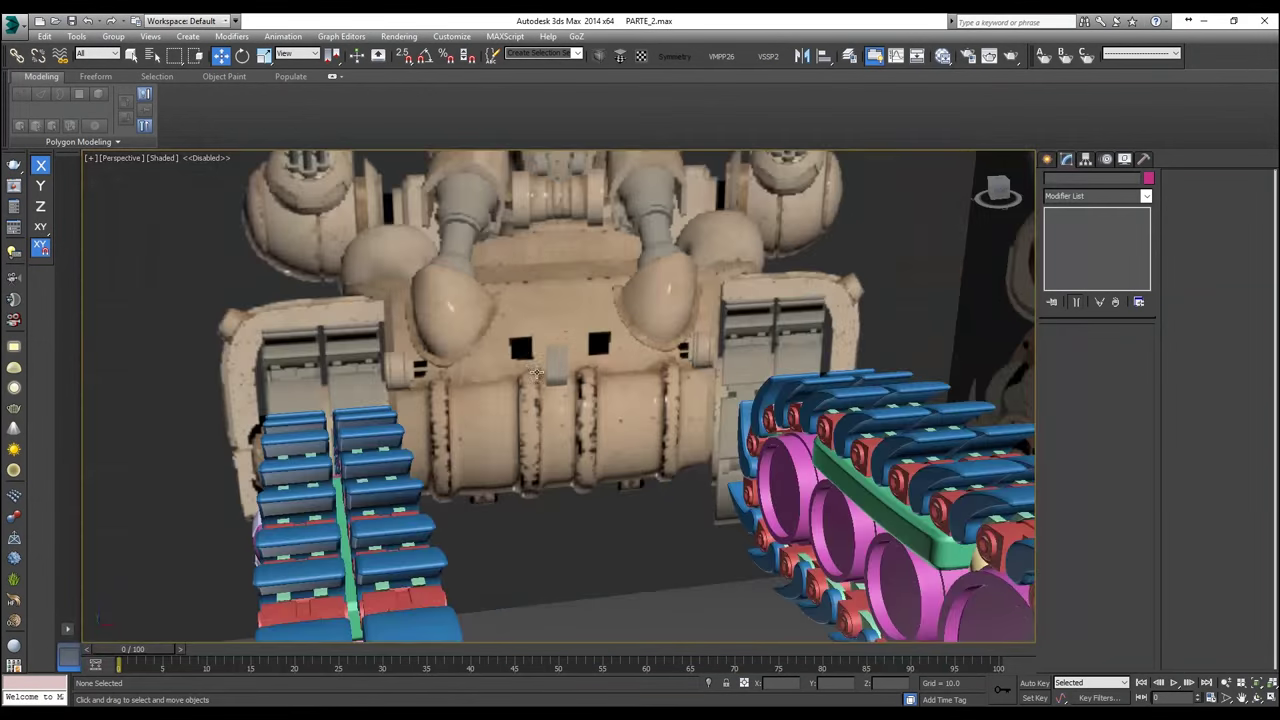
Step: Examine the modelled tank tracks against the front and side reference images from several angles
{"action": "scroll", "coordinate": [555, 379], "scroll_direction": "up", "scroll_amount": 8}
{"action": "scroll", "coordinate": [541, 381], "scroll_direction": "down", "scroll_amount": 5}
{"action": "scroll", "coordinate": [541, 381], "scroll_direction": "down", "scroll_amount": 3}
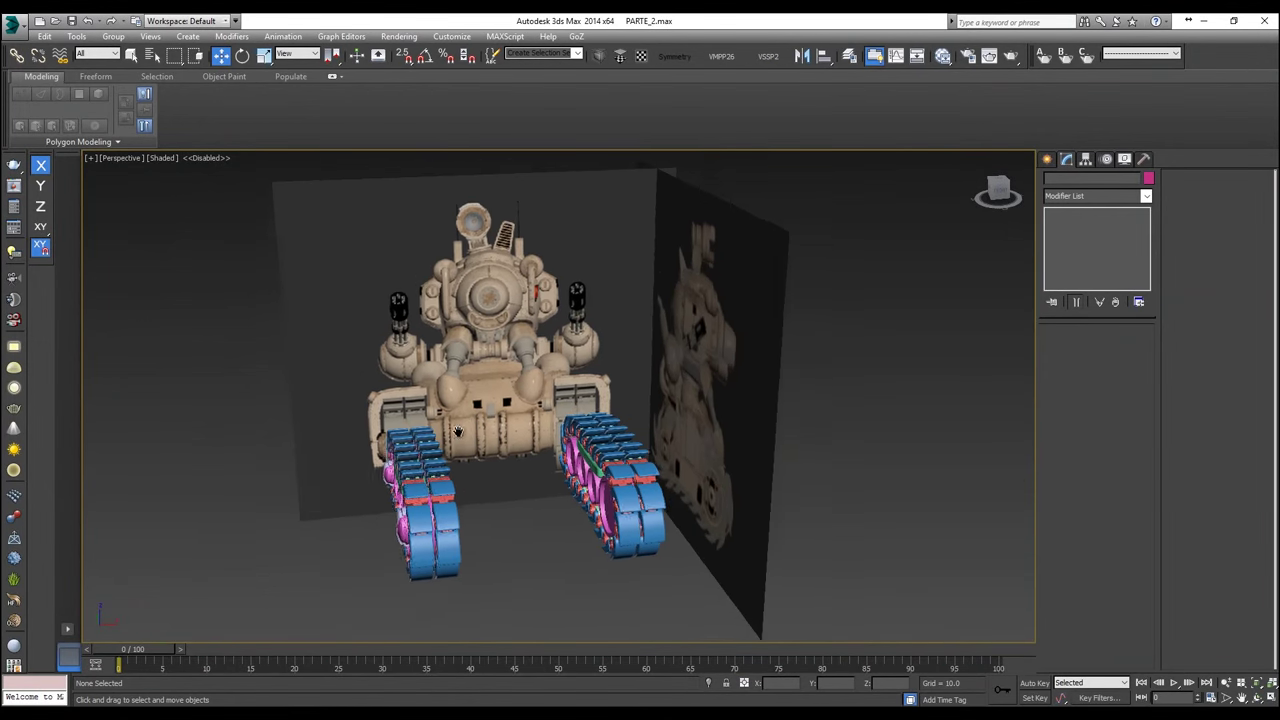
{"action": "scroll", "coordinate": [535, 390], "scroll_direction": "up", "scroll_amount": 8}
{"action": "scroll", "coordinate": [533, 394], "scroll_direction": "down", "scroll_amount": 5}
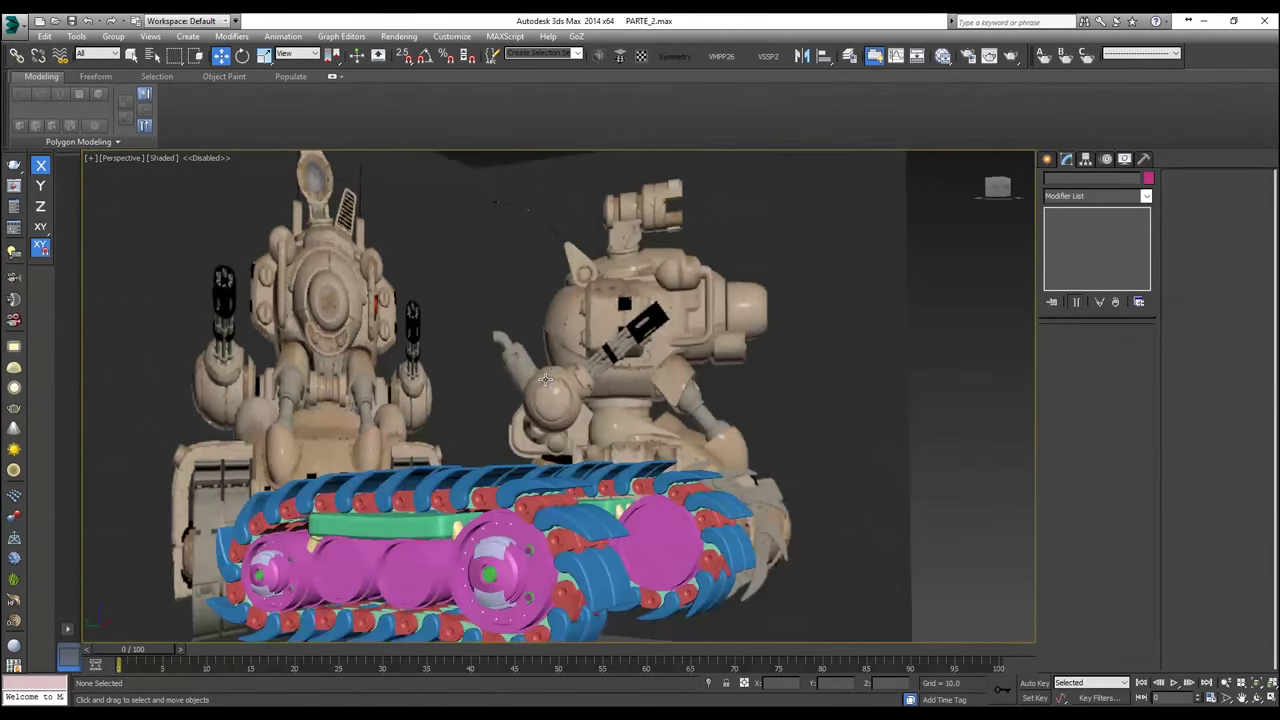
{"action": "middle_click_drag", "start_coordinate": [580, 380], "coordinate": [532, 339], "text": "alt"}
{"action": "scroll", "coordinate": [583, 402], "scroll_direction": "up", "scroll_amount": 4}
{"action": "scroll", "coordinate": [586, 320], "scroll_direction": "down", "scroll_amount": 3}
{"action": "scroll", "coordinate": [586, 320], "scroll_direction": "up", "scroll_amount": 3}
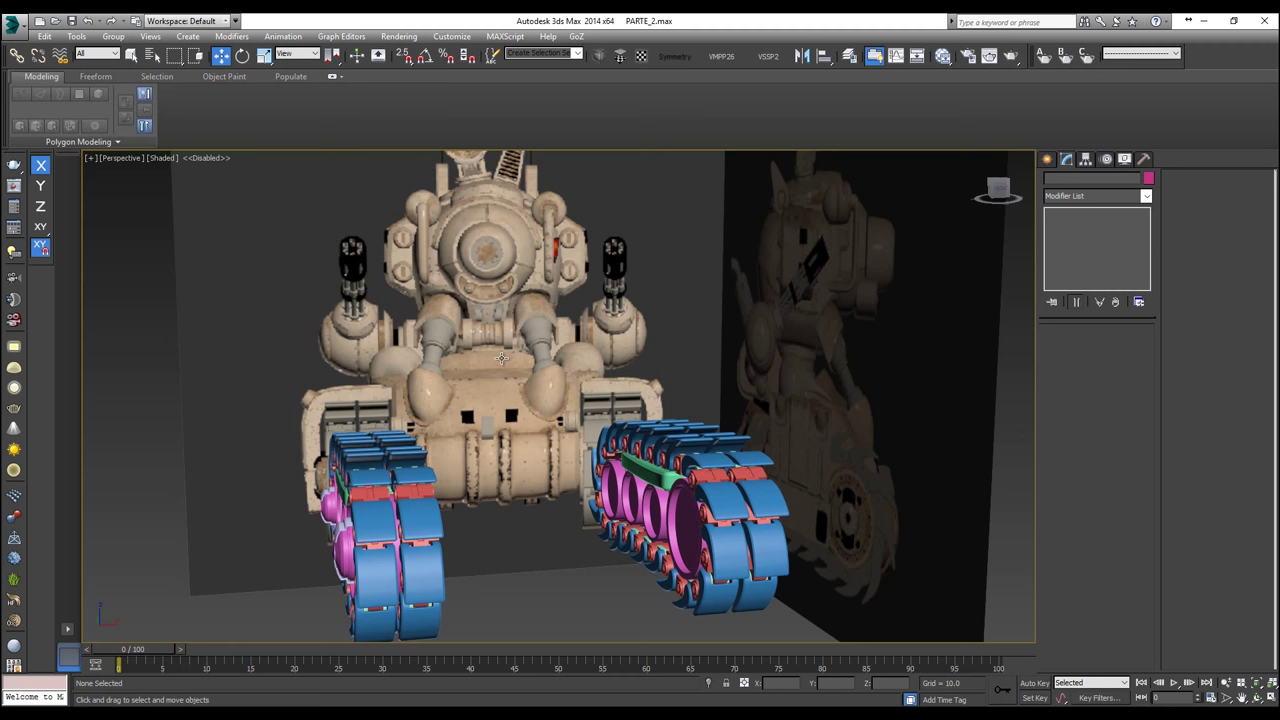
Step: Select the two reference image planes and isolate them so the track models are hidden
{"action": "scroll", "coordinate": [487, 250], "scroll_direction": "down", "scroll_amount": 3}
{"action": "middle_click_drag", "start_coordinate": [616, 382], "coordinate": [808, 245]}
{"action": "left_click_drag", "start_coordinate": [348, 424], "coordinate": [346, 425]}
{"action": "middle_click_drag", "start_coordinate": [714, 299], "coordinate": [770, 324], "text": "alt"}
{"action": "right_click", "coordinate": [737, 312]}
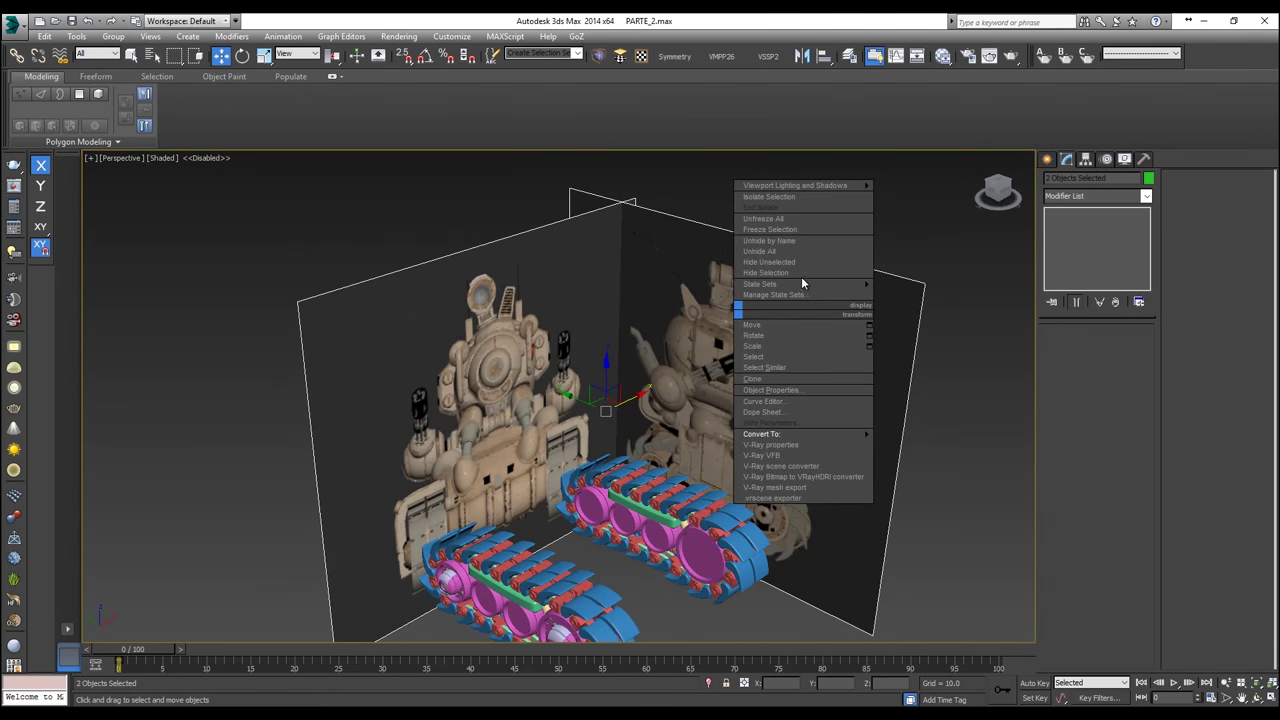
{"action": "left_click", "coordinate": [810, 197]}
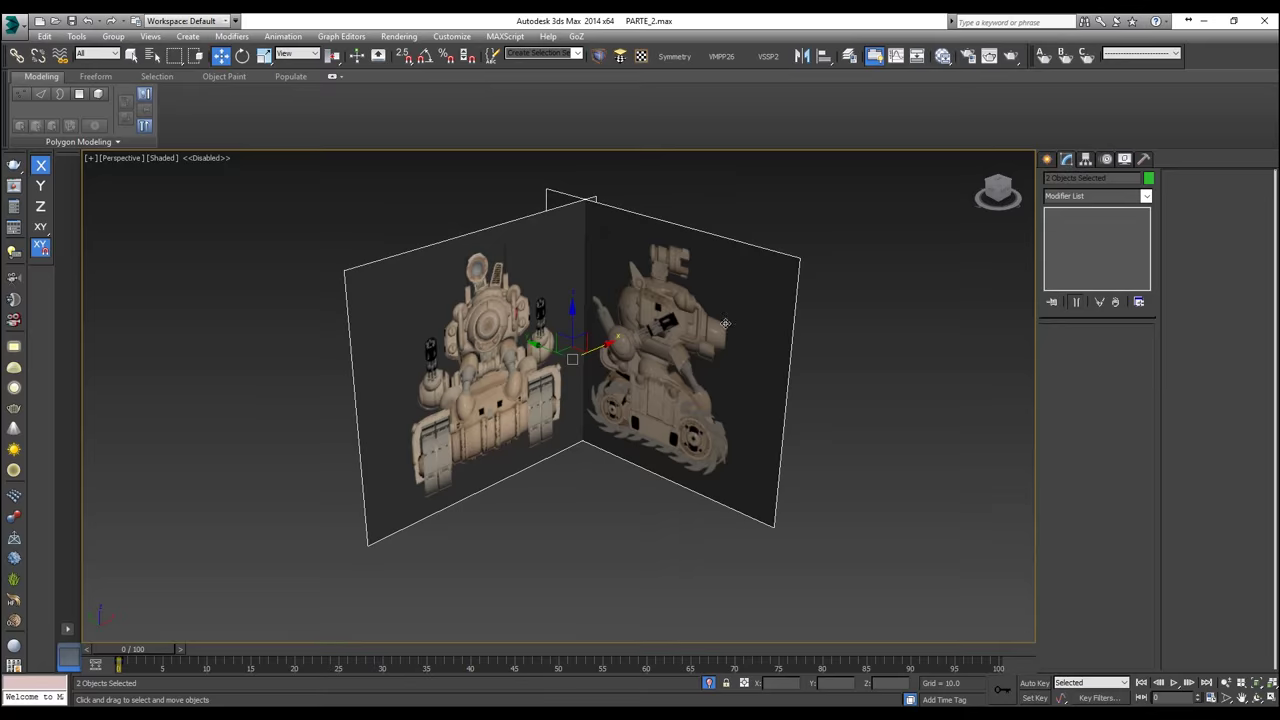
Step: In the left view, draw a plane about 335 wide and 38 long across the tank's lower body and wheels
{"action": "key", "text": "l"}
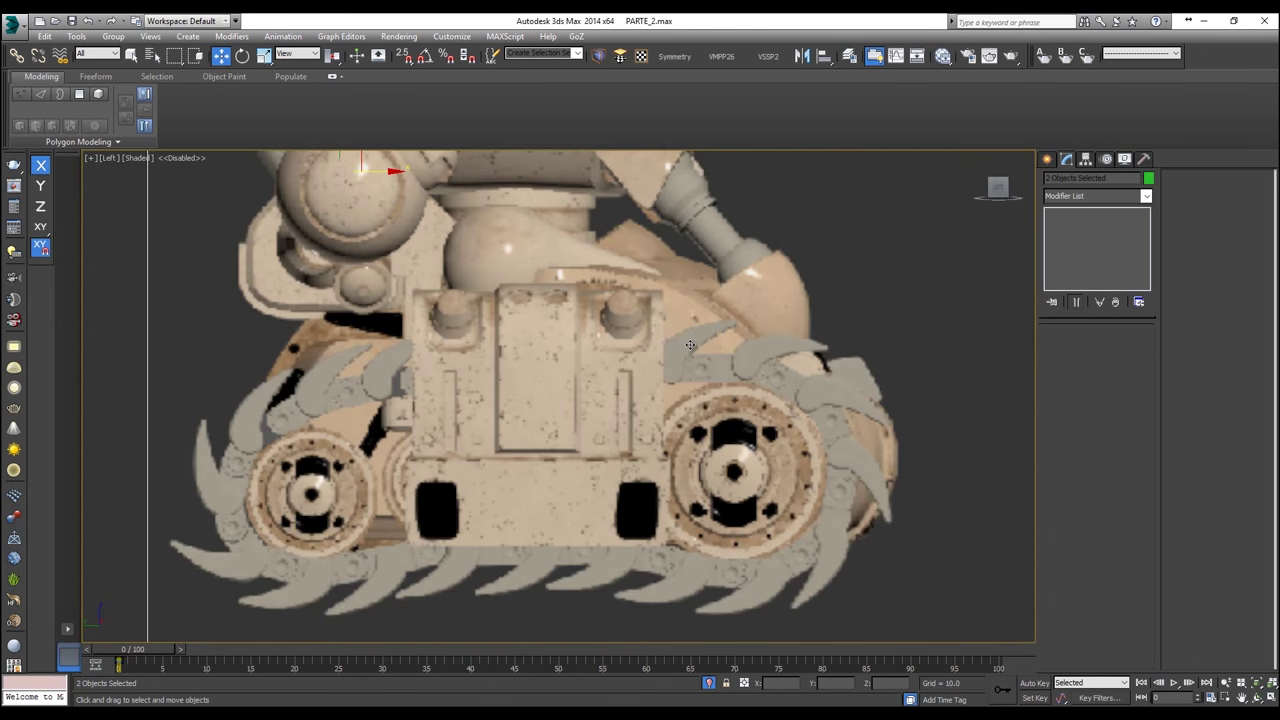
{"action": "middle_click_drag", "start_coordinate": [815, 392], "coordinate": [913, 393]}
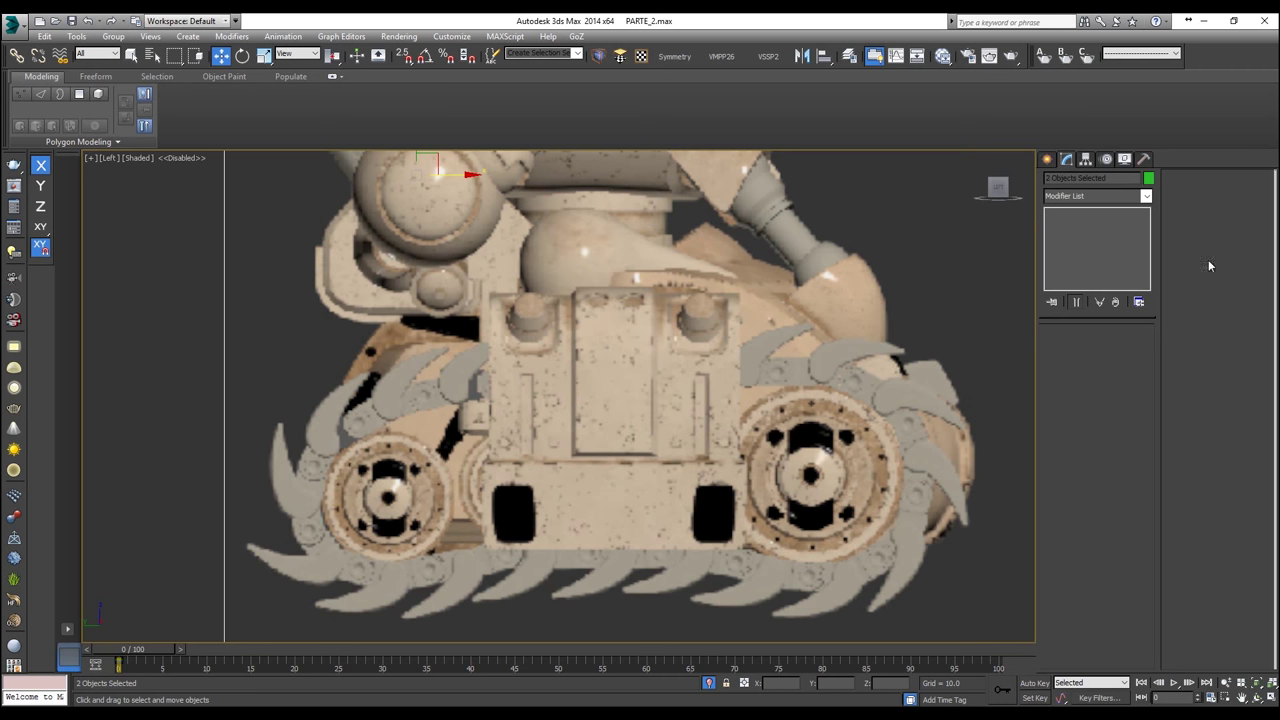
{"action": "key", "text": "f"}
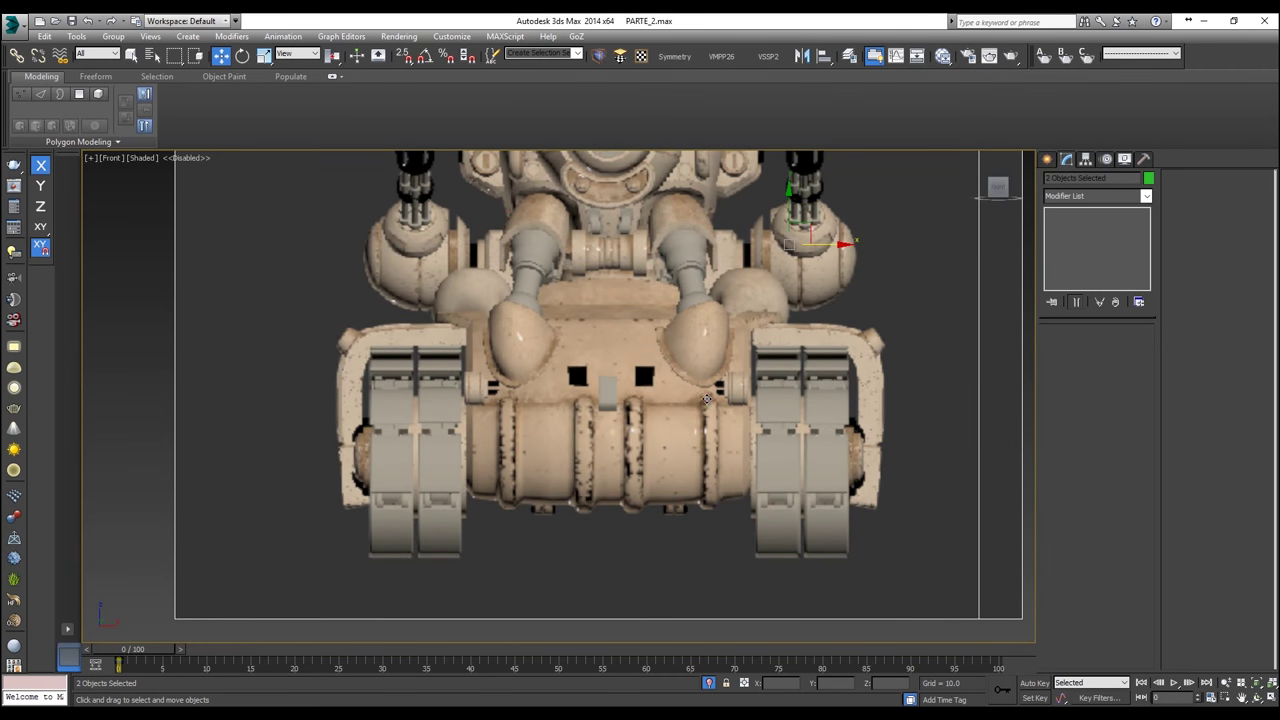
{"action": "scroll", "coordinate": [587, 304], "scroll_direction": "down", "scroll_amount": 3}
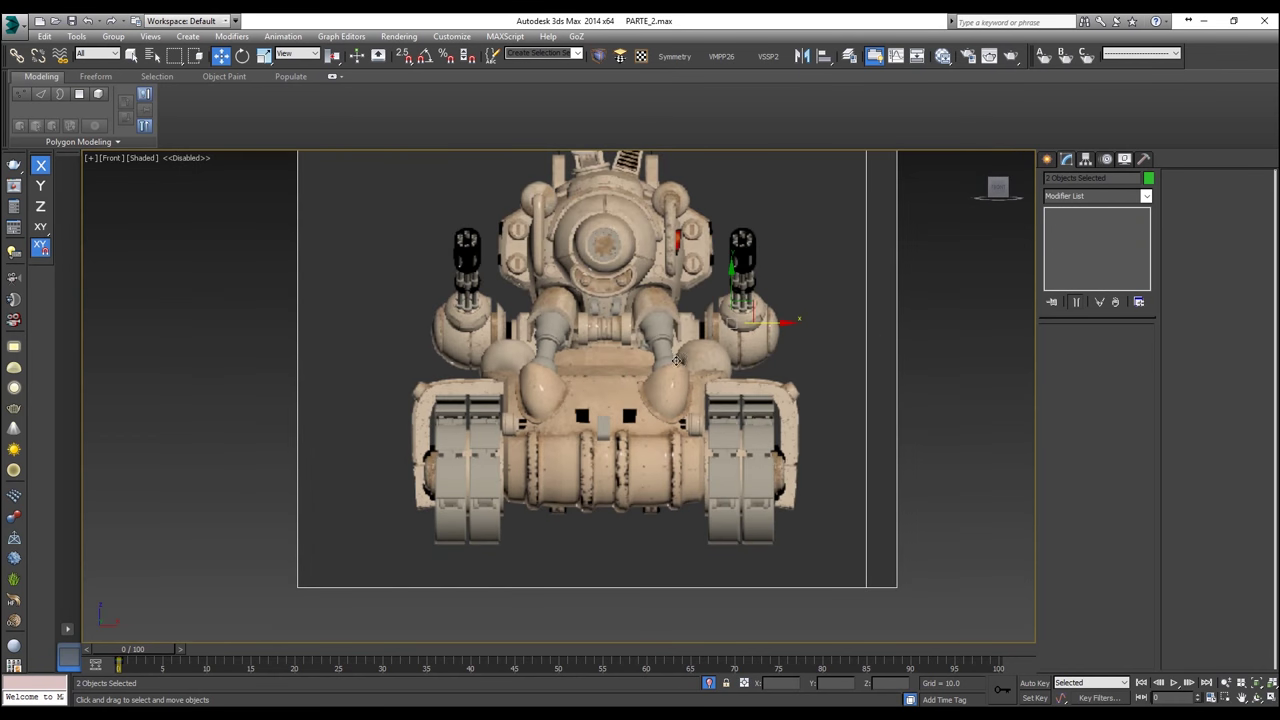
{"action": "scroll", "coordinate": [617, 351], "scroll_direction": "up", "scroll_amount": 2}
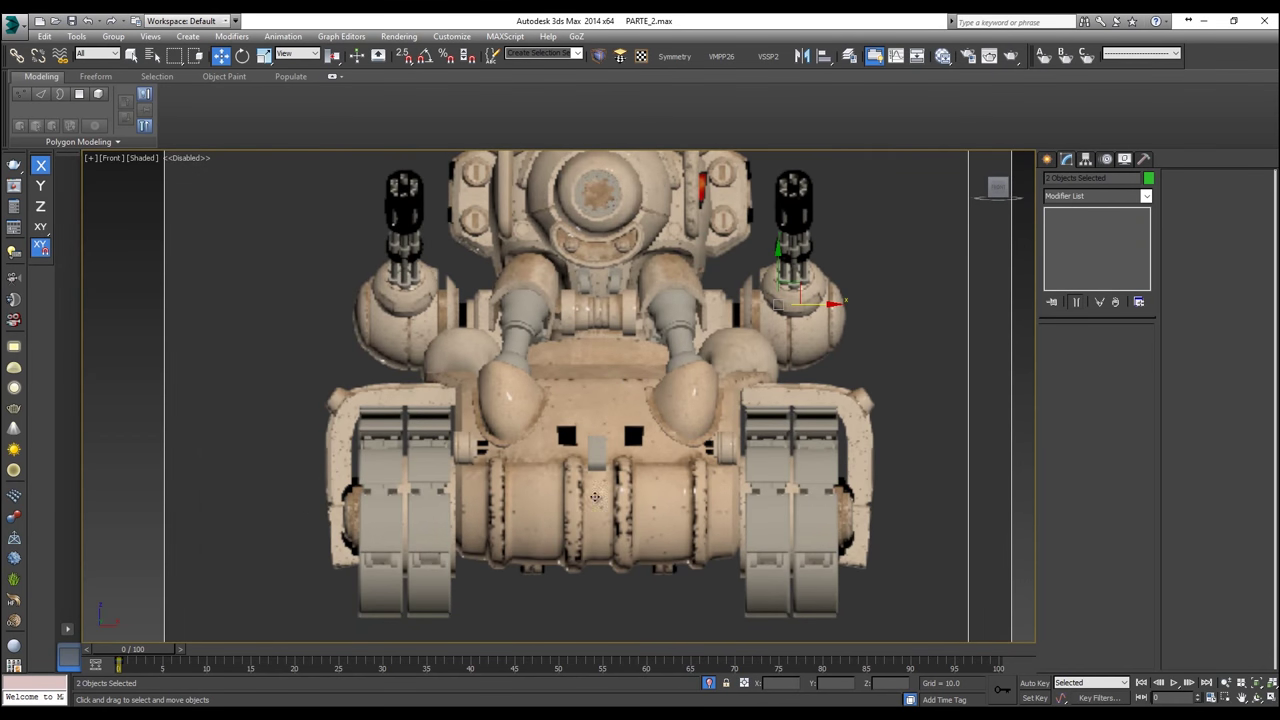
{"action": "key", "text": "l"}
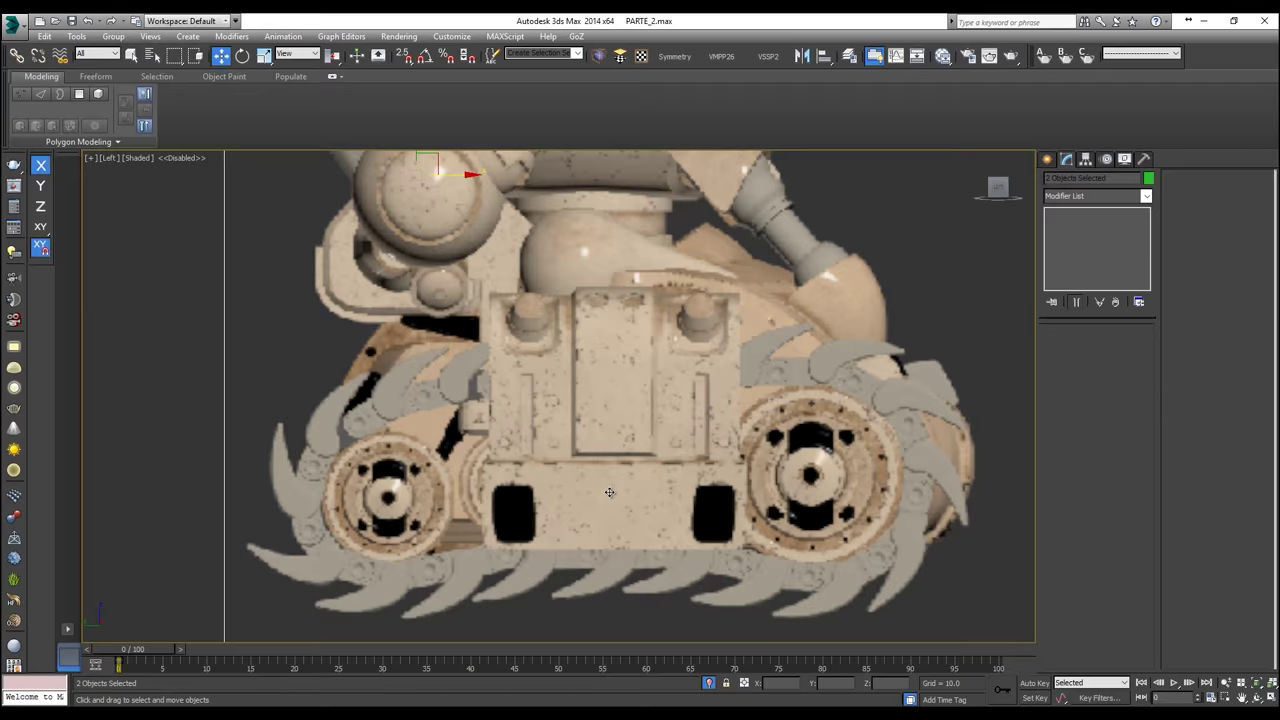
{"action": "left_click", "coordinate": [1047, 160]}
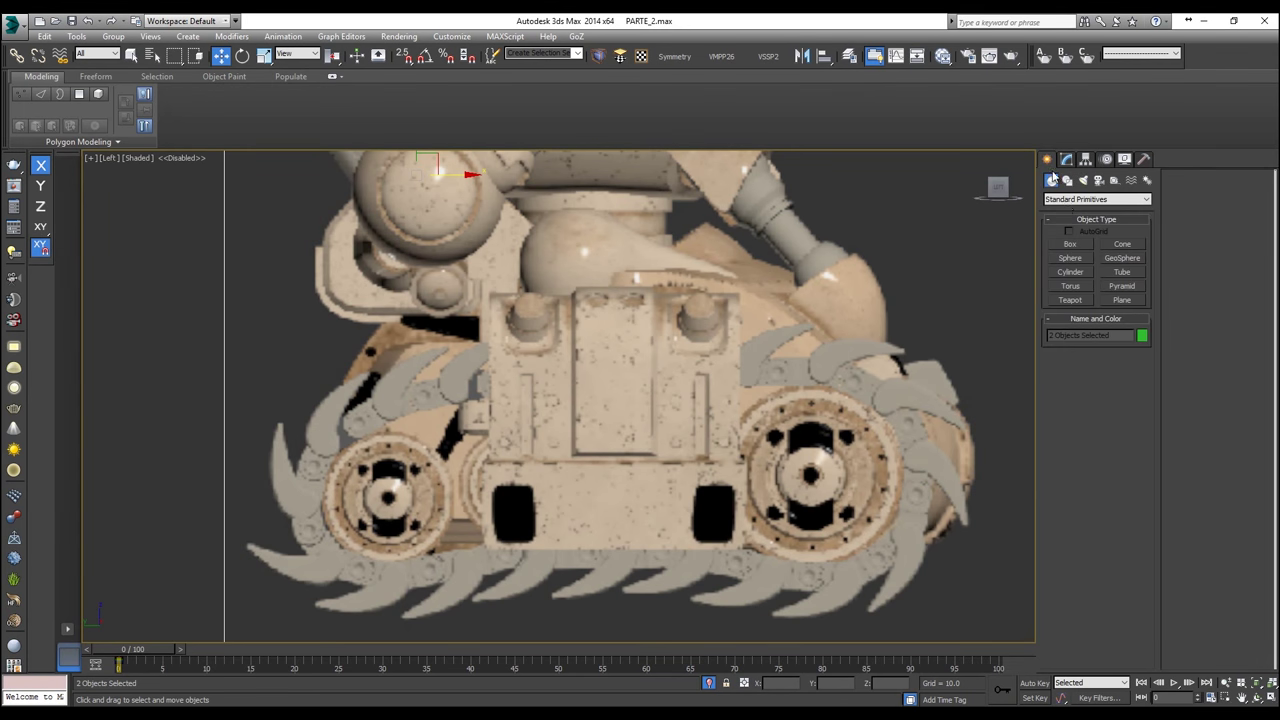
{"action": "left_click", "coordinate": [1122, 300]}
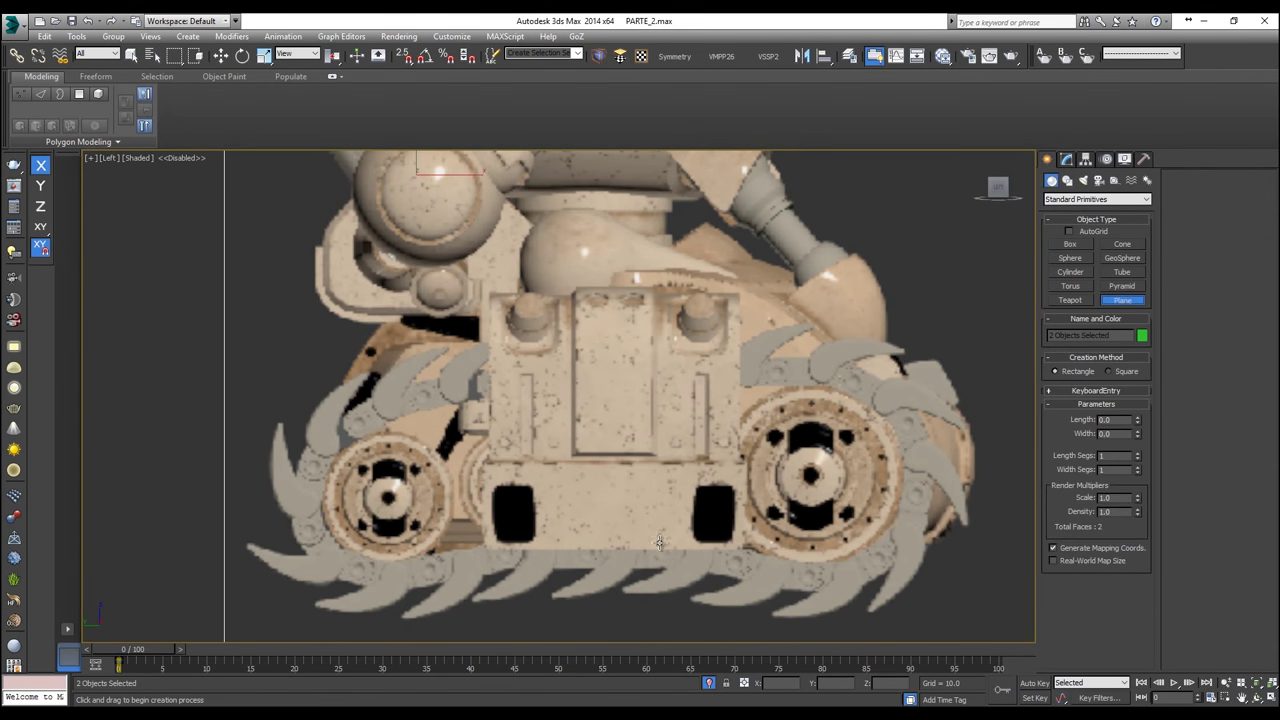
{"action": "left_click_drag", "start_coordinate": [392, 535], "coordinate": [913, 476]}
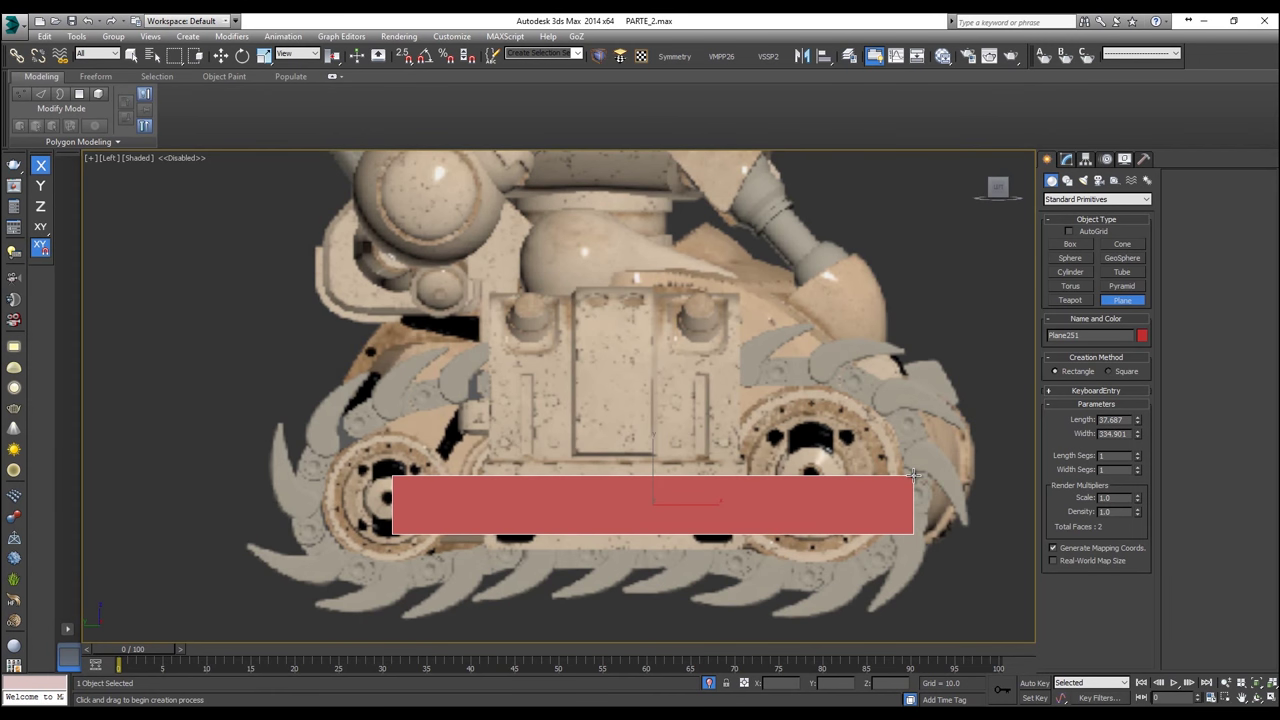
Step: Raise the plane vertically to the upper edge of the side armour panel and make it see-through
{"action": "key", "text": "w"}
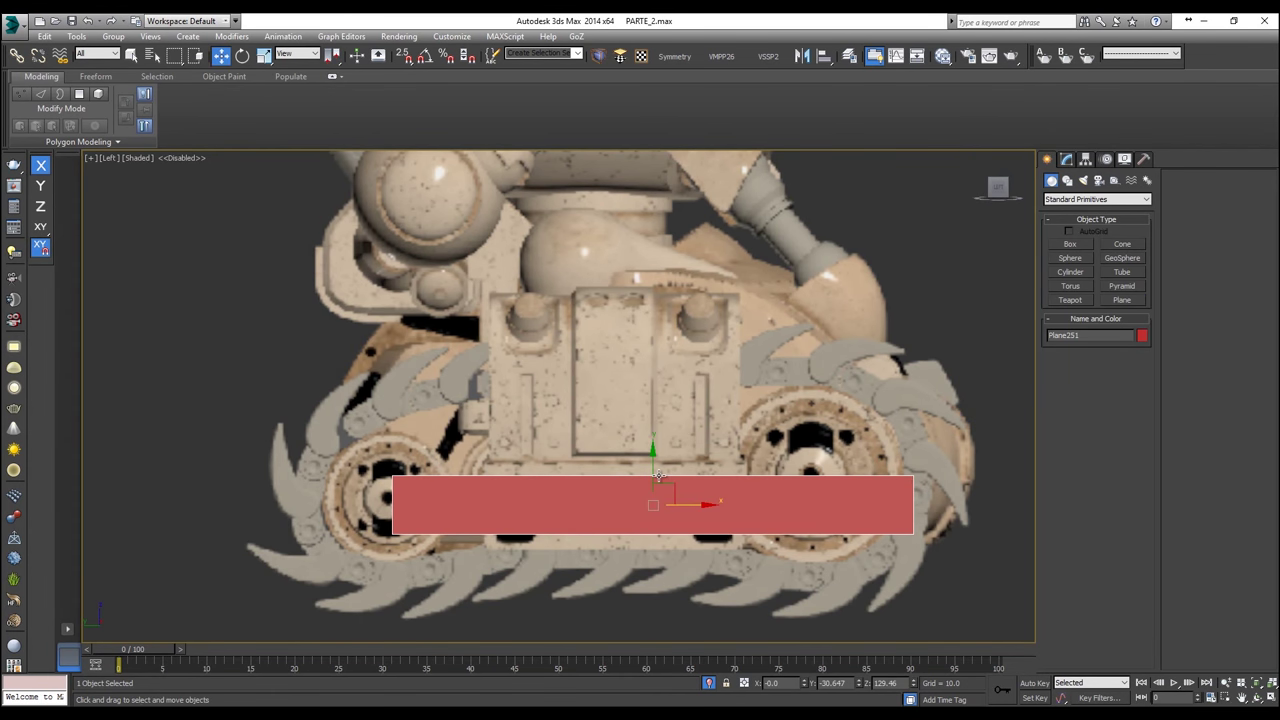
{"action": "left_click_drag", "start_coordinate": [652, 469], "coordinate": [650, 272]}
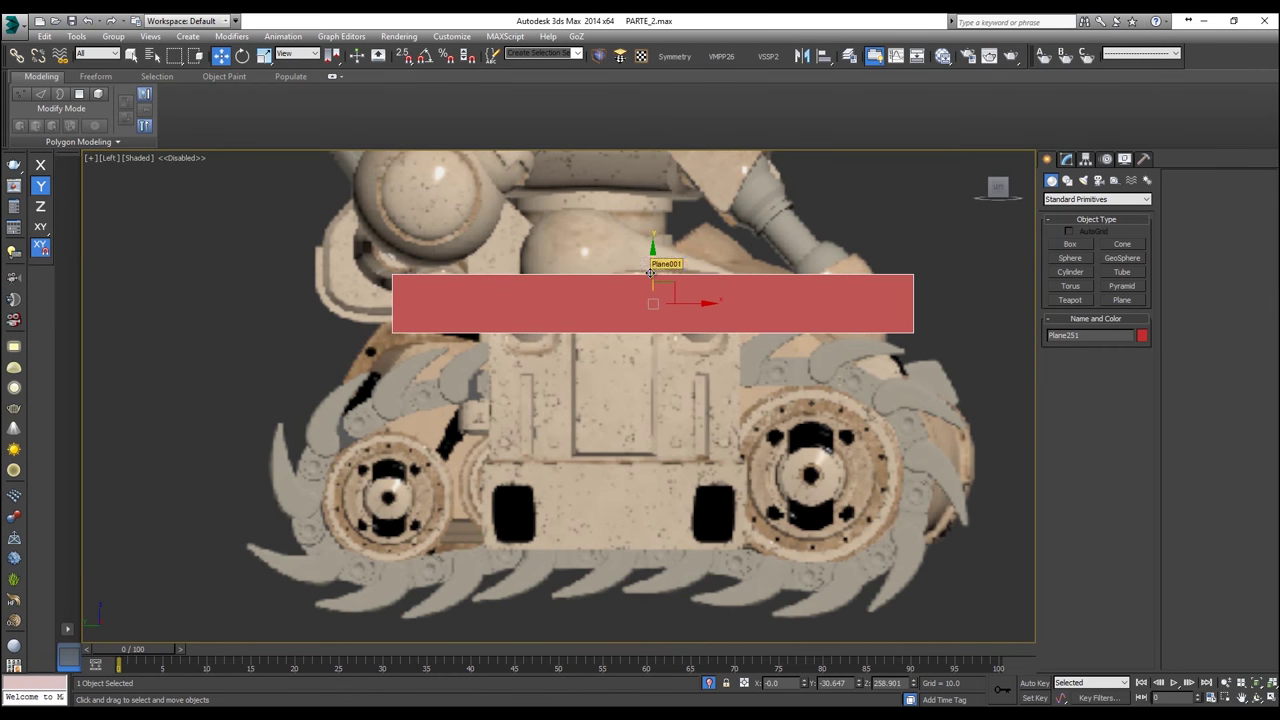
{"action": "key", "text": "alt+x"}
{"action": "scroll", "coordinate": [619, 286], "scroll_direction": "up", "scroll_amount": 2}
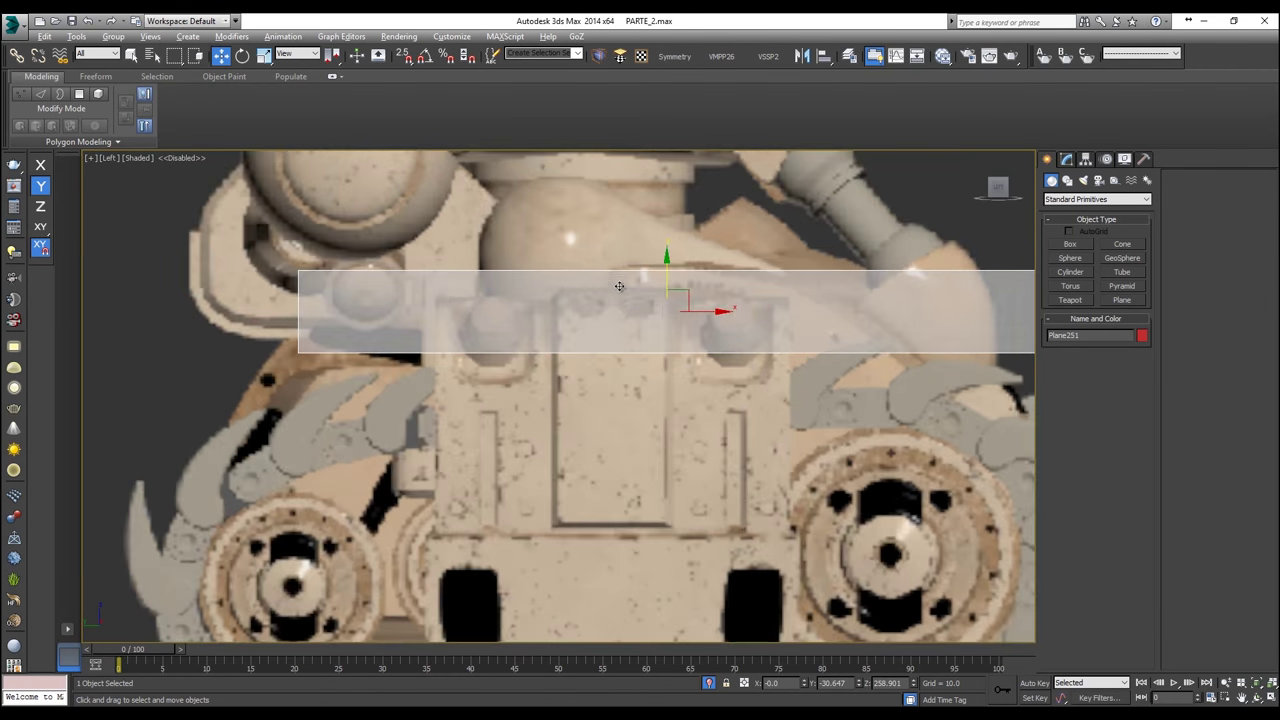
{"action": "middle_click_drag", "start_coordinate": [788, 263], "coordinate": [728, 274]}
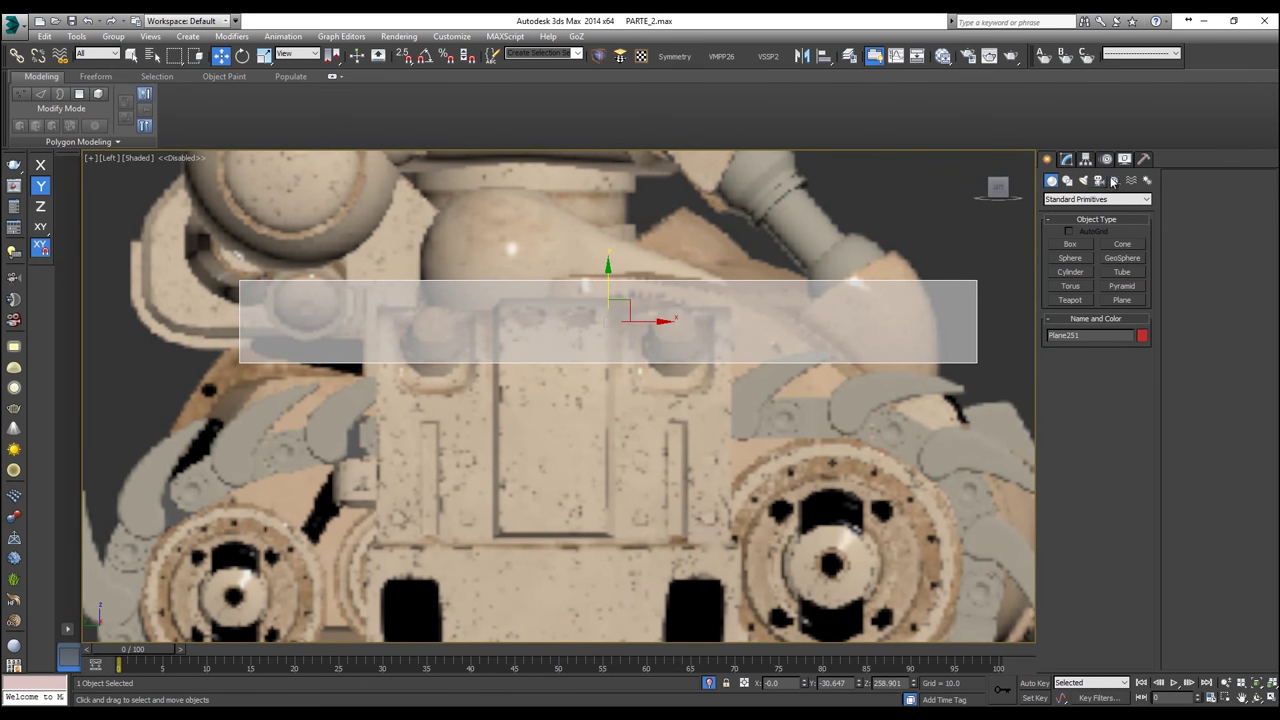
Step: Convert the see-through plane to an Editable Poly, keeping a single segment in each direction
{"action": "left_click", "coordinate": [1067, 160]}
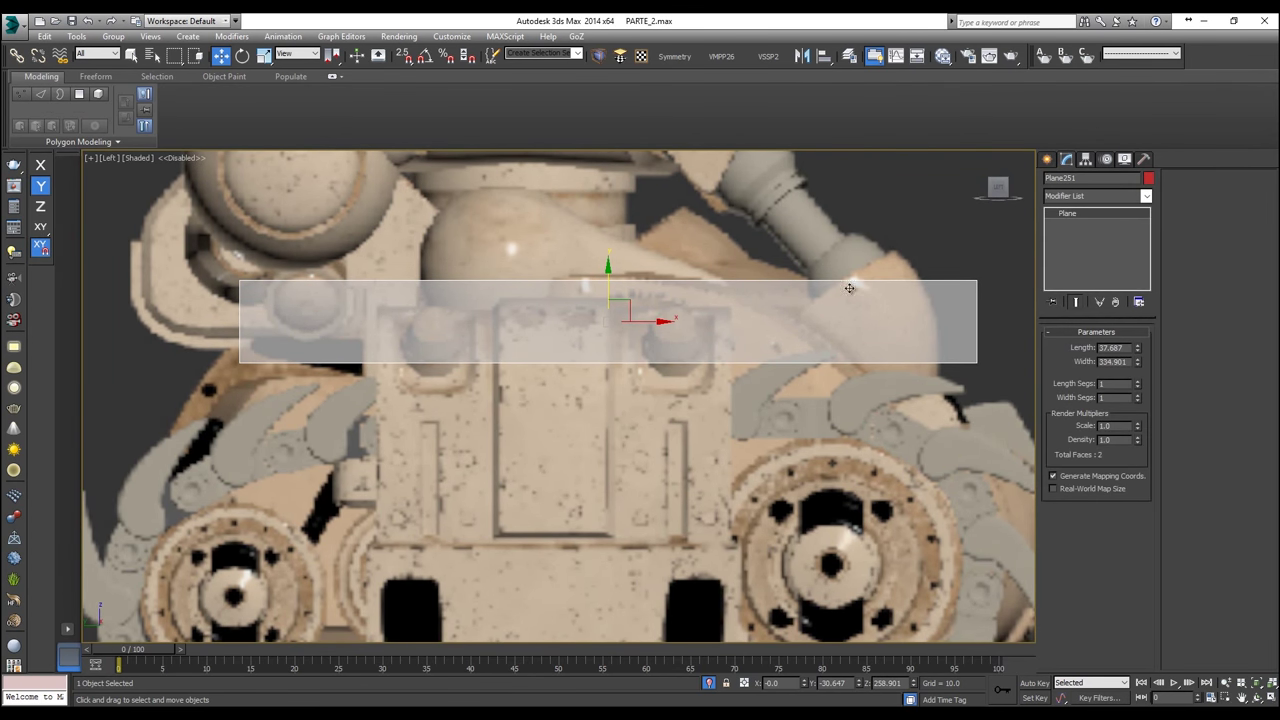
{"action": "right_click", "coordinate": [800, 297]}
{"action": "mouse_move", "coordinate": [877, 419]}
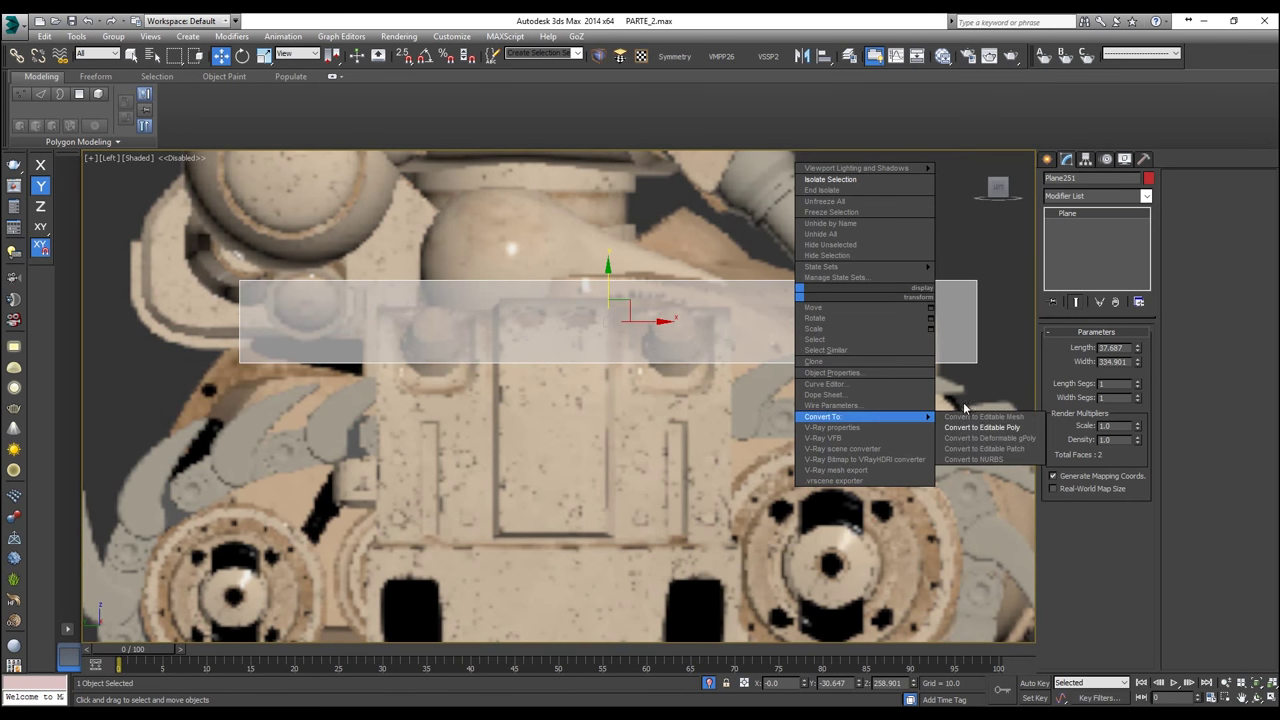
{"action": "left_click", "coordinate": [1105, 383]}
{"action": "left_click_drag", "start_coordinate": [1138, 386], "coordinate": [1166, 430]}
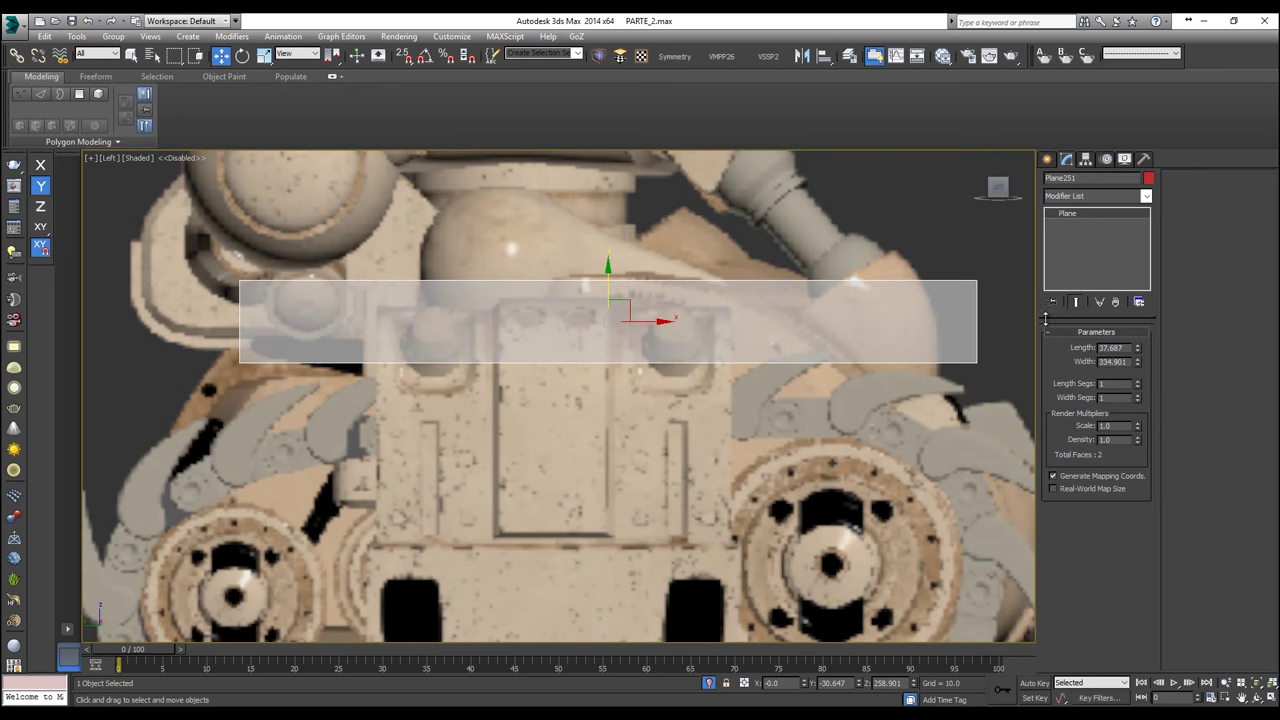
{"action": "right_click", "coordinate": [750, 298]}
{"action": "mouse_move", "coordinate": [840, 418]}
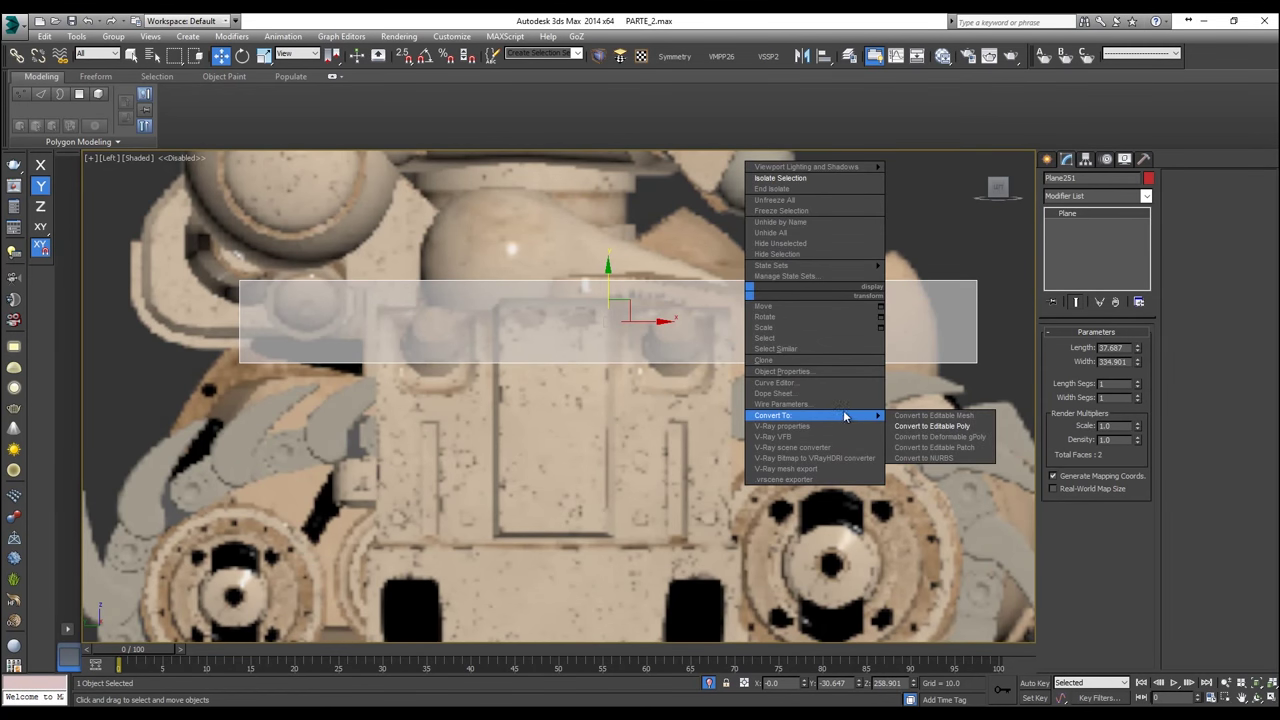
{"action": "left_click", "coordinate": [920, 427]}
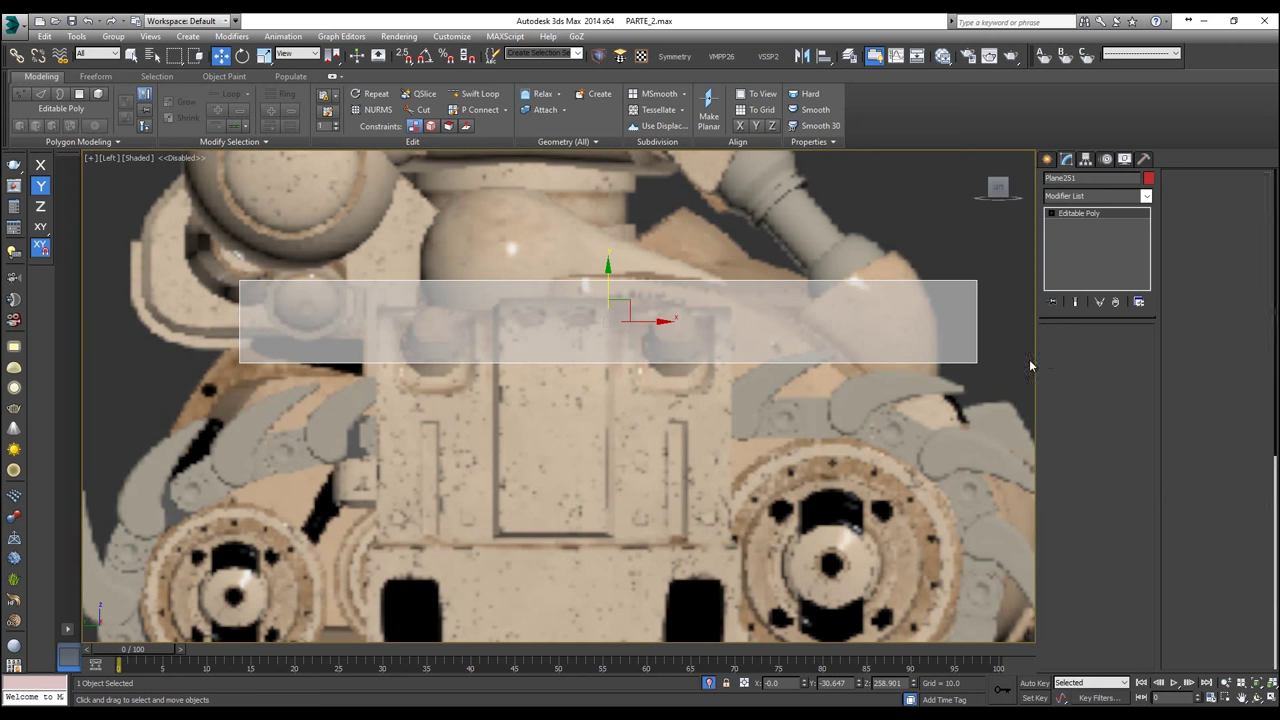
Step: At vertex level, move the plane's two rear-end vertices inward to the rear bolt of the side armour panel
{"action": "left_click", "coordinate": [1062, 347]}
{"action": "middle_click_drag", "start_coordinate": [565, 344], "coordinate": [719, 335]}
{"action": "left_click_drag", "start_coordinate": [364, 252], "coordinate": [597, 333]}
{"action": "scroll", "coordinate": [597, 333], "scroll_direction": "down", "scroll_amount": 8}
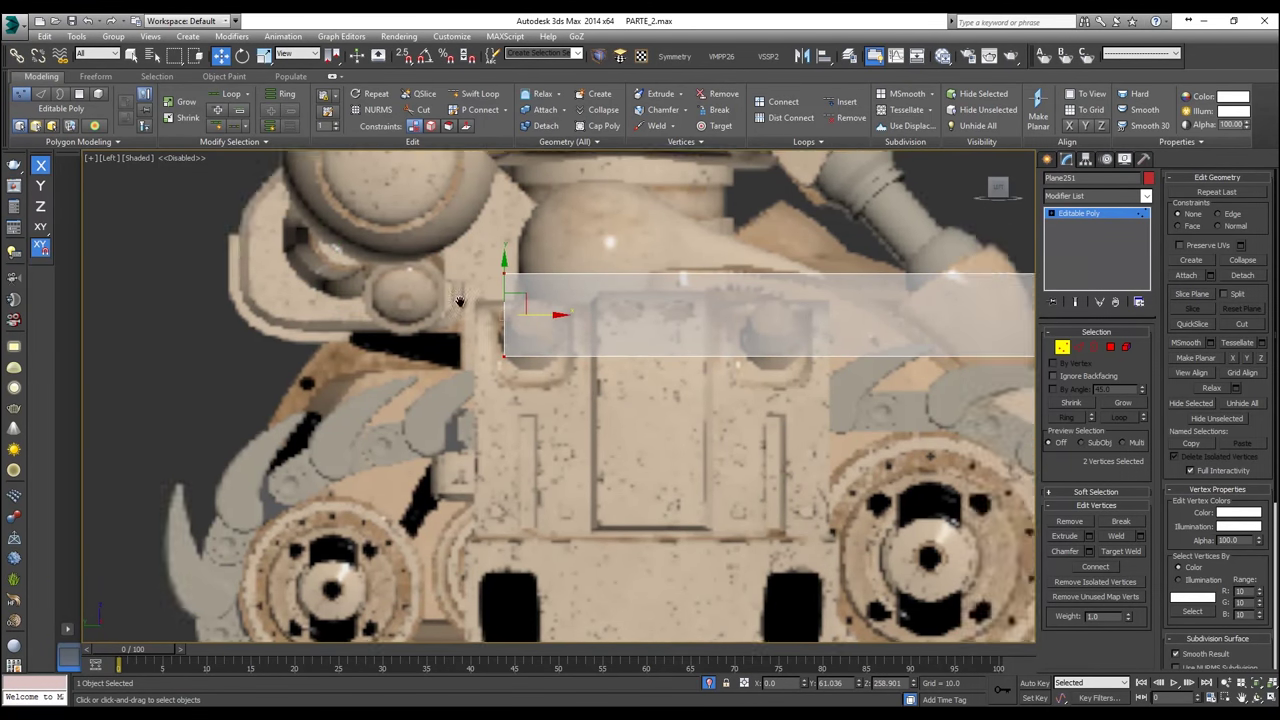
{"action": "scroll", "coordinate": [785, 317], "scroll_direction": "up", "scroll_amount": 2}
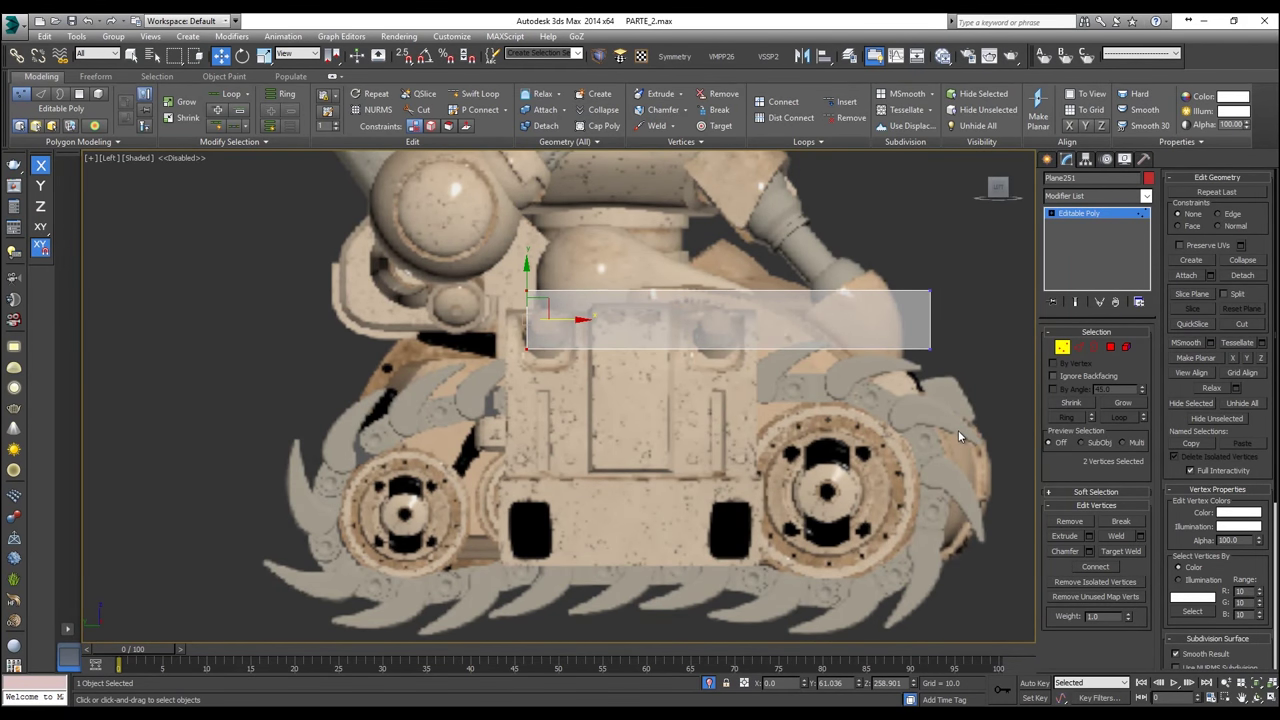
Step: Move the plane's two front-end vertices back to the front bolt of the side armour panel
{"action": "scroll", "coordinate": [872, 393], "scroll_direction": "up", "scroll_amount": 3}
{"action": "scroll", "coordinate": [911, 318], "scroll_direction": "down", "scroll_amount": 2}
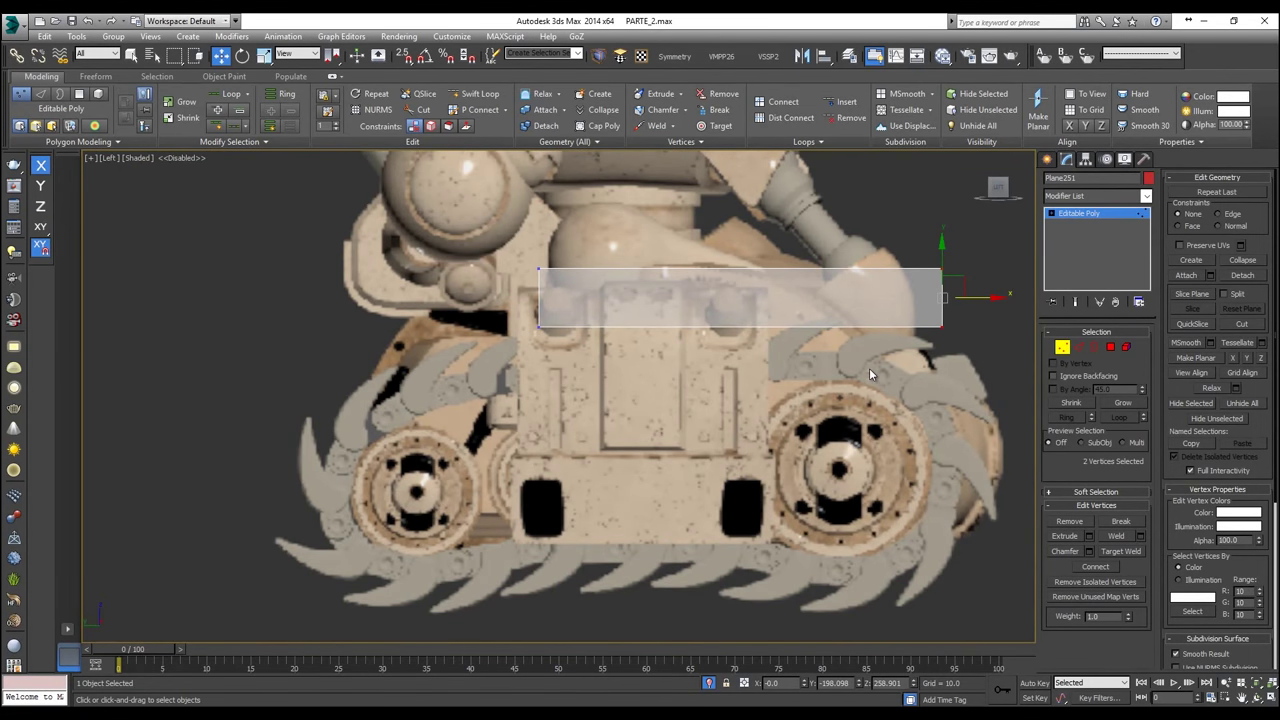
{"action": "scroll", "coordinate": [803, 307], "scroll_direction": "up", "scroll_amount": 3}
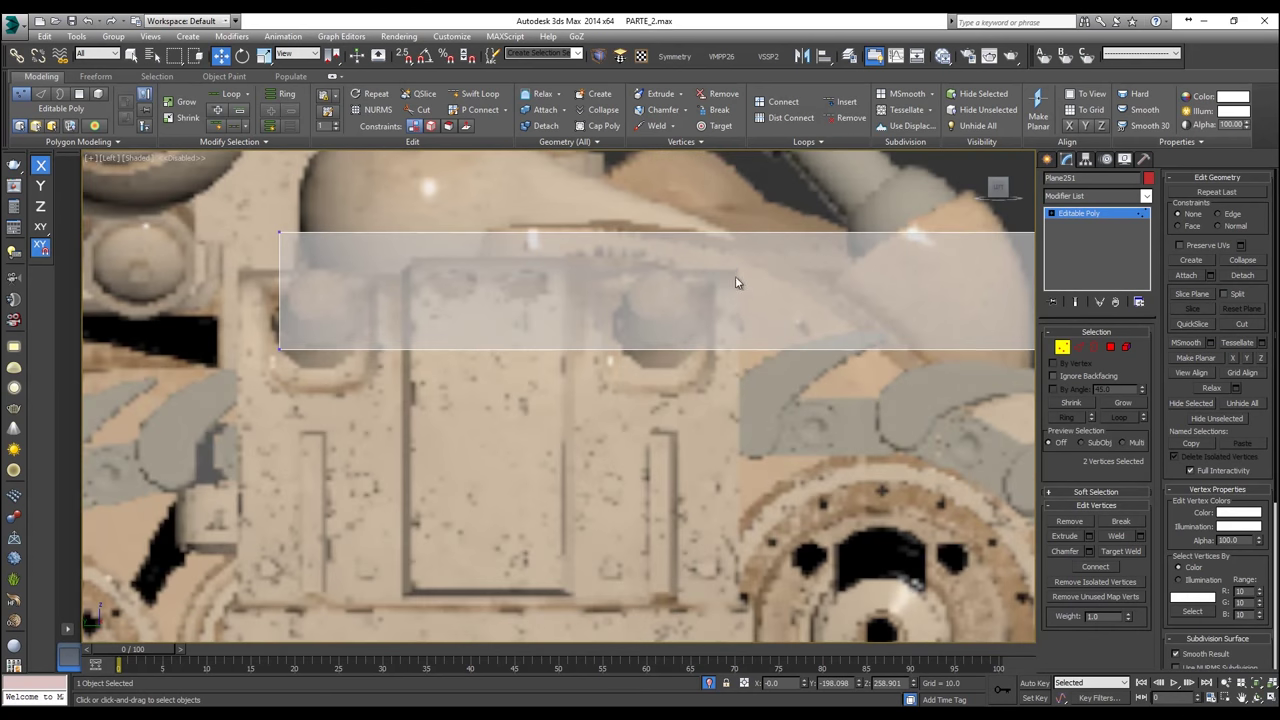
{"action": "scroll", "coordinate": [882, 364], "scroll_direction": "down", "scroll_amount": 3}
{"action": "middle_click_drag", "start_coordinate": [890, 374], "coordinate": [797, 309]}
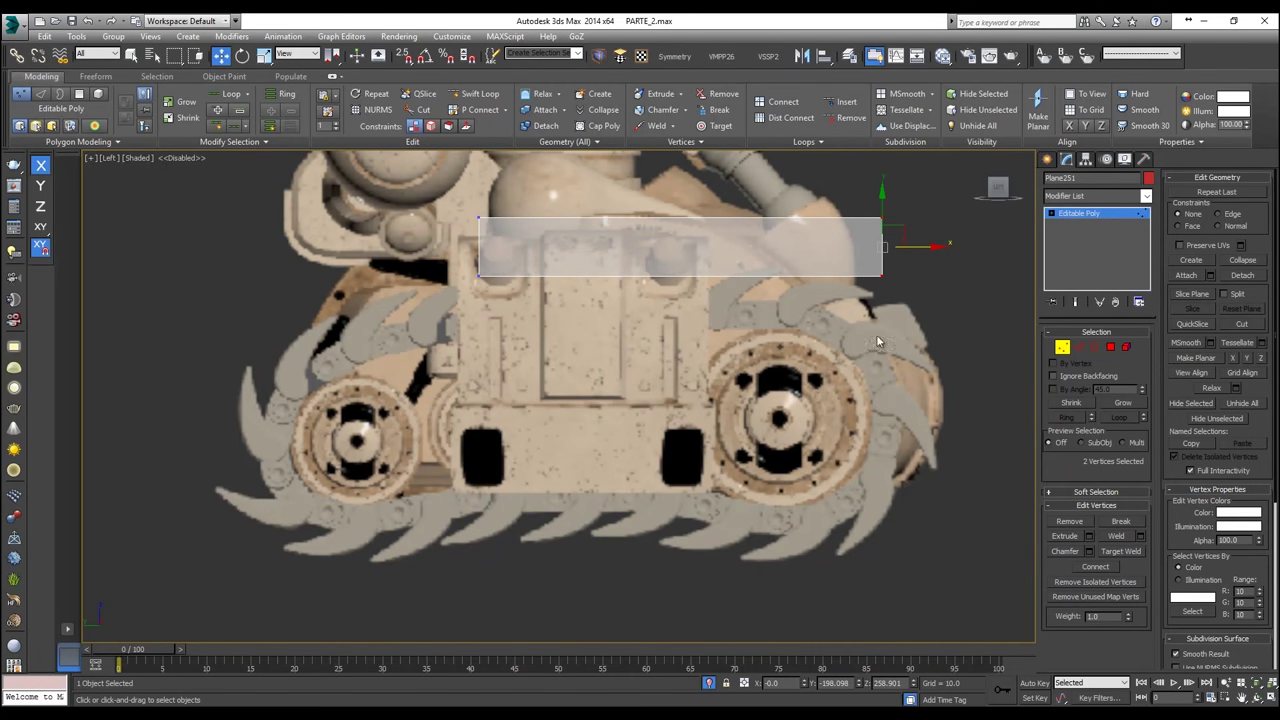
{"action": "scroll", "coordinate": [893, 238], "scroll_direction": "up", "scroll_amount": 2}
{"action": "left_click_drag", "start_coordinate": [886, 240], "coordinate": [583, 234]}
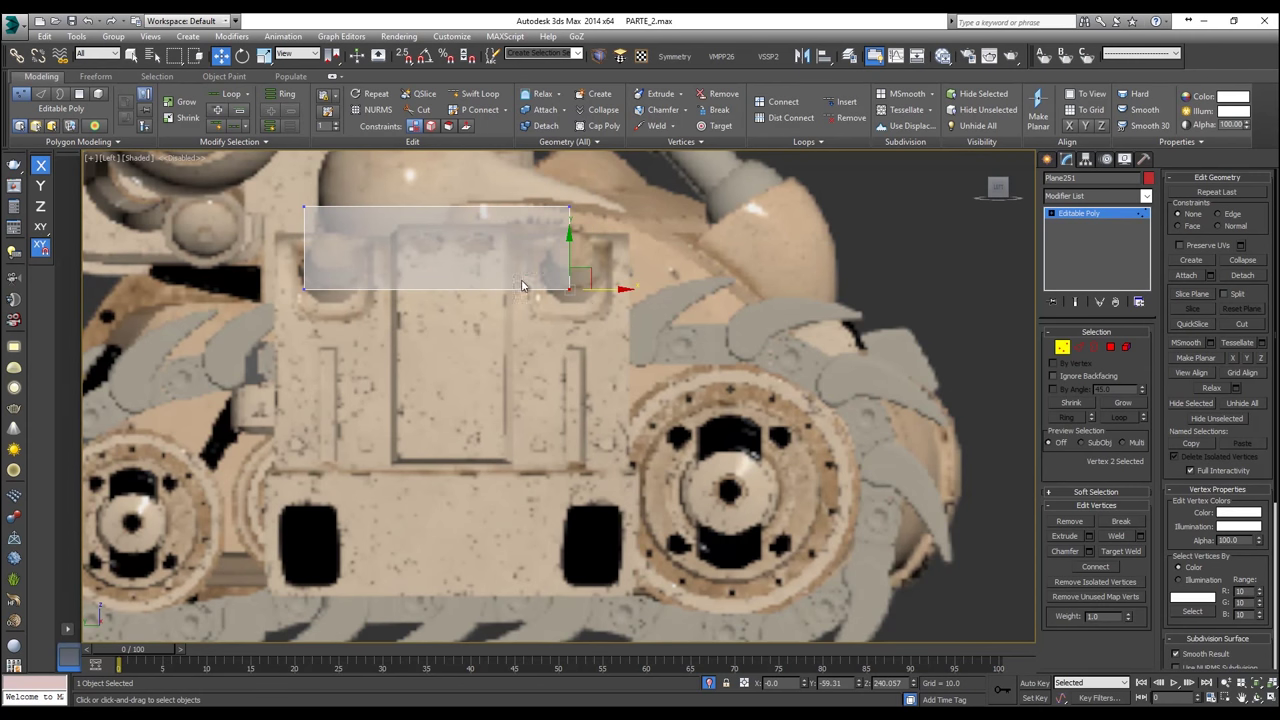
Step: Slant the plane's front end by moving its lower vertex forward, and raise the bottom vertices to make the shape narrower
{"action": "left_click_drag", "start_coordinate": [597, 291], "coordinate": [758, 291]}
{"action": "left_click_drag", "start_coordinate": [785, 348], "coordinate": [214, 250]}
{"action": "key", "text": "F6"}
{"action": "left_click_drag", "start_coordinate": [516, 246], "coordinate": [508, 215]}
{"action": "left_click", "coordinate": [730, 259]}
{"action": "left_click_drag", "start_coordinate": [764, 258], "coordinate": [717, 257]}
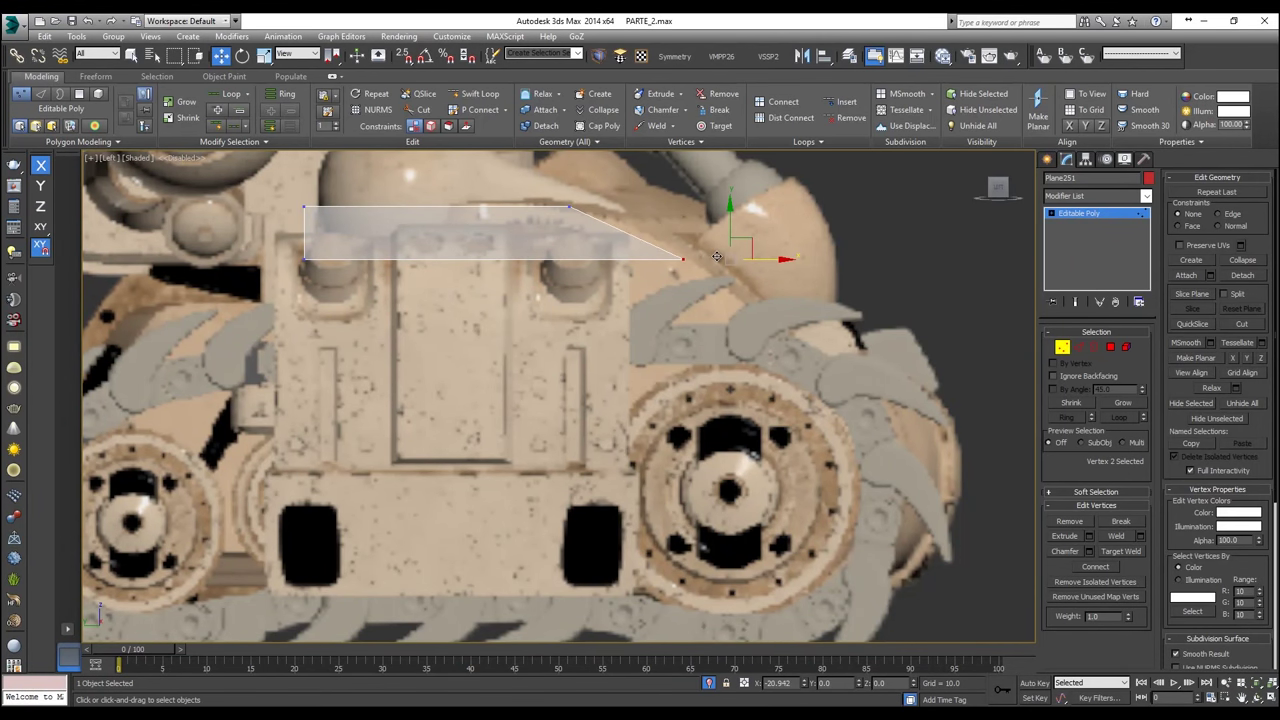
Step: Shift the plane's two rear-end vertices about 3 units toward the front along the horizontal axis
{"action": "middle_click_drag", "start_coordinate": [709, 254], "coordinate": [856, 289]}
{"action": "left_click_drag", "start_coordinate": [387, 276], "coordinate": [395, 300]}
{"action": "left_click_drag", "start_coordinate": [469, 317], "coordinate": [424, 230]}
{"action": "left_click_drag", "start_coordinate": [480, 270], "coordinate": [487, 269]}
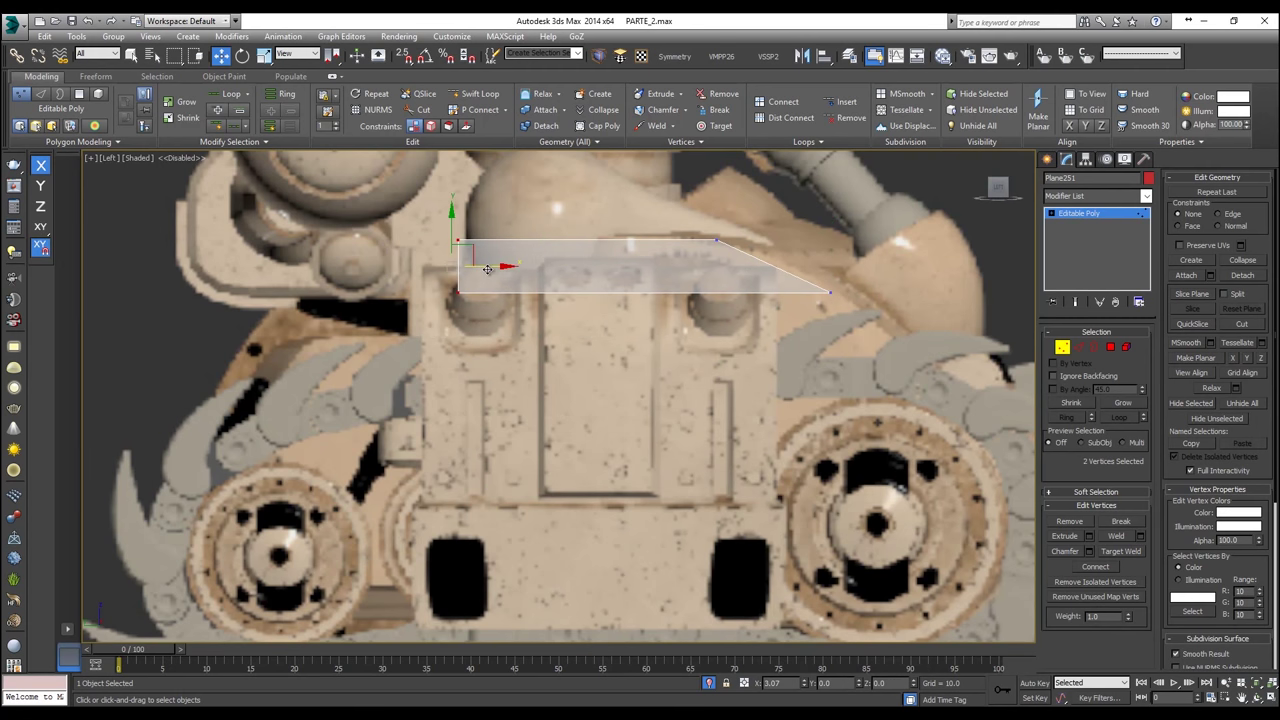
{"action": "scroll", "coordinate": [487, 269], "scroll_direction": "down", "scroll_amount": 4}
{"action": "scroll", "coordinate": [740, 285], "scroll_direction": "up", "scroll_amount": 4}
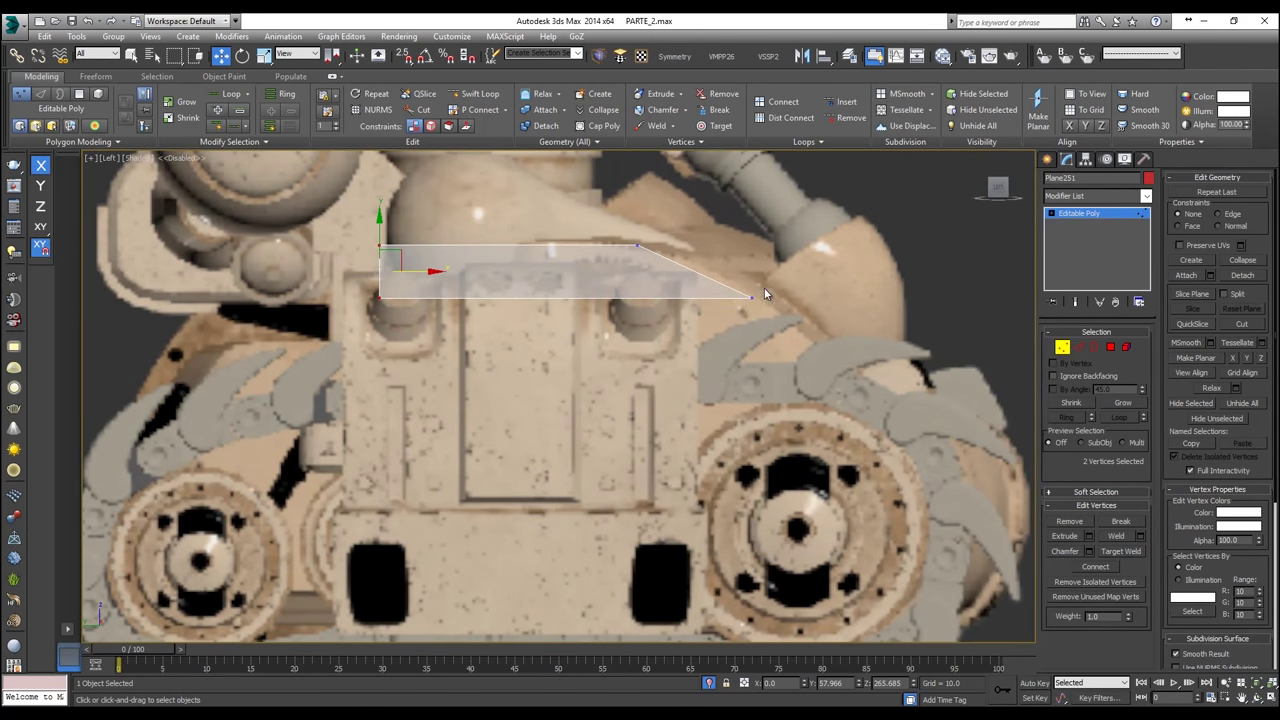
{"action": "scroll", "coordinate": [768, 304], "scroll_direction": "down", "scroll_amount": 4}
{"action": "scroll", "coordinate": [705, 311], "scroll_direction": "up", "scroll_amount": 3}
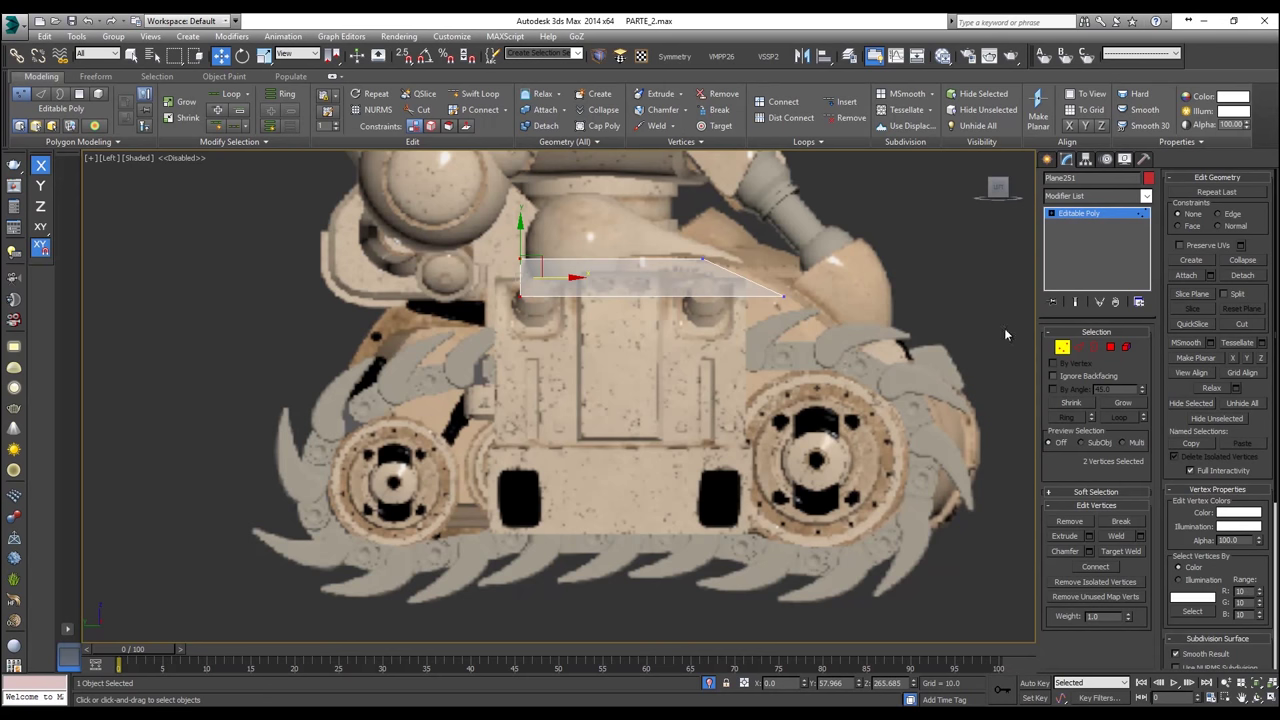
Step: At edge level, extrude the plane's bottom edge about 21 units downward to add a new strip of geometry
{"action": "left_click", "coordinate": [1078, 346]}
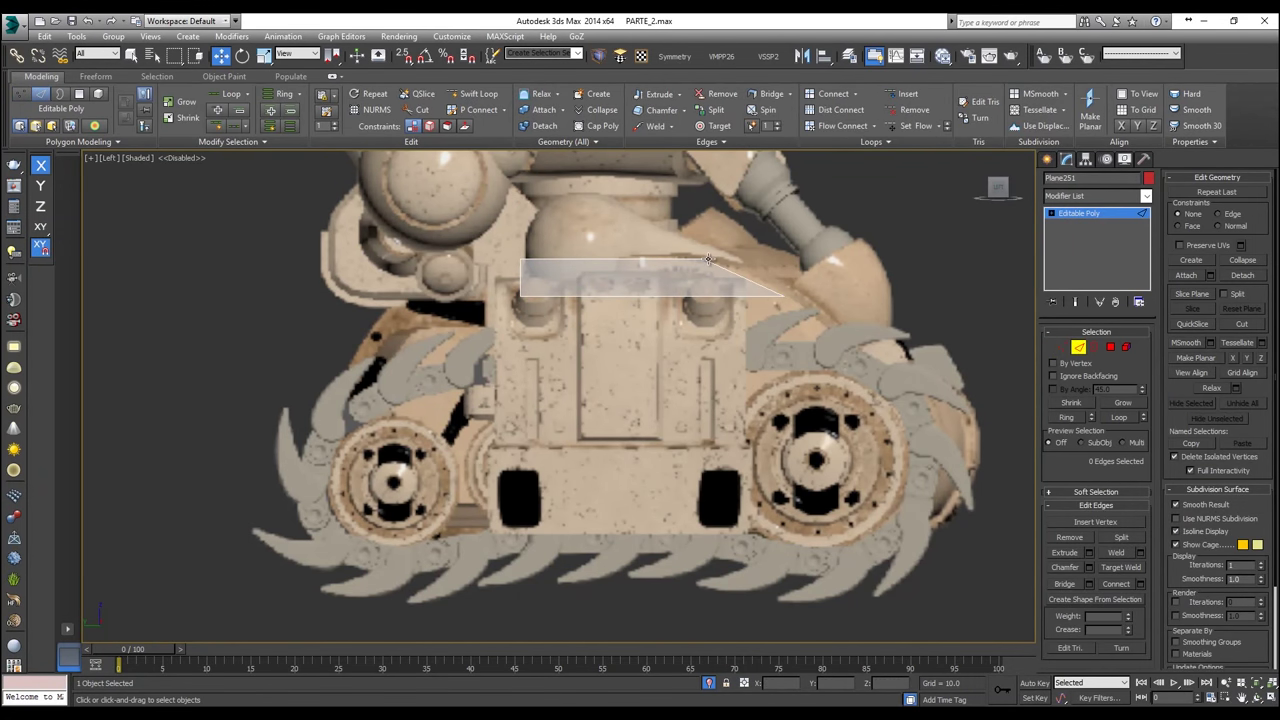
{"action": "scroll", "coordinate": [708, 258], "scroll_direction": "up", "scroll_amount": 4}
{"action": "scroll", "coordinate": [450, 315], "scroll_direction": "down", "scroll_amount": 2}
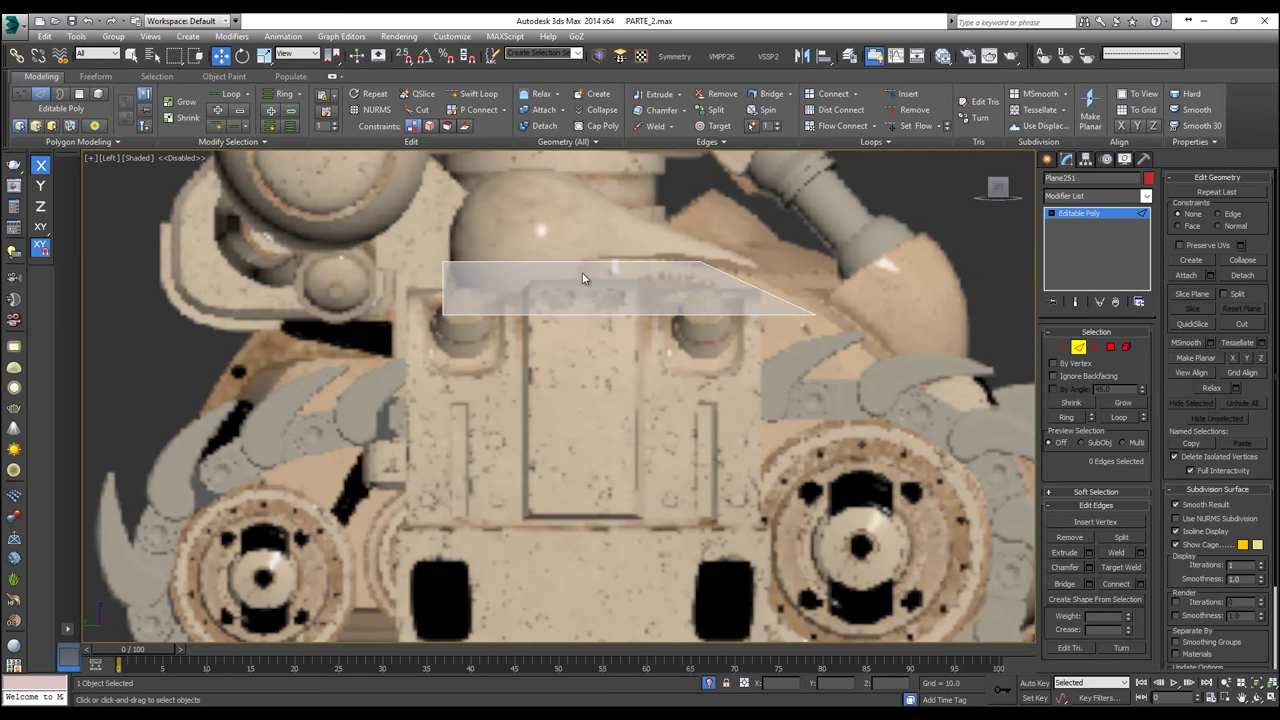
{"action": "scroll", "coordinate": [765, 294], "scroll_direction": "up", "scroll_amount": 3}
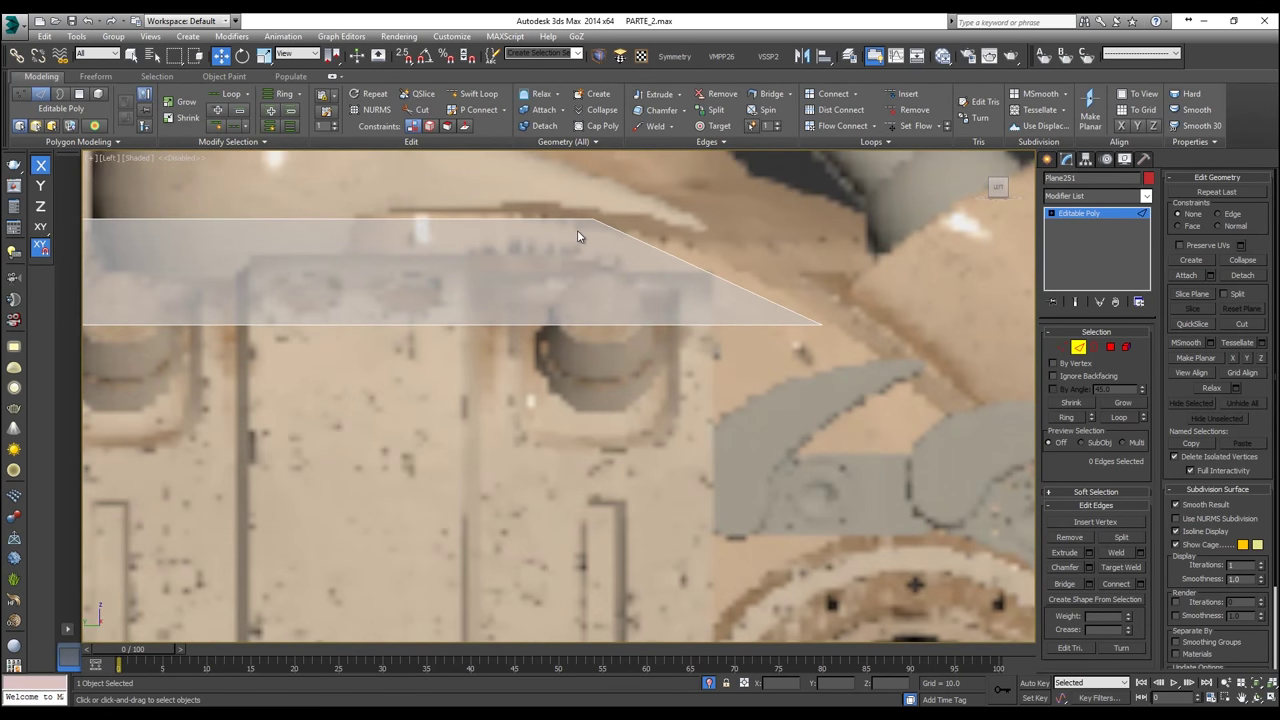
{"action": "scroll", "coordinate": [948, 414], "scroll_direction": "down", "scroll_amount": 5}
{"action": "scroll", "coordinate": [692, 277], "scroll_direction": "up", "scroll_amount": 2}
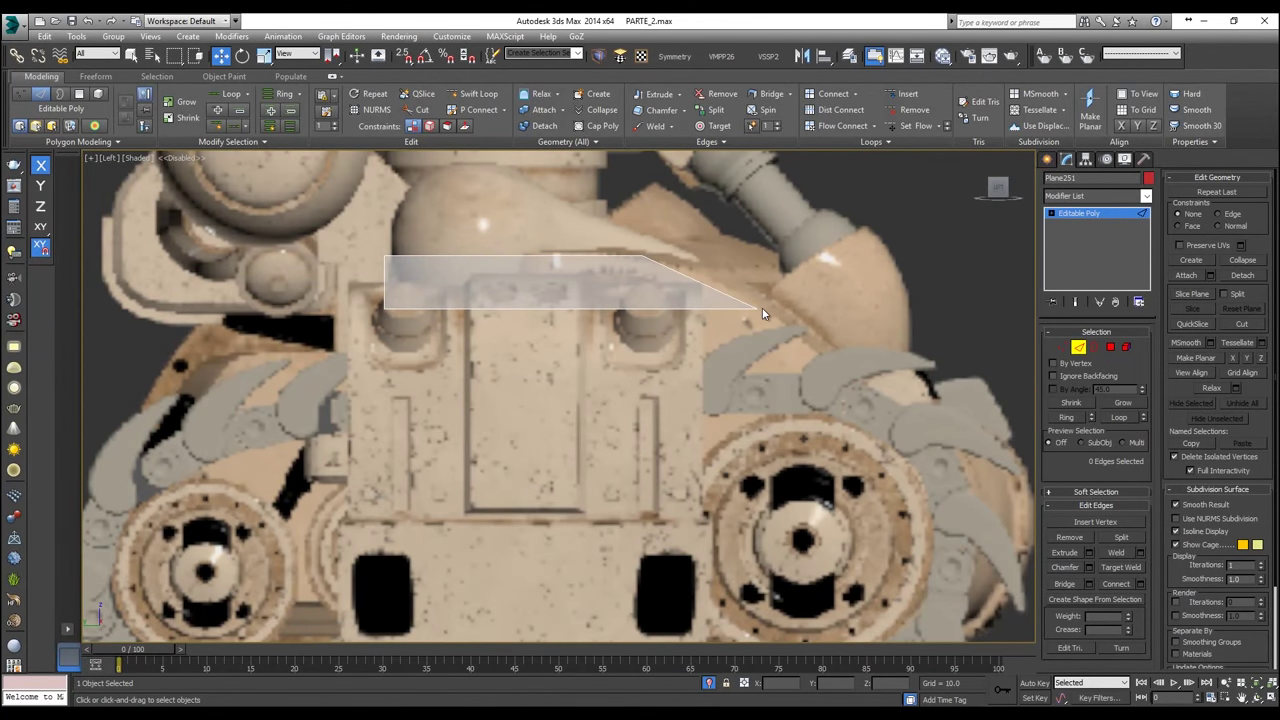
{"action": "middle_click_drag", "start_coordinate": [856, 390], "coordinate": [713, 300]}
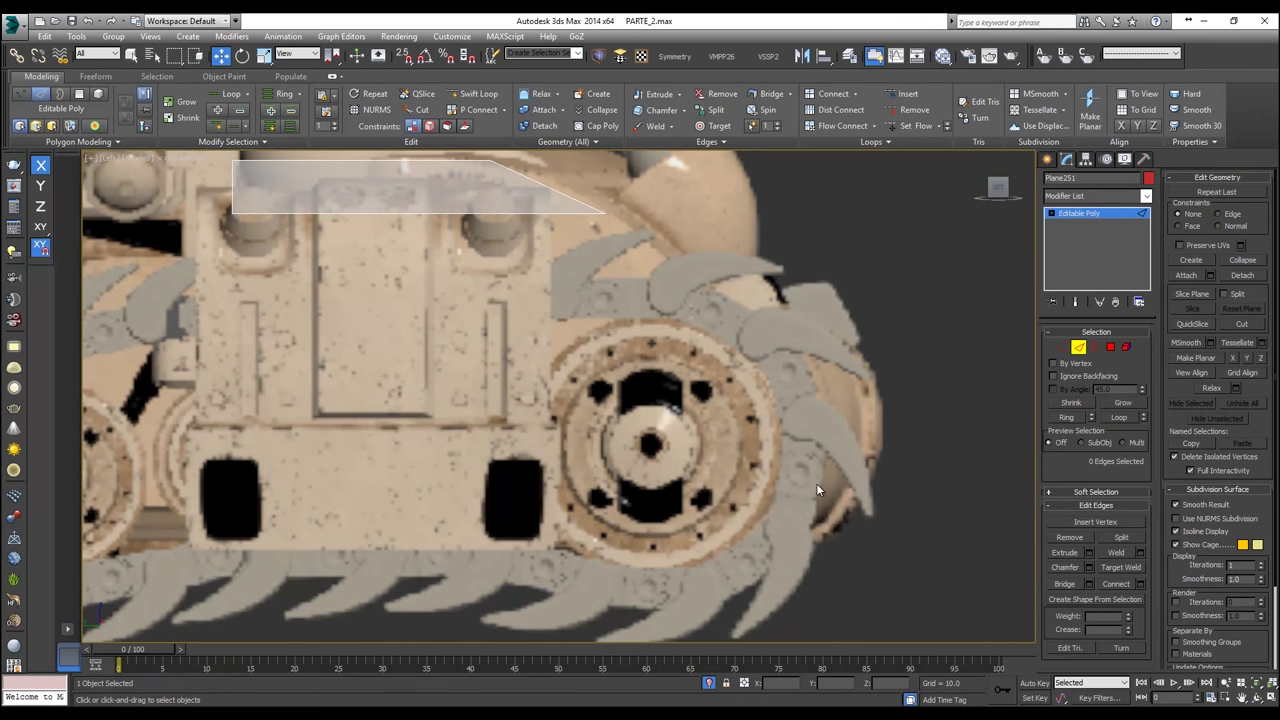
{"action": "scroll", "coordinate": [786, 543], "scroll_direction": "down", "scroll_amount": 2}
{"action": "middle_click_drag", "start_coordinate": [768, 543], "coordinate": [952, 422]}
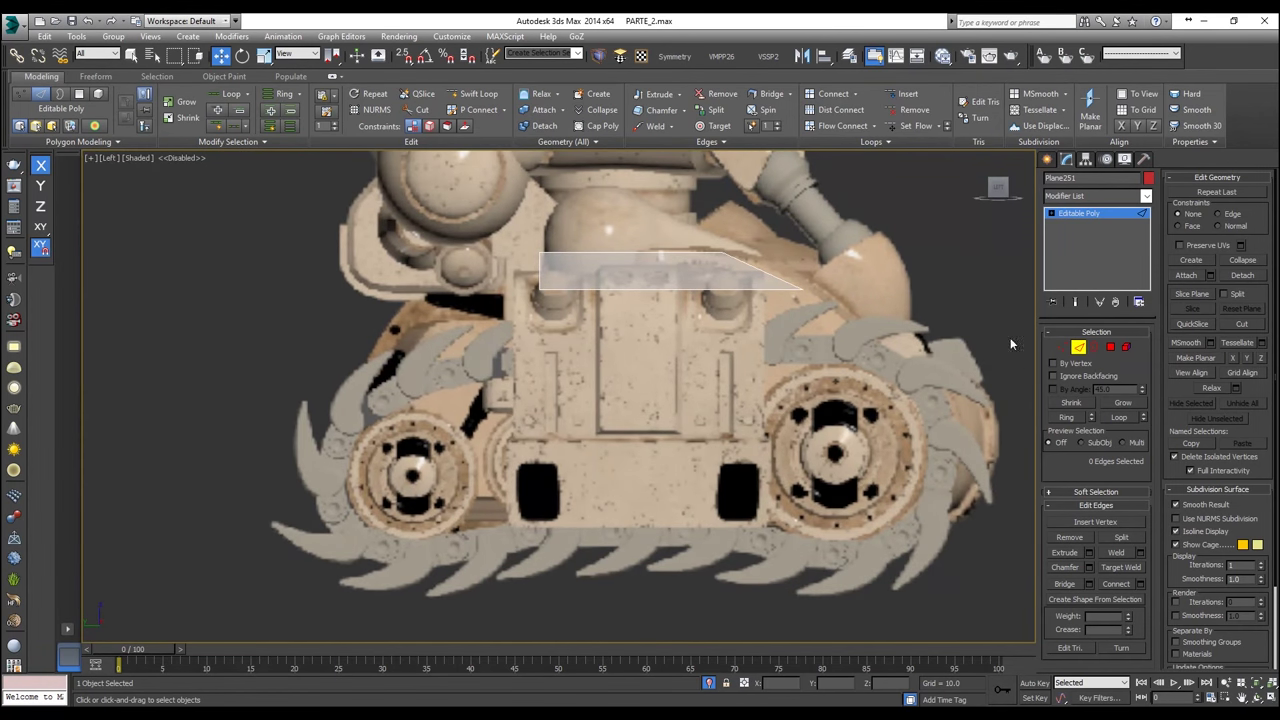
{"action": "scroll", "coordinate": [618, 310], "scroll_direction": "up", "scroll_amount": 2}
{"action": "left_click", "coordinate": [588, 282]}
{"action": "middle_click_drag", "start_coordinate": [635, 283], "coordinate": [563, 283]}
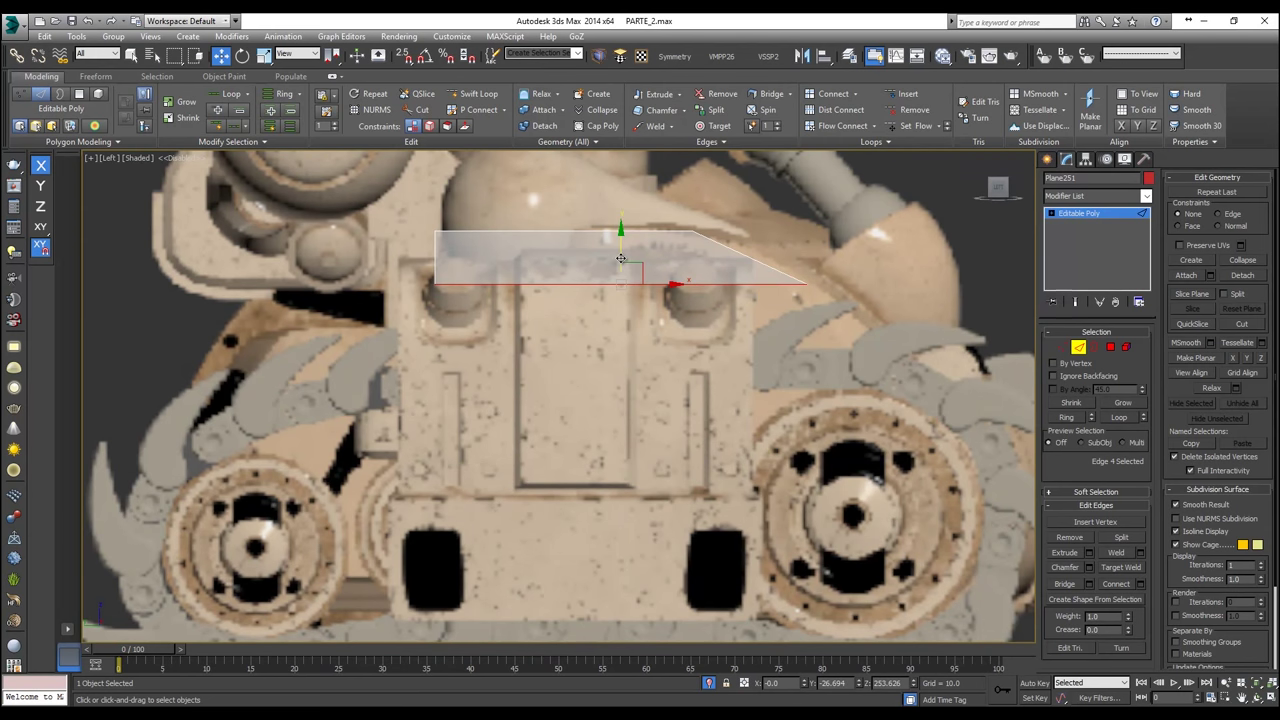
{"action": "left_click_drag", "start_coordinate": [620, 255], "coordinate": [624, 302], "text": "shift"}
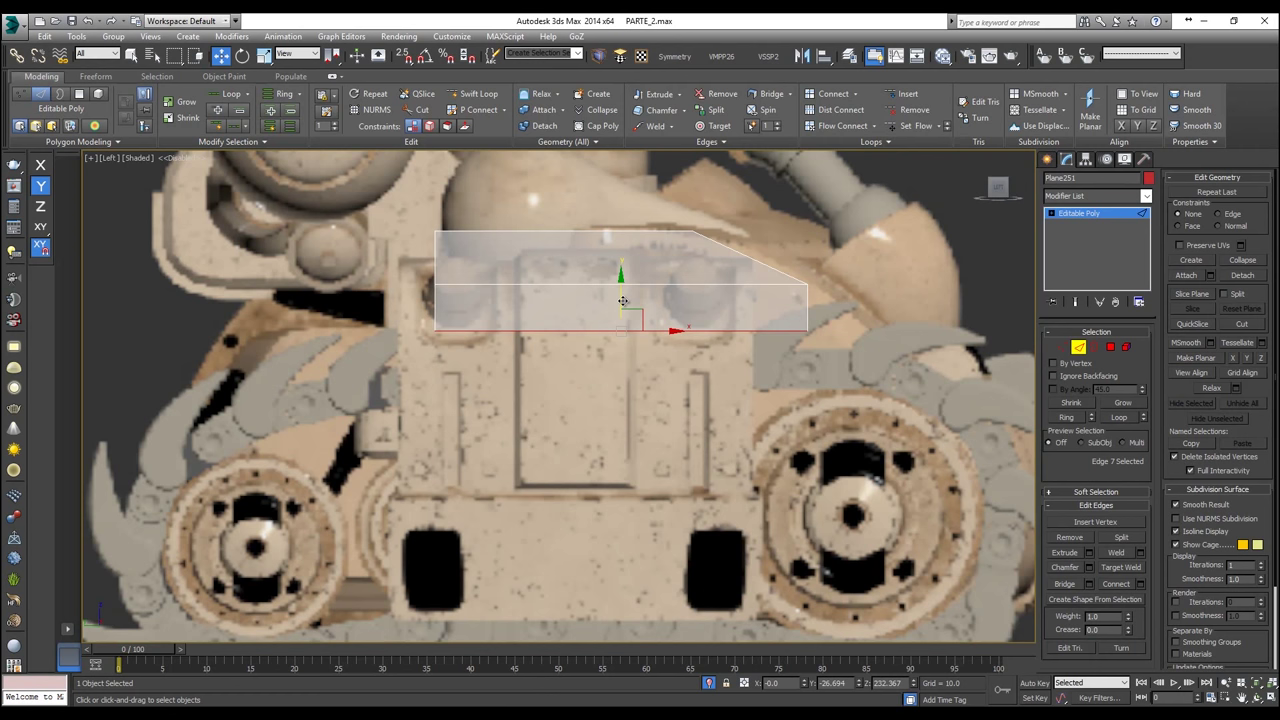
Step: Slant the new strip's front end by moving its lower front vertex about 27 units forward along the hull outline
{"action": "left_click", "coordinate": [1060, 347]}
{"action": "middle_click_drag", "start_coordinate": [837, 348], "coordinate": [712, 327]}
{"action": "left_click_drag", "start_coordinate": [716, 319], "coordinate": [776, 311]}
{"action": "middle_click_drag", "start_coordinate": [630, 300], "coordinate": [850, 308]}
{"action": "scroll", "coordinate": [591, 318], "scroll_direction": "up", "scroll_amount": 2}
{"action": "middle_click_drag", "start_coordinate": [609, 322], "coordinate": [478, 323]}
{"action": "scroll", "coordinate": [625, 315], "scroll_direction": "down", "scroll_amount": 3}
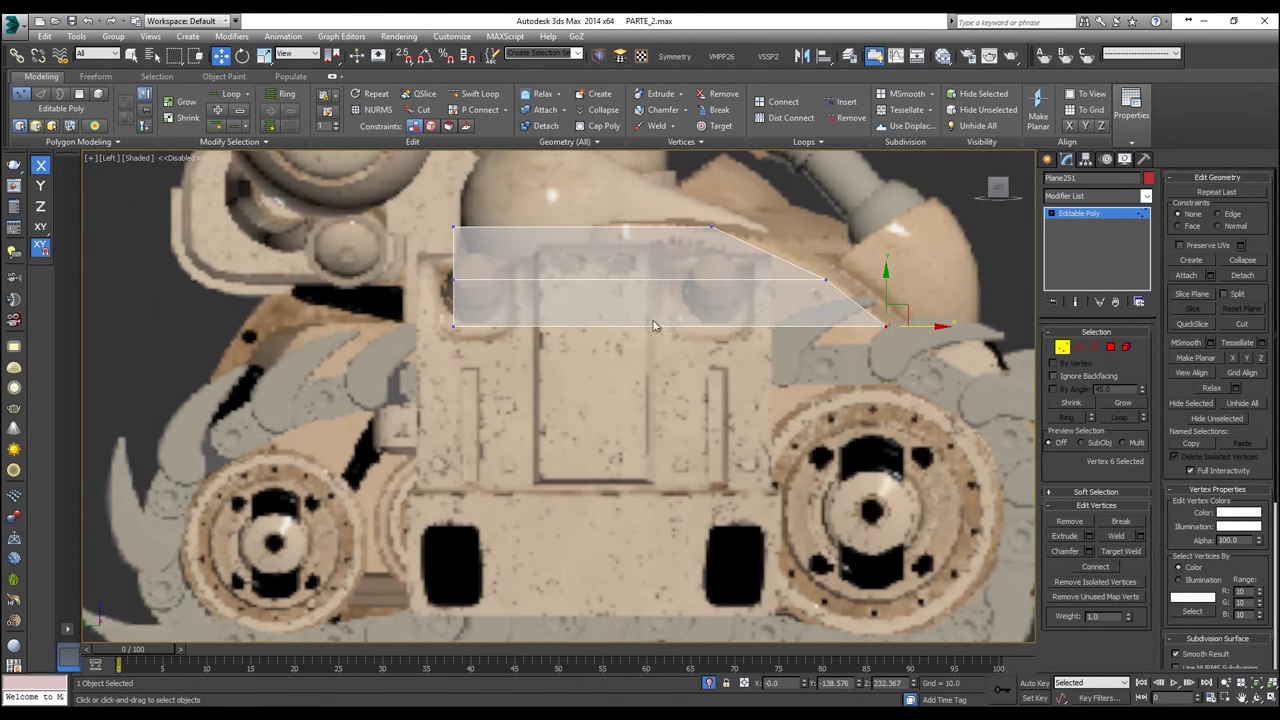
{"action": "scroll", "coordinate": [660, 310], "scroll_direction": "up", "scroll_amount": 1}
{"action": "scroll", "coordinate": [367, 221], "scroll_direction": "up", "scroll_amount": 2}
{"action": "scroll", "coordinate": [382, 222], "scroll_direction": "down", "scroll_amount": 2}
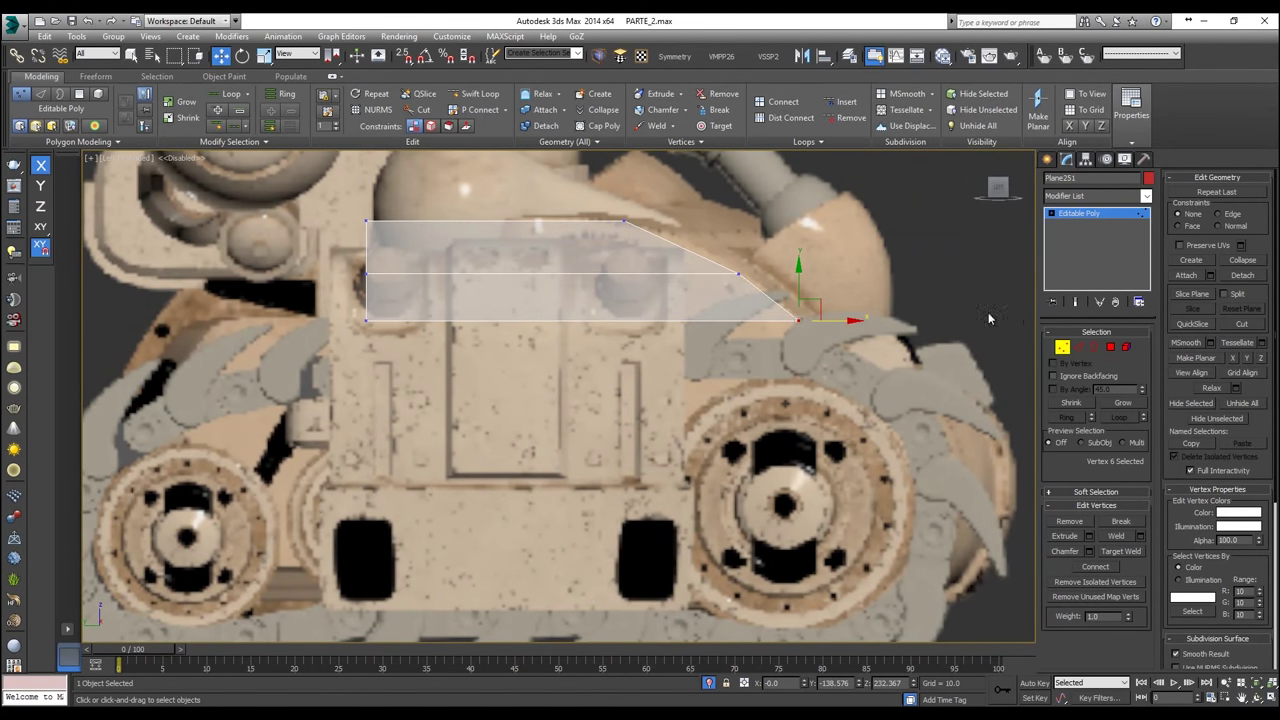
Step: Extrude the bottom edge downward into a strip about 22 units high and slant its front end by moving its lower front vertex forward
{"action": "left_click", "coordinate": [1078, 347]}
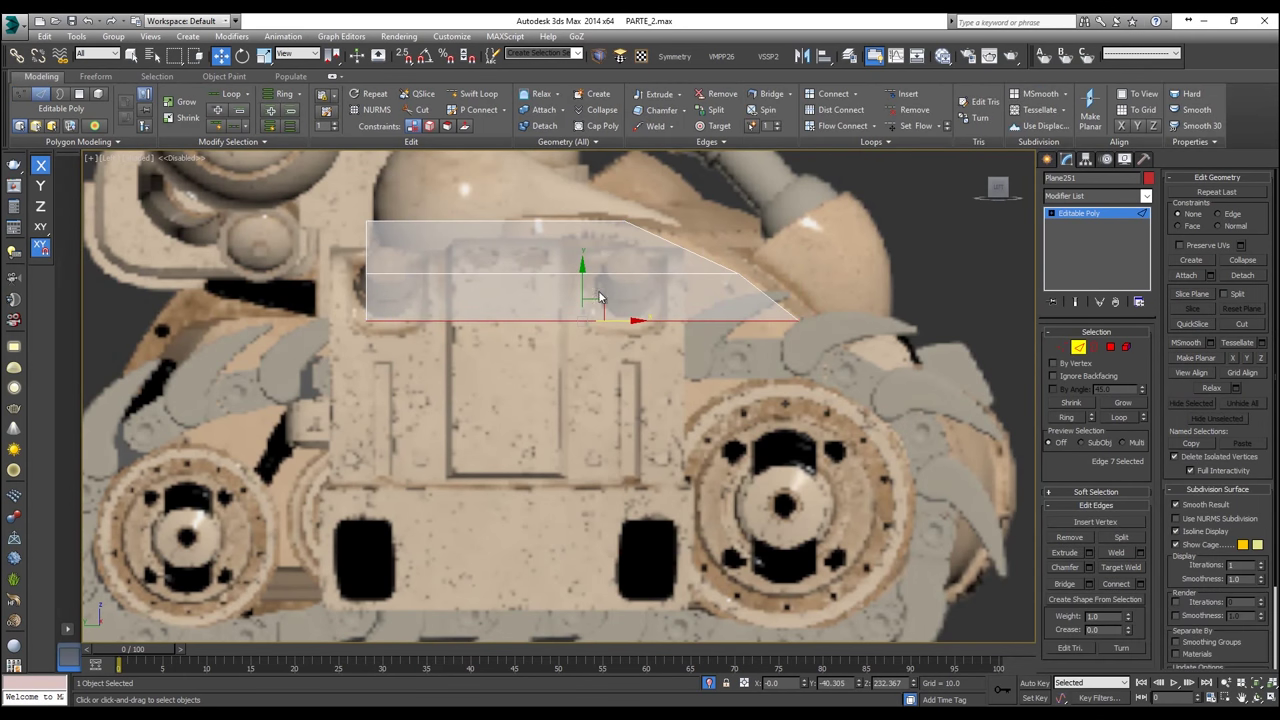
{"action": "left_click_drag", "start_coordinate": [585, 290], "coordinate": [657, 345], "text": "shift"}
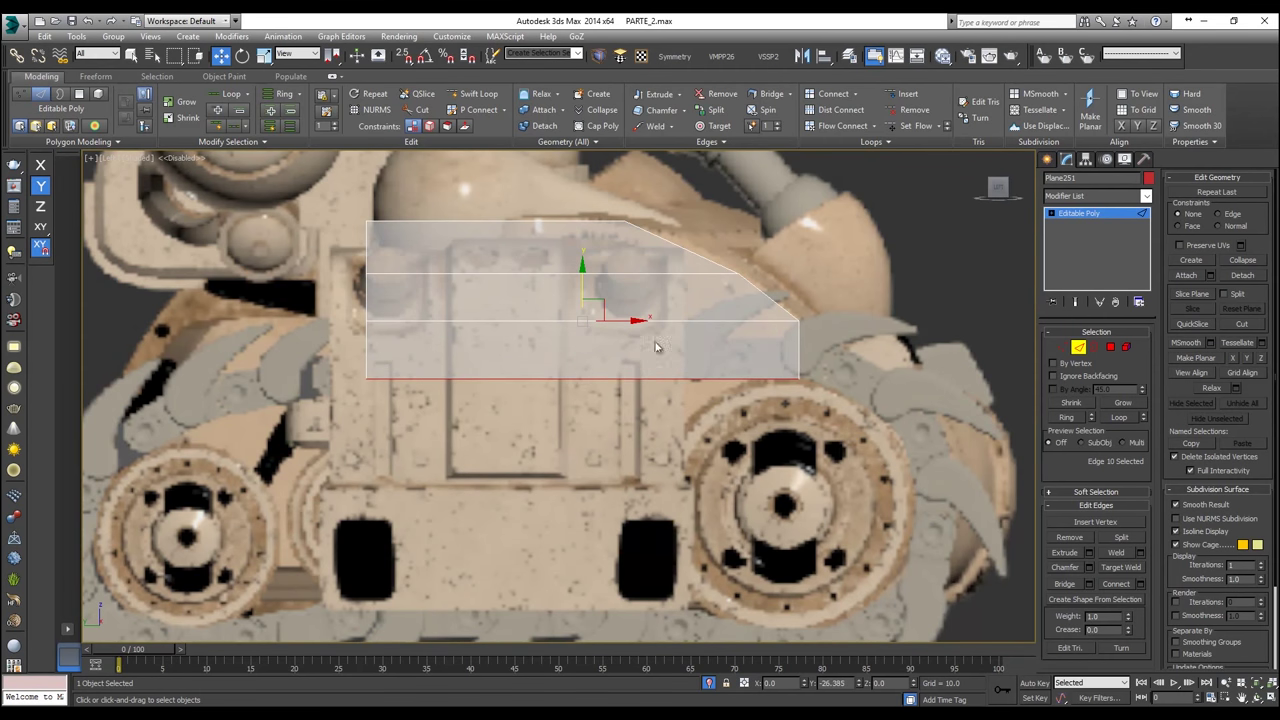
{"action": "left_click", "coordinate": [1062, 346]}
{"action": "left_click", "coordinate": [806, 377]}
{"action": "left_click_drag", "start_coordinate": [826, 377], "coordinate": [871, 372]}
{"action": "left_click_drag", "start_coordinate": [195, 344], "coordinate": [195, 344]}
{"action": "left_click_drag", "start_coordinate": [632, 364], "coordinate": [631, 354]}
Step: Move the two lowest front vertices of the plane about 5 units further forward, one at a time, to smooth the front curve
{"action": "left_click", "coordinate": [799, 321]}
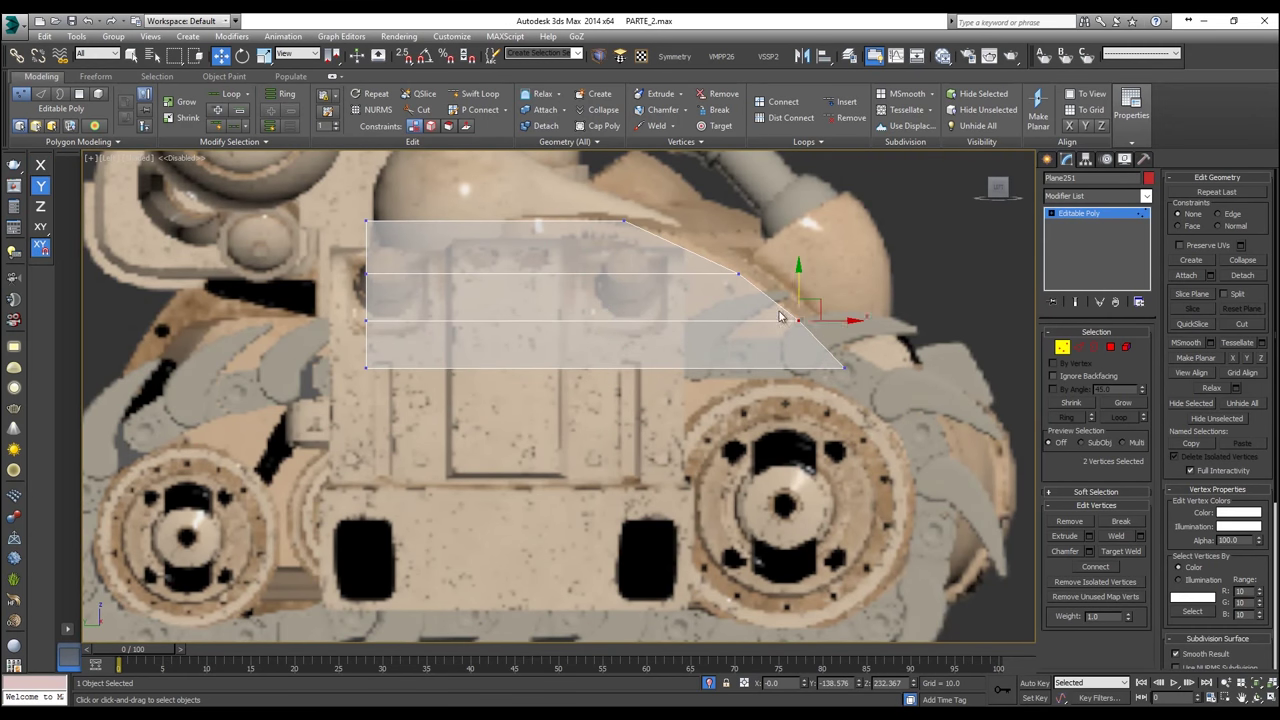
{"action": "key", "text": "F5"}
{"action": "left_click_drag", "start_coordinate": [818, 323], "coordinate": [825, 323]}
{"action": "left_click", "coordinate": [843, 367]}
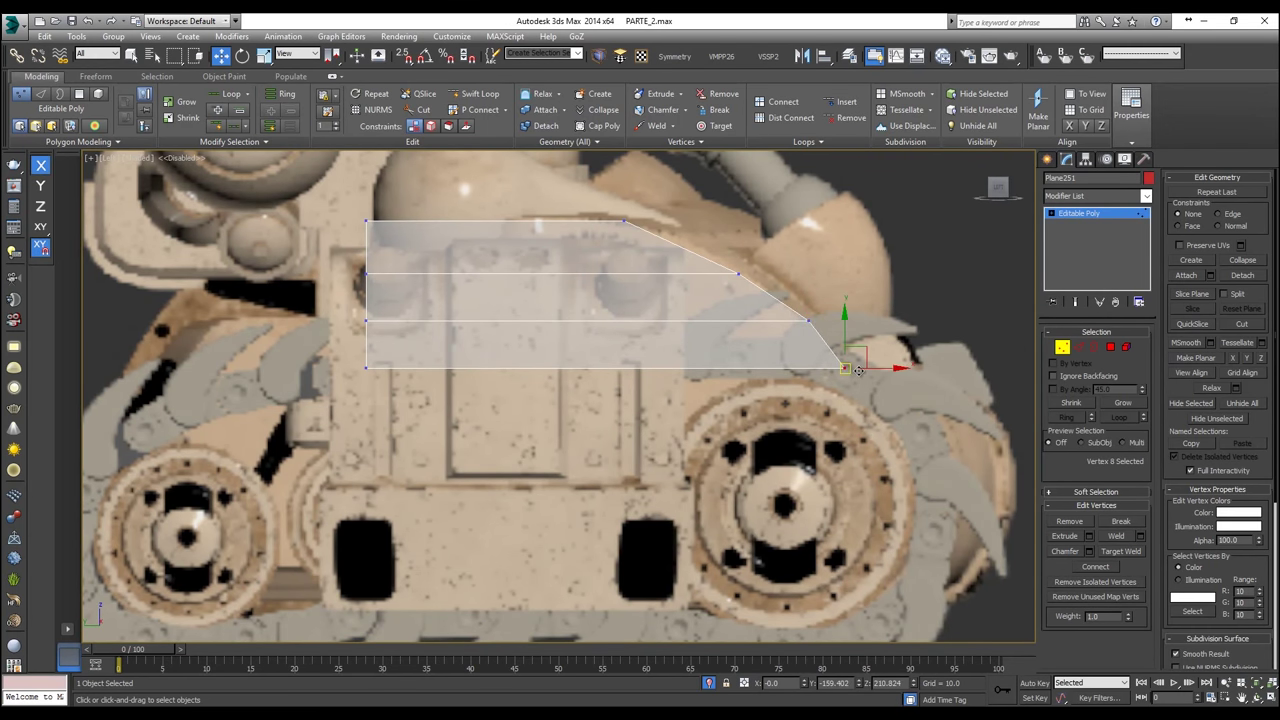
{"action": "left_click_drag", "start_coordinate": [861, 370], "coordinate": [871, 370]}
{"action": "scroll", "coordinate": [871, 370], "scroll_direction": "down", "scroll_amount": 4}
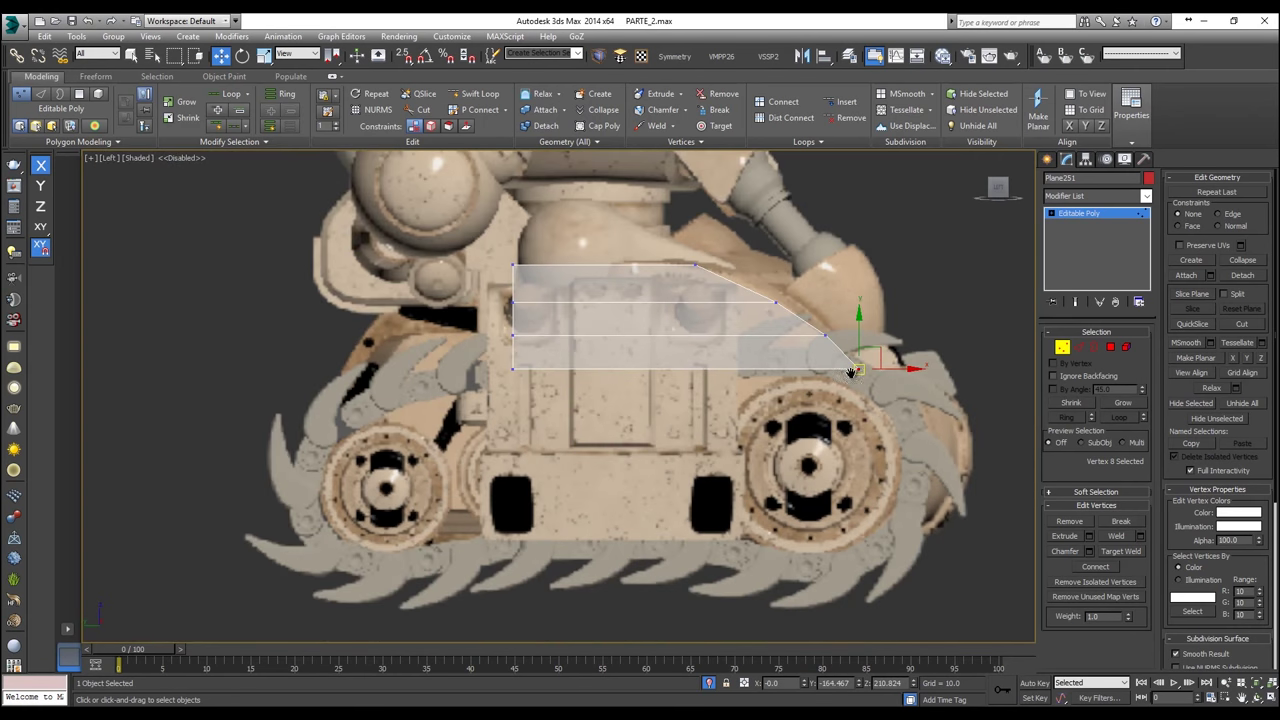
{"action": "scroll", "coordinate": [683, 262], "scroll_direction": "up", "scroll_amount": 4}
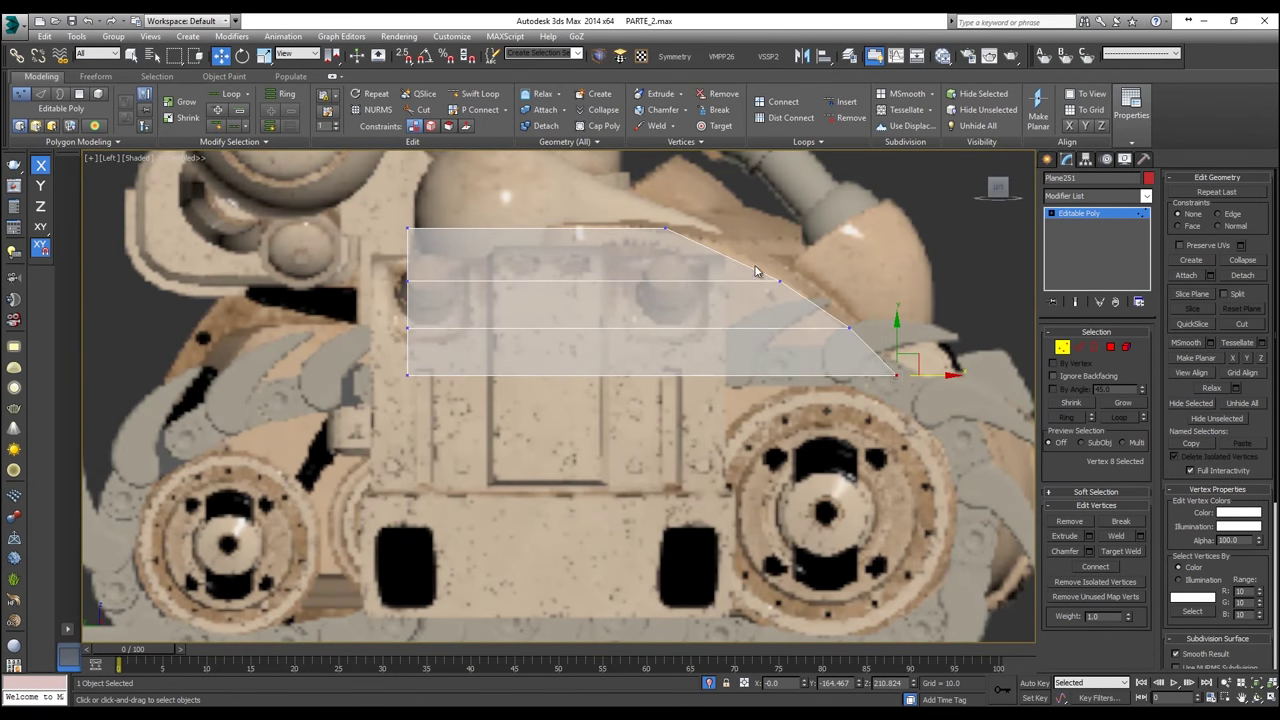
Step: Extrude the bottom edge about 27 units further down over the upper part of the front wheel
{"action": "middle_click_drag", "start_coordinate": [616, 344], "coordinate": [779, 341]}
{"action": "middle_click_drag", "start_coordinate": [621, 407], "coordinate": [478, 357]}
{"action": "left_click", "coordinate": [1079, 347]}
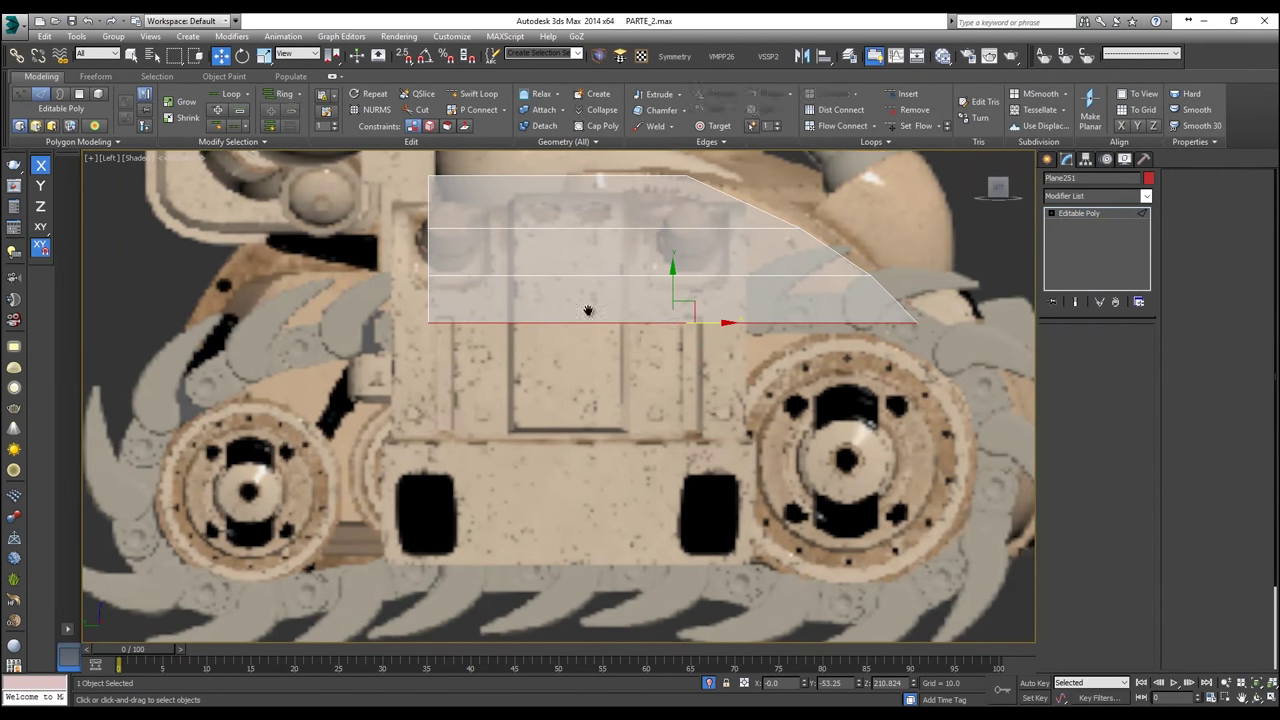
{"action": "middle_click_drag", "start_coordinate": [676, 295], "coordinate": [626, 263]}
{"action": "left_click_drag", "start_coordinate": [626, 261], "coordinate": [630, 319], "text": "shift"}
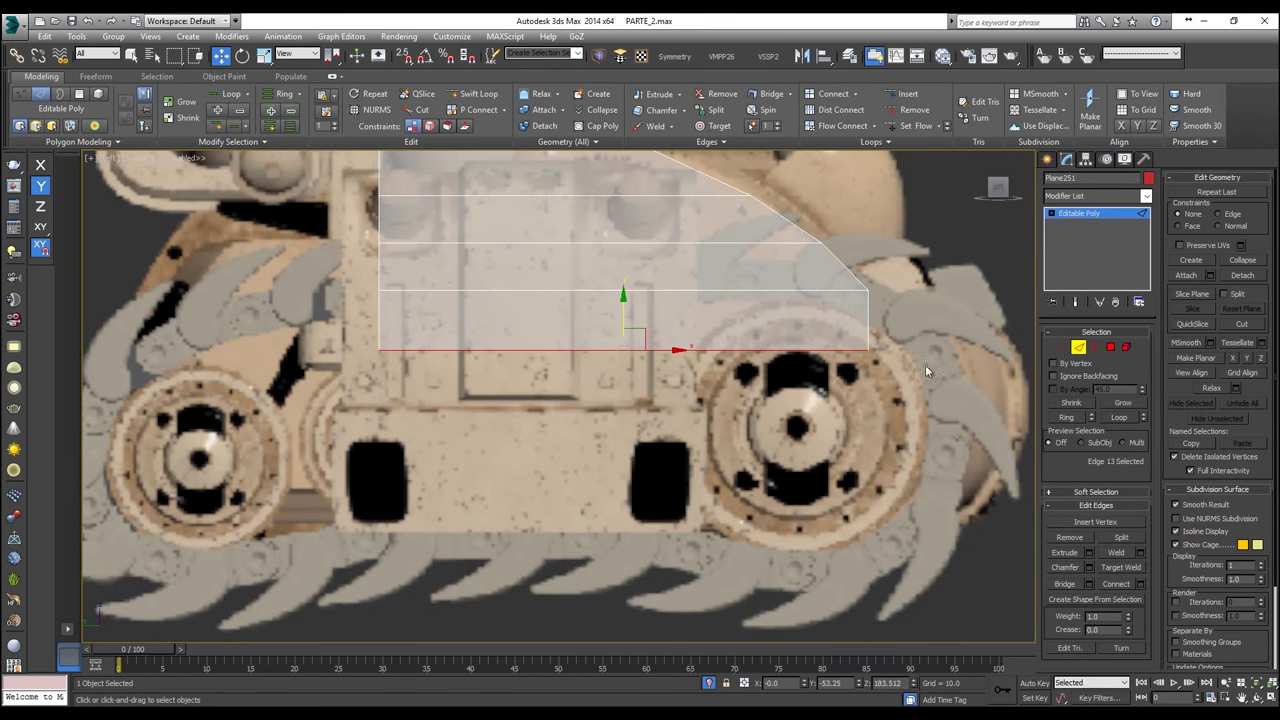
Step: Move the lowest strip's front vertex about 34 units forward and raise its two bottom vertices about 8 units
{"action": "left_click", "coordinate": [1063, 346]}
{"action": "left_click_drag", "start_coordinate": [769, 366], "coordinate": [683, 297]}
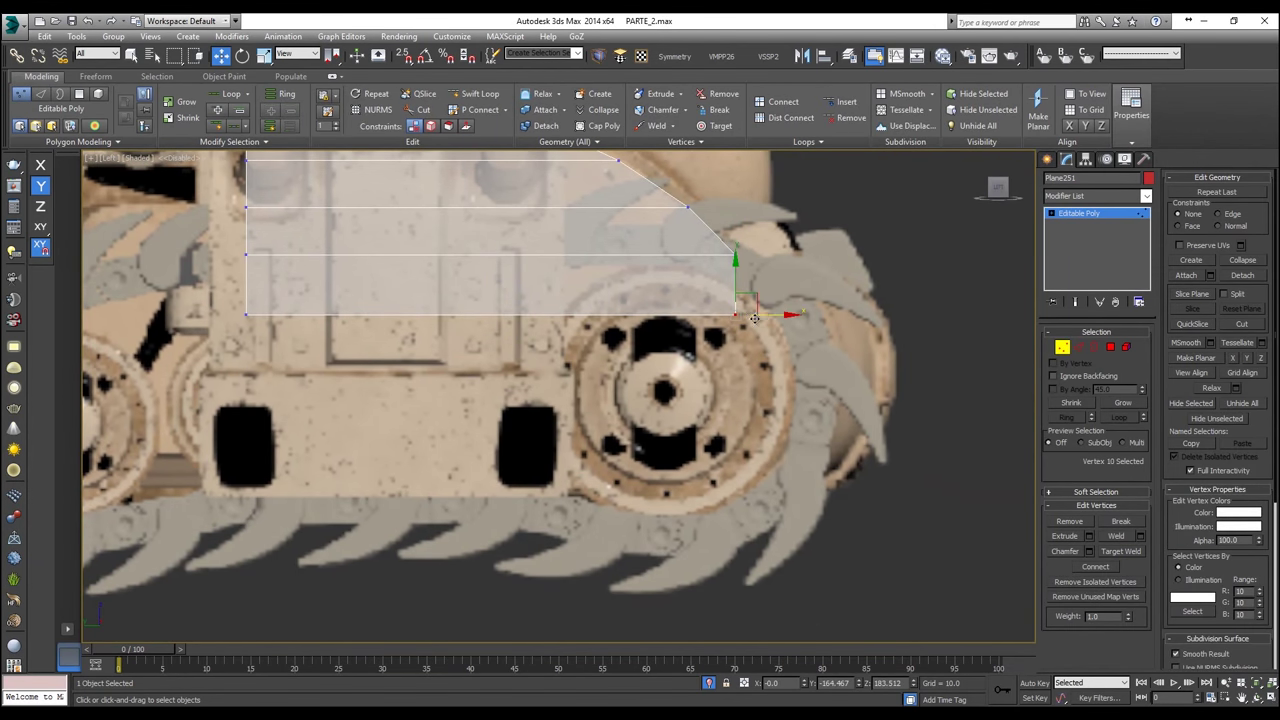
{"action": "left_click_drag", "start_coordinate": [763, 313], "coordinate": [852, 313]}
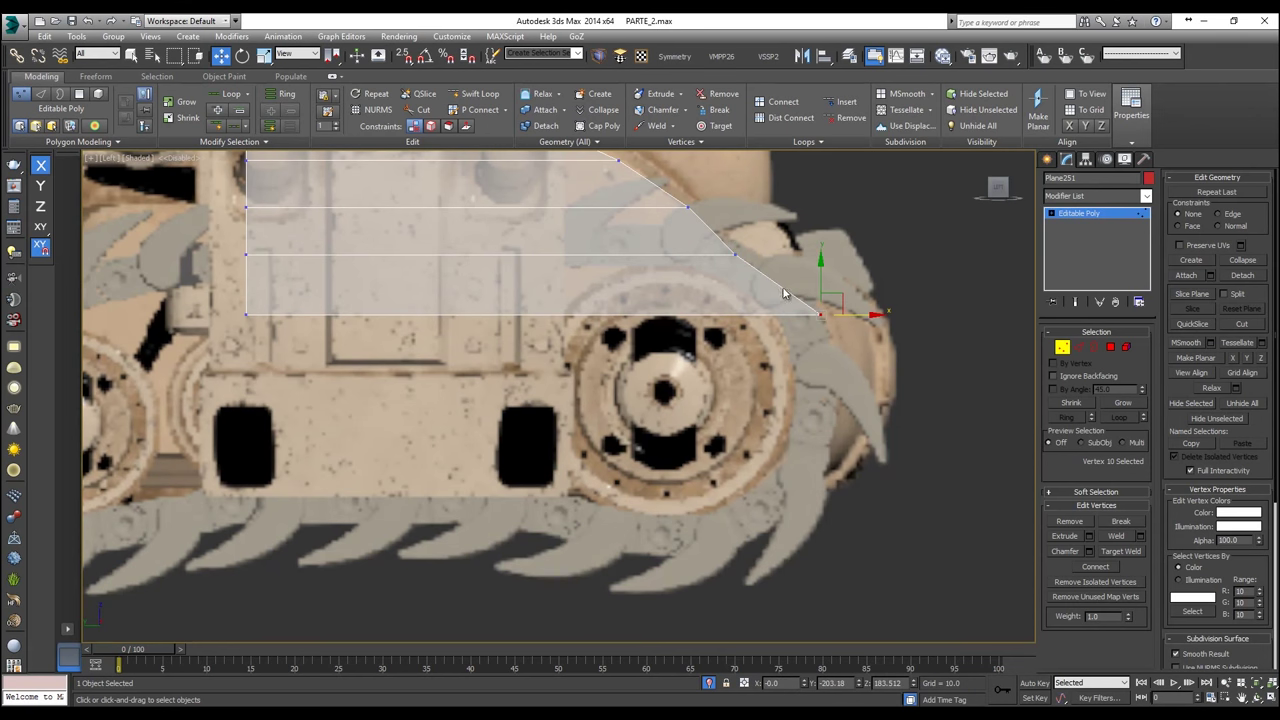
{"action": "left_click_drag", "start_coordinate": [217, 290], "coordinate": [272, 340], "text": "ctrl"}
{"action": "left_click_drag", "start_coordinate": [538, 278], "coordinate": [531, 261]}
{"action": "left_click_drag", "start_coordinate": [855, 318], "coordinate": [837, 292]}
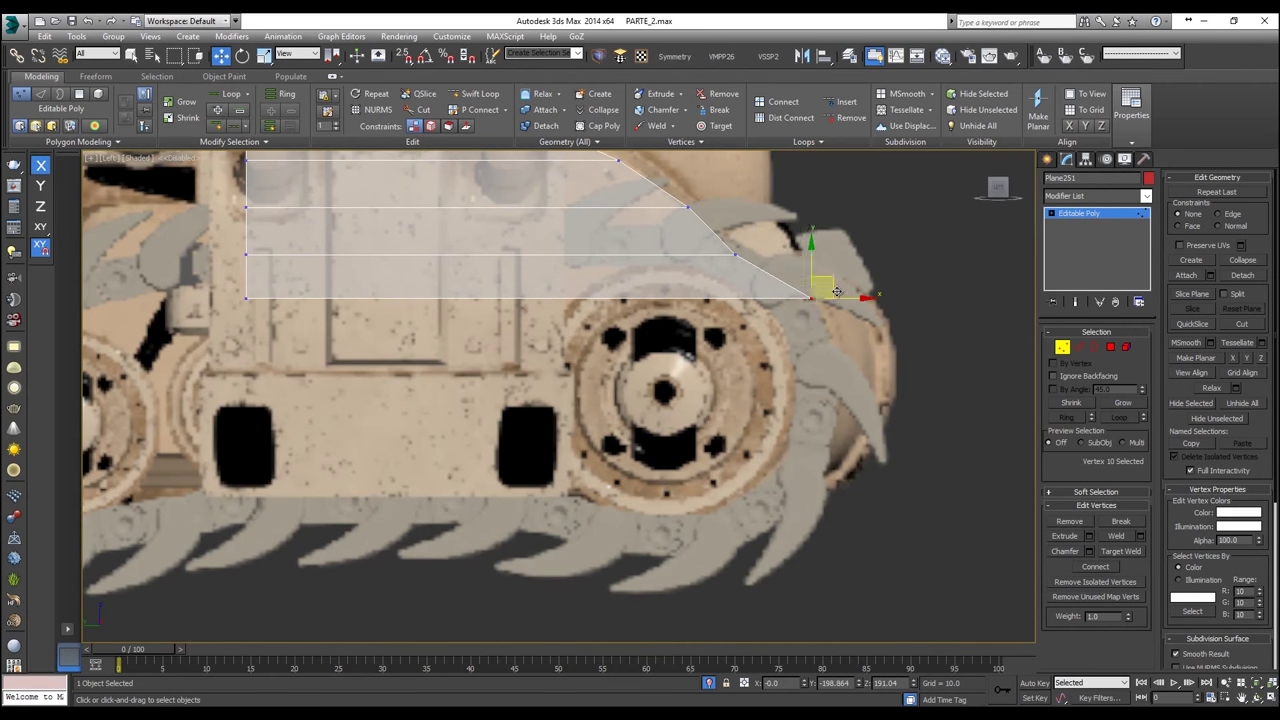
Step: Extrude the bottom edge downward four times in succession until it reaches the lower end of the hull at Z 100
{"action": "scroll", "coordinate": [787, 295], "scroll_direction": "down", "scroll_amount": 2}
{"action": "left_click", "coordinate": [1078, 347]}
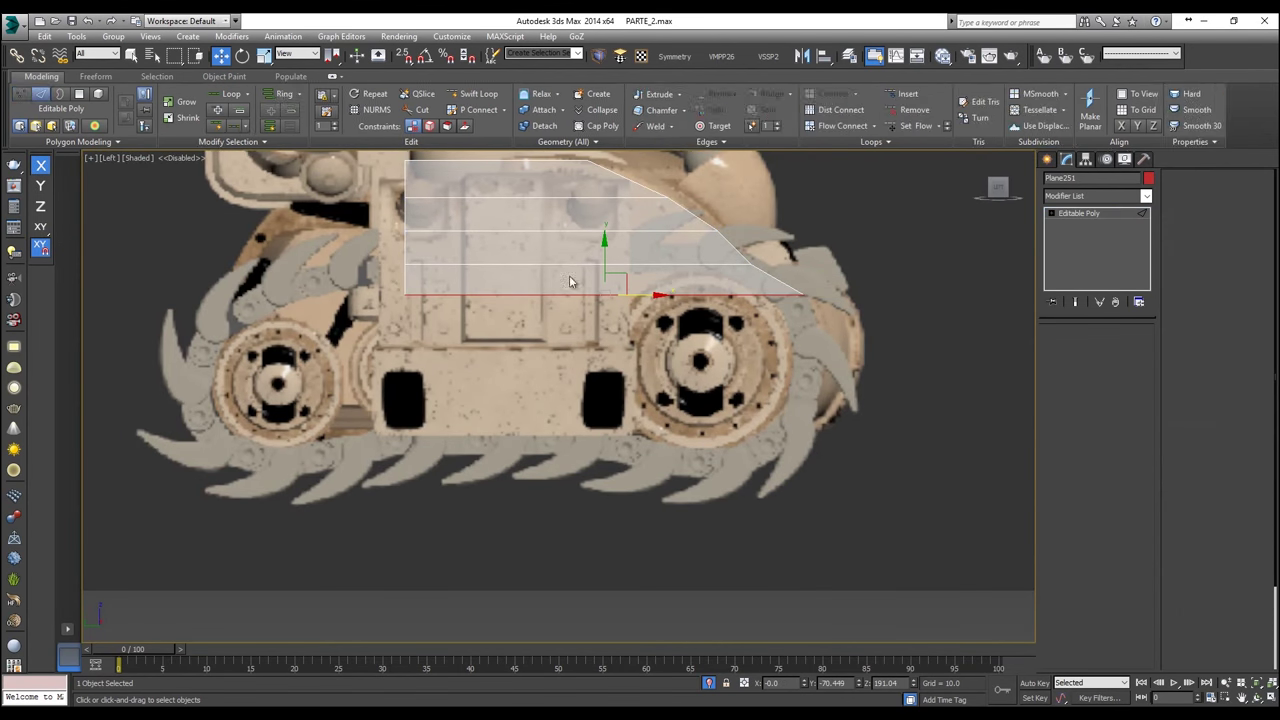
{"action": "scroll", "coordinate": [600, 272], "scroll_direction": "up", "scroll_amount": 3}
{"action": "left_click_drag", "start_coordinate": [603, 273], "coordinate": [612, 354], "text": "shift"}
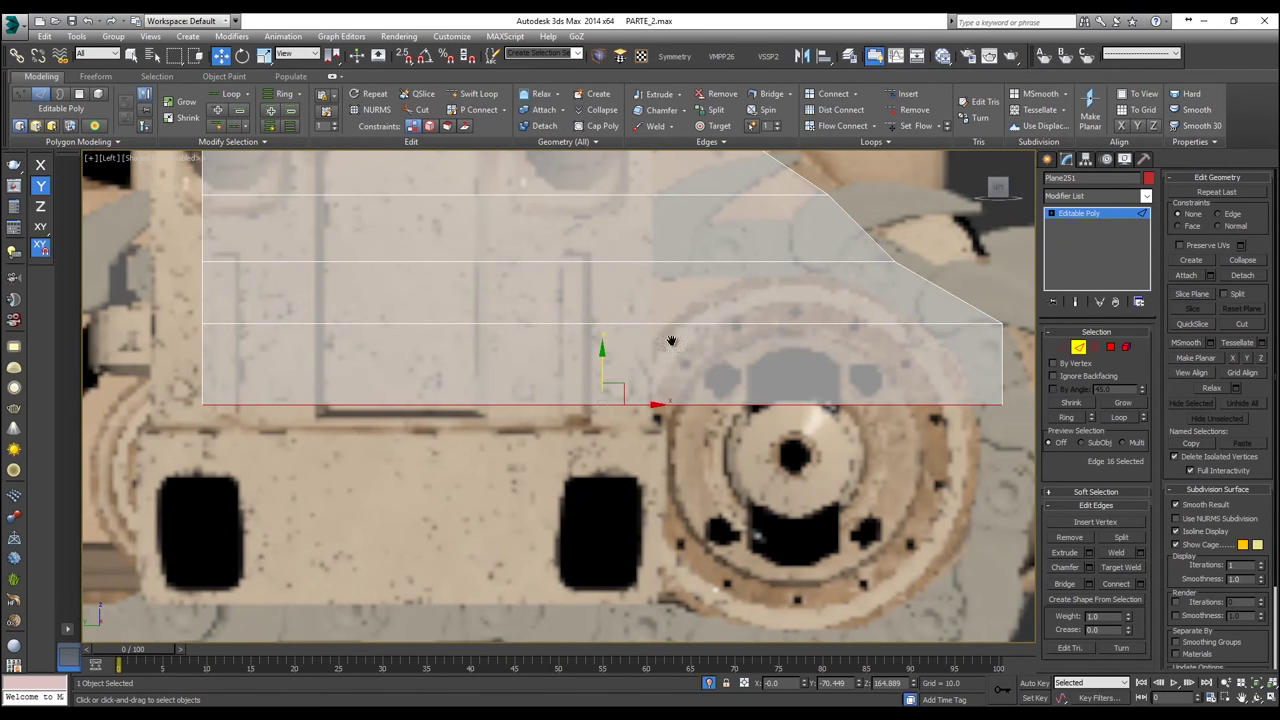
{"action": "scroll", "coordinate": [612, 354], "scroll_direction": "down", "scroll_amount": 2}
{"action": "left_click_drag", "start_coordinate": [570, 262], "coordinate": [569, 389], "text": "shift"}
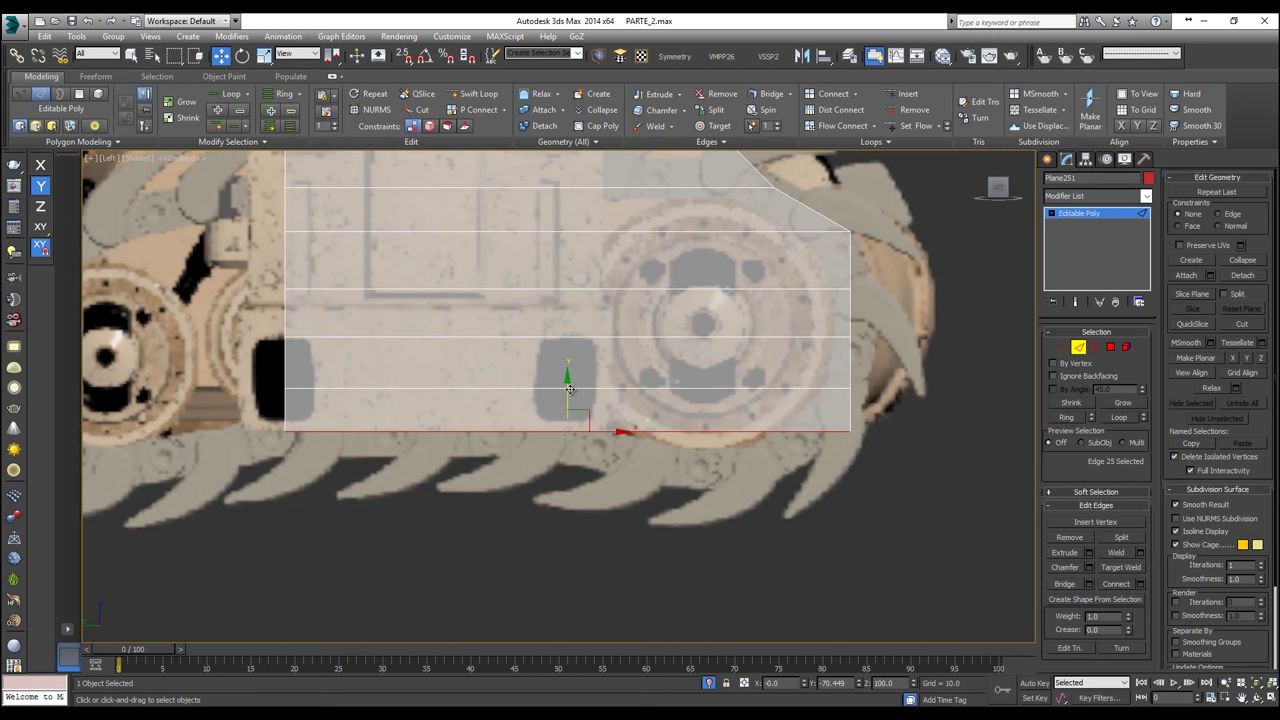
Step: Round the lower front outline by moving the front vertices of the four new strips individually to the reference's curved front end
{"action": "left_click", "coordinate": [1065, 349]}
{"action": "middle_click_drag", "start_coordinate": [892, 289], "coordinate": [700, 289]}
{"action": "left_click_drag", "start_coordinate": [696, 283], "coordinate": [608, 321]}
{"action": "left_click_drag", "start_coordinate": [677, 290], "coordinate": [710, 291]}
{"action": "left_click", "coordinate": [657, 339]}
{"action": "left_click_drag", "start_coordinate": [690, 343], "coordinate": [722, 342]}
{"action": "left_click", "coordinate": [658, 388]}
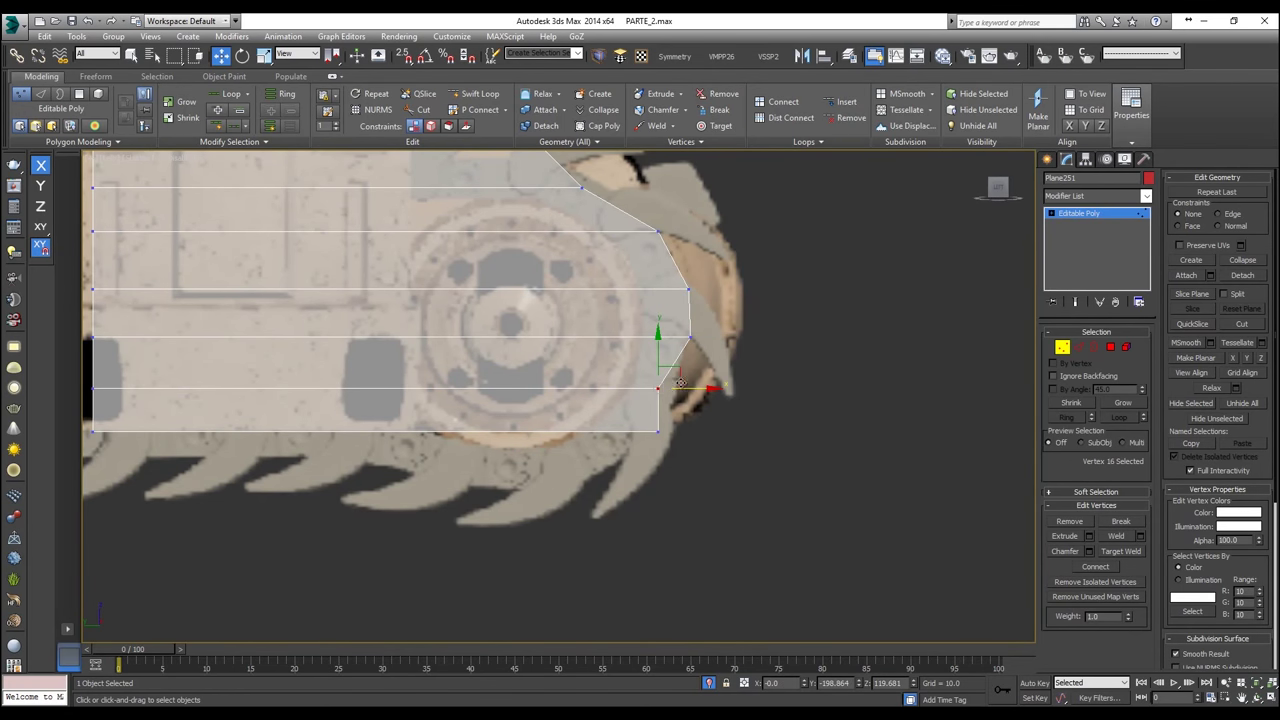
{"action": "left_click_drag", "start_coordinate": [688, 389], "coordinate": [711, 389]}
{"action": "left_click", "coordinate": [657, 431]}
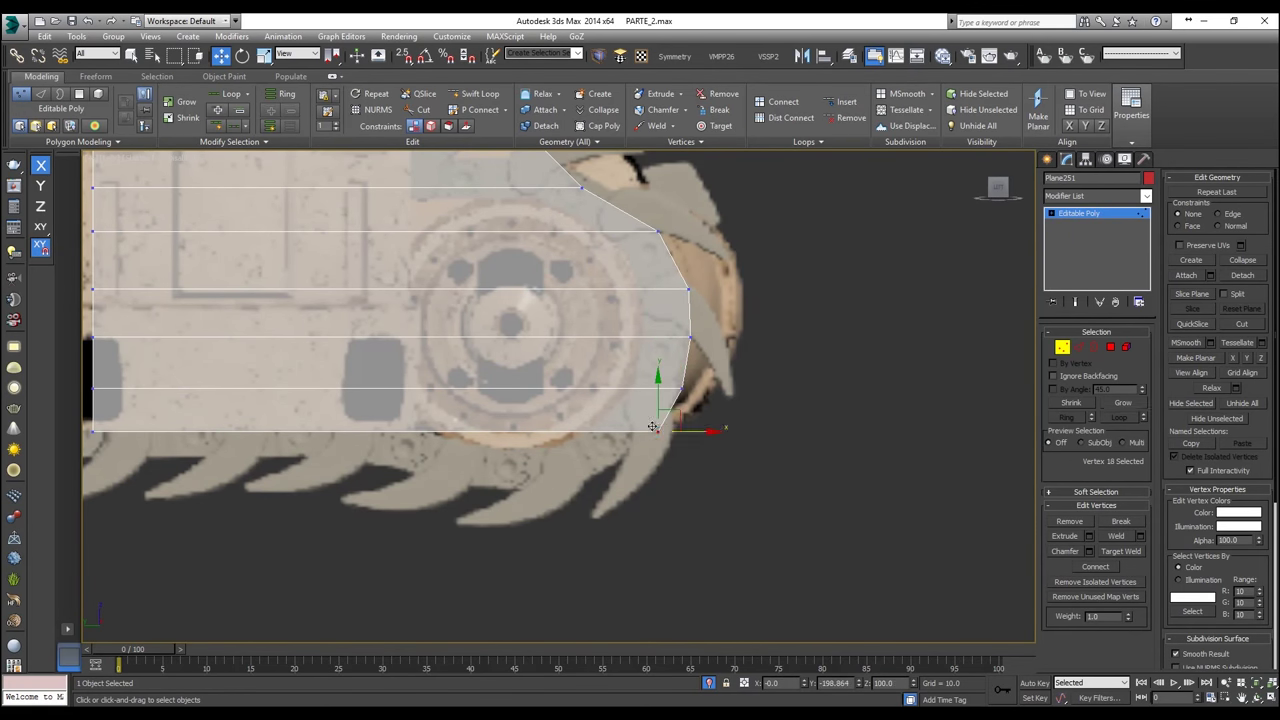
{"action": "middle_click_drag", "start_coordinate": [650, 294], "coordinate": [760, 349]}
{"action": "scroll", "coordinate": [738, 338], "scroll_direction": "down", "scroll_amount": 2}
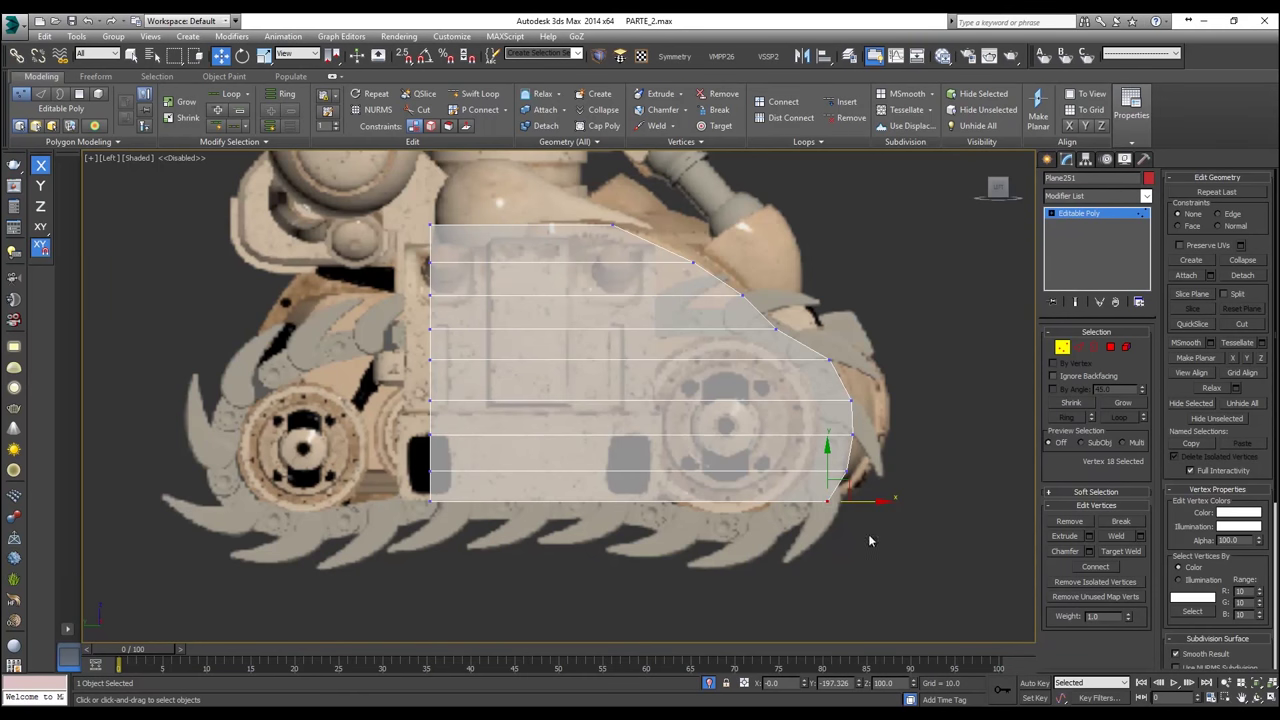
Step: Select the six lowest edges along the plane's rear side and extrude them about 66 units rearward to the rear wheel's hub
{"action": "middle_click_drag", "start_coordinate": [346, 329], "coordinate": [442, 307]}
{"action": "left_click", "coordinate": [1078, 347]}
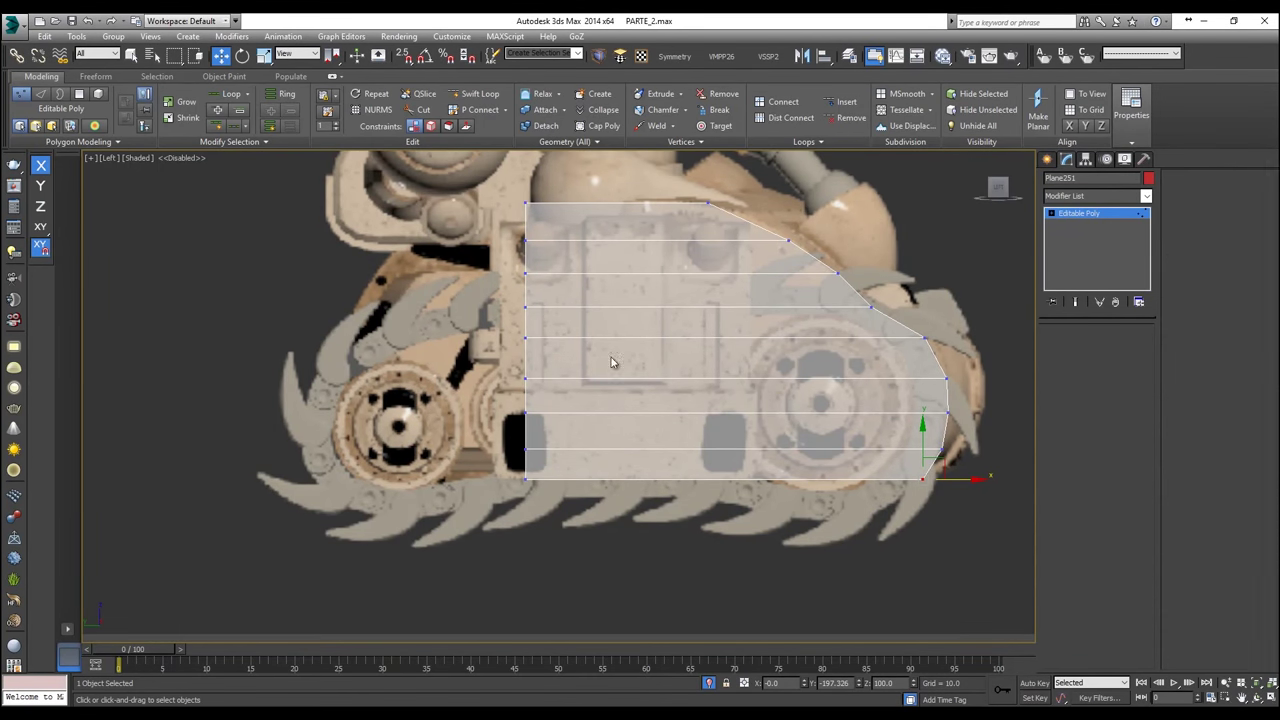
{"action": "scroll", "coordinate": [501, 293], "scroll_direction": "up", "scroll_amount": 2}
{"action": "scroll", "coordinate": [422, 256], "scroll_direction": "up", "scroll_amount": 3}
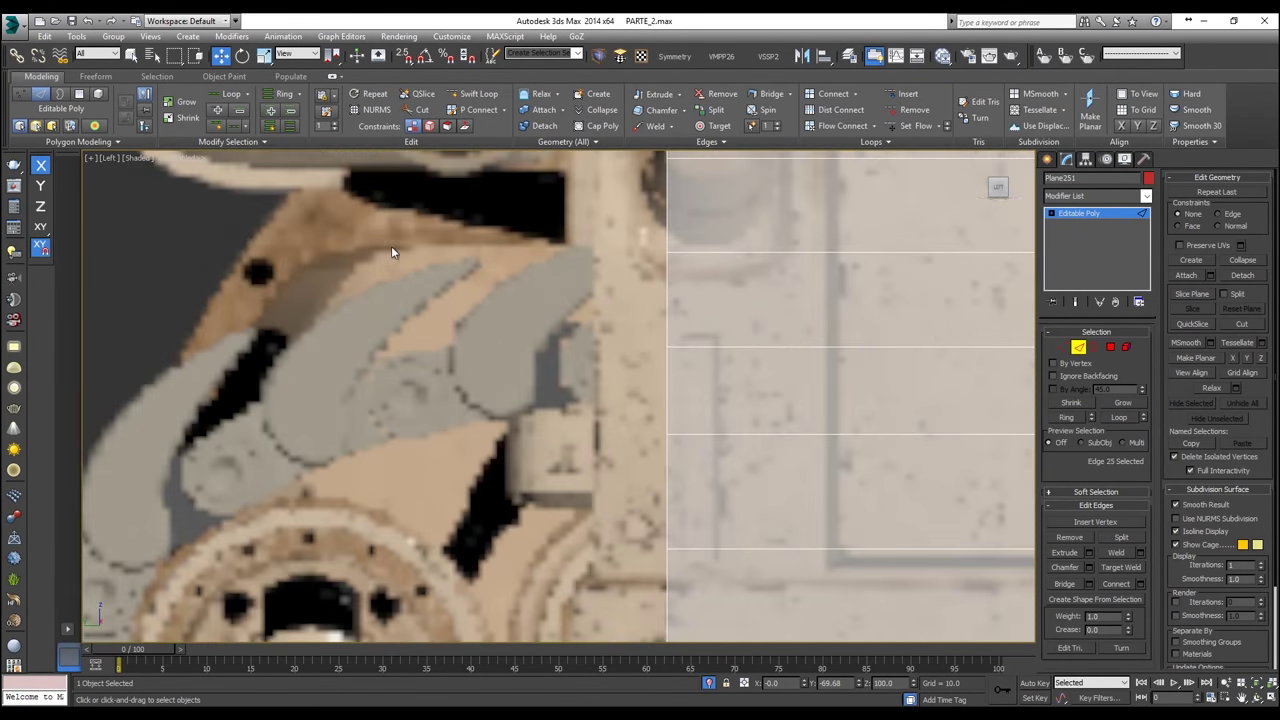
{"action": "scroll", "coordinate": [565, 254], "scroll_direction": "down", "scroll_amount": 2}
{"action": "left_click", "coordinate": [637, 290]}
{"action": "left_click", "coordinate": [638, 358], "text": "ctrl"}
{"action": "left_click", "coordinate": [638, 425], "text": "ctrl"}
{"action": "left_click", "coordinate": [637, 497], "text": "ctrl"}
{"action": "left_click", "coordinate": [636, 545], "text": "ctrl"}
{"action": "middle_click_drag", "start_coordinate": [634, 537], "coordinate": [624, 405]}
{"action": "scroll", "coordinate": [601, 449], "scroll_direction": "down", "scroll_amount": 2}
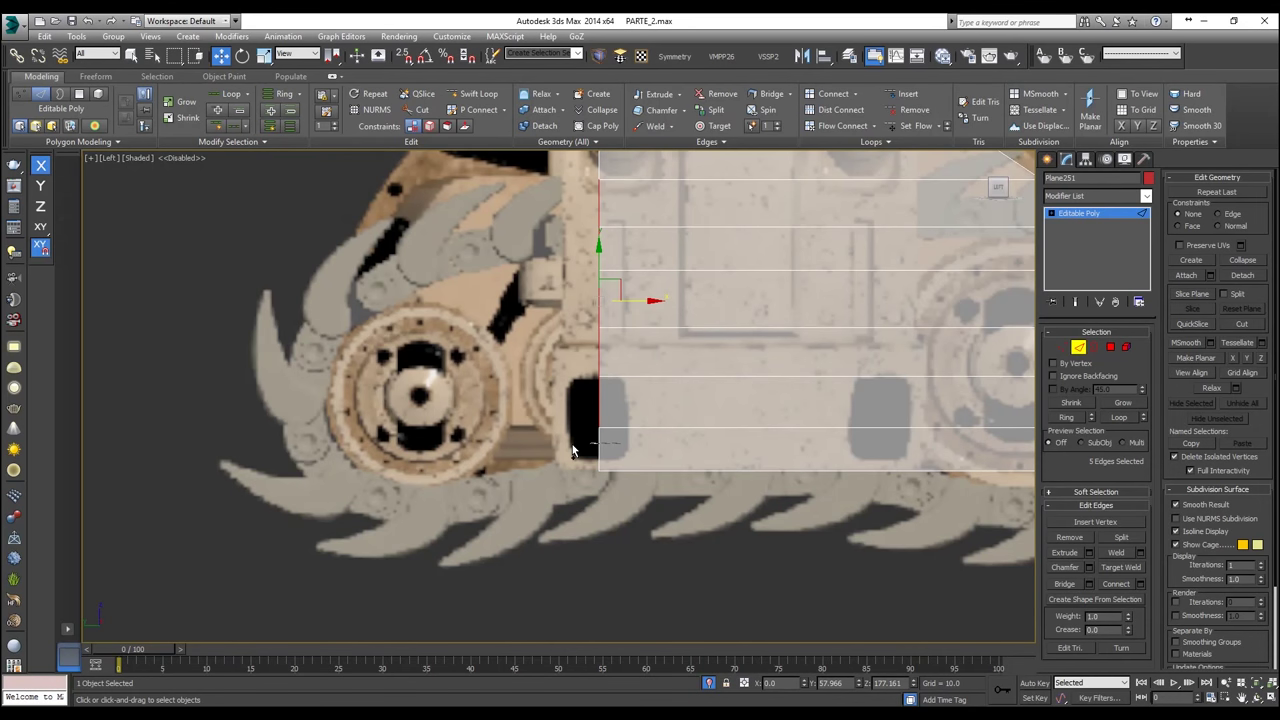
{"action": "left_click", "coordinate": [599, 450], "text": "ctrl"}
{"action": "middle_click_drag", "start_coordinate": [609, 190], "coordinate": [604, 314]}
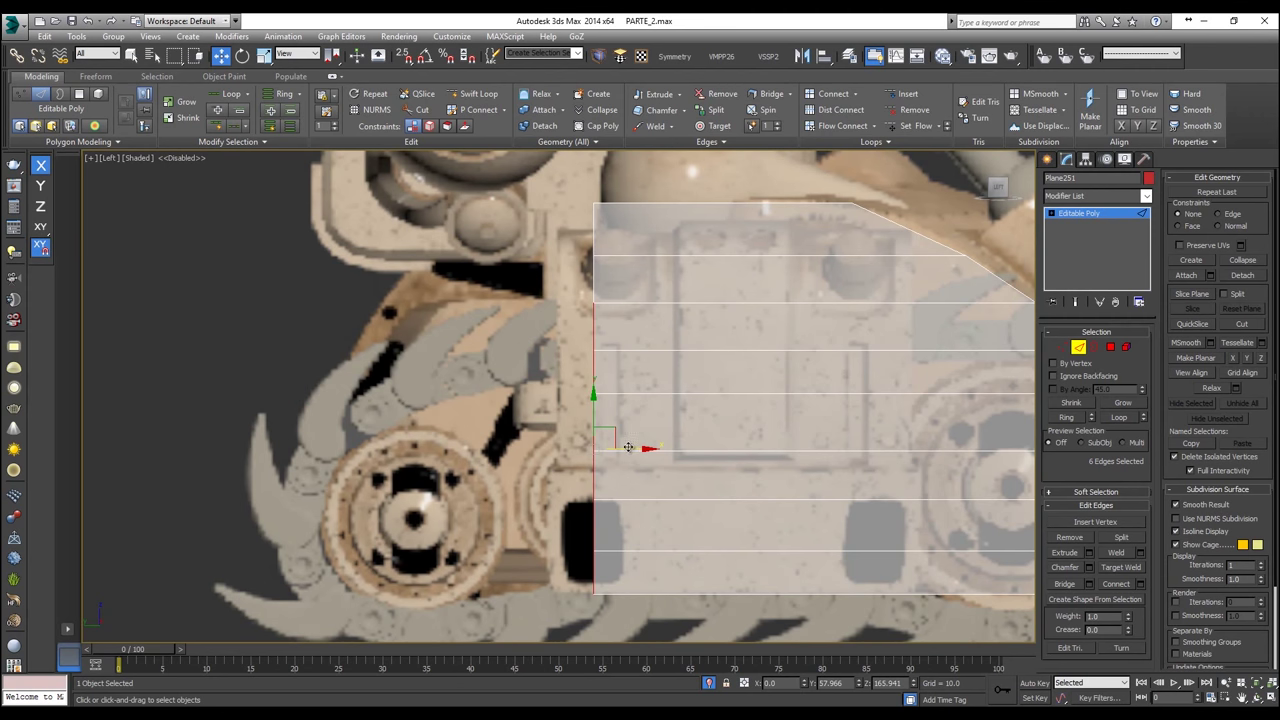
{"action": "left_click_drag", "start_coordinate": [623, 449], "coordinate": [478, 419], "text": "shift"}
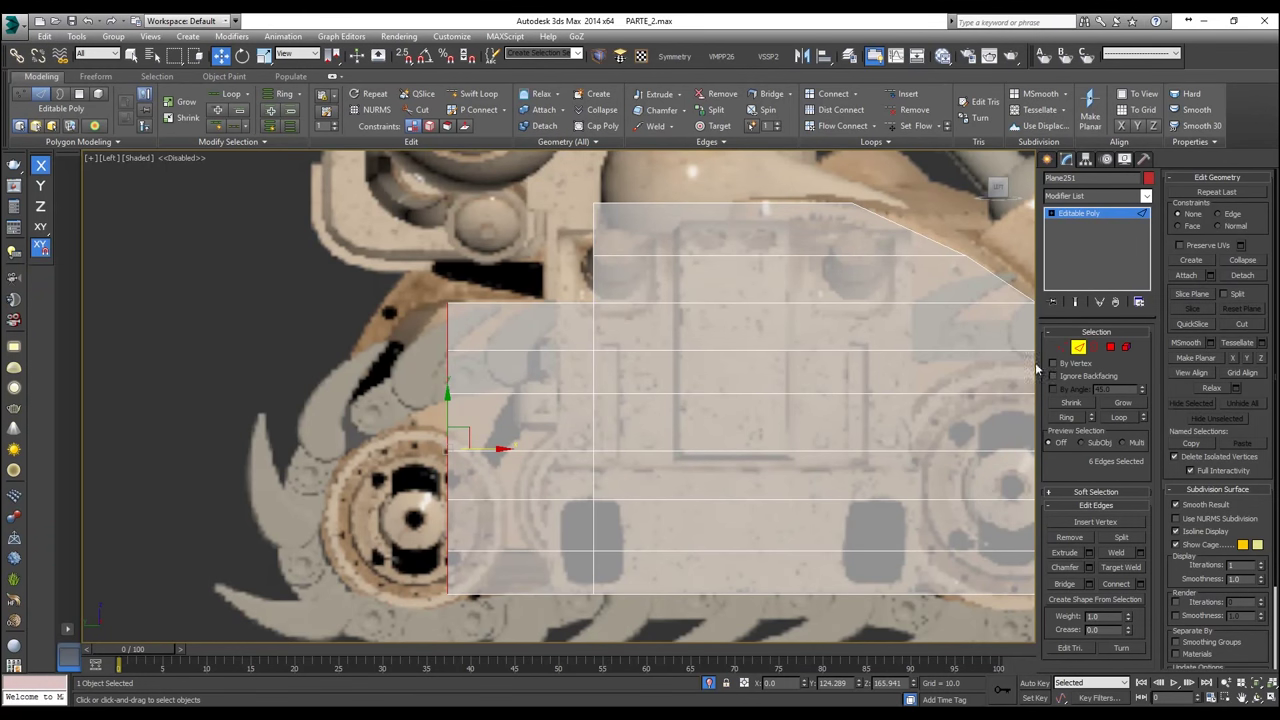
Step: Move the rear edge's second and third vertices from the top rearward individually to follow the reference's curved rear outline
{"action": "left_click", "coordinate": [1062, 347]}
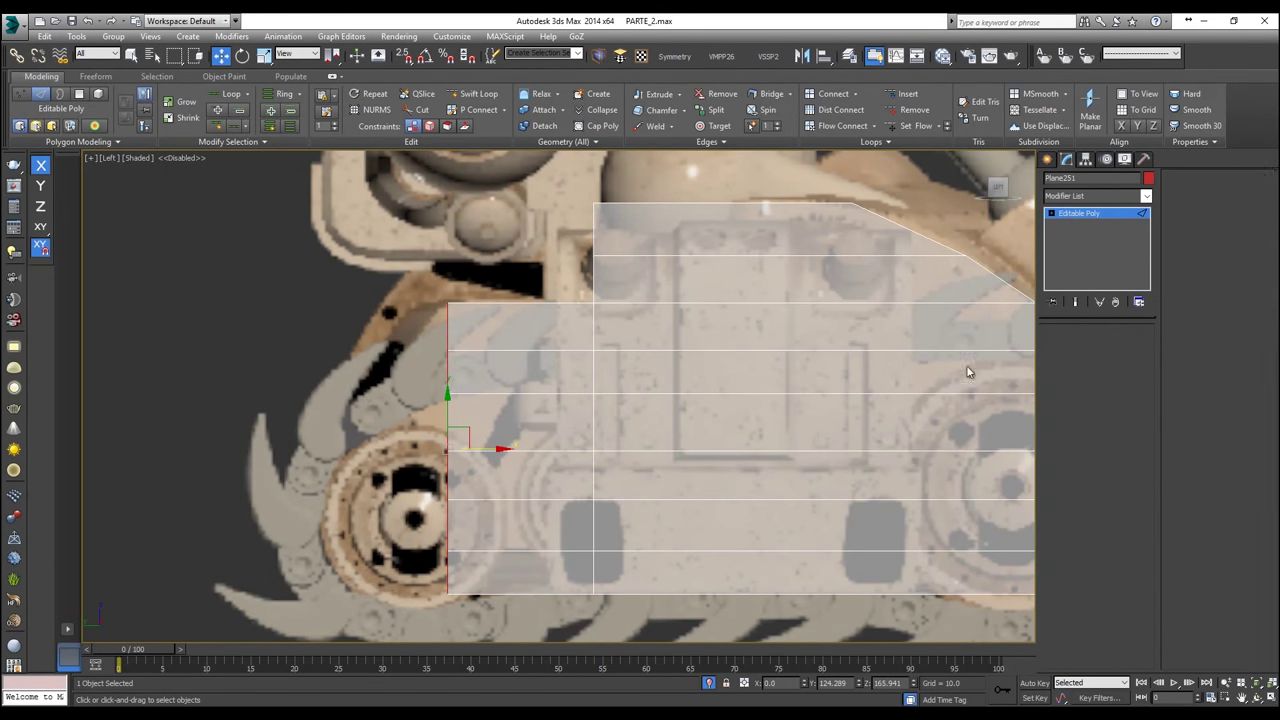
{"action": "middle_click_drag", "start_coordinate": [448, 391], "coordinate": [574, 323]}
{"action": "middle_click_drag", "start_coordinate": [482, 236], "coordinate": [445, 267]}
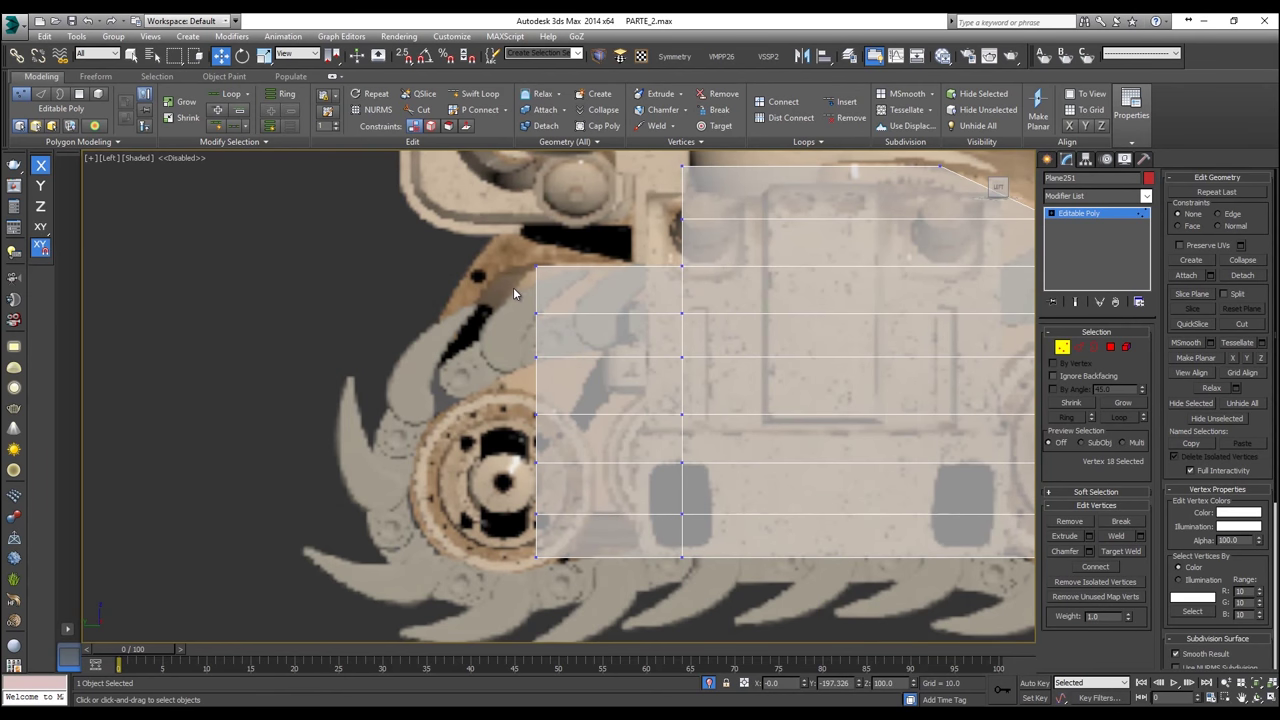
{"action": "left_click_drag", "start_coordinate": [575, 377], "coordinate": [522, 296]}
{"action": "scroll", "coordinate": [525, 288], "scroll_direction": "up", "scroll_amount": 8}
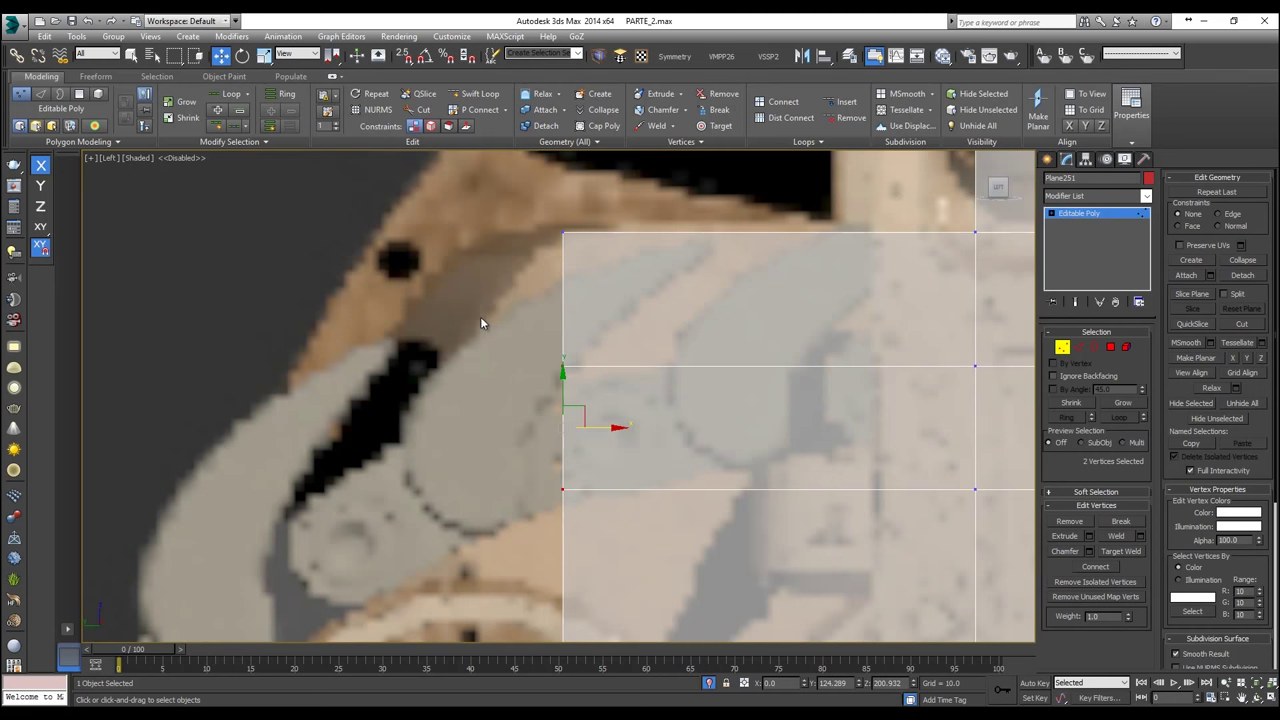
{"action": "scroll", "coordinate": [481, 318], "scroll_direction": "down", "scroll_amount": 5}
{"action": "left_click", "coordinate": [527, 343]}
{"action": "left_click_drag", "start_coordinate": [548, 343], "coordinate": [493, 343]}
{"action": "left_click", "coordinate": [551, 412]}
{"action": "left_click", "coordinate": [527, 405]}
{"action": "left_click_drag", "start_coordinate": [568, 405], "coordinate": [497, 404]}
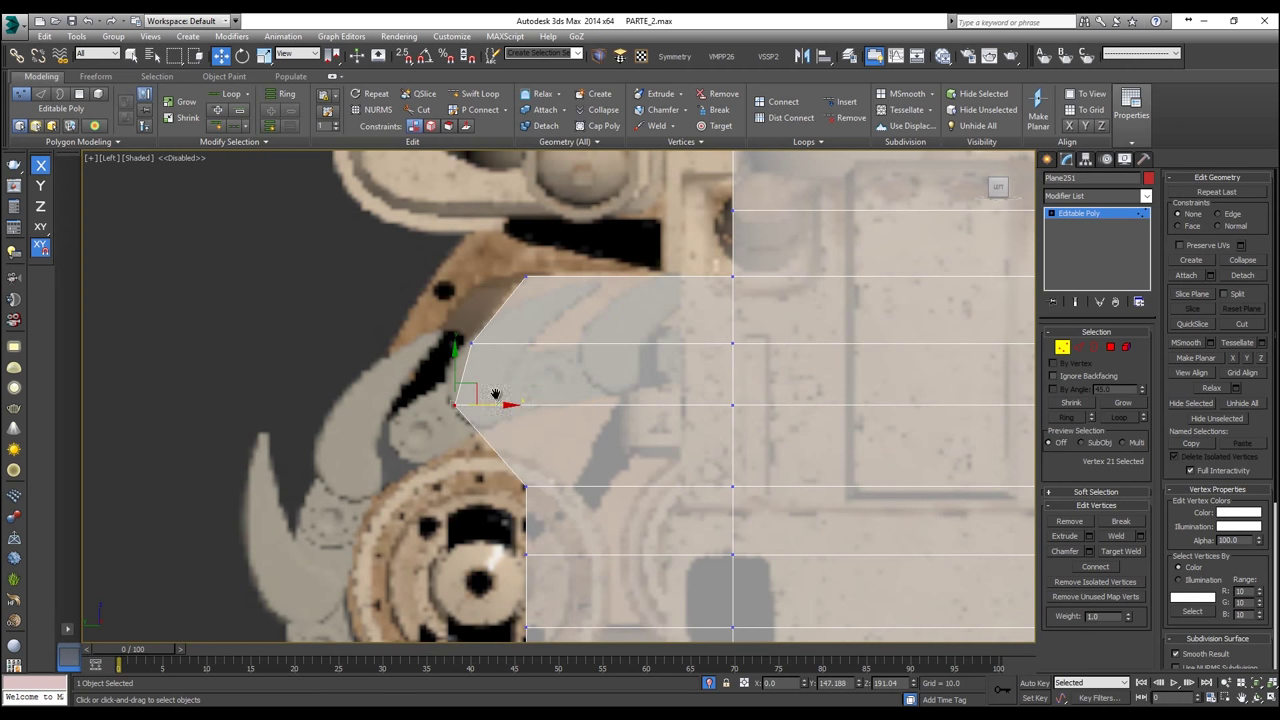
Step: Round the lower rear outline by moving its vertices rearward around the rear wheel, leaving the bottom corner in place
{"action": "middle_click_drag", "start_coordinate": [497, 404], "coordinate": [485, 284]}
{"action": "left_click_drag", "start_coordinate": [479, 268], "coordinate": [473, 268]}
{"action": "left_click_drag", "start_coordinate": [530, 370], "coordinate": [421, 347]}
{"action": "left_click", "coordinate": [512, 413]}
{"action": "left_click_drag", "start_coordinate": [540, 412], "coordinate": [458, 417]}
{"action": "left_click", "coordinate": [514, 488]}
{"action": "left_click_drag", "start_coordinate": [534, 484], "coordinate": [476, 474]}
Step: Clear the vertex selection and examine the hull plane's outline against the side and front reference images
{"action": "scroll", "coordinate": [491, 457], "scroll_direction": "down", "scroll_amount": 5}
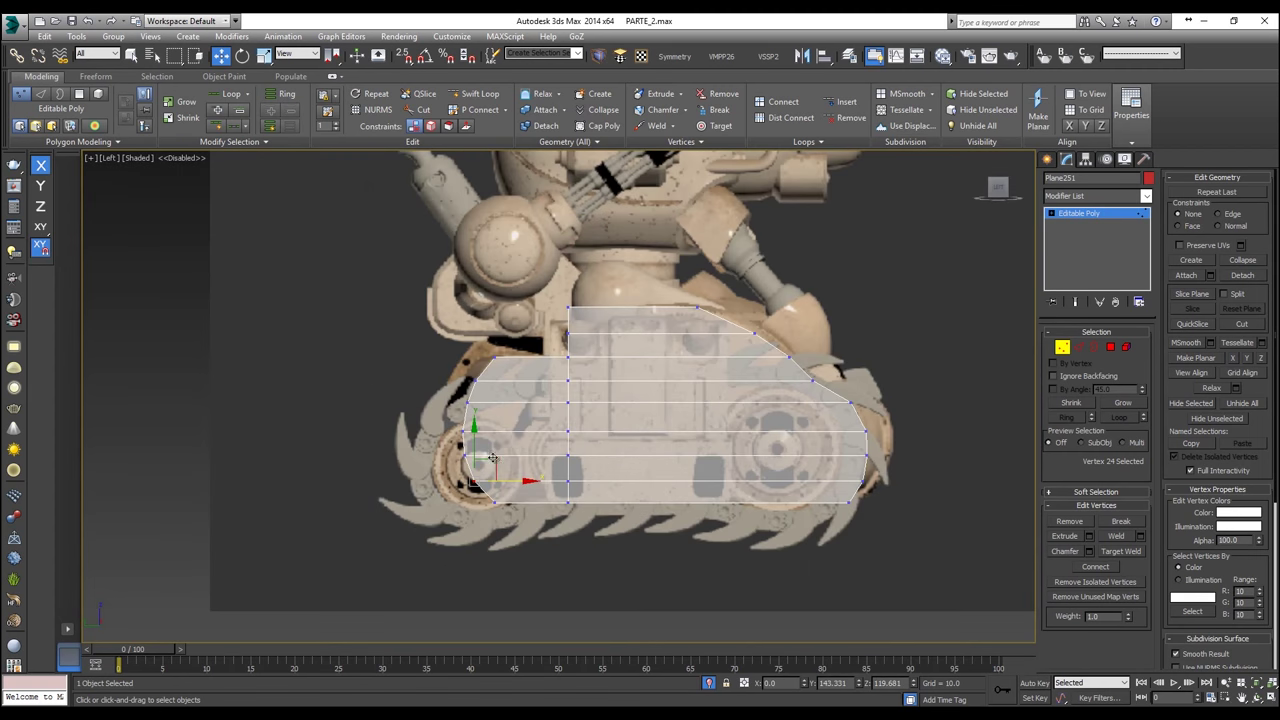
{"action": "scroll", "coordinate": [489, 435], "scroll_direction": "up", "scroll_amount": 2}
{"action": "scroll", "coordinate": [371, 377], "scroll_direction": "up", "scroll_amount": 2}
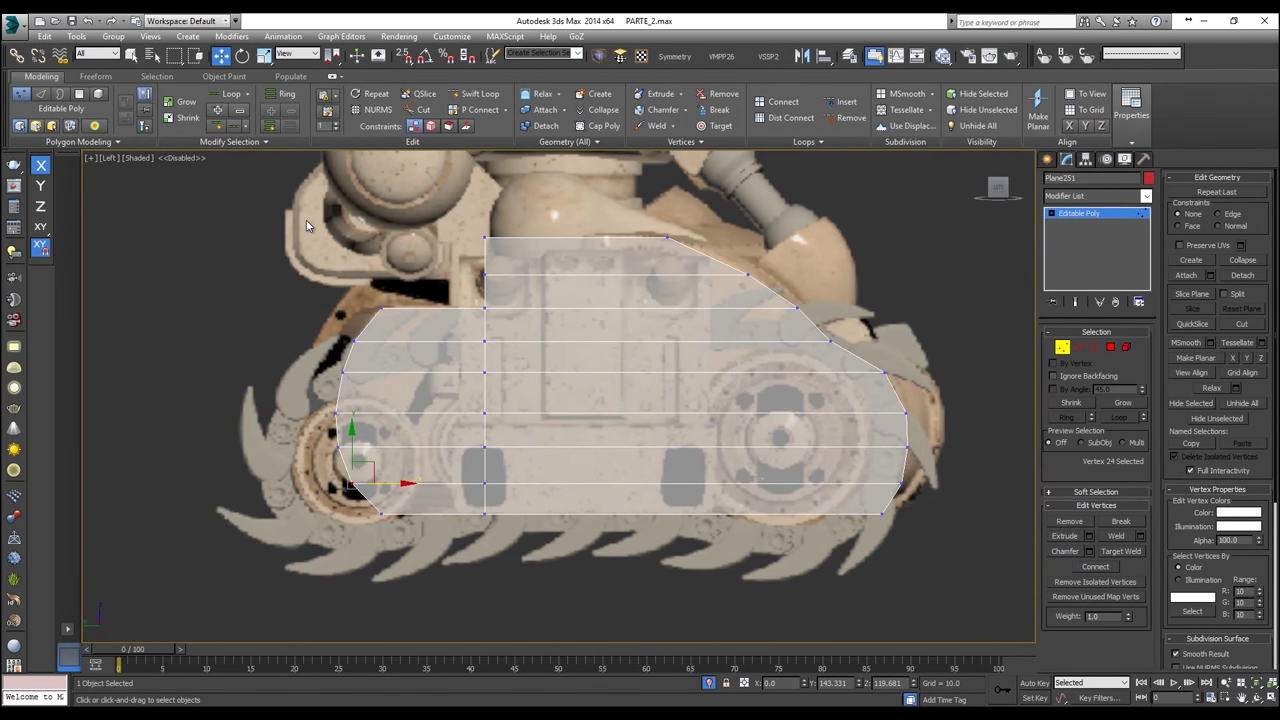
{"action": "scroll", "coordinate": [381, 407], "scroll_direction": "up", "scroll_amount": 1}
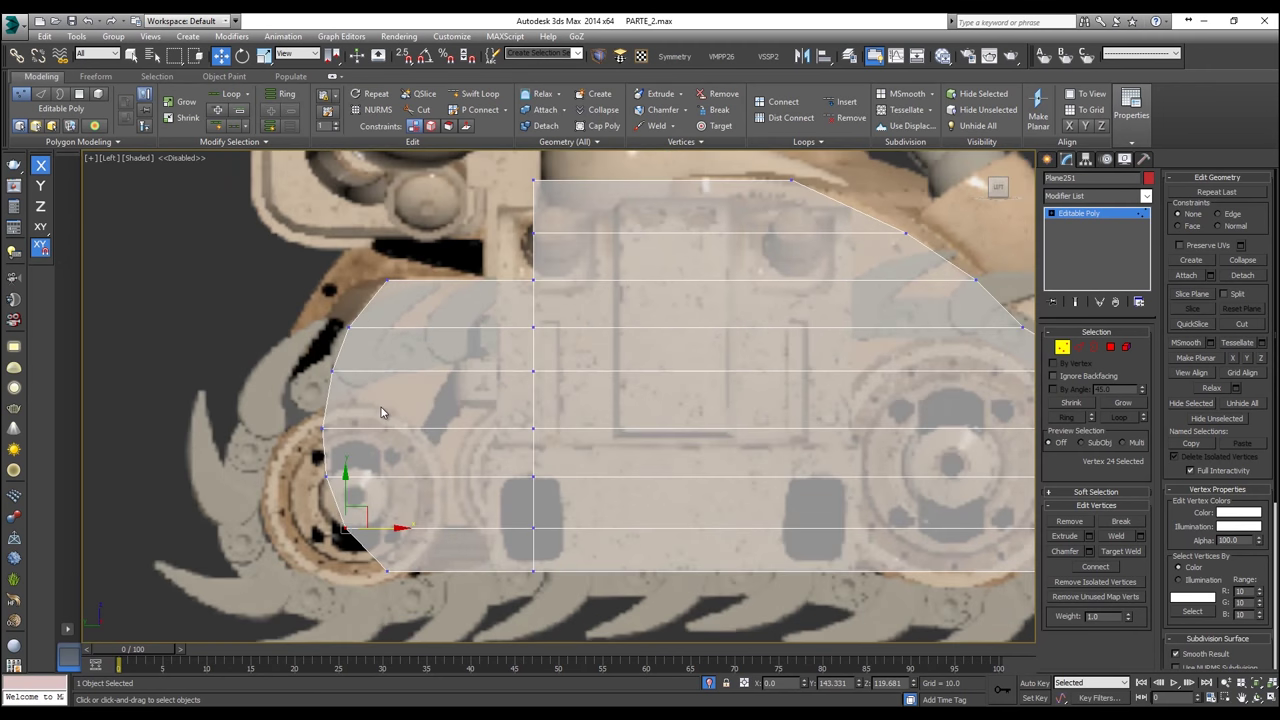
{"action": "scroll", "coordinate": [364, 362], "scroll_direction": "down", "scroll_amount": 1}
{"action": "middle_click_drag", "start_coordinate": [366, 372], "coordinate": [392, 445]}
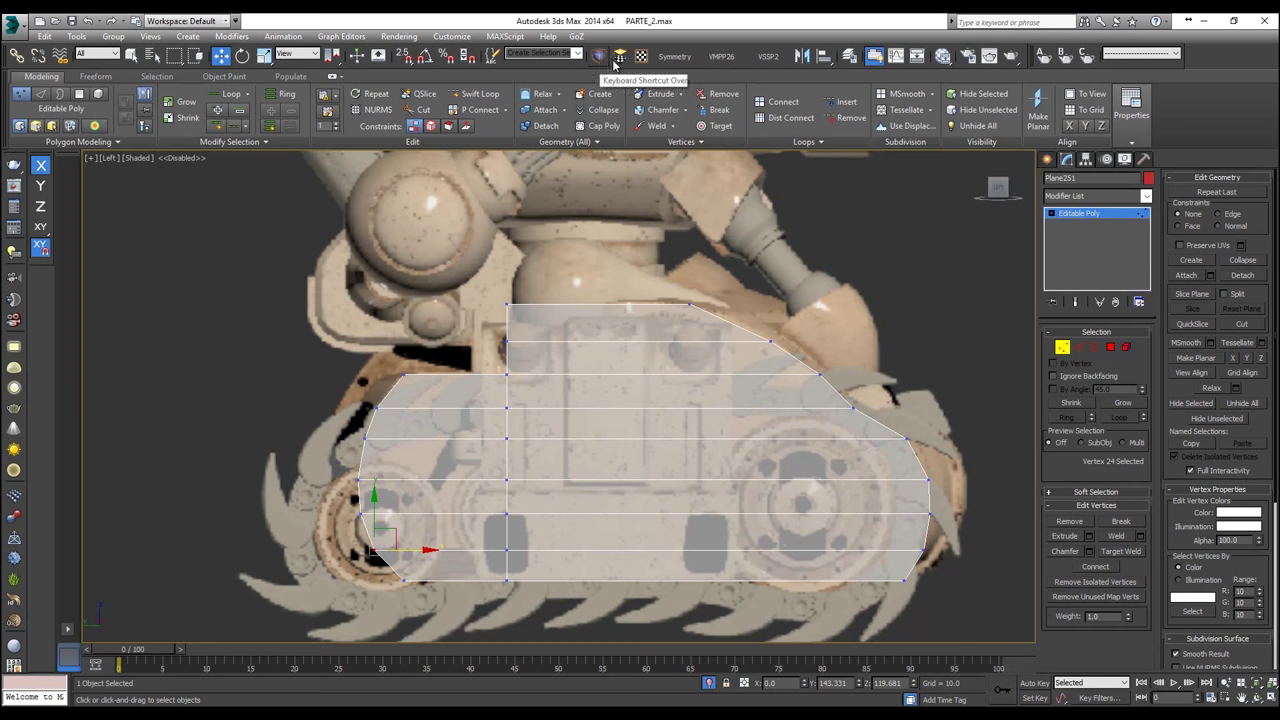
{"action": "left_click", "coordinate": [803, 310]}
{"action": "scroll", "coordinate": [625, 302], "scroll_direction": "down", "scroll_amount": 1}
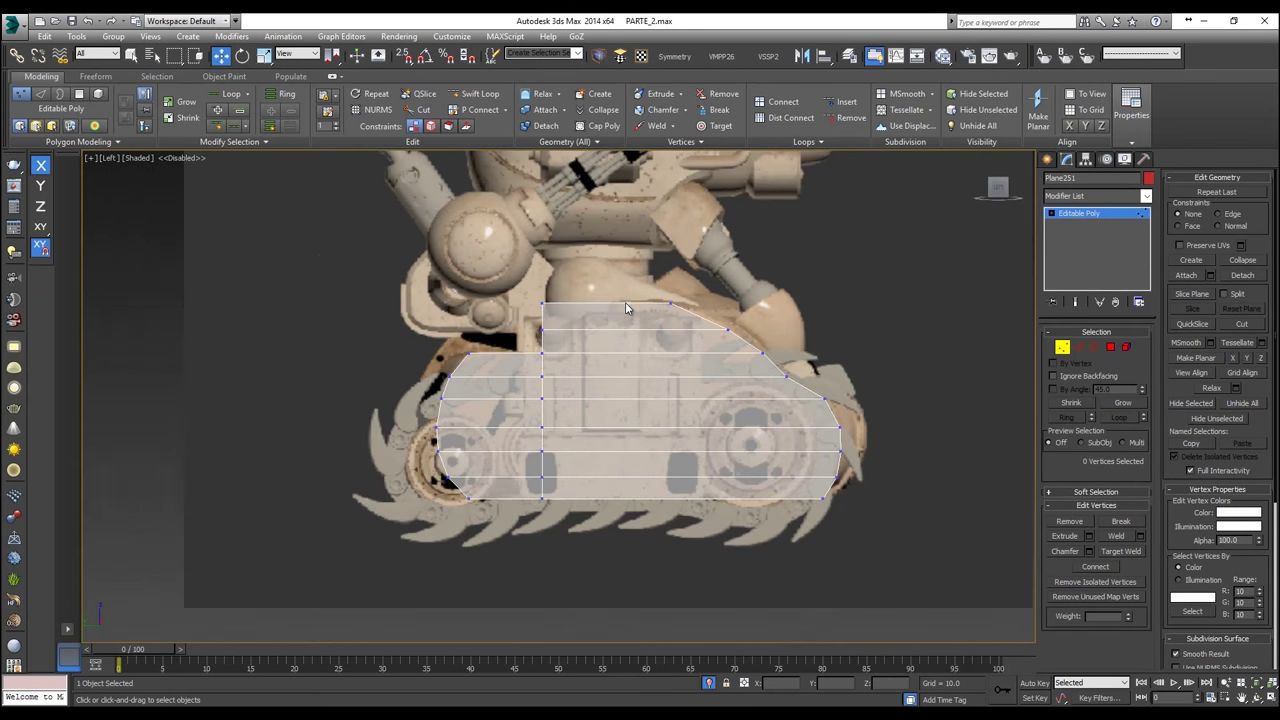
{"action": "scroll", "coordinate": [408, 396], "scroll_direction": "up", "scroll_amount": 1}
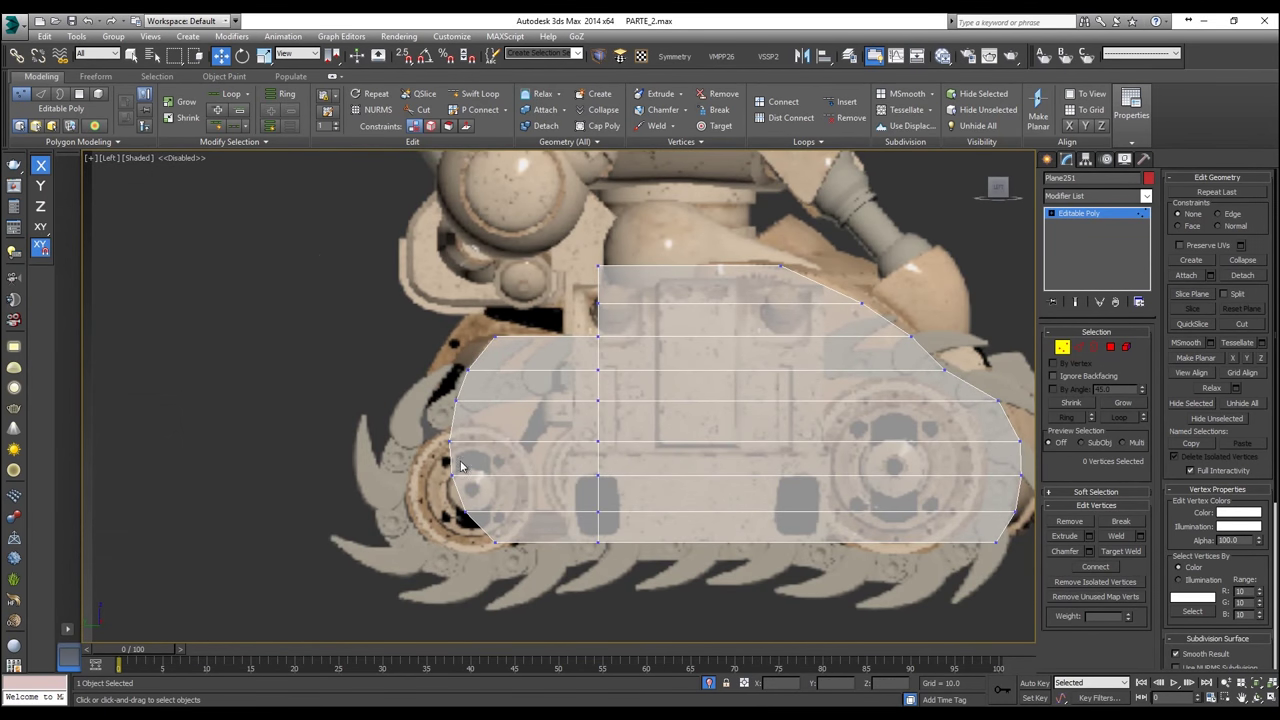
{"action": "scroll", "coordinate": [505, 340], "scroll_direction": "up", "scroll_amount": 1}
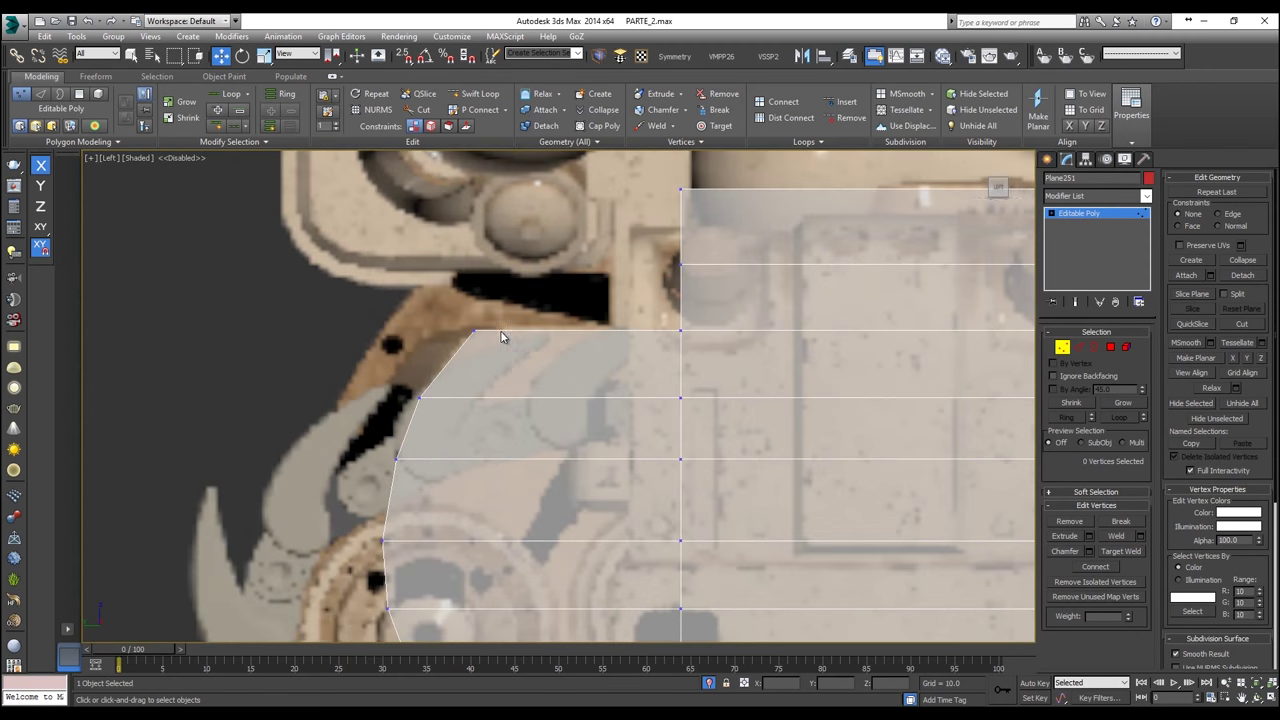
{"action": "scroll", "coordinate": [495, 337], "scroll_direction": "down", "scroll_amount": 2}
{"action": "scroll", "coordinate": [490, 332], "scroll_direction": "up", "scroll_amount": 3}
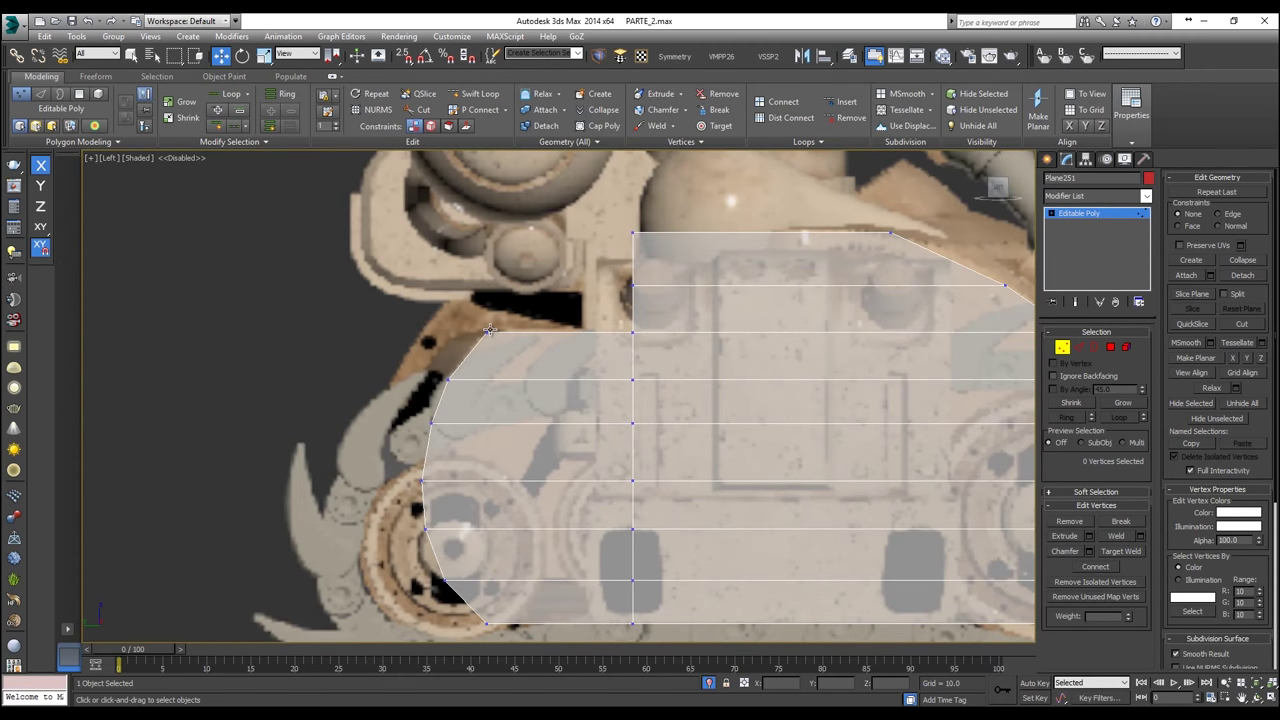
{"action": "scroll", "coordinate": [555, 345], "scroll_direction": "down", "scroll_amount": 2}
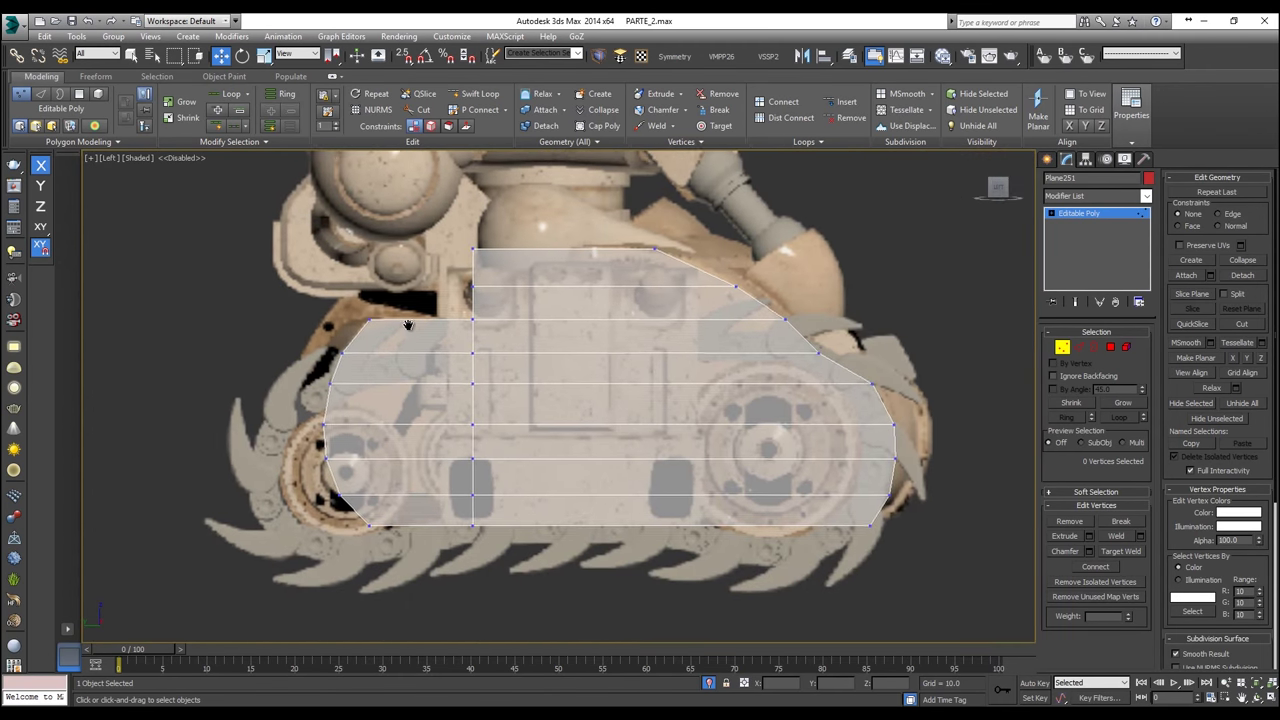
{"action": "middle_click_drag", "start_coordinate": [812, 352], "coordinate": [889, 413]}
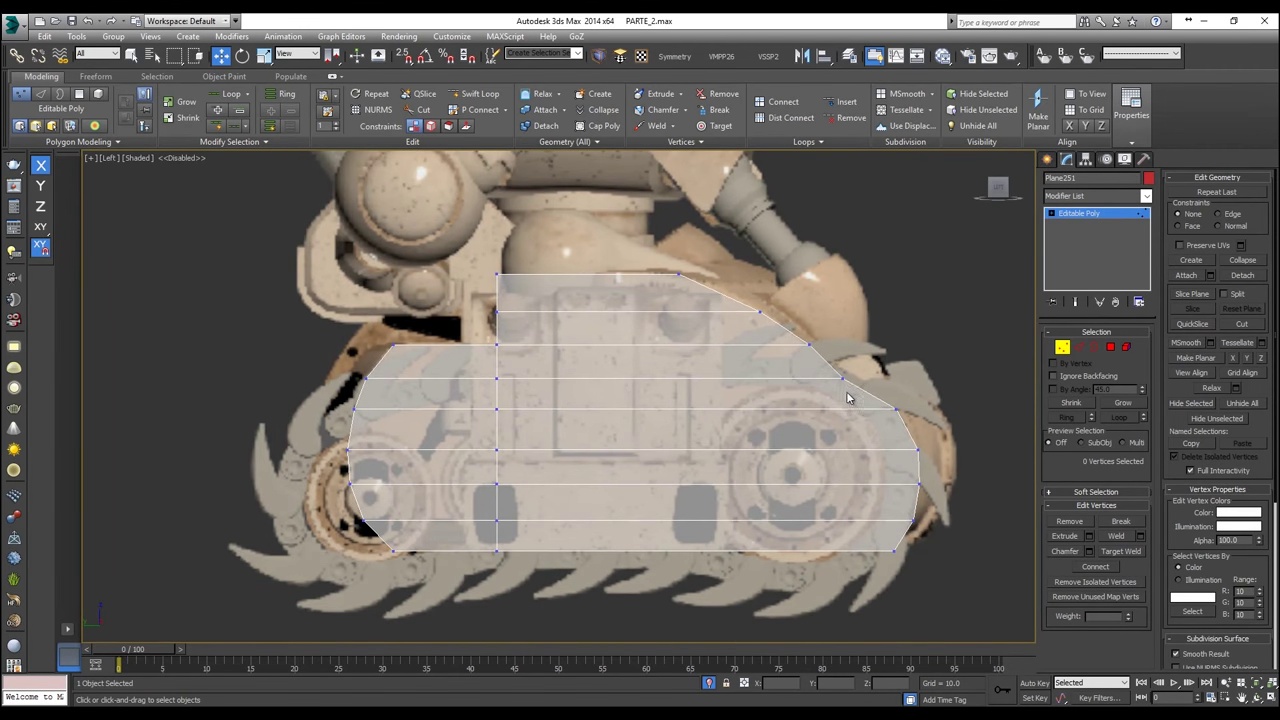
{"action": "scroll", "coordinate": [846, 398], "scroll_direction": "down", "scroll_amount": 2}
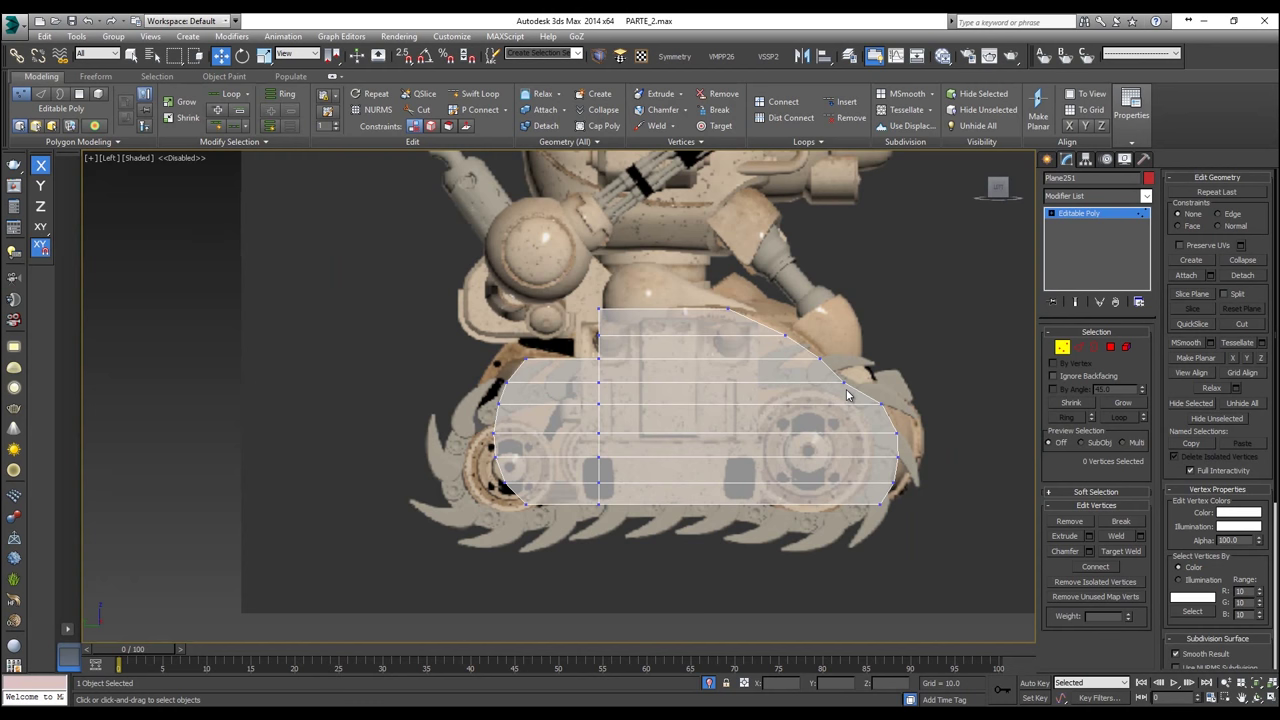
{"action": "key", "text": "f"}
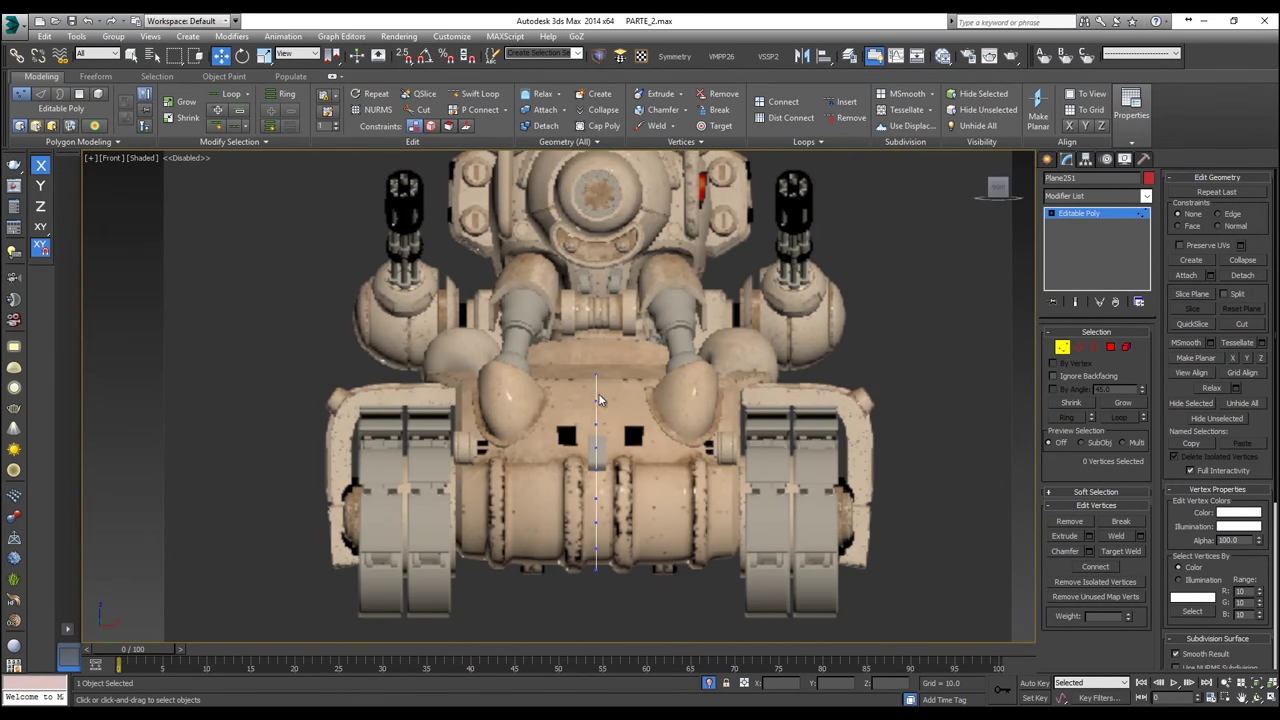
{"action": "middle_click_drag", "start_coordinate": [603, 470], "coordinate": [622, 374]}
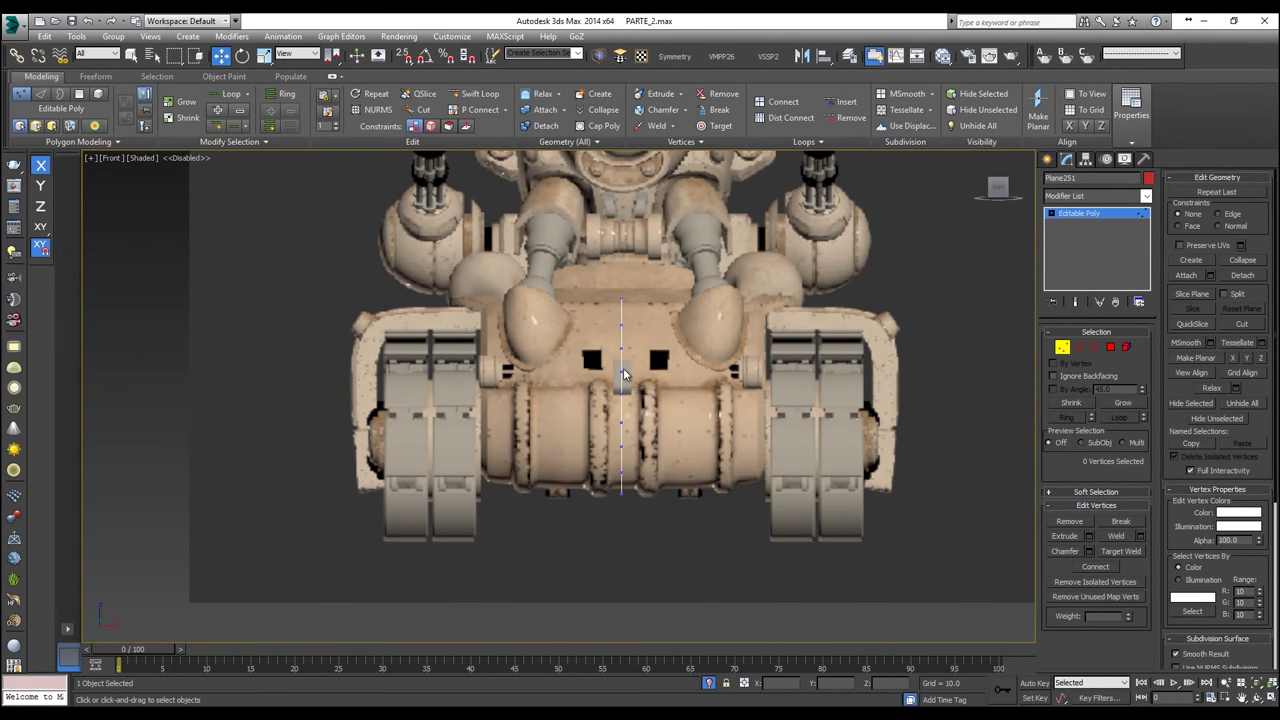
{"action": "key", "text": "l"}
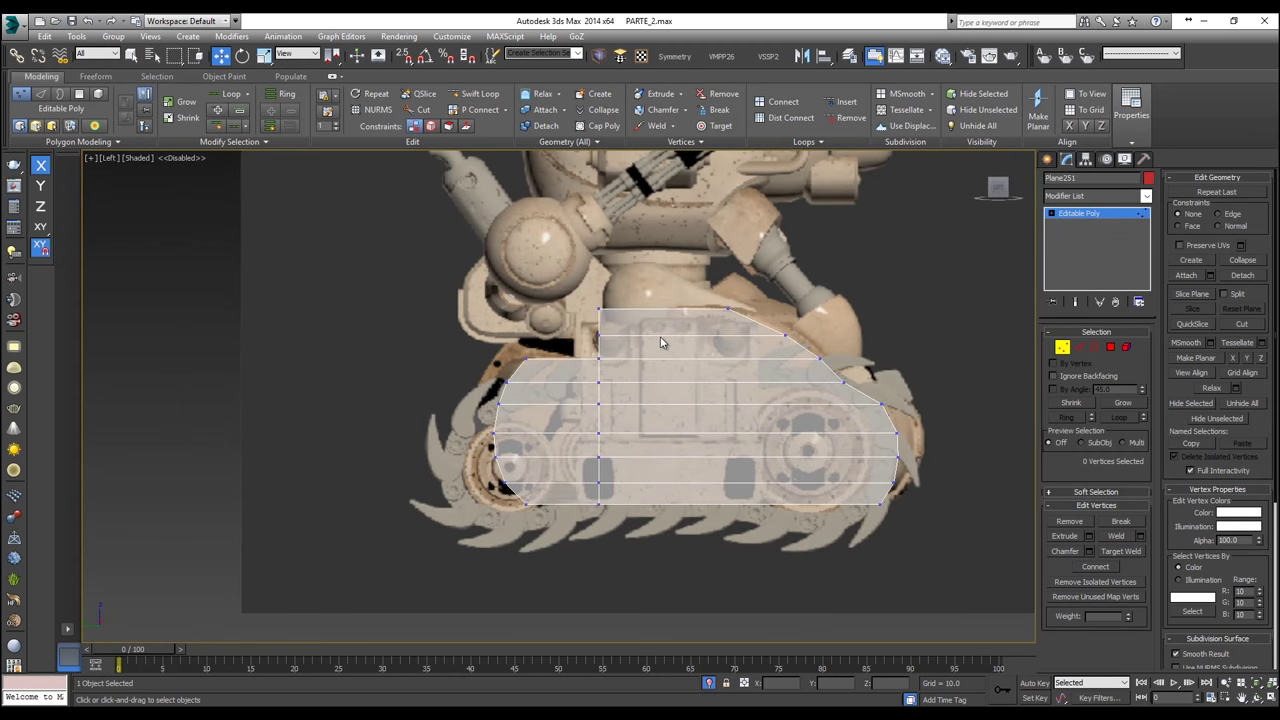
Step: Select all polygons of the hull plane
{"action": "left_click", "coordinate": [1108, 347]}
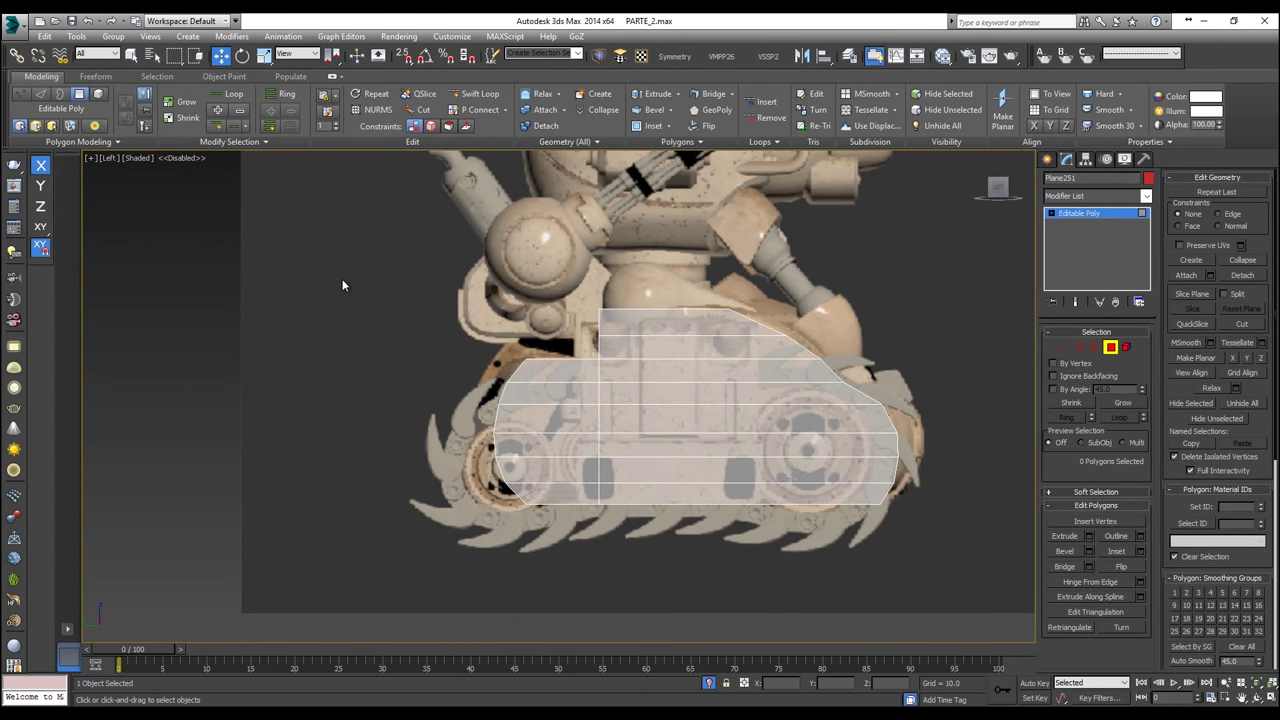
{"action": "left_click_drag", "start_coordinate": [968, 600], "coordinate": [966, 596]}
{"action": "scroll", "coordinate": [930, 545], "scroll_direction": "up", "scroll_amount": 4}
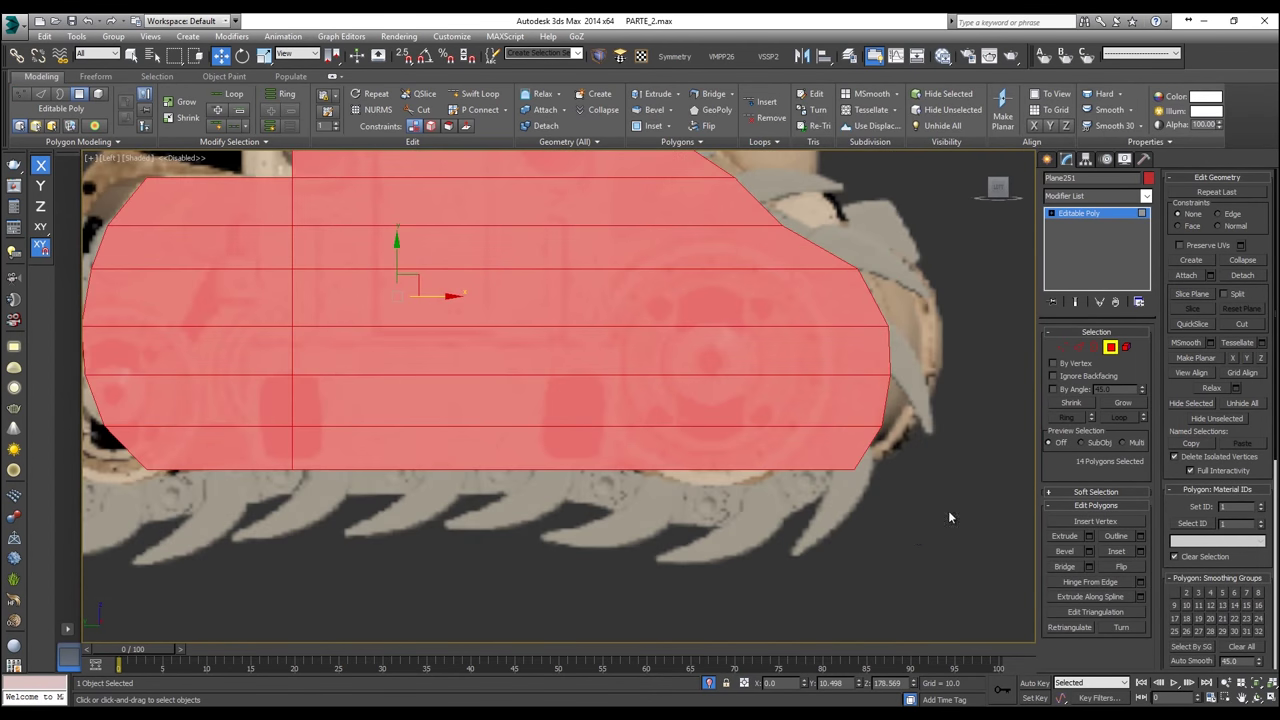
Step: Move the hull plane's bottom front corner vertex about 5 units rearward
{"action": "left_click", "coordinate": [1062, 348]}
{"action": "left_click_drag", "start_coordinate": [943, 508], "coordinate": [808, 450]}
{"action": "left_click_drag", "start_coordinate": [893, 473], "coordinate": [883, 474]}
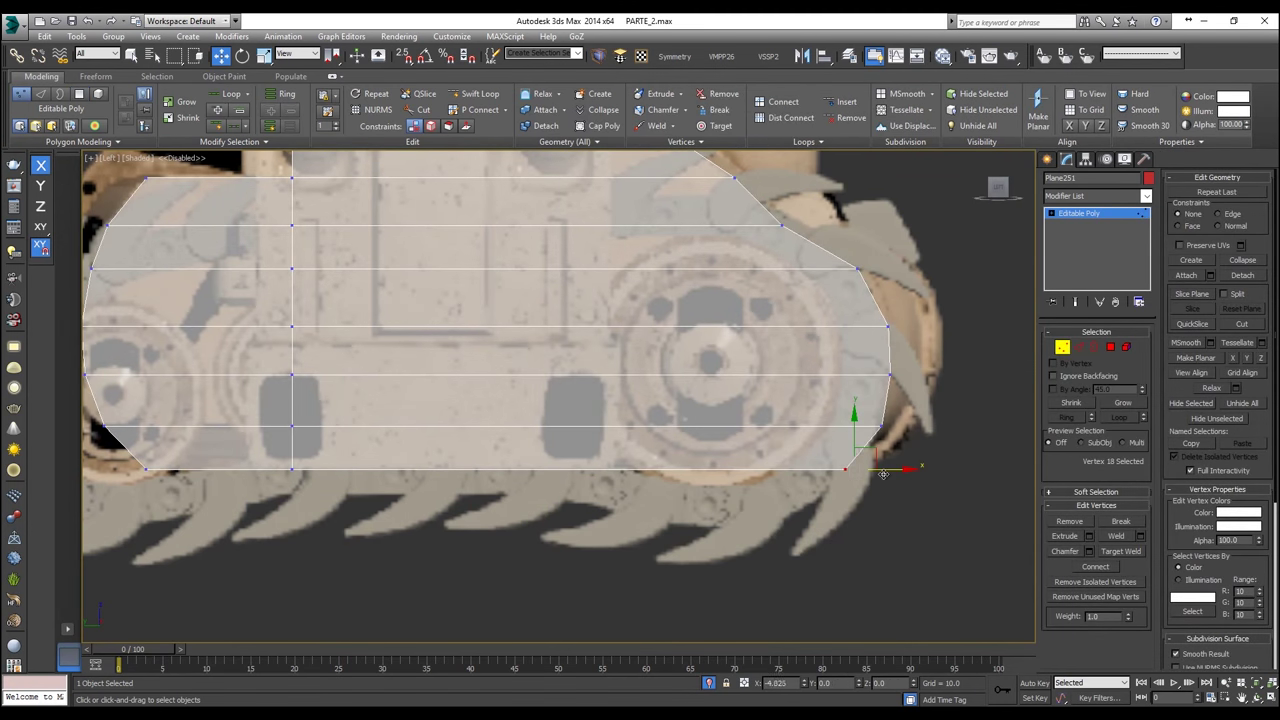
Step: Extrude all hull polygons by 10 and, in the front view, move the extruded face outward to about X -118.5 beside the track
{"action": "left_click", "coordinate": [1110, 347]}
{"action": "scroll", "coordinate": [935, 410], "scroll_direction": "down", "scroll_amount": 2}
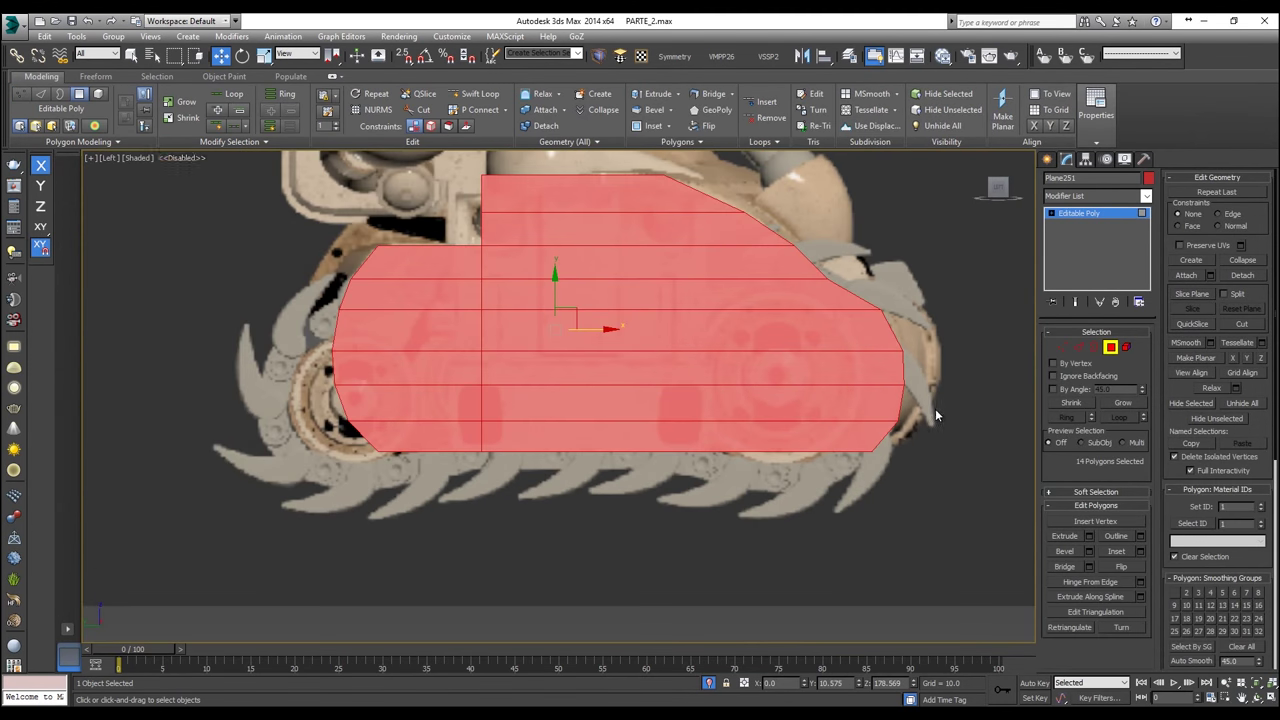
{"action": "key", "text": "f"}
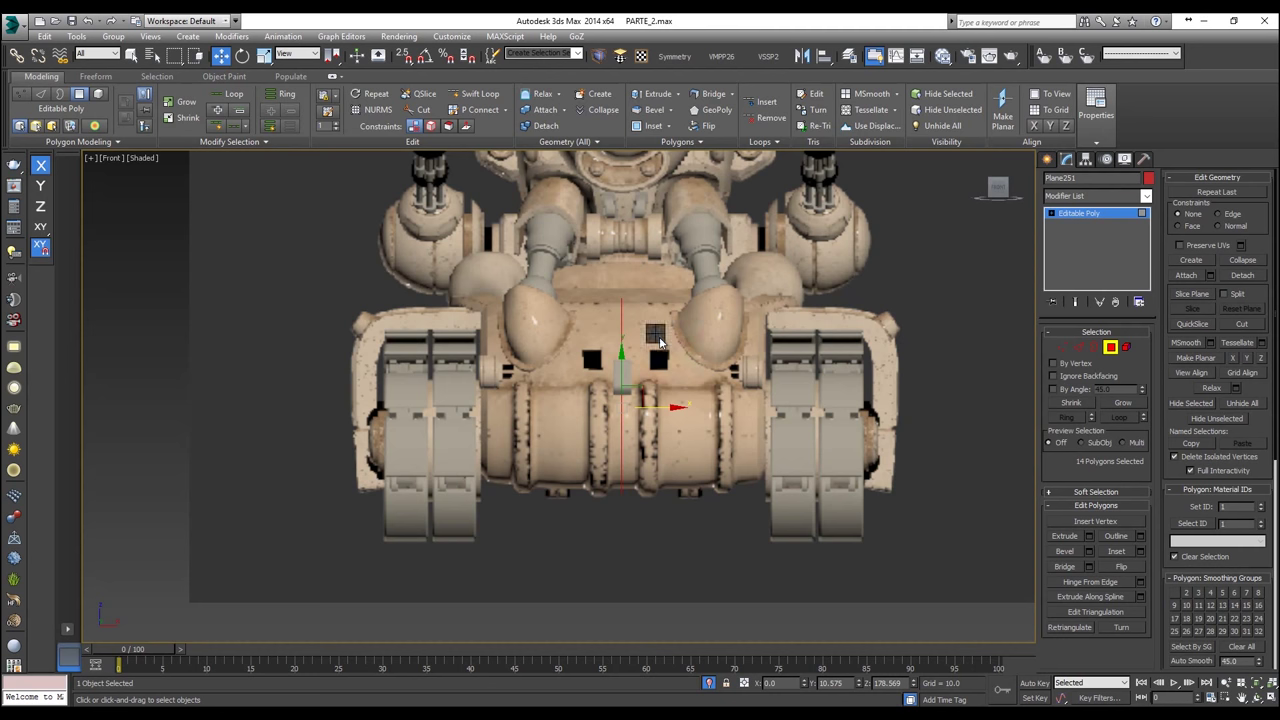
{"action": "right_click", "coordinate": [656, 336]}
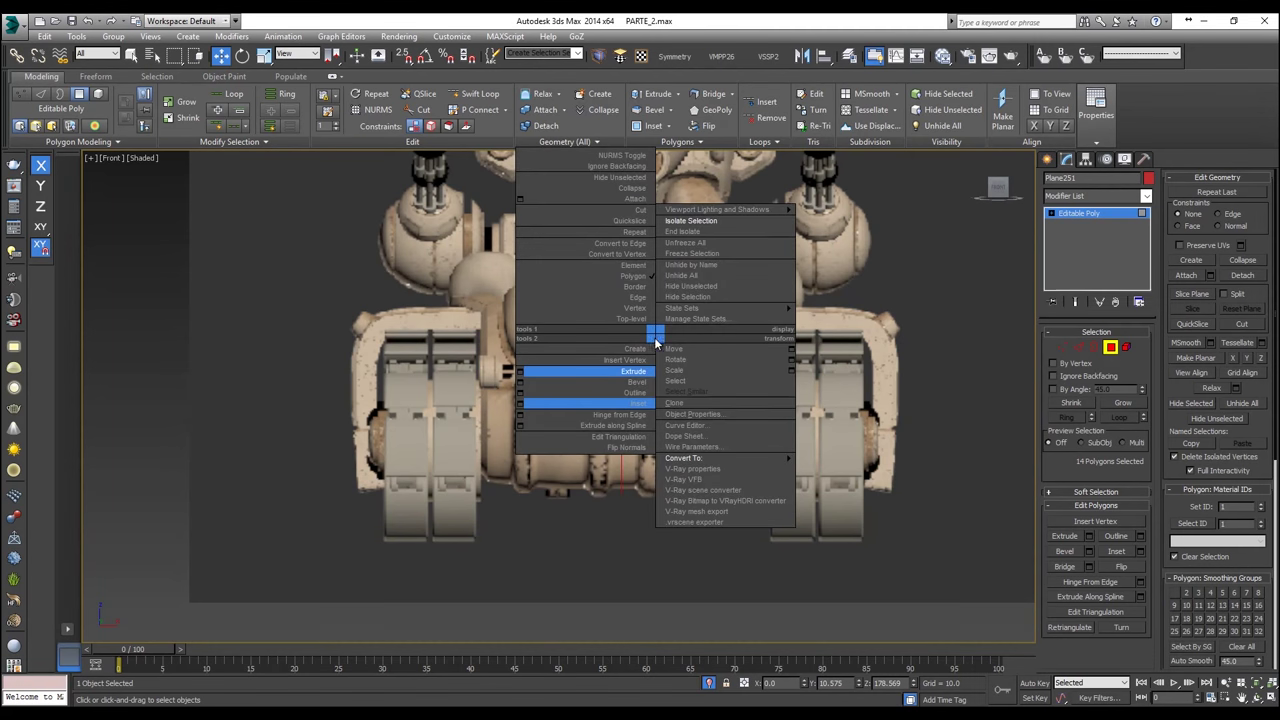
{"action": "left_click", "coordinate": [519, 374]}
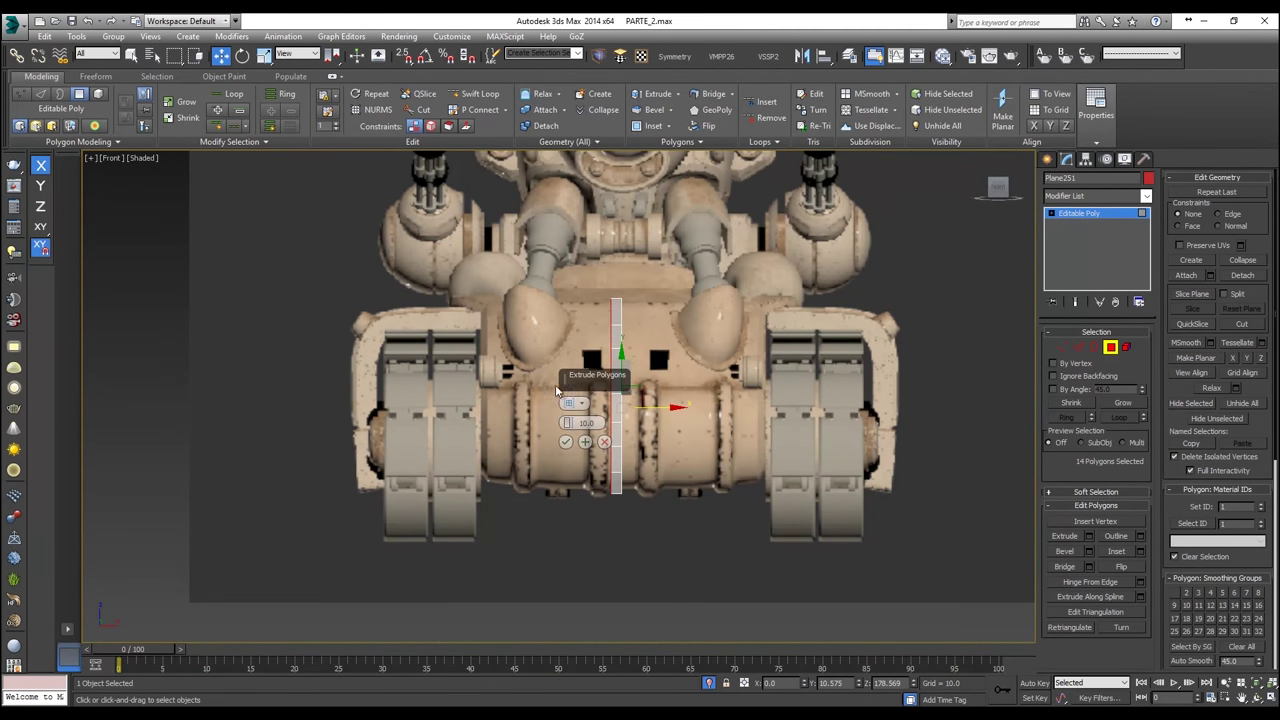
{"action": "left_click", "coordinate": [564, 441]}
{"action": "left_click_drag", "start_coordinate": [641, 410], "coordinate": [519, 409]}
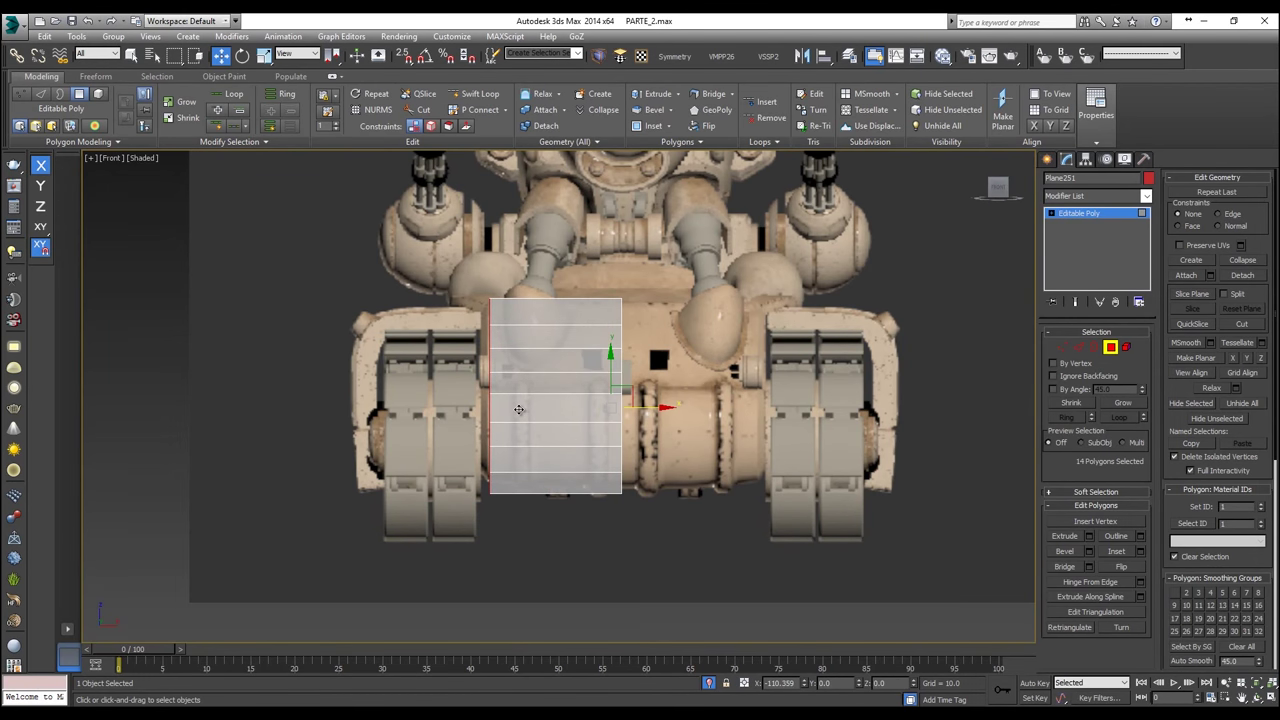
{"action": "left_click_drag", "start_coordinate": [519, 411], "coordinate": [523, 411]}
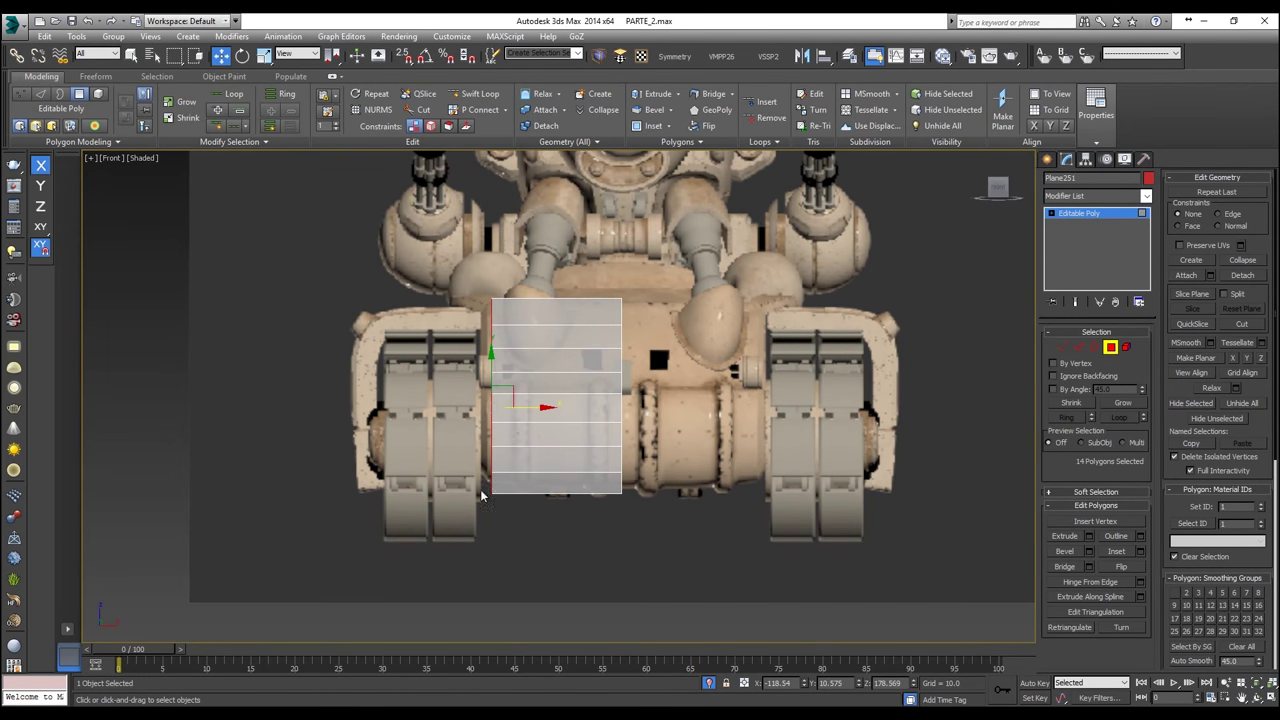
Step: Raise the hull's bottom row of vertices to about Z 109.3 in the front view
{"action": "scroll", "coordinate": [477, 508], "scroll_direction": "up", "scroll_amount": 3}
{"action": "scroll", "coordinate": [530, 454], "scroll_direction": "up", "scroll_amount": 2}
{"action": "scroll", "coordinate": [530, 454], "scroll_direction": "down", "scroll_amount": 2}
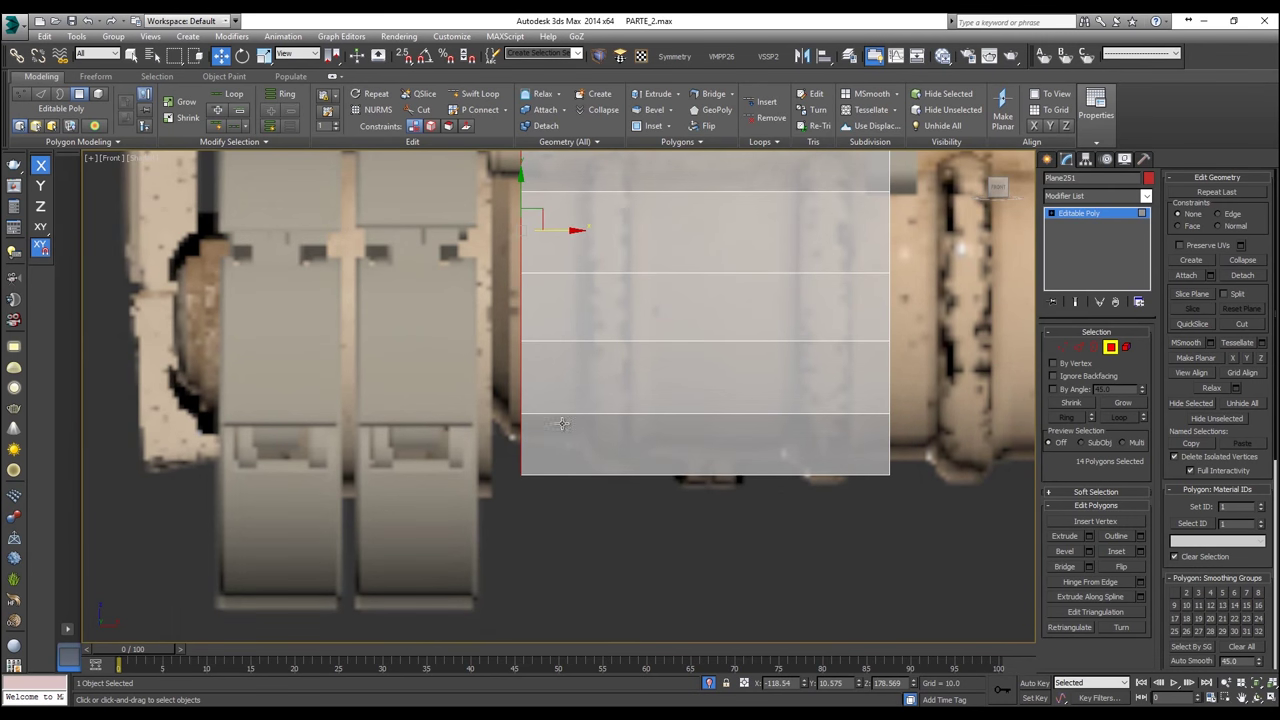
{"action": "left_click", "coordinate": [1062, 347]}
{"action": "left_click_drag", "start_coordinate": [923, 514], "coordinate": [368, 470]}
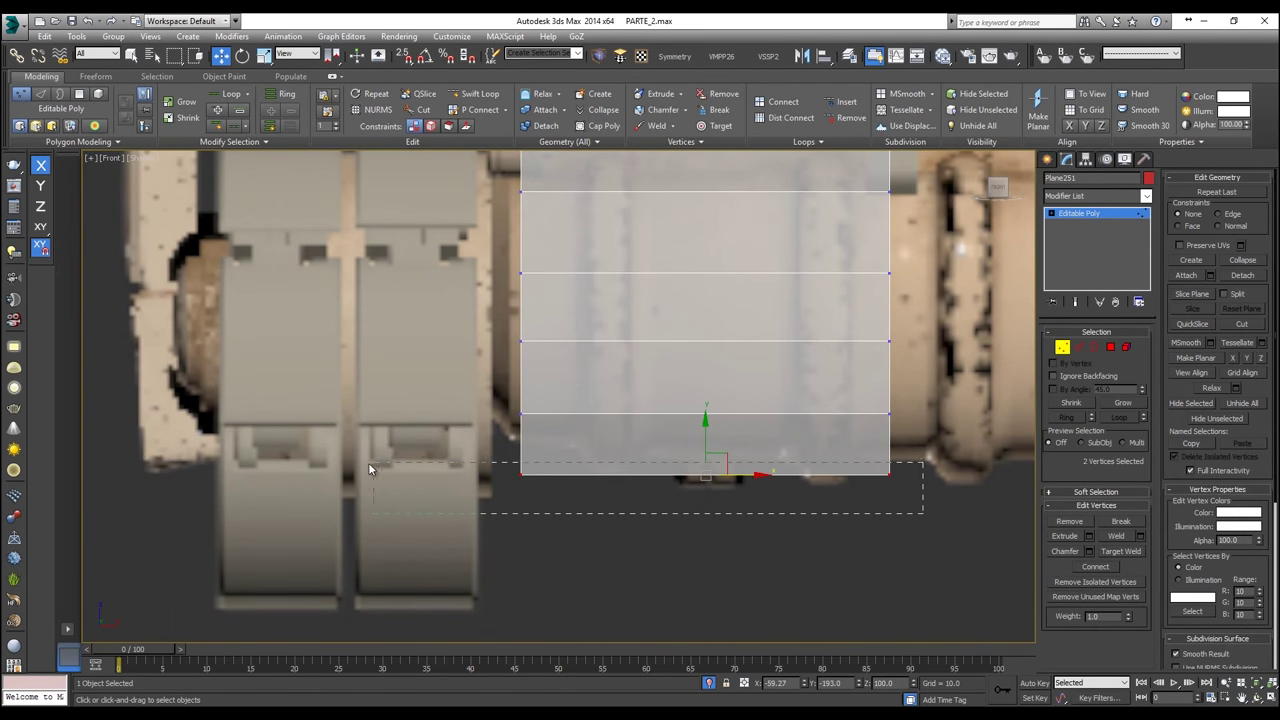
{"action": "left_click_drag", "start_coordinate": [706, 442], "coordinate": [688, 415]}
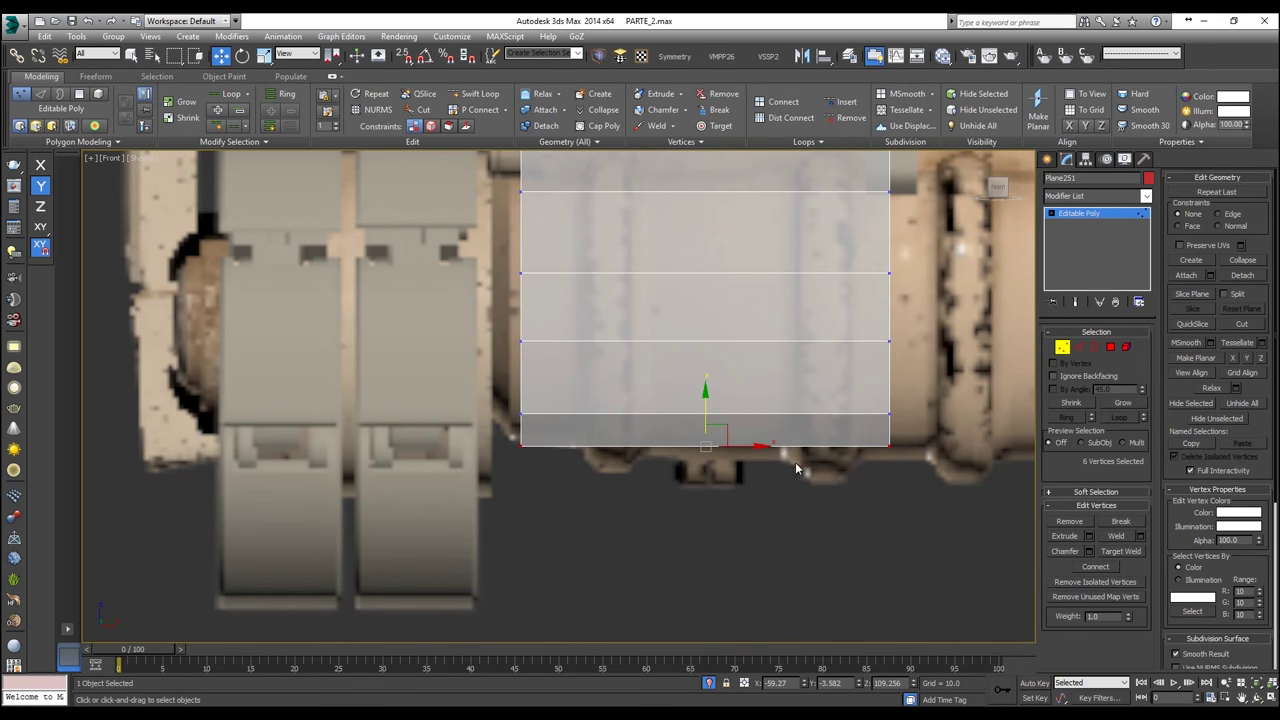
Step: Raise the second-lowest row of hull vertices to about Z 125.7
{"action": "left_click", "coordinate": [911, 408]}
{"action": "left_click_drag", "start_coordinate": [459, 355], "coordinate": [460, 354]}
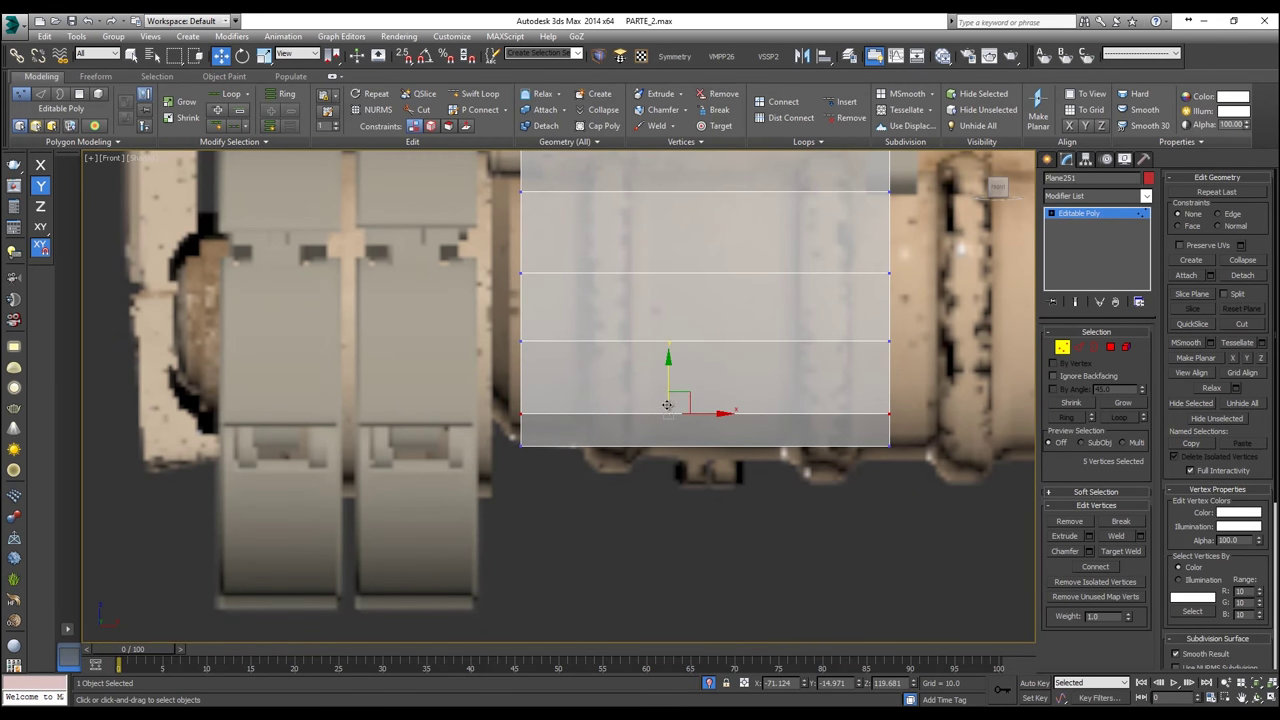
{"action": "left_click_drag", "start_coordinate": [669, 375], "coordinate": [668, 352]}
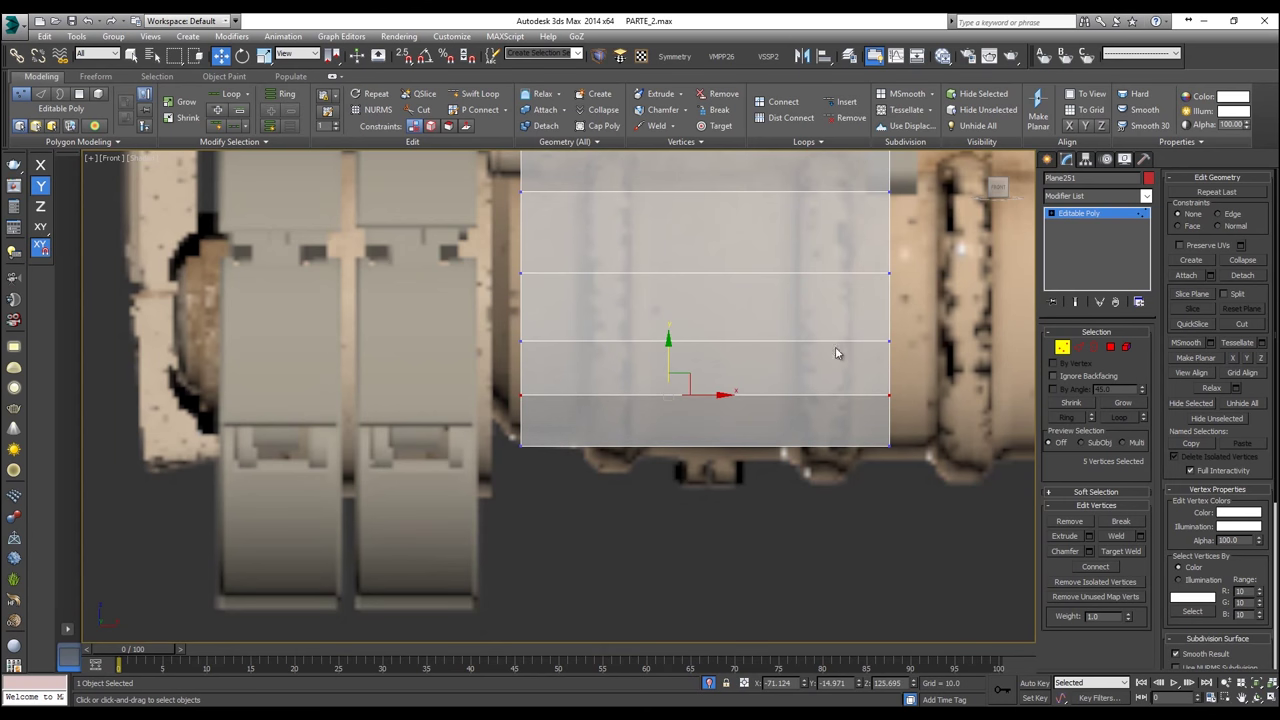
Step: Lower the hull's top row of vertices to about Z 274.9 to match the front reference
{"action": "scroll", "coordinate": [867, 366], "scroll_direction": "down", "scroll_amount": 3}
{"action": "middle_click_drag", "start_coordinate": [867, 363], "coordinate": [808, 463]}
{"action": "middle_click_drag", "start_coordinate": [783, 330], "coordinate": [640, 342]}
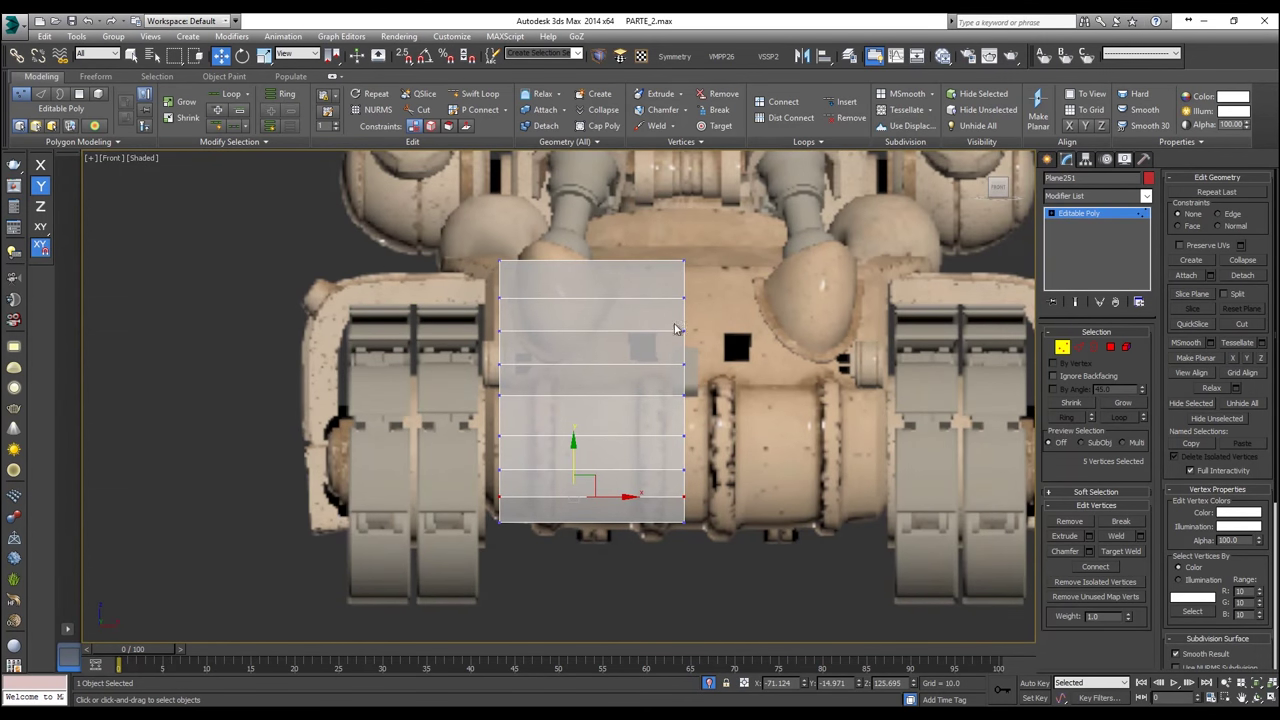
{"action": "scroll", "coordinate": [675, 326], "scroll_direction": "up", "scroll_amount": 2}
{"action": "left_click_drag", "start_coordinate": [749, 257], "coordinate": [273, 193]}
{"action": "scroll", "coordinate": [623, 221], "scroll_direction": "up", "scroll_amount": 2}
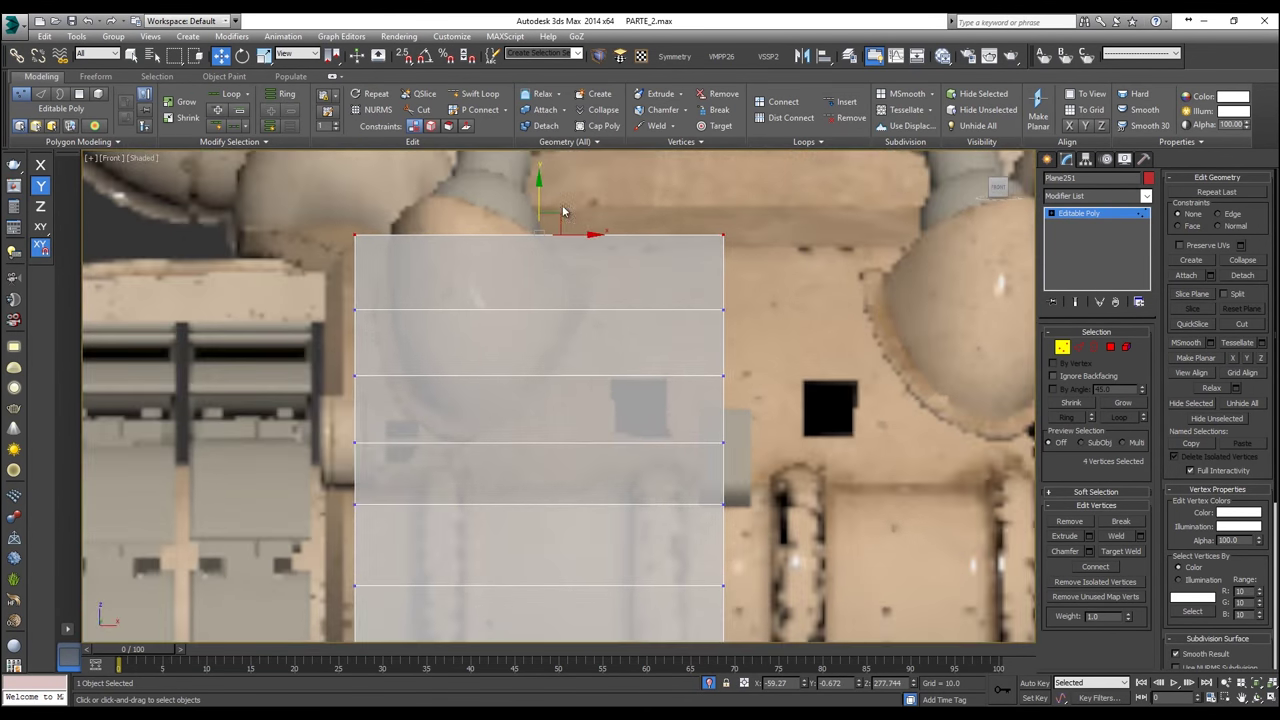
{"action": "left_click_drag", "start_coordinate": [538, 204], "coordinate": [533, 214]}
{"action": "scroll", "coordinate": [533, 214], "scroll_direction": "down", "scroll_amount": 3}
{"action": "scroll", "coordinate": [449, 246], "scroll_direction": "up", "scroll_amount": 2}
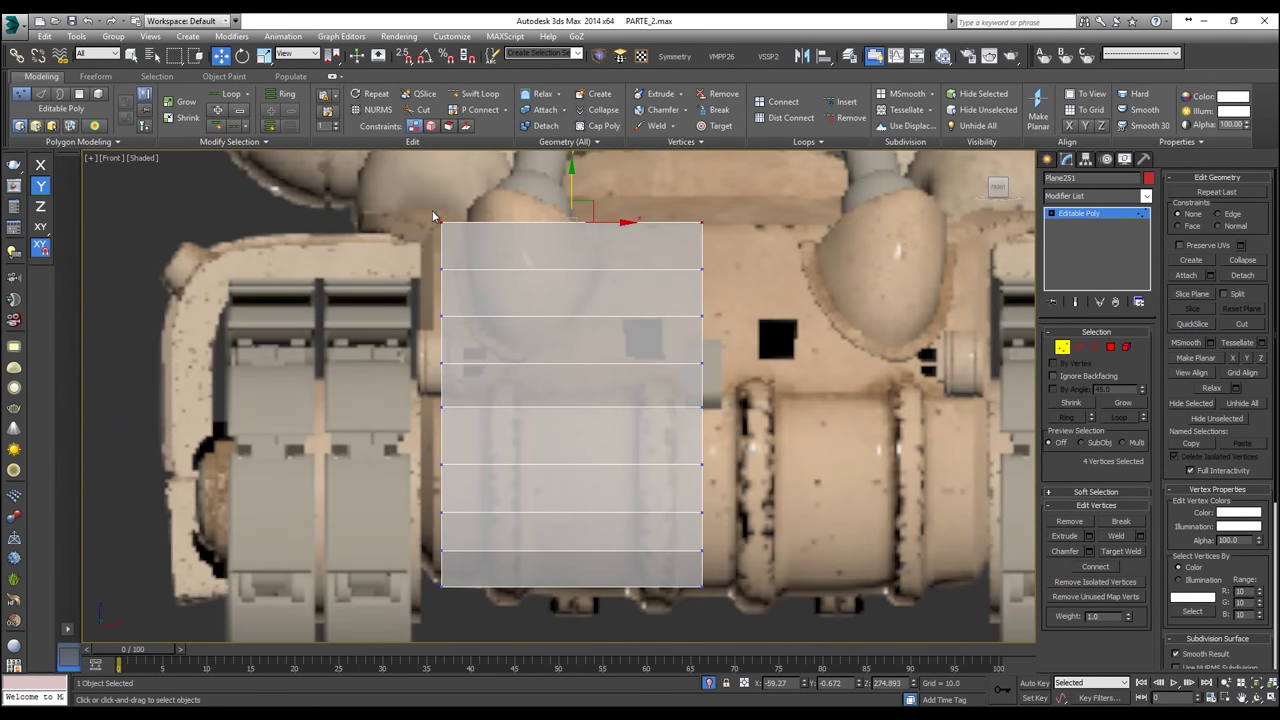
Step: Move the vertices of the hull's outer side outward to about X -121.2 in the front view
{"action": "left_click_drag", "start_coordinate": [460, 565], "coordinate": [465, 606]}
{"action": "left_click_drag", "start_coordinate": [469, 428], "coordinate": [462, 428]}
Step: In the side view, nudge the bottom corner vertices at both ends of the hull inward to fit the reference outline
{"action": "key", "text": "l"}
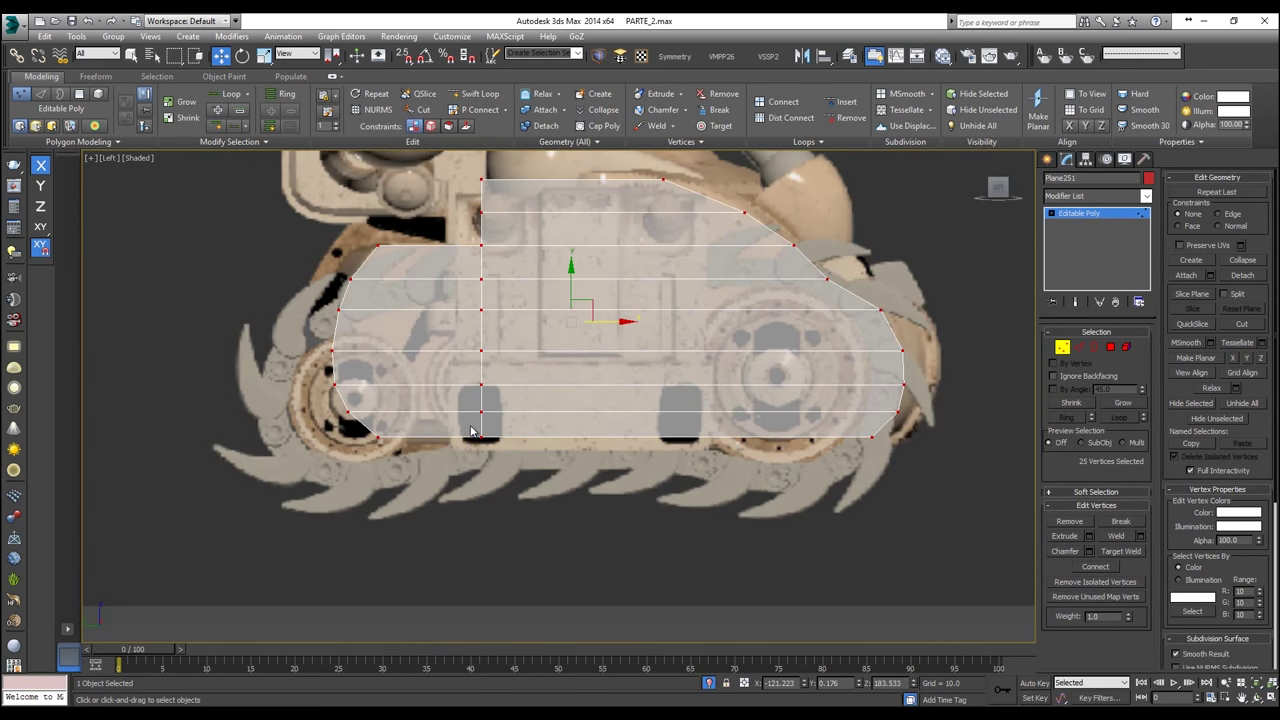
{"action": "scroll", "coordinate": [795, 445], "scroll_direction": "up", "scroll_amount": 3}
{"action": "left_click", "coordinate": [876, 436]}
{"action": "left_click_drag", "start_coordinate": [913, 440], "coordinate": [900, 441]}
{"action": "middle_click_drag", "start_coordinate": [354, 449], "coordinate": [548, 469]}
{"action": "left_click_drag", "start_coordinate": [374, 453], "coordinate": [372, 451]}
{"action": "scroll", "coordinate": [400, 432], "scroll_direction": "down", "scroll_amount": 5}
{"action": "scroll", "coordinate": [645, 371], "scroll_direction": "up", "scroll_amount": 5}
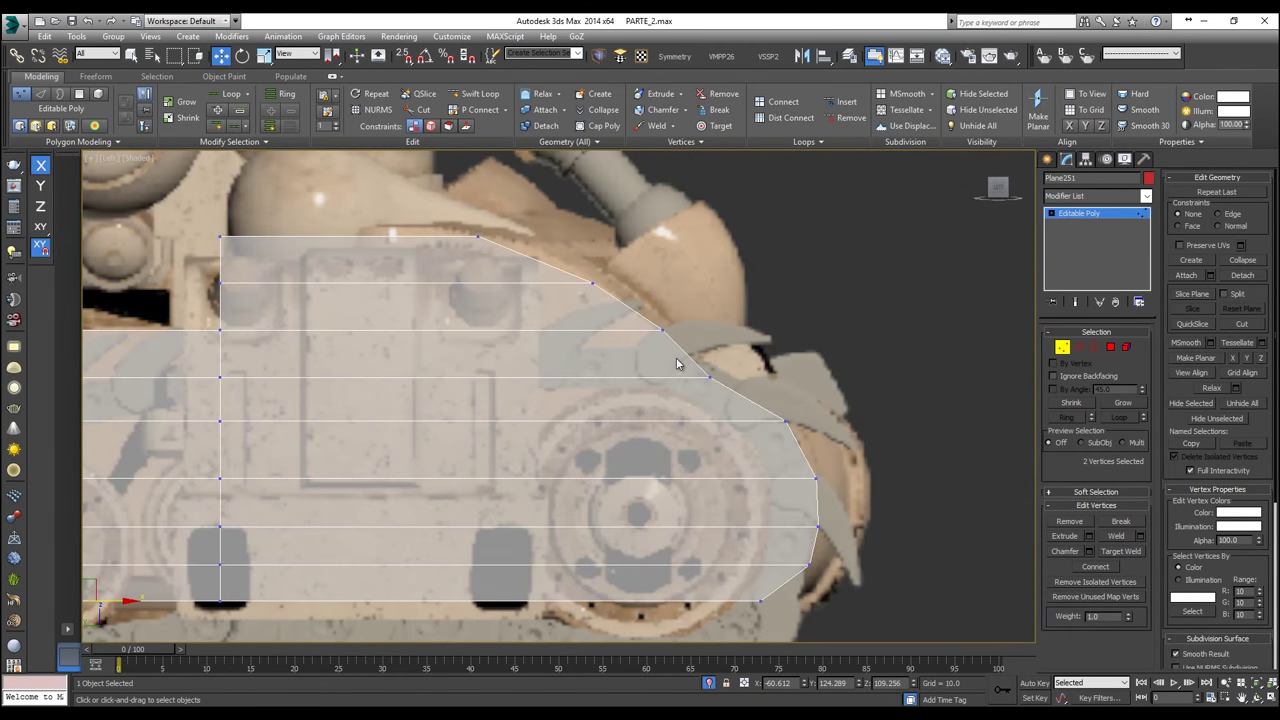
{"action": "scroll", "coordinate": [676, 363], "scroll_direction": "down", "scroll_amount": 5}
Step: Turn off the hull's see-through display in perspective and switch to polygon editing with its outer side polygons selected
{"action": "key", "text": "f"}
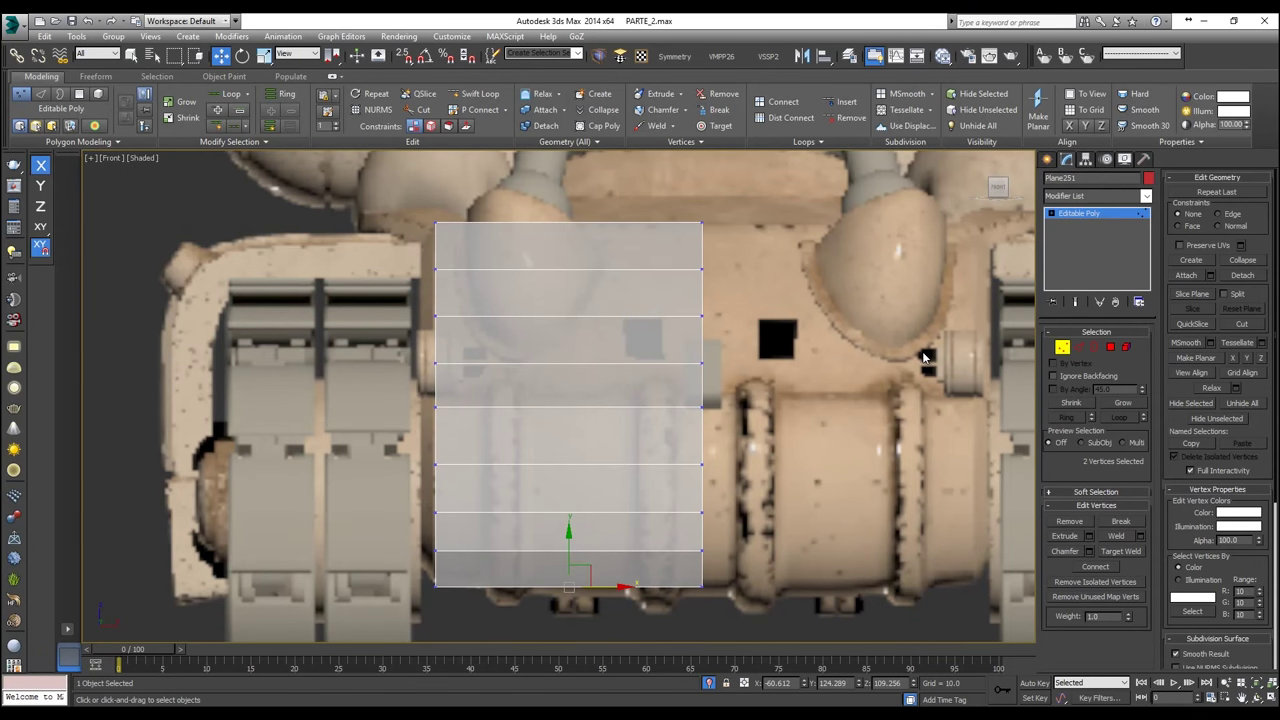
{"action": "key", "text": "p"}
{"action": "scroll", "coordinate": [581, 373], "scroll_direction": "down", "scroll_amount": 4}
{"action": "middle_click_drag", "start_coordinate": [585, 382], "coordinate": [1028, 353], "text": "alt"}
{"action": "key", "text": "alt+x"}
{"action": "left_click", "coordinate": [1110, 347]}
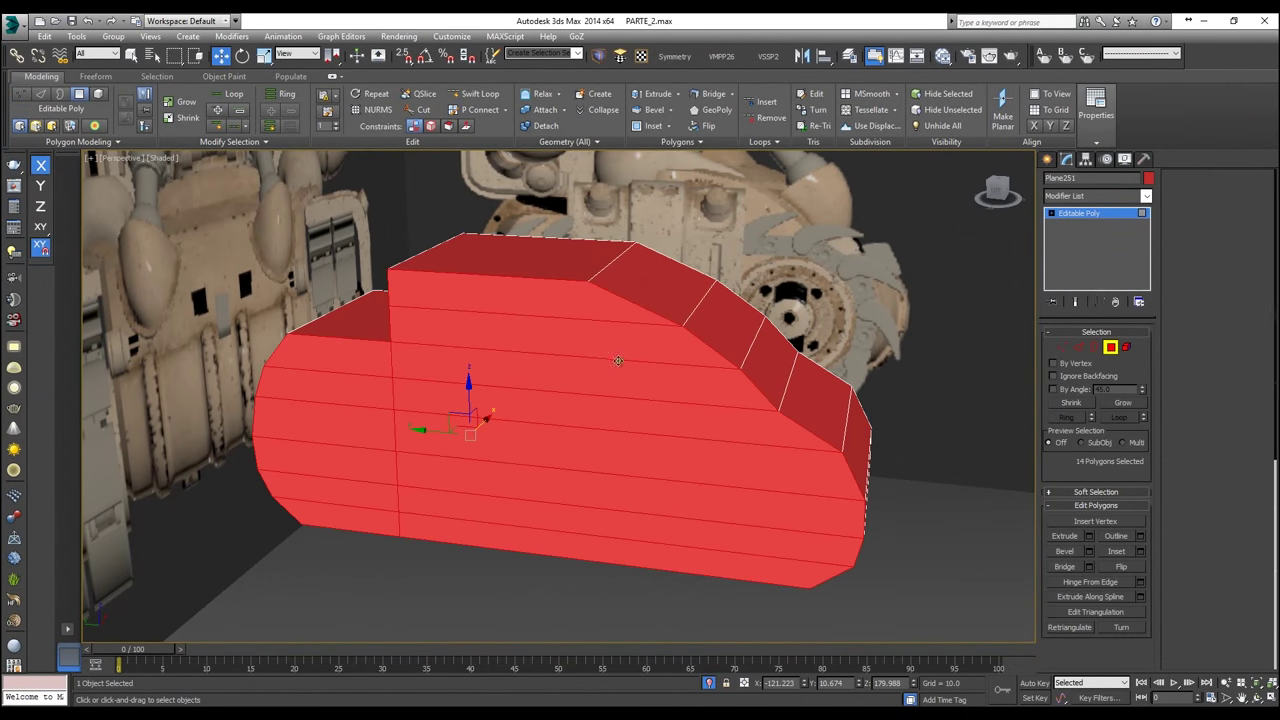
{"action": "mouse_move", "coordinate": [504, 352]}
{"action": "middle_mouse_down", "text": "alt"}
{"action": "mouse_move", "coordinate": [586, 334]}
{"action": "mouse_move", "coordinate": [519, 358]}
{"action": "middle_mouse_up", "text": "alt"}
{"action": "middle_click_drag", "start_coordinate": [647, 373], "coordinate": [555, 367], "text": "alt"}
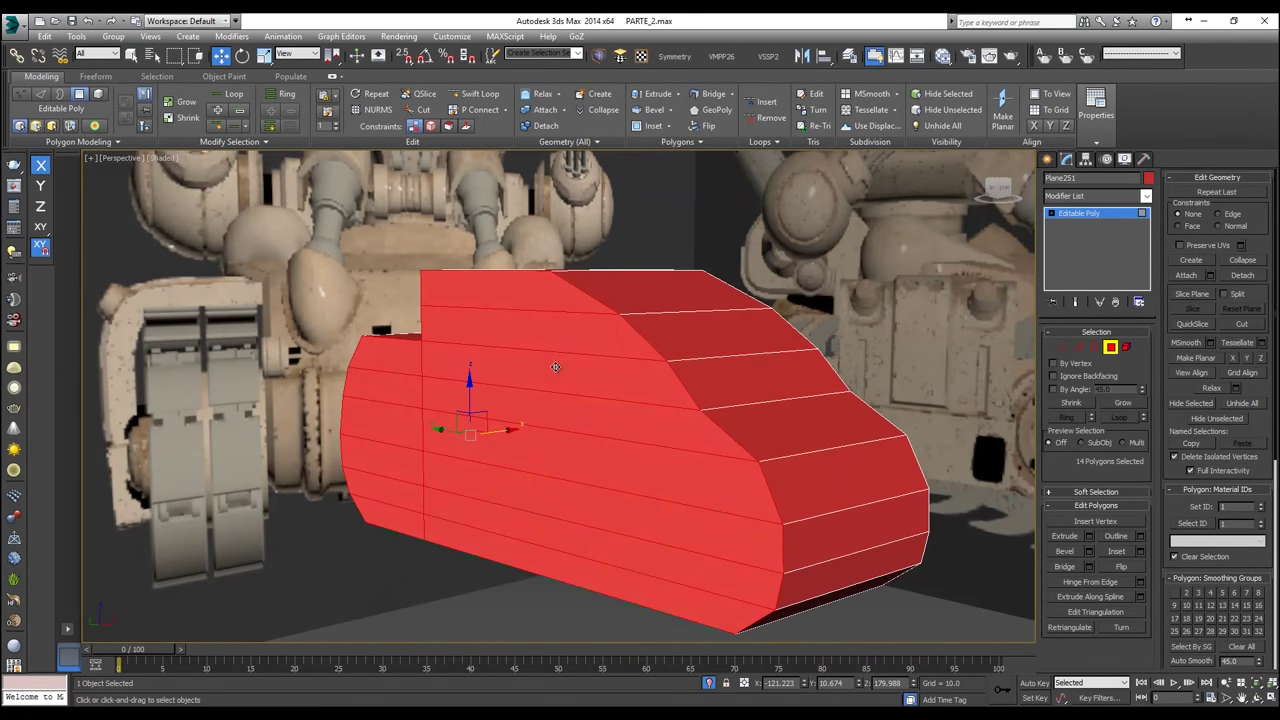
Step: Examine the gap between the hull's outer side and the track in the front view, along its upper and lower edges
{"action": "key", "text": "l"}
{"action": "key", "text": "f"}
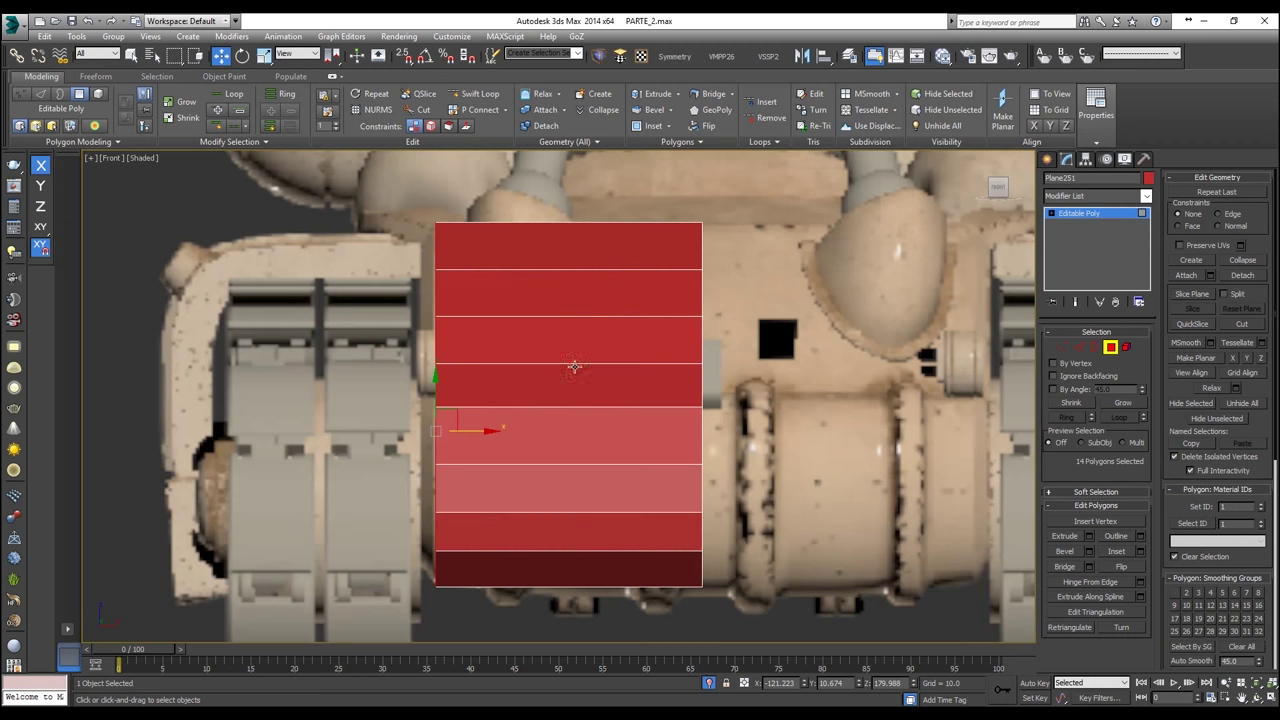
{"action": "middle_click_drag", "start_coordinate": [571, 366], "coordinate": [615, 376]}
{"action": "scroll", "coordinate": [700, 263], "scroll_direction": "up", "scroll_amount": 8}
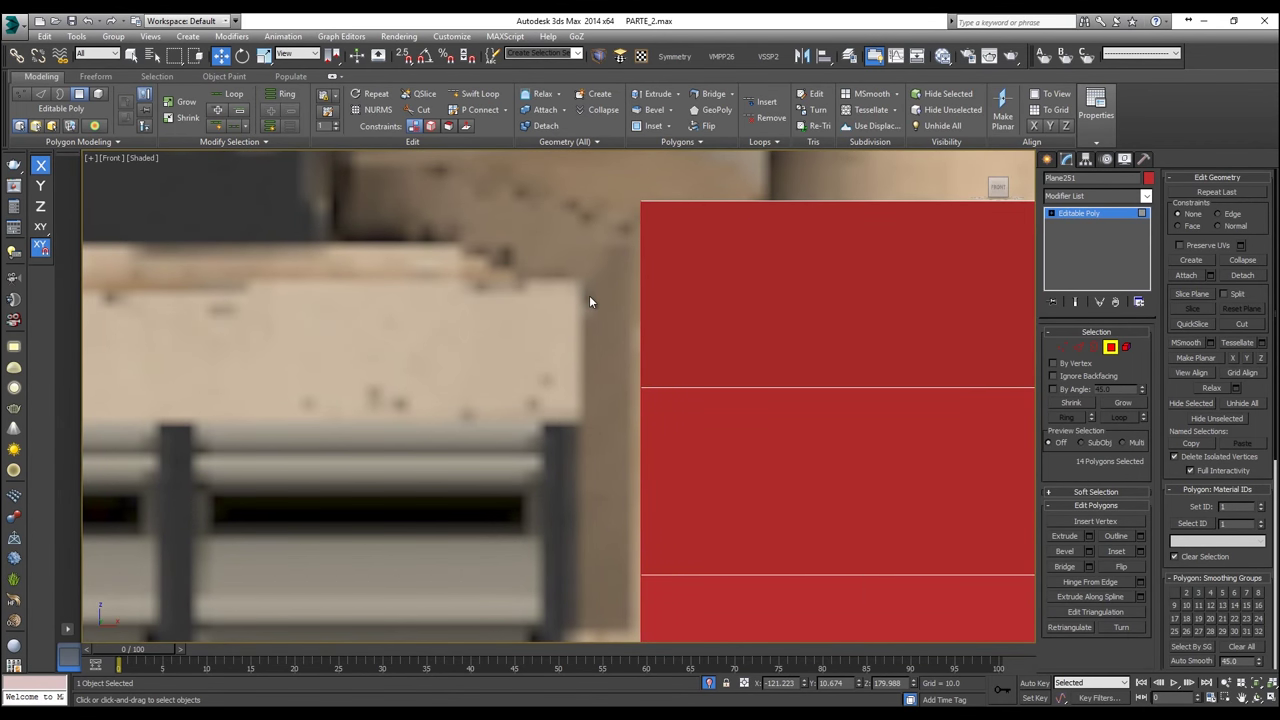
{"action": "scroll", "coordinate": [574, 316], "scroll_direction": "down", "scroll_amount": 6}
{"action": "middle_click_drag", "start_coordinate": [584, 628], "coordinate": [637, 474]}
{"action": "scroll", "coordinate": [637, 474], "scroll_direction": "up", "scroll_amount": 4}
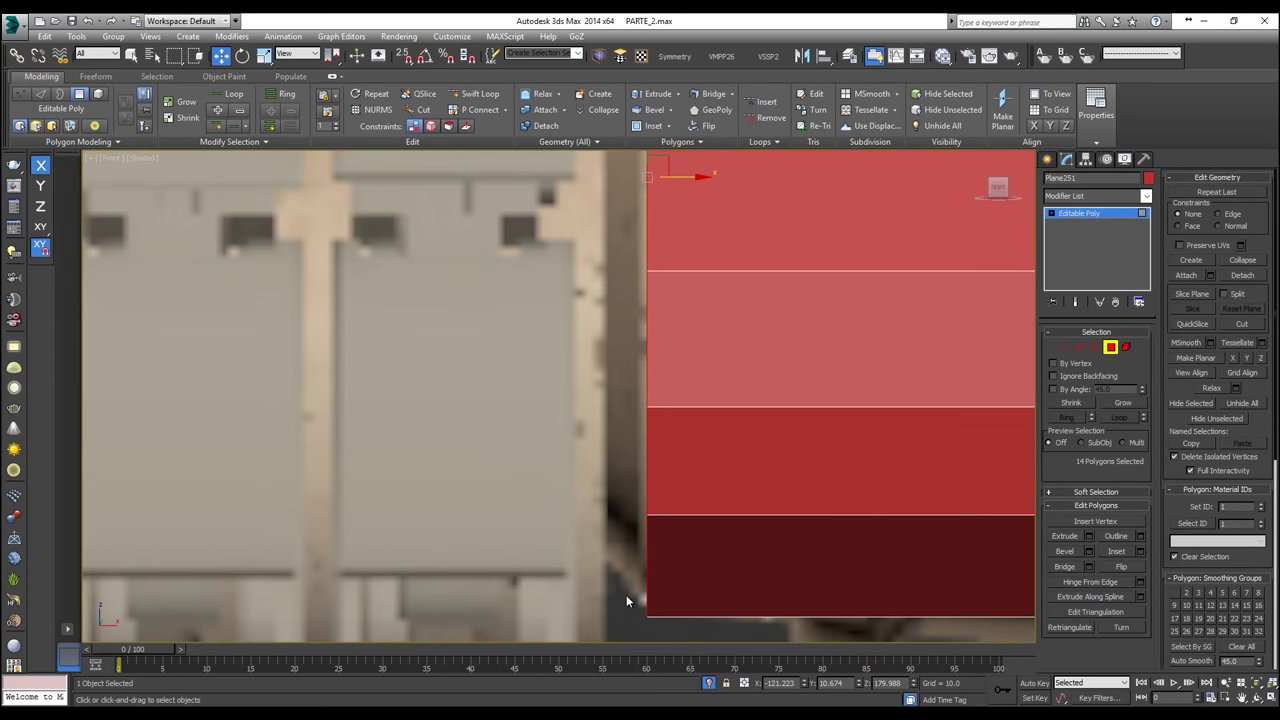
{"action": "scroll", "coordinate": [578, 520], "scroll_direction": "down", "scroll_amount": 4}
{"action": "scroll", "coordinate": [624, 335], "scroll_direction": "up", "scroll_amount": 6}
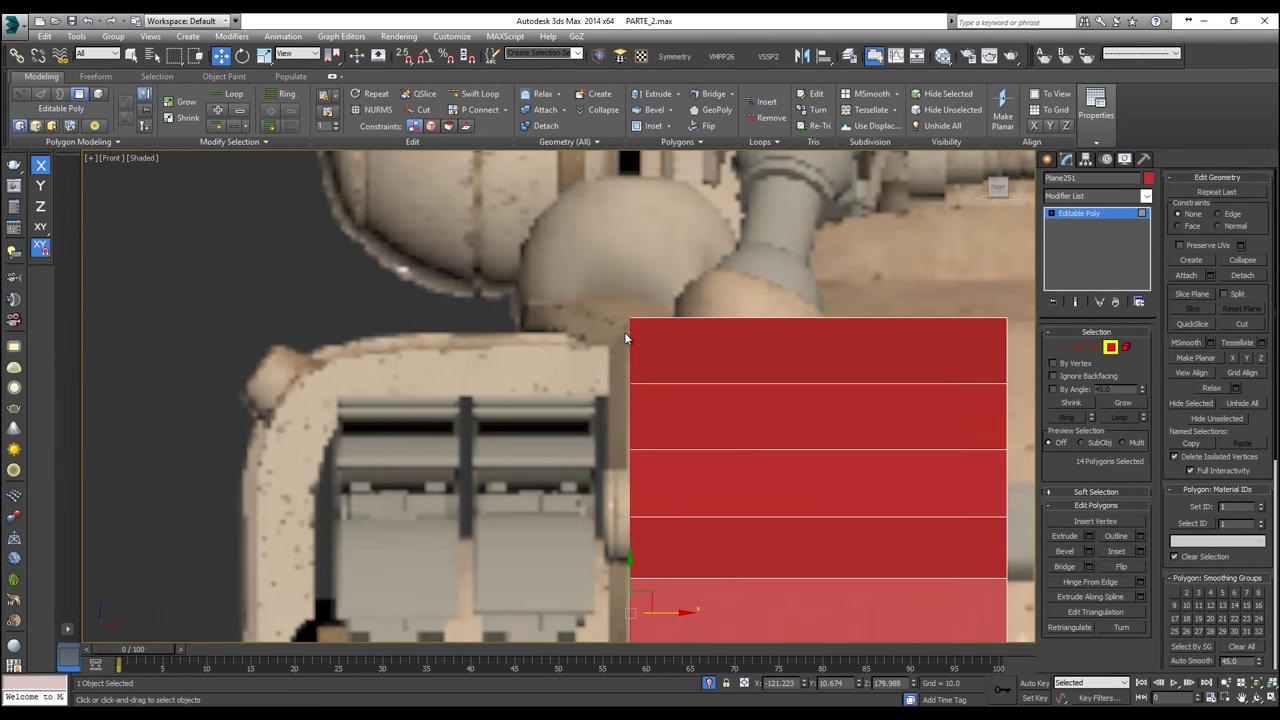
{"action": "scroll", "coordinate": [624, 332], "scroll_direction": "down", "scroll_amount": 5}
{"action": "key", "text": "p"}
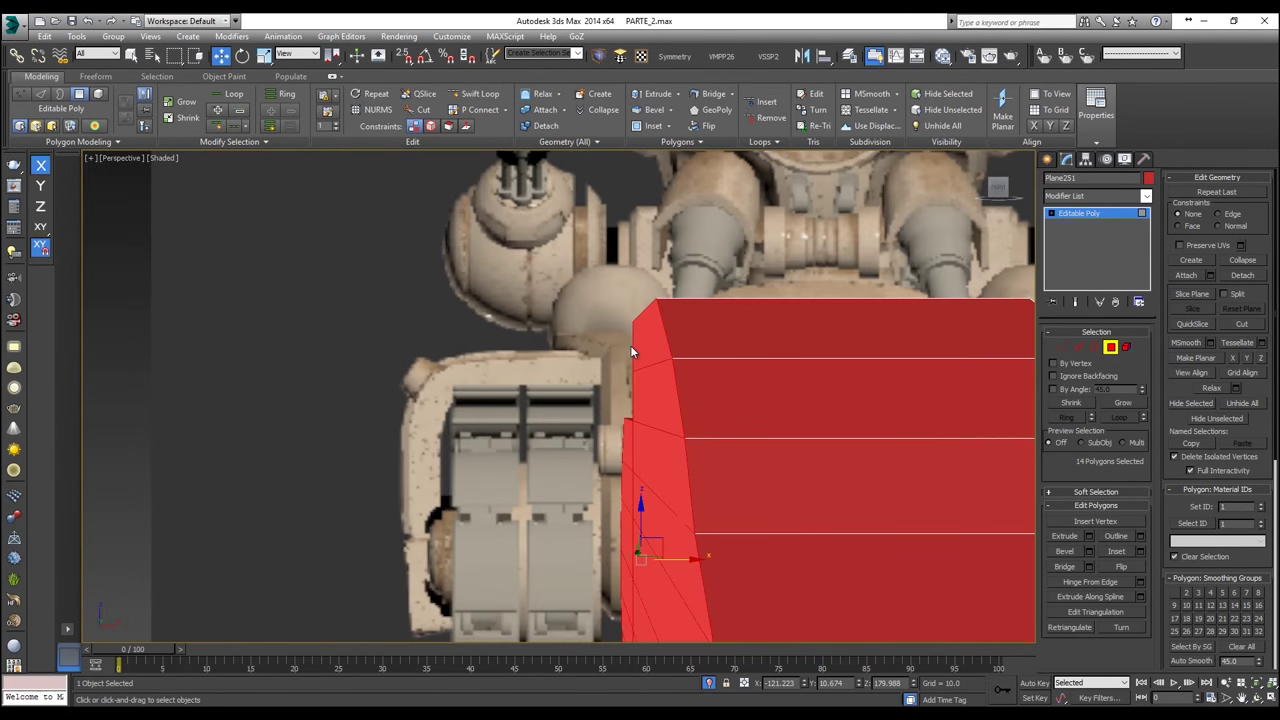
{"action": "left_click", "coordinate": [670, 110]}
{"action": "left_click", "coordinate": [667, 126]}
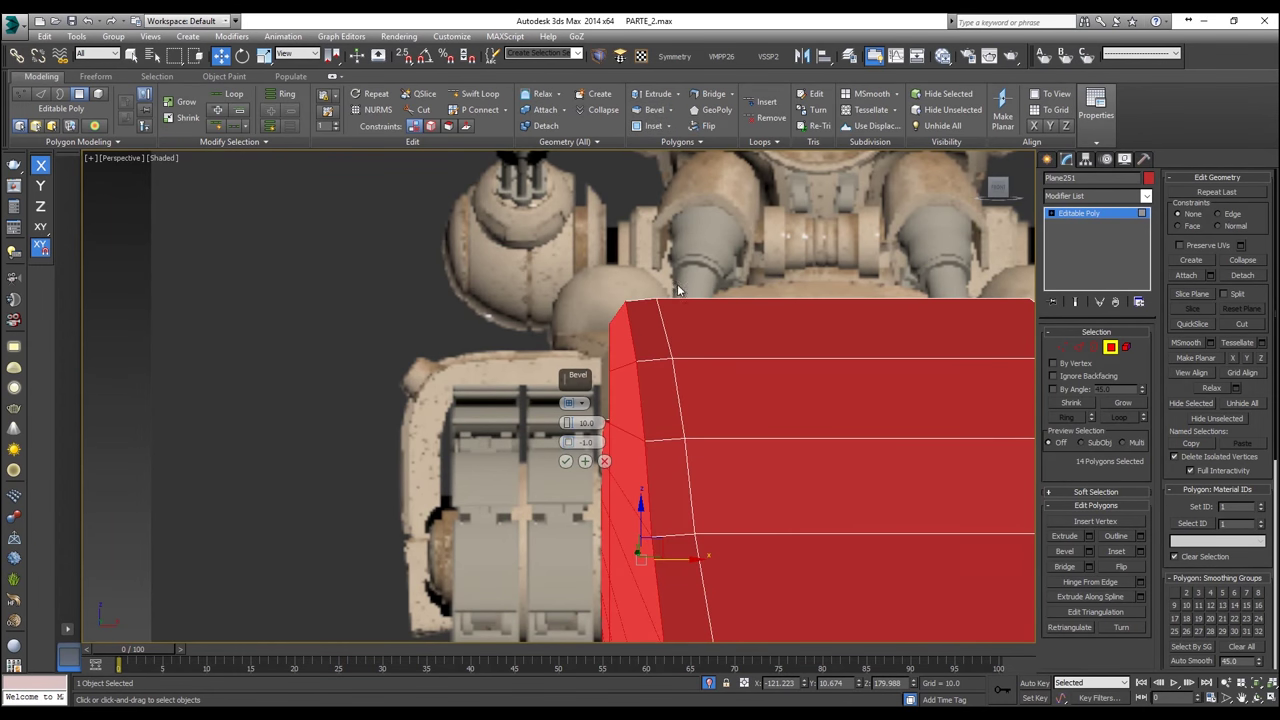
{"action": "key", "text": "l"}
{"action": "middle_click_drag", "start_coordinate": [689, 373], "coordinate": [711, 367]}
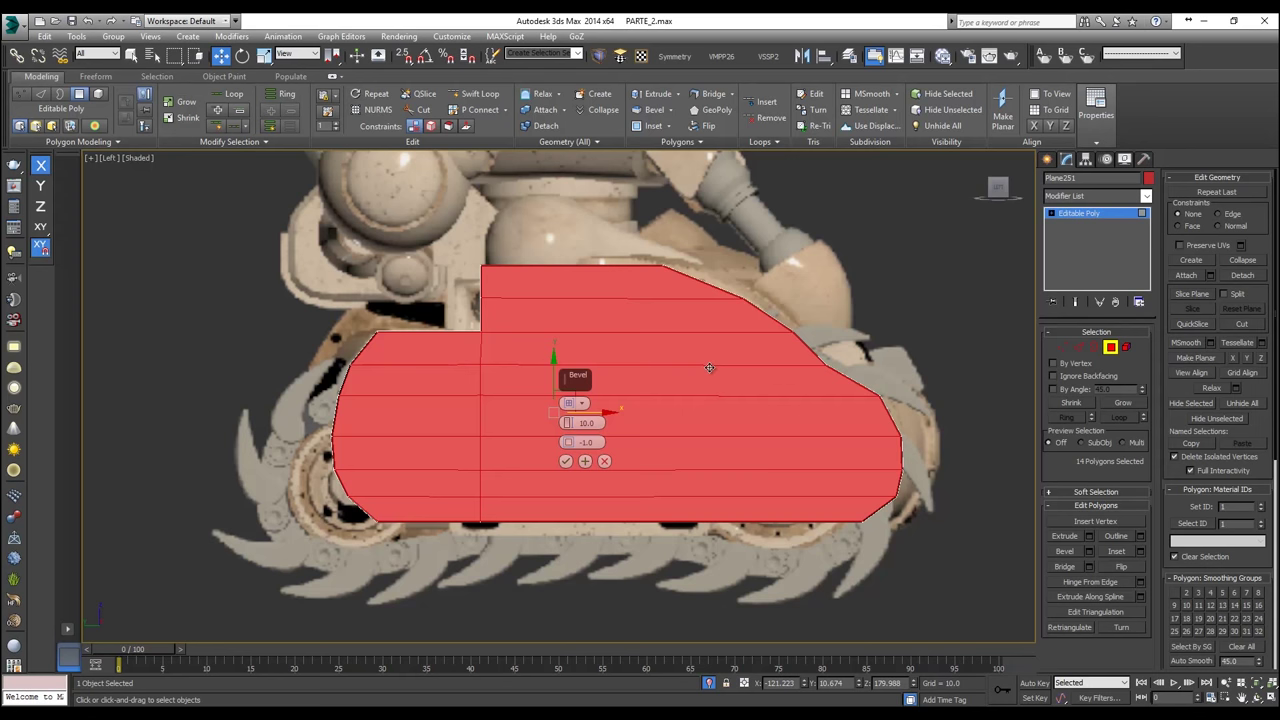
{"action": "key", "text": "f"}
{"action": "scroll", "coordinate": [657, 381], "scroll_direction": "up", "scroll_amount": 5}
{"action": "key", "text": "alt+x"}
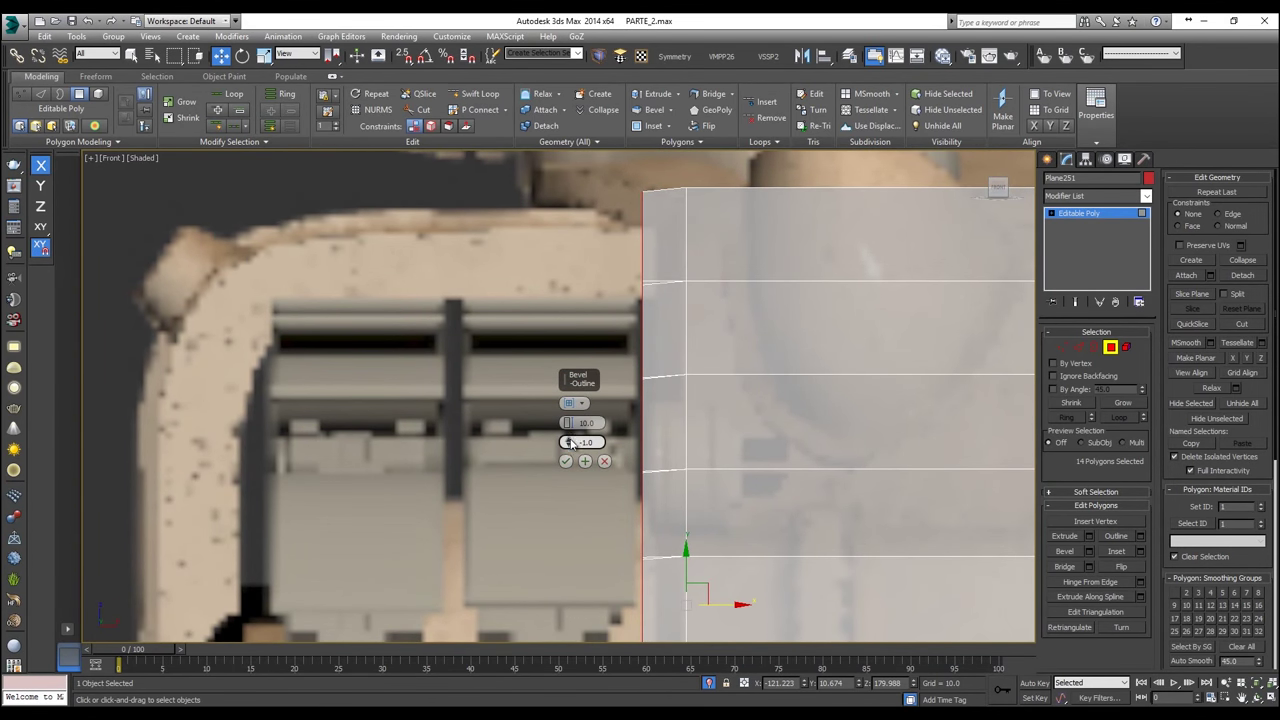
{"action": "left_click_drag", "start_coordinate": [567, 432], "coordinate": [545, 514]}
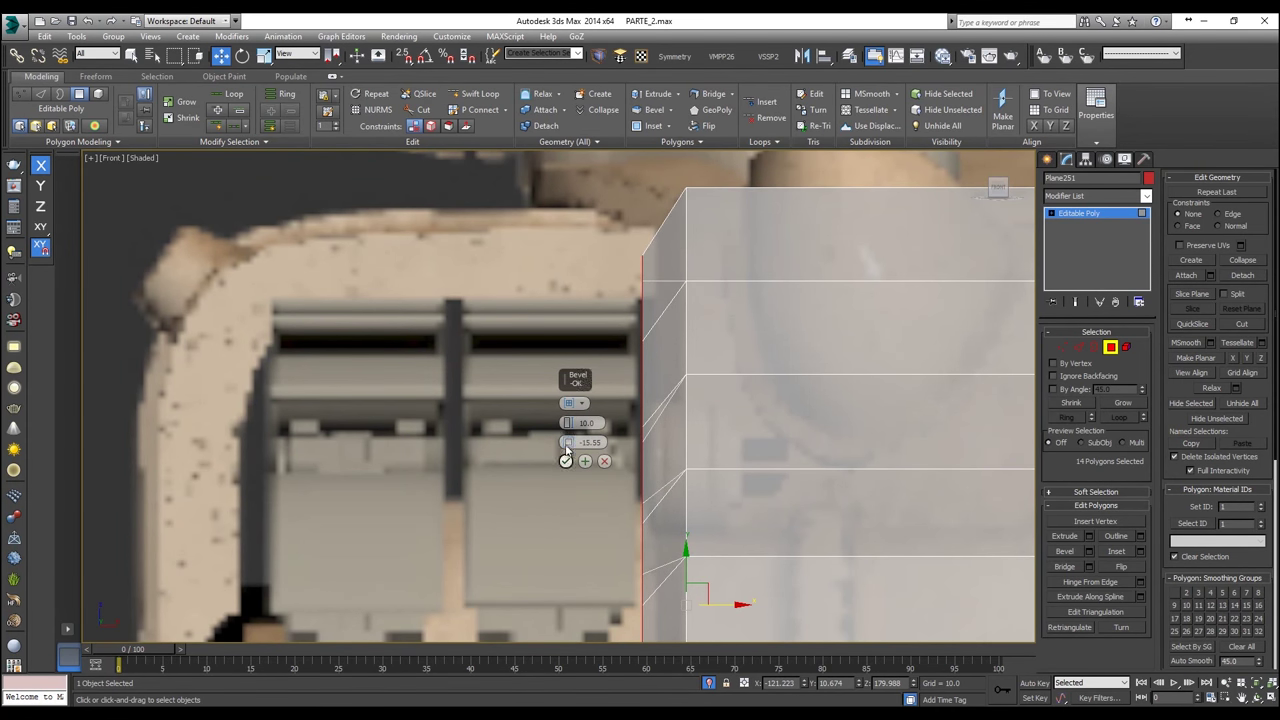
{"action": "left_click_drag", "start_coordinate": [567, 423], "coordinate": [567, 437]}
{"action": "middle_click_drag", "start_coordinate": [639, 437], "coordinate": [561, 283]}
{"action": "scroll", "coordinate": [676, 370], "scroll_direction": "down", "scroll_amount": 4}
{"action": "key", "text": "p"}
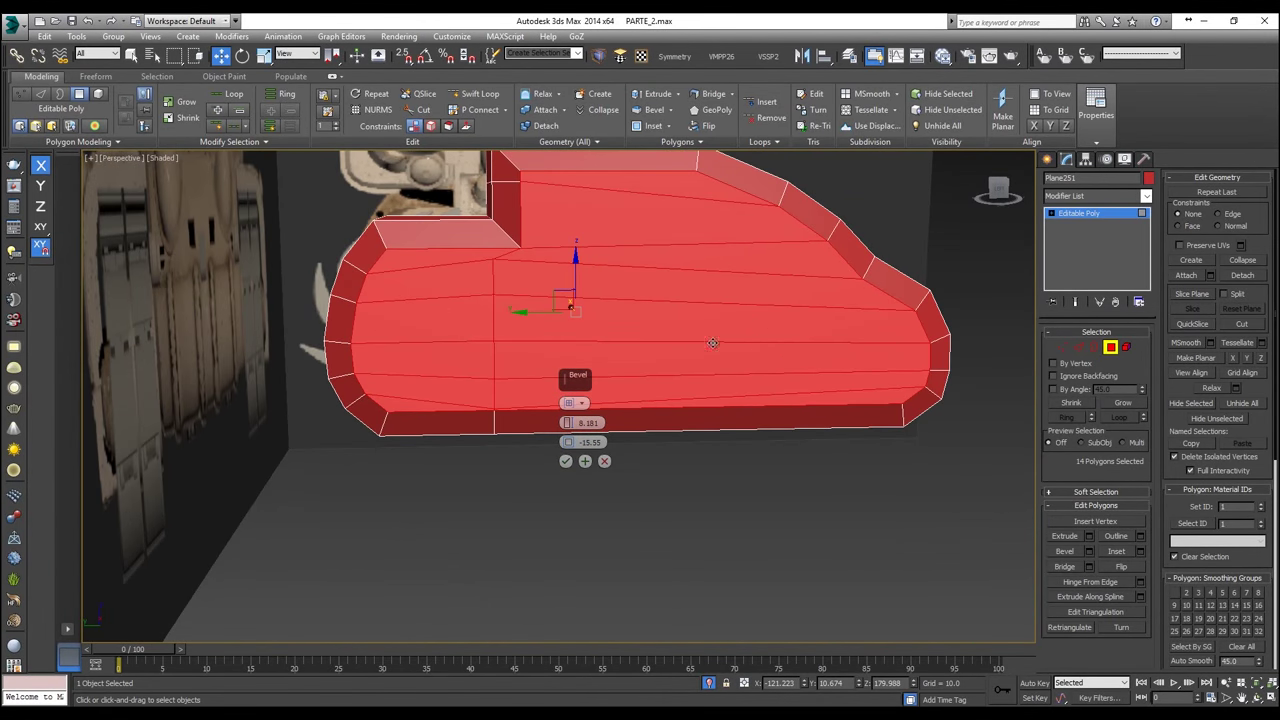
{"action": "middle_click_drag", "start_coordinate": [561, 302], "coordinate": [587, 478], "text": "alt"}
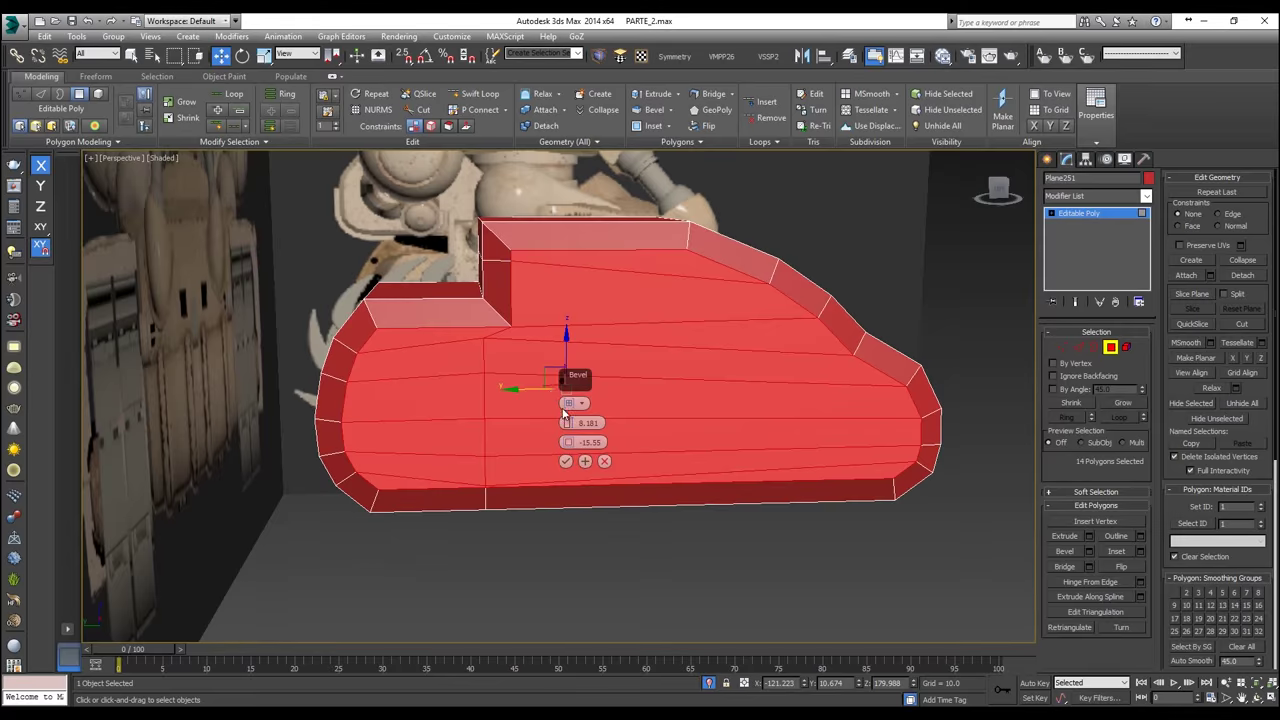
{"action": "left_click", "coordinate": [604, 461]}
Step: Extrude the hull's outer side polygons by 6.817 toward the track, using see-through display against the front reference
{"action": "middle_click_drag", "start_coordinate": [633, 412], "coordinate": [562, 412], "text": "alt"}
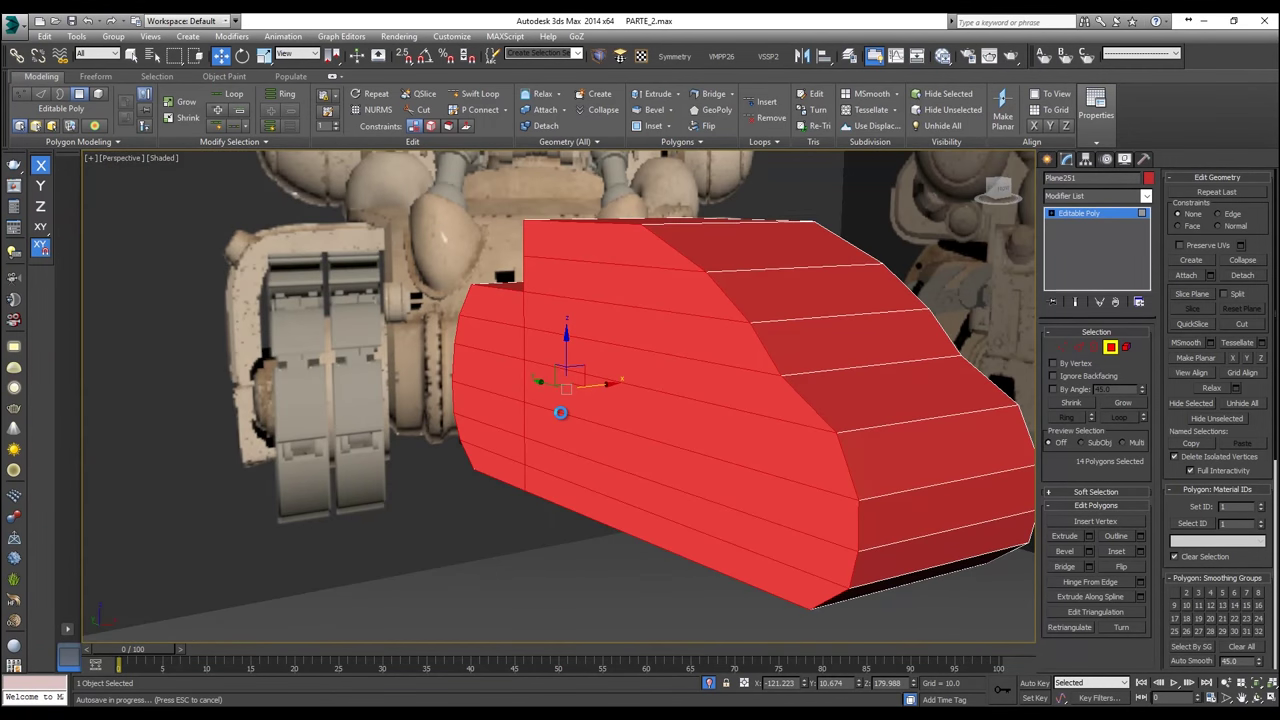
{"action": "key", "text": "f"}
{"action": "scroll", "coordinate": [714, 425], "scroll_direction": "up", "scroll_amount": 2}
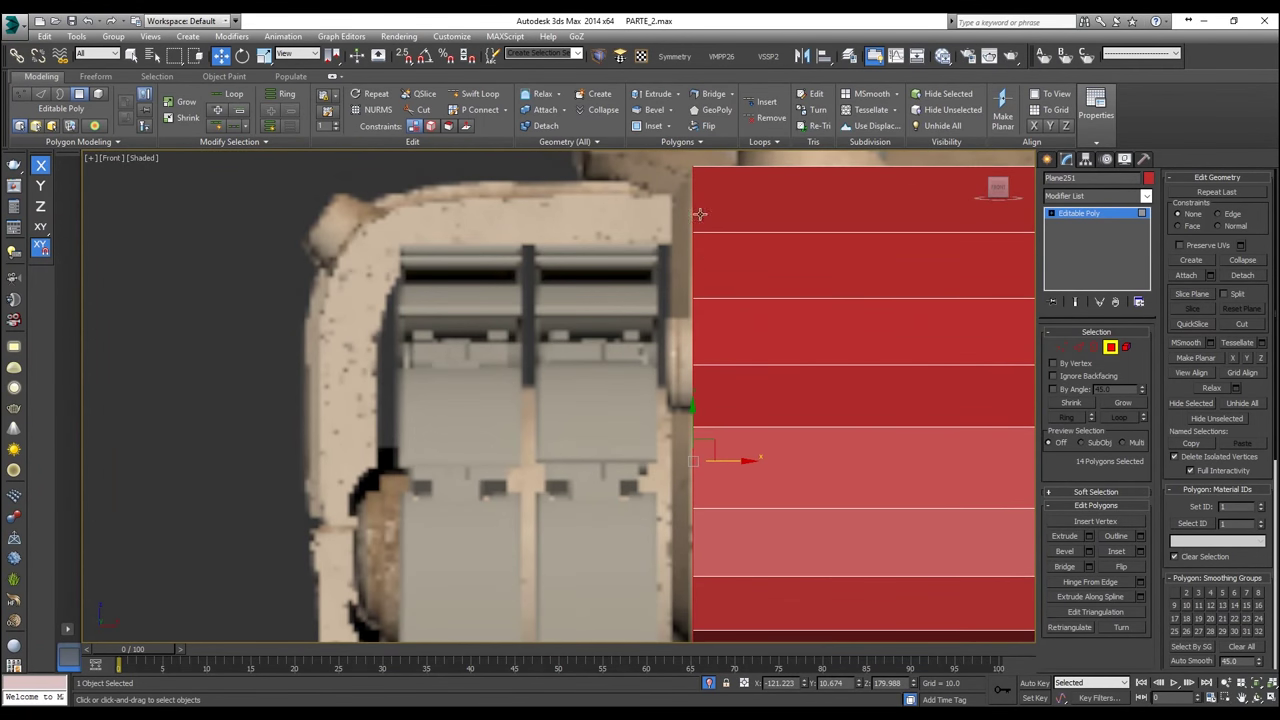
{"action": "left_click", "coordinate": [678, 94]}
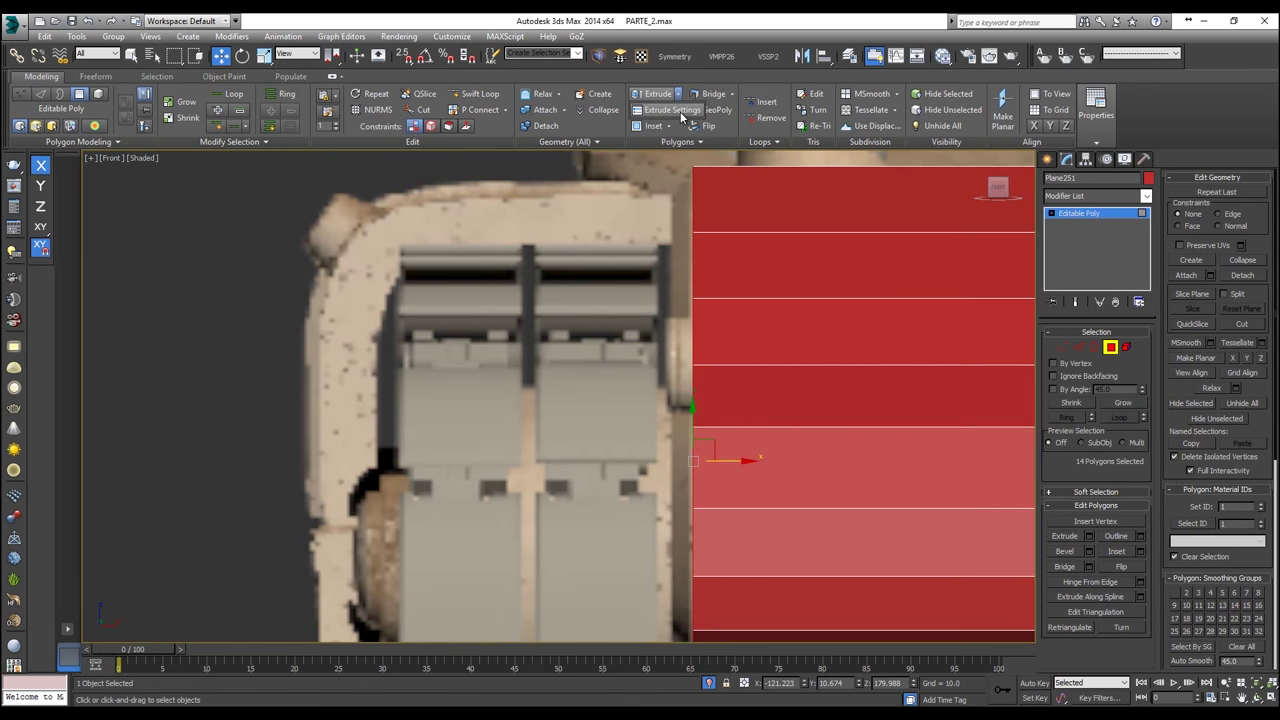
{"action": "left_click", "coordinate": [680, 112]}
{"action": "key", "text": "alt+x"}
{"action": "middle_click_drag", "start_coordinate": [625, 432], "coordinate": [585, 489]}
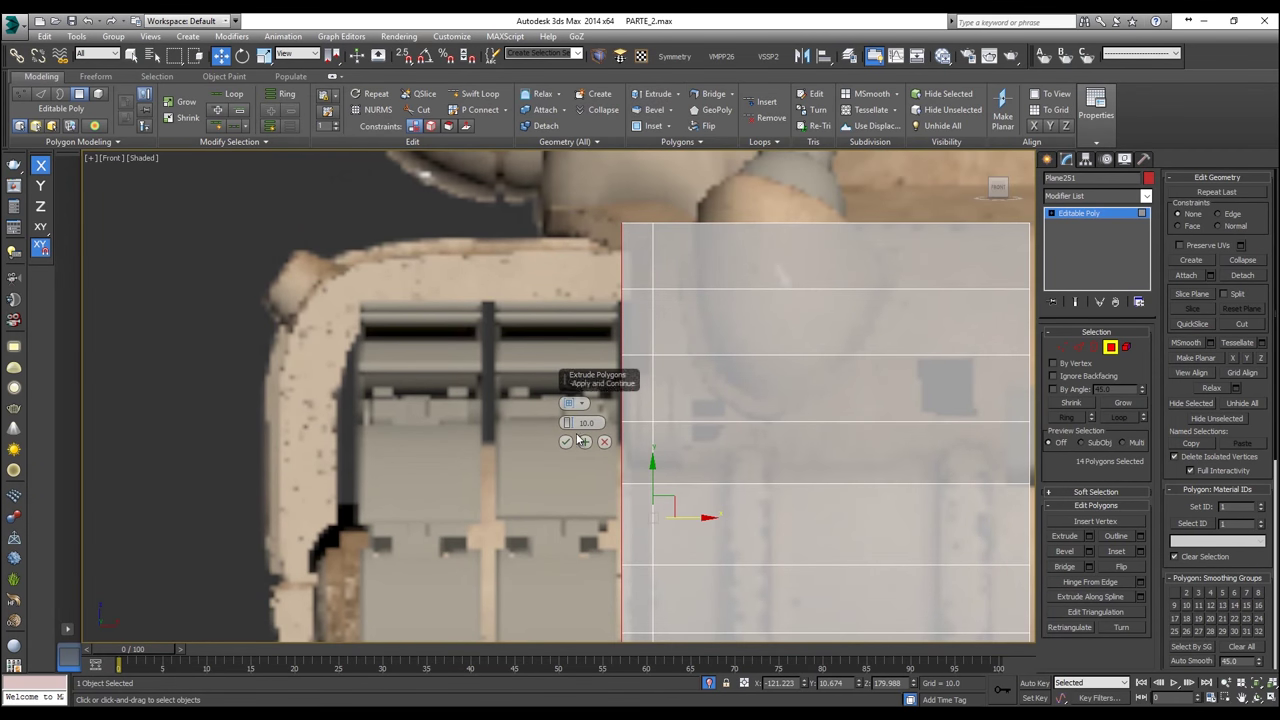
{"action": "scroll", "coordinate": [572, 423], "scroll_direction": "up", "scroll_amount": 2}
{"action": "left_click_drag", "start_coordinate": [570, 421], "coordinate": [569, 430]}
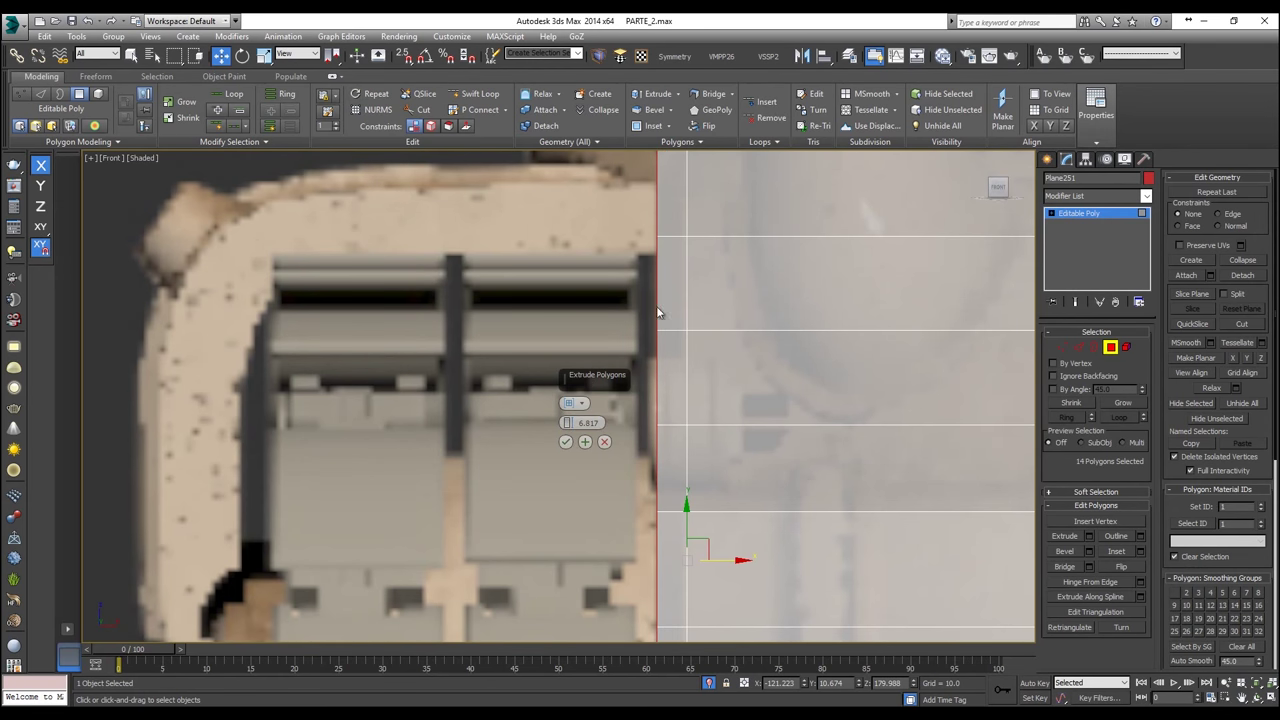
{"action": "left_click", "coordinate": [565, 441]}
{"action": "scroll", "coordinate": [584, 413], "scroll_direction": "down", "scroll_amount": 3}
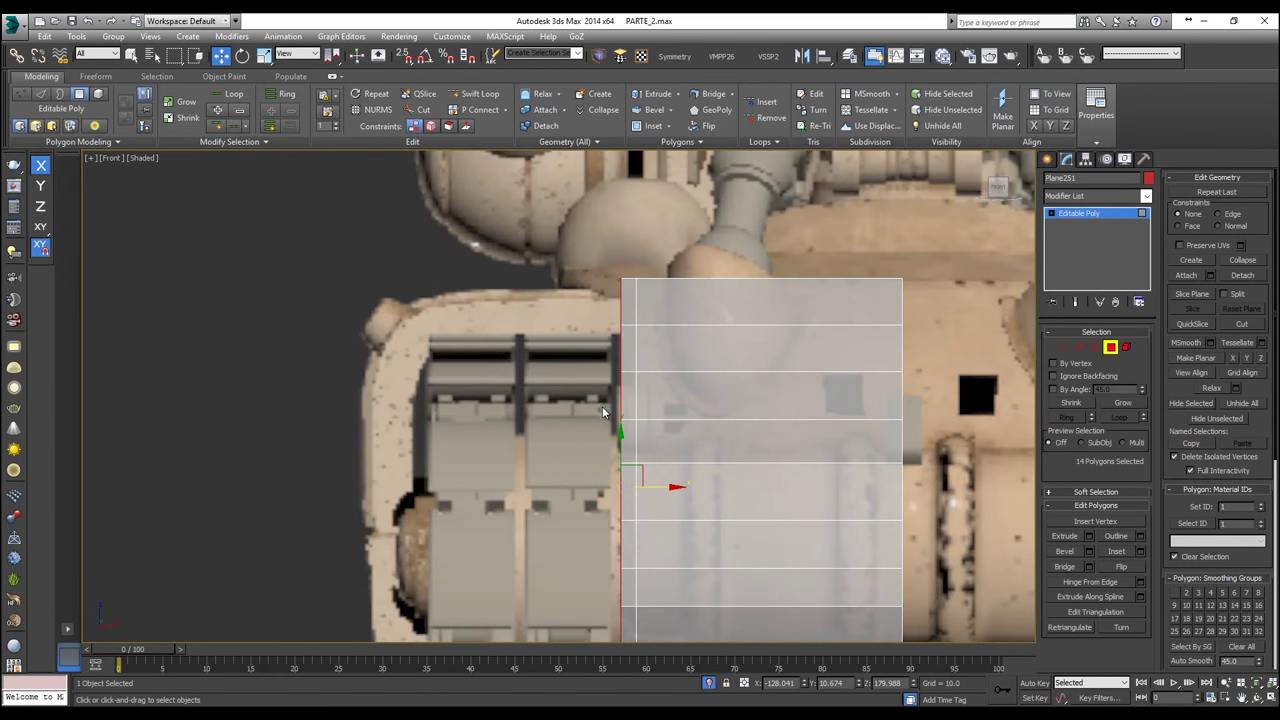
Step: Scale the extruded outer side polygons down slightly in the front view to form a sloped border around the hull's side
{"action": "key", "text": "r"}
{"action": "scroll", "coordinate": [625, 478], "scroll_direction": "up", "scroll_amount": 3}
{"action": "left_click_drag", "start_coordinate": [621, 486], "coordinate": [621, 498]}
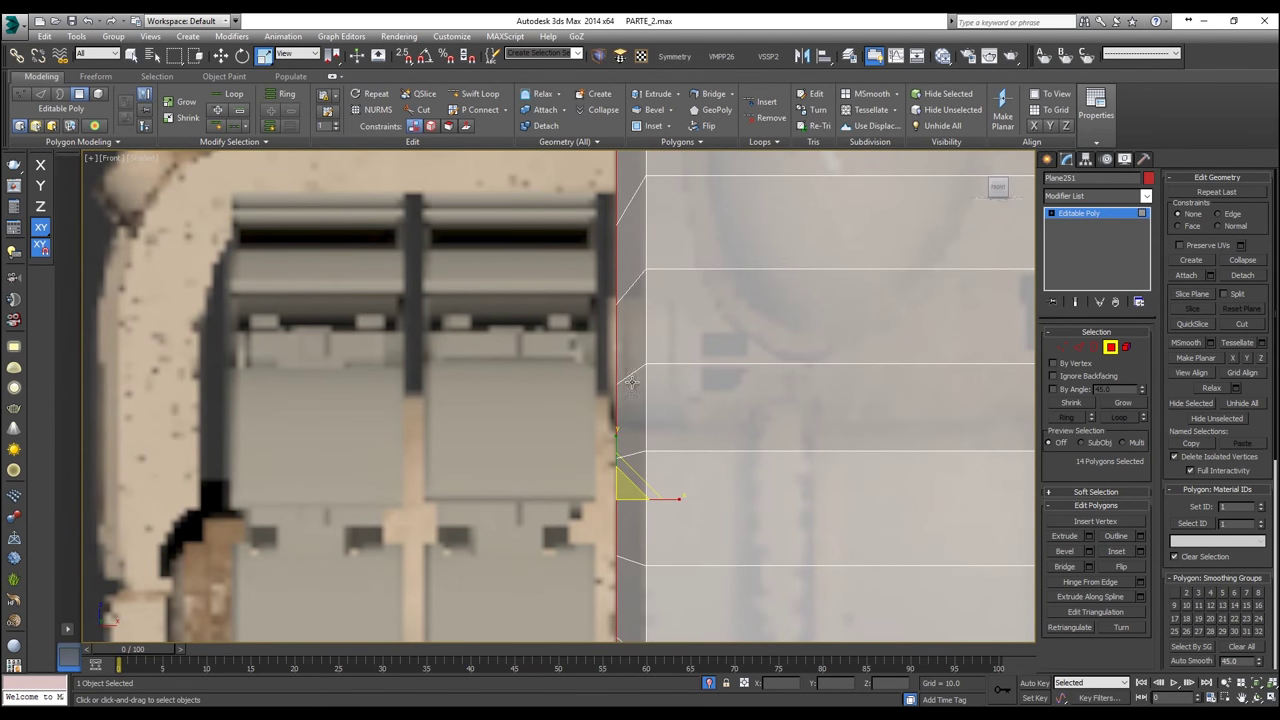
{"action": "scroll", "coordinate": [632, 445], "scroll_direction": "down", "scroll_amount": 2}
{"action": "left_click_drag", "start_coordinate": [628, 497], "coordinate": [622, 487]}
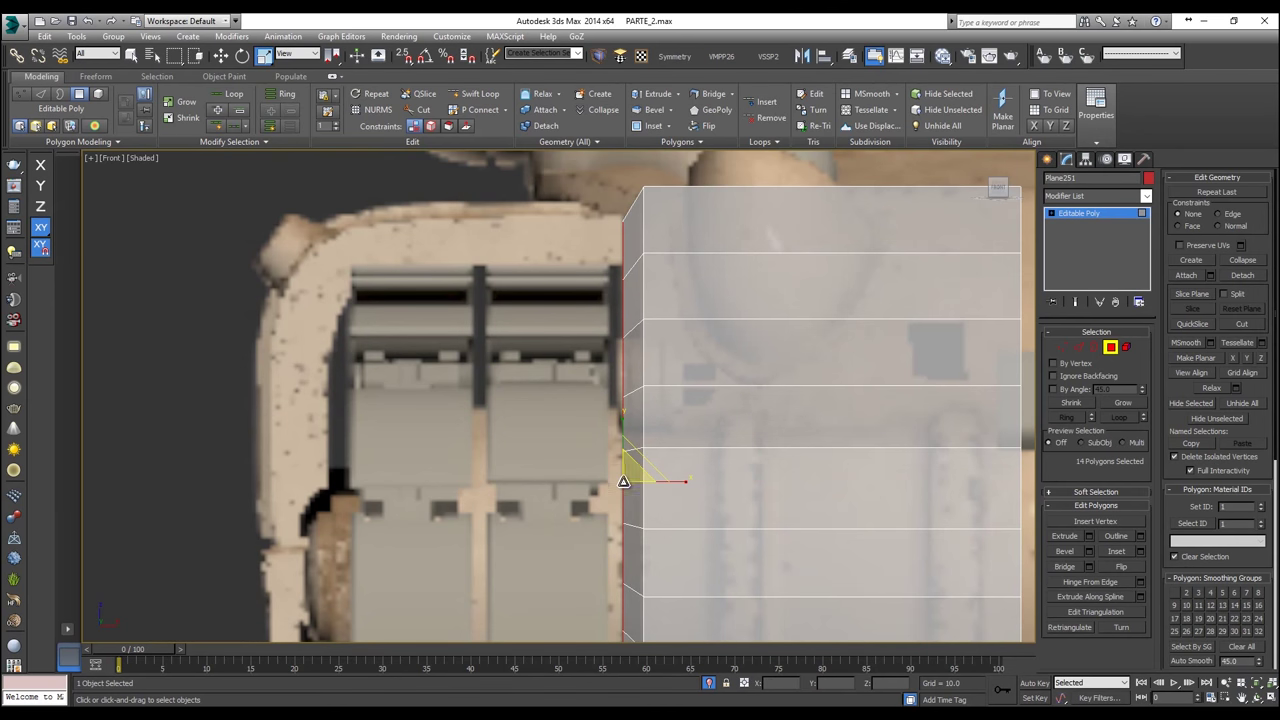
{"action": "key", "text": "p"}
{"action": "scroll", "coordinate": [627, 480], "scroll_direction": "down", "scroll_amount": 2}
{"action": "middle_click_drag", "start_coordinate": [645, 482], "coordinate": [734, 323], "text": "alt"}
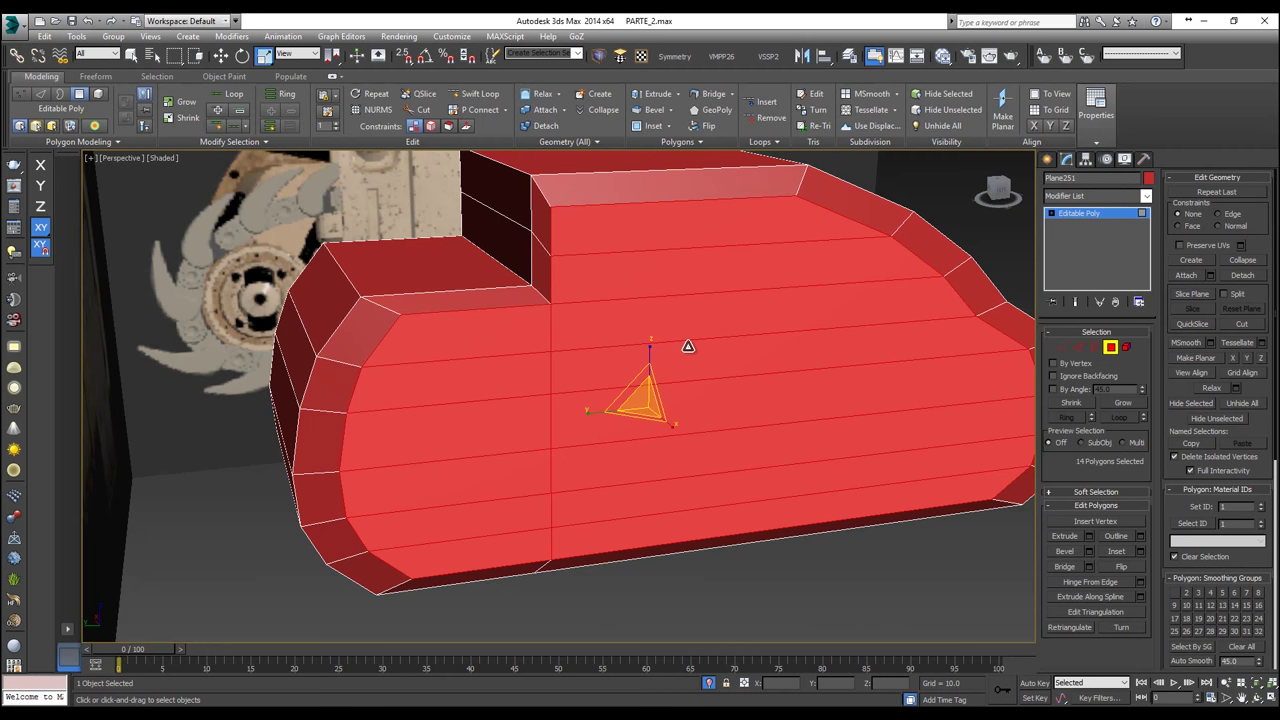
{"action": "key", "text": "w"}
{"action": "middle_click_drag", "start_coordinate": [786, 357], "coordinate": [820, 312], "text": "alt"}
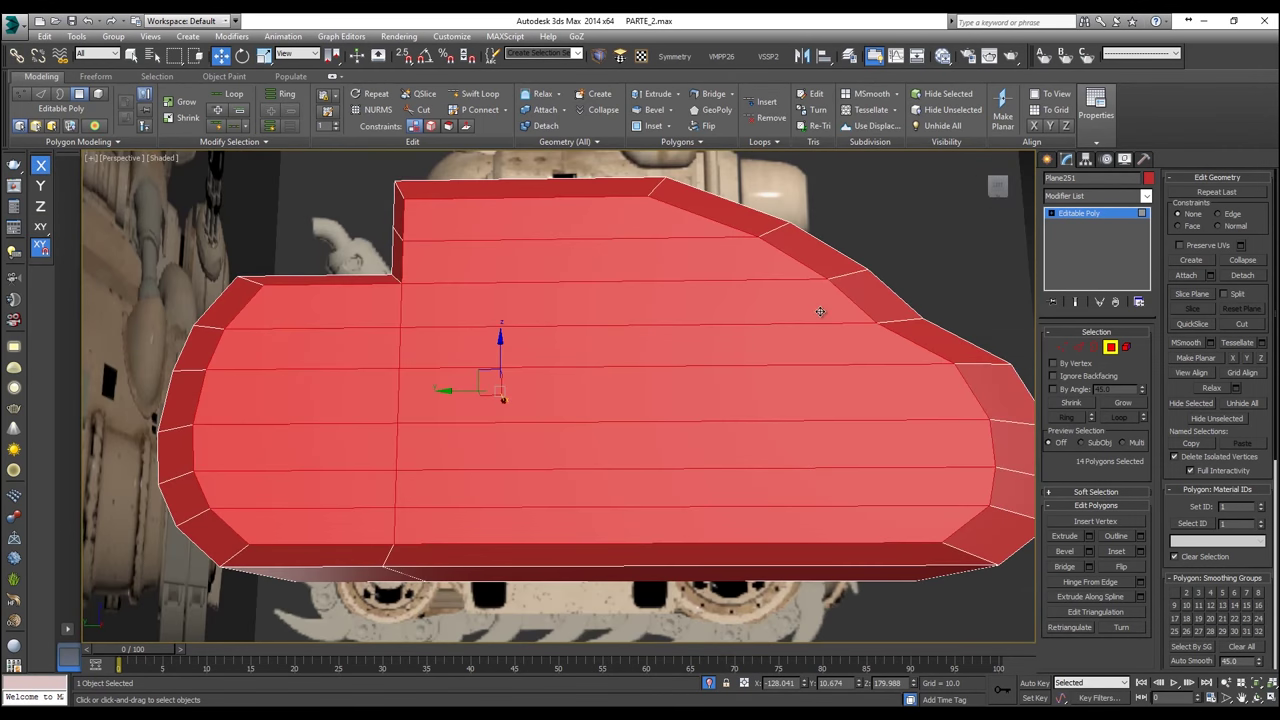
Step: In the side view, raise the two top vertices of the scaled outer face to about Z 269.0, narrowing the upper slope
{"action": "key", "text": "l"}
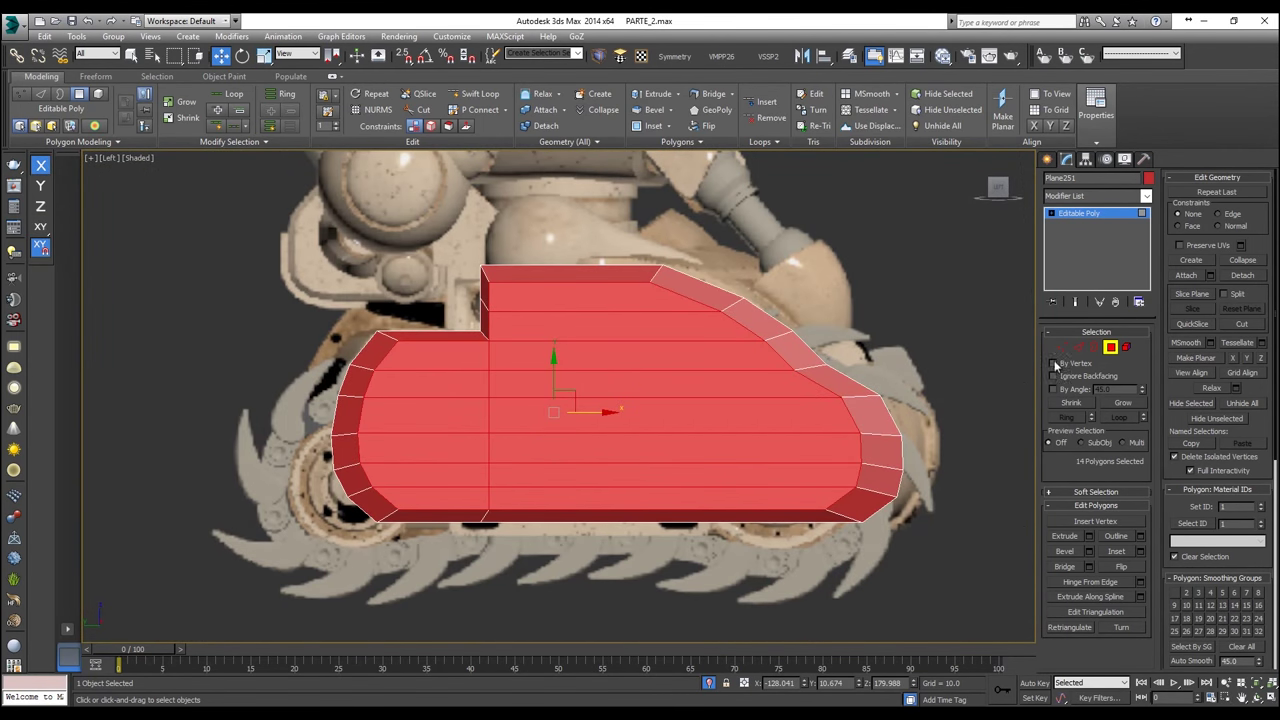
{"action": "left_click", "coordinate": [1062, 347]}
{"action": "scroll", "coordinate": [686, 289], "scroll_direction": "up", "scroll_amount": 5}
{"action": "middle_click_drag", "start_coordinate": [686, 289], "coordinate": [748, 310]}
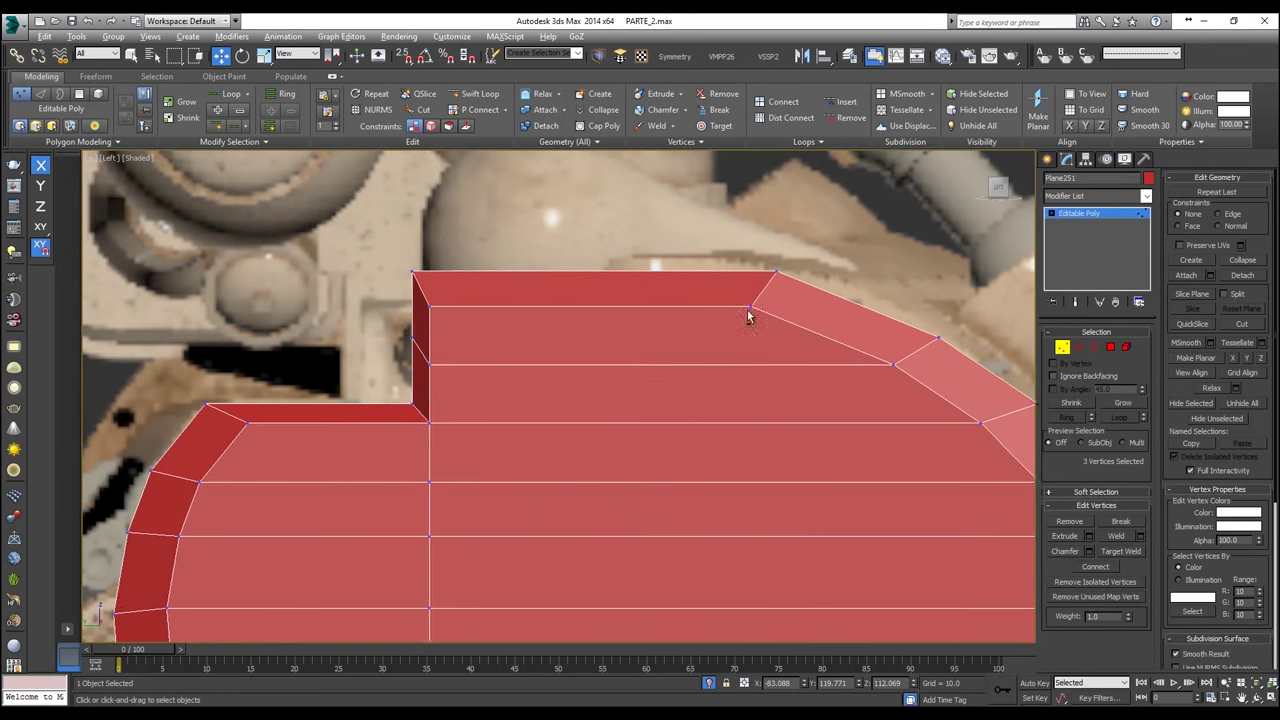
{"action": "key", "text": "alt+x"}
{"action": "left_click_drag", "start_coordinate": [612, 309], "coordinate": [404, 286]}
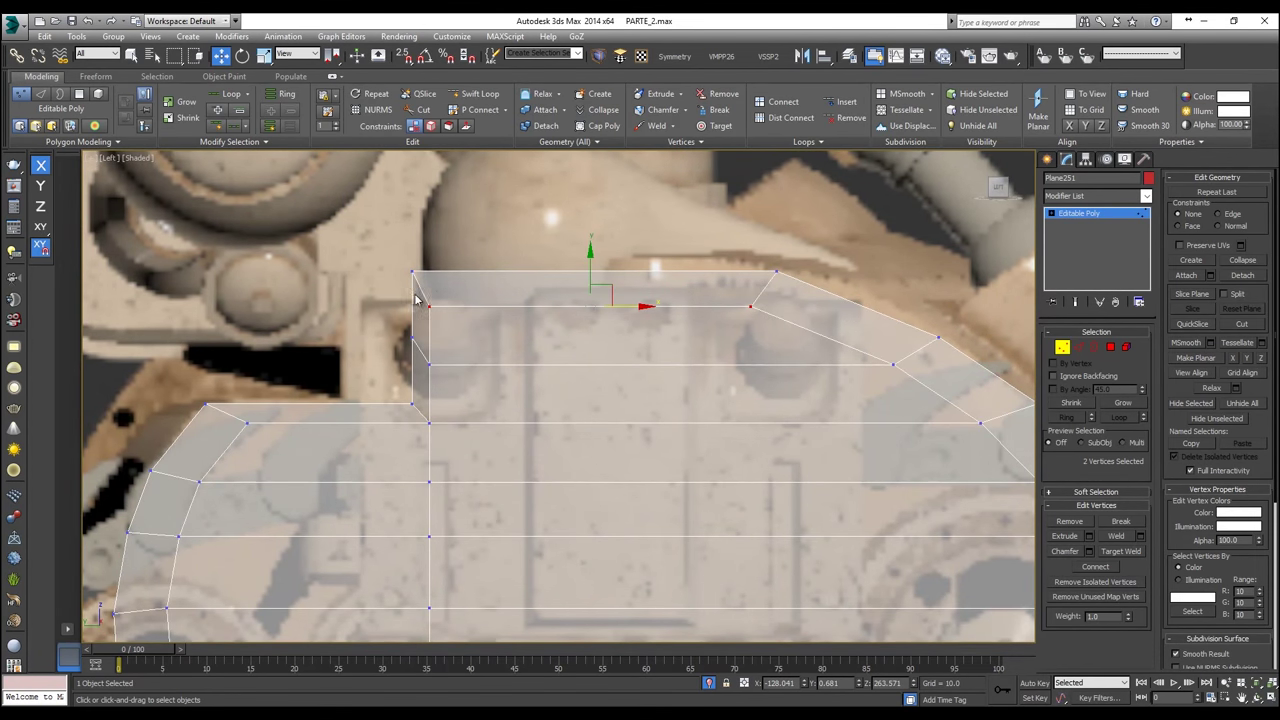
{"action": "scroll", "coordinate": [435, 300], "scroll_direction": "up", "scroll_amount": 2}
{"action": "scroll", "coordinate": [438, 304], "scroll_direction": "down", "scroll_amount": 1}
{"action": "scroll", "coordinate": [438, 306], "scroll_direction": "up", "scroll_amount": 1}
{"action": "scroll", "coordinate": [438, 311], "scroll_direction": "up", "scroll_amount": 2}
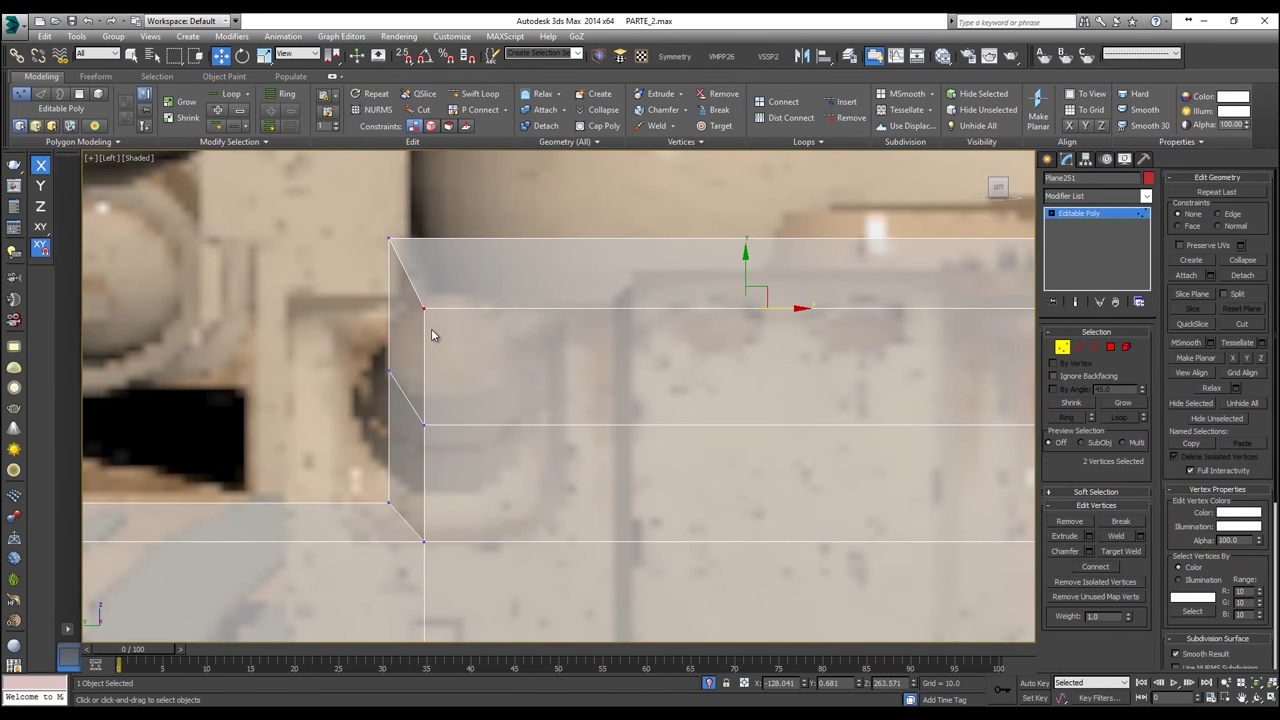
{"action": "scroll", "coordinate": [466, 299], "scroll_direction": "up", "scroll_amount": 2}
{"action": "scroll", "coordinate": [492, 241], "scroll_direction": "down", "scroll_amount": 2}
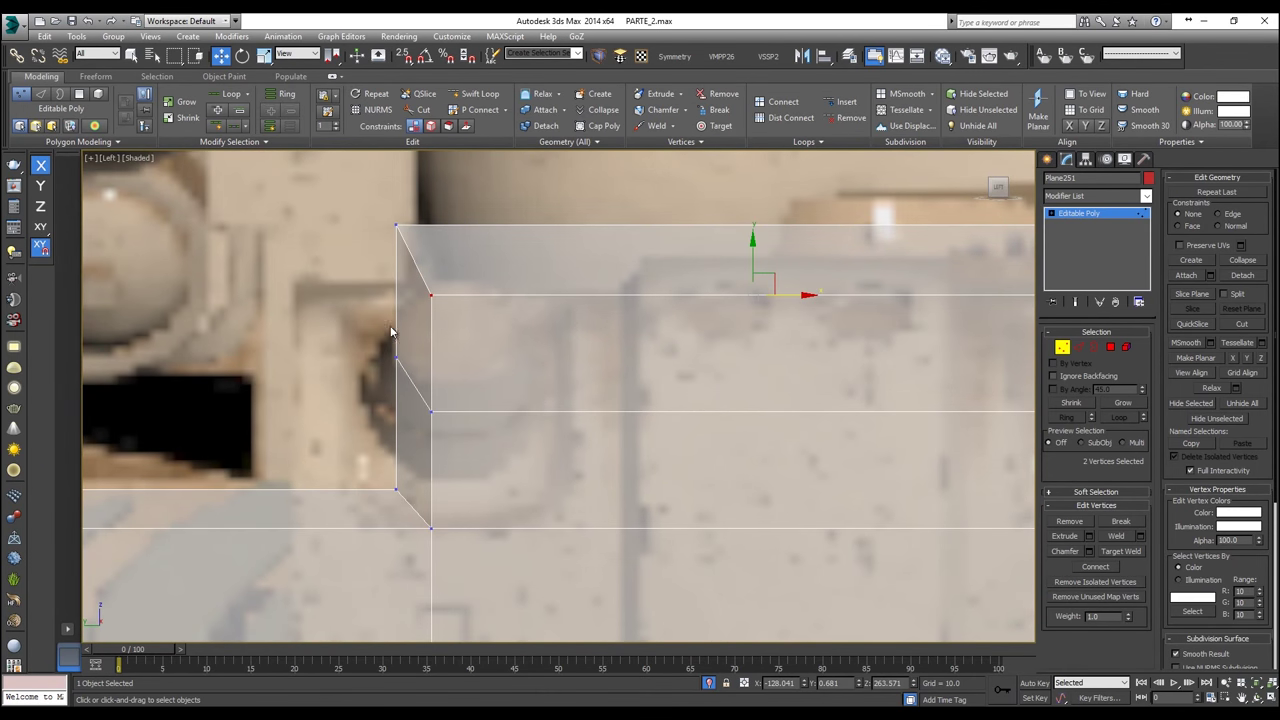
{"action": "scroll", "coordinate": [435, 328], "scroll_direction": "down", "scroll_amount": 2}
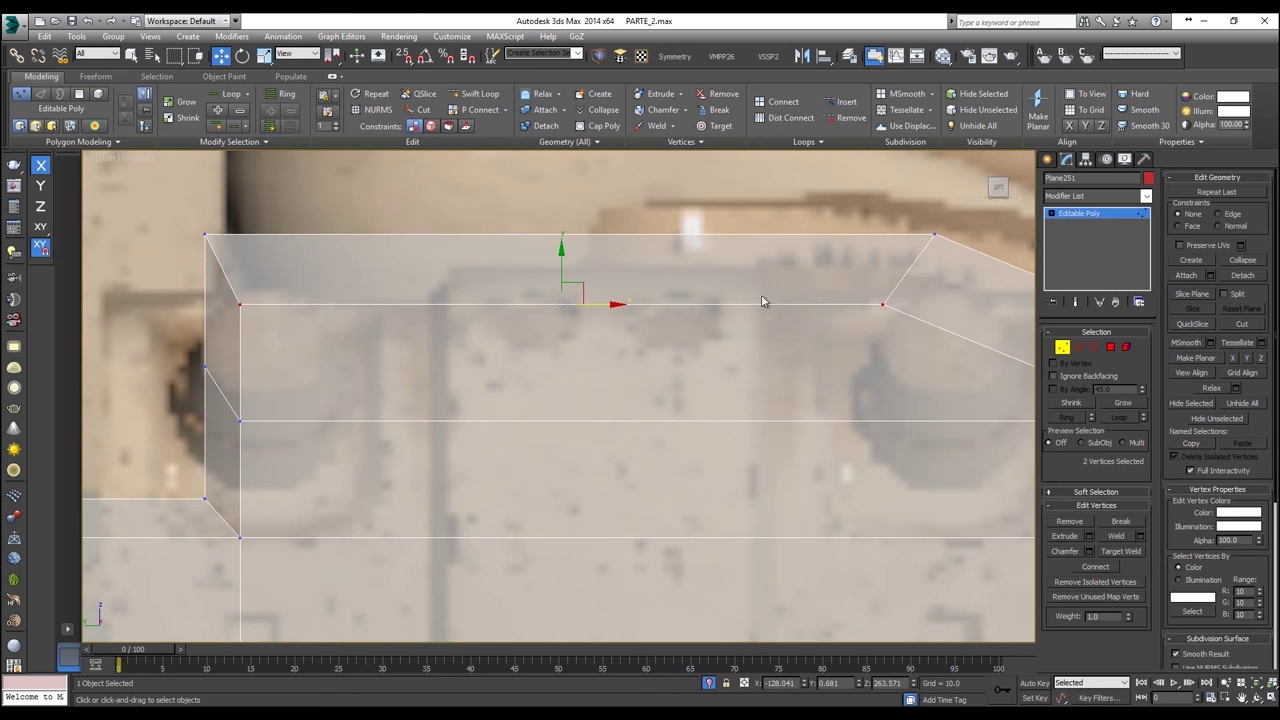
{"action": "scroll", "coordinate": [757, 300], "scroll_direction": "up", "scroll_amount": 1}
{"action": "middle_click_drag", "start_coordinate": [773, 307], "coordinate": [731, 325]}
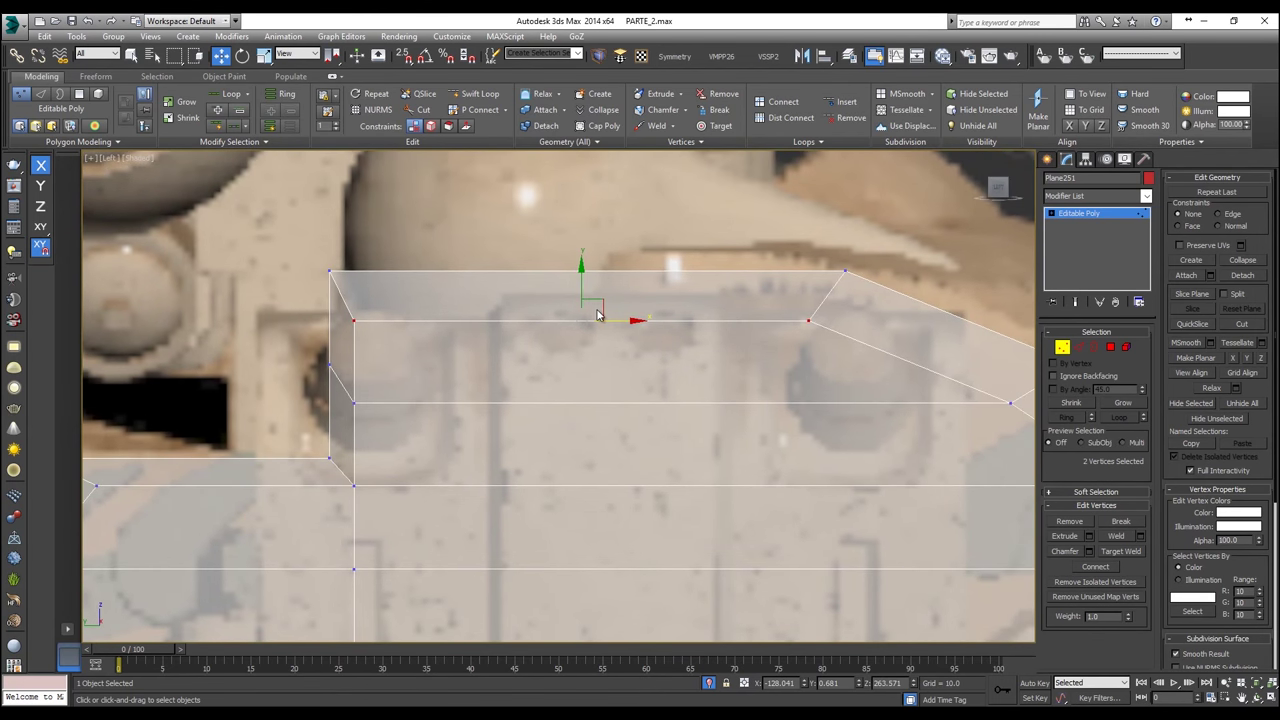
{"action": "left_click_drag", "start_coordinate": [576, 284], "coordinate": [578, 258]}
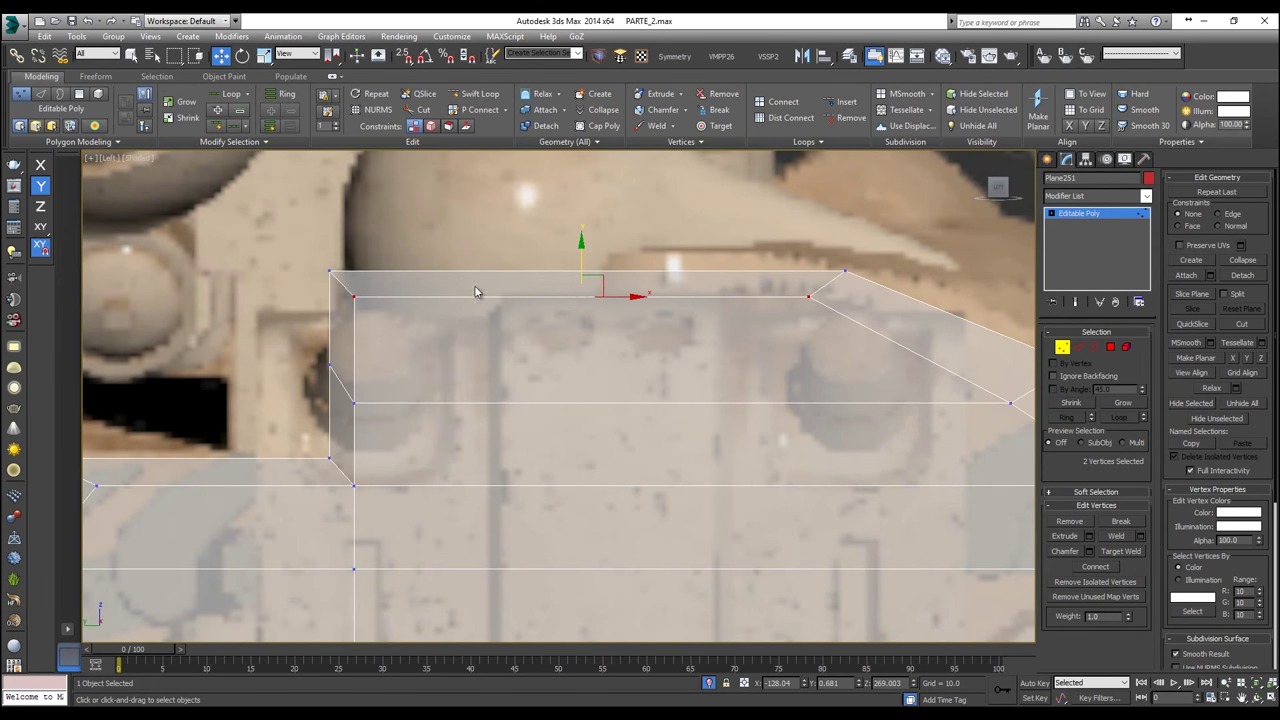
{"action": "scroll", "coordinate": [358, 332], "scroll_direction": "up", "scroll_amount": 2}
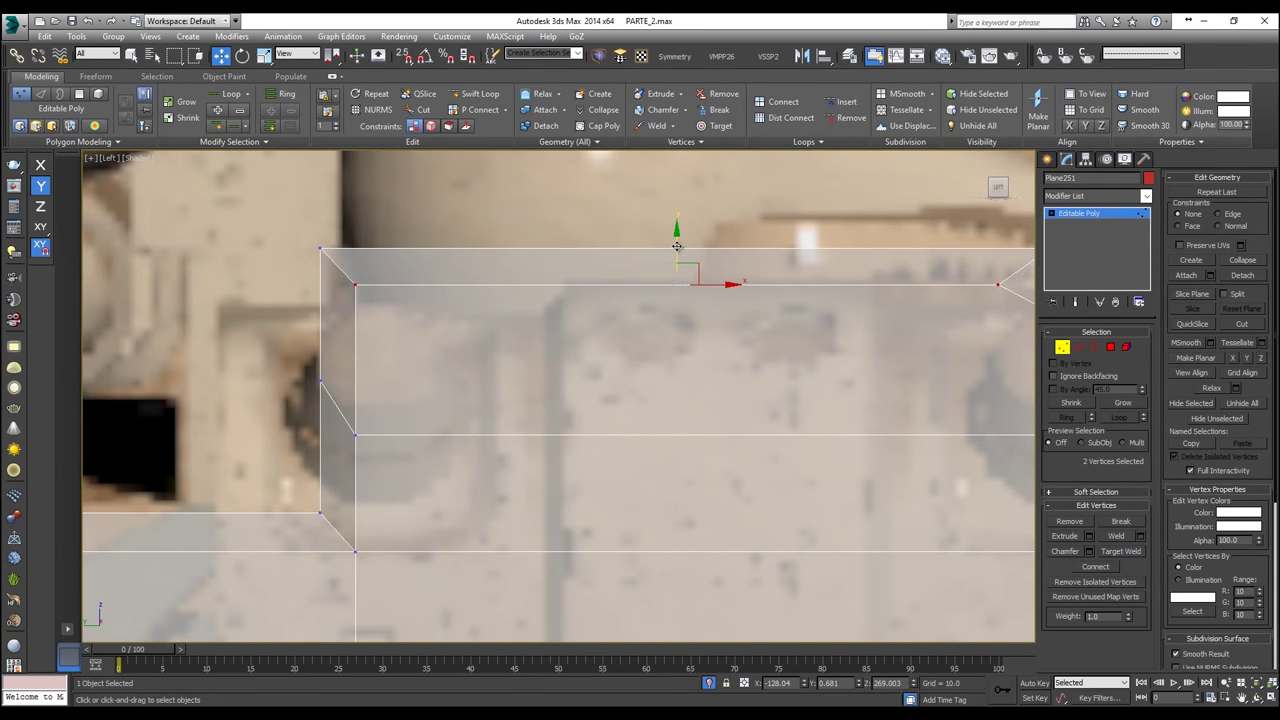
Step: Finish raising the border's two top vertices, and shift the inner vertices along the front upper slope forward, narrowing the border
{"action": "left_click_drag", "start_coordinate": [677, 246], "coordinate": [677, 249]}
{"action": "middle_click_drag", "start_coordinate": [664, 264], "coordinate": [258, 221]}
{"action": "middle_click_drag", "start_coordinate": [740, 329], "coordinate": [520, 277]}
{"action": "mouse_move", "coordinate": [690, 318]}
{"action": "left_mouse_down"}
{"action": "mouse_move", "coordinate": [622, 357]}
{"action": "mouse_move", "coordinate": [758, 346]}
{"action": "left_mouse_up"}
{"action": "middle_click_drag", "start_coordinate": [726, 343], "coordinate": [516, 236]}
{"action": "left_click_drag", "start_coordinate": [563, 307], "coordinate": [672, 424]}
{"action": "left_click_drag", "start_coordinate": [659, 358], "coordinate": [737, 349]}
{"action": "middle_click_drag", "start_coordinate": [752, 421], "coordinate": [588, 304]}
{"action": "left_click", "coordinate": [573, 352]}
{"action": "left_click_drag", "start_coordinate": [615, 350], "coordinate": [684, 346]}
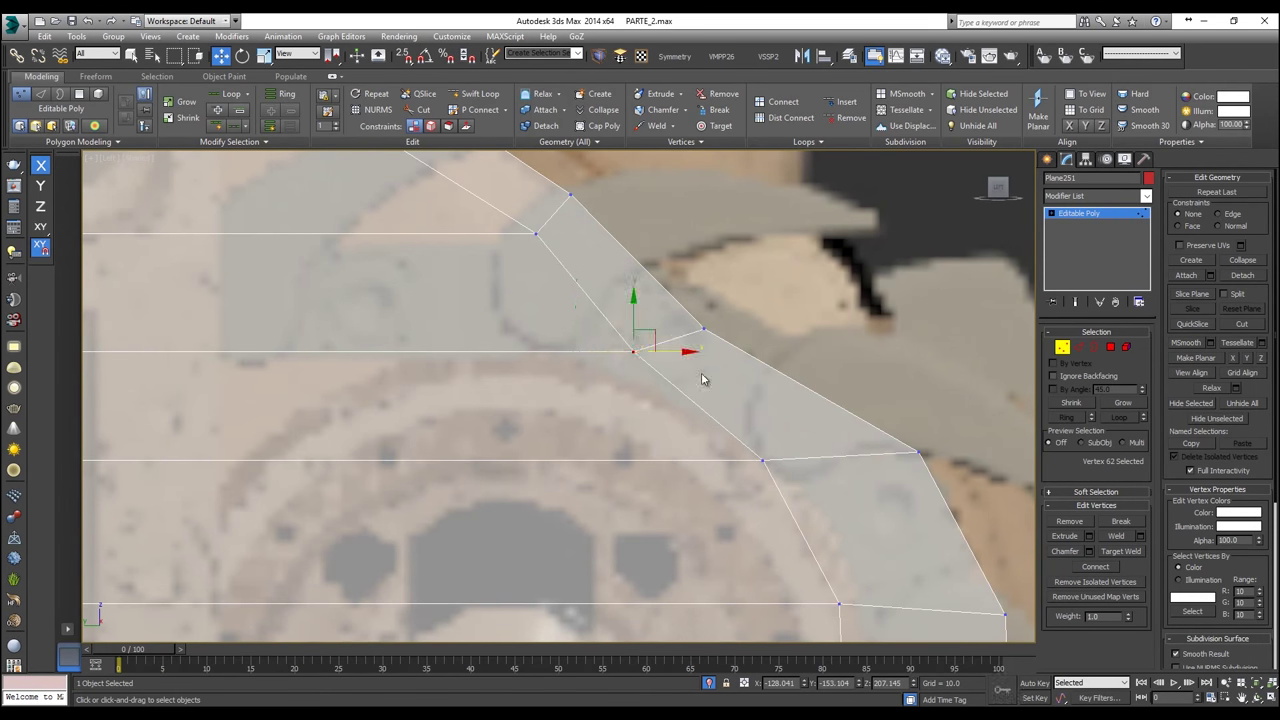
Step: Shift the inner border vertices around the hull's rounded front end and lower front corner forward, closer to the outer contour
{"action": "middle_click_drag", "start_coordinate": [704, 416], "coordinate": [537, 252]}
{"action": "left_click_drag", "start_coordinate": [722, 496], "coordinate": [720, 490]}
{"action": "left_click_drag", "start_coordinate": [680, 370], "coordinate": [761, 370]}
{"action": "middle_click_drag", "start_coordinate": [592, 528], "coordinate": [574, 335]}
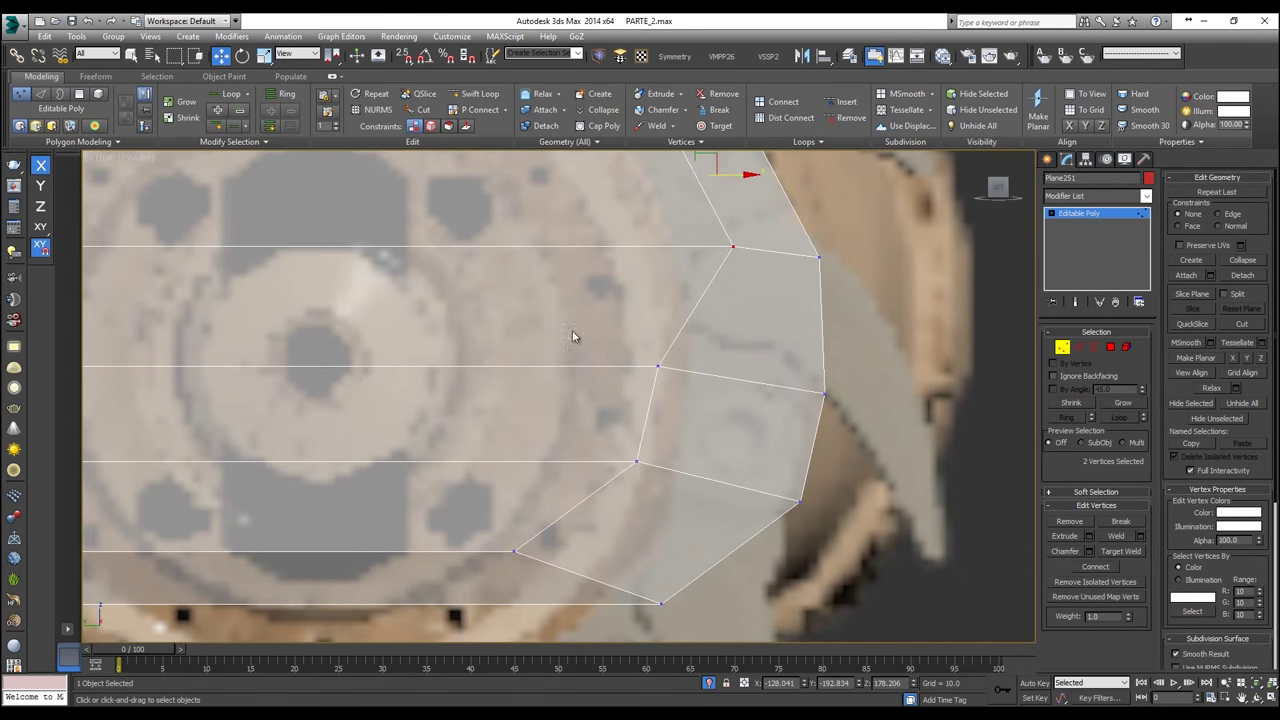
{"action": "left_click_drag", "start_coordinate": [715, 486], "coordinate": [713, 482]}
{"action": "left_click_drag", "start_coordinate": [683, 416], "coordinate": [773, 418]}
{"action": "middle_click_drag", "start_coordinate": [554, 549], "coordinate": [736, 428]}
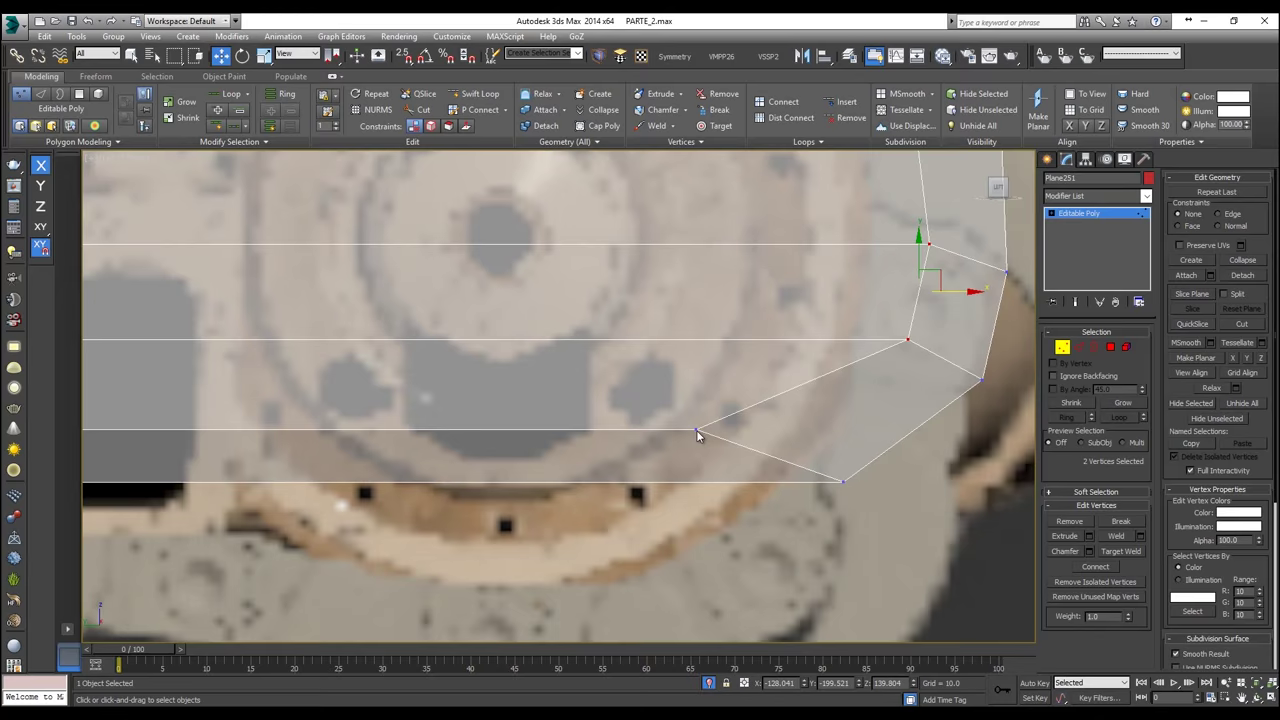
{"action": "left_click_drag", "start_coordinate": [725, 444], "coordinate": [678, 416]}
Step: Move the three inner vertices around the hull's lower rear curve outward to about Y 133.2, thinning the border there
{"action": "scroll", "coordinate": [650, 408], "scroll_direction": "down", "scroll_amount": 3}
{"action": "middle_click_drag", "start_coordinate": [603, 397], "coordinate": [934, 385]}
{"action": "middle_click_drag", "start_coordinate": [552, 400], "coordinate": [897, 404]}
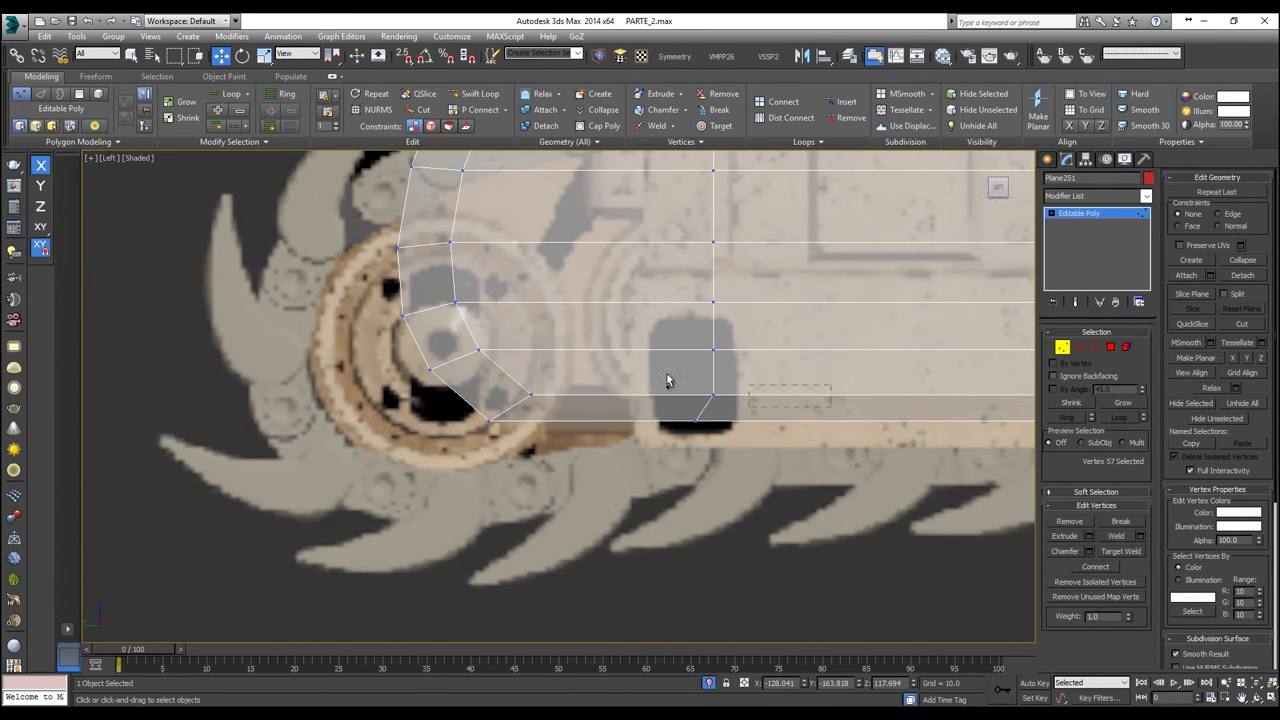
{"action": "left_click_drag", "start_coordinate": [509, 366], "coordinate": [734, 405], "text": "ctrl"}
{"action": "middle_click_drag", "start_coordinate": [734, 405], "coordinate": [486, 352]}
{"action": "scroll", "coordinate": [619, 327], "scroll_direction": "up", "scroll_amount": 2}
{"action": "key", "text": "F6"}
{"action": "left_click_drag", "start_coordinate": [632, 318], "coordinate": [630, 327]}
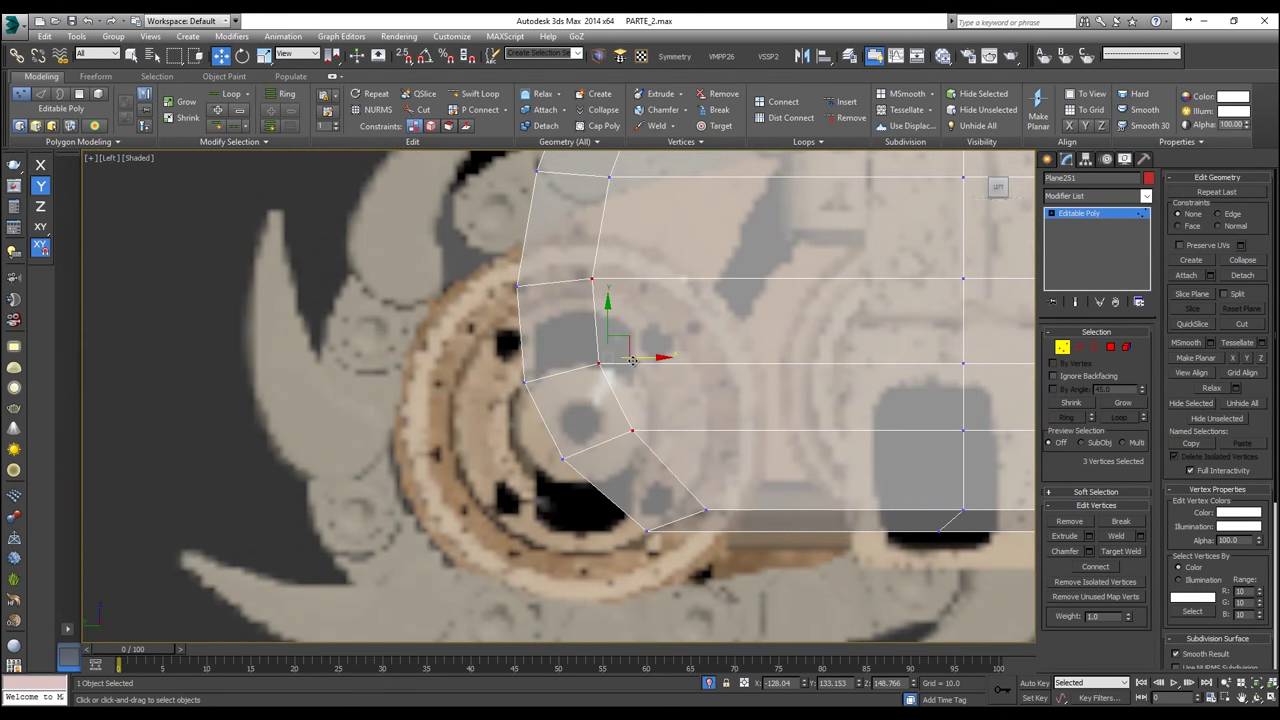
{"action": "left_click_drag", "start_coordinate": [633, 362], "coordinate": [606, 360]}
Step: Move the inner vertices of the hull's upper rear curve outward, up to the corner vertex at about Y 115.4
{"action": "middle_click_drag", "start_coordinate": [711, 202], "coordinate": [712, 452]}
{"action": "left_click_drag", "start_coordinate": [588, 381], "coordinate": [588, 381]}
{"action": "left_click_drag", "start_coordinate": [649, 426], "coordinate": [626, 424]}
{"action": "left_click_drag", "start_coordinate": [691, 371], "coordinate": [649, 347]}
{"action": "left_click_drag", "start_coordinate": [730, 290], "coordinate": [706, 267]}
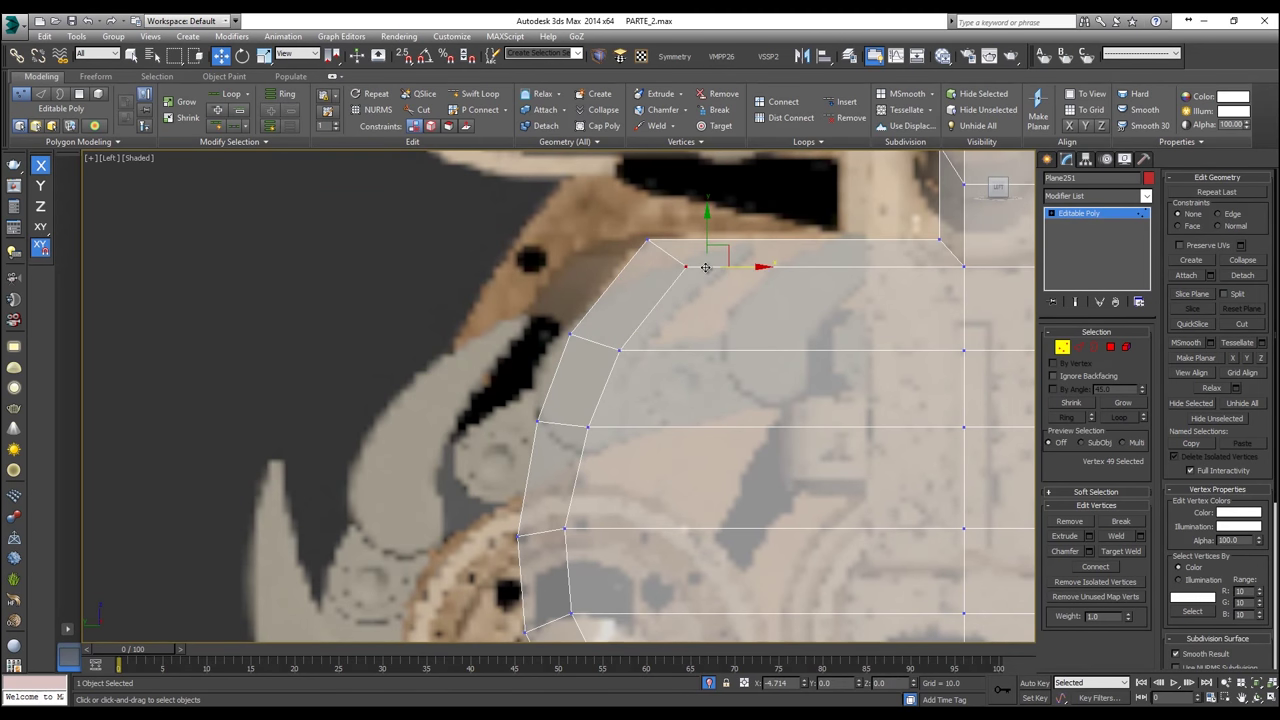
Step: Fine-tune two inner vertices of the upper rear curve and set the upper corner vertex to about Y 117.3
{"action": "middle_click_drag", "start_coordinate": [729, 303], "coordinate": [509, 289]}
{"action": "scroll", "coordinate": [509, 289], "scroll_direction": "down", "scroll_amount": 4}
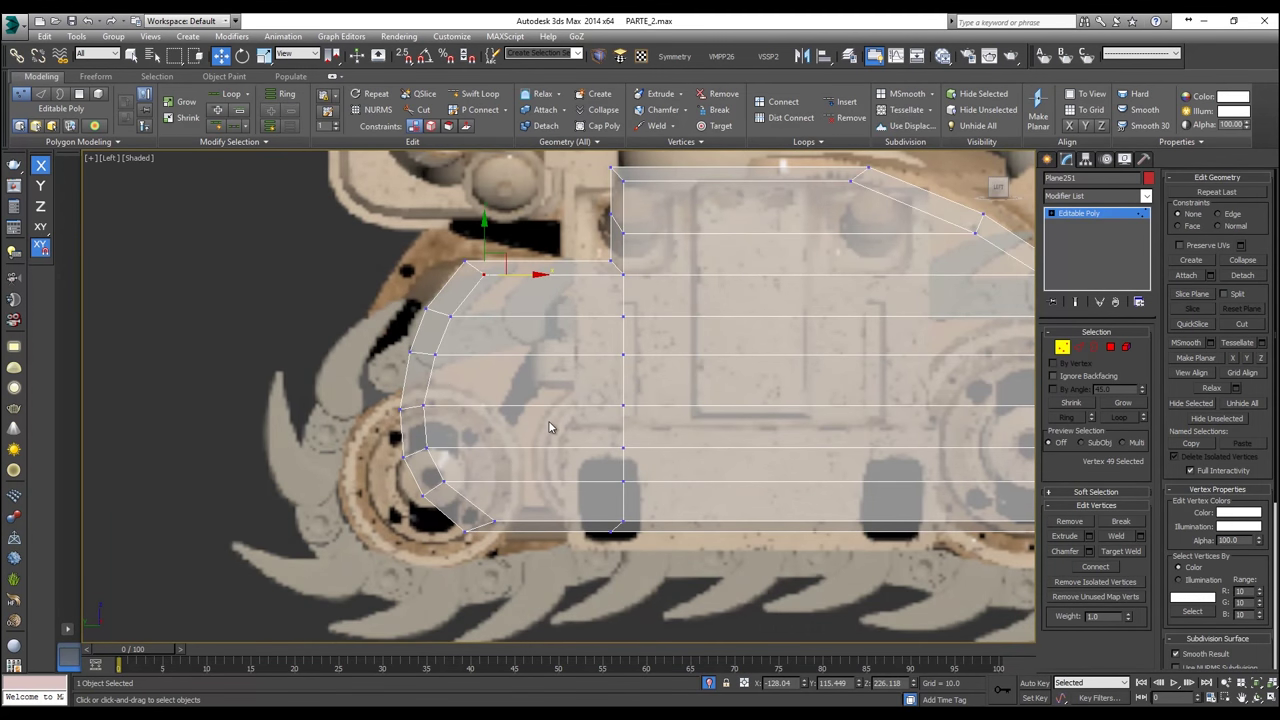
{"action": "scroll", "coordinate": [500, 390], "scroll_direction": "up", "scroll_amount": 3}
{"action": "left_click_drag", "start_coordinate": [411, 300], "coordinate": [411, 299]}
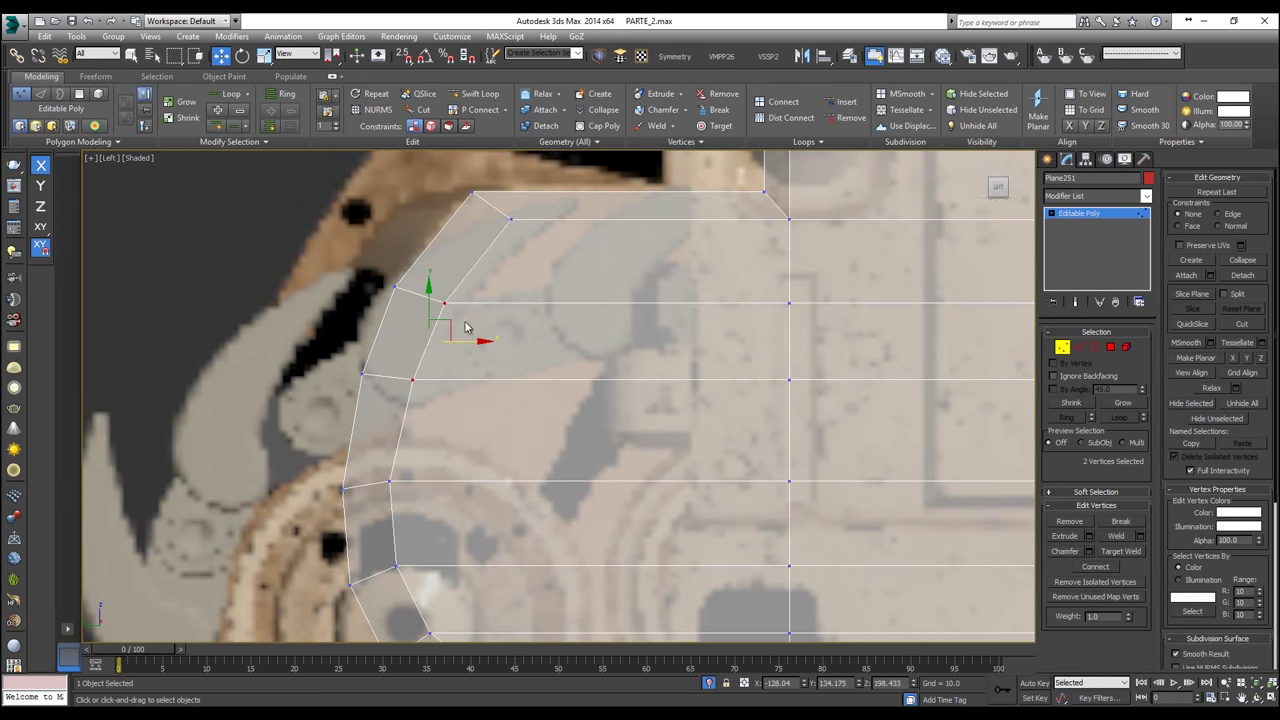
{"action": "left_click_drag", "start_coordinate": [465, 343], "coordinate": [455, 342]}
{"action": "left_click_drag", "start_coordinate": [492, 204], "coordinate": [537, 224]}
Step: Shift the inner vertices of the lower rear curve outward, with the bottom rear corner vertex at about Y 115.1
{"action": "middle_click_drag", "start_coordinate": [424, 510], "coordinate": [484, 359]}
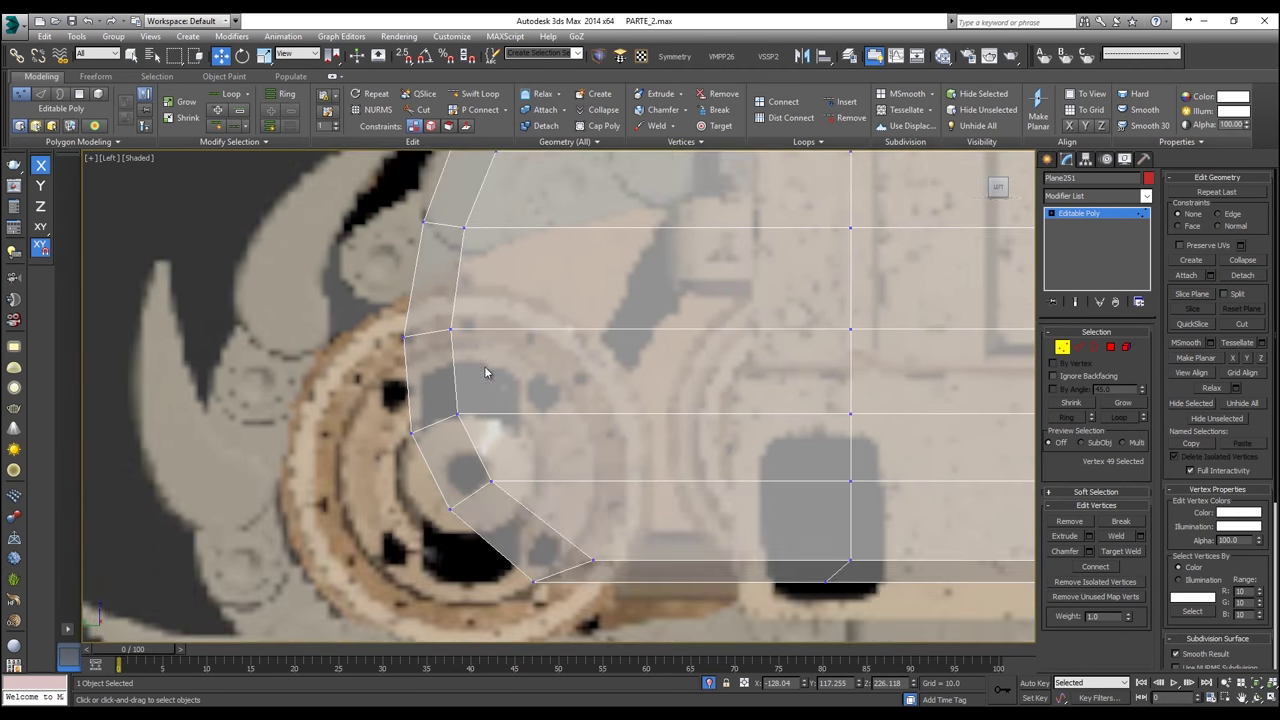
{"action": "mouse_move", "coordinate": [451, 312]}
{"action": "left_mouse_down"}
{"action": "mouse_move", "coordinate": [435, 305]}
{"action": "mouse_move", "coordinate": [465, 326]}
{"action": "left_mouse_up"}
{"action": "left_click_drag", "start_coordinate": [486, 437], "coordinate": [475, 412]}
{"action": "left_click", "coordinate": [491, 481]}
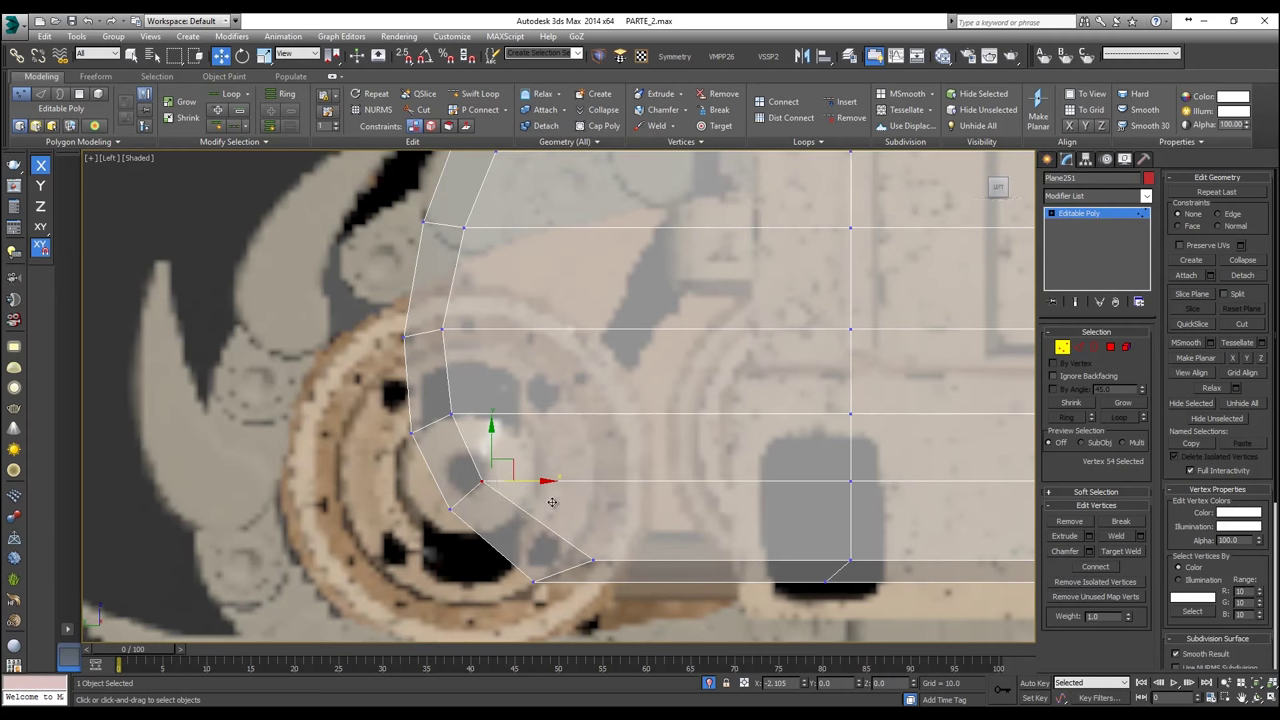
{"action": "left_click", "coordinate": [593, 560]}
{"action": "left_click_drag", "start_coordinate": [617, 561], "coordinate": [601, 561]}
{"action": "scroll", "coordinate": [642, 543], "scroll_direction": "down", "scroll_amount": 4}
{"action": "middle_click_drag", "start_coordinate": [772, 548], "coordinate": [546, 446]}
{"action": "middle_click_drag", "start_coordinate": [668, 432], "coordinate": [440, 420]}
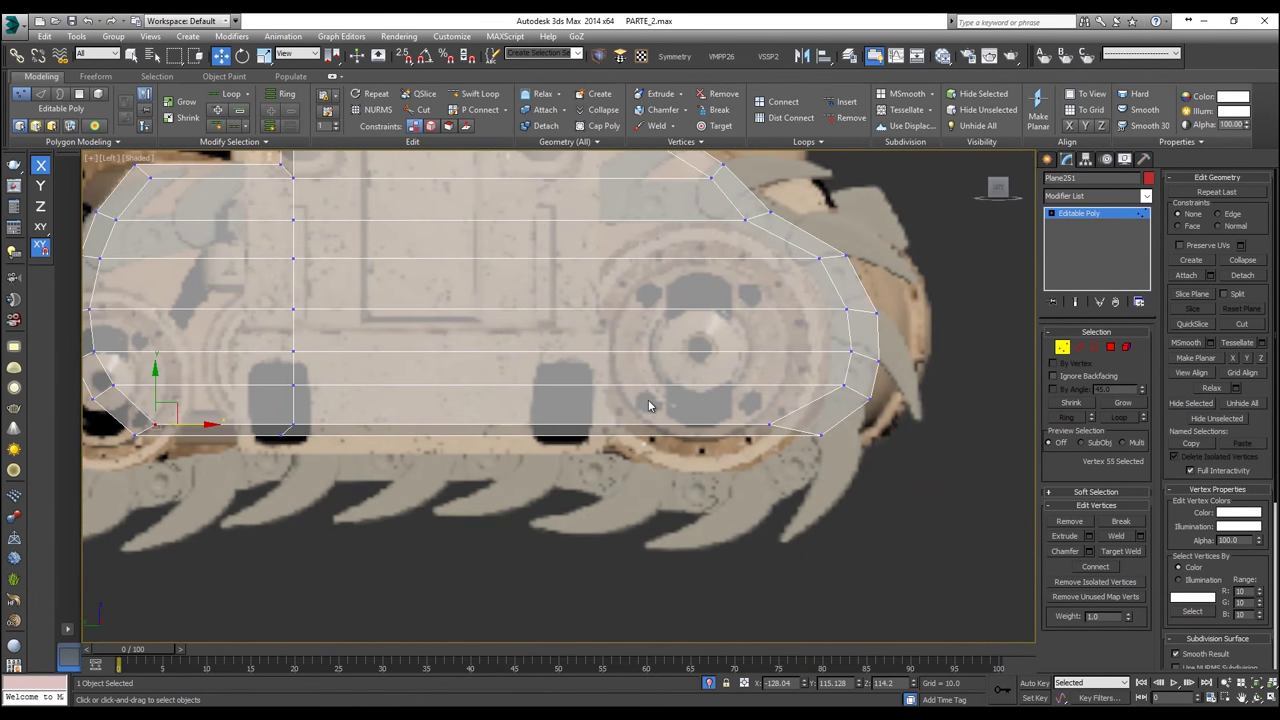
Step: Move the bottom front corner vertex and the inner vertices of the rounded front end forward to narrow the border
{"action": "scroll", "coordinate": [722, 424], "scroll_direction": "up", "scroll_amount": 2}
{"action": "left_click", "coordinate": [779, 428]}
{"action": "left_click_drag", "start_coordinate": [808, 433], "coordinate": [775, 336]}
{"action": "scroll", "coordinate": [893, 374], "scroll_direction": "up", "scroll_amount": 2}
{"action": "left_click_drag", "start_coordinate": [755, 225], "coordinate": [756, 227]}
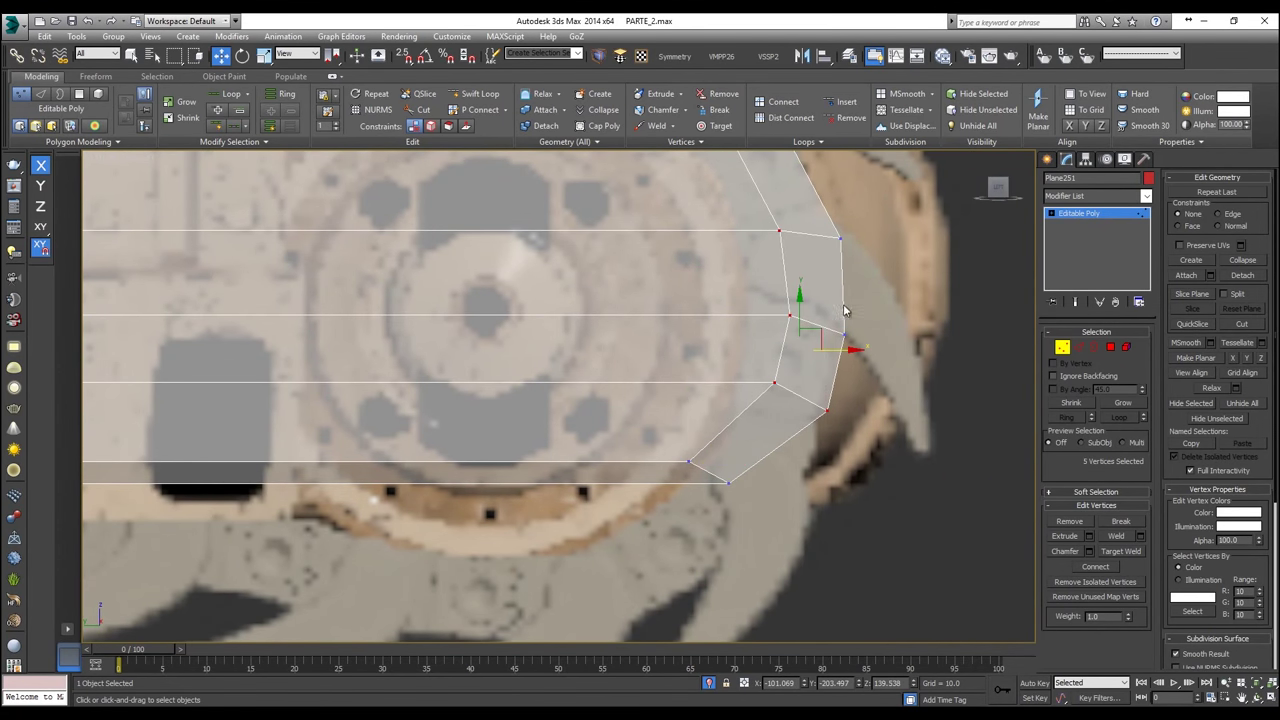
{"action": "left_click_drag", "start_coordinate": [812, 404], "coordinate": [770, 230]}
{"action": "left_click_drag", "start_coordinate": [816, 309], "coordinate": [832, 310]}
Step: Shift the inner vertices at the bend of the front slope forward, with the bend vertex at about Y -155.5
{"action": "middle_click_drag", "start_coordinate": [811, 254], "coordinate": [794, 464]}
{"action": "left_click_drag", "start_coordinate": [660, 321], "coordinate": [737, 341]}
{"action": "left_click_drag", "start_coordinate": [522, 250], "coordinate": [520, 247]}
{"action": "left_click_drag", "start_coordinate": [601, 264], "coordinate": [612, 264]}
Step: Examine the sloped border's evenness around the hull's outer side in the side view and in solid perspective display
{"action": "middle_click_drag", "start_coordinate": [738, 512], "coordinate": [752, 315]}
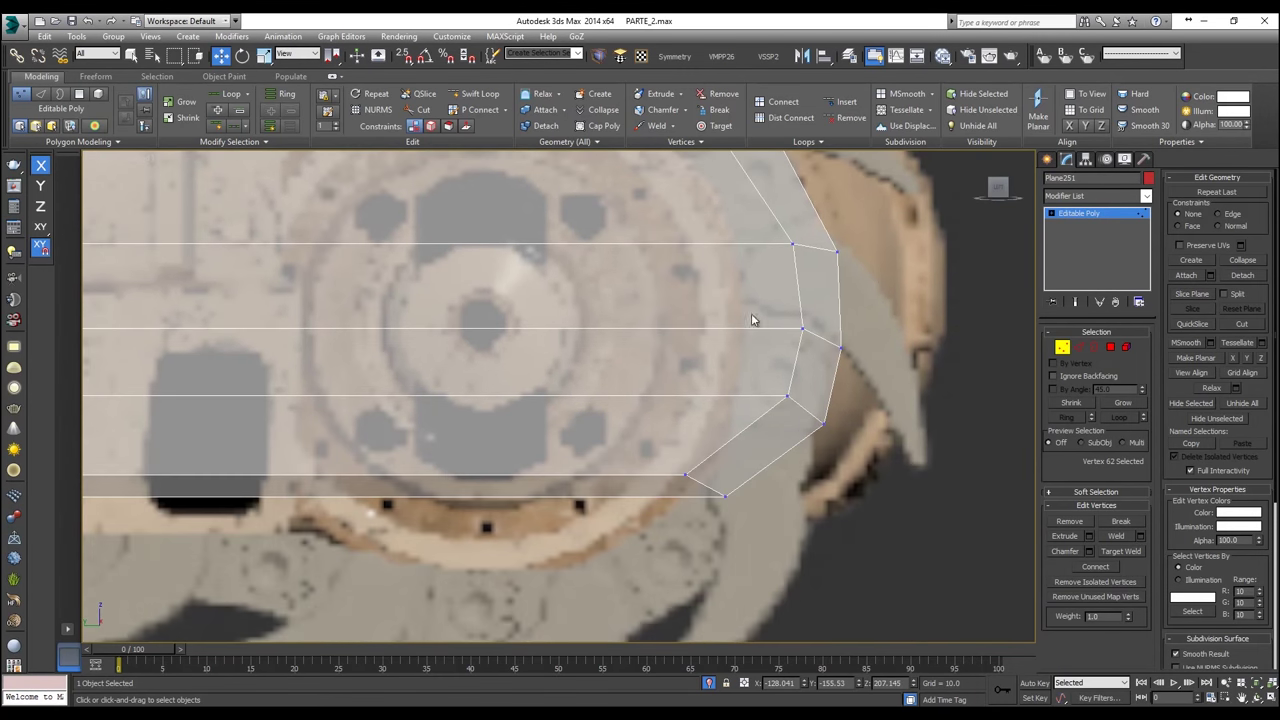
{"action": "scroll", "coordinate": [726, 479], "scroll_direction": "down", "scroll_amount": 5}
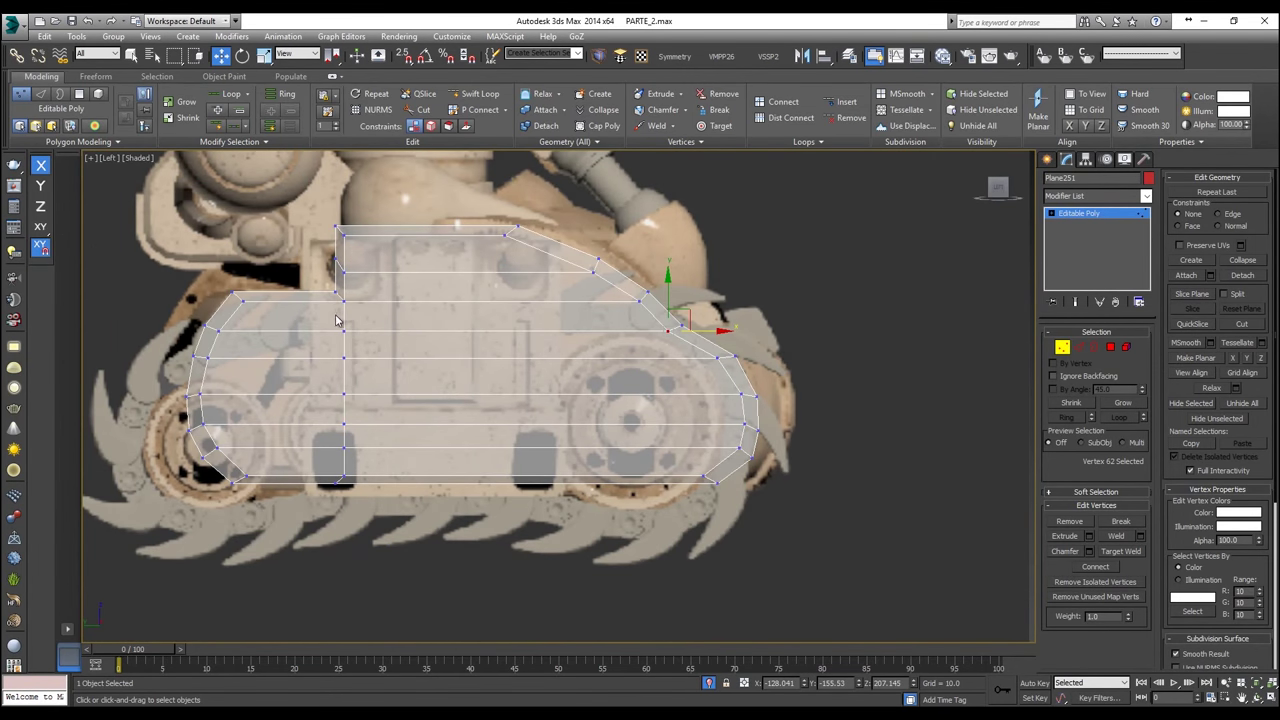
{"action": "scroll", "coordinate": [626, 283], "scroll_direction": "up", "scroll_amount": 5}
{"action": "scroll", "coordinate": [603, 276], "scroll_direction": "down", "scroll_amount": 3}
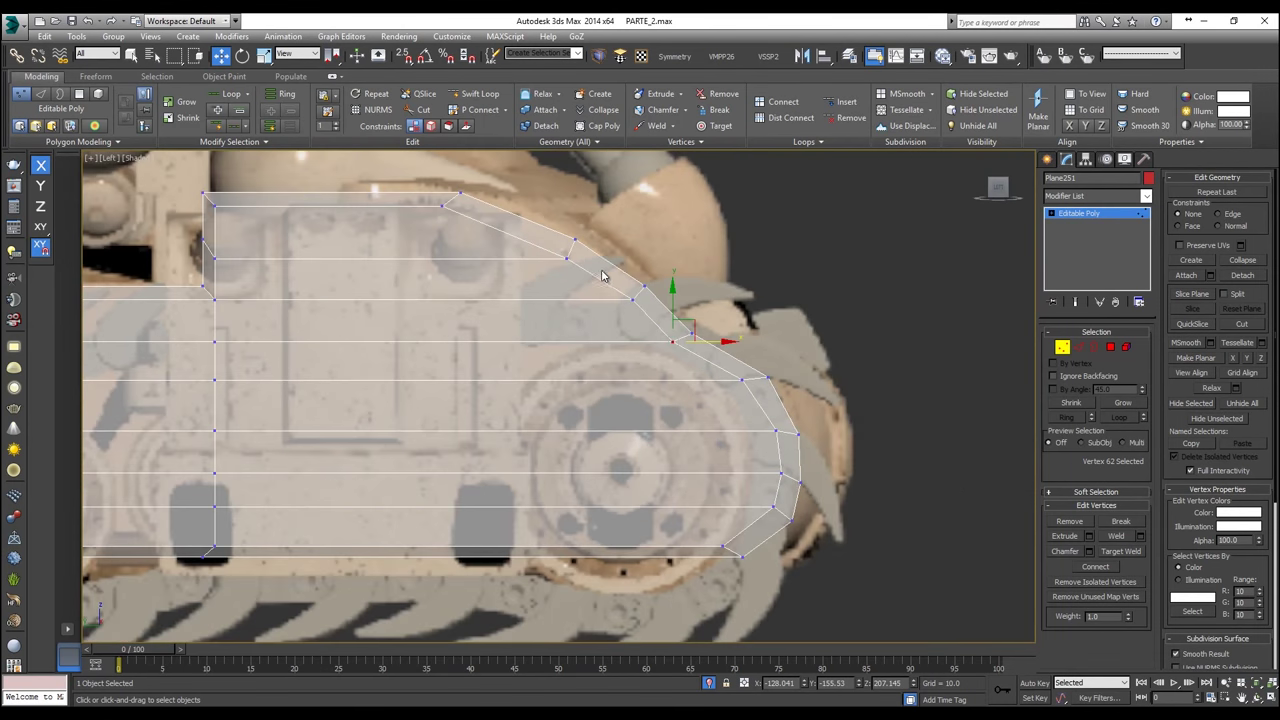
{"action": "key", "text": "p"}
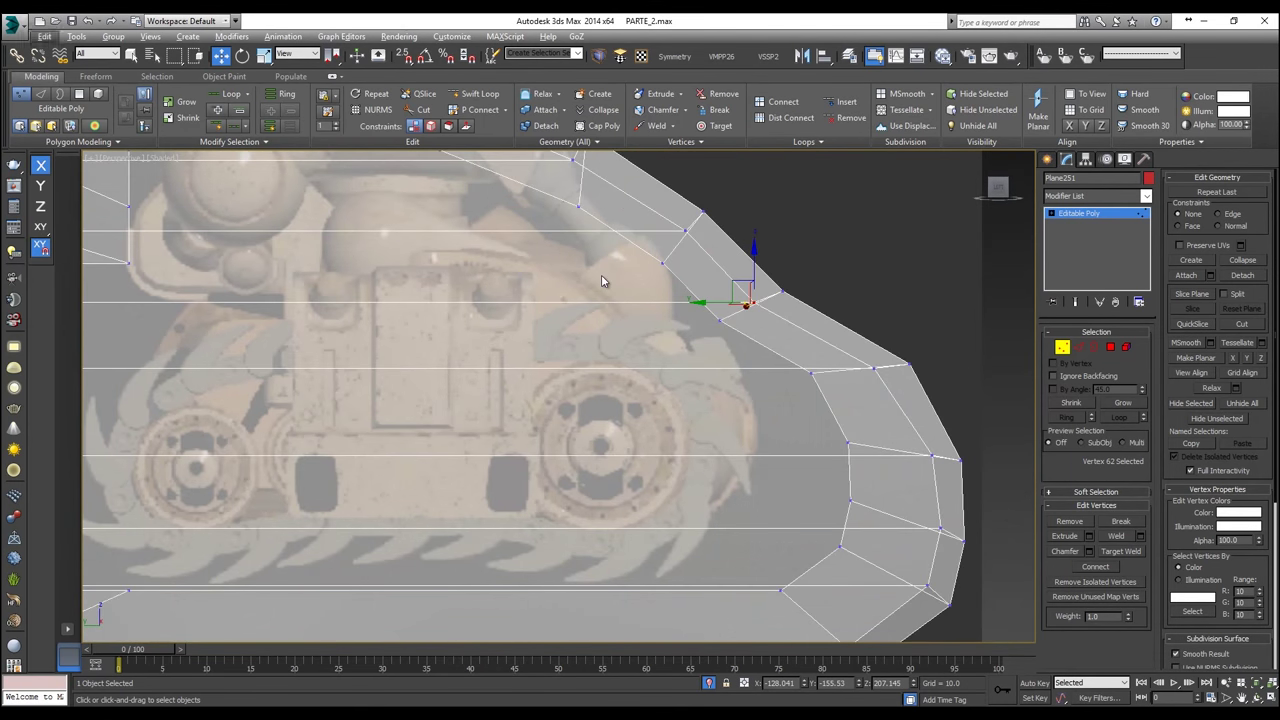
{"action": "key", "text": "alt+x"}
{"action": "scroll", "coordinate": [604, 285], "scroll_direction": "down", "scroll_amount": 4}
{"action": "middle_click_drag", "start_coordinate": [600, 309], "coordinate": [551, 338], "text": "alt"}
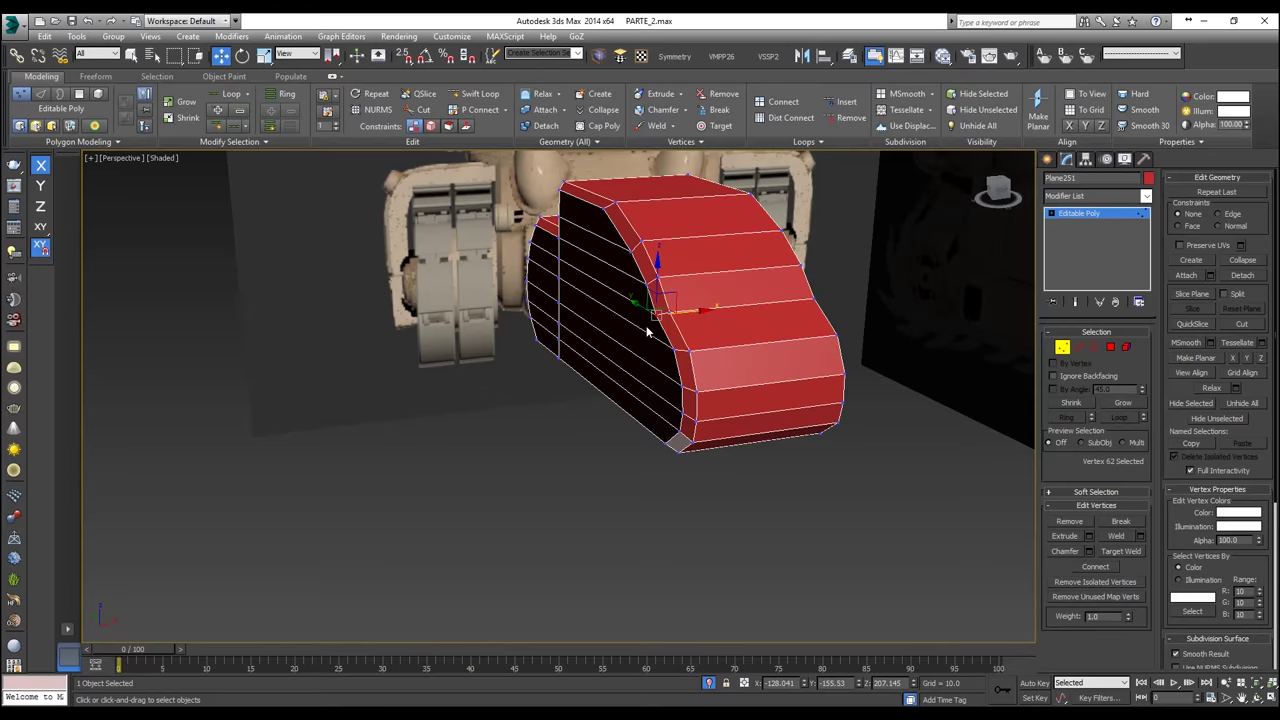
{"action": "middle_click_drag", "start_coordinate": [648, 336], "coordinate": [633, 421]}
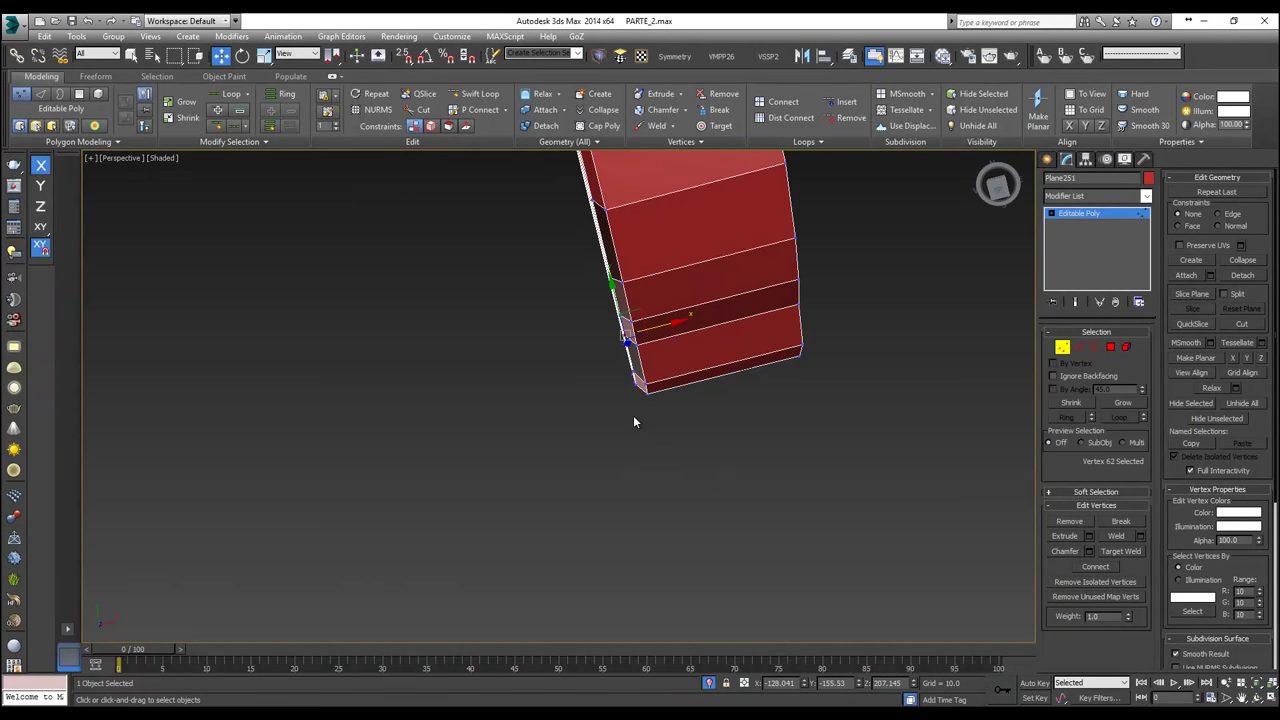
Step: Connect the hull's crosswise edges with two spread-apart segments, using see-through display in the front view
{"action": "key", "text": "t"}
{"action": "key", "text": "f"}
{"action": "key", "text": "alt+x"}
{"action": "middle_click_drag", "start_coordinate": [643, 429], "coordinate": [531, 374]}
{"action": "scroll", "coordinate": [558, 393], "scroll_direction": "down", "scroll_amount": 2}
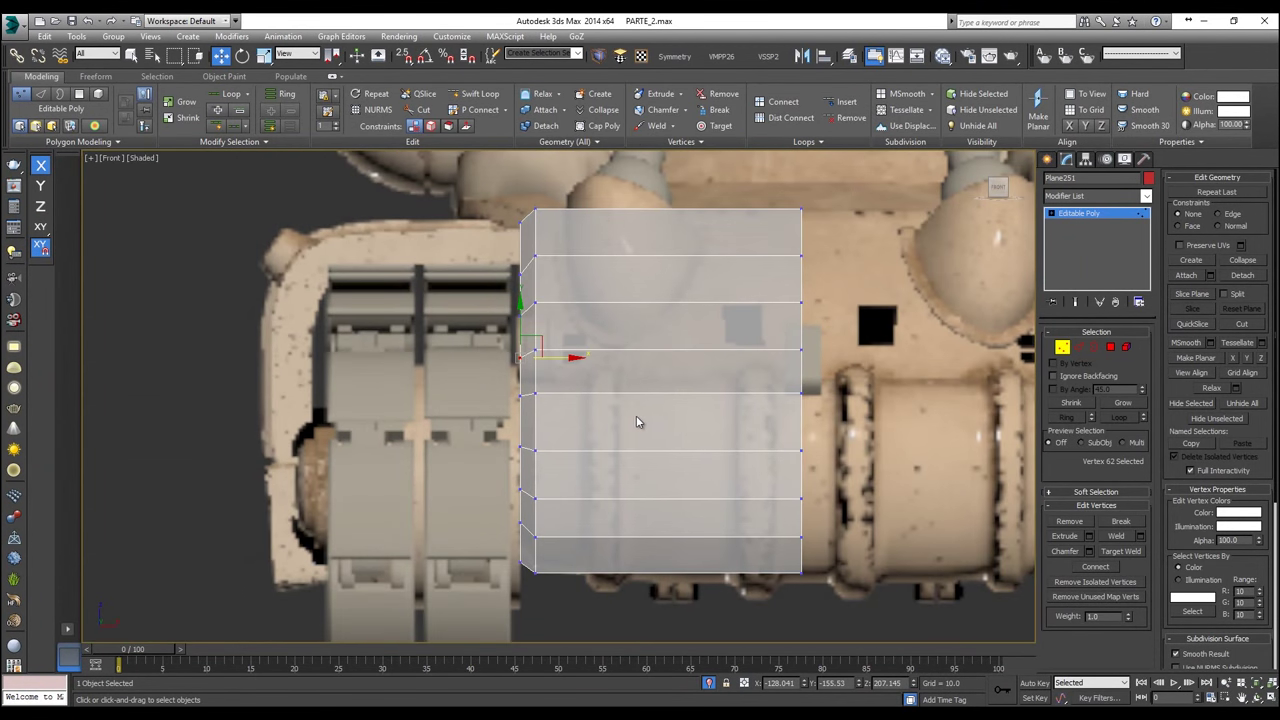
{"action": "left_click", "coordinate": [1078, 347]}
{"action": "left_click_drag", "start_coordinate": [681, 187], "coordinate": [681, 186]}
{"action": "left_click", "coordinate": [855, 94]}
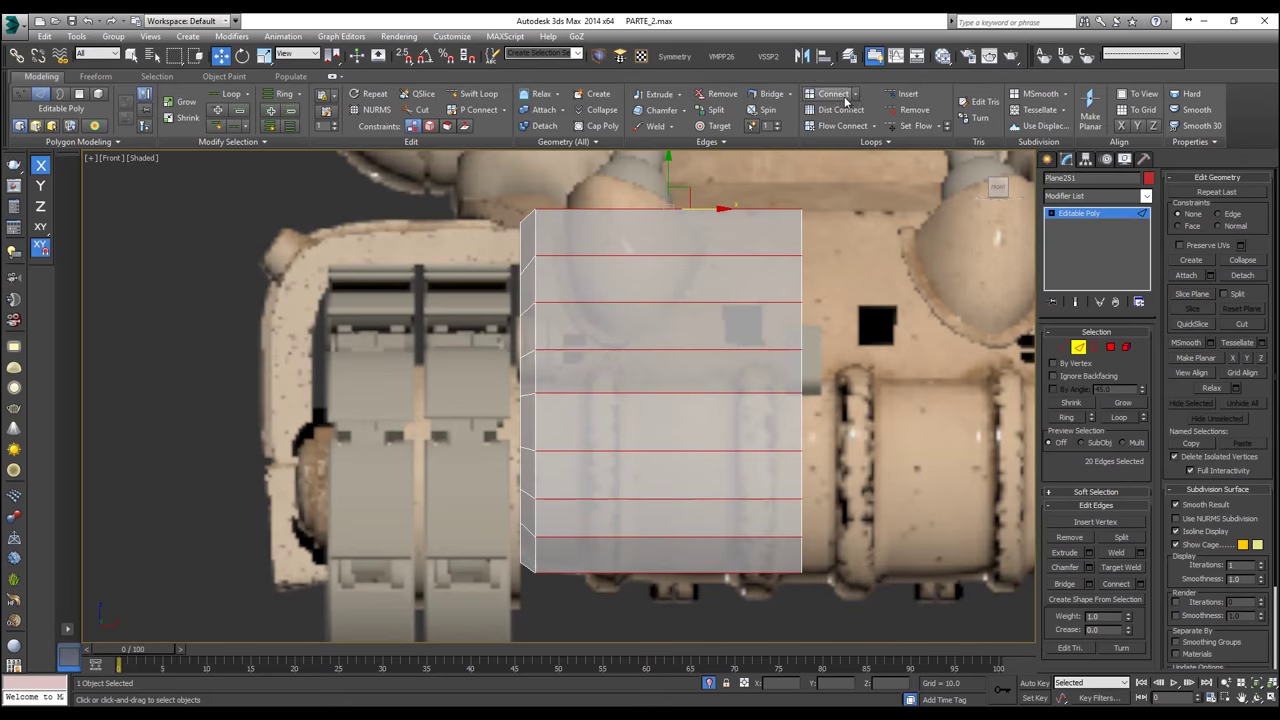
{"action": "left_click", "coordinate": [847, 110]}
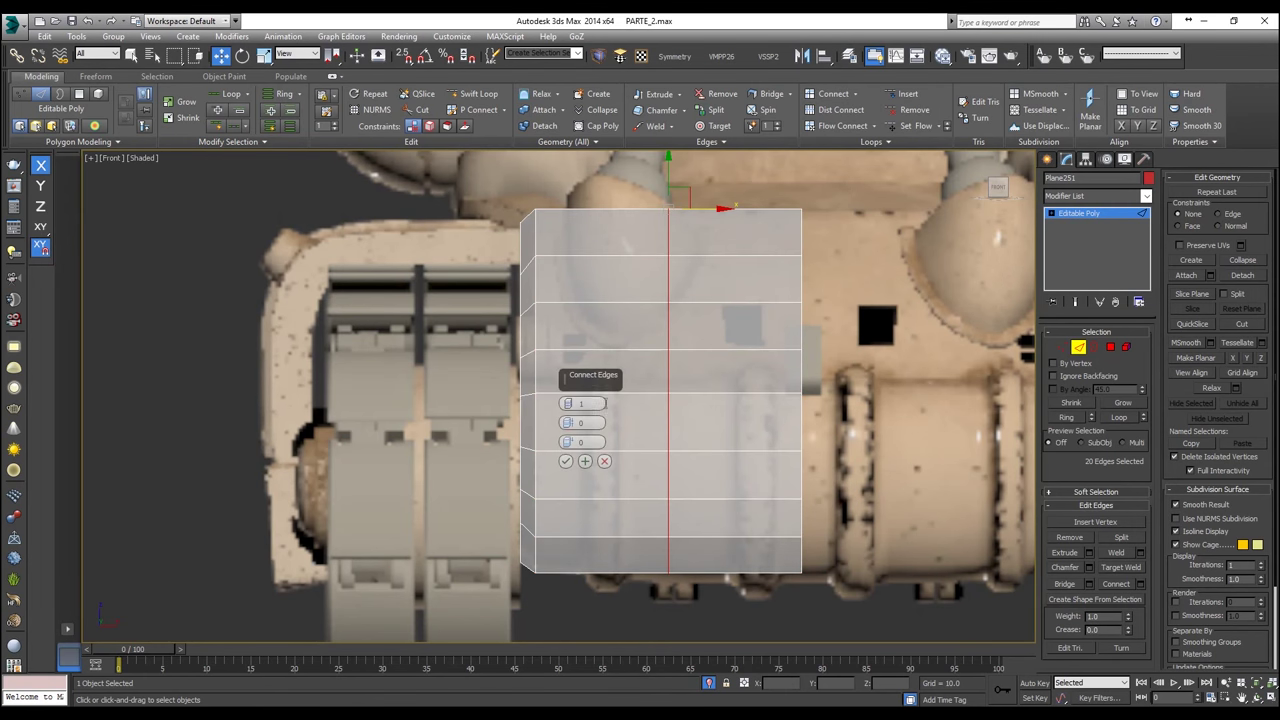
{"action": "left_click", "coordinate": [569, 401]}
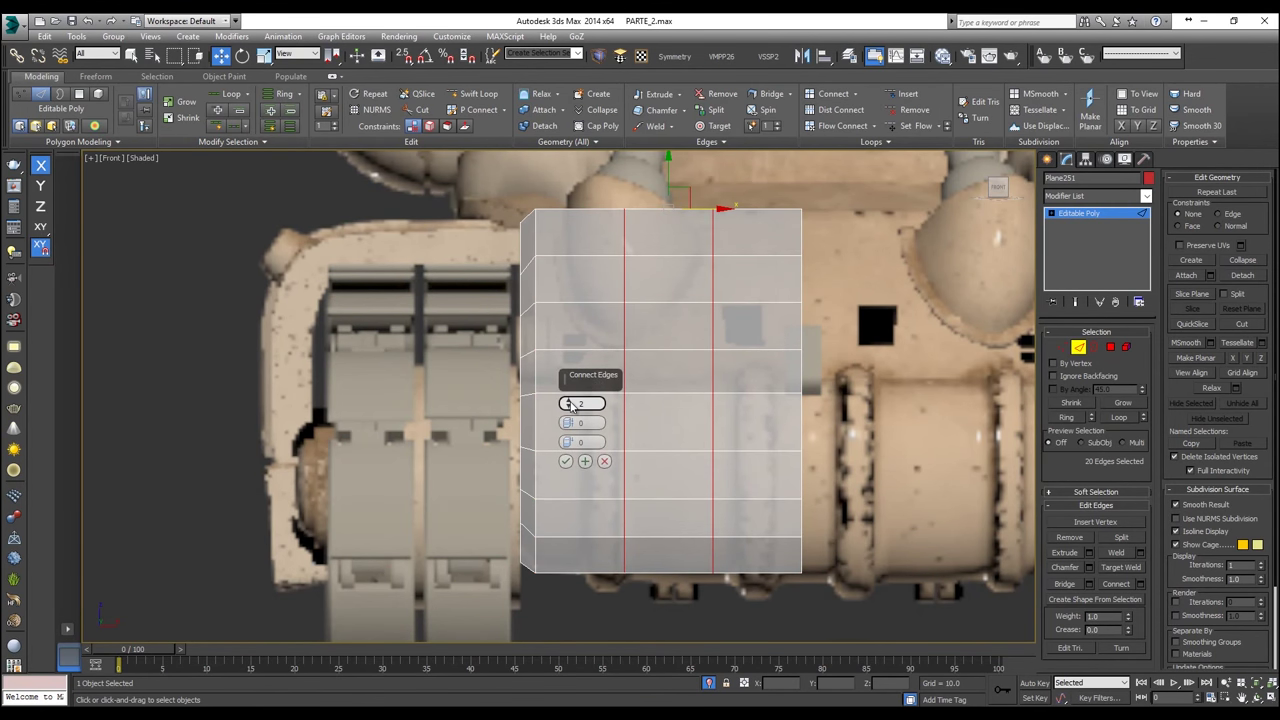
{"action": "left_click", "coordinate": [573, 413]}
{"action": "left_click_drag", "start_coordinate": [570, 419], "coordinate": [569, 421]}
{"action": "left_click_drag", "start_coordinate": [569, 410], "coordinate": [569, 398]}
{"action": "left_click", "coordinate": [565, 462]}
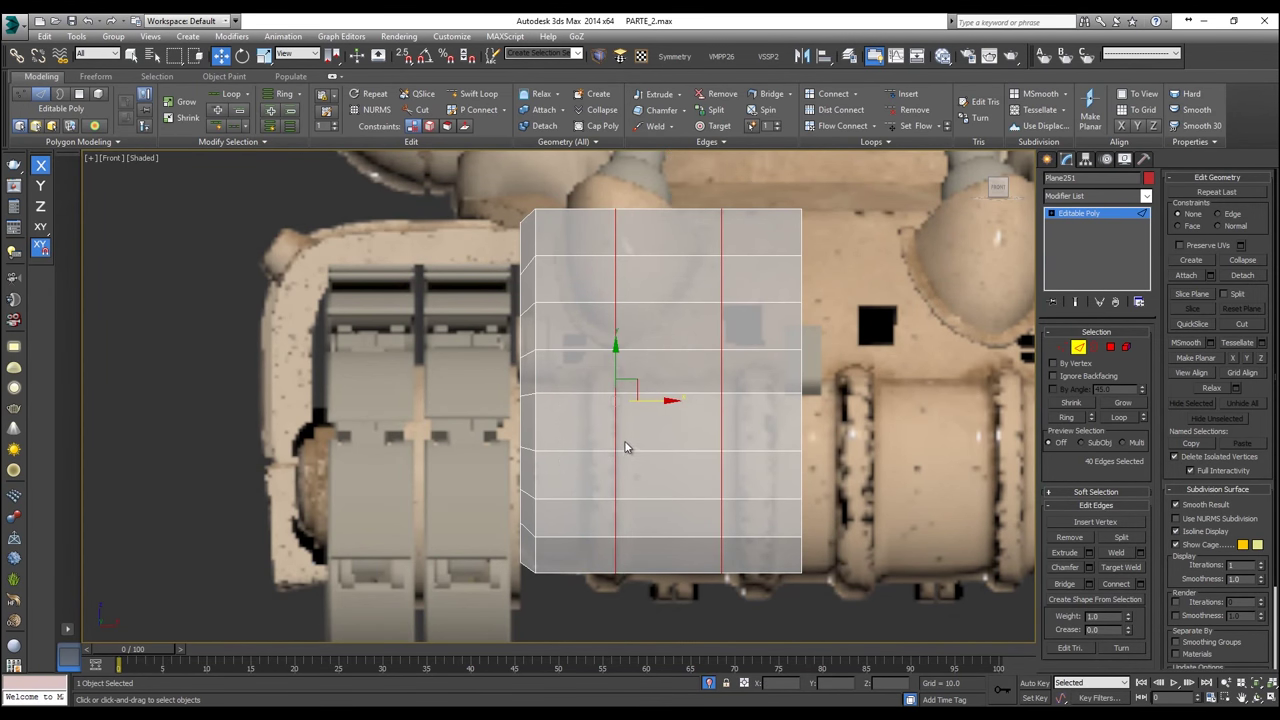
Step: Move the vertices of the outer of the two edge loops slightly inward to about X -83.3
{"action": "scroll", "coordinate": [615, 370], "scroll_direction": "up", "scroll_amount": 5}
{"action": "scroll", "coordinate": [615, 370], "scroll_direction": "down", "scroll_amount": 5}
{"action": "scroll", "coordinate": [650, 470], "scroll_direction": "up", "scroll_amount": 3}
{"action": "left_click", "coordinate": [1077, 347]}
{"action": "scroll", "coordinate": [603, 360], "scroll_direction": "down", "scroll_amount": 3}
{"action": "scroll", "coordinate": [586, 461], "scroll_direction": "down", "scroll_amount": 2}
{"action": "left_click_drag", "start_coordinate": [600, 520], "coordinate": [543, 200]}
{"action": "scroll", "coordinate": [588, 360], "scroll_direction": "up", "scroll_amount": 3}
{"action": "left_click_drag", "start_coordinate": [587, 374], "coordinate": [591, 375]}
Step: Move the vertices of the edge loop nearest the hull's centre line inward to about X -30.2
{"action": "middle_click_drag", "start_coordinate": [553, 592], "coordinate": [534, 352]}
{"action": "scroll", "coordinate": [538, 362], "scroll_direction": "up", "scroll_amount": 1}
{"action": "scroll", "coordinate": [490, 430], "scroll_direction": "down", "scroll_amount": 3}
{"action": "scroll", "coordinate": [780, 315], "scroll_direction": "up", "scroll_amount": 2}
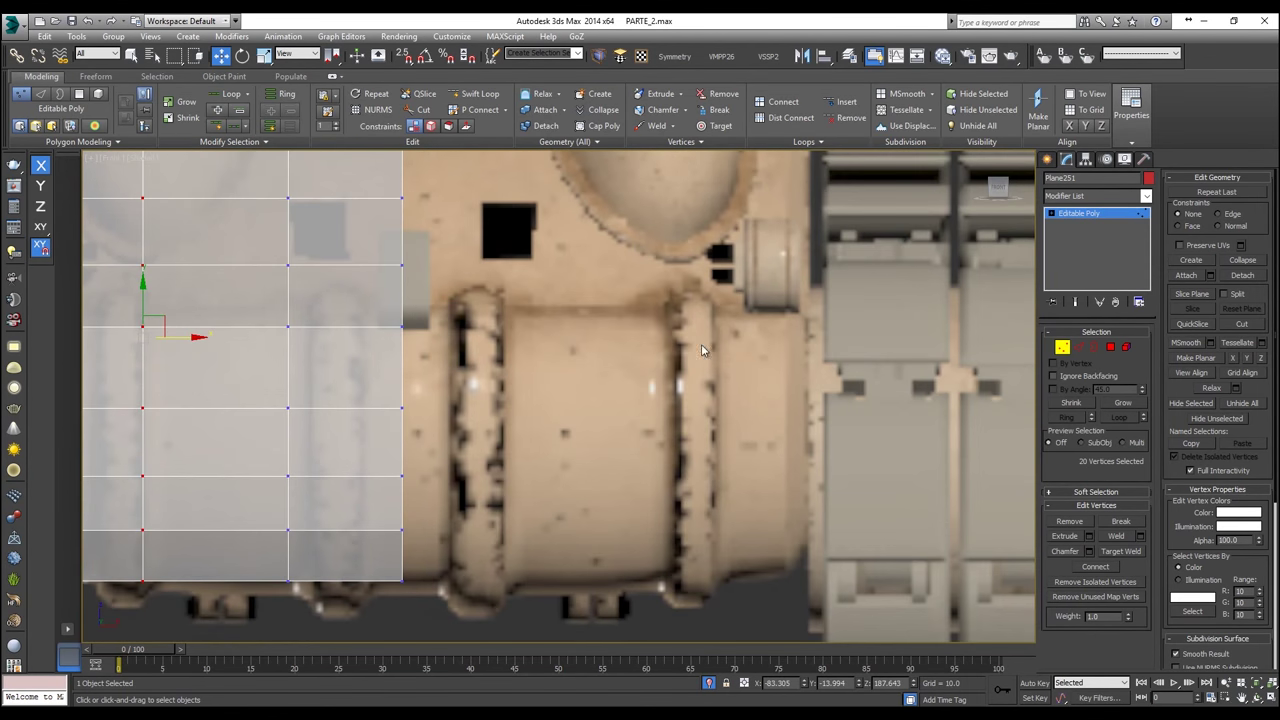
{"action": "scroll", "coordinate": [575, 350], "scroll_direction": "down", "scroll_amount": 2}
{"action": "left_click_drag", "start_coordinate": [506, 228], "coordinate": [517, 186]}
{"action": "left_click", "coordinate": [484, 167]}
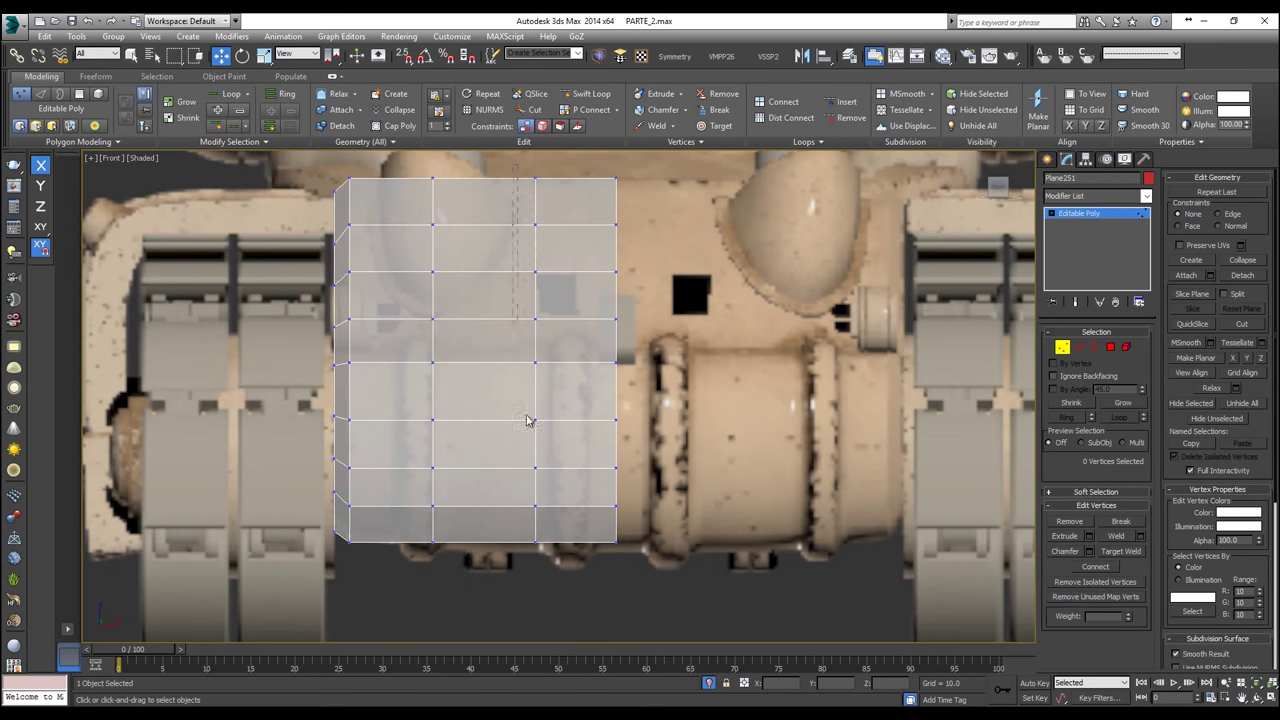
{"action": "left_click_drag", "start_coordinate": [549, 527], "coordinate": [556, 574]}
{"action": "left_click", "coordinate": [563, 367]}
{"action": "left_click_drag", "start_coordinate": [505, 262], "coordinate": [496, 159]}
{"action": "left_click_drag", "start_coordinate": [570, 372], "coordinate": [583, 370]}
Step: Move the nine front vertices on the hull's centre line forward to about Y -191.3 in the side view
{"action": "scroll", "coordinate": [584, 368], "scroll_direction": "down", "scroll_amount": 3}
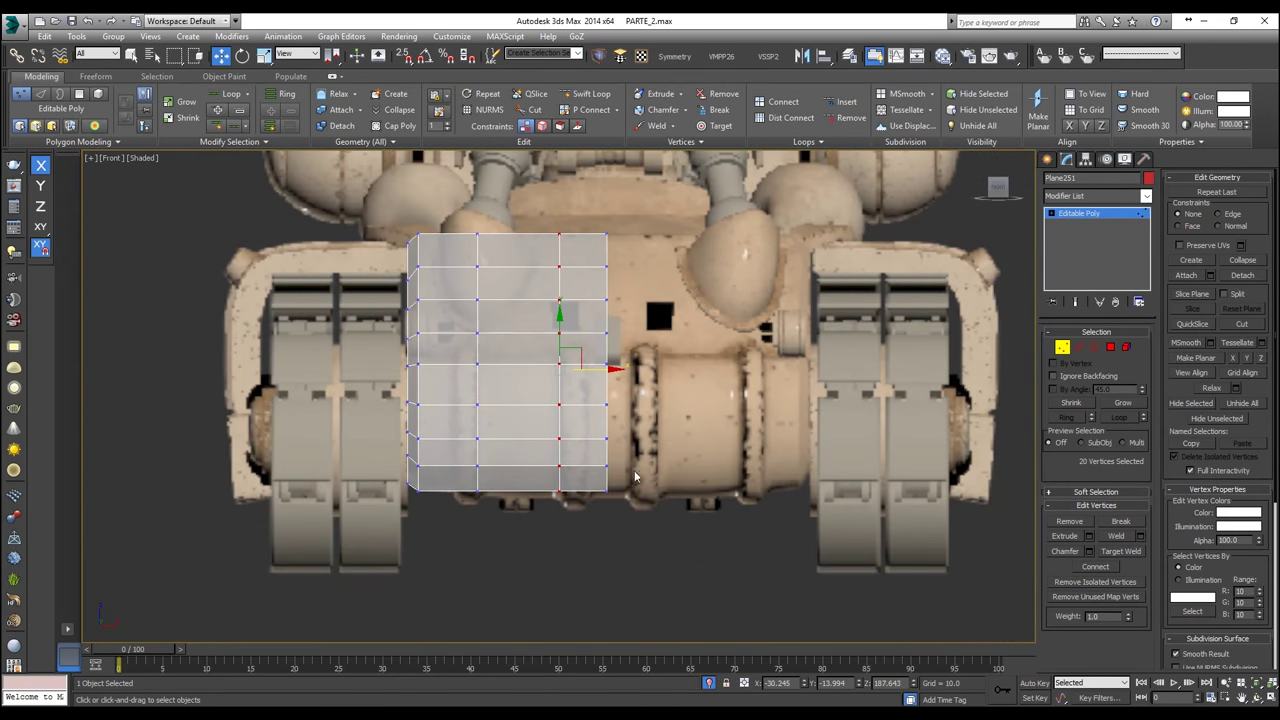
{"action": "left_click", "coordinate": [623, 522]}
{"action": "key", "text": "t"}
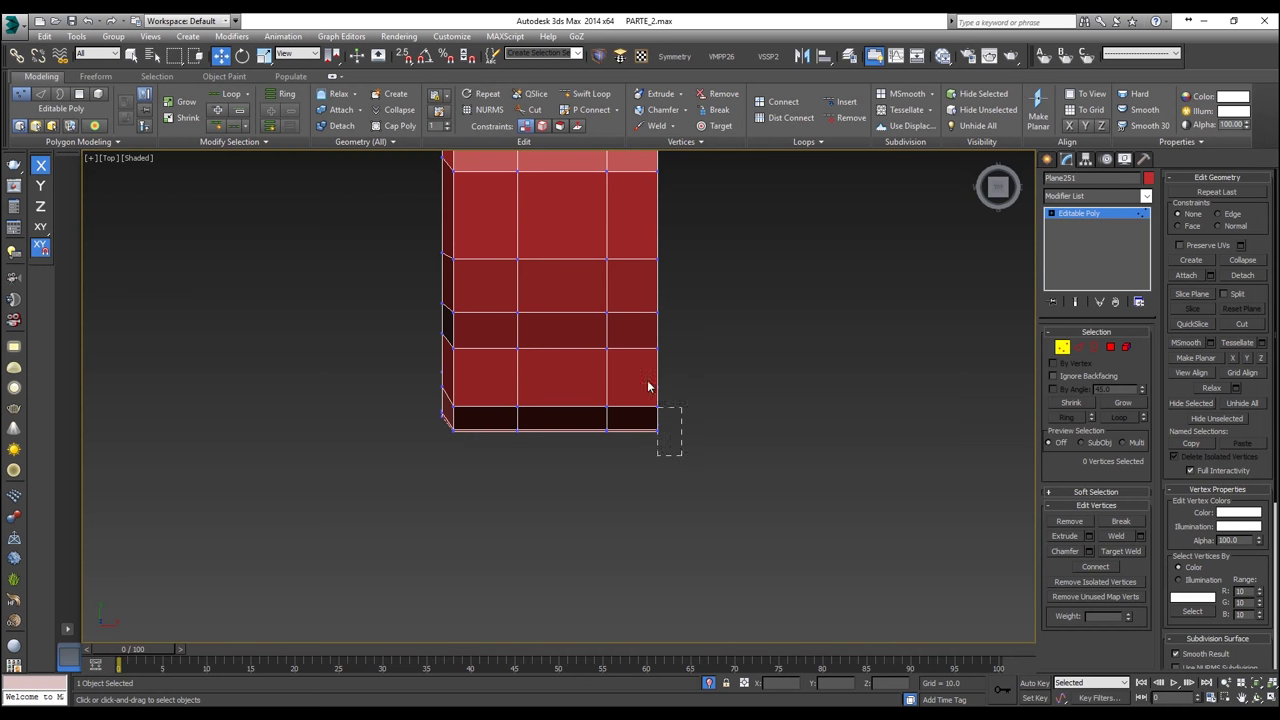
{"action": "left_click_drag", "start_coordinate": [628, 261], "coordinate": [629, 263]}
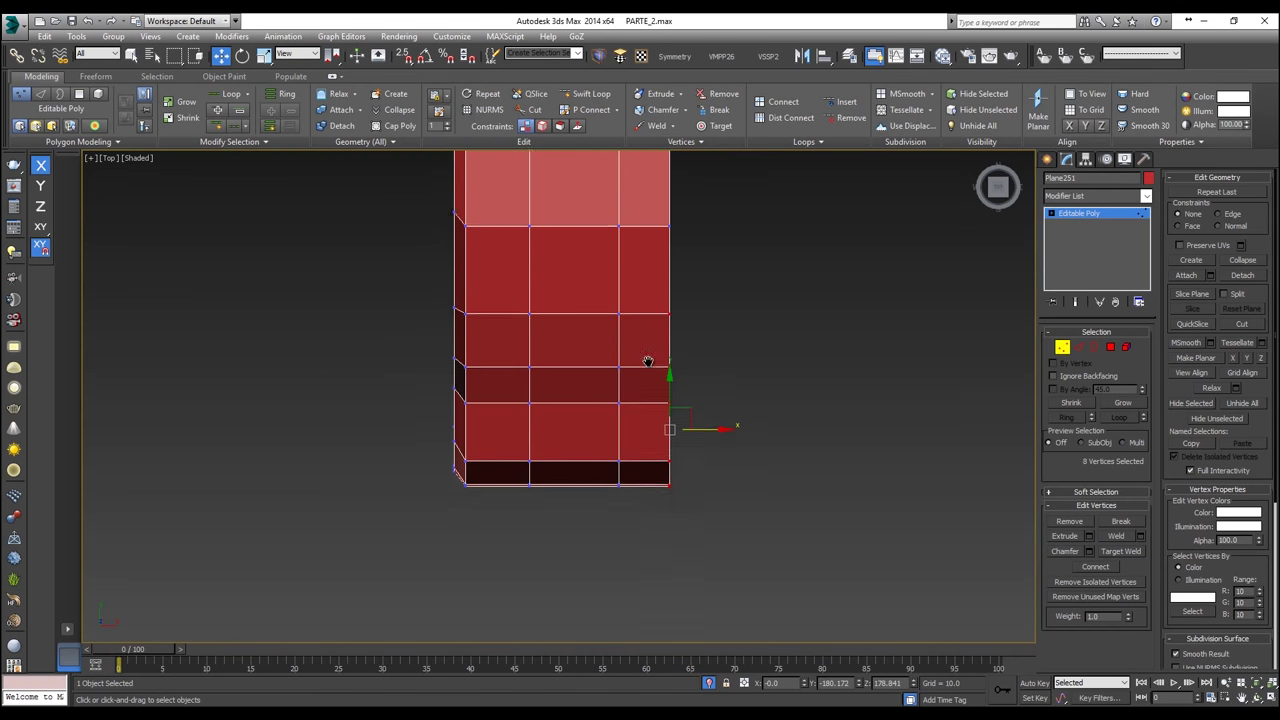
{"action": "left_click", "coordinate": [681, 326], "text": "ctrl"}
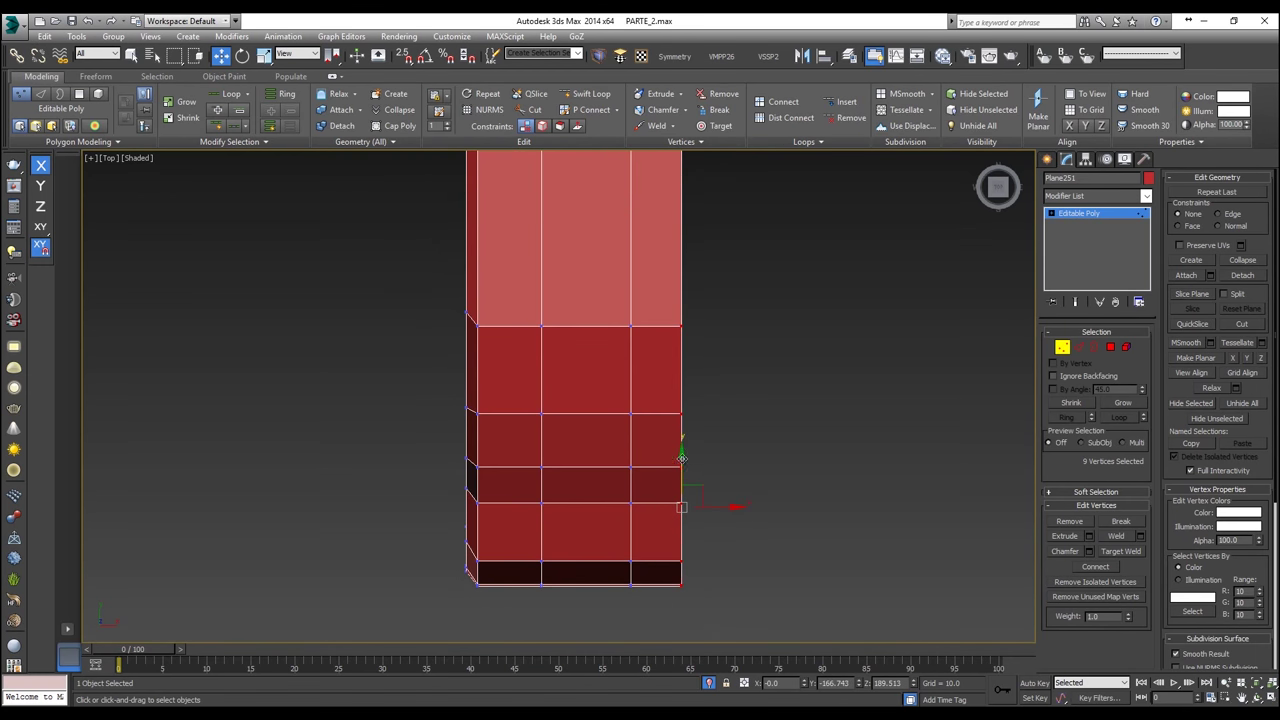
{"action": "key", "text": "l"}
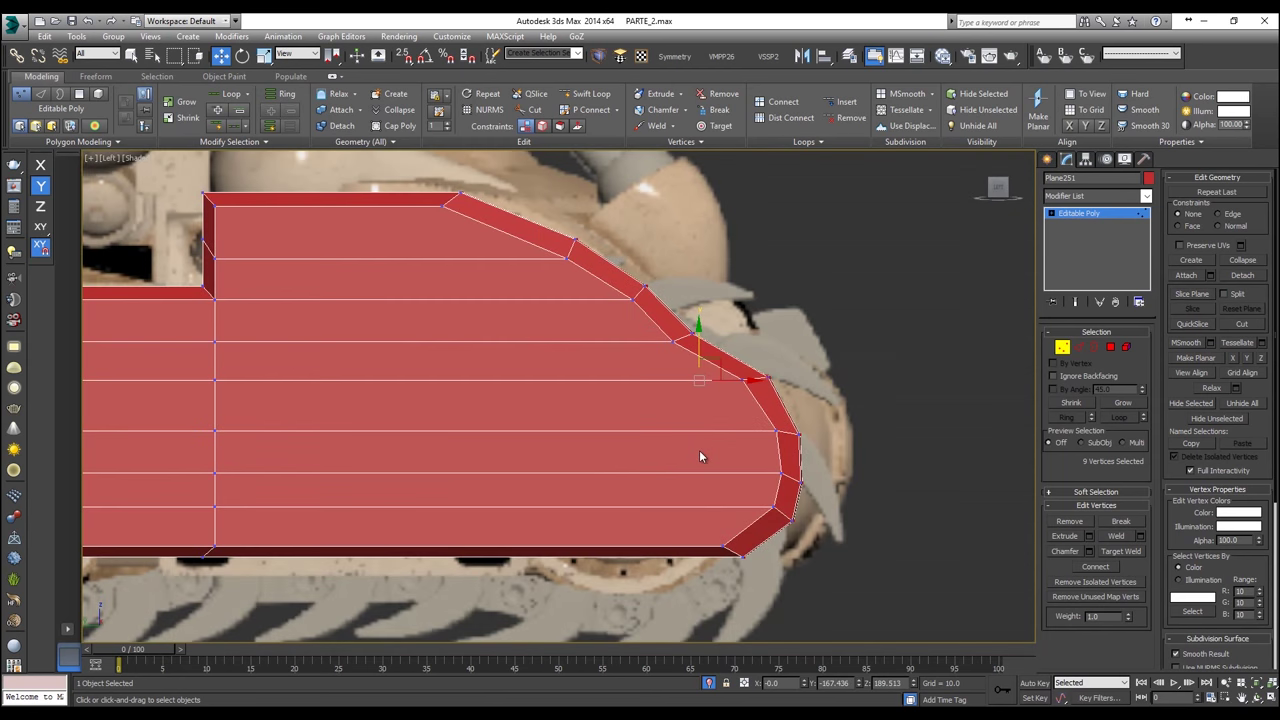
{"action": "left_click_drag", "start_coordinate": [722, 380], "coordinate": [768, 379]}
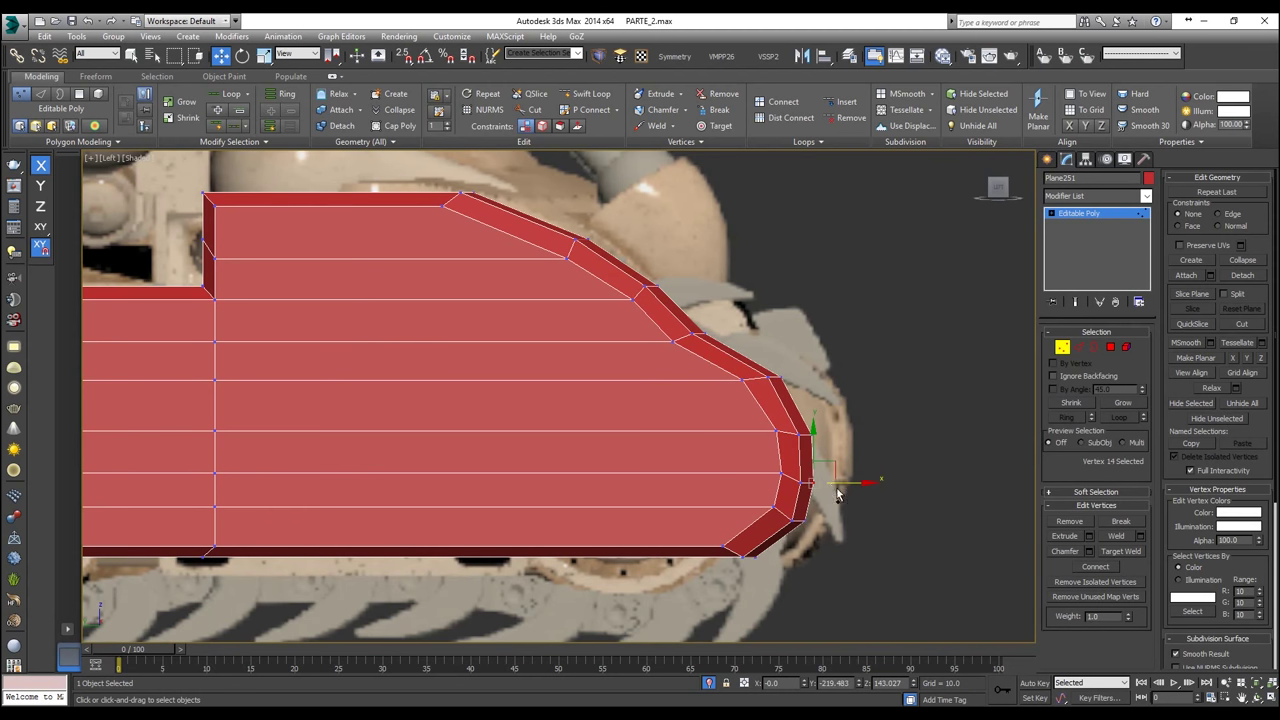
{"action": "left_click_drag", "start_coordinate": [754, 383], "coordinate": [795, 380]}
{"action": "scroll", "coordinate": [790, 370], "scroll_direction": "down", "scroll_amount": 2}
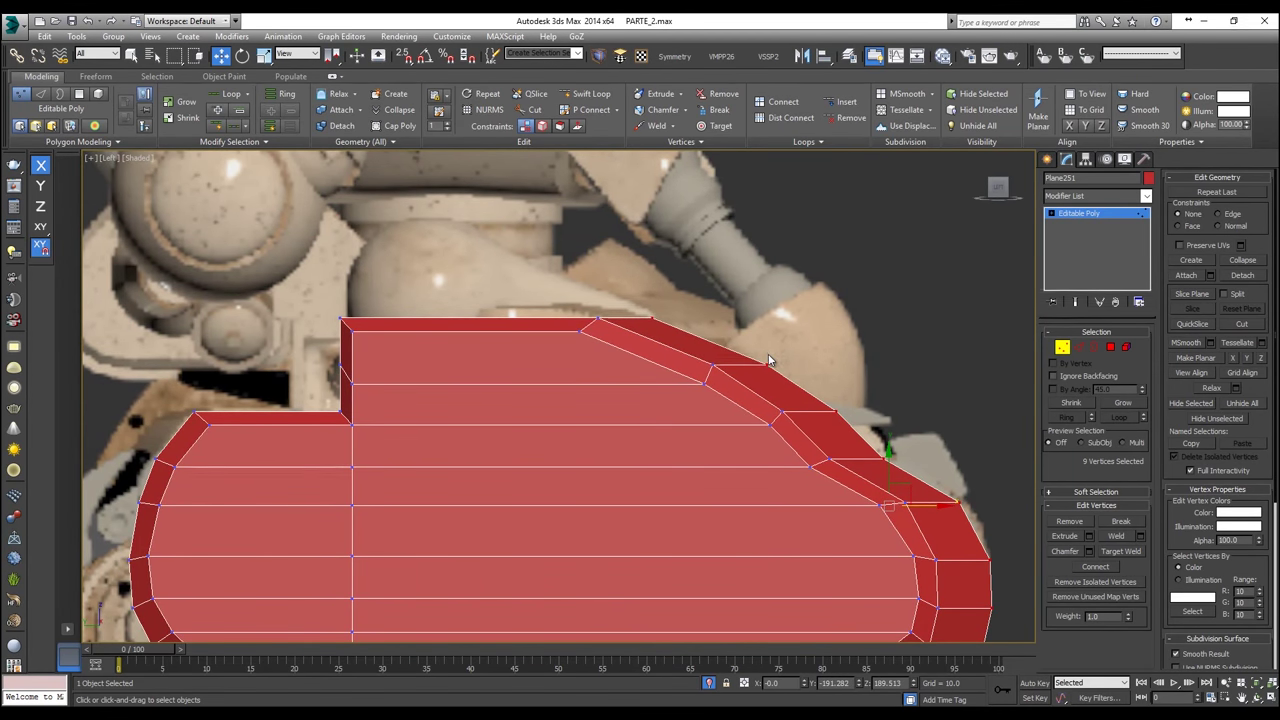
Step: Move the nine front vertices of the loop beside the centre line forward to about Y -185.5
{"action": "key", "text": "t"}
{"action": "middle_click_drag", "start_coordinate": [769, 360], "coordinate": [808, 278]}
{"action": "left_click_drag", "start_coordinate": [695, 545], "coordinate": [621, 301]}
{"action": "left_click_drag", "start_coordinate": [636, 218], "coordinate": [688, 570]}
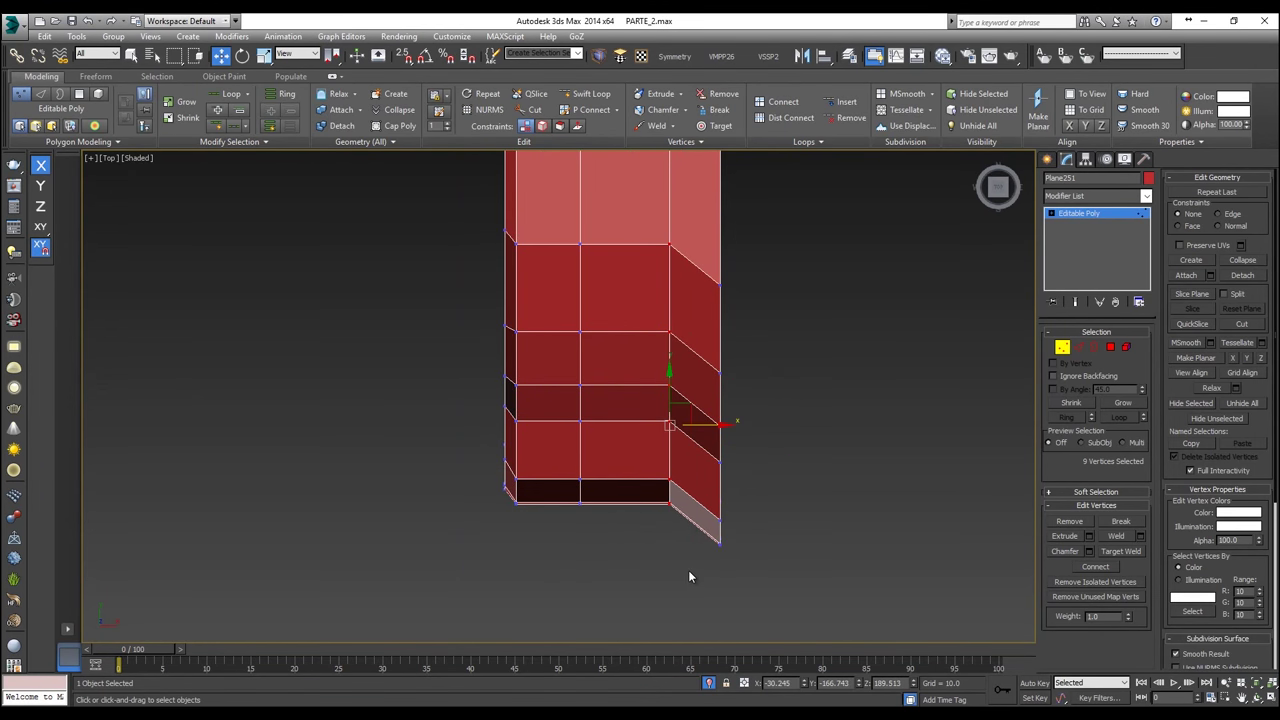
{"action": "key", "text": "l"}
{"action": "middle_click_drag", "start_coordinate": [720, 491], "coordinate": [481, 287]}
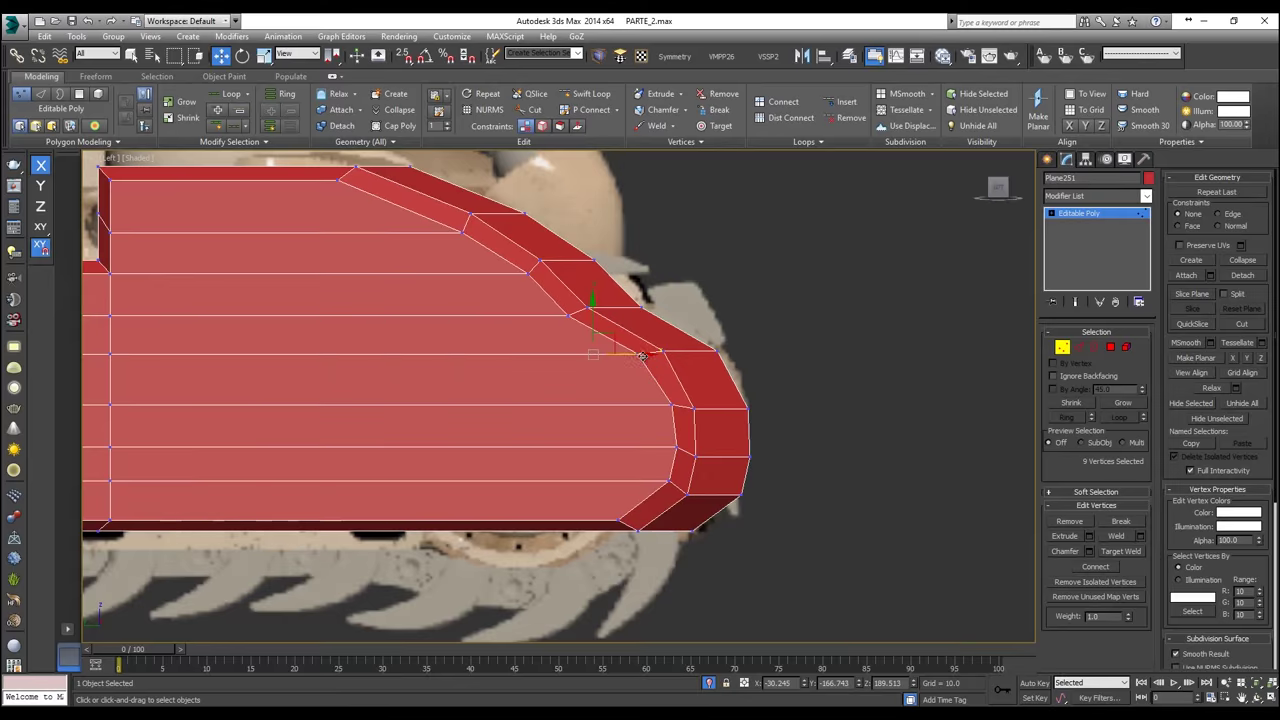
{"action": "left_click_drag", "start_coordinate": [633, 355], "coordinate": [674, 350]}
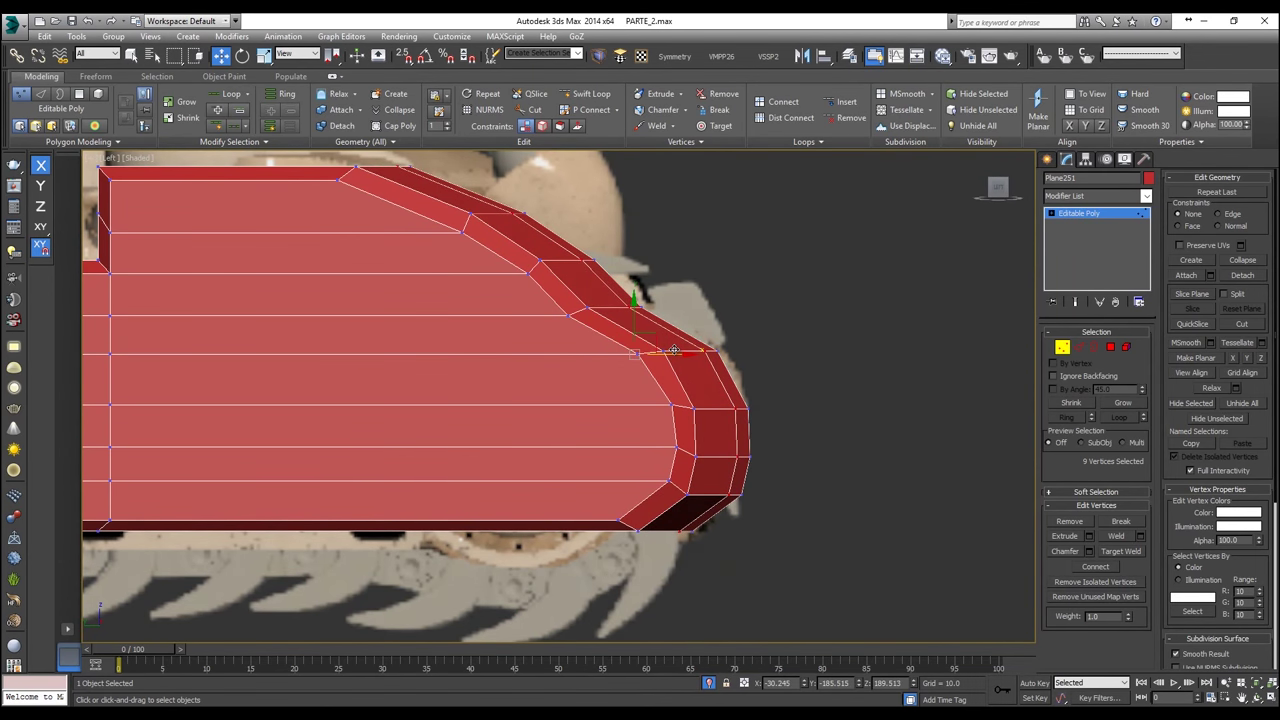
Step: Move the nine front vertices of the edge loop at X -83.3 forward to about Y -180.6 in the top view
{"action": "key", "text": "t"}
{"action": "left_click_drag", "start_coordinate": [569, 330], "coordinate": [567, 259]}
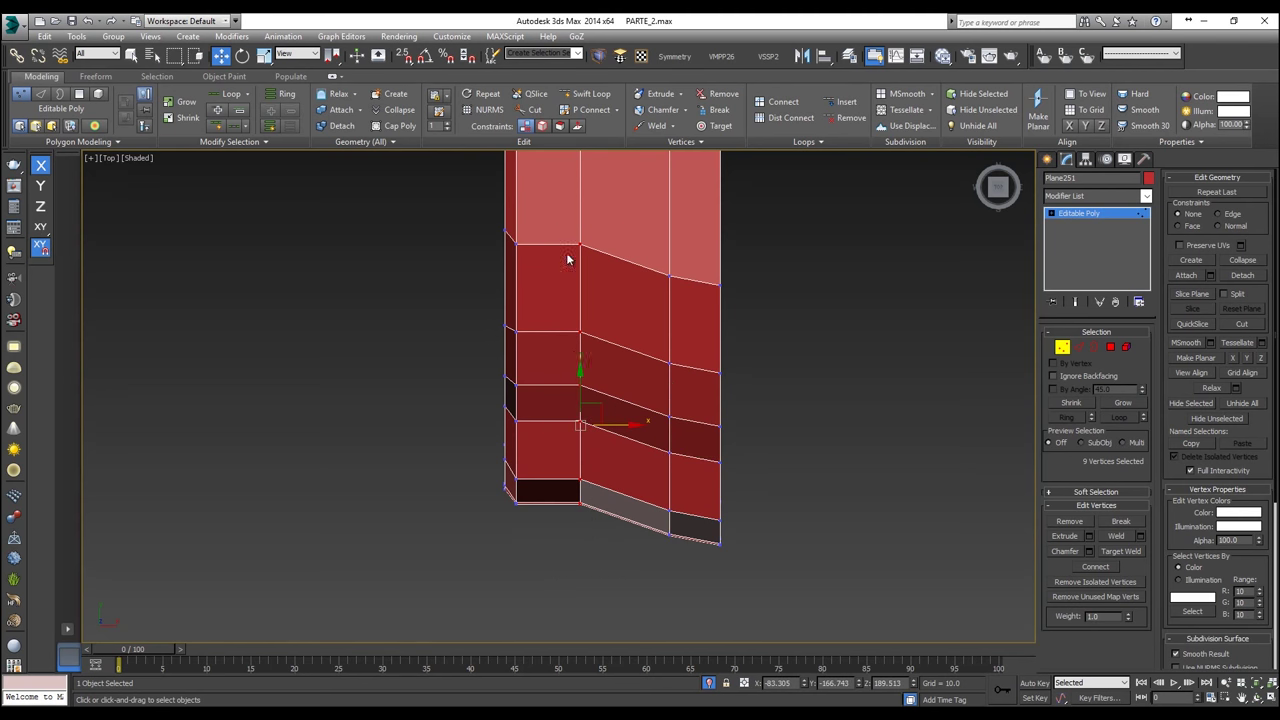
{"action": "left_click_drag", "start_coordinate": [577, 373], "coordinate": [586, 425]}
Step: Move the nine front vertices of the loop beside the centre line further forward to about Y -191.4
{"action": "left_click_drag", "start_coordinate": [626, 238], "coordinate": [689, 491]}
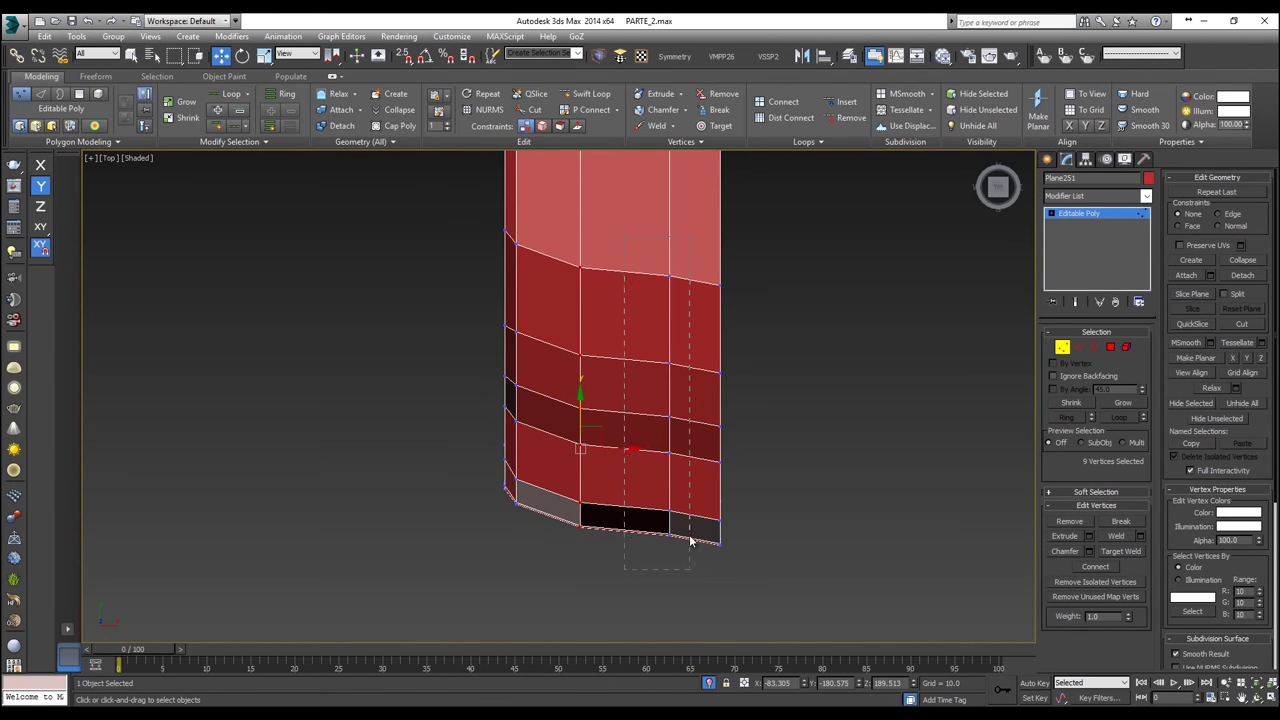
{"action": "left_click_drag", "start_coordinate": [690, 541], "coordinate": [690, 545]}
{"action": "left_click_drag", "start_coordinate": [670, 420], "coordinate": [670, 431]}
{"action": "scroll", "coordinate": [670, 431], "scroll_direction": "down", "scroll_amount": 2}
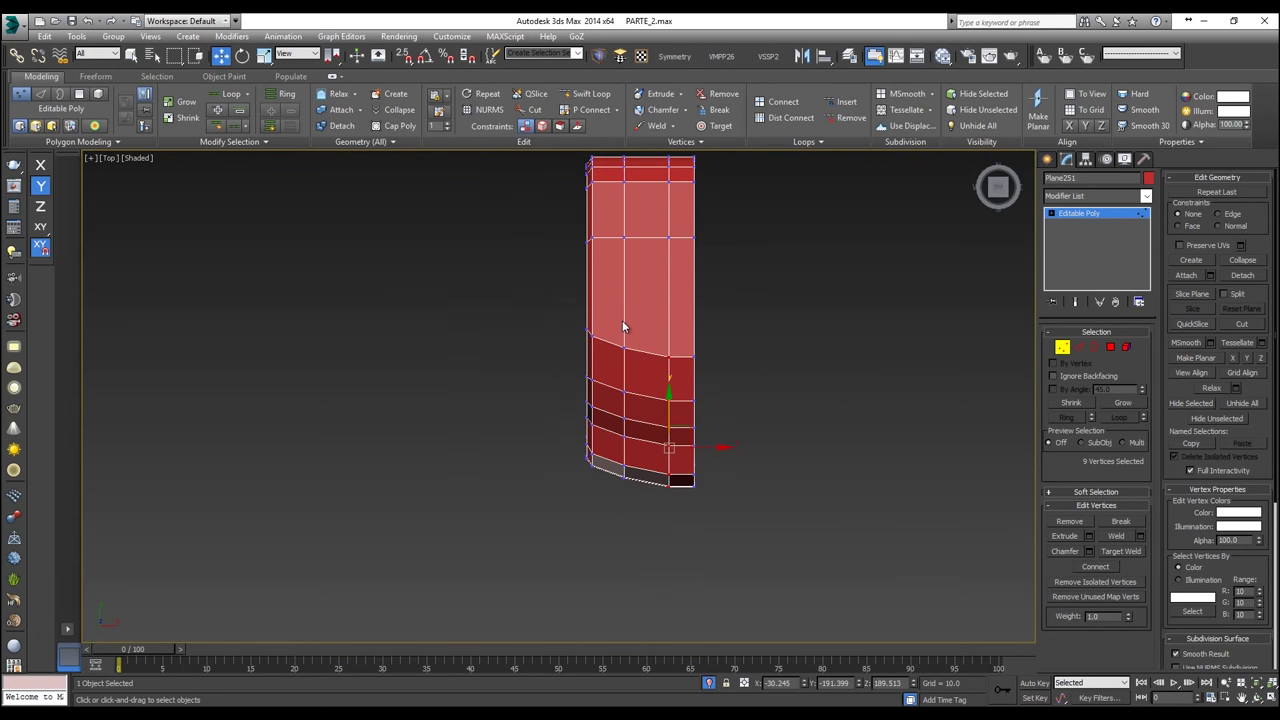
{"action": "scroll", "coordinate": [625, 335], "scroll_direction": "up", "scroll_amount": 1}
{"action": "key", "text": "p"}
{"action": "scroll", "coordinate": [626, 343], "scroll_direction": "down", "scroll_amount": 2}
{"action": "middle_click_drag", "start_coordinate": [626, 343], "coordinate": [638, 182], "text": "alt"}
{"action": "middle_click_drag", "start_coordinate": [712, 526], "coordinate": [722, 613], "text": "alt"}
Step: Move the eighteen front vertices along the hull's outer side back to about Y -155.8
{"action": "key", "text": "t"}
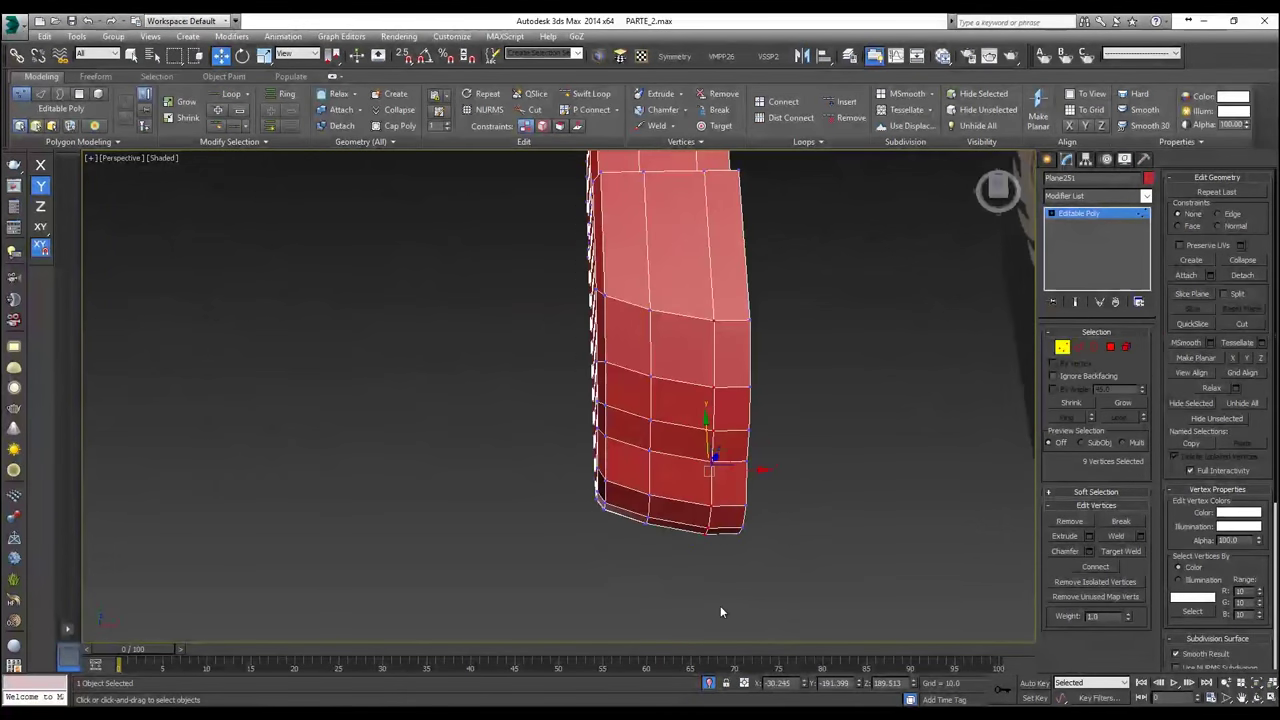
{"action": "left_click_drag", "start_coordinate": [608, 580], "coordinate": [534, 320], "text": "ctrl"}
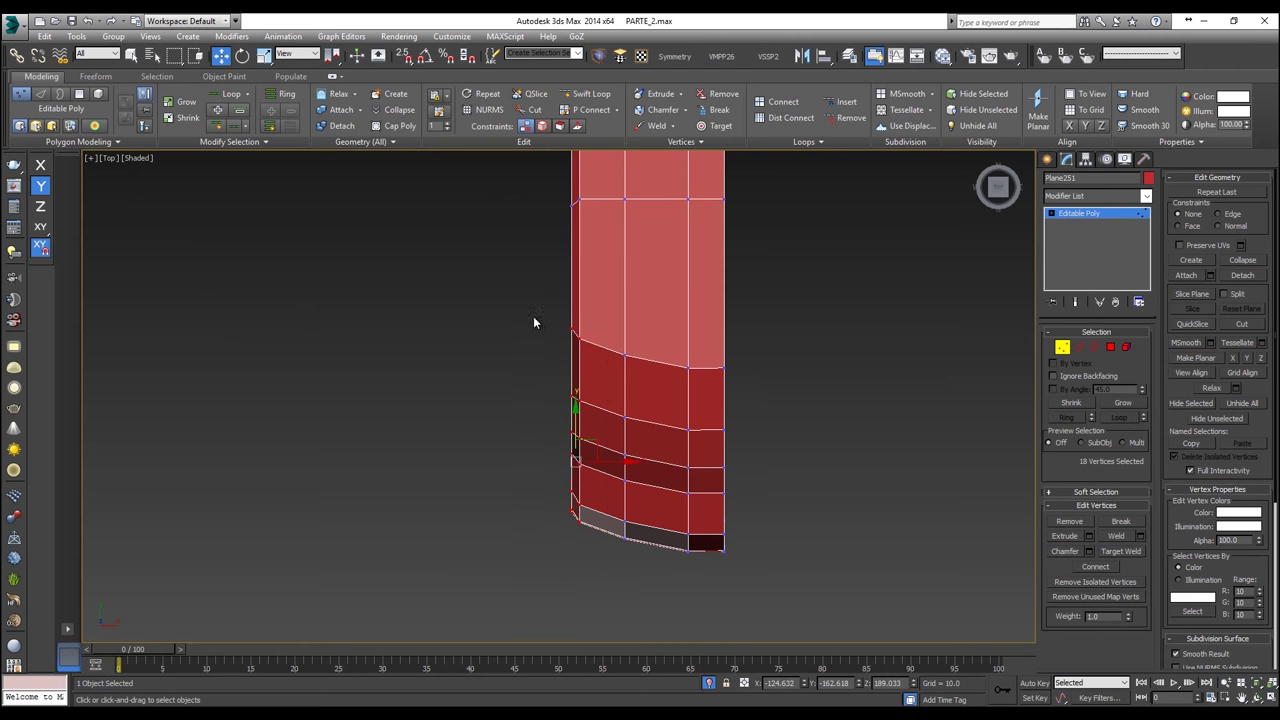
{"action": "key", "text": "p"}
{"action": "middle_click_drag", "start_coordinate": [594, 363], "coordinate": [700, 330], "text": "alt"}
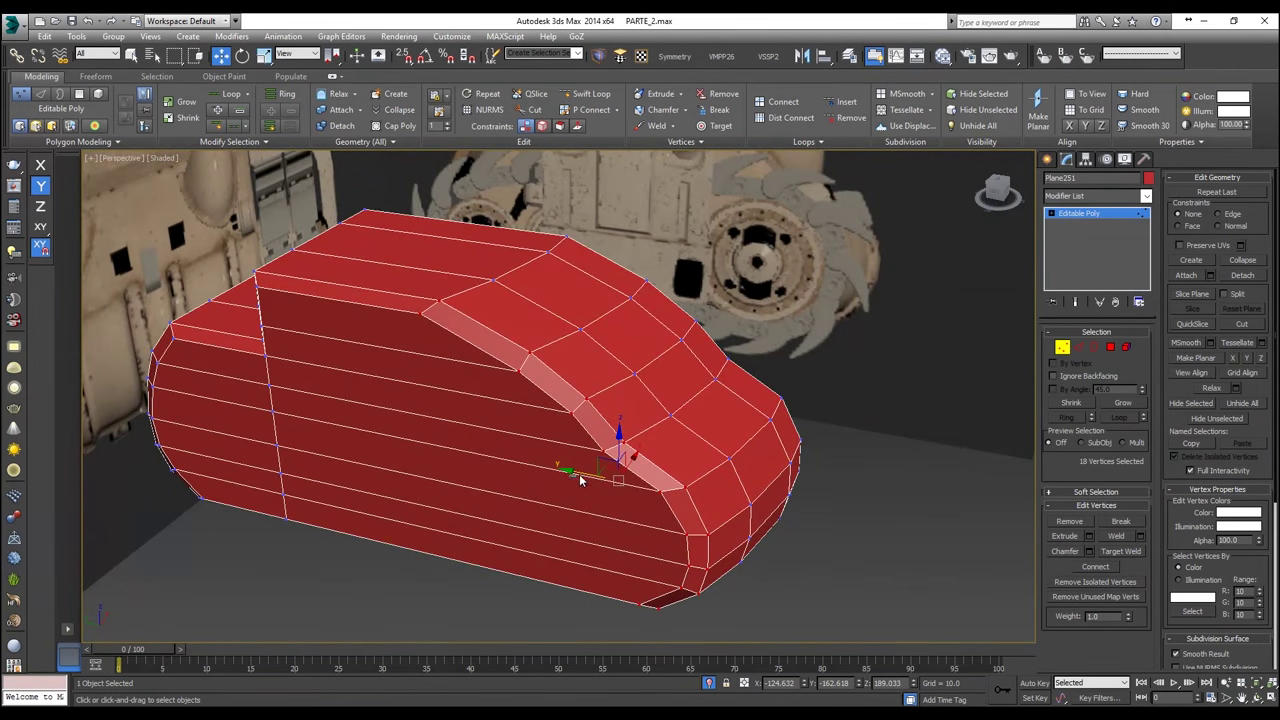
{"action": "middle_click_drag", "start_coordinate": [580, 482], "coordinate": [612, 535], "text": "alt"}
{"action": "key", "text": "l"}
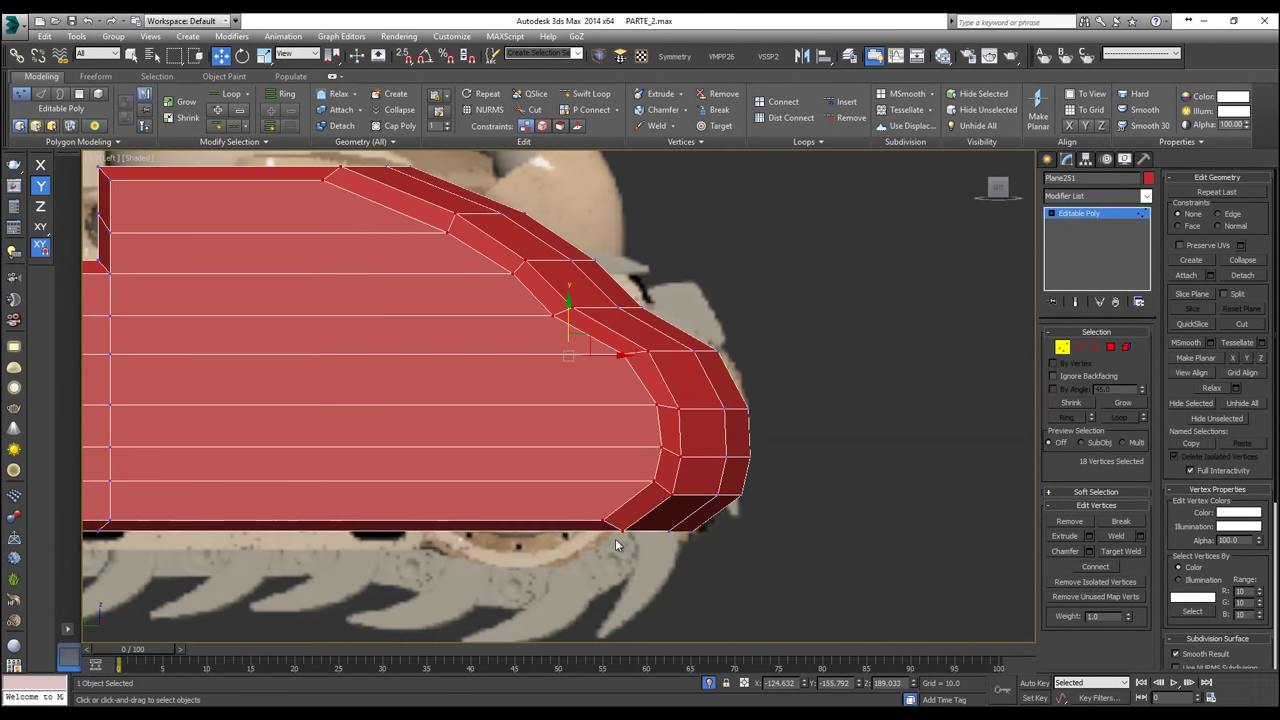
Step: Examine the hull's upper and front profile against the side reference image
{"action": "middle_click_drag", "start_coordinate": [508, 306], "coordinate": [699, 442]}
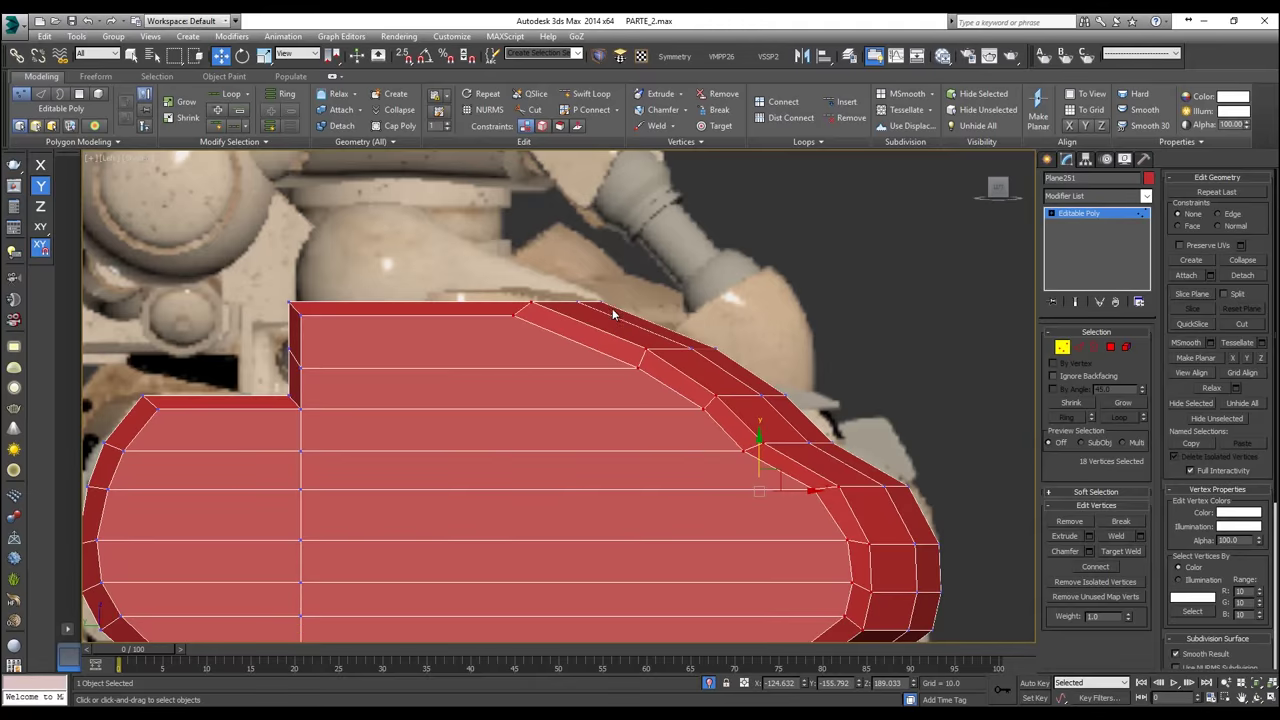
{"action": "scroll", "coordinate": [614, 307], "scroll_direction": "up", "scroll_amount": 2}
{"action": "middle_click_drag", "start_coordinate": [614, 299], "coordinate": [614, 349]}
{"action": "scroll", "coordinate": [802, 486], "scroll_direction": "up", "scroll_amount": 2}
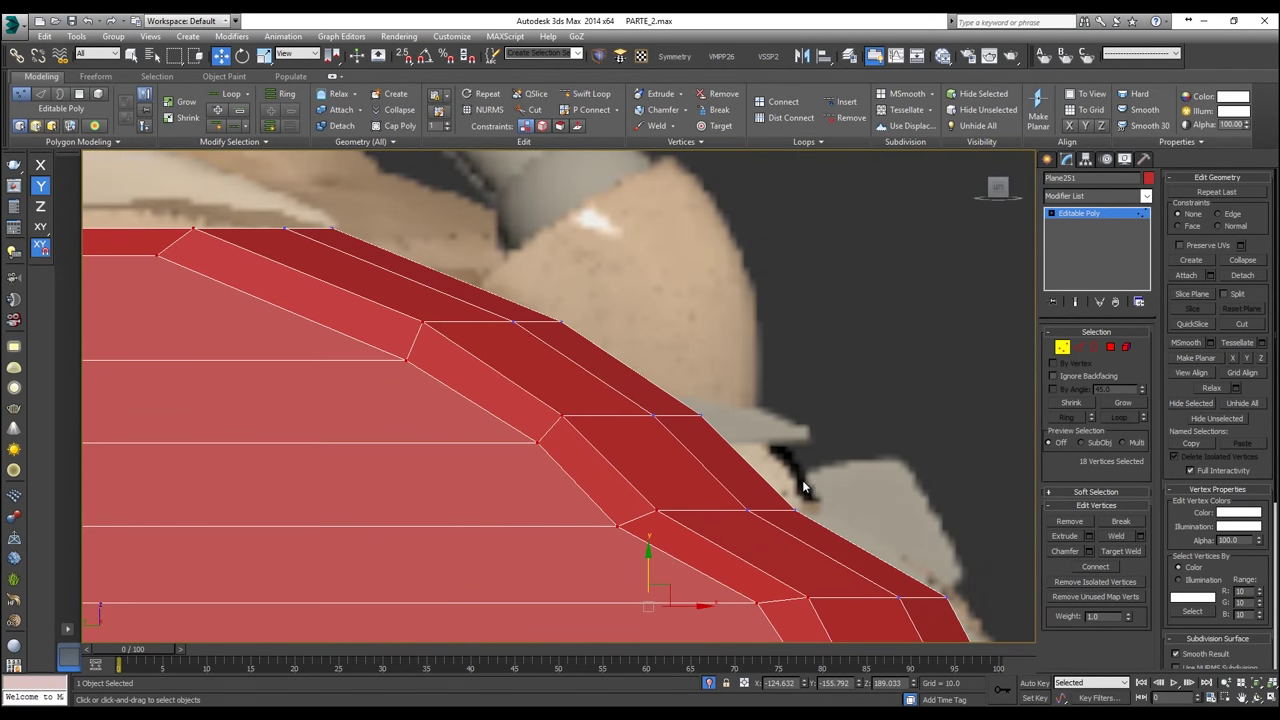
{"action": "left_click_drag", "start_coordinate": [792, 520], "coordinate": [791, 523]}
{"action": "left_click", "coordinate": [774, 426]}
{"action": "scroll", "coordinate": [829, 547], "scroll_direction": "down", "scroll_amount": 2}
{"action": "middle_click_drag", "start_coordinate": [829, 547], "coordinate": [871, 471]}
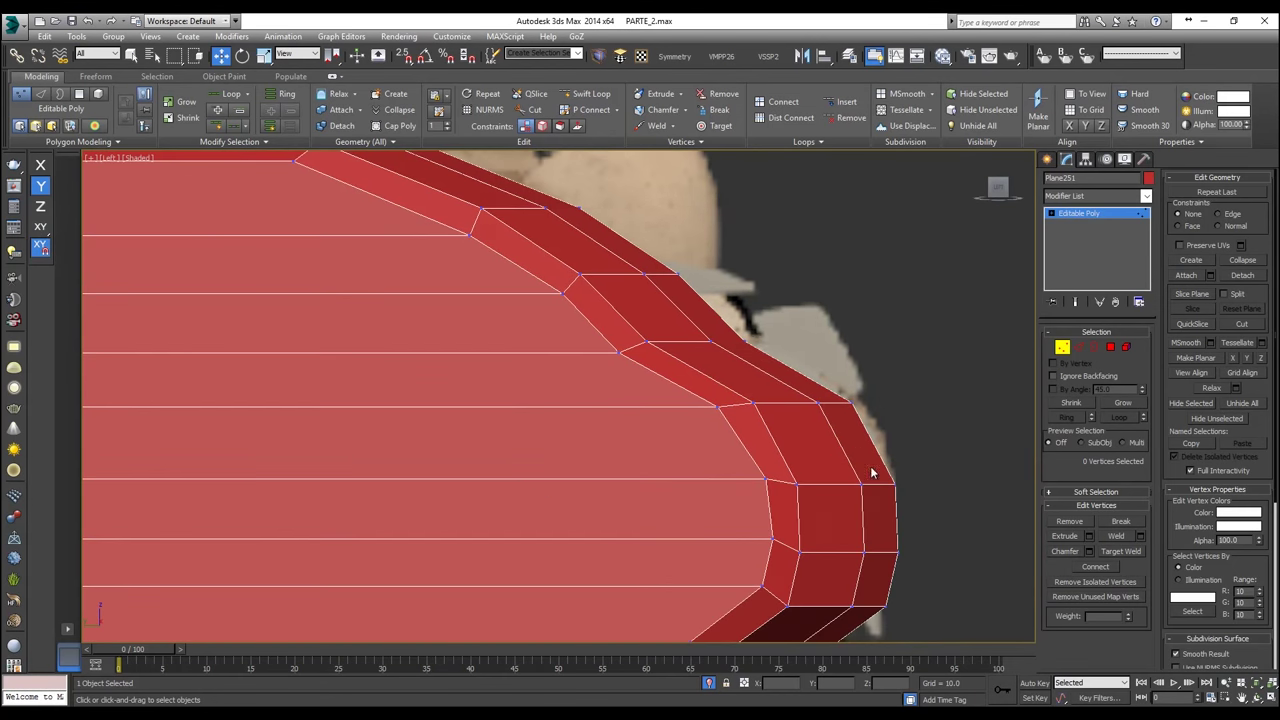
{"action": "scroll", "coordinate": [871, 471], "scroll_direction": "down", "scroll_amount": 1}
{"action": "middle_click_drag", "start_coordinate": [588, 237], "coordinate": [840, 427]}
{"action": "scroll", "coordinate": [798, 415], "scroll_direction": "up", "scroll_amount": 2}
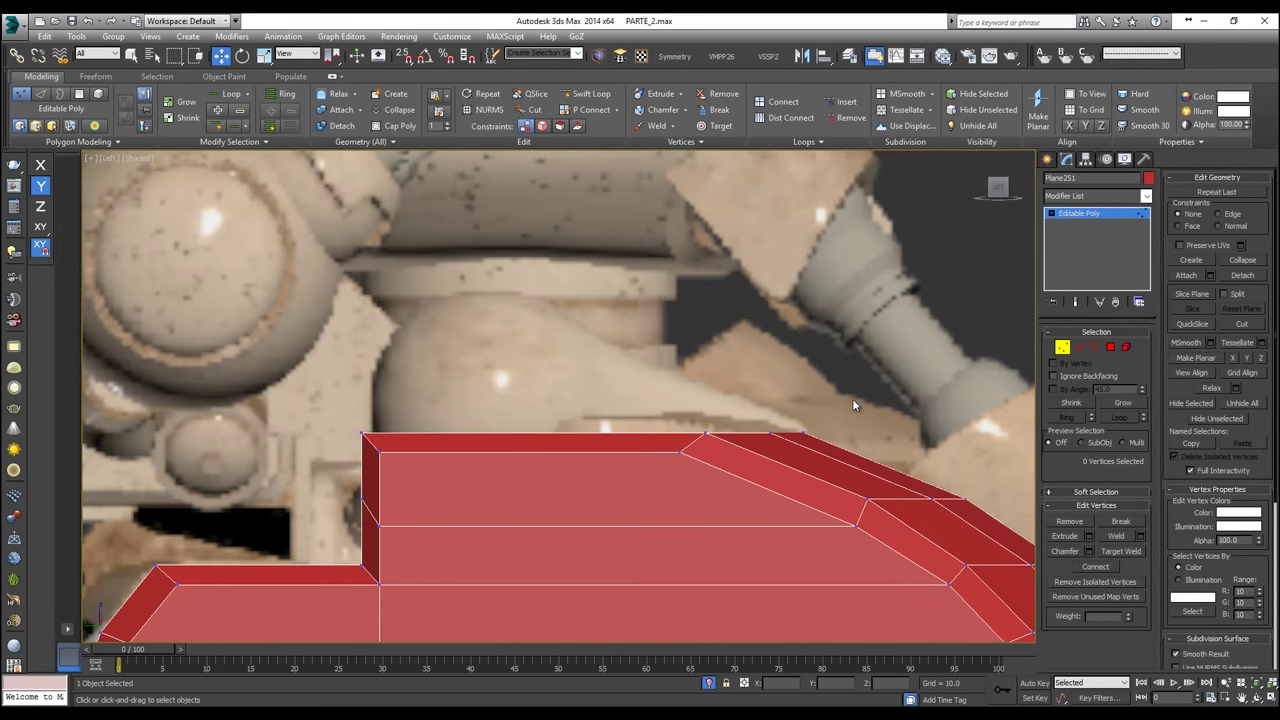
Step: Try to raise the two front top vertices nearest the hull's centre line to about Z 287.5
{"action": "left_click_drag", "start_coordinate": [797, 455], "coordinate": [798, 456]}
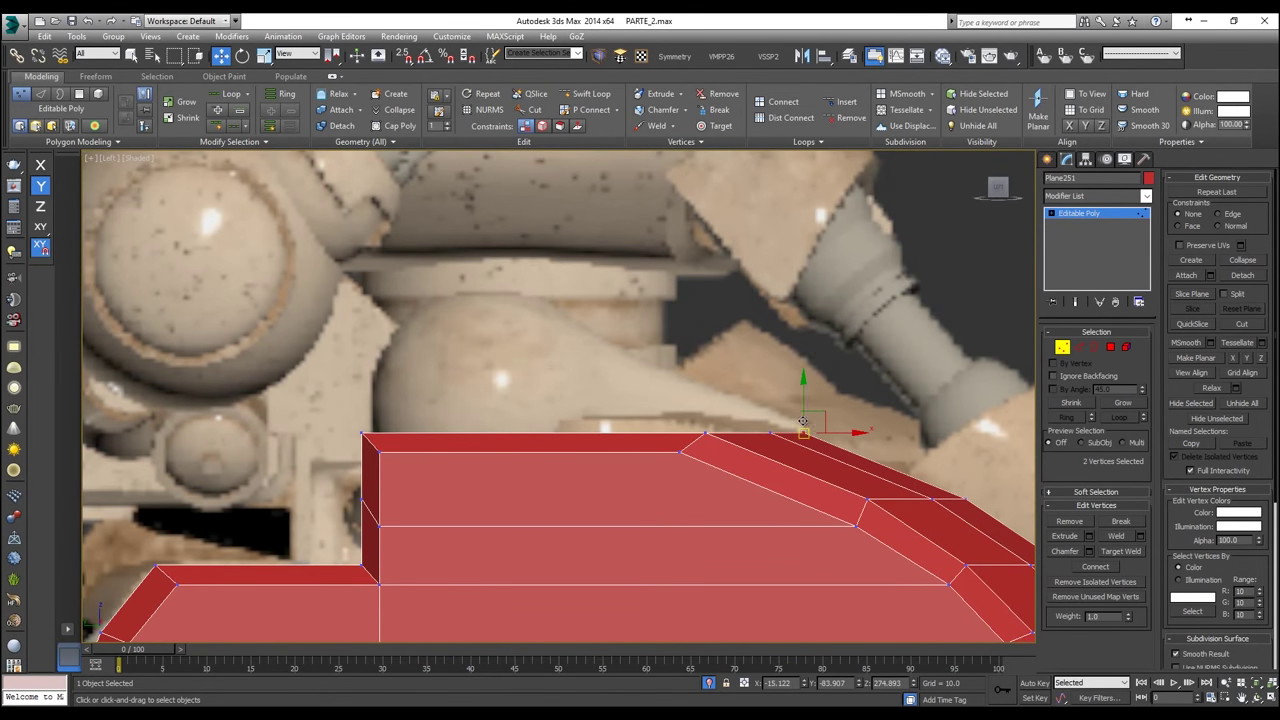
{"action": "left_click_drag", "start_coordinate": [800, 400], "coordinate": [875, 396]}
{"action": "key", "text": "ctrl+z"}
{"action": "key", "text": "ctrl+z"}
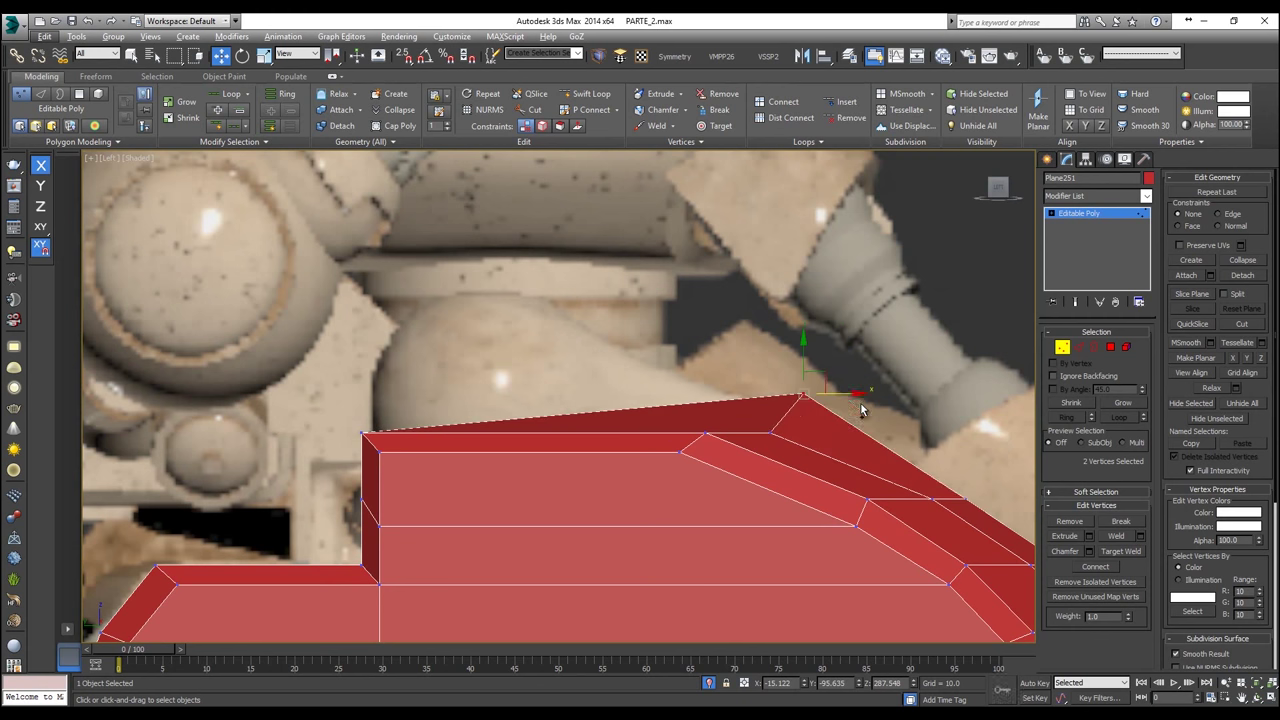
Step: Raise the front and rear top vertices on the hull's centre line by about 13.5 units in the side view
{"action": "middle_click_drag", "start_coordinate": [890, 417], "coordinate": [777, 376]}
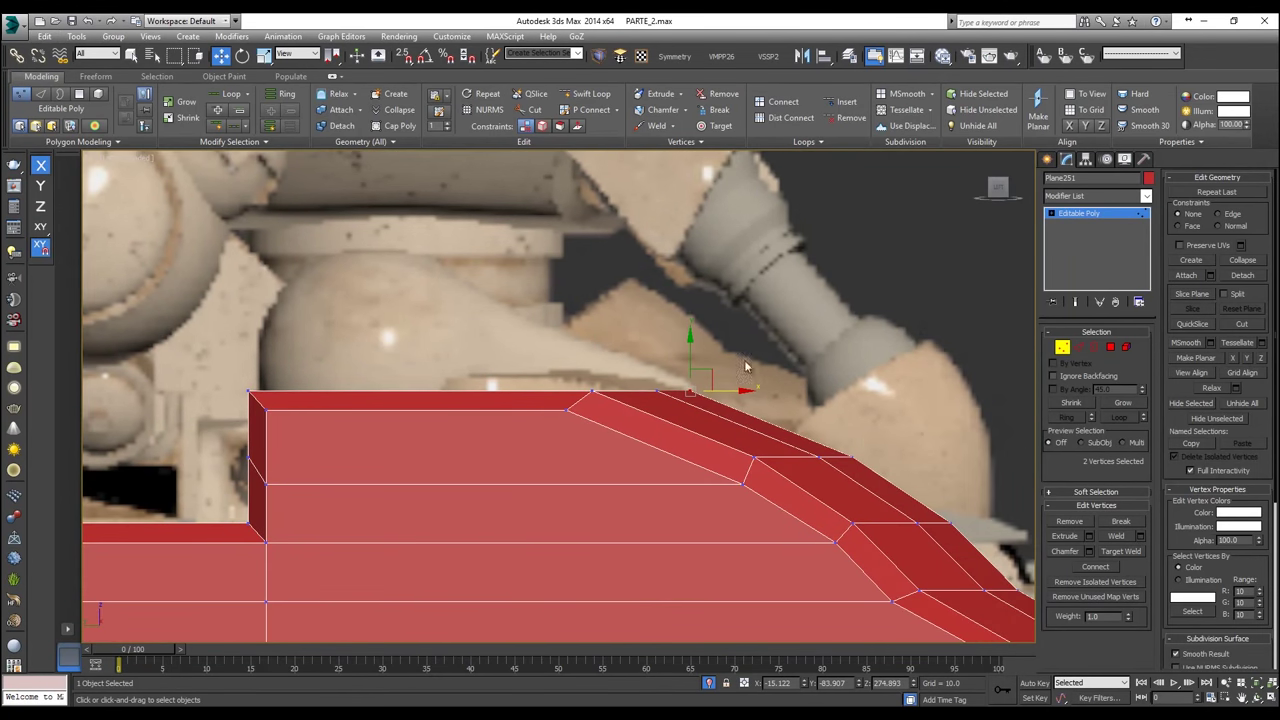
{"action": "left_click_drag", "start_coordinate": [722, 495], "coordinate": [722, 495]}
{"action": "middle_click_drag", "start_coordinate": [699, 386], "coordinate": [623, 435]}
{"action": "key", "text": "p"}
{"action": "scroll", "coordinate": [697, 411], "scroll_direction": "down", "scroll_amount": 3}
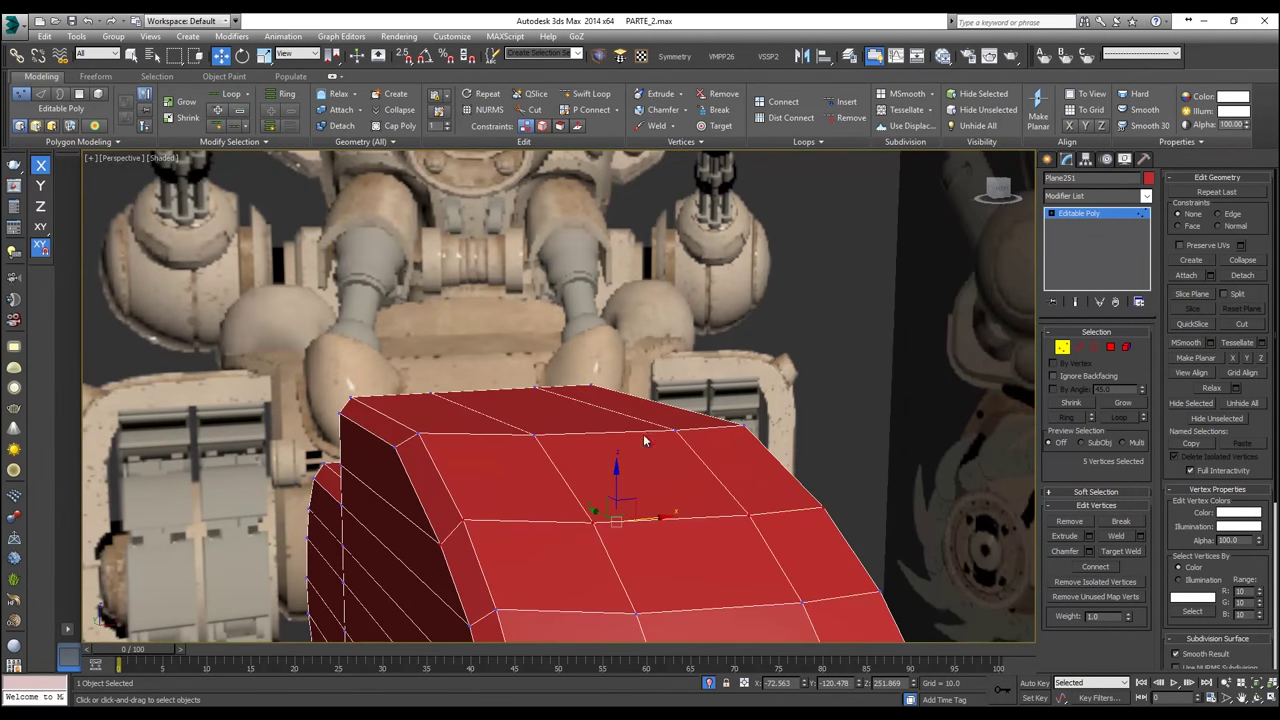
{"action": "left_click_drag", "start_coordinate": [752, 447], "coordinate": [731, 445]}
{"action": "left_click_drag", "start_coordinate": [606, 378], "coordinate": [583, 394], "text": "ctrl"}
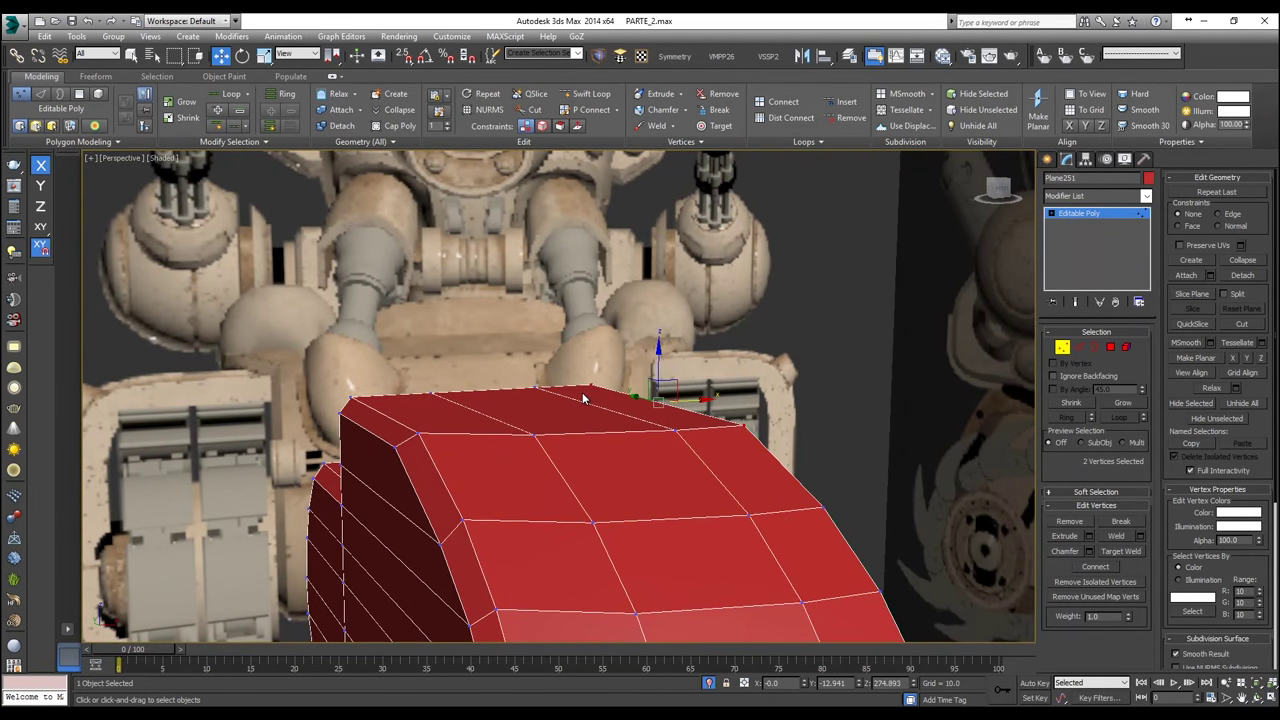
{"action": "key", "text": "f"}
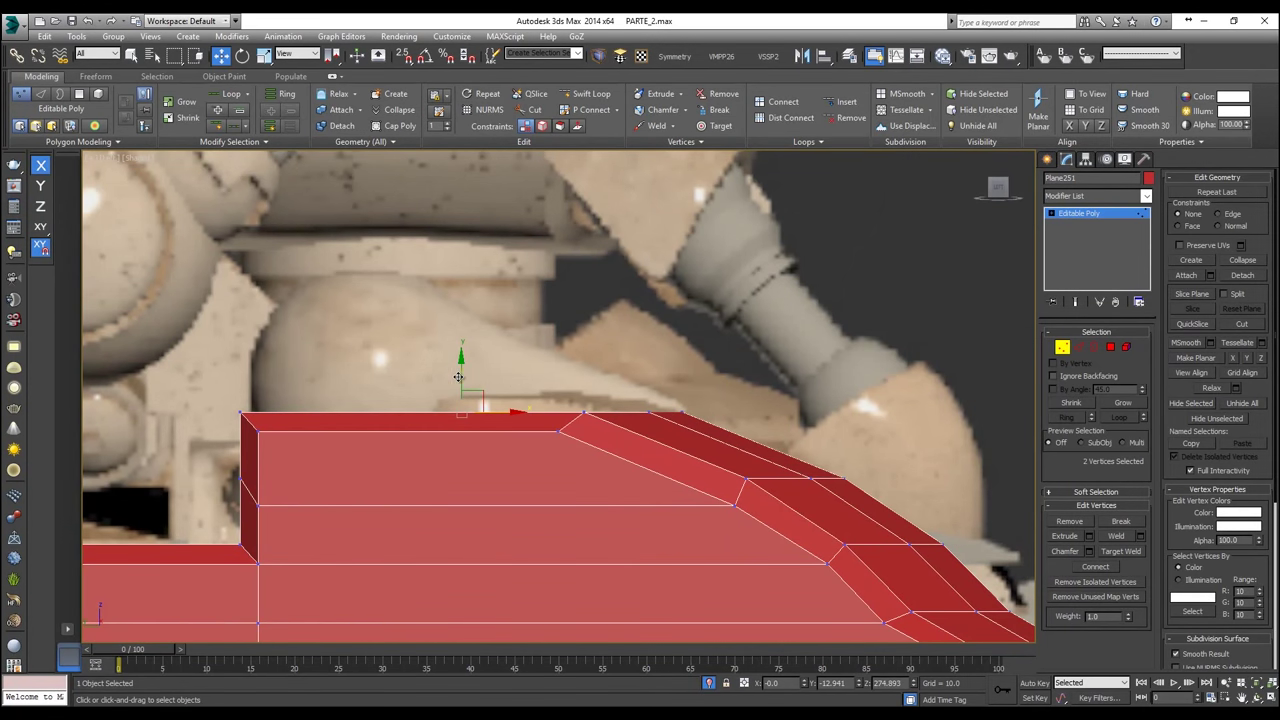
{"action": "left_click_drag", "start_coordinate": [462, 385], "coordinate": [462, 335]}
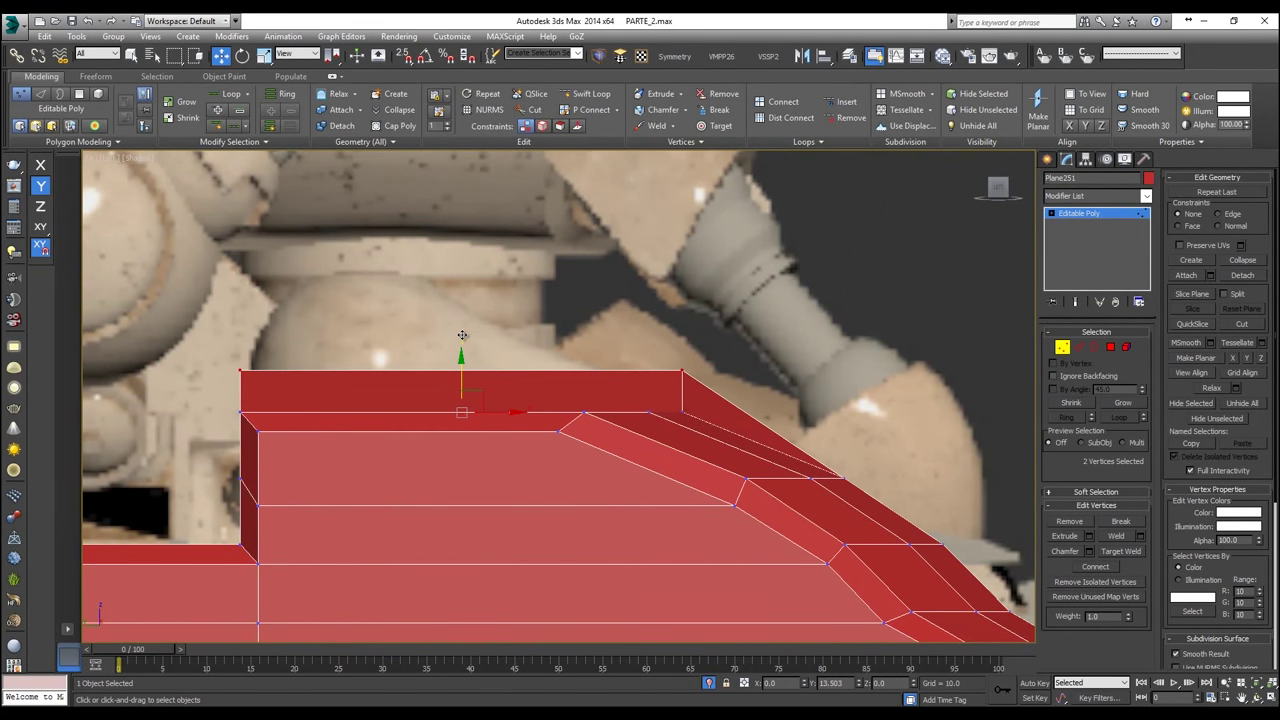
Step: Raise the second centre-line vertex down the front slope to about Z 274
{"action": "middle_click_drag", "start_coordinate": [857, 443], "coordinate": [688, 463]}
{"action": "key", "text": "p"}
{"action": "left_click", "coordinate": [642, 476]}
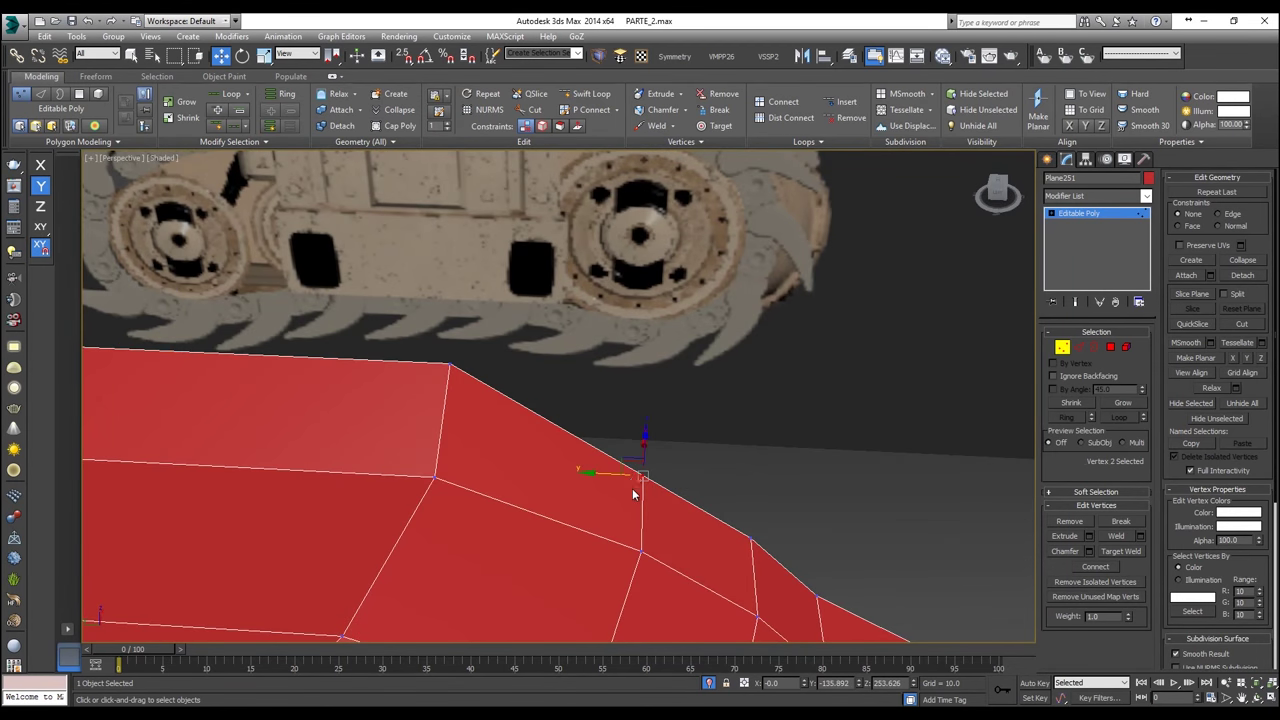
{"action": "key", "text": "l"}
{"action": "left_click_drag", "start_coordinate": [632, 431], "coordinate": [634, 371]}
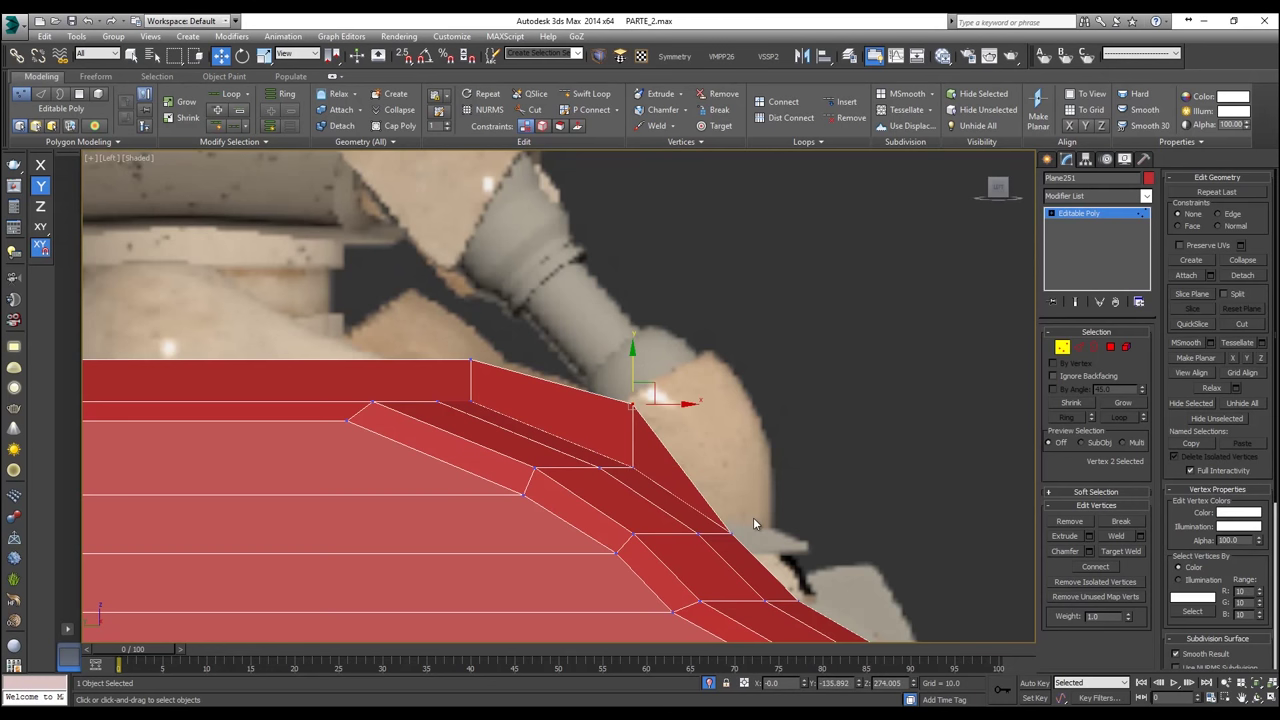
Step: Raise the third centre-line vertex down the front slope to about Z 242.9 in the side view
{"action": "key", "text": "p"}
{"action": "middle_click_drag", "start_coordinate": [749, 516], "coordinate": [549, 482]}
{"action": "left_click", "coordinate": [666, 514]}
{"action": "middle_click_drag", "start_coordinate": [666, 514], "coordinate": [610, 415]}
{"action": "scroll", "coordinate": [639, 494], "scroll_direction": "down", "scroll_amount": 3}
{"action": "left_click", "coordinate": [561, 481]}
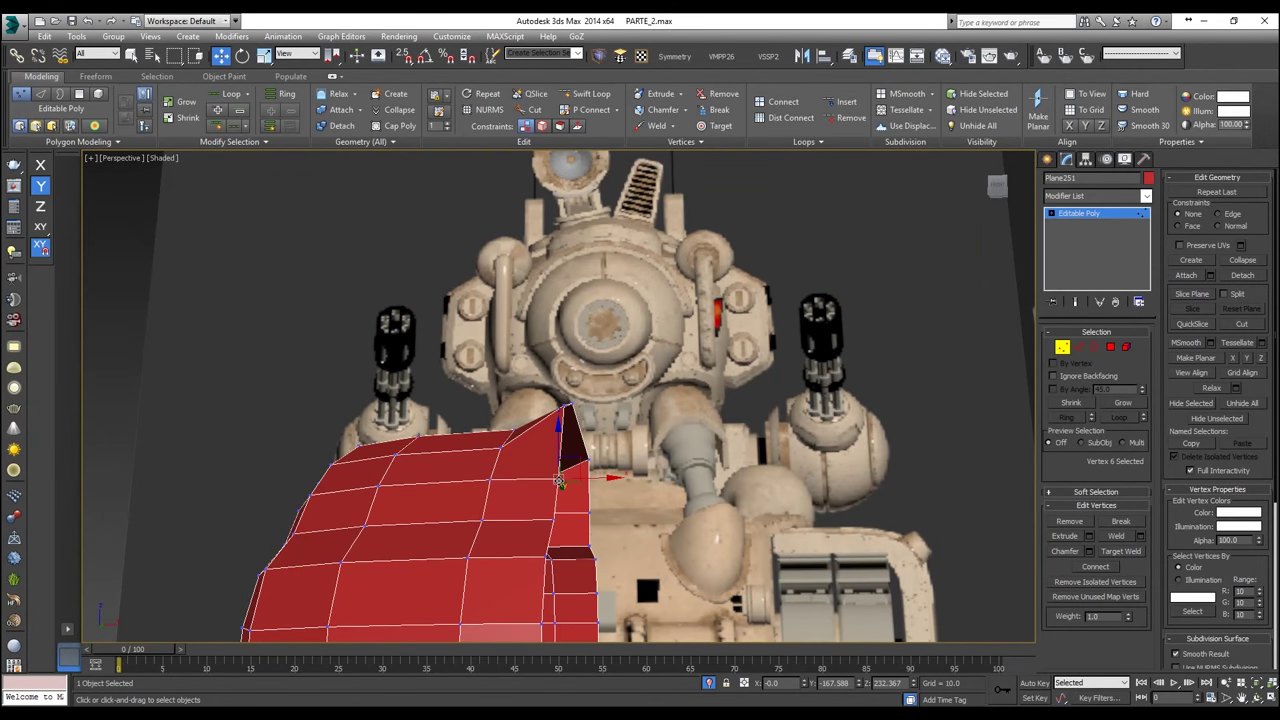
{"action": "scroll", "coordinate": [575, 488], "scroll_direction": "down", "scroll_amount": 3}
{"action": "key", "text": "f"}
{"action": "middle_click_drag", "start_coordinate": [604, 450], "coordinate": [614, 568]}
{"action": "scroll", "coordinate": [621, 318], "scroll_direction": "up", "scroll_amount": 2}
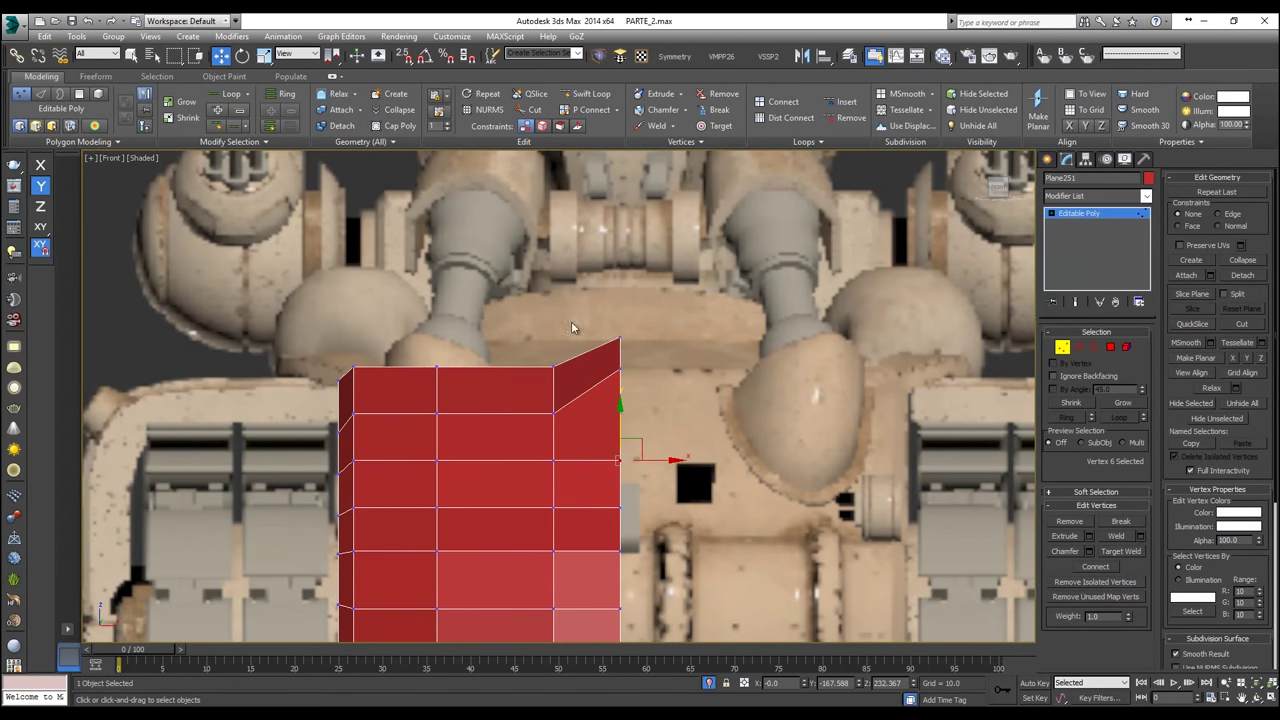
{"action": "key", "text": "l"}
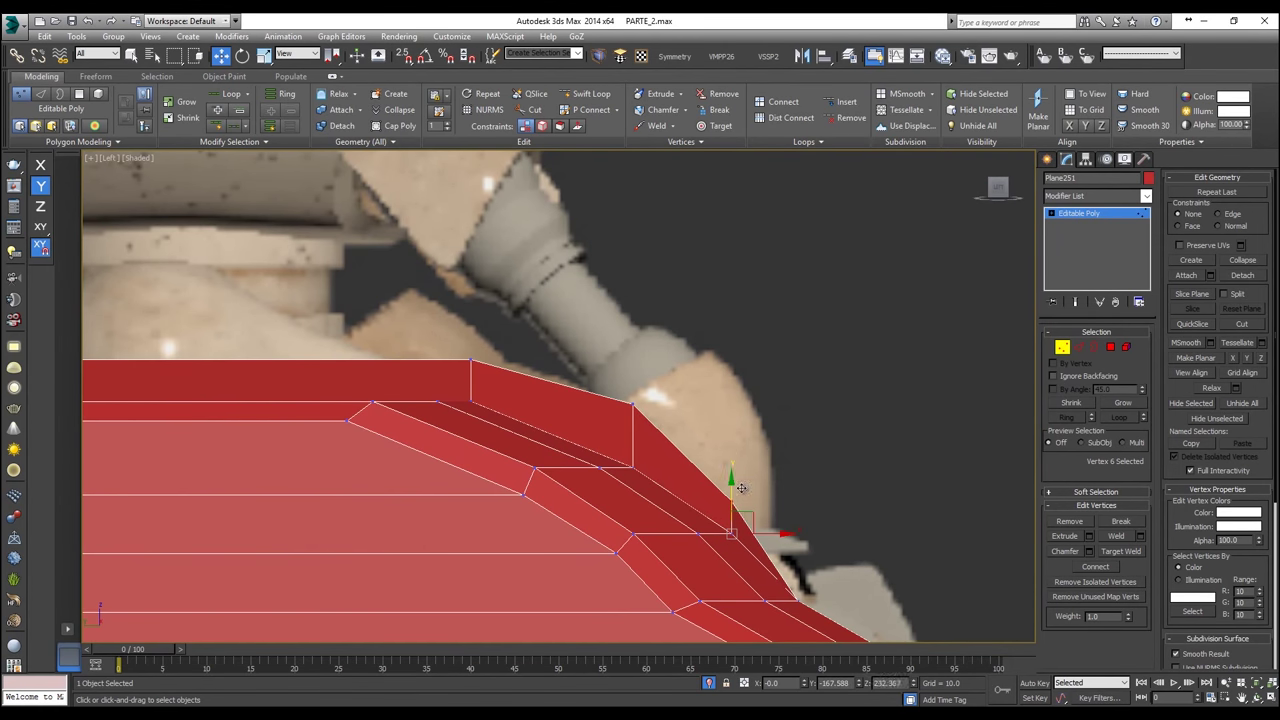
{"action": "key", "text": "p"}
{"action": "scroll", "coordinate": [789, 446], "scroll_direction": "up", "scroll_amount": 4}
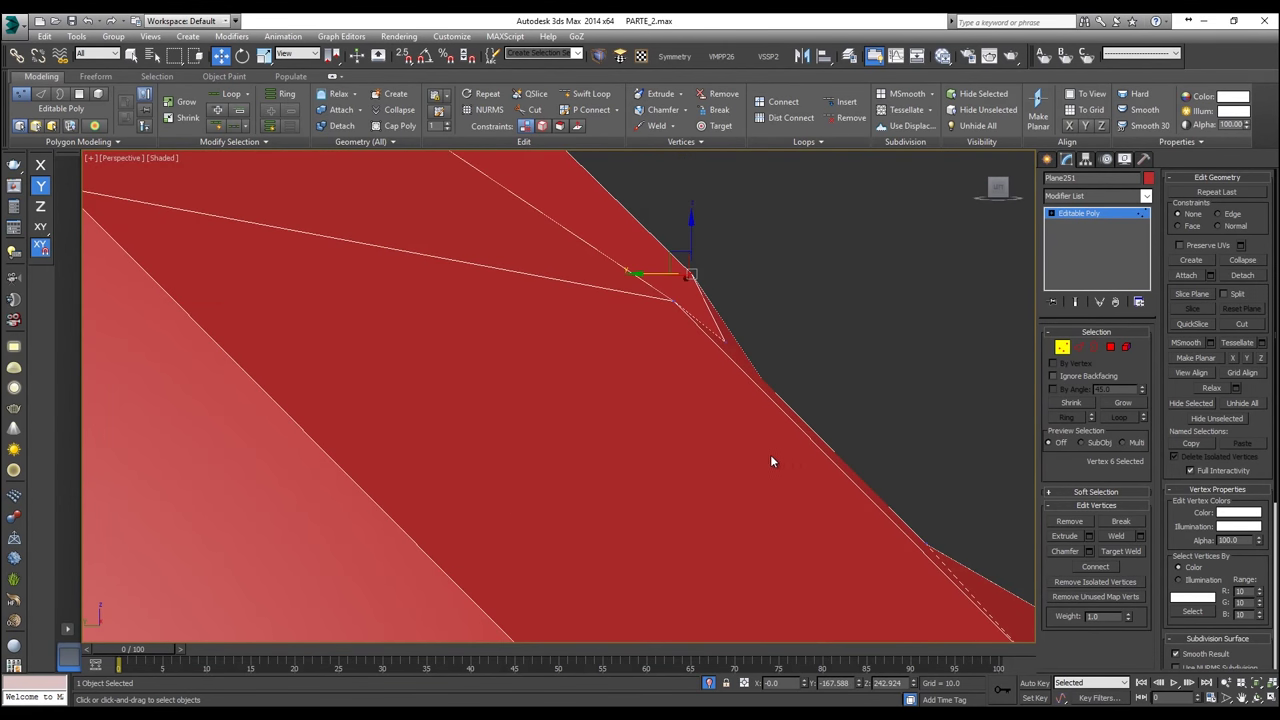
Step: Move the fourth centre-line vertex of the front slope forward to about Y -192.6
{"action": "scroll", "coordinate": [514, 412], "scroll_direction": "down", "scroll_amount": 6}
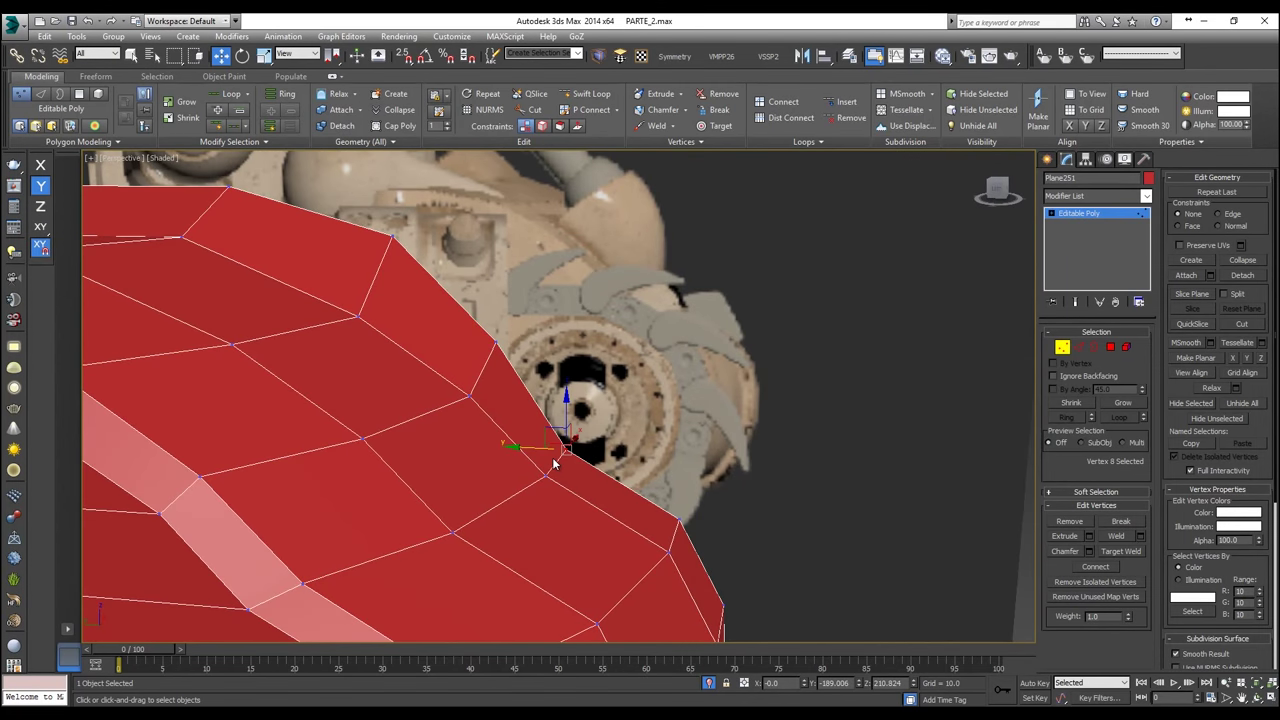
{"action": "key", "text": "l"}
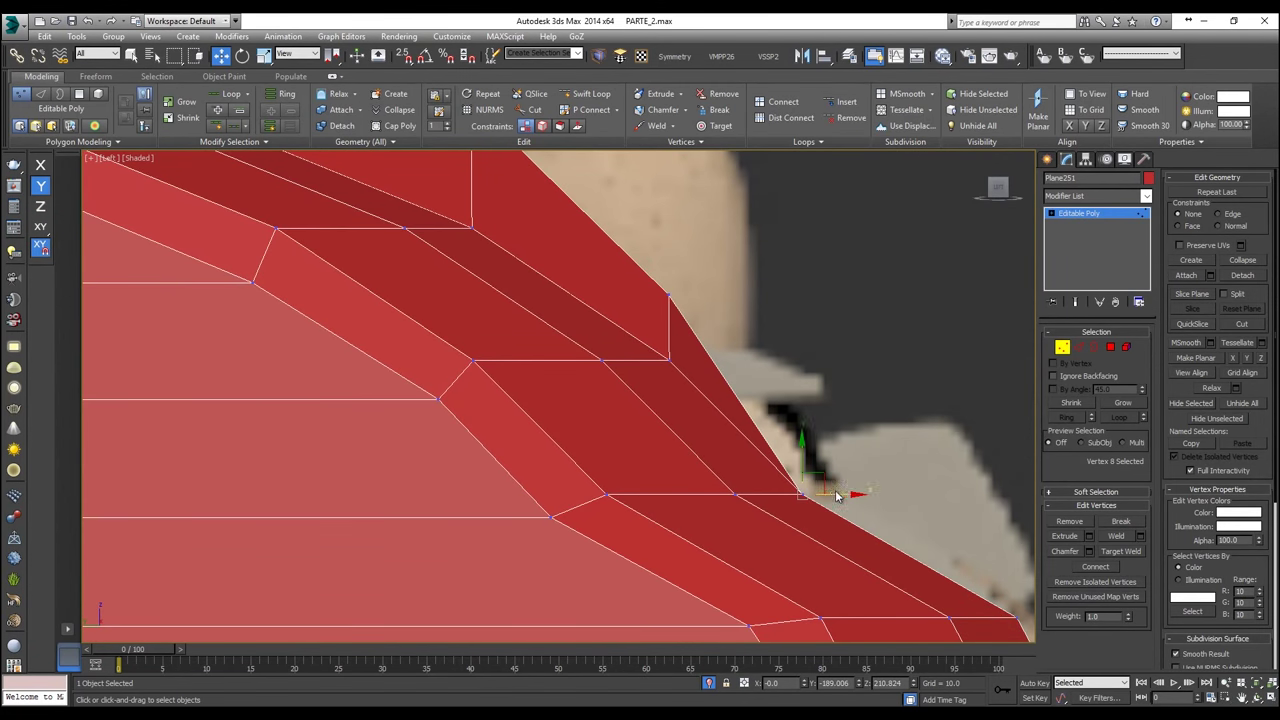
{"action": "left_click_drag", "start_coordinate": [840, 495], "coordinate": [864, 496]}
{"action": "scroll", "coordinate": [841, 485], "scroll_direction": "down", "scroll_amount": 3}
{"action": "middle_click_drag", "start_coordinate": [761, 437], "coordinate": [901, 449]}
{"action": "middle_click_drag", "start_coordinate": [688, 358], "coordinate": [840, 409]}
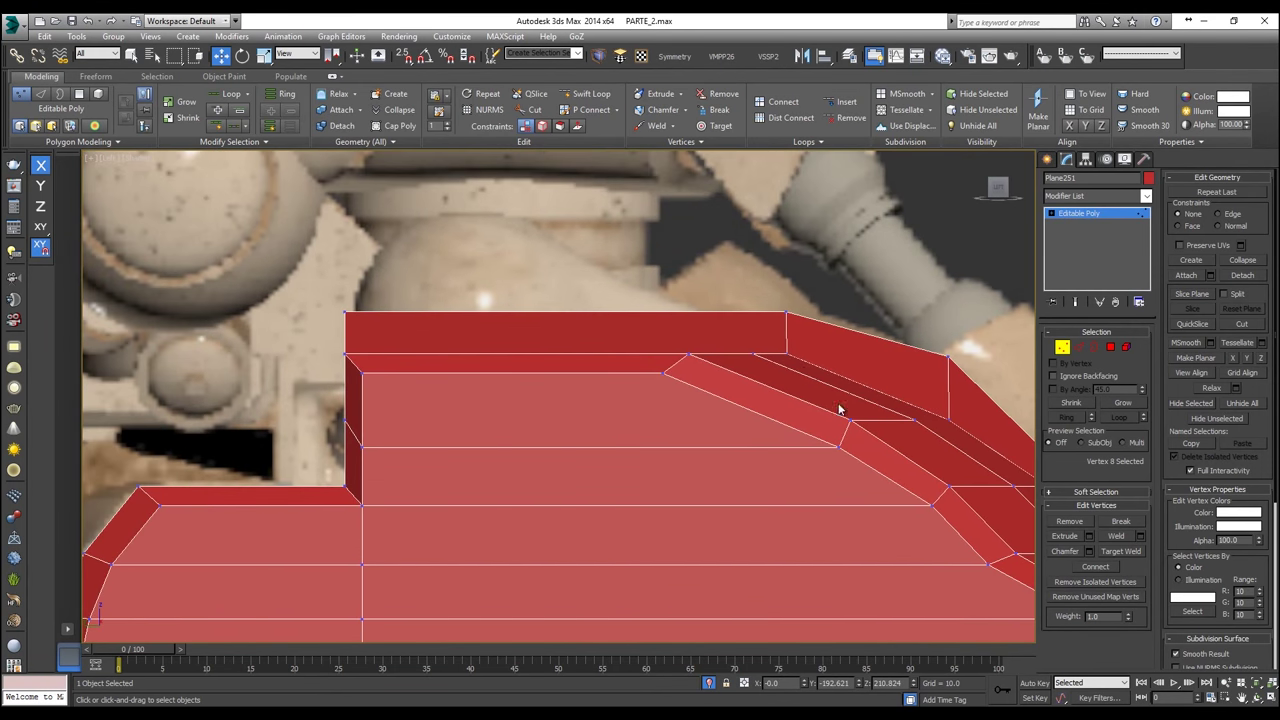
Step: Try to raise only the front top vertex of the loop beside the centre line by about 5.5 units
{"action": "left_click", "coordinate": [787, 318]}
{"action": "key", "text": "F6"}
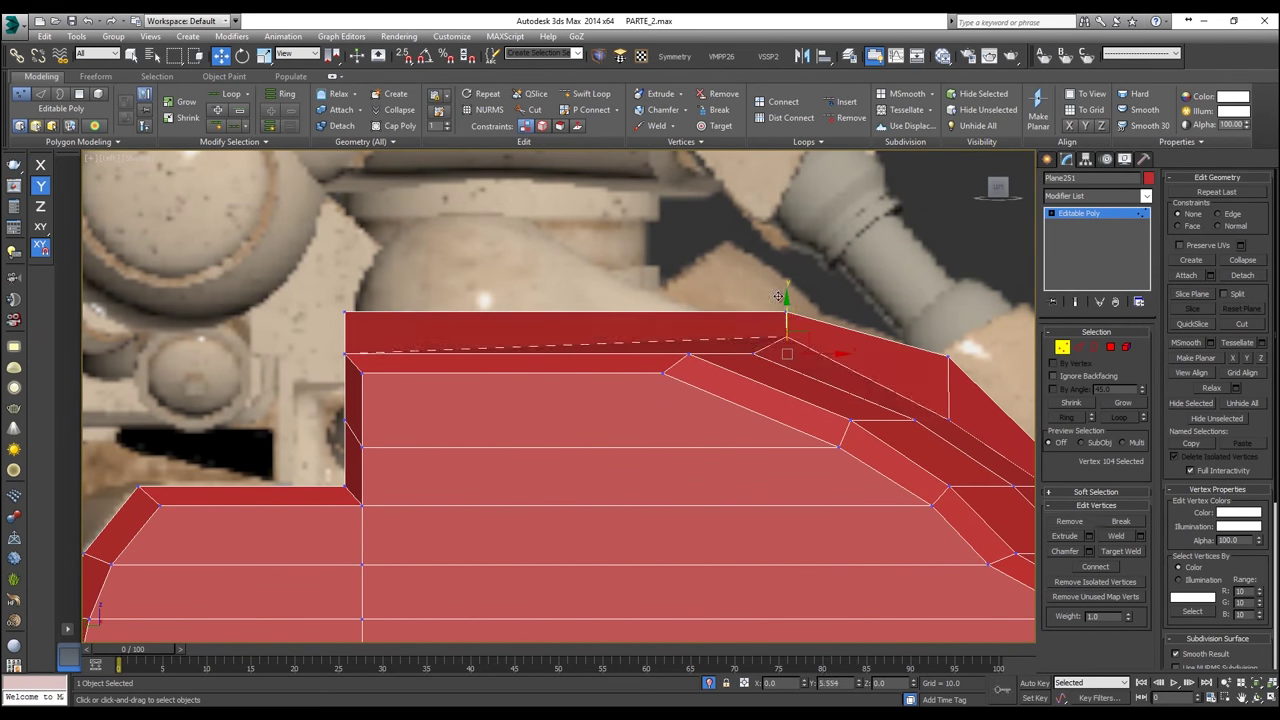
{"action": "key", "text": "ctrl+z"}
Step: Raise the front and rear top vertices of the loop beside the centre line to just below the centre-line edge
{"action": "key", "text": "p"}
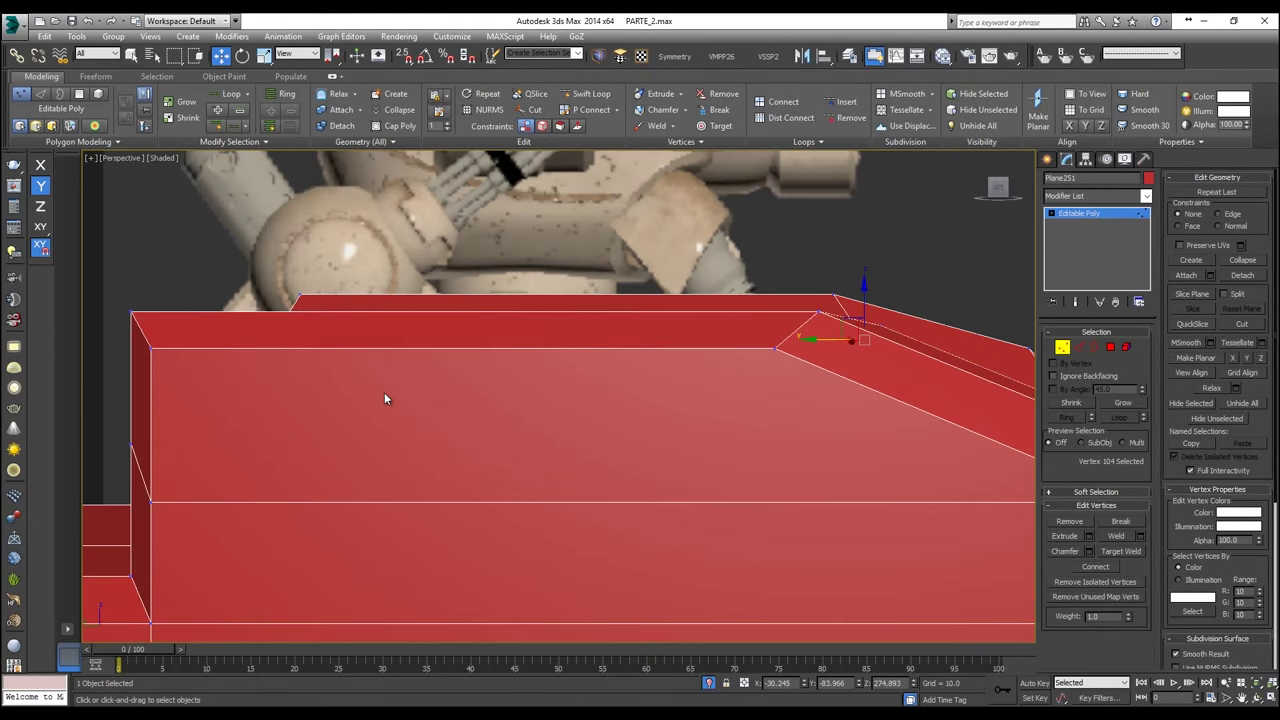
{"action": "scroll", "coordinate": [395, 391], "scroll_direction": "down", "scroll_amount": 5}
{"action": "middle_click_drag", "start_coordinate": [397, 390], "coordinate": [377, 403], "text": "alt"}
{"action": "left_click", "coordinate": [353, 389], "text": "ctrl"}
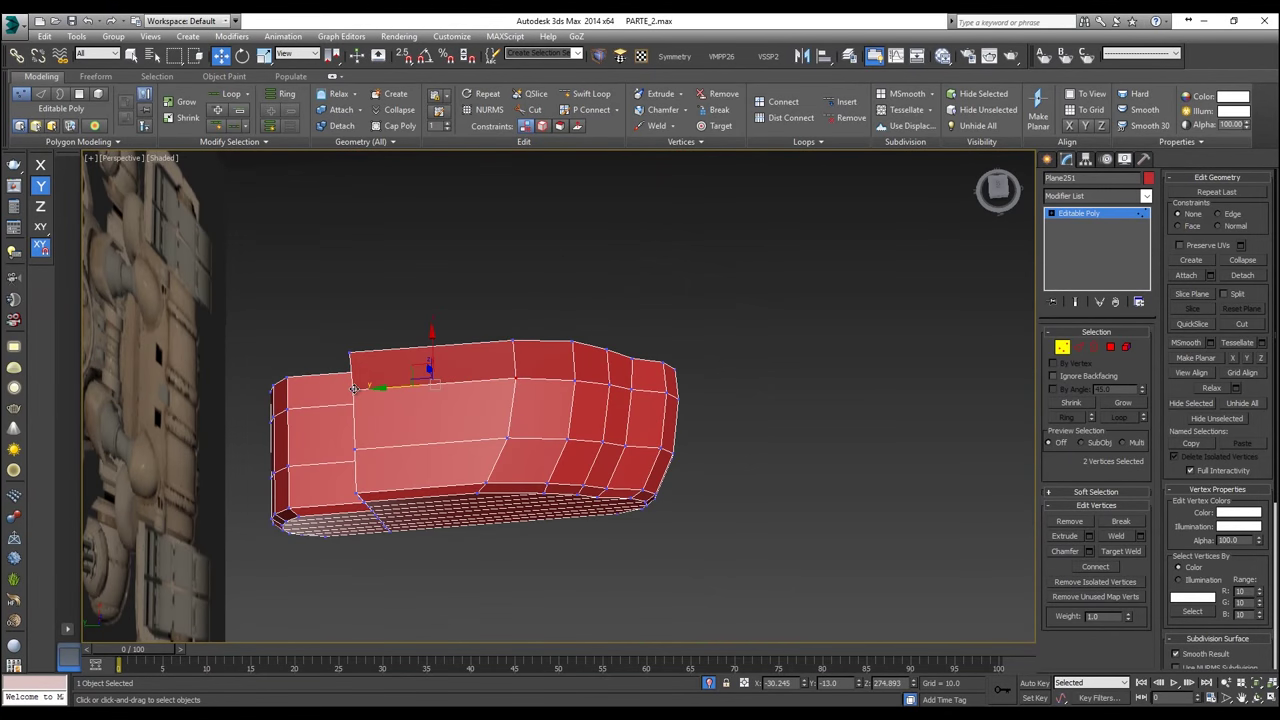
{"action": "key", "text": "f"}
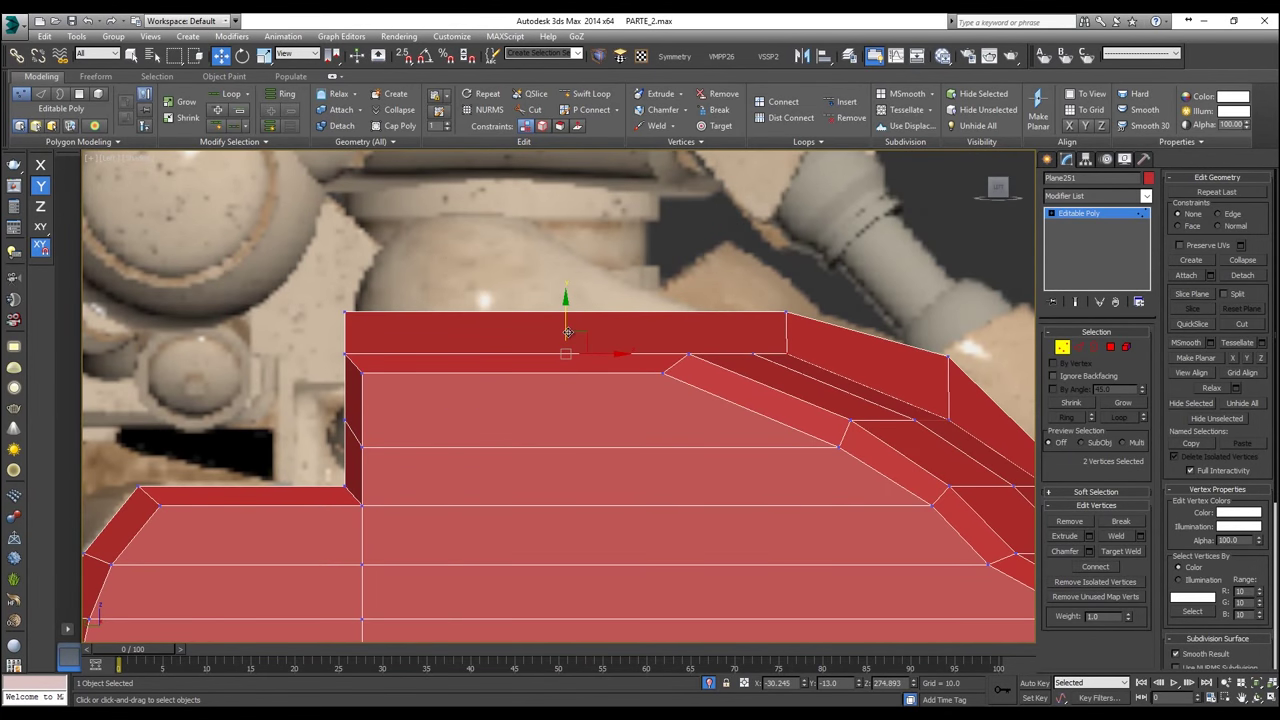
{"action": "left_click_drag", "start_coordinate": [566, 328], "coordinate": [563, 291]}
Step: Raise the second front-slope vertex of the loop beside the centre line by about 16.7 units
{"action": "left_click", "coordinate": [950, 423]}
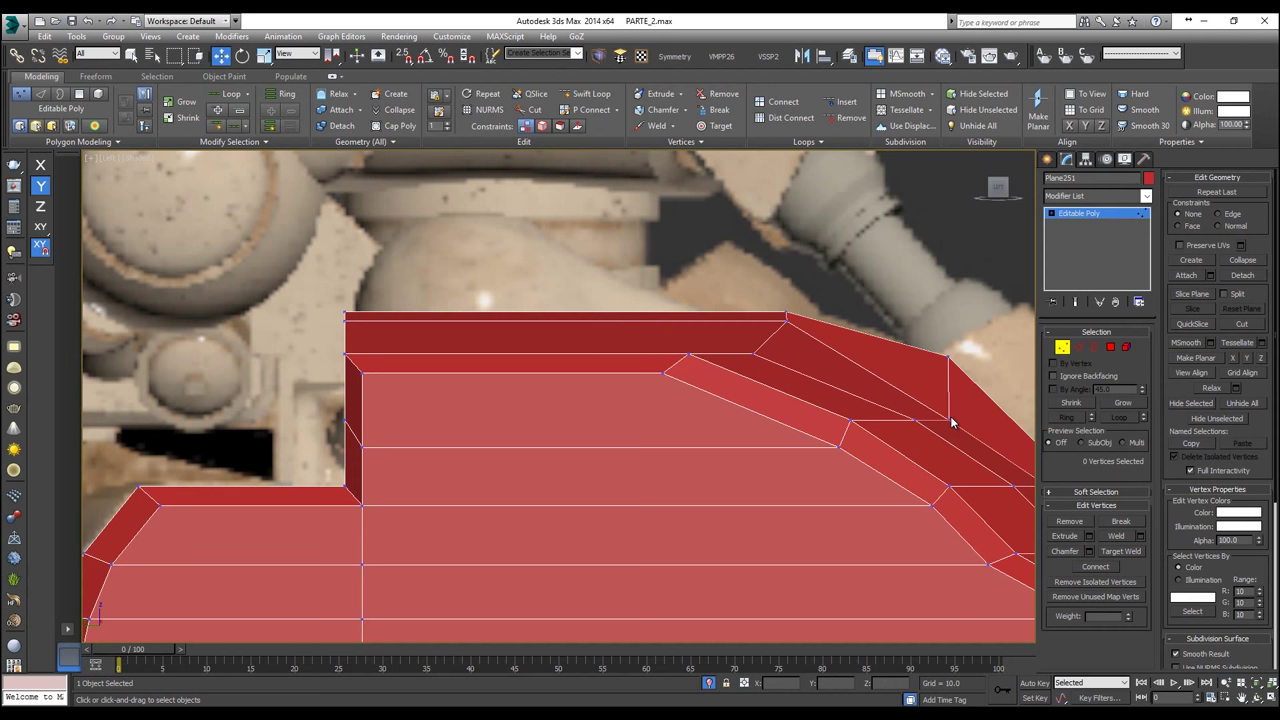
{"action": "middle_click_drag", "start_coordinate": [950, 420], "coordinate": [645, 335], "text": "alt"}
{"action": "left_click", "coordinate": [640, 325]}
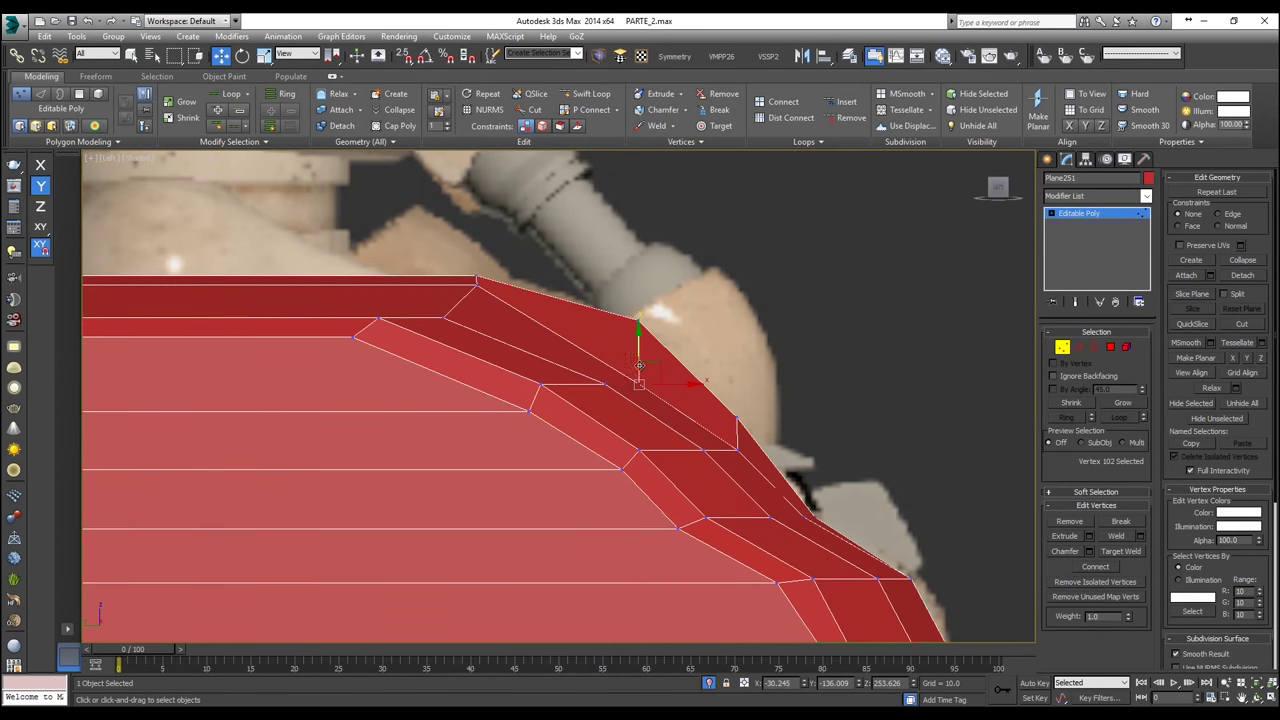
{"action": "left_click_drag", "start_coordinate": [640, 325], "coordinate": [642, 309]}
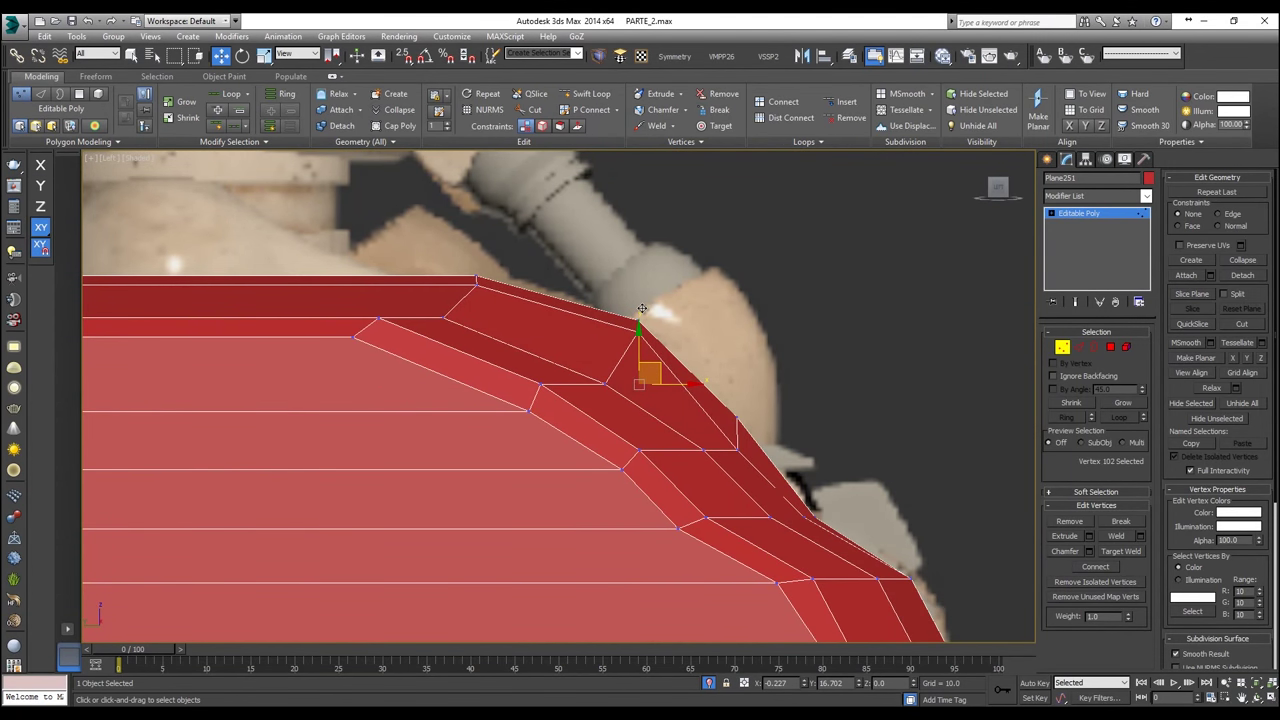
Step: On the loop beside the centre line, raise the third front-slope vertex to about Z 240.3 and move the fourth forward to about Y -190.5
{"action": "left_click", "coordinate": [733, 459]}
{"action": "left_click", "coordinate": [736, 420]}
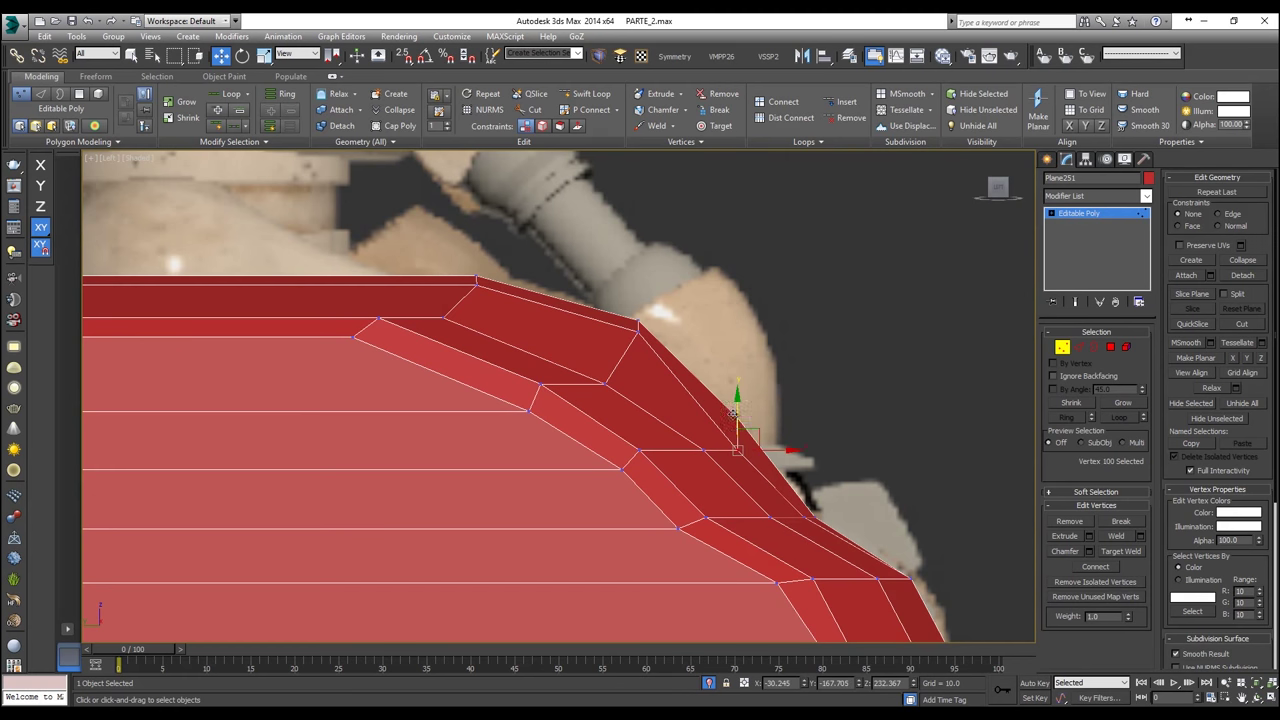
{"action": "left_click_drag", "start_coordinate": [736, 401], "coordinate": [738, 389]}
{"action": "middle_click_drag", "start_coordinate": [776, 543], "coordinate": [660, 486]}
{"action": "scroll", "coordinate": [660, 486], "scroll_direction": "up", "scroll_amount": 4}
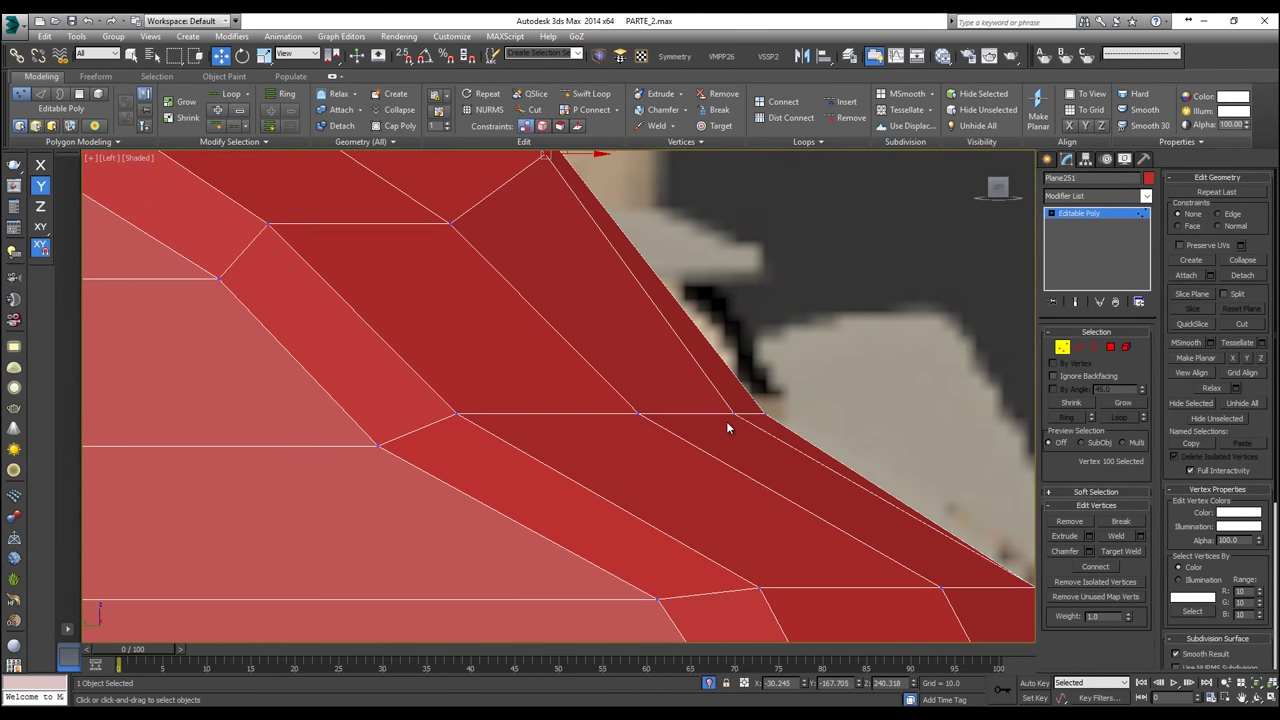
{"action": "left_click", "coordinate": [761, 413]}
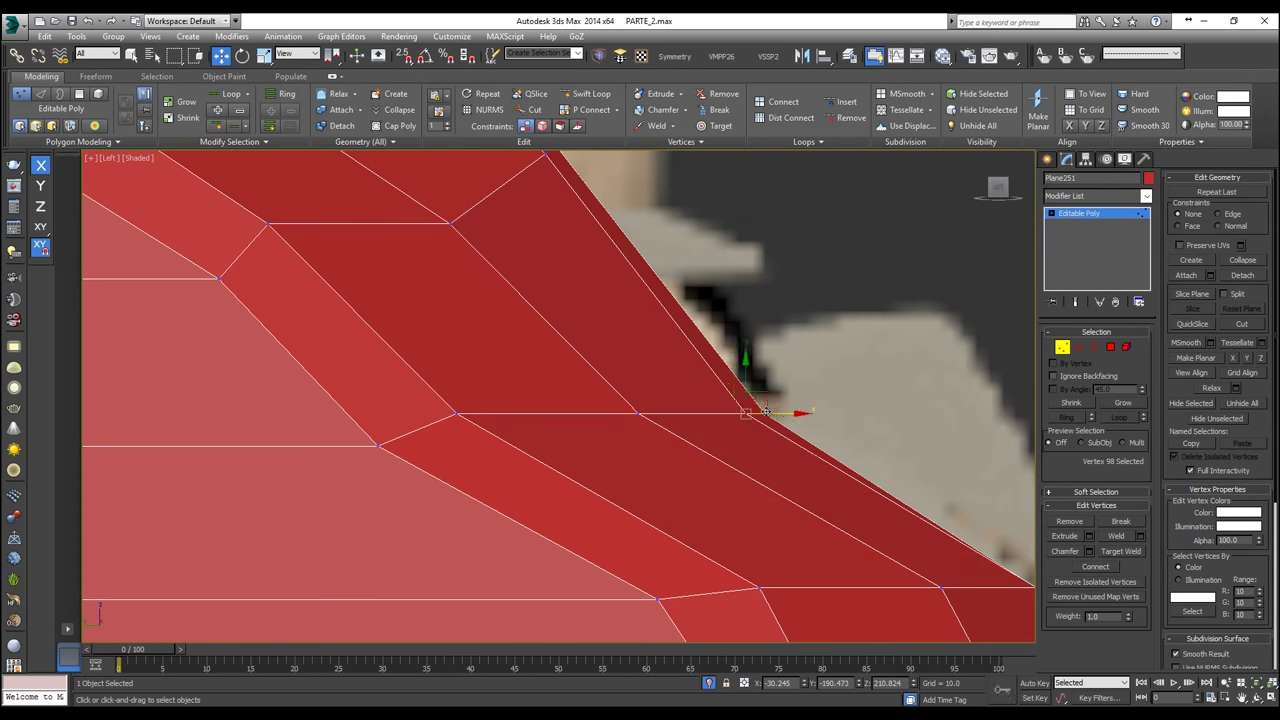
{"action": "middle_click_drag", "start_coordinate": [740, 410], "coordinate": [870, 484]}
Step: Raise the front and rear top vertices of the next loop outward to about Z 280.6
{"action": "middle_click_drag", "start_coordinate": [635, 340], "coordinate": [1038, 526]}
{"action": "key", "text": "alt+x"}
{"action": "left_click_drag", "start_coordinate": [808, 424], "coordinate": [754, 389]}
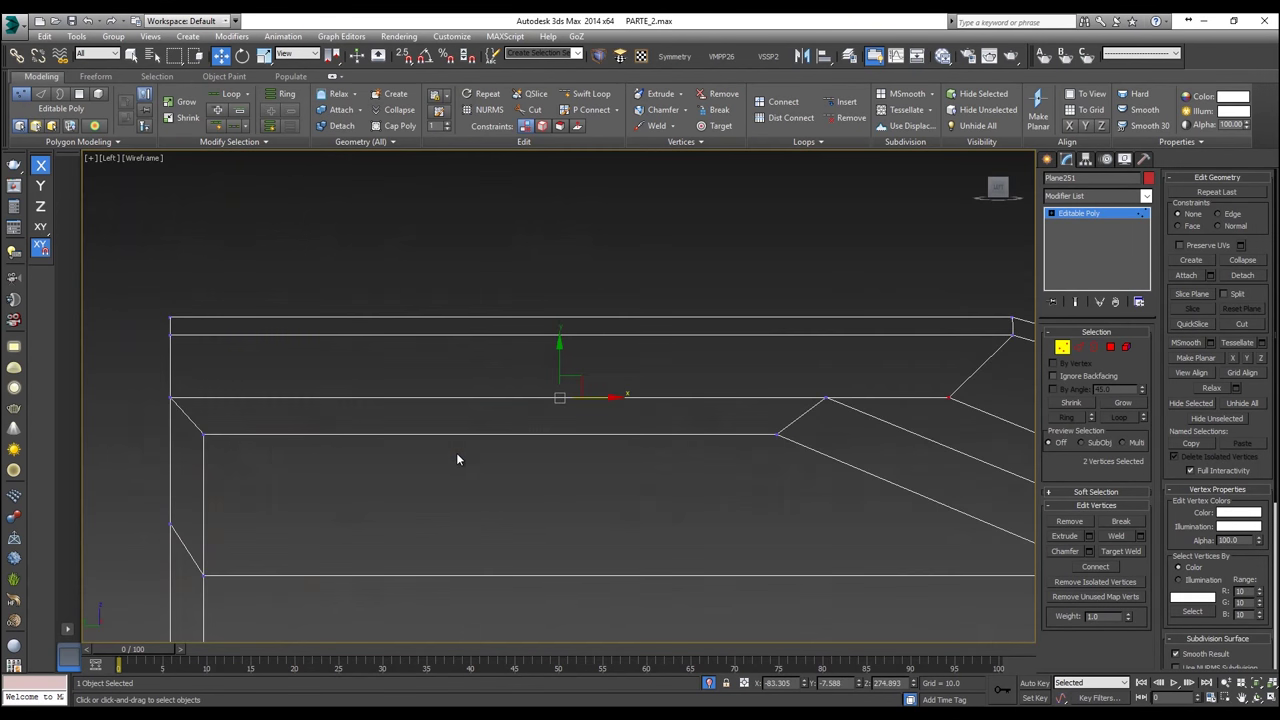
{"action": "scroll", "coordinate": [465, 454], "scroll_direction": "down", "scroll_amount": 1}
{"action": "key", "text": "F3"}
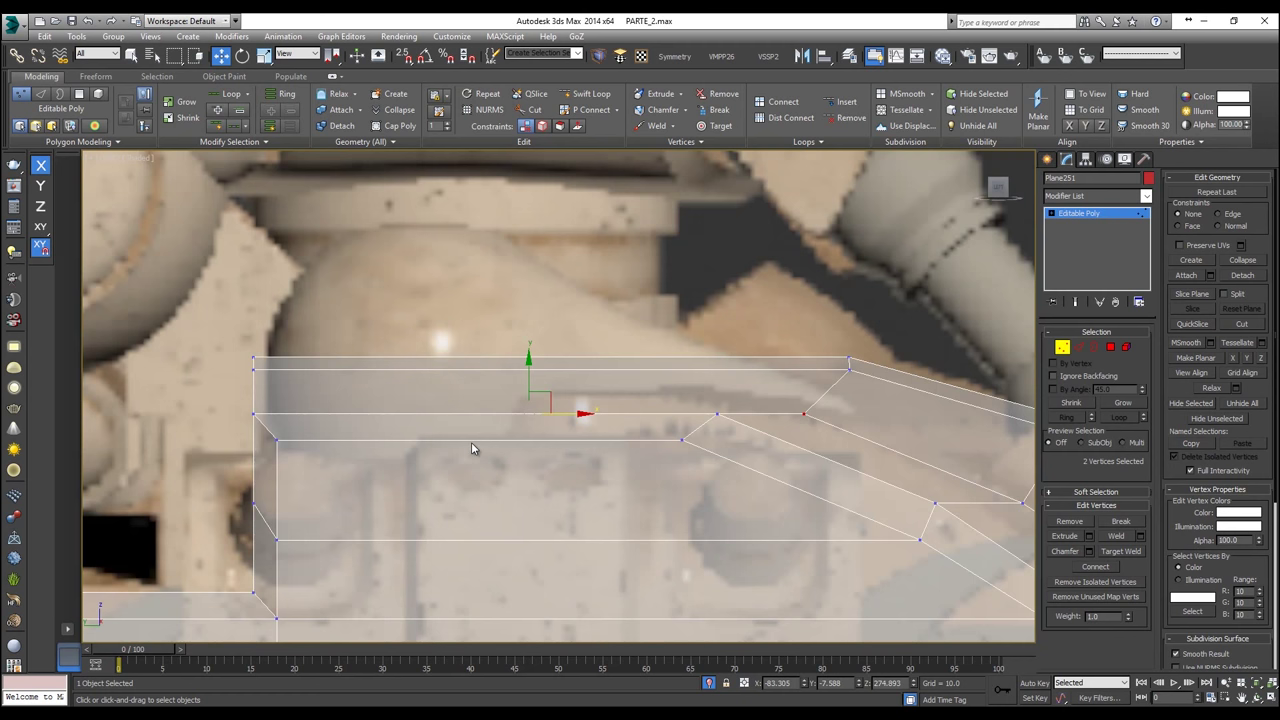
{"action": "key", "text": "alt+x"}
{"action": "left_click_drag", "start_coordinate": [529, 366], "coordinate": [530, 366]}
Step: Raise the second and third front-slope vertices of the loop next to the outer bevel to about Z 265.9 and 238.1
{"action": "middle_click_drag", "start_coordinate": [858, 374], "coordinate": [643, 337]}
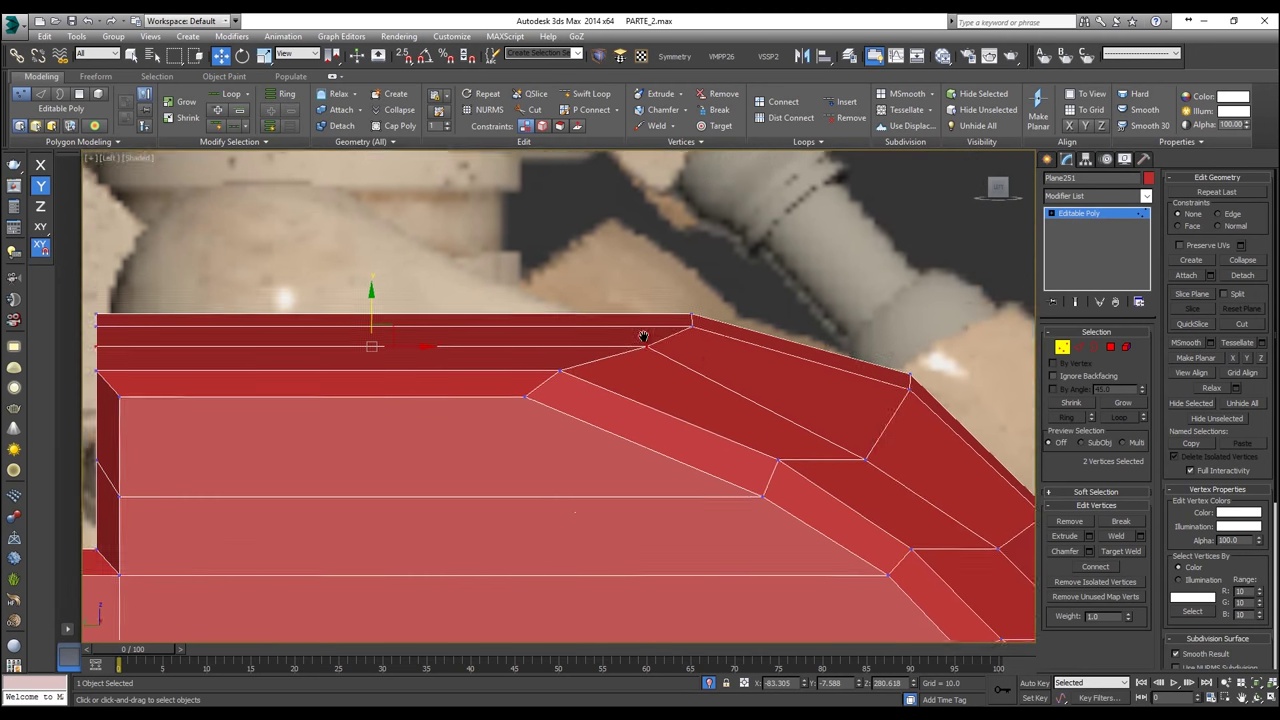
{"action": "scroll", "coordinate": [780, 443], "scroll_direction": "up", "scroll_amount": 3}
{"action": "left_click", "coordinate": [762, 423]}
{"action": "left_click_drag", "start_coordinate": [760, 383], "coordinate": [762, 333]}
{"action": "left_click", "coordinate": [895, 513]}
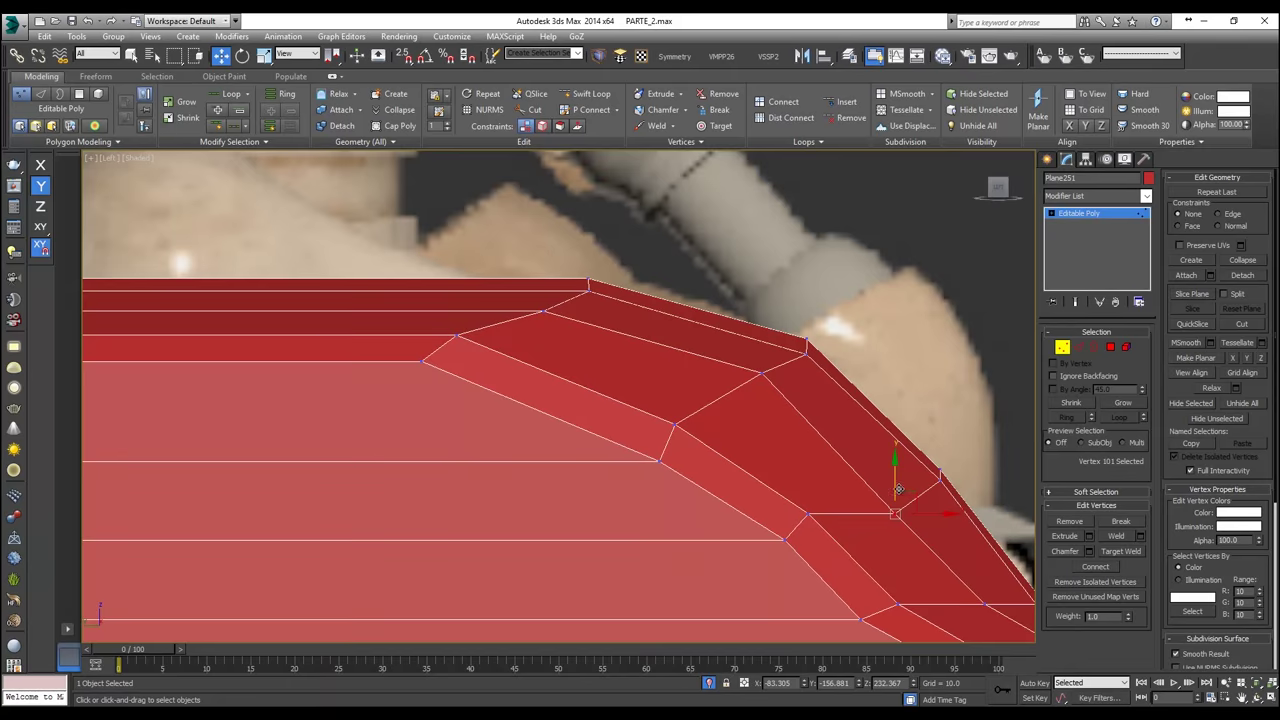
{"action": "left_click_drag", "start_coordinate": [895, 483], "coordinate": [899, 459]}
Step: Move the second front-slope vertex of the loop beside the centre line slightly back, and its front top vertex to about Y -81
{"action": "left_click", "coordinate": [820, 362]}
{"action": "scroll", "coordinate": [857, 449], "scroll_direction": "down", "scroll_amount": 5}
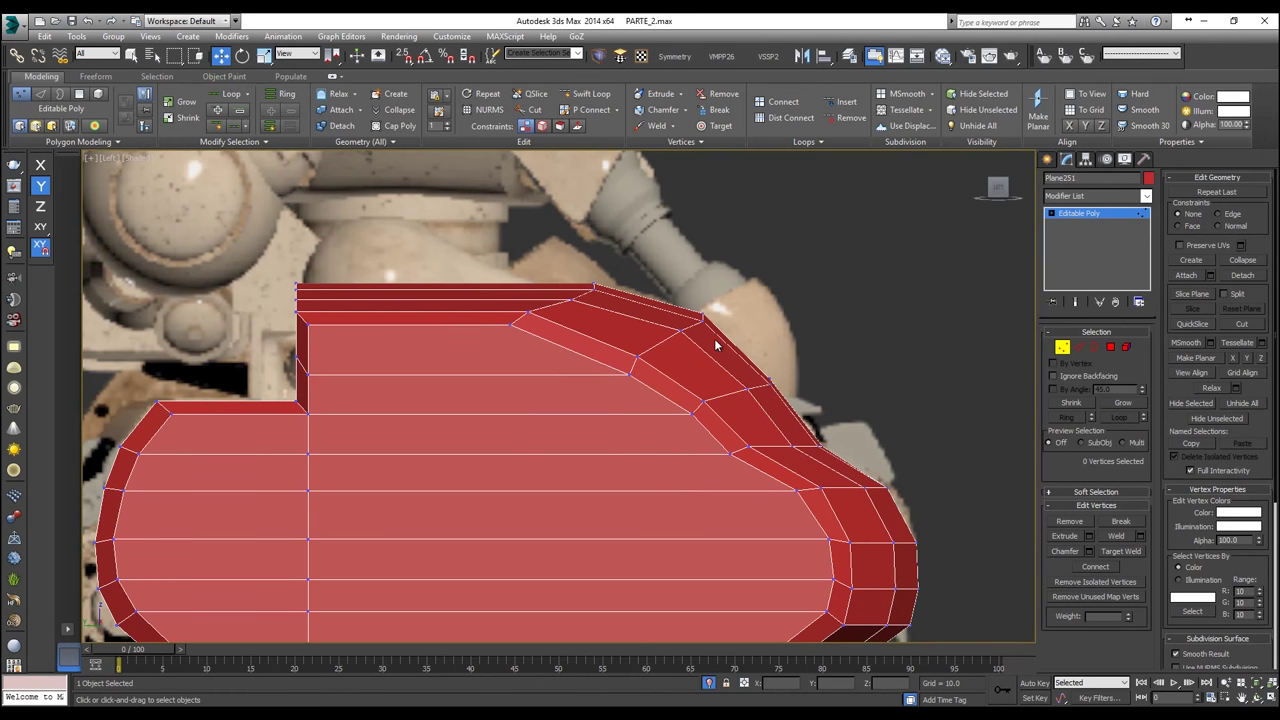
{"action": "scroll", "coordinate": [718, 354], "scroll_direction": "up", "scroll_amount": 4}
{"action": "left_click", "coordinate": [690, 316]}
{"action": "left_click_drag", "start_coordinate": [727, 318], "coordinate": [713, 318]}
{"action": "left_click", "coordinate": [480, 254]}
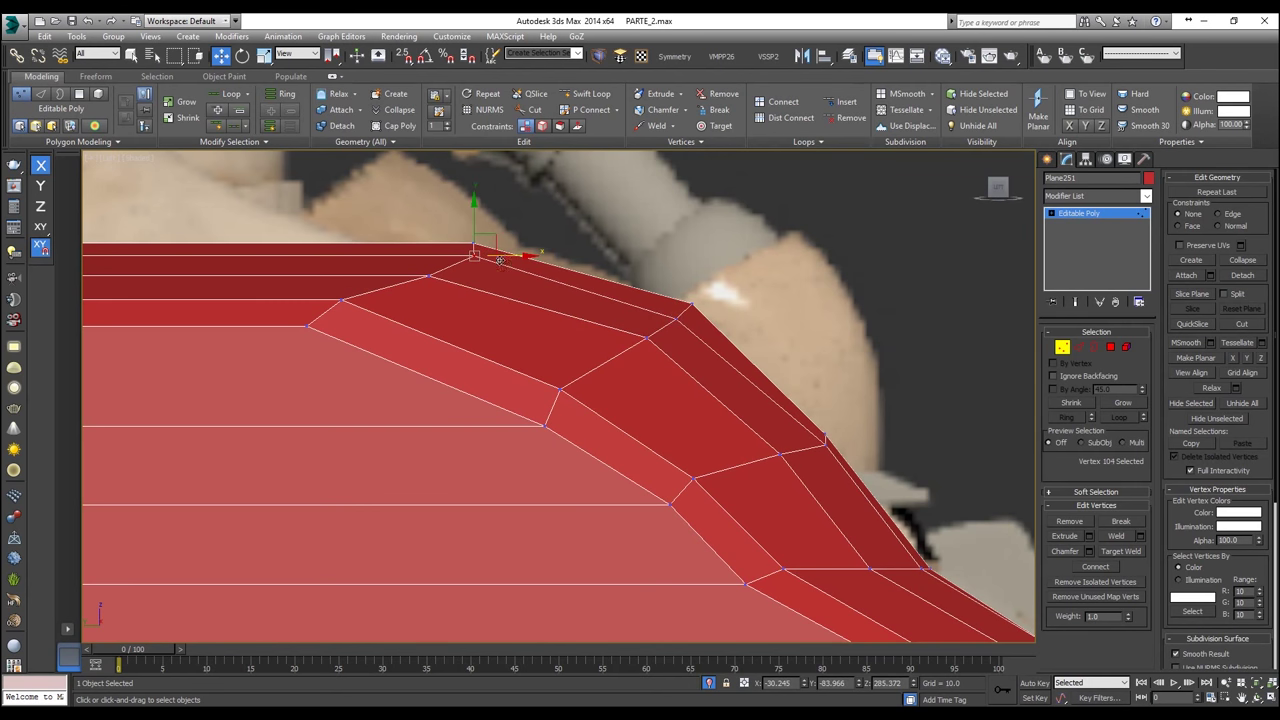
{"action": "left_click_drag", "start_coordinate": [505, 259], "coordinate": [492, 259]}
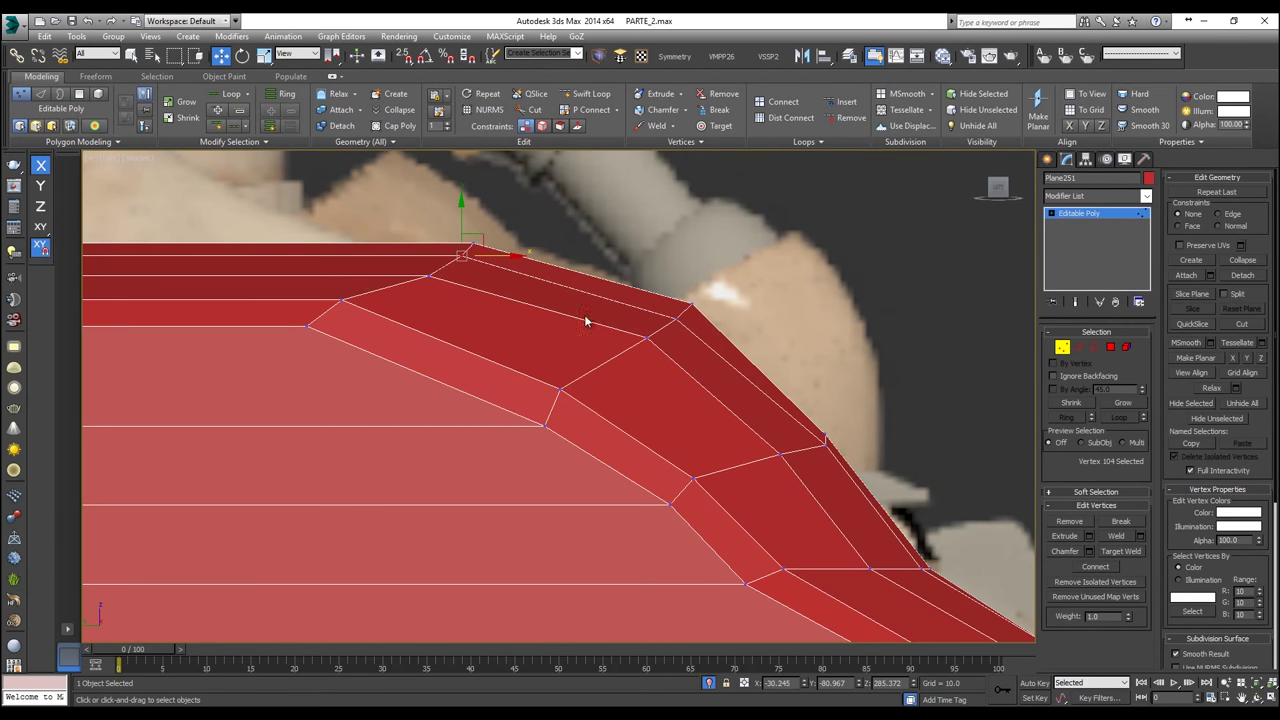
Step: Move the third front-slope vertex of the loop next to the outer bevel forward to about Y -158.4
{"action": "middle_click_drag", "start_coordinate": [745, 410], "coordinate": [670, 360]}
{"action": "left_click_drag", "start_coordinate": [657, 396], "coordinate": [755, 406]}
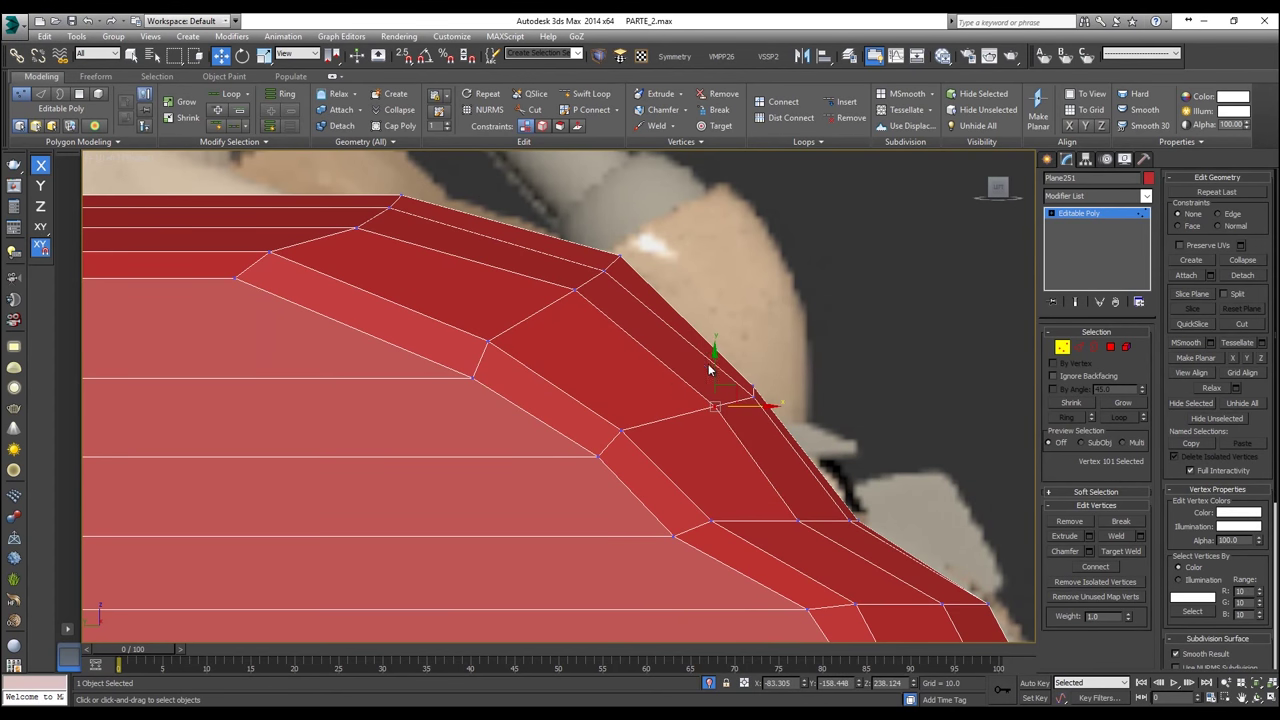
{"action": "scroll", "coordinate": [733, 381], "scroll_direction": "down", "scroll_amount": 6}
Step: Adjust the third centre-line vertex of the front slope to about Y -168.9 in the perspective view
{"action": "middle_click_drag", "start_coordinate": [733, 381], "coordinate": [757, 506], "text": "alt"}
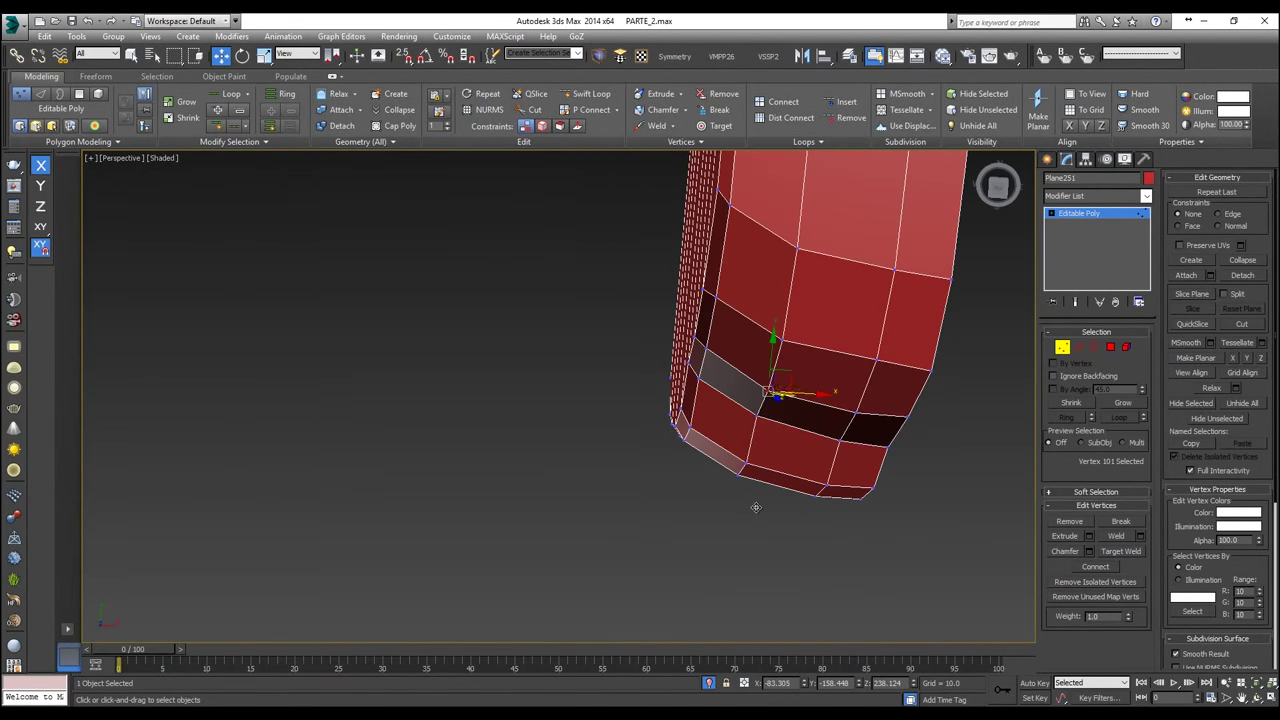
{"action": "middle_click_drag", "start_coordinate": [811, 417], "coordinate": [778, 426]}
{"action": "scroll", "coordinate": [778, 424], "scroll_direction": "up", "scroll_amount": 4}
{"action": "left_click", "coordinate": [718, 500]}
{"action": "left_click_drag", "start_coordinate": [722, 465], "coordinate": [722, 468]}
Step: Slightly lower the second front-slope vertices of the centre line and its neighbouring loop, and the next loop's vertex to about Z 263.8
{"action": "middle_click_drag", "start_coordinate": [724, 466], "coordinate": [816, 332], "text": "alt"}
{"action": "scroll", "coordinate": [800, 406], "scroll_direction": "down", "scroll_amount": 5}
{"action": "key", "text": "alt+x"}
{"action": "key", "text": "alt+x"}
{"action": "key", "text": "alt+x"}
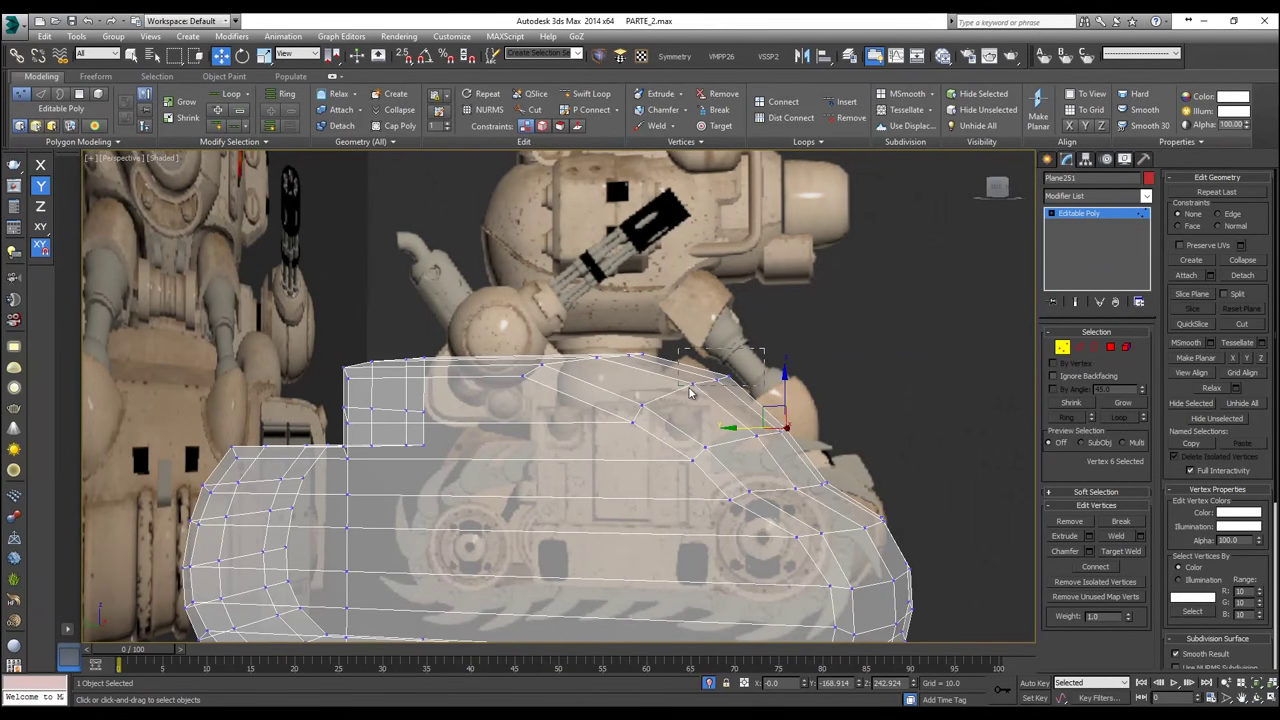
{"action": "left_click_drag", "start_coordinate": [707, 387], "coordinate": [706, 388]}
{"action": "scroll", "coordinate": [712, 383], "scroll_direction": "up", "scroll_amount": 4}
{"action": "left_click_drag", "start_coordinate": [733, 341], "coordinate": [733, 346]}
{"action": "left_click", "coordinate": [637, 388]}
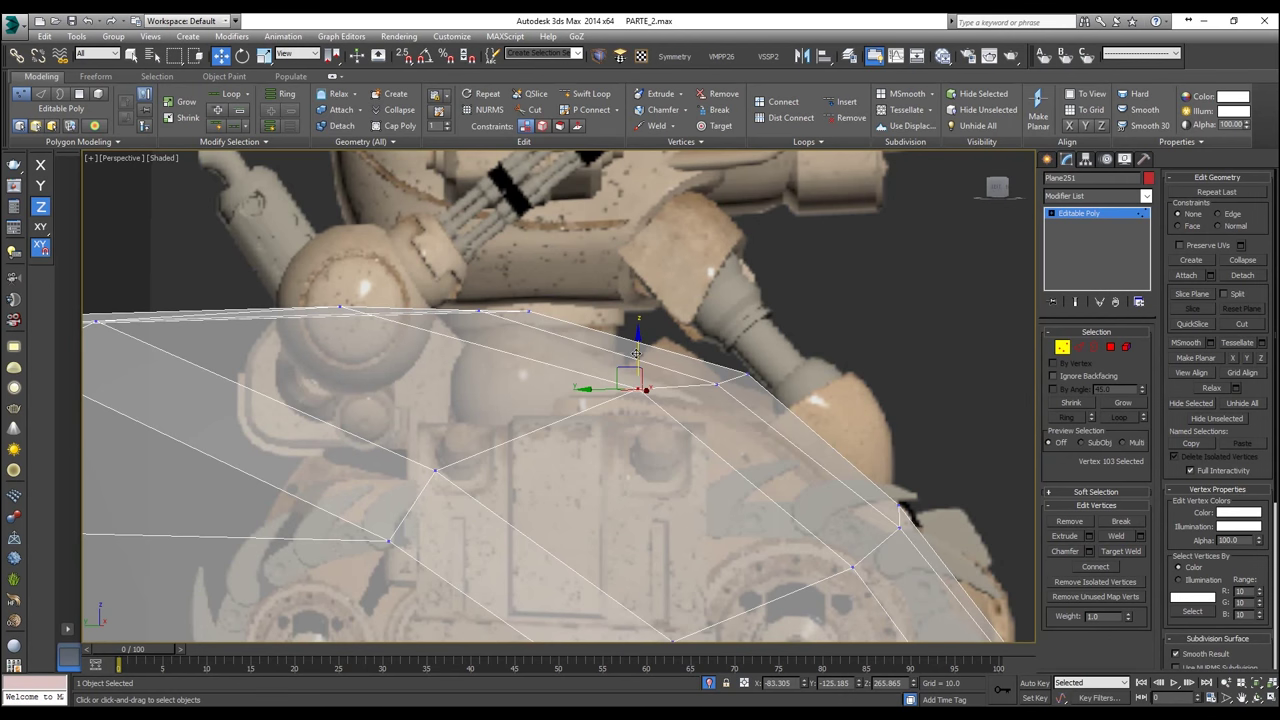
{"action": "left_click_drag", "start_coordinate": [637, 355], "coordinate": [637, 369]}
Step: In the see-through left view, move the front top vertices of the centre line and the two inner loops forward
{"action": "key", "text": "alt+x"}
{"action": "scroll", "coordinate": [637, 369], "scroll_direction": "down", "scroll_amount": 5}
{"action": "middle_click_drag", "start_coordinate": [637, 369], "coordinate": [793, 460], "text": "alt"}
{"action": "scroll", "coordinate": [664, 357], "scroll_direction": "up", "scroll_amount": 5}
{"action": "scroll", "coordinate": [600, 348], "scroll_direction": "down", "scroll_amount": 5}
{"action": "key", "text": "l"}
{"action": "key", "text": "alt+x"}
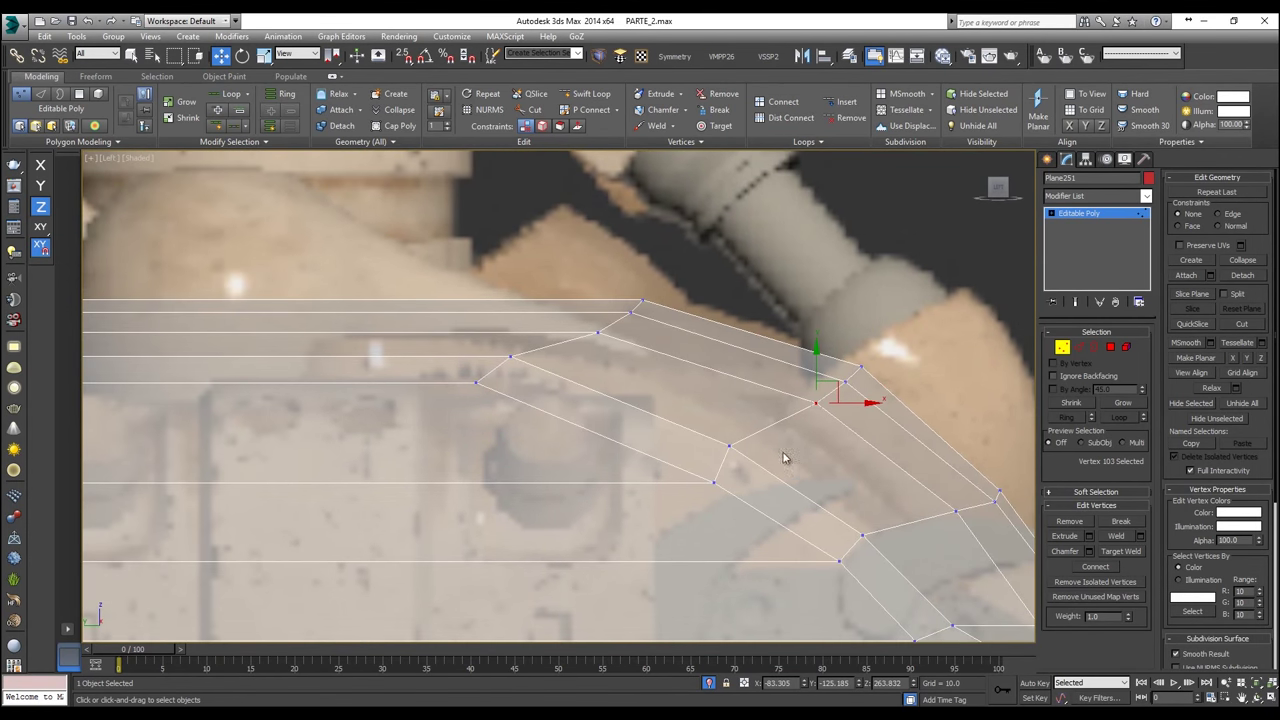
{"action": "left_click_drag", "start_coordinate": [617, 318], "coordinate": [612, 321]}
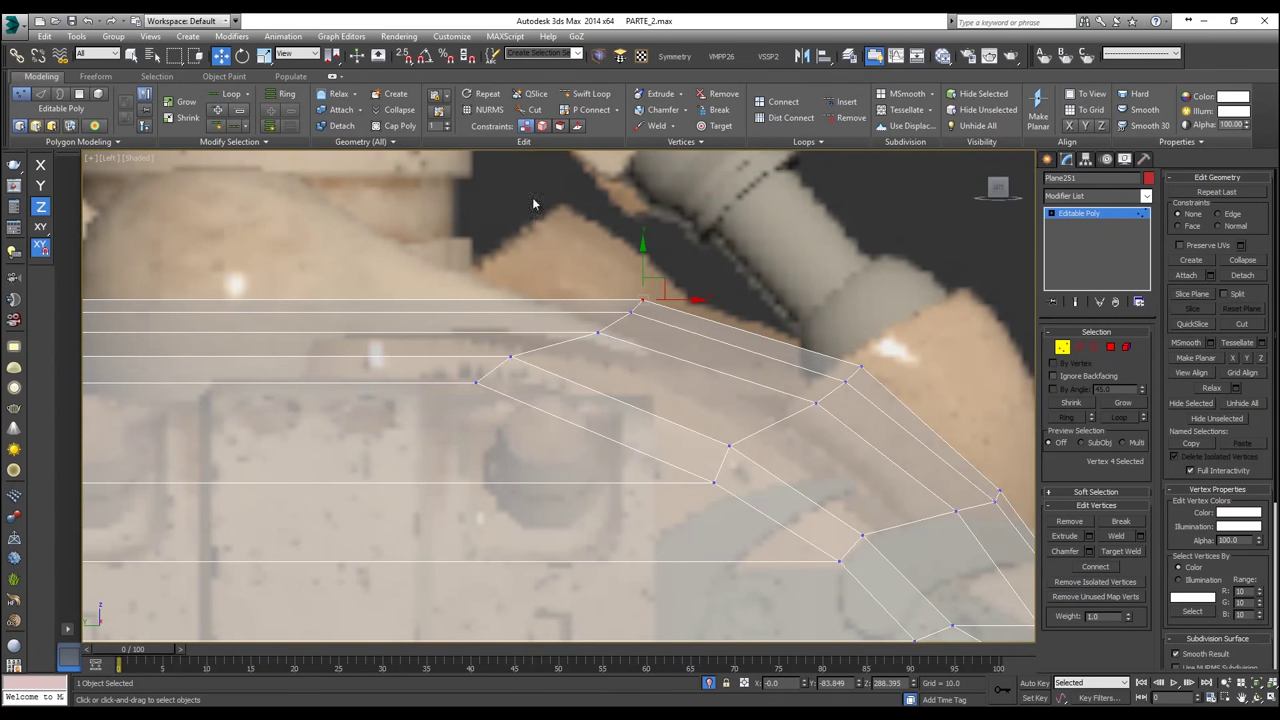
{"action": "left_click", "coordinate": [656, 302]}
{"action": "left_click_drag", "start_coordinate": [633, 306], "coordinate": [706, 301]}
{"action": "left_click_drag", "start_coordinate": [604, 298], "coordinate": [698, 311]}
{"action": "mouse_move", "coordinate": [654, 356]}
{"action": "left_mouse_down"}
{"action": "mouse_move", "coordinate": [563, 324]}
{"action": "mouse_move", "coordinate": [663, 333]}
{"action": "left_mouse_up"}
Step: Move the two front top vertices of the outer bevel forward, closer to the shifted inner top corners
{"action": "left_click_drag", "start_coordinate": [530, 388], "coordinate": [588, 343]}
{"action": "left_click_drag", "start_coordinate": [480, 404], "coordinate": [482, 402]}
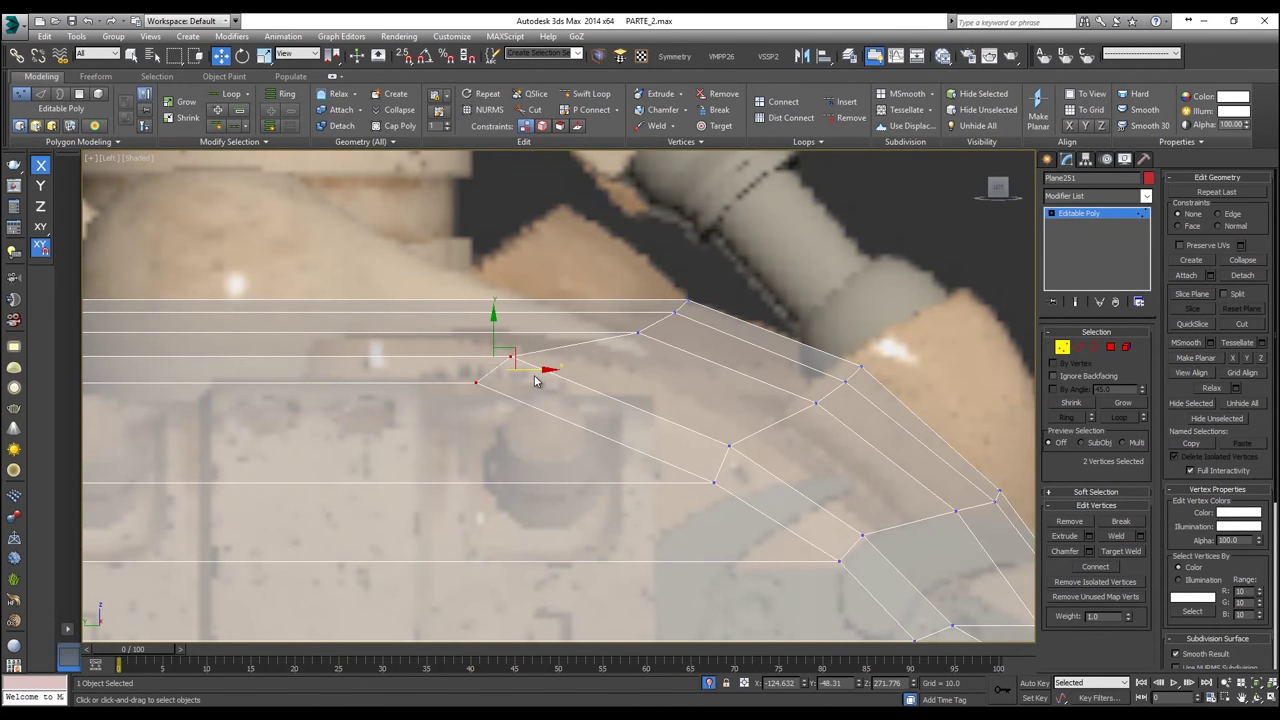
{"action": "left_click_drag", "start_coordinate": [537, 370], "coordinate": [713, 420]}
Step: Raise the outer bevel's pair of second front-slope vertices to about Z 254
{"action": "left_click", "coordinate": [713, 483]}
{"action": "key", "text": "ctrl+z"}
{"action": "left_click_drag", "start_coordinate": [763, 528], "coordinate": [682, 376]}
{"action": "left_click_drag", "start_coordinate": [721, 421], "coordinate": [722, 400]}
Step: Raise the rear vertices of the first row below the top edge to about Z 257.5 to follow the raised front pair
{"action": "scroll", "coordinate": [735, 420], "scroll_direction": "down", "scroll_amount": 6}
{"action": "middle_click_drag", "start_coordinate": [757, 420], "coordinate": [801, 395]}
{"action": "scroll", "coordinate": [556, 430], "scroll_direction": "up", "scroll_amount": 4}
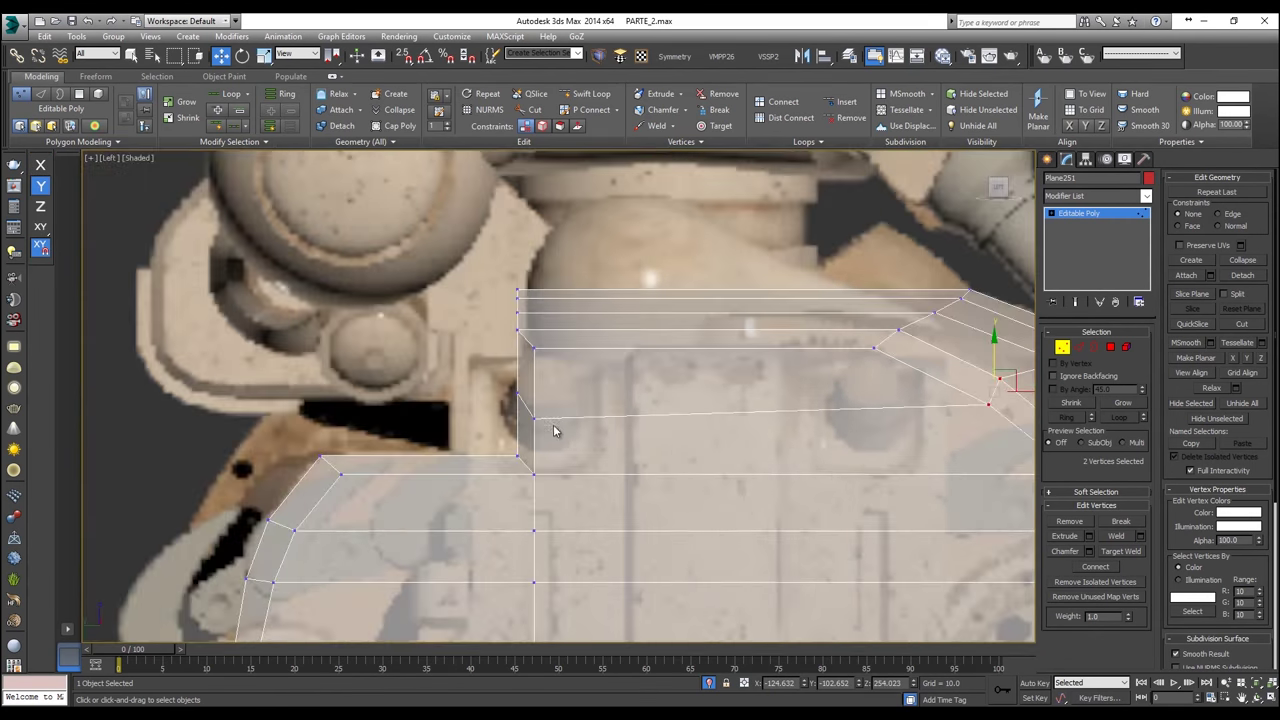
{"action": "left_click_drag", "start_coordinate": [478, 388], "coordinate": [520, 349]}
{"action": "middle_click_drag", "start_coordinate": [684, 396], "coordinate": [331, 366]}
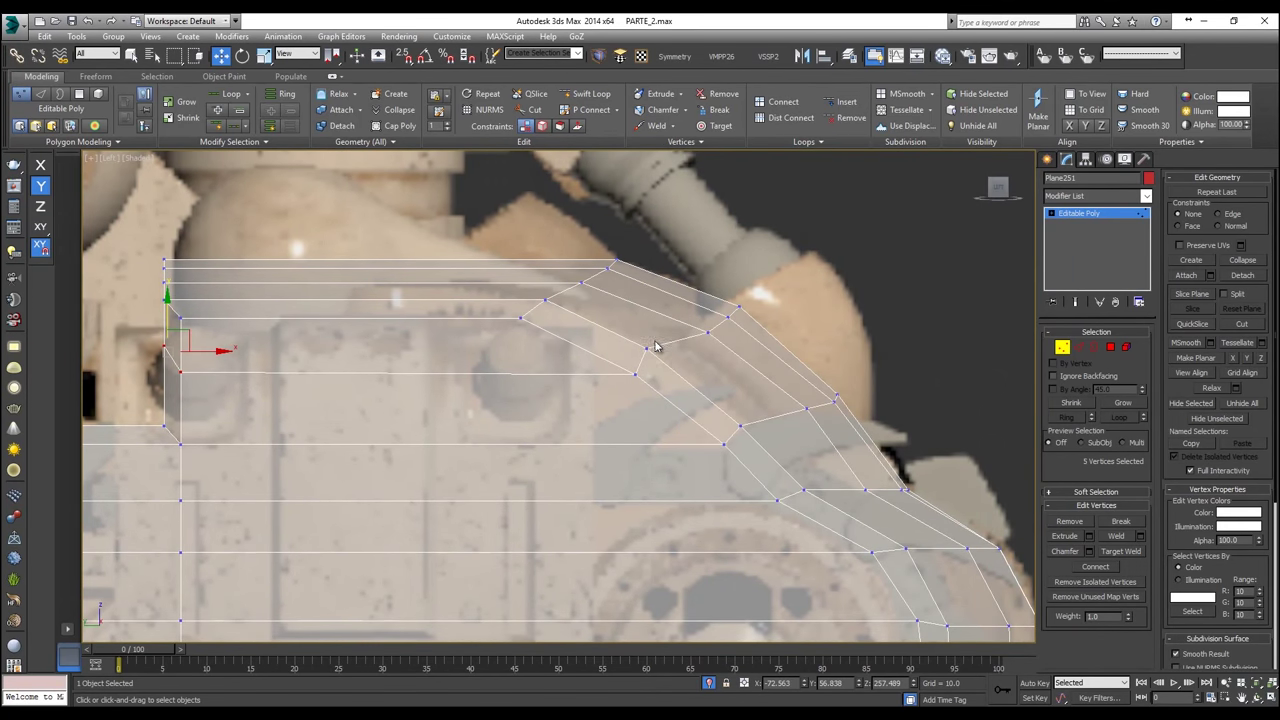
Step: Try to slide the outer bevel's second front-slope vertex with the edge constraint, then restore unconstrained movement
{"action": "scroll", "coordinate": [655, 347], "scroll_direction": "up", "scroll_amount": 2}
{"action": "left_click_drag", "start_coordinate": [609, 372], "coordinate": [608, 370]}
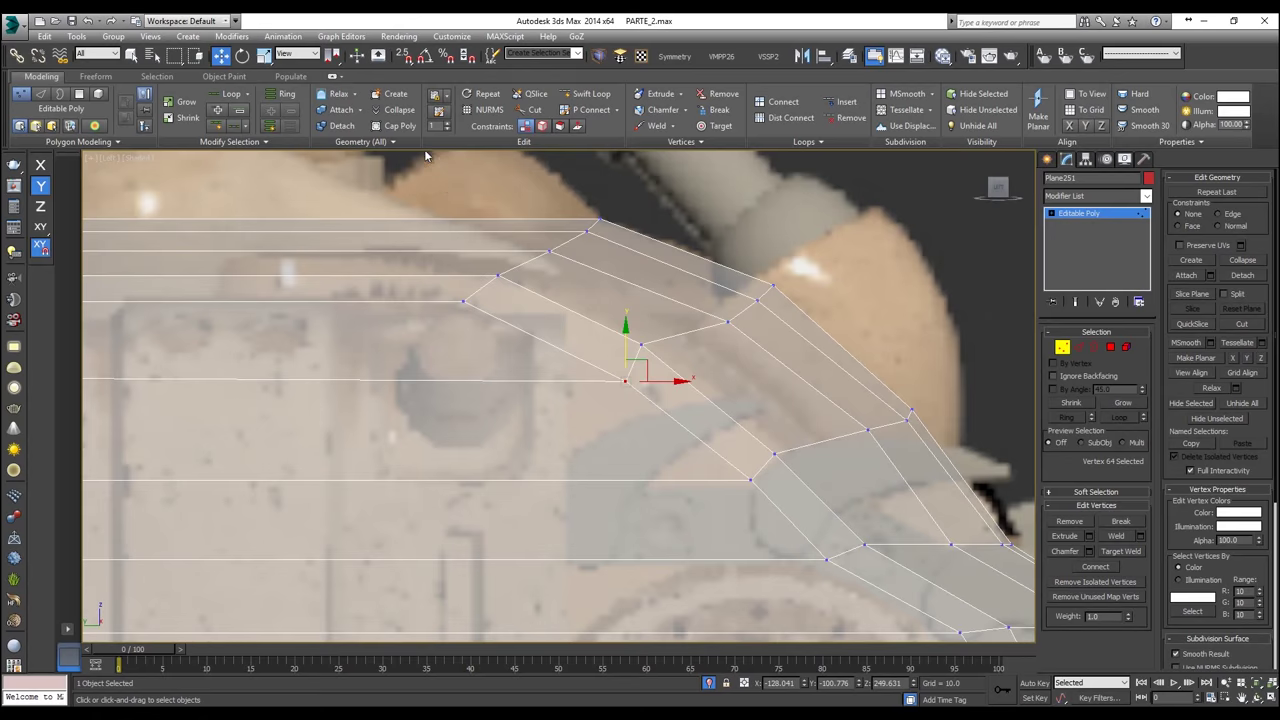
{"action": "left_click", "coordinate": [541, 127]}
{"action": "mouse_move", "coordinate": [627, 345]}
{"action": "left_mouse_down"}
{"action": "mouse_move", "coordinate": [611, 331]}
{"action": "mouse_move", "coordinate": [617, 357]}
{"action": "left_mouse_up"}
{"action": "key", "text": "ctrl+z"}
{"action": "key", "text": "ctrl+z"}
{"action": "left_click", "coordinate": [525, 126]}
{"action": "left_click", "coordinate": [719, 228]}
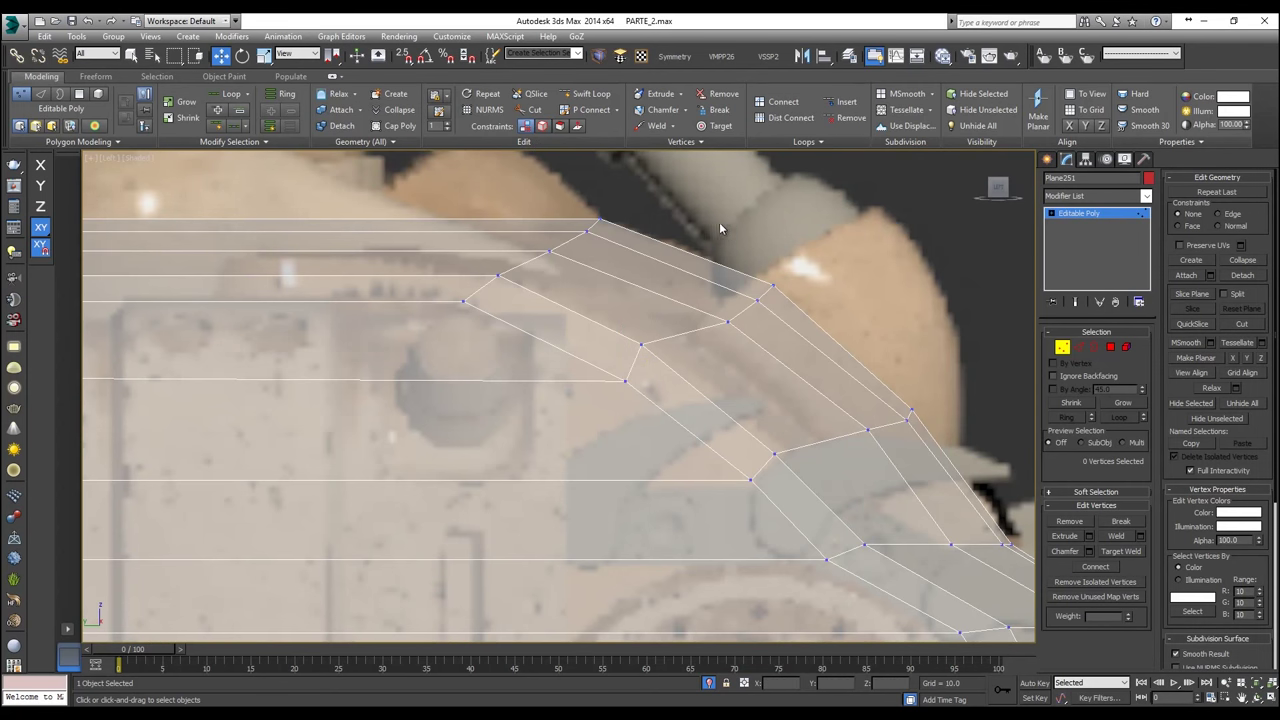
Step: Fine-tune the height of the second centre-line vertex on the front slope
{"action": "scroll", "coordinate": [755, 303], "scroll_direction": "down", "scroll_amount": 4}
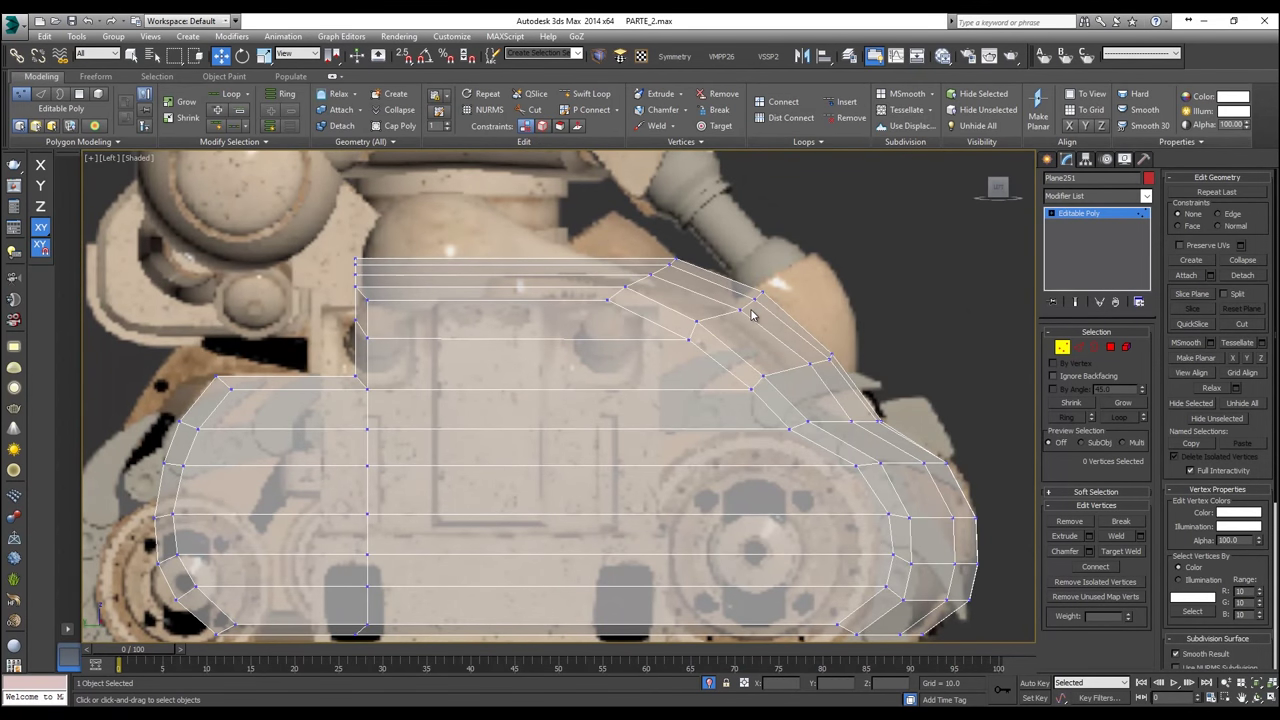
{"action": "scroll", "coordinate": [753, 315], "scroll_direction": "up", "scroll_amount": 4}
{"action": "left_click", "coordinate": [757, 293]}
{"action": "key", "text": "s"}
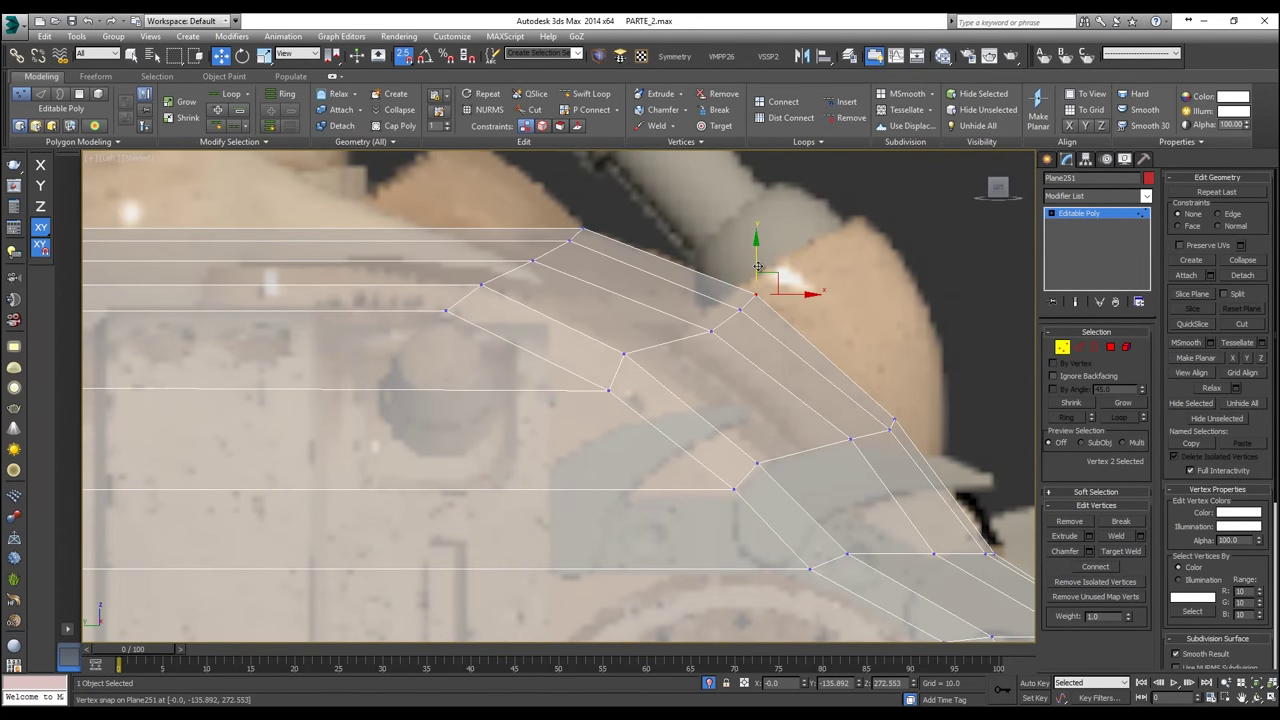
{"action": "key", "text": "F6"}
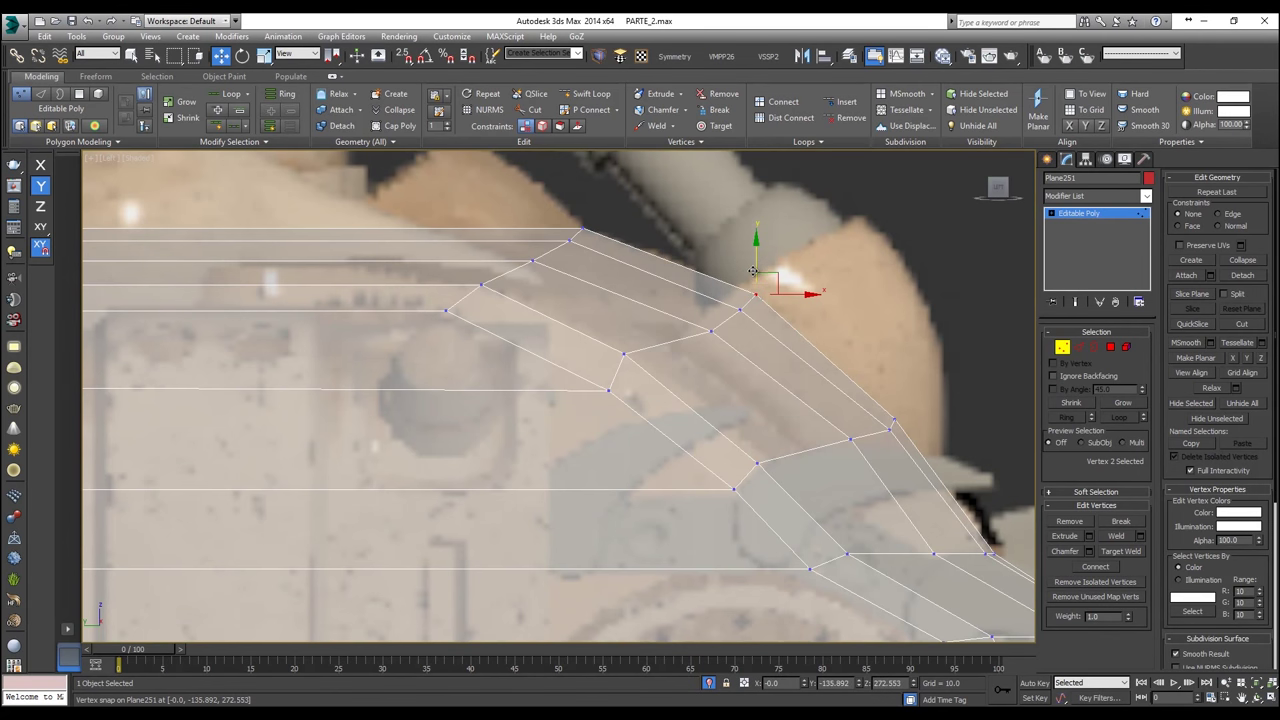
{"action": "left_click_drag", "start_coordinate": [753, 270], "coordinate": [722, 348]}
Step: Examine the reshaped half hull against the side reference and from several angles in perspective
{"action": "scroll", "coordinate": [697, 334], "scroll_direction": "down", "scroll_amount": 6}
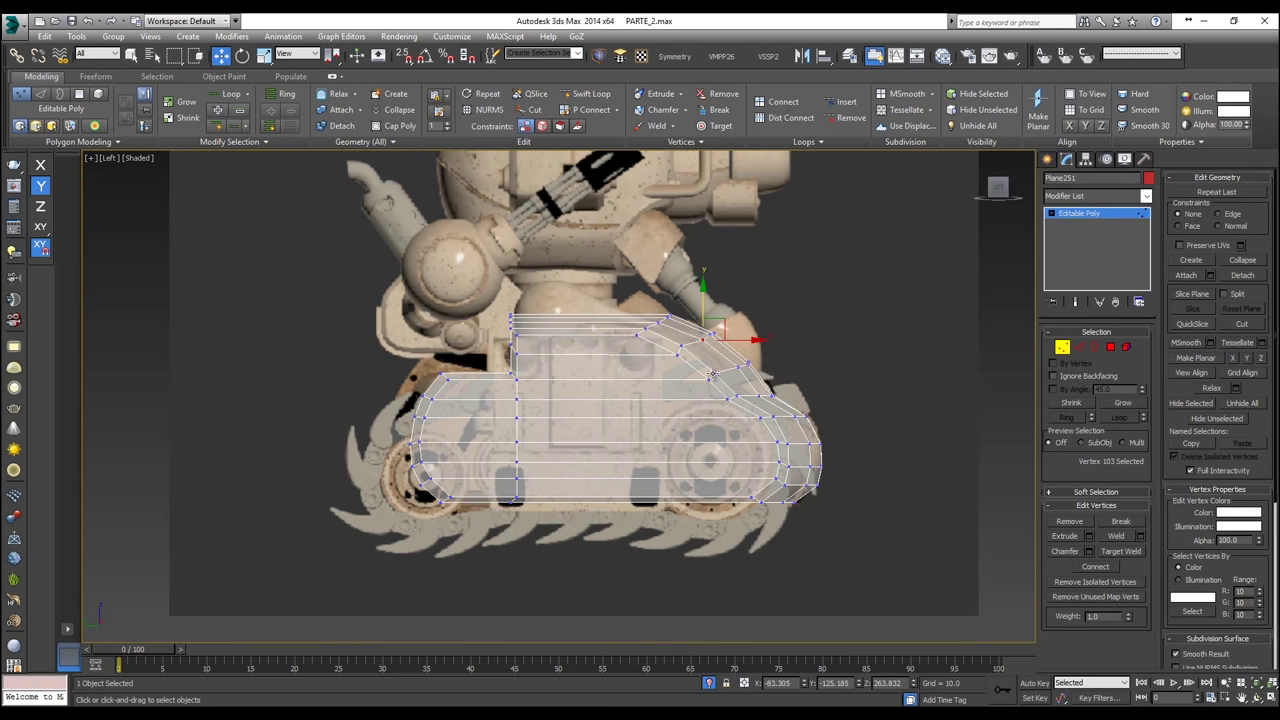
{"action": "scroll", "coordinate": [712, 370], "scroll_direction": "up", "scroll_amount": 3}
{"action": "scroll", "coordinate": [574, 279], "scroll_direction": "down", "scroll_amount": 2}
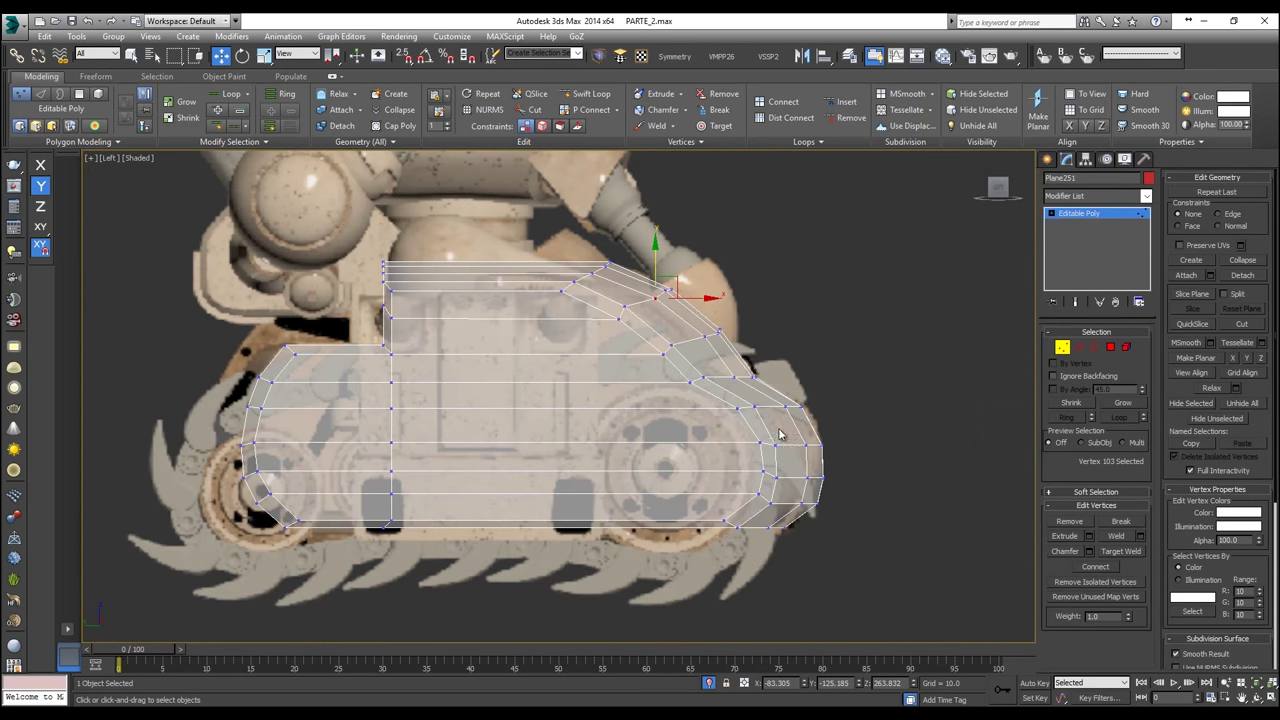
{"action": "key", "text": "p"}
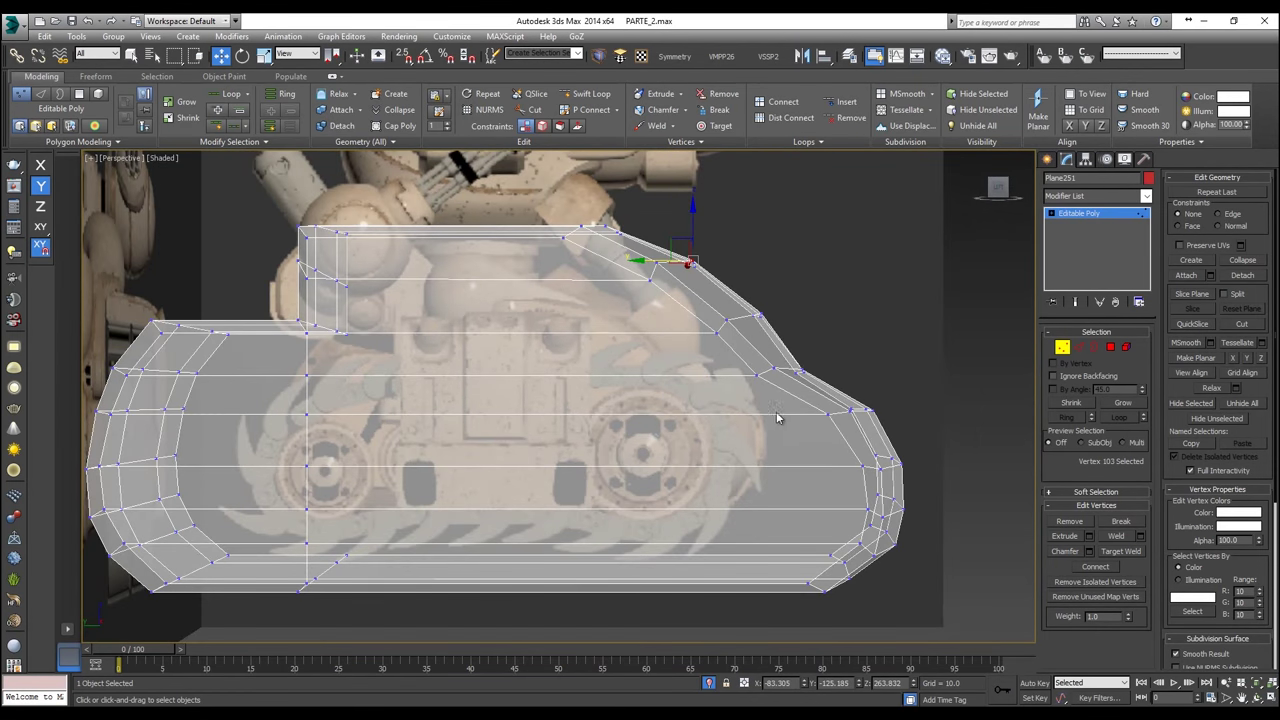
{"action": "mouse_move", "coordinate": [769, 452]}
{"action": "middle_mouse_down", "text": "alt"}
{"action": "mouse_move", "coordinate": [714, 474]}
{"action": "mouse_move", "coordinate": [616, 463]}
{"action": "mouse_move", "coordinate": [529, 429]}
{"action": "mouse_move", "coordinate": [706, 343]}
{"action": "middle_mouse_up", "text": "alt"}
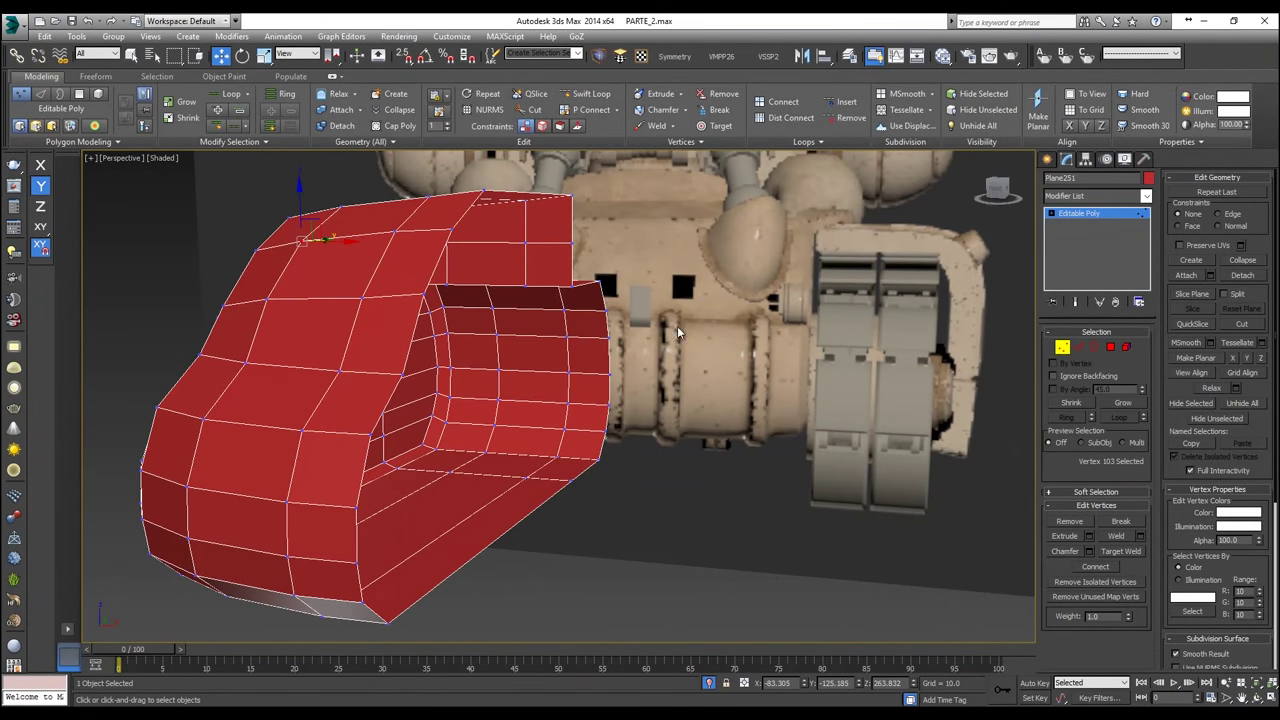
{"action": "middle_click_drag", "start_coordinate": [765, 375], "coordinate": [830, 255], "text": "alt"}
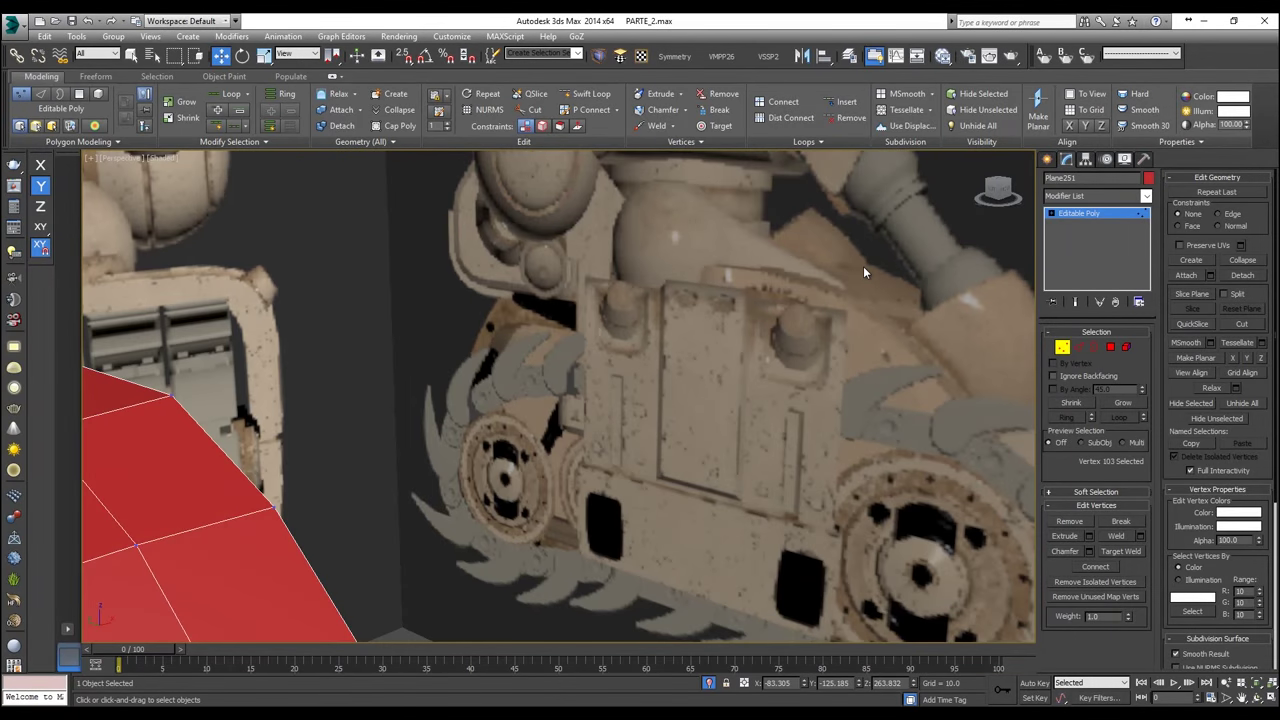
{"action": "middle_click_drag", "start_coordinate": [641, 331], "coordinate": [685, 367], "text": "alt"}
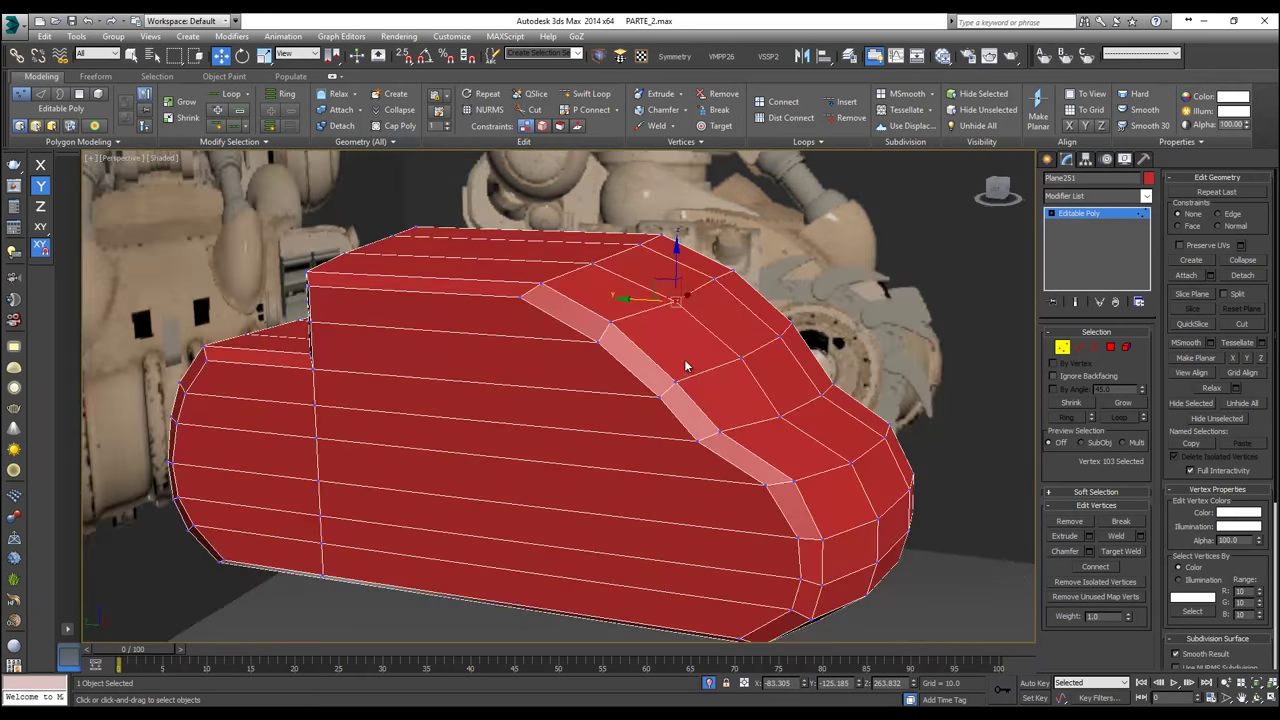
{"action": "scroll", "coordinate": [704, 379], "scroll_direction": "down", "scroll_amount": 3}
{"action": "middle_click_drag", "start_coordinate": [705, 381], "coordinate": [726, 399], "text": "alt"}
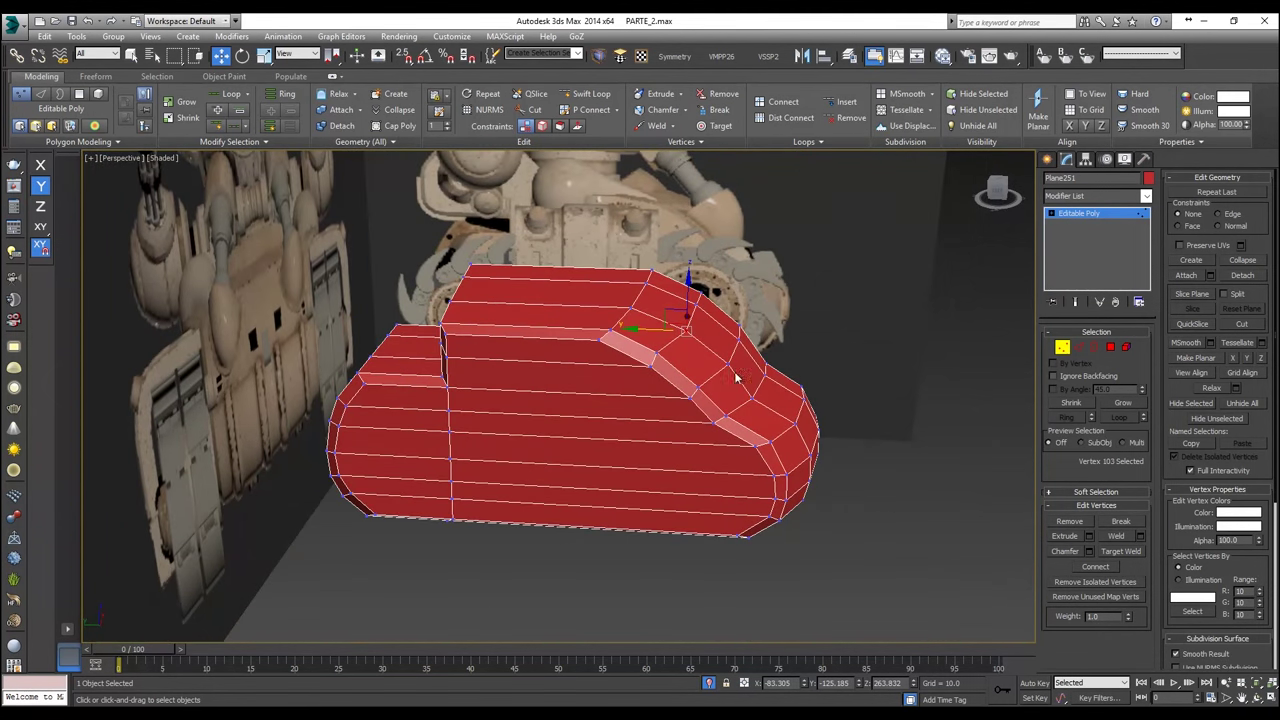
Step: Add one vertical edge loop across the hull's column next to the outer bevel, using Connect with 1 segment
{"action": "key", "text": "f"}
{"action": "key", "text": "alt+x"}
{"action": "middle_click_drag", "start_coordinate": [598, 466], "coordinate": [732, 178]}
{"action": "middle_click_drag", "start_coordinate": [564, 251], "coordinate": [588, 295]}
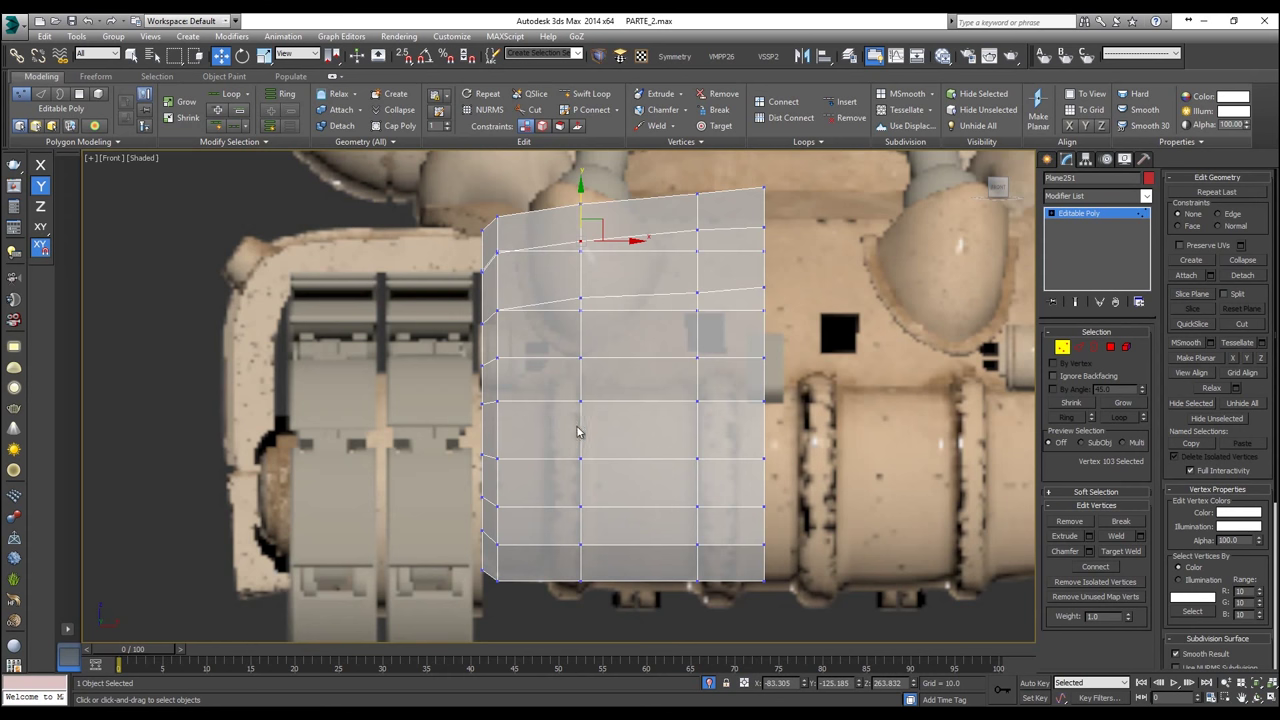
{"action": "left_click", "coordinate": [1078, 349]}
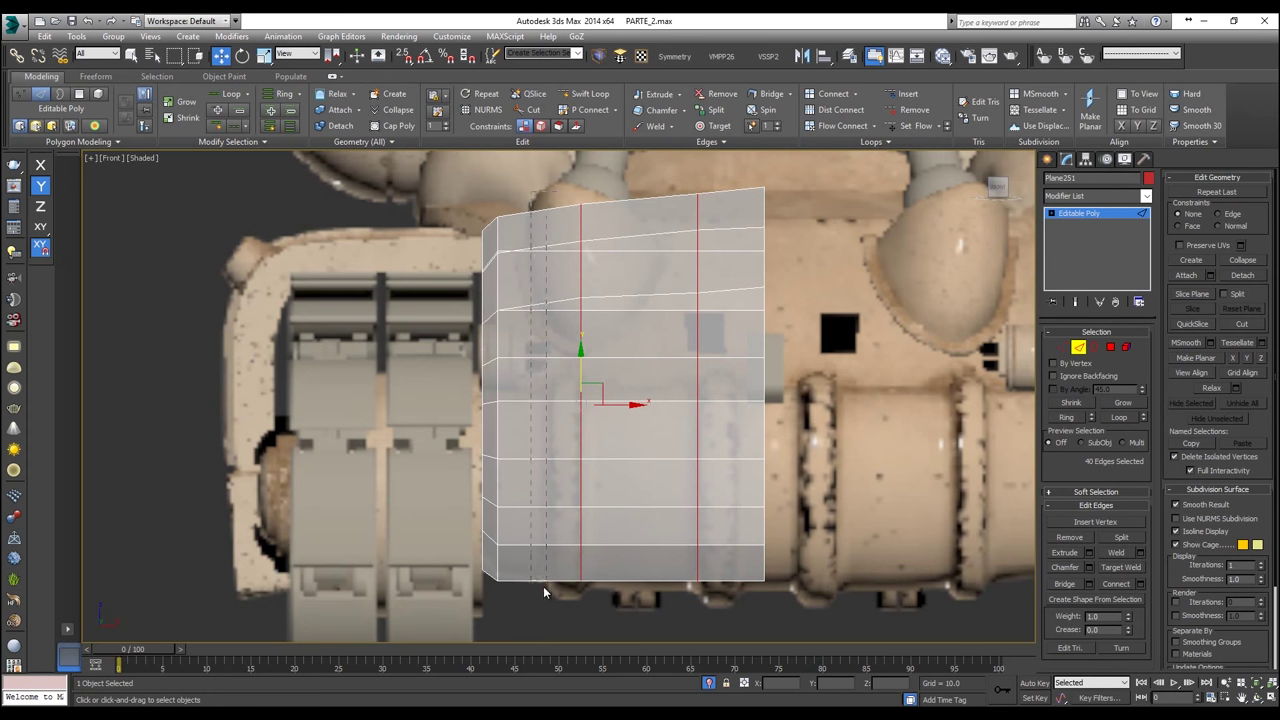
{"action": "left_click_drag", "start_coordinate": [540, 603], "coordinate": [540, 603]}
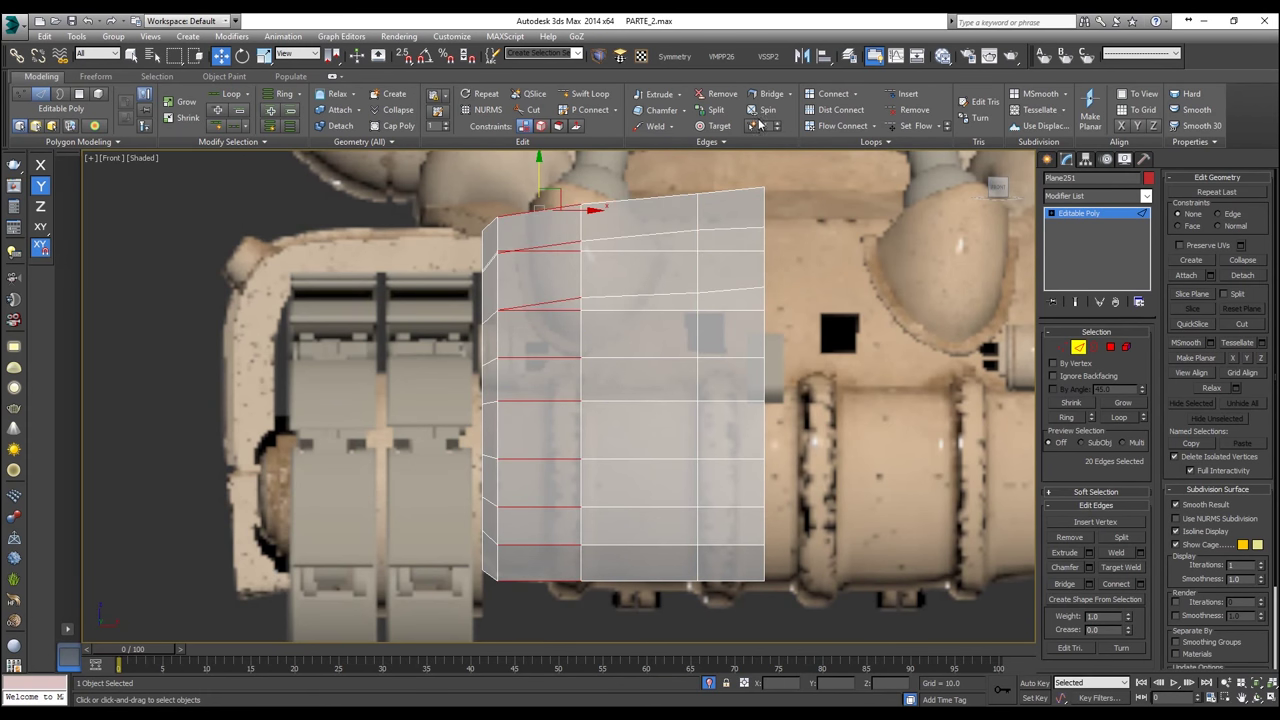
{"action": "left_click", "coordinate": [855, 94]}
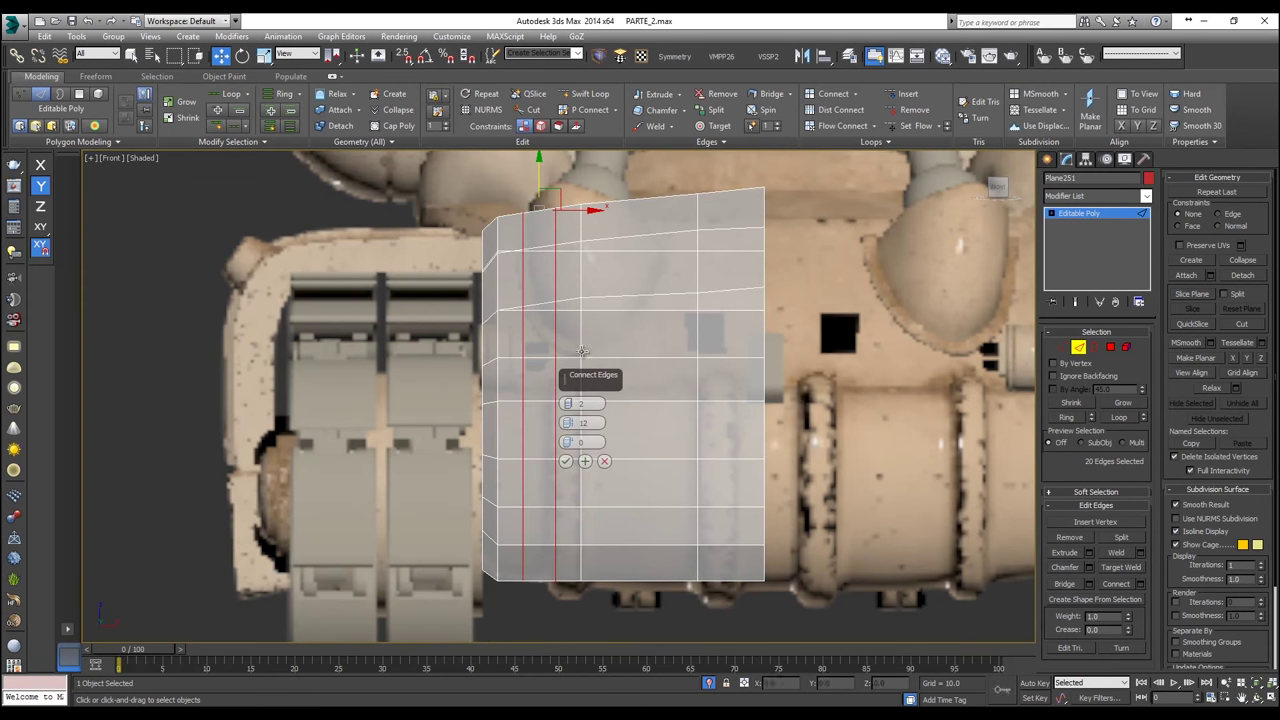
{"action": "left_click", "coordinate": [567, 406]}
{"action": "left_click", "coordinate": [566, 461]}
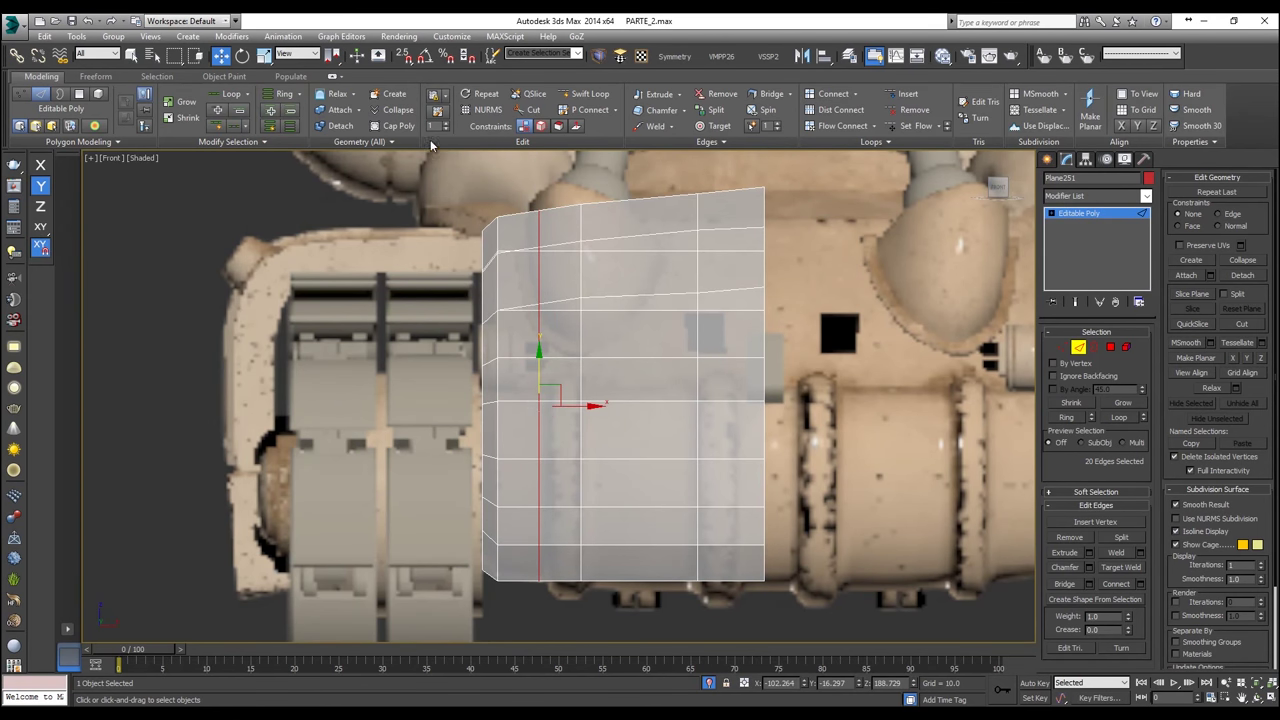
Step: Slide the new loop inward with the edge constraint to about X -99, following the front reference
{"action": "left_click", "coordinate": [541, 126]}
{"action": "scroll", "coordinate": [584, 416], "scroll_direction": "up", "scroll_amount": 2}
{"action": "left_click_drag", "start_coordinate": [556, 407], "coordinate": [567, 407]}
{"action": "scroll", "coordinate": [567, 408], "scroll_direction": "down", "scroll_amount": 2}
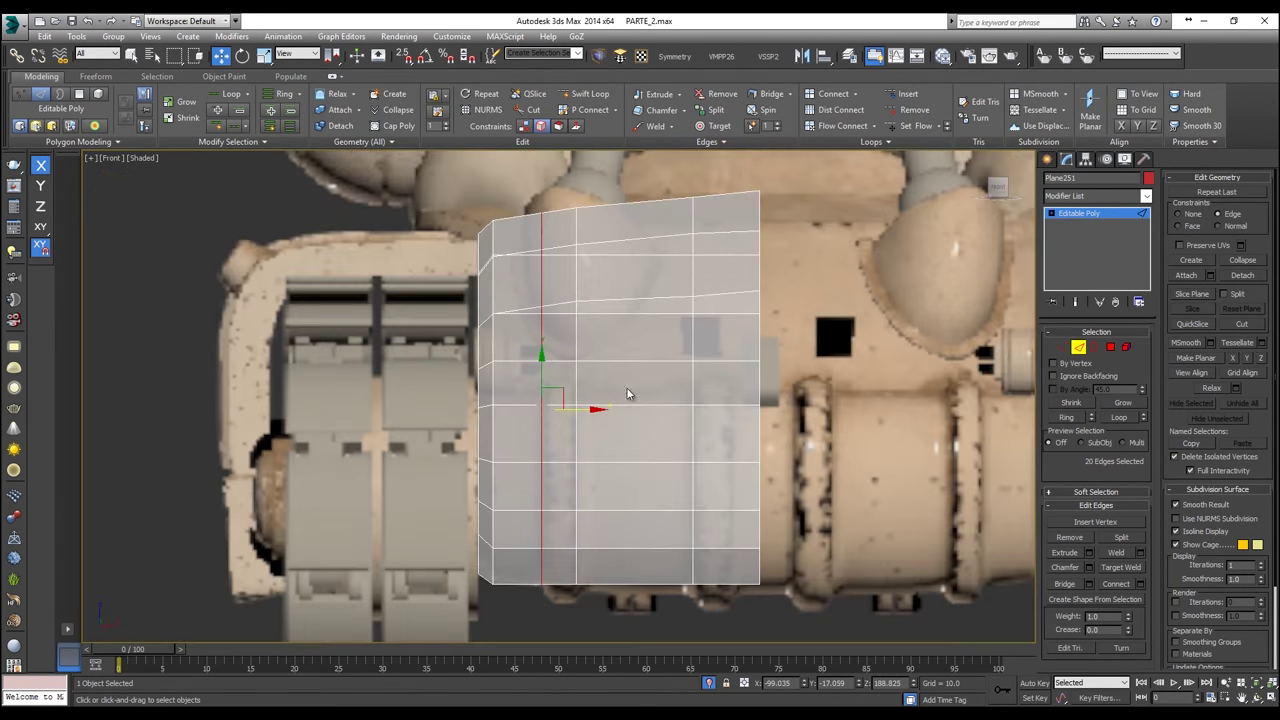
Step: Add a vertical edge loop in the column beside the centre line and slide it to about X -11.7
{"action": "left_click", "coordinate": [716, 599]}
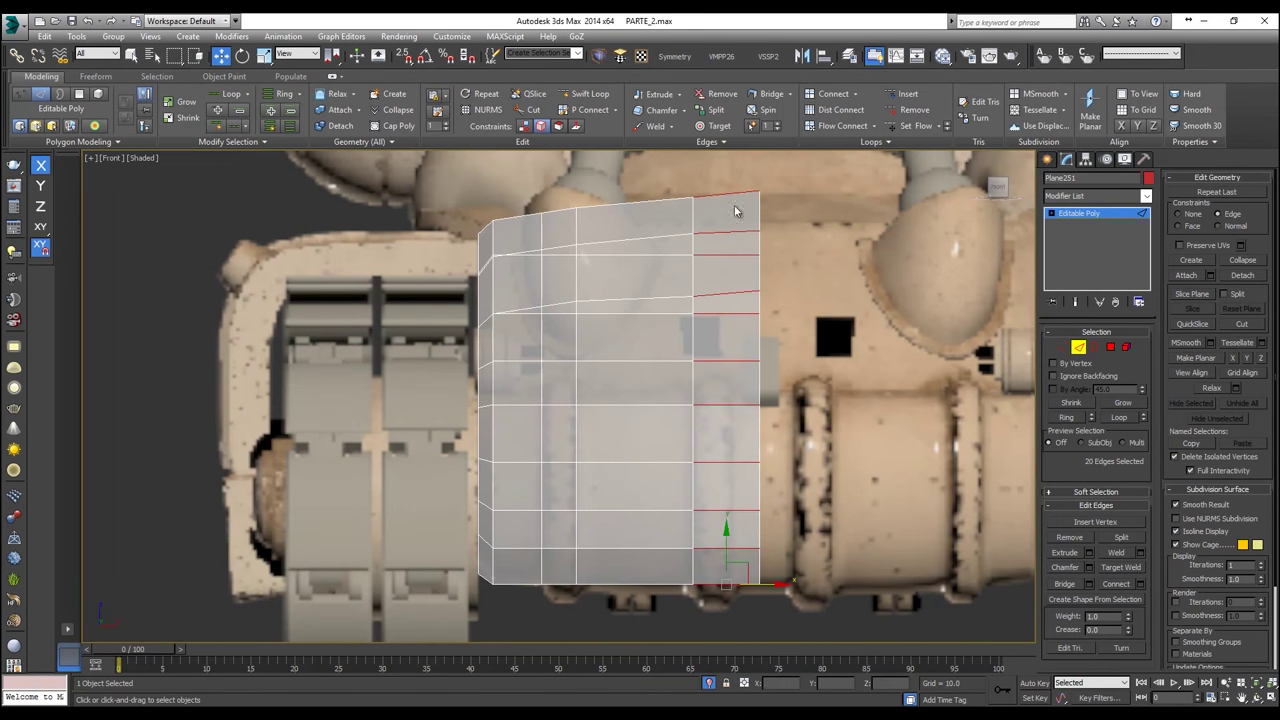
{"action": "left_click_drag", "start_coordinate": [725, 401], "coordinate": [771, 403]}
{"action": "scroll", "coordinate": [735, 401], "scroll_direction": "up", "scroll_amount": 2}
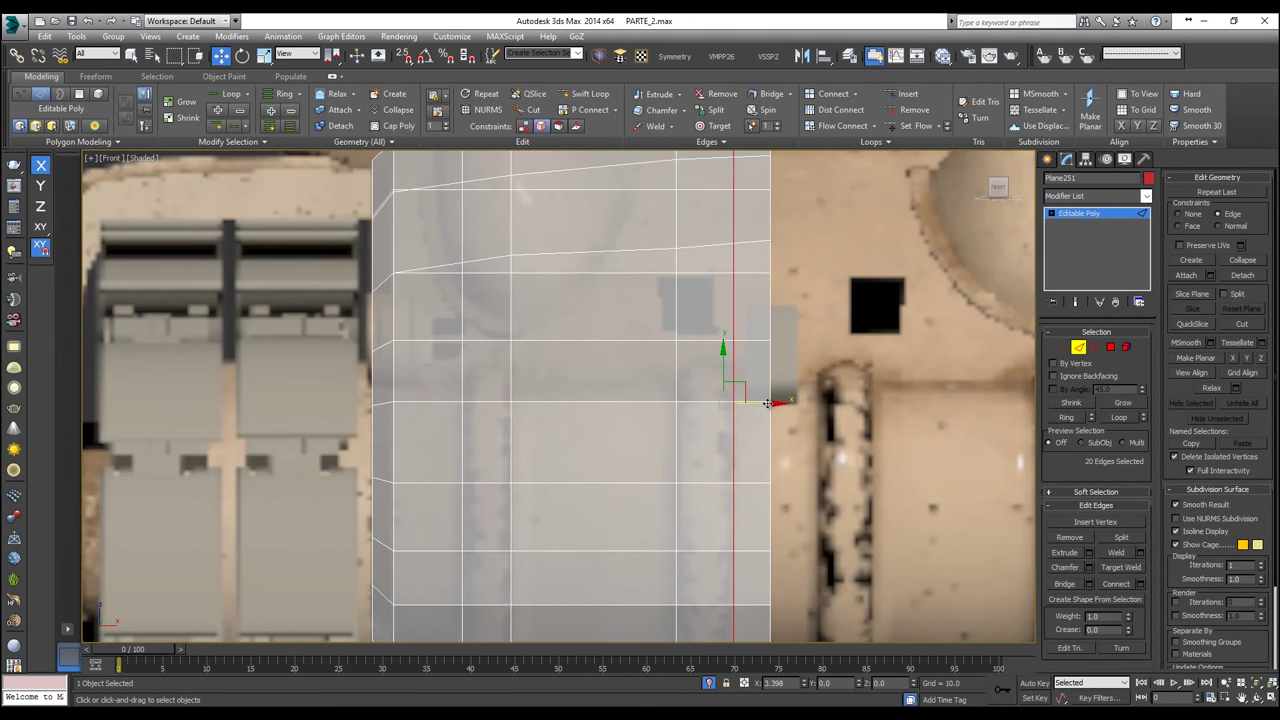
{"action": "scroll", "coordinate": [762, 398], "scroll_direction": "down", "scroll_amount": 2}
{"action": "scroll", "coordinate": [655, 362], "scroll_direction": "up", "scroll_amount": 2}
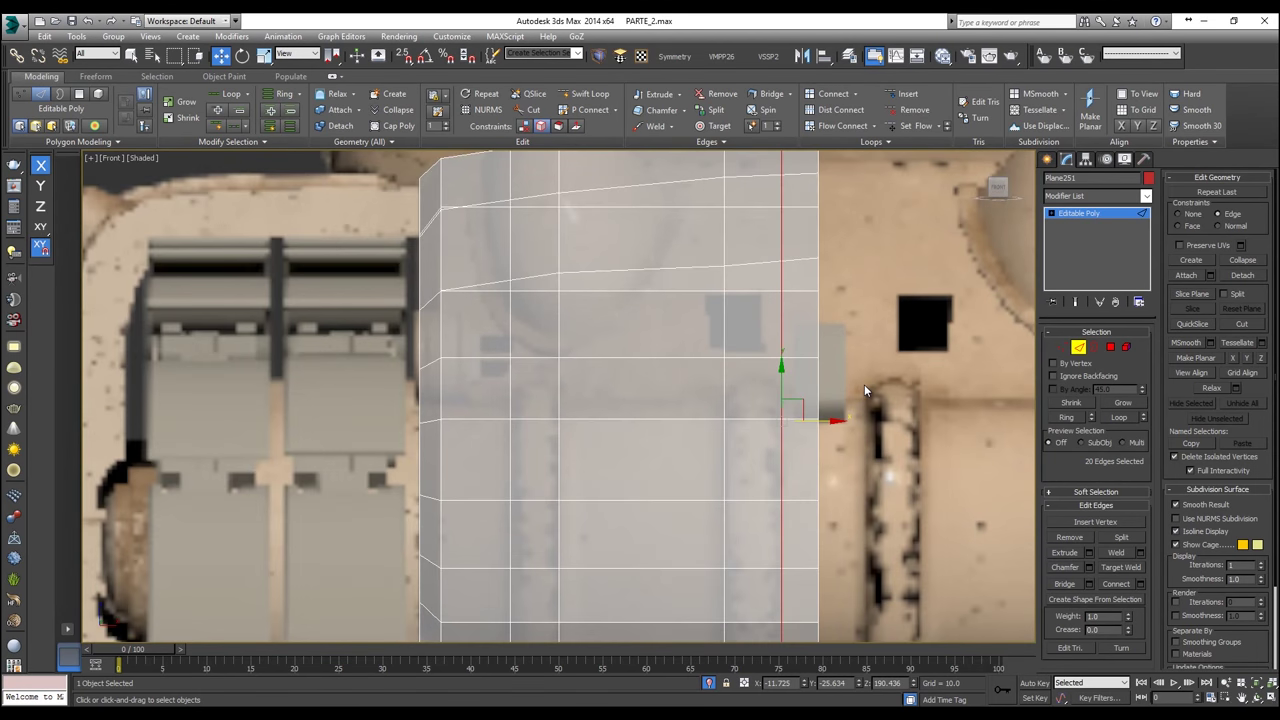
Step: Add a horizontal edge loop through the band at mid-height and raise it to about Z 201.3
{"action": "double_click", "coordinate": [391, 394]}
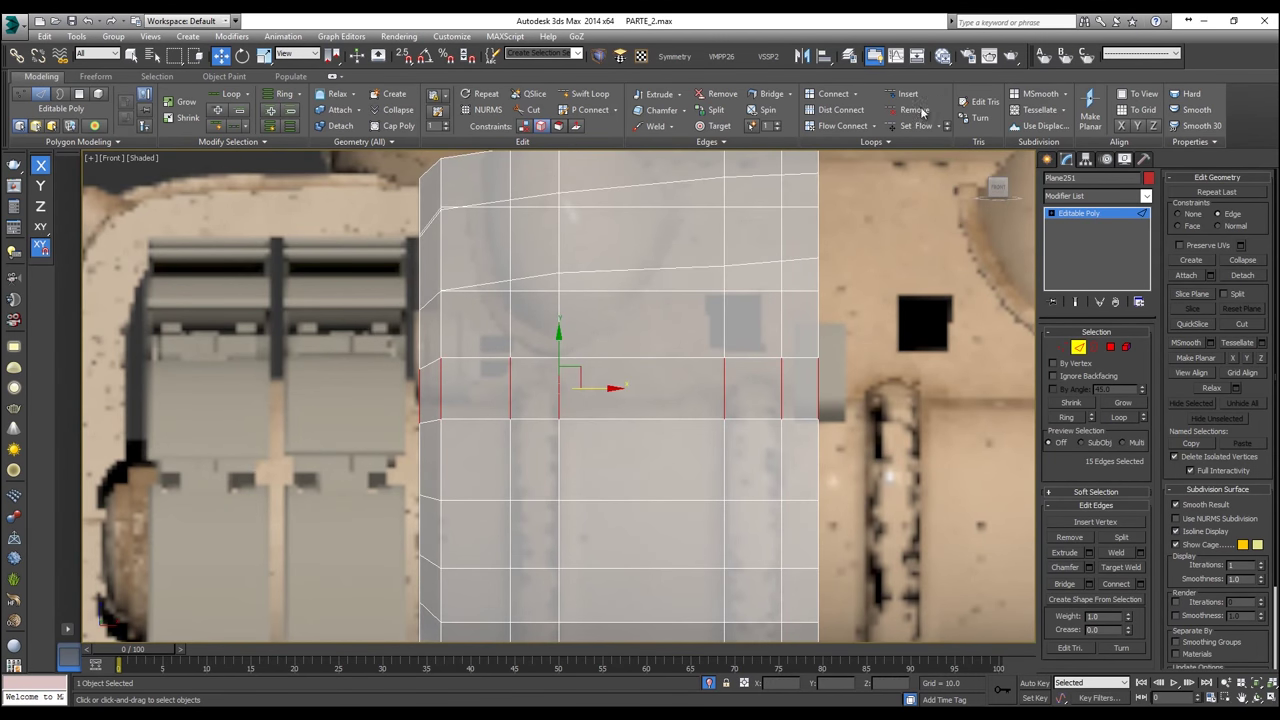
{"action": "scroll", "coordinate": [600, 375], "scroll_direction": "up", "scroll_amount": 2}
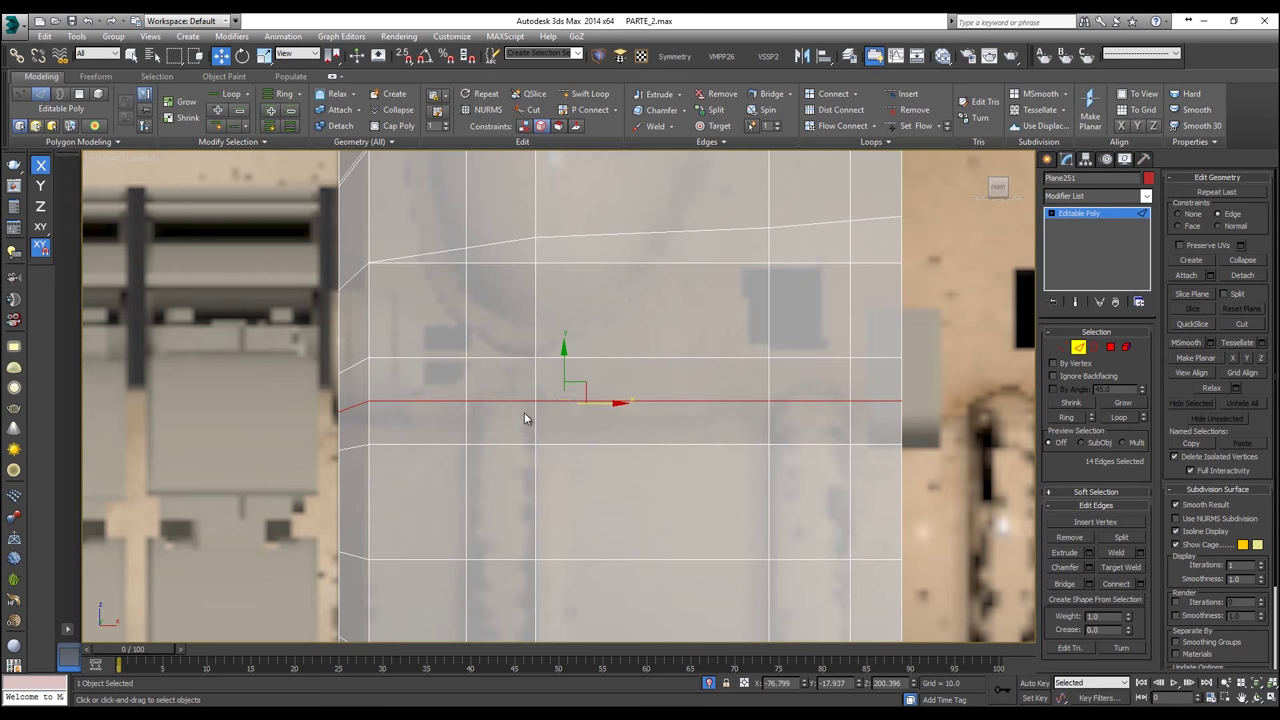
{"action": "scroll", "coordinate": [530, 418], "scroll_direction": "up", "scroll_amount": 2}
{"action": "left_click_drag", "start_coordinate": [582, 367], "coordinate": [582, 361]}
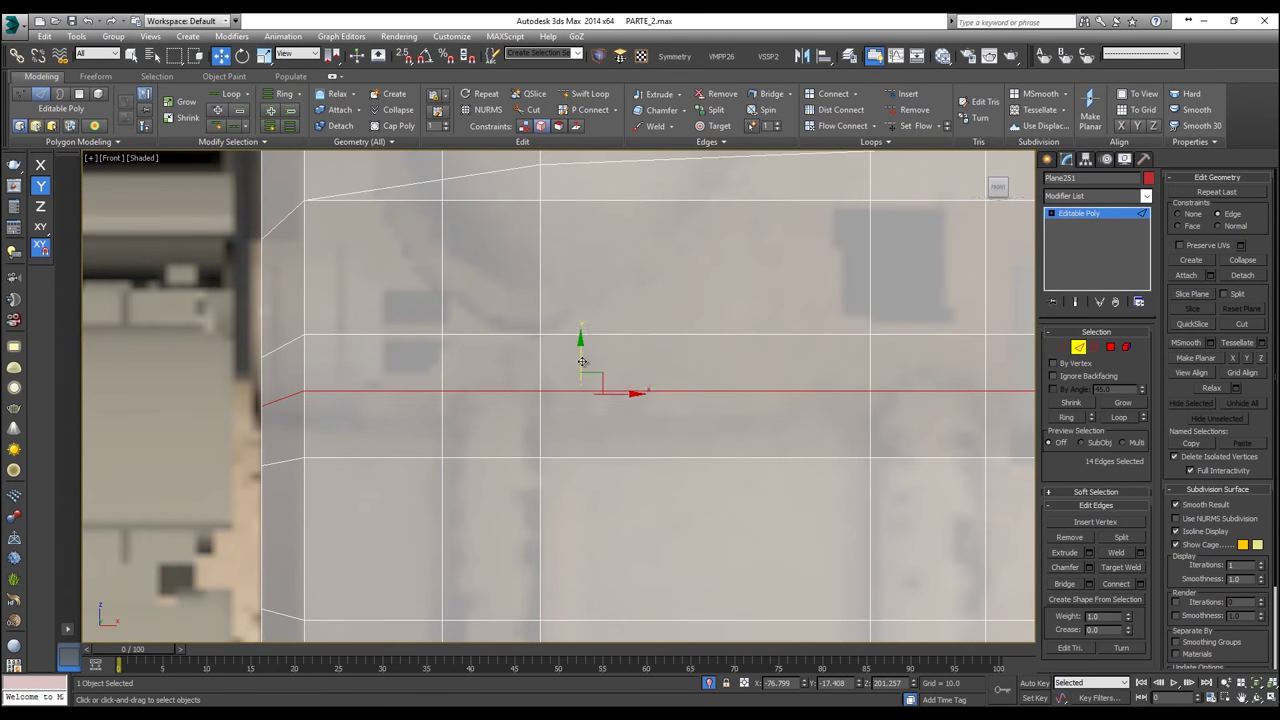
{"action": "scroll", "coordinate": [588, 354], "scroll_direction": "down", "scroll_amount": 3}
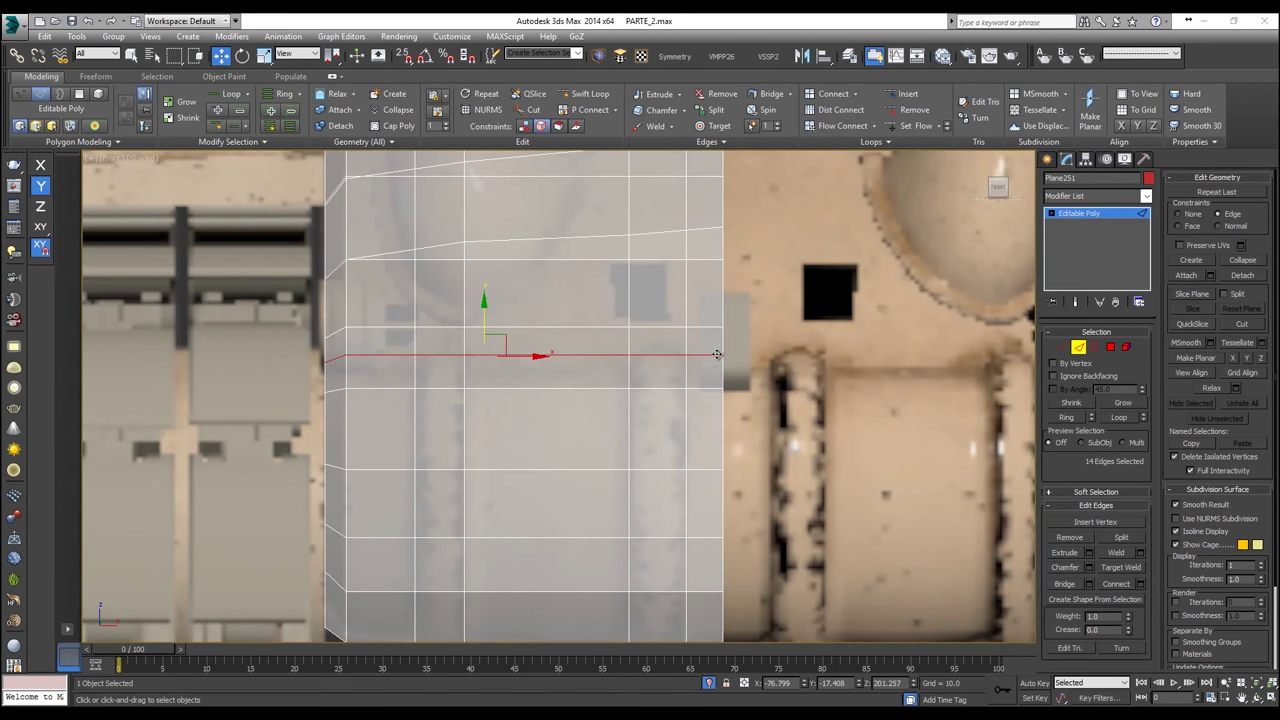
{"action": "scroll", "coordinate": [714, 360], "scroll_direction": "down", "scroll_amount": 2}
{"action": "scroll", "coordinate": [512, 357], "scroll_direction": "up", "scroll_amount": 2}
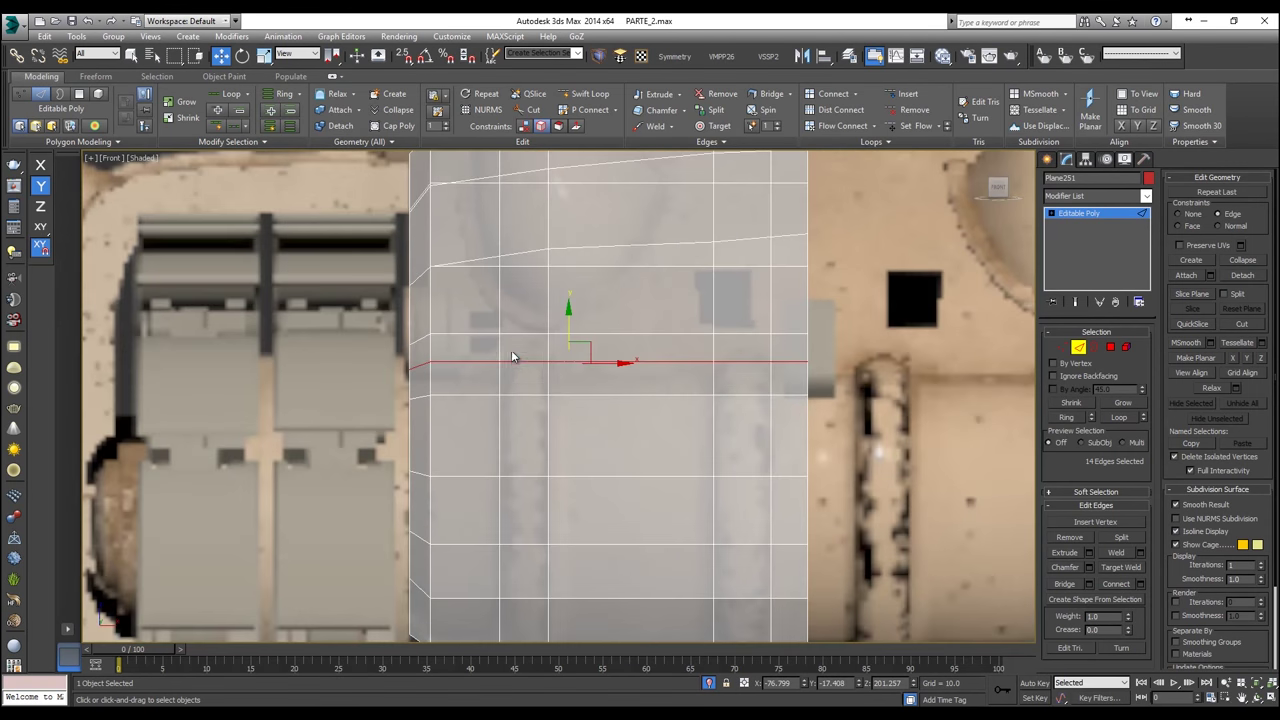
Step: Select the polygons of the two narrow vertical strips below the new horizontal loop and examine their placement in perspective
{"action": "left_click", "coordinate": [1110, 347]}
{"action": "left_click", "coordinate": [740, 375]}
{"action": "middle_click_drag", "start_coordinate": [785, 388], "coordinate": [783, 259]}
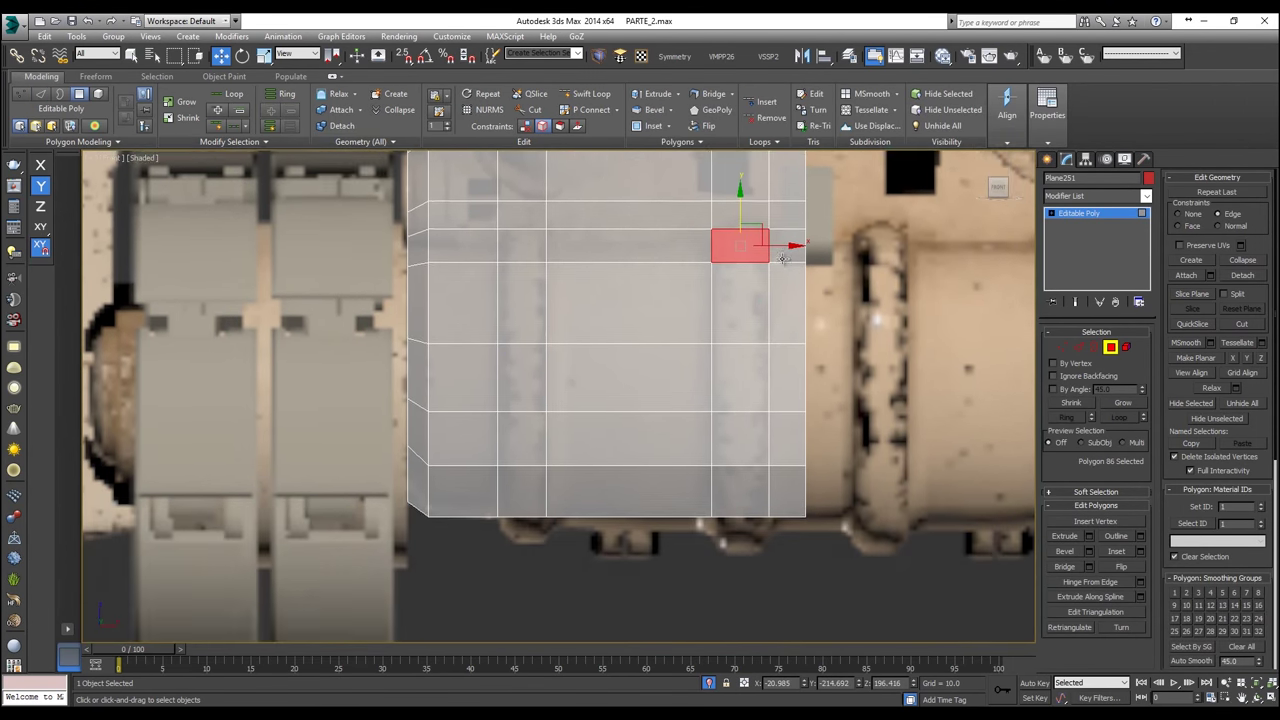
{"action": "left_click_drag", "start_coordinate": [735, 305], "coordinate": [740, 260]}
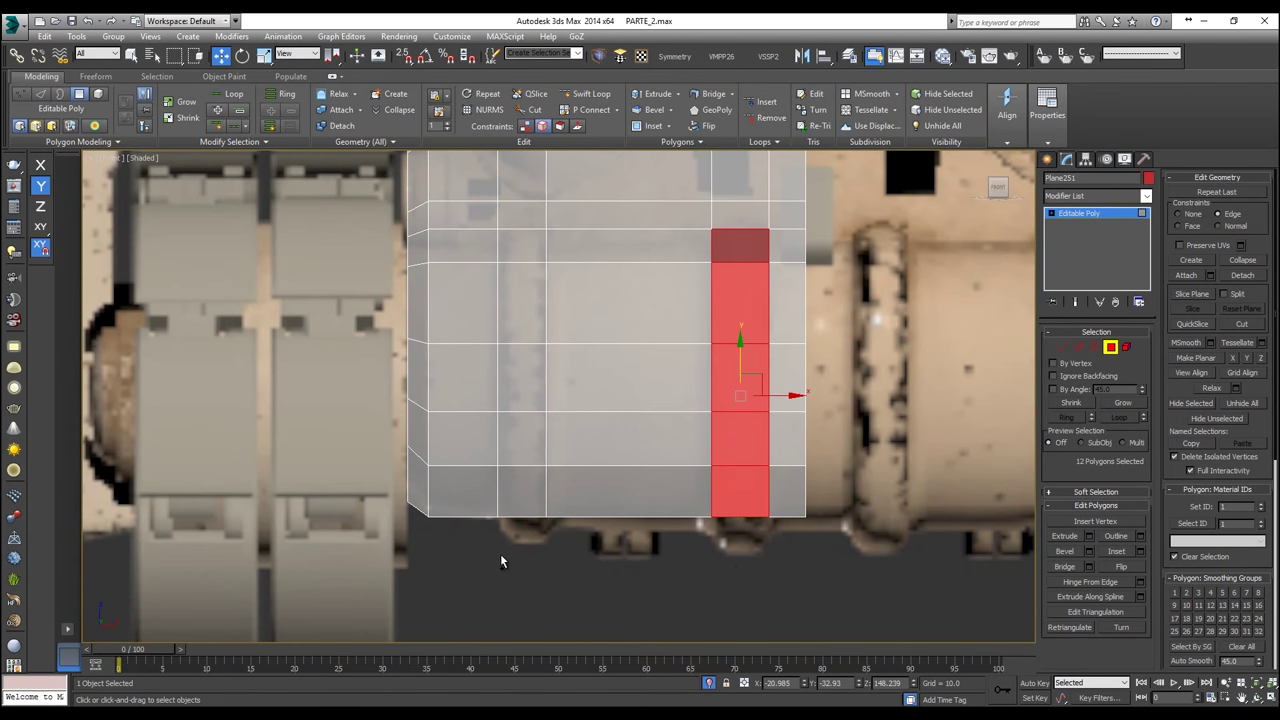
{"action": "left_click_drag", "start_coordinate": [530, 281], "coordinate": [523, 244], "text": "ctrl"}
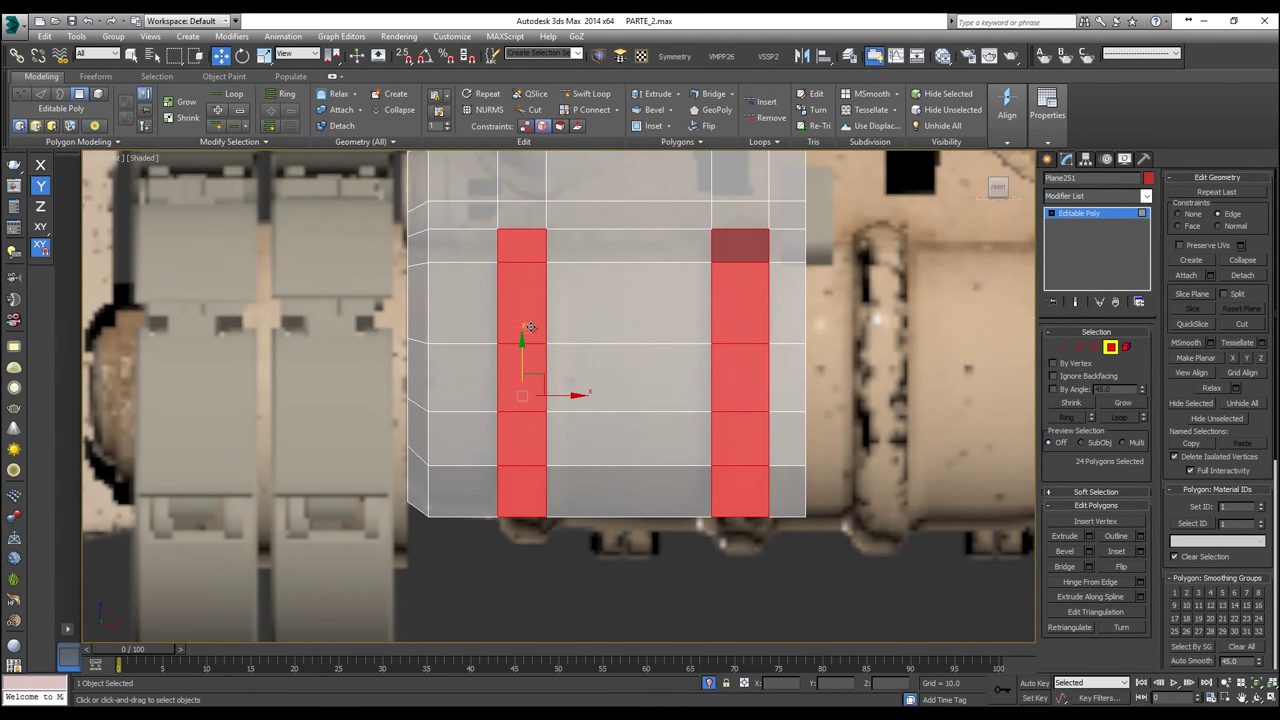
{"action": "key", "text": "p"}
{"action": "scroll", "coordinate": [544, 354], "scroll_direction": "down", "scroll_amount": 4}
{"action": "middle_click_drag", "start_coordinate": [543, 355], "coordinate": [629, 432], "text": "alt"}
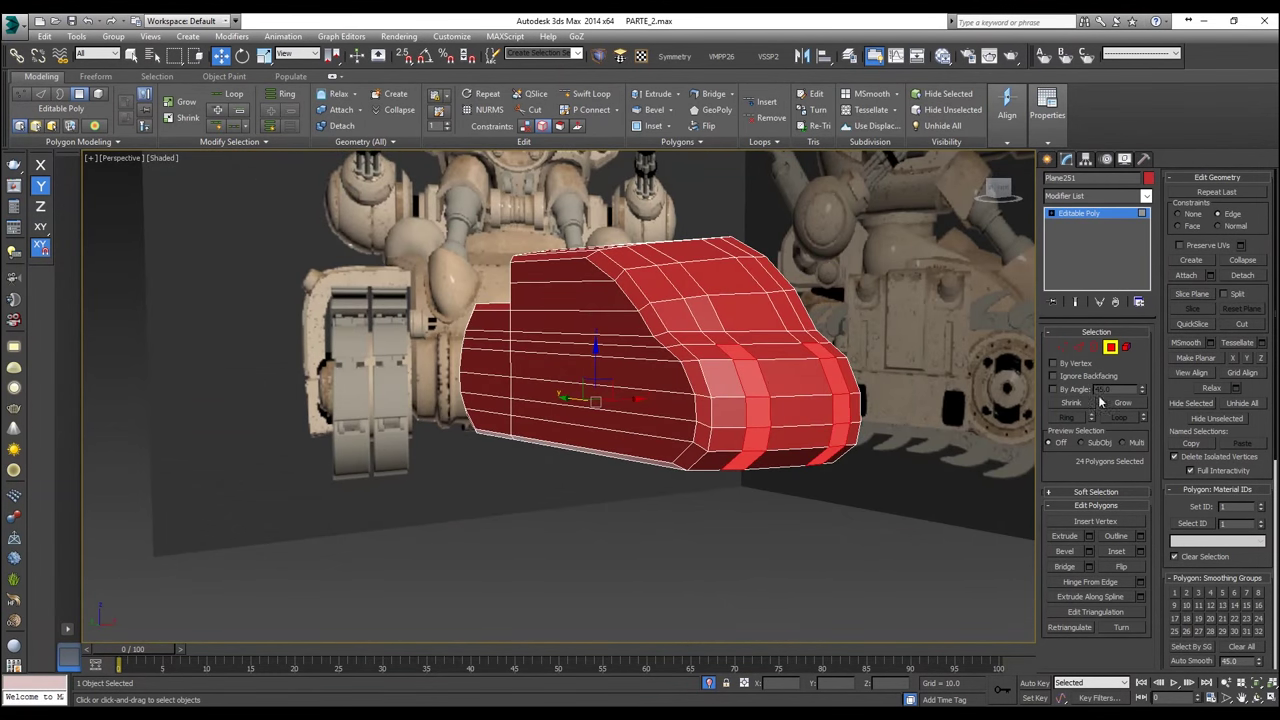
{"action": "mouse_move", "coordinate": [788, 378]}
{"action": "middle_mouse_down", "text": "alt"}
{"action": "mouse_move", "coordinate": [877, 316]}
{"action": "mouse_move", "coordinate": [854, 331]}
{"action": "mouse_move", "coordinate": [880, 275]}
{"action": "mouse_move", "coordinate": [864, 302]}
{"action": "middle_mouse_up", "text": "alt"}
{"action": "key", "text": "alt+x"}
{"action": "left_click", "coordinate": [875, 270]}
Step: In the left view, cut a vertical edge from the bevel's upper front corner vertex to the hull's lower edge
{"action": "key", "text": "l"}
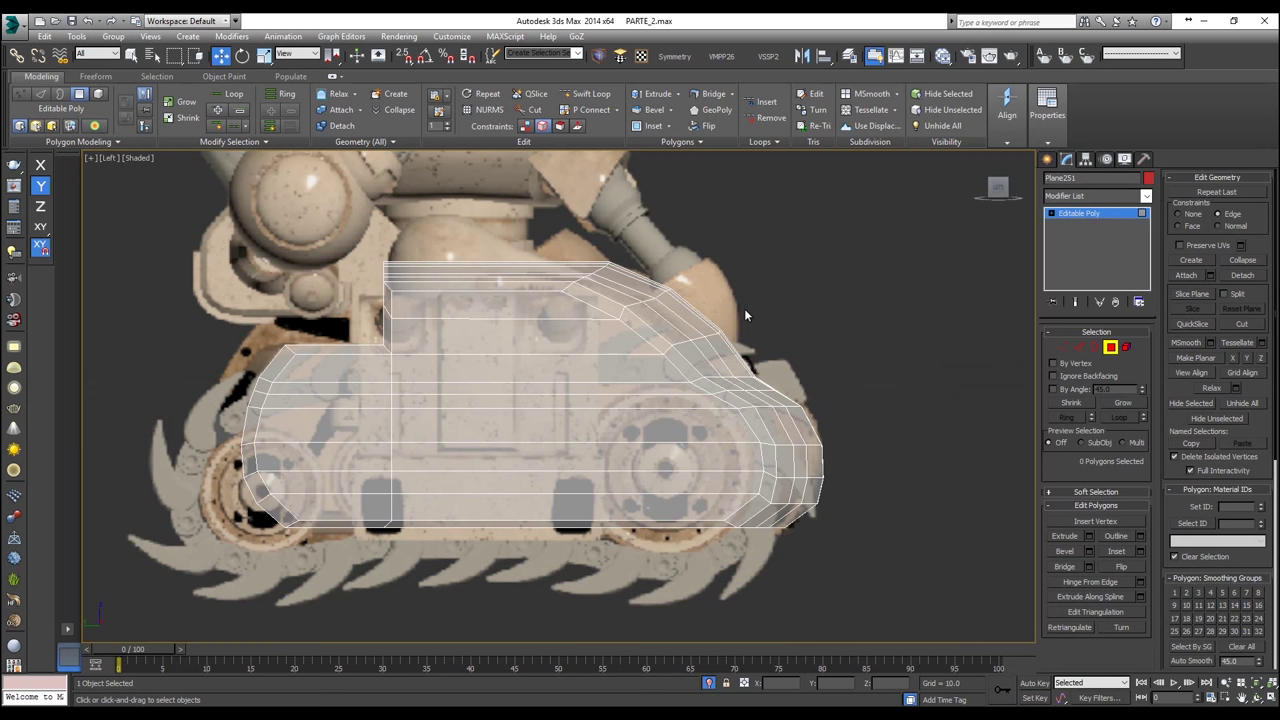
{"action": "key", "text": "ctrl+a"}
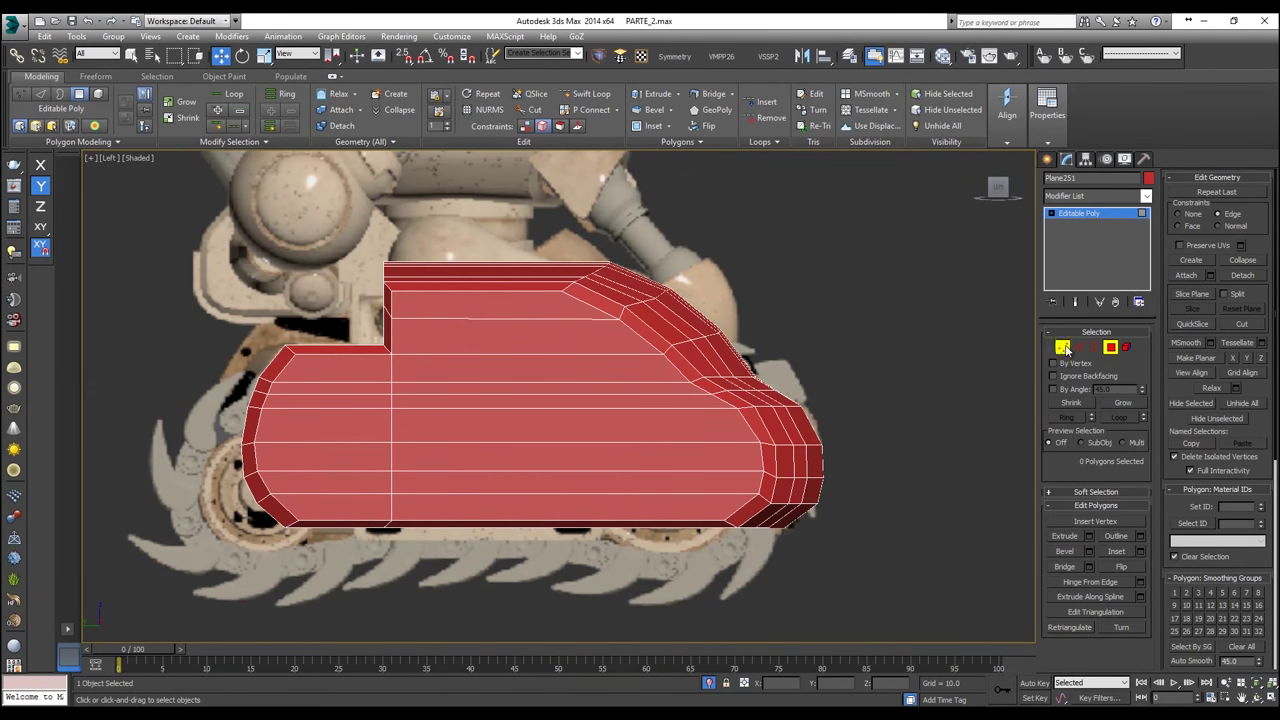
{"action": "left_click", "coordinate": [1062, 346]}
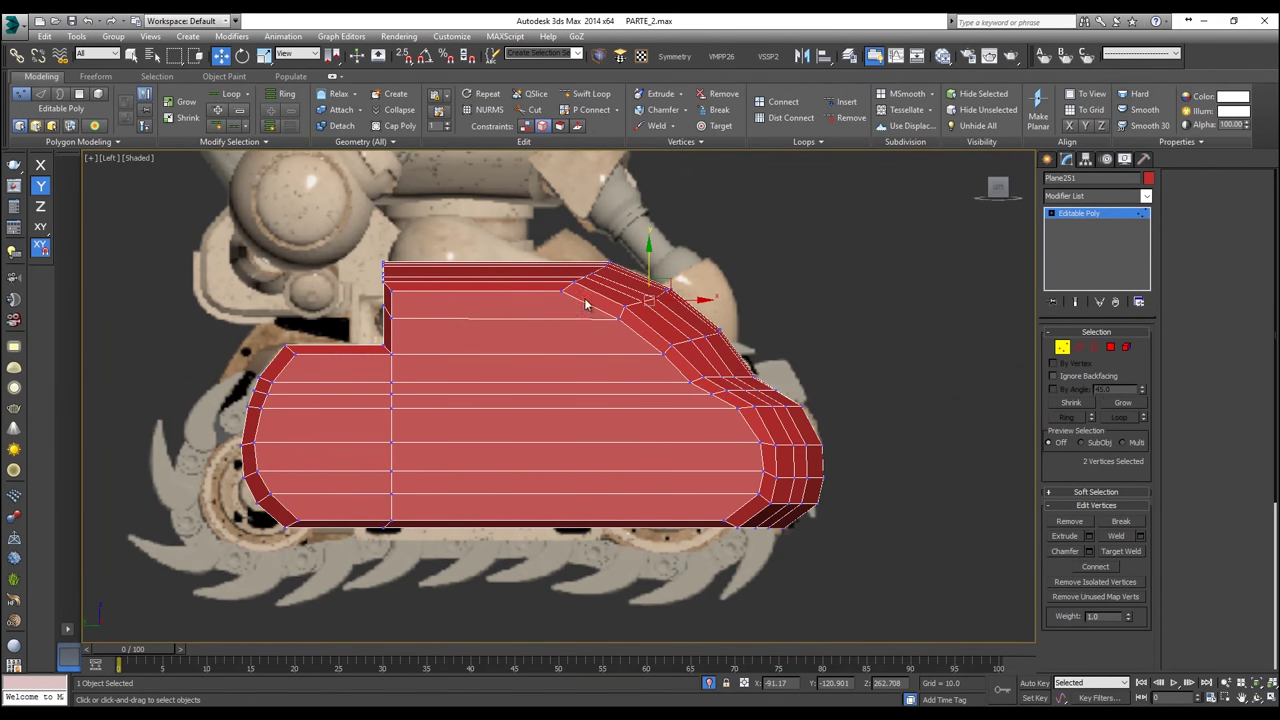
{"action": "left_click", "coordinate": [530, 111]}
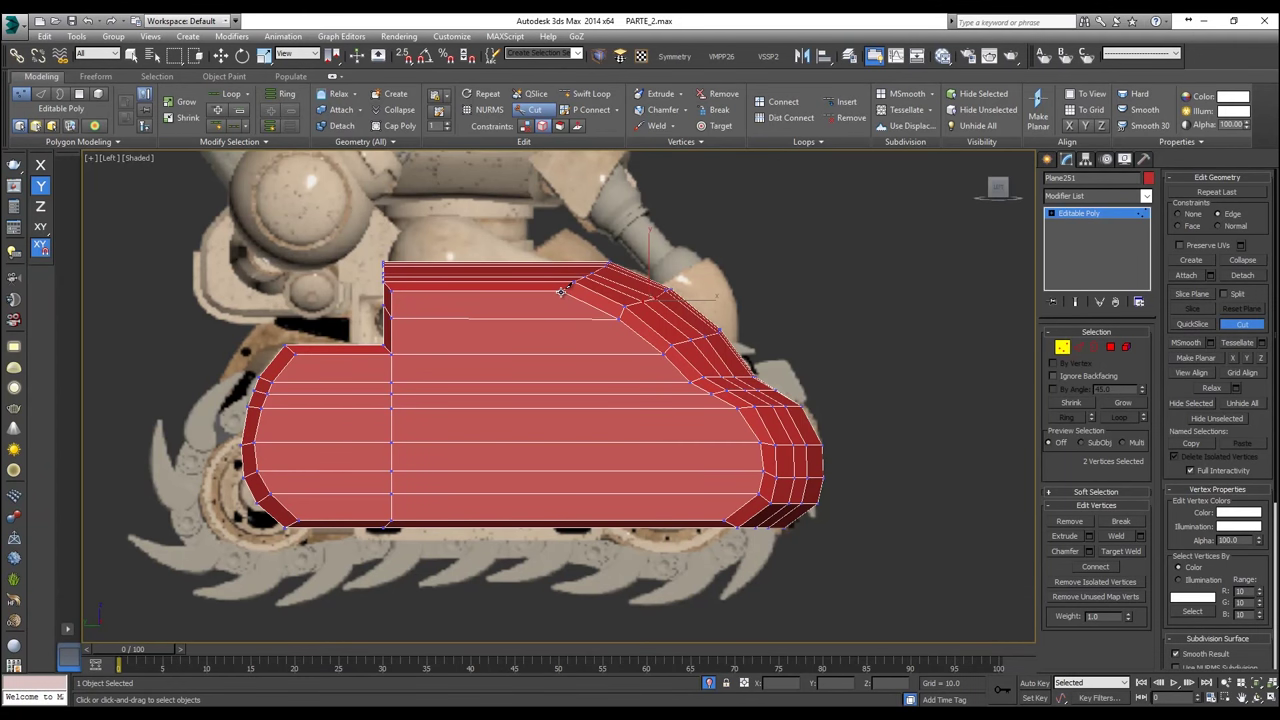
{"action": "key", "text": "alt+x"}
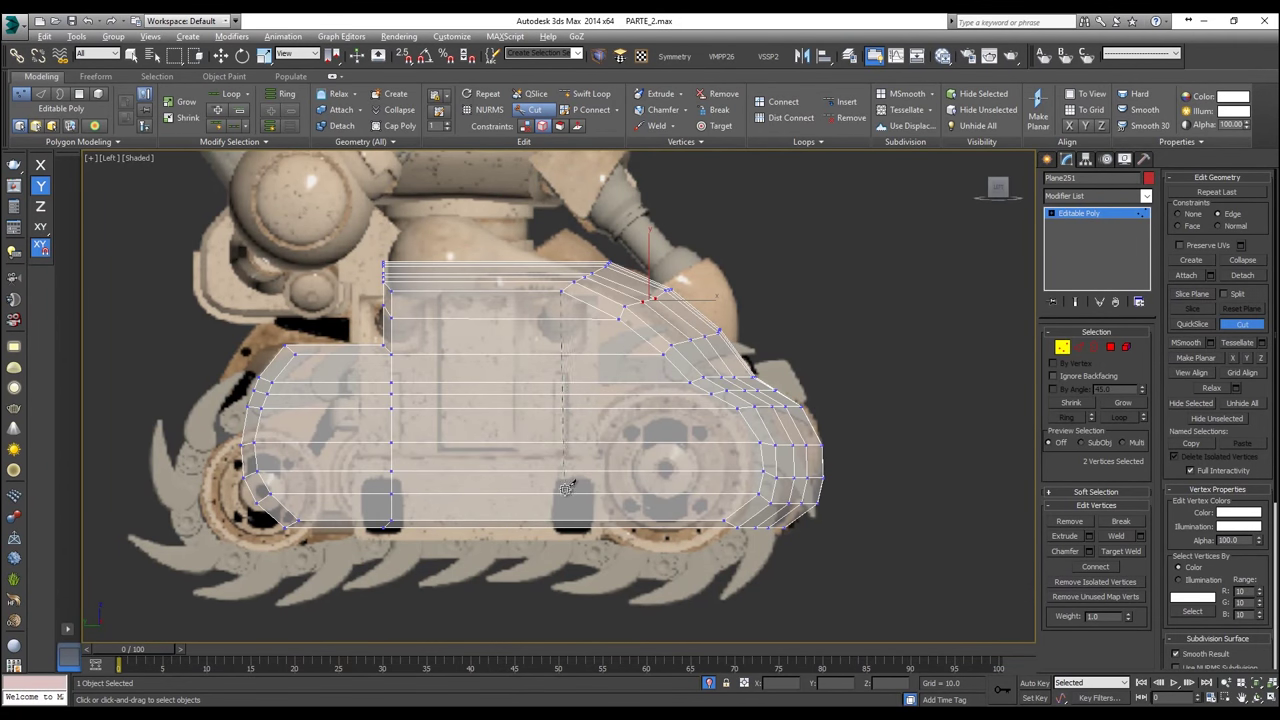
{"action": "left_click", "coordinate": [559, 527]}
{"action": "left_click", "coordinate": [561, 525]}
{"action": "right_click", "coordinate": [561, 526]}
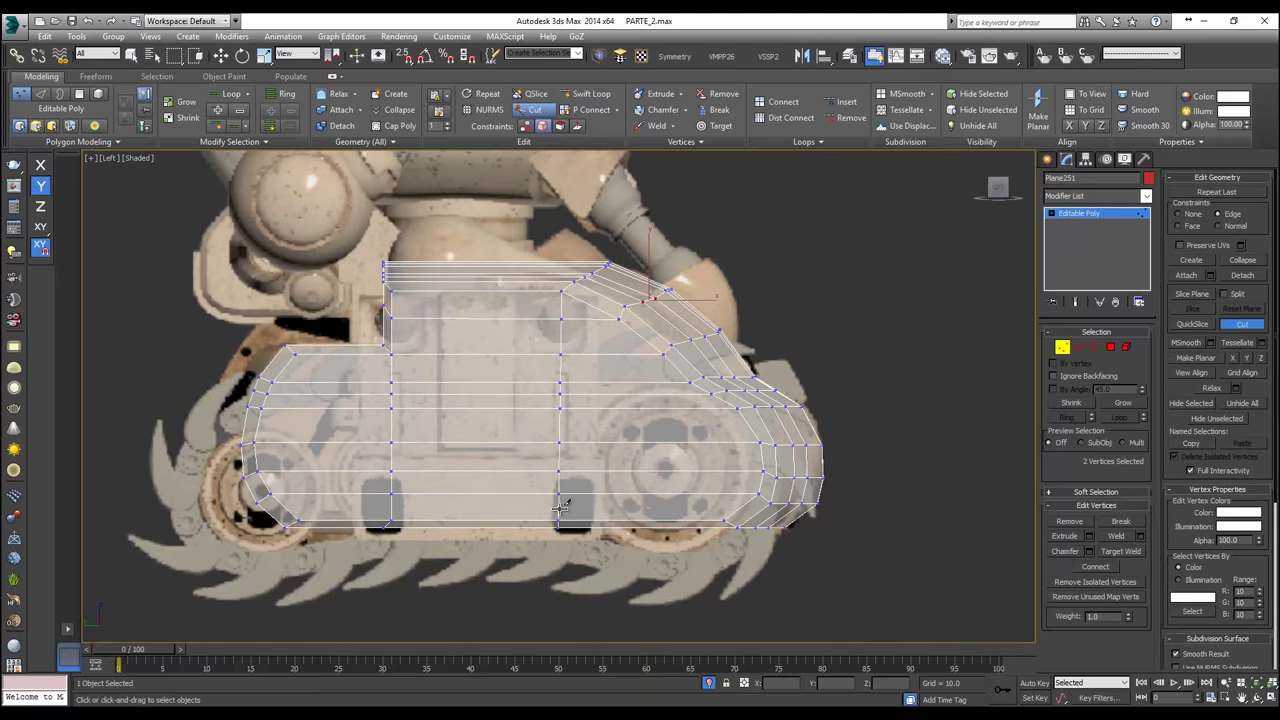
Step: Cut two more vertical edges down the side, from the bevel's second and fourth front-slope vertices to the lower edge
{"action": "left_click", "coordinate": [619, 316]}
{"action": "left_click", "coordinate": [621, 525]}
{"action": "right_click", "coordinate": [621, 526]}
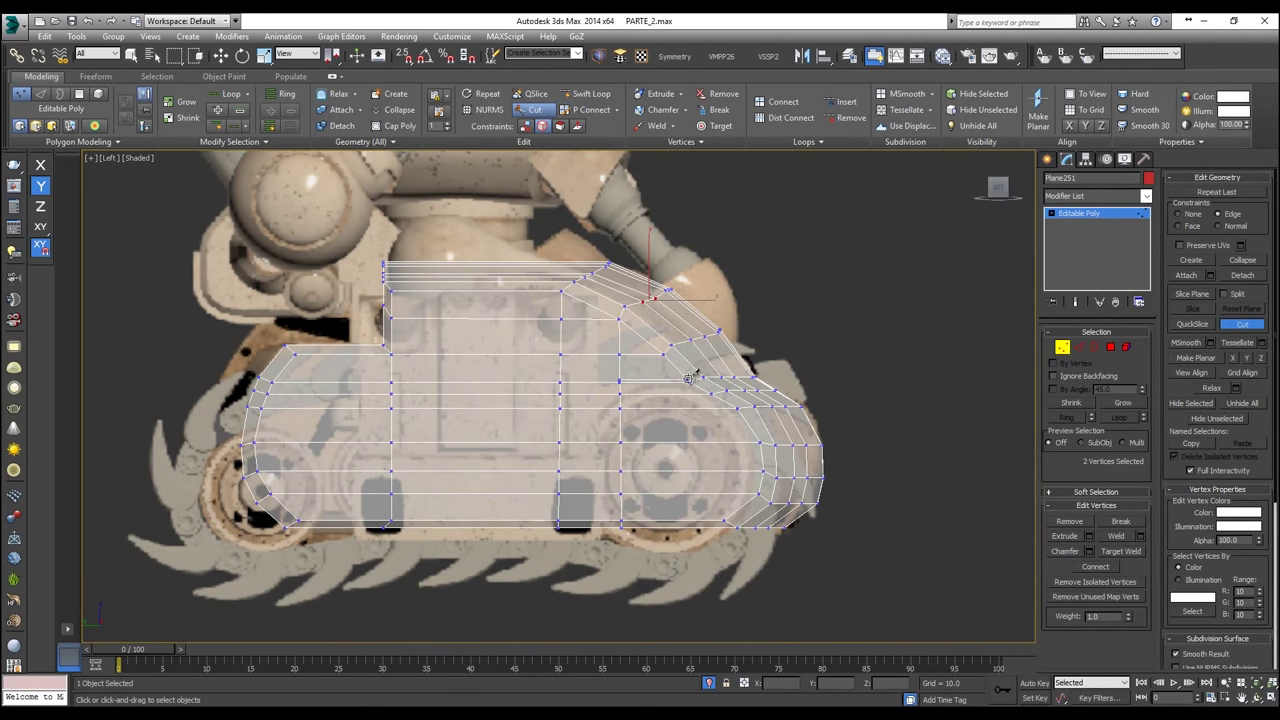
{"action": "left_click", "coordinate": [690, 381]}
{"action": "left_click", "coordinate": [691, 527]}
{"action": "right_click", "coordinate": [699, 471]}
{"action": "right_click", "coordinate": [698, 453]}
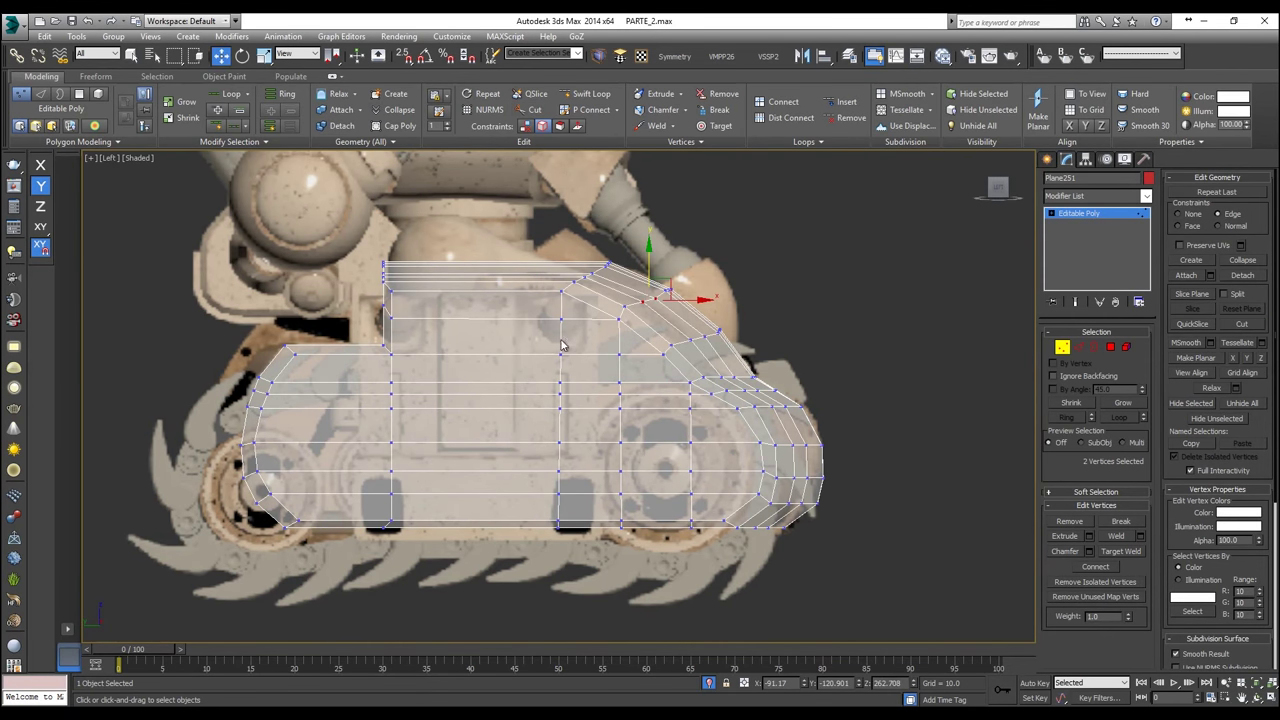
Step: Try to straighten the vertex columns of the new side cuts with Align Z
{"action": "left_click_drag", "start_coordinate": [582, 551], "coordinate": [582, 550]}
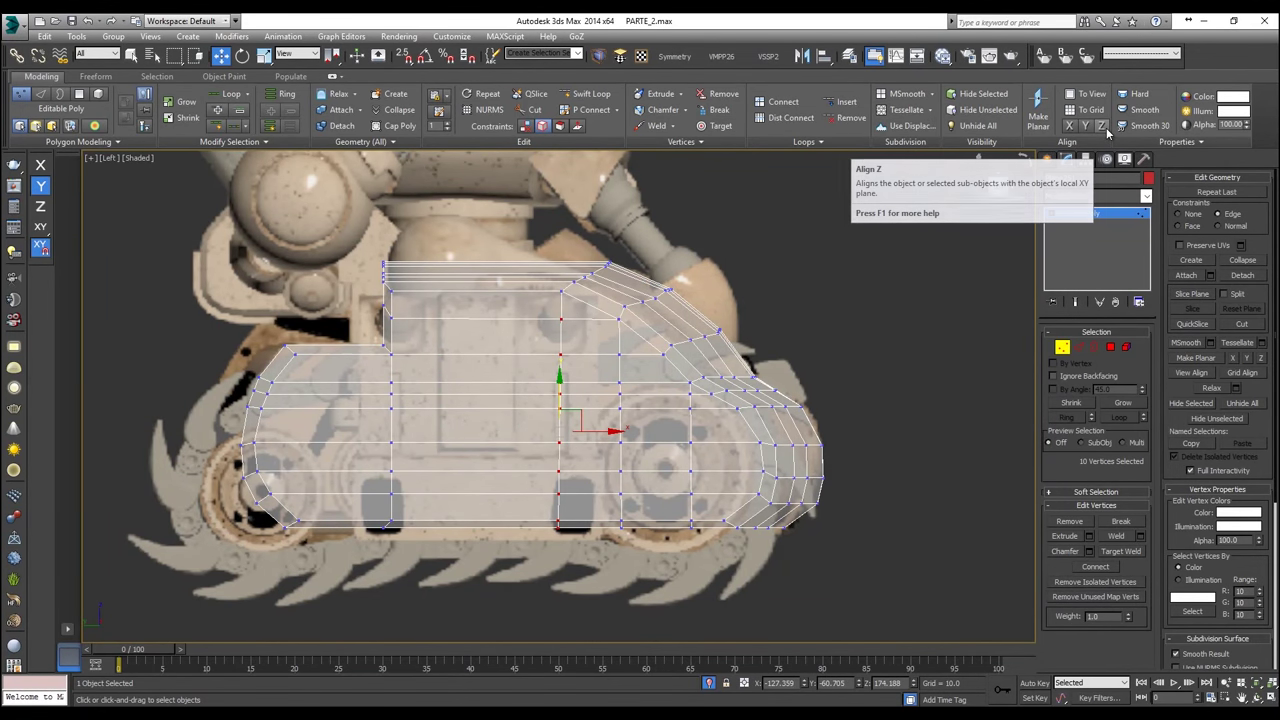
{"action": "left_click", "coordinate": [1101, 128]}
{"action": "key", "text": "ctrl+z"}
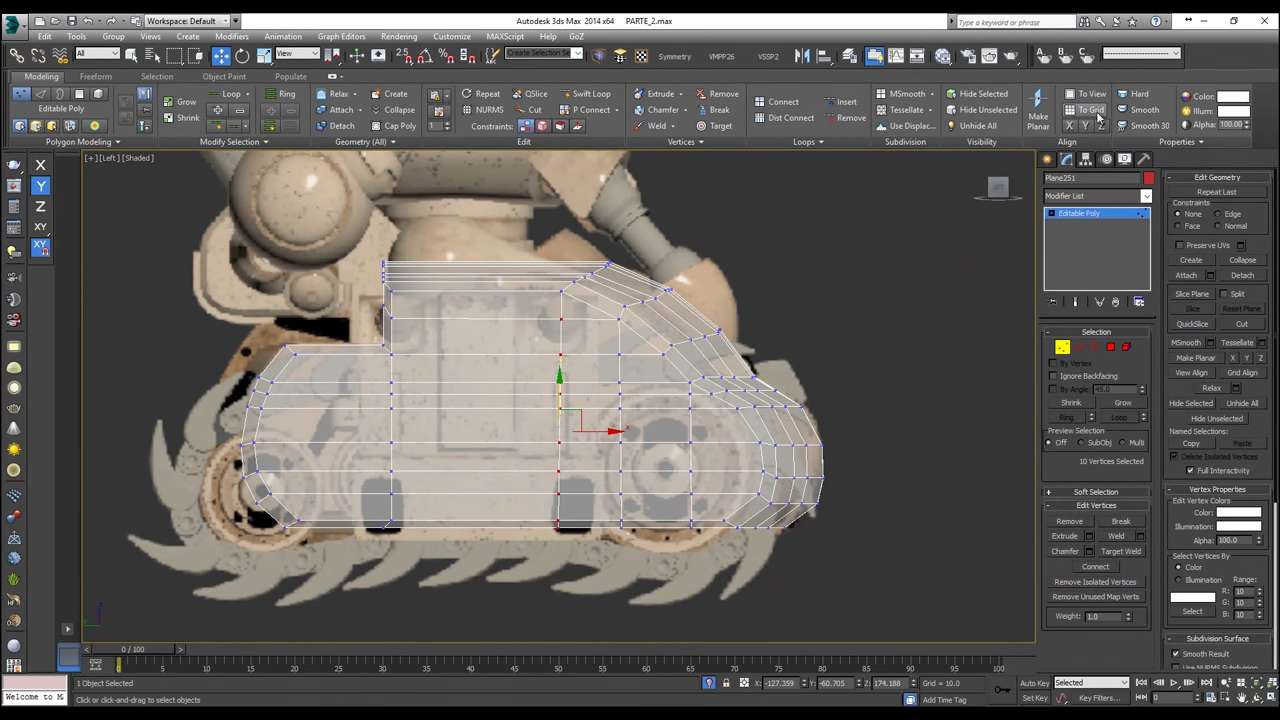
{"action": "left_click", "coordinate": [1102, 127]}
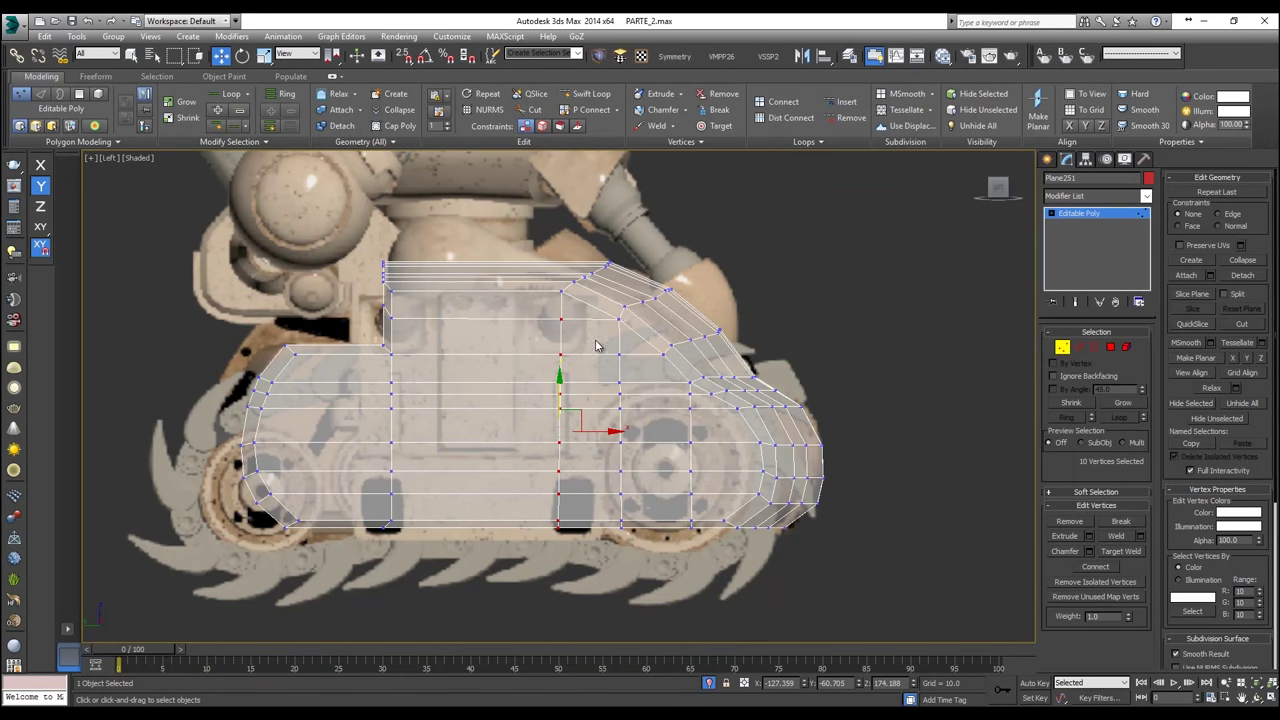
{"action": "left_click_drag", "start_coordinate": [630, 542], "coordinate": [635, 547]}
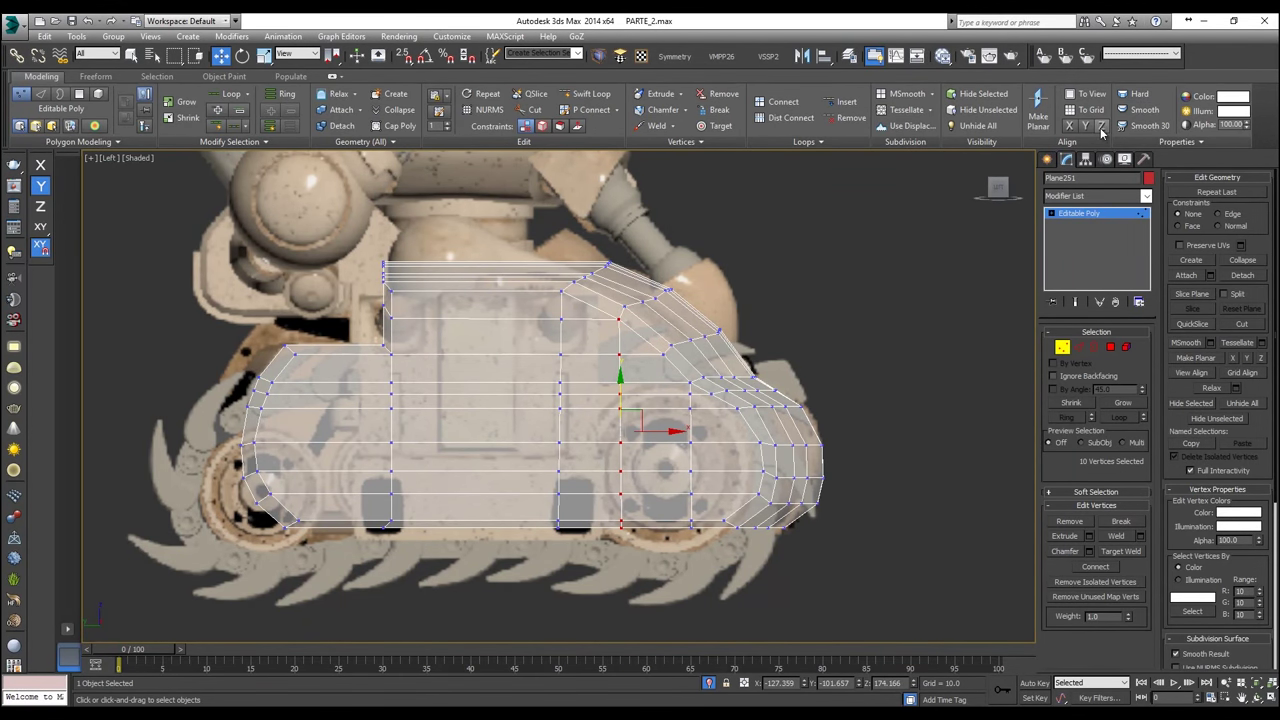
{"action": "scroll", "coordinate": [618, 325], "scroll_direction": "up", "scroll_amount": 2}
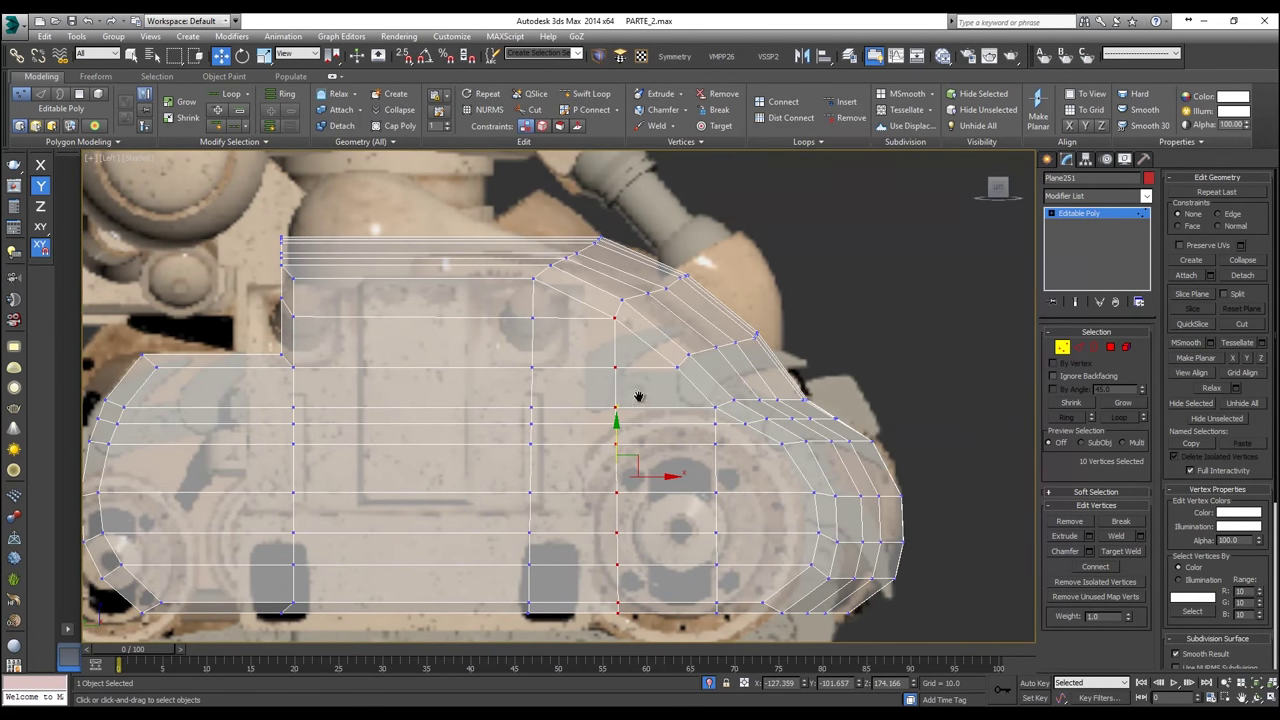
{"action": "middle_click_drag", "start_coordinate": [671, 472], "coordinate": [655, 373]}
{"action": "scroll", "coordinate": [655, 373], "scroll_direction": "up", "scroll_amount": 2}
{"action": "left_click_drag", "start_coordinate": [735, 600], "coordinate": [700, 298]}
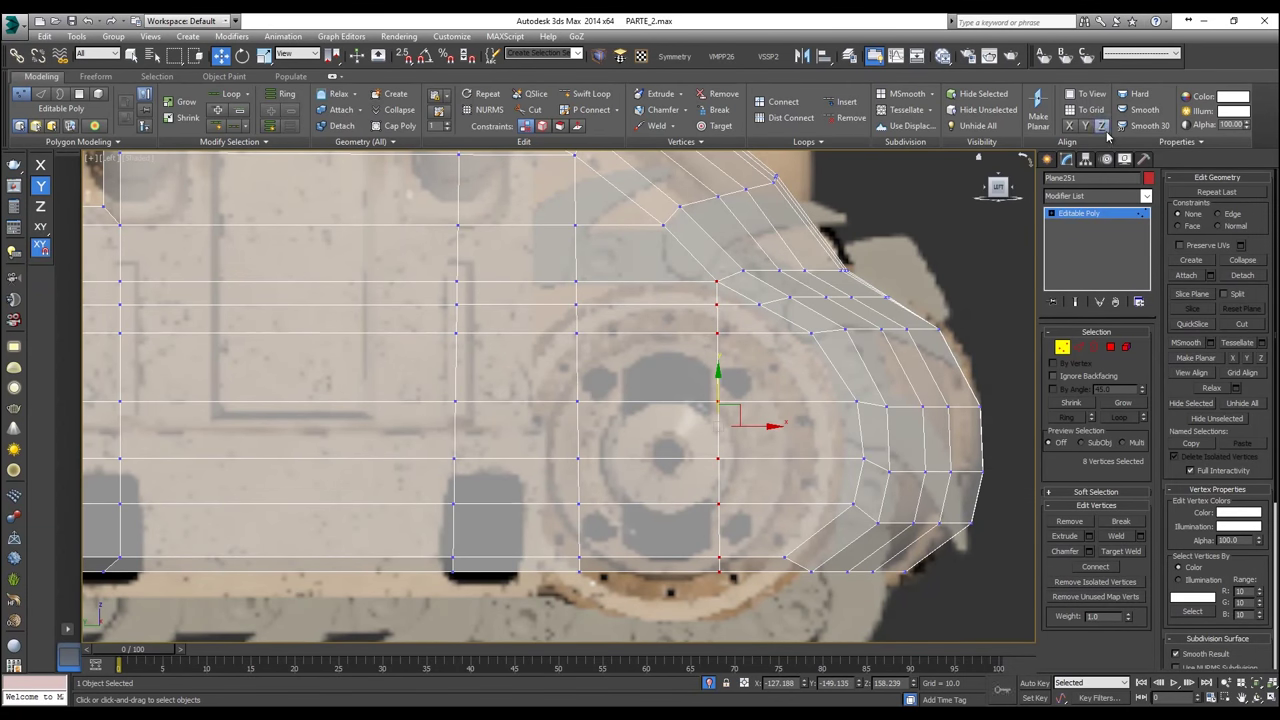
{"action": "left_click", "coordinate": [1105, 130]}
{"action": "scroll", "coordinate": [796, 300], "scroll_direction": "down", "scroll_amount": 4}
Step: Straighten the first cut's vertex column, below the upper bevel corner, with Align X
{"action": "left_click", "coordinate": [577, 264]}
{"action": "left_click", "coordinate": [580, 265]}
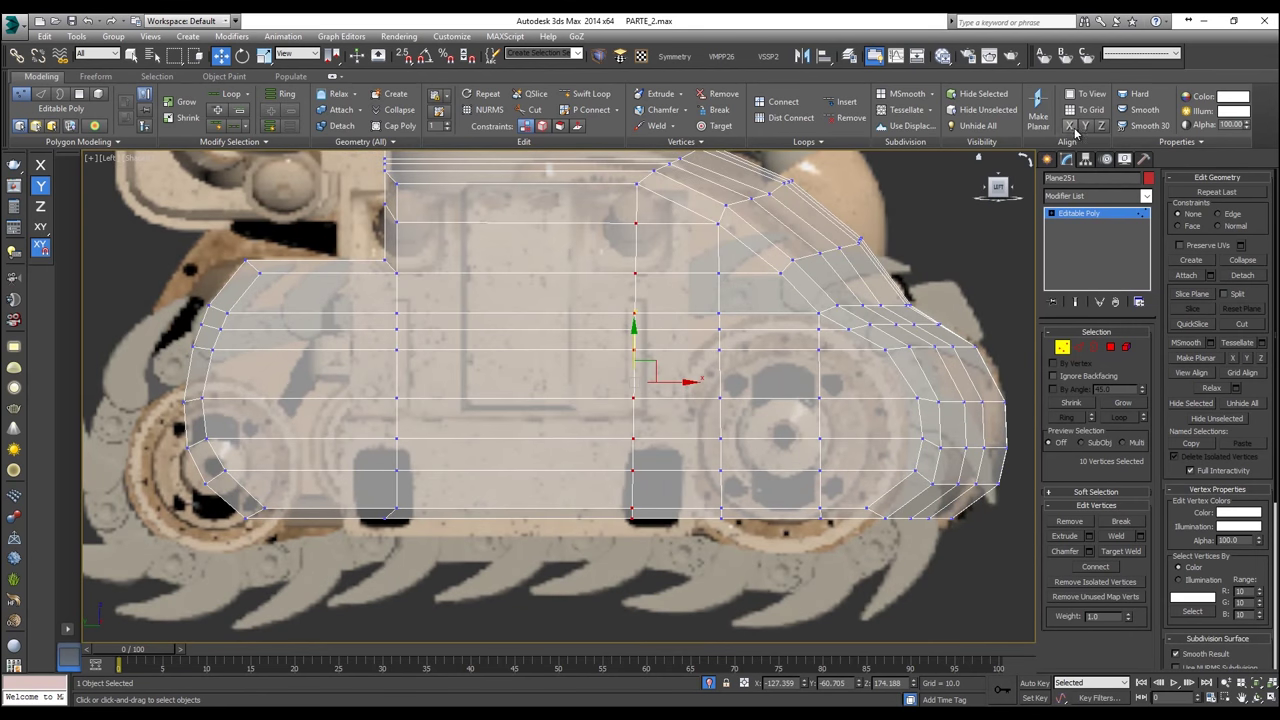
{"action": "left_click", "coordinate": [1068, 127]}
Step: Straighten the second and third side cuts' vertex columns, below the bevel's front slope, with Align X
{"action": "left_click_drag", "start_coordinate": [738, 584], "coordinate": [695, 216]}
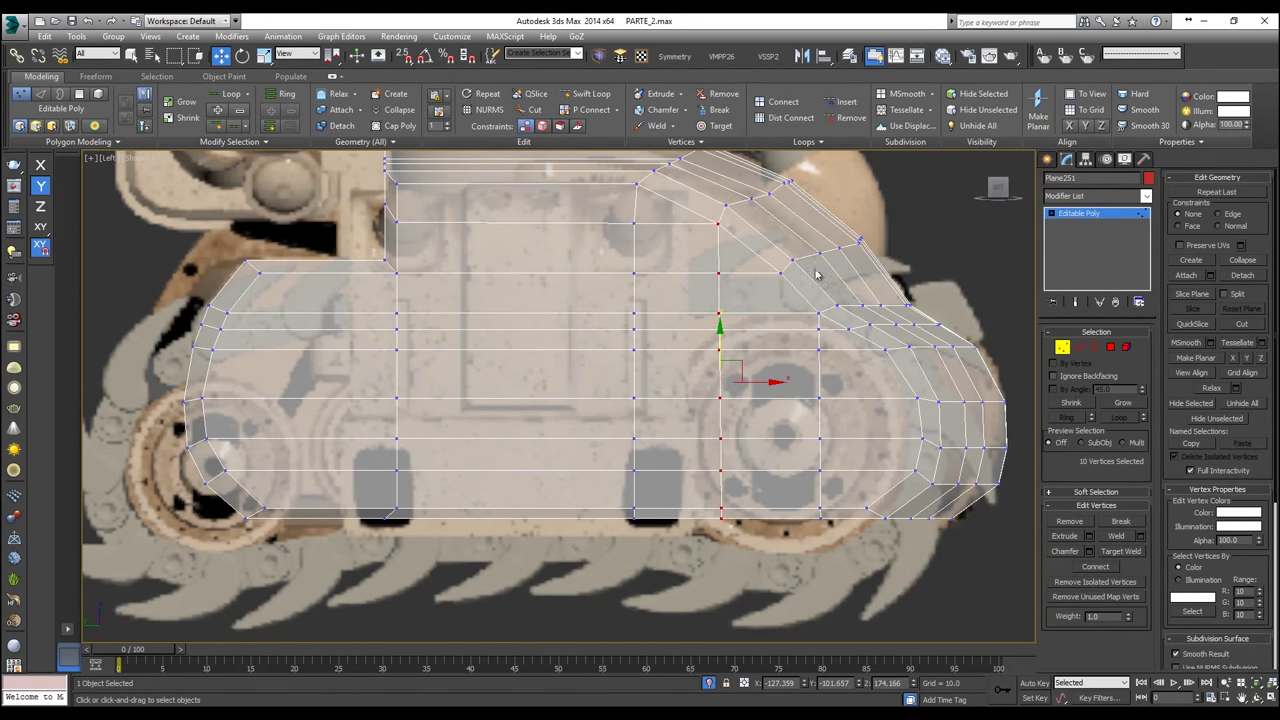
{"action": "key", "text": "p"}
{"action": "middle_click_drag", "start_coordinate": [716, 316], "coordinate": [626, 328], "text": "alt"}
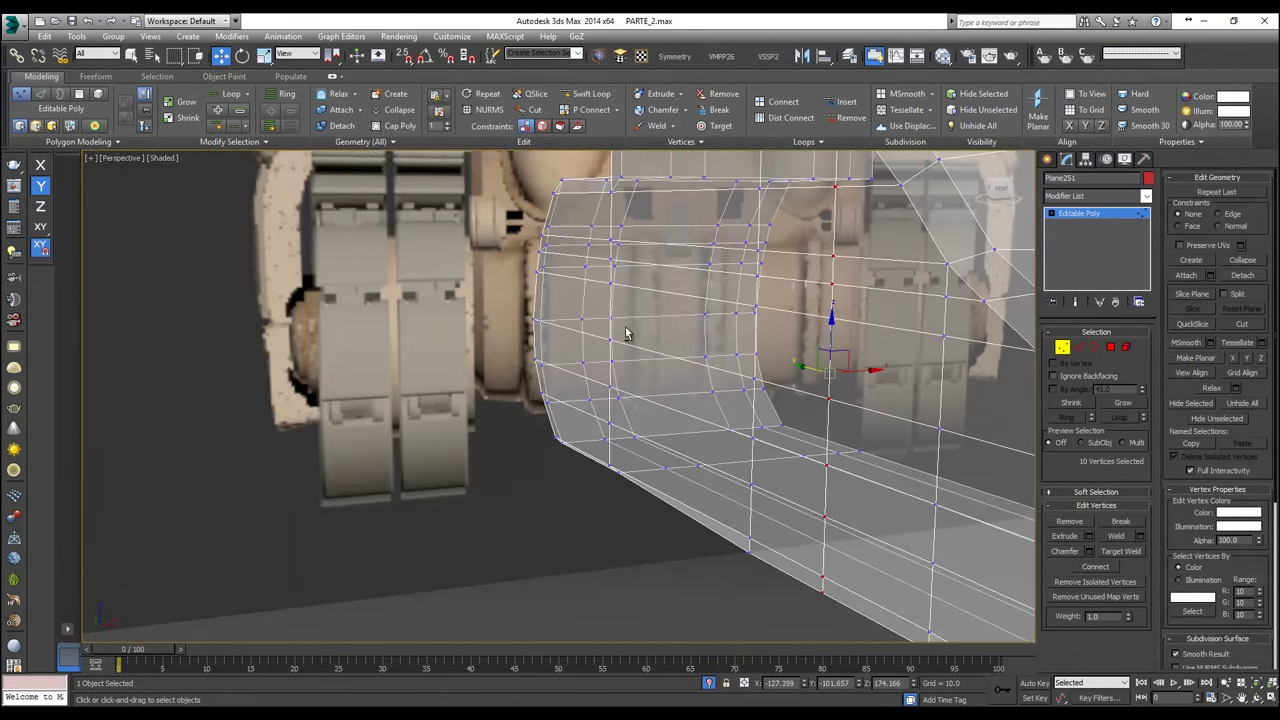
{"action": "key", "text": "l"}
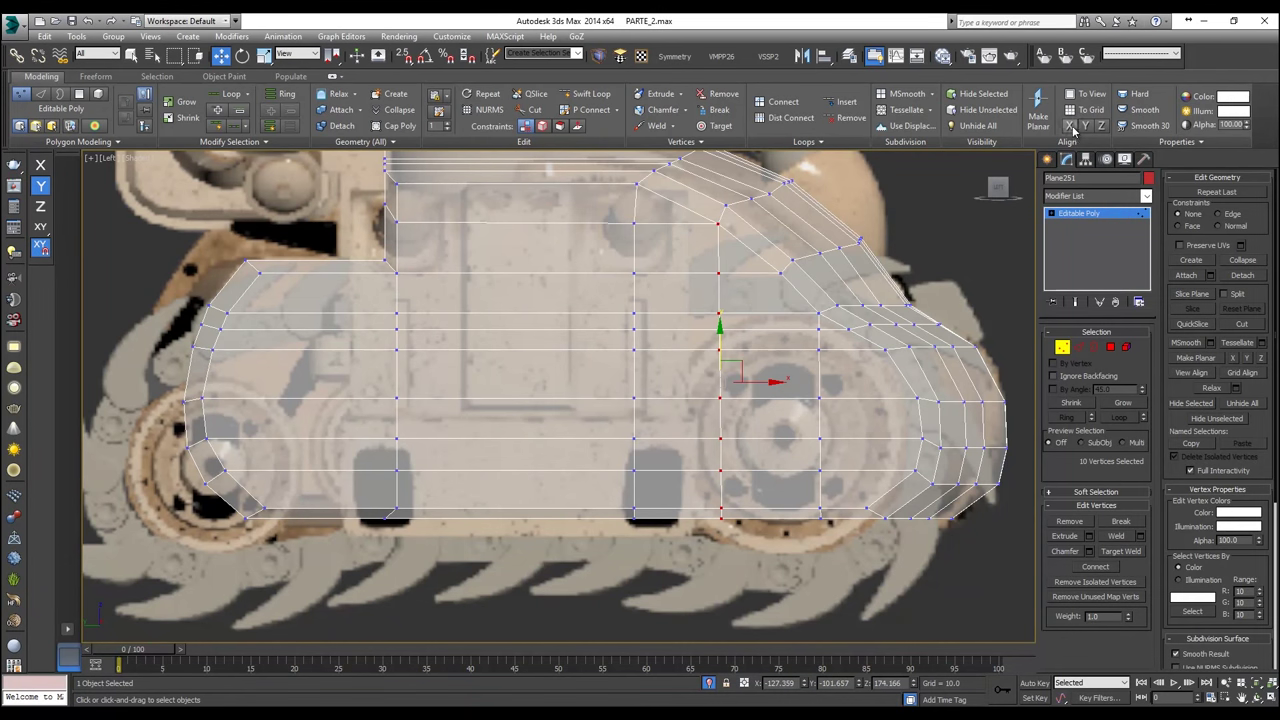
{"action": "left_click_drag", "start_coordinate": [828, 537], "coordinate": [798, 312]}
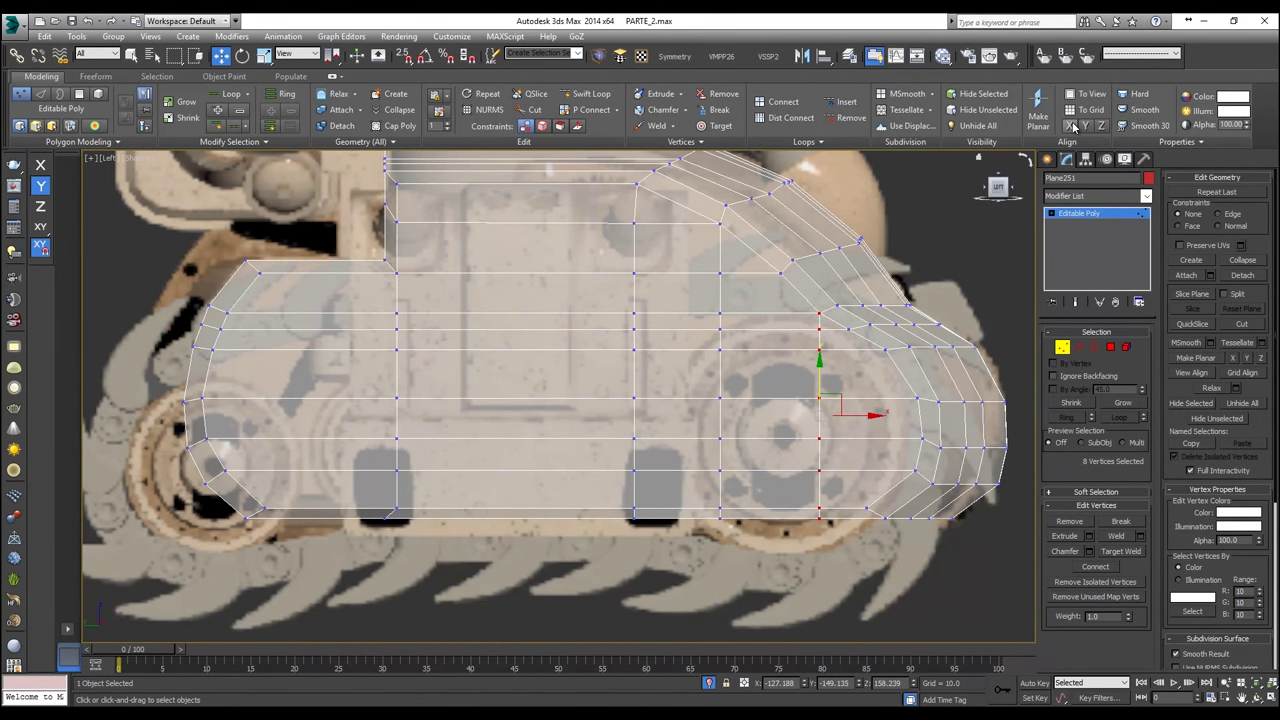
{"action": "left_click", "coordinate": [716, 248]}
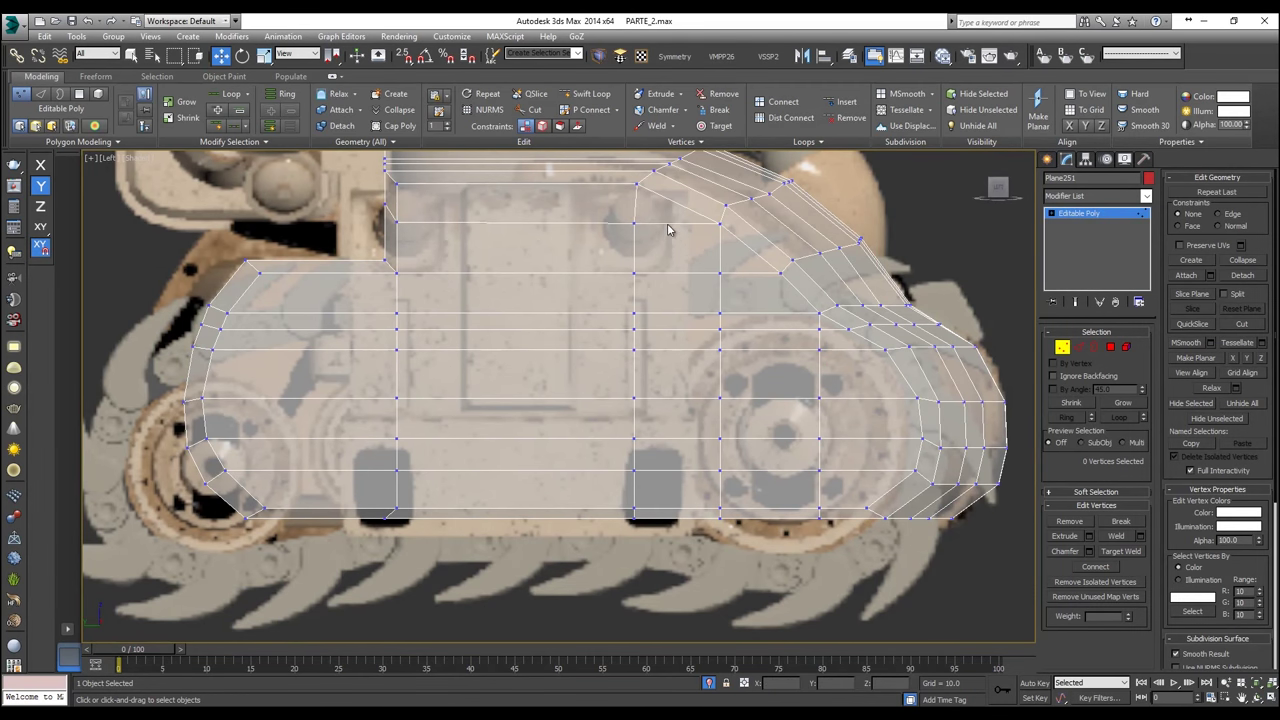
Step: Examine the straightened side columns and edge flow in the perspective and left views, with see-through shading on and off
{"action": "middle_click_drag", "start_coordinate": [670, 224], "coordinate": [670, 250]}
{"action": "scroll", "coordinate": [657, 224], "scroll_direction": "down", "scroll_amount": 3}
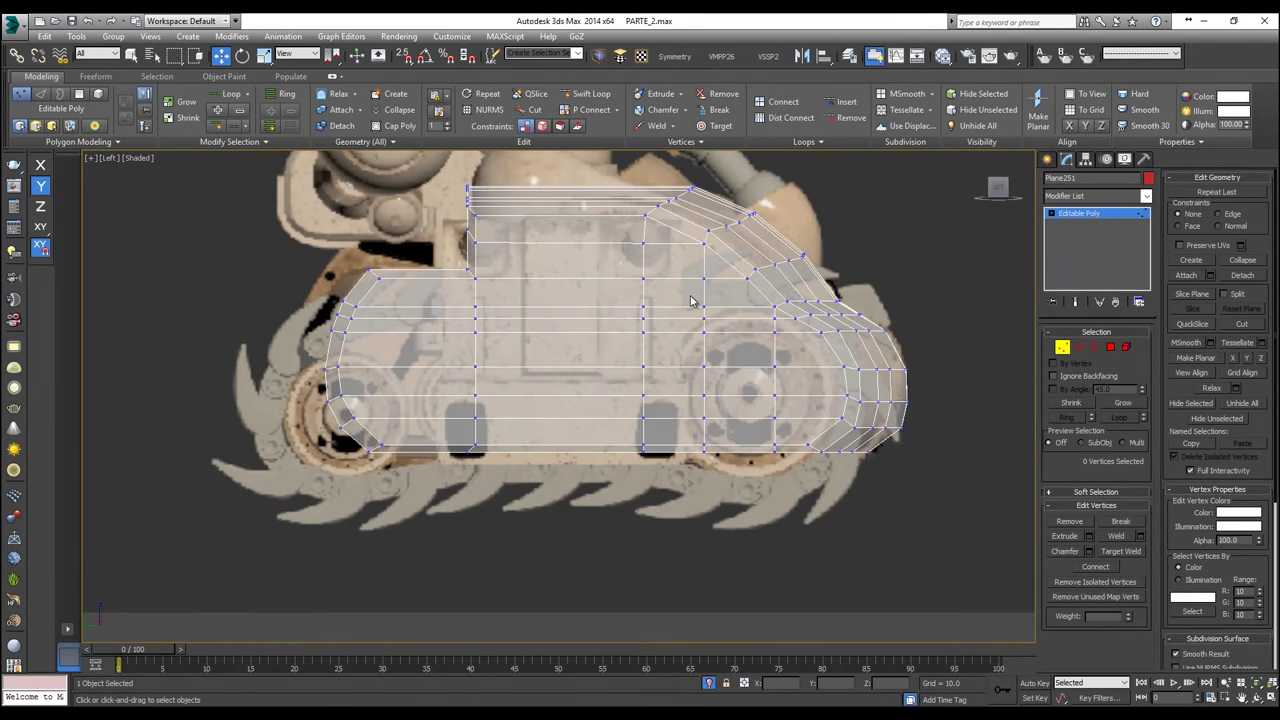
{"action": "middle_click_drag", "start_coordinate": [695, 300], "coordinate": [667, 437]}
{"action": "key", "text": "p"}
{"action": "key", "text": "alt+x"}
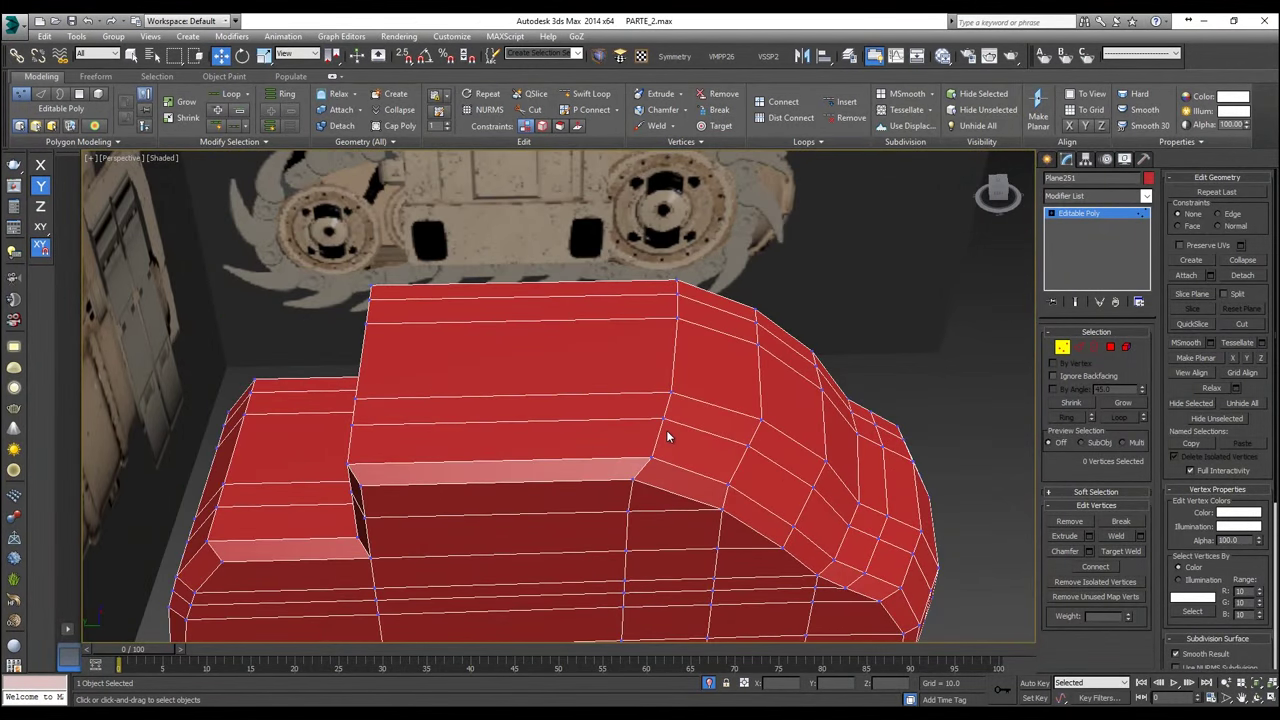
{"action": "key", "text": "l"}
{"action": "key", "text": "alt+x"}
{"action": "middle_click_drag", "start_coordinate": [668, 360], "coordinate": [686, 465]}
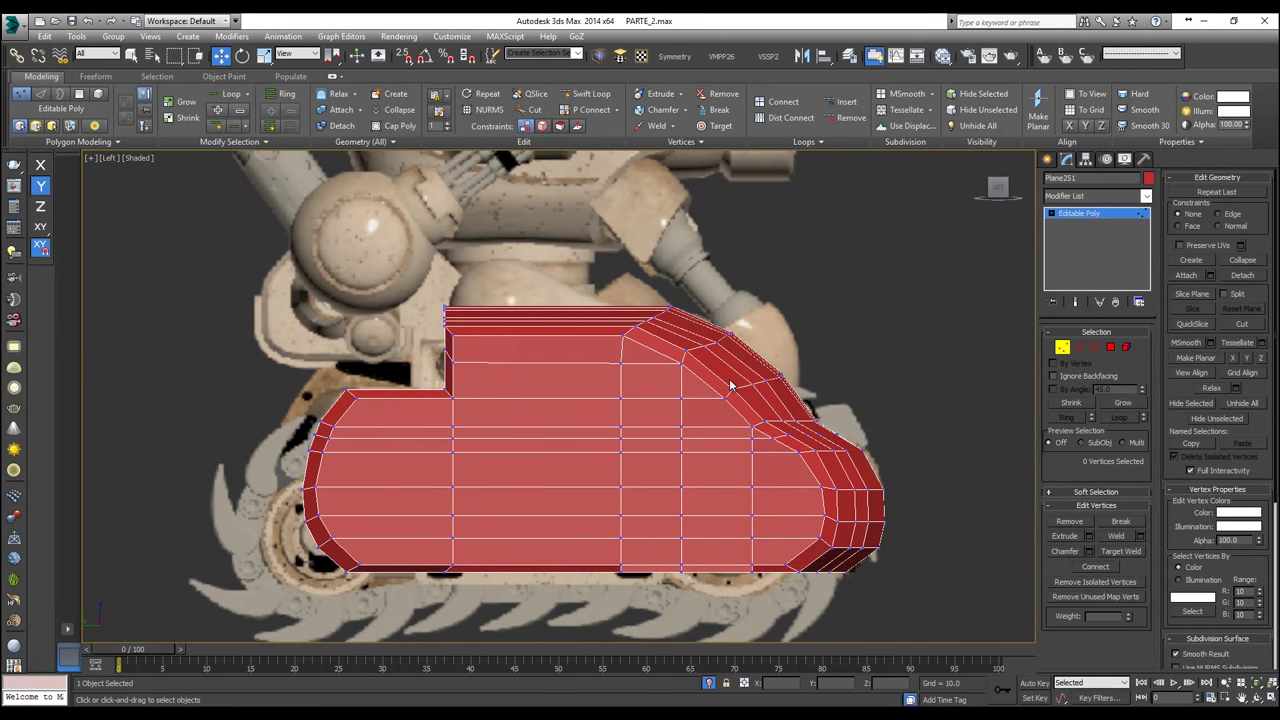
{"action": "key", "text": "alt+x"}
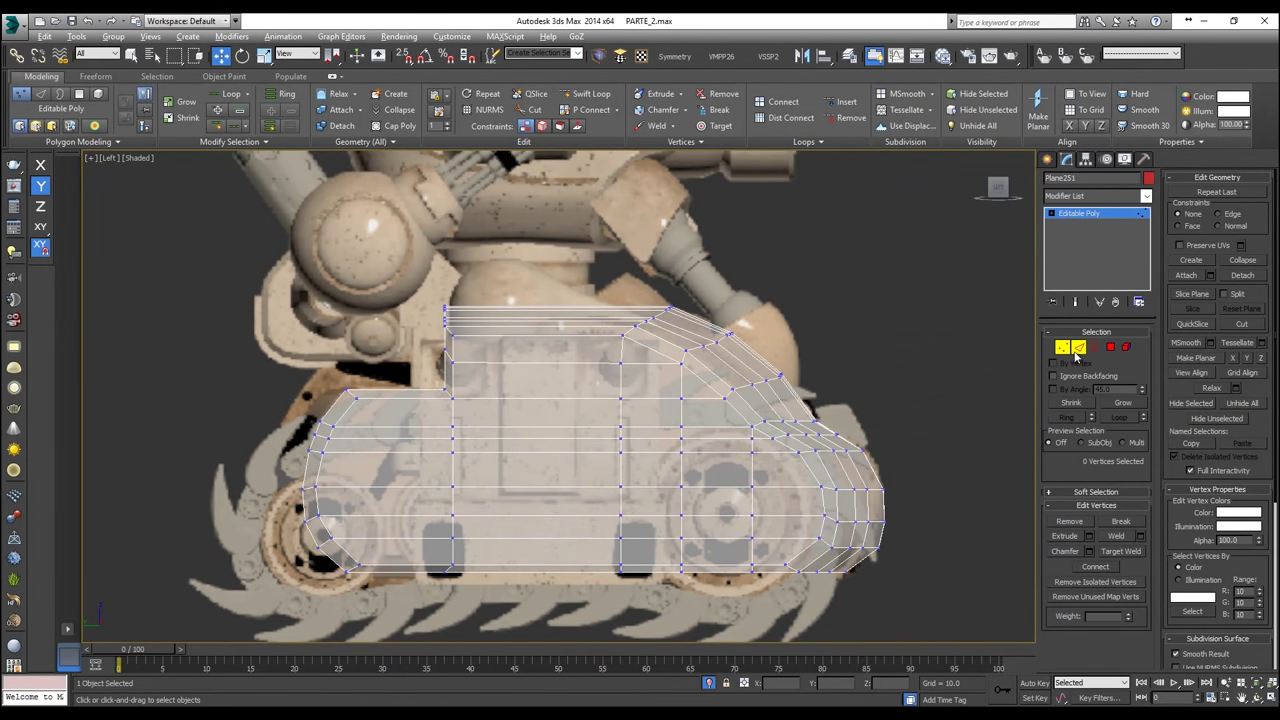
{"action": "left_click", "coordinate": [1078, 346]}
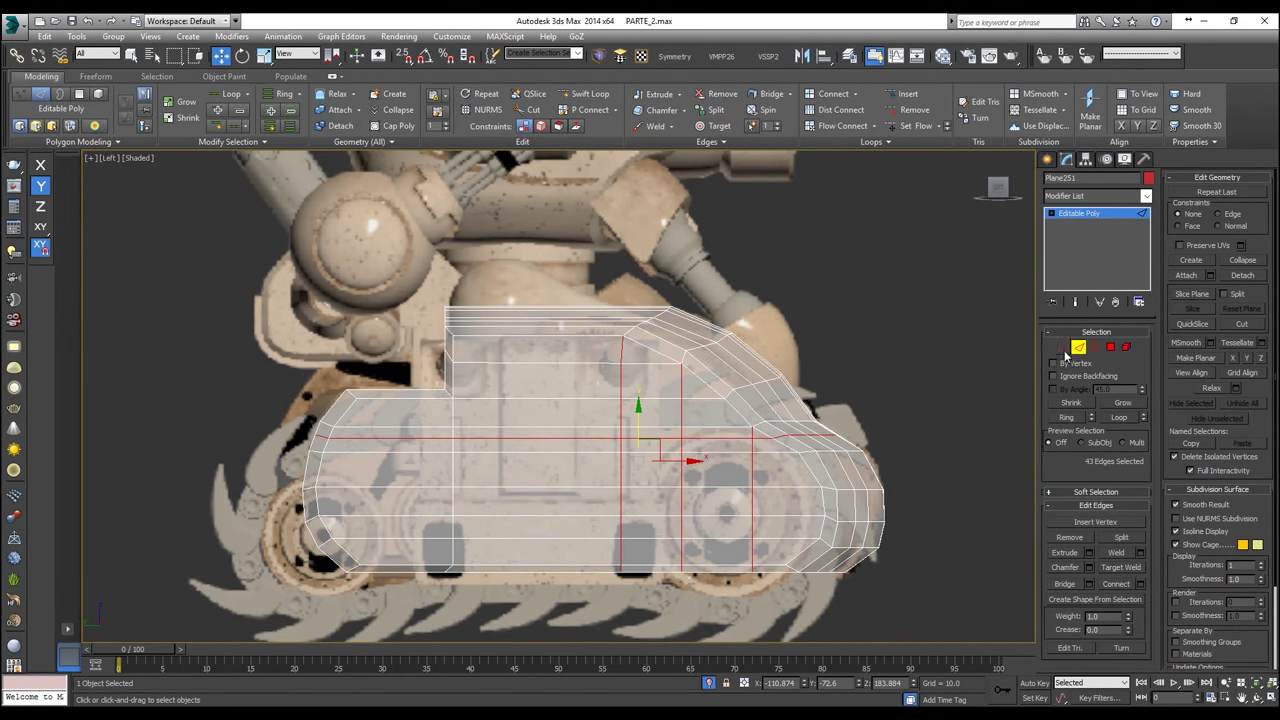
{"action": "left_click", "coordinate": [1062, 347]}
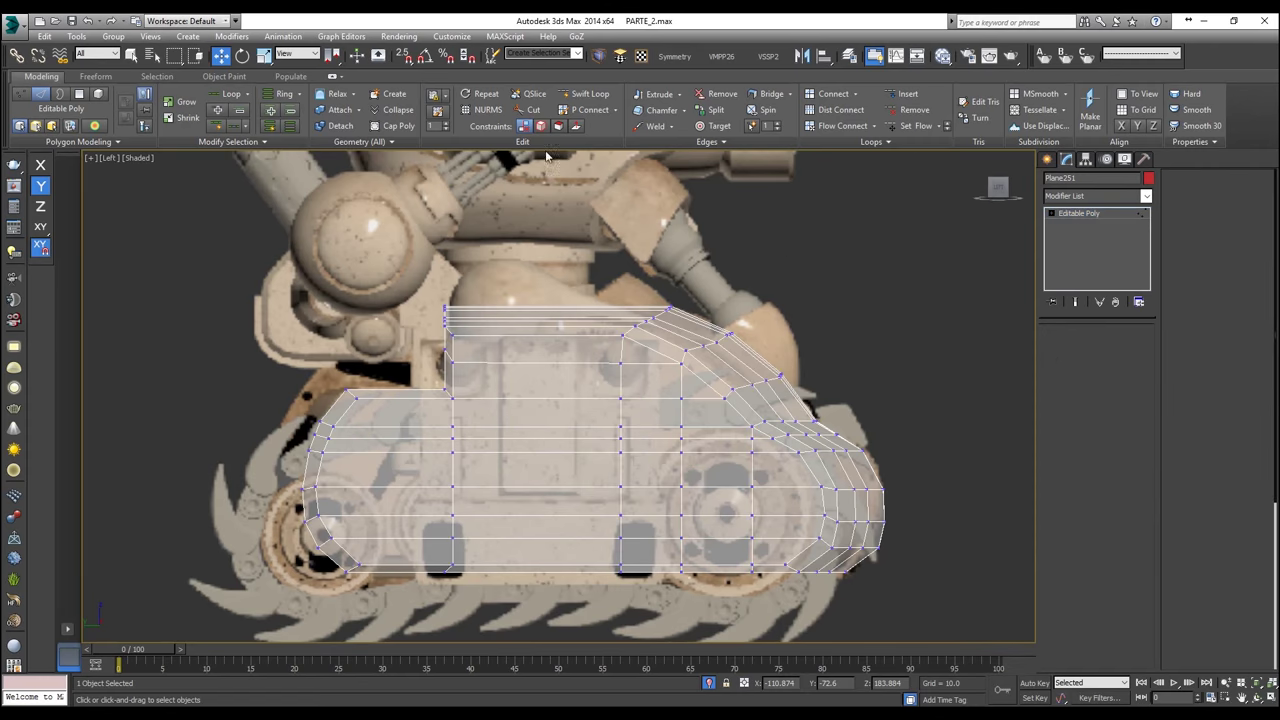
Step: In the left view, cut a vertical line through the whole hull just behind the bevel's upper front corner
{"action": "left_click", "coordinate": [535, 96]}
{"action": "left_click", "coordinate": [595, 300]}
{"action": "left_click", "coordinate": [595, 632]}
{"action": "key", "text": "w"}
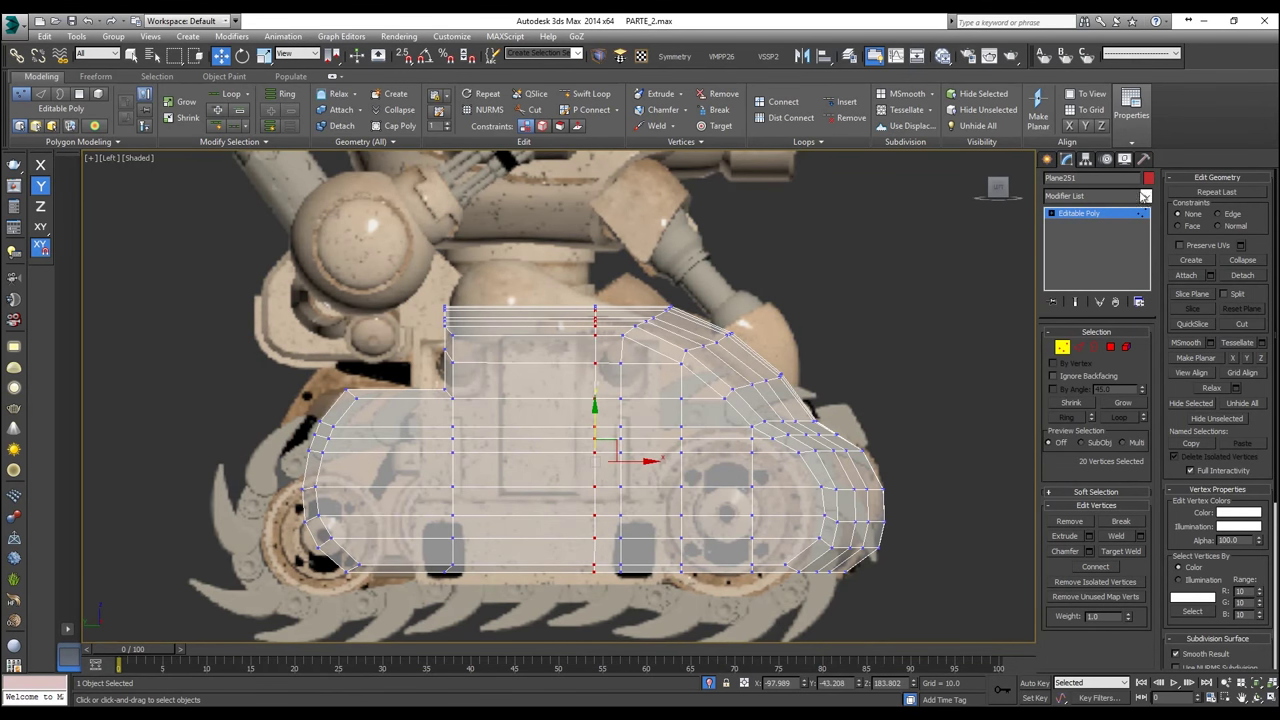
Step: Straighten the new cut's vertex column with Align X and shift it about 7.3 units towards the front
{"action": "left_click", "coordinate": [1069, 127]}
{"action": "left_click_drag", "start_coordinate": [590, 629], "coordinate": [604, 629]}
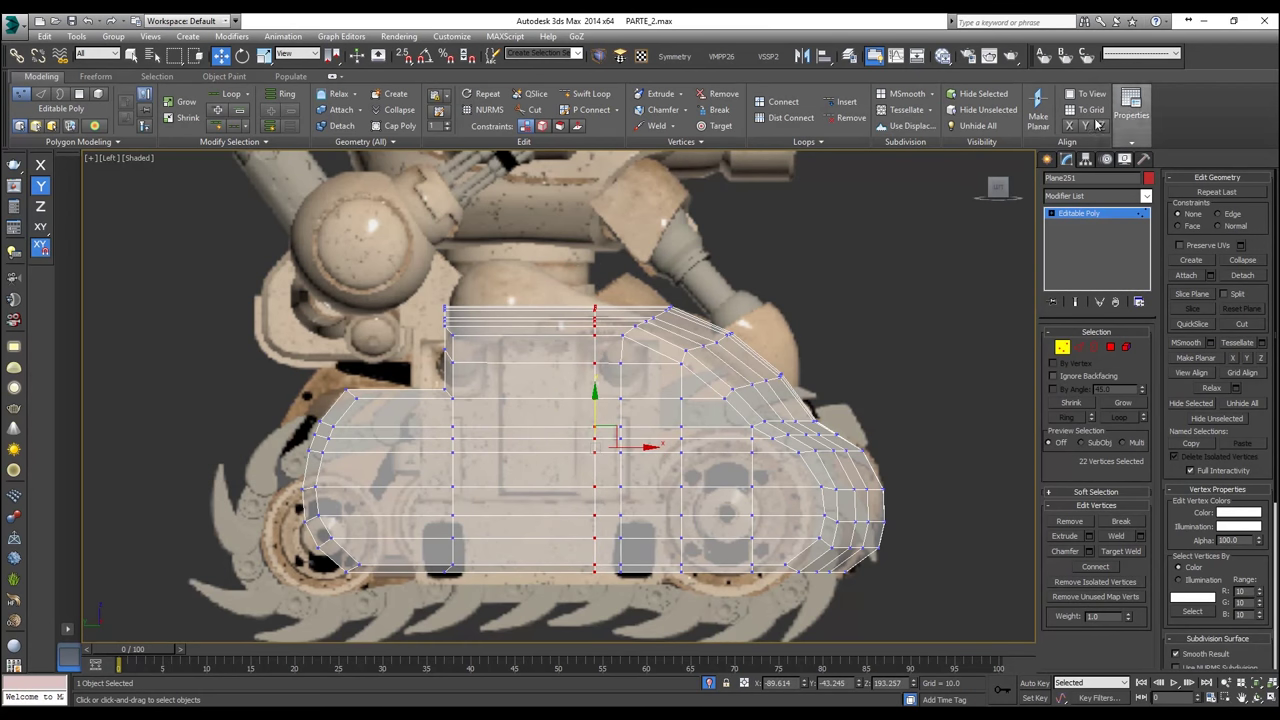
{"action": "left_click", "coordinate": [1069, 127]}
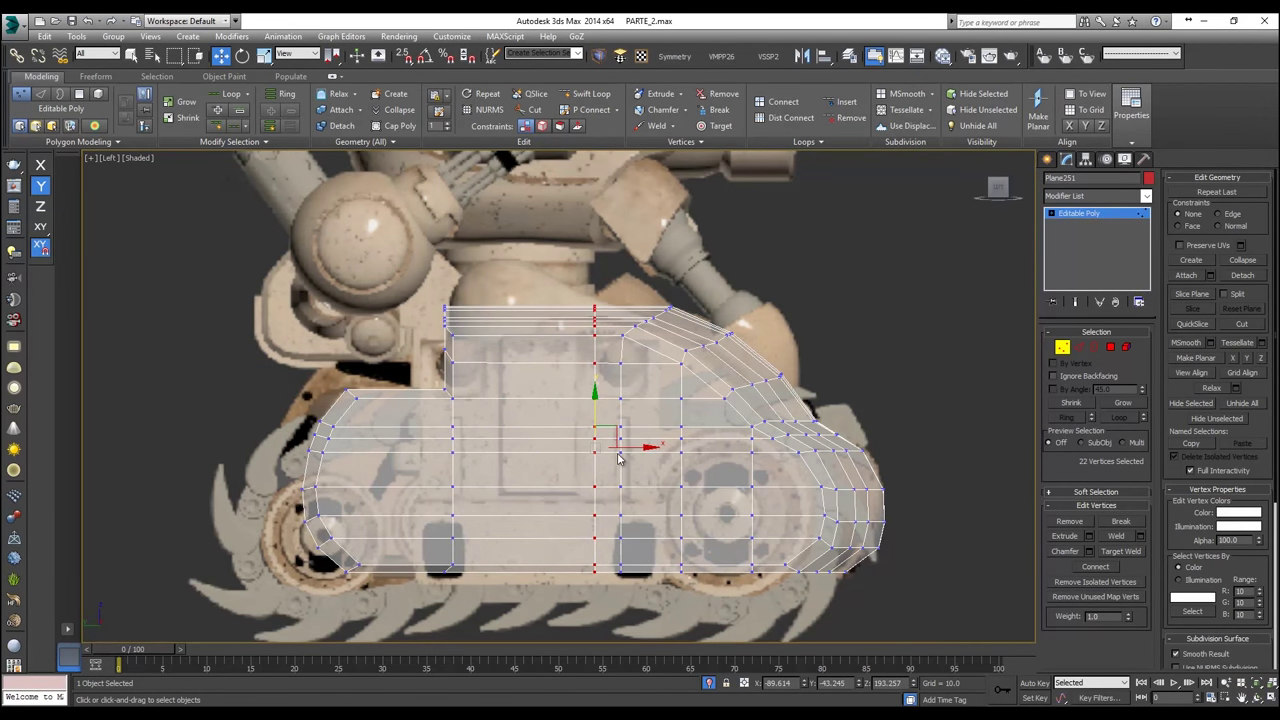
{"action": "scroll", "coordinate": [618, 458], "scroll_direction": "up", "scroll_amount": 2}
{"action": "left_click_drag", "start_coordinate": [621, 446], "coordinate": [636, 446]}
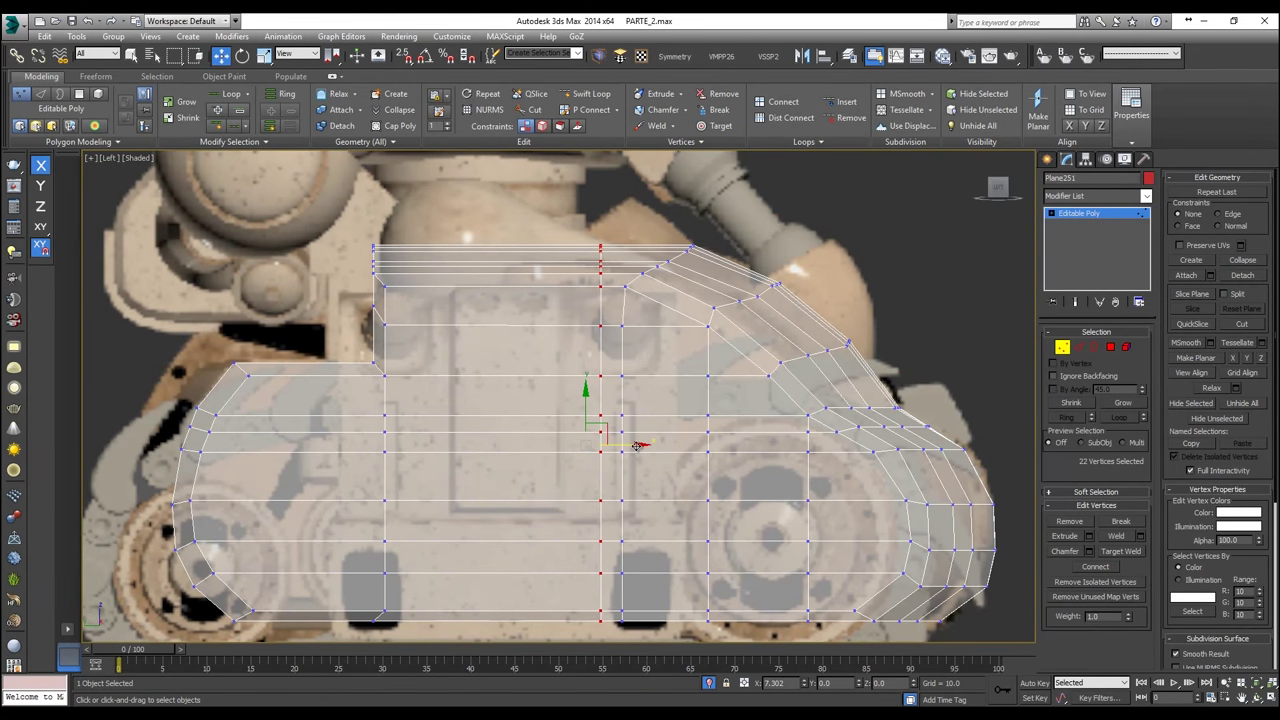
Step: In perspective, move the new cut's vertices on the hull's upper surface forward in Y, closer to the front slope's first edge loop
{"action": "key", "text": "p"}
{"action": "middle_click_drag", "start_coordinate": [645, 398], "coordinate": [671, 426], "text": "alt"}
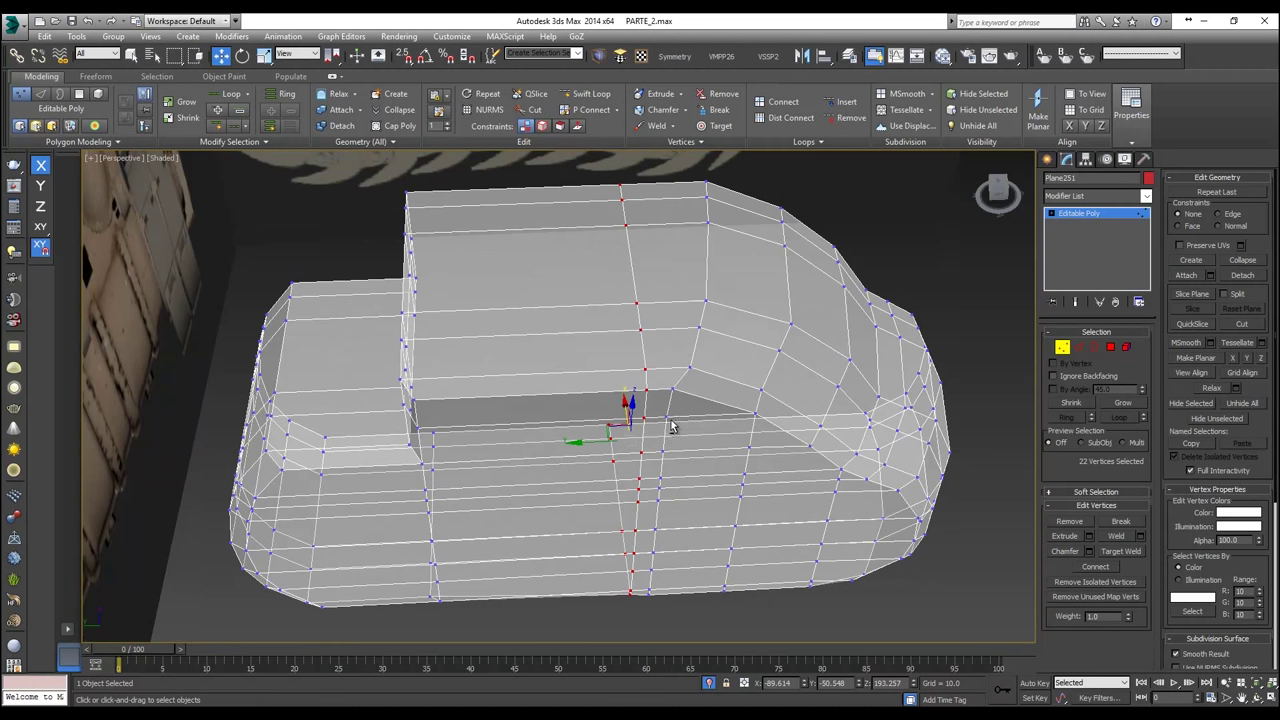
{"action": "left_click", "coordinate": [668, 332]}
{"action": "middle_click_drag", "start_coordinate": [652, 284], "coordinate": [640, 309]}
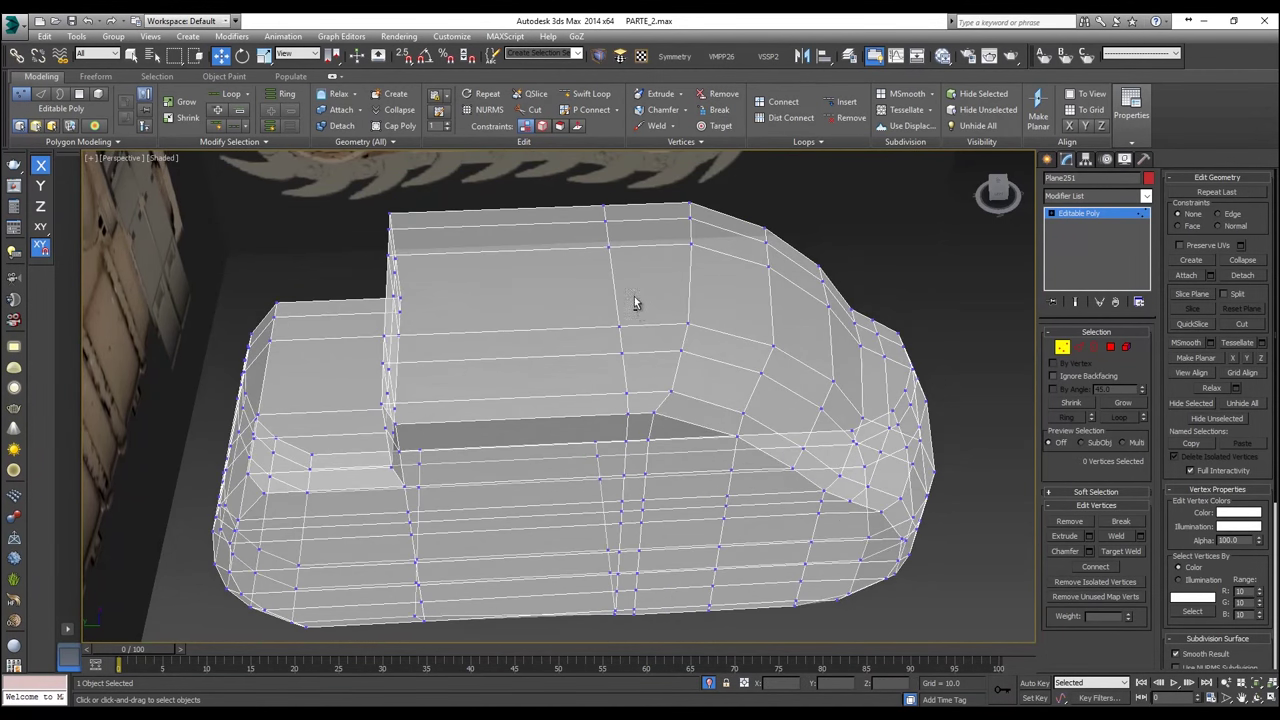
{"action": "left_click_drag", "start_coordinate": [593, 199], "coordinate": [602, 225]}
{"action": "left_click", "coordinate": [620, 326]}
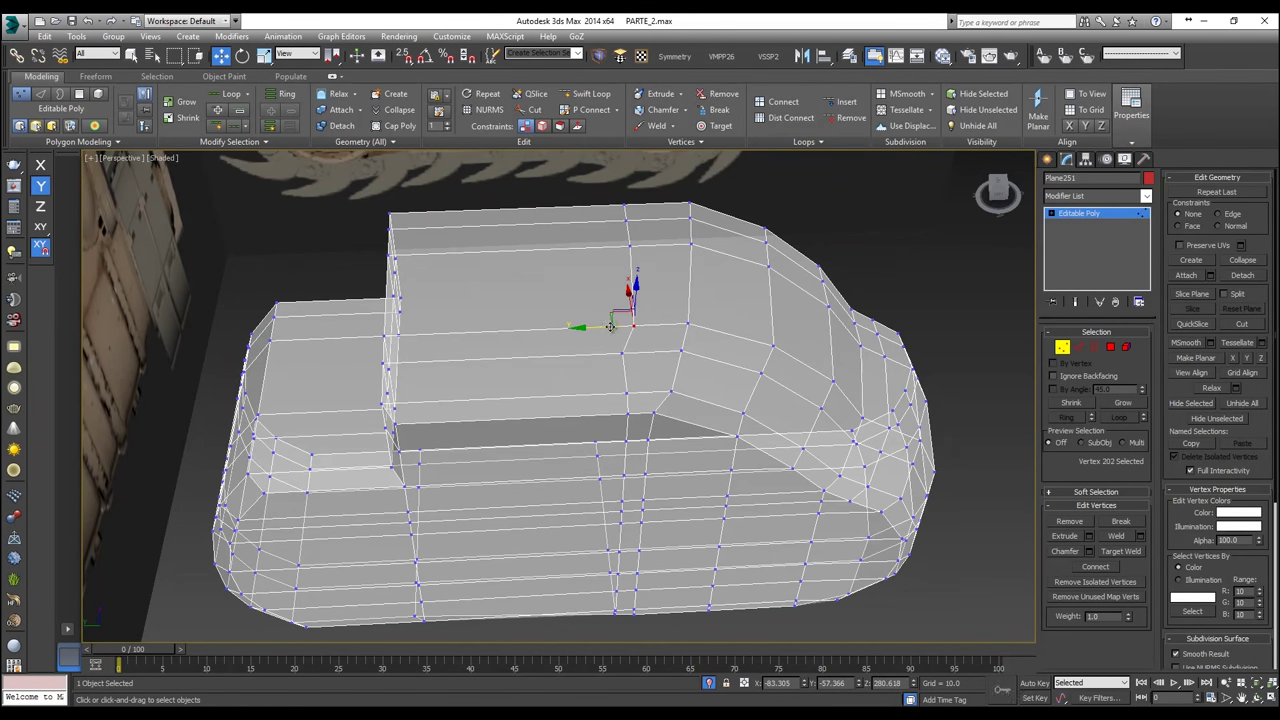
{"action": "left_click", "coordinate": [624, 354]}
{"action": "left_click_drag", "start_coordinate": [601, 351], "coordinate": [608, 351]}
Step: Move the vertices of the front slope's first edge loop back in Y on the upper surface, tapering the loop towards the new cut
{"action": "left_click", "coordinate": [670, 391]}
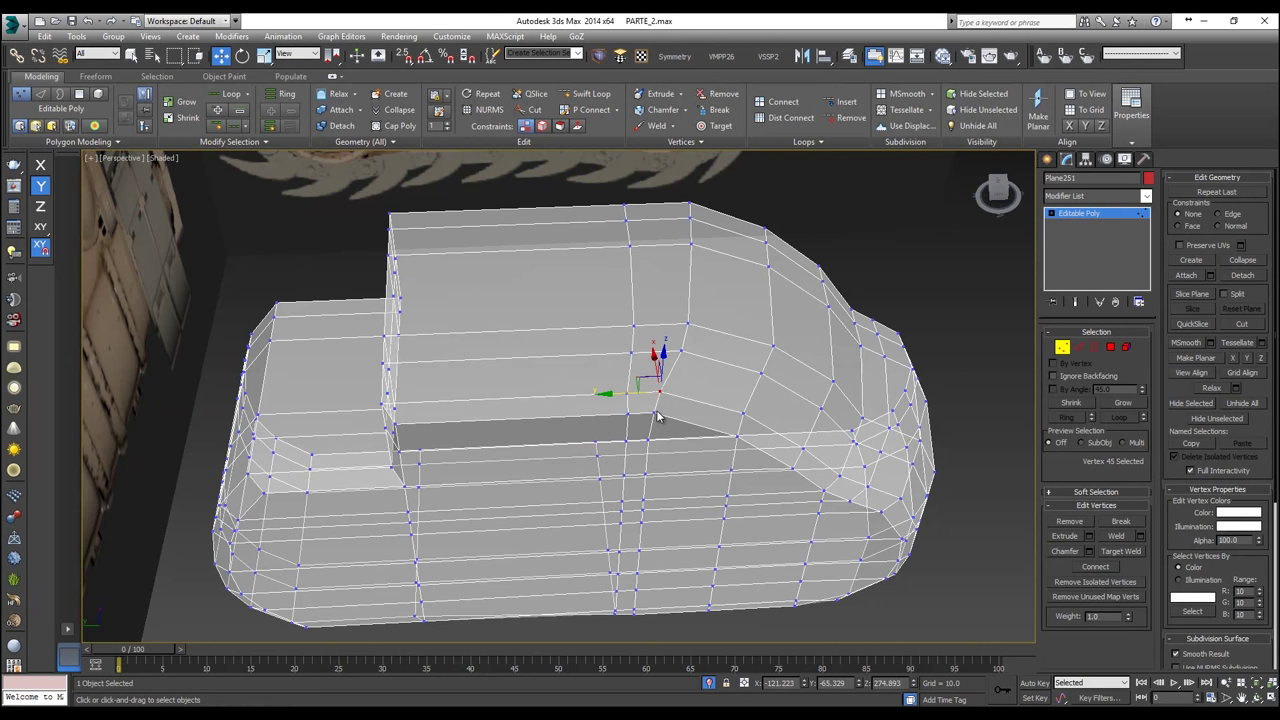
{"action": "left_click", "coordinate": [652, 413]}
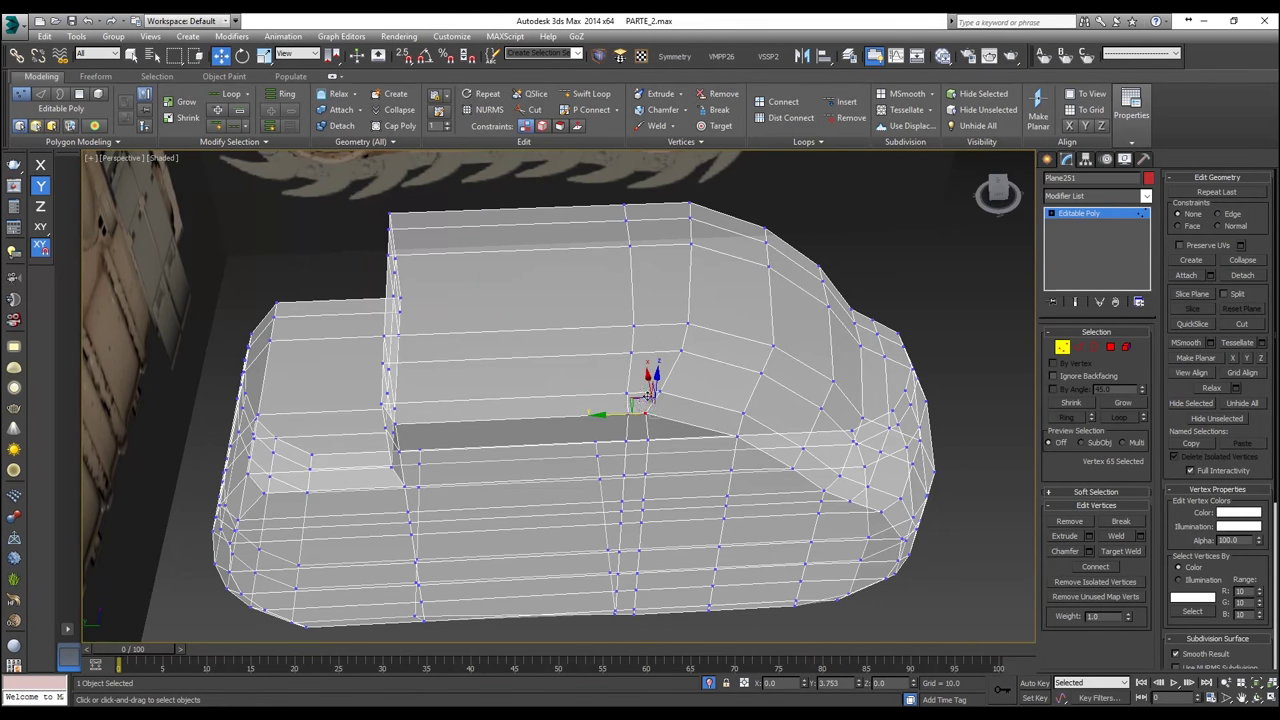
{"action": "left_click", "coordinate": [682, 350]}
{"action": "left_click_drag", "start_coordinate": [636, 356], "coordinate": [601, 352]}
{"action": "left_click", "coordinate": [631, 327]}
{"action": "left_click", "coordinate": [687, 322]}
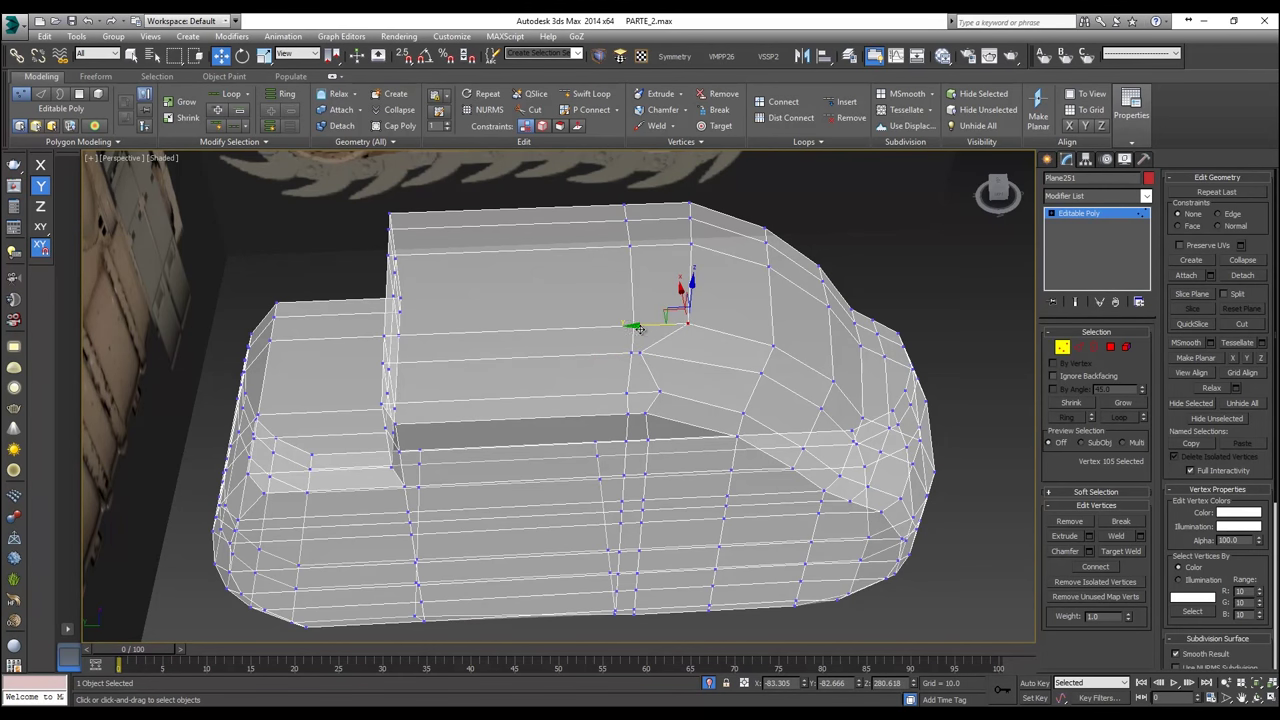
{"action": "left_click_drag", "start_coordinate": [639, 328], "coordinate": [612, 326]}
{"action": "scroll", "coordinate": [697, 233], "scroll_direction": "up", "scroll_amount": 3}
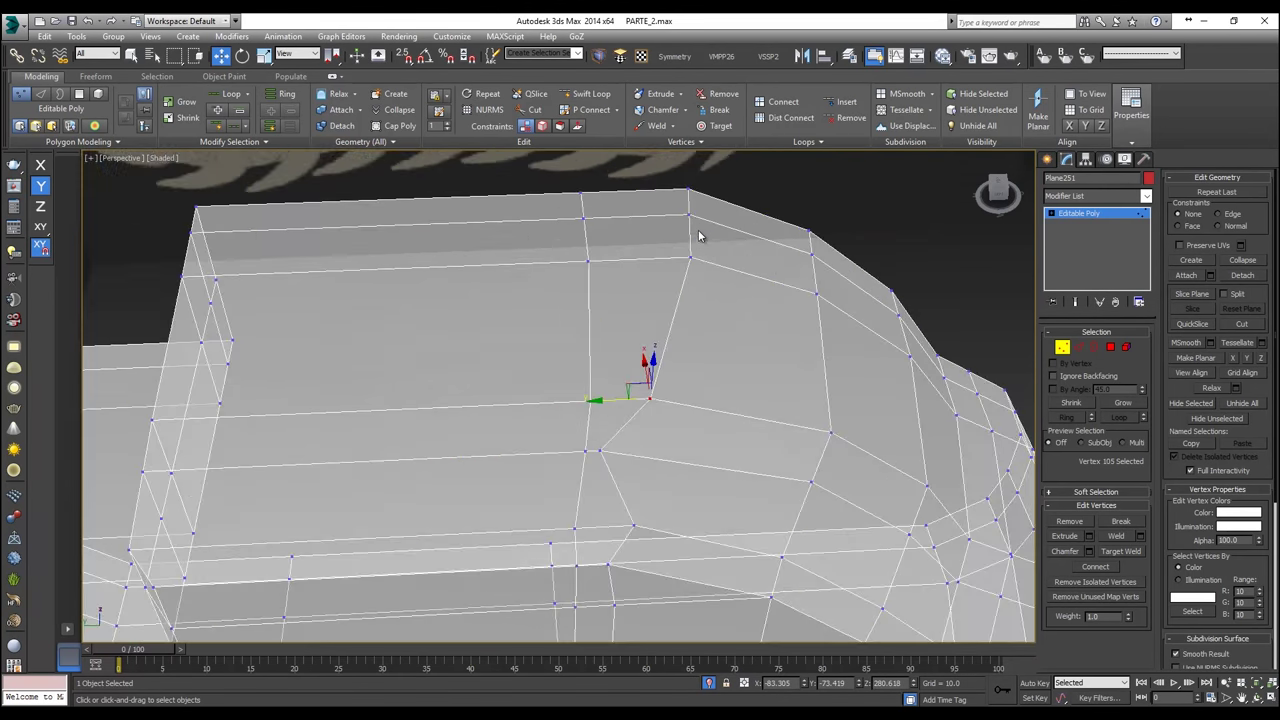
{"action": "left_click", "coordinate": [689, 259]}
{"action": "left_click_drag", "start_coordinate": [642, 260], "coordinate": [636, 260]}
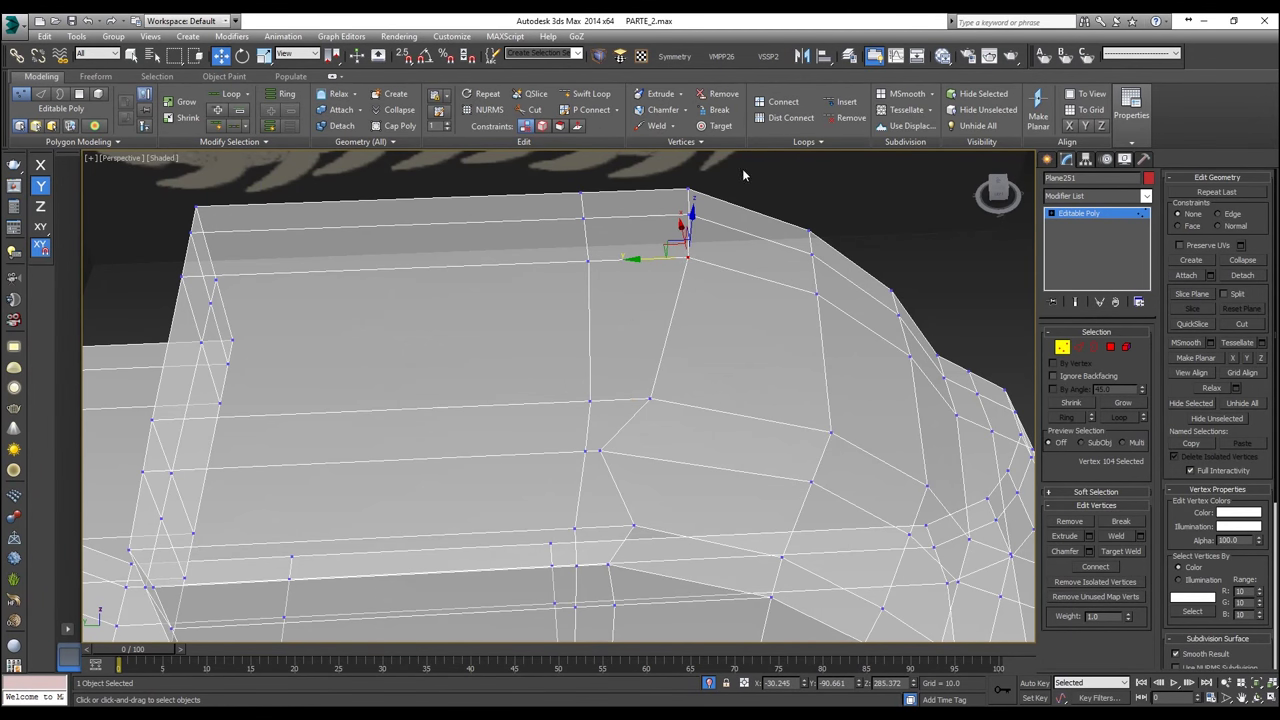
Step: Target-weld the new cut's vertex on the upper surface to the adjacent vertex of the front slope's first loop
{"action": "left_click", "coordinate": [716, 125]}
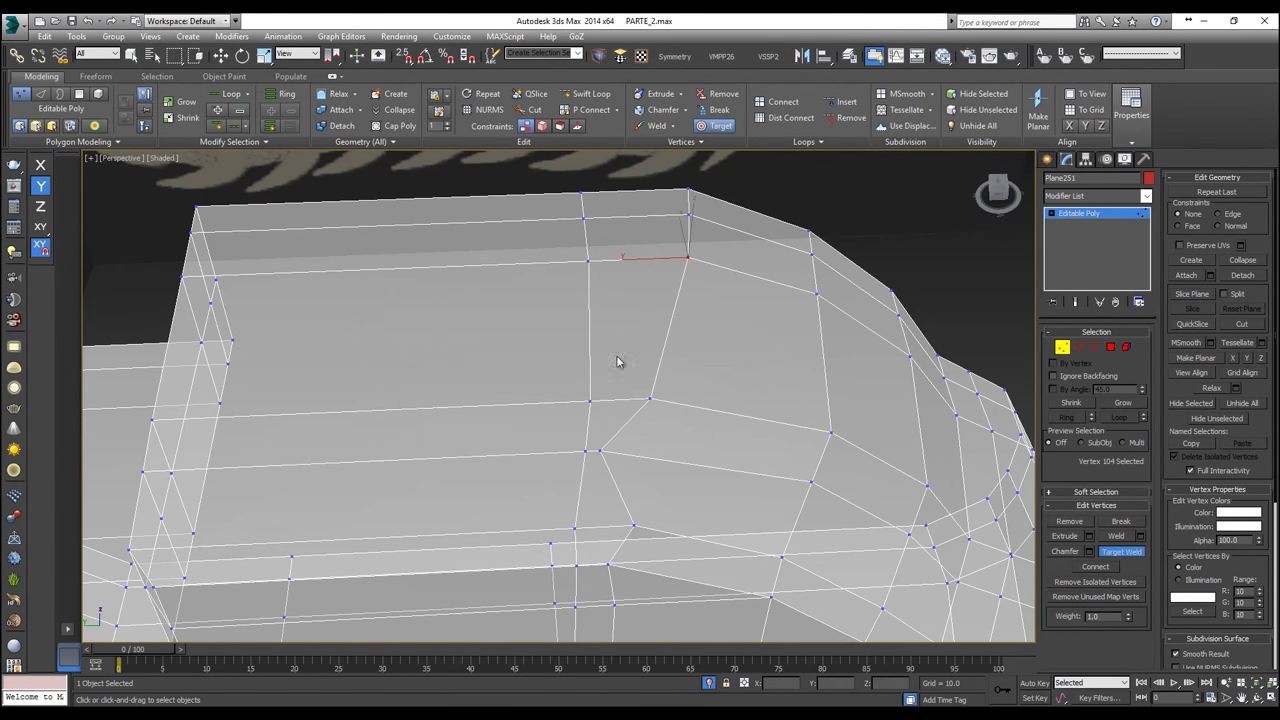
{"action": "left_click", "coordinate": [585, 453]}
{"action": "right_click", "coordinate": [595, 482]}
Step: Remove the new cut's edge loop from the welded vertex down across the bevel, side and underside
{"action": "scroll", "coordinate": [597, 483], "scroll_direction": "down", "scroll_amount": 3}
{"action": "middle_click_drag", "start_coordinate": [643, 358], "coordinate": [624, 266], "text": "alt"}
{"action": "key", "text": "2"}
{"action": "left_click", "coordinate": [630, 248]}
{"action": "left_click", "coordinate": [628, 265], "text": "ctrl"}
{"action": "left_click", "coordinate": [232, 97]}
{"action": "middle_click_drag", "start_coordinate": [557, 262], "coordinate": [556, 401]}
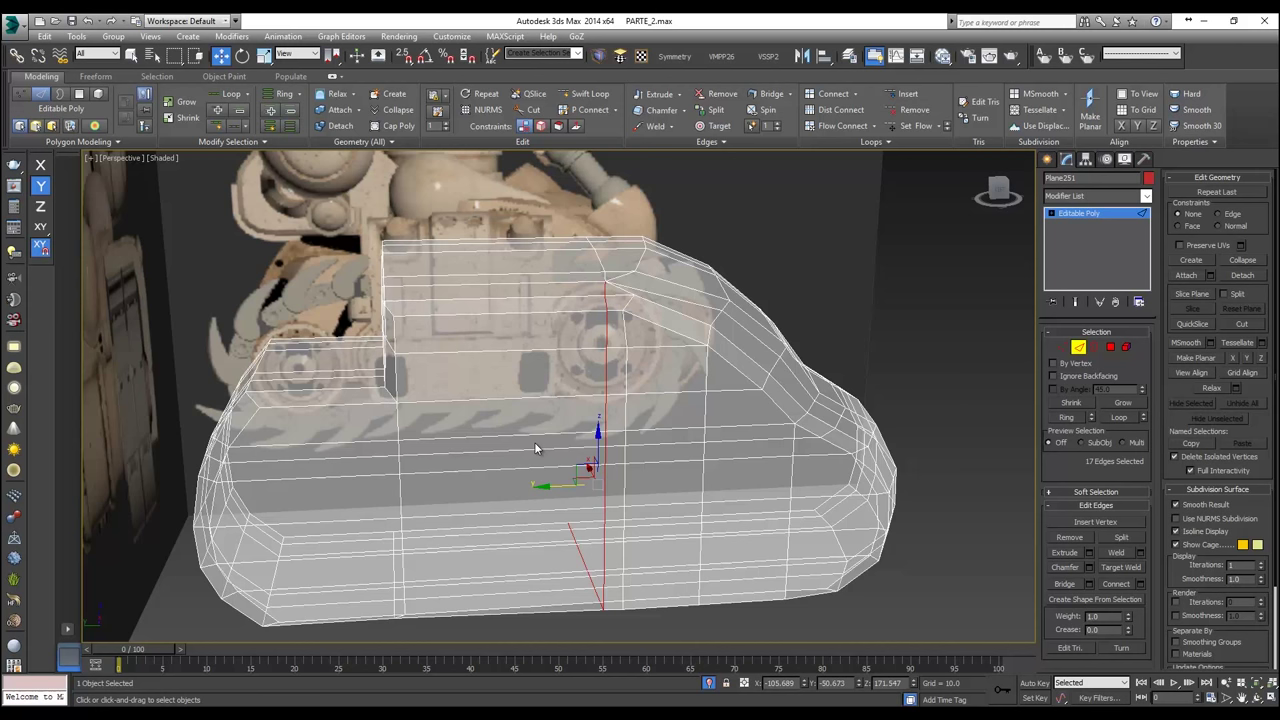
{"action": "left_click", "coordinate": [1066, 540]}
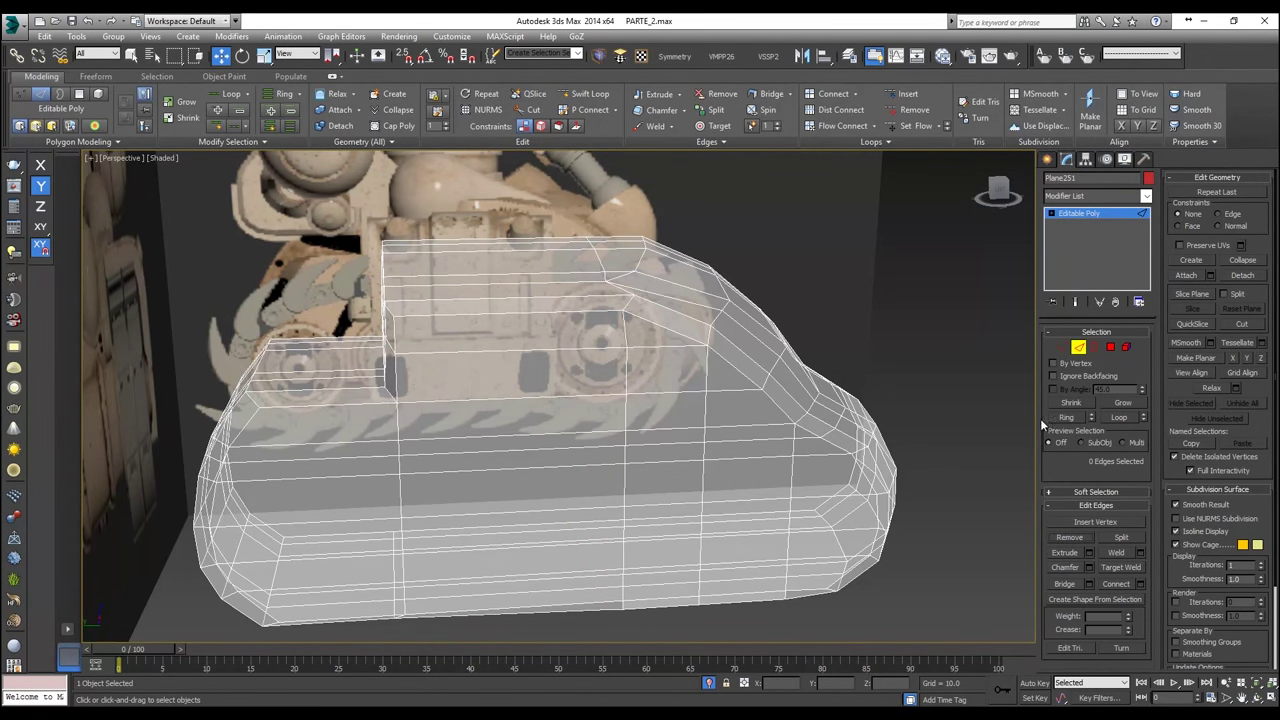
Step: Clear the leftover vertices along the removed cut on the hull's side and underside
{"action": "left_click", "coordinate": [1061, 346]}
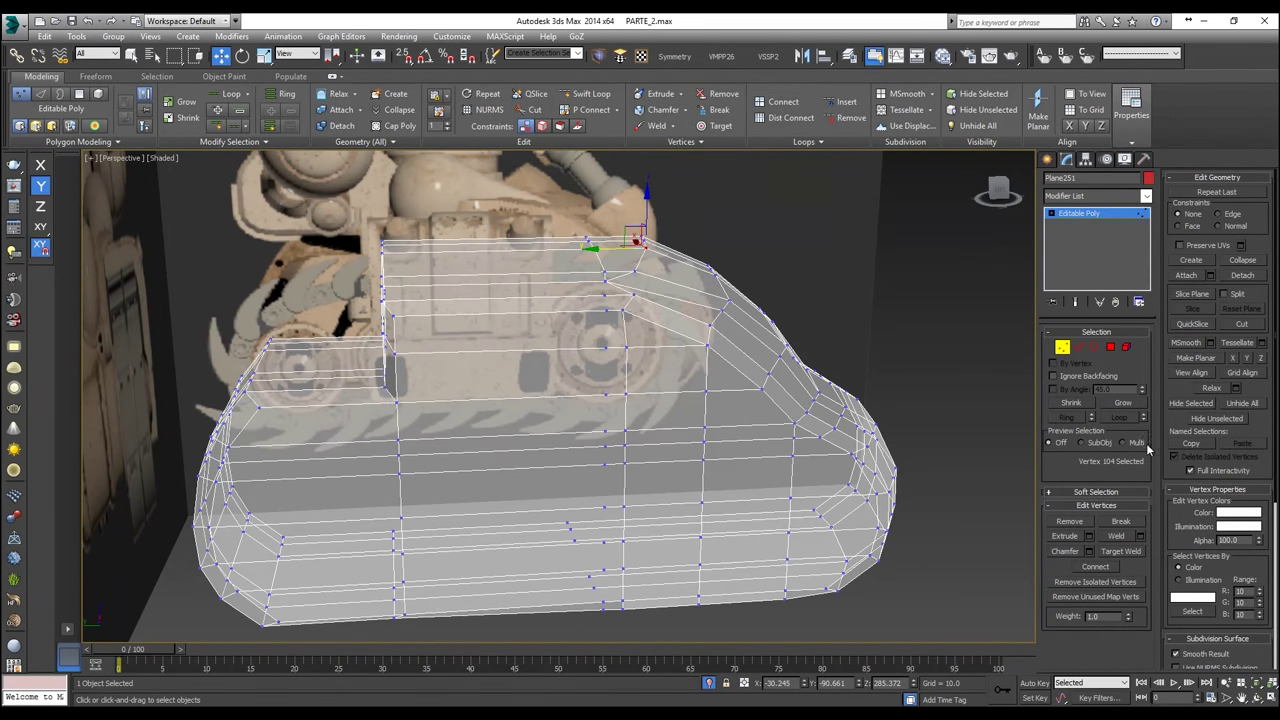
{"action": "left_click", "coordinate": [1077, 346]}
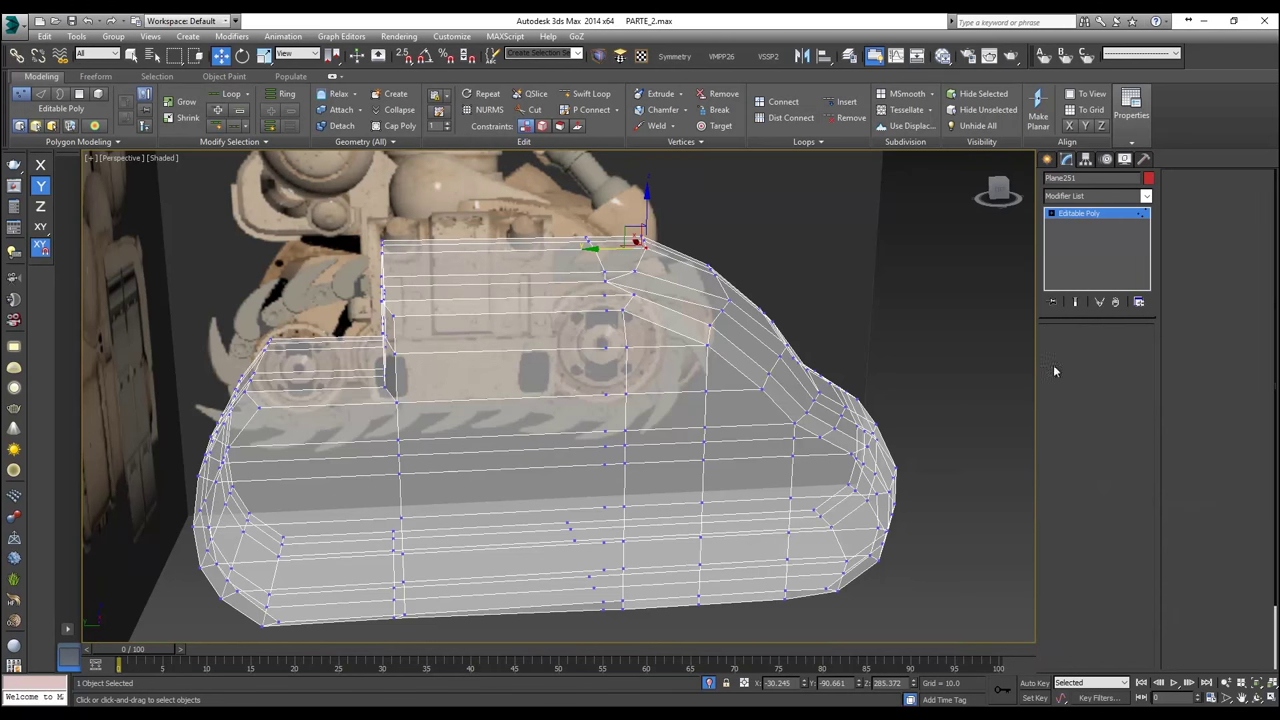
{"action": "left_click", "coordinate": [825, 452]}
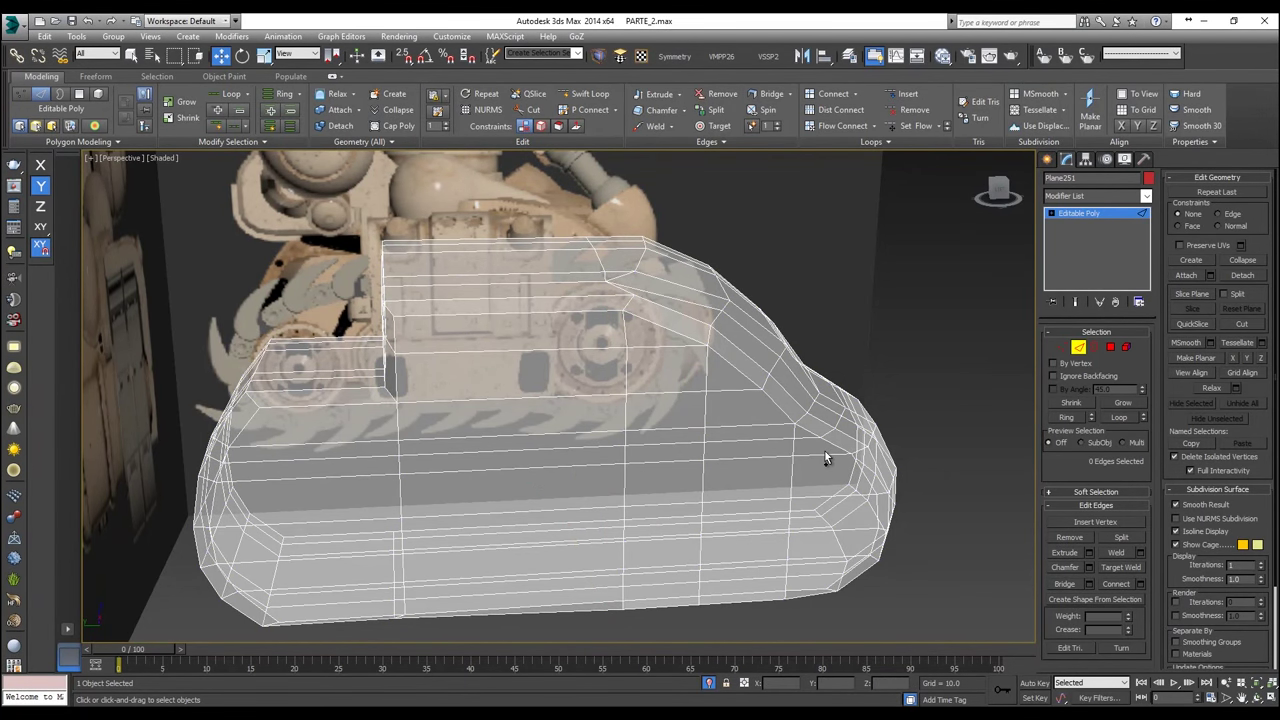
{"action": "left_click", "coordinate": [1078, 346]}
{"action": "left_click", "coordinate": [1075, 346]}
{"action": "left_click", "coordinate": [1061, 347]}
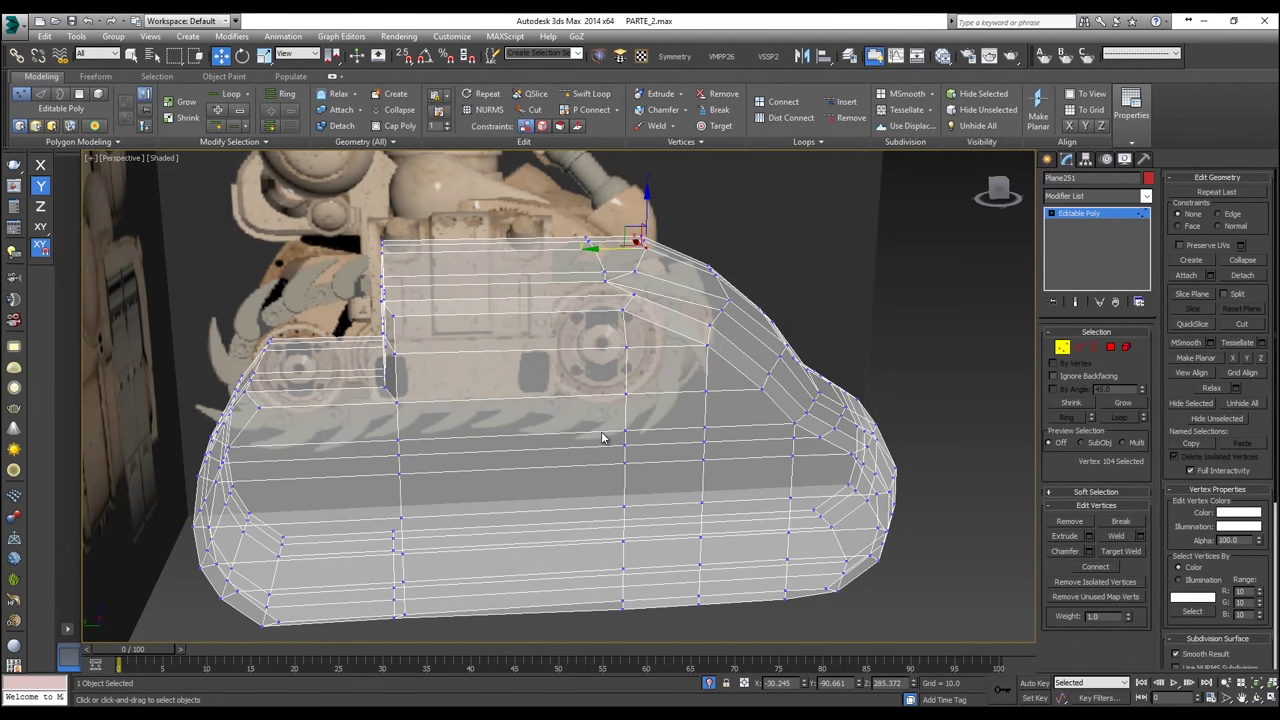
Step: With snapping and the Edge constraint enabled, slide the bevel's inner front corner vertex back in line with the side column below
{"action": "middle_click_drag", "start_coordinate": [658, 341], "coordinate": [645, 360], "text": "alt"}
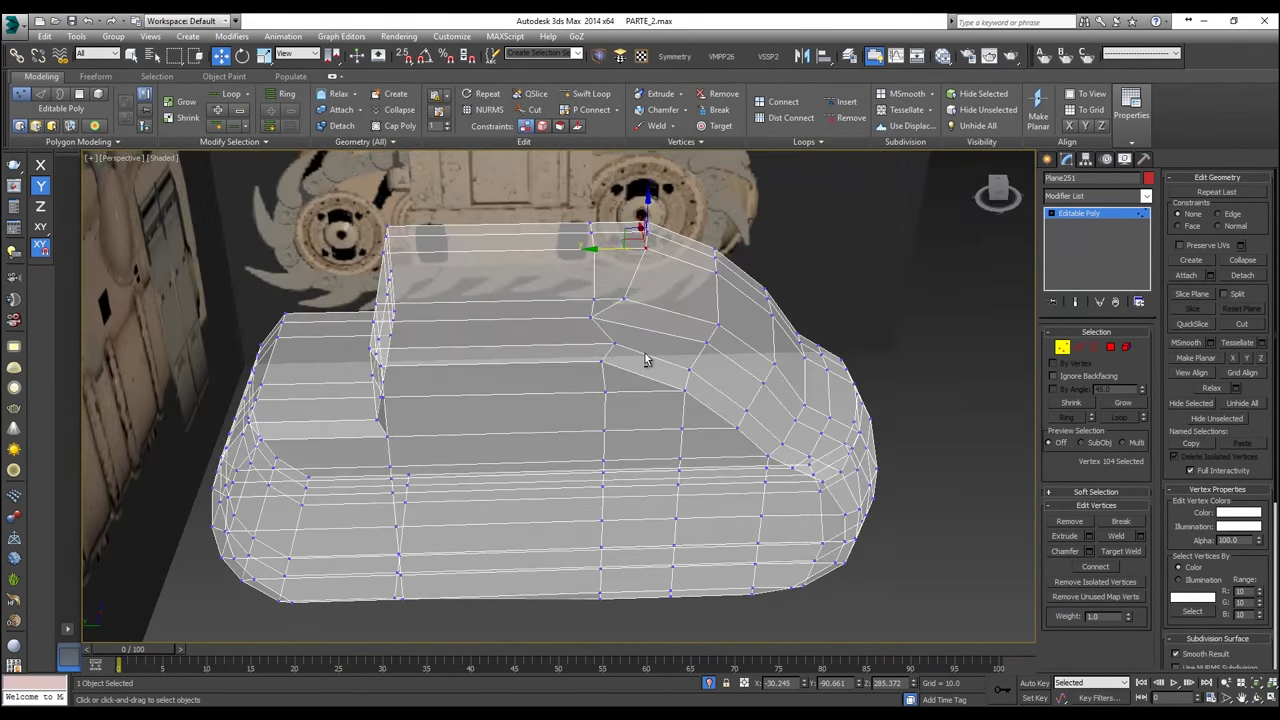
{"action": "left_click", "coordinate": [622, 356]}
{"action": "left_click", "coordinate": [606, 342]}
{"action": "key", "text": "s"}
{"action": "left_click", "coordinate": [542, 126]}
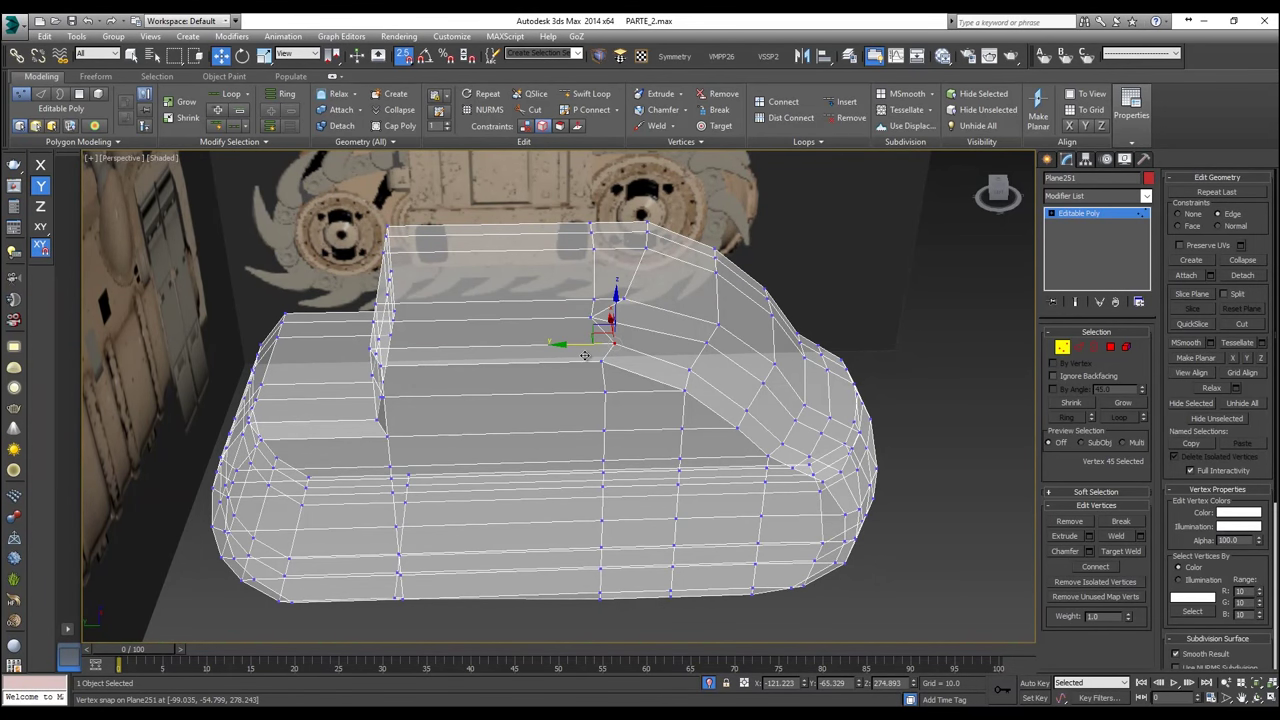
{"action": "left_click_drag", "start_coordinate": [585, 348], "coordinate": [601, 361]}
Step: Straighten the side column below the bevel corner with Align X and move it about 6.5 units back in Y, towards the upper cut
{"action": "left_click_drag", "start_coordinate": [640, 614], "coordinate": [548, 342]}
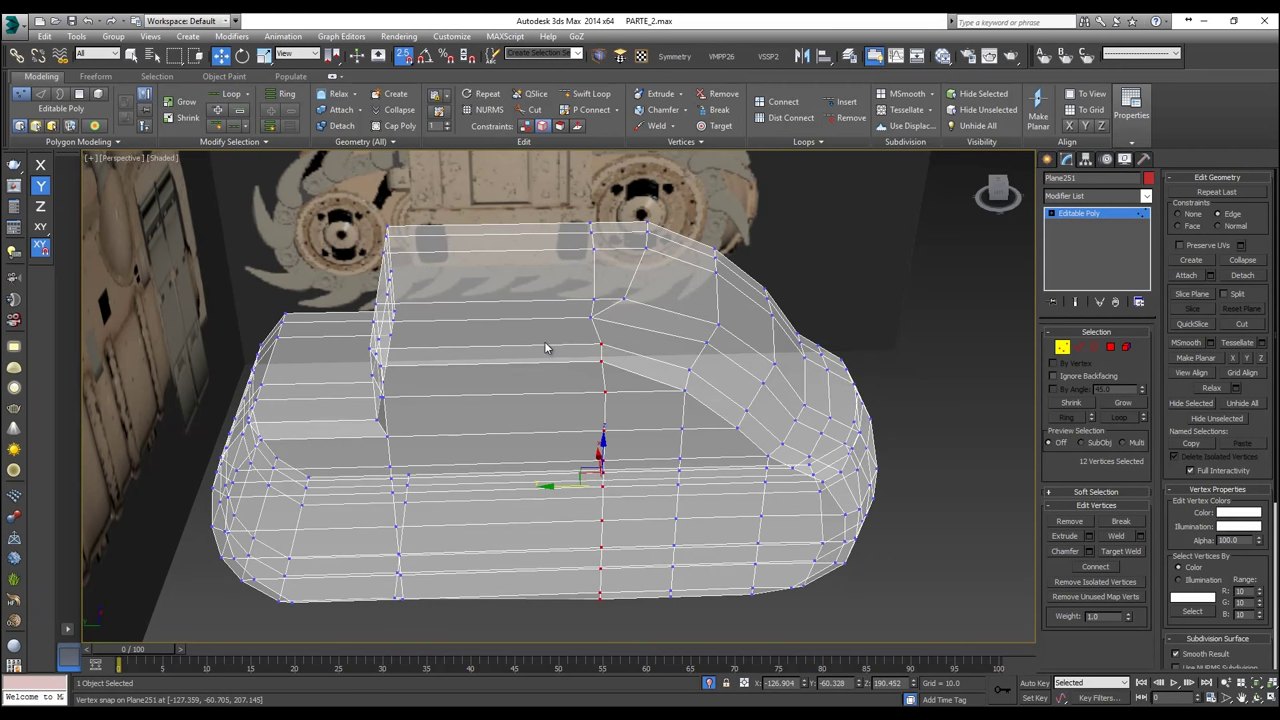
{"action": "left_click", "coordinate": [1070, 128]}
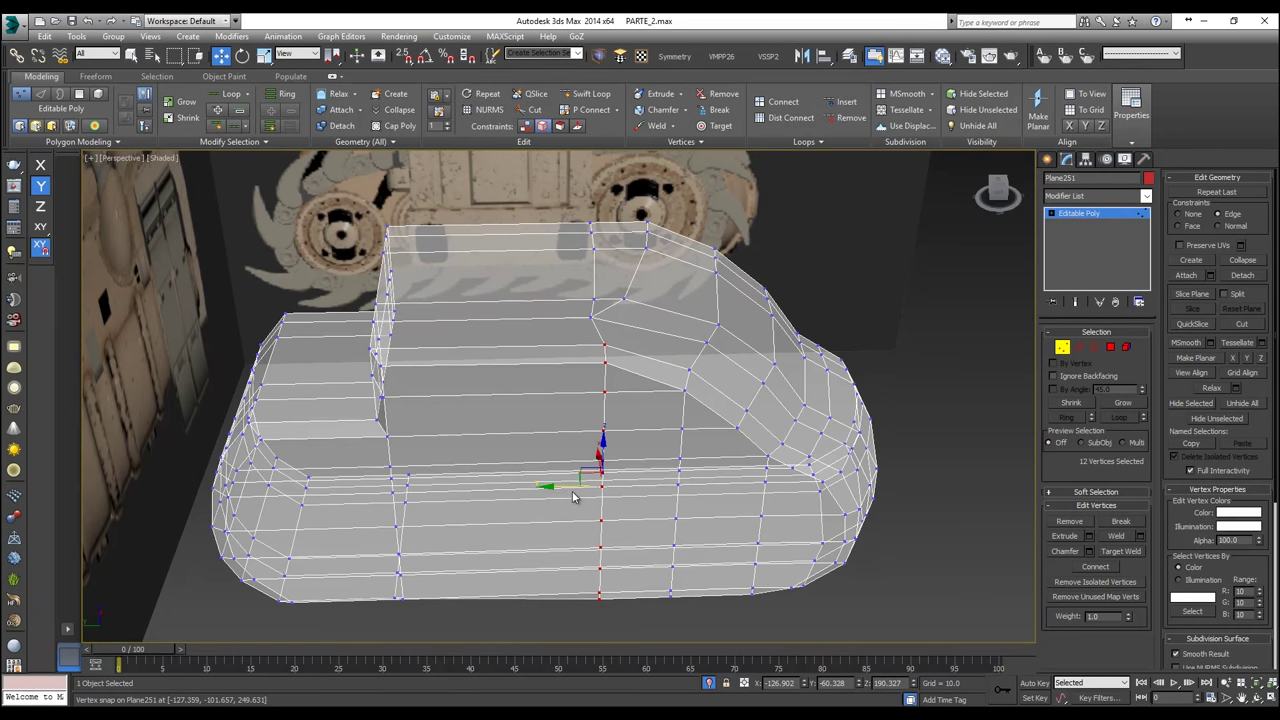
{"action": "left_click_drag", "start_coordinate": [562, 488], "coordinate": [547, 487]}
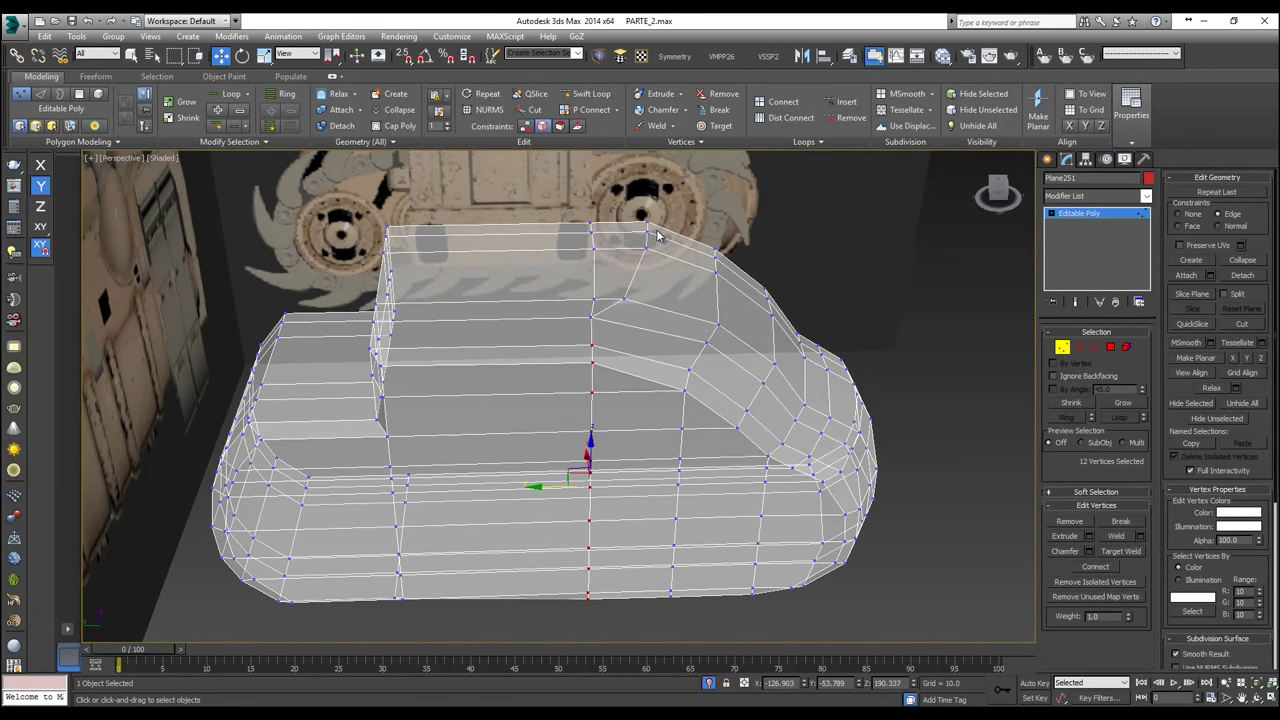
Step: Move the selected vertex column on the hull's side about 11 units further back in Y, with the Edge constraint on
{"action": "scroll", "coordinate": [623, 328], "scroll_direction": "up", "scroll_amount": 6}
{"action": "scroll", "coordinate": [546, 379], "scroll_direction": "up", "scroll_amount": 2}
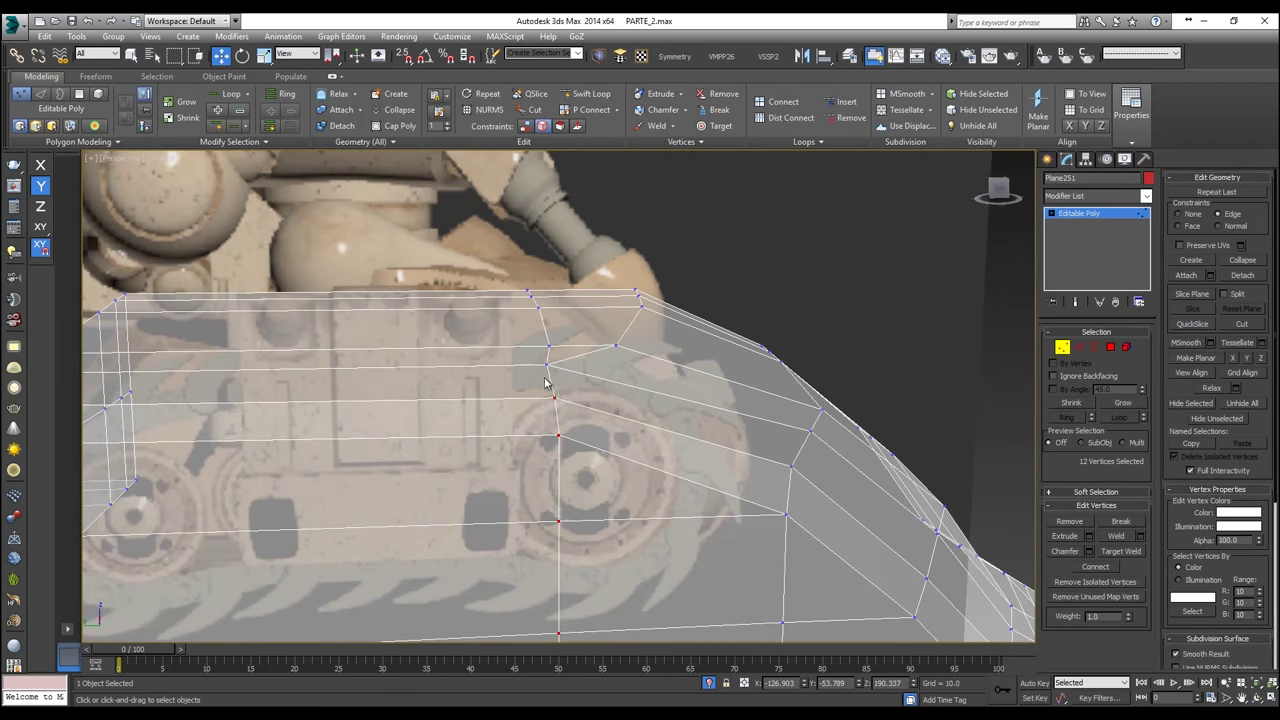
{"action": "scroll", "coordinate": [562, 408], "scroll_direction": "down", "scroll_amount": 6}
{"action": "scroll", "coordinate": [547, 499], "scroll_direction": "up", "scroll_amount": 3}
{"action": "left_click_drag", "start_coordinate": [534, 513], "coordinate": [514, 512]}
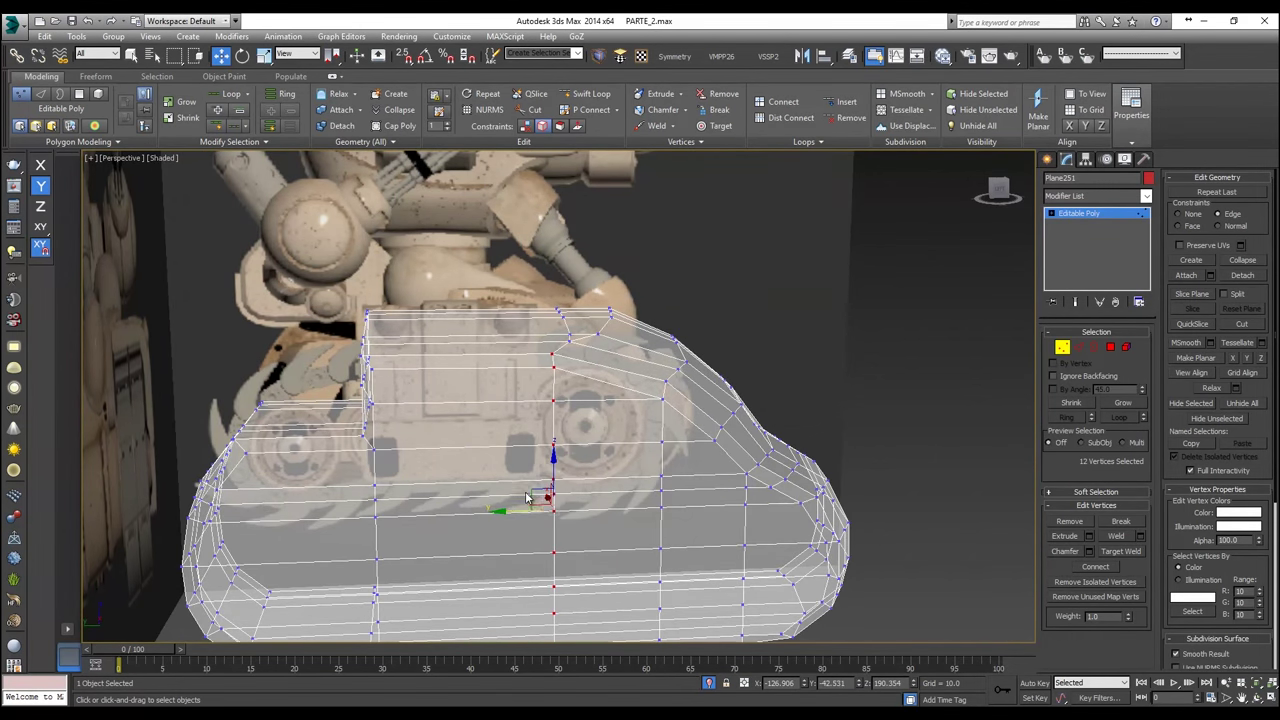
Step: In the Left view, slide the same side column about 12 units further towards the rear of the hull
{"action": "key", "text": "l"}
{"action": "scroll", "coordinate": [644, 230], "scroll_direction": "up", "scroll_amount": 2}
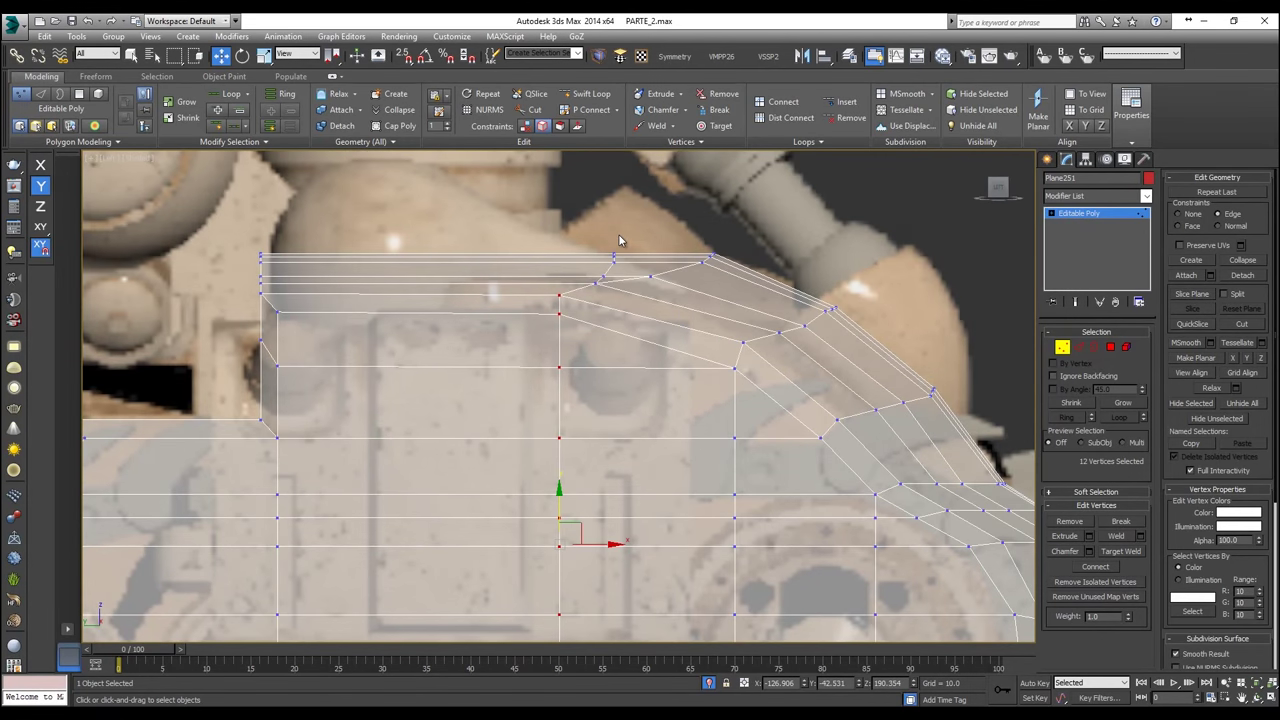
{"action": "scroll", "coordinate": [516, 512], "scroll_direction": "down", "scroll_amount": 3}
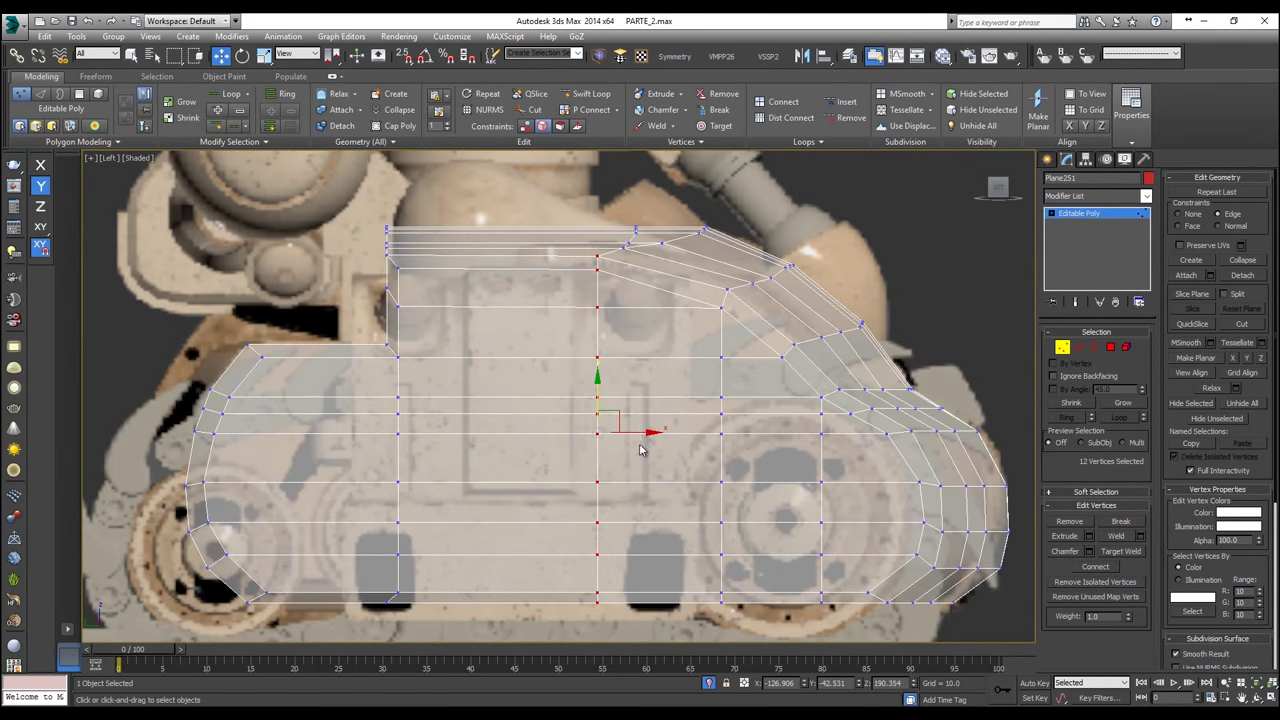
{"action": "left_click_drag", "start_coordinate": [637, 432], "coordinate": [612, 432]}
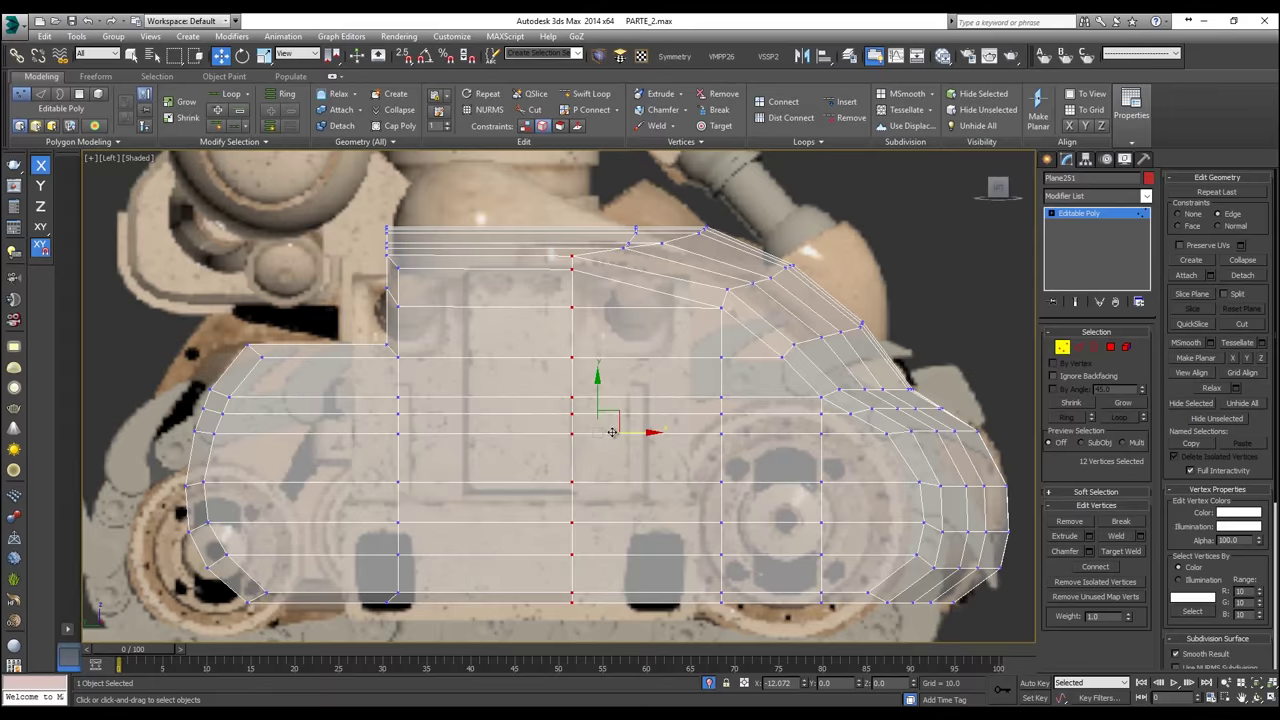
Step: Select the five vertices of the upper cut above the side column and slide them back horizontally, closer to the column
{"action": "scroll", "coordinate": [714, 320], "scroll_direction": "up", "scroll_amount": 2}
{"action": "middle_click_drag", "start_coordinate": [624, 221], "coordinate": [702, 378]}
{"action": "scroll", "coordinate": [702, 377], "scroll_direction": "up", "scroll_amount": 2}
{"action": "left_click_drag", "start_coordinate": [694, 311], "coordinate": [606, 397]}
{"action": "left_click_drag", "start_coordinate": [695, 353], "coordinate": [632, 357]}
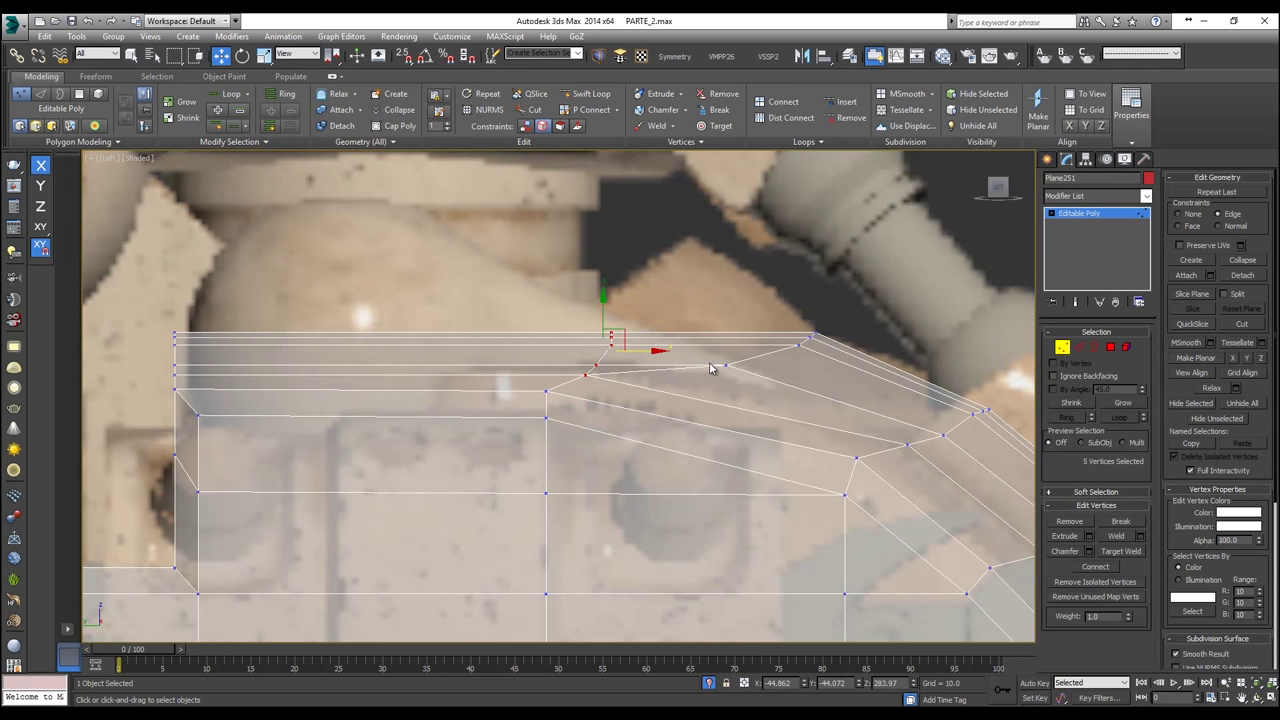
{"action": "scroll", "coordinate": [690, 330], "scroll_direction": "down", "scroll_amount": 3}
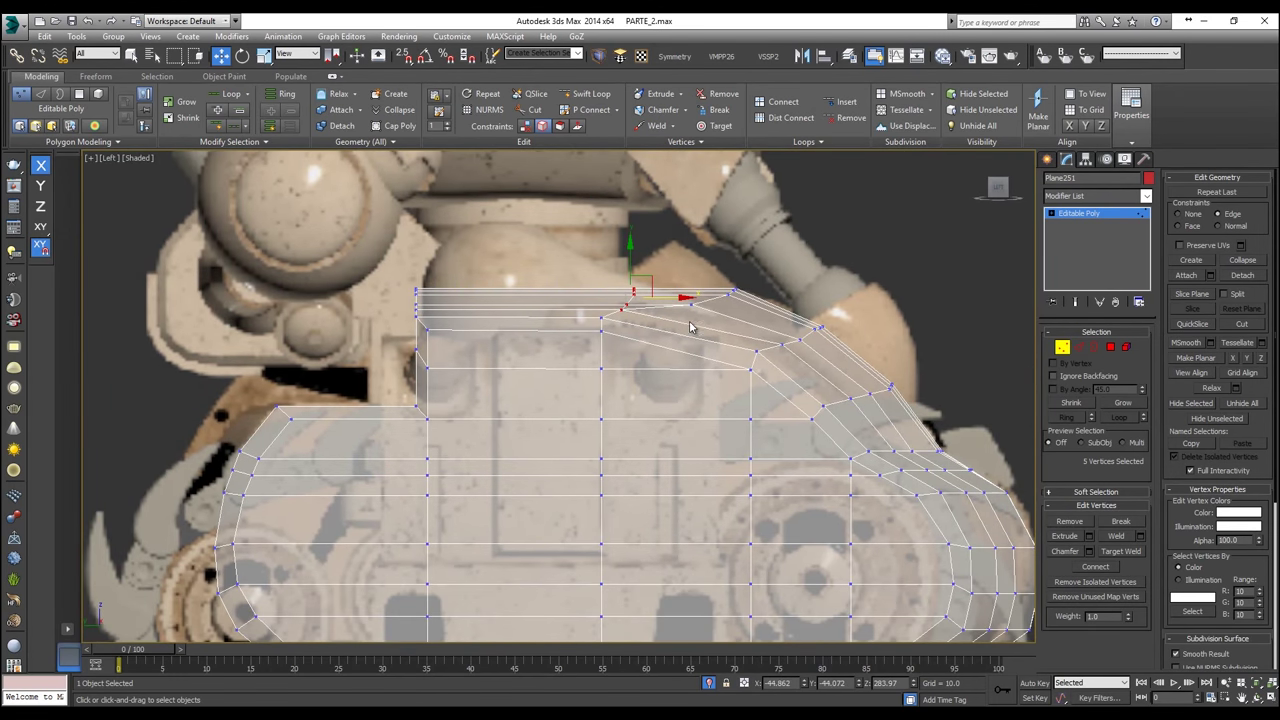
{"action": "middle_click_drag", "start_coordinate": [690, 330], "coordinate": [652, 276]}
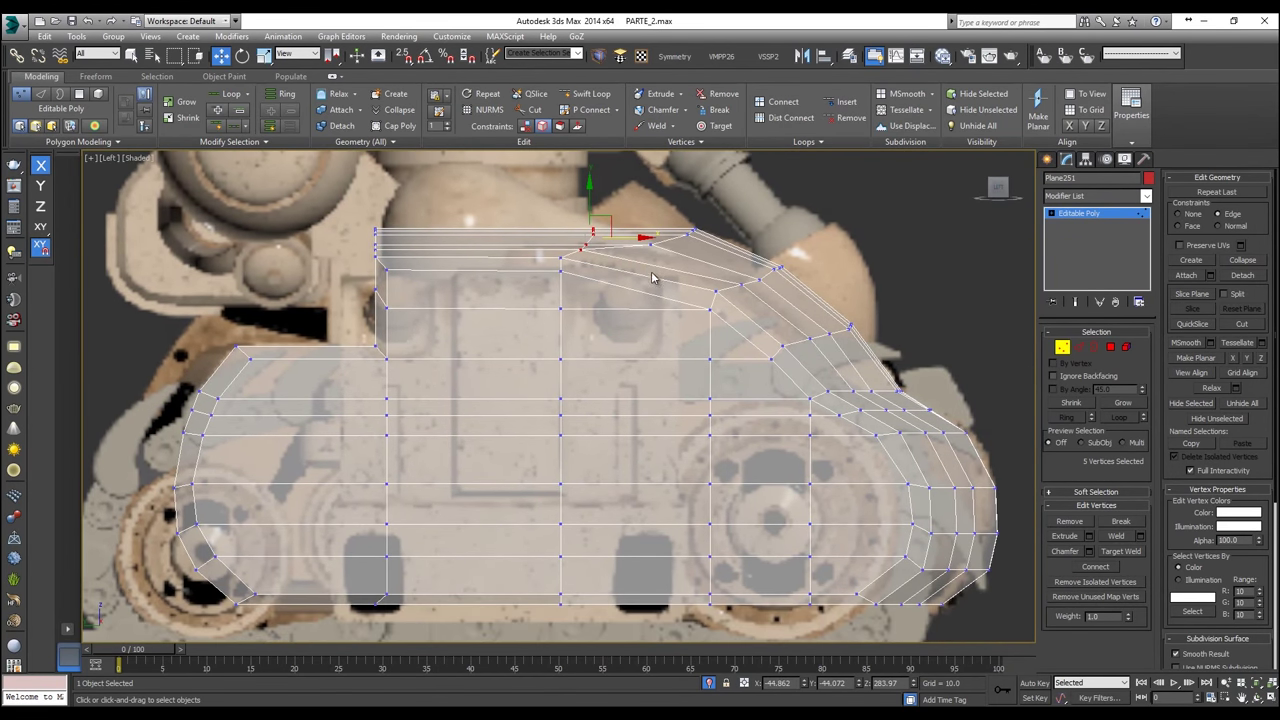
{"action": "scroll", "coordinate": [667, 281], "scroll_direction": "up", "scroll_amount": 2}
{"action": "scroll", "coordinate": [771, 325], "scroll_direction": "down", "scroll_amount": 2}
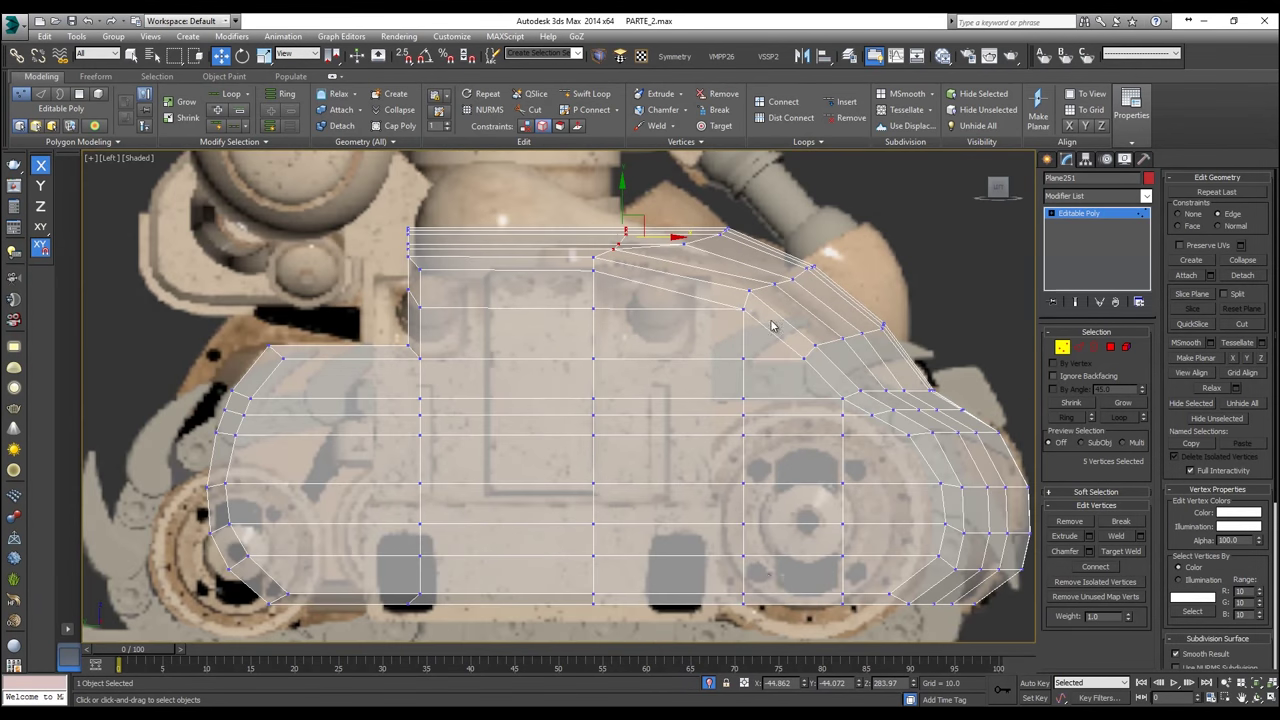
Step: Slide the vertical column of vertices above the large wheel about 16.6 units along its edges toward the body's middle
{"action": "left_click_drag", "start_coordinate": [677, 349], "coordinate": [658, 296]}
{"action": "left_click_drag", "start_coordinate": [784, 454], "coordinate": [749, 449]}
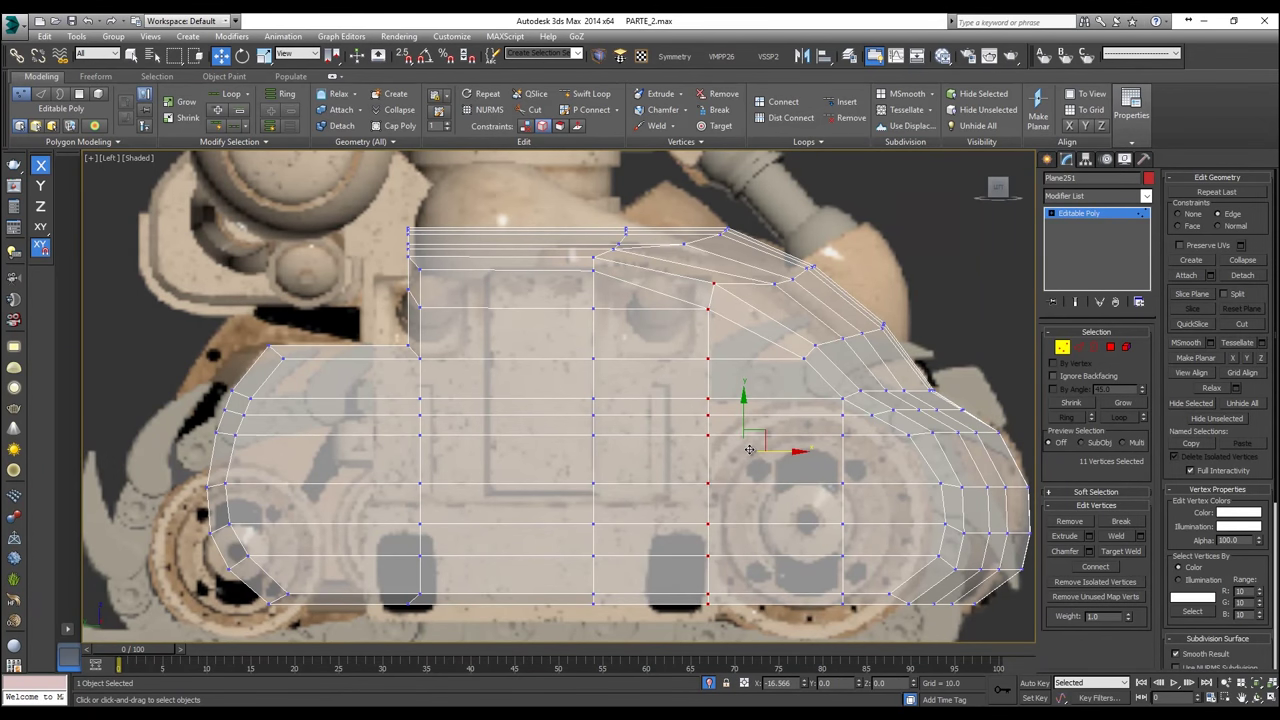
{"action": "left_click", "coordinate": [708, 308]}
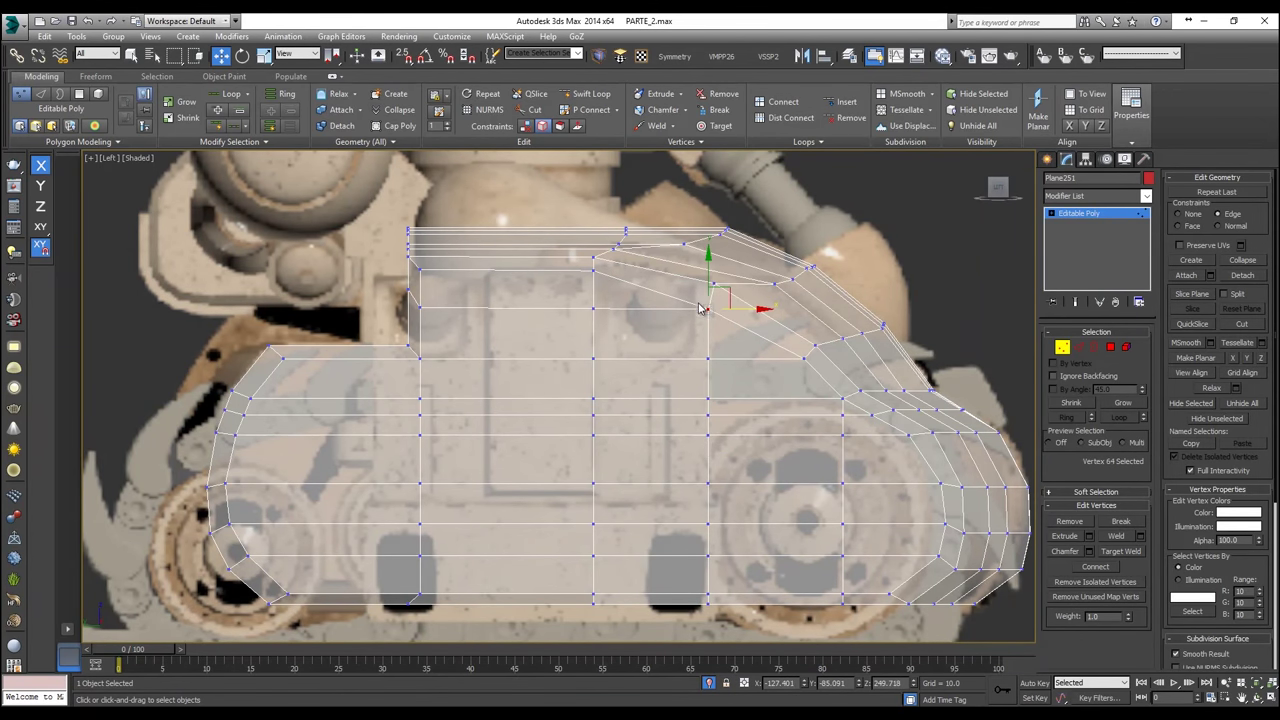
{"action": "scroll", "coordinate": [708, 275], "scroll_direction": "up", "scroll_amount": 2}
{"action": "left_click_drag", "start_coordinate": [708, 275], "coordinate": [712, 298]}
{"action": "key", "text": "ctrl+z"}
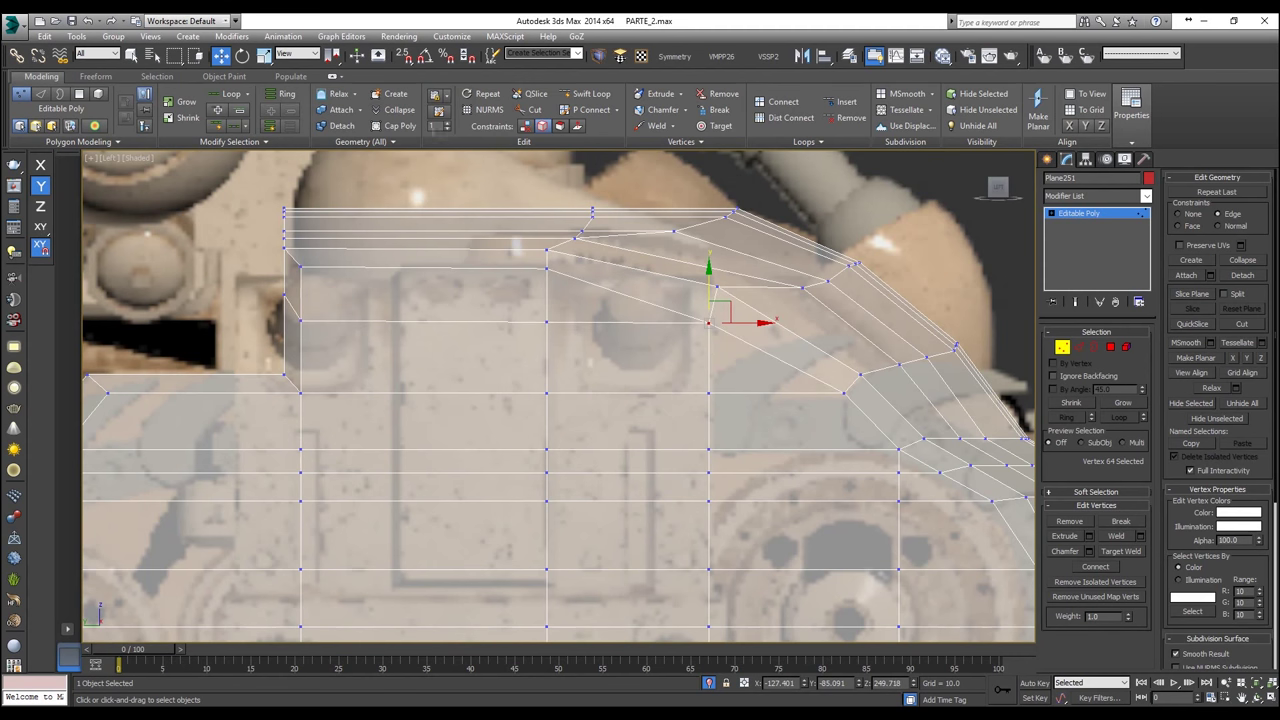
Step: Turn off the edge constraint and lower the vertex at the column's top about 3.6 units and its neighbour on the sloped shoulder about 4 units
{"action": "left_click", "coordinate": [525, 126]}
{"action": "left_click", "coordinate": [717, 287]}
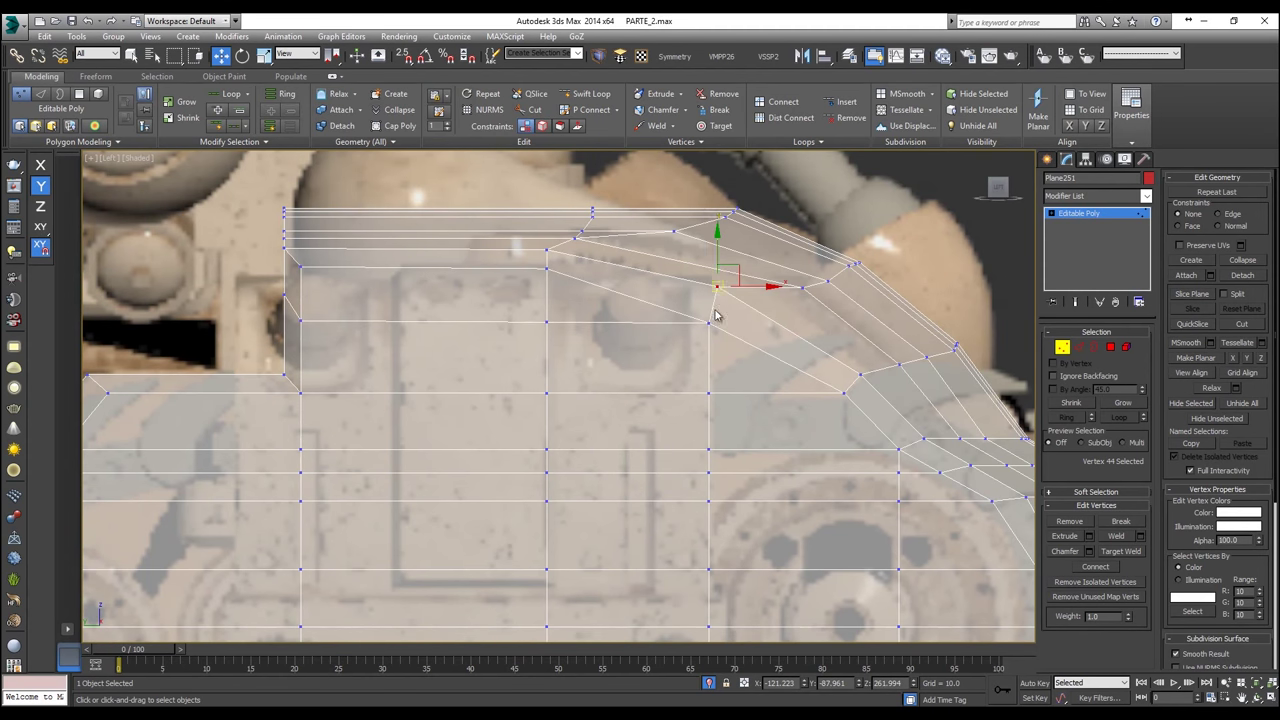
{"action": "left_click", "coordinate": [728, 254]}
{"action": "left_click", "coordinate": [717, 287]}
{"action": "left_click_drag", "start_coordinate": [718, 255], "coordinate": [718, 265]}
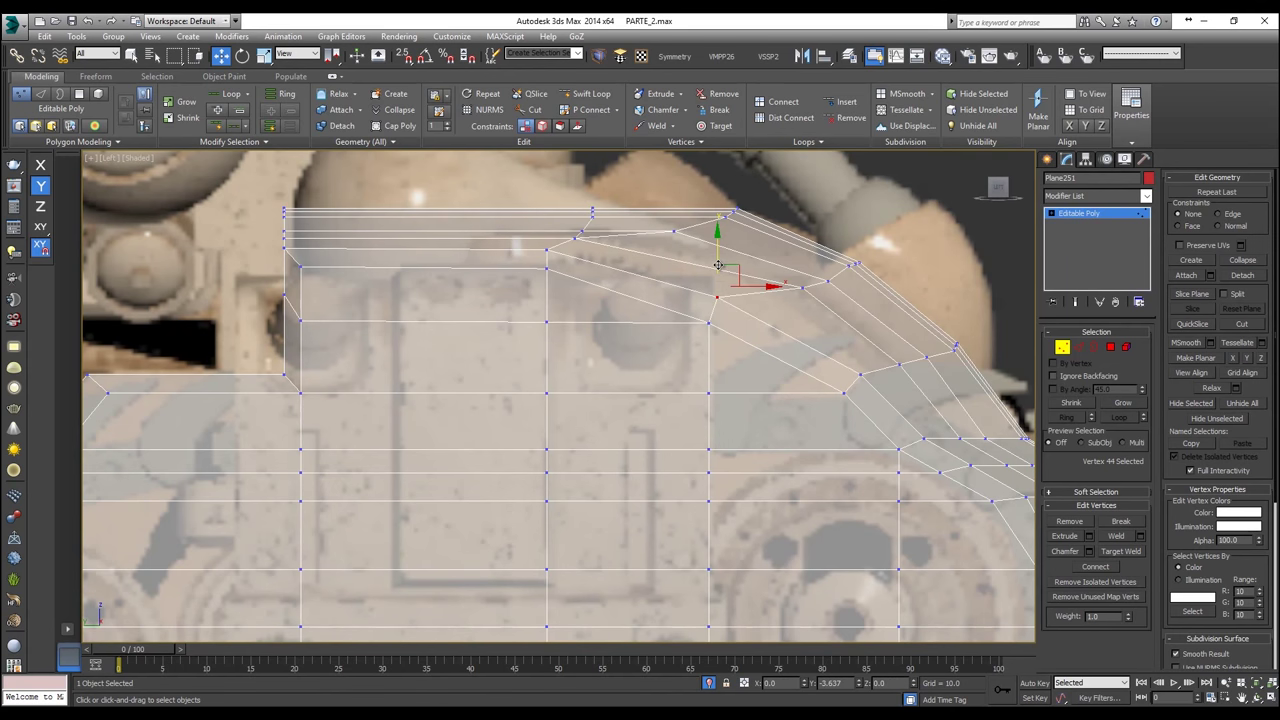
{"action": "scroll", "coordinate": [815, 295], "scroll_direction": "up", "scroll_amount": 2}
{"action": "left_click", "coordinate": [798, 286]}
{"action": "left_click_drag", "start_coordinate": [797, 258], "coordinate": [793, 274]}
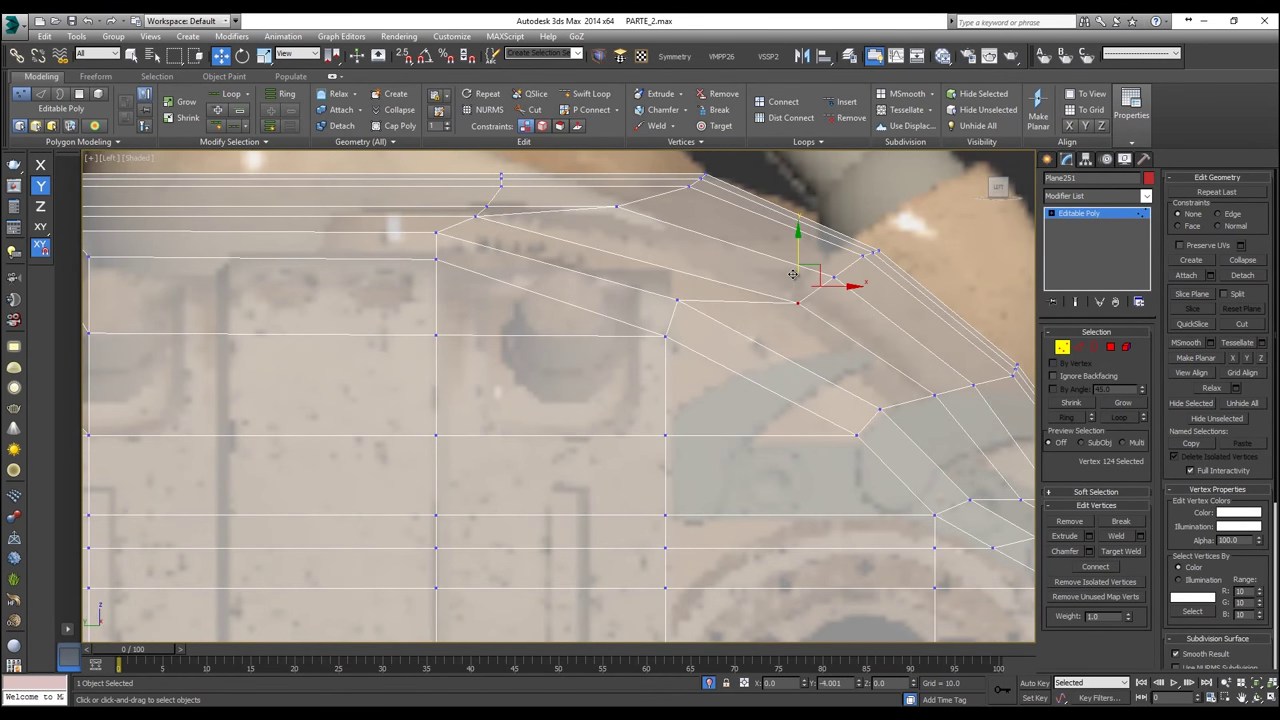
Step: With the Edge constraint active, slide the lowered shoulder vertex about 12.3 units toward the body's middle and the next vertex above it the same way
{"action": "left_click", "coordinate": [542, 126]}
{"action": "left_click_drag", "start_coordinate": [833, 303], "coordinate": [780, 292]}
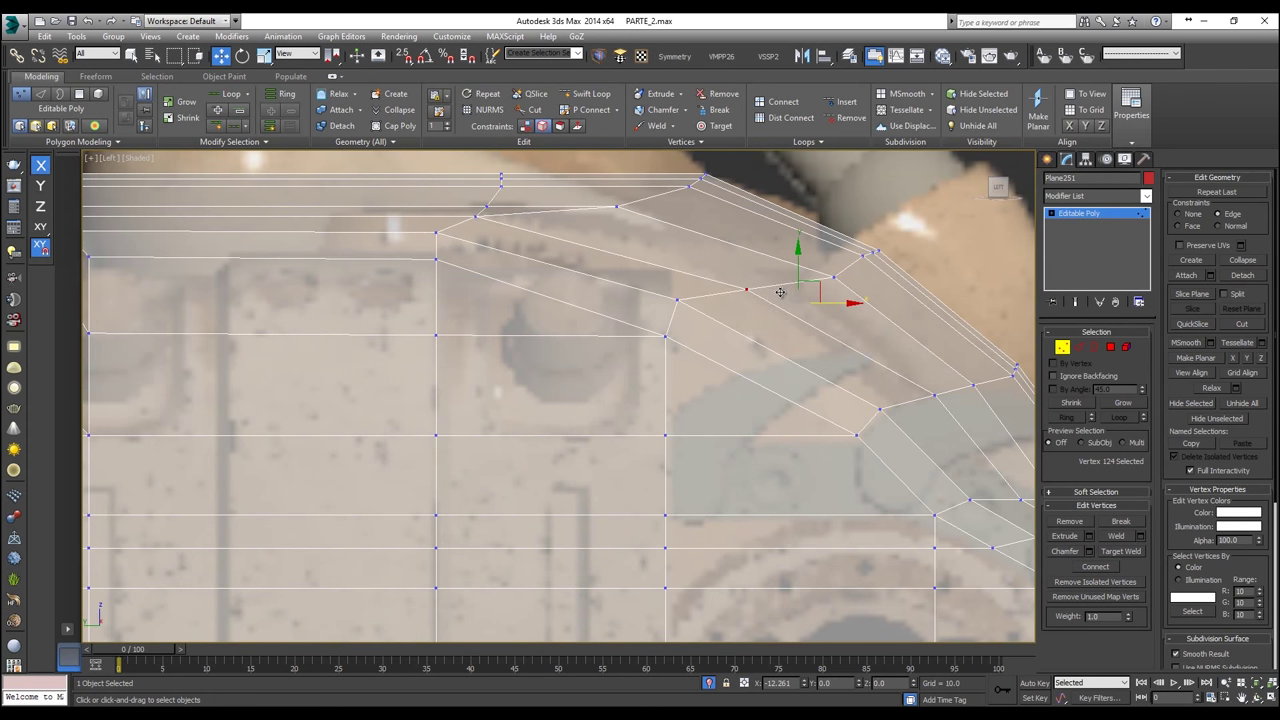
{"action": "left_click", "coordinate": [836, 277]}
{"action": "left_click_drag", "start_coordinate": [872, 274], "coordinate": [852, 269]}
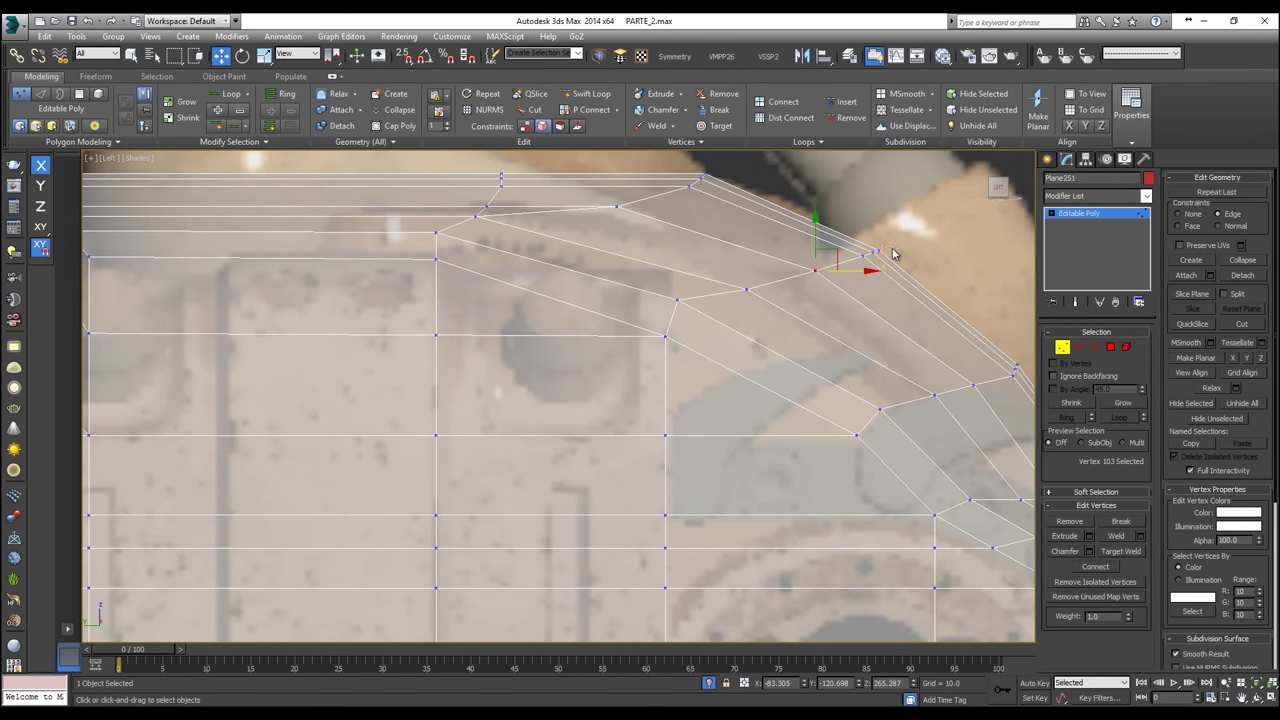
Step: Lower the shoulder vertex at the column's top to a Z position of about 256.9
{"action": "left_click", "coordinate": [677, 300]}
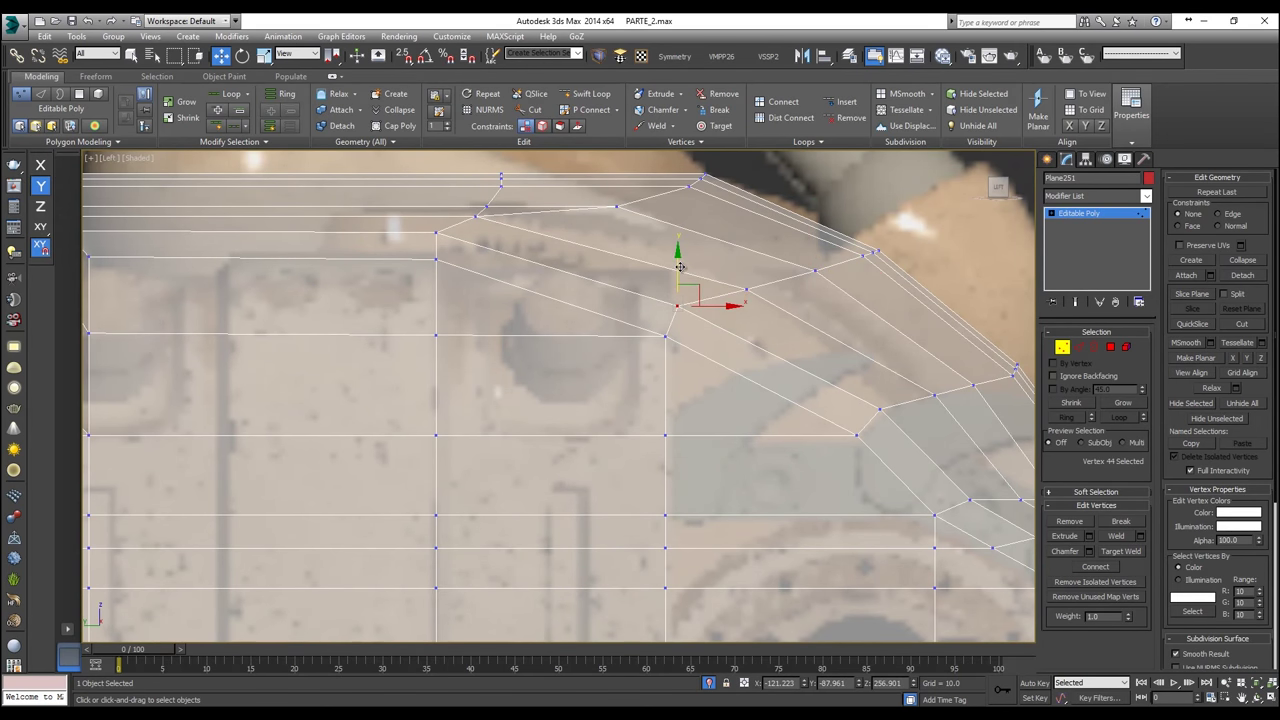
{"action": "scroll", "coordinate": [733, 360], "scroll_direction": "down", "scroll_amount": 5}
{"action": "scroll", "coordinate": [852, 322], "scroll_direction": "up", "scroll_amount": 2}
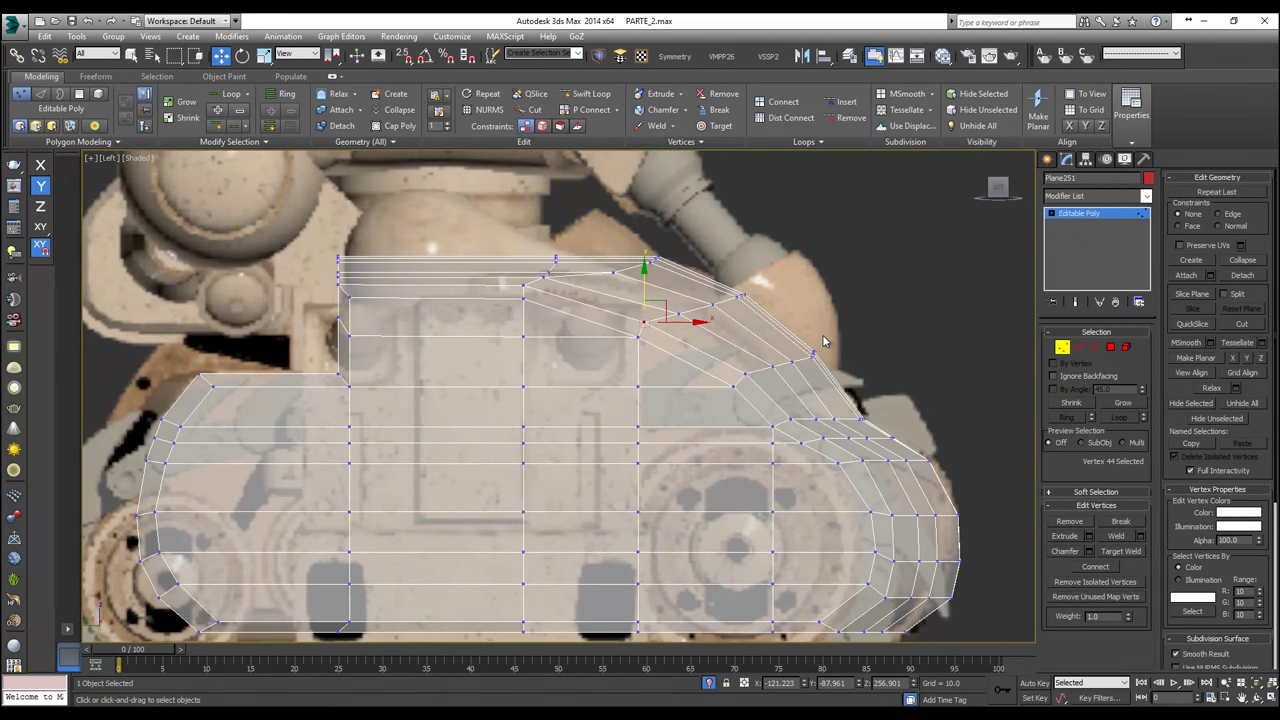
Step: Turn off the see-through display of the body in the perspective view and examine its shoulder from the front
{"action": "key", "text": "p"}
{"action": "scroll", "coordinate": [729, 371], "scroll_direction": "up", "scroll_amount": 3}
{"action": "scroll", "coordinate": [676, 352], "scroll_direction": "down", "scroll_amount": 3}
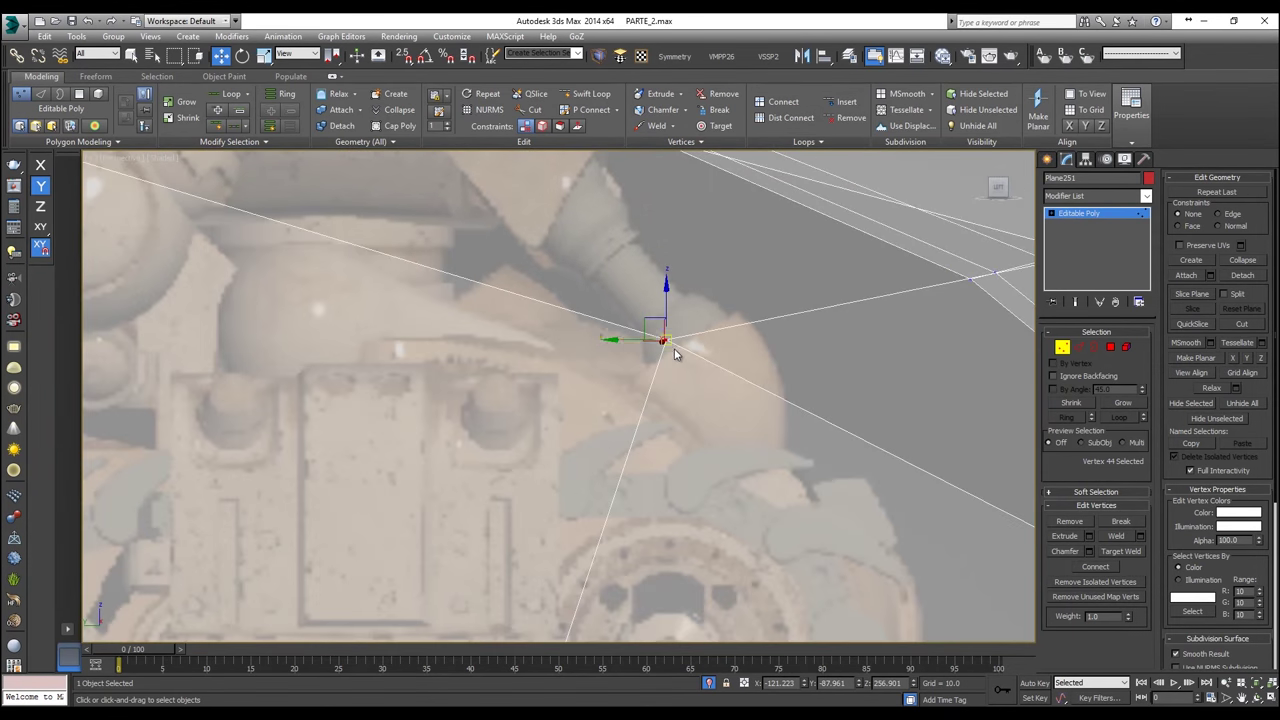
{"action": "key", "text": "alt+x"}
{"action": "scroll", "coordinate": [686, 369], "scroll_direction": "down", "scroll_amount": 6}
{"action": "middle_click_drag", "start_coordinate": [686, 369], "coordinate": [746, 506], "text": "alt"}
{"action": "scroll", "coordinate": [700, 360], "scroll_direction": "up", "scroll_amount": 4}
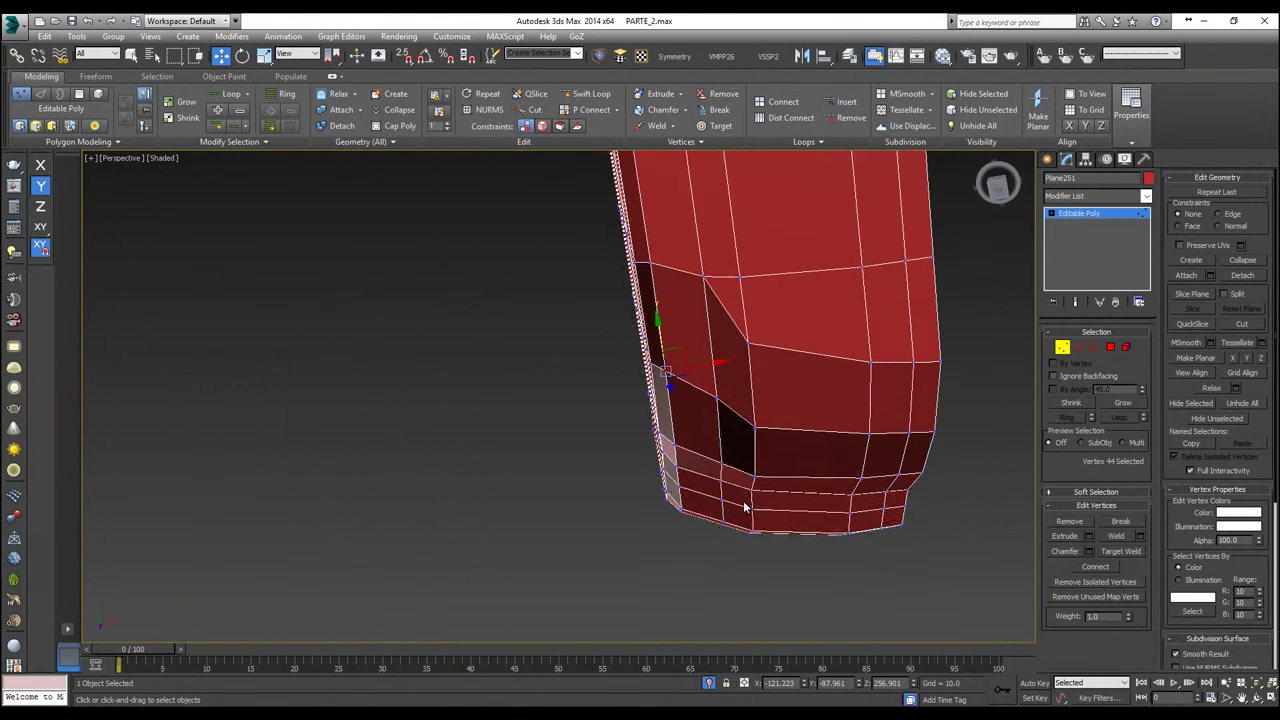
{"action": "middle_click_drag", "start_coordinate": [712, 292], "coordinate": [853, 208], "text": "alt"}
{"action": "middle_click_drag", "start_coordinate": [516, 340], "coordinate": [488, 334], "text": "alt"}
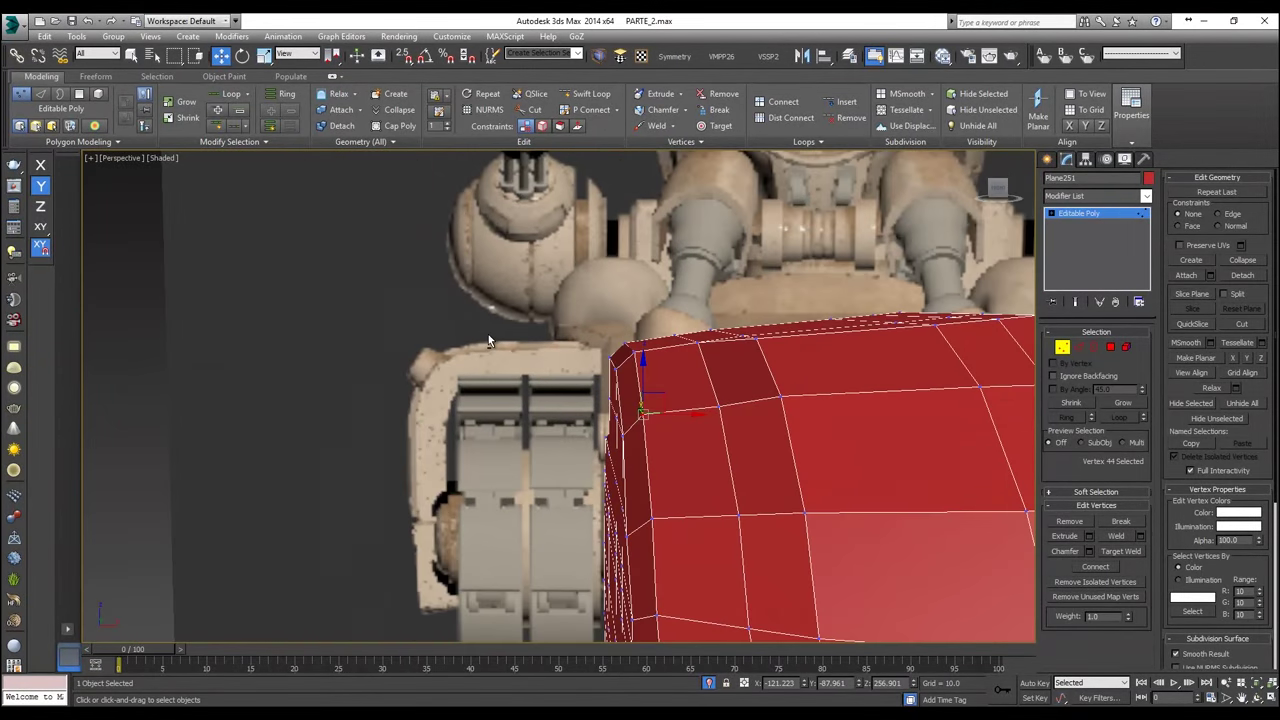
{"action": "left_click", "coordinate": [697, 346]}
{"action": "middle_click_drag", "start_coordinate": [697, 346], "coordinate": [724, 392], "text": "alt"}
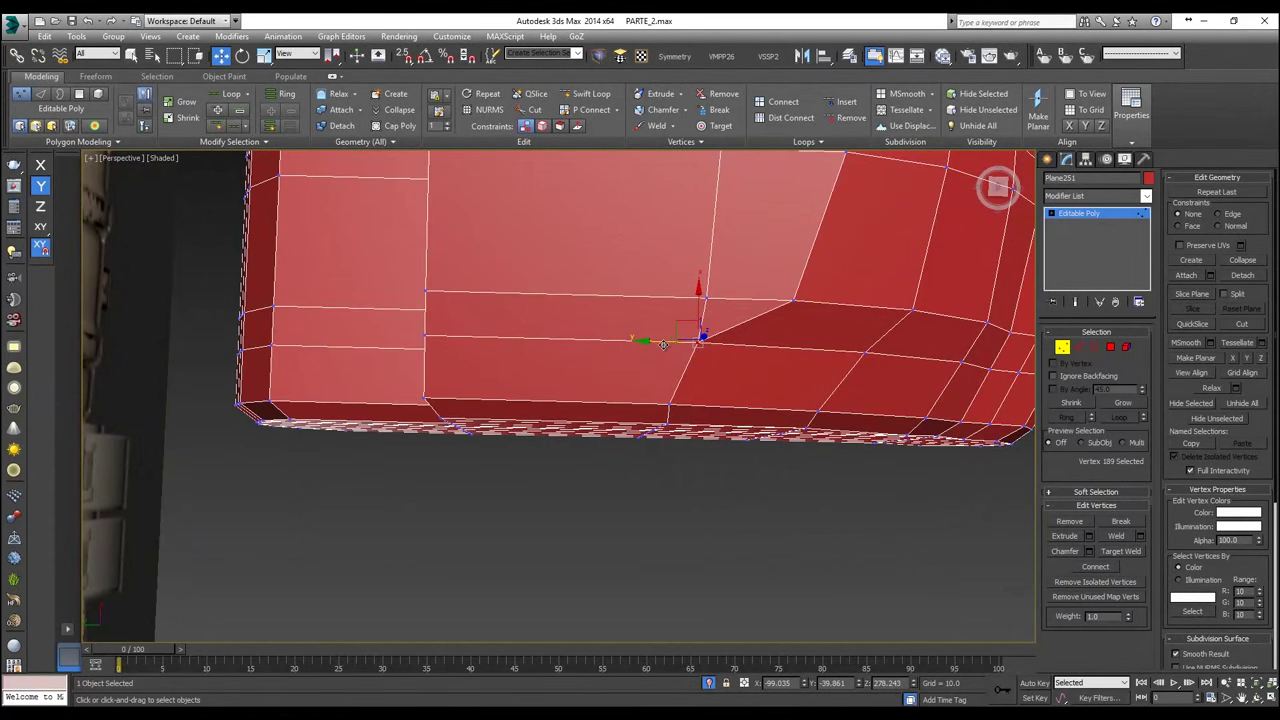
{"action": "left_click_drag", "start_coordinate": [663, 344], "coordinate": [675, 344]}
{"action": "key", "text": "ctrl+z"}
Step: Lower the inner vertex at the front of the roof about 3.6 units and also lower the vertex just beneath it on the slope
{"action": "left_click", "coordinate": [792, 300]}
{"action": "middle_click_drag", "start_coordinate": [755, 300], "coordinate": [748, 237], "text": "alt"}
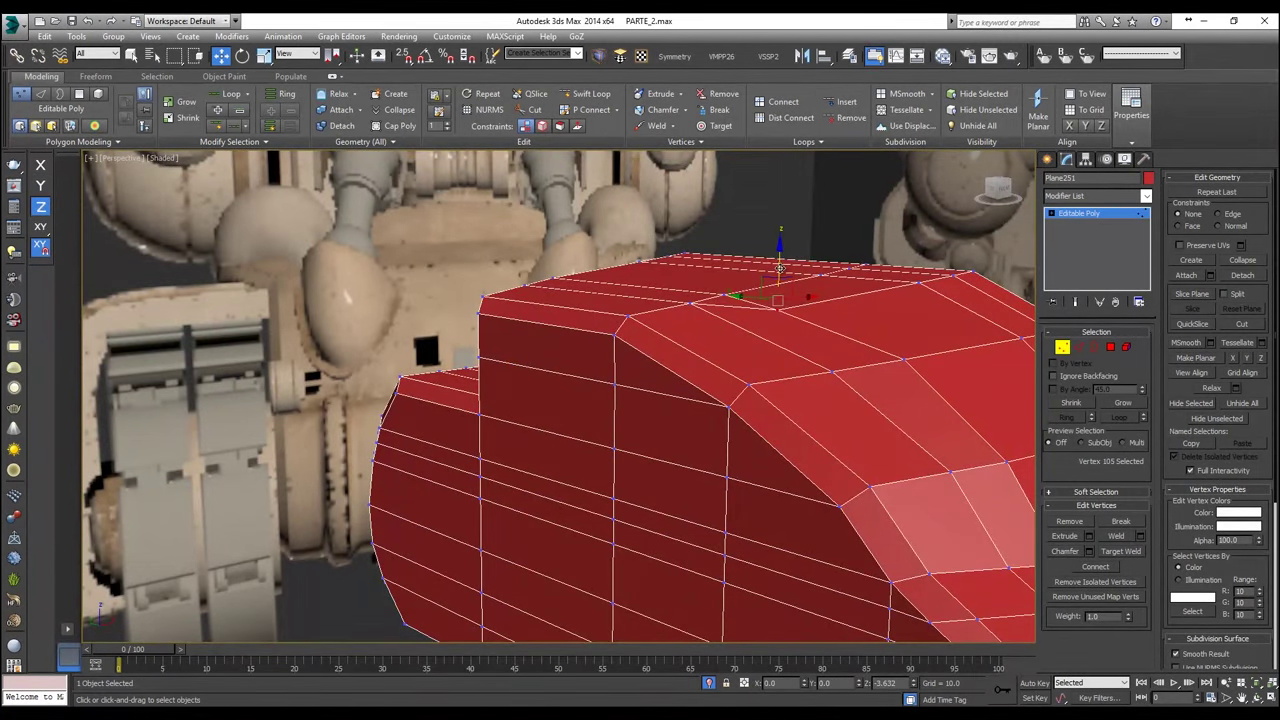
{"action": "middle_click_drag", "start_coordinate": [781, 293], "coordinate": [773, 287], "text": "alt"}
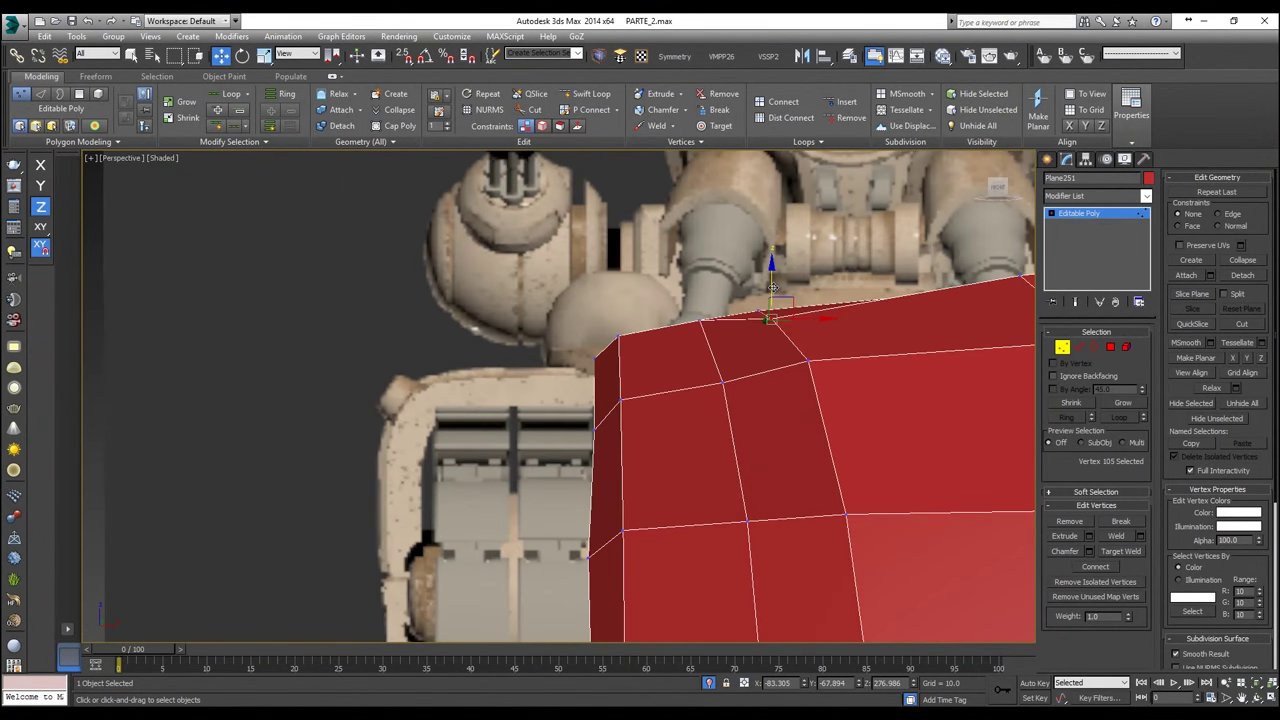
{"action": "left_click", "coordinate": [797, 380]}
{"action": "left_click", "coordinate": [807, 362]}
{"action": "left_click_drag", "start_coordinate": [806, 333], "coordinate": [807, 344]}
Step: Adjust the heights of the remaining vertices across the upper front slope to even out its curve
{"action": "middle_click_drag", "start_coordinate": [807, 344], "coordinate": [691, 270]}
{"action": "left_click_drag", "start_coordinate": [743, 217], "coordinate": [651, 259]}
{"action": "middle_click_drag", "start_coordinate": [651, 259], "coordinate": [700, 215], "text": "alt"}
{"action": "left_click_drag", "start_coordinate": [708, 204], "coordinate": [872, 305]}
{"action": "left_click", "coordinate": [867, 318]}
{"action": "middle_click_drag", "start_coordinate": [872, 305], "coordinate": [829, 314], "text": "alt"}
{"action": "left_click_drag", "start_coordinate": [867, 313], "coordinate": [868, 299]}
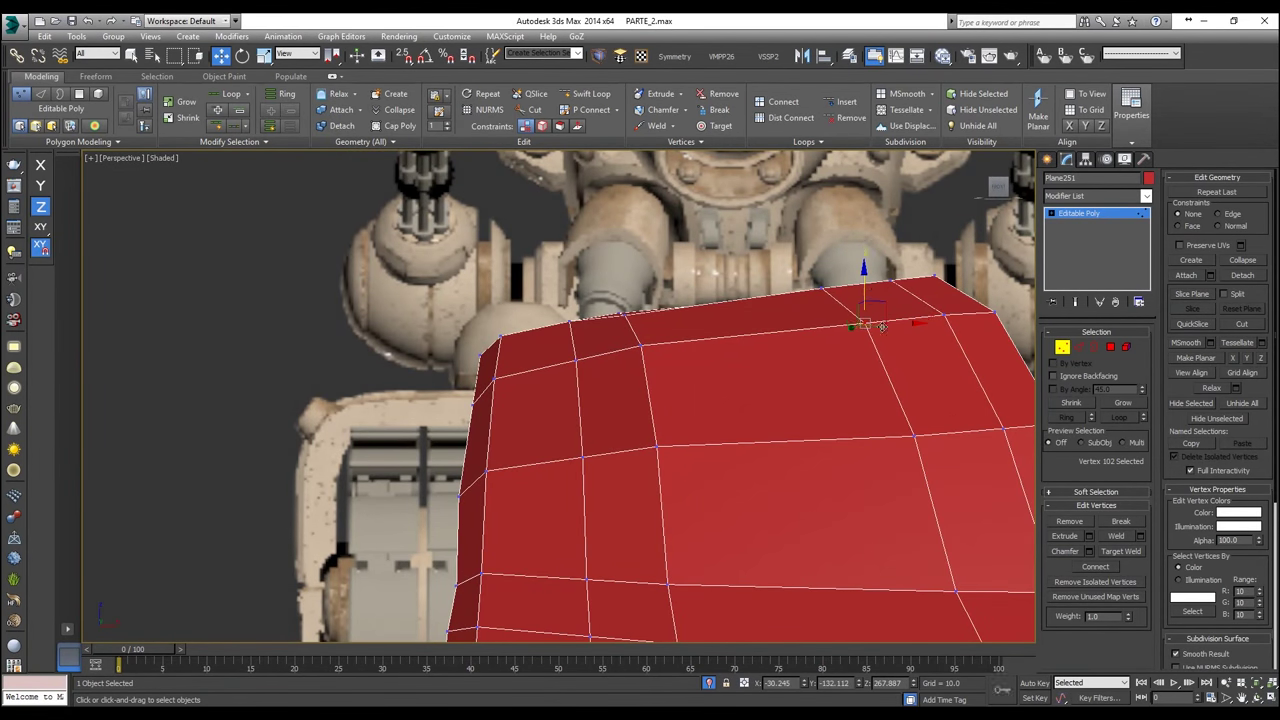
{"action": "middle_click_drag", "start_coordinate": [865, 287], "coordinate": [727, 320], "text": "alt"}
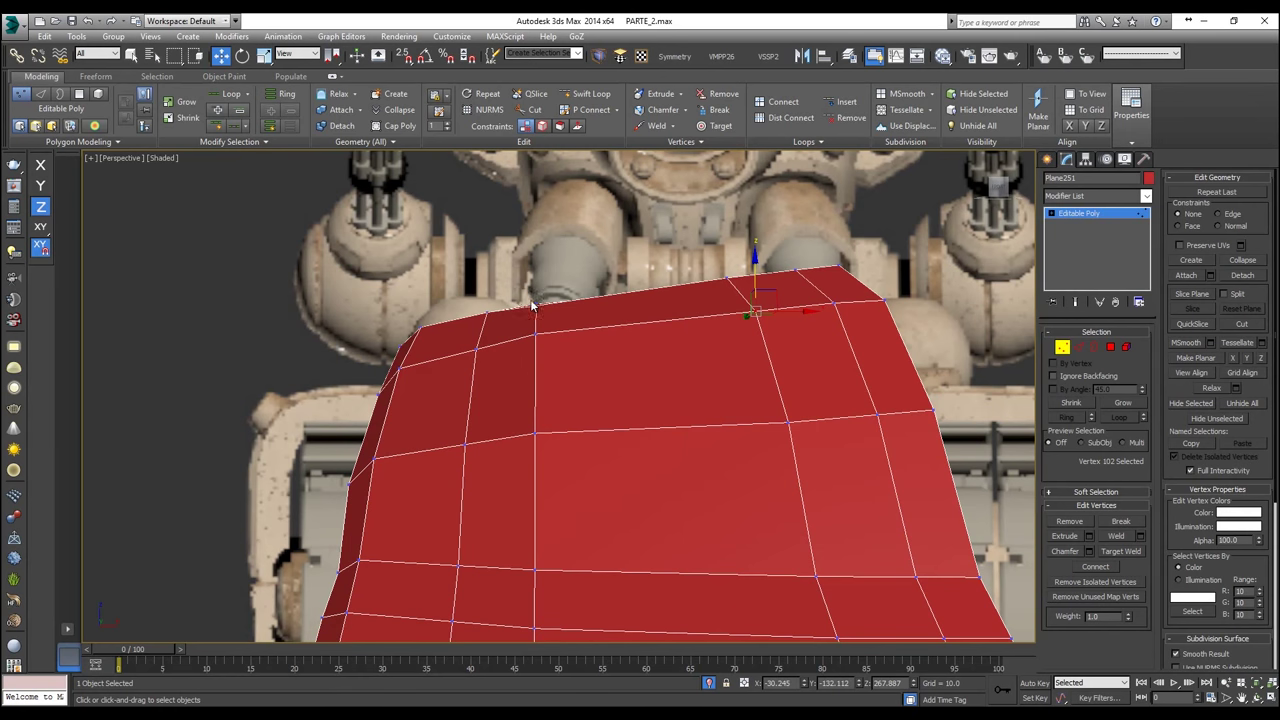
{"action": "scroll", "coordinate": [537, 299], "scroll_direction": "up", "scroll_amount": 2}
{"action": "middle_click_drag", "start_coordinate": [552, 305], "coordinate": [528, 290], "text": "alt"}
{"action": "left_click", "coordinate": [527, 236]}
{"action": "middle_click_drag", "start_coordinate": [527, 203], "coordinate": [901, 317], "text": "alt"}
Step: Extrude the strip of four polygons across the roof just behind the front slope and raise them about another 15.9 units
{"action": "left_click", "coordinate": [1108, 346]}
{"action": "middle_click_drag", "start_coordinate": [519, 228], "coordinate": [561, 176], "text": "alt"}
{"action": "left_click", "coordinate": [487, 306]}
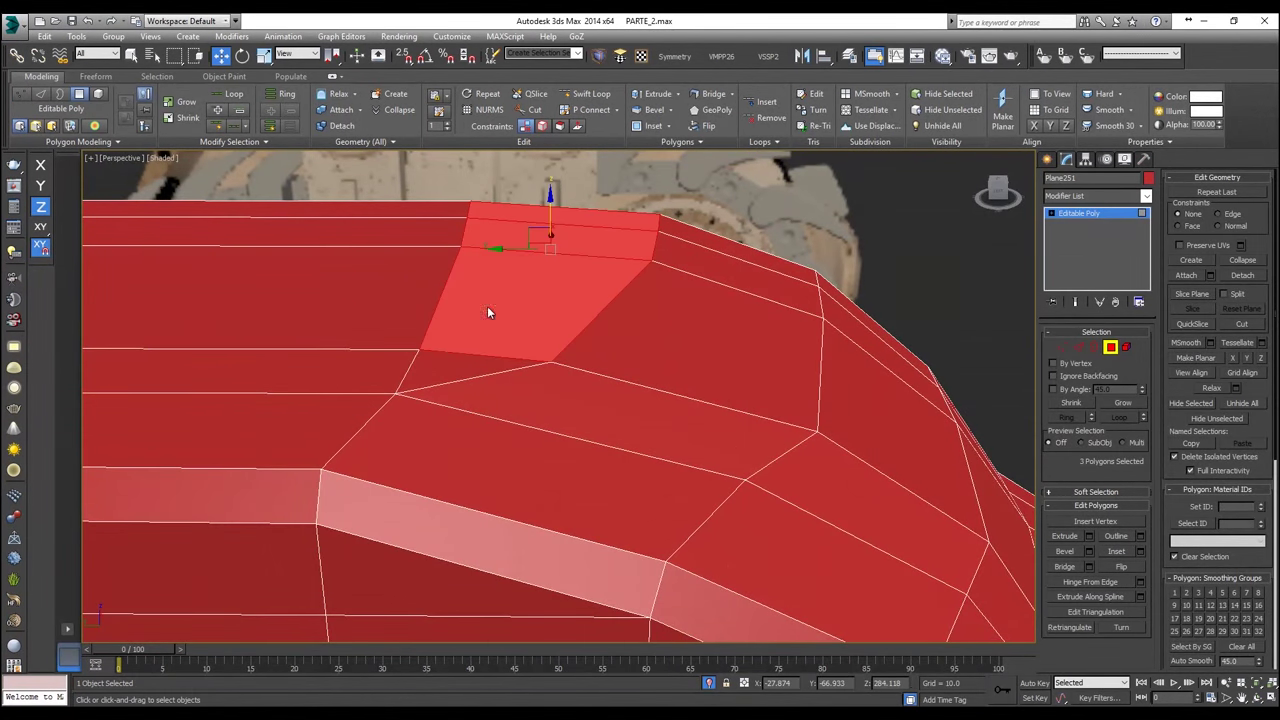
{"action": "left_click", "coordinate": [460, 358], "text": "ctrl"}
{"action": "key", "text": "l"}
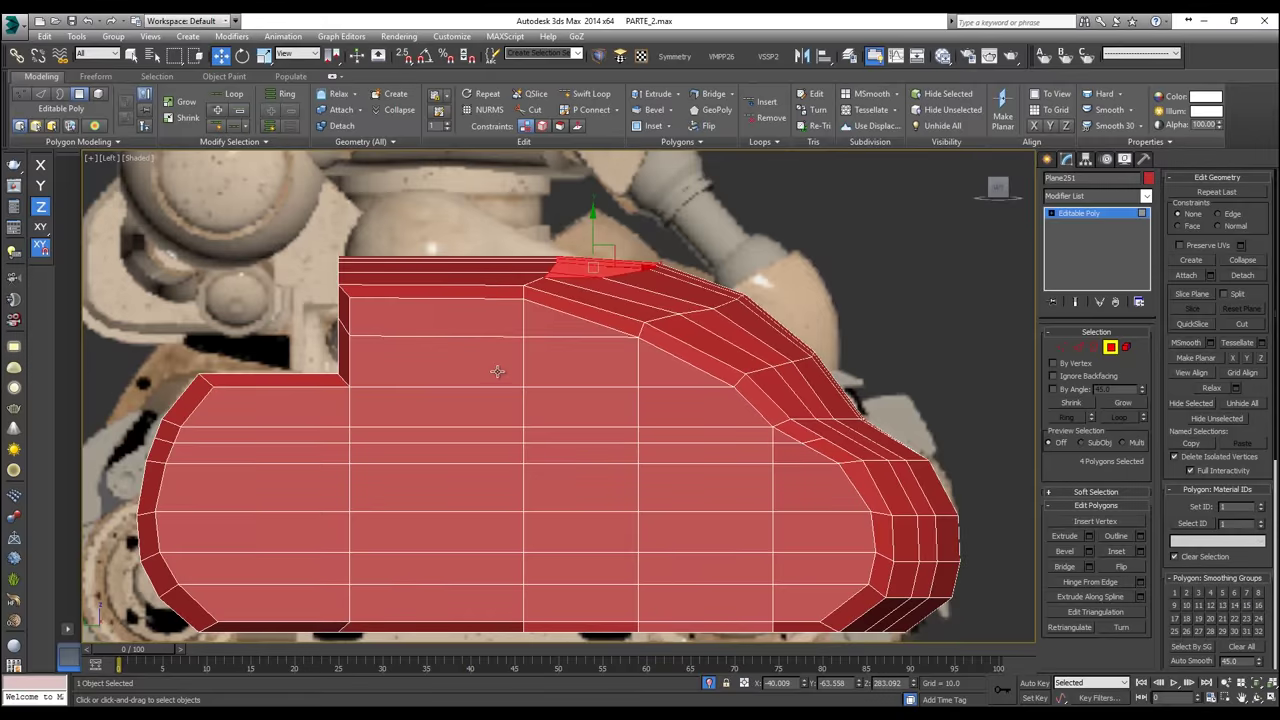
{"action": "key", "text": "p"}
{"action": "scroll", "coordinate": [604, 326], "scroll_direction": "up", "scroll_amount": 3}
{"action": "right_click", "coordinate": [604, 325]}
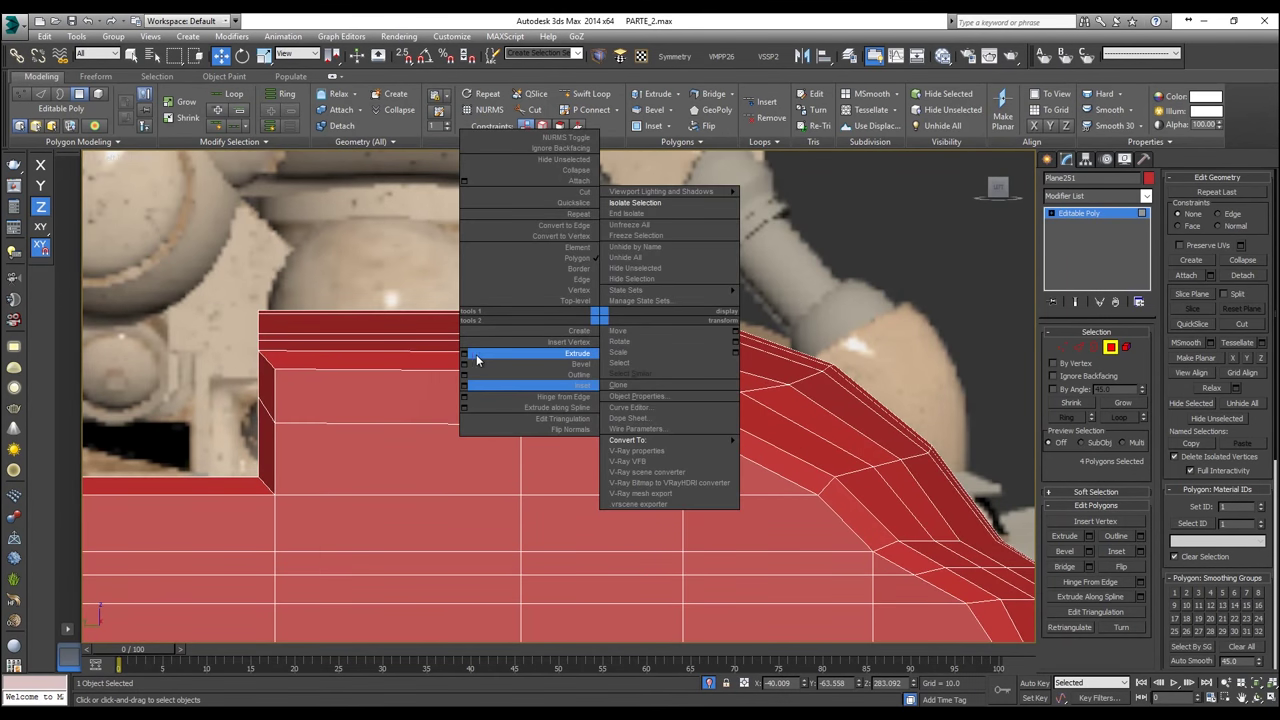
{"action": "left_click", "coordinate": [476, 365]}
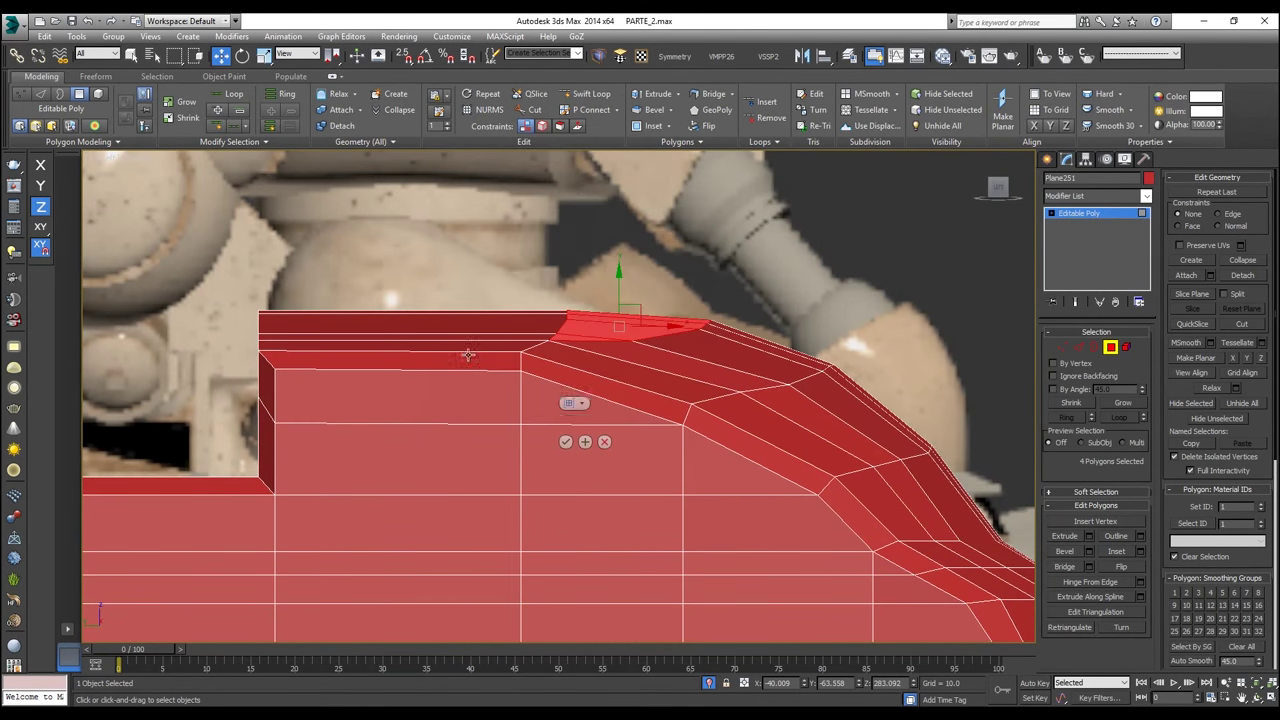
{"action": "left_click", "coordinate": [565, 441]}
{"action": "left_click_drag", "start_coordinate": [621, 273], "coordinate": [619, 227]}
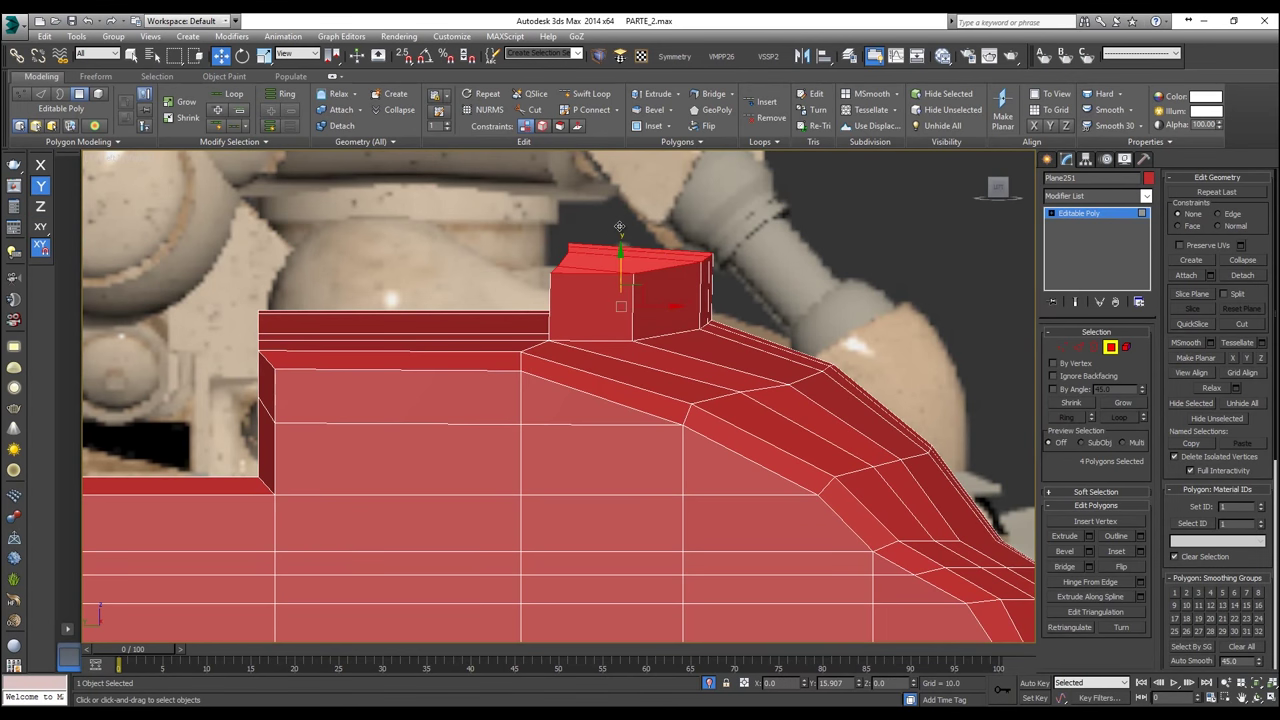
Step: Target-weld the four top vertices on the front-slope side of the extruded block down to their base vertices, turning it into a wedge
{"action": "mouse_move", "coordinate": [959, 307]}
{"action": "middle_mouse_down", "text": "alt"}
{"action": "mouse_move", "coordinate": [932, 319]}
{"action": "mouse_move", "coordinate": [943, 292]}
{"action": "middle_mouse_up", "text": "alt"}
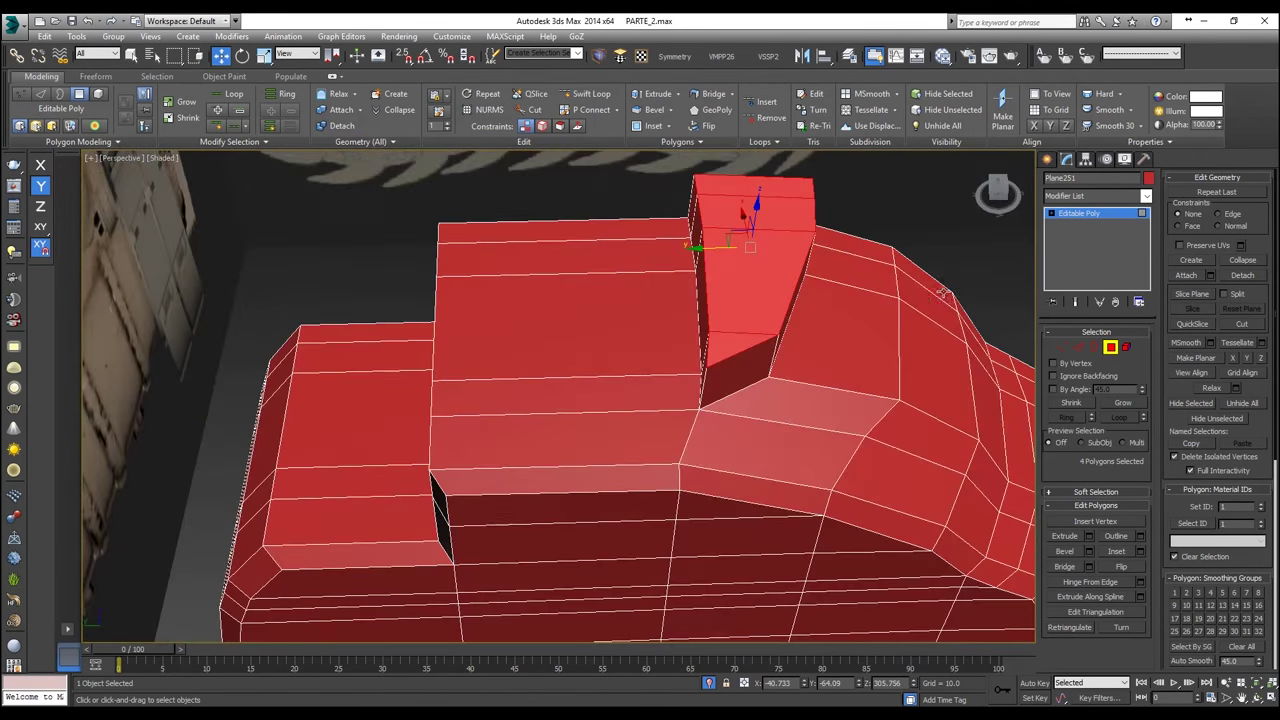
{"action": "left_click", "coordinate": [1068, 352]}
{"action": "middle_click_drag", "start_coordinate": [852, 340], "coordinate": [826, 306], "text": "alt"}
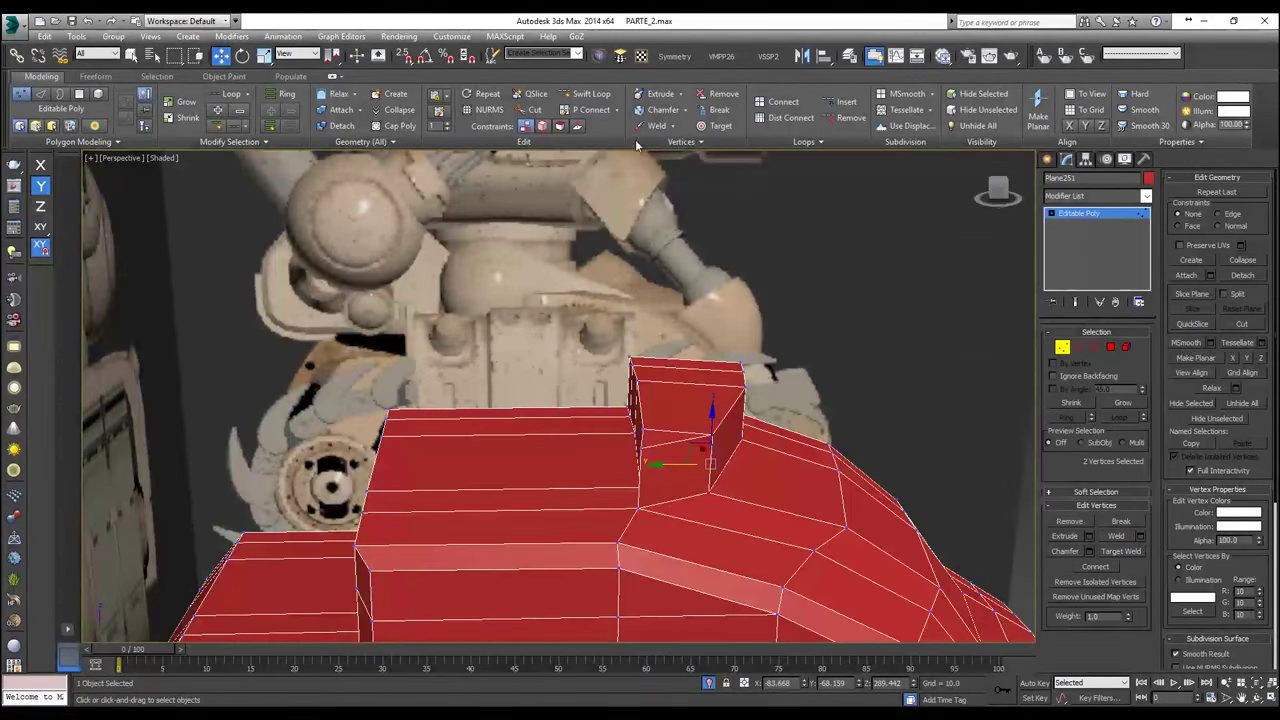
{"action": "left_click", "coordinate": [718, 126]}
{"action": "scroll", "coordinate": [735, 376], "scroll_direction": "up", "scroll_amount": 3}
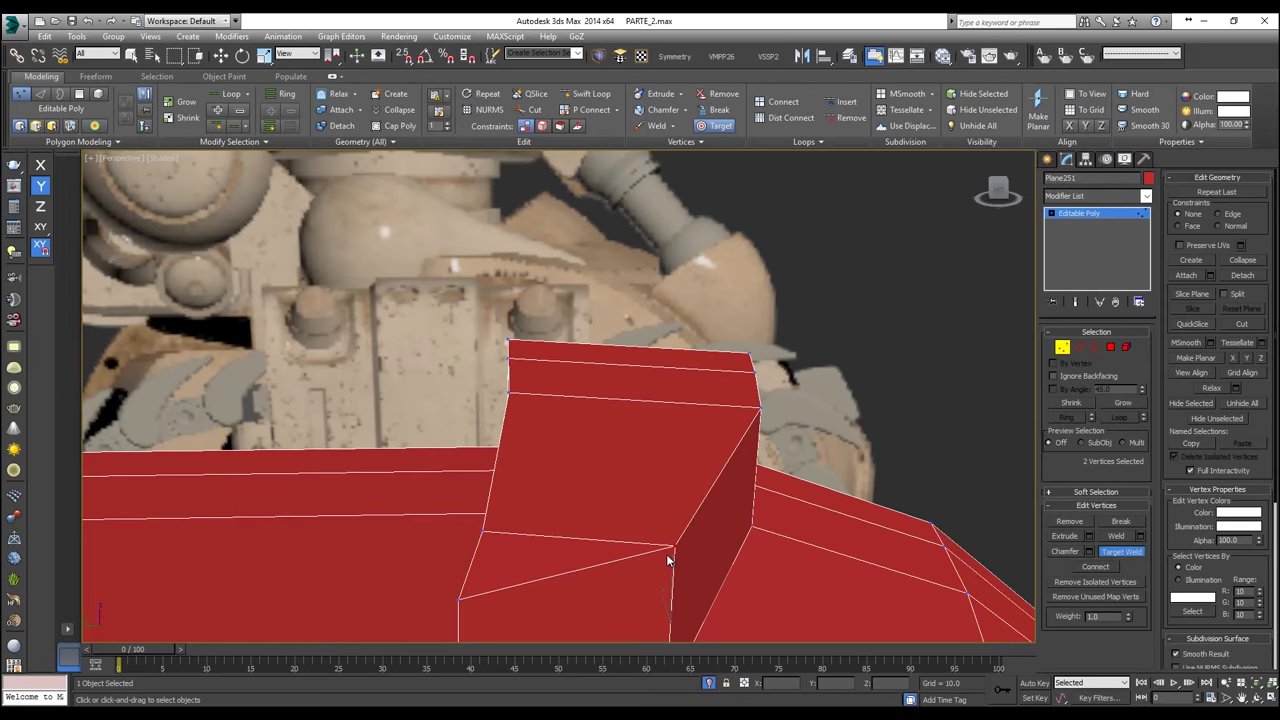
{"action": "middle_click_drag", "start_coordinate": [718, 362], "coordinate": [735, 374], "text": "alt"}
{"action": "right_click", "coordinate": [558, 255]}
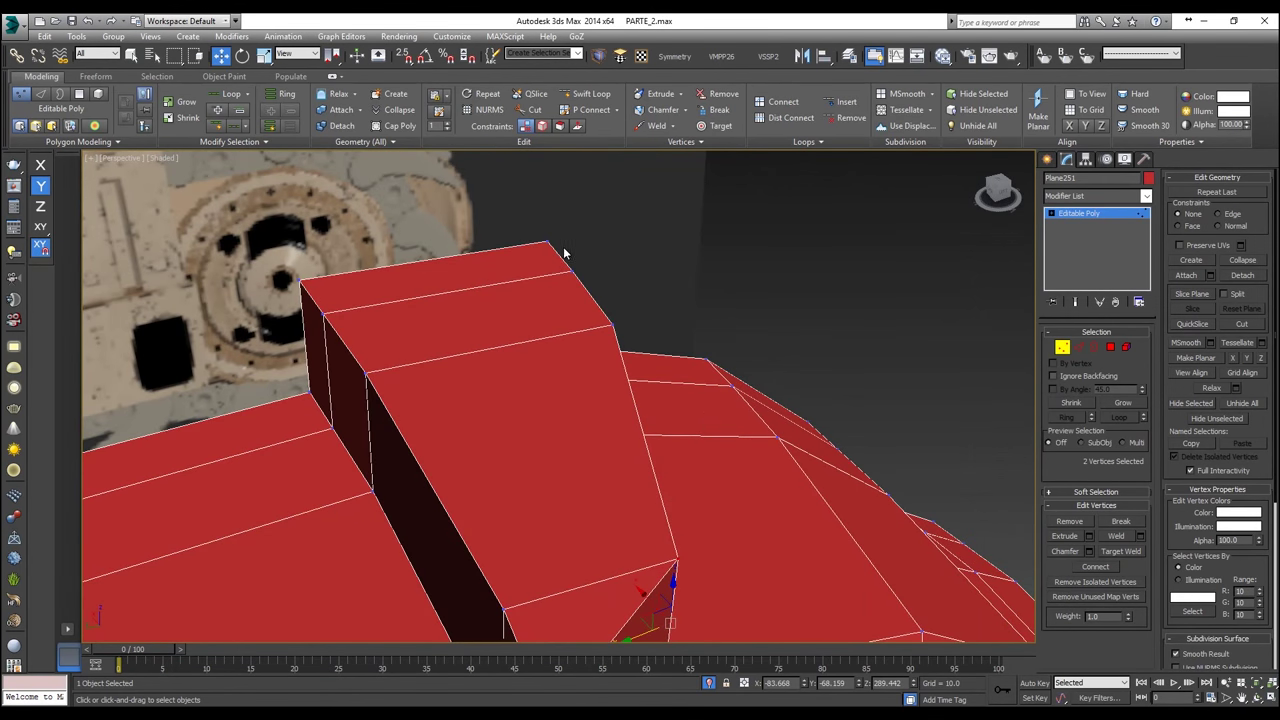
{"action": "left_click", "coordinate": [716, 125]}
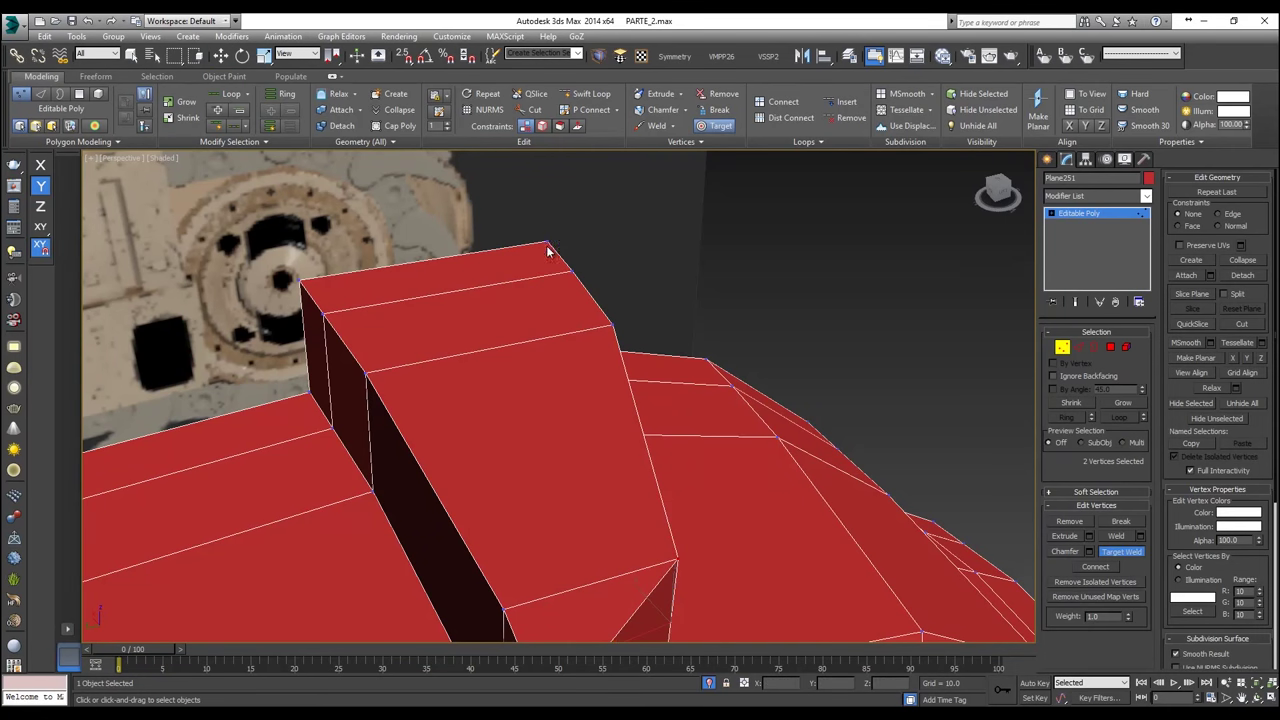
{"action": "left_click", "coordinate": [298, 280]}
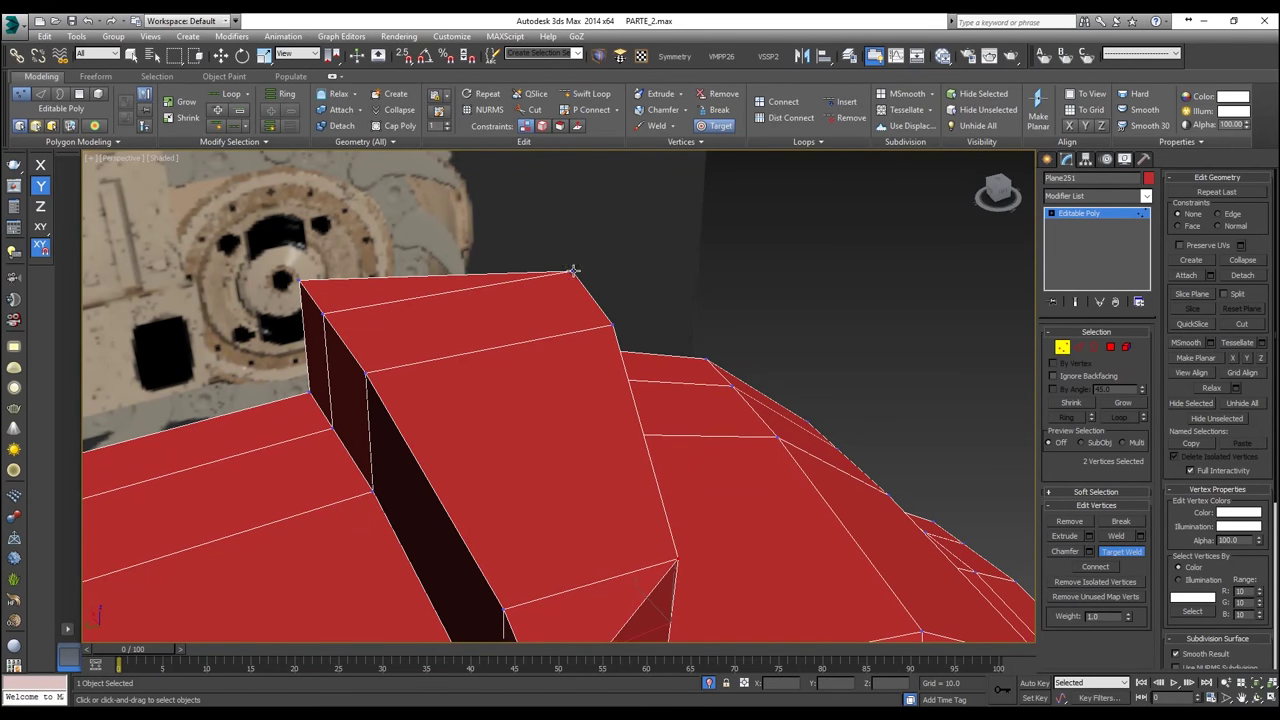
{"action": "left_click", "coordinate": [322, 312]}
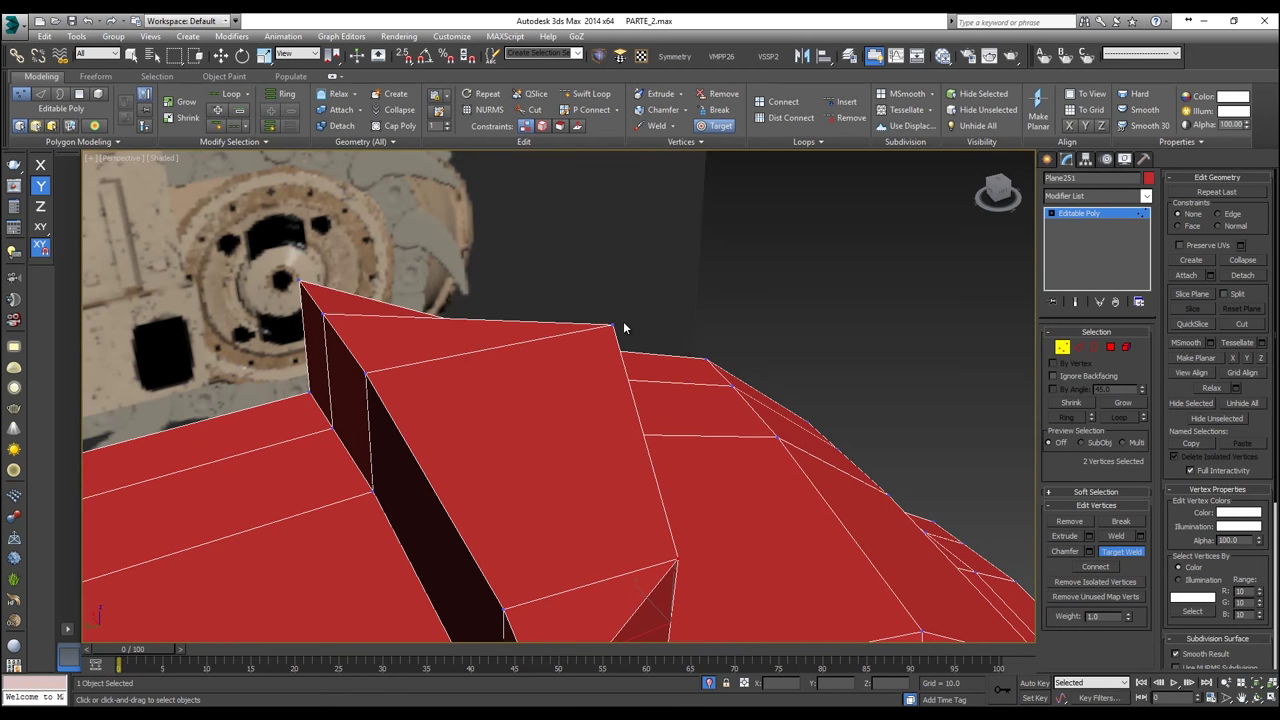
{"action": "left_click", "coordinate": [365, 373]}
{"action": "middle_click_drag", "start_coordinate": [390, 394], "coordinate": [451, 271]}
{"action": "left_click", "coordinate": [763, 374]}
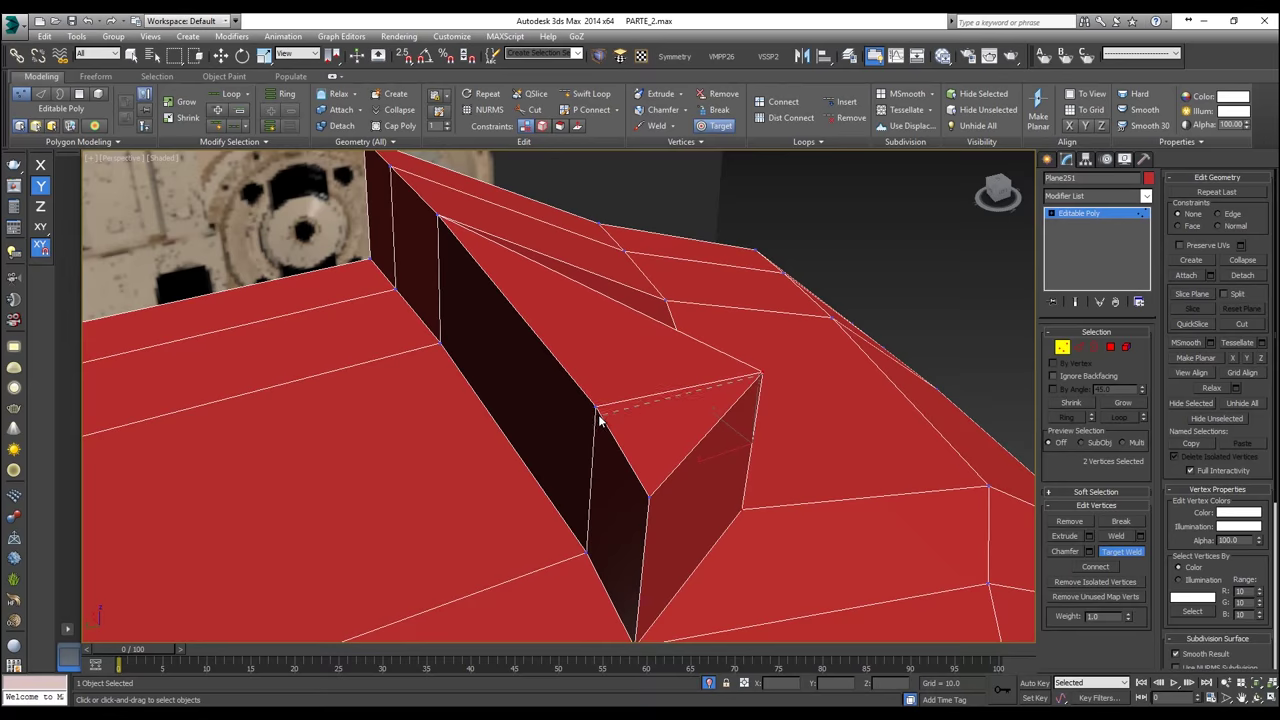
{"action": "left_click", "coordinate": [595, 409]}
{"action": "right_click", "coordinate": [645, 456]}
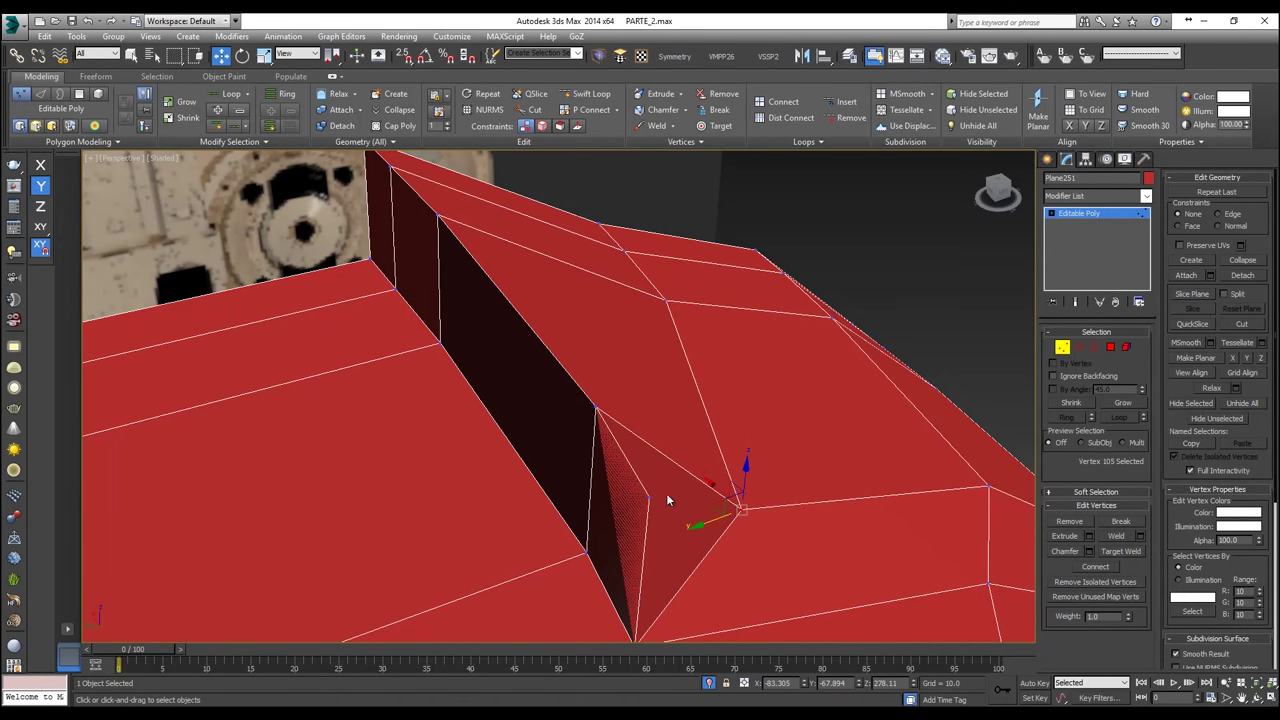
Step: Remove the leftover vertex at the wedge's outer end and lower the adjacent top vertex to a Z position of about 288.1
{"action": "middle_click_drag", "start_coordinate": [608, 485], "coordinate": [722, 464], "text": "alt"}
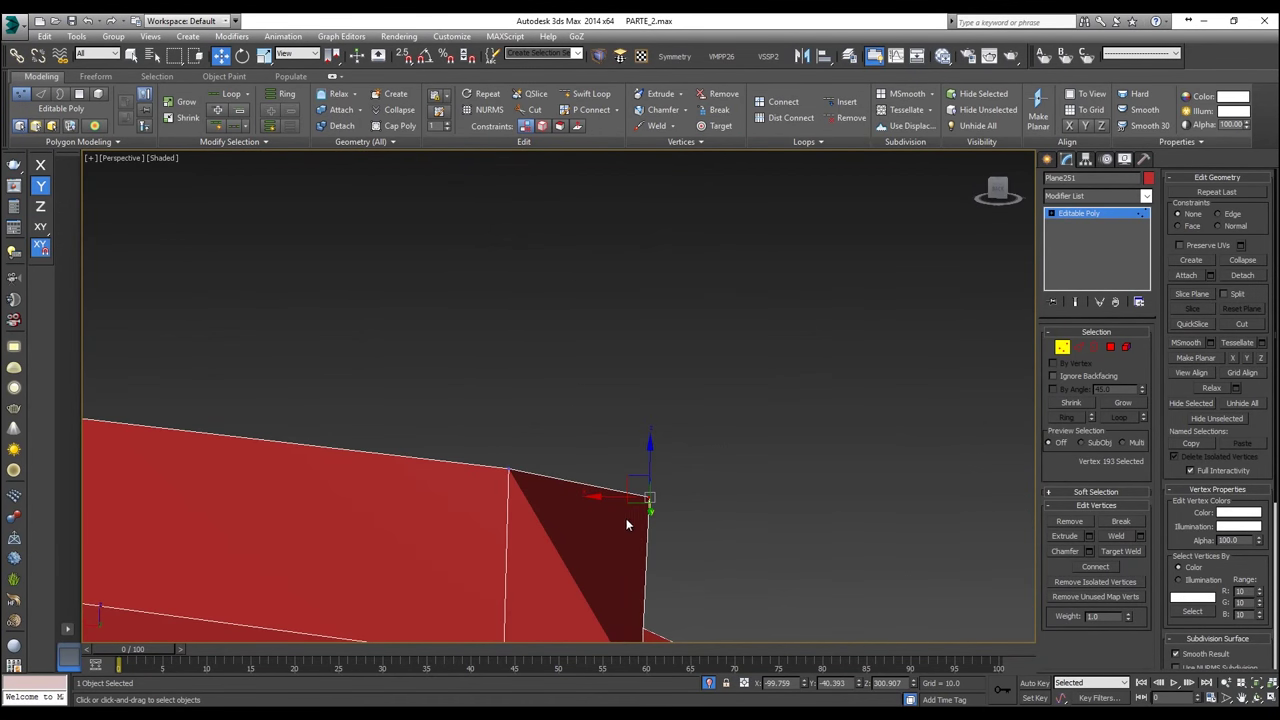
{"action": "left_click", "coordinate": [1067, 522]}
{"action": "middle_click_drag", "start_coordinate": [789, 586], "coordinate": [742, 362]}
{"action": "scroll", "coordinate": [898, 380], "scroll_direction": "down", "scroll_amount": 4}
{"action": "left_click", "coordinate": [667, 297]}
{"action": "key", "text": "alt+q"}
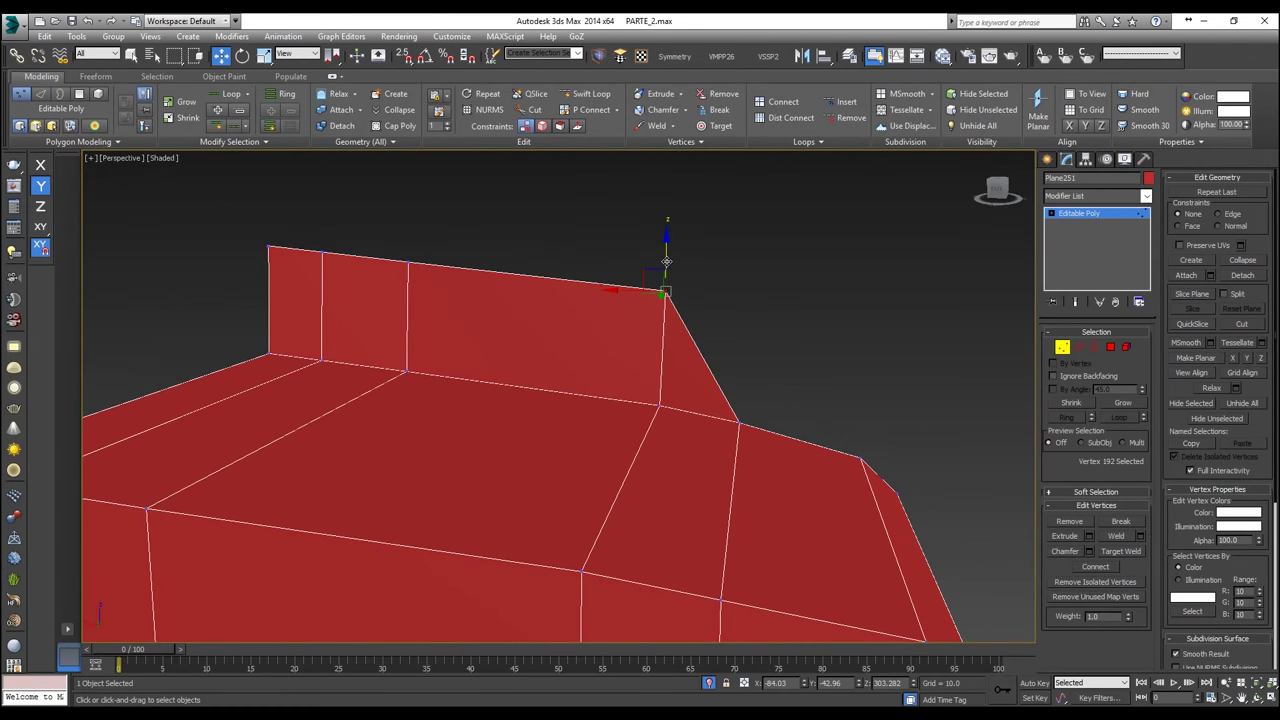
{"action": "left_click_drag", "start_coordinate": [666, 262], "coordinate": [664, 343]}
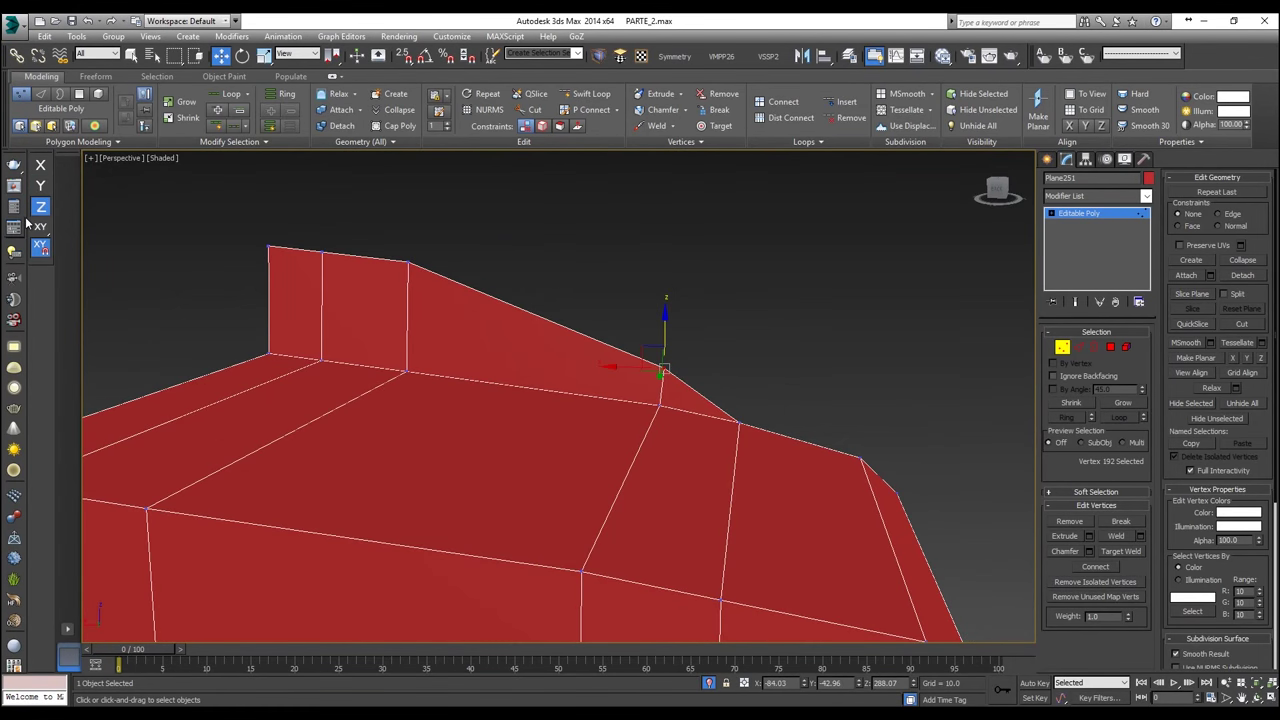
Step: Fine-tune the heights of the wedge's outer top vertices, raising the outermost one to a Z position of about 289.9
{"action": "left_click", "coordinate": [406, 259]}
{"action": "left_click_drag", "start_coordinate": [408, 232], "coordinate": [409, 240]}
{"action": "left_click", "coordinate": [664, 369]}
{"action": "middle_click_drag", "start_coordinate": [608, 350], "coordinate": [537, 312], "text": "alt"}
Step: In the side view, slide the wedge's two outer top vertices horizontally toward the front slope, the outermost to Y about -45.1
{"action": "key", "text": "l"}
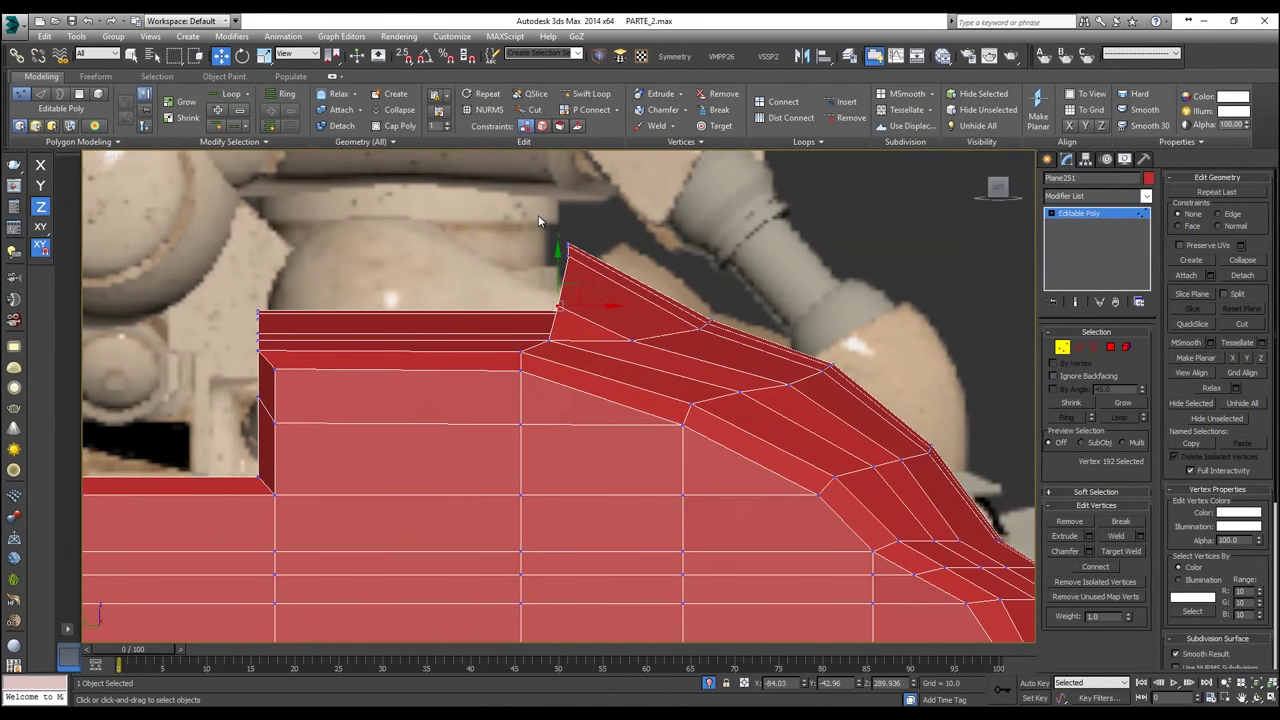
{"action": "scroll", "coordinate": [538, 216], "scroll_direction": "up", "scroll_amount": 2}
{"action": "scroll", "coordinate": [583, 256], "scroll_direction": "up", "scroll_amount": 2}
{"action": "left_click", "coordinate": [580, 278]}
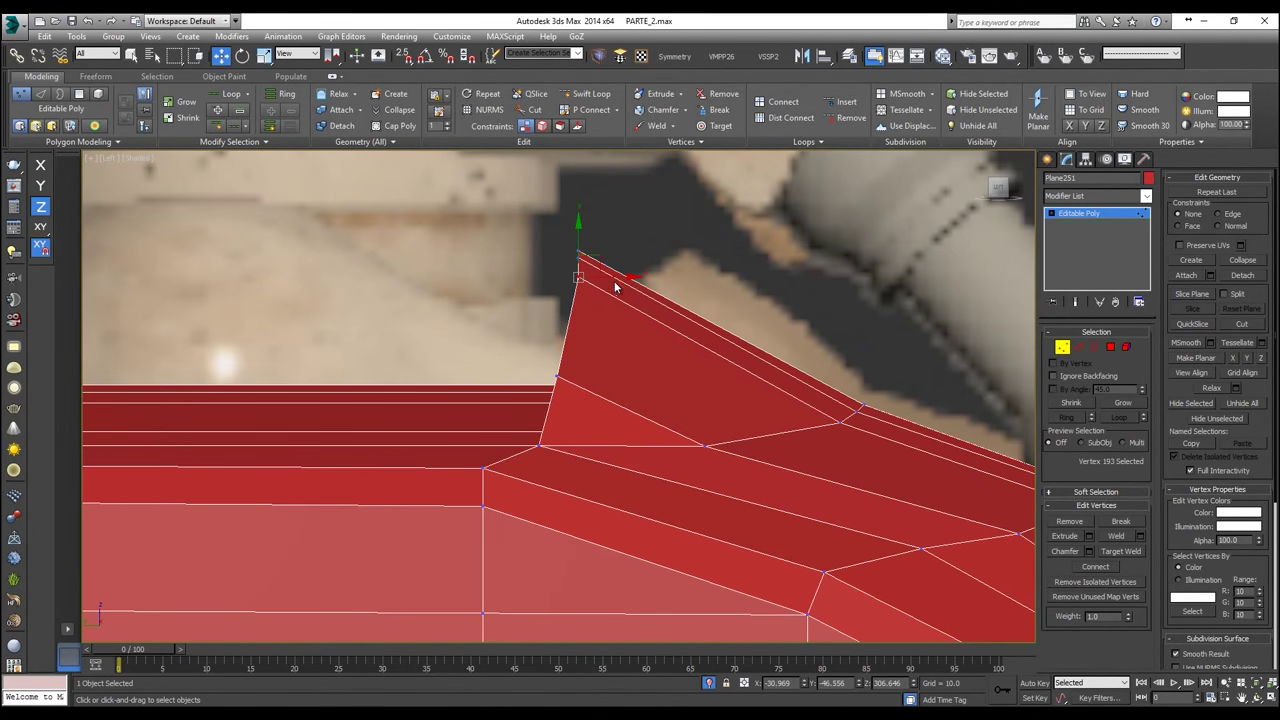
{"action": "left_click", "coordinate": [559, 377]}
{"action": "left_click_drag", "start_coordinate": [585, 376], "coordinate": [598, 376]}
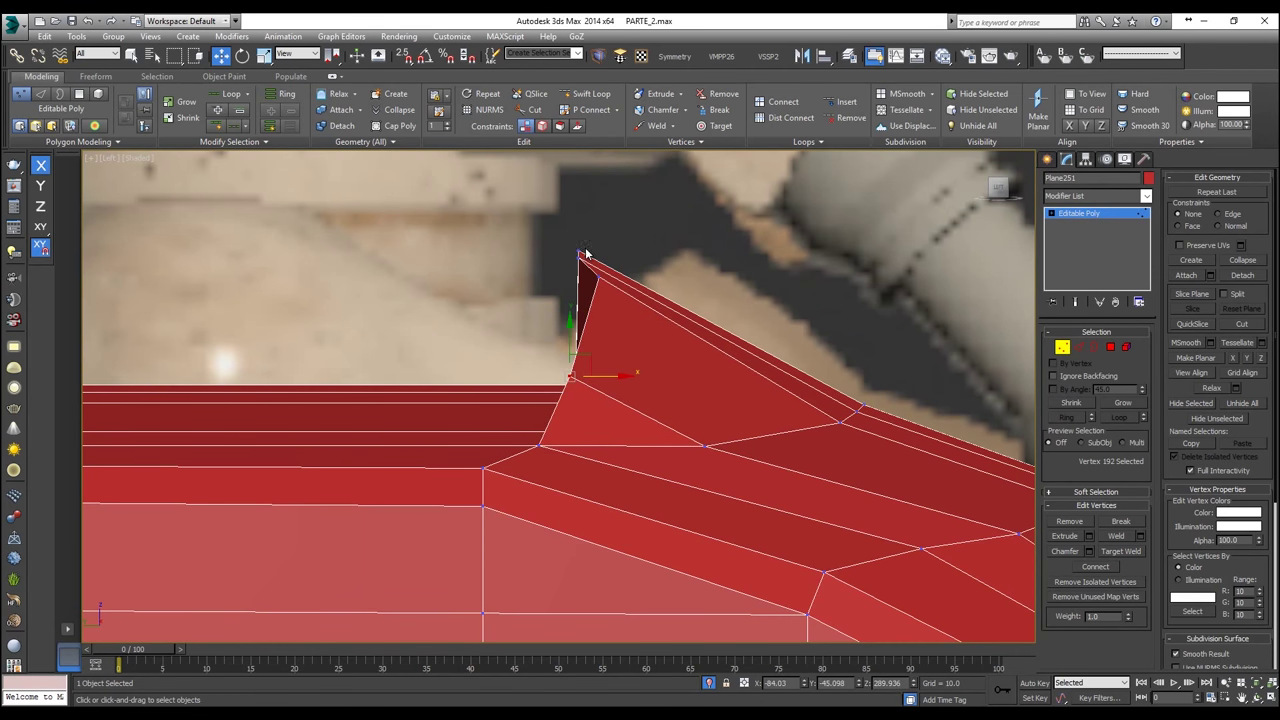
Step: Align the wedge's remaining peak vertices horizontally so its rear face follows one straight slope in the side view
{"action": "left_click_drag", "start_coordinate": [566, 248], "coordinate": [600, 255]}
{"action": "scroll", "coordinate": [579, 271], "scroll_direction": "up", "scroll_amount": 2}
{"action": "left_click", "coordinate": [608, 282]}
{"action": "scroll", "coordinate": [636, 240], "scroll_direction": "up", "scroll_amount": 2}
{"action": "left_click", "coordinate": [657, 253]}
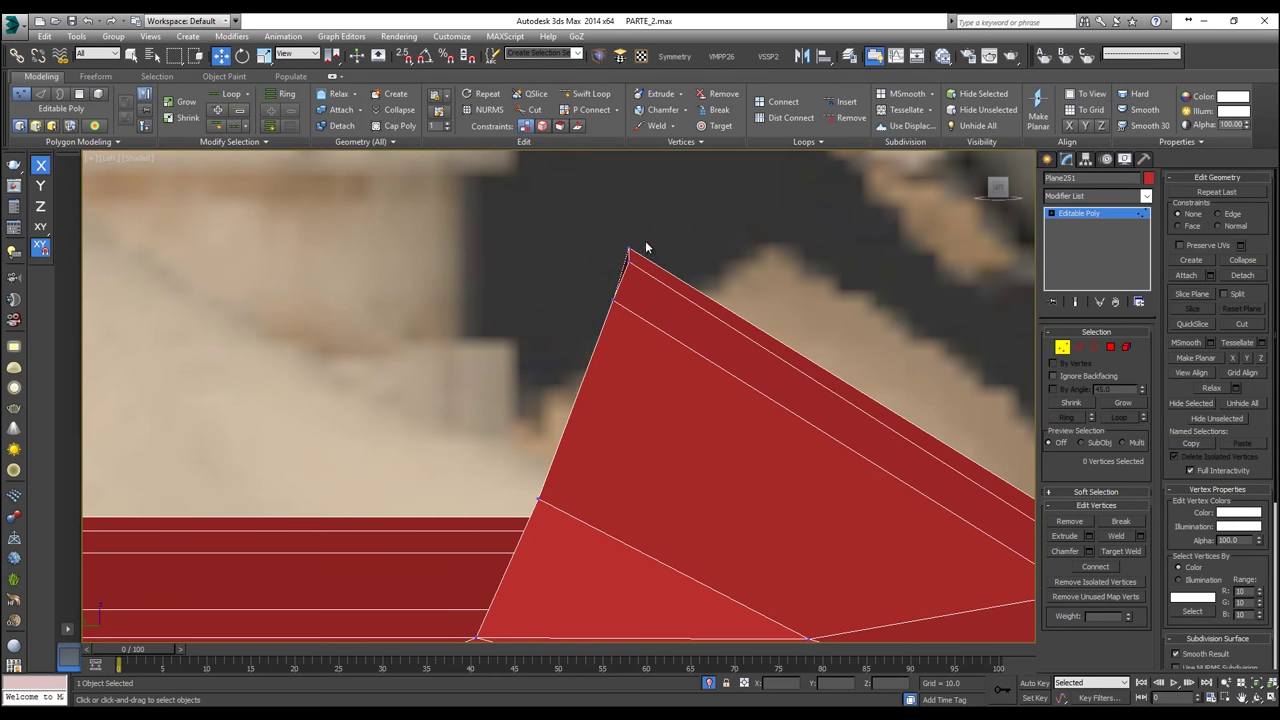
{"action": "left_click_drag", "start_coordinate": [621, 255], "coordinate": [624, 254]}
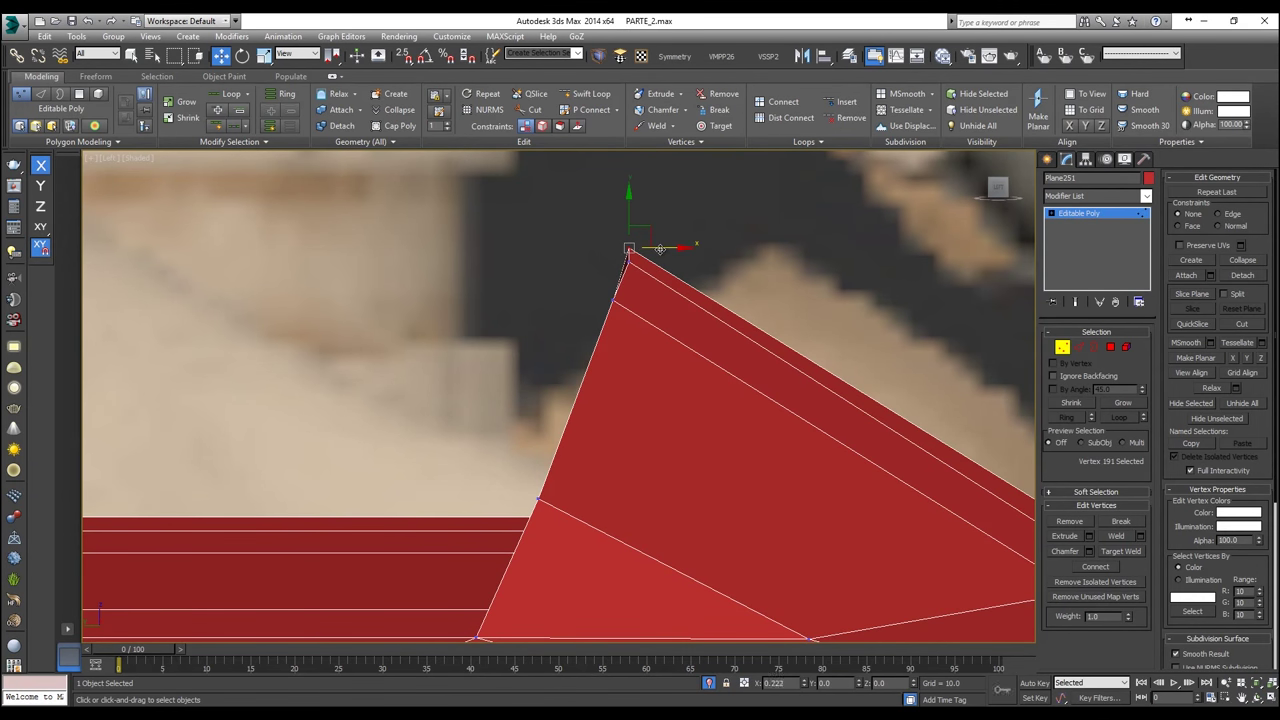
Step: Shift the wedge's top vertices forward so the peak matches the reference image, checking through the see-through mesh
{"action": "scroll", "coordinate": [663, 252], "scroll_direction": "down", "scroll_amount": 2}
{"action": "left_click_drag", "start_coordinate": [674, 426], "coordinate": [676, 438]}
{"action": "key", "text": "alt+x"}
{"action": "key", "text": "alt+x"}
Step: Slide the wedge's outer top vertices individually back along X to follow the rear slope of the reference
{"action": "left_click_drag", "start_coordinate": [654, 309], "coordinate": [755, 321]}
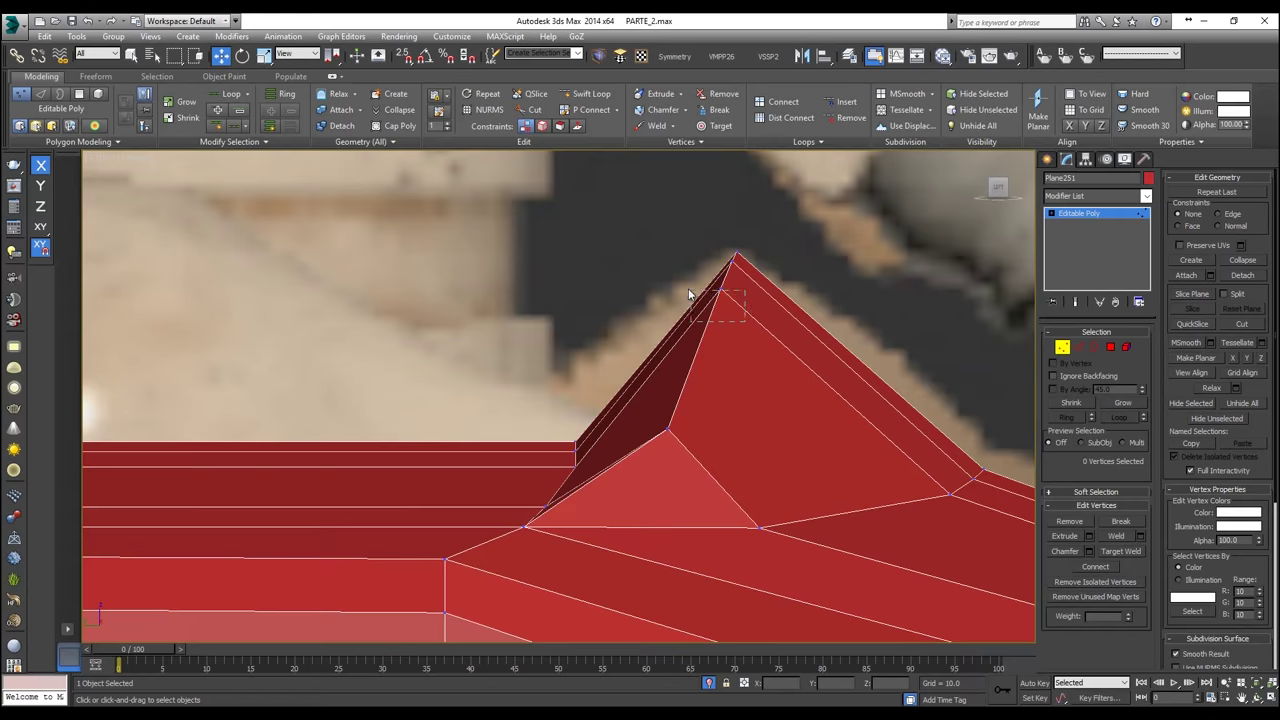
{"action": "left_click", "coordinate": [712, 287]}
{"action": "left_click_drag", "start_coordinate": [743, 288], "coordinate": [743, 275]}
{"action": "left_click", "coordinate": [735, 258]}
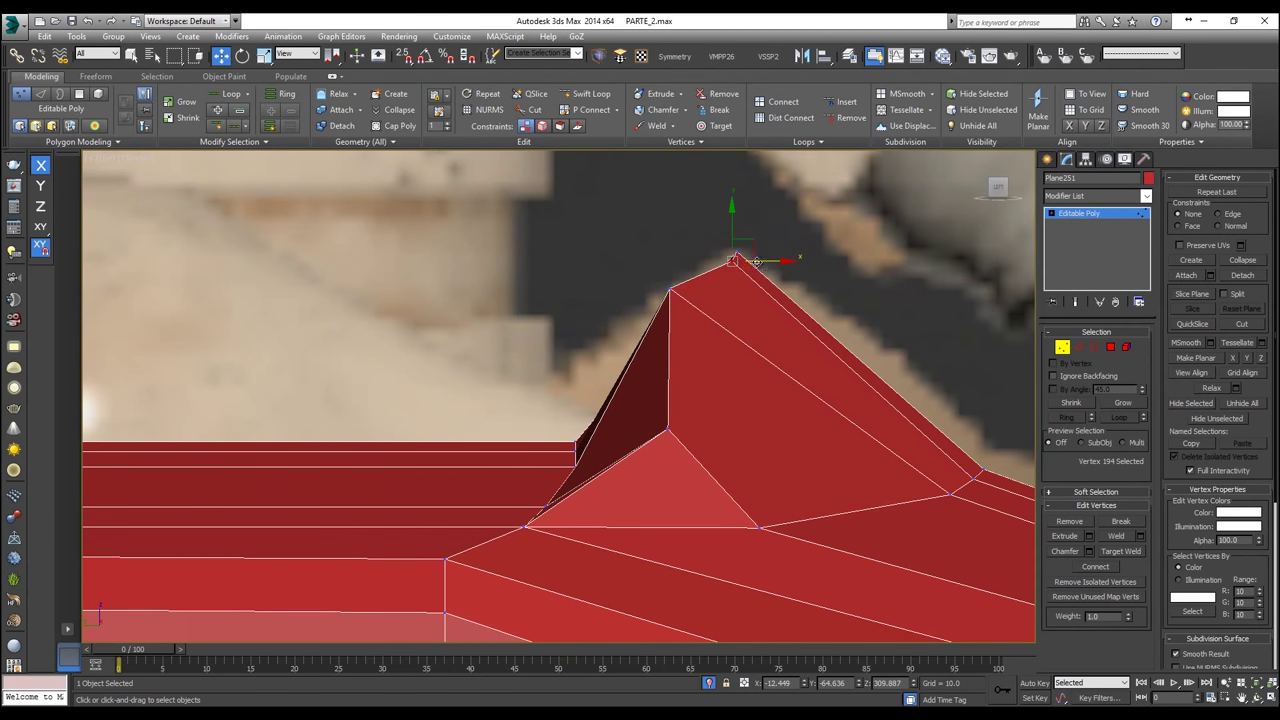
{"action": "left_click", "coordinate": [664, 441]}
{"action": "left_click", "coordinate": [667, 428]}
{"action": "left_click_drag", "start_coordinate": [695, 428], "coordinate": [545, 391]}
{"action": "key", "text": "alt+x"}
Step: Move the five vertices along the wedge's rear base backward to meet the reference's rear slope
{"action": "middle_click_drag", "start_coordinate": [604, 487], "coordinate": [654, 402]}
{"action": "left_click_drag", "start_coordinate": [536, 365], "coordinate": [536, 362]}
{"action": "left_click_drag", "start_coordinate": [644, 398], "coordinate": [588, 396]}
{"action": "left_click_drag", "start_coordinate": [561, 383], "coordinate": [563, 384]}
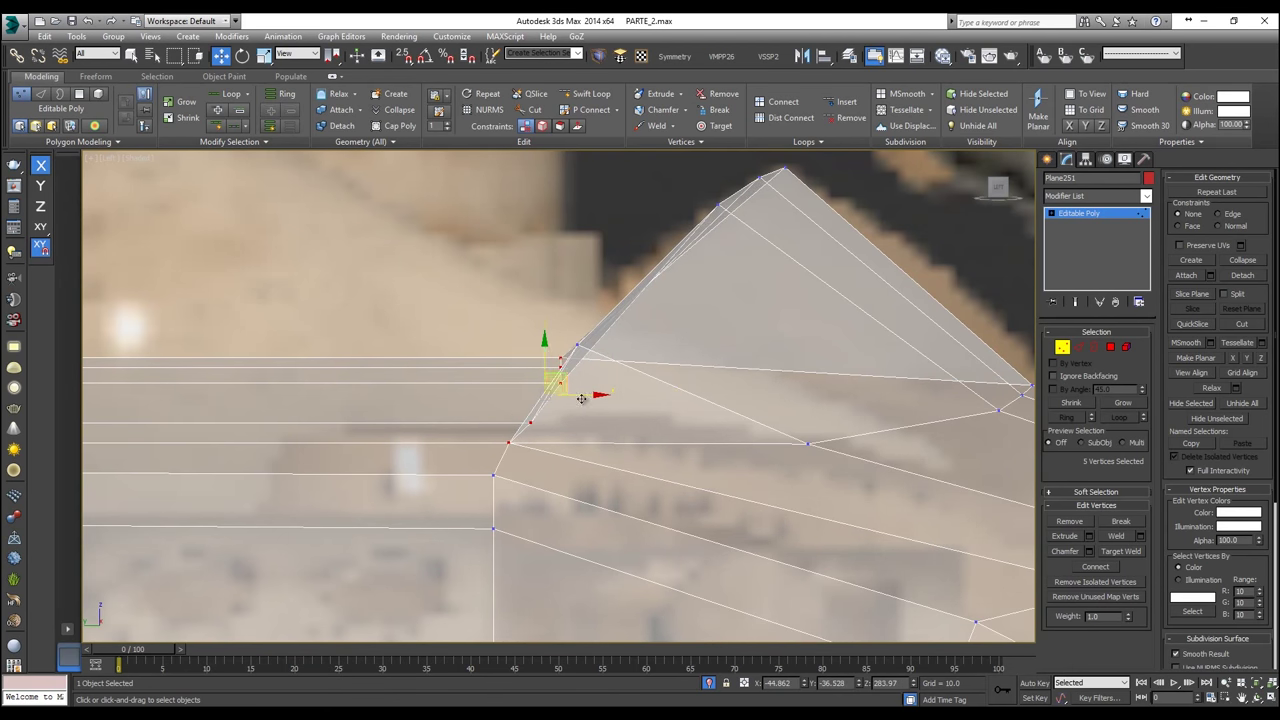
{"action": "left_click", "coordinate": [610, 412]}
Step: Slide the individual rear base vertices horizontally until they line up with the wedge's rear slope
{"action": "left_click", "coordinate": [561, 384]}
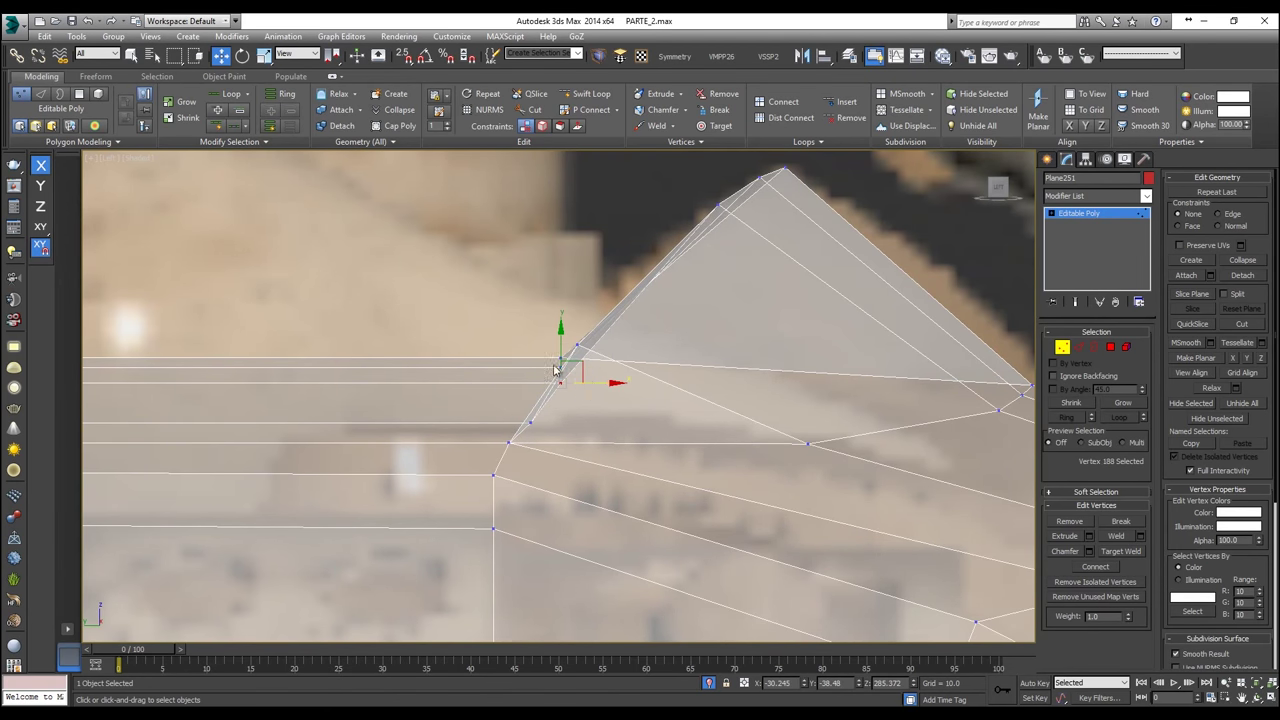
{"action": "scroll", "coordinate": [545, 358], "scroll_direction": "up", "scroll_amount": 2}
{"action": "left_click_drag", "start_coordinate": [589, 380], "coordinate": [621, 369]}
{"action": "scroll", "coordinate": [635, 366], "scroll_direction": "up", "scroll_amount": 3}
{"action": "left_click", "coordinate": [548, 356]}
{"action": "left_click_drag", "start_coordinate": [589, 359], "coordinate": [618, 363]}
{"action": "scroll", "coordinate": [620, 362], "scroll_direction": "down", "scroll_amount": 3}
{"action": "key", "text": "alt+x"}
{"action": "key", "text": "alt+x"}
{"action": "mouse_move", "coordinate": [543, 471]}
{"action": "left_mouse_down"}
{"action": "mouse_move", "coordinate": [501, 438]}
{"action": "mouse_move", "coordinate": [532, 451]}
{"action": "left_mouse_up"}
{"action": "key", "text": "alt+x"}
{"action": "key", "text": "alt+x"}
{"action": "key", "text": "alt+x"}
{"action": "scroll", "coordinate": [609, 428], "scroll_direction": "down", "scroll_amount": 5}
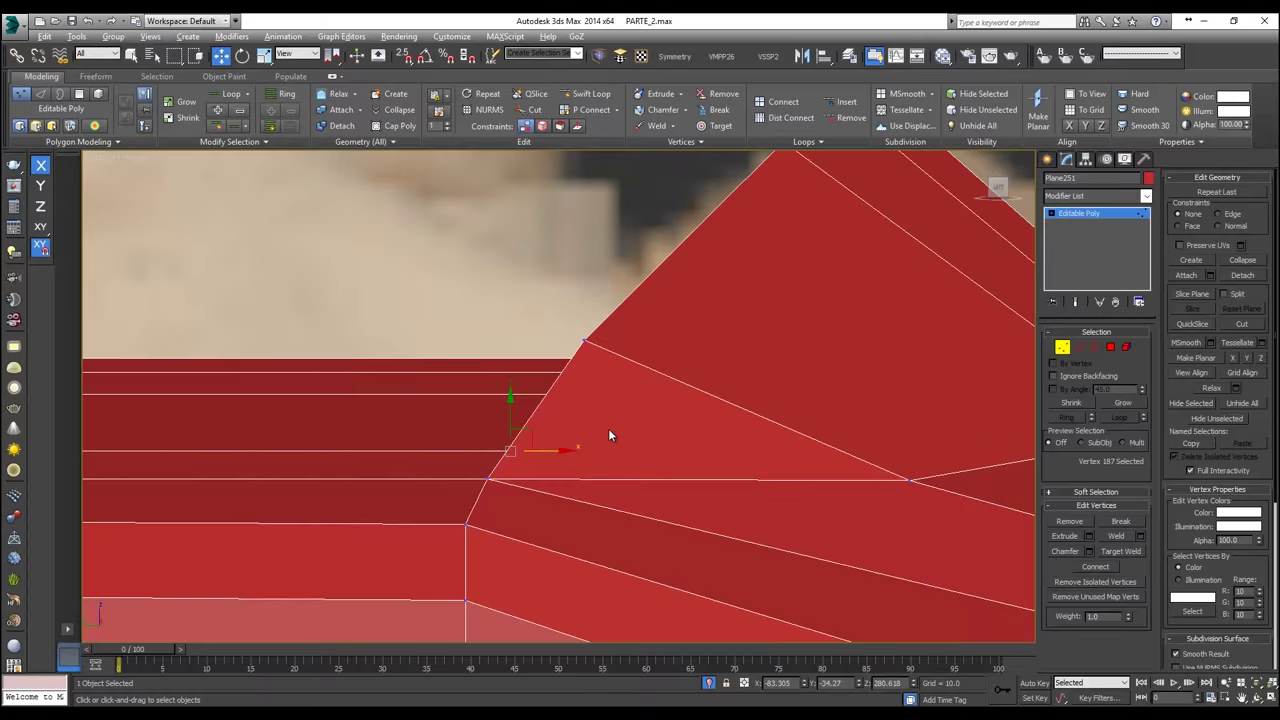
Step: Raise the three vertices at the wedge's front base to a Z position of about 285.3
{"action": "scroll", "coordinate": [766, 460], "scroll_direction": "up", "scroll_amount": 3}
{"action": "left_click", "coordinate": [803, 430]}
{"action": "key", "text": "alt+x"}
{"action": "left_click_drag", "start_coordinate": [815, 391], "coordinate": [816, 381]}
{"action": "scroll", "coordinate": [817, 396], "scroll_direction": "down", "scroll_amount": 2}
{"action": "key", "text": "alt+x"}
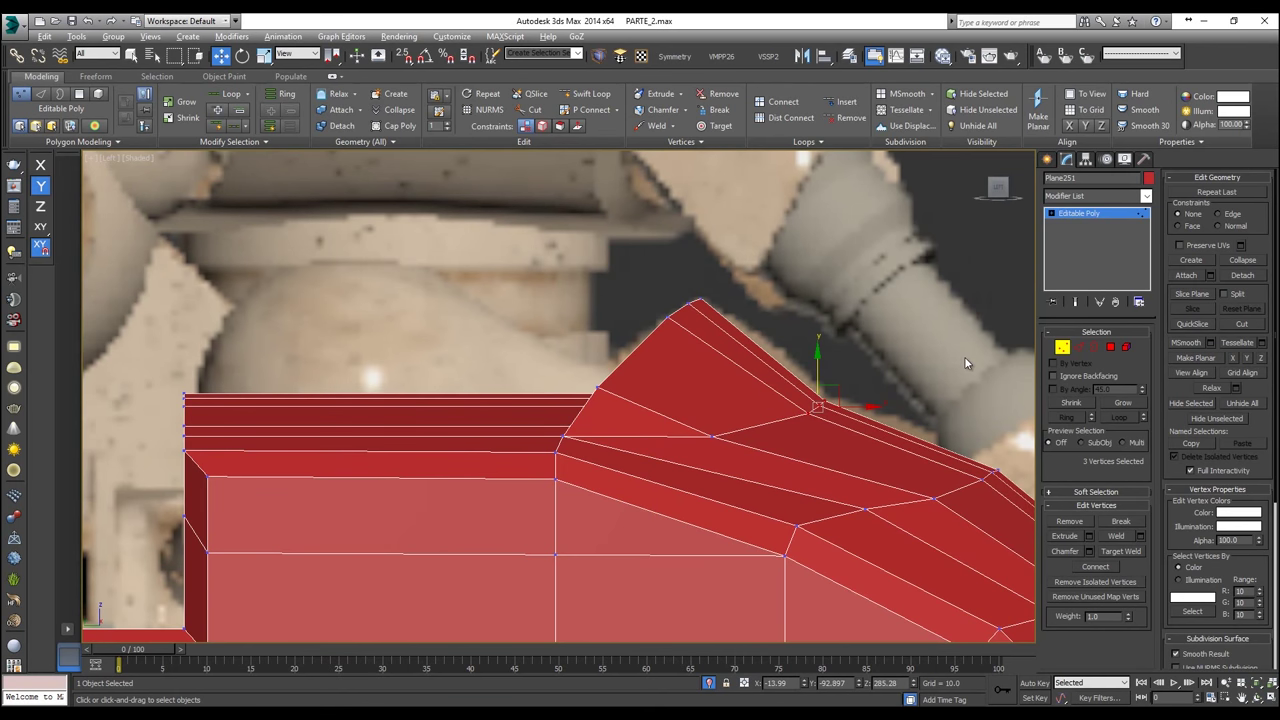
Step: Examine the wedge's outer corner and front slope from several angles, selecting the edge along its outer base
{"action": "middle_click_drag", "start_coordinate": [658, 425], "coordinate": [677, 452], "text": "alt"}
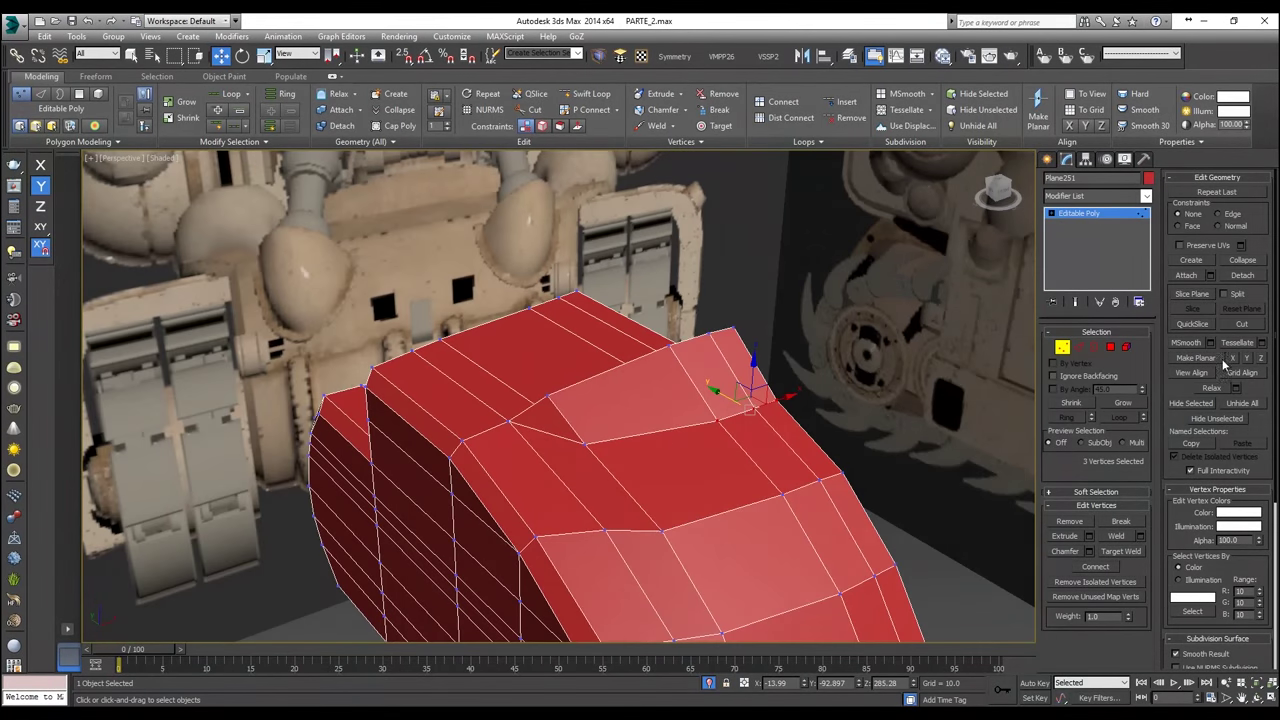
{"action": "left_click", "coordinate": [1080, 347]}
{"action": "scroll", "coordinate": [575, 418], "scroll_direction": "up", "scroll_amount": 2}
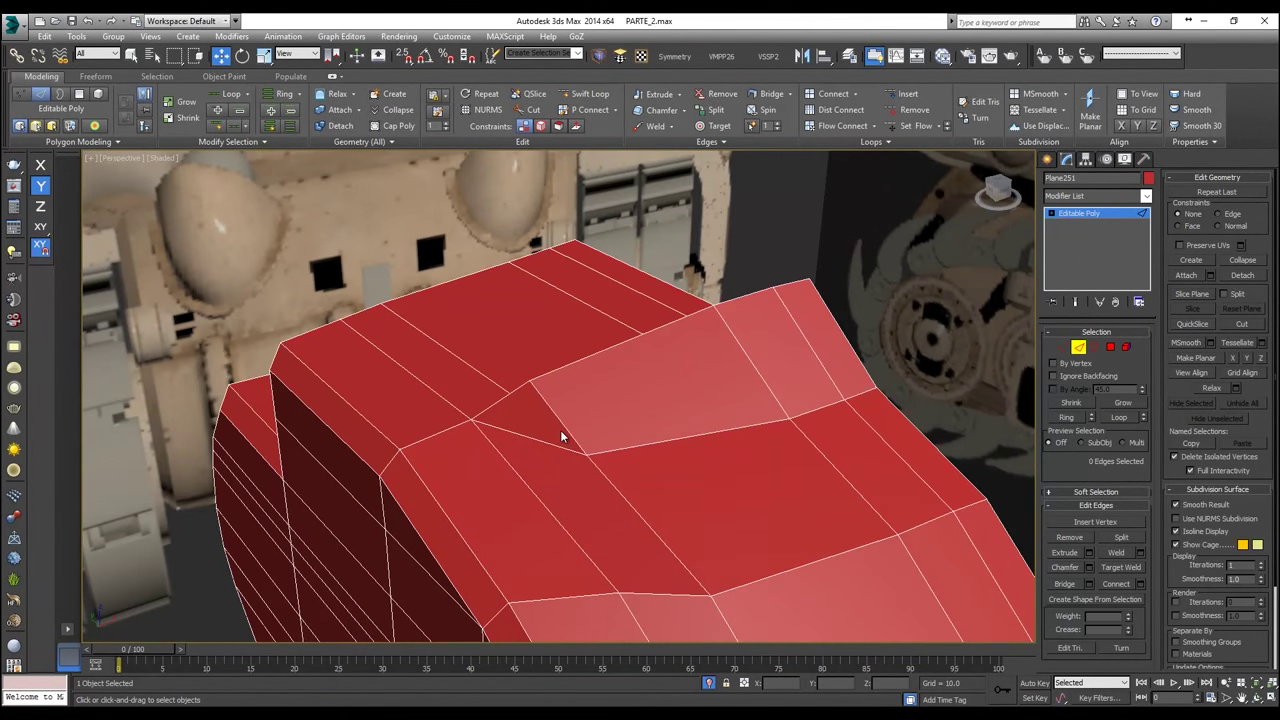
{"action": "scroll", "coordinate": [540, 424], "scroll_direction": "up", "scroll_amount": 2}
{"action": "middle_click_drag", "start_coordinate": [509, 421], "coordinate": [656, 401], "text": "alt"}
{"action": "middle_click_drag", "start_coordinate": [732, 357], "coordinate": [694, 391], "text": "alt"}
{"action": "left_click", "coordinate": [635, 547]}
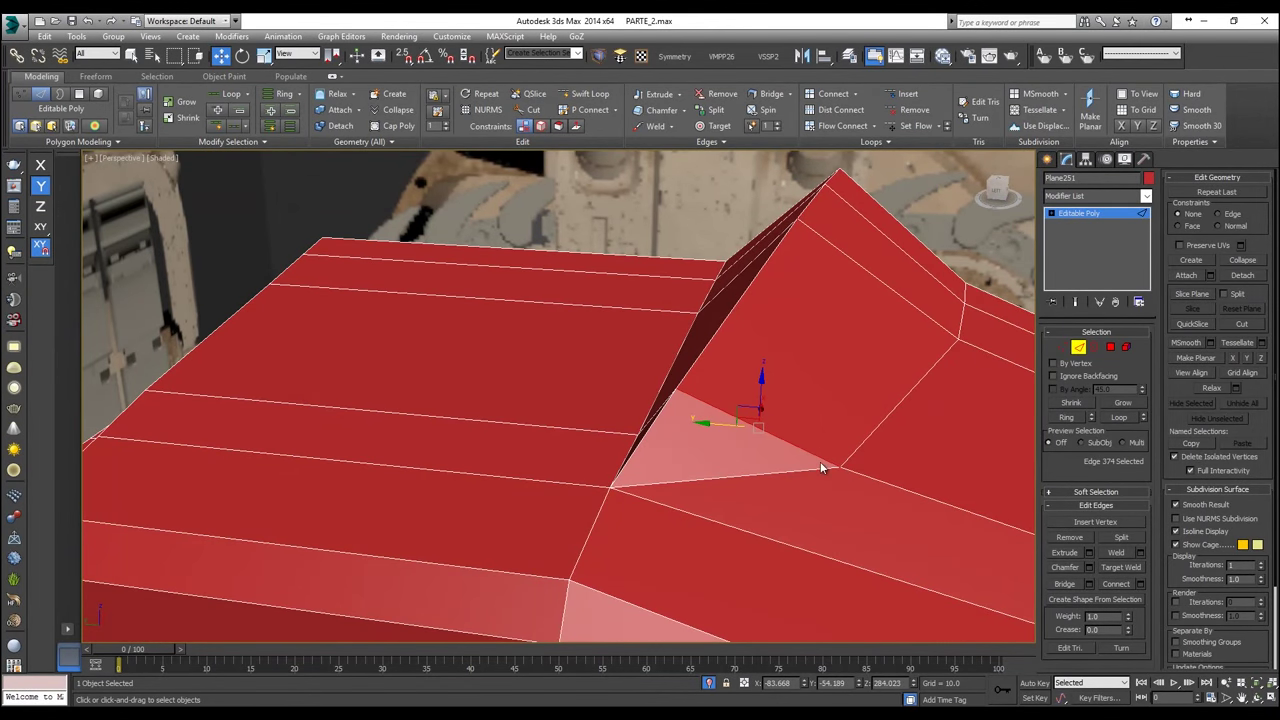
{"action": "scroll", "coordinate": [776, 402], "scroll_direction": "up", "scroll_amount": 2}
{"action": "scroll", "coordinate": [826, 389], "scroll_direction": "down", "scroll_amount": 2}
{"action": "middle_click_drag", "start_coordinate": [928, 308], "coordinate": [822, 404]}
{"action": "key", "text": "alt+x"}
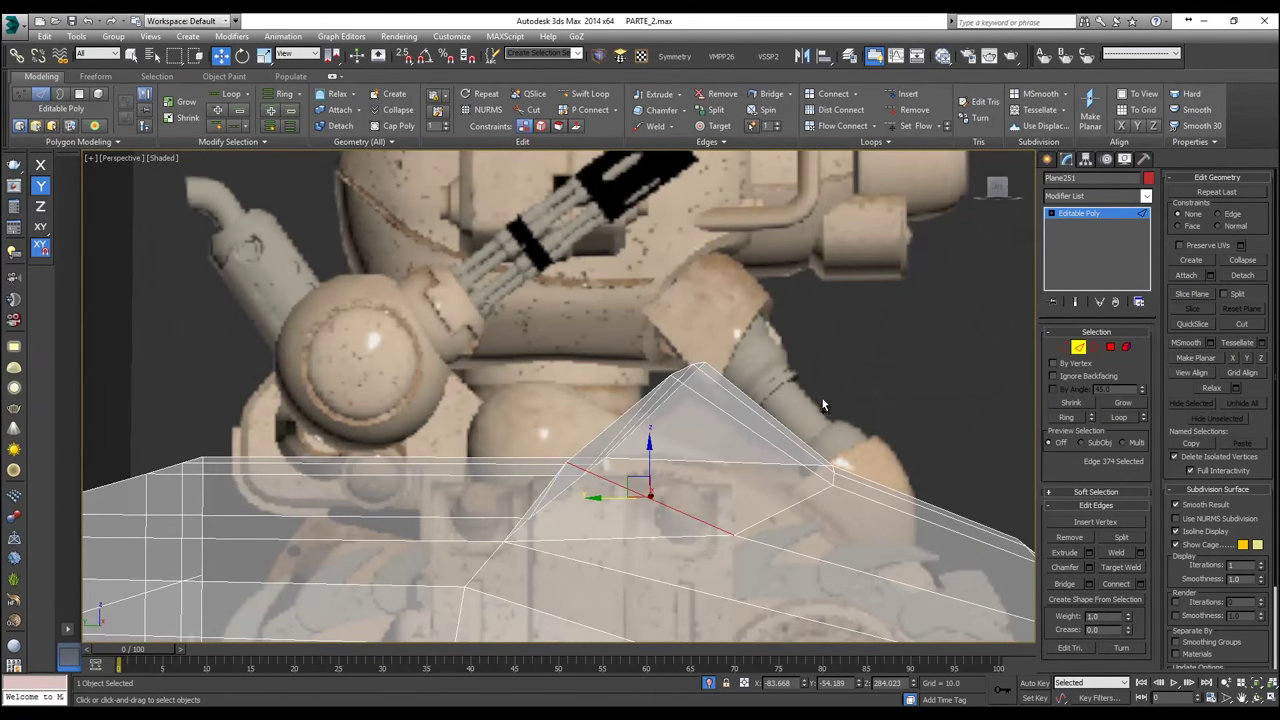
Step: Check the edge ring across the wedge and delete the polygon capping its inner end
{"action": "key", "text": "alt+r"}
{"action": "middle_click_drag", "start_coordinate": [978, 326], "coordinate": [731, 348], "text": "alt"}
{"action": "key", "text": "alt+x"}
{"action": "left_click", "coordinate": [1113, 350]}
{"action": "left_click", "coordinate": [868, 461]}
{"action": "key", "text": "Delete"}
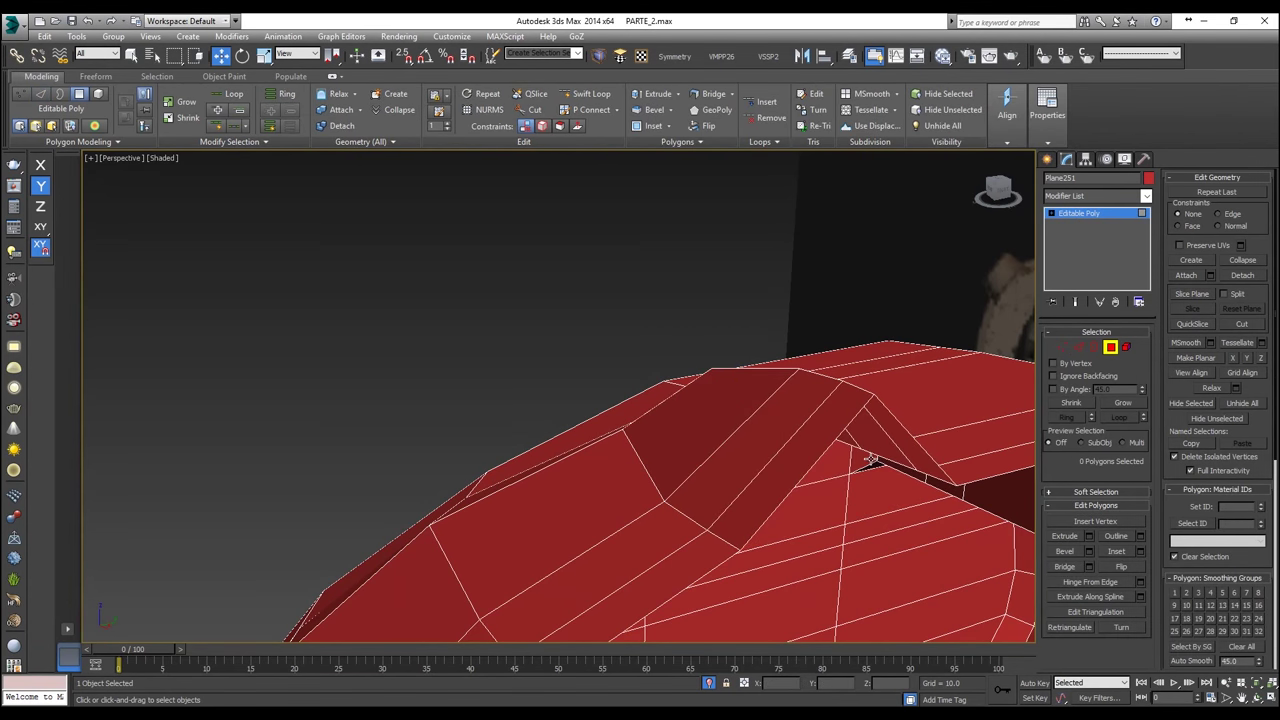
Step: Connect the edges running down the wedge's front slope to add an edge loop across its middle
{"action": "middle_click_drag", "start_coordinate": [872, 460], "coordinate": [1101, 375], "text": "alt"}
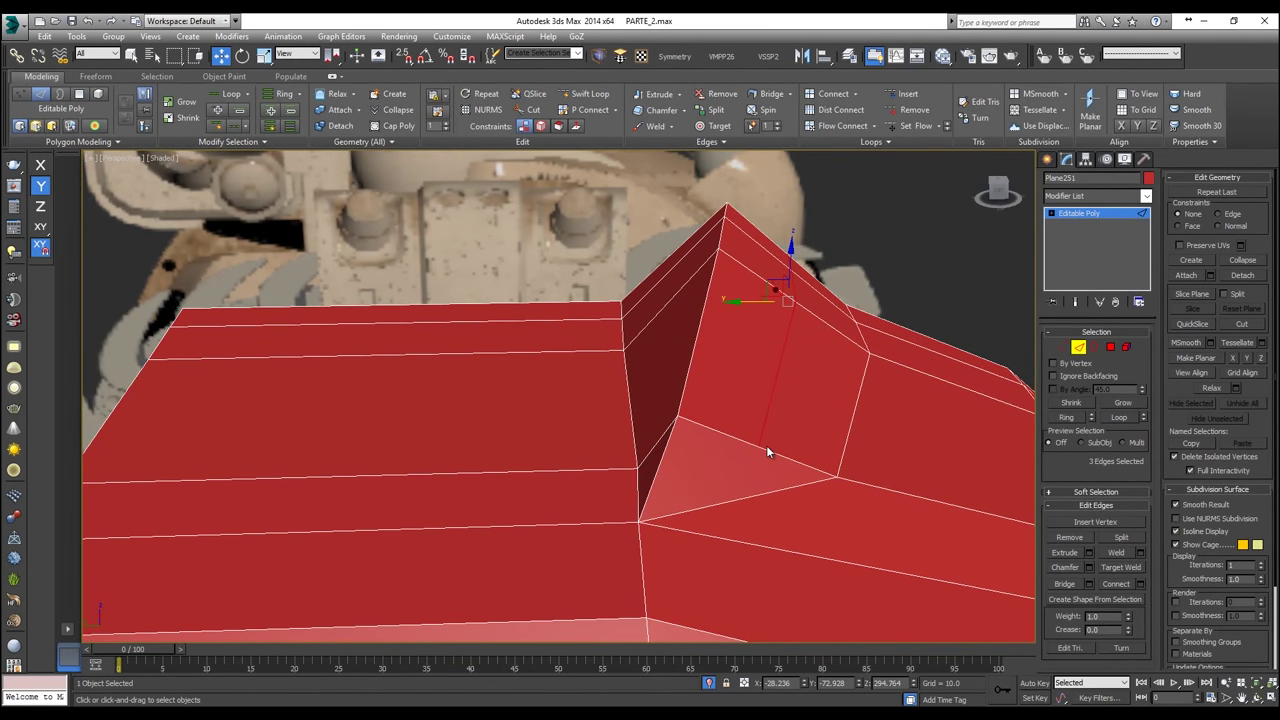
{"action": "middle_click_drag", "start_coordinate": [687, 432], "coordinate": [679, 368], "text": "alt"}
{"action": "key", "text": "l"}
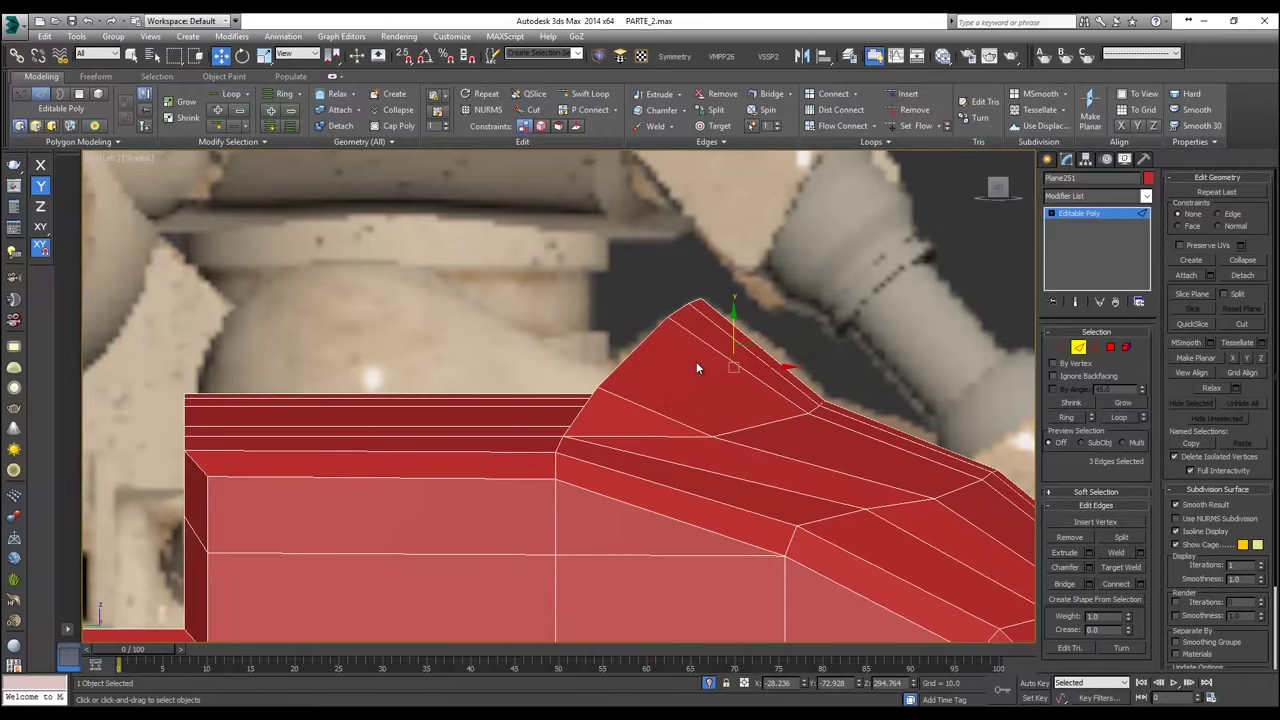
{"action": "scroll", "coordinate": [734, 358], "scroll_direction": "up", "scroll_amount": 2}
Step: Move the new loop's vertices up and outward to make the wedge's front slope bulge, and slide its outermost vertex back
{"action": "left_click", "coordinate": [1063, 348]}
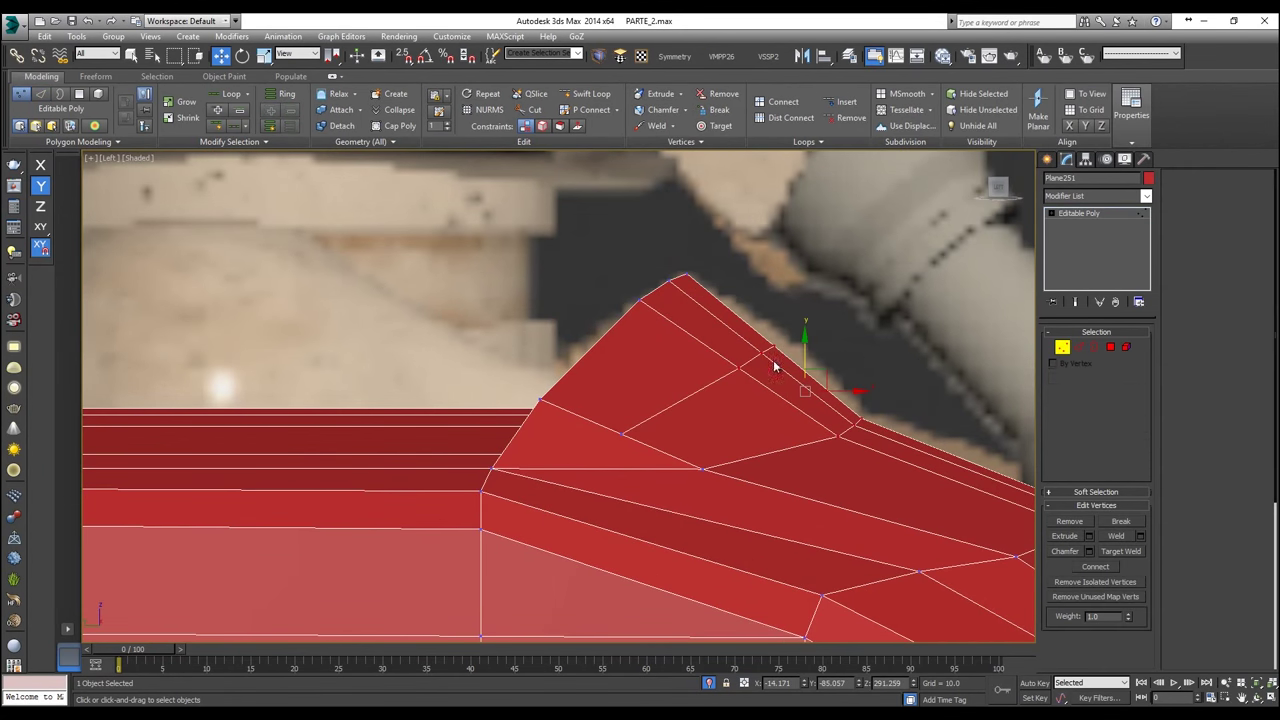
{"action": "key", "text": "alt+x"}
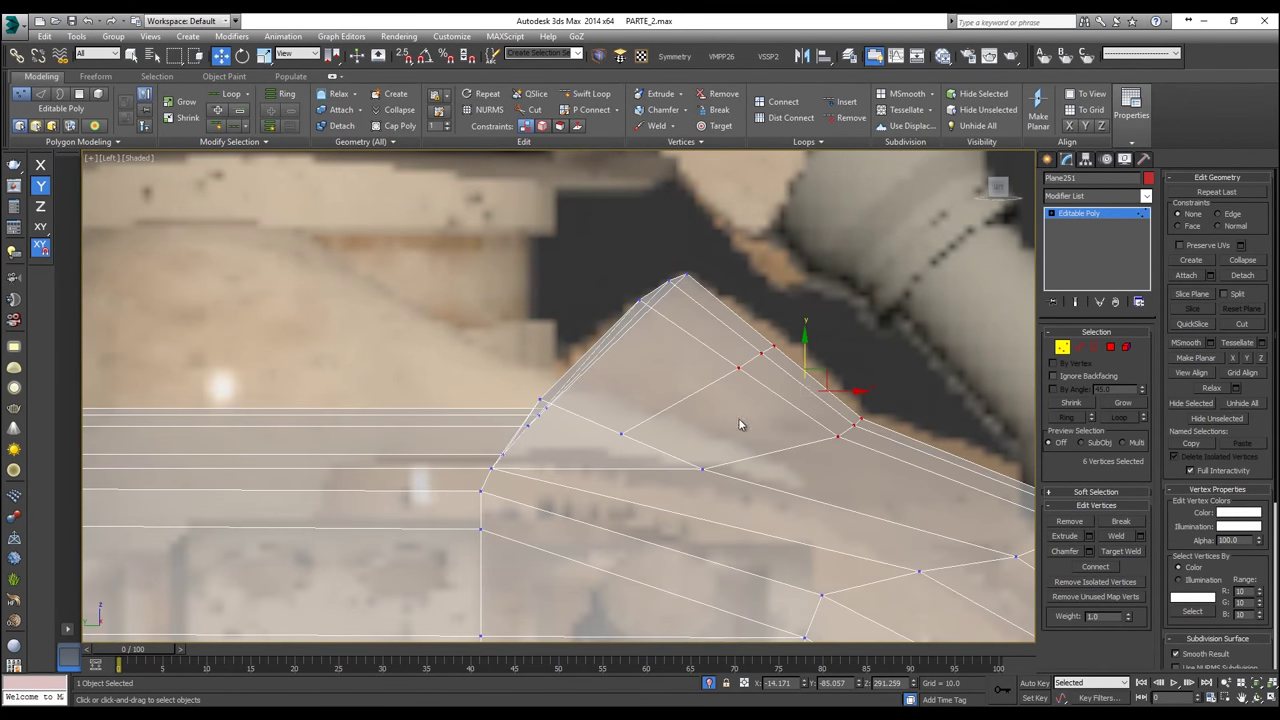
{"action": "left_click", "coordinate": [771, 411]}
{"action": "left_click_drag", "start_coordinate": [812, 337], "coordinate": [711, 394]}
{"action": "left_click_drag", "start_coordinate": [607, 439], "coordinate": [606, 439], "text": "ctrl"}
{"action": "key", "text": "alt+x"}
{"action": "left_click_drag", "start_coordinate": [748, 359], "coordinate": [762, 344]}
{"action": "mouse_move", "coordinate": [649, 414]}
{"action": "left_mouse_down"}
{"action": "mouse_move", "coordinate": [610, 437]}
{"action": "mouse_move", "coordinate": [650, 408]}
{"action": "mouse_move", "coordinate": [635, 415]}
{"action": "left_mouse_up"}
Step: Slide the new loop's outermost vertex along the Y axis toward the rear in the perspective view
{"action": "key", "text": "p"}
{"action": "middle_click_drag", "start_coordinate": [668, 432], "coordinate": [727, 455], "text": "alt"}
{"action": "scroll", "coordinate": [727, 455], "scroll_direction": "up", "scroll_amount": 3}
{"action": "left_click", "coordinate": [704, 445]}
{"action": "key", "text": "F6"}
{"action": "left_click_drag", "start_coordinate": [686, 456], "coordinate": [578, 439]}
{"action": "middle_click_drag", "start_coordinate": [578, 439], "coordinate": [680, 322], "text": "alt"}
Step: Slide the wedge's peak vertex at the centreline along the Y axis to a position of about -63.2
{"action": "key", "text": "alt+x"}
{"action": "key", "text": "alt+x"}
{"action": "scroll", "coordinate": [648, 525], "scroll_direction": "down", "scroll_amount": 3}
{"action": "left_click", "coordinate": [659, 344]}
{"action": "left_click_drag", "start_coordinate": [627, 335], "coordinate": [613, 335]}
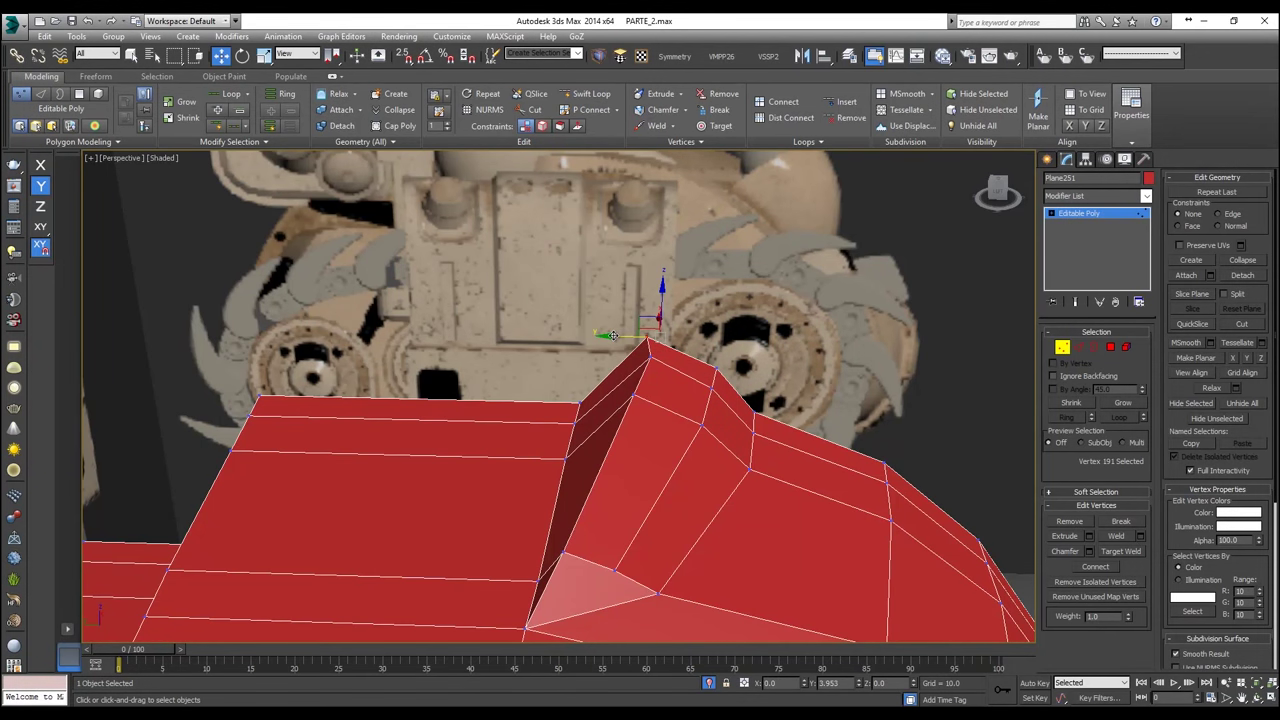
{"action": "scroll", "coordinate": [627, 337], "scroll_direction": "up", "scroll_amount": 2}
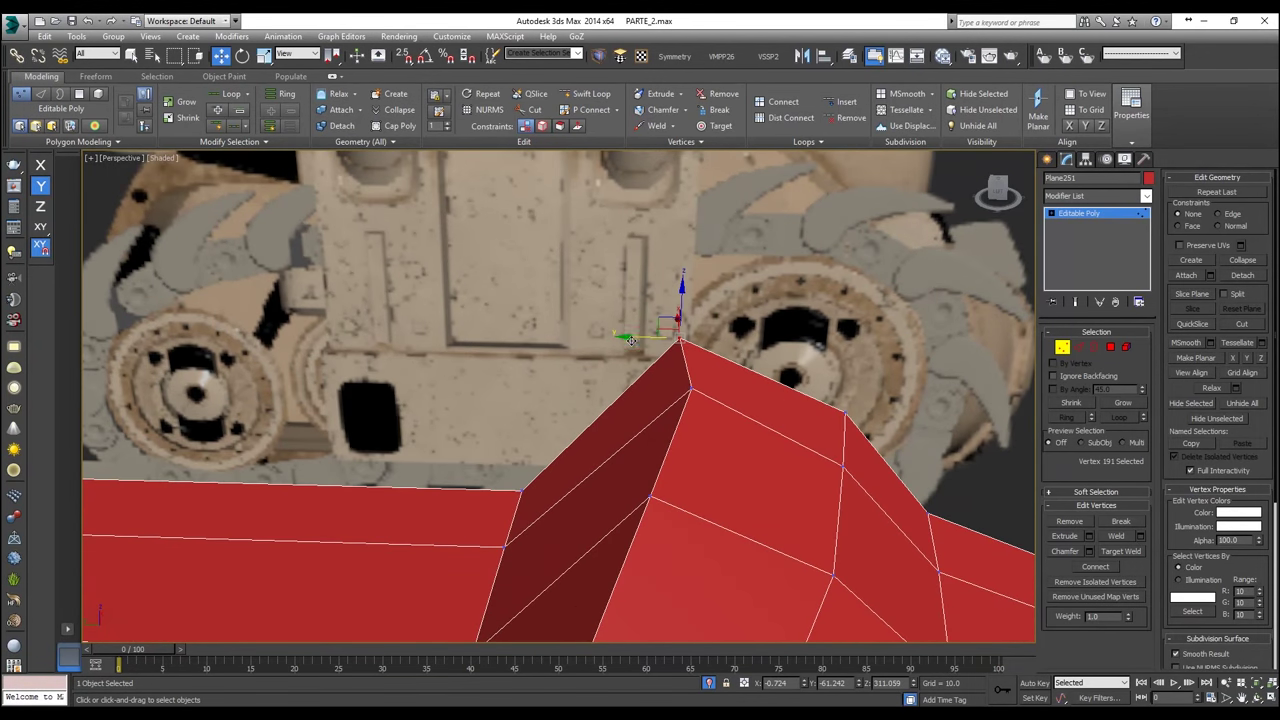
{"action": "middle_click_drag", "start_coordinate": [629, 340], "coordinate": [553, 327], "text": "alt"}
{"action": "scroll", "coordinate": [709, 318], "scroll_direction": "down", "scroll_amount": 2}
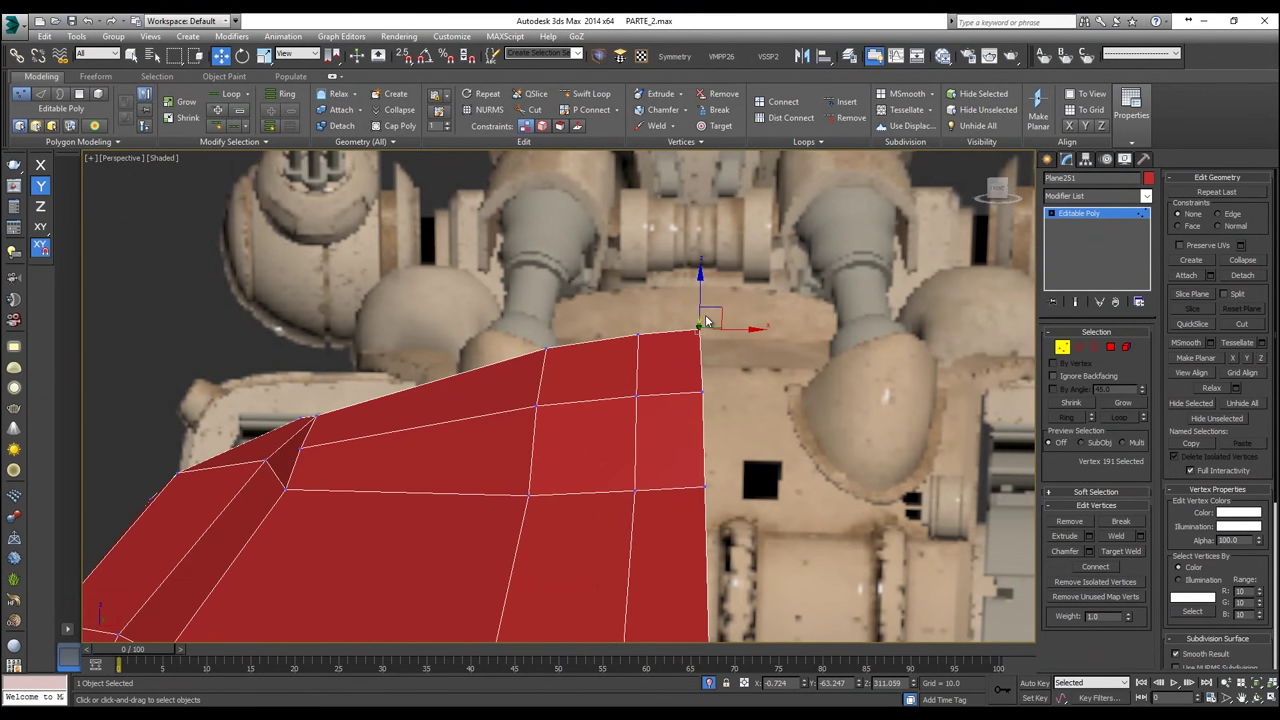
Step: In the front view, lower the wedge's outermost top vertex to a Z position of about 288.2 to match the reference
{"action": "key", "text": "f"}
{"action": "middle_click_drag", "start_coordinate": [706, 328], "coordinate": [660, 620]}
{"action": "middle_click_drag", "start_coordinate": [723, 289], "coordinate": [721, 380]}
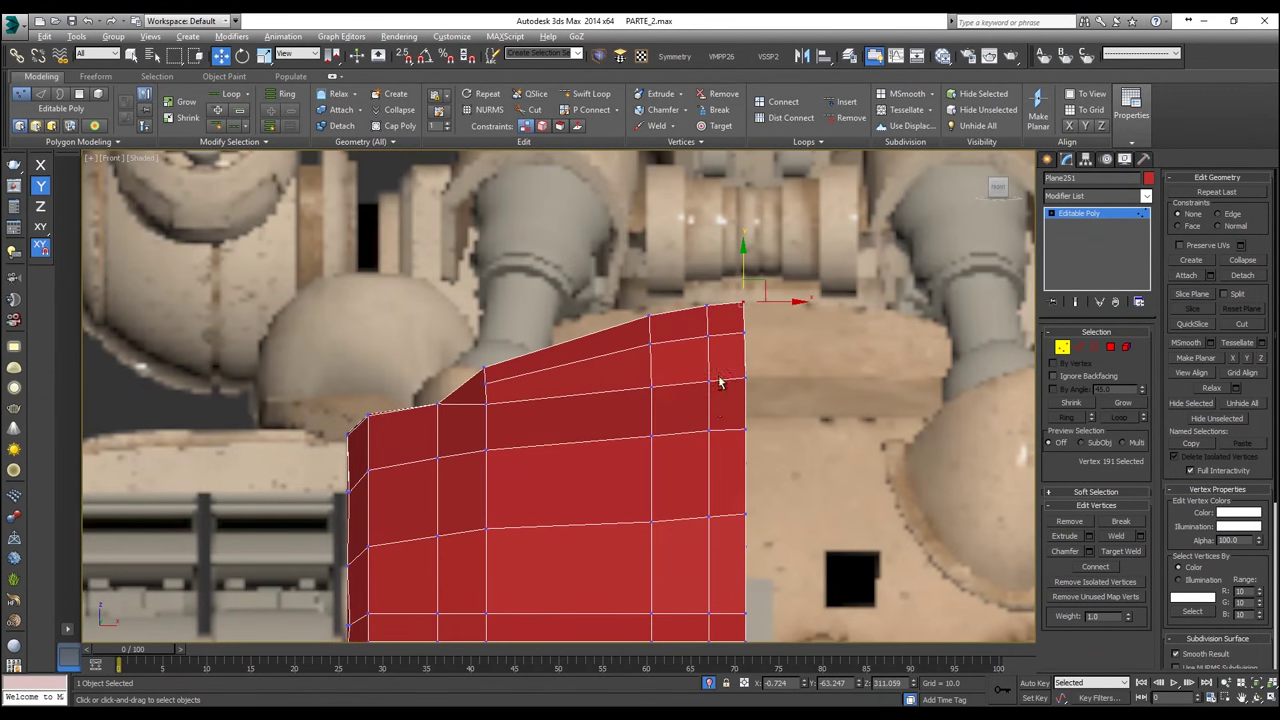
{"action": "key", "text": "alt+x"}
{"action": "scroll", "coordinate": [538, 334], "scroll_direction": "up", "scroll_amount": 2}
{"action": "scroll", "coordinate": [448, 389], "scroll_direction": "up", "scroll_amount": 2}
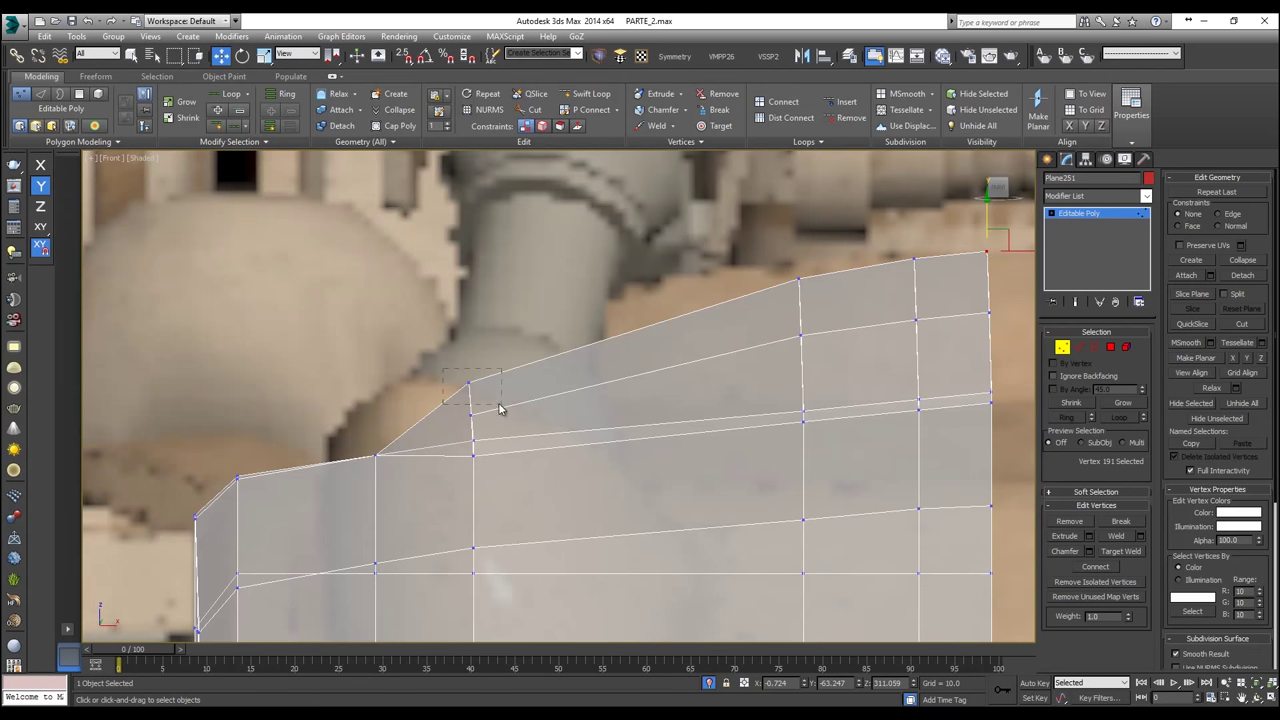
{"action": "left_click_drag", "start_coordinate": [500, 408], "coordinate": [500, 408]}
{"action": "left_click_drag", "start_coordinate": [467, 343], "coordinate": [469, 353]}
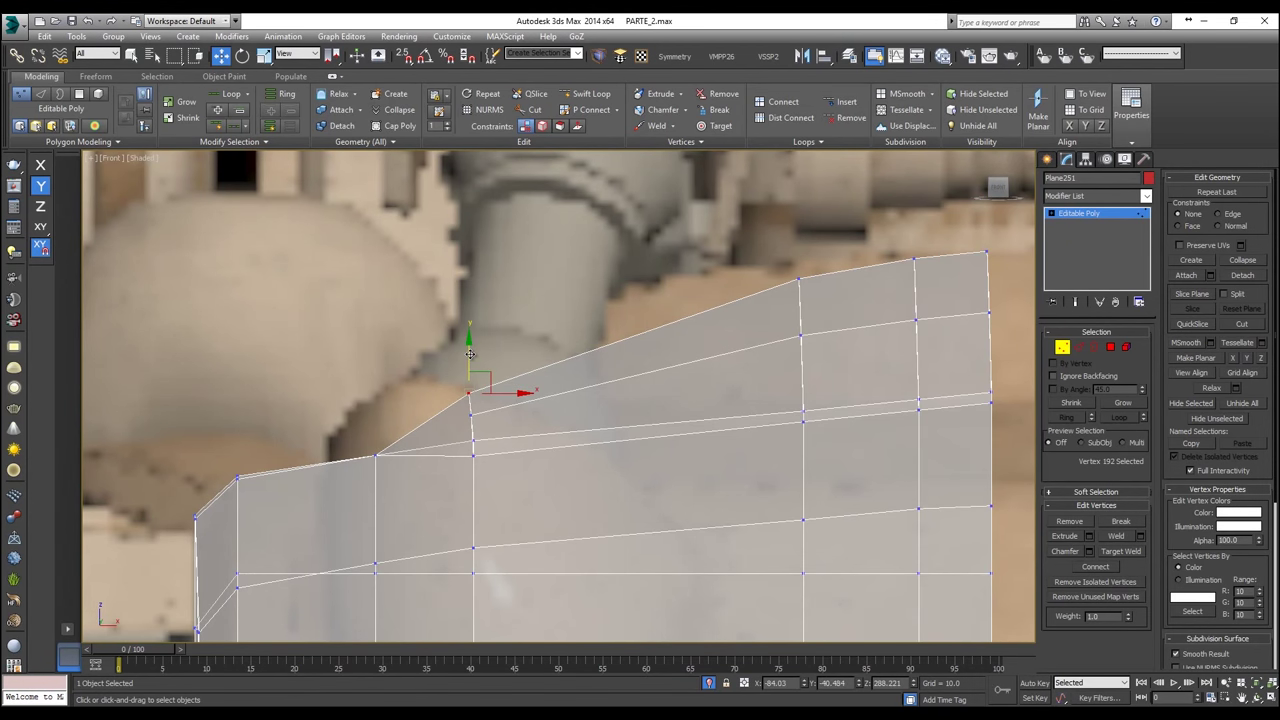
Step: Lower the three vertices nearest the centreline in the row at the wedge's front base by about 0.12
{"action": "scroll", "coordinate": [469, 354], "scroll_direction": "down", "scroll_amount": 2}
{"action": "middle_click_drag", "start_coordinate": [814, 292], "coordinate": [774, 257]}
{"action": "scroll", "coordinate": [546, 293], "scroll_direction": "down", "scroll_amount": 2}
{"action": "key", "text": "alt+x"}
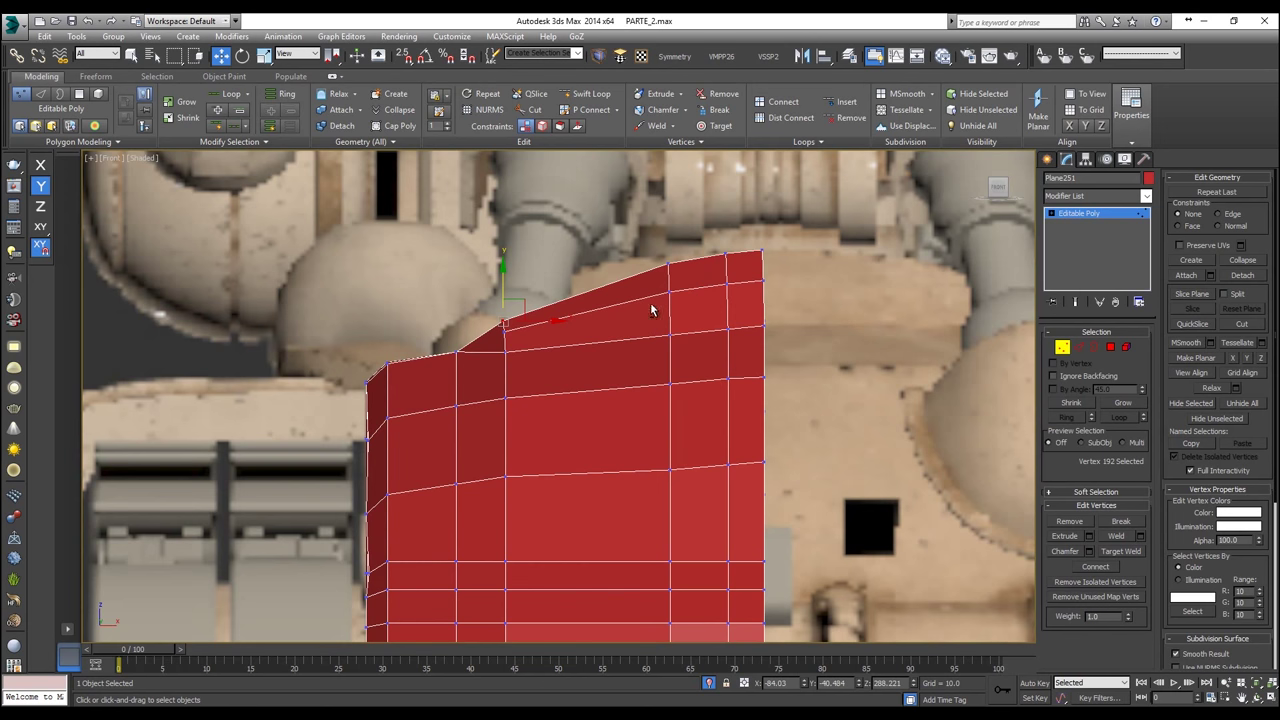
{"action": "key", "text": "alt+x"}
{"action": "scroll", "coordinate": [685, 340], "scroll_direction": "up", "scroll_amount": 2}
{"action": "key", "text": "alt+x"}
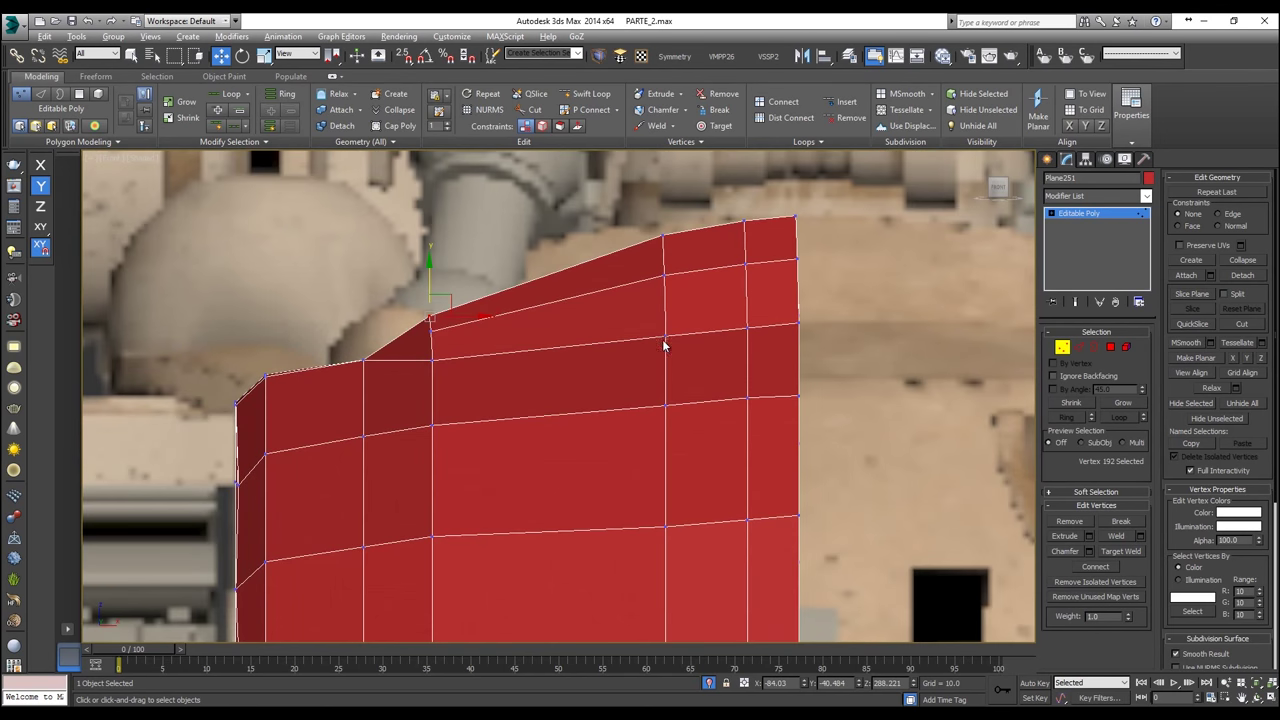
{"action": "left_click", "coordinate": [665, 338]}
{"action": "left_click", "coordinate": [748, 330], "text": "ctrl"}
{"action": "left_click", "coordinate": [797, 323], "text": "ctrl"}
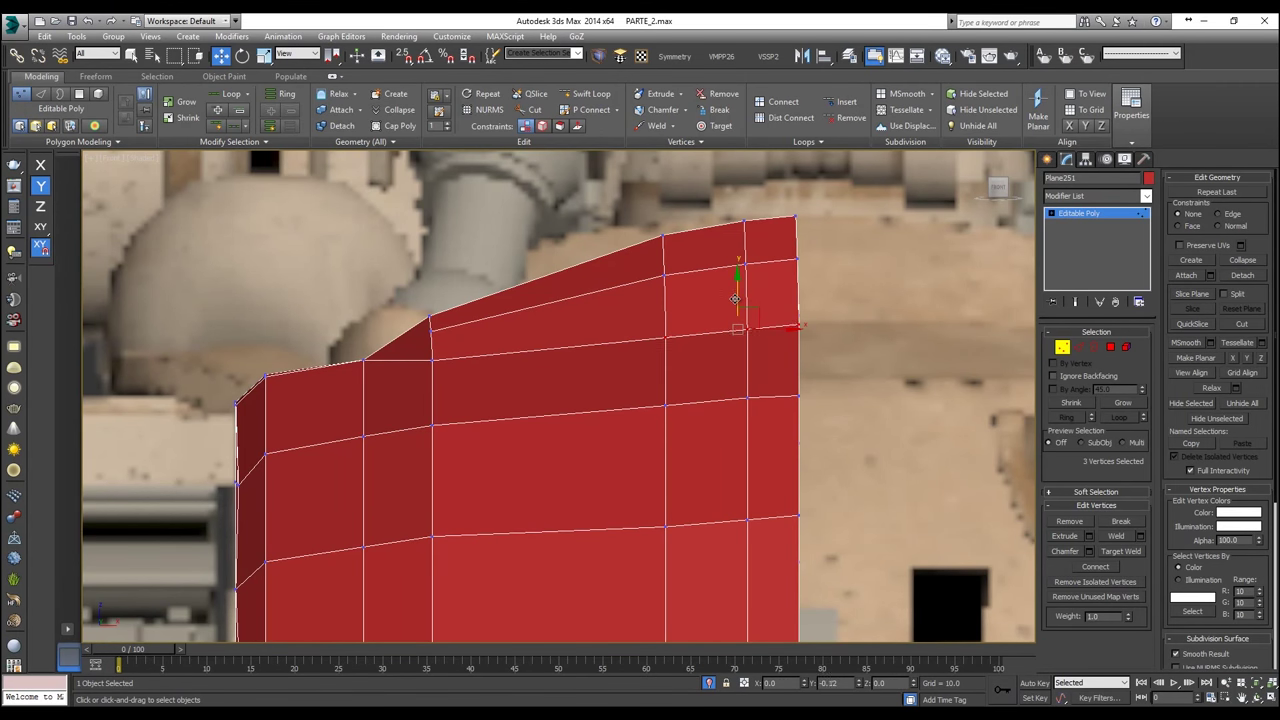
{"action": "left_click", "coordinate": [852, 310]}
Step: Review the body's shape against the reference images from the front, perspective and side views
{"action": "scroll", "coordinate": [801, 355], "scroll_direction": "down", "scroll_amount": 2}
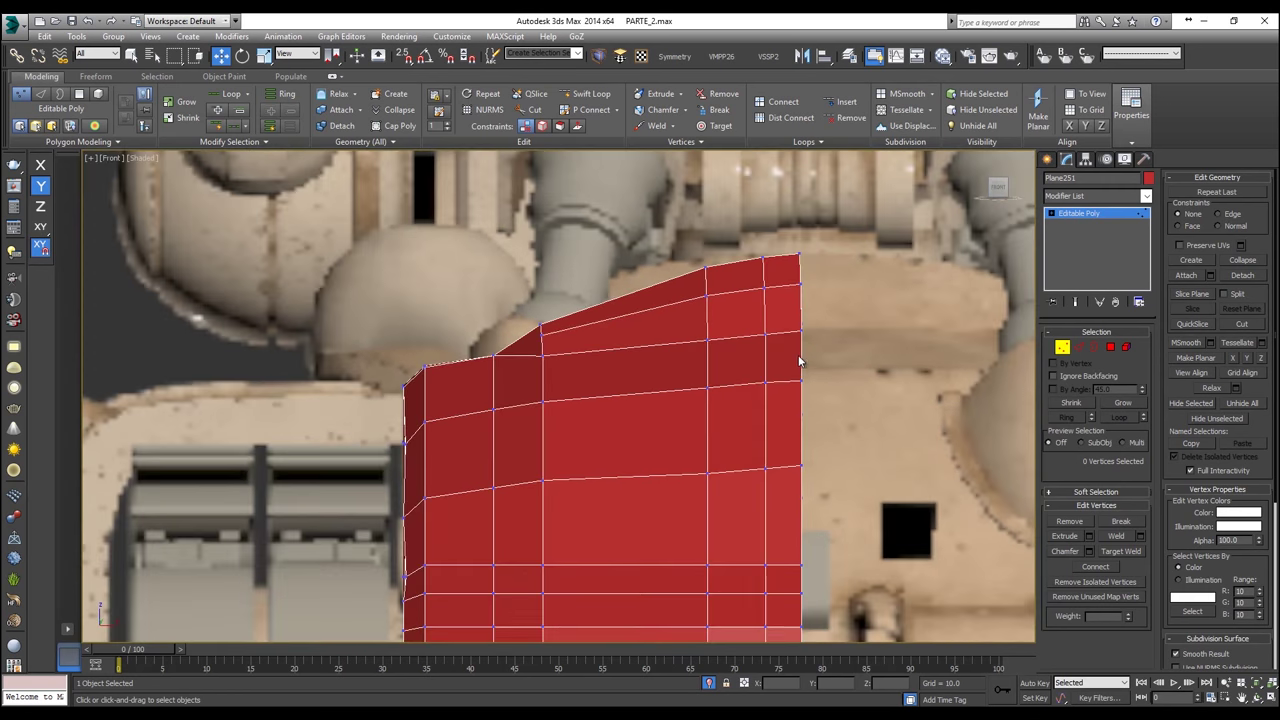
{"action": "key", "text": "alt+x"}
{"action": "middle_click_drag", "start_coordinate": [793, 368], "coordinate": [791, 298]}
{"action": "key", "text": "alt+x"}
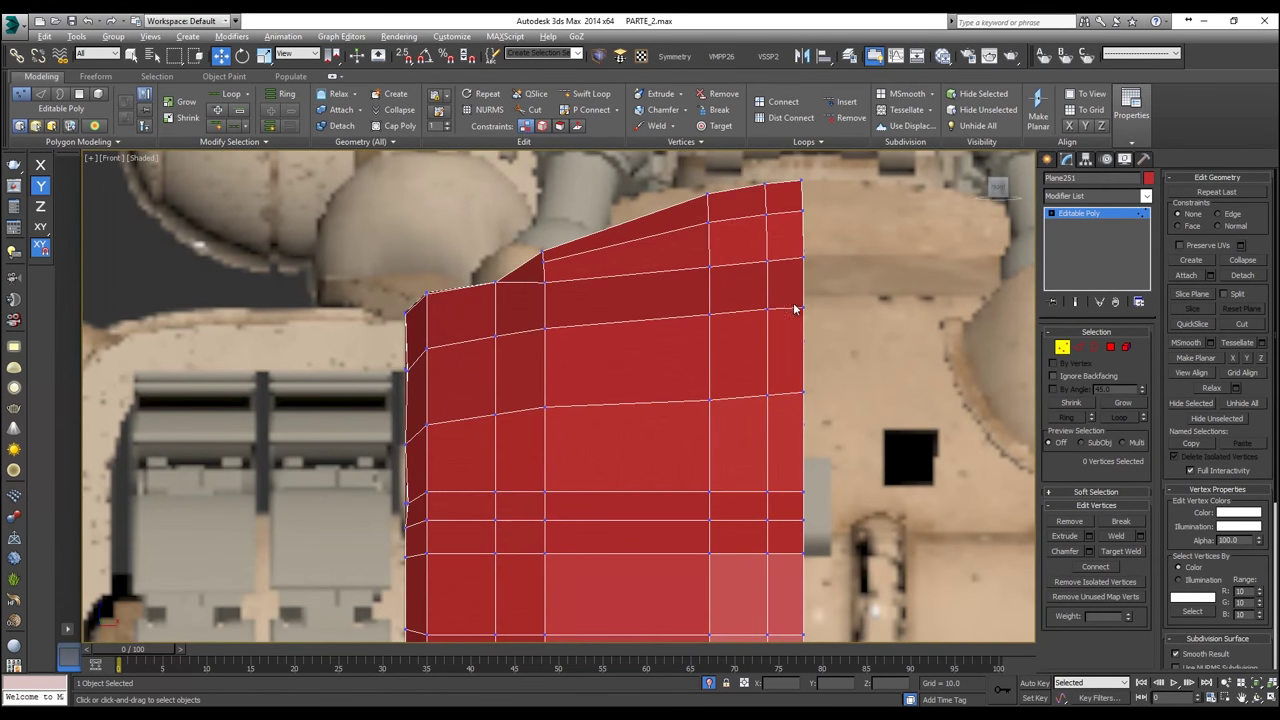
{"action": "key", "text": "p"}
{"action": "scroll", "coordinate": [800, 322], "scroll_direction": "down", "scroll_amount": 5}
{"action": "middle_click_drag", "start_coordinate": [797, 370], "coordinate": [732, 414], "text": "alt"}
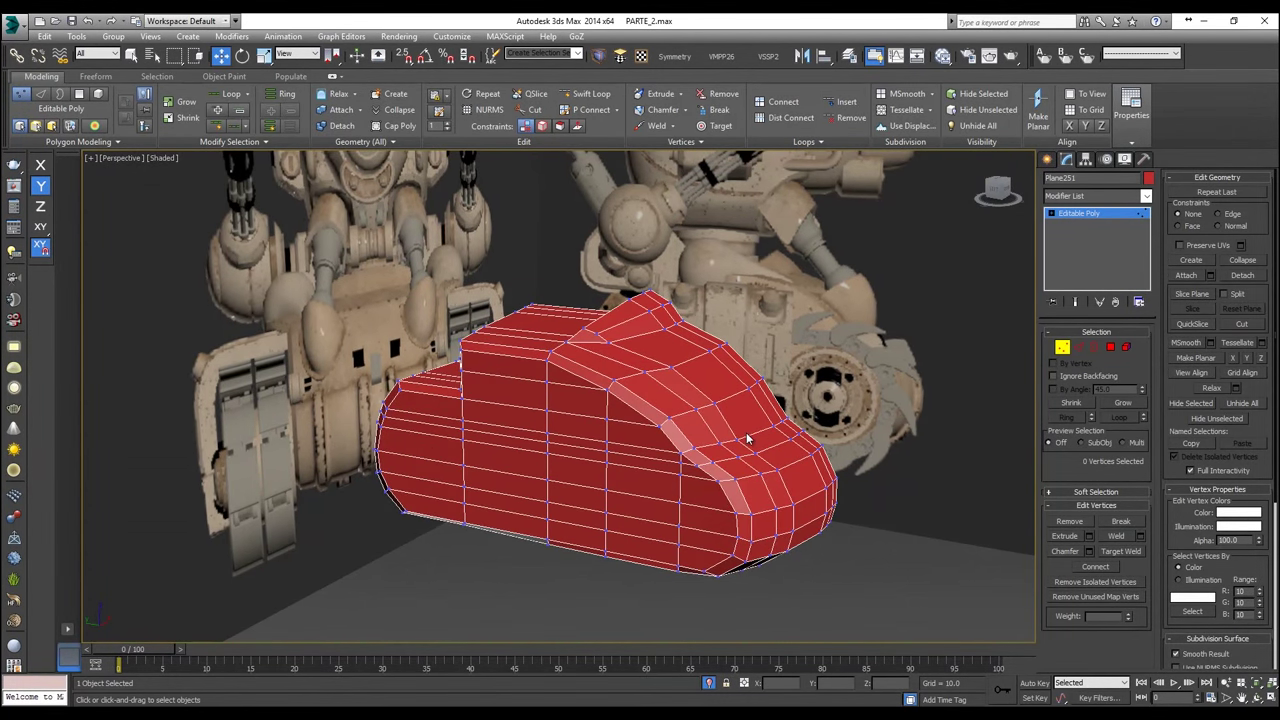
{"action": "mouse_move", "coordinate": [410, 715]}
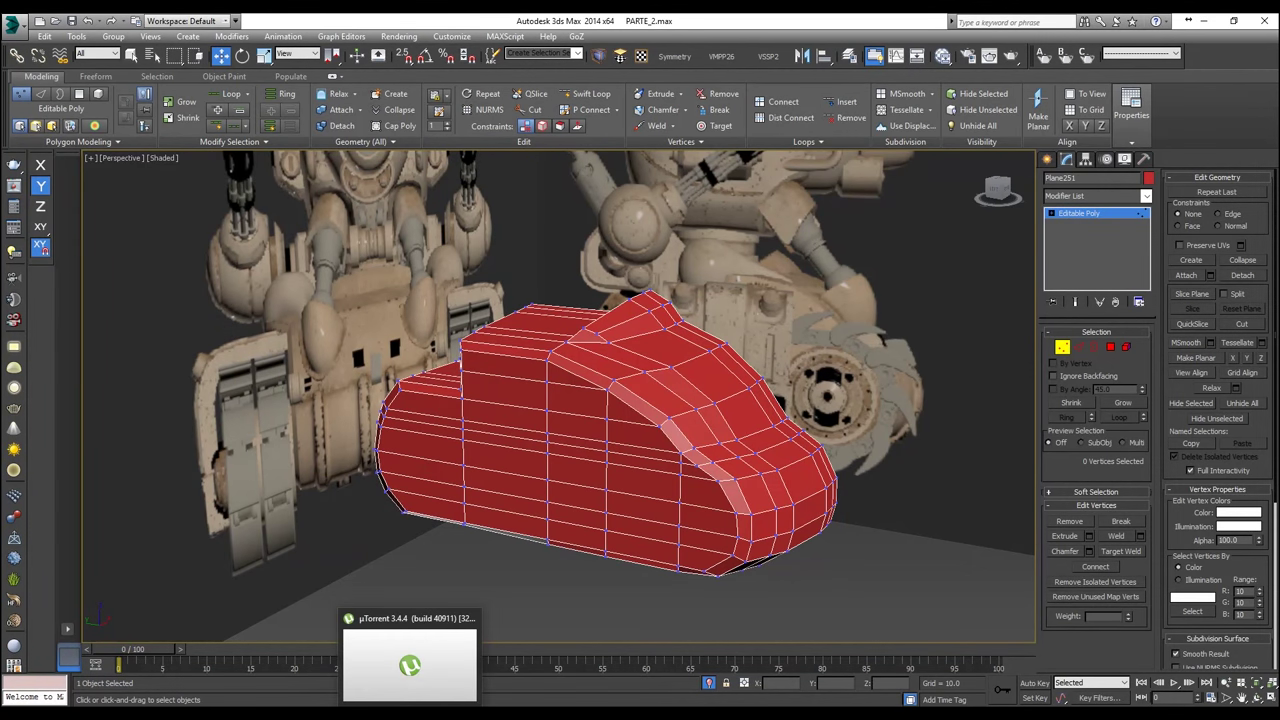
{"action": "middle_click_drag", "start_coordinate": [435, 476], "coordinate": [500, 466], "text": "alt"}
{"action": "scroll", "coordinate": [476, 370], "scroll_direction": "up", "scroll_amount": 3}
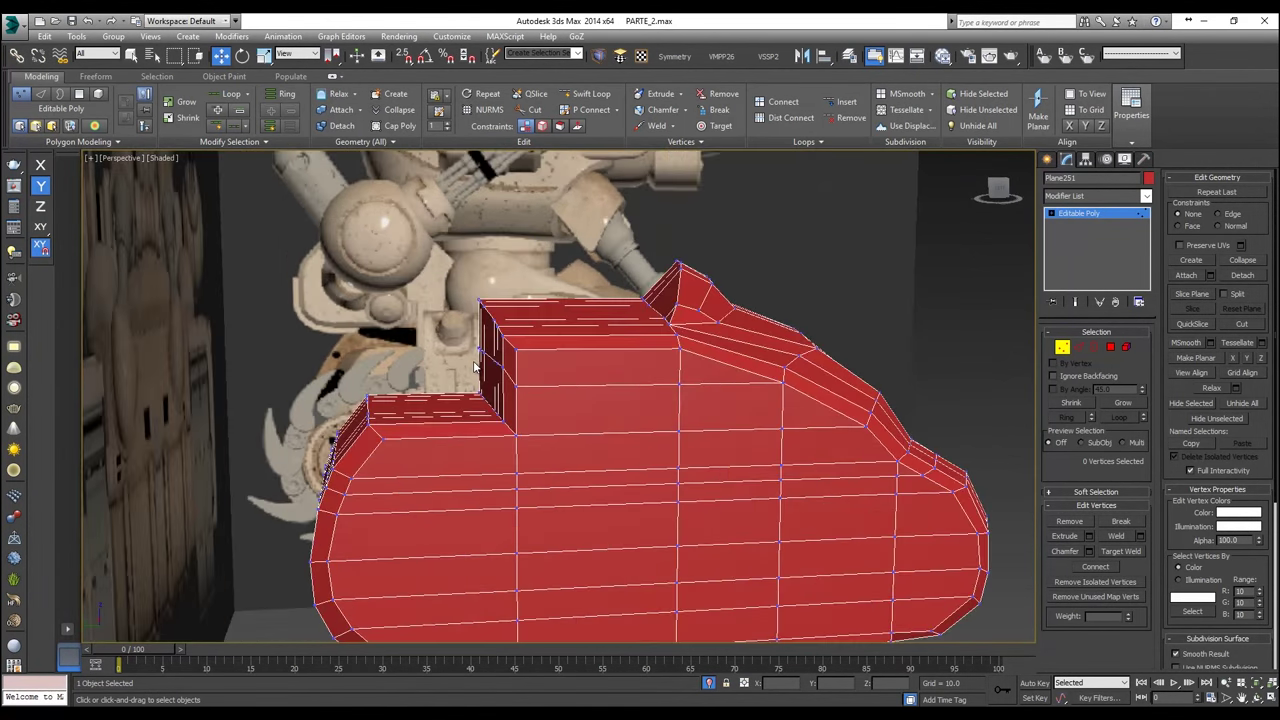
{"action": "key", "text": "l"}
{"action": "scroll", "coordinate": [477, 368], "scroll_direction": "down", "scroll_amount": 5}
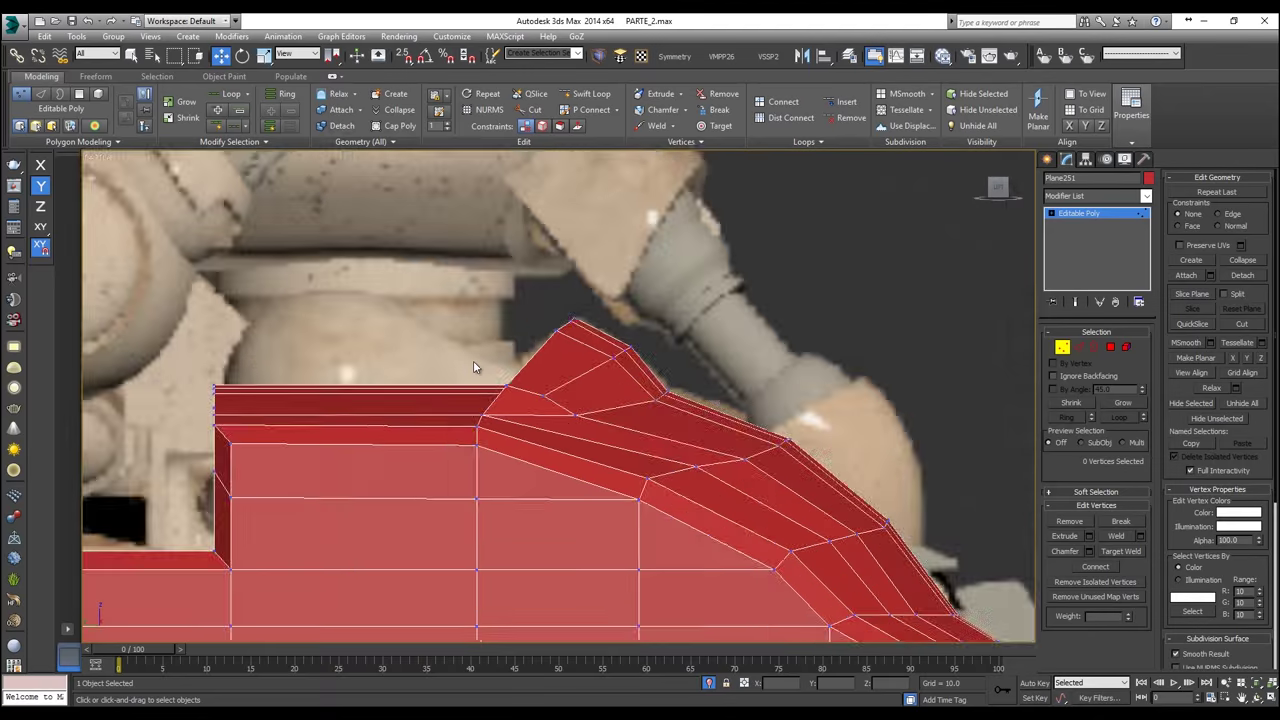
Step: Chamfer the six edges running across the rear top corner of the raised block with one segment
{"action": "middle_click_drag", "start_coordinate": [500, 353], "coordinate": [758, 317]}
{"action": "scroll", "coordinate": [740, 372], "scroll_direction": "up", "scroll_amount": 3}
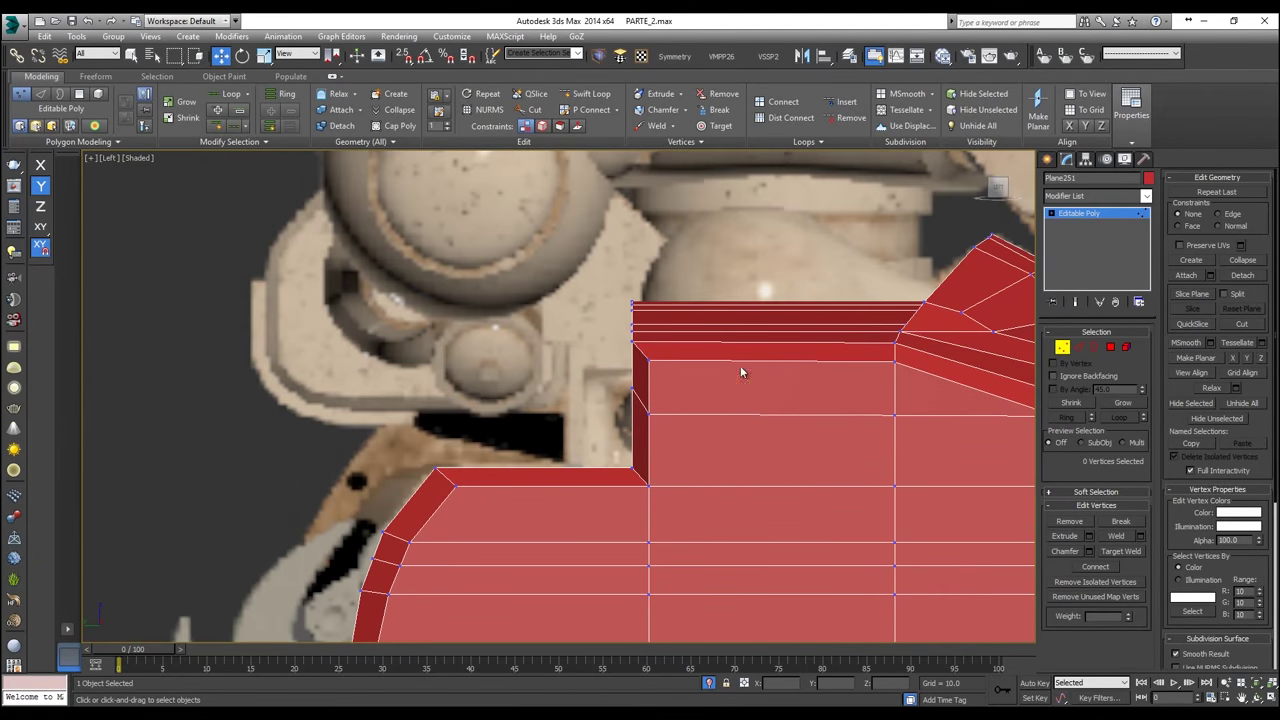
{"action": "left_click", "coordinate": [1078, 347]}
{"action": "middle_click_drag", "start_coordinate": [747, 286], "coordinate": [895, 276]}
{"action": "left_click_drag", "start_coordinate": [765, 348], "coordinate": [757, 368]}
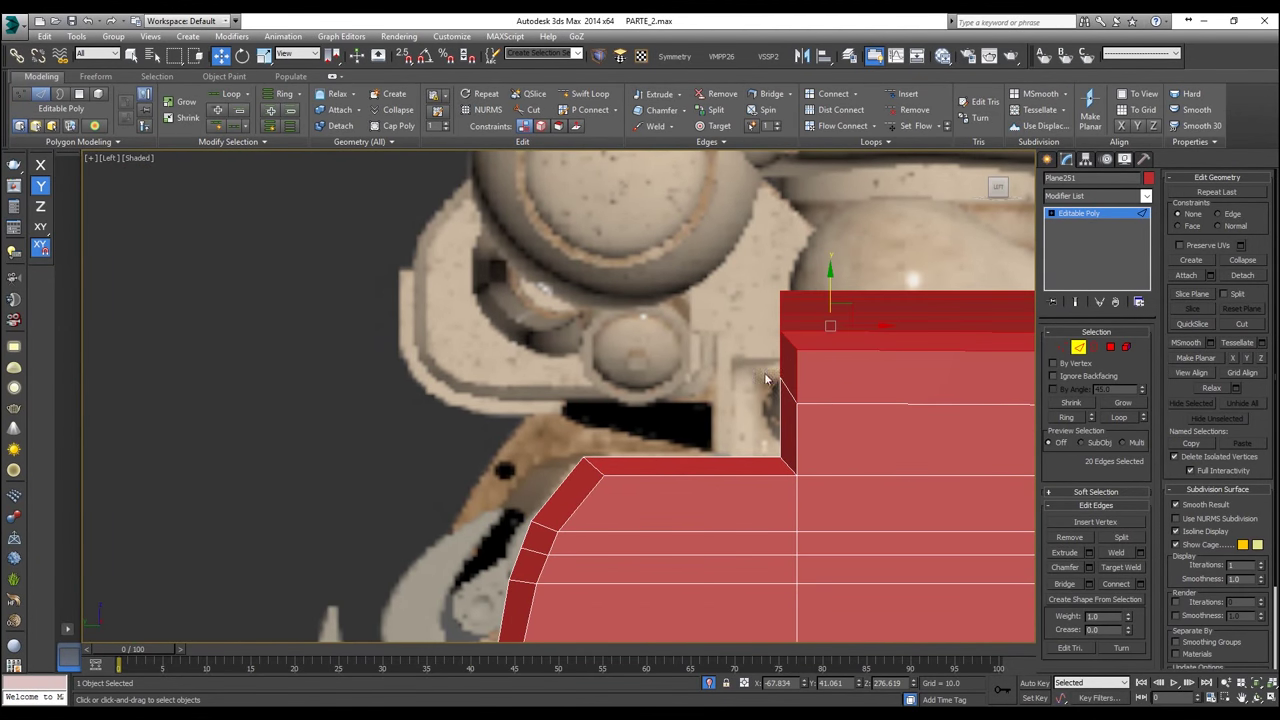
{"action": "key", "text": "alt+x"}
{"action": "middle_click_drag", "start_coordinate": [848, 390], "coordinate": [870, 390], "text": "alt"}
{"action": "left_click_drag", "start_coordinate": [691, 356], "coordinate": [864, 364], "text": "alt"}
{"action": "middle_click_drag", "start_coordinate": [864, 364], "coordinate": [807, 351], "text": "alt"}
{"action": "left_click_drag", "start_coordinate": [880, 367], "coordinate": [882, 368], "text": "alt"}
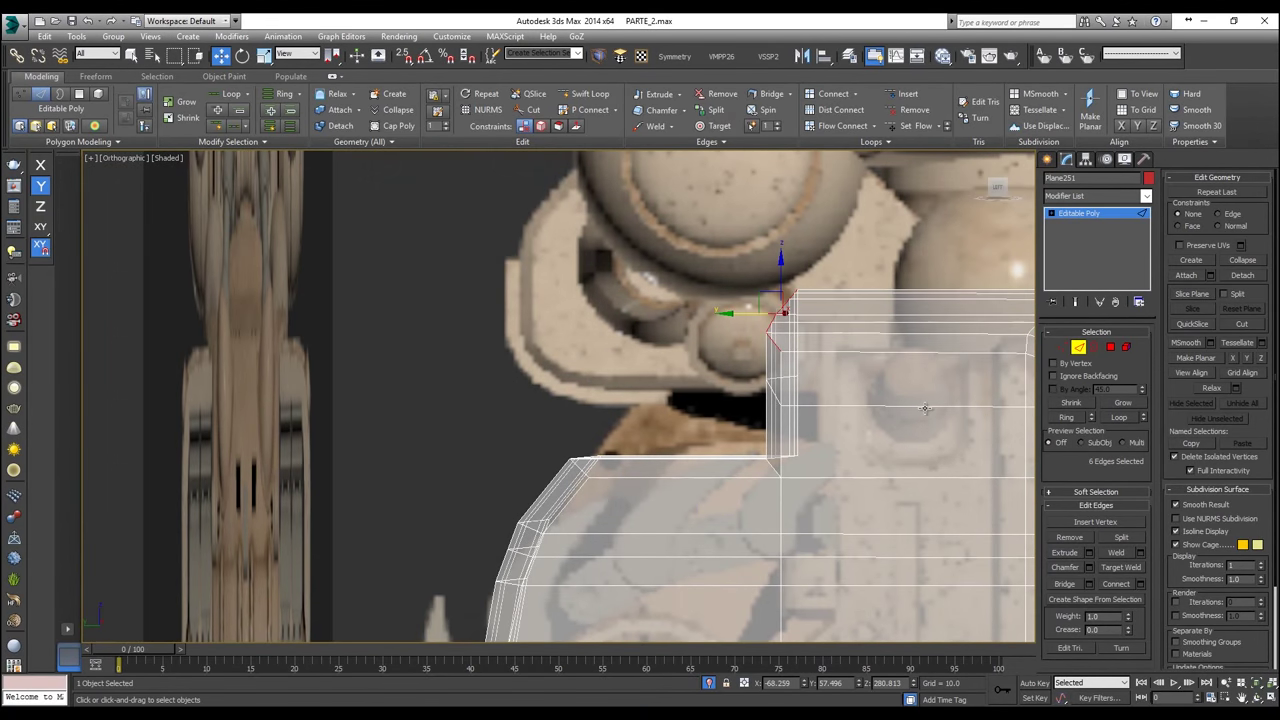
{"action": "key", "text": "p"}
{"action": "scroll", "coordinate": [824, 365], "scroll_direction": "down", "scroll_amount": 3}
{"action": "middle_click_drag", "start_coordinate": [802, 360], "coordinate": [846, 408], "text": "alt"}
{"action": "key", "text": "alt+x"}
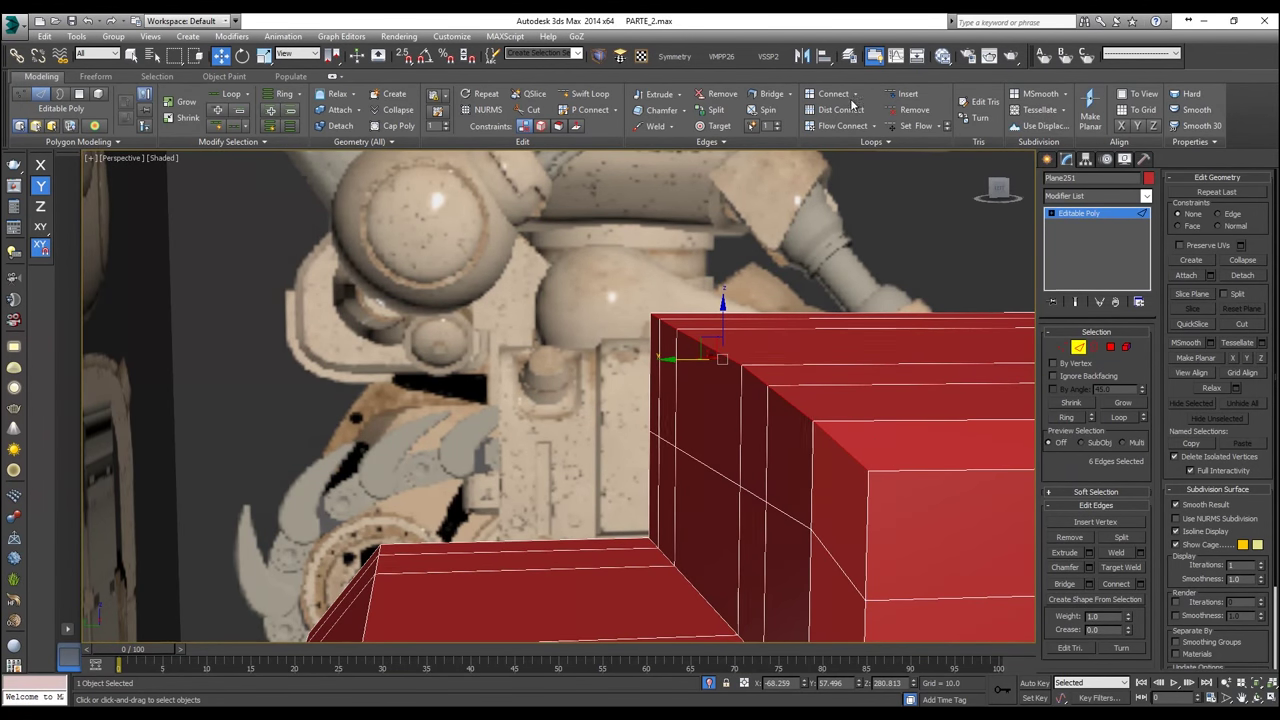
{"action": "left_click", "coordinate": [684, 110]}
{"action": "left_click", "coordinate": [688, 127]}
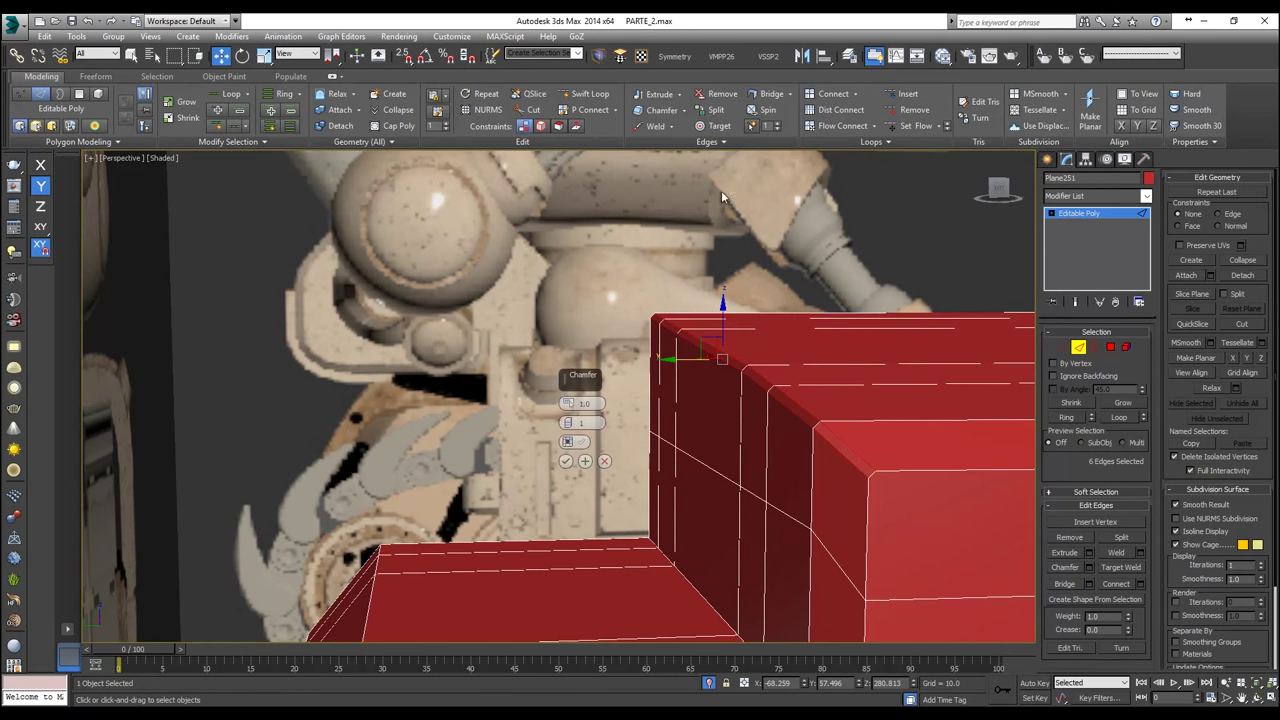
{"action": "left_click_drag", "start_coordinate": [568, 403], "coordinate": [566, 374]}
{"action": "left_click", "coordinate": [566, 461]}
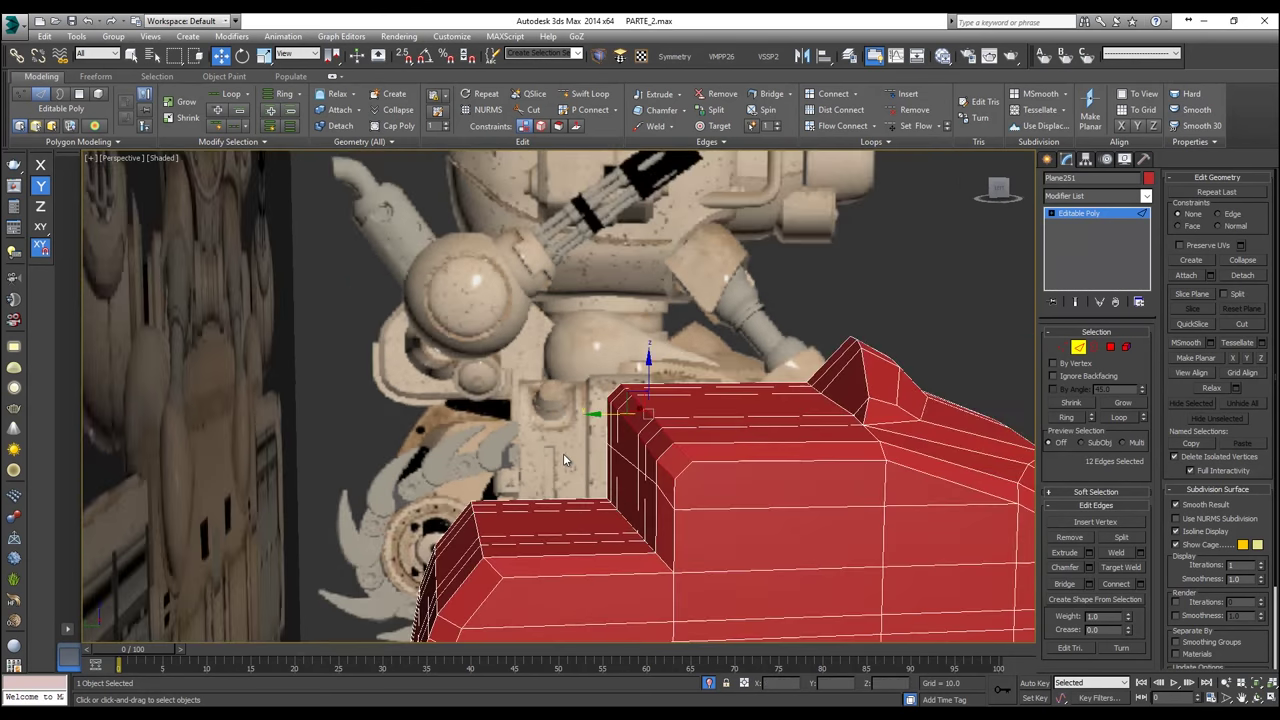
{"action": "left_click", "coordinate": [562, 440]}
Step: In the front view, select the two vertical polygon strips on the lower part of the body, through to the underside
{"action": "middle_click_drag", "start_coordinate": [561, 429], "coordinate": [512, 292], "text": "alt"}
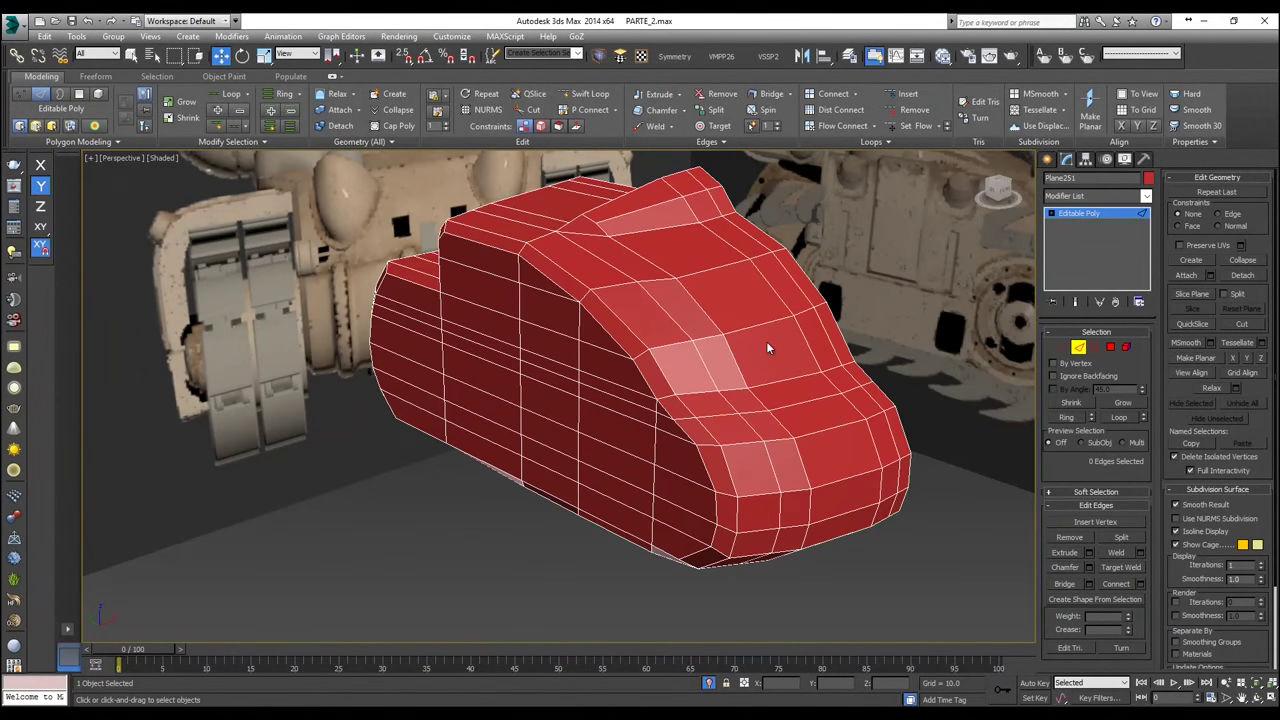
{"action": "key", "text": "f"}
{"action": "key", "text": "alt+x"}
{"action": "middle_click_drag", "start_coordinate": [737, 397], "coordinate": [828, 196]}
{"action": "left_click", "coordinate": [1110, 346]}
{"action": "middle_click_drag", "start_coordinate": [615, 640], "coordinate": [615, 570]}
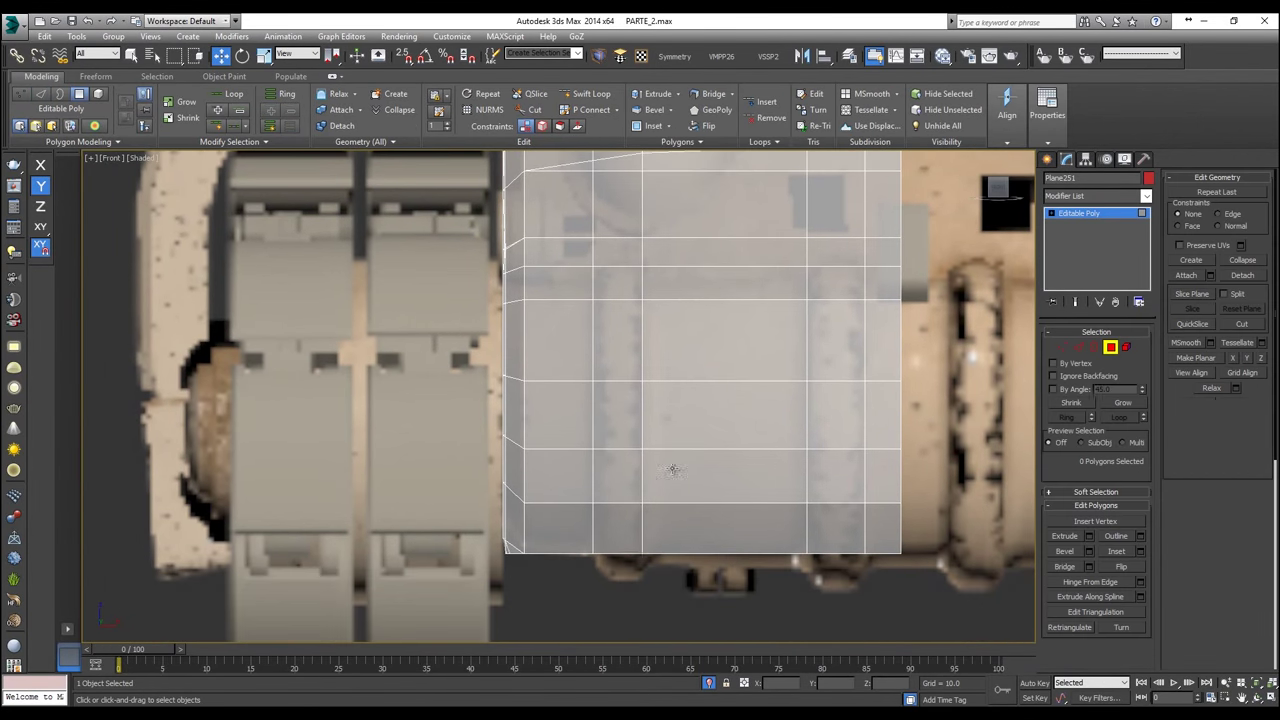
{"action": "left_click_drag", "start_coordinate": [614, 266], "coordinate": [615, 268]}
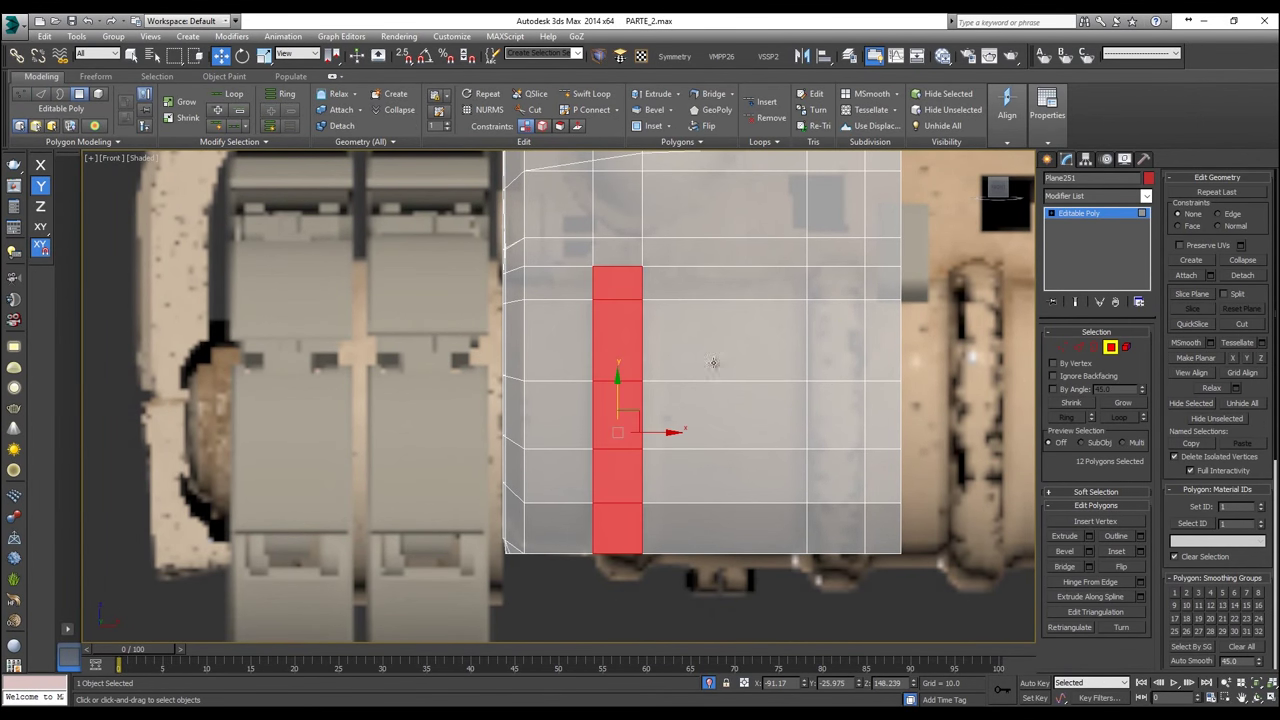
{"action": "left_click_drag", "start_coordinate": [826, 313], "coordinate": [825, 290], "text": "ctrl"}
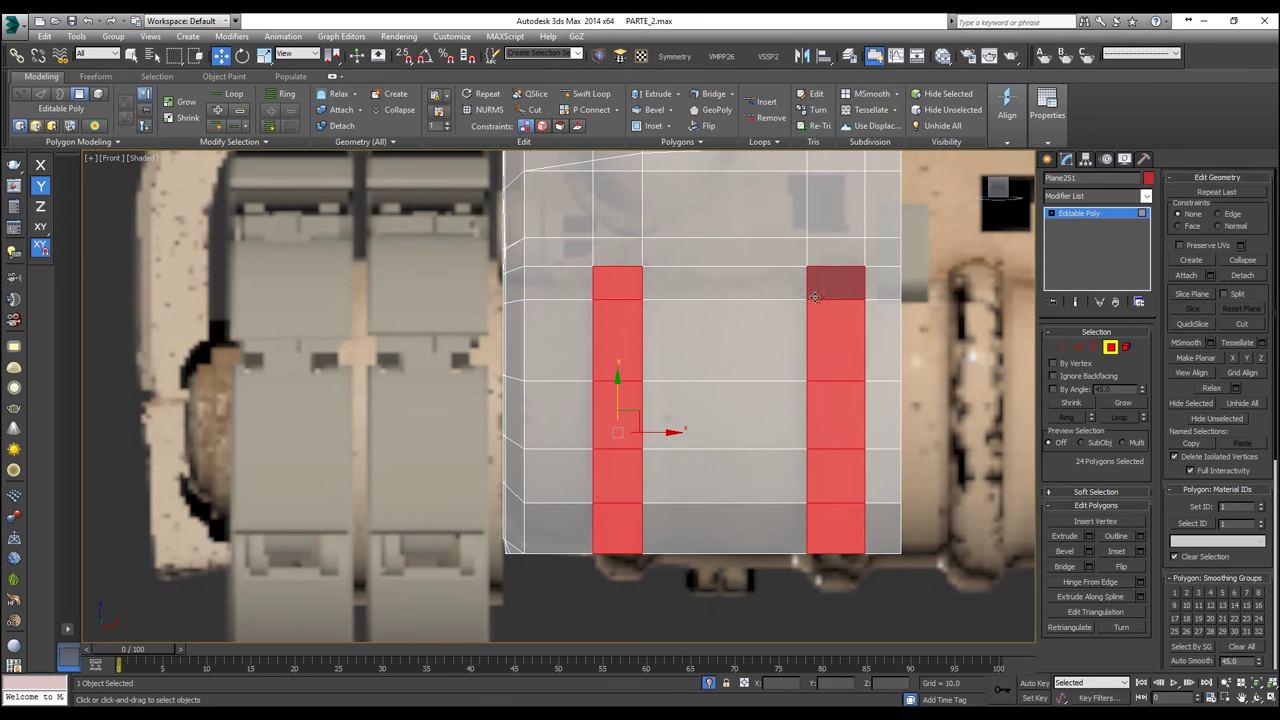
{"action": "key", "text": "p"}
{"action": "mouse_move", "coordinate": [660, 402]}
{"action": "middle_mouse_down", "text": "alt"}
{"action": "mouse_move", "coordinate": [752, 430]}
{"action": "mouse_move", "coordinate": [775, 422]}
{"action": "mouse_move", "coordinate": [753, 333]}
{"action": "mouse_move", "coordinate": [655, 365]}
{"action": "mouse_move", "coordinate": [650, 395]}
{"action": "mouse_move", "coordinate": [665, 350]}
{"action": "mouse_move", "coordinate": [692, 351]}
{"action": "mouse_move", "coordinate": [668, 372]}
{"action": "mouse_move", "coordinate": [667, 348]}
{"action": "middle_mouse_up", "text": "alt"}
{"action": "key", "text": "alt+x"}
Step: In the front view, snap the stray vertices at the body's bottom outer corner along X to the lower end of the corner bevel
{"action": "left_click", "coordinate": [1062, 347]}
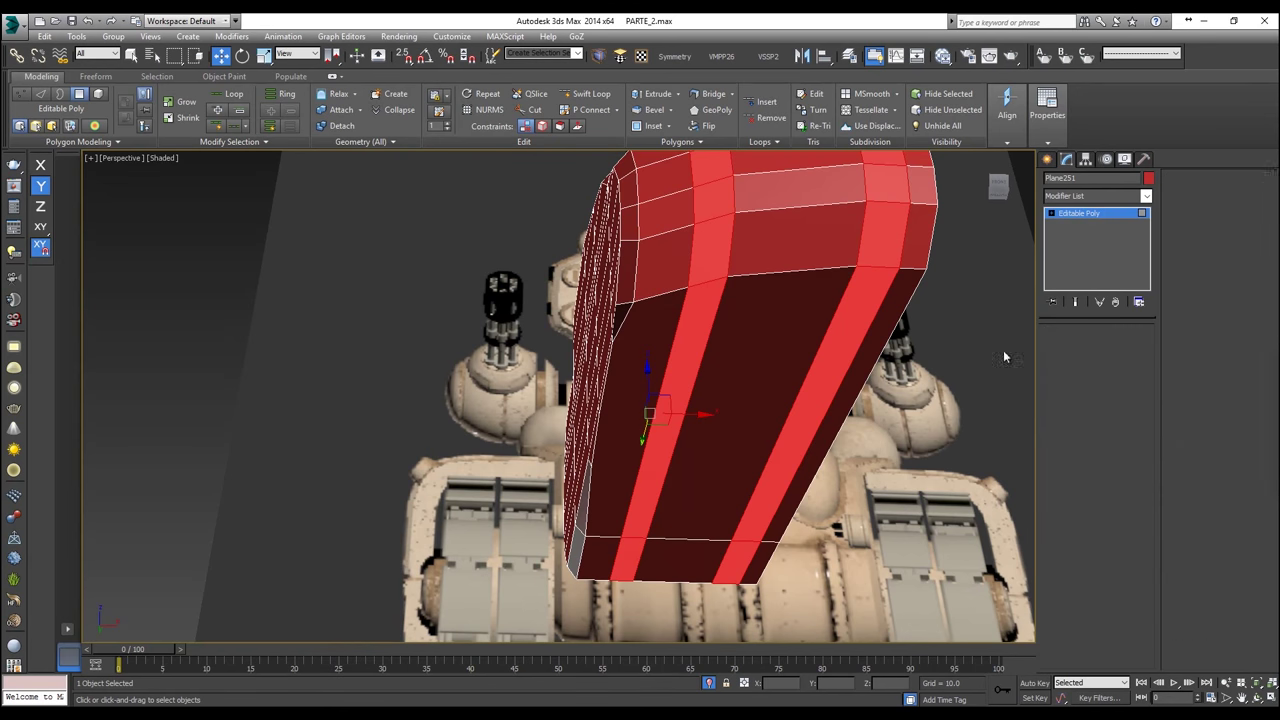
{"action": "scroll", "coordinate": [607, 347], "scroll_direction": "up", "scroll_amount": 5}
{"action": "left_click", "coordinate": [634, 345]}
{"action": "middle_click_drag", "start_coordinate": [634, 345], "coordinate": [637, 362], "text": "alt"}
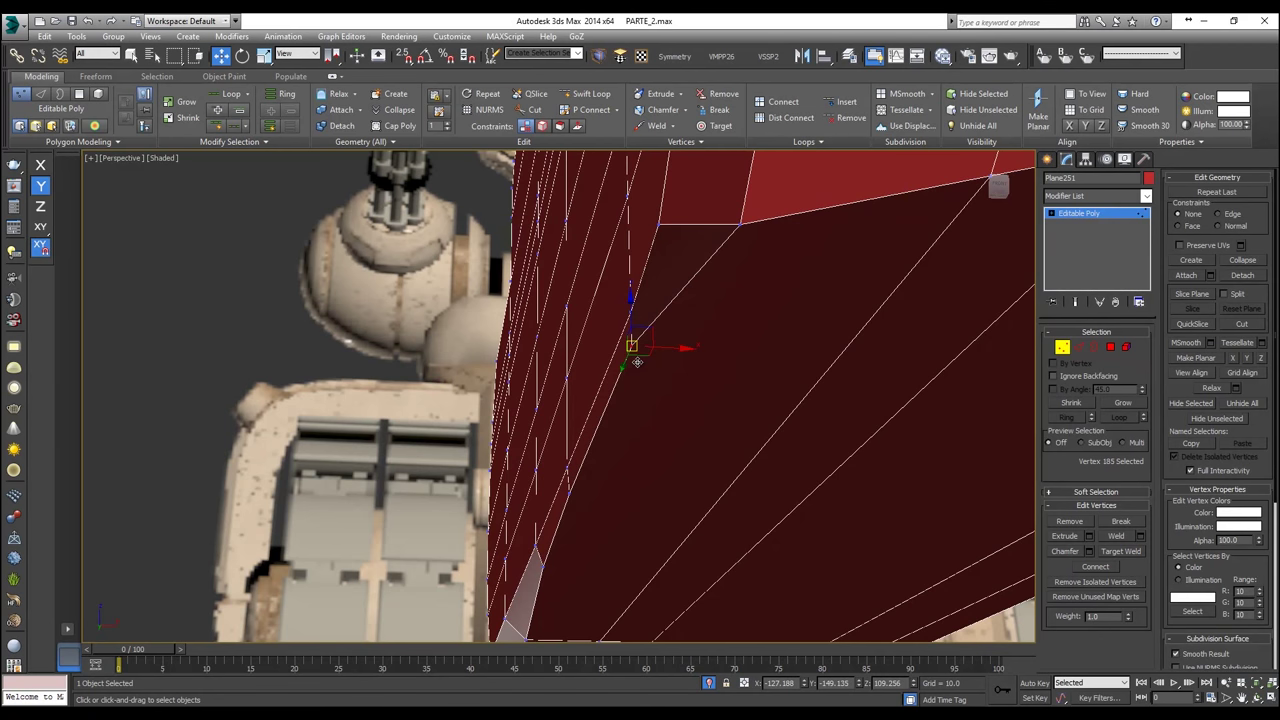
{"action": "left_click", "coordinate": [569, 493], "text": "ctrl"}
{"action": "key", "text": "f"}
{"action": "middle_click_drag", "start_coordinate": [574, 471], "coordinate": [660, 369]}
{"action": "key", "text": "alt+x"}
{"action": "scroll", "coordinate": [606, 469], "scroll_direction": "up", "scroll_amount": 4}
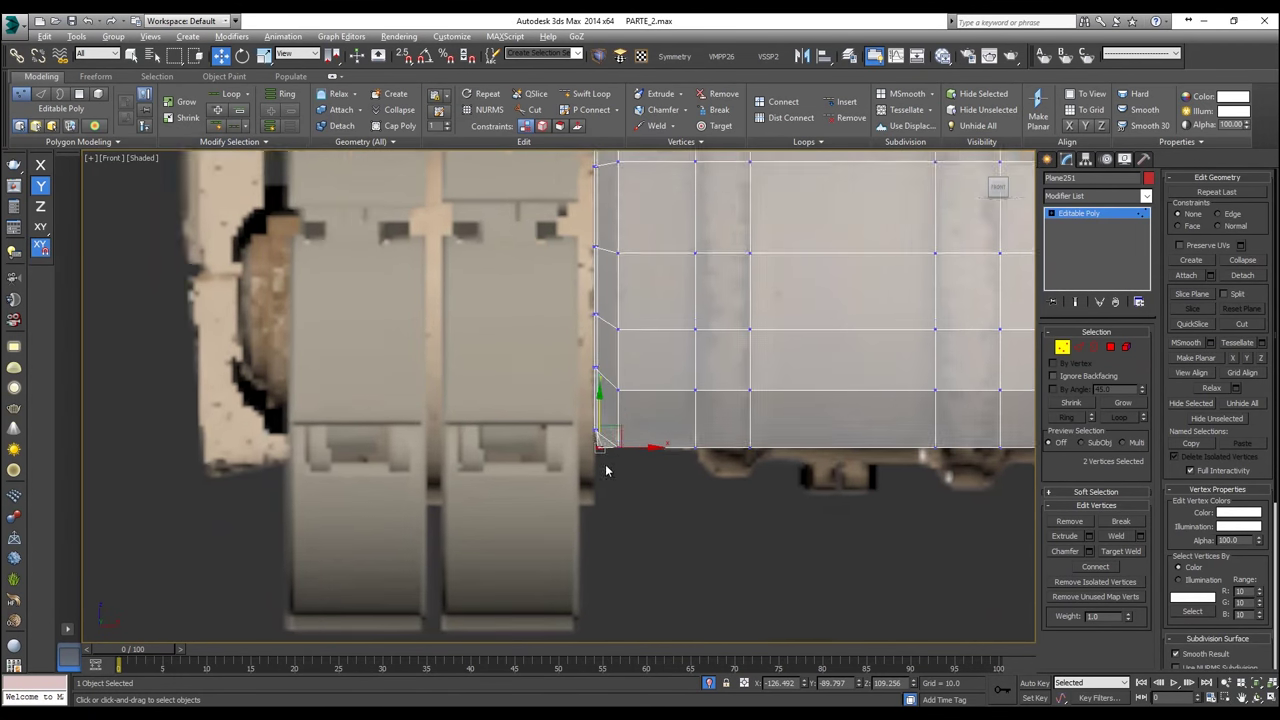
{"action": "scroll", "coordinate": [624, 444], "scroll_direction": "up", "scroll_amount": 3}
{"action": "key", "text": "s"}
{"action": "left_click_drag", "start_coordinate": [606, 436], "coordinate": [512, 415]}
{"action": "scroll", "coordinate": [566, 454], "scroll_direction": "up", "scroll_amount": 2}
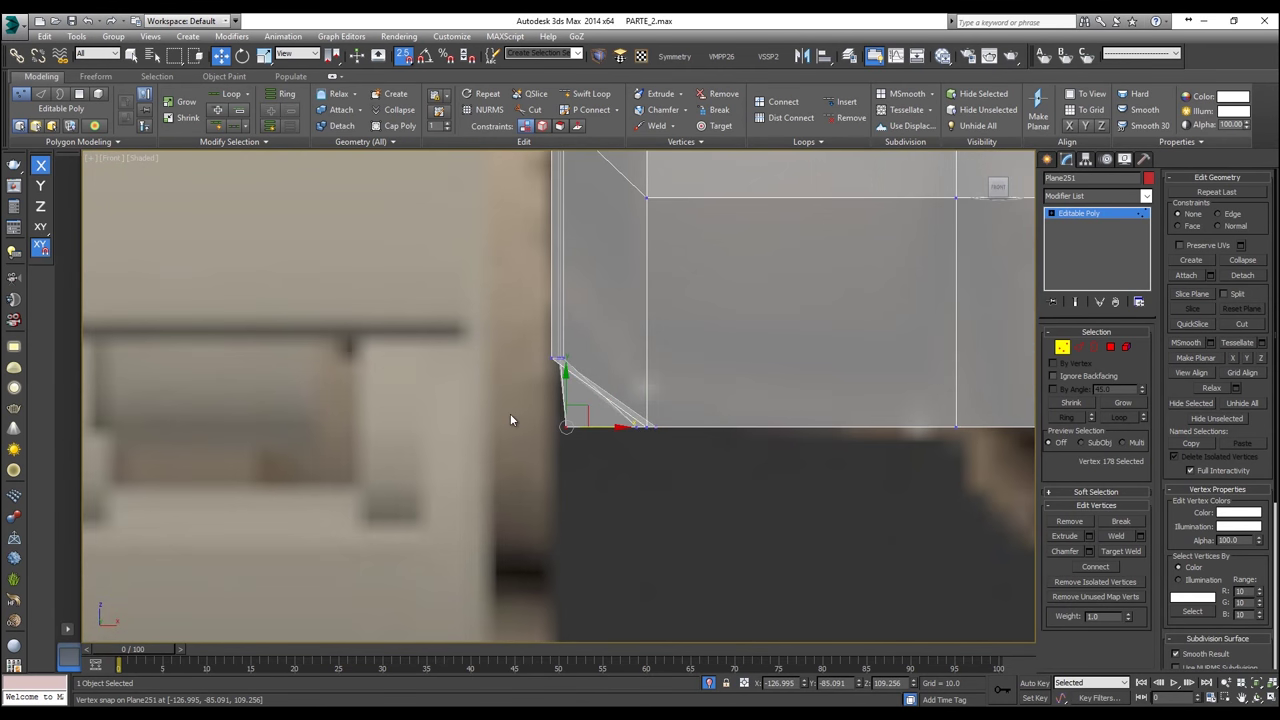
{"action": "left_click_drag", "start_coordinate": [609, 430], "coordinate": [644, 431]}
{"action": "scroll", "coordinate": [644, 431], "scroll_direction": "up", "scroll_amount": 3}
{"action": "scroll", "coordinate": [644, 431], "scroll_direction": "up", "scroll_amount": 2}
Step: Align the six vertices along the lower end of the bottom corner bevel to a common X position
{"action": "left_click_drag", "start_coordinate": [711, 463], "coordinate": [524, 367]}
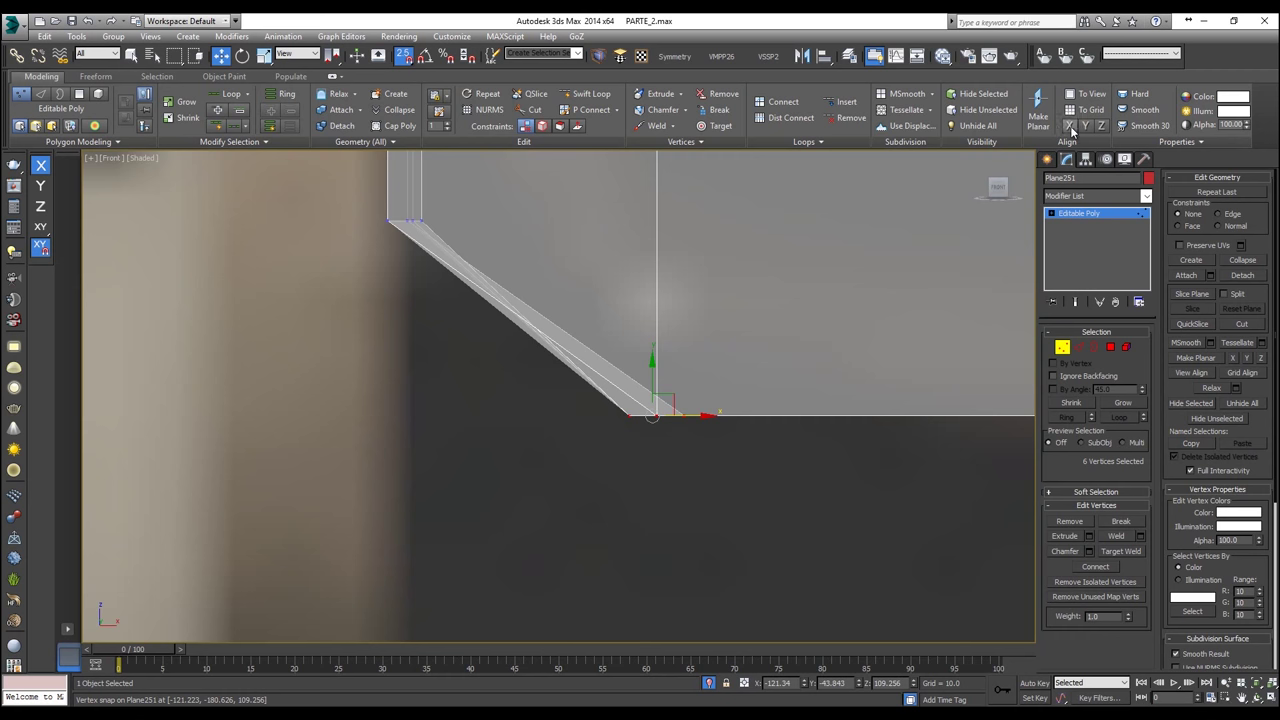
{"action": "left_click", "coordinate": [1070, 127]}
{"action": "left_click", "coordinate": [1082, 128]}
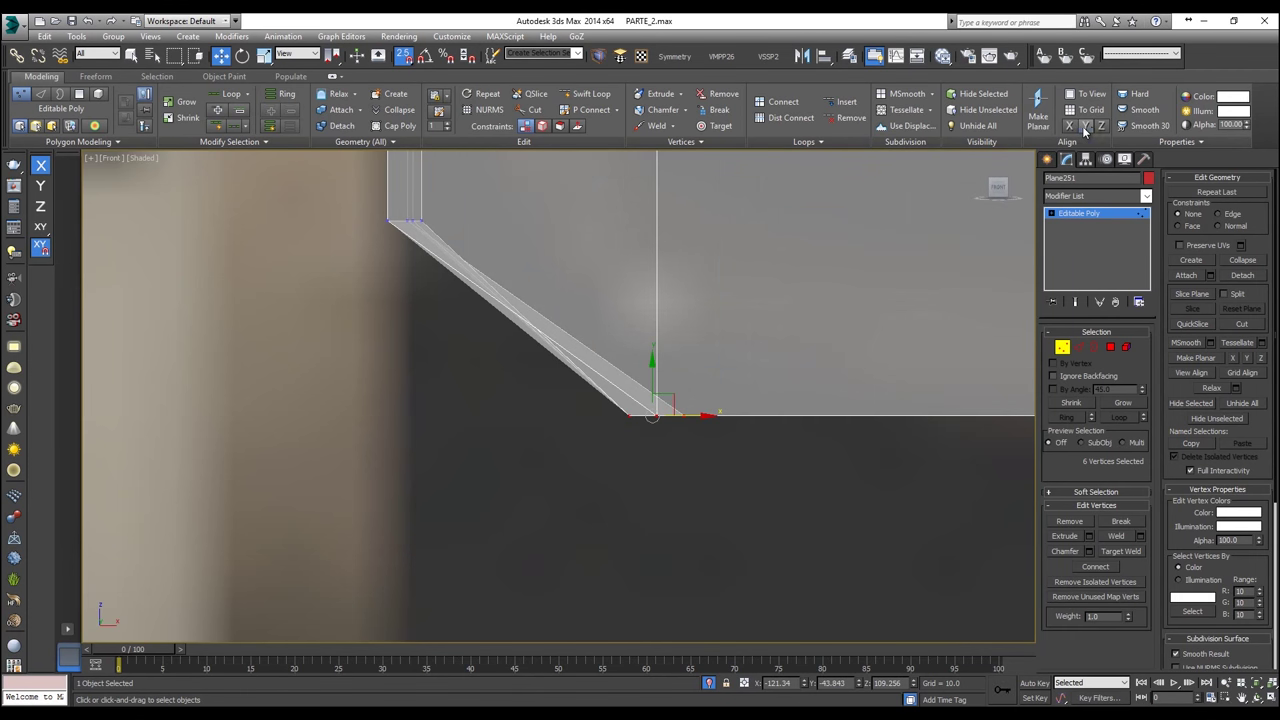
{"action": "middle_click_drag", "start_coordinate": [658, 350], "coordinate": [781, 316]}
{"action": "scroll", "coordinate": [676, 399], "scroll_direction": "down", "scroll_amount": 3}
{"action": "key", "text": "p"}
{"action": "scroll", "coordinate": [680, 400], "scroll_direction": "down", "scroll_amount": 4}
{"action": "key", "text": "alt+x"}
{"action": "left_click_drag", "start_coordinate": [783, 322], "coordinate": [697, 350], "text": "alt"}
{"action": "scroll", "coordinate": [699, 356], "scroll_direction": "up", "scroll_amount": 4}
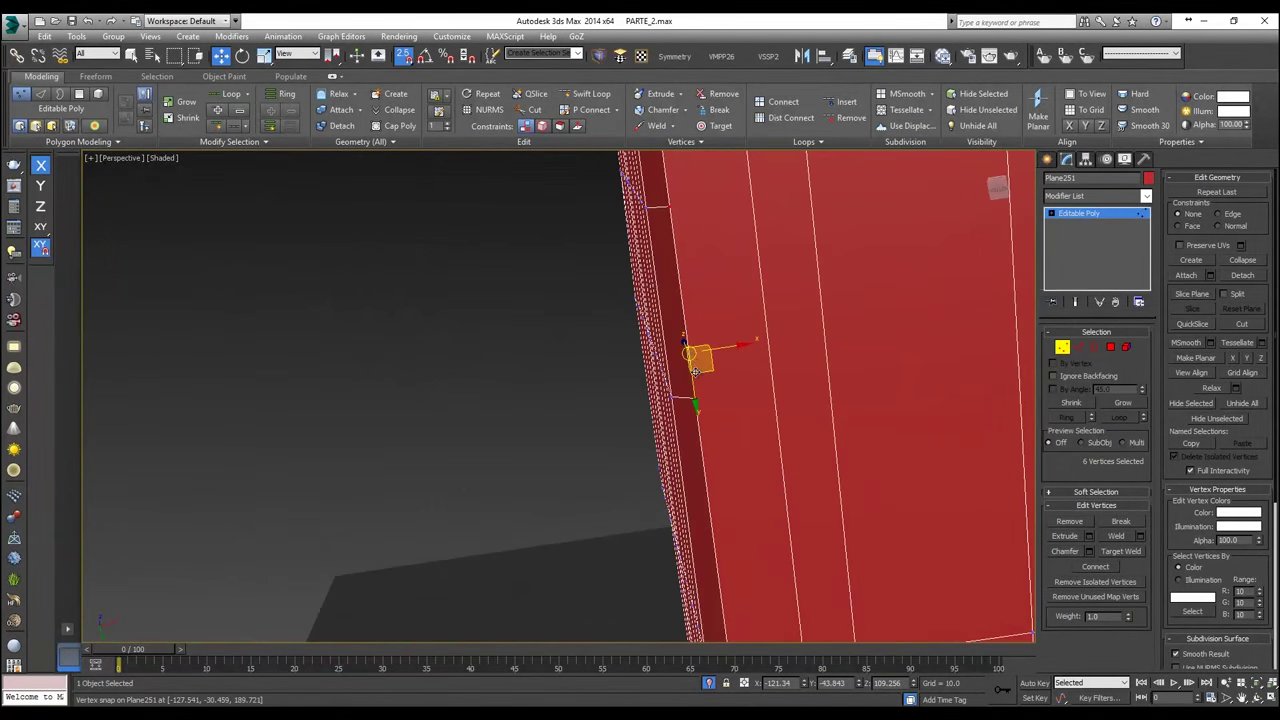
{"action": "scroll", "coordinate": [702, 400], "scroll_direction": "down", "scroll_amount": 4}
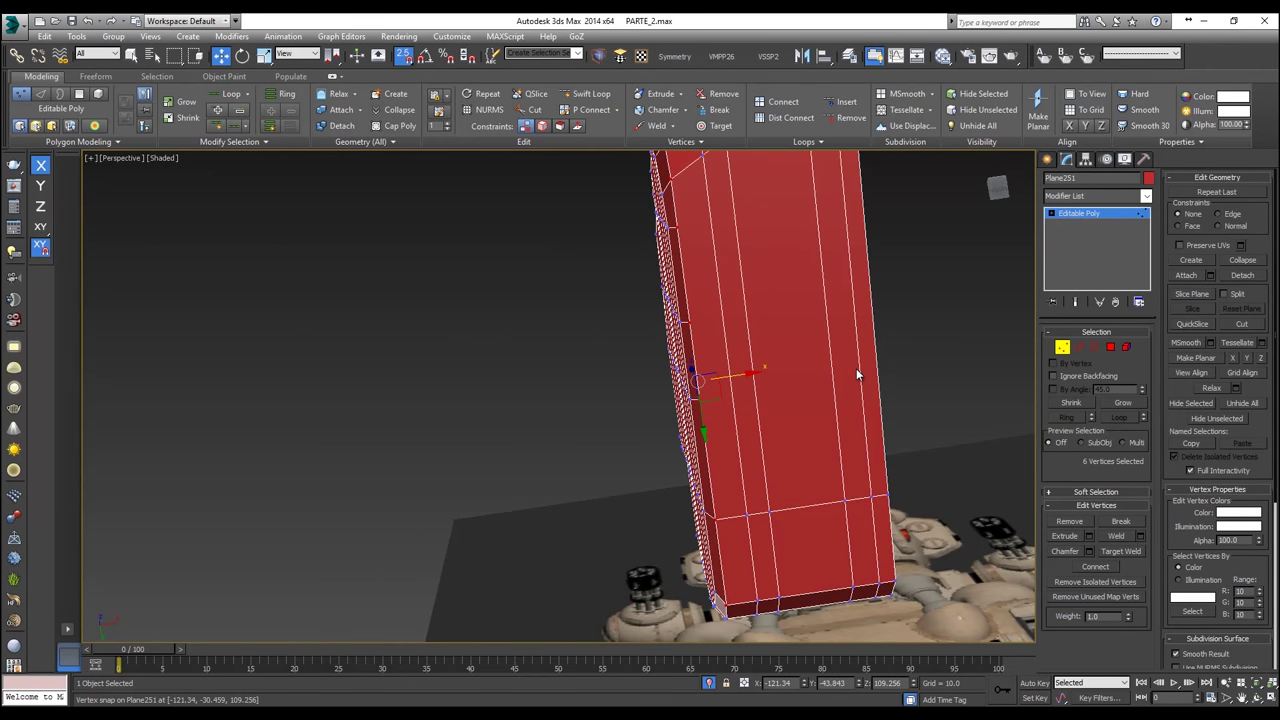
{"action": "middle_click_drag", "start_coordinate": [856, 373], "coordinate": [766, 371], "text": "alt"}
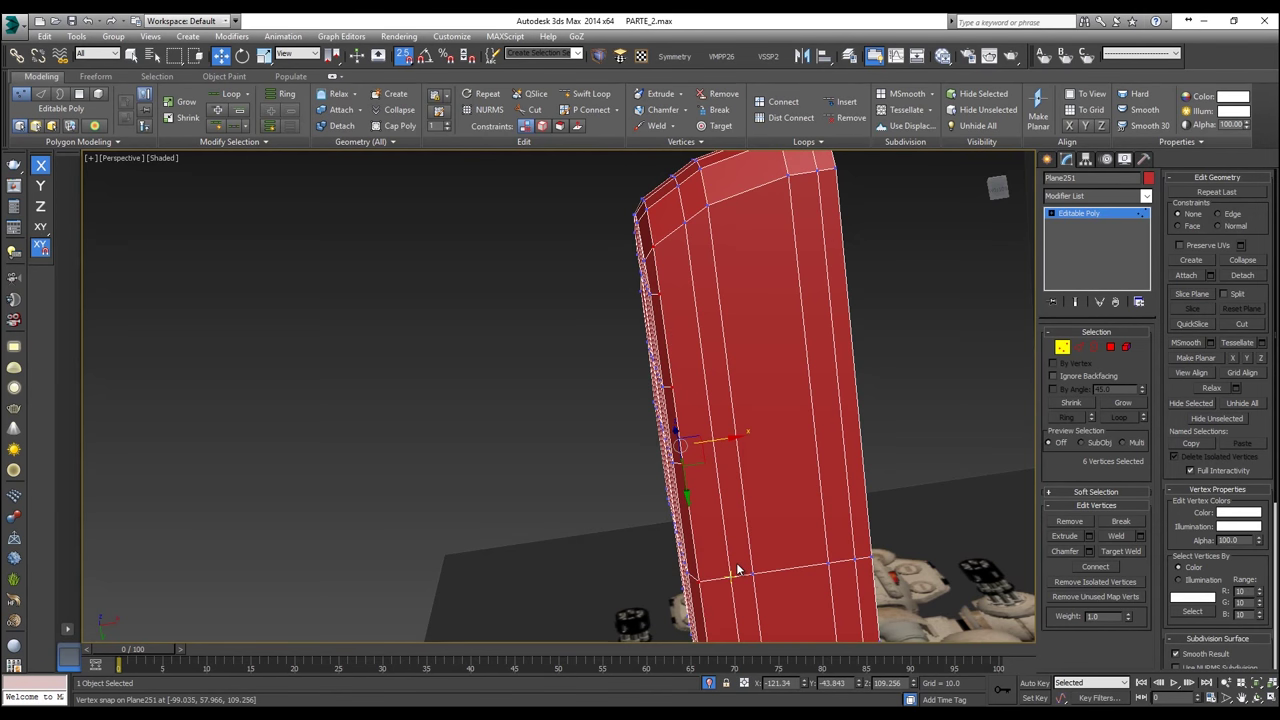
Step: Cut a first cross edge over the underside from the frontmost unconnected side vertex to the centreline edge, with snapping off
{"action": "left_click", "coordinate": [1075, 347]}
{"action": "middle_click_drag", "start_coordinate": [926, 401], "coordinate": [802, 438], "text": "alt"}
{"action": "middle_click_drag", "start_coordinate": [732, 373], "coordinate": [777, 351], "text": "alt"}
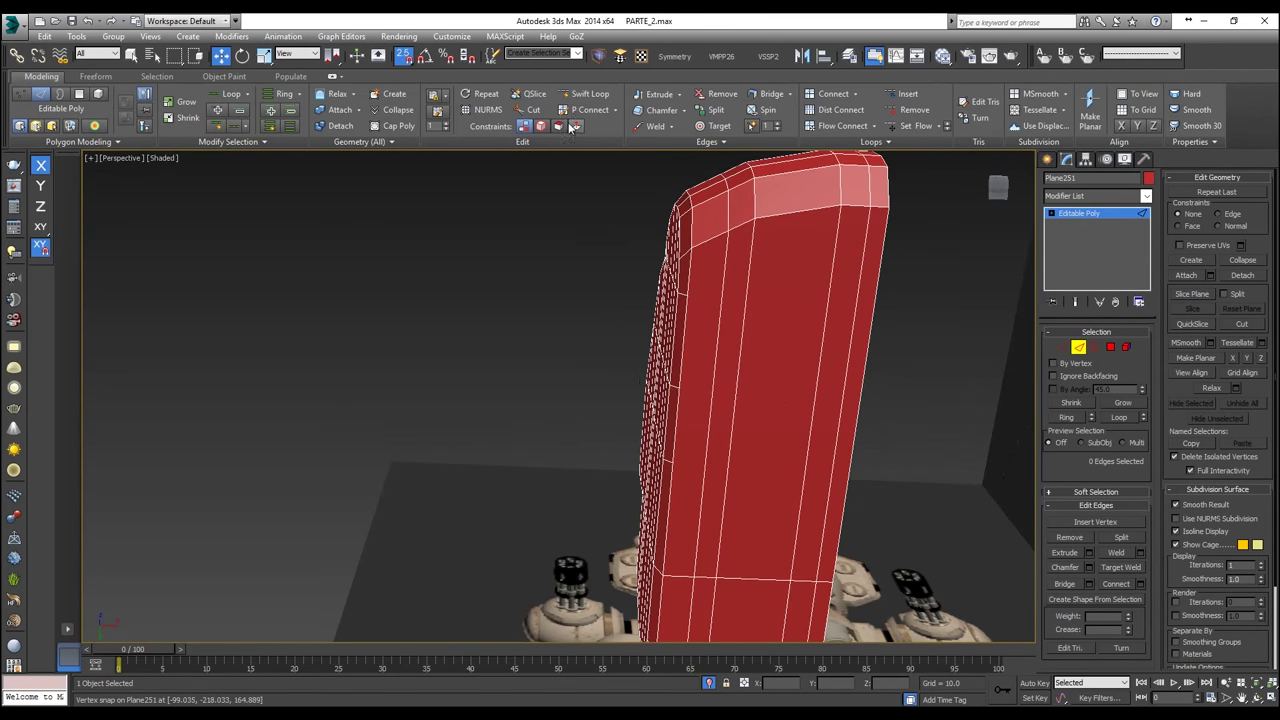
{"action": "middle_click_drag", "start_coordinate": [836, 322], "coordinate": [777, 329], "text": "alt"}
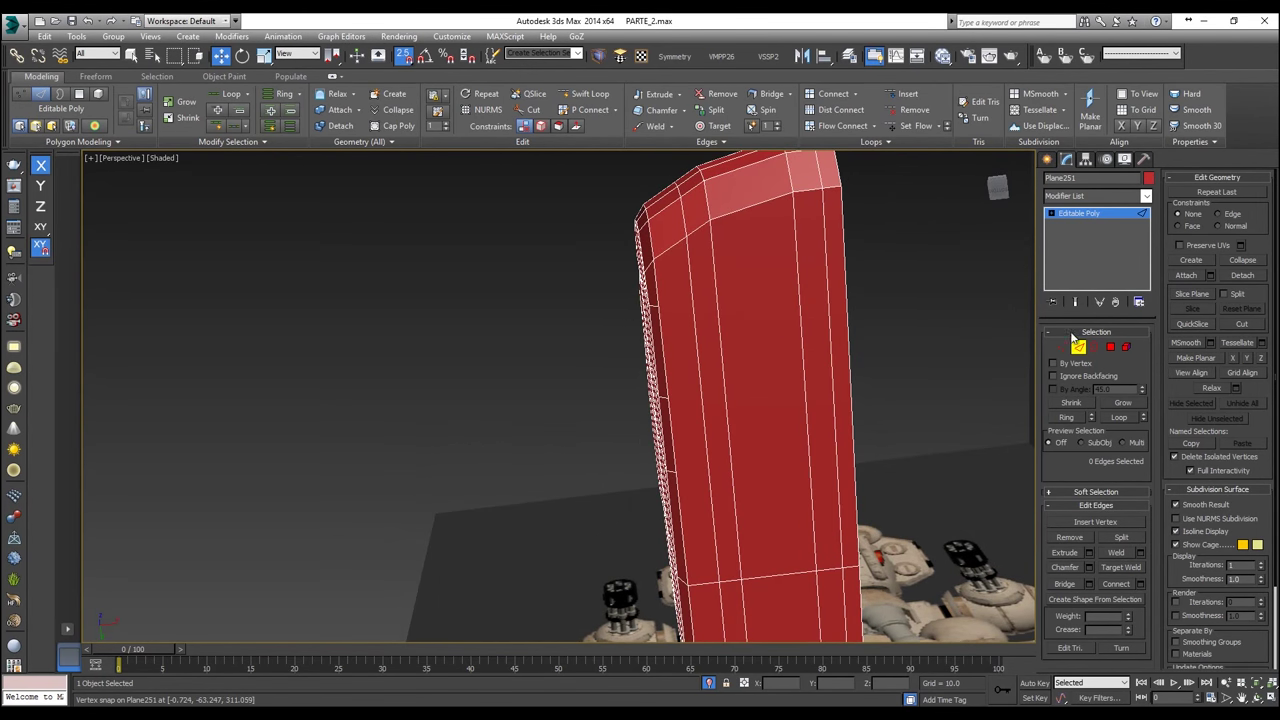
{"action": "left_click", "coordinate": [1063, 346]}
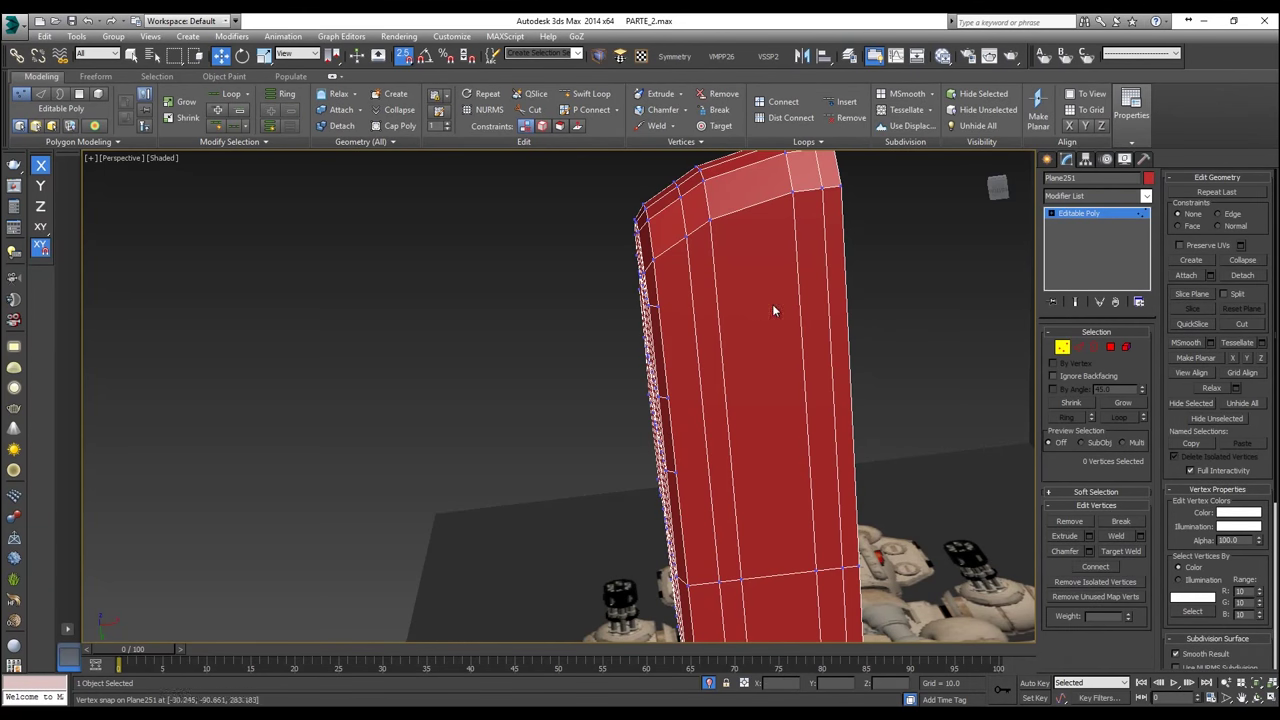
{"action": "left_click", "coordinate": [533, 110]}
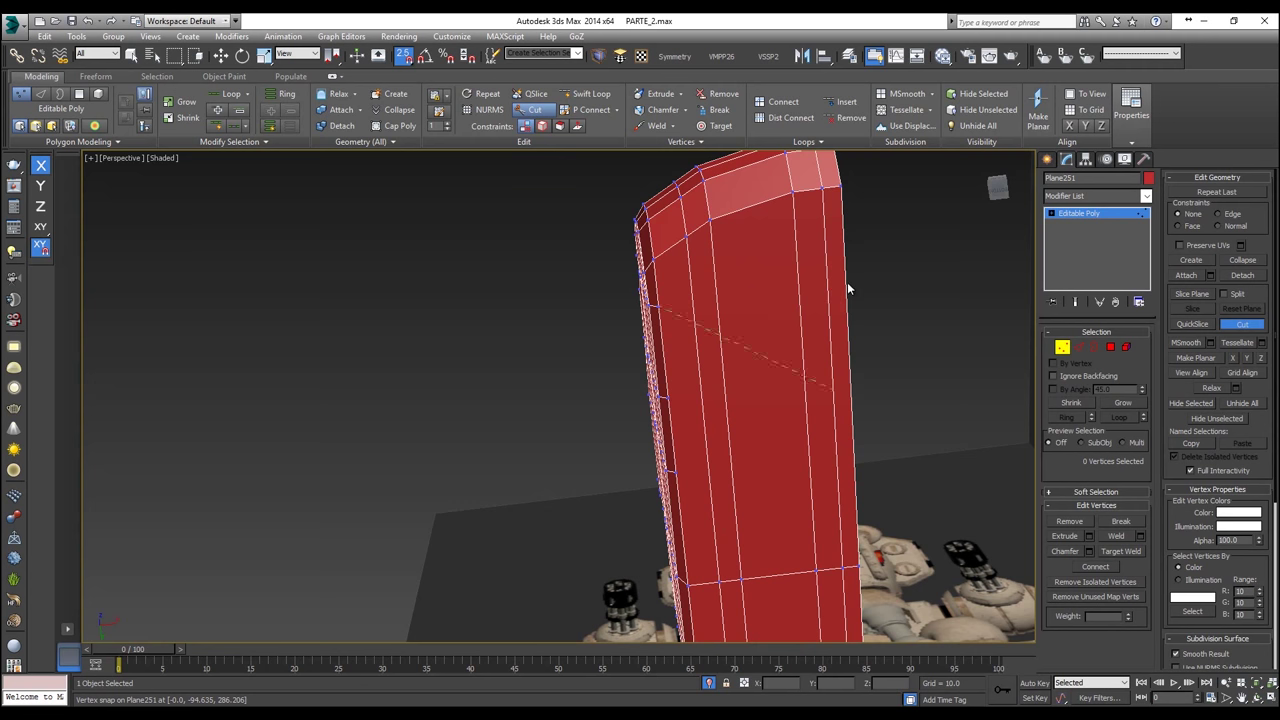
{"action": "scroll", "coordinate": [845, 272], "scroll_direction": "up", "scroll_amount": 3}
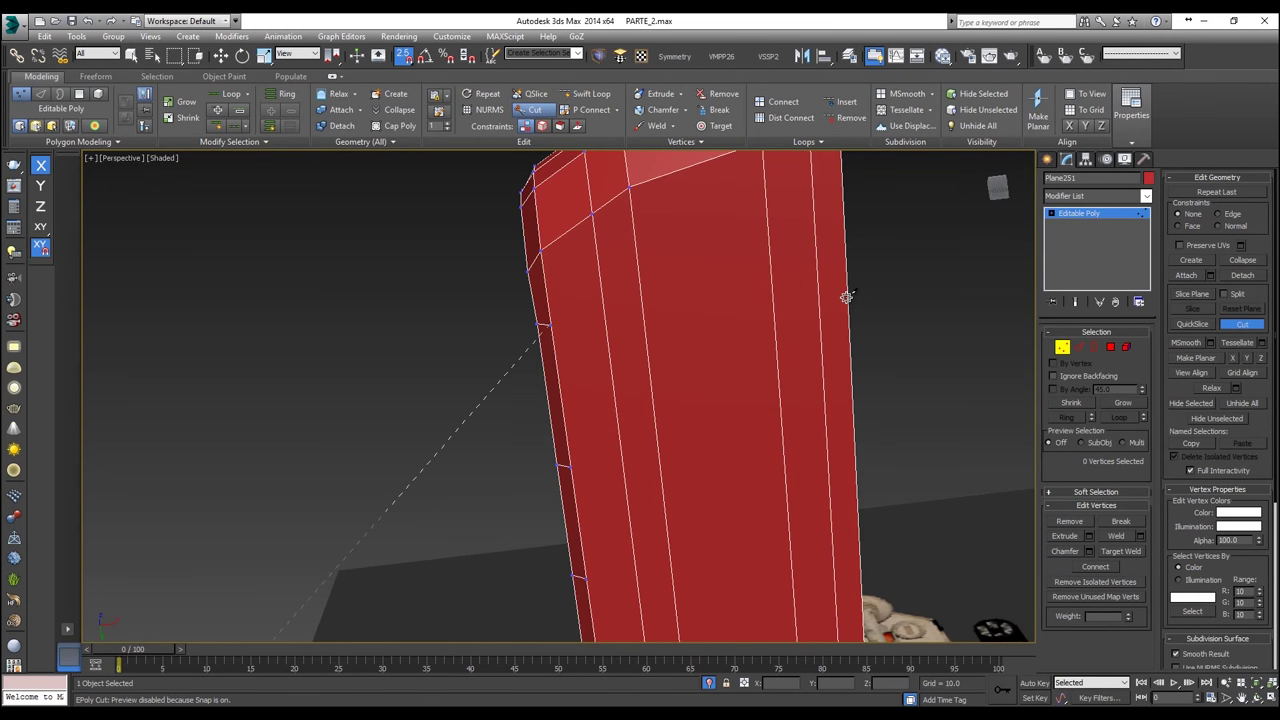
{"action": "key", "text": "s"}
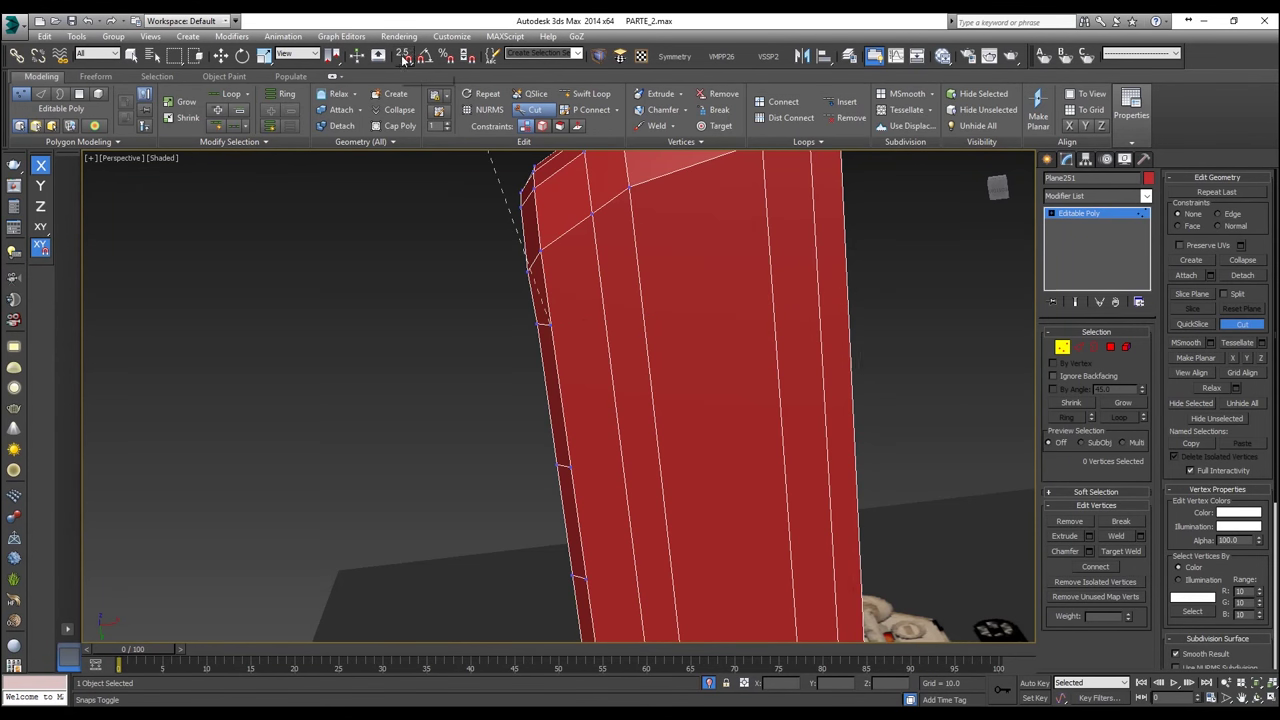
{"action": "left_click", "coordinate": [850, 291]}
{"action": "mouse_move", "coordinate": [585, 440]}
{"action": "middle_mouse_down"}
{"action": "mouse_move", "coordinate": [645, 322]}
{"action": "mouse_move", "coordinate": [674, 314]}
{"action": "mouse_move", "coordinate": [677, 284]}
{"action": "mouse_move", "coordinate": [505, 398]}
{"action": "mouse_move", "coordinate": [440, 399]}
{"action": "middle_mouse_up"}
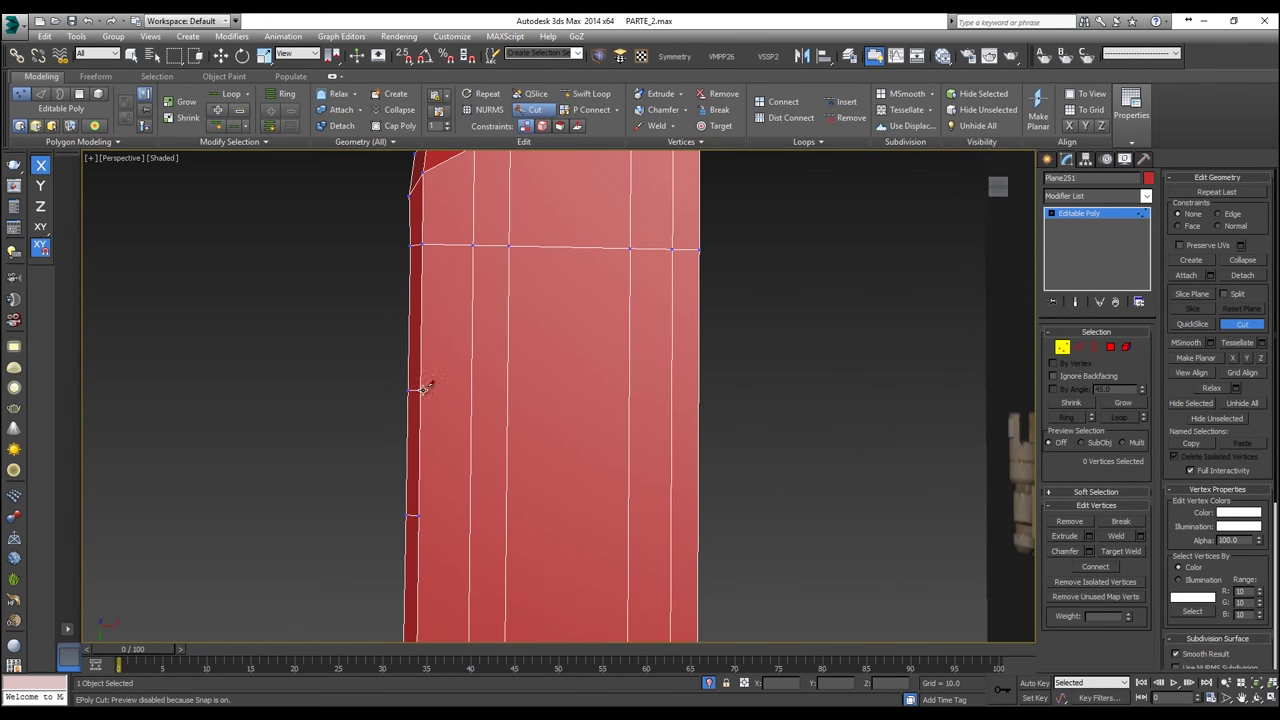
{"action": "left_click", "coordinate": [134, 157]}
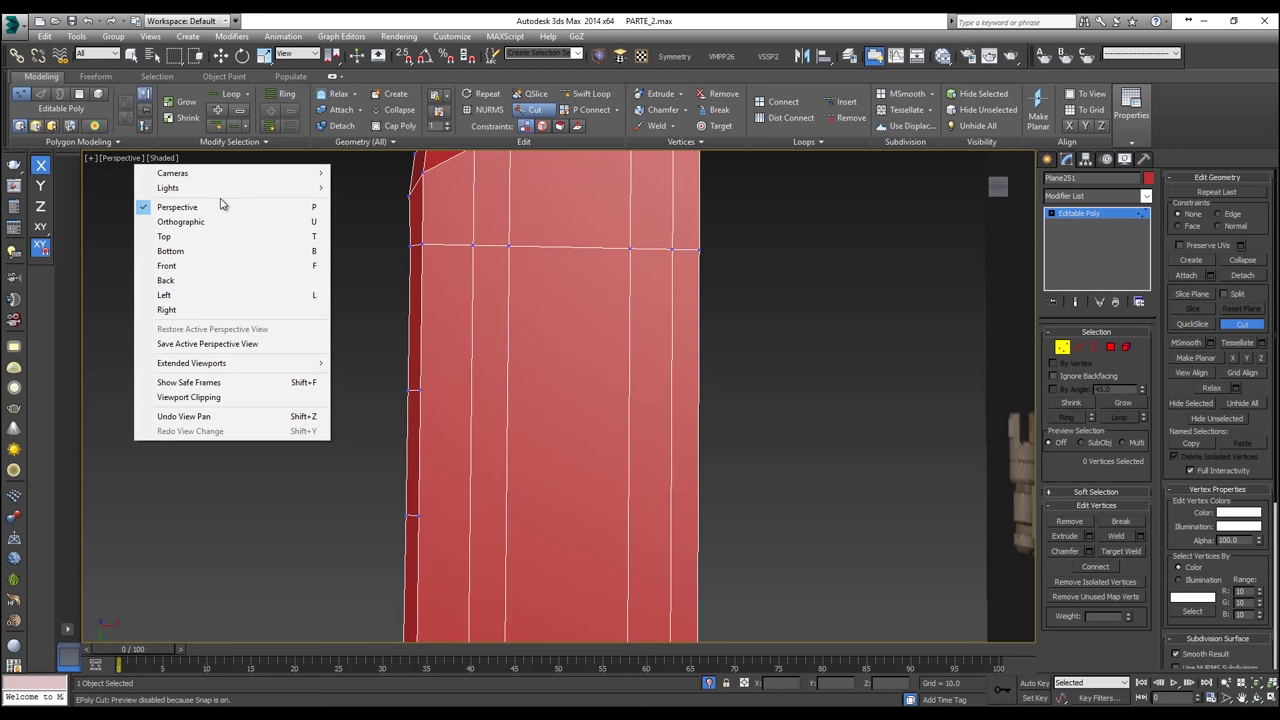
{"action": "left_click", "coordinate": [163, 158]}
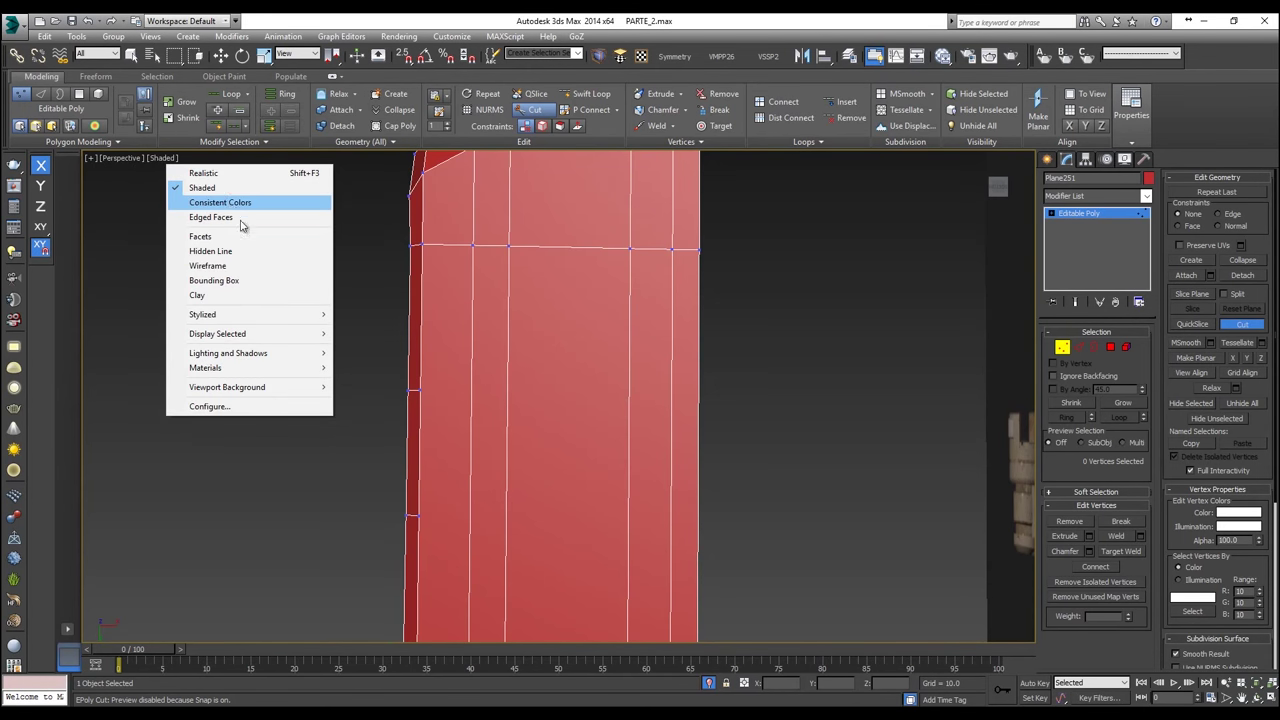
{"action": "left_click", "coordinate": [139, 159]}
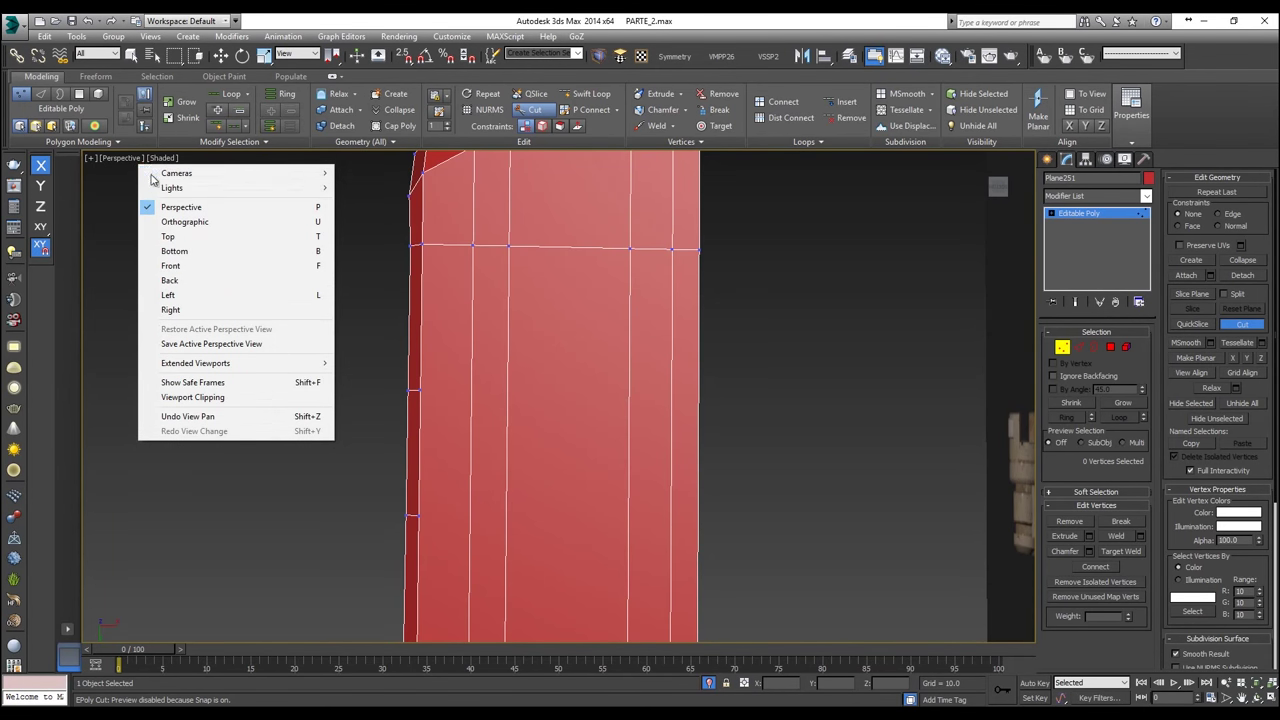
{"action": "left_click", "coordinate": [300, 280]}
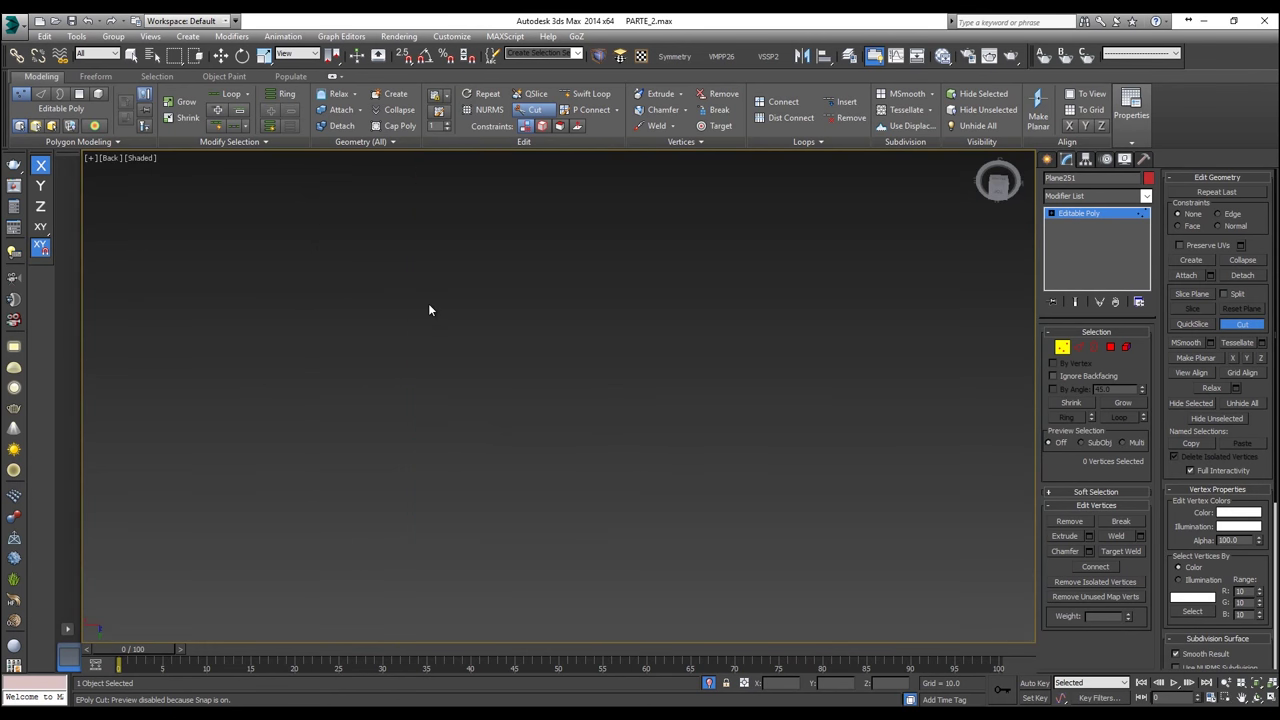
{"action": "key", "text": "p"}
Step: Cut two more cross edges over the underside from the remaining unconnected side vertices to the centreline edge
{"action": "scroll", "coordinate": [440, 318], "scroll_direction": "down", "scroll_amount": 3}
{"action": "middle_click_drag", "start_coordinate": [440, 318], "coordinate": [495, 371], "text": "alt"}
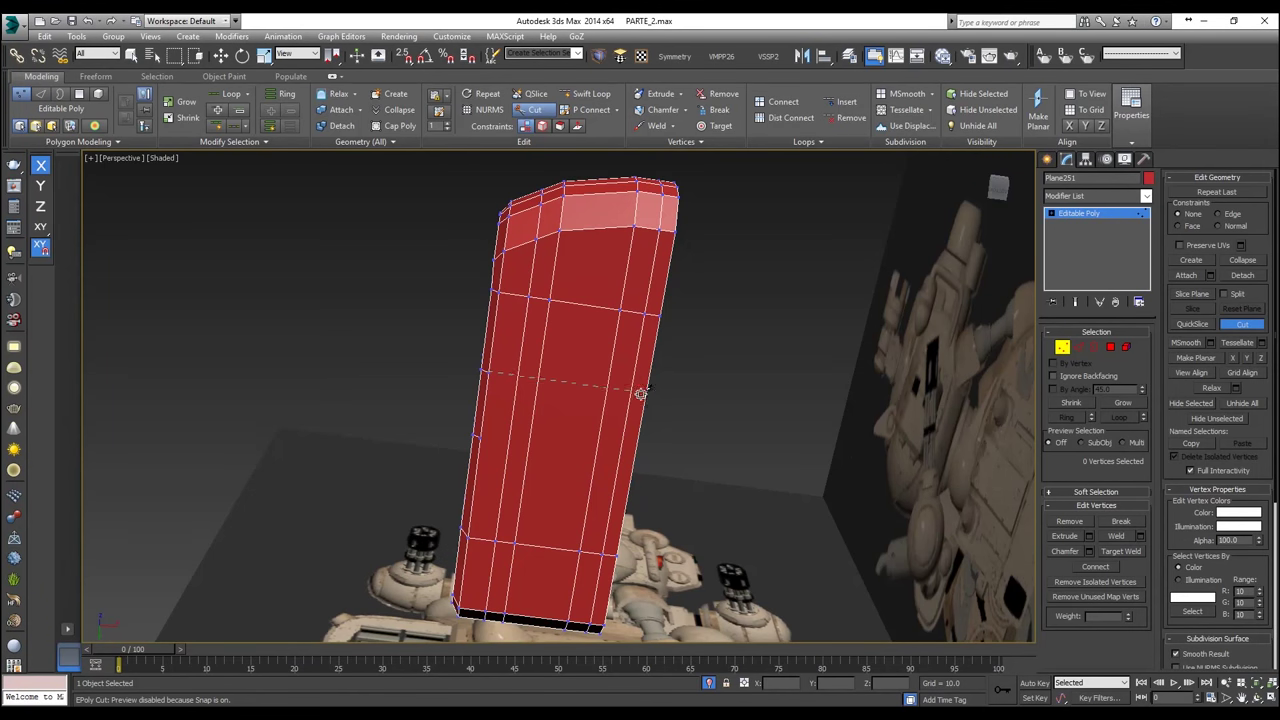
{"action": "middle_click_drag", "start_coordinate": [654, 398], "coordinate": [484, 405], "text": "alt"}
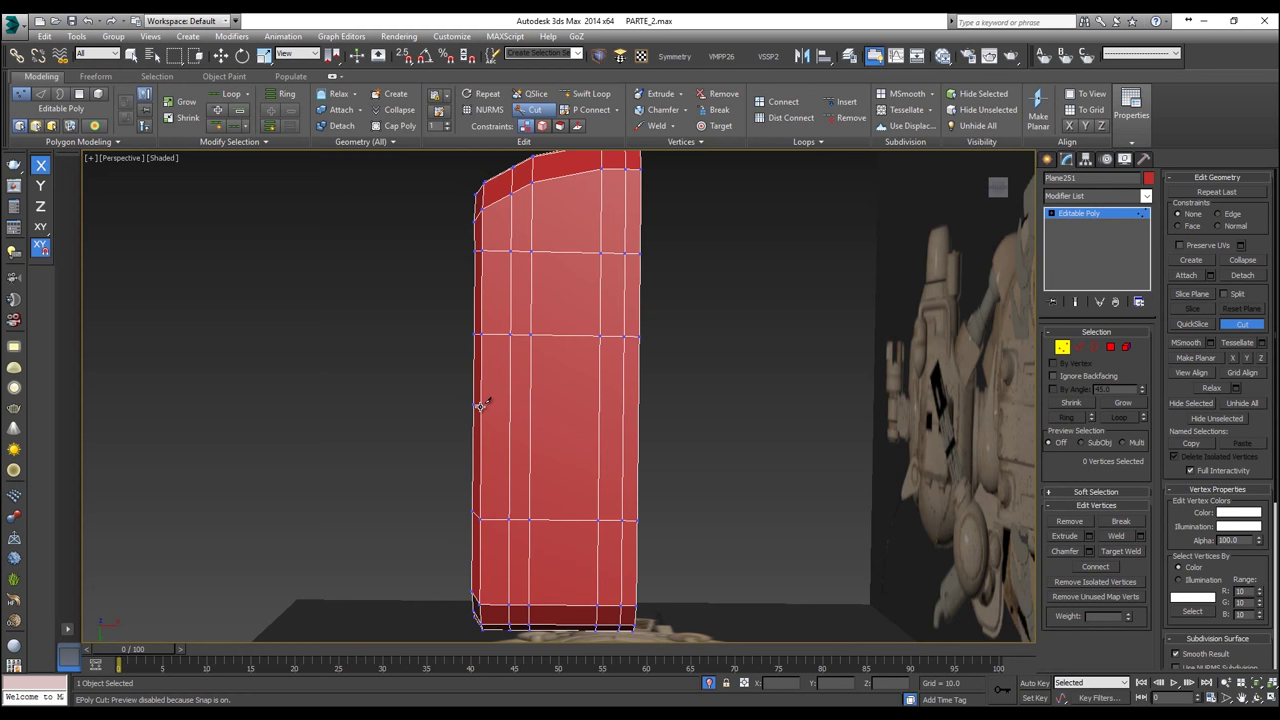
{"action": "right_click", "coordinate": [666, 395]}
{"action": "middle_click_drag", "start_coordinate": [581, 222], "coordinate": [678, 274], "text": "alt"}
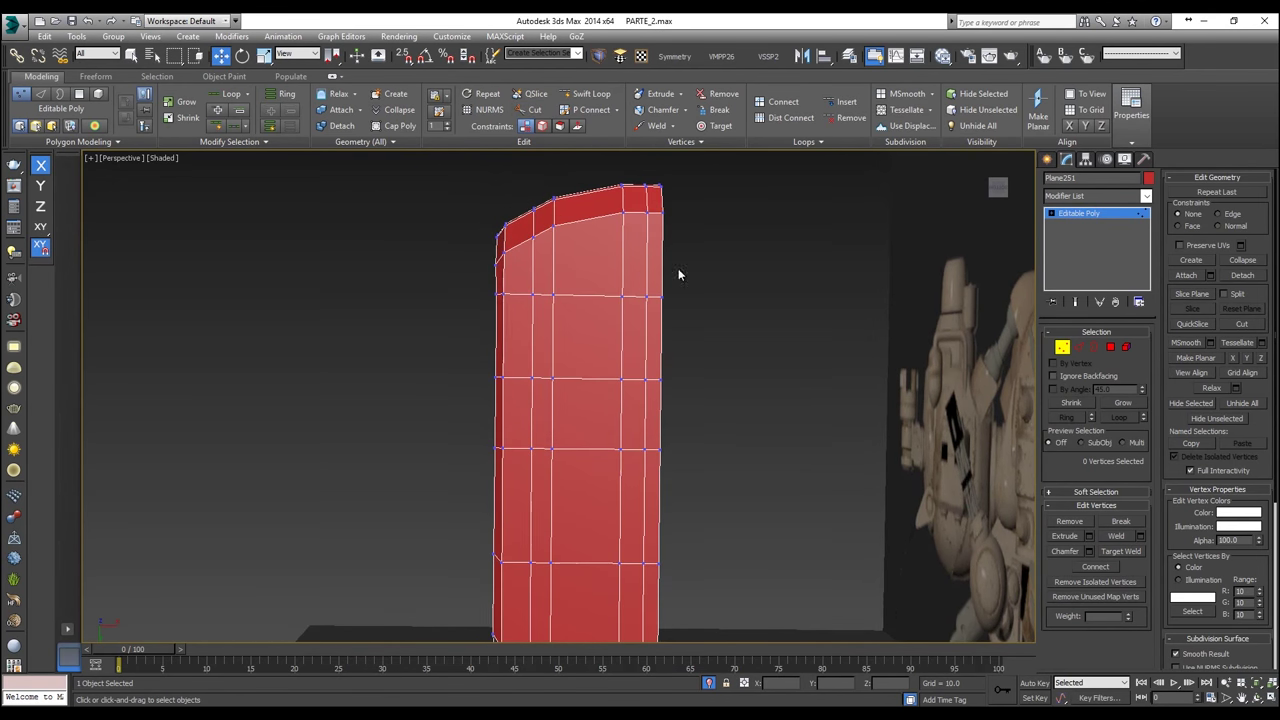
Step: Remove the strip polygons at the rear end and rear part of the underside from the selection, keeping the strips around the nose
{"action": "left_click", "coordinate": [1110, 347]}
{"action": "middle_click_drag", "start_coordinate": [628, 349], "coordinate": [784, 488], "text": "alt"}
{"action": "key", "text": "alt+x"}
{"action": "left_click", "coordinate": [590, 490]}
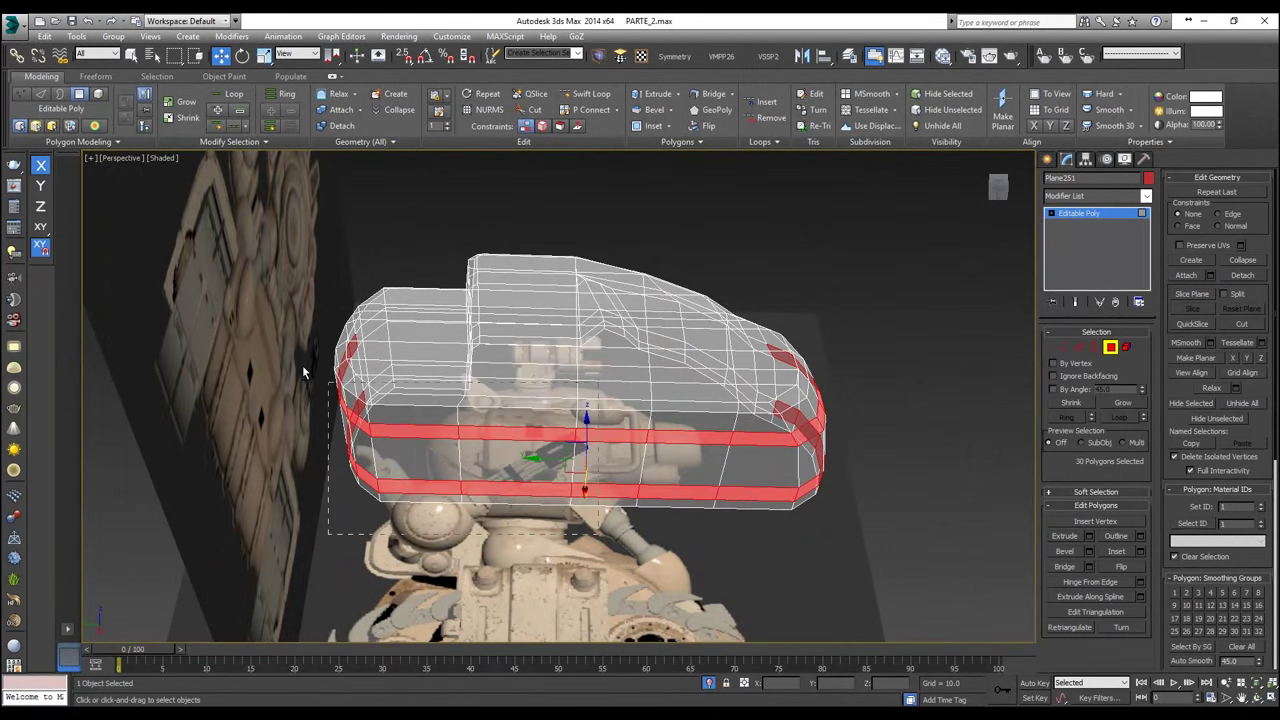
{"action": "left_click_drag", "start_coordinate": [257, 312], "coordinate": [256, 312], "text": "alt"}
{"action": "middle_click_drag", "start_coordinate": [490, 415], "coordinate": [416, 524], "text": "alt"}
{"action": "key", "text": "alt+x"}
{"action": "scroll", "coordinate": [765, 435], "scroll_direction": "up", "scroll_amount": 2}
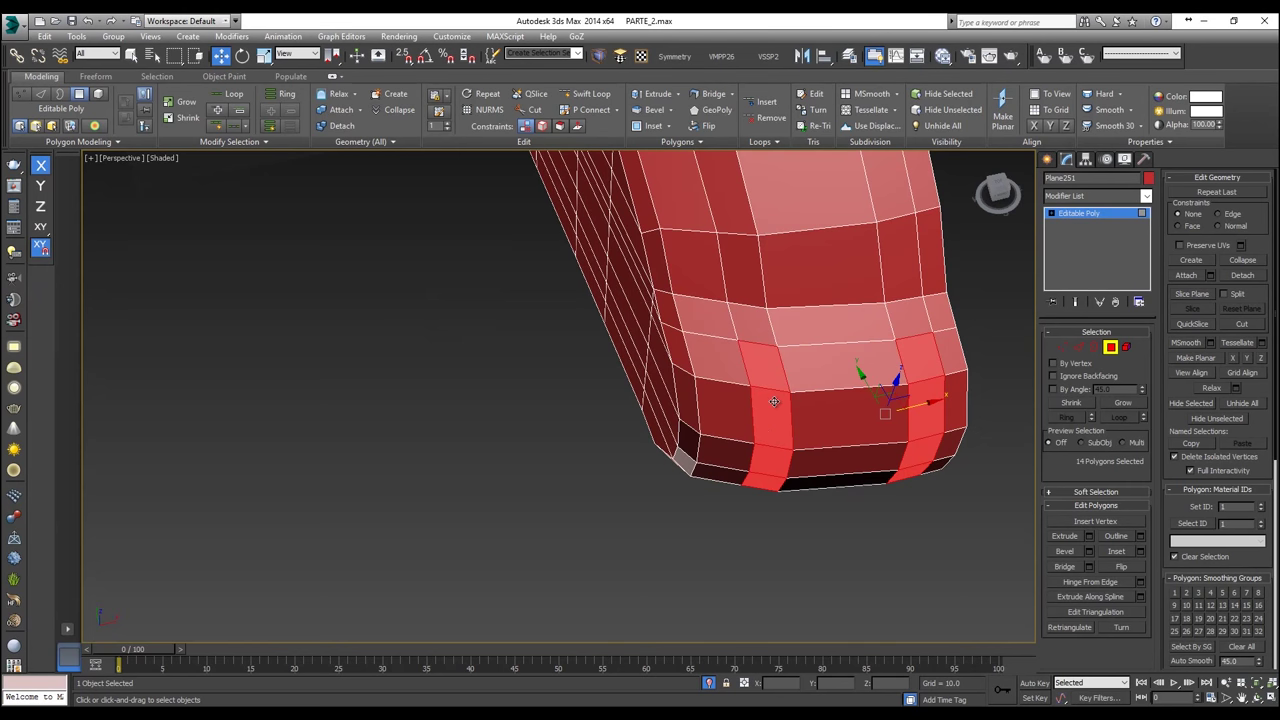
{"action": "middle_click_drag", "start_coordinate": [774, 401], "coordinate": [756, 461]}
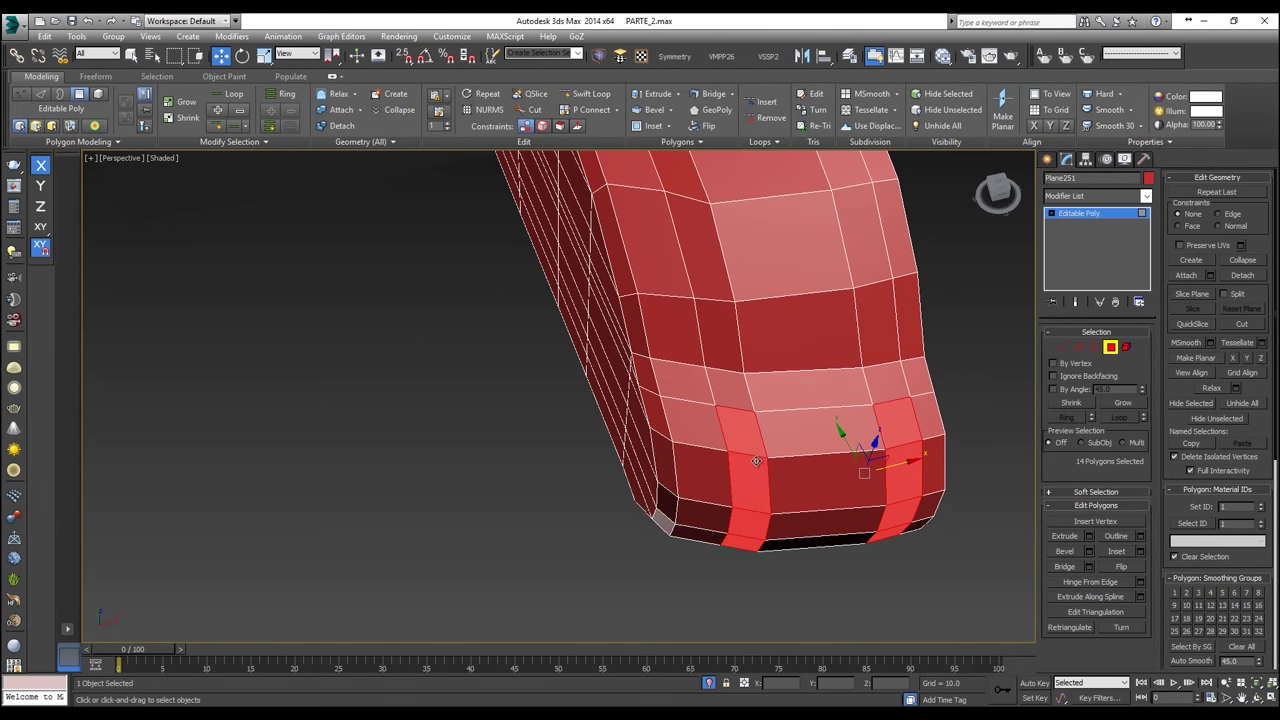
{"action": "right_click", "coordinate": [756, 461]}
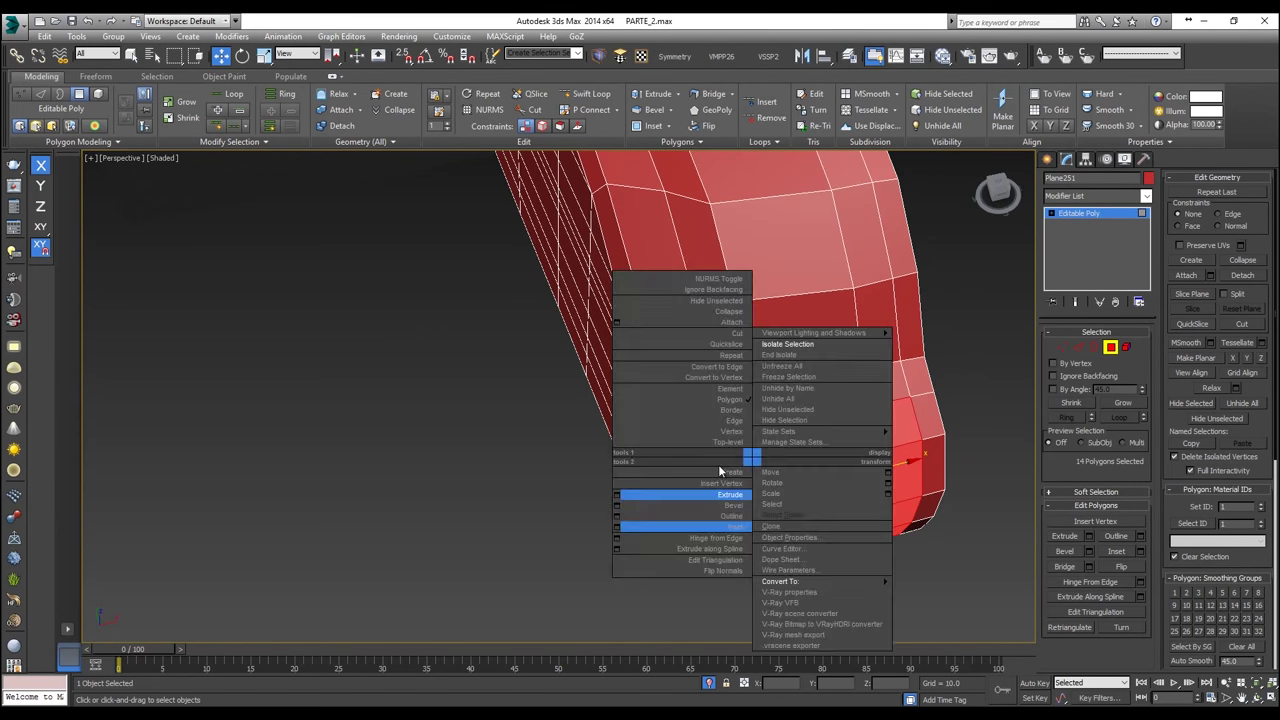
{"action": "left_click", "coordinate": [615, 493]}
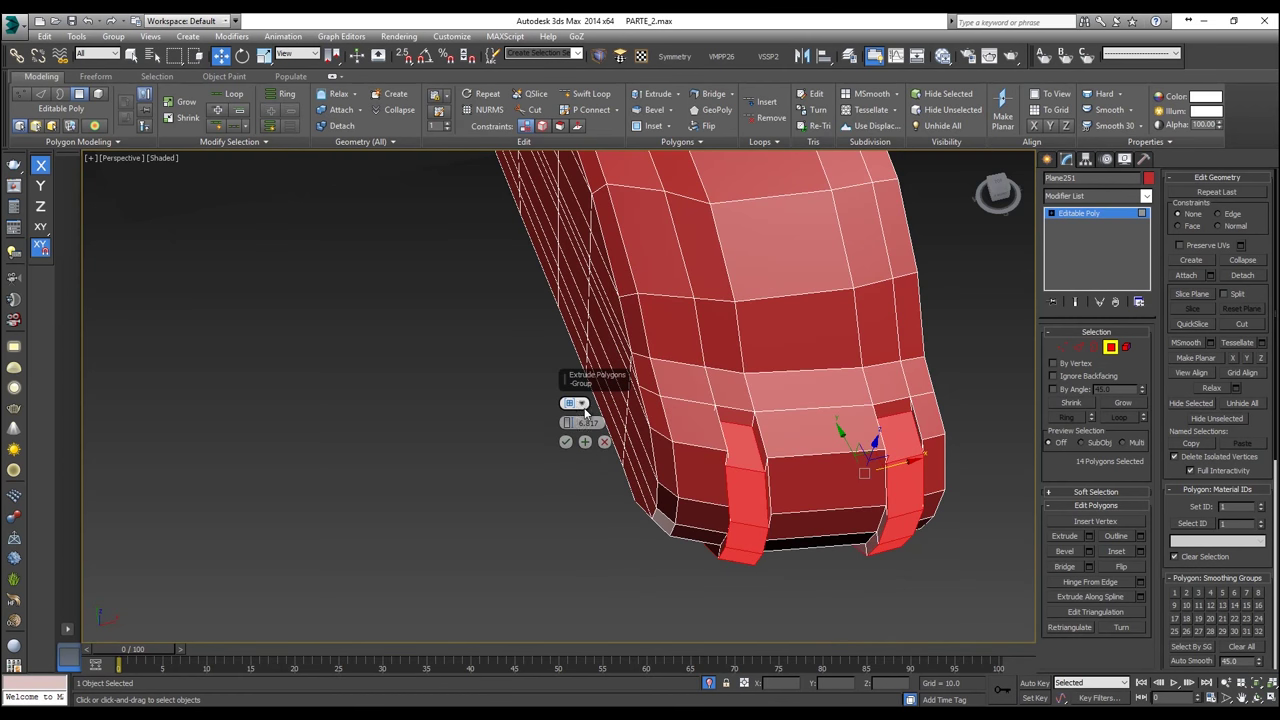
{"action": "left_click", "coordinate": [580, 403]}
{"action": "left_click", "coordinate": [608, 428]}
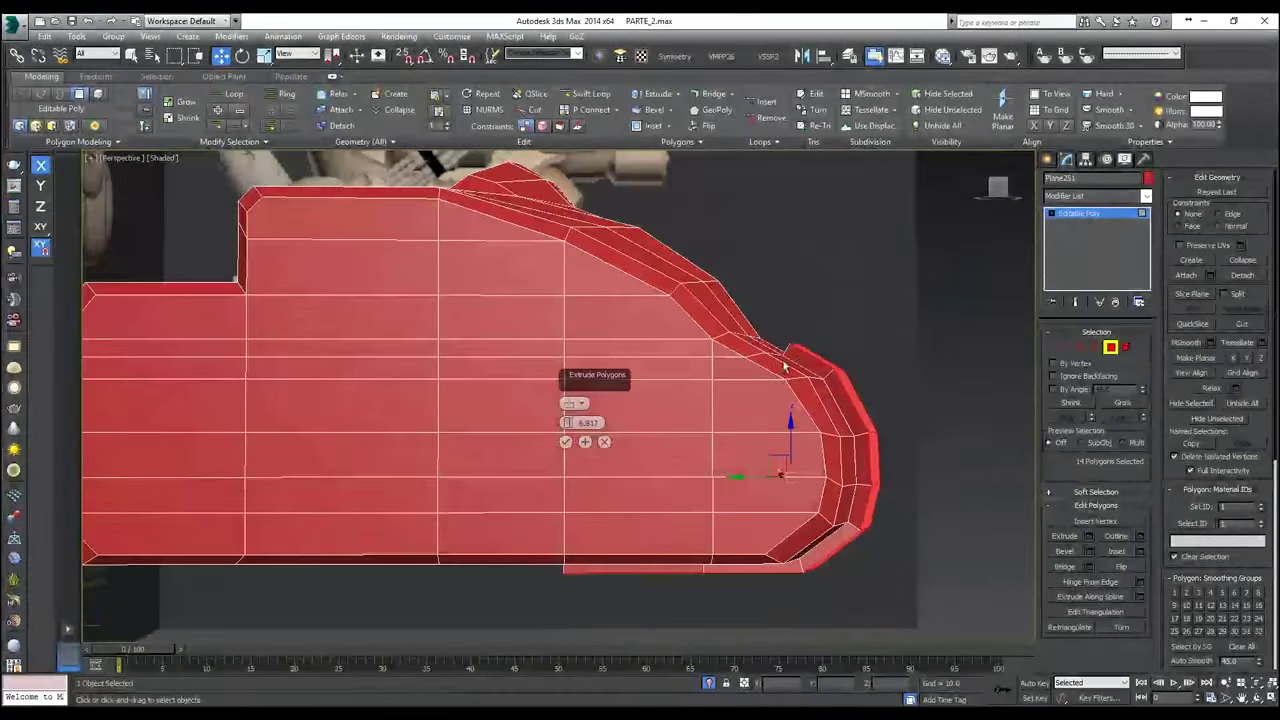
{"action": "left_click_drag", "start_coordinate": [566, 423], "coordinate": [565, 447]}
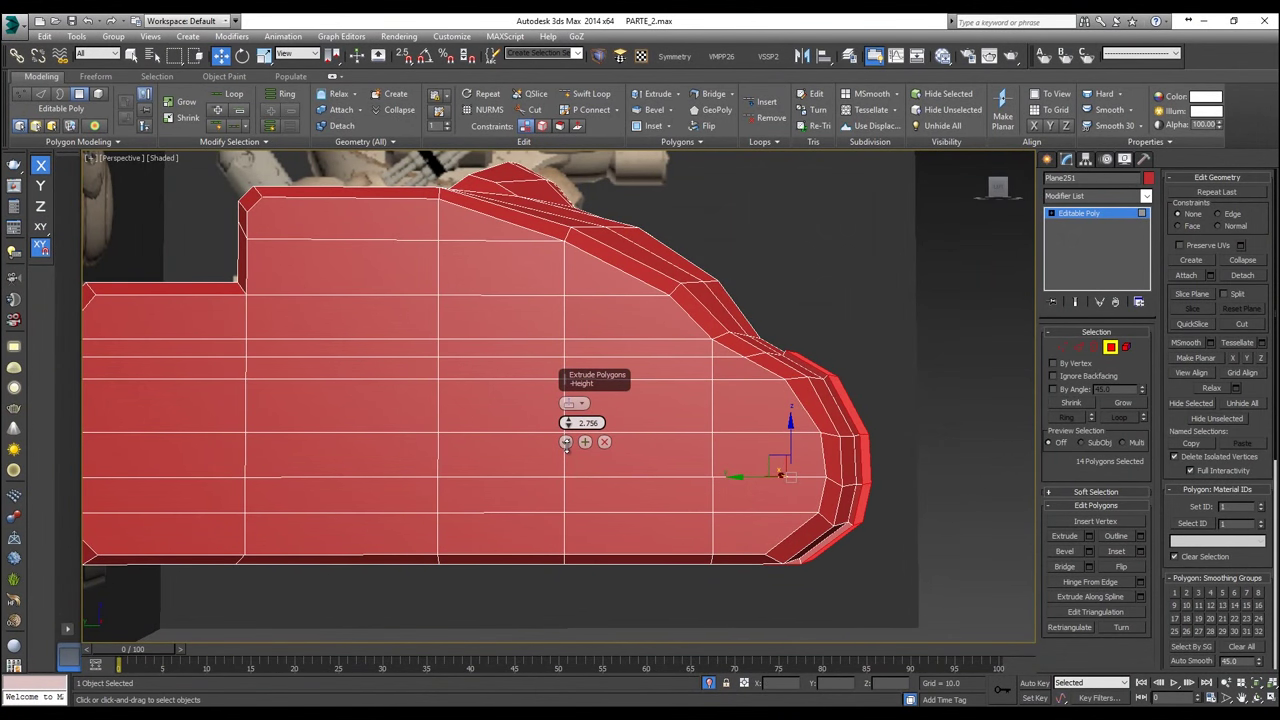
{"action": "left_click", "coordinate": [605, 443]}
Step: Add a centre edge loop lengthwise through each of the two strips
{"action": "middle_click_drag", "start_coordinate": [711, 438], "coordinate": [631, 437], "text": "alt"}
{"action": "key", "text": "f"}
{"action": "key", "text": "alt+x"}
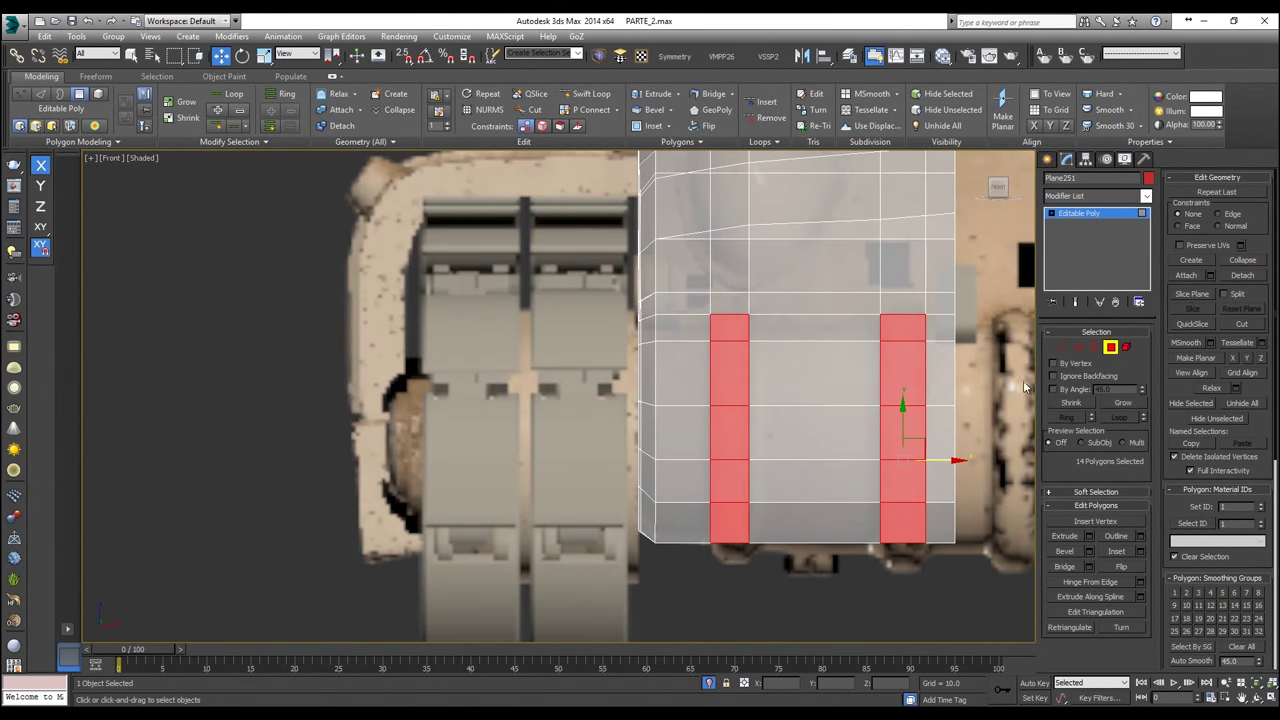
{"action": "left_click", "coordinate": [1078, 347]}
{"action": "scroll", "coordinate": [757, 394], "scroll_direction": "down", "scroll_amount": 2}
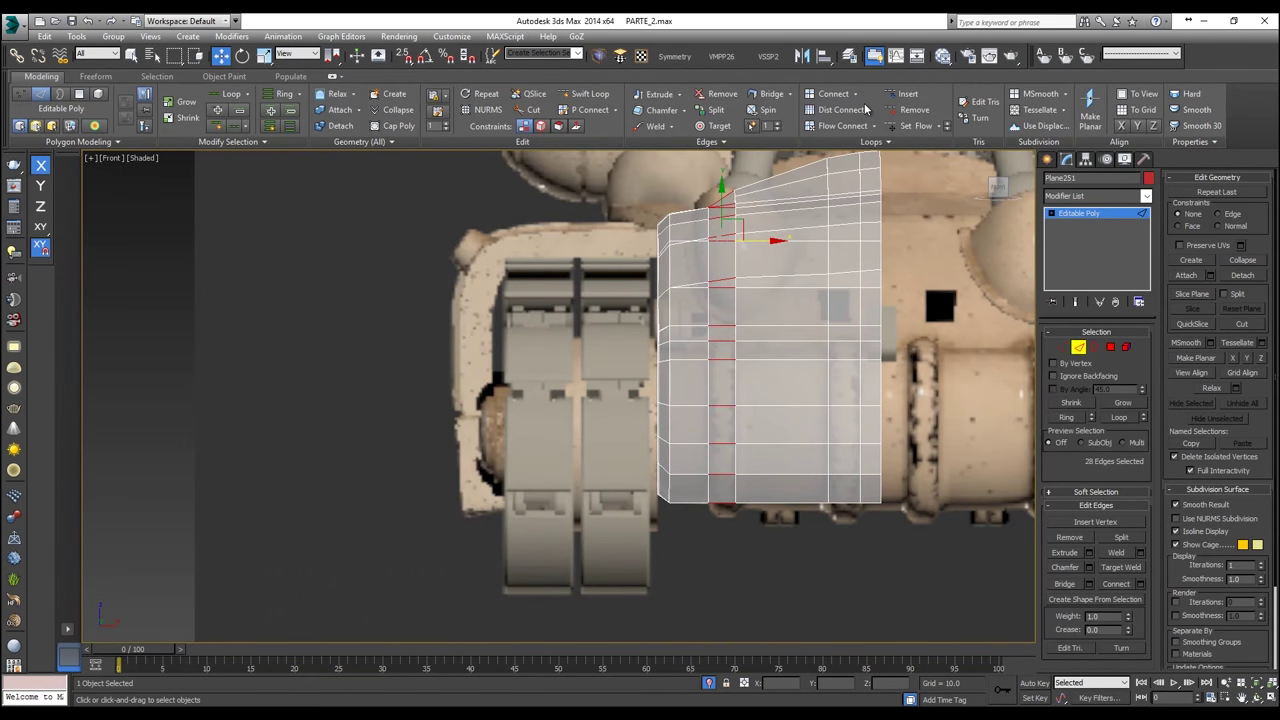
{"action": "double_click", "coordinate": [724, 234]}
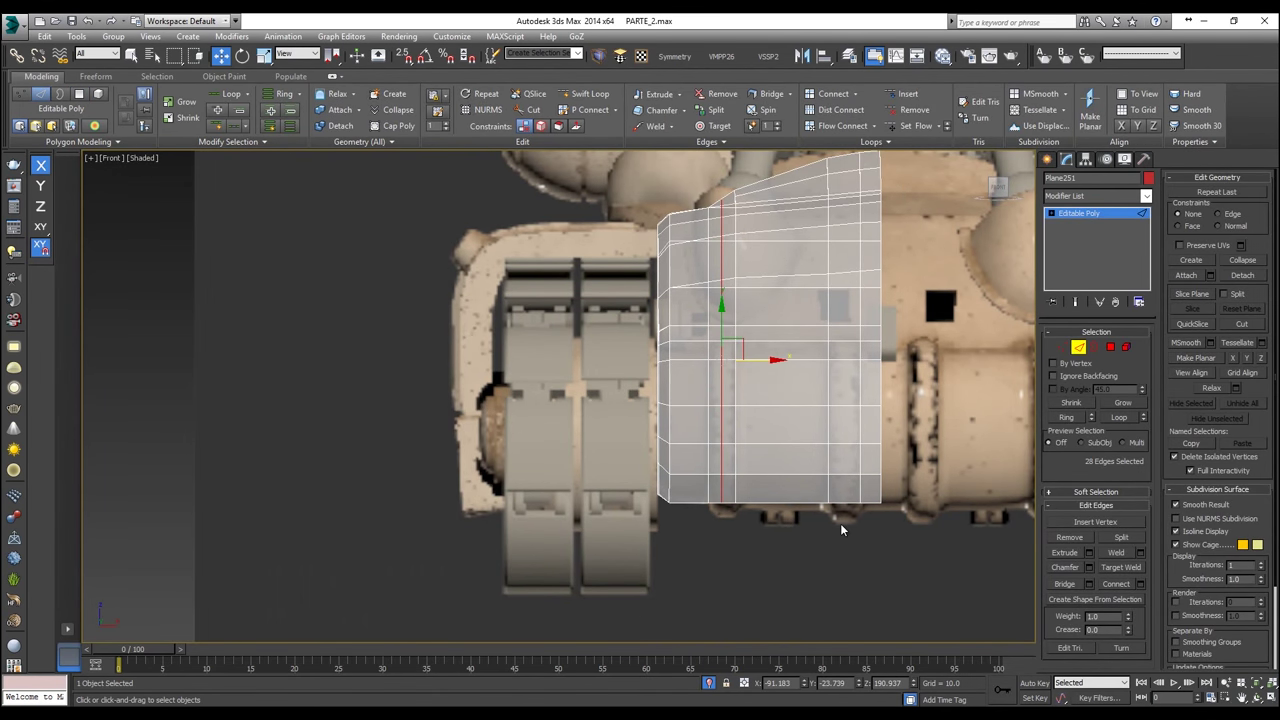
{"action": "double_click", "coordinate": [840, 240]}
Step: Raise the centre vertices at the upper ends of both strips to about Z 205.7, giving the ends a pointed shape
{"action": "scroll", "coordinate": [750, 335], "scroll_direction": "up", "scroll_amount": 3}
{"action": "left_click", "coordinate": [1062, 347]}
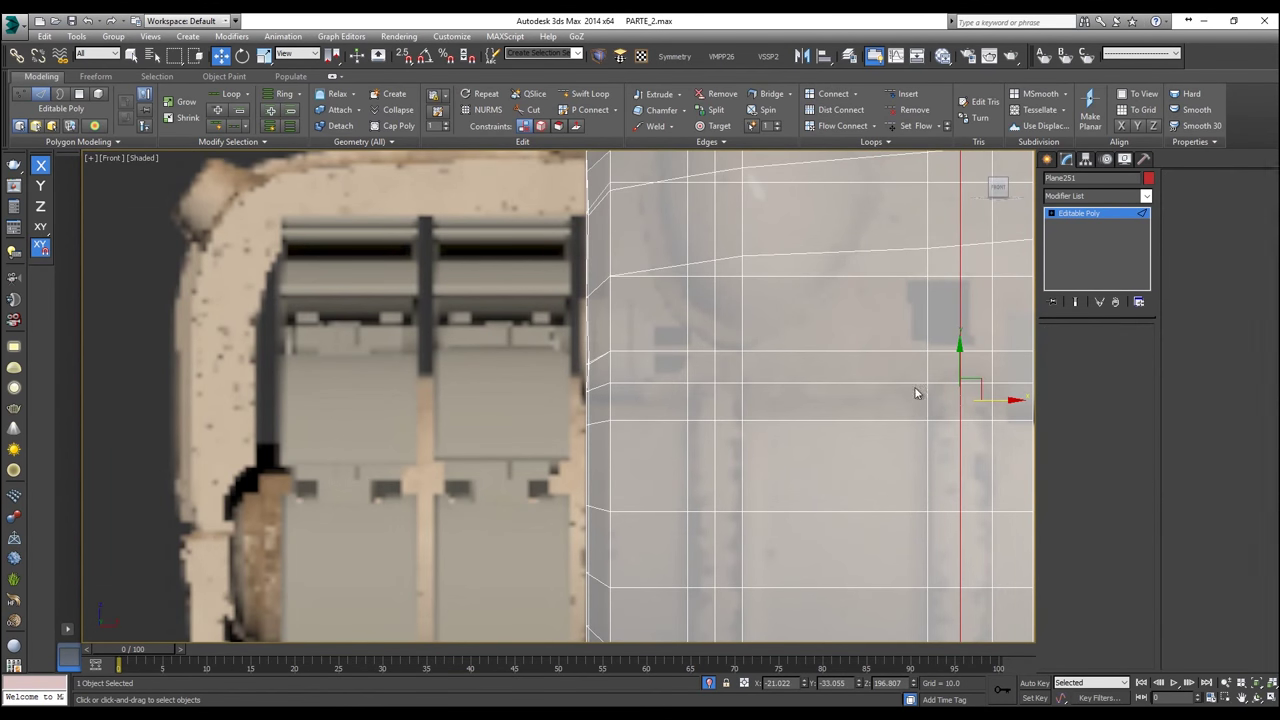
{"action": "scroll", "coordinate": [735, 408], "scroll_direction": "up", "scroll_amount": 2}
{"action": "left_click", "coordinate": [688, 372]}
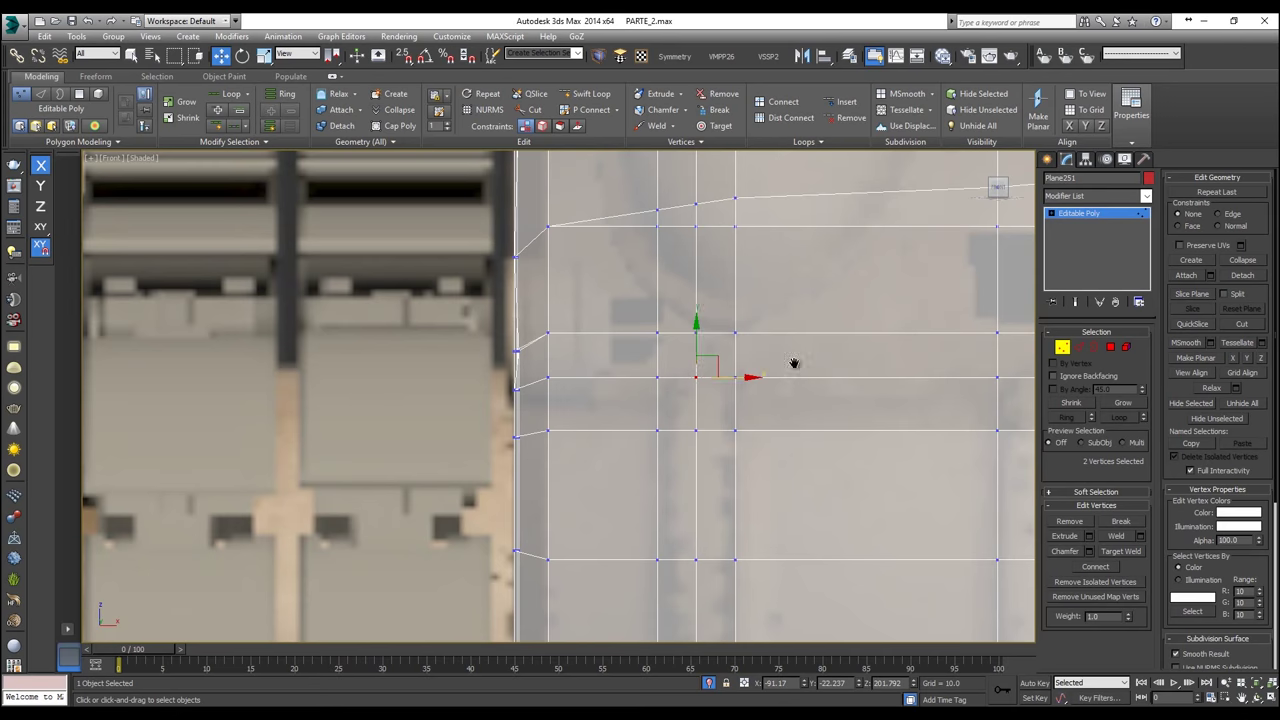
{"action": "middle_click_drag", "start_coordinate": [797, 368], "coordinate": [677, 394]}
{"action": "left_click_drag", "start_coordinate": [650, 374], "coordinate": [648, 372], "text": "ctrl"}
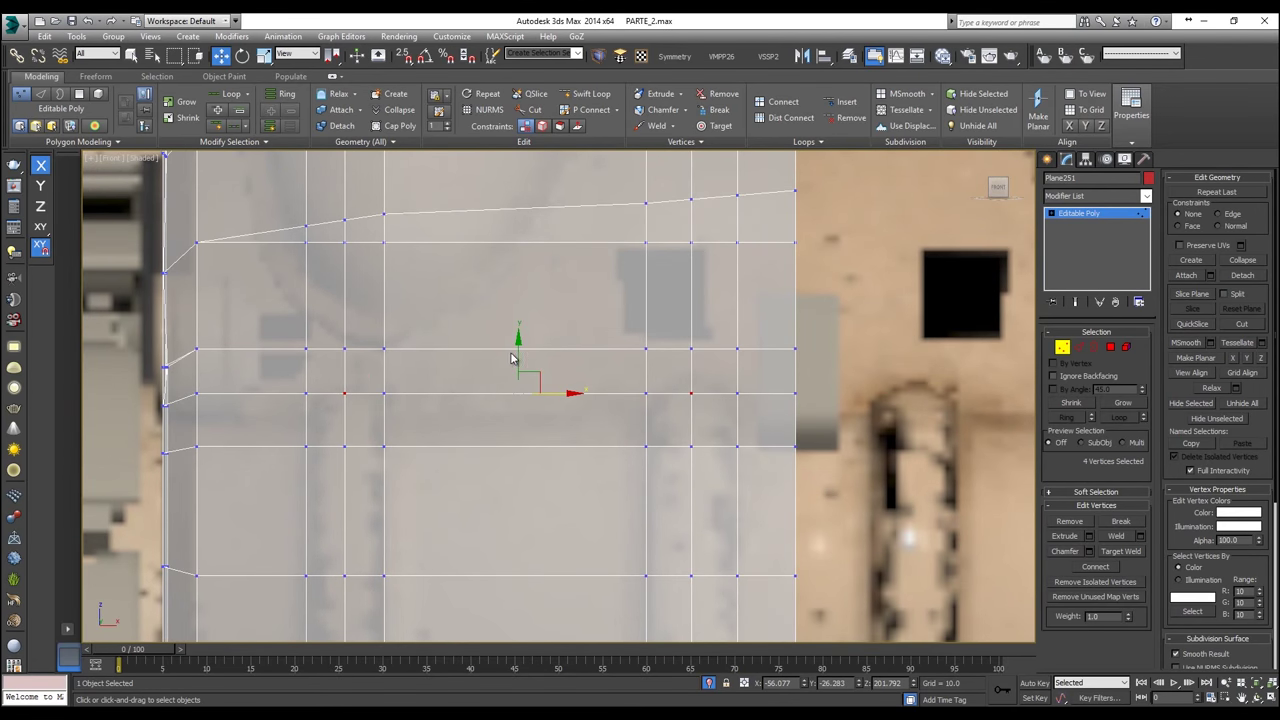
{"action": "left_click_drag", "start_coordinate": [519, 355], "coordinate": [517, 337]}
Step: Move the two centre vertices at the strips' underside ends rearward to about Y -79.3, making these ends pointed
{"action": "scroll", "coordinate": [521, 368], "scroll_direction": "down", "scroll_amount": 3}
{"action": "middle_click_drag", "start_coordinate": [523, 373], "coordinate": [594, 299]}
{"action": "key", "text": "p"}
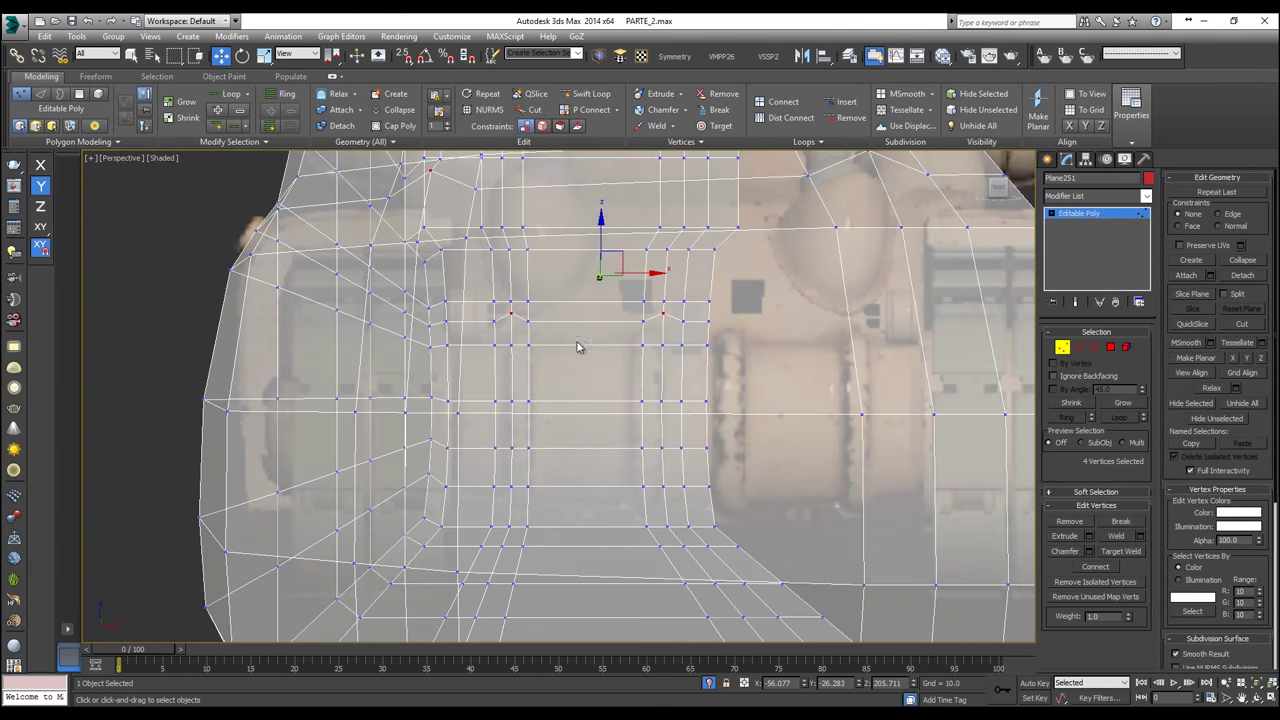
{"action": "scroll", "coordinate": [578, 341], "scroll_direction": "down", "scroll_amount": 5}
{"action": "middle_click_drag", "start_coordinate": [580, 345], "coordinate": [652, 350], "text": "alt"}
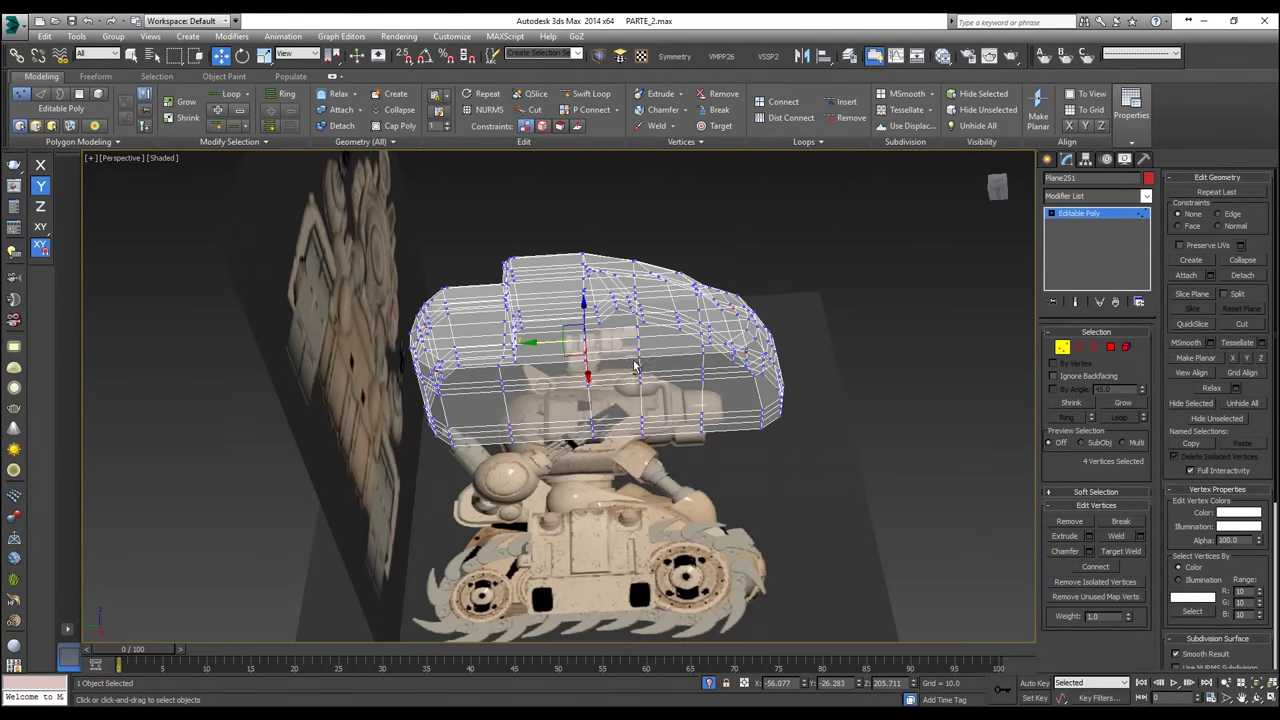
{"action": "scroll", "coordinate": [664, 393], "scroll_direction": "up", "scroll_amount": 5}
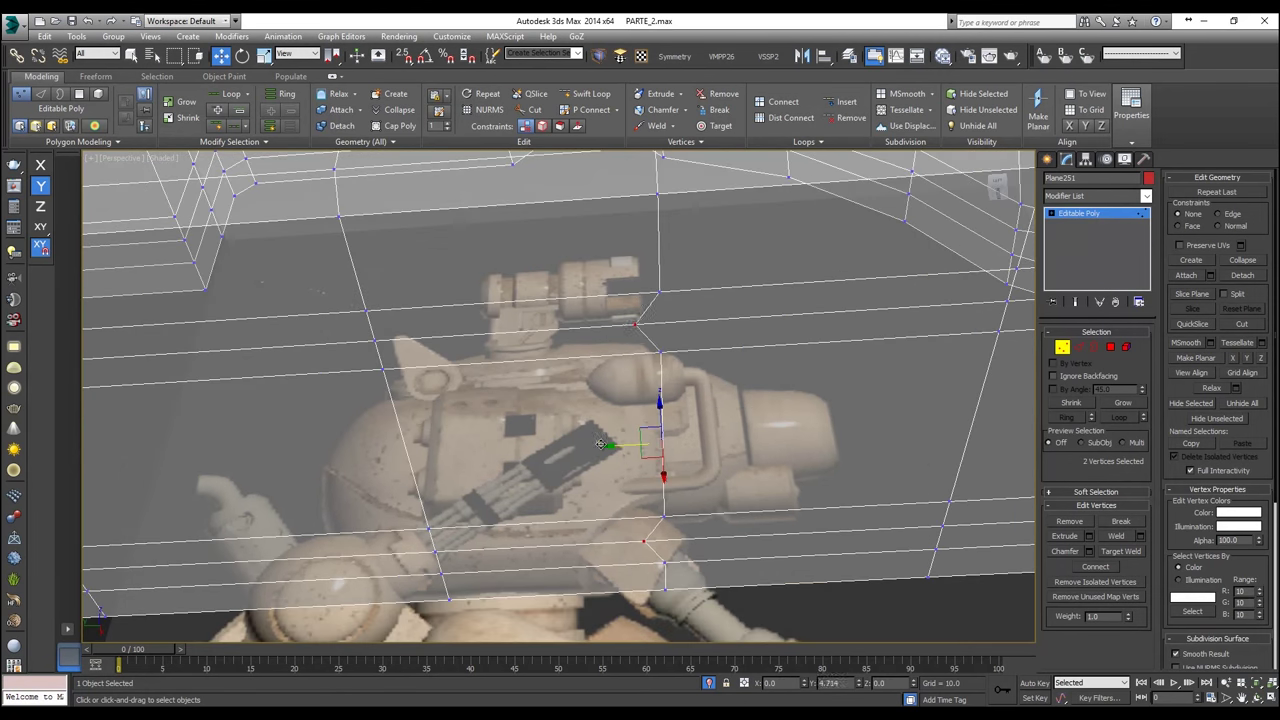
{"action": "left_click_drag", "start_coordinate": [637, 444], "coordinate": [614, 446]}
Step: Lower the two centre vertices at the strips' upper nose ends by about 3.7 units along Z
{"action": "left_click", "coordinate": [1111, 346]}
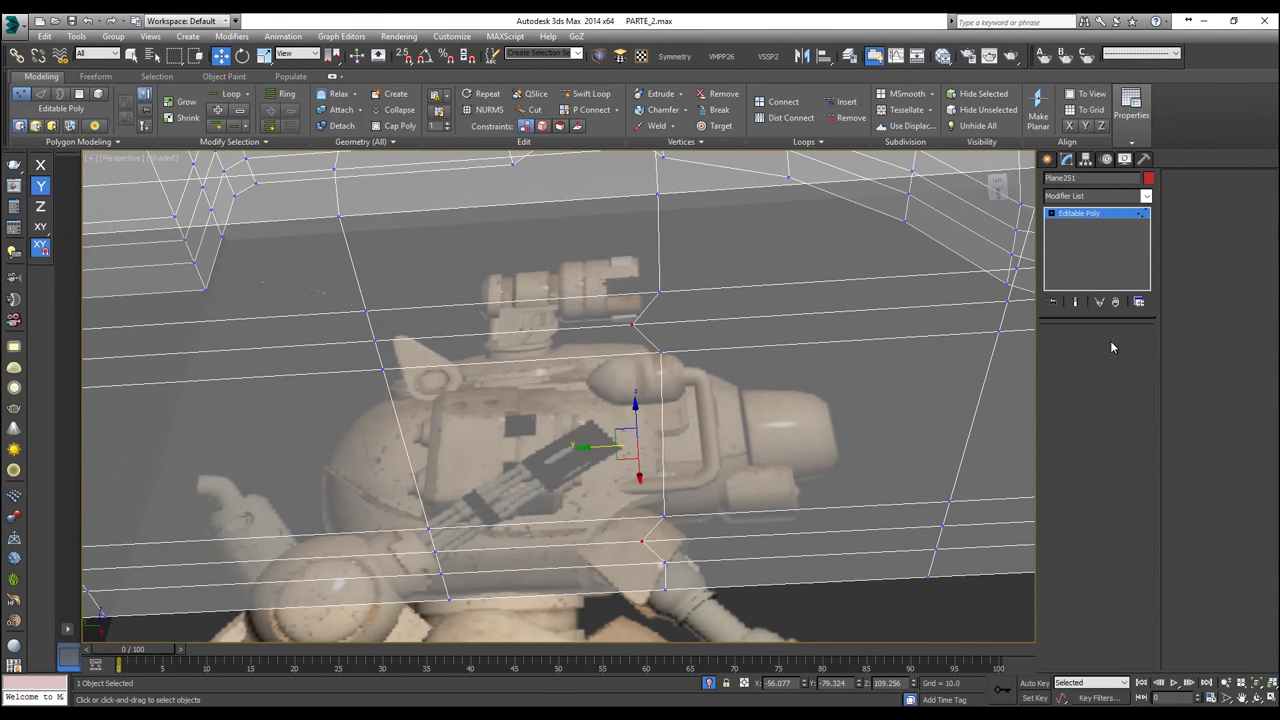
{"action": "scroll", "coordinate": [784, 349], "scroll_direction": "down", "scroll_amount": 4}
{"action": "middle_click_drag", "start_coordinate": [784, 349], "coordinate": [905, 259], "text": "alt"}
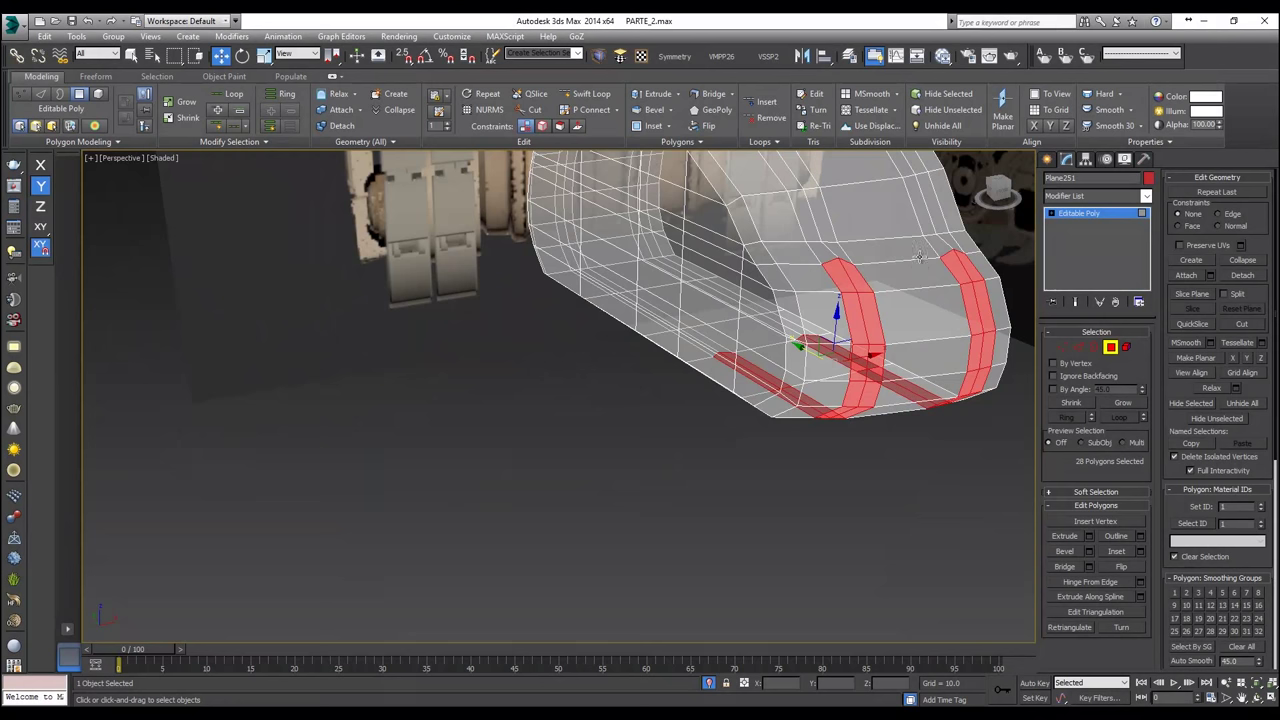
{"action": "scroll", "coordinate": [892, 258], "scroll_direction": "up", "scroll_amount": 6}
{"action": "middle_click_drag", "start_coordinate": [835, 292], "coordinate": [852, 347]}
{"action": "left_click", "coordinate": [1062, 346]}
{"action": "middle_click_drag", "start_coordinate": [929, 366], "coordinate": [852, 302], "text": "alt"}
{"action": "left_click", "coordinate": [819, 303]}
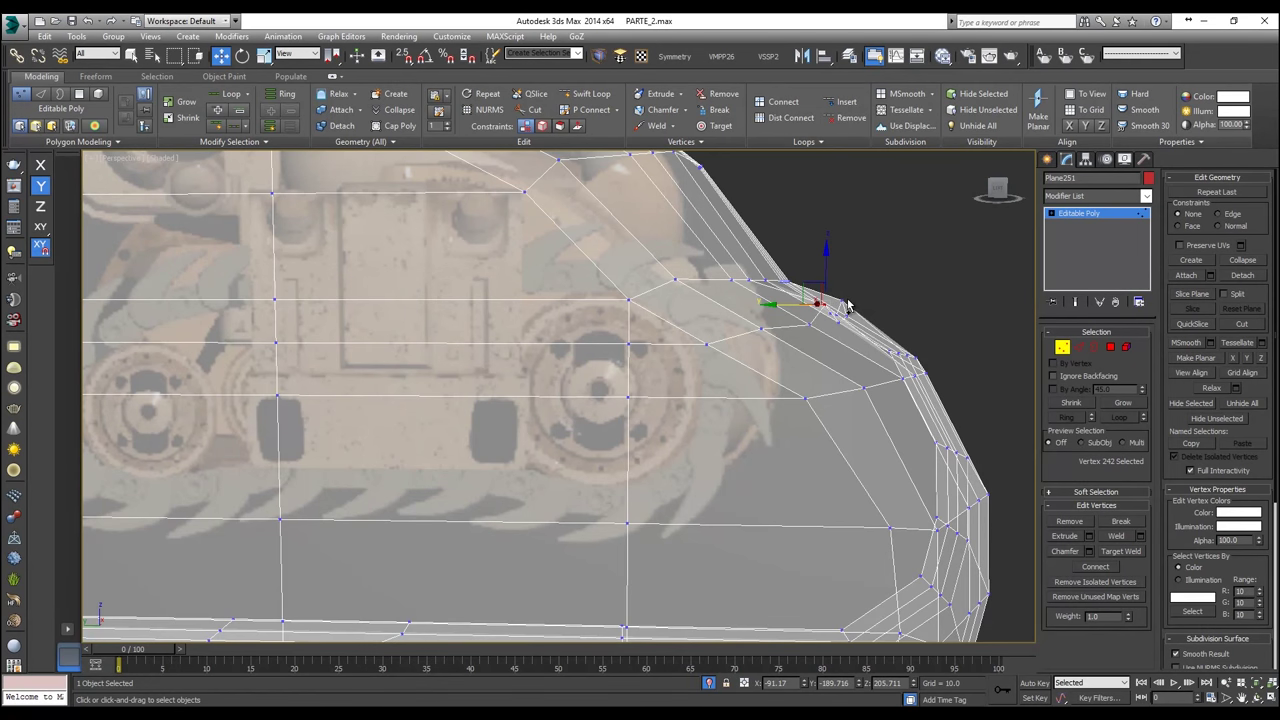
{"action": "left_click", "coordinate": [843, 302], "text": "ctrl"}
{"action": "mouse_move", "coordinate": [843, 302]}
{"action": "middle_mouse_down", "text": "alt"}
{"action": "mouse_move", "coordinate": [862, 301]}
{"action": "mouse_move", "coordinate": [833, 302]}
{"action": "middle_mouse_up", "text": "alt"}
{"action": "key", "text": "alt+x"}
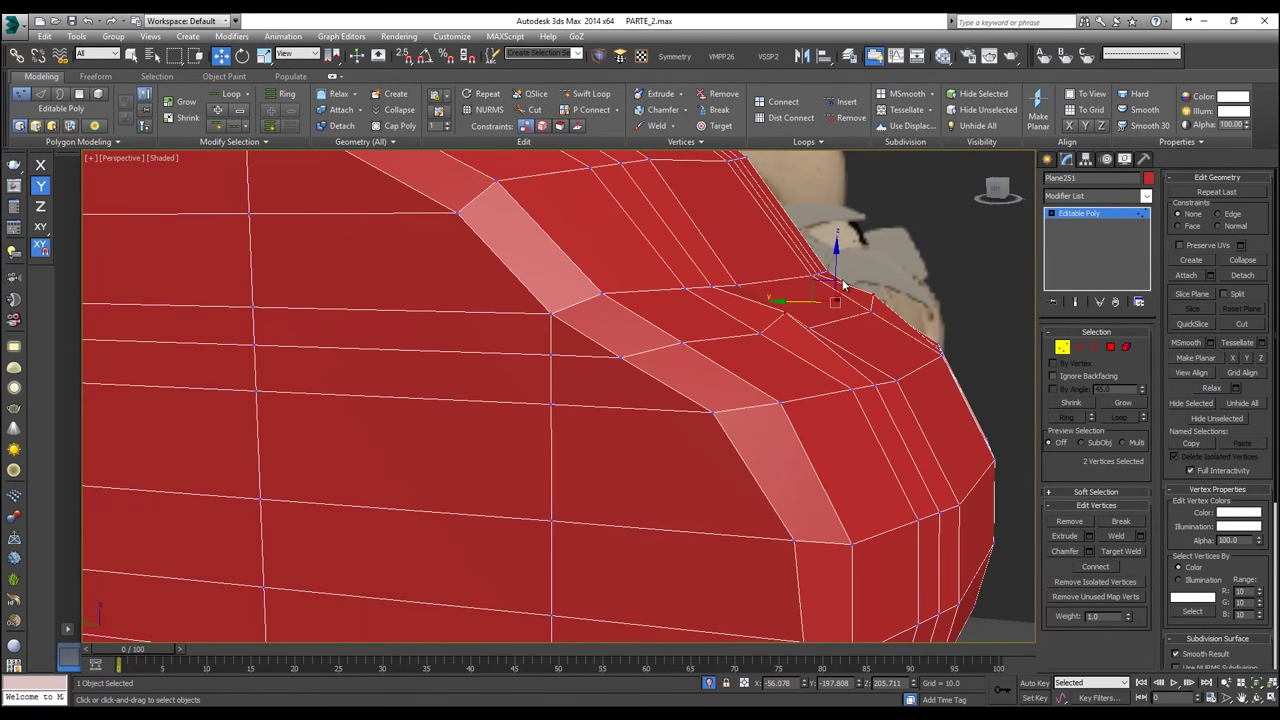
{"action": "left_click_drag", "start_coordinate": [837, 271], "coordinate": [837, 289]}
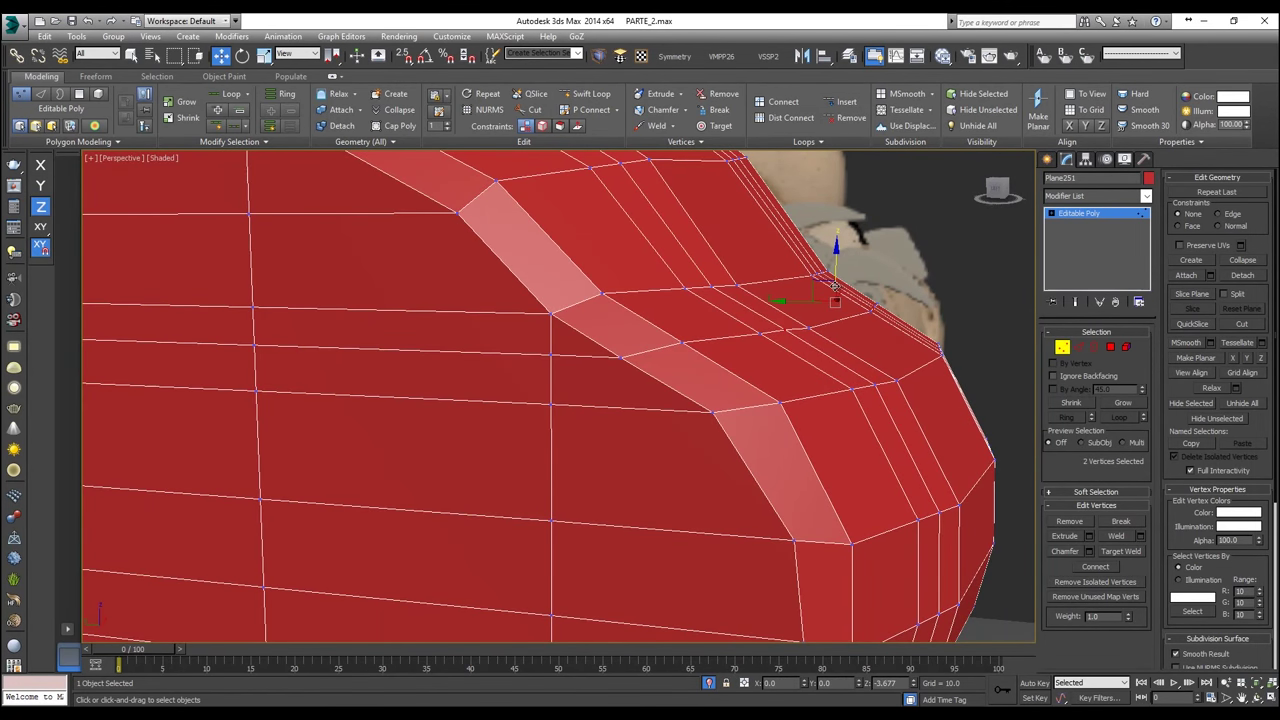
{"action": "middle_click_drag", "start_coordinate": [837, 289], "coordinate": [861, 309], "text": "alt"}
Step: Slide the two centre vertices at the nose strips' upper ends along their edges to about Y -193.2, using the Edge constraint
{"action": "left_click", "coordinate": [542, 126]}
{"action": "left_click_drag", "start_coordinate": [799, 317], "coordinate": [785, 315]}
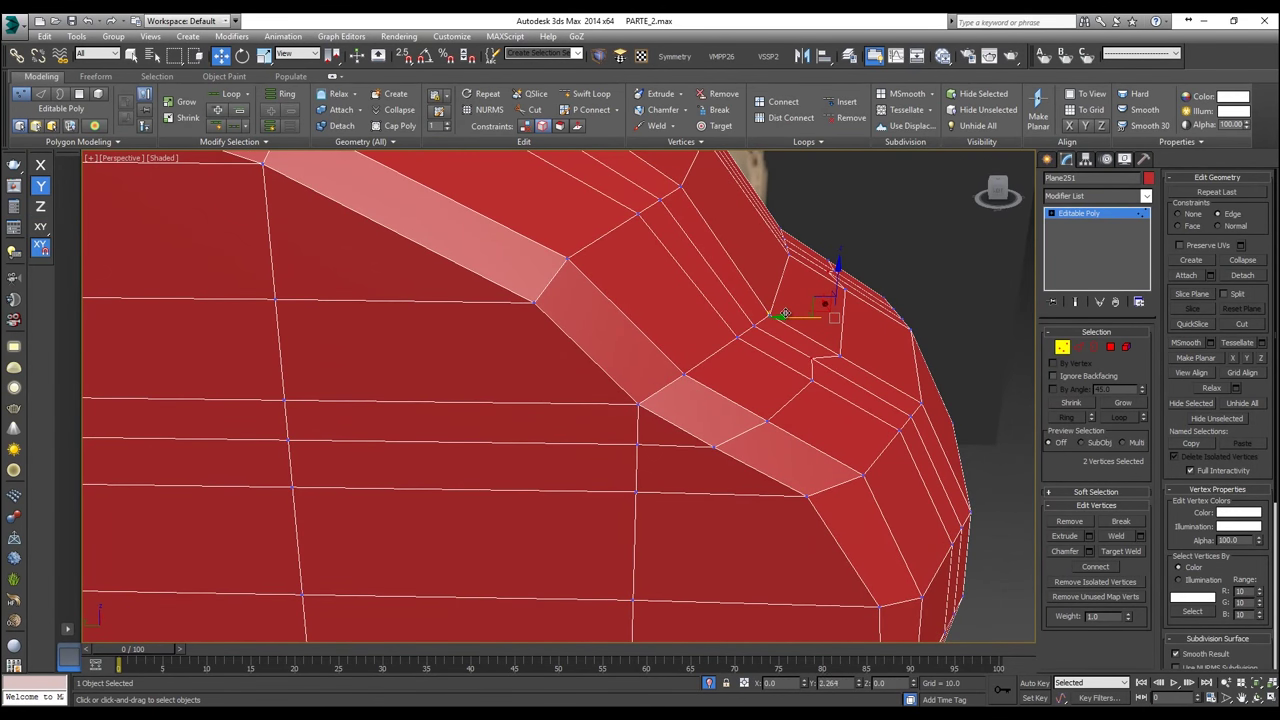
{"action": "middle_click_drag", "start_coordinate": [780, 308], "coordinate": [678, 257], "text": "alt"}
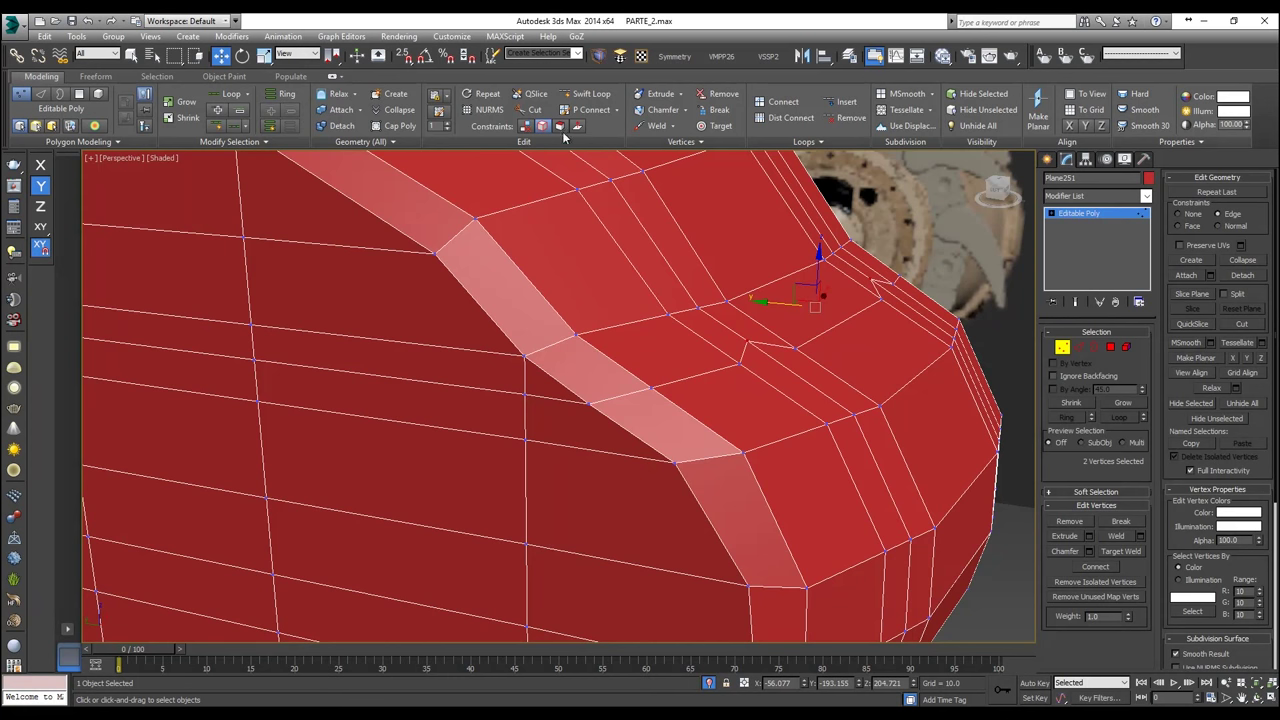
Step: Extrude the selected strip polygons around the nose with a height of 2.872
{"action": "left_click", "coordinate": [1110, 347]}
{"action": "right_click", "coordinate": [897, 341]}
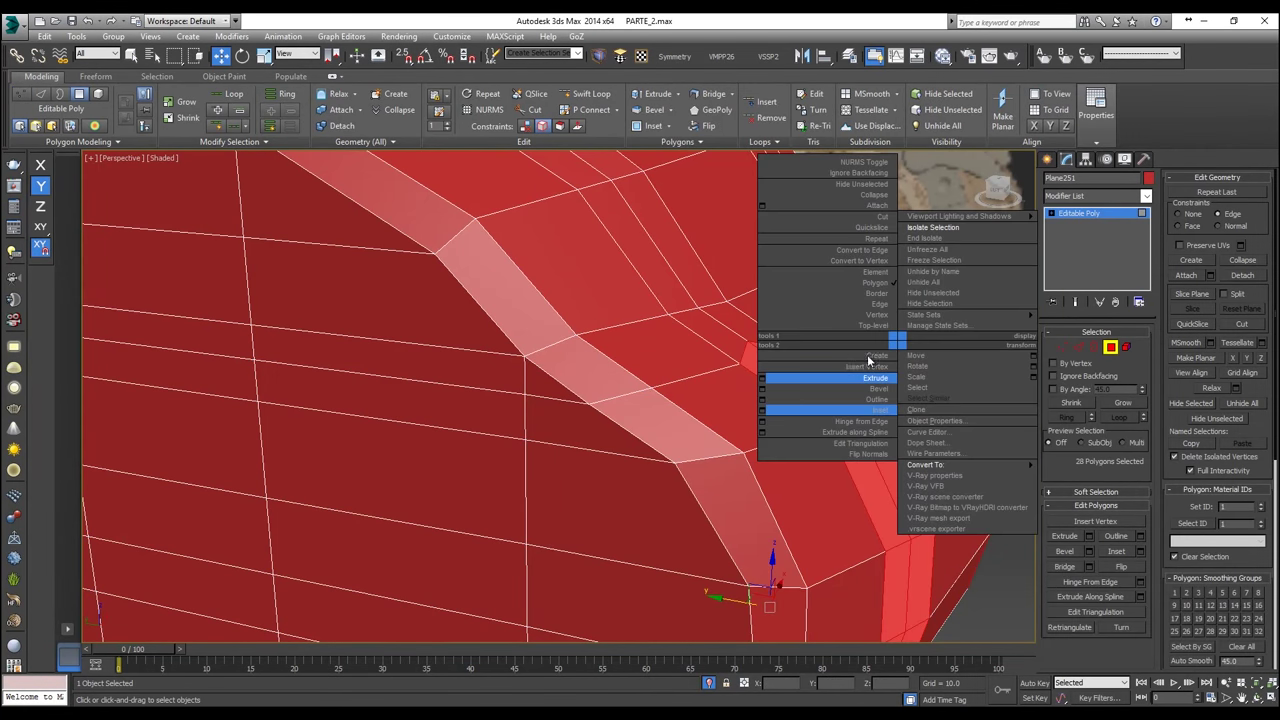
{"action": "left_click", "coordinate": [762, 378]}
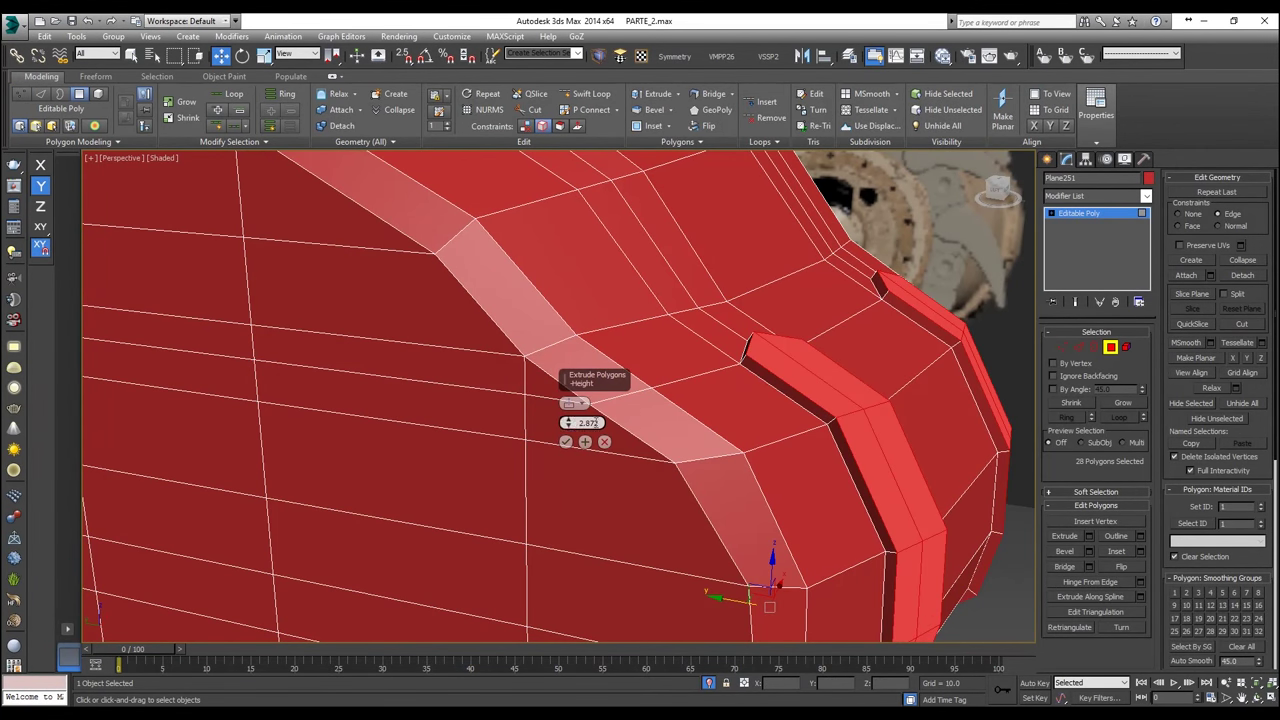
{"action": "left_click", "coordinate": [566, 442]}
Step: Start a Bevel on the extruded strips, reset its height and outline to 0, and set the bevel type to Local Normal
{"action": "middle_click_drag", "start_coordinate": [785, 418], "coordinate": [780, 498], "text": "alt"}
{"action": "left_click", "coordinate": [671, 110]}
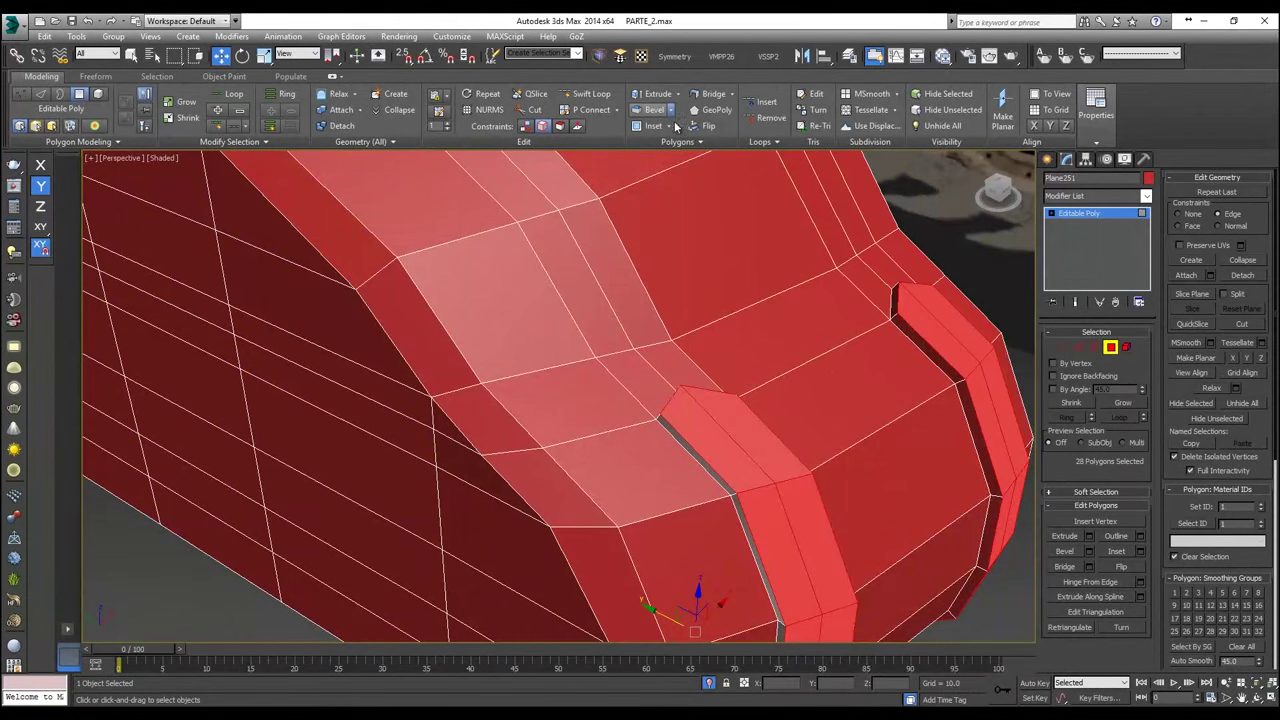
{"action": "left_click", "coordinate": [676, 127]}
{"action": "middle_click_drag", "start_coordinate": [701, 381], "coordinate": [714, 313]}
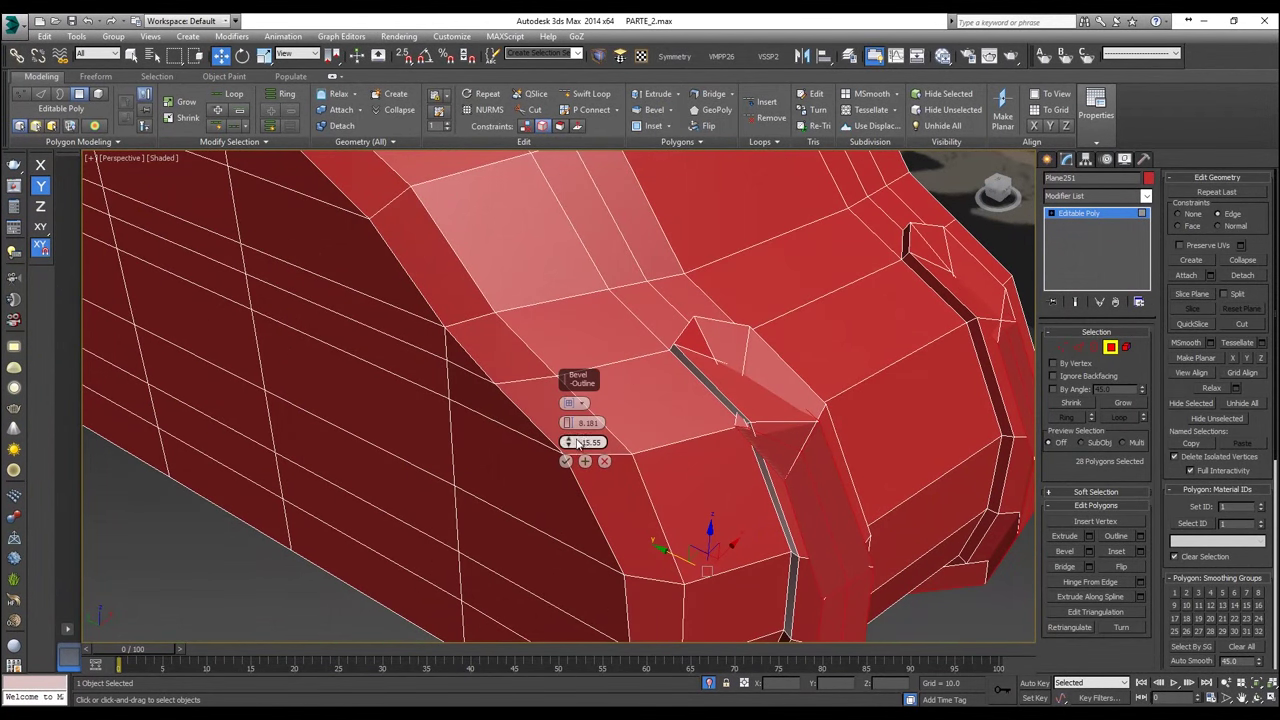
{"action": "right_click", "coordinate": [567, 443]}
{"action": "right_click", "coordinate": [567, 424]}
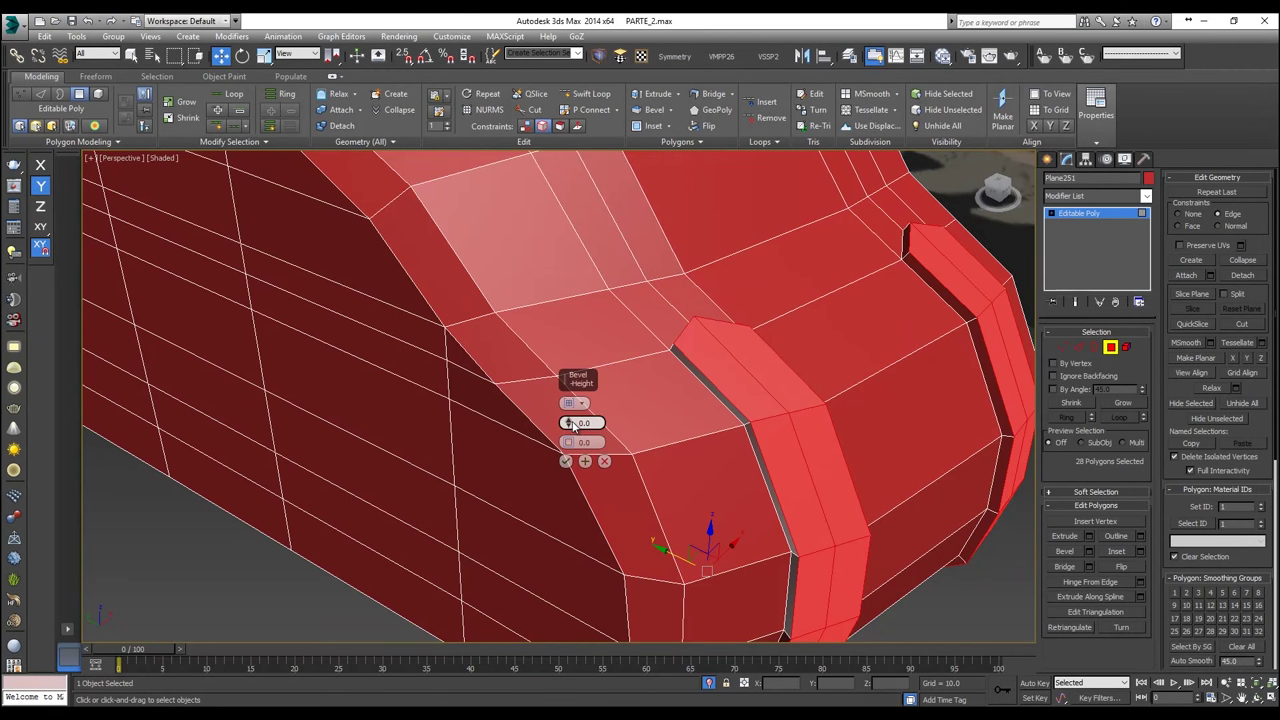
{"action": "left_click_drag", "start_coordinate": [570, 423], "coordinate": [571, 415]}
{"action": "left_click", "coordinate": [589, 401]}
{"action": "key", "text": "ctrl+z"}
{"action": "left_click", "coordinate": [584, 404]}
{"action": "left_click", "coordinate": [597, 427]}
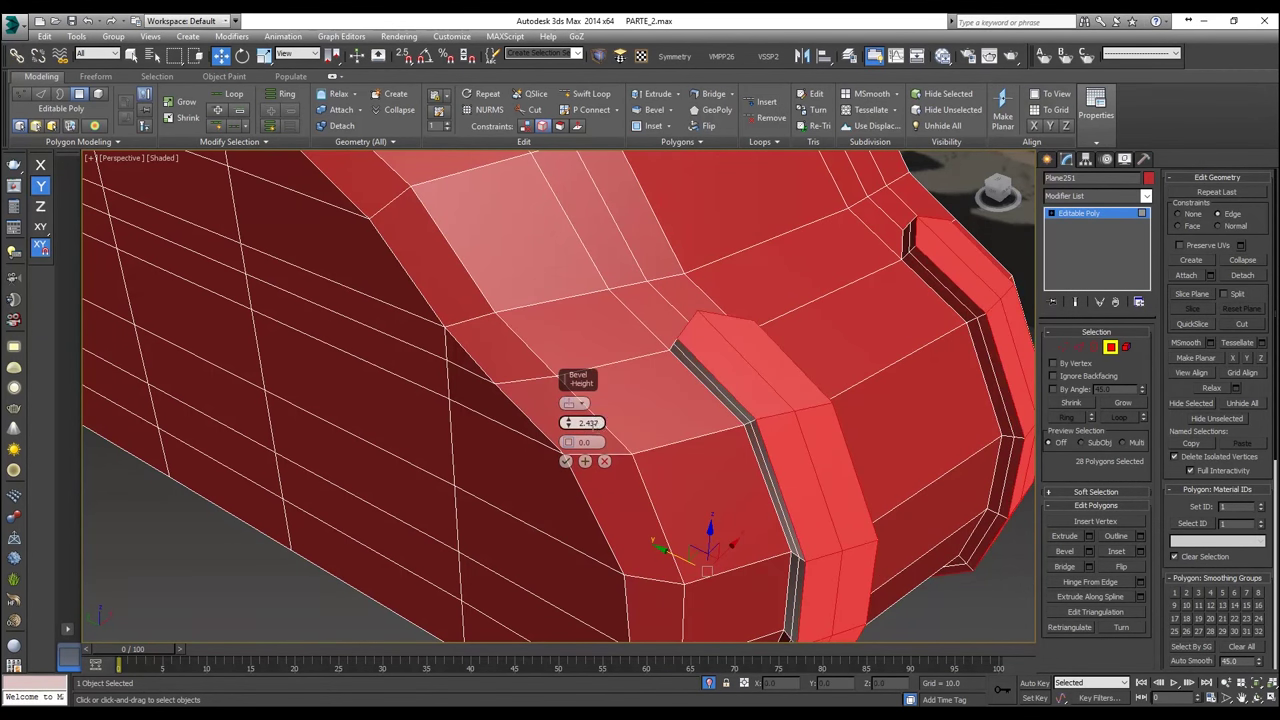
Step: Bevel the strips with a height of 4.525 and an outline of -4.757
{"action": "left_click_drag", "start_coordinate": [568, 423], "coordinate": [568, 390]}
{"action": "middle_click_drag", "start_coordinate": [690, 379], "coordinate": [645, 356], "text": "alt"}
{"action": "left_click_drag", "start_coordinate": [568, 423], "coordinate": [563, 470]}
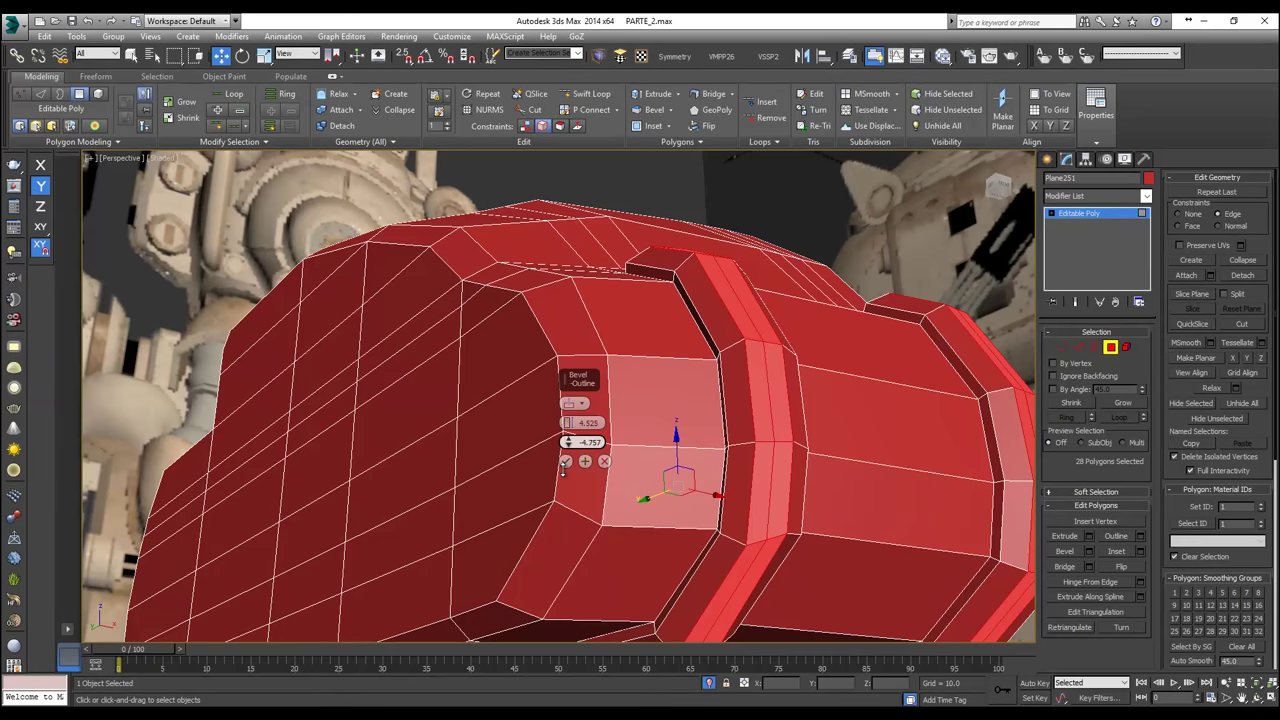
{"action": "middle_click_drag", "start_coordinate": [625, 470], "coordinate": [580, 465], "text": "alt"}
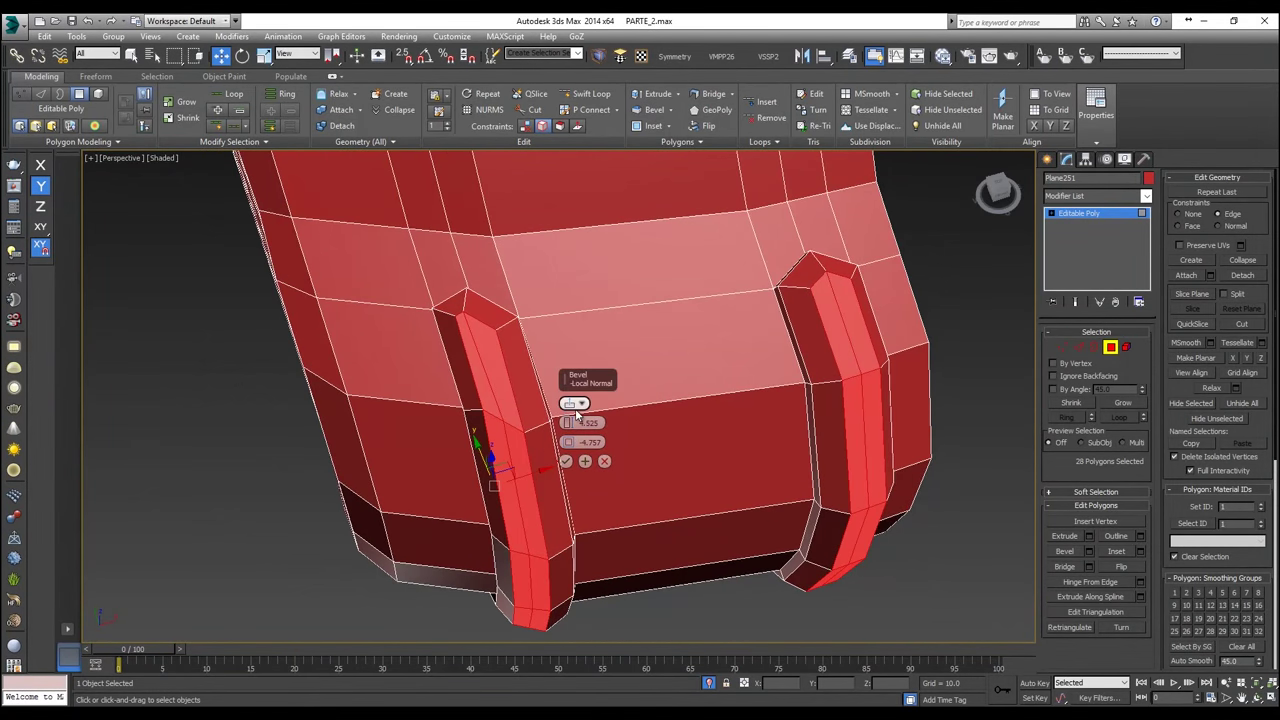
{"action": "left_click", "coordinate": [569, 461]}
Step: Deselect the strips and examine their underside ends and the body's overall shape from several sides
{"action": "scroll", "coordinate": [583, 463], "scroll_direction": "down", "scroll_amount": 4}
{"action": "left_click", "coordinate": [804, 448]}
{"action": "middle_click_drag", "start_coordinate": [804, 448], "coordinate": [581, 208], "text": "alt"}
{"action": "scroll", "coordinate": [581, 208], "scroll_direction": "up", "scroll_amount": 5}
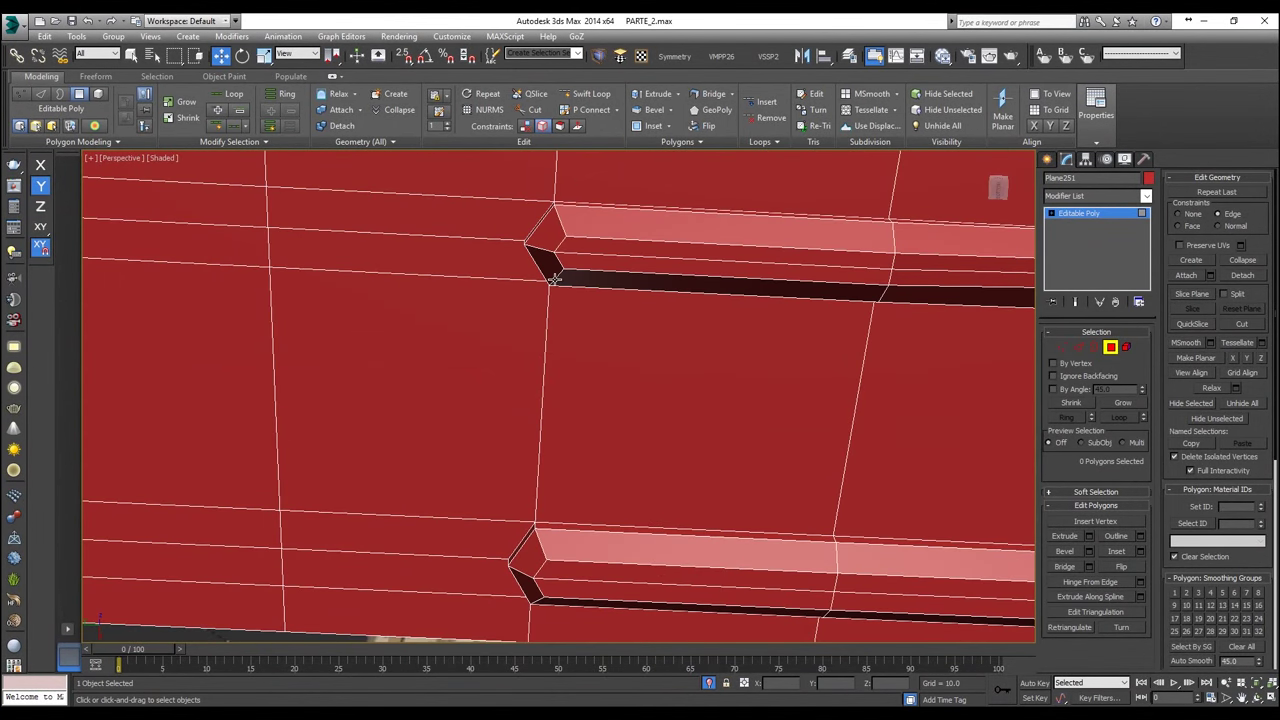
{"action": "middle_click_drag", "start_coordinate": [555, 279], "coordinate": [607, 451]}
{"action": "scroll", "coordinate": [560, 218], "scroll_direction": "down", "scroll_amount": 4}
{"action": "scroll", "coordinate": [557, 277], "scroll_direction": "down", "scroll_amount": 2}
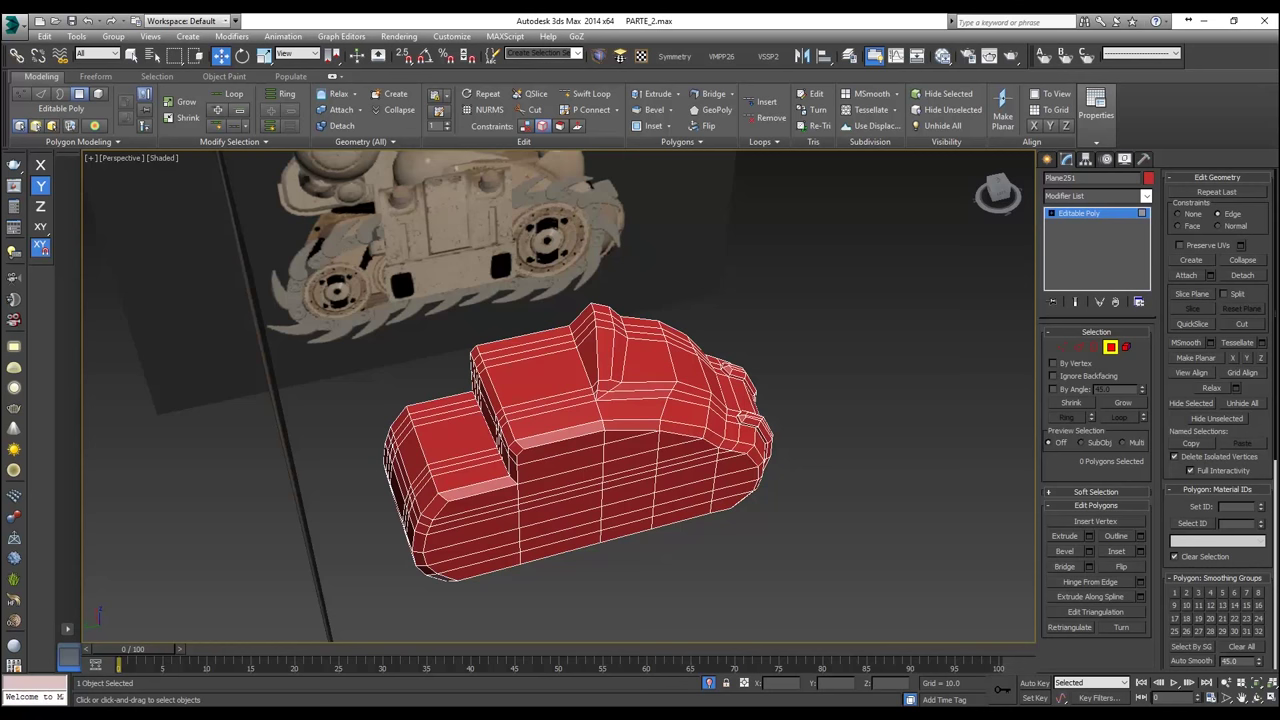
{"action": "middle_click_drag", "start_coordinate": [598, 524], "coordinate": [641, 437], "text": "alt"}
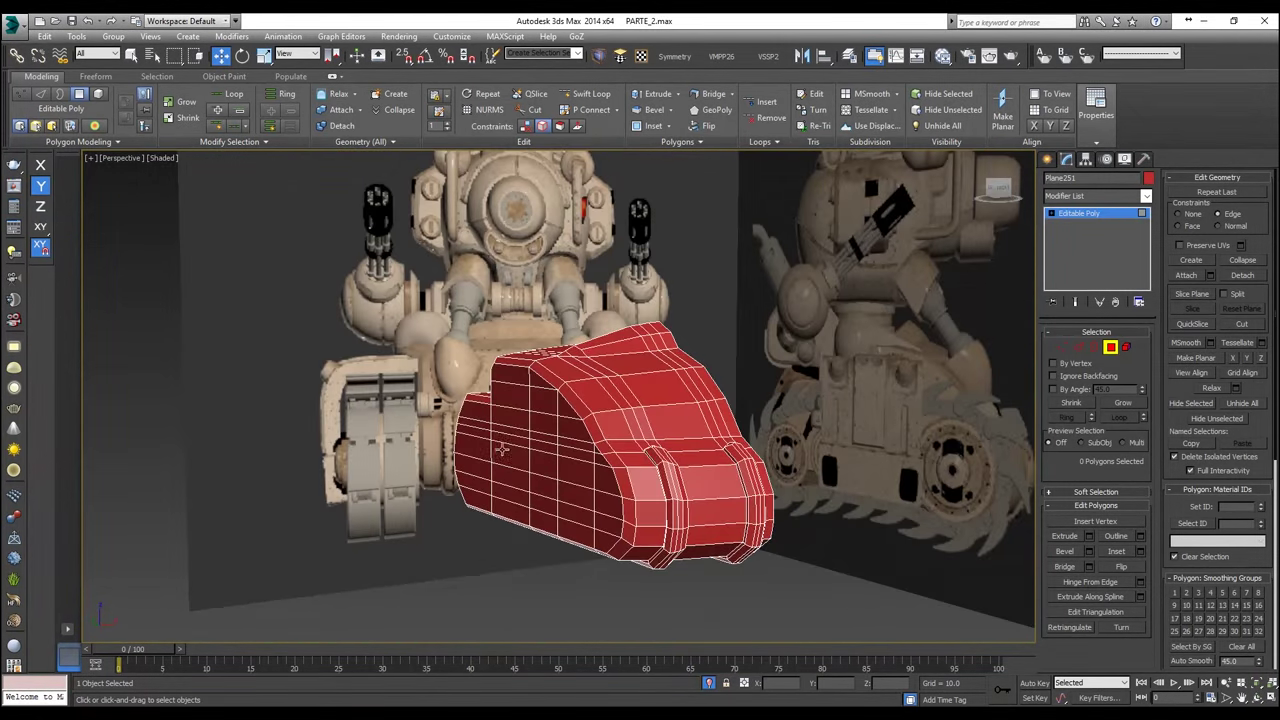
{"action": "right_click", "coordinate": [641, 437]}
{"action": "left_click", "coordinate": [692, 326]}
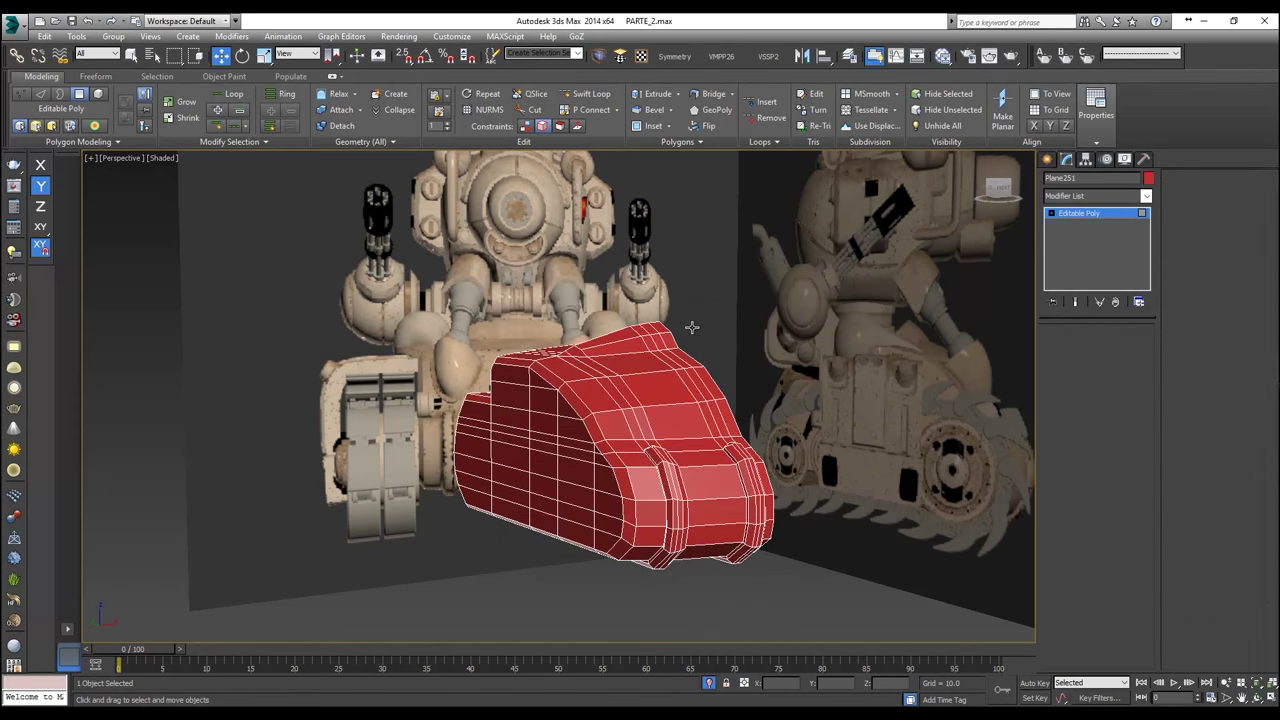
{"action": "middle_click_drag", "start_coordinate": [779, 443], "coordinate": [818, 427], "text": "alt"}
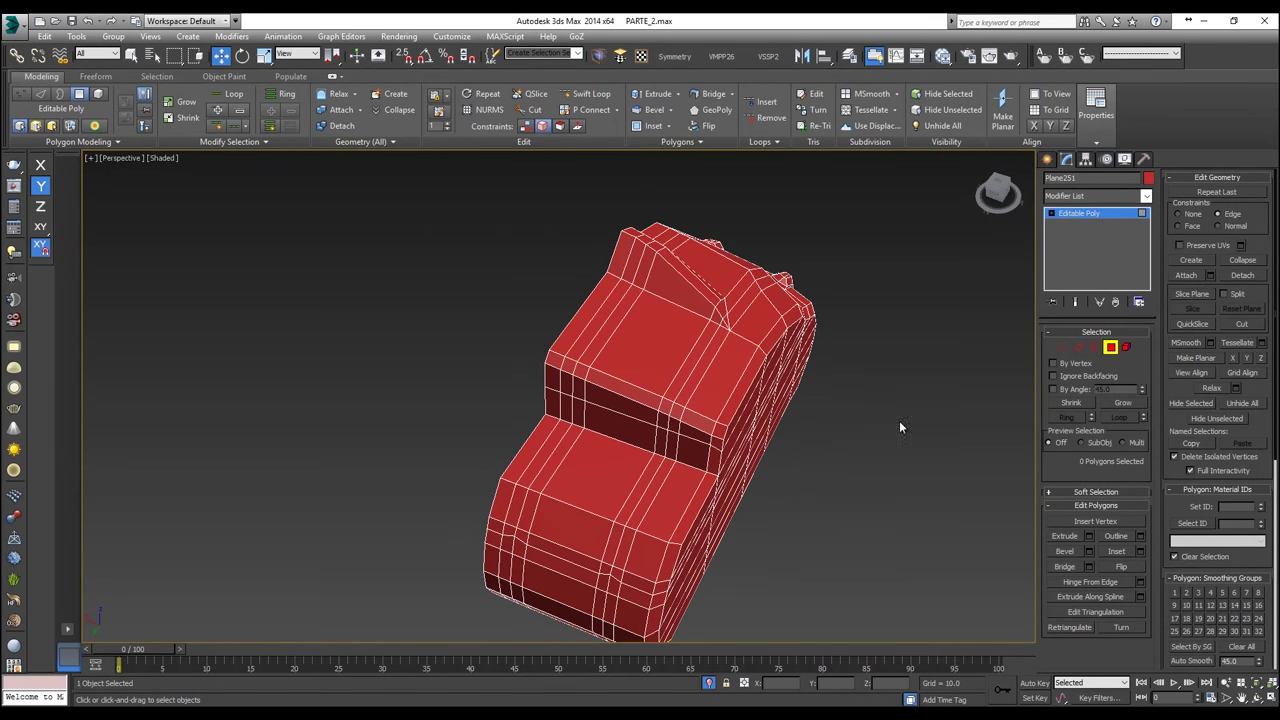
Step: In Top view, select the strip's three vertex columns, remove the edge constraint, and move them about 19.88 along X toward the centreline
{"action": "left_click", "coordinate": [1062, 347]}
{"action": "middle_click_drag", "start_coordinate": [663, 494], "coordinate": [671, 594], "text": "alt"}
{"action": "key", "text": "t"}
{"action": "middle_click_drag", "start_coordinate": [644, 439], "coordinate": [656, 595]}
{"action": "scroll", "coordinate": [634, 439], "scroll_direction": "up", "scroll_amount": 2}
{"action": "key", "text": "alt+x"}
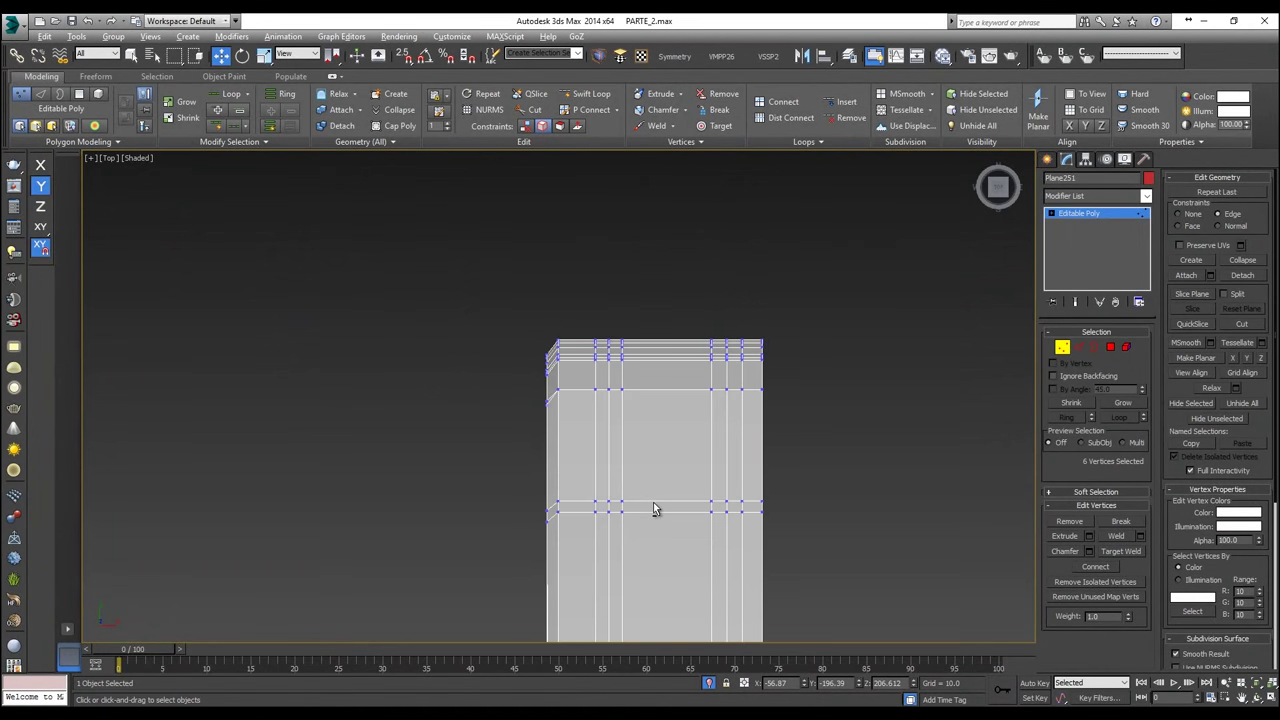
{"action": "left_click_drag", "start_coordinate": [585, 320], "coordinate": [586, 319]}
{"action": "scroll", "coordinate": [655, 418], "scroll_direction": "up", "scroll_amount": 2}
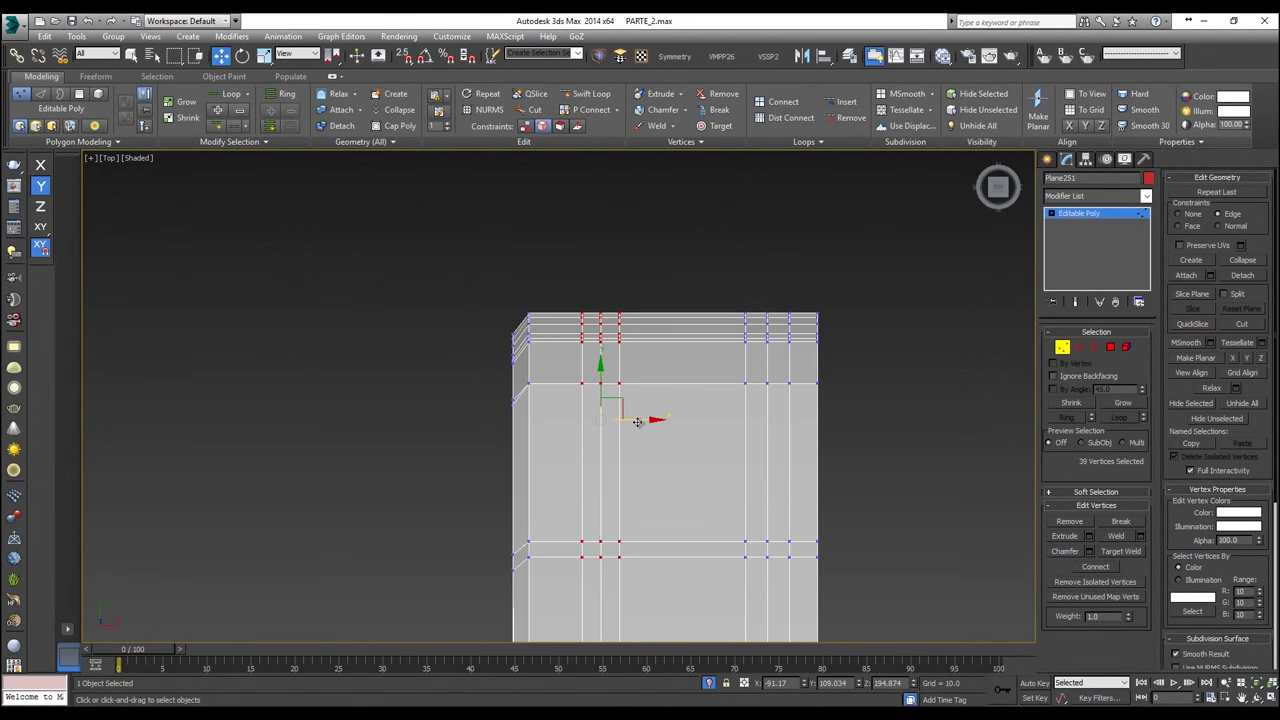
{"action": "left_click_drag", "start_coordinate": [652, 420], "coordinate": [670, 420]}
{"action": "key", "text": "ctrl+z"}
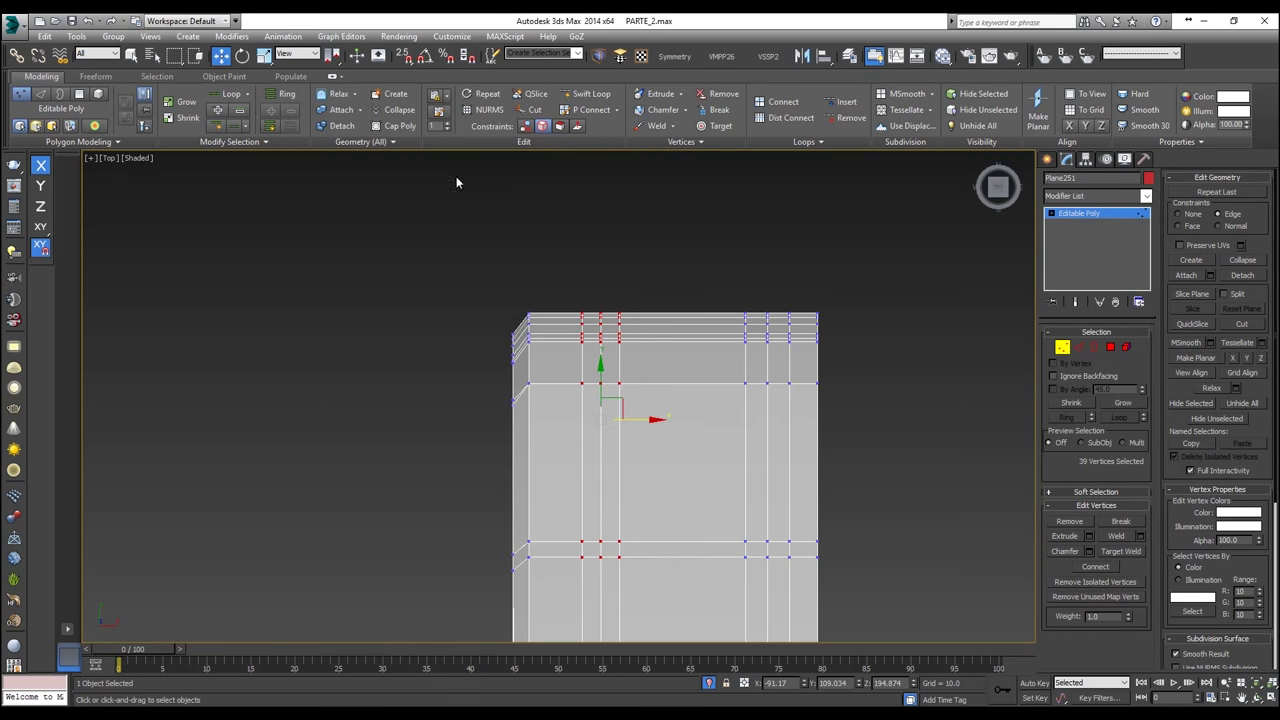
{"action": "left_click", "coordinate": [524, 126]}
{"action": "middle_click_drag", "start_coordinate": [651, 452], "coordinate": [648, 402]}
{"action": "left_click_drag", "start_coordinate": [650, 371], "coordinate": [694, 371]}
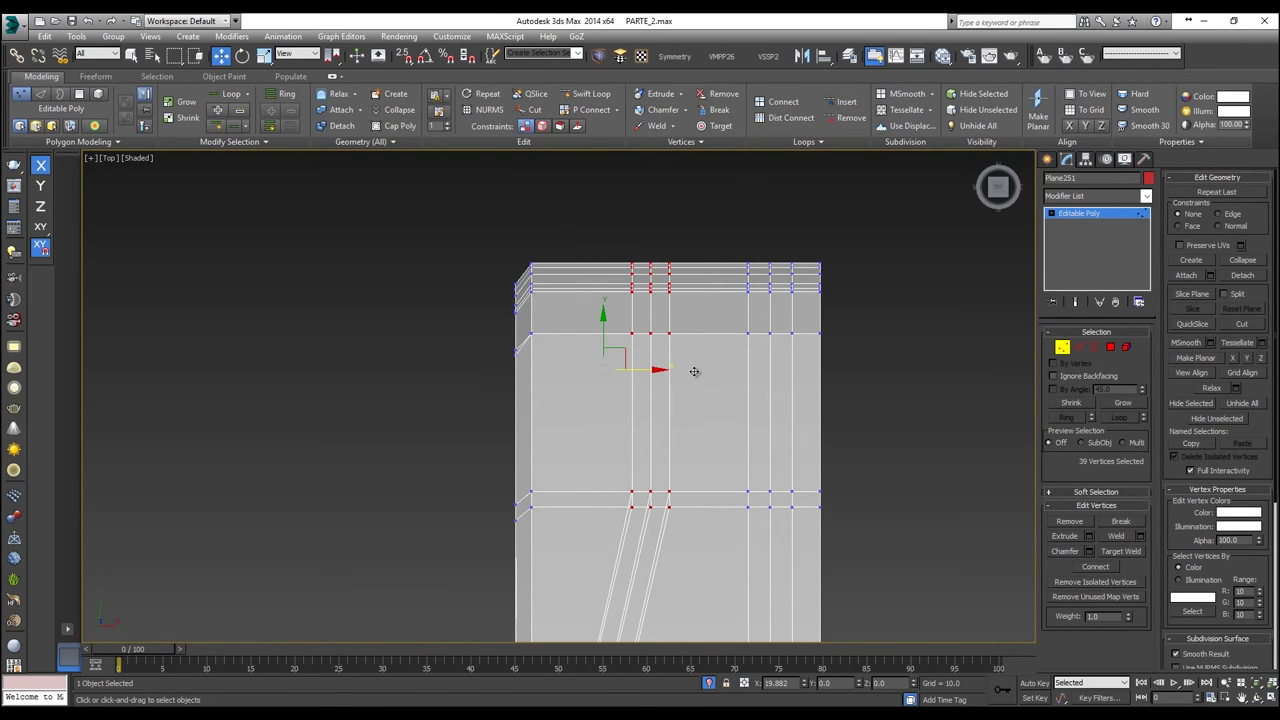
Step: Nudge the three vertices at the slanted section's start outward along X, and move the full three vertex columns another 8.28 toward the centreline
{"action": "middle_click_drag", "start_coordinate": [660, 504], "coordinate": [659, 364]}
{"action": "scroll", "coordinate": [664, 405], "scroll_direction": "up", "scroll_amount": 2}
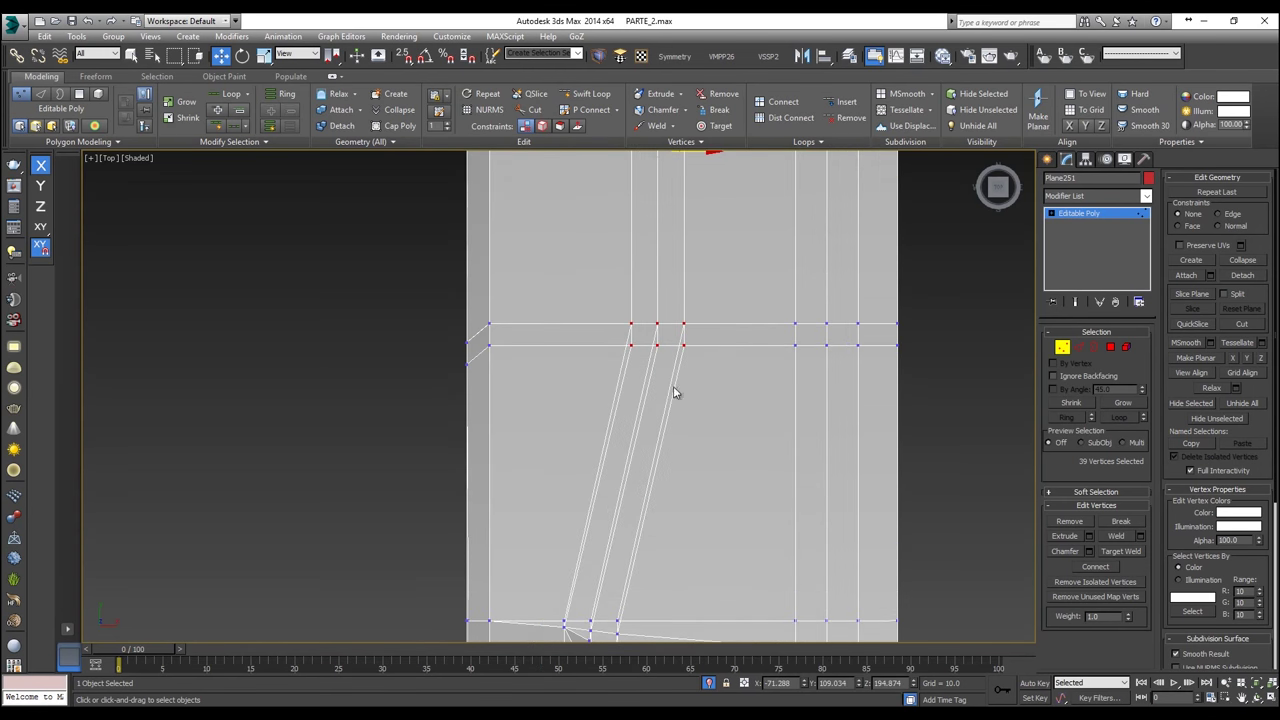
{"action": "left_click", "coordinate": [656, 346]}
{"action": "left_click_drag", "start_coordinate": [695, 344], "coordinate": [688, 345]}
{"action": "scroll", "coordinate": [694, 345], "scroll_direction": "down", "scroll_amount": 2}
{"action": "middle_click_drag", "start_coordinate": [693, 370], "coordinate": [690, 402]}
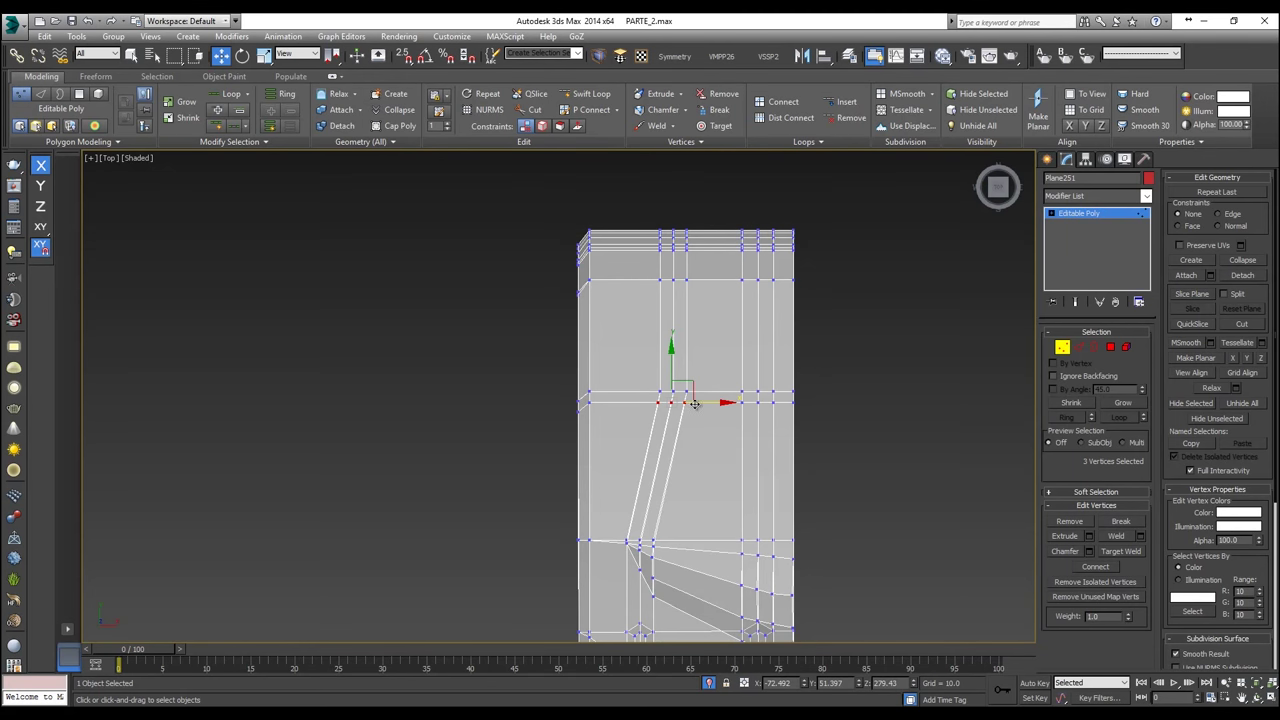
{"action": "left_click_drag", "start_coordinate": [649, 232], "coordinate": [628, 208]}
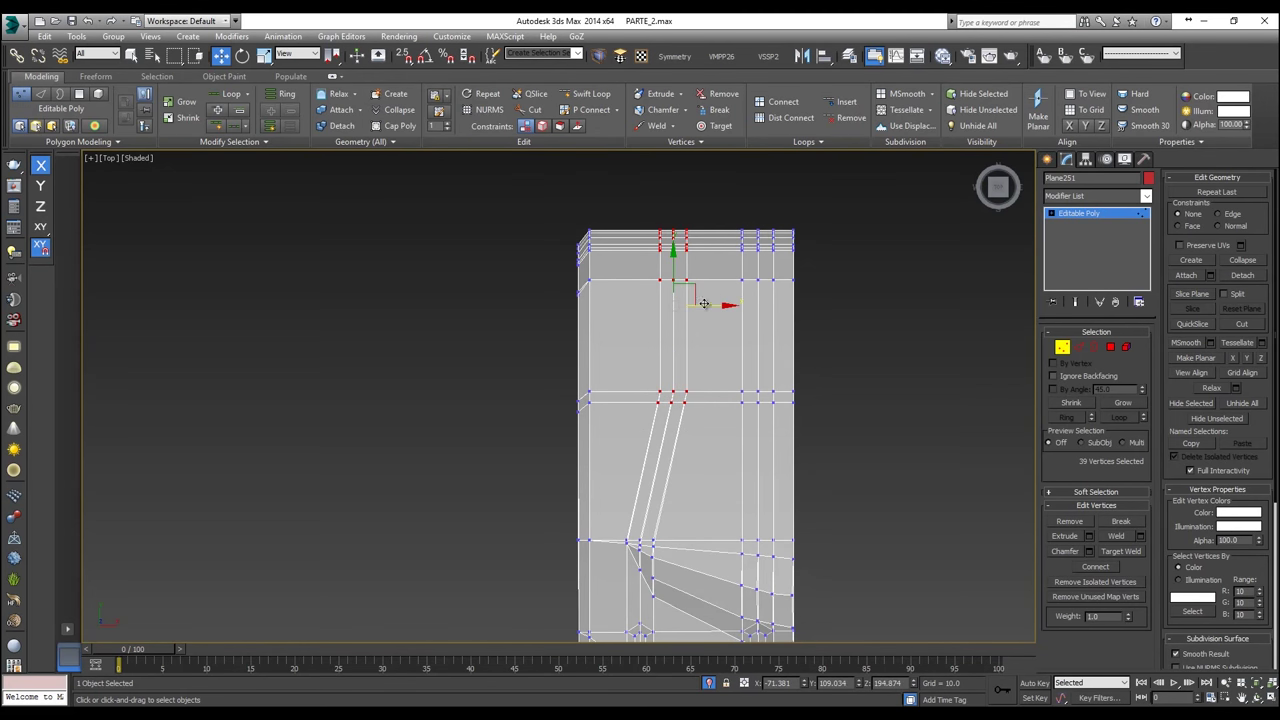
{"action": "left_click_drag", "start_coordinate": [710, 305], "coordinate": [723, 305]}
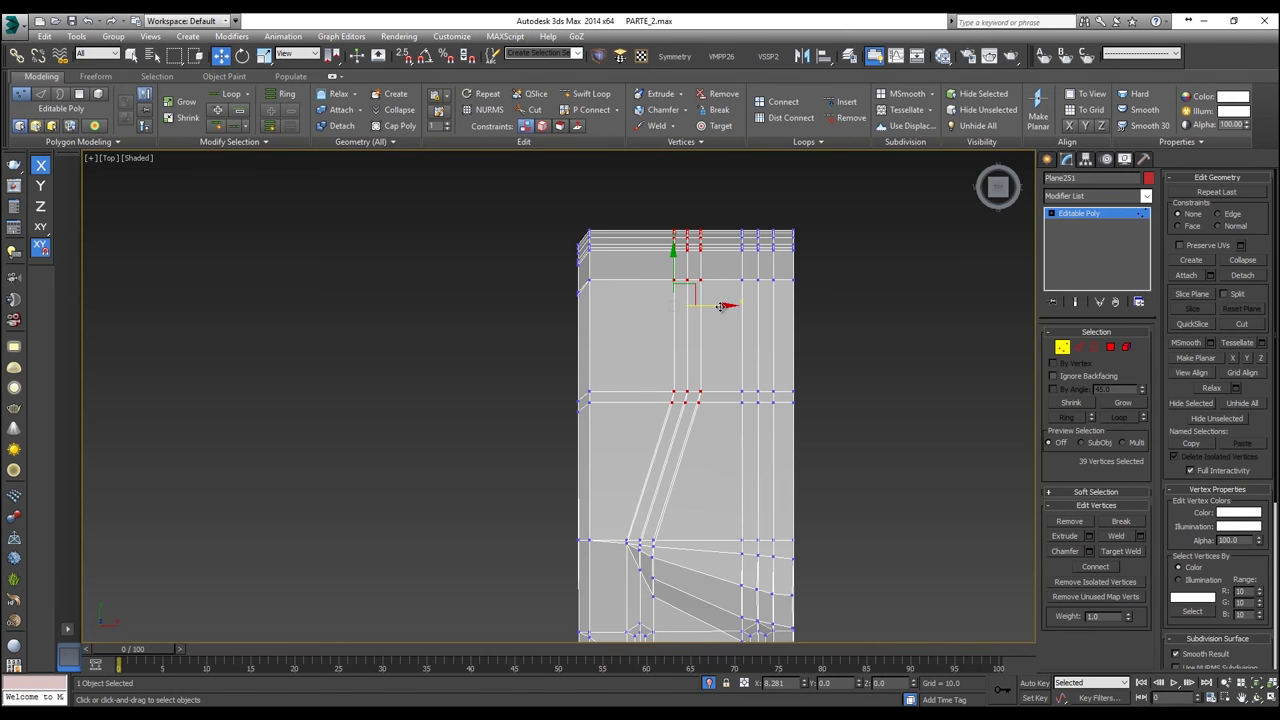
Step: In Perspective view, raise the strip's middle vertex pair on the upper ledge's front bevel about 0.94 along Z
{"action": "key", "text": "p"}
{"action": "key", "text": "alt+x"}
{"action": "scroll", "coordinate": [741, 404], "scroll_direction": "down", "scroll_amount": 6}
{"action": "mouse_move", "coordinate": [741, 404]}
{"action": "middle_mouse_down", "text": "alt"}
{"action": "mouse_move", "coordinate": [802, 398]}
{"action": "mouse_move", "coordinate": [928, 314]}
{"action": "mouse_move", "coordinate": [868, 430]}
{"action": "middle_mouse_up", "text": "alt"}
{"action": "scroll", "coordinate": [757, 381], "scroll_direction": "up", "scroll_amount": 8}
{"action": "middle_click_drag", "start_coordinate": [783, 402], "coordinate": [802, 366], "text": "alt"}
{"action": "key", "text": "alt+x"}
{"action": "key", "text": "alt+x"}
{"action": "left_click_drag", "start_coordinate": [731, 377], "coordinate": [785, 368]}
{"action": "key", "text": "alt+x"}
{"action": "key", "text": "alt+x"}
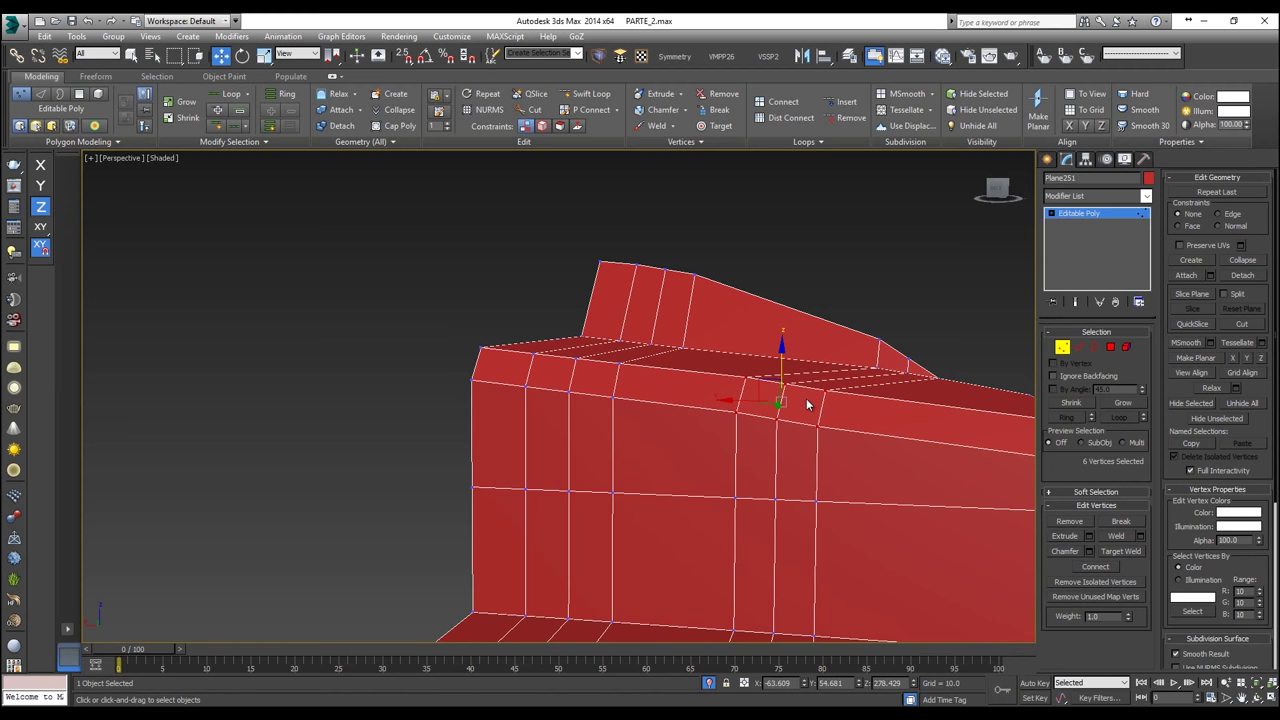
{"action": "key", "text": "alt+x"}
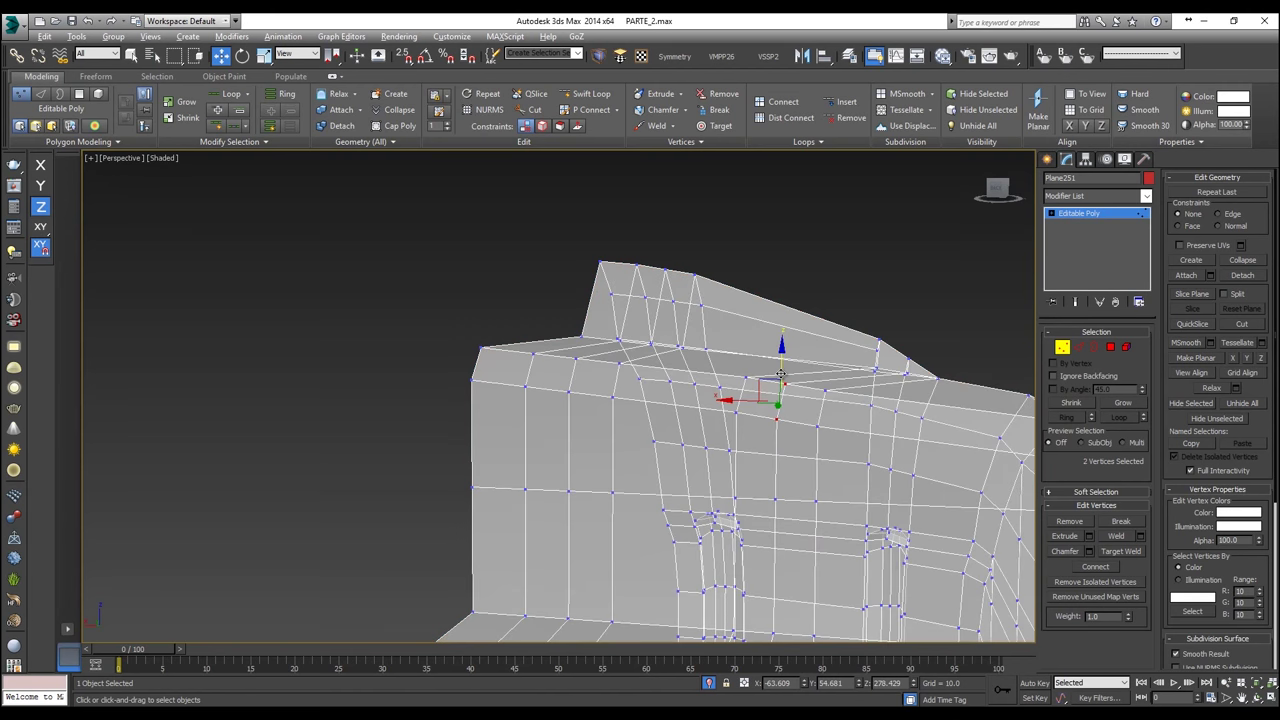
{"action": "key", "text": "alt+x"}
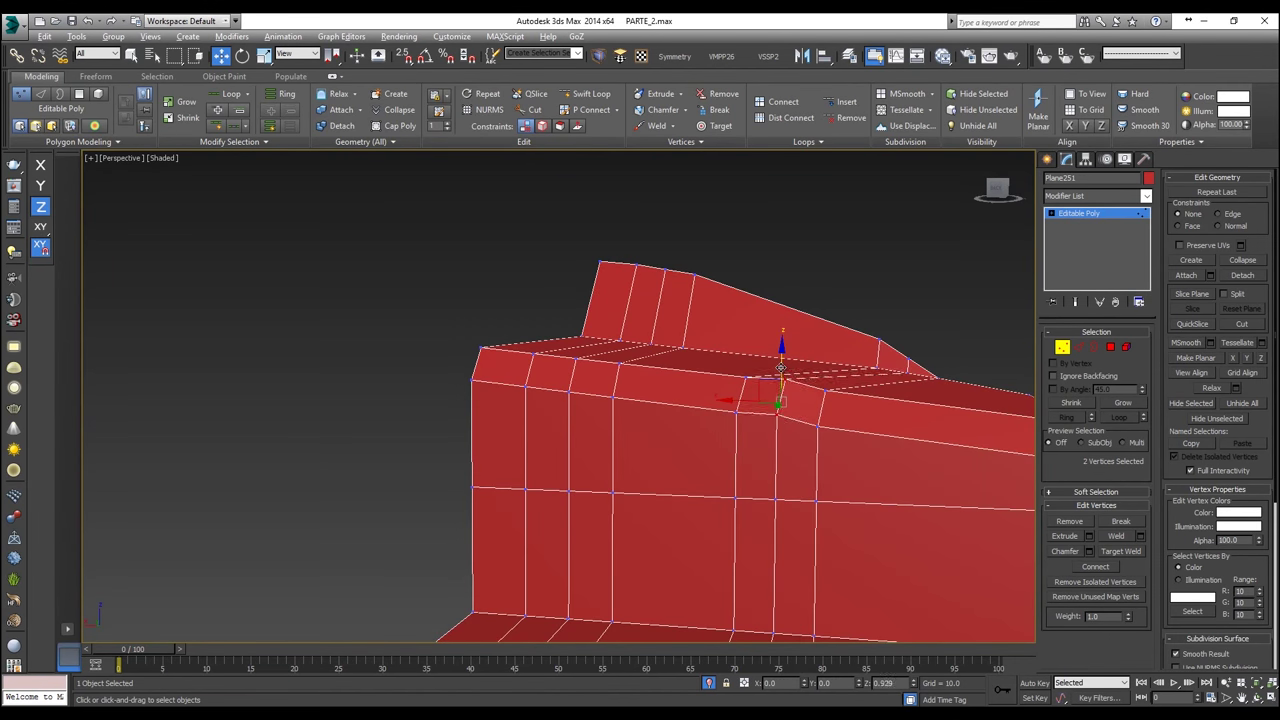
Step: Lower the middle vertex pair about 0.85 along Z and raise the outer pair beside it about 0.6 to even out the ledge edge
{"action": "scroll", "coordinate": [783, 378], "scroll_direction": "up", "scroll_amount": 3}
{"action": "scroll", "coordinate": [794, 428], "scroll_direction": "down", "scroll_amount": 3}
{"action": "middle_click_drag", "start_coordinate": [794, 428], "coordinate": [733, 396]}
{"action": "scroll", "coordinate": [783, 404], "scroll_direction": "up", "scroll_amount": 5}
{"action": "scroll", "coordinate": [731, 395], "scroll_direction": "down", "scroll_amount": 2}
{"action": "left_click_drag", "start_coordinate": [698, 357], "coordinate": [698, 368]}
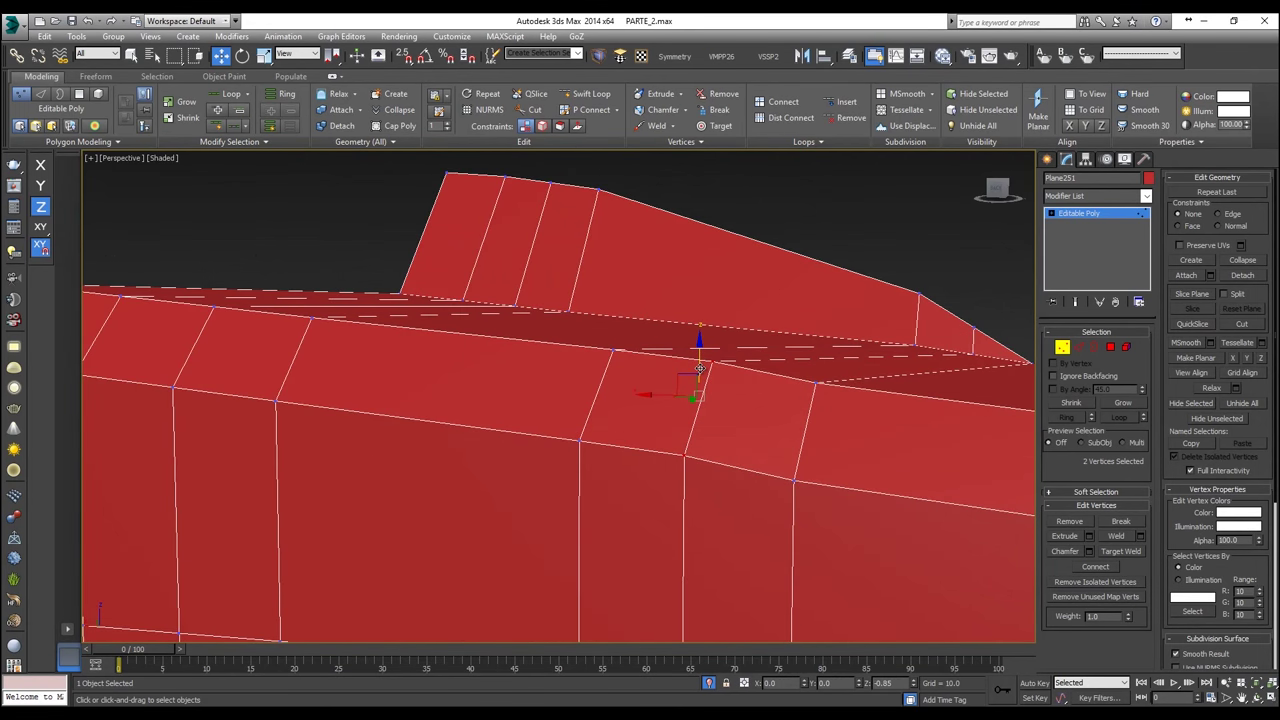
{"action": "key", "text": "alt+x"}
{"action": "left_click_drag", "start_coordinate": [780, 385], "coordinate": [782, 387]}
{"action": "key", "text": "alt+x"}
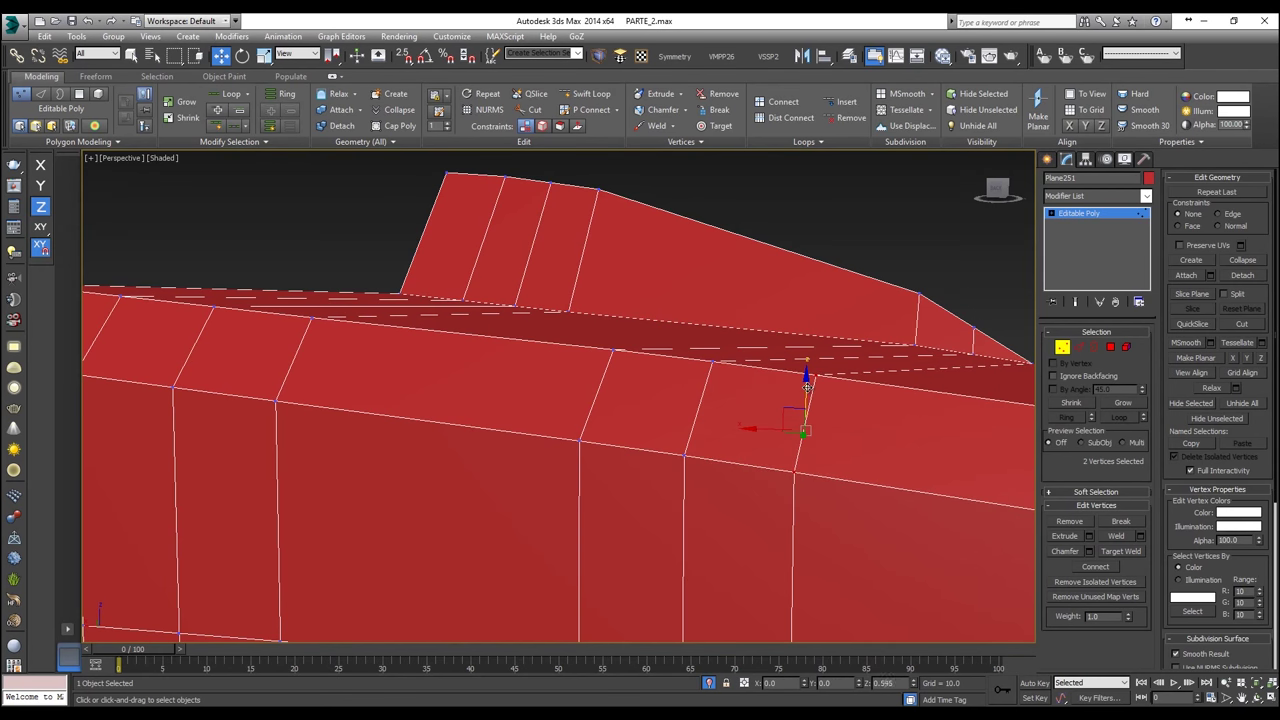
Step: Select the row of eight vertices across the step's vertical face and try to make them planar in Z
{"action": "scroll", "coordinate": [800, 392], "scroll_direction": "down", "scroll_amount": 3}
{"action": "middle_click_drag", "start_coordinate": [798, 392], "coordinate": [825, 455], "text": "alt"}
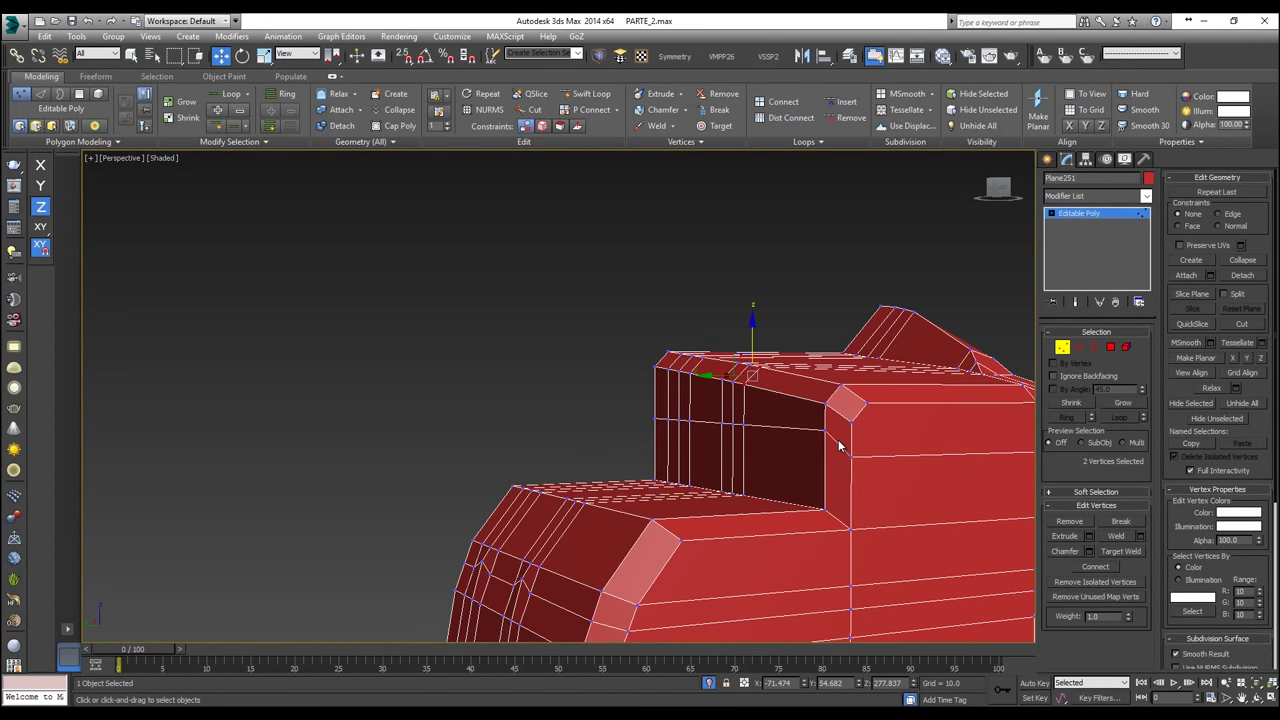
{"action": "left_click_drag", "start_coordinate": [582, 421], "coordinate": [582, 421]}
{"action": "mouse_move", "coordinate": [657, 423]}
{"action": "middle_mouse_down", "text": "alt"}
{"action": "mouse_move", "coordinate": [695, 423]}
{"action": "mouse_move", "coordinate": [675, 422]}
{"action": "middle_mouse_up", "text": "alt"}
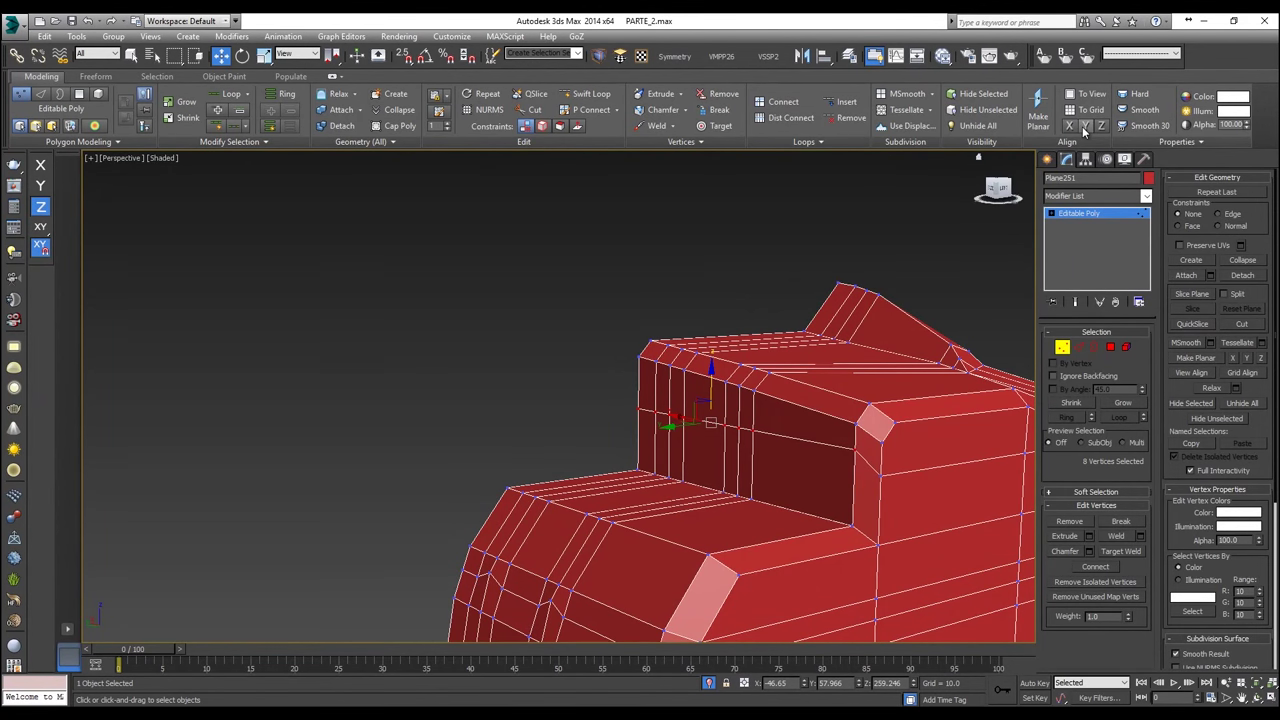
{"action": "left_click", "coordinate": [1101, 128]}
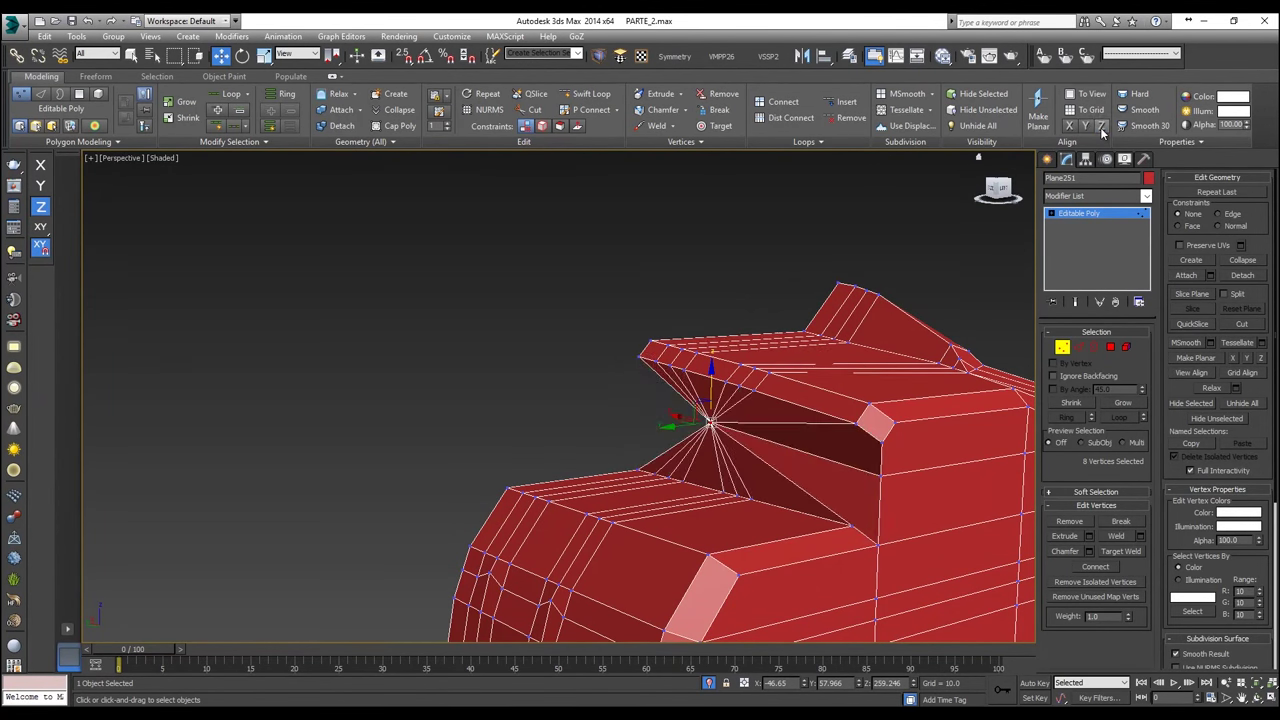
{"action": "key", "text": "ctrl+z"}
Step: Lower the eight selected vertices on the step's vertical face slightly along Z and clear the selection
{"action": "middle_click_drag", "start_coordinate": [834, 338], "coordinate": [861, 326], "text": "alt"}
{"action": "scroll", "coordinate": [660, 435], "scroll_direction": "up", "scroll_amount": 3}
{"action": "middle_click_drag", "start_coordinate": [660, 435], "coordinate": [775, 437], "text": "alt"}
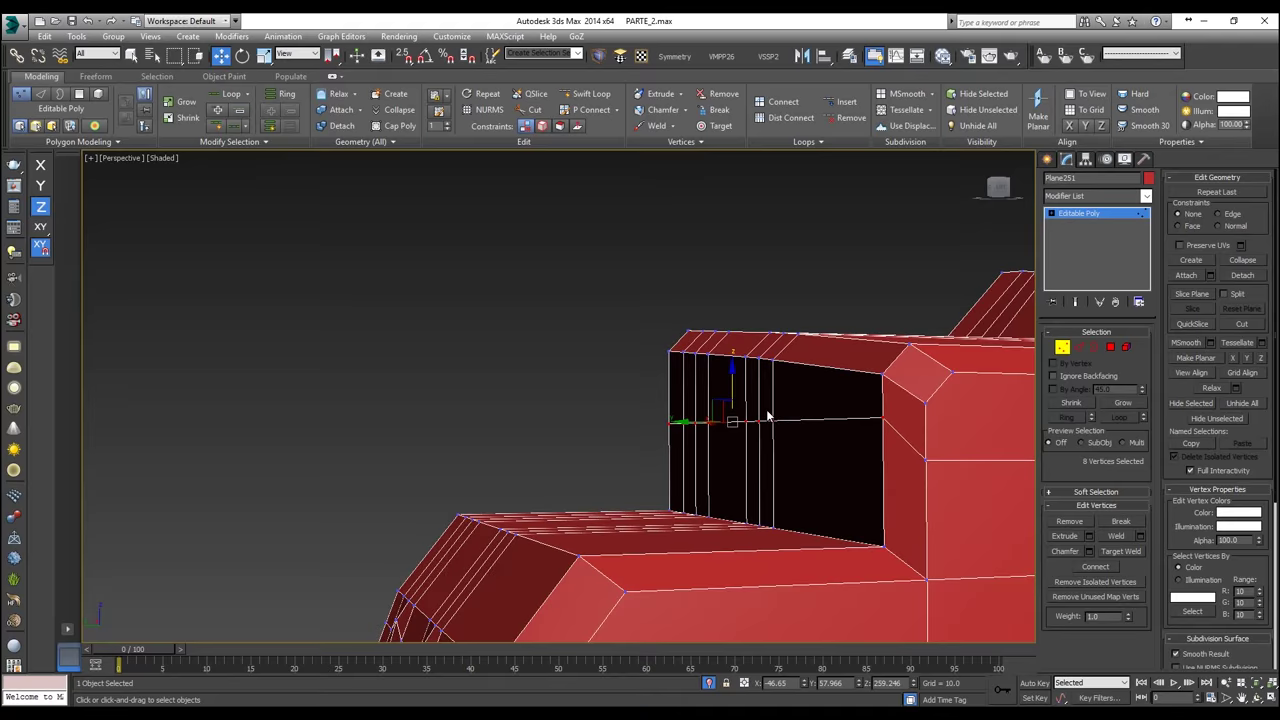
{"action": "left_click_drag", "start_coordinate": [732, 384], "coordinate": [732, 418]}
{"action": "left_click", "coordinate": [621, 403]}
Step: Lower the two peaked vertices on the nose's horizontal row about 3.9 along Z, and switch to polygon selection
{"action": "middle_click_drag", "start_coordinate": [621, 403], "coordinate": [708, 334], "text": "alt"}
{"action": "middle_click_drag", "start_coordinate": [672, 403], "coordinate": [578, 431], "text": "alt"}
{"action": "scroll", "coordinate": [576, 432], "scroll_direction": "up", "scroll_amount": 2}
{"action": "scroll", "coordinate": [576, 430], "scroll_direction": "up", "scroll_amount": 2}
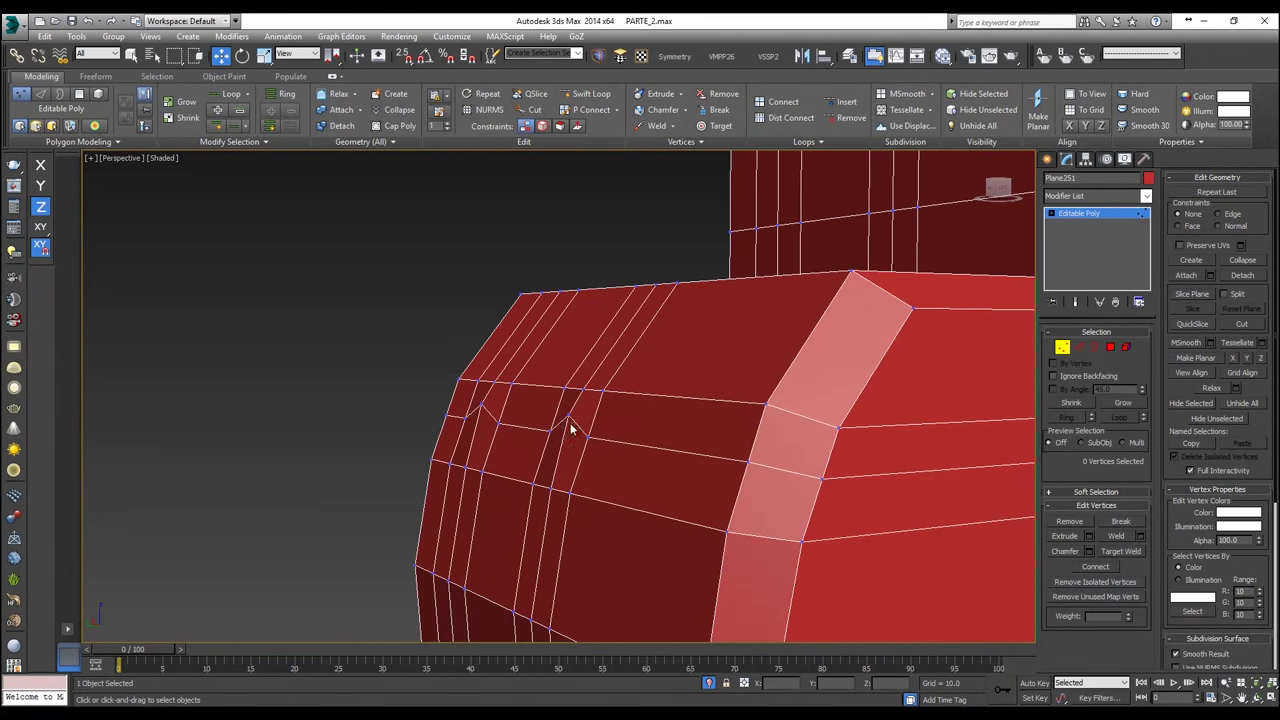
{"action": "left_click", "coordinate": [567, 417]}
{"action": "left_click", "coordinate": [481, 408], "text": "ctrl"}
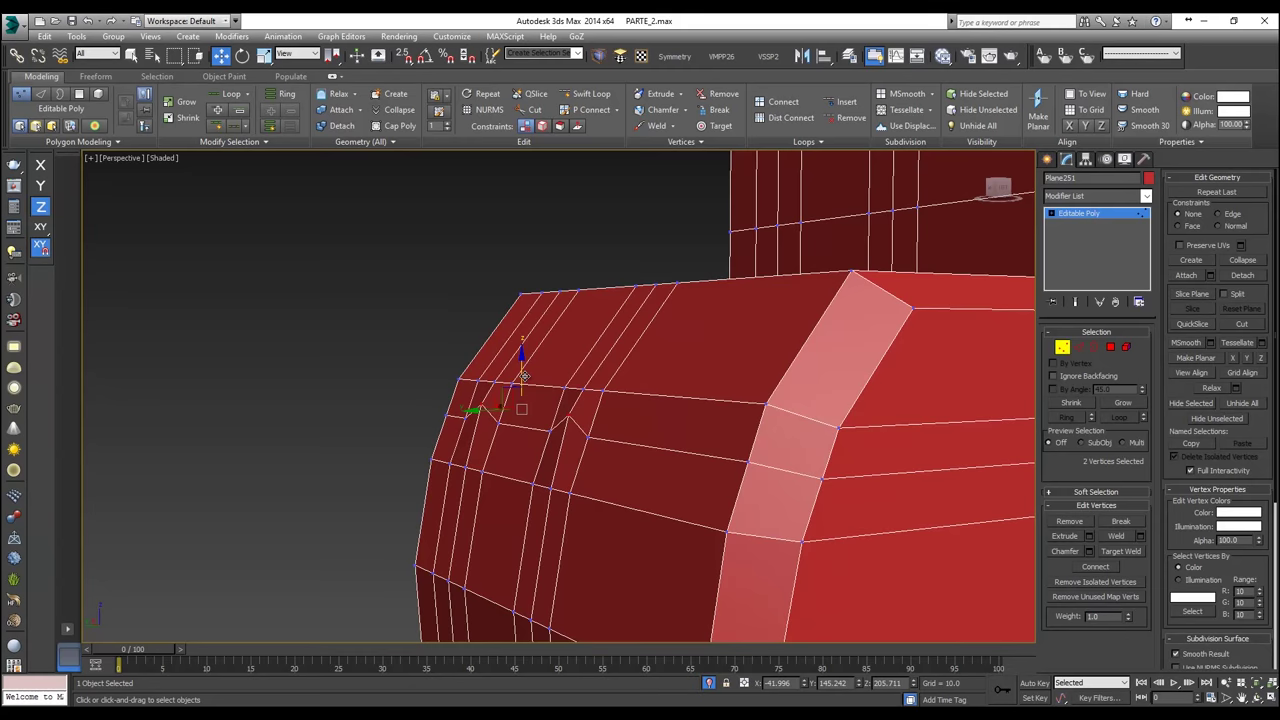
{"action": "left_click_drag", "start_coordinate": [524, 377], "coordinate": [522, 397]}
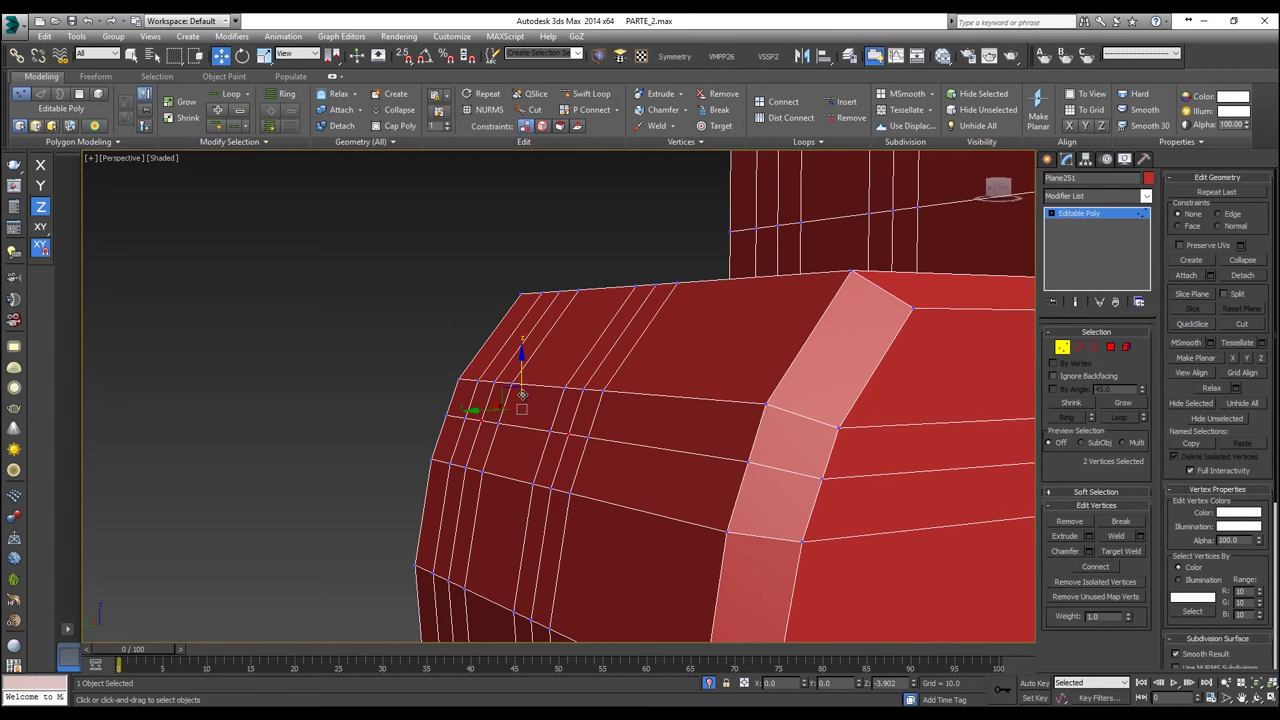
{"action": "left_click_drag", "start_coordinate": [522, 395], "coordinate": [522, 396]}
{"action": "scroll", "coordinate": [550, 412], "scroll_direction": "down", "scroll_amount": 5}
{"action": "middle_click_drag", "start_coordinate": [552, 414], "coordinate": [595, 385], "text": "alt"}
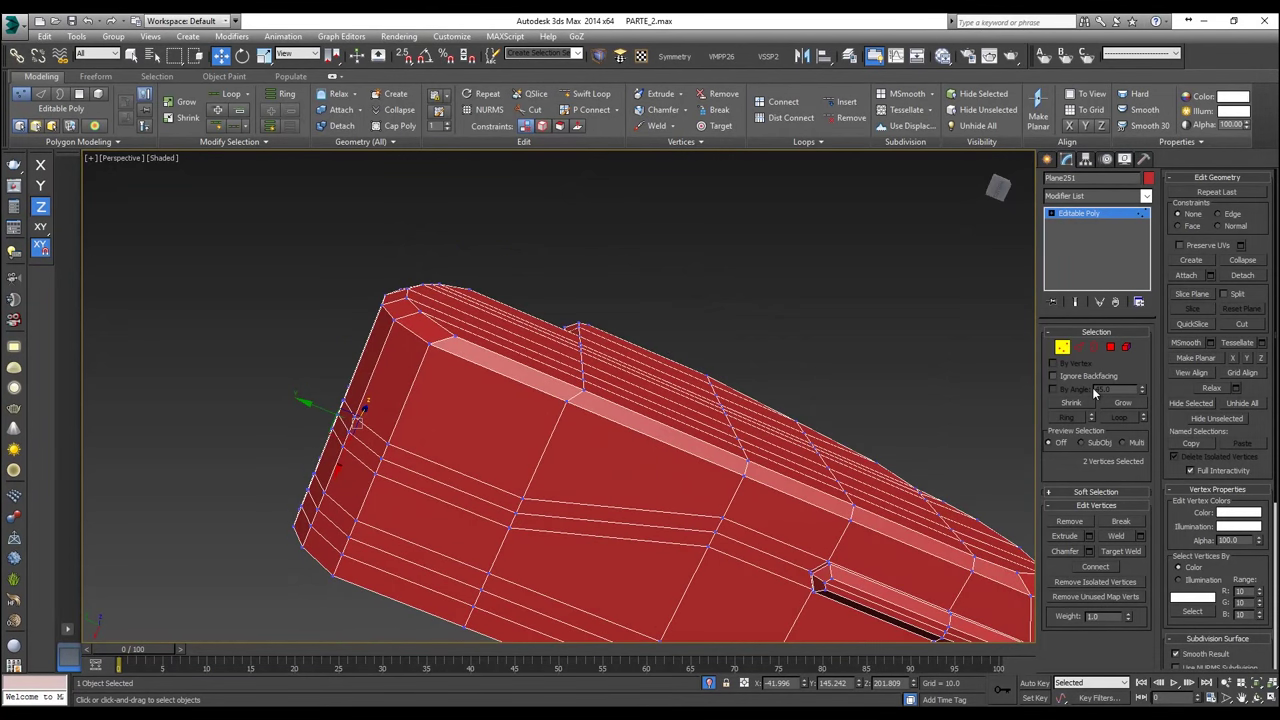
{"action": "left_click", "coordinate": [1110, 347]}
Step: Select both columns of strip polygons along the nose's underside and lower front
{"action": "middle_click_drag", "start_coordinate": [689, 399], "coordinate": [708, 482], "text": "alt"}
{"action": "left_click", "coordinate": [709, 482]}
{"action": "left_click", "coordinate": [689, 477], "text": "ctrl"}
{"action": "left_click", "coordinate": [699, 384], "text": "ctrl"}
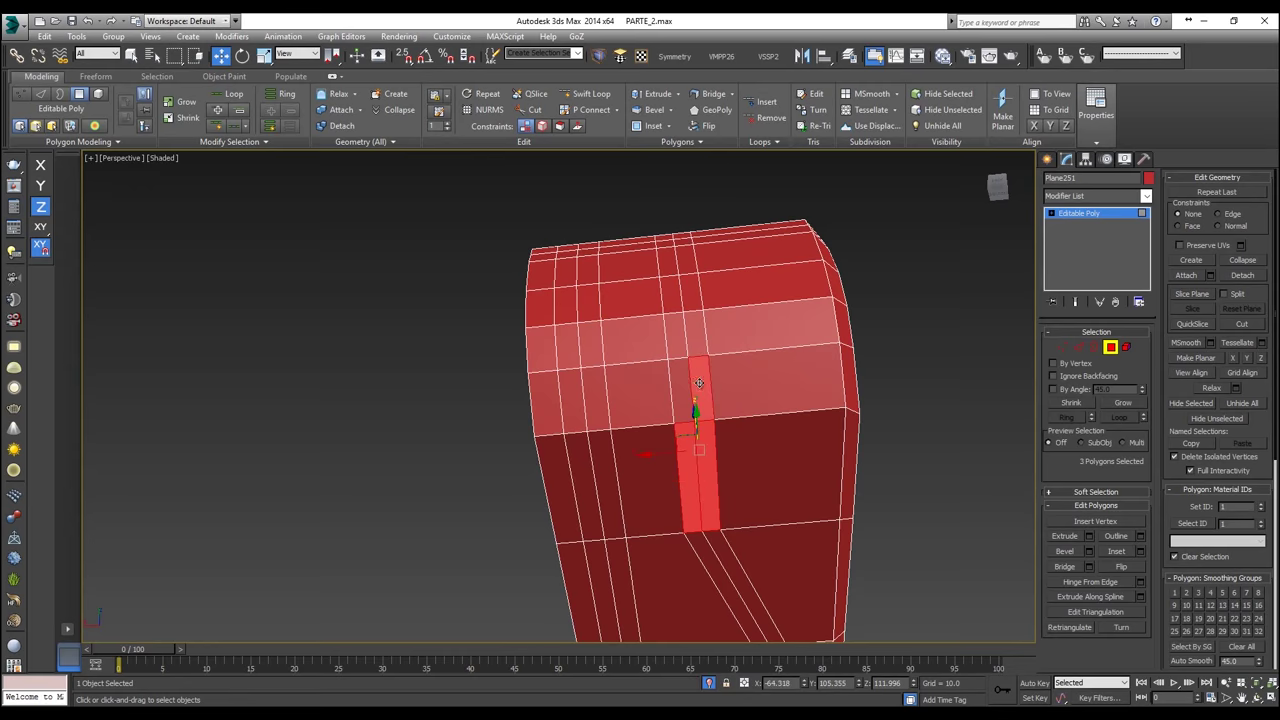
{"action": "left_click", "coordinate": [697, 342], "text": "ctrl"}
{"action": "left_click", "coordinate": [681, 346], "text": "ctrl"}
{"action": "left_click", "coordinate": [682, 386], "text": "ctrl"}
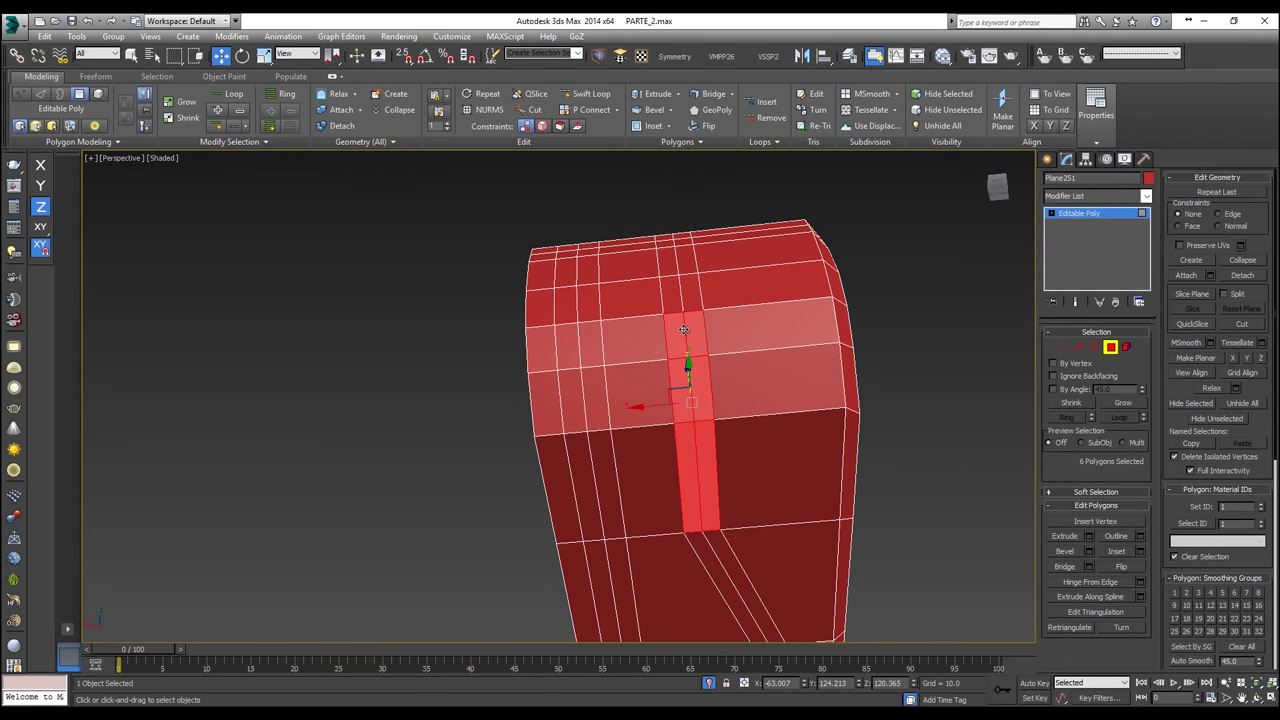
{"action": "middle_click_drag", "start_coordinate": [685, 331], "coordinate": [692, 401], "text": "alt"}
{"action": "left_click", "coordinate": [709, 338], "text": "ctrl"}
{"action": "left_click", "coordinate": [693, 333], "text": "ctrl"}
{"action": "left_click", "coordinate": [716, 279], "text": "ctrl"}
{"action": "left_click", "coordinate": [699, 263], "text": "ctrl"}
Step: Extend the selection over both strip columns up the nose and the step's vertical face to the upper ledge's bevel
{"action": "middle_click_drag", "start_coordinate": [789, 304], "coordinate": [757, 494], "text": "alt"}
{"action": "left_click", "coordinate": [737, 507], "text": "ctrl"}
{"action": "left_click", "coordinate": [737, 530], "text": "ctrl"}
{"action": "left_click", "coordinate": [714, 507], "text": "ctrl"}
{"action": "left_click", "coordinate": [714, 507], "text": "ctrl"}
{"action": "left_click", "coordinate": [735, 458], "text": "ctrl"}
{"action": "left_click", "coordinate": [717, 448], "text": "ctrl"}
{"action": "left_click", "coordinate": [738, 393], "text": "ctrl"}
{"action": "left_click", "coordinate": [710, 379], "text": "ctrl"}
{"action": "left_click", "coordinate": [722, 334], "text": "ctrl"}
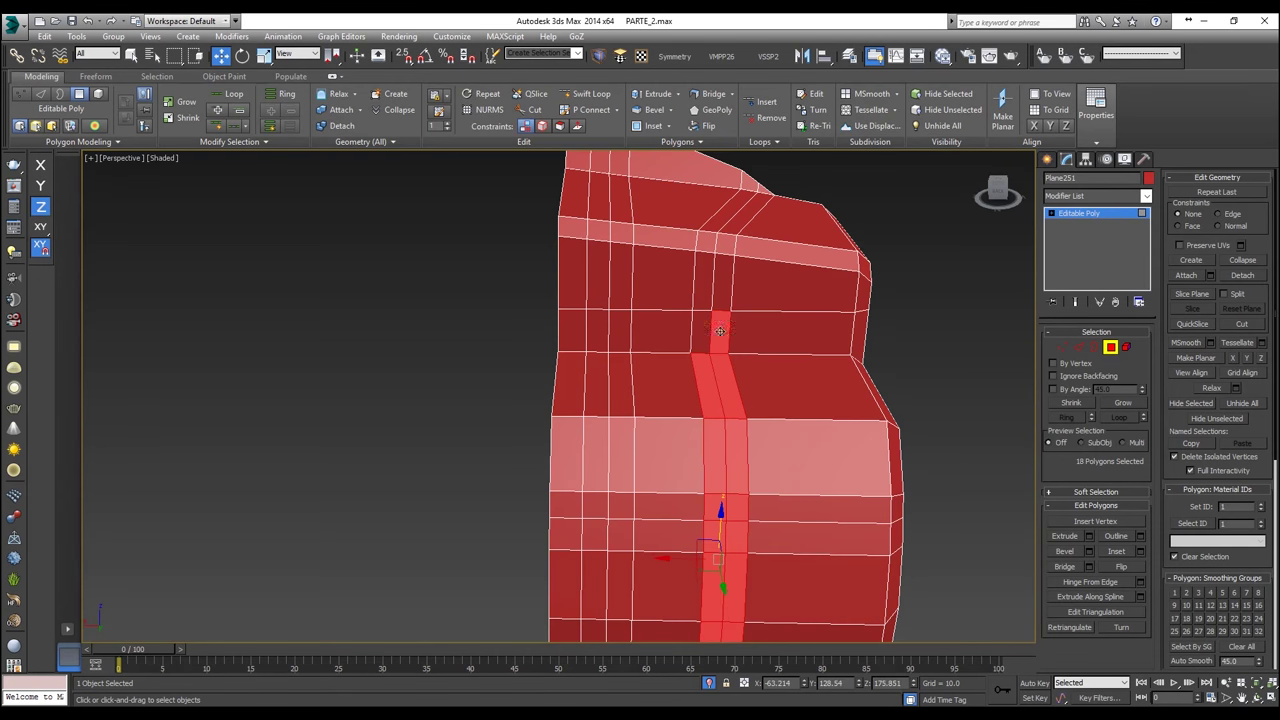
{"action": "left_click", "coordinate": [724, 285], "text": "ctrl"}
{"action": "left_click", "coordinate": [704, 285], "text": "ctrl"}
{"action": "left_click", "coordinate": [703, 335], "text": "ctrl"}
{"action": "middle_click_drag", "start_coordinate": [728, 333], "coordinate": [658, 337], "text": "alt"}
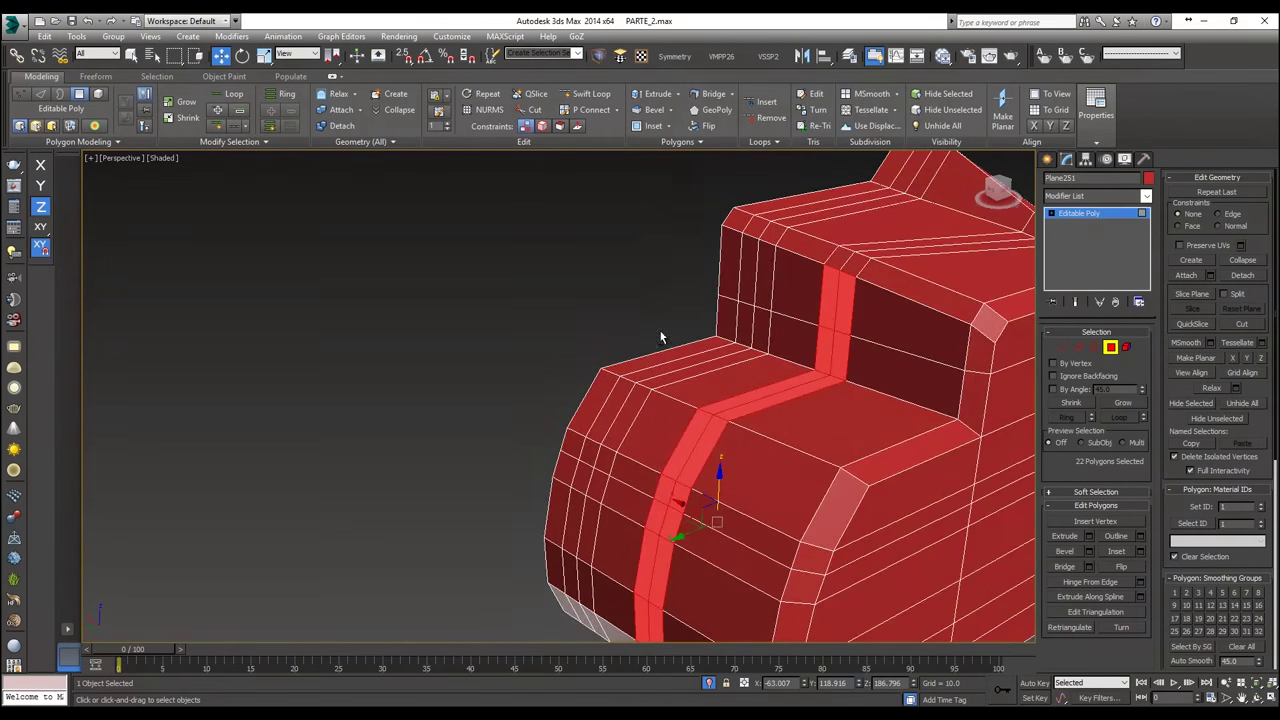
{"action": "left_click", "coordinate": [836, 270], "text": "ctrl"}
{"action": "left_click", "coordinate": [838, 262], "text": "ctrl"}
{"action": "scroll", "coordinate": [700, 340], "scroll_direction": "down", "scroll_amount": 5}
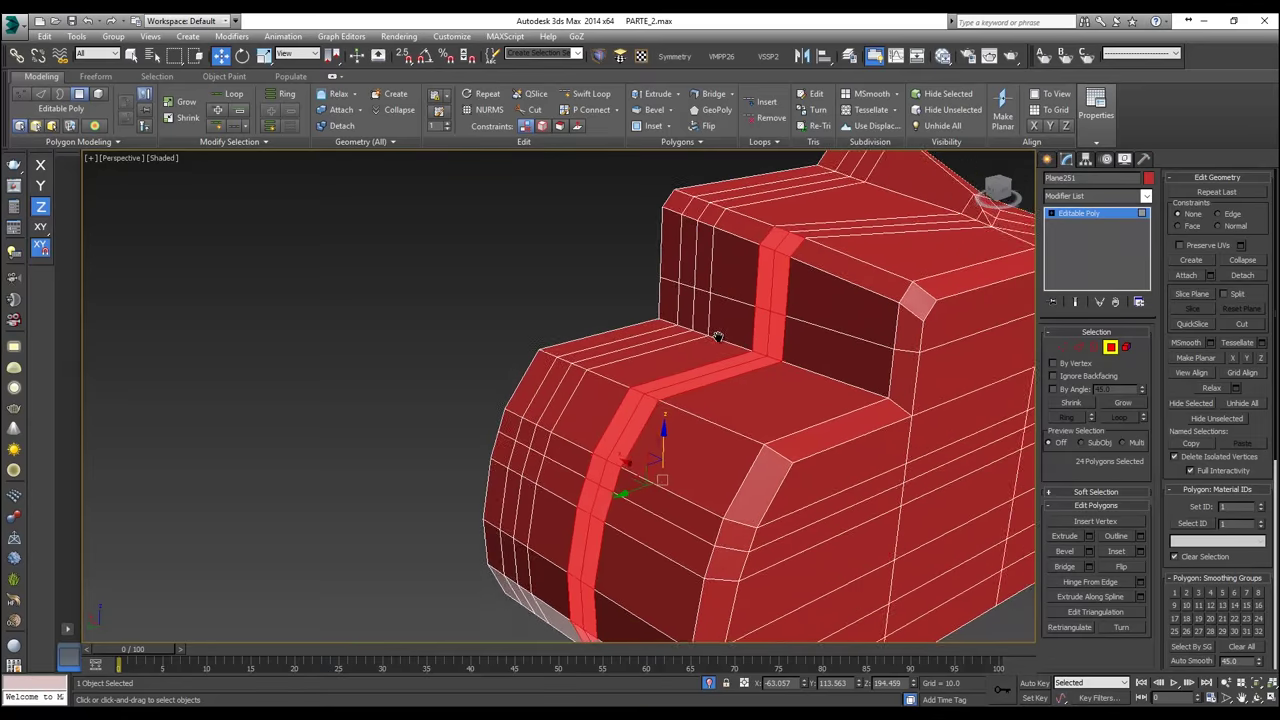
{"action": "mouse_move", "coordinate": [701, 341]}
{"action": "middle_mouse_down", "text": "alt"}
{"action": "mouse_move", "coordinate": [666, 262]}
{"action": "mouse_move", "coordinate": [676, 342]}
{"action": "middle_mouse_up", "text": "alt"}
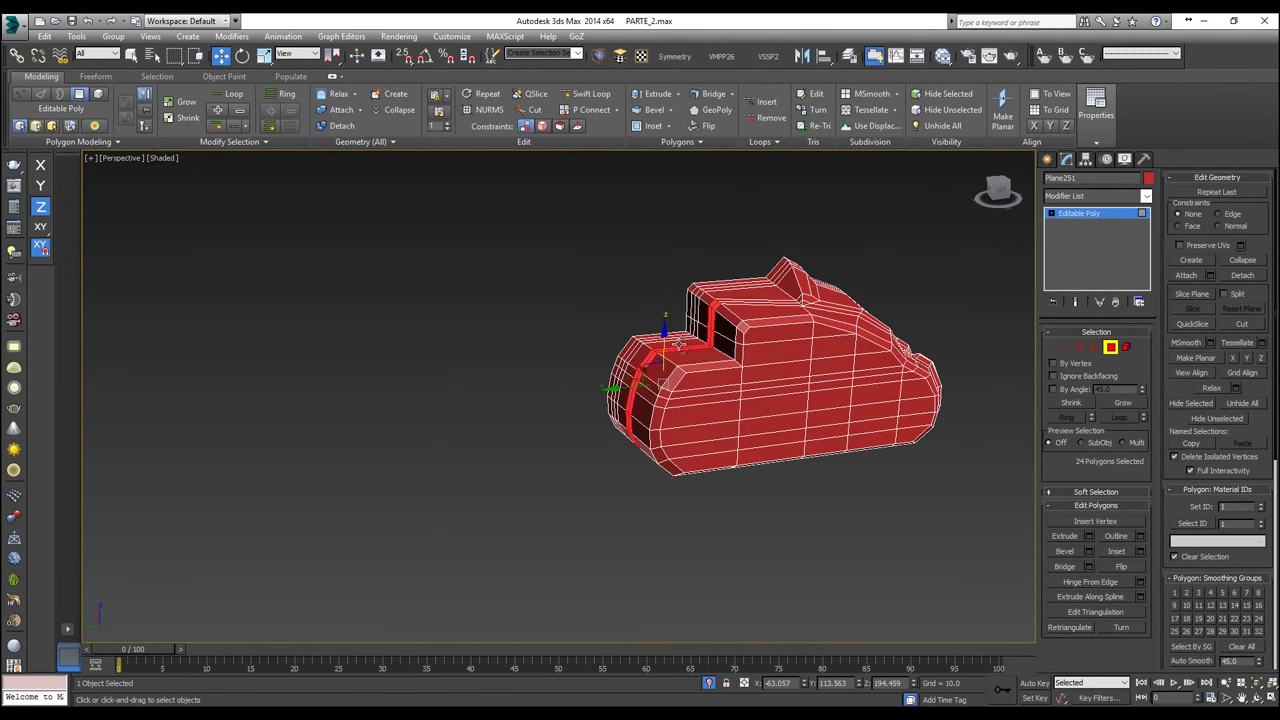
{"action": "scroll", "coordinate": [957, 491], "scroll_direction": "up", "scroll_amount": 5}
{"action": "scroll", "coordinate": [571, 469], "scroll_direction": "down", "scroll_amount": 3}
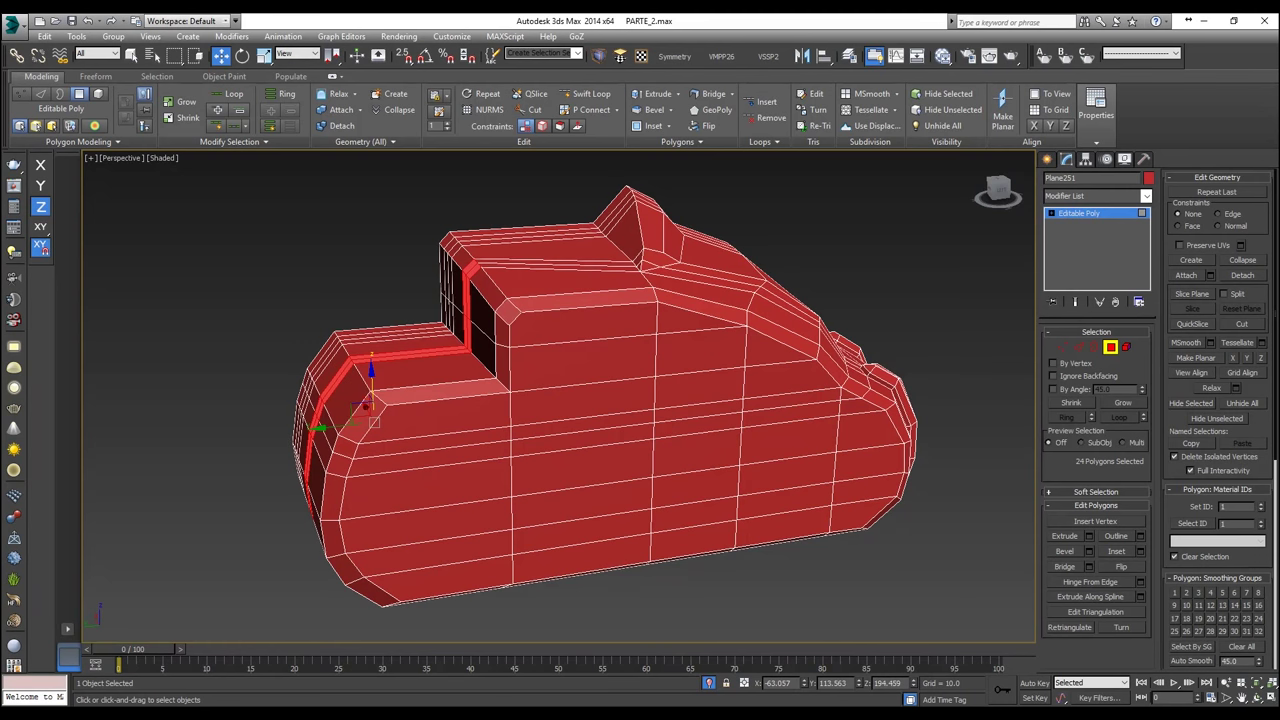
{"action": "middle_click_drag", "start_coordinate": [729, 464], "coordinate": [850, 415]}
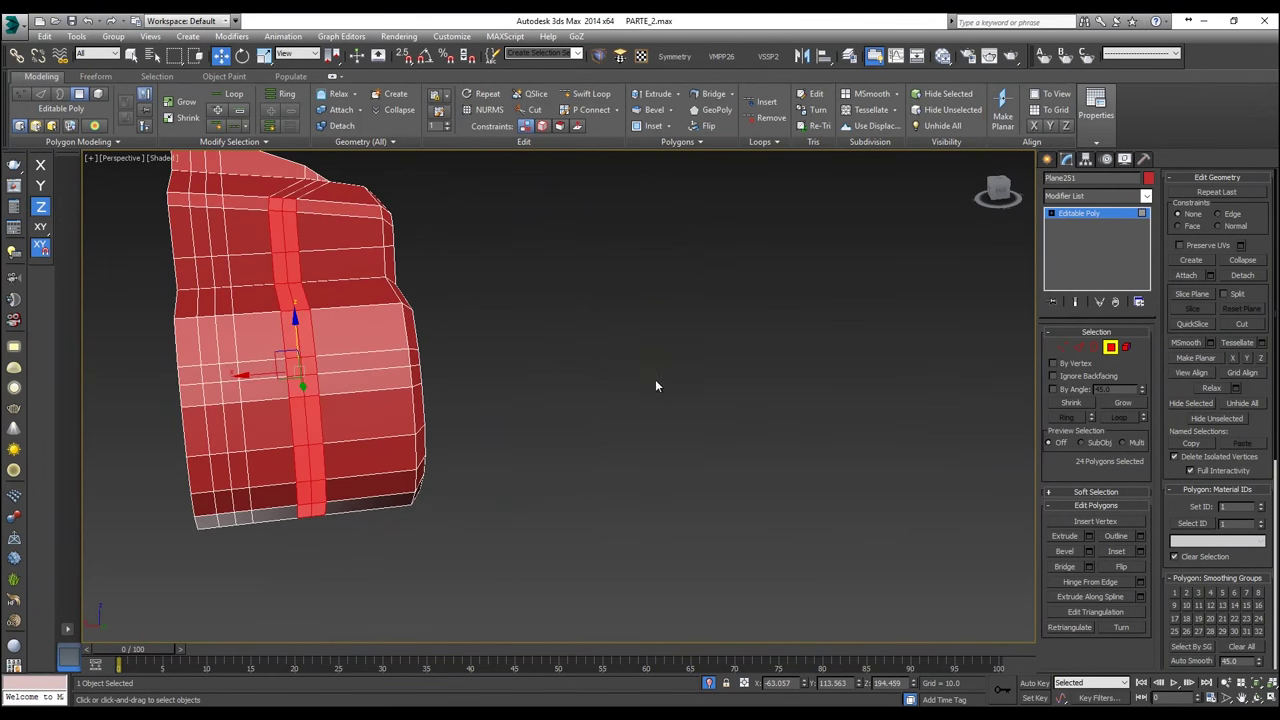
Step: Select the polygon loop of the strip's outer column around the body, keeping only the polygons along the front
{"action": "middle_click_drag", "start_coordinate": [657, 385], "coordinate": [802, 441]}
{"action": "scroll", "coordinate": [314, 198], "scroll_direction": "up", "scroll_amount": 2}
{"action": "left_click", "coordinate": [479, 280]}
{"action": "middle_click_drag", "start_coordinate": [504, 359], "coordinate": [541, 262], "text": "alt"}
{"action": "left_click", "coordinate": [486, 422]}
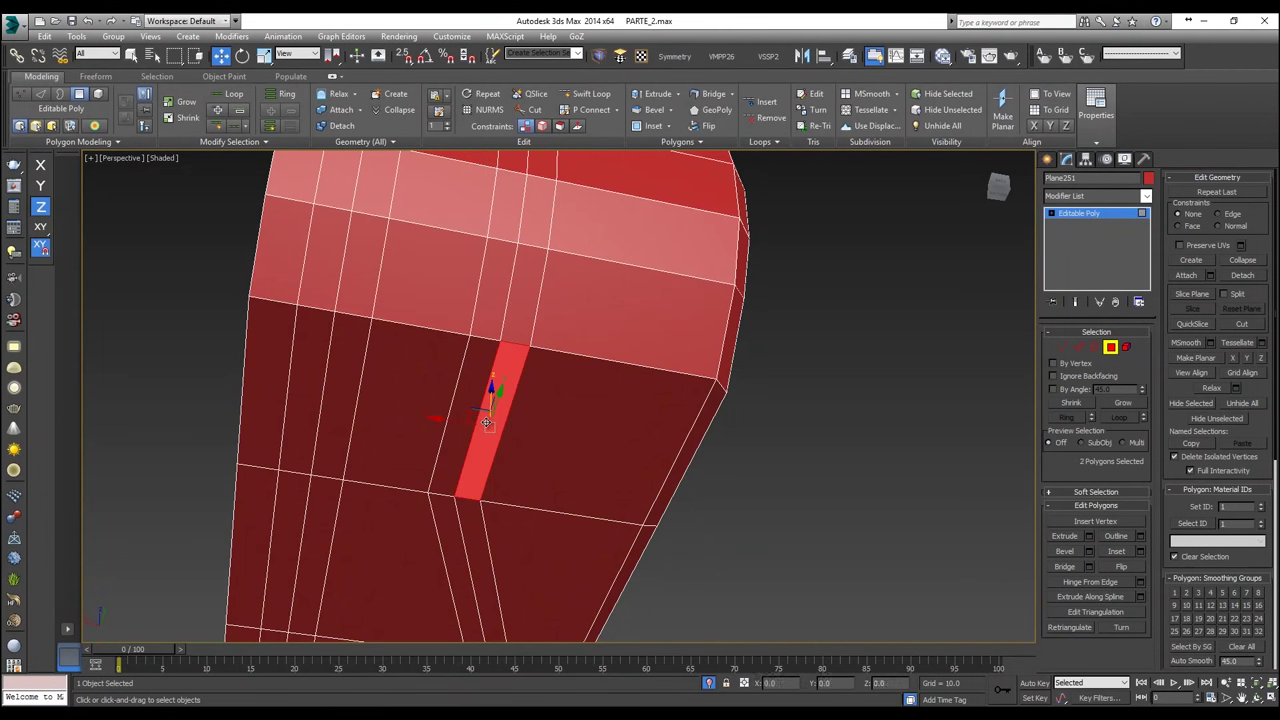
{"action": "left_click", "coordinate": [516, 338]}
{"action": "scroll", "coordinate": [528, 283], "scroll_direction": "down", "scroll_amount": 2}
{"action": "middle_click_drag", "start_coordinate": [528, 278], "coordinate": [396, 337], "text": "alt"}
{"action": "left_click", "coordinate": [490, 248], "text": "shift"}
{"action": "scroll", "coordinate": [508, 293], "scroll_direction": "down", "scroll_amount": 3}
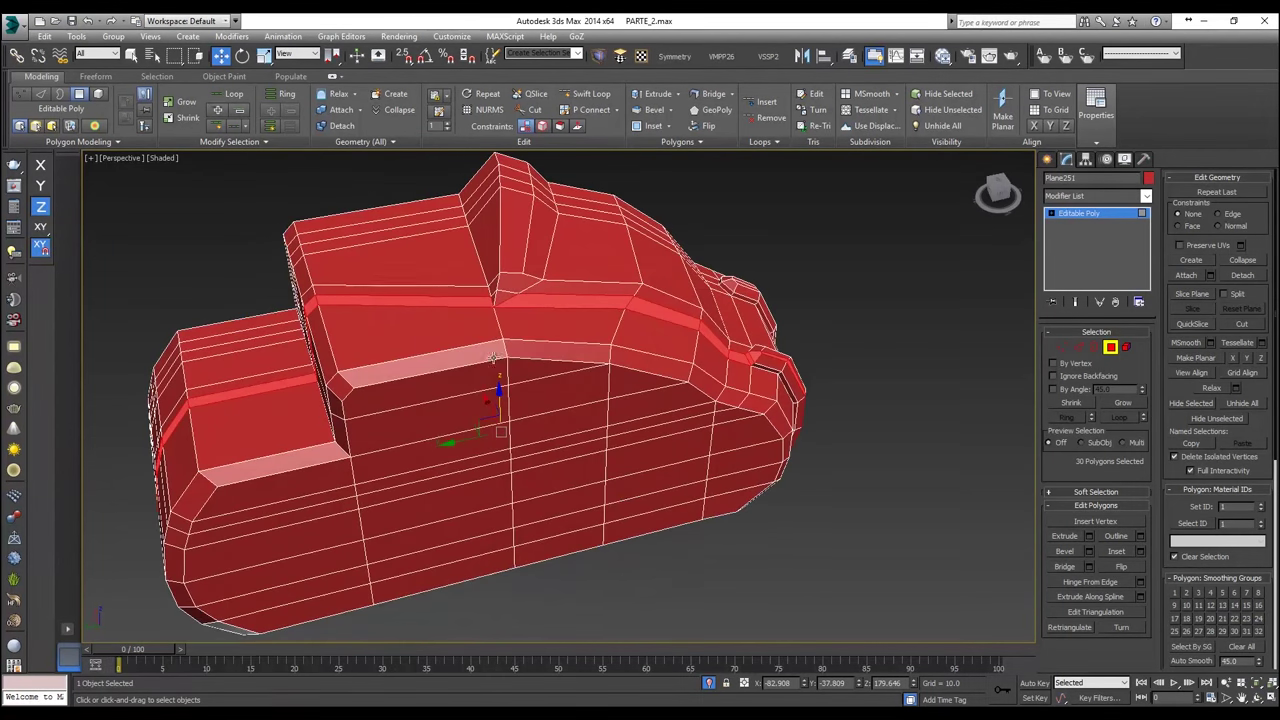
{"action": "scroll", "coordinate": [493, 357], "scroll_direction": "down", "scroll_amount": 3}
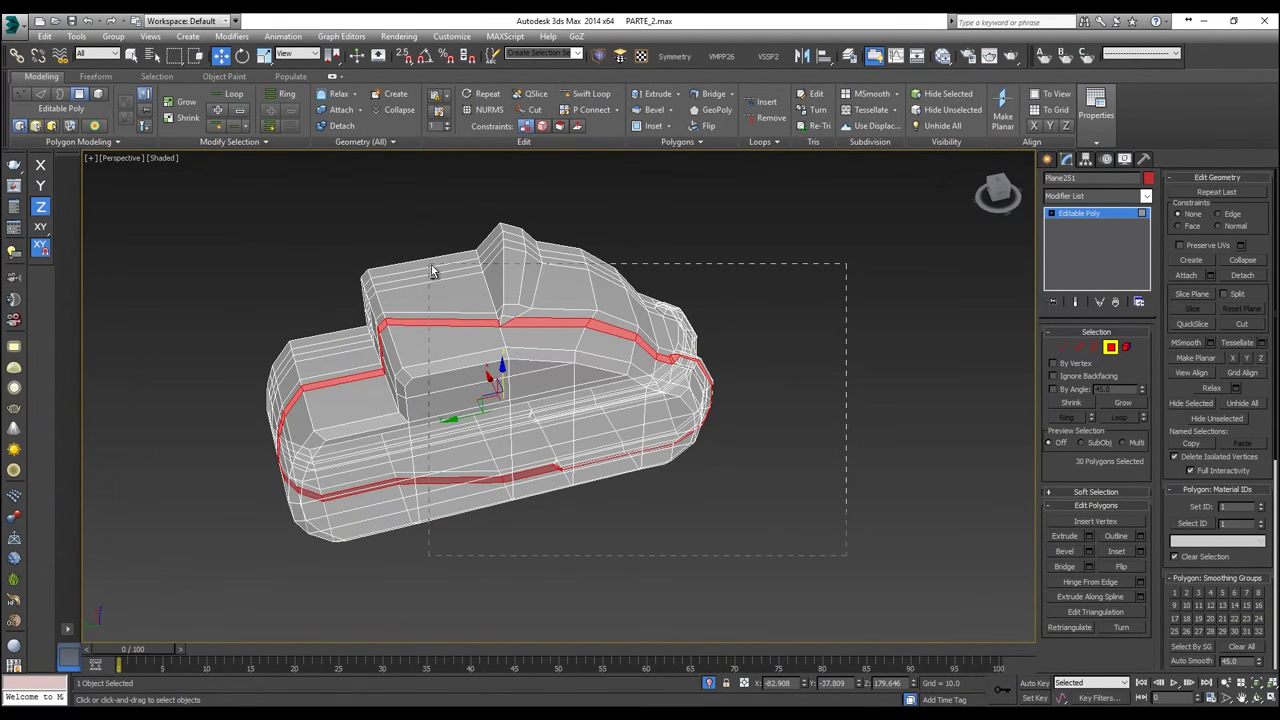
{"action": "left_click_drag", "start_coordinate": [432, 270], "coordinate": [435, 280], "text": "alt"}
{"action": "mouse_move", "coordinate": [443, 421]}
{"action": "middle_mouse_down", "text": "alt"}
{"action": "mouse_move", "coordinate": [517, 374]}
{"action": "mouse_move", "coordinate": [492, 370]}
{"action": "middle_mouse_up", "text": "alt"}
{"action": "scroll", "coordinate": [492, 370], "scroll_direction": "up", "scroll_amount": 5}
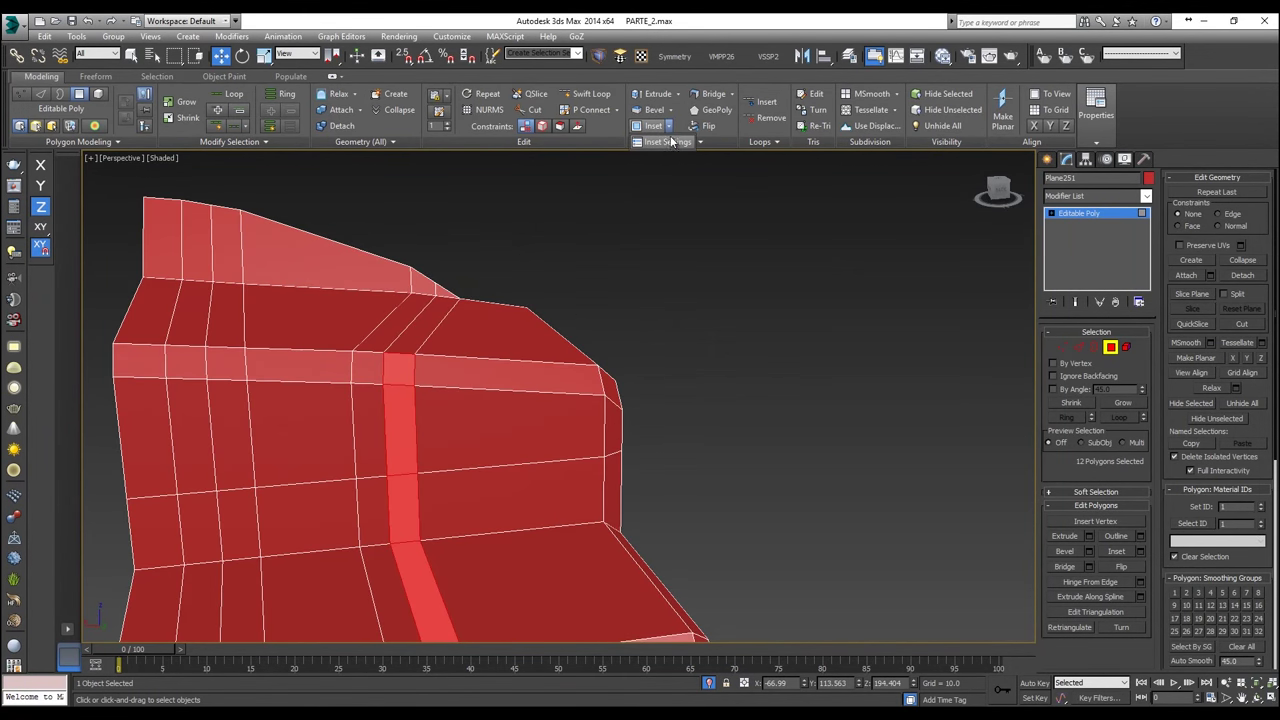
Step: Inset the selected polygons of the strip's outer column slightly
{"action": "left_click", "coordinate": [667, 142]}
{"action": "scroll", "coordinate": [522, 340], "scroll_direction": "up", "scroll_amount": 4}
{"action": "middle_click_drag", "start_coordinate": [511, 401], "coordinate": [720, 268]}
{"action": "left_click", "coordinate": [566, 441]}
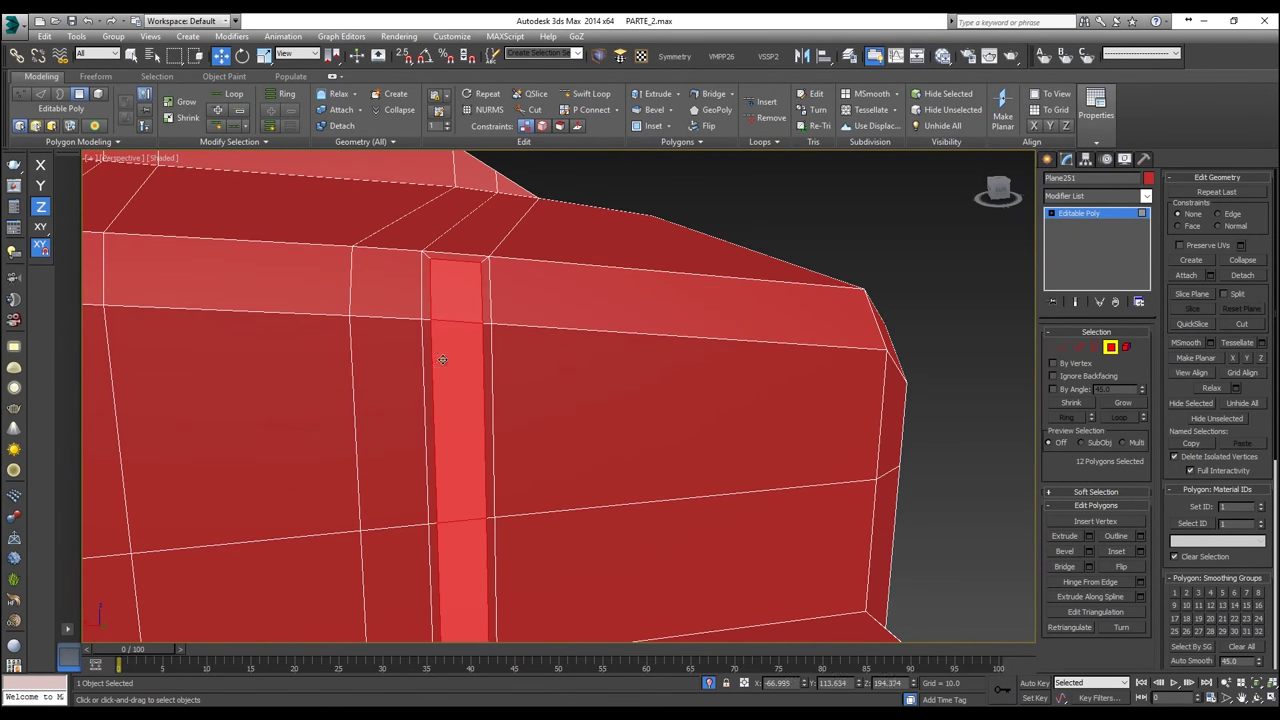
Step: Select the polygons of the strip's inner column from the upper ledge's bevel down the step, ledge and nose to the underside
{"action": "left_click", "coordinate": [381, 288]}
{"action": "left_click", "coordinate": [403, 361], "text": "ctrl"}
{"action": "scroll", "coordinate": [406, 390], "scroll_direction": "down", "scroll_amount": 5}
{"action": "middle_click_drag", "start_coordinate": [418, 420], "coordinate": [427, 379]}
{"action": "scroll", "coordinate": [427, 379], "scroll_direction": "up", "scroll_amount": 2}
{"action": "left_click", "coordinate": [426, 379], "text": "ctrl"}
{"action": "left_click", "coordinate": [440, 425], "text": "ctrl"}
{"action": "left_click", "coordinate": [468, 508], "text": "ctrl"}
{"action": "middle_click_drag", "start_coordinate": [468, 508], "coordinate": [506, 377], "text": "alt"}
{"action": "left_click", "coordinate": [507, 377], "text": "ctrl"}
{"action": "left_click", "coordinate": [517, 412], "text": "ctrl"}
{"action": "left_click", "coordinate": [519, 416], "text": "ctrl"}
{"action": "left_click", "coordinate": [519, 416], "text": "ctrl"}
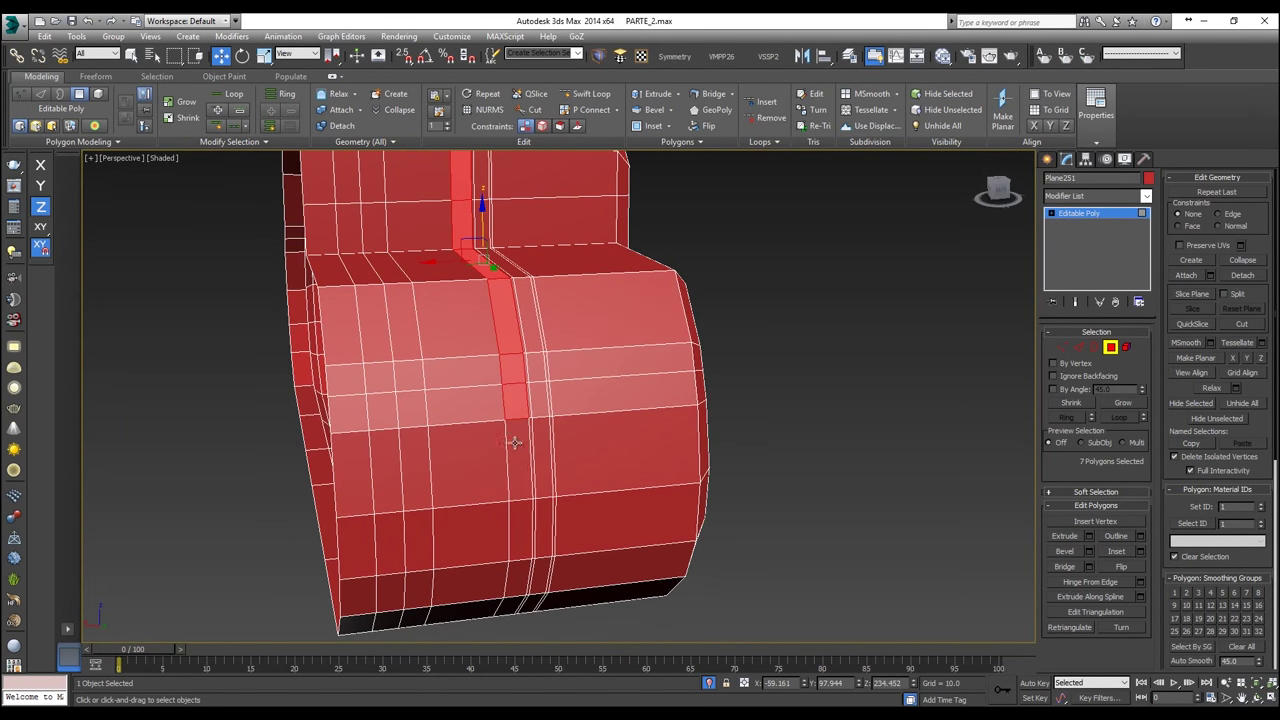
{"action": "left_click", "coordinate": [515, 443], "text": "ctrl"}
{"action": "left_click", "coordinate": [514, 515], "text": "ctrl"}
{"action": "middle_click_drag", "start_coordinate": [514, 544], "coordinate": [512, 421], "text": "alt"}
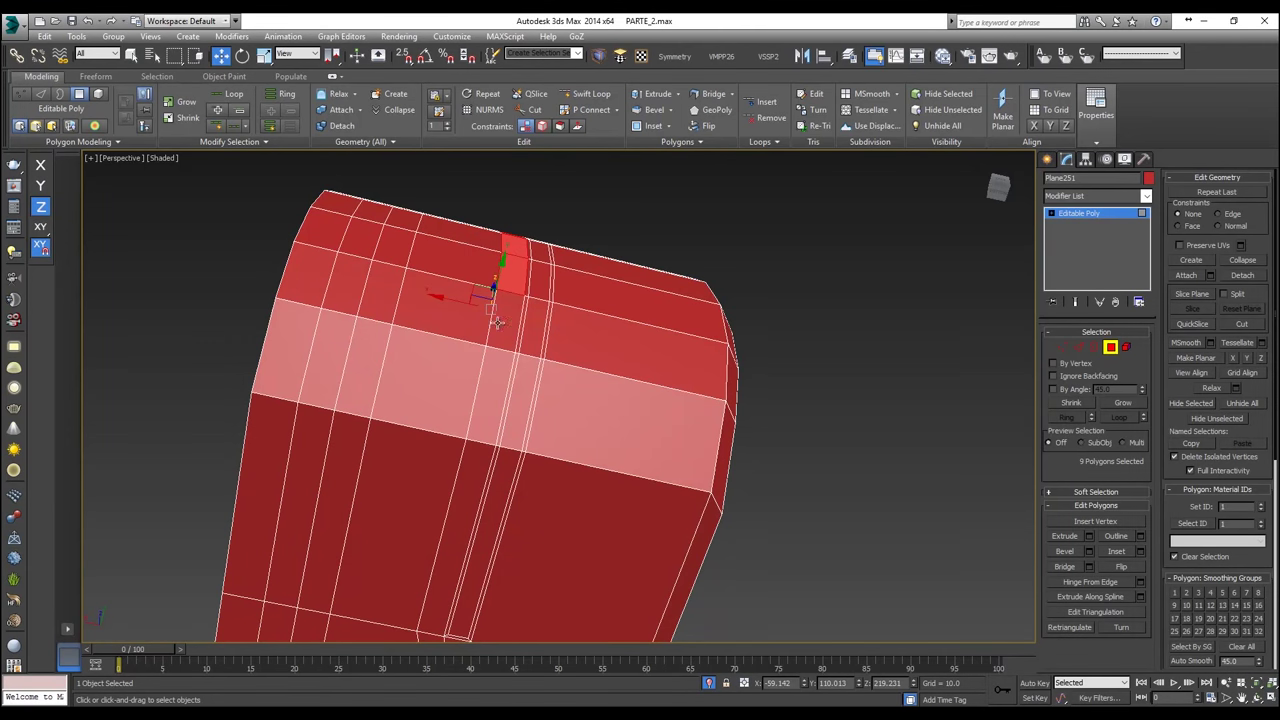
{"action": "left_click", "coordinate": [488, 371], "text": "ctrl"}
{"action": "left_click", "coordinate": [460, 465], "text": "ctrl"}
{"action": "middle_click_drag", "start_coordinate": [460, 465], "coordinate": [548, 310], "text": "alt"}
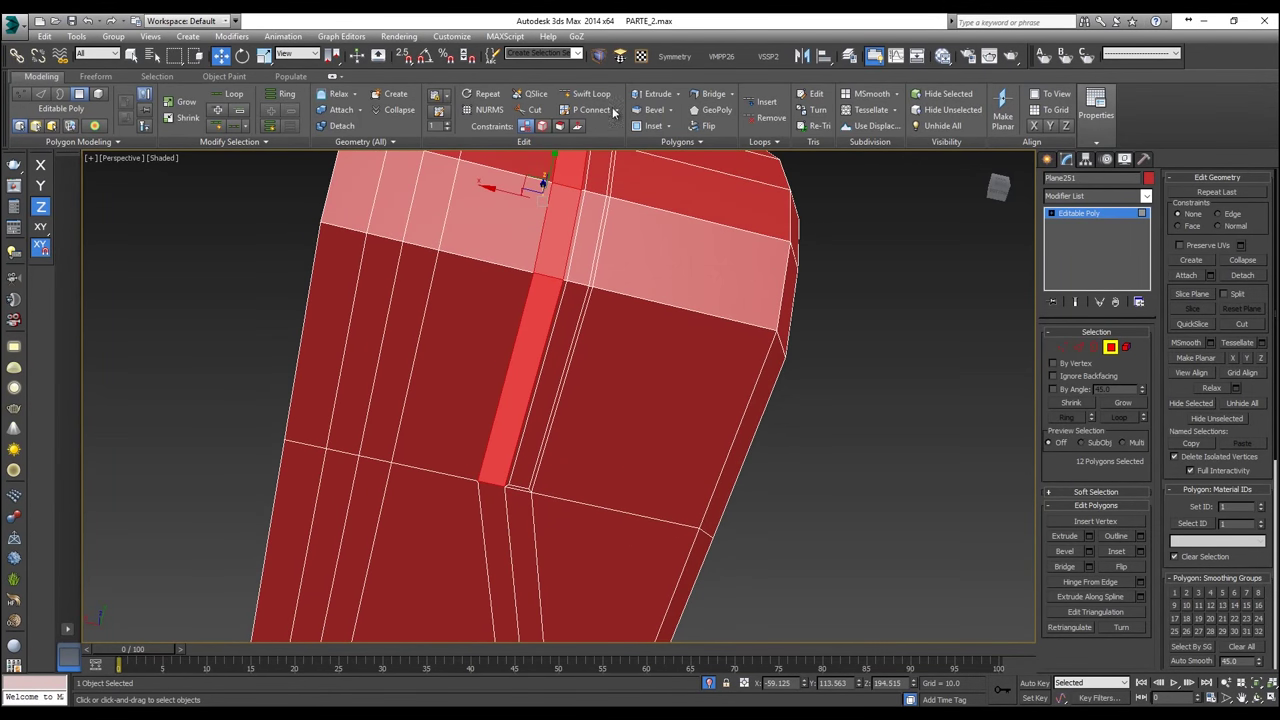
Step: Inset the selected polygons of the strip's inner column slightly
{"action": "left_click", "coordinate": [670, 127]}
{"action": "left_click", "coordinate": [566, 442]}
{"action": "middle_click_drag", "start_coordinate": [566, 437], "coordinate": [597, 376], "text": "alt"}
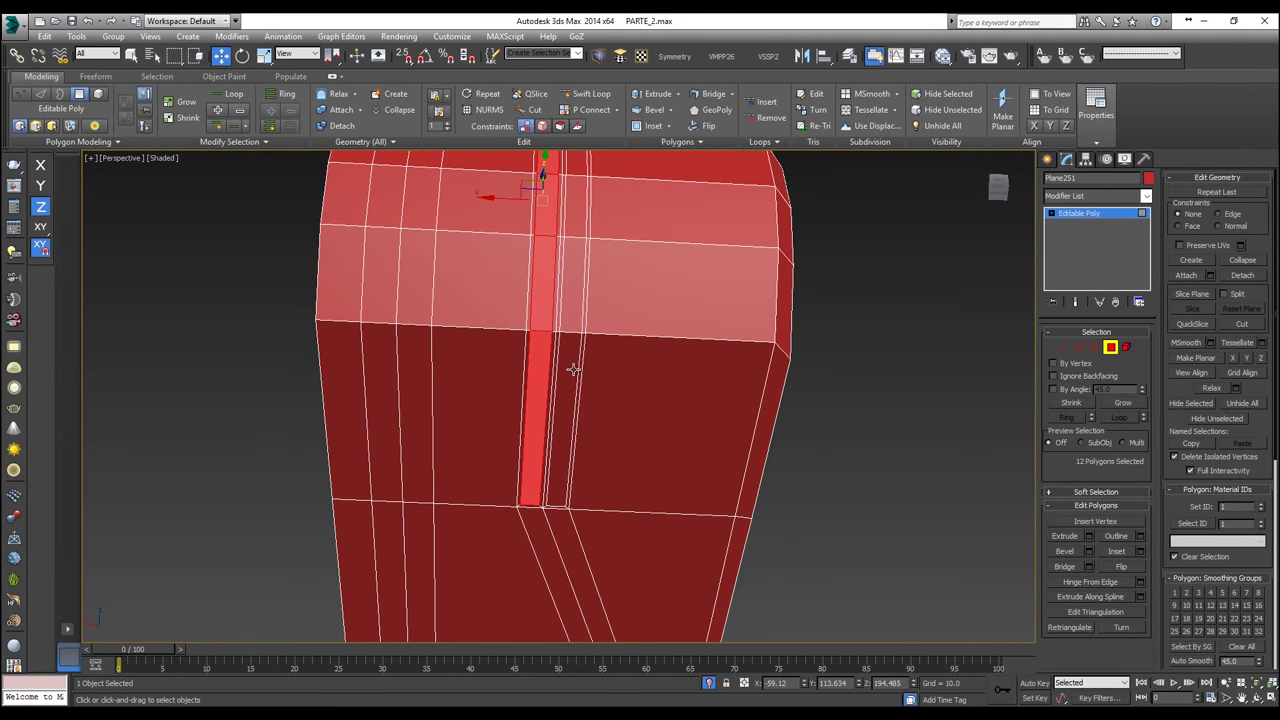
Step: Add the outer column's inset polygons, from the nose's underside up to the upper ledge's bevel, to the selection
{"action": "left_click", "coordinate": [573, 369], "text": "ctrl"}
{"action": "left_click", "coordinate": [574, 281], "text": "ctrl"}
{"action": "left_click", "coordinate": [581, 198], "text": "ctrl"}
{"action": "middle_click_drag", "start_coordinate": [583, 224], "coordinate": [565, 402], "text": "alt"}
{"action": "left_click", "coordinate": [564, 402], "text": "ctrl"}
{"action": "left_click", "coordinate": [563, 361], "text": "ctrl"}
{"action": "left_click", "coordinate": [565, 269], "text": "ctrl"}
{"action": "left_click", "coordinate": [566, 244], "text": "ctrl"}
{"action": "left_click", "coordinate": [568, 207], "text": "ctrl"}
{"action": "middle_click_drag", "start_coordinate": [568, 203], "coordinate": [597, 437]}
{"action": "scroll", "coordinate": [581, 437], "scroll_direction": "up", "scroll_amount": 3}
{"action": "left_click", "coordinate": [589, 345], "text": "ctrl"}
{"action": "left_click", "coordinate": [583, 290], "text": "ctrl"}
{"action": "left_click", "coordinate": [583, 190], "text": "ctrl"}
{"action": "middle_click_drag", "start_coordinate": [583, 190], "coordinate": [591, 371], "text": "alt"}
Step: Extrude both inset strip columns outward with a height of about 11.8
{"action": "middle_click_drag", "start_coordinate": [595, 309], "coordinate": [531, 334], "text": "alt"}
{"action": "right_click", "coordinate": [528, 332]}
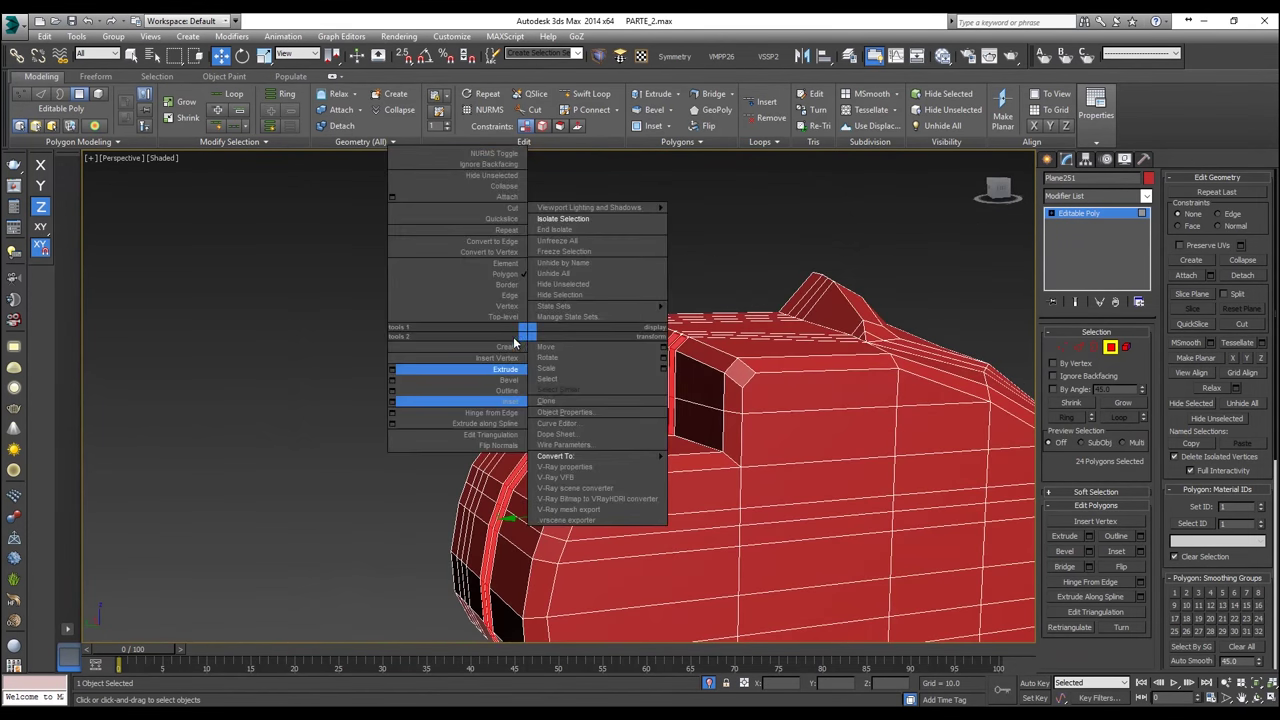
{"action": "left_click", "coordinate": [393, 370]}
{"action": "left_click_drag", "start_coordinate": [568, 423], "coordinate": [557, 376]}
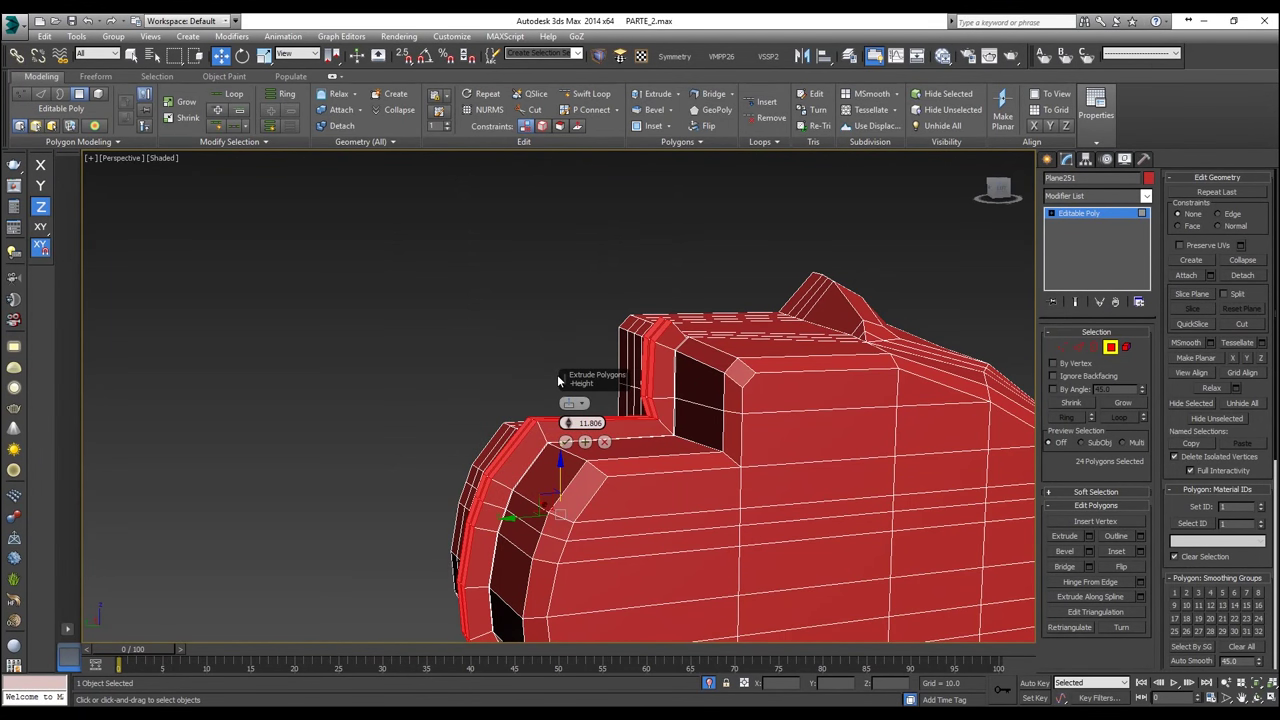
{"action": "left_click", "coordinate": [565, 442]}
Step: In the left view, lower the four peak vertices at the top end of the extruded strips
{"action": "middle_click_drag", "start_coordinate": [565, 442], "coordinate": [588, 421], "text": "alt"}
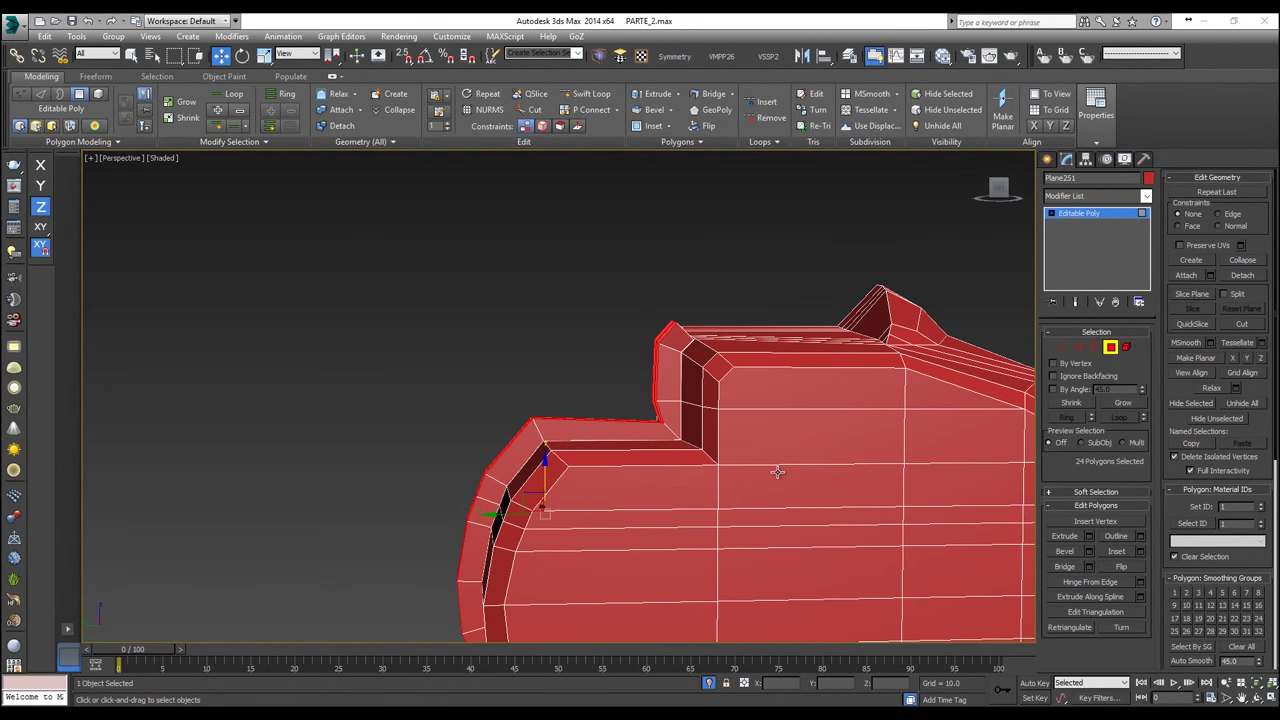
{"action": "key", "text": "l"}
{"action": "scroll", "coordinate": [965, 204], "scroll_direction": "down", "scroll_amount": 2}
{"action": "middle_click_drag", "start_coordinate": [780, 340], "coordinate": [1009, 255]}
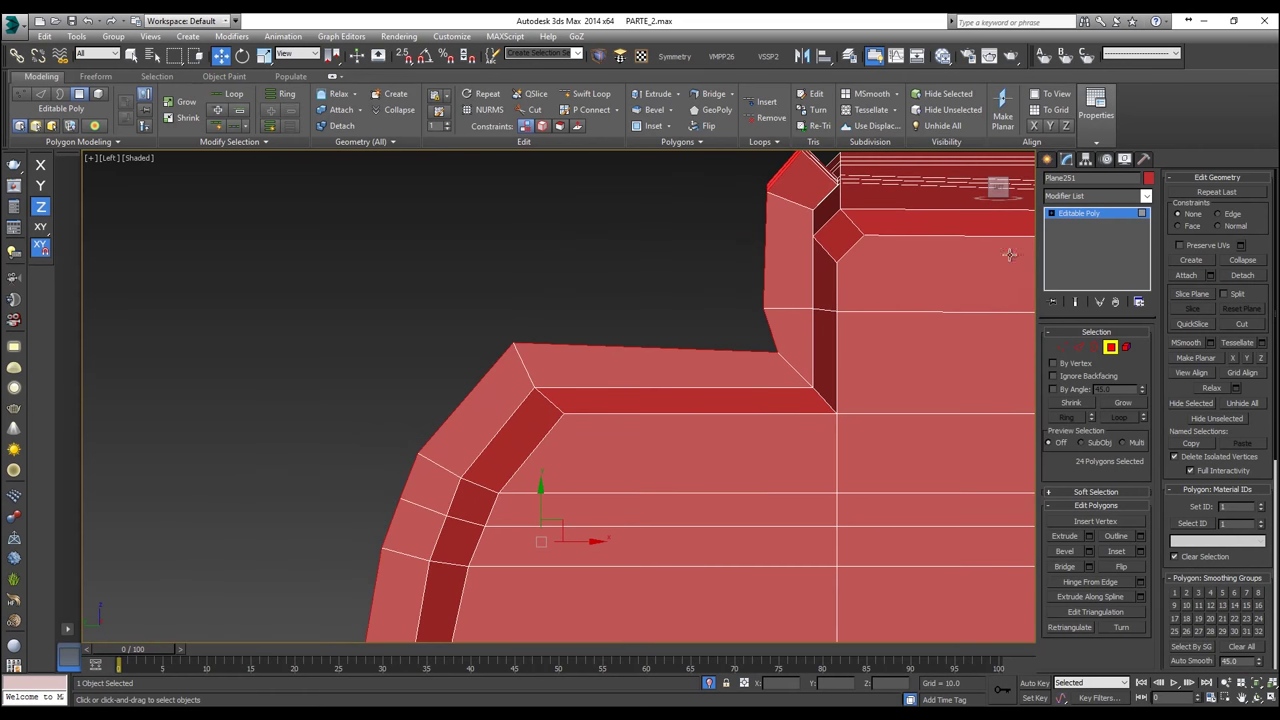
{"action": "left_click", "coordinate": [1064, 348]}
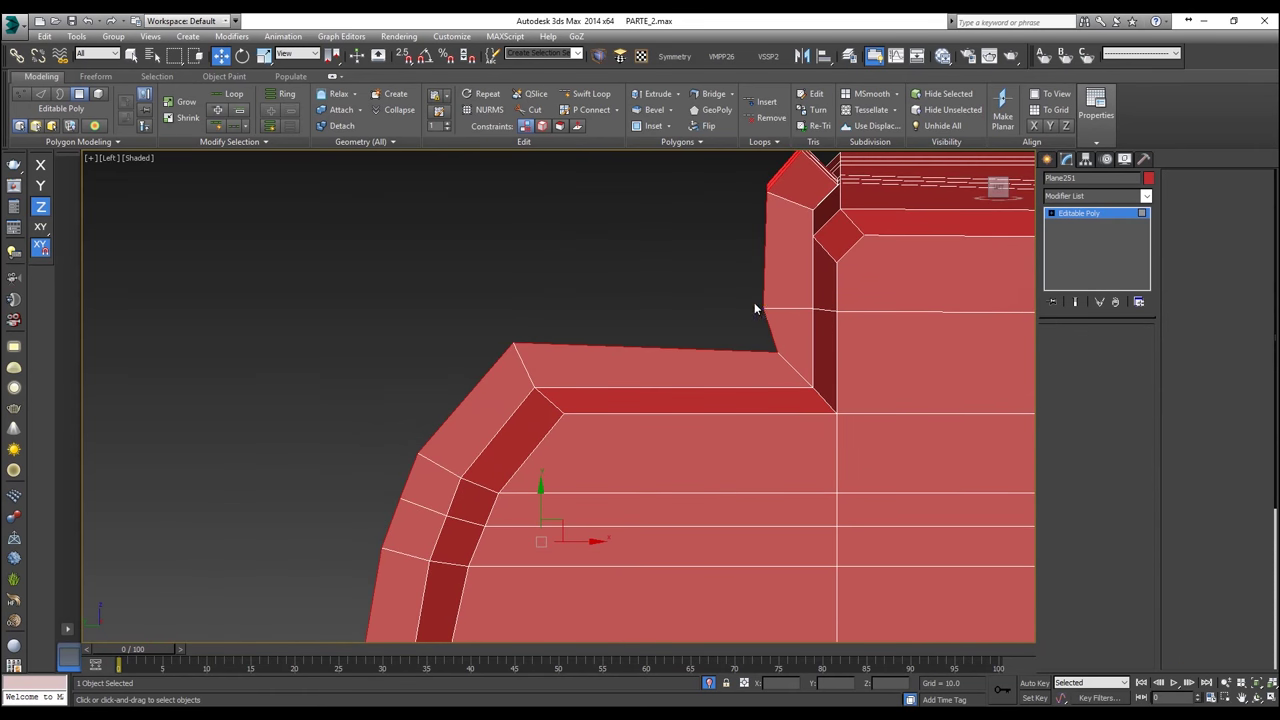
{"action": "scroll", "coordinate": [740, 280], "scroll_direction": "up", "scroll_amount": 5}
{"action": "left_click", "coordinate": [746, 224]}
{"action": "left_click_drag", "start_coordinate": [745, 197], "coordinate": [800, 273]}
{"action": "scroll", "coordinate": [794, 277], "scroll_direction": "down", "scroll_amount": 3}
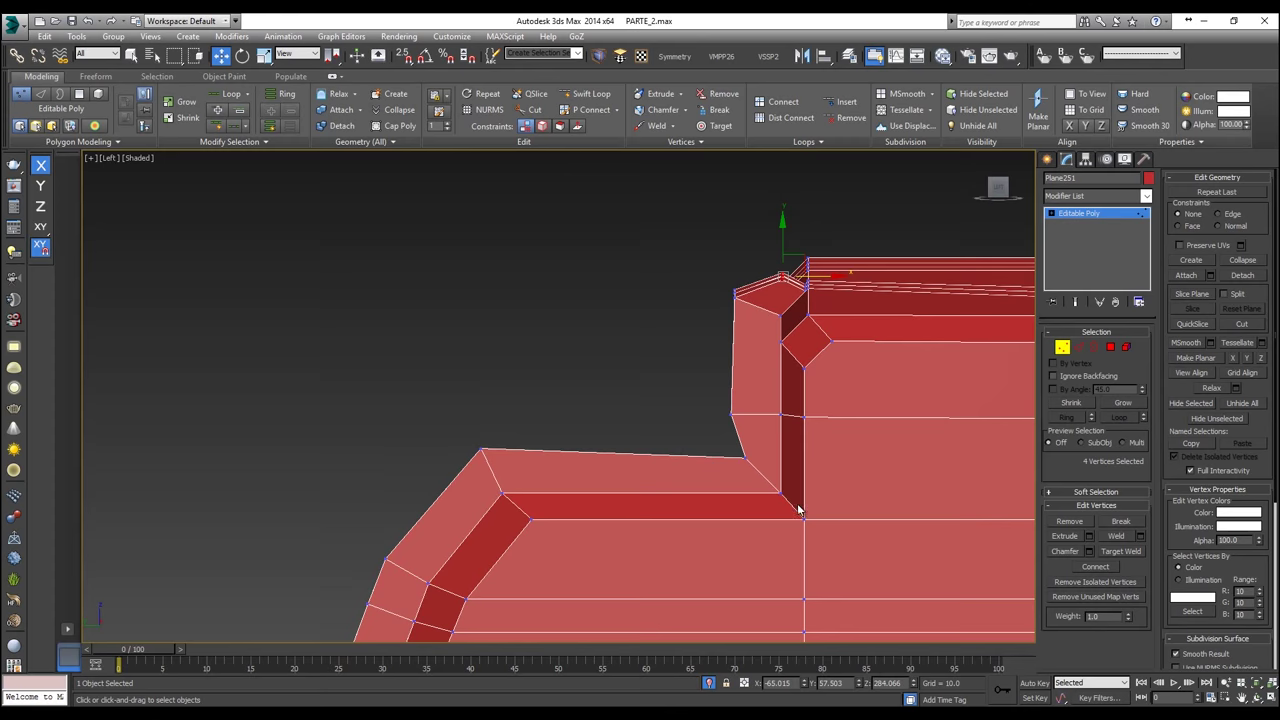
Step: Pull the strips' step-corner and mid-height vertices forward and up into a slope, and lower the upper front corner vertices slightly
{"action": "left_click", "coordinate": [746, 460]}
{"action": "left_click_drag", "start_coordinate": [766, 446], "coordinate": [604, 358]}
{"action": "left_click", "coordinate": [731, 412]}
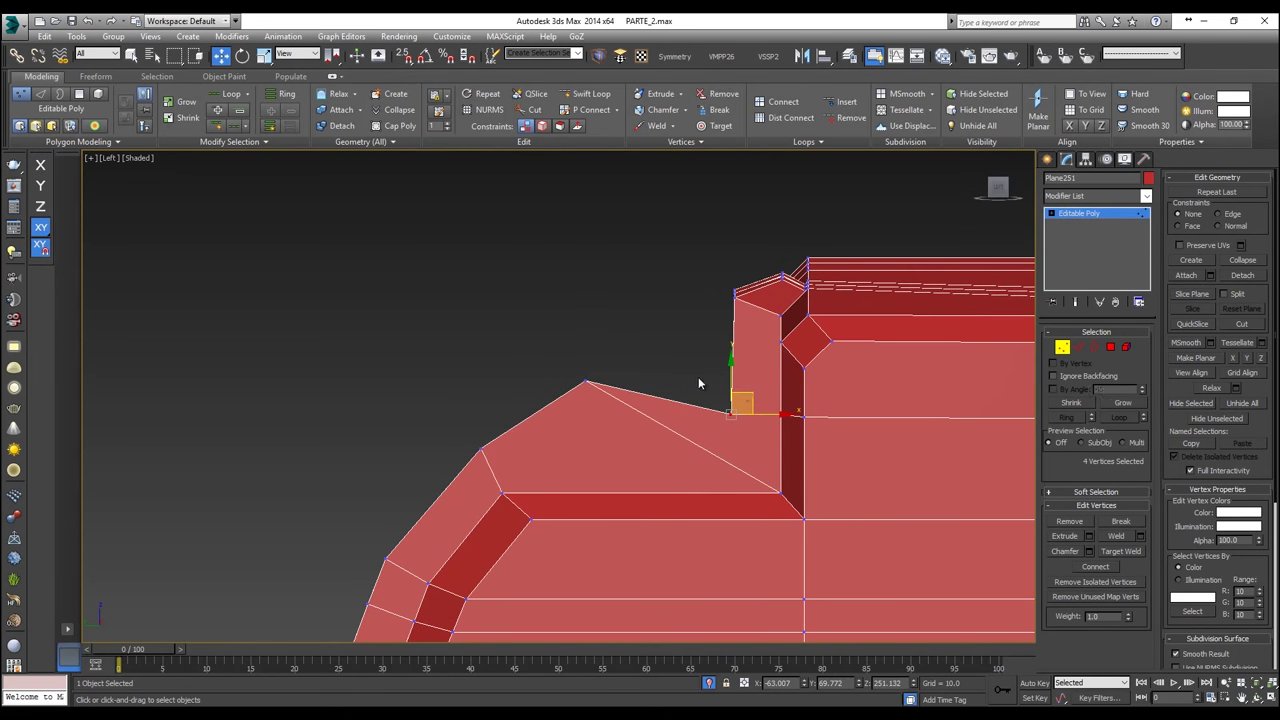
{"action": "left_click_drag", "start_coordinate": [745, 395], "coordinate": [751, 320]}
{"action": "scroll", "coordinate": [738, 288], "scroll_direction": "up", "scroll_amount": 2}
{"action": "left_click_drag", "start_coordinate": [732, 262], "coordinate": [732, 274]}
Step: Move the four peak vertices at the strips' top end slightly forward and down to flatten the profile
{"action": "scroll", "coordinate": [781, 273], "scroll_direction": "up", "scroll_amount": 2}
{"action": "key", "text": "alt+x"}
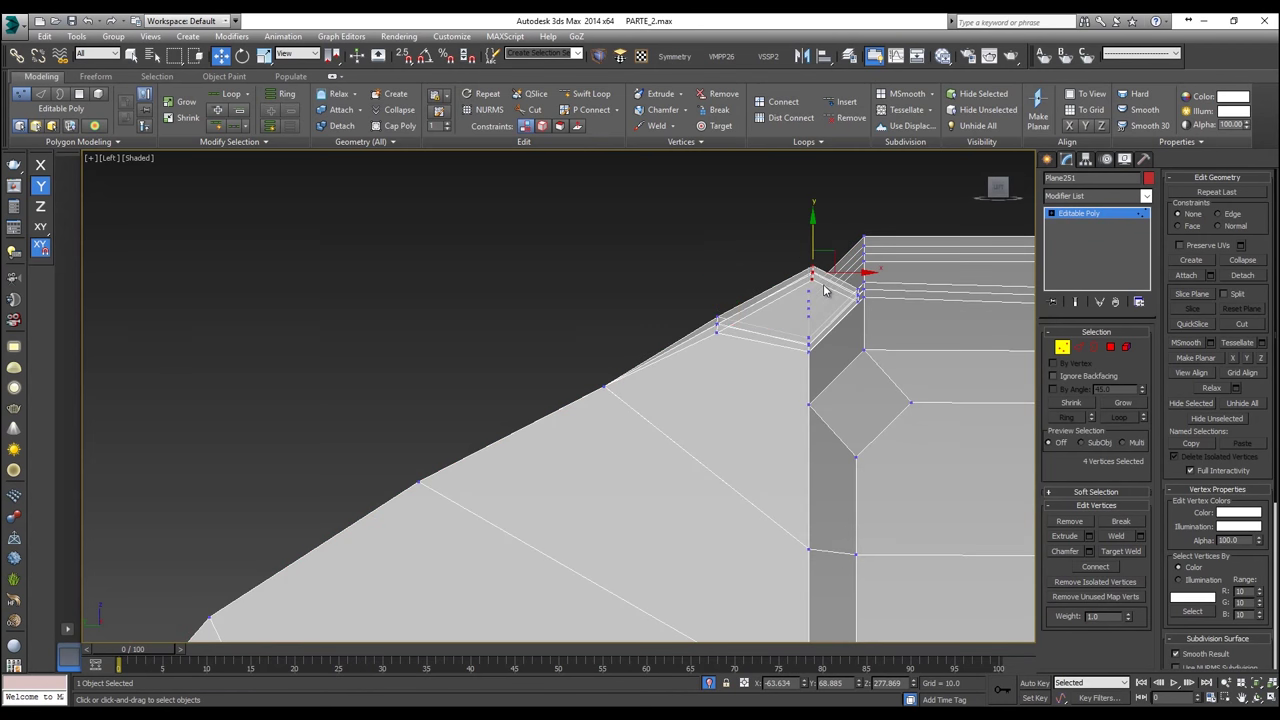
{"action": "left_click", "coordinate": [825, 289]}
{"action": "key", "text": "F8"}
{"action": "left_click_drag", "start_coordinate": [825, 261], "coordinate": [817, 285]}
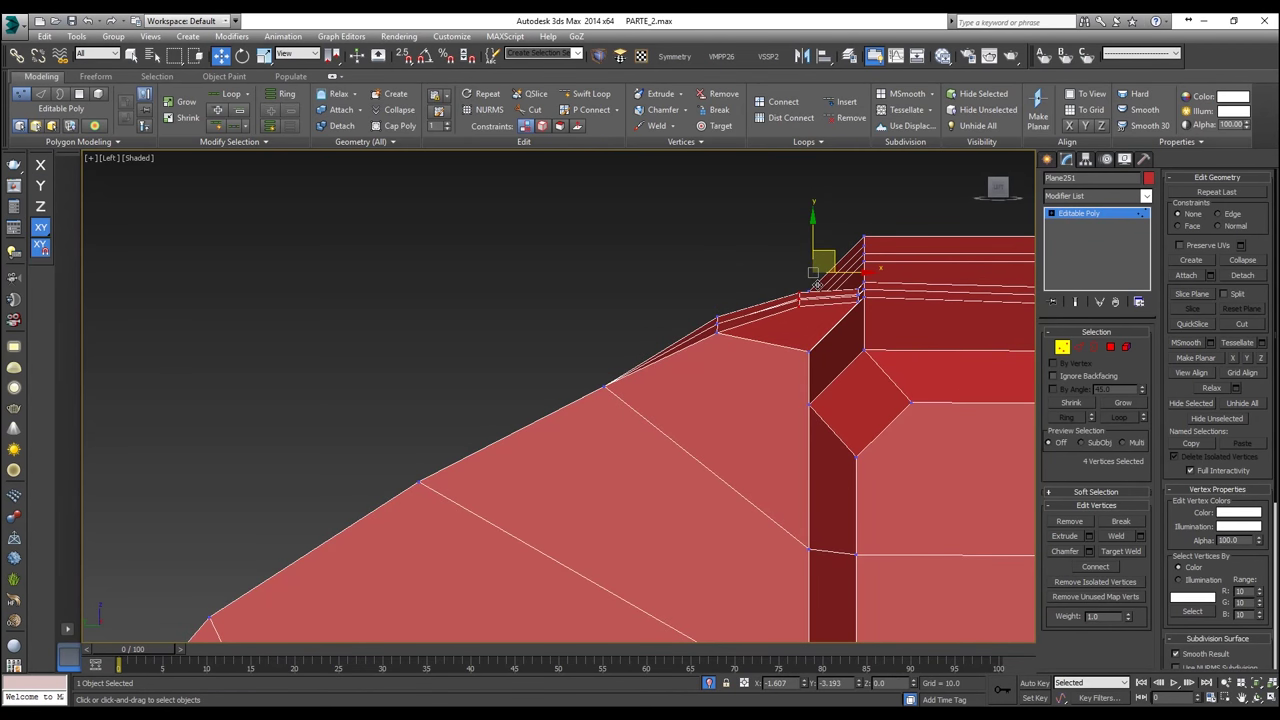
Step: Smooth the strips' slope by nudging its lower mid-slope vertices up and the ledge's front corner vertices down
{"action": "scroll", "coordinate": [797, 350], "scroll_direction": "down", "scroll_amount": 2}
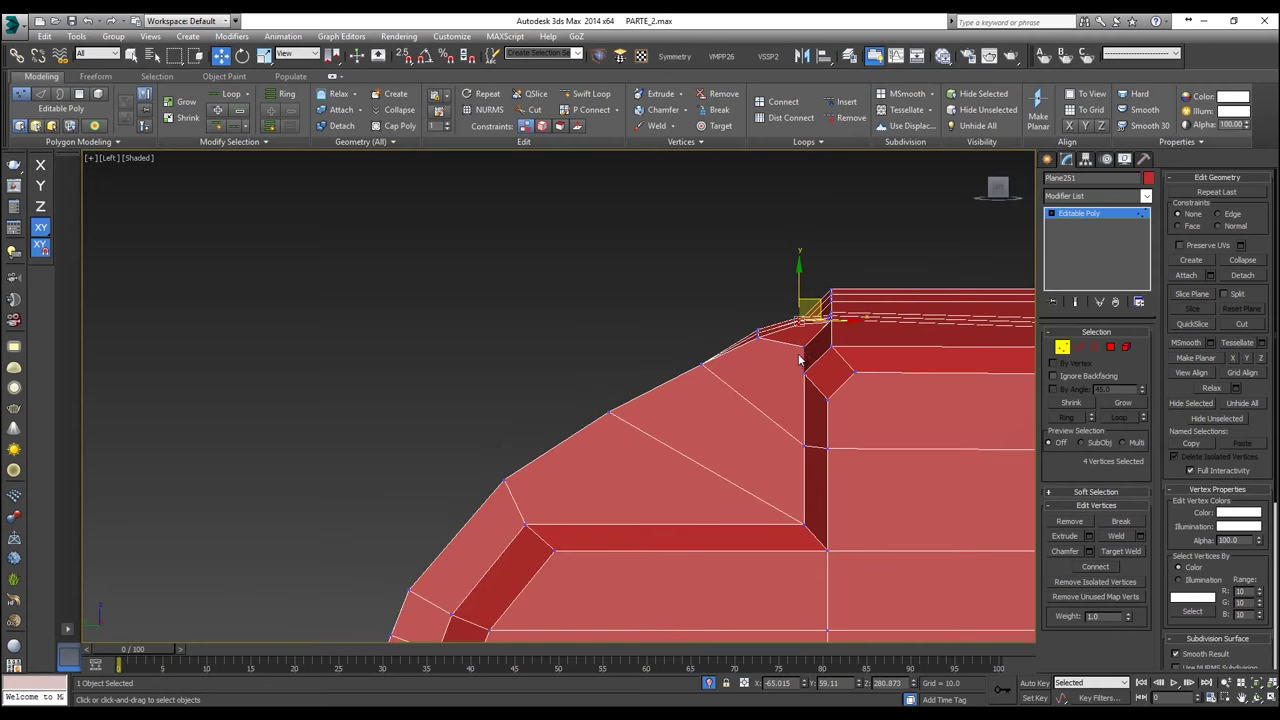
{"action": "scroll", "coordinate": [703, 336], "scroll_direction": "up", "scroll_amount": 1}
{"action": "left_click_drag", "start_coordinate": [675, 318], "coordinate": [727, 328]}
{"action": "left_click_drag", "start_coordinate": [634, 447], "coordinate": [566, 390]}
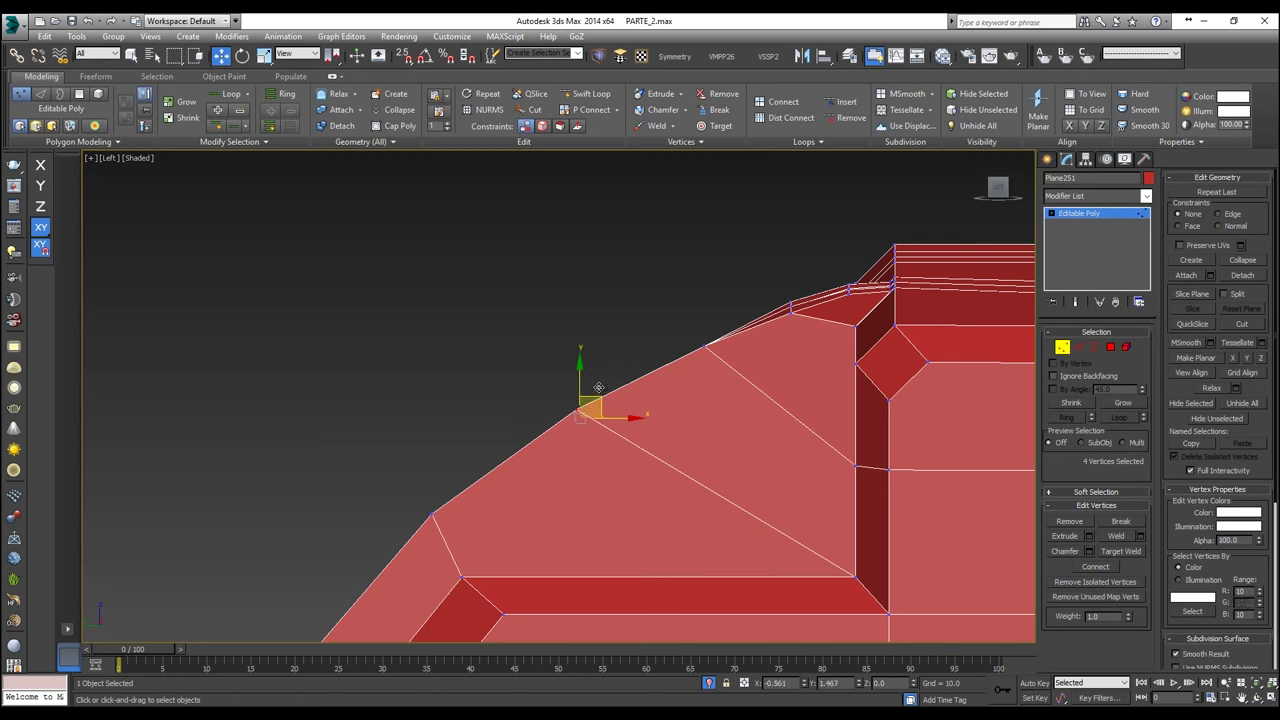
{"action": "scroll", "coordinate": [645, 347], "scroll_direction": "down", "scroll_amount": 3}
{"action": "scroll", "coordinate": [645, 347], "scroll_direction": "up", "scroll_amount": 2}
{"action": "left_click", "coordinate": [607, 361]}
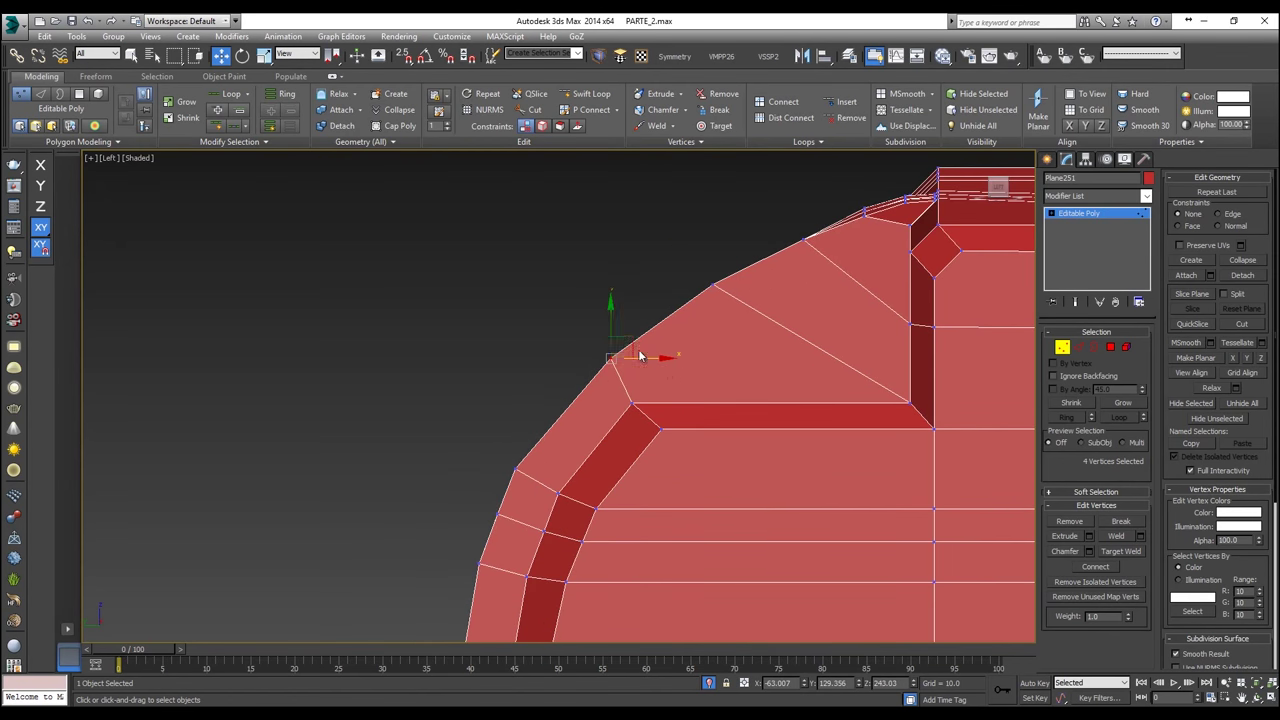
{"action": "left_click_drag", "start_coordinate": [626, 345], "coordinate": [627, 350]}
{"action": "scroll", "coordinate": [626, 350], "scroll_direction": "down", "scroll_amount": 2}
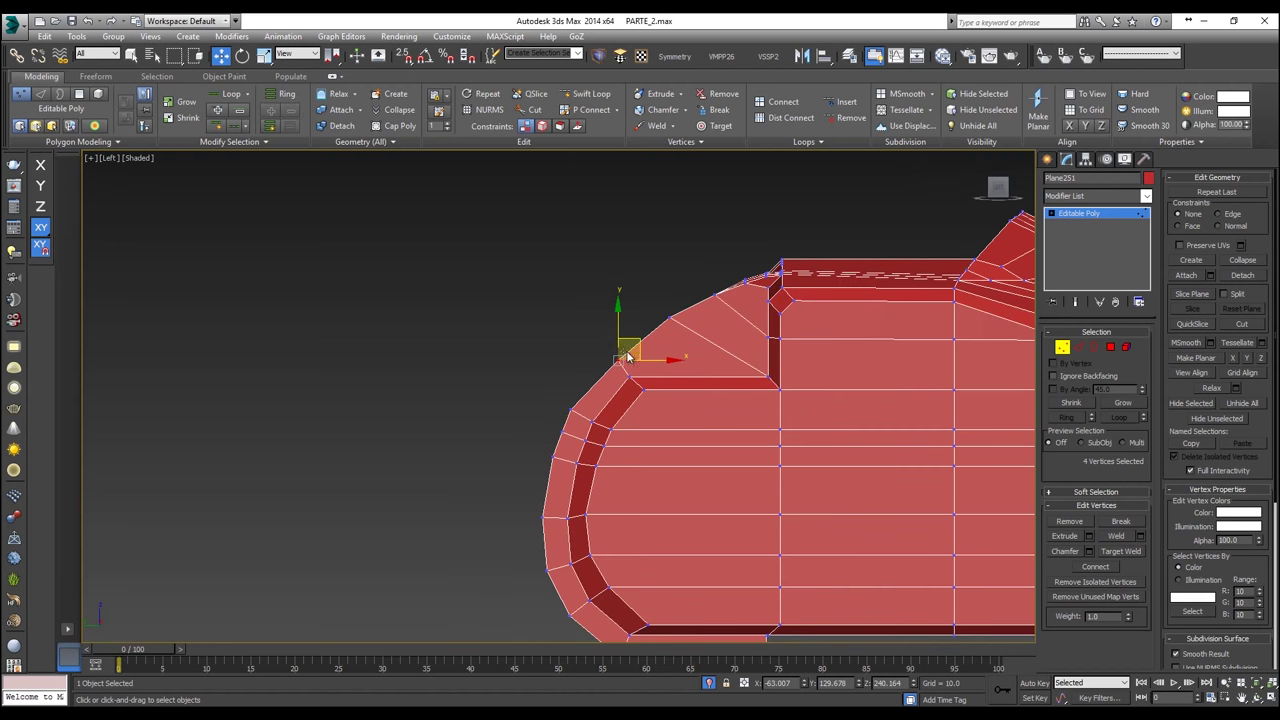
Step: Slant the strips' rear end on the underside and snap its end vertices level with the lower front corner
{"action": "middle_click_drag", "start_coordinate": [704, 614], "coordinate": [698, 566]}
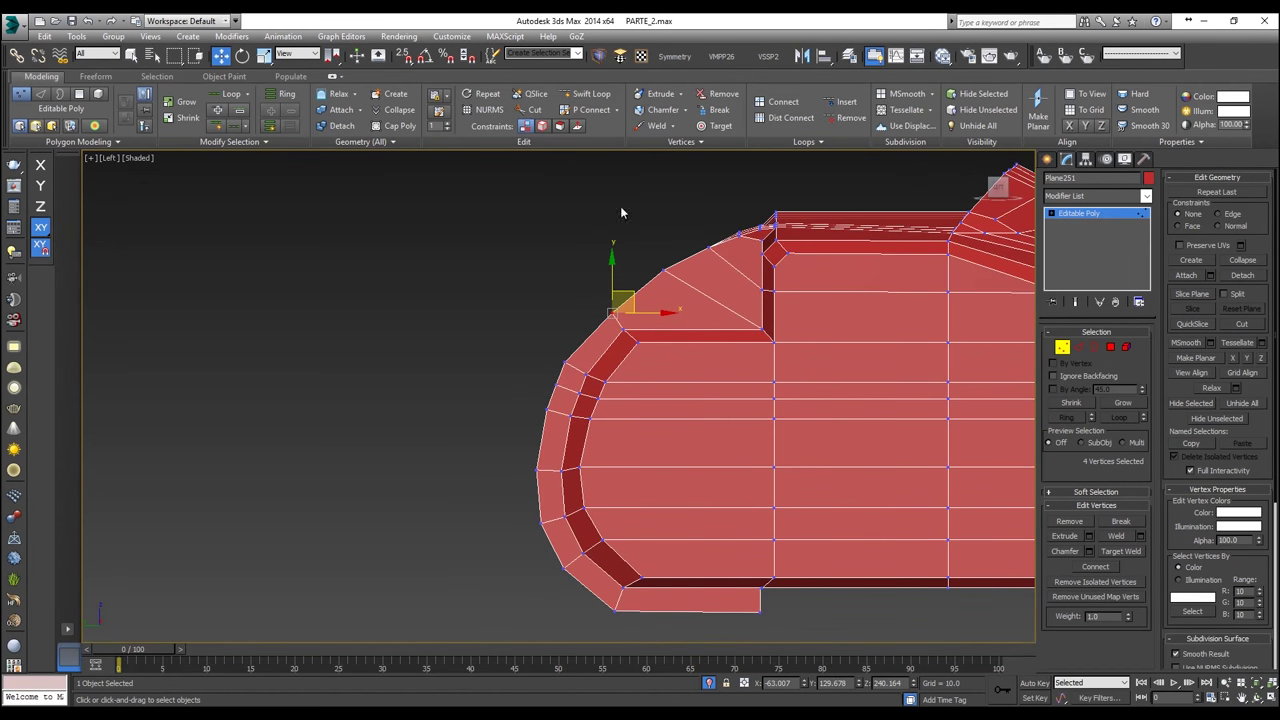
{"action": "middle_click_drag", "start_coordinate": [764, 432], "coordinate": [671, 280]}
{"action": "scroll", "coordinate": [670, 446], "scroll_direction": "up", "scroll_amount": 4}
{"action": "left_click_drag", "start_coordinate": [683, 497], "coordinate": [361, 478]}
{"action": "right_click", "coordinate": [622, 428]}
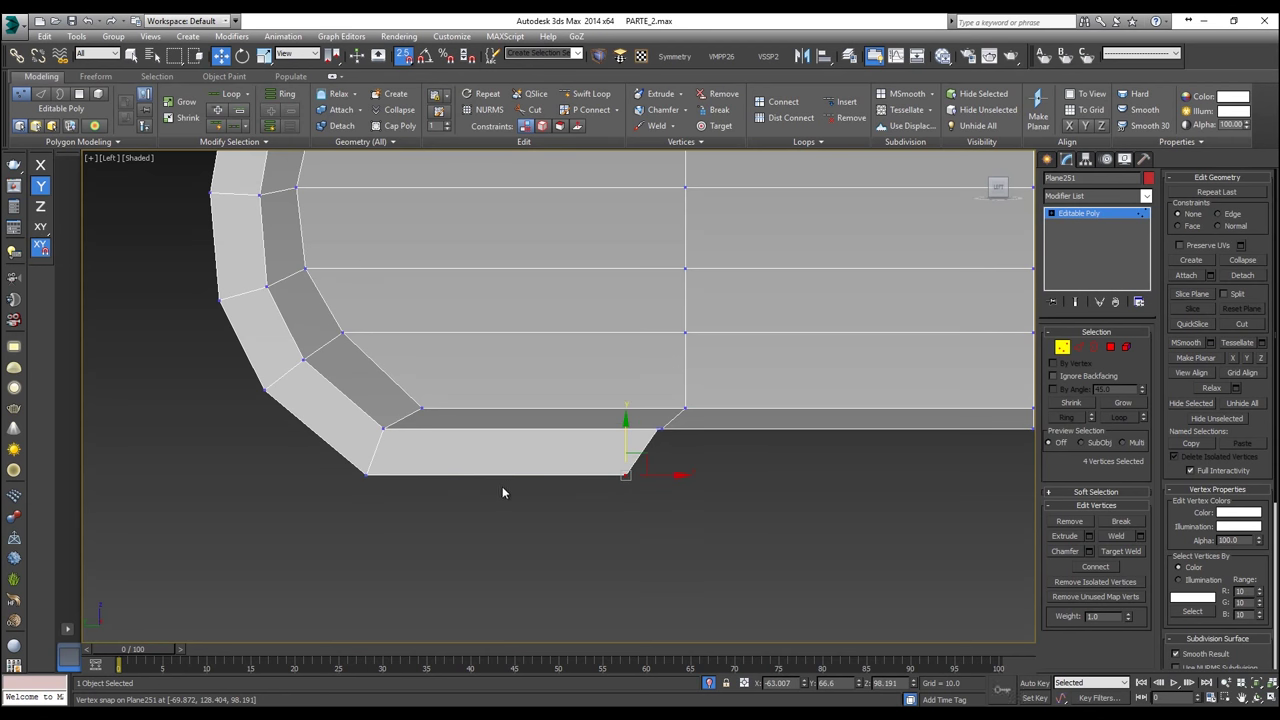
{"action": "scroll", "coordinate": [636, 516], "scroll_direction": "down", "scroll_amount": 4}
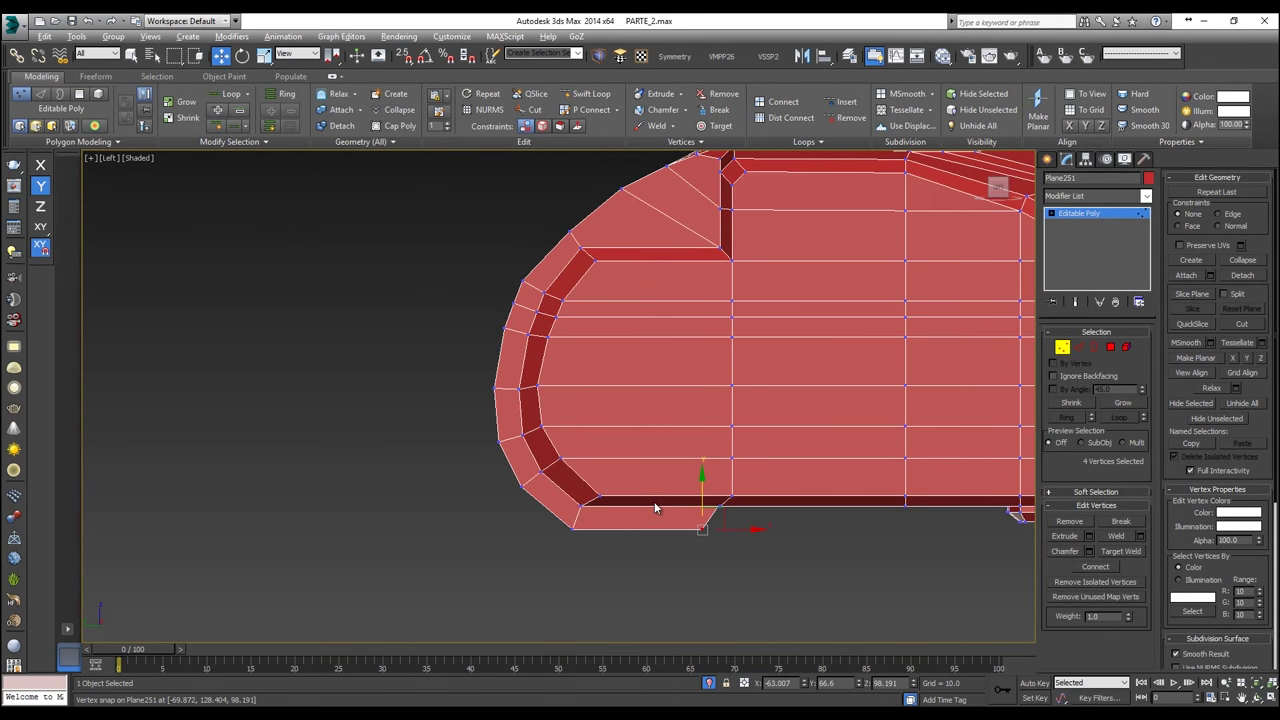
Step: Examine the raised strips' shape in the perspective, front and left views
{"action": "key", "text": "p"}
{"action": "scroll", "coordinate": [653, 508], "scroll_direction": "down", "scroll_amount": 5}
{"action": "middle_click_drag", "start_coordinate": [653, 508], "coordinate": [751, 541], "text": "alt"}
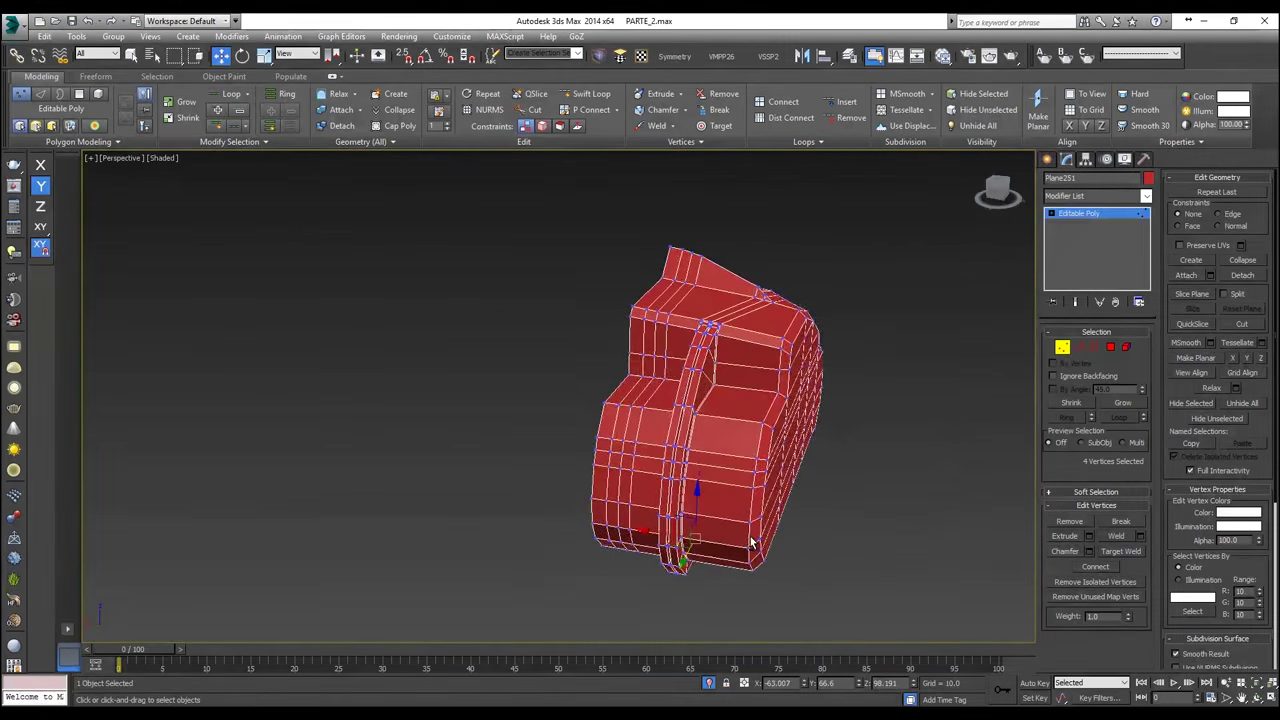
{"action": "scroll", "coordinate": [700, 417], "scroll_direction": "up", "scroll_amount": 5}
{"action": "middle_click_drag", "start_coordinate": [700, 417], "coordinate": [646, 364], "text": "alt"}
{"action": "scroll", "coordinate": [657, 365], "scroll_direction": "down", "scroll_amount": 5}
{"action": "key", "text": "f"}
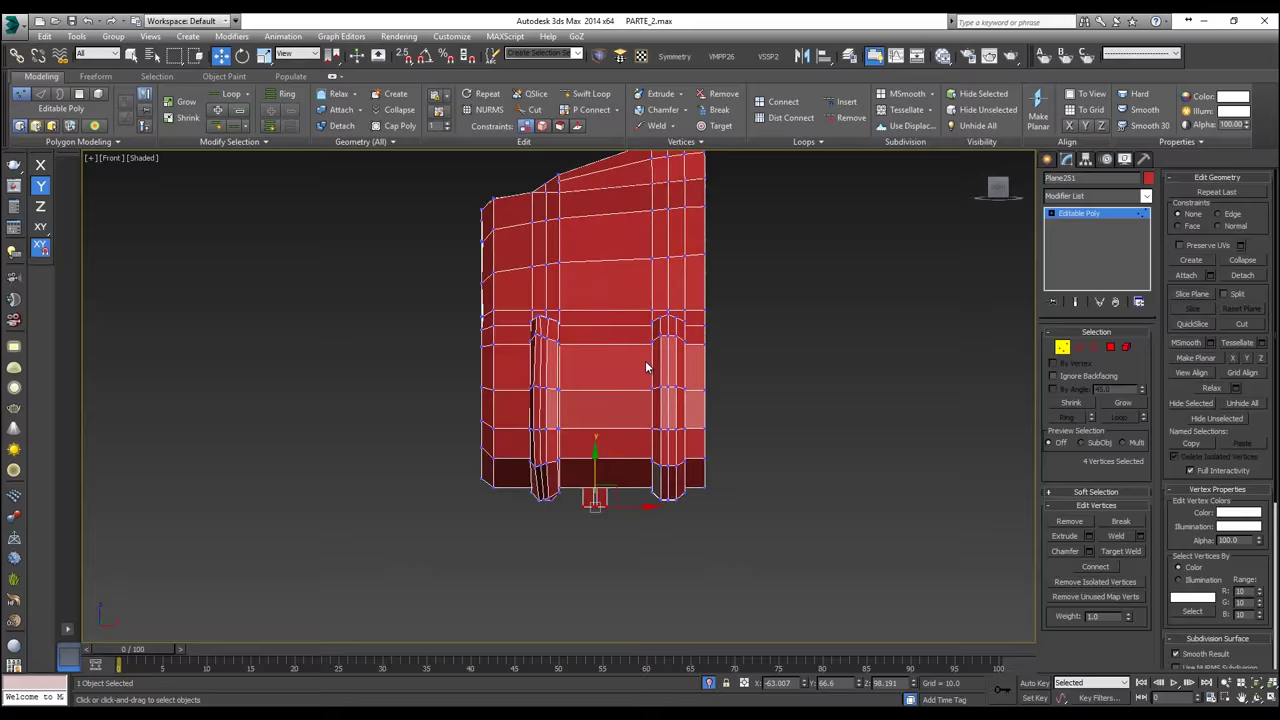
{"action": "key", "text": "l"}
{"action": "scroll", "coordinate": [650, 363], "scroll_direction": "down", "scroll_amount": 2}
{"action": "middle_click_drag", "start_coordinate": [972, 329], "coordinate": [905, 361]}
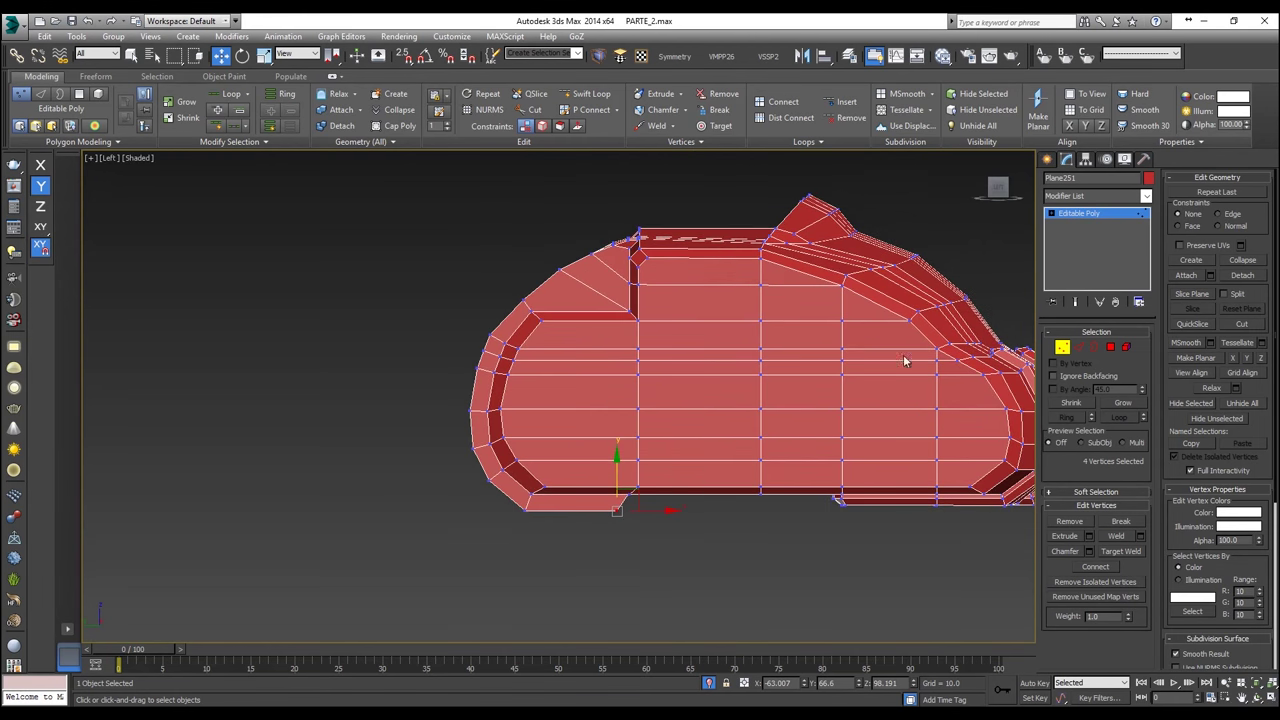
Step: Insert an edge loop around the body midway between the step and the next loop behind it
{"action": "left_click", "coordinate": [1078, 347]}
{"action": "left_click", "coordinate": [706, 173]}
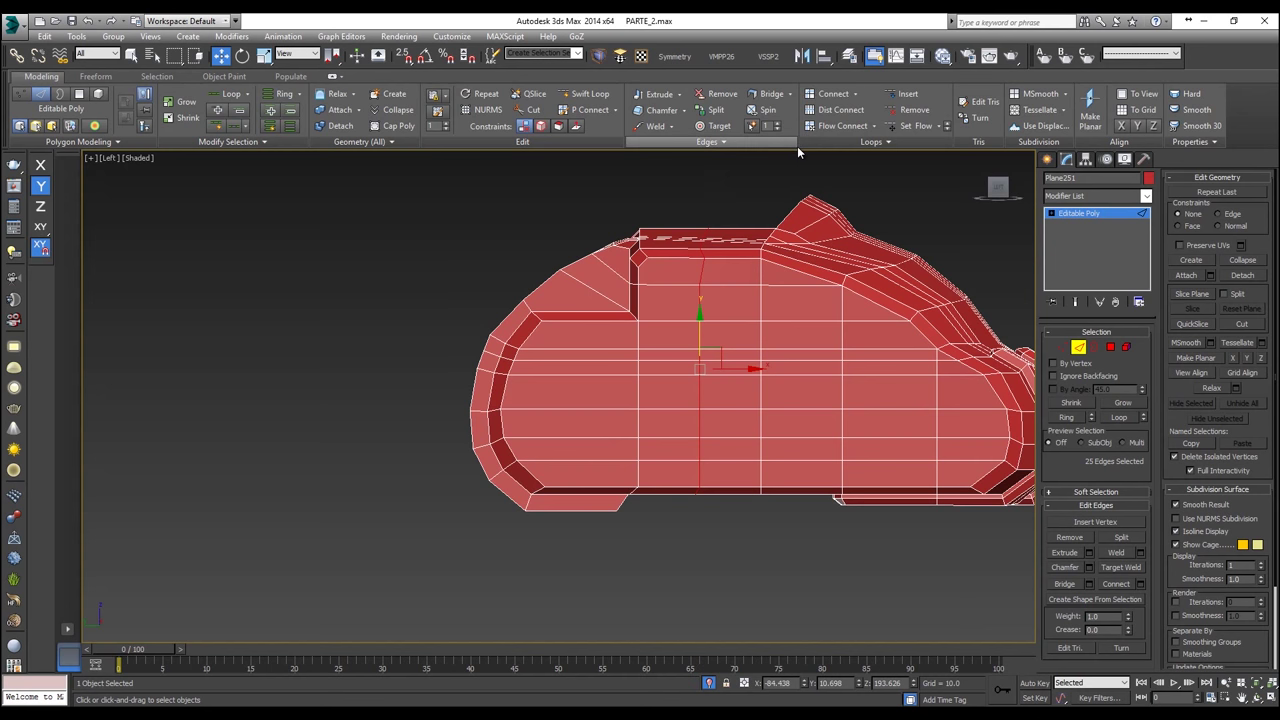
{"action": "key", "text": "p"}
{"action": "middle_click_drag", "start_coordinate": [804, 155], "coordinate": [729, 347]}
{"action": "scroll", "coordinate": [718, 276], "scroll_direction": "down", "scroll_amount": 3}
{"action": "scroll", "coordinate": [729, 347], "scroll_direction": "up", "scroll_amount": 2}
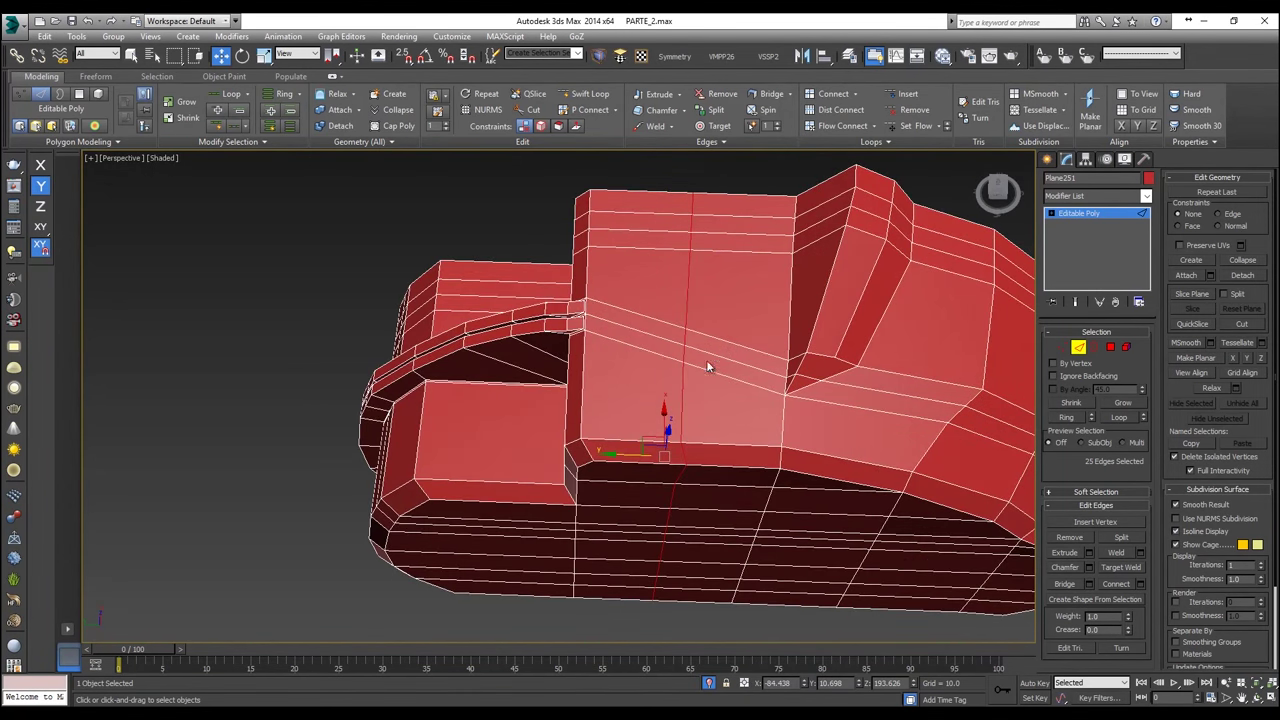
Step: In the top view, select the four peak vertices at the strips' rear end and shift them along X to straighten the strips
{"action": "left_click", "coordinate": [1062, 347]}
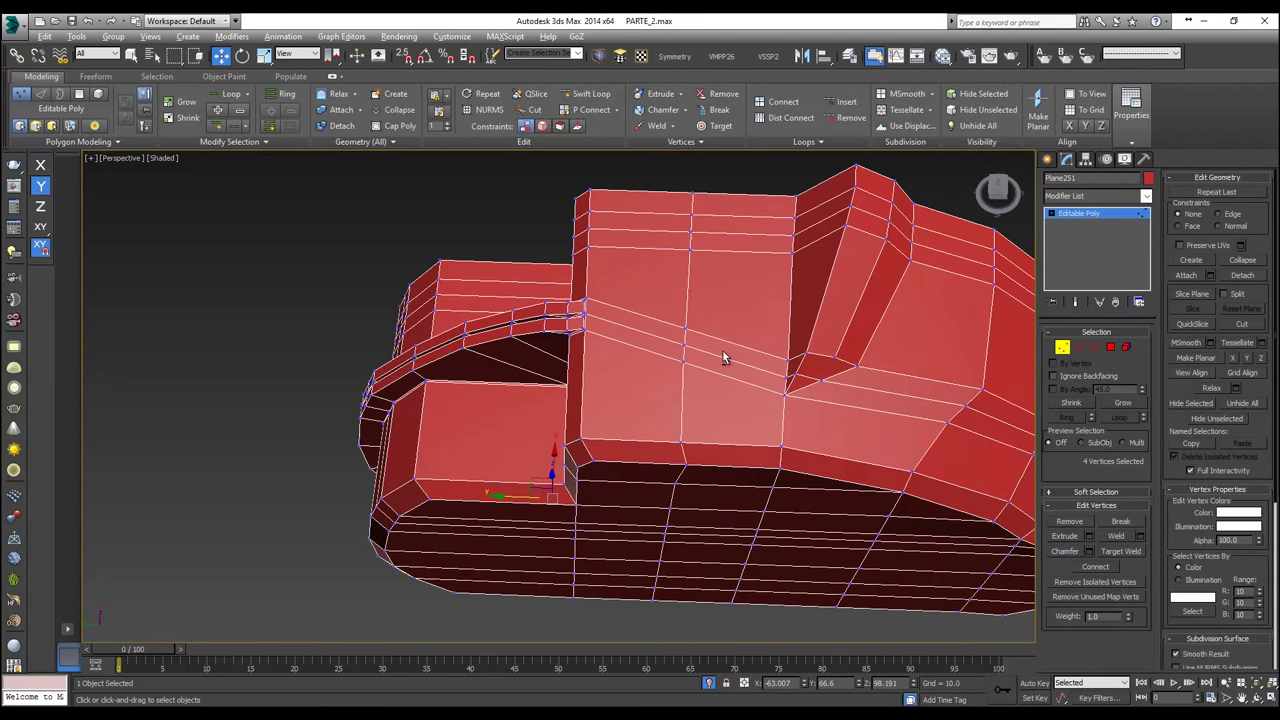
{"action": "middle_click_drag", "start_coordinate": [723, 366], "coordinate": [711, 394], "text": "alt"}
{"action": "key", "text": "t"}
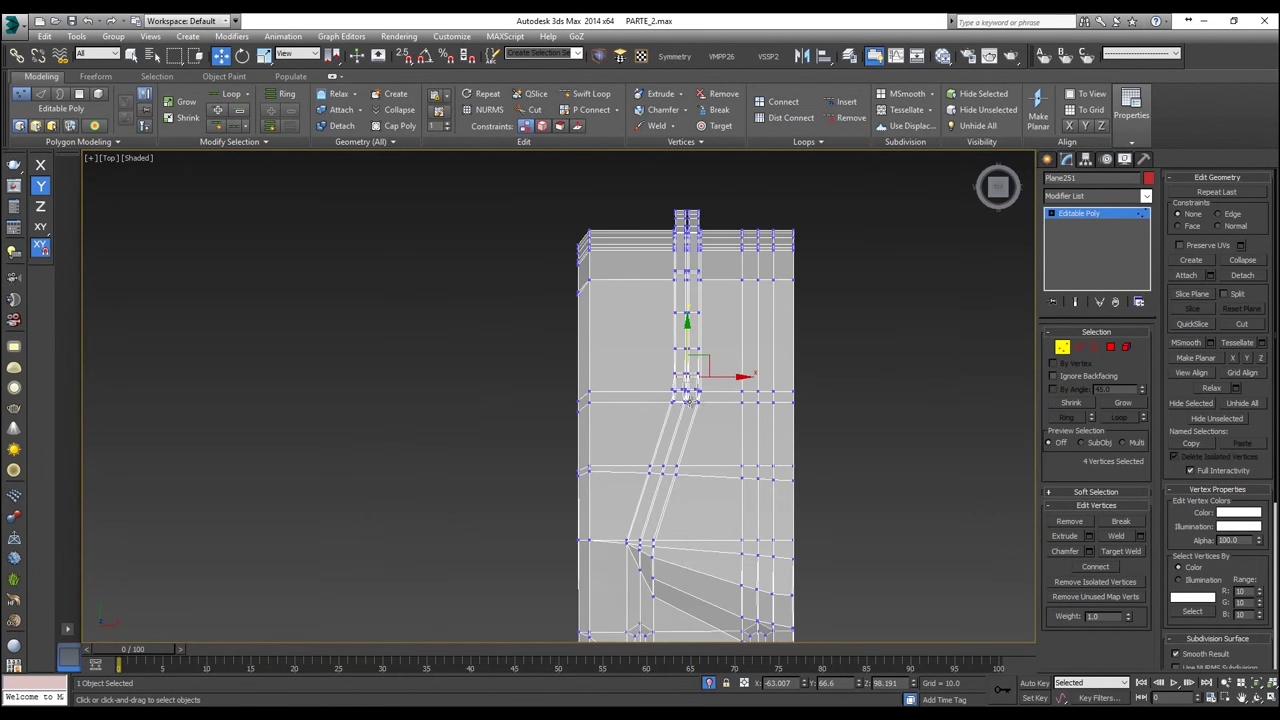
{"action": "scroll", "coordinate": [700, 385], "scroll_direction": "up", "scroll_amount": 3}
{"action": "scroll", "coordinate": [705, 390], "scroll_direction": "up", "scroll_amount": 2}
{"action": "scroll", "coordinate": [695, 358], "scroll_direction": "up", "scroll_amount": 5}
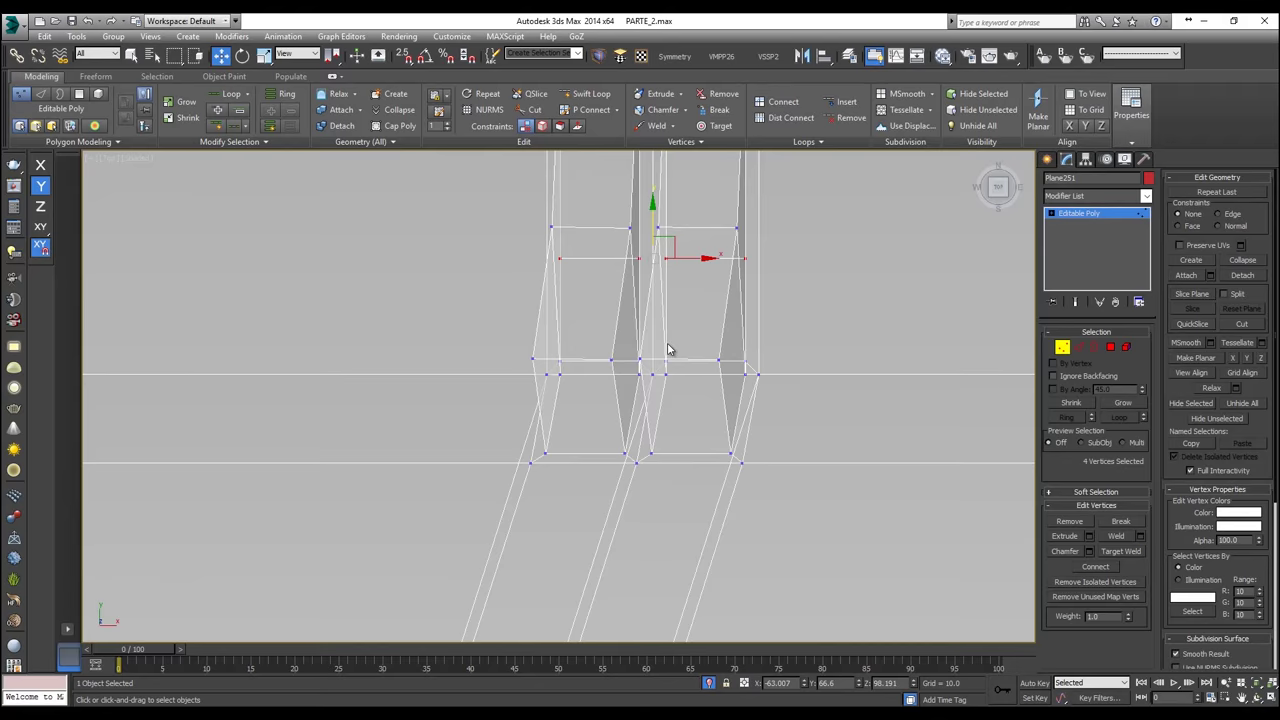
{"action": "left_click_drag", "start_coordinate": [545, 381], "coordinate": [546, 382]}
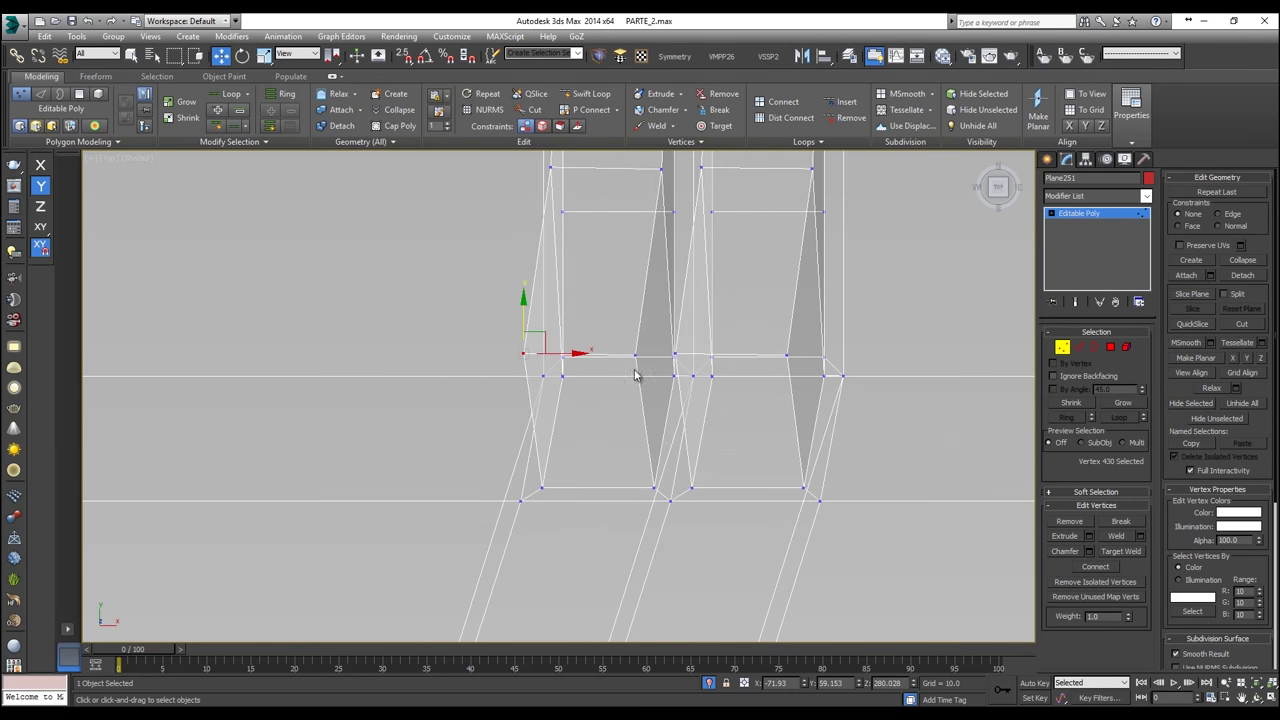
{"action": "left_click", "coordinate": [636, 356], "text": "ctrl"}
{"action": "left_click", "coordinate": [675, 355], "text": "ctrl"}
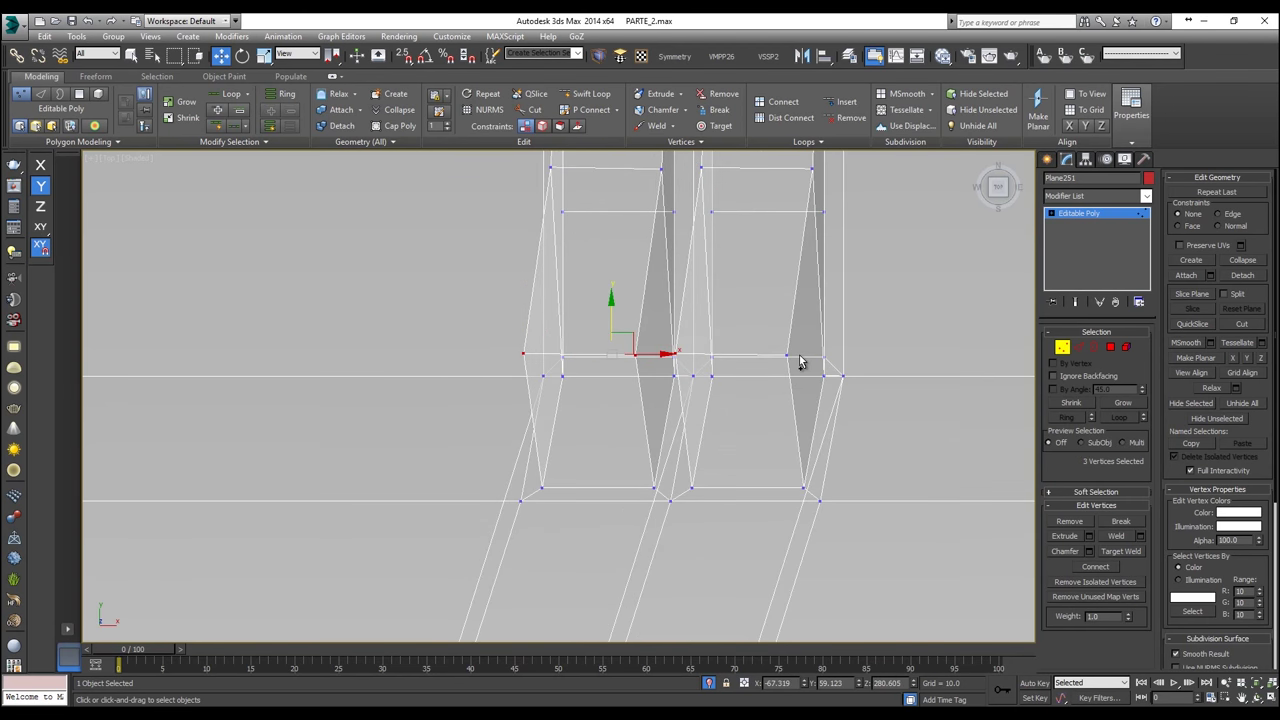
{"action": "left_click", "coordinate": [787, 356], "text": "ctrl"}
{"action": "left_click_drag", "start_coordinate": [706, 355], "coordinate": [721, 357]}
Step: Using the Edge constraint and vertex snap, slide the inner strip line's two vertices on the new loop along X, aligning them with the front
{"action": "scroll", "coordinate": [719, 355], "scroll_direction": "down", "scroll_amount": 5}
{"action": "middle_click_drag", "start_coordinate": [714, 347], "coordinate": [785, 125]}
{"action": "scroll", "coordinate": [692, 395], "scroll_direction": "down", "scroll_amount": 3}
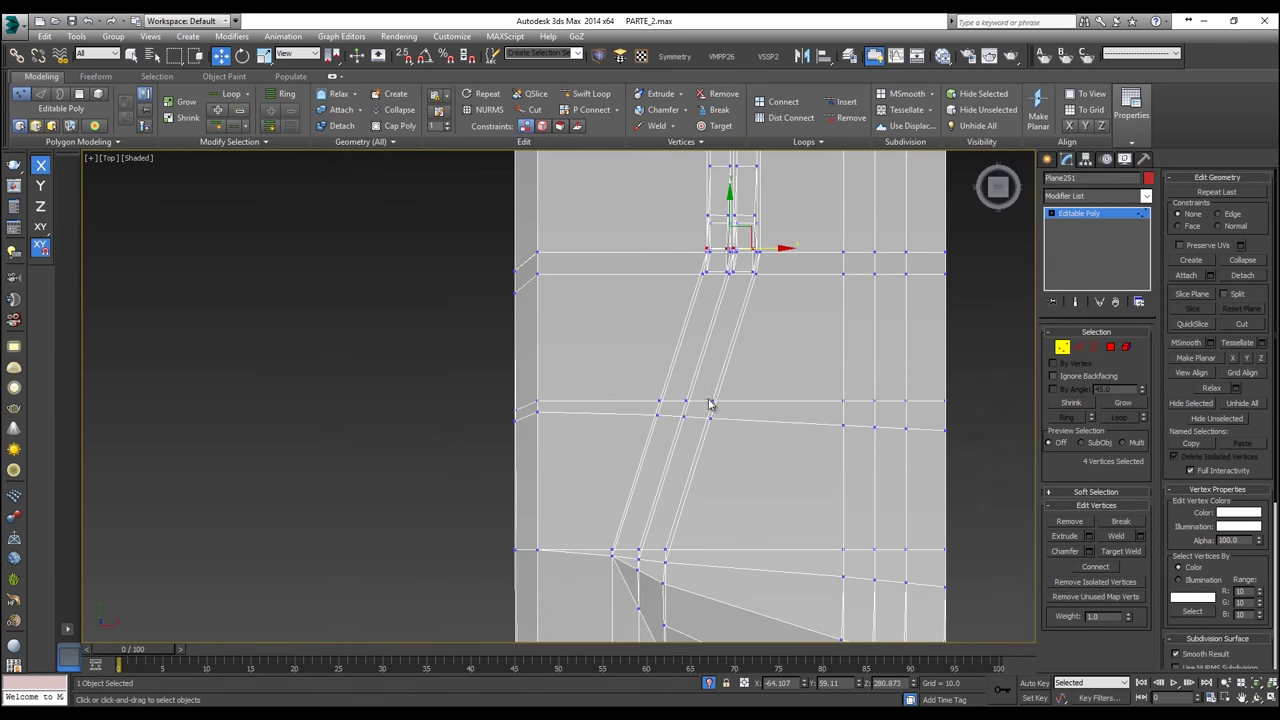
{"action": "scroll", "coordinate": [706, 404], "scroll_direction": "up", "scroll_amount": 2}
{"action": "scroll", "coordinate": [679, 399], "scroll_direction": "down", "scroll_amount": 2}
{"action": "left_click", "coordinate": [626, 428]}
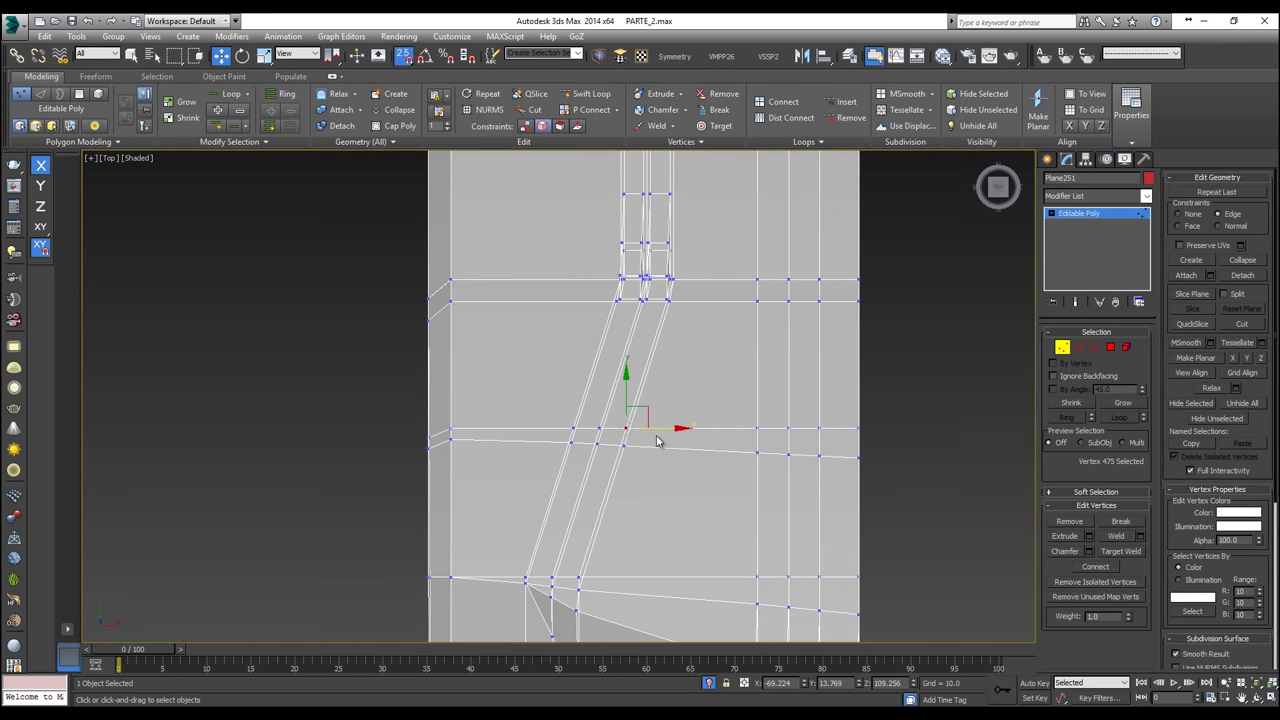
{"action": "left_click_drag", "start_coordinate": [659, 420], "coordinate": [668, 304]}
{"action": "scroll", "coordinate": [614, 423], "scroll_direction": "up", "scroll_amount": 1}
{"action": "left_click", "coordinate": [628, 457]}
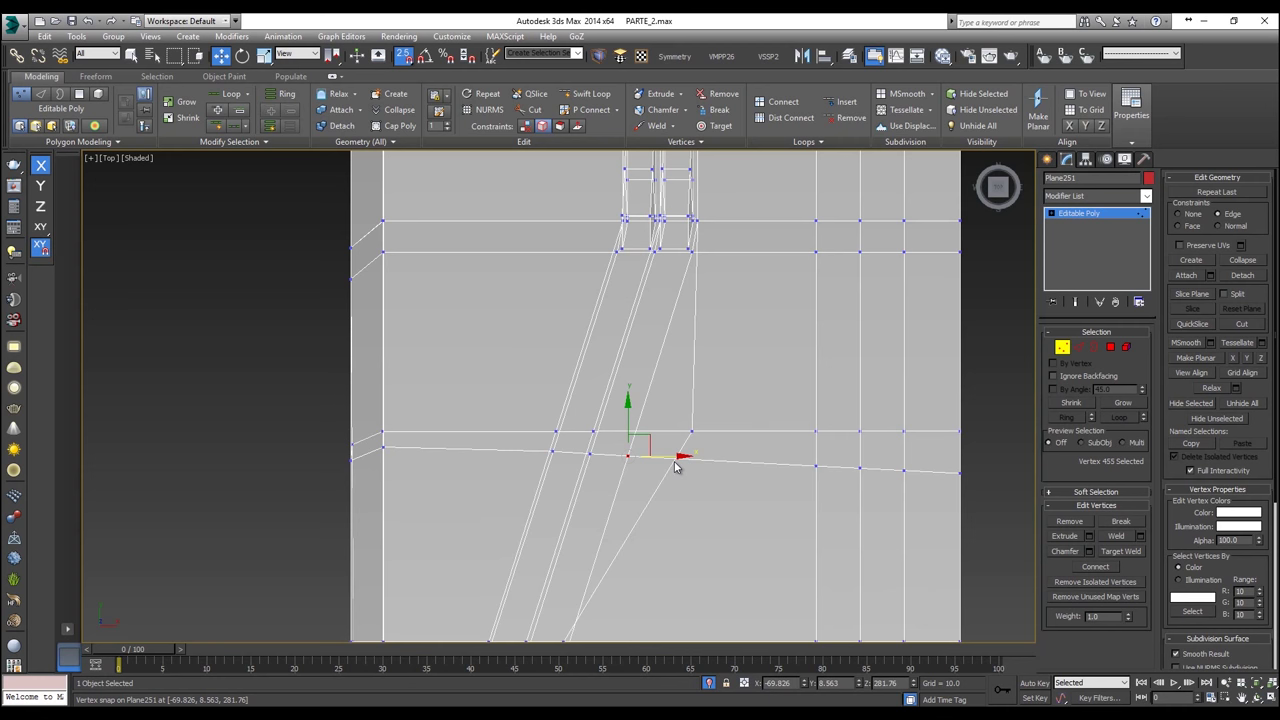
{"action": "mouse_move", "coordinate": [676, 457]}
{"action": "left_mouse_down"}
{"action": "mouse_move", "coordinate": [723, 394]}
{"action": "mouse_move", "coordinate": [697, 269]}
{"action": "left_mouse_up"}
{"action": "scroll", "coordinate": [700, 435], "scroll_direction": "up", "scroll_amount": 1}
{"action": "scroll", "coordinate": [700, 440], "scroll_direction": "down", "scroll_amount": 1}
{"action": "scroll", "coordinate": [695, 398], "scroll_direction": "up", "scroll_amount": 1}
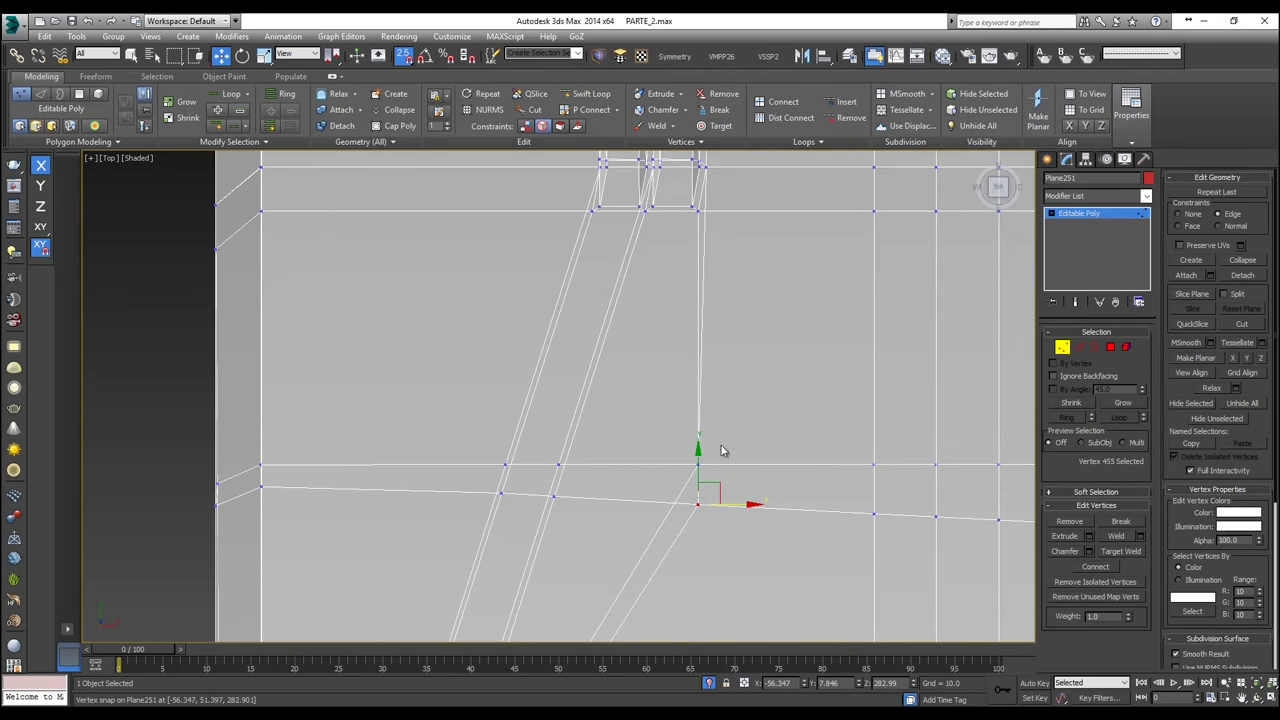
{"action": "mouse_move", "coordinate": [673, 438]}
{"action": "left_mouse_down"}
{"action": "mouse_move", "coordinate": [736, 481]}
{"action": "mouse_move", "coordinate": [705, 165]}
{"action": "left_mouse_up"}
Step: Slide the middle strip line's top and underside vertices on the new loop along X, snapping them in line with the front strip
{"action": "left_click", "coordinate": [550, 497]}
{"action": "left_click_drag", "start_coordinate": [612, 472], "coordinate": [645, 208]}
{"action": "left_click", "coordinate": [557, 465]}
{"action": "left_click_drag", "start_coordinate": [598, 466], "coordinate": [646, 172]}
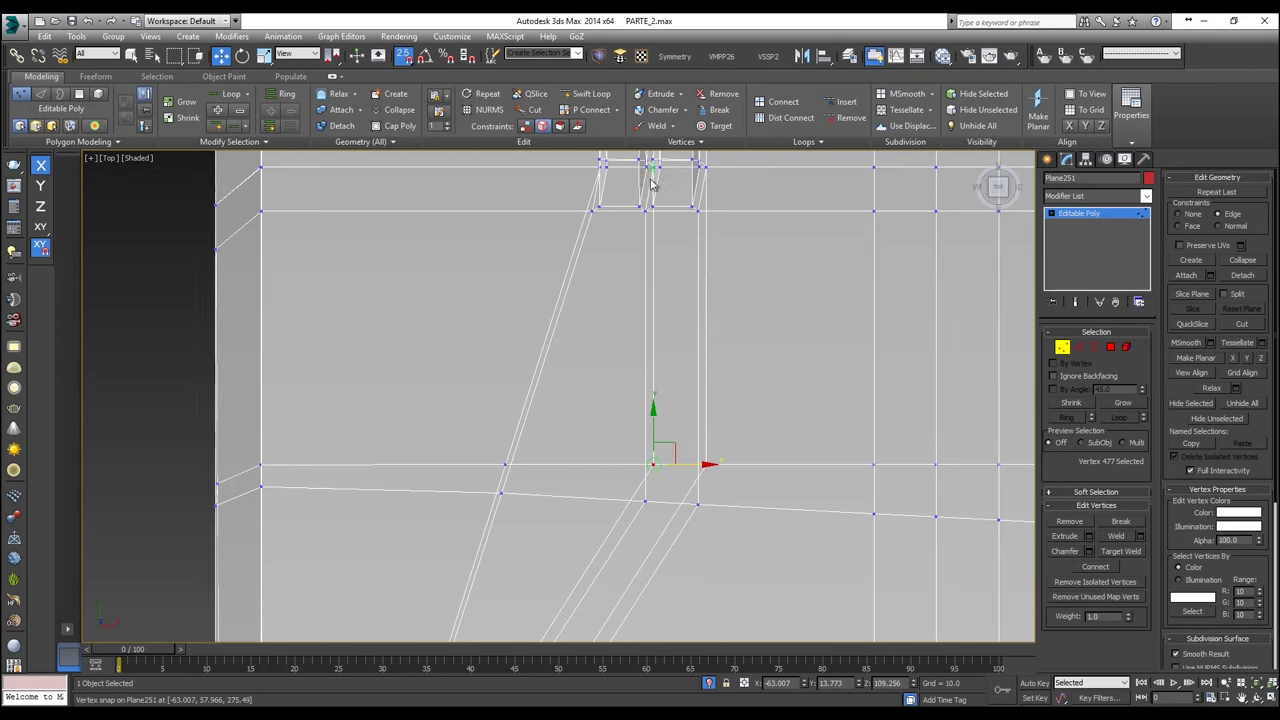
Step: Slide the outer strip line's underside and top vertices on the new loop along X, snapping them in line with the front strip
{"action": "left_click_drag", "start_coordinate": [462, 436], "coordinate": [462, 436]}
{"action": "left_click", "coordinate": [507, 466]}
{"action": "left_click_drag", "start_coordinate": [549, 466], "coordinate": [600, 212]}
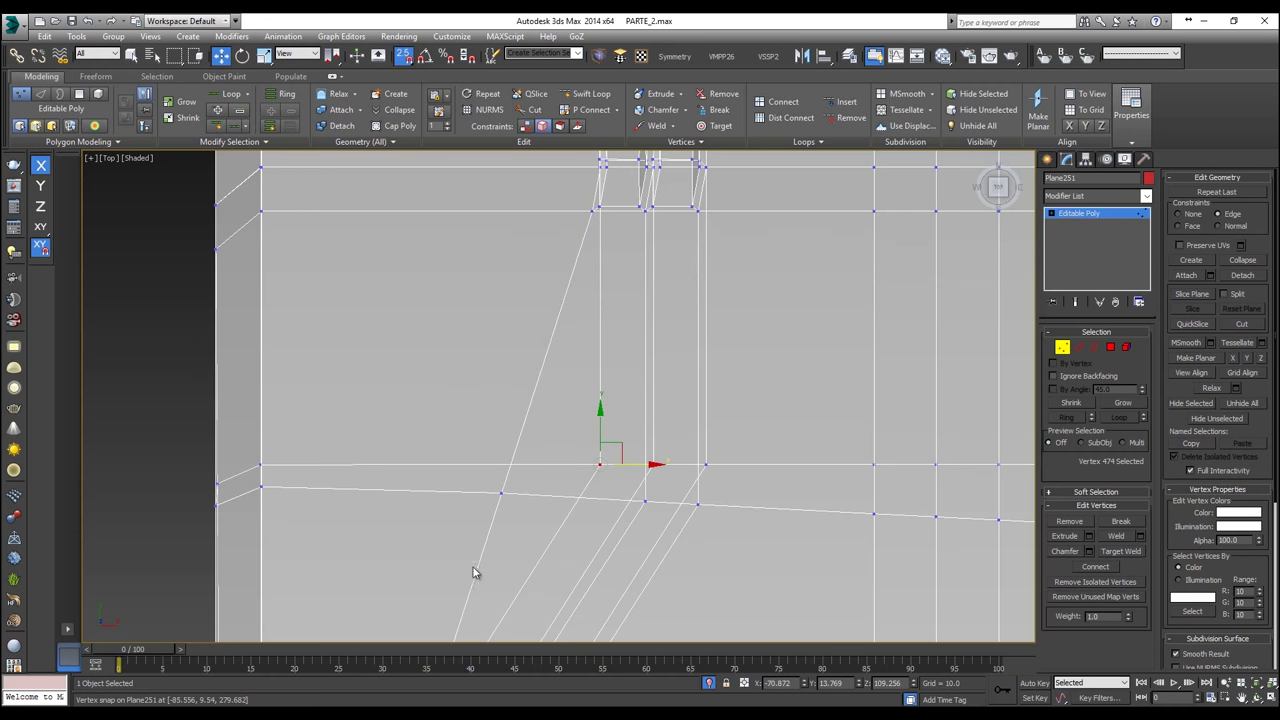
{"action": "left_click_drag", "start_coordinate": [467, 460], "coordinate": [466, 459]}
{"action": "left_click_drag", "start_coordinate": [532, 494], "coordinate": [595, 214]}
{"action": "scroll", "coordinate": [640, 396], "scroll_direction": "down", "scroll_amount": 3}
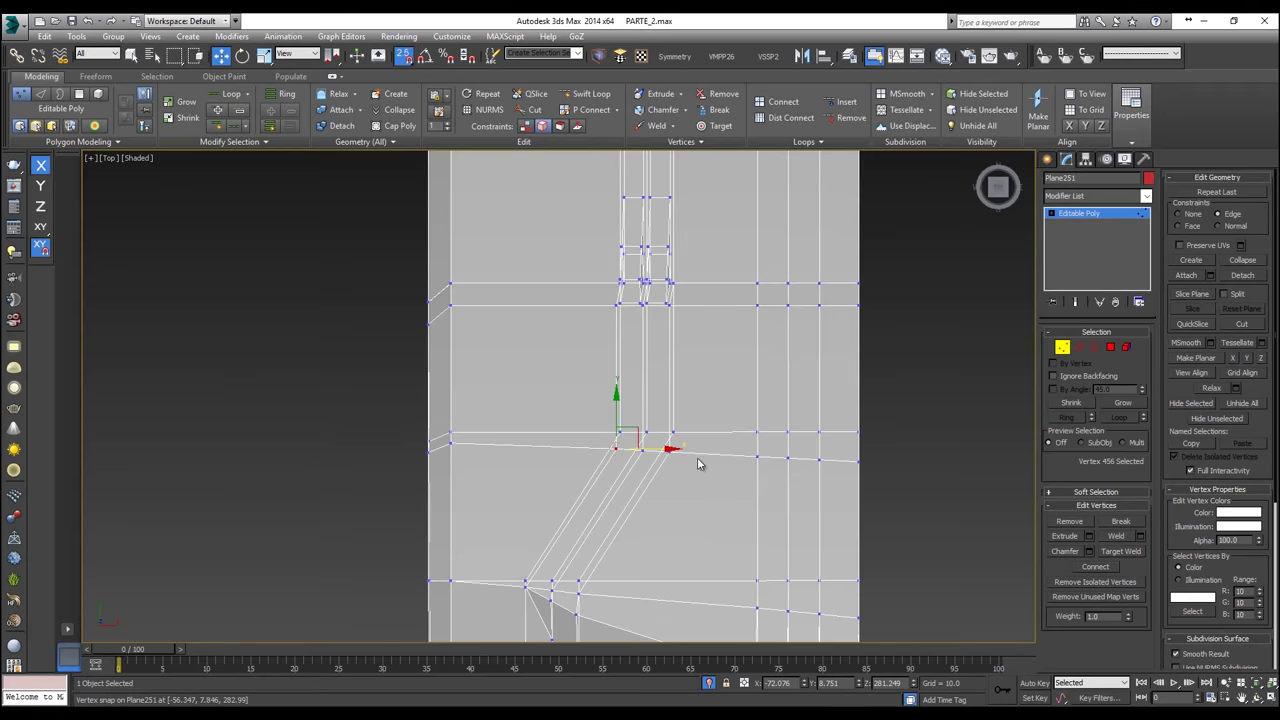
Step: Examine the straightened strips and the body's front in perspective, alternating between shaded and see-through display, with vertex snap turned off
{"action": "key", "text": "alt+x"}
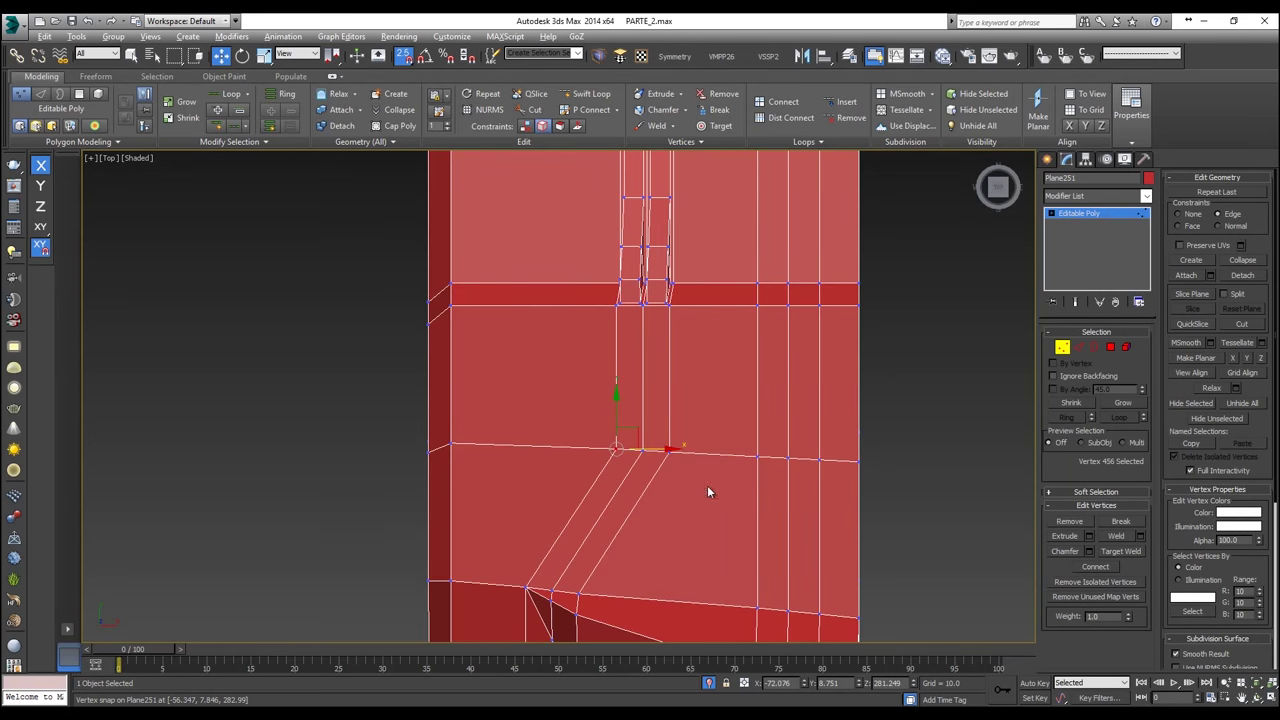
{"action": "middle_click_drag", "start_coordinate": [708, 483], "coordinate": [790, 347]}
{"action": "key", "text": "p"}
{"action": "scroll", "coordinate": [775, 392], "scroll_direction": "down", "scroll_amount": 5}
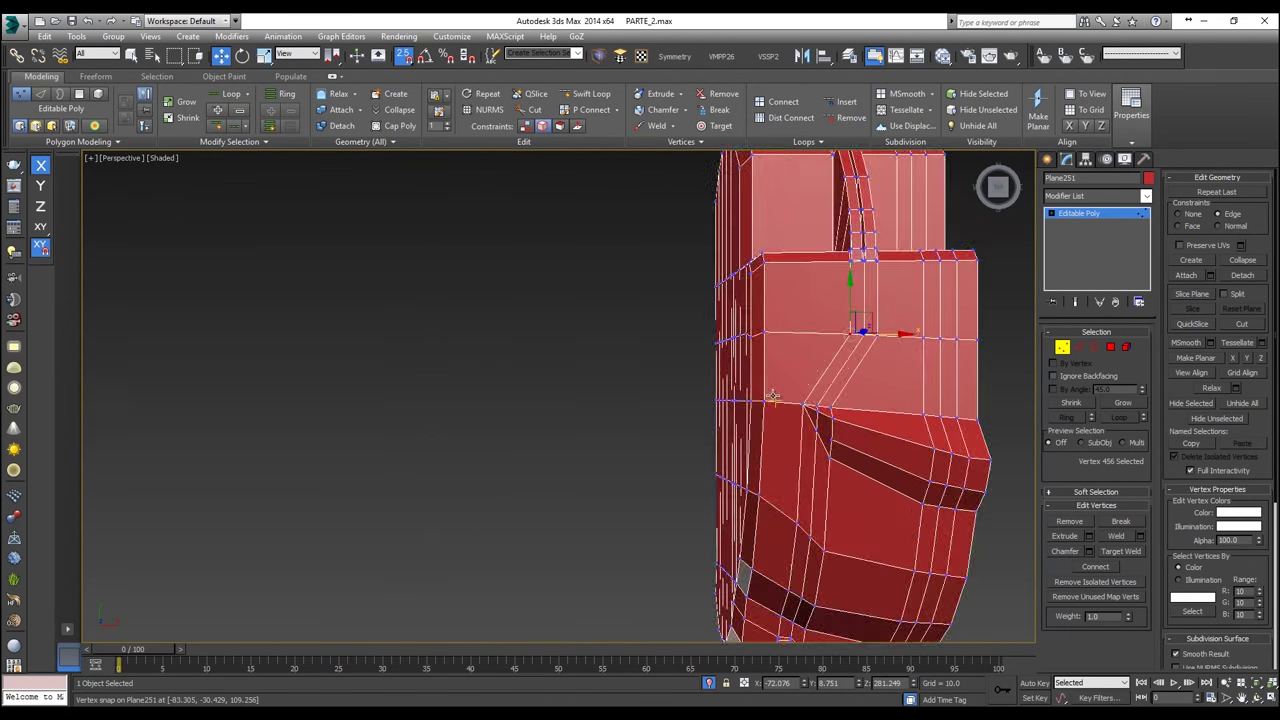
{"action": "middle_click_drag", "start_coordinate": [795, 398], "coordinate": [858, 206], "text": "alt"}
{"action": "key", "text": "alt+x"}
{"action": "key", "text": "alt+x"}
{"action": "middle_click_drag", "start_coordinate": [804, 310], "coordinate": [557, 284]}
{"action": "scroll", "coordinate": [656, 340], "scroll_direction": "up", "scroll_amount": 5}
{"action": "key", "text": "alt+x"}
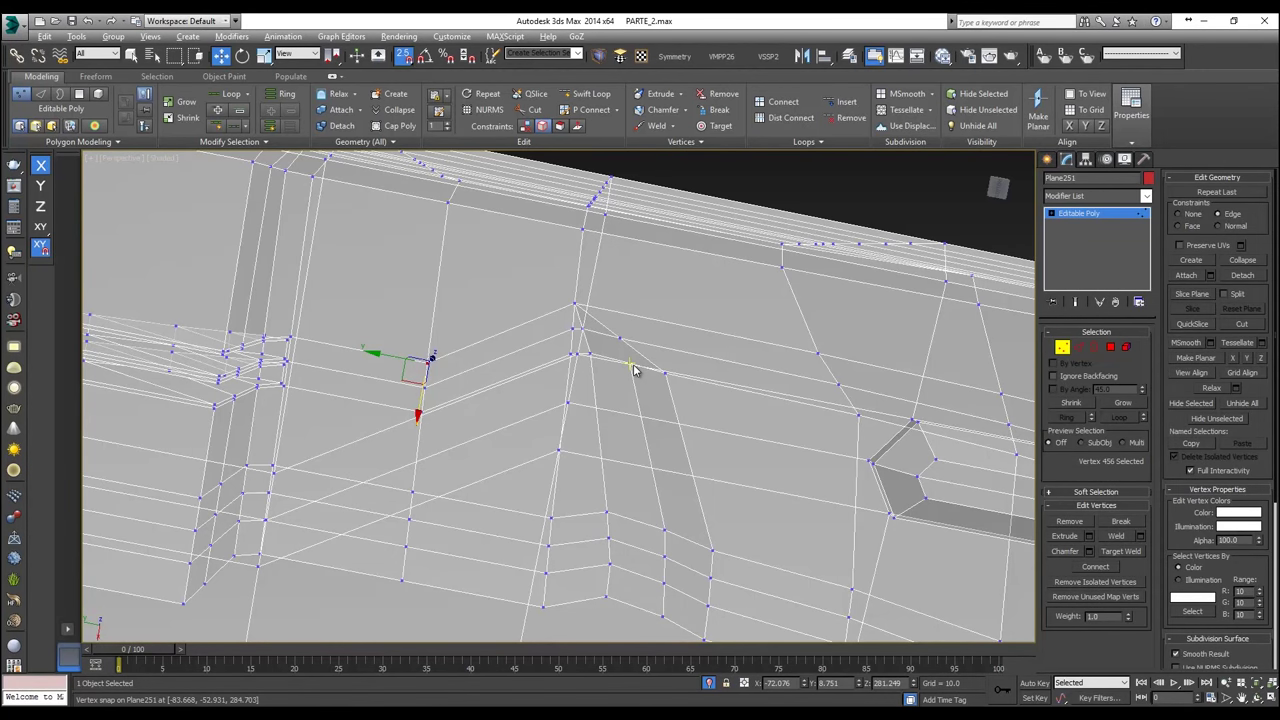
{"action": "key", "text": "alt+x"}
{"action": "key", "text": "z"}
{"action": "scroll", "coordinate": [714, 335], "scroll_direction": "up", "scroll_amount": 3}
{"action": "scroll", "coordinate": [711, 303], "scroll_direction": "down", "scroll_amount": 3}
{"action": "key", "text": "s"}
{"action": "middle_click_drag", "start_coordinate": [833, 333], "coordinate": [600, 356]}
{"action": "scroll", "coordinate": [754, 391], "scroll_direction": "down", "scroll_amount": 3}
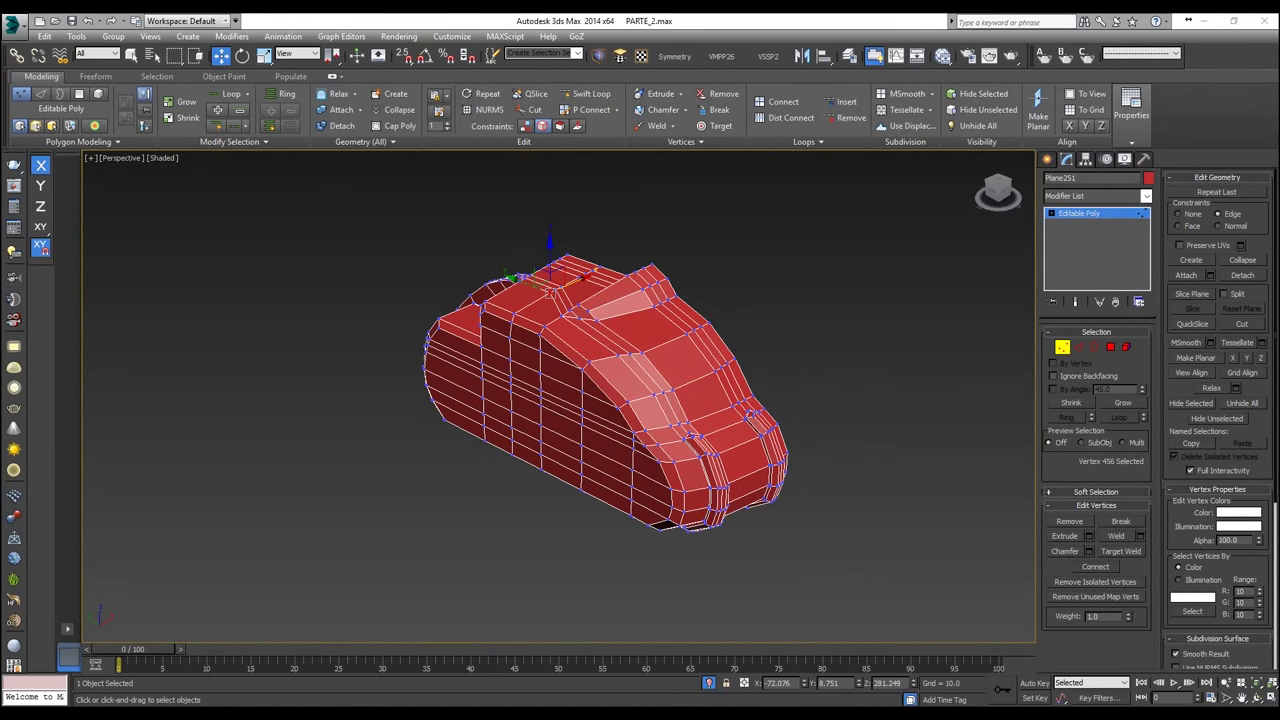
{"action": "scroll", "coordinate": [653, 284], "scroll_direction": "up", "scroll_amount": 3}
{"action": "mouse_move", "coordinate": [651, 289]}
{"action": "middle_mouse_down", "text": "alt"}
{"action": "mouse_move", "coordinate": [792, 297]}
{"action": "mouse_move", "coordinate": [792, 286]}
{"action": "mouse_move", "coordinate": [650, 312]}
{"action": "middle_mouse_up", "text": "alt"}
{"action": "key", "text": "z"}
{"action": "scroll", "coordinate": [602, 332], "scroll_direction": "down", "scroll_amount": 10}
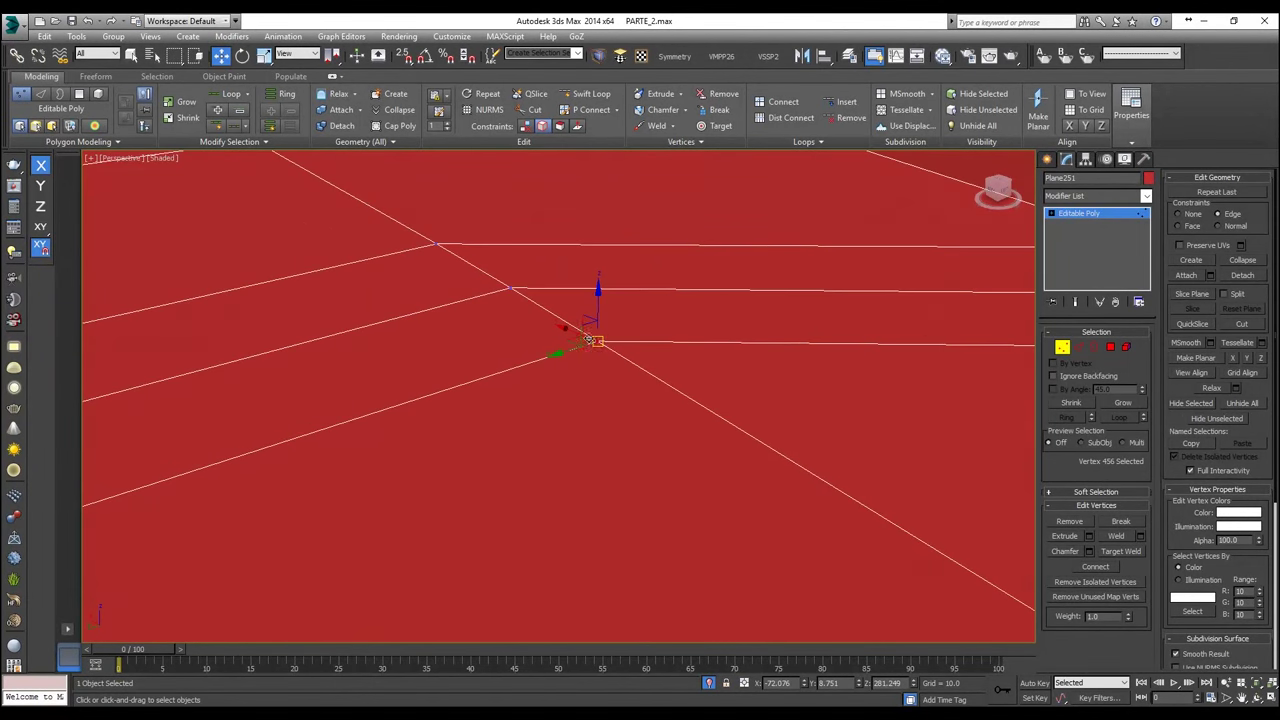
{"action": "scroll", "coordinate": [587, 343], "scroll_direction": "down", "scroll_amount": 5}
Step: With constraints set to None, select the six vertices along the front step's bottom inner corner and move them about 41.2 in Y and 14.4 in Z
{"action": "left_click", "coordinate": [500, 284]}
{"action": "key", "text": "z"}
{"action": "middle_click_drag", "start_coordinate": [560, 341], "coordinate": [648, 327]}
{"action": "key", "text": "z"}
{"action": "middle_click_drag", "start_coordinate": [823, 407], "coordinate": [937, 450], "text": "alt"}
{"action": "scroll", "coordinate": [492, 342], "scroll_direction": "up", "scroll_amount": 5}
{"action": "middle_click_drag", "start_coordinate": [492, 342], "coordinate": [690, 357], "text": "alt"}
{"action": "scroll", "coordinate": [740, 347], "scroll_direction": "up", "scroll_amount": 4}
{"action": "key", "text": "alt+x"}
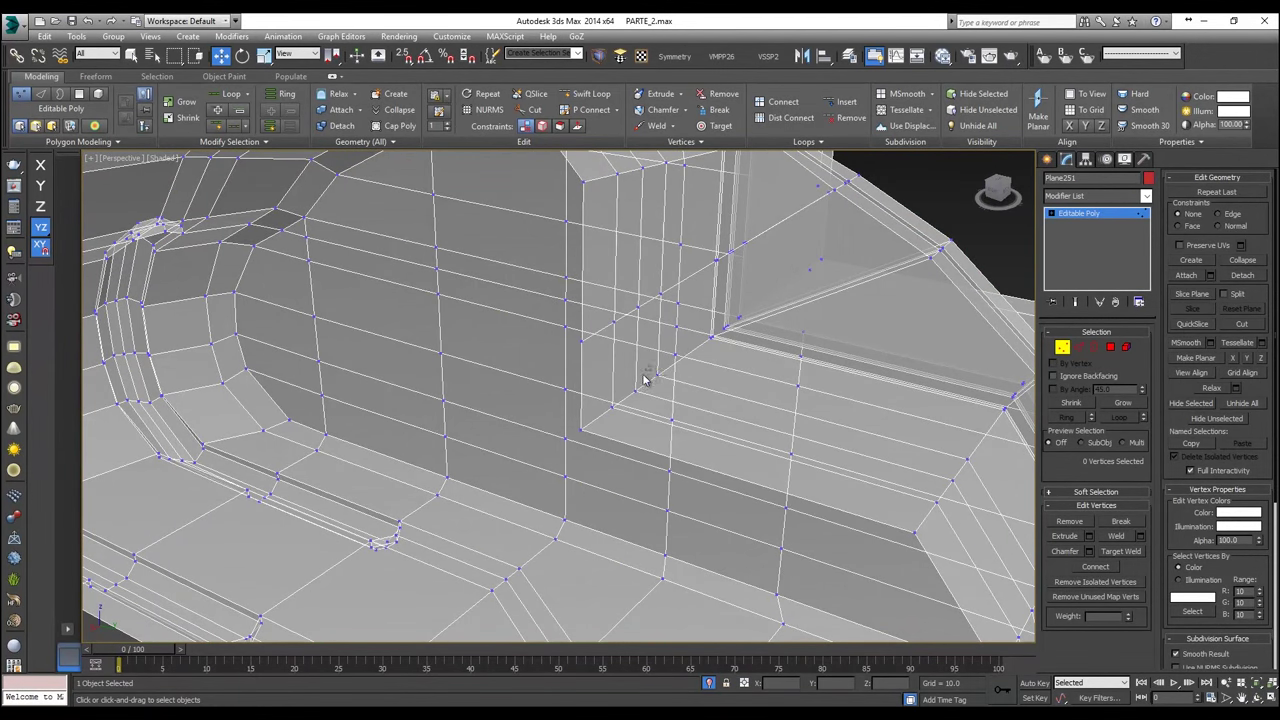
{"action": "left_click_drag", "start_coordinate": [630, 398], "coordinate": [581, 409]}
{"action": "scroll", "coordinate": [726, 350], "scroll_direction": "up", "scroll_amount": 3}
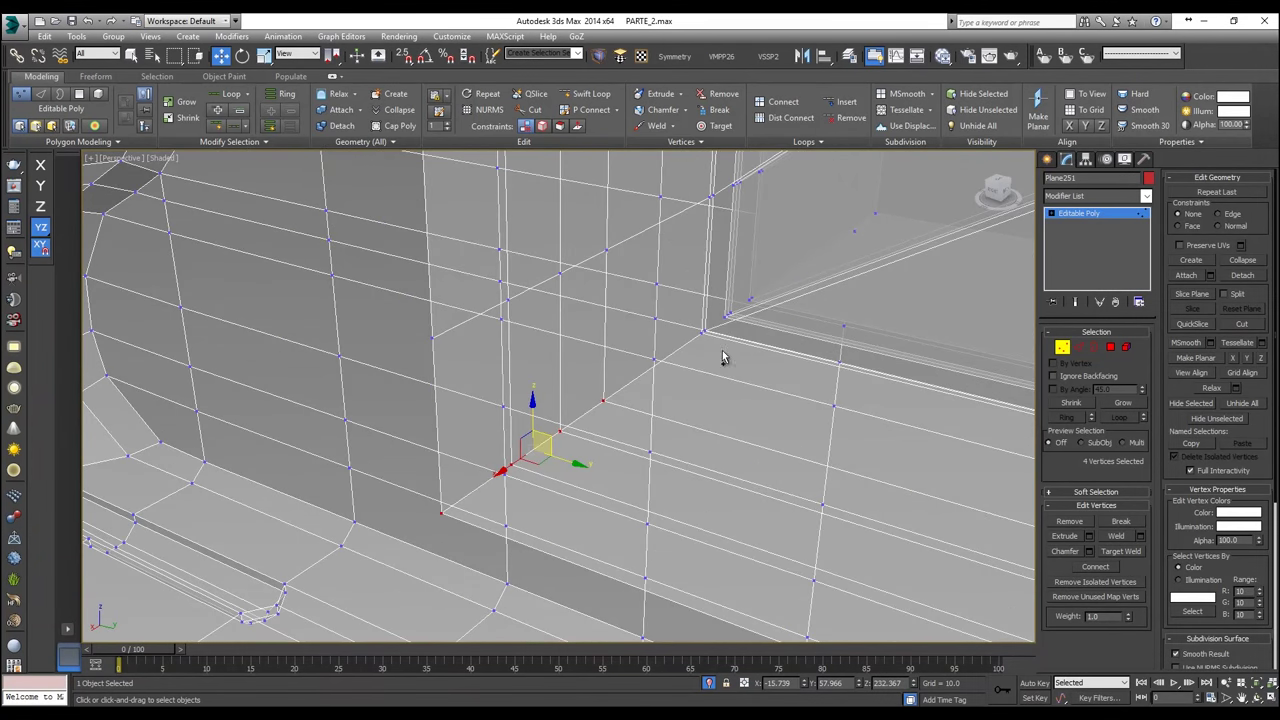
{"action": "left_click_drag", "start_coordinate": [702, 328], "coordinate": [699, 325], "text": "ctrl"}
{"action": "key", "text": "alt+x"}
{"action": "scroll", "coordinate": [685, 366], "scroll_direction": "down", "scroll_amount": 3}
{"action": "mouse_move", "coordinate": [685, 366]}
{"action": "middle_mouse_down", "text": "alt"}
{"action": "mouse_move", "coordinate": [697, 360]}
{"action": "mouse_move", "coordinate": [674, 367]}
{"action": "middle_mouse_up", "text": "alt"}
{"action": "left_click_drag", "start_coordinate": [660, 367], "coordinate": [858, 311]}
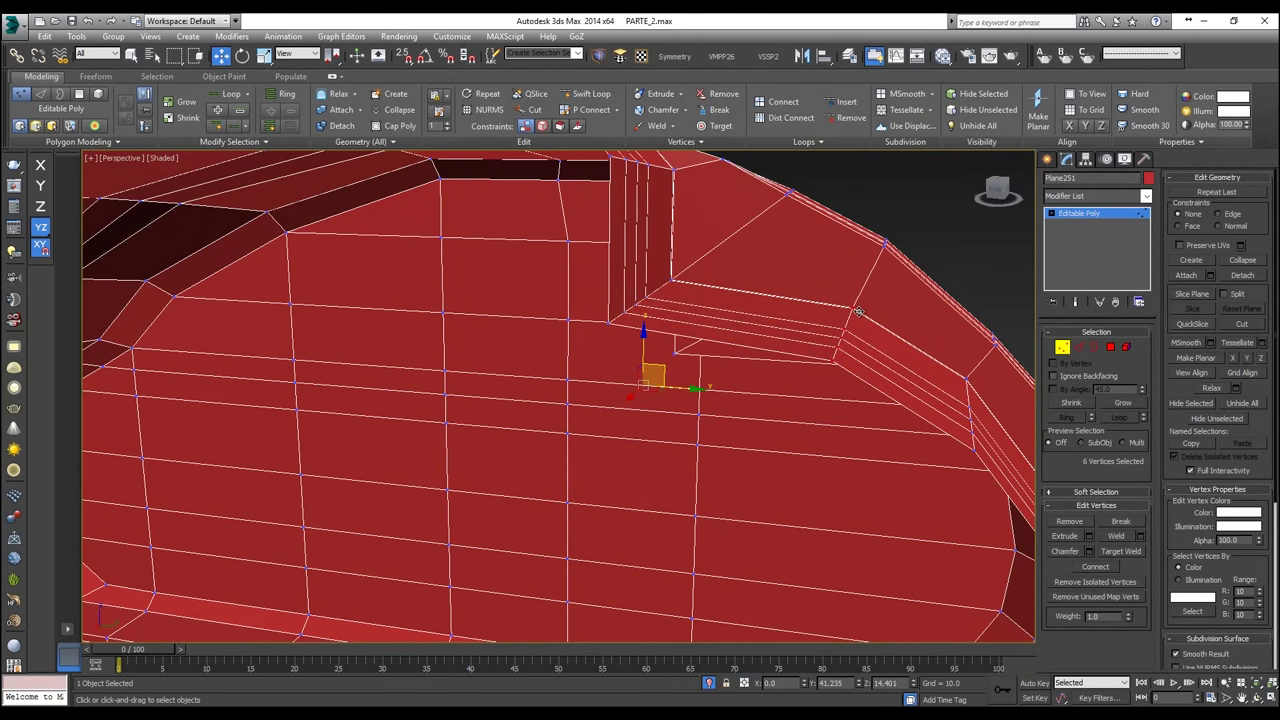
Step: Select the next six-vertex row up the step's wall and move it in the YZ plane to about Y 77.97, Z 263.68
{"action": "key", "text": "alt+x"}
{"action": "middle_click_drag", "start_coordinate": [686, 294], "coordinate": [673, 287], "text": "alt"}
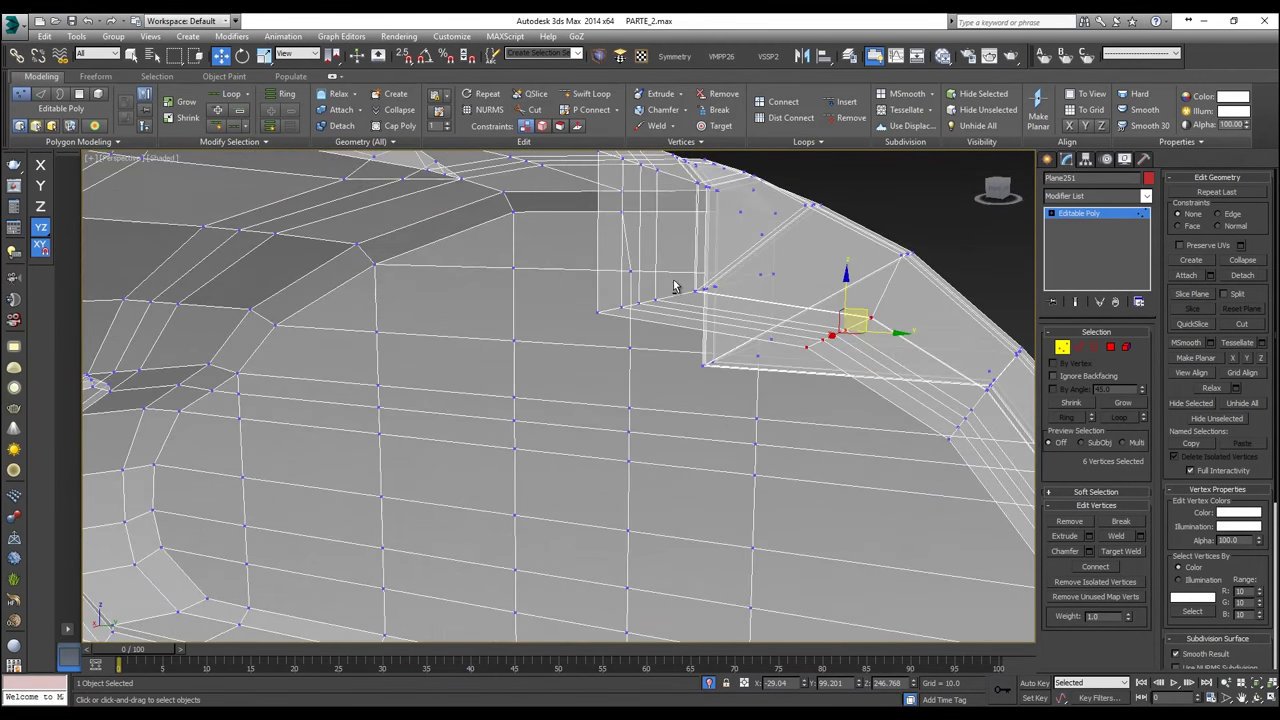
{"action": "left_click_drag", "start_coordinate": [597, 333], "coordinate": [596, 331]}
{"action": "scroll", "coordinate": [683, 285], "scroll_direction": "up", "scroll_amount": 2}
{"action": "left_click_drag", "start_coordinate": [697, 298], "coordinate": [744, 253], "text": "ctrl"}
{"action": "key", "text": "alt+x"}
{"action": "scroll", "coordinate": [699, 301], "scroll_direction": "down", "scroll_amount": 4}
{"action": "scroll", "coordinate": [694, 235], "scroll_direction": "up", "scroll_amount": 3}
{"action": "key", "text": "alt+x"}
{"action": "middle_click_drag", "start_coordinate": [691, 231], "coordinate": [698, 253], "text": "alt"}
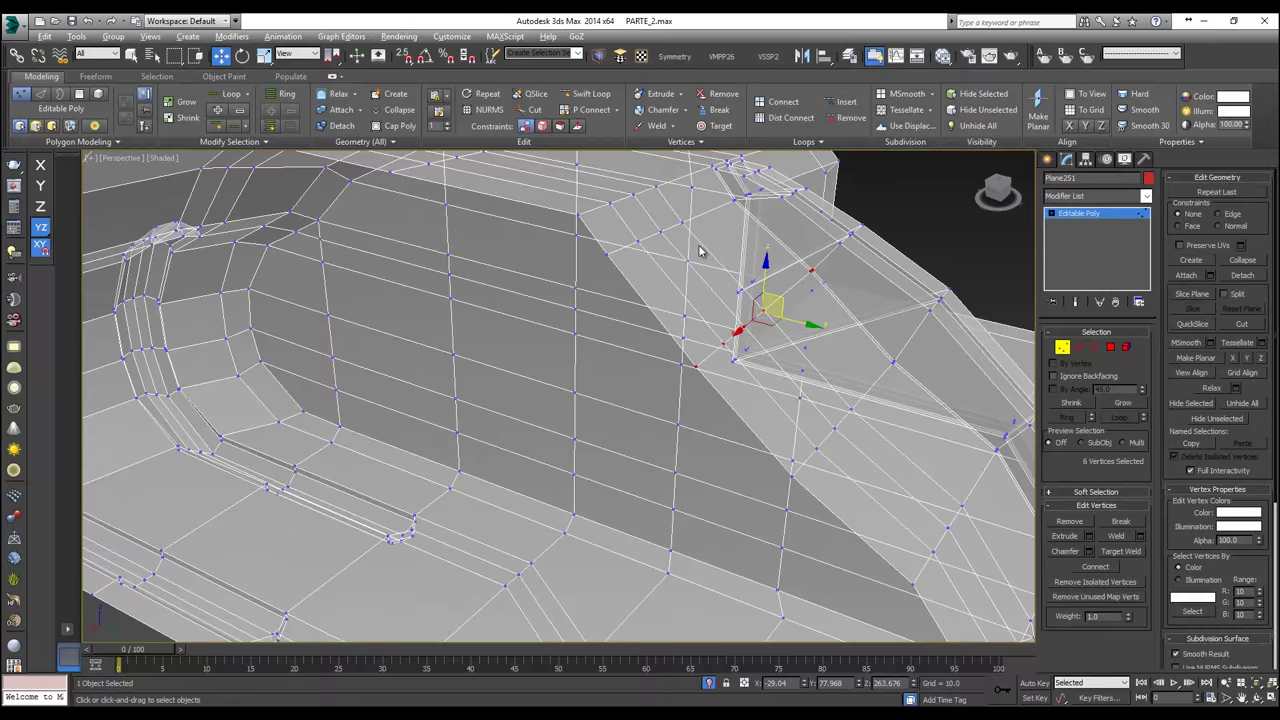
Step: Select the remaining six-vertex row higher on the wall and move it in the YZ plane to about Y 59.57, Z 280.59
{"action": "left_click", "coordinate": [644, 239]}
{"action": "left_click_drag", "start_coordinate": [613, 249], "coordinate": [603, 241], "text": "ctrl"}
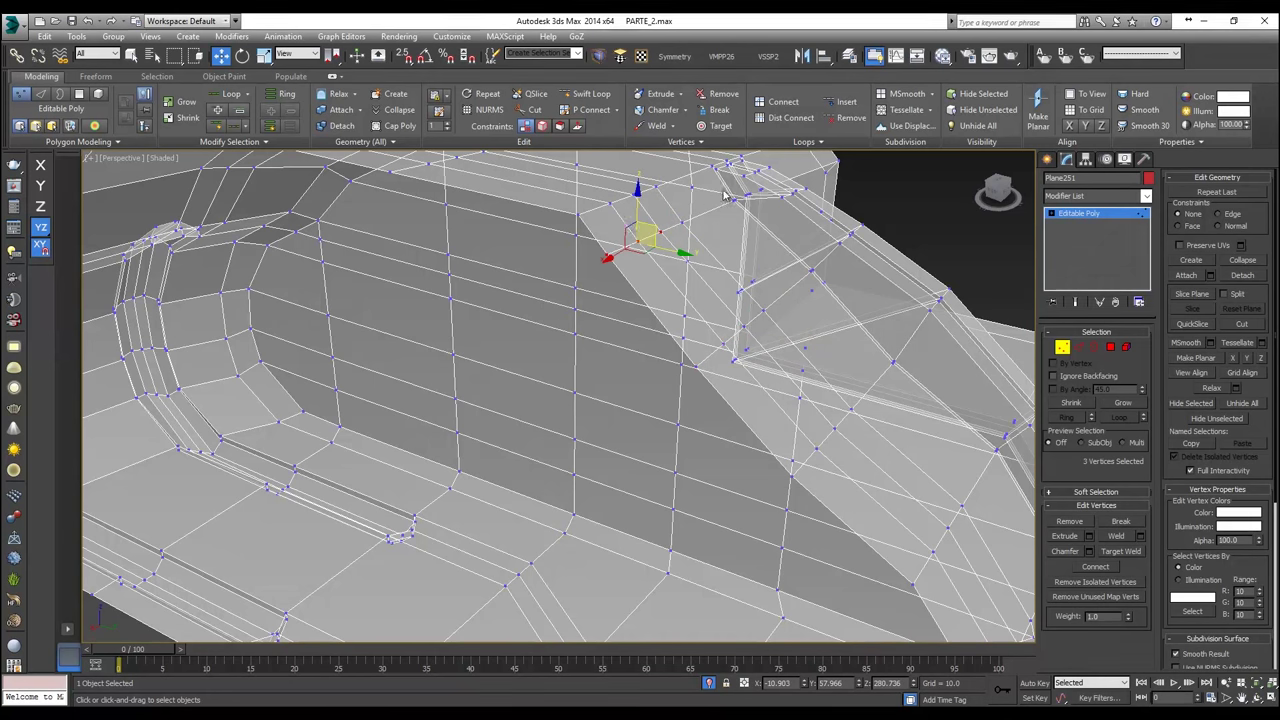
{"action": "scroll", "coordinate": [712, 205], "scroll_direction": "up", "scroll_amount": 3}
{"action": "middle_click_drag", "start_coordinate": [712, 205], "coordinate": [664, 234]}
{"action": "left_click_drag", "start_coordinate": [668, 287], "coordinate": [642, 263], "text": "ctrl"}
{"action": "key", "text": "alt+x"}
{"action": "mouse_move", "coordinate": [642, 265]}
{"action": "middle_mouse_down", "text": "alt"}
{"action": "mouse_move", "coordinate": [660, 256]}
{"action": "mouse_move", "coordinate": [648, 260]}
{"action": "middle_mouse_up", "text": "alt"}
{"action": "left_click_drag", "start_coordinate": [559, 305], "coordinate": [580, 291]}
{"action": "key", "text": "ctrl+z"}
{"action": "key", "text": "alt+x"}
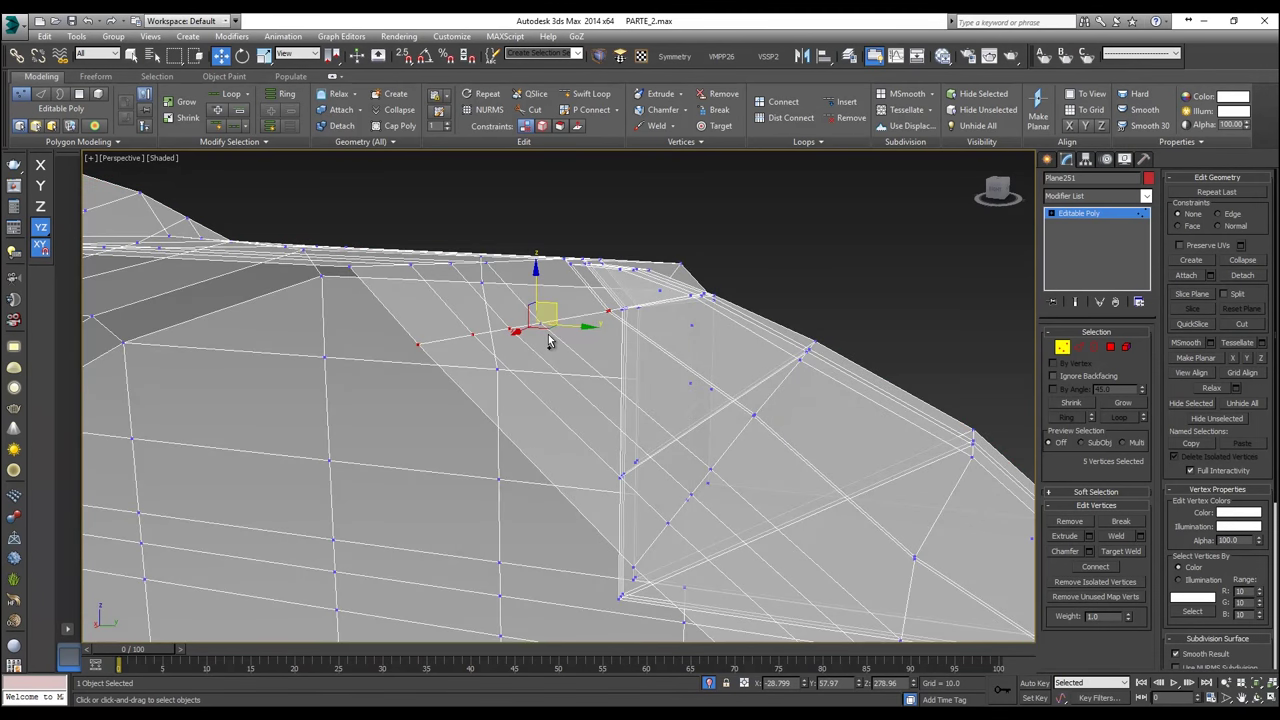
{"action": "key", "text": "alt+x"}
{"action": "left_click_drag", "start_coordinate": [554, 310], "coordinate": [568, 296]}
Step: Raise the three centre-line vertices of the sloped rows along Z, placing the middle one at about 271.4 and the rear one at about 284.2
{"action": "middle_click_drag", "start_coordinate": [613, 325], "coordinate": [581, 392], "text": "alt"}
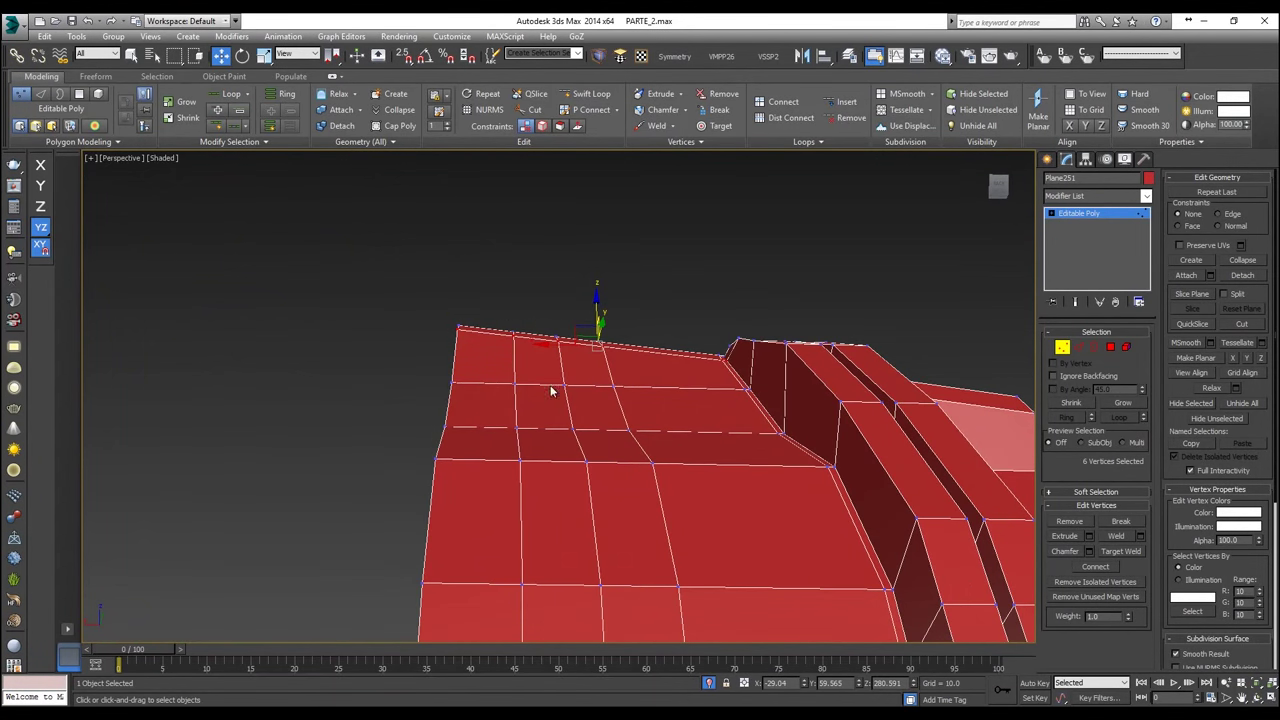
{"action": "left_click", "coordinate": [451, 385]}
{"action": "left_click", "coordinate": [451, 381]}
{"action": "mouse_move", "coordinate": [451, 381]}
{"action": "middle_mouse_down", "text": "alt"}
{"action": "mouse_move", "coordinate": [573, 417]}
{"action": "mouse_move", "coordinate": [474, 370]}
{"action": "middle_mouse_up", "text": "alt"}
{"action": "left_click_drag", "start_coordinate": [455, 356], "coordinate": [460, 303]}
{"action": "mouse_move", "coordinate": [460, 303]}
{"action": "middle_mouse_down", "text": "alt"}
{"action": "mouse_move", "coordinate": [453, 279]}
{"action": "mouse_move", "coordinate": [458, 290]}
{"action": "middle_mouse_up", "text": "alt"}
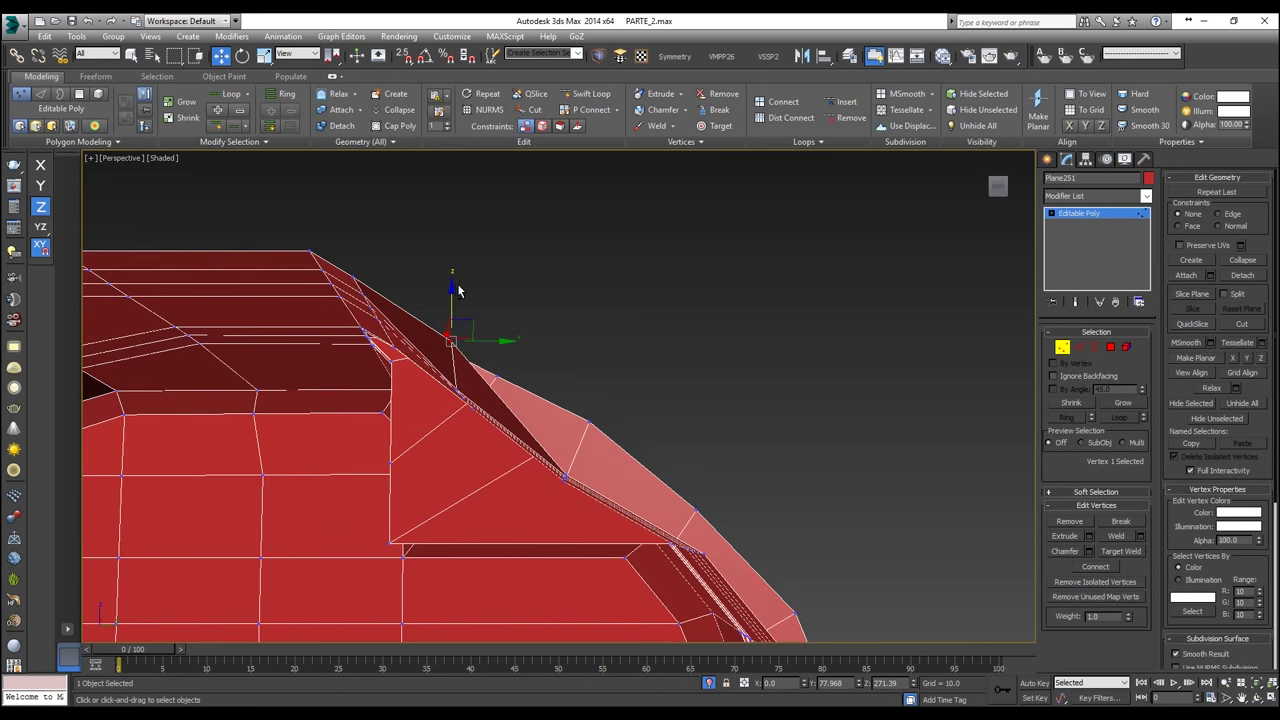
{"action": "left_click", "coordinate": [354, 277]}
{"action": "left_click_drag", "start_coordinate": [355, 250], "coordinate": [356, 244]}
{"action": "middle_click_drag", "start_coordinate": [571, 443], "coordinate": [559, 484], "text": "alt"}
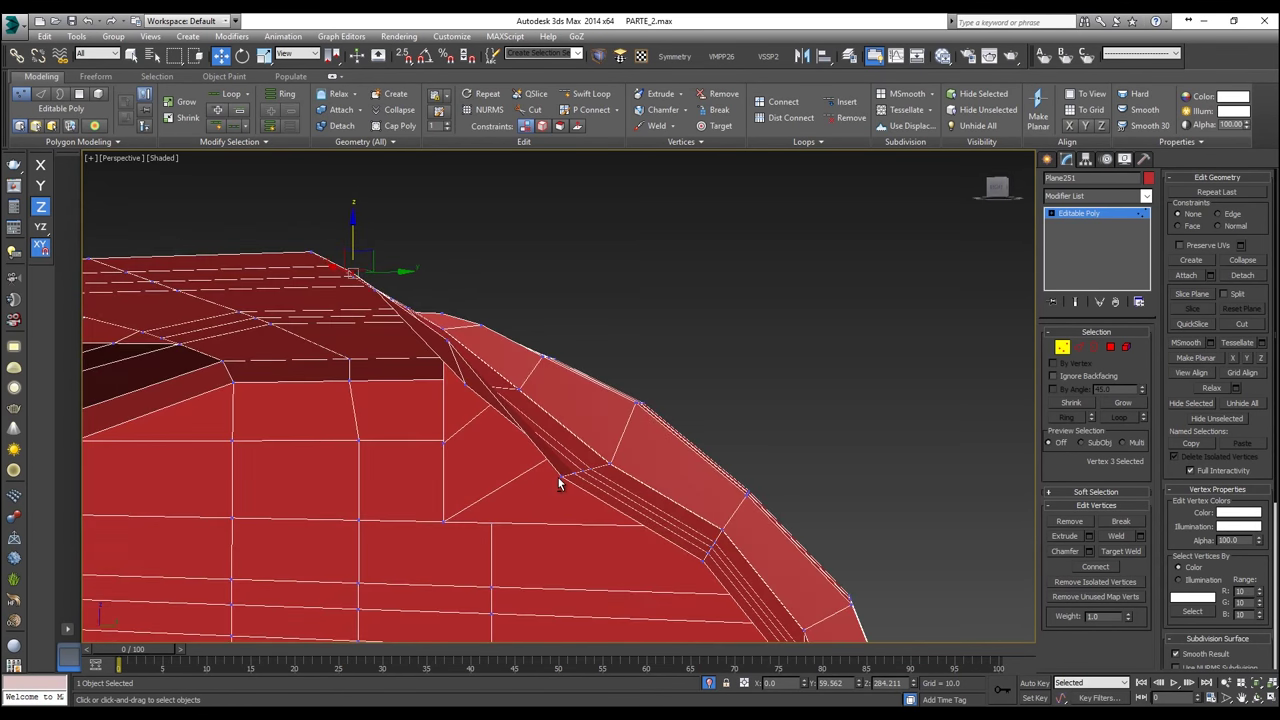
{"action": "left_click", "coordinate": [558, 477]}
{"action": "left_click_drag", "start_coordinate": [561, 425], "coordinate": [574, 386]}
{"action": "middle_click_drag", "start_coordinate": [574, 386], "coordinate": [624, 438], "text": "alt"}
Step: Raise the middle-row and rear-row vertices beside the centre line along Z, placing the middle-row one at about 270.1
{"action": "left_click", "coordinate": [622, 447]}
{"action": "left_click_drag", "start_coordinate": [621, 411], "coordinate": [623, 380]}
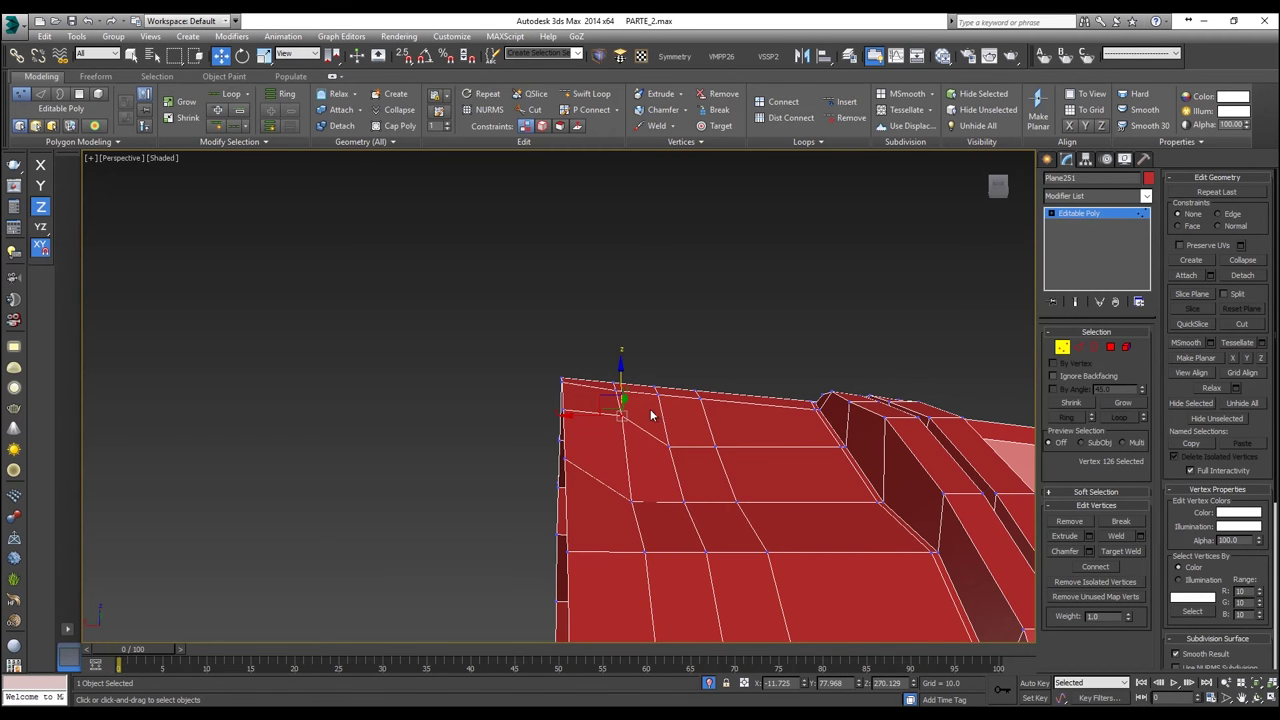
{"action": "middle_click_drag", "start_coordinate": [617, 388], "coordinate": [619, 406], "text": "alt"}
{"action": "left_click", "coordinate": [618, 364]}
{"action": "left_click_drag", "start_coordinate": [616, 340], "coordinate": [616, 337]}
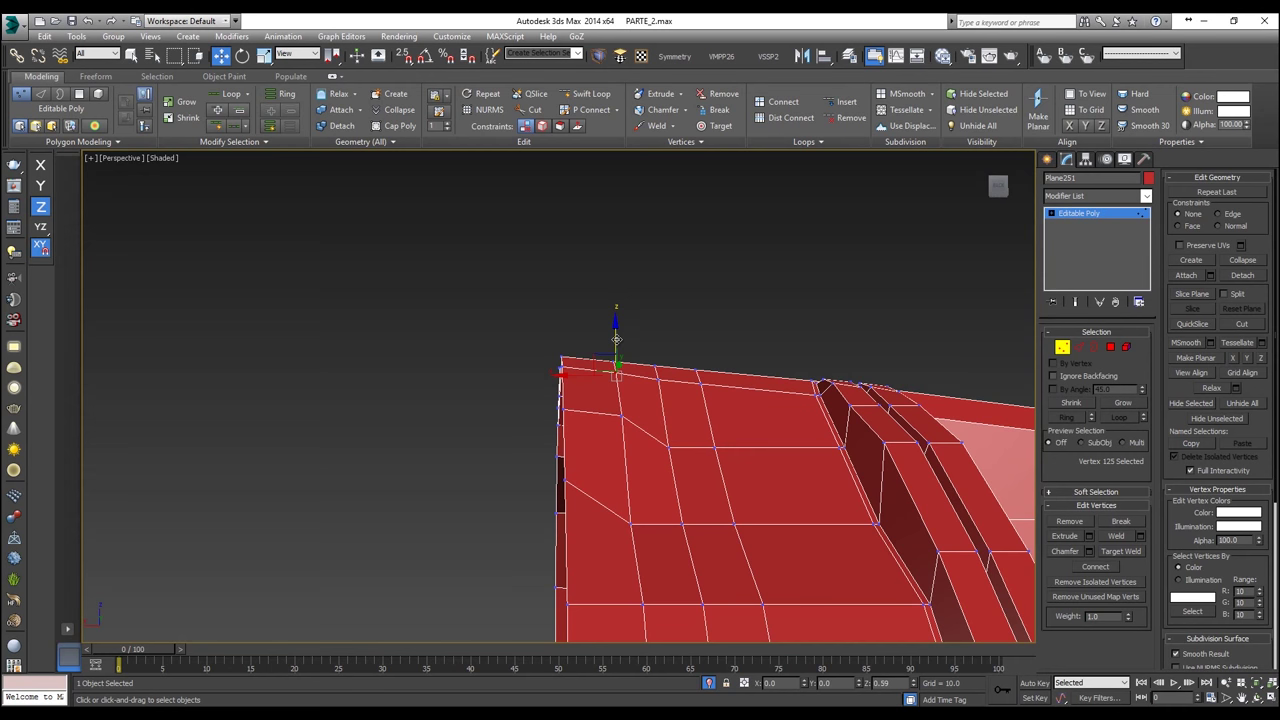
Step: Raise the third column's middle and rear vertices along Z, the rear one to about 281.7, and lift the fourth column's middle-row vertex to match
{"action": "left_click", "coordinate": [657, 371]}
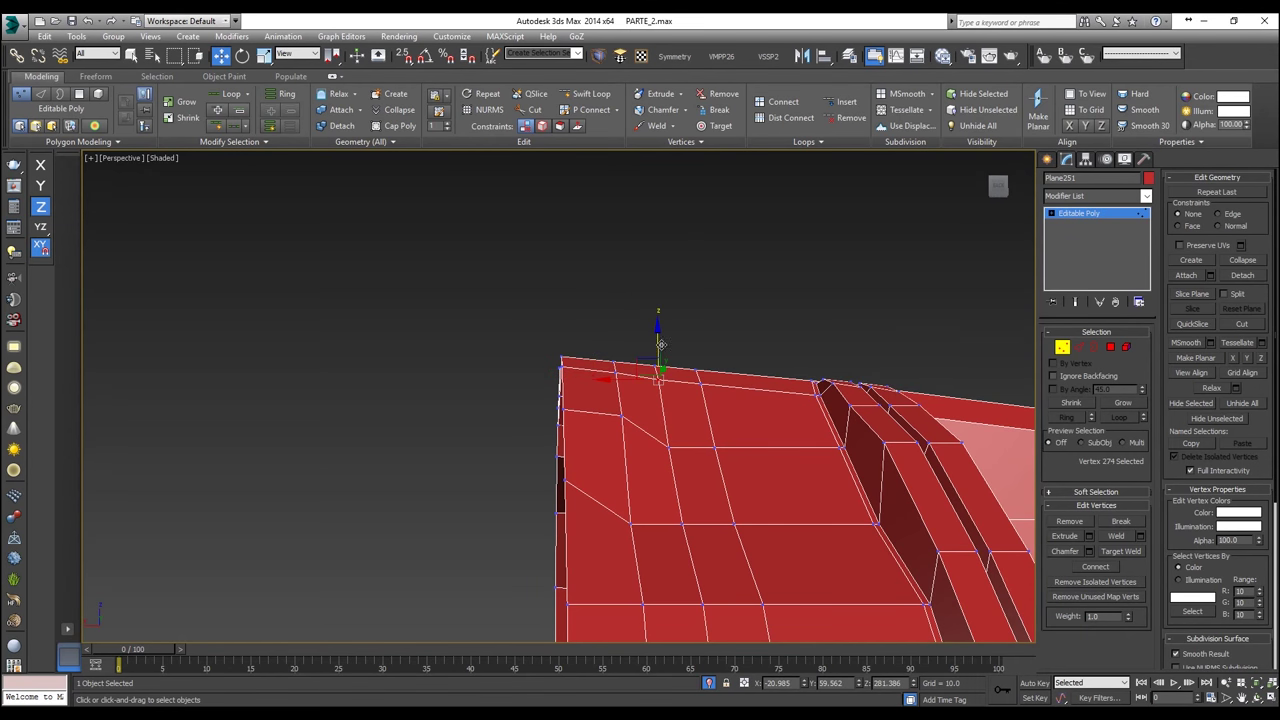
{"action": "left_click", "coordinate": [666, 446]}
{"action": "left_click_drag", "start_coordinate": [671, 409], "coordinate": [673, 389]}
{"action": "middle_click_drag", "start_coordinate": [673, 389], "coordinate": [673, 385], "text": "alt"}
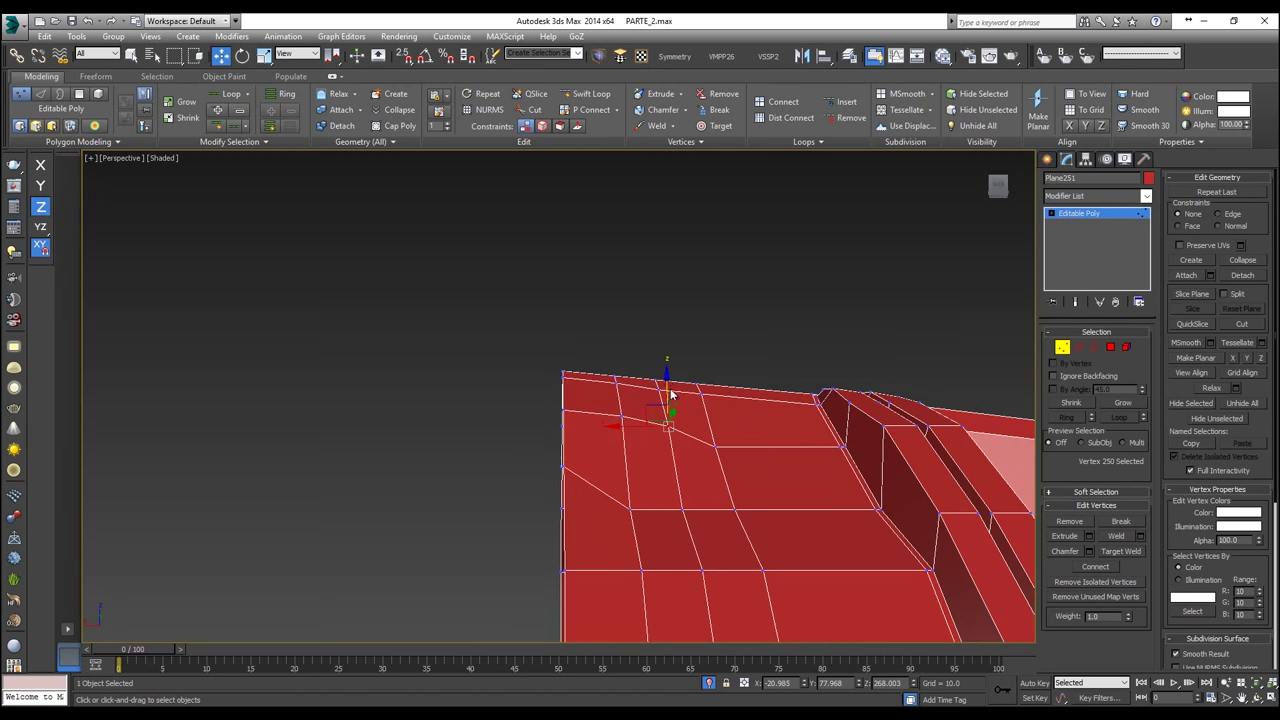
{"action": "scroll", "coordinate": [672, 385], "scroll_direction": "up", "scroll_amount": 3}
{"action": "left_click_drag", "start_coordinate": [664, 414], "coordinate": [662, 404]}
{"action": "left_click", "coordinate": [650, 378]}
{"action": "left_click_drag", "start_coordinate": [649, 359], "coordinate": [649, 356]}
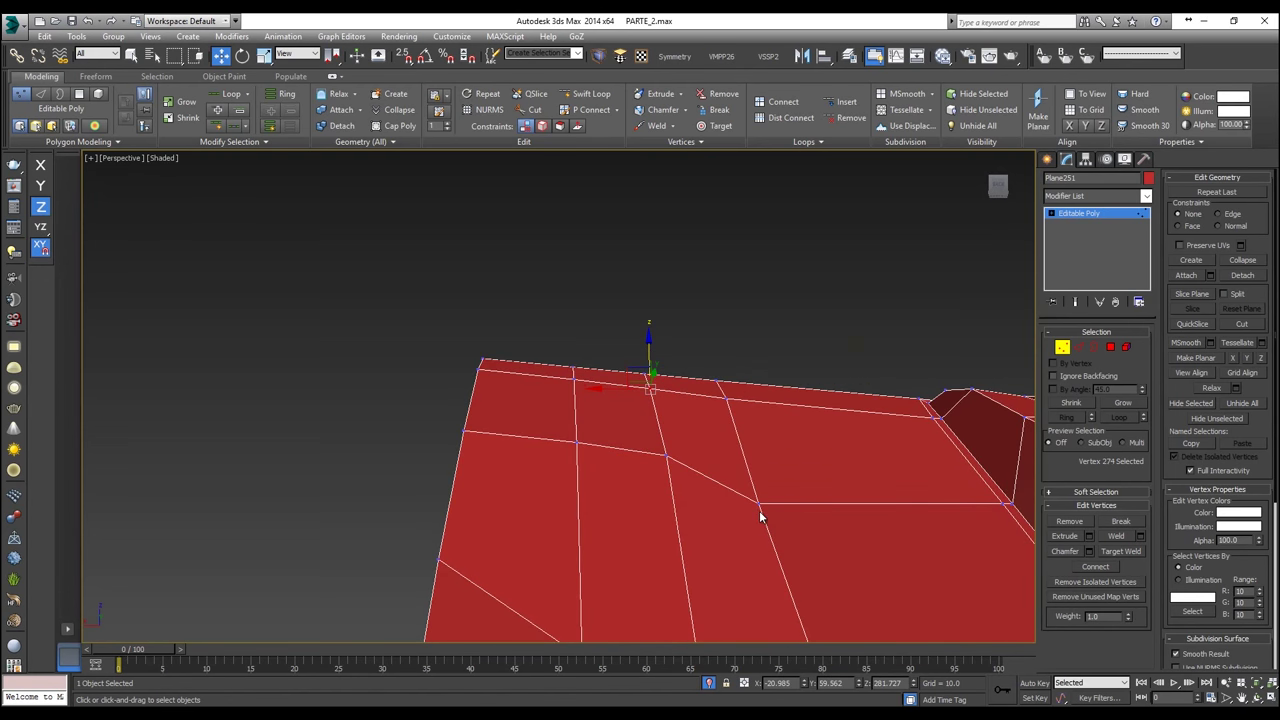
{"action": "left_click", "coordinate": [757, 500]}
{"action": "left_click_drag", "start_coordinate": [757, 456], "coordinate": [755, 431]}
{"action": "middle_click_drag", "start_coordinate": [700, 527], "coordinate": [667, 361]}
Step: Raise the front row's second, third and fourth vertices along Z to about 253.9, 252.8 and 251.6
{"action": "left_click", "coordinate": [541, 443]}
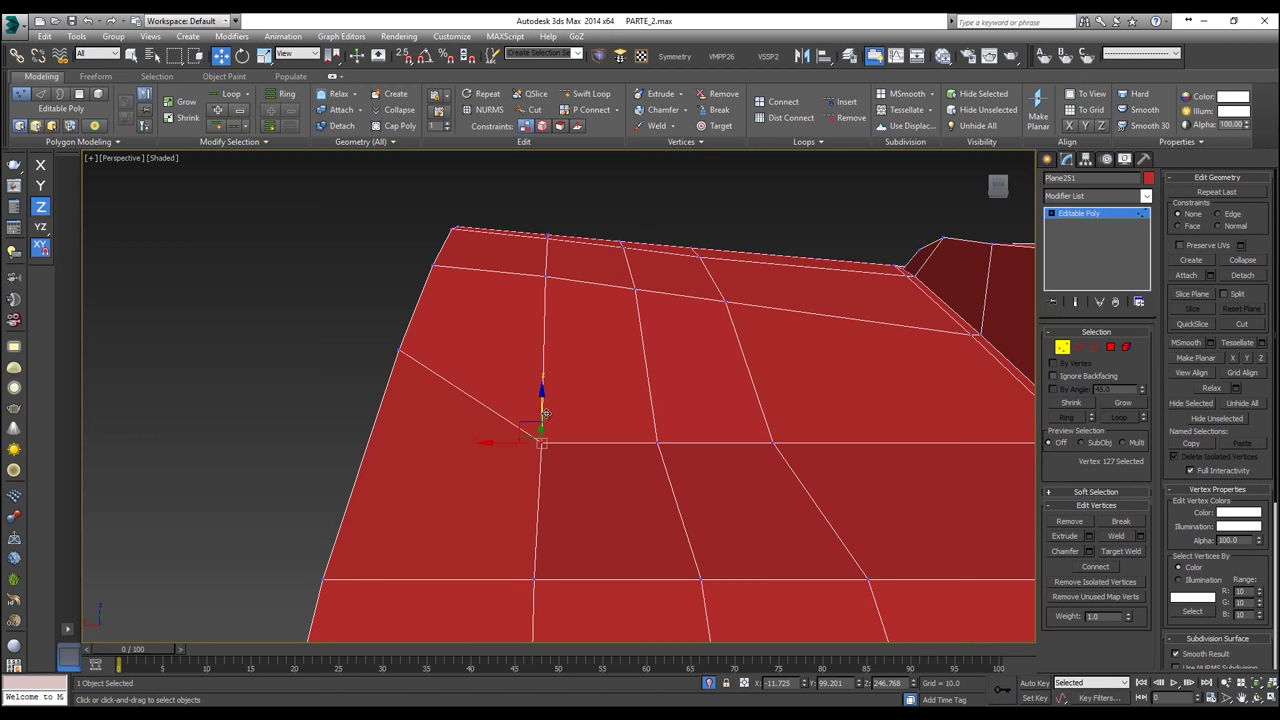
{"action": "left_click_drag", "start_coordinate": [540, 394], "coordinate": [550, 322]}
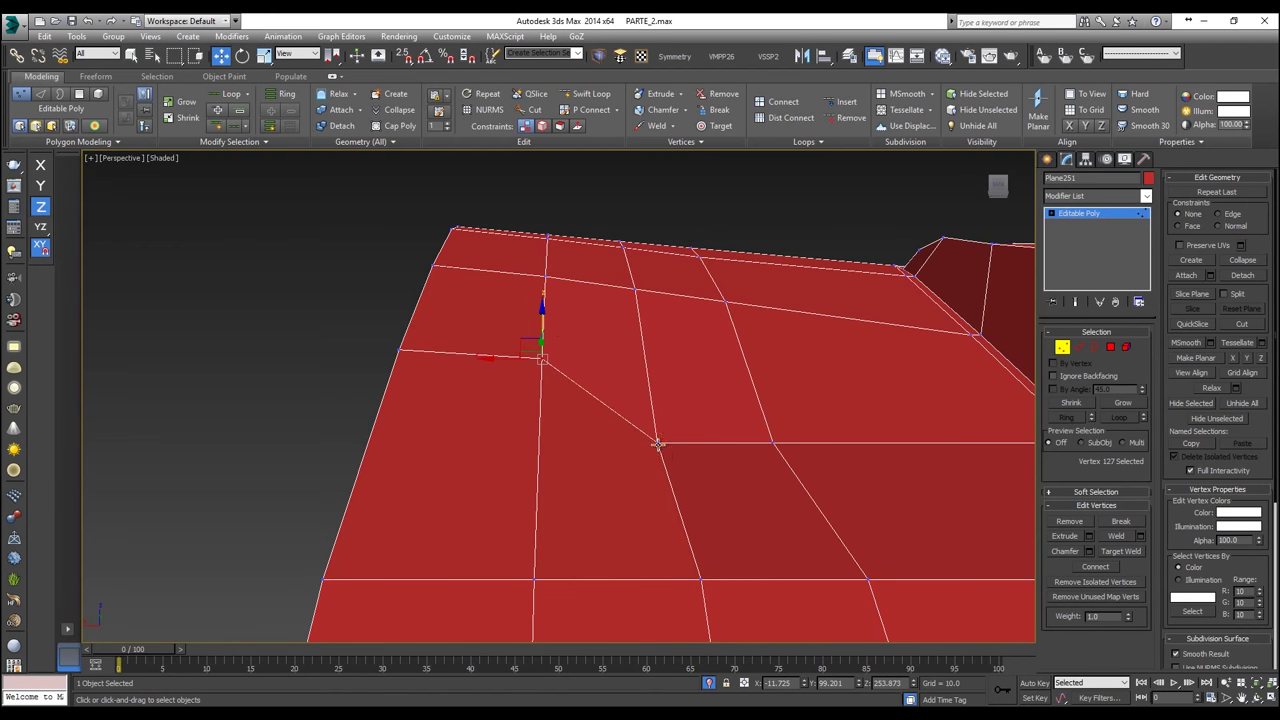
{"action": "left_click", "coordinate": [658, 444]}
{"action": "scroll", "coordinate": [658, 444], "scroll_direction": "down", "scroll_amount": 3}
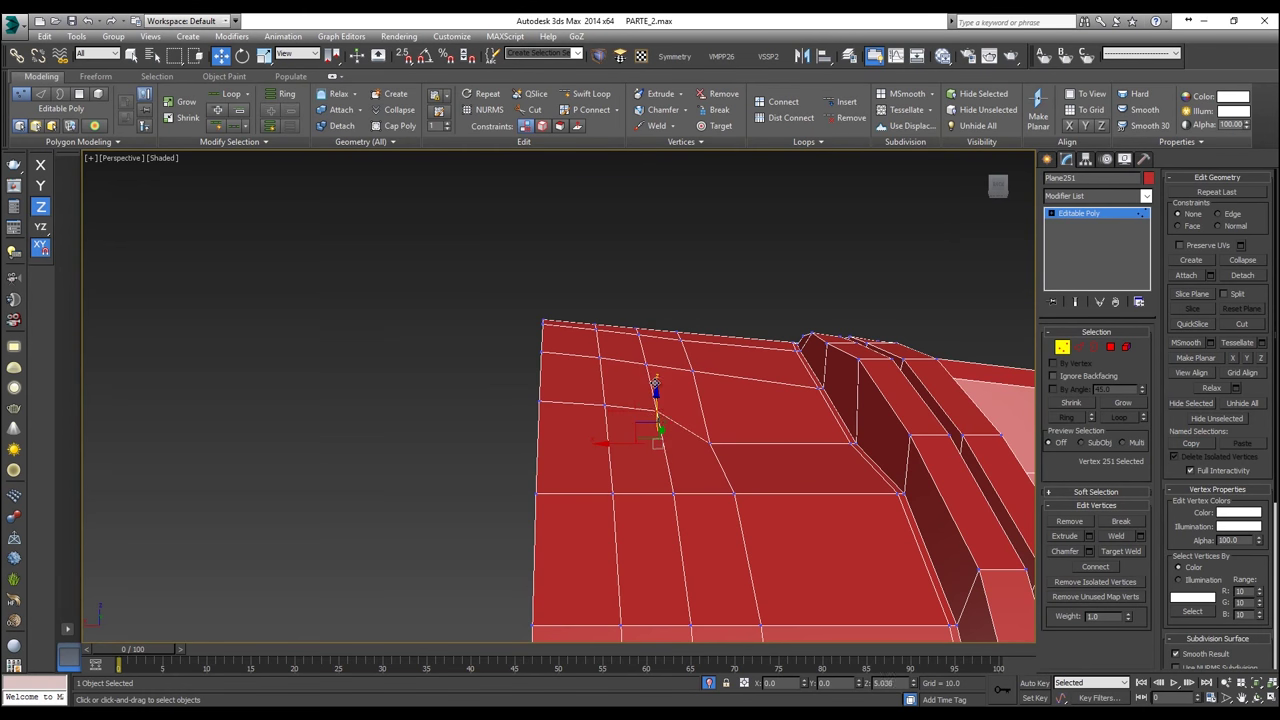
{"action": "scroll", "coordinate": [659, 432], "scroll_direction": "up", "scroll_amount": 5}
{"action": "middle_click_drag", "start_coordinate": [659, 428], "coordinate": [698, 440], "text": "alt"}
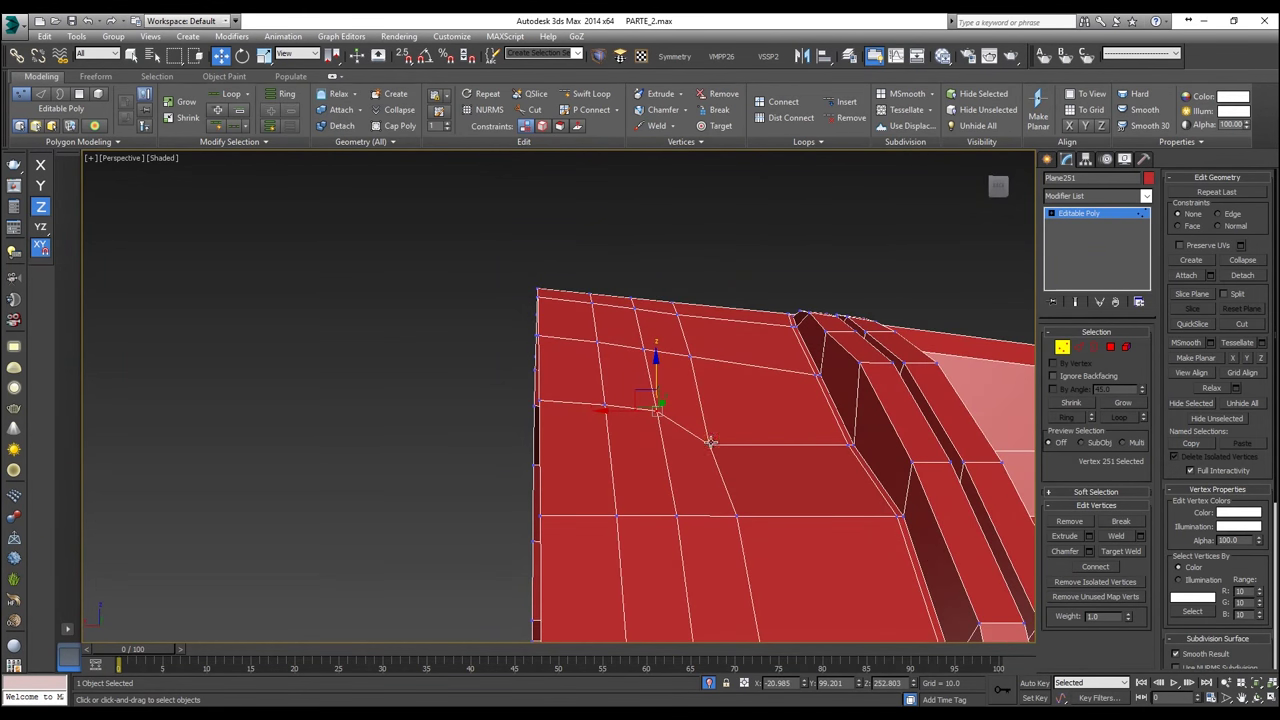
{"action": "left_click", "coordinate": [710, 442]}
{"action": "left_click_drag", "start_coordinate": [710, 410], "coordinate": [708, 380]}
Step: Select the outer vertex pairs of the front and middle rows and raise them along Z, the middle-row pair to about 265.0
{"action": "middle_click_drag", "start_coordinate": [708, 380], "coordinate": [793, 400], "text": "alt"}
{"action": "key", "text": "alt+x"}
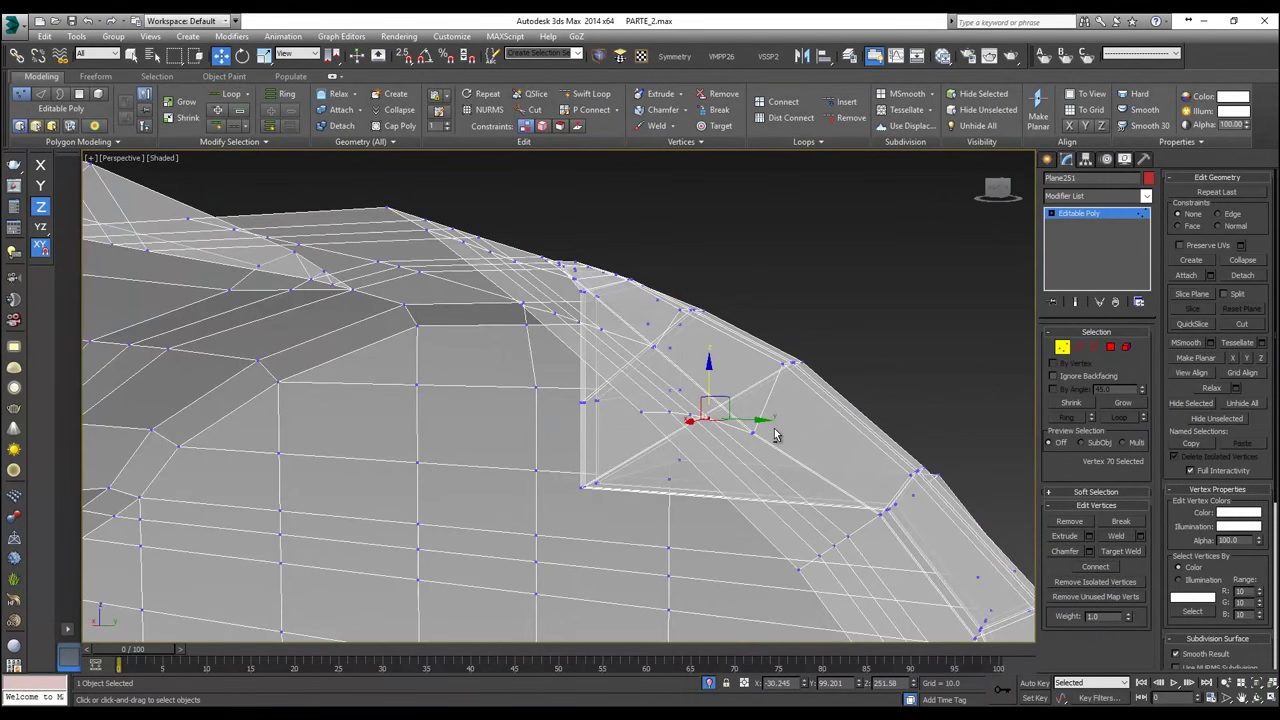
{"action": "key", "text": "alt+x"}
{"action": "left_click_drag", "start_coordinate": [747, 444], "coordinate": [759, 429]}
{"action": "key", "text": "alt+x"}
{"action": "key", "text": "alt+x"}
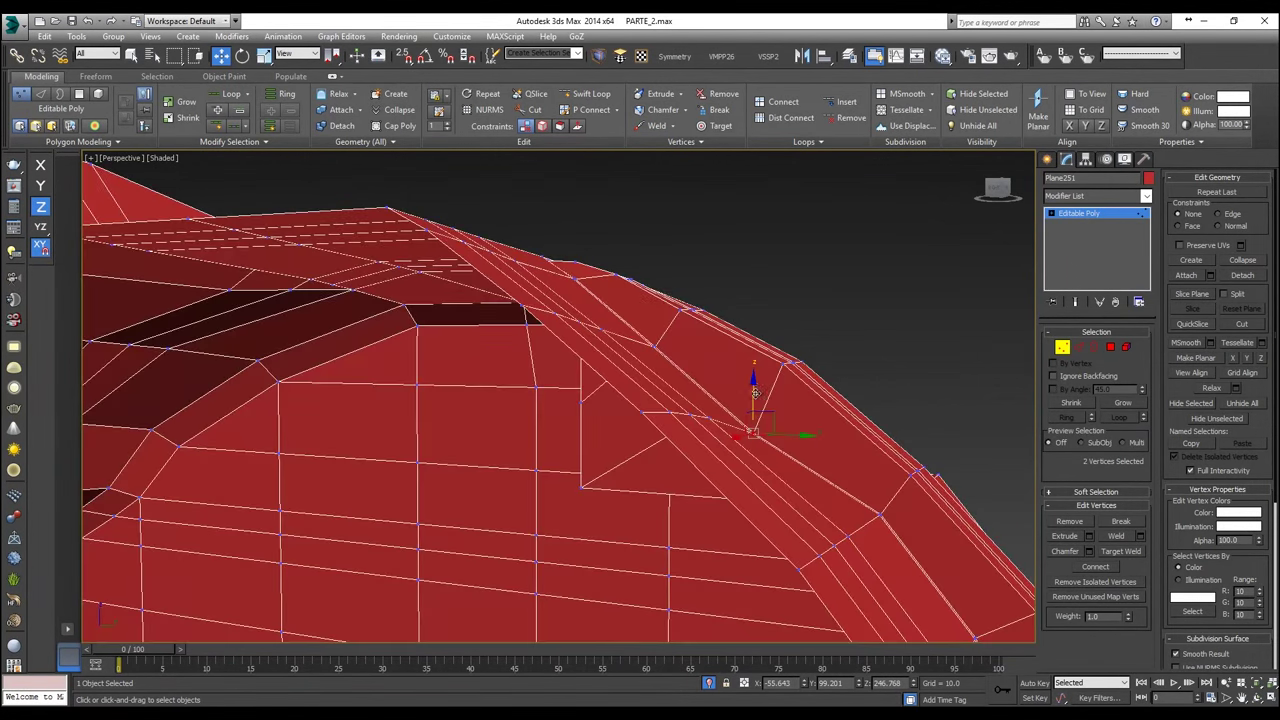
{"action": "mouse_move", "coordinate": [754, 375]}
{"action": "middle_mouse_down", "text": "alt"}
{"action": "mouse_move", "coordinate": [680, 362]}
{"action": "mouse_move", "coordinate": [663, 474]}
{"action": "mouse_move", "coordinate": [743, 416]}
{"action": "mouse_move", "coordinate": [753, 385]}
{"action": "middle_mouse_up", "text": "alt"}
{"action": "key", "text": "alt+x"}
{"action": "mouse_move", "coordinate": [671, 356]}
{"action": "left_mouse_down"}
{"action": "mouse_move", "coordinate": [641, 341]}
{"action": "mouse_move", "coordinate": [659, 318]}
{"action": "left_mouse_up"}
{"action": "key", "text": "alt+x"}
{"action": "mouse_move", "coordinate": [660, 320]}
{"action": "middle_mouse_down", "text": "alt"}
{"action": "mouse_move", "coordinate": [570, 300]}
{"action": "mouse_move", "coordinate": [557, 344]}
{"action": "mouse_move", "coordinate": [571, 318]}
{"action": "mouse_move", "coordinate": [676, 380]}
{"action": "mouse_move", "coordinate": [553, 358]}
{"action": "mouse_move", "coordinate": [652, 318]}
{"action": "mouse_move", "coordinate": [614, 343]}
{"action": "mouse_move", "coordinate": [636, 398]}
{"action": "mouse_move", "coordinate": [600, 392]}
{"action": "middle_mouse_up", "text": "alt"}
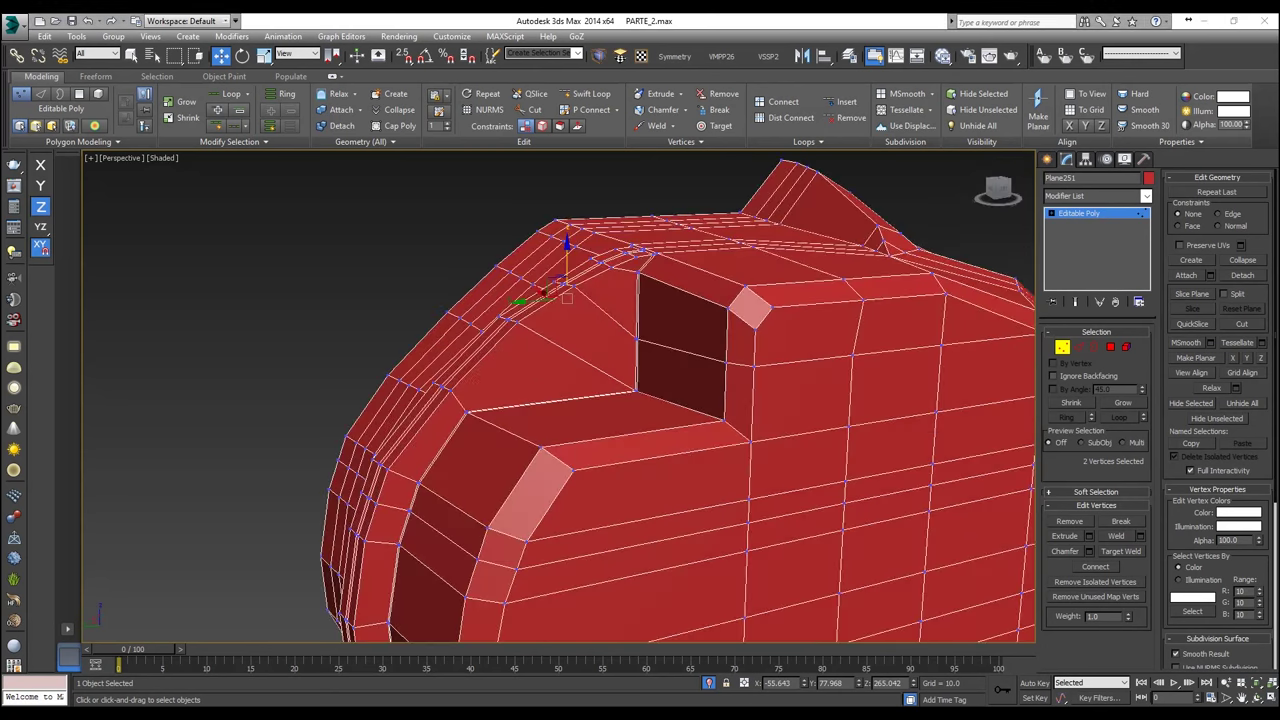
Step: In the left view, select the front row's vertices and lower them along Y toward the side recess's horizontal edge
{"action": "mouse_move", "coordinate": [259, 419]}
{"action": "middle_mouse_down", "text": "alt"}
{"action": "mouse_move", "coordinate": [374, 415]}
{"action": "mouse_move", "coordinate": [372, 430]}
{"action": "mouse_move", "coordinate": [302, 437]}
{"action": "middle_mouse_up", "text": "alt"}
{"action": "left_click_drag", "start_coordinate": [481, 350], "coordinate": [481, 350]}
{"action": "key", "text": "f"}
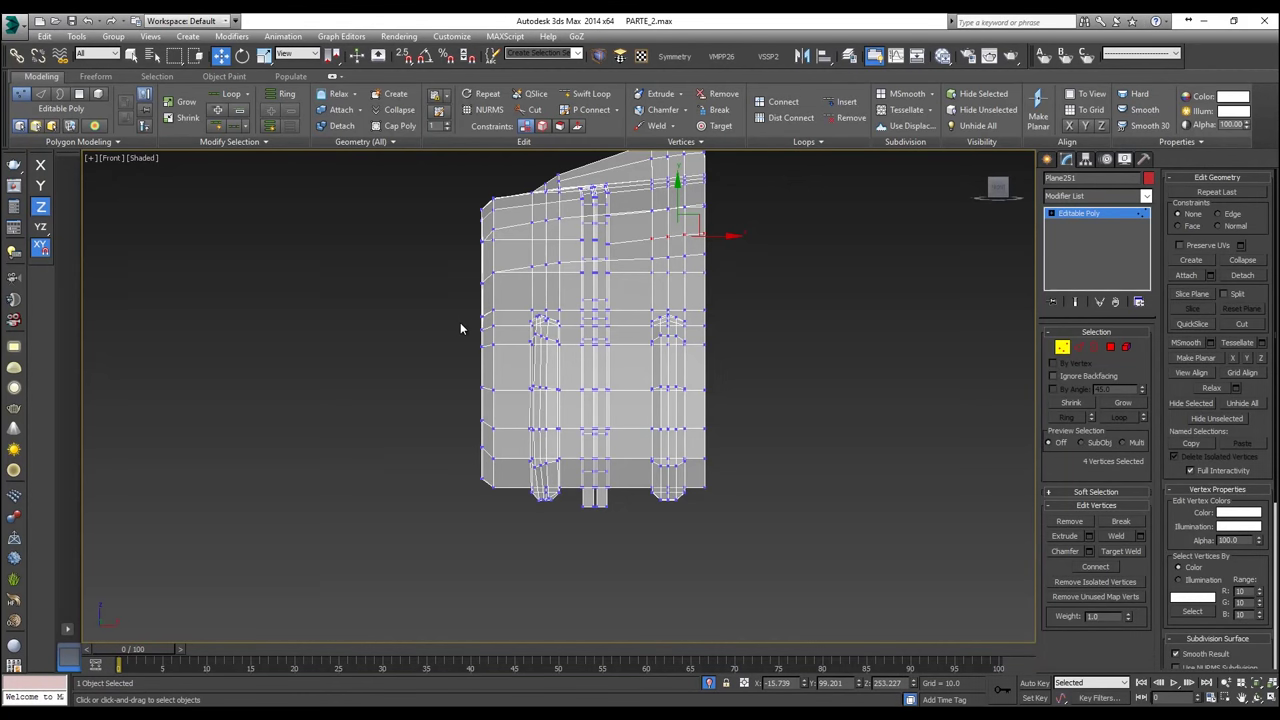
{"action": "key", "text": "l"}
{"action": "scroll", "coordinate": [469, 330], "scroll_direction": "up", "scroll_amount": 6}
{"action": "scroll", "coordinate": [641, 265], "scroll_direction": "up", "scroll_amount": 2}
{"action": "key", "text": "4"}
{"action": "key", "text": "1"}
{"action": "mouse_move", "coordinate": [604, 301]}
{"action": "left_mouse_down"}
{"action": "mouse_move", "coordinate": [574, 242]}
{"action": "mouse_move", "coordinate": [584, 265]}
{"action": "left_mouse_up"}
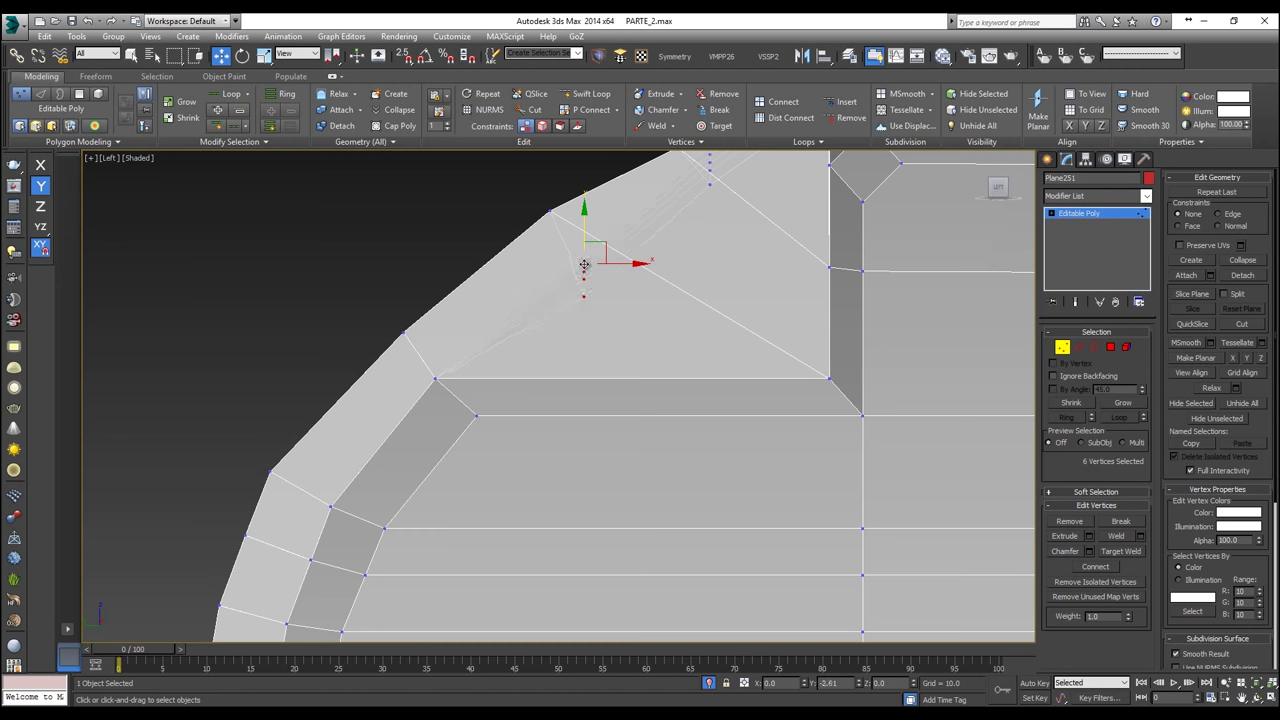
{"action": "scroll", "coordinate": [600, 360], "scroll_direction": "up", "scroll_amount": 2}
{"action": "scroll", "coordinate": [600, 377], "scroll_direction": "up", "scroll_amount": 3}
{"action": "left_click_drag", "start_coordinate": [543, 350], "coordinate": [560, 426]}
Step: Using vertex snap, lower the front row's higher vertices one by one along Y onto the lowest vertex so the row is level
{"action": "key", "text": "s"}
{"action": "left_click", "coordinate": [561, 327]}
{"action": "left_click_drag", "start_coordinate": [561, 294], "coordinate": [560, 426]}
{"action": "left_click", "coordinate": [561, 302]}
{"action": "left_click_drag", "start_coordinate": [561, 284], "coordinate": [560, 366]}
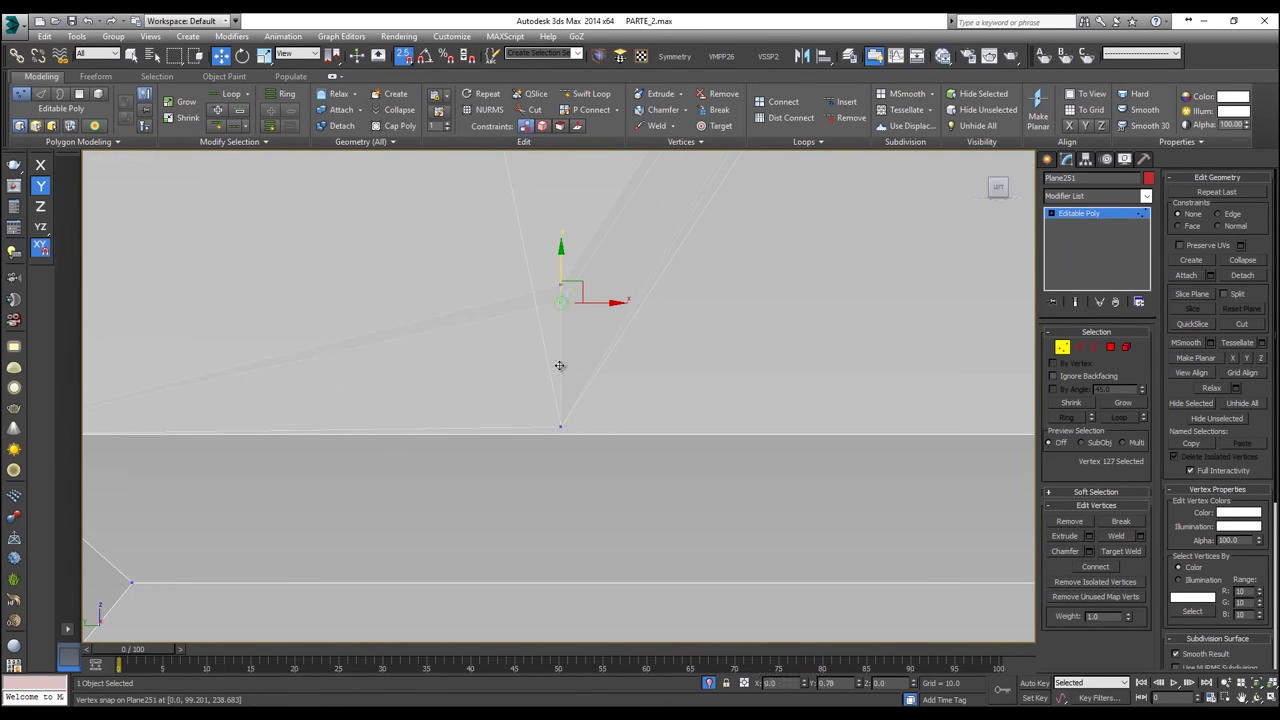
{"action": "left_click", "coordinate": [560, 426]}
{"action": "left_click", "coordinate": [560, 284]}
{"action": "left_click_drag", "start_coordinate": [562, 253], "coordinate": [517, 412]}
{"action": "key", "text": "s"}
Step: Move the levelled six-vertex row forward along the view's X axis to about Y 111.75
{"action": "scroll", "coordinate": [660, 403], "scroll_direction": "down", "scroll_amount": 4}
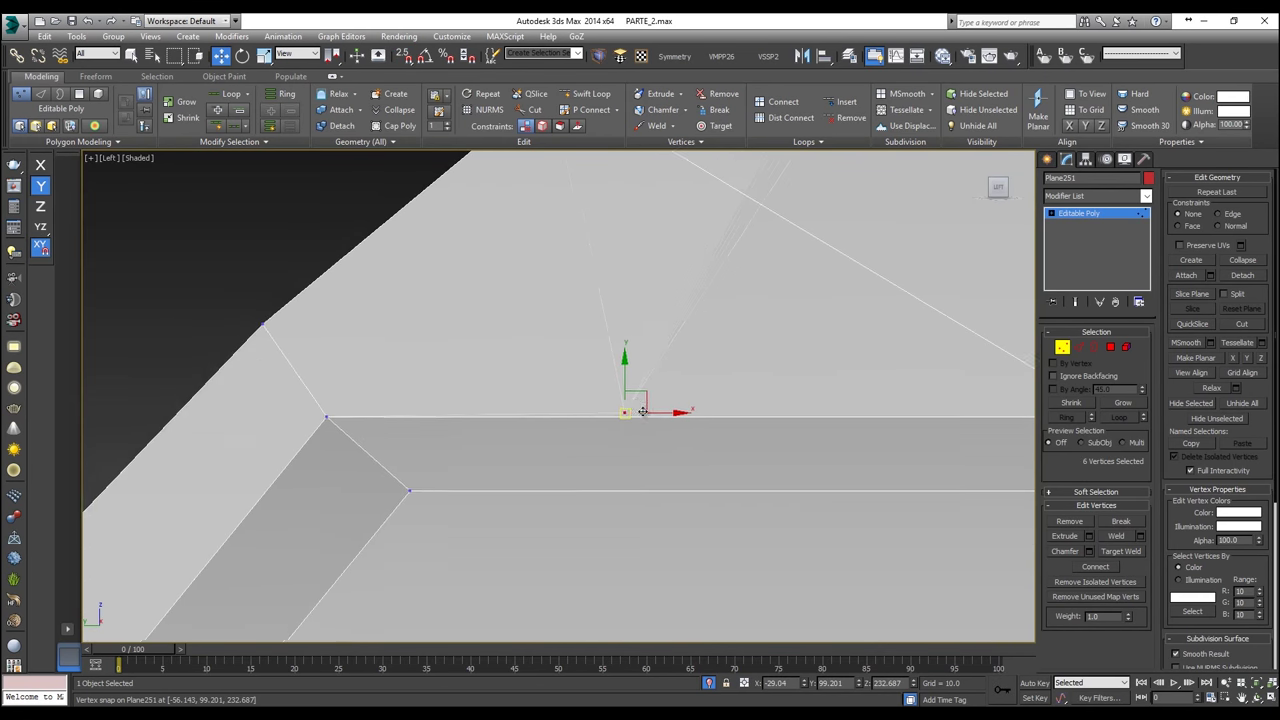
{"action": "scroll", "coordinate": [634, 413], "scroll_direction": "down", "scroll_amount": 2}
{"action": "key", "text": "F5"}
{"action": "mouse_move", "coordinate": [551, 399]}
{"action": "left_mouse_down"}
{"action": "mouse_move", "coordinate": [540, 398]}
{"action": "mouse_move", "coordinate": [553, 398]}
{"action": "left_mouse_up"}
{"action": "scroll", "coordinate": [634, 249], "scroll_direction": "down", "scroll_amount": 3}
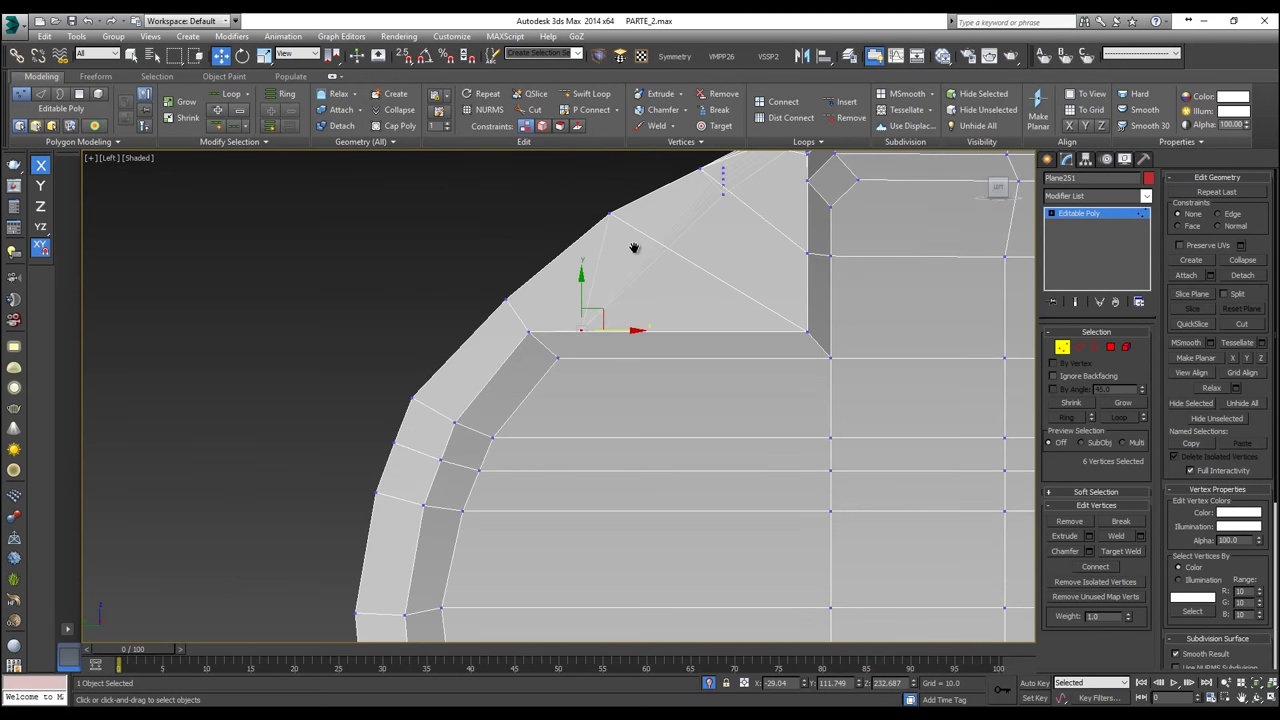
Step: In the left view, snap the four vertices above the levelled row to Y 111.749 and lower them slightly to about Z 253.94
{"action": "middle_click_drag", "start_coordinate": [635, 249], "coordinate": [631, 273]}
{"action": "scroll", "coordinate": [575, 236], "scroll_direction": "up", "scroll_amount": 2}
{"action": "left_click_drag", "start_coordinate": [574, 223], "coordinate": [583, 402]}
{"action": "key", "text": "s"}
{"action": "key", "text": "s"}
{"action": "key", "text": "s"}
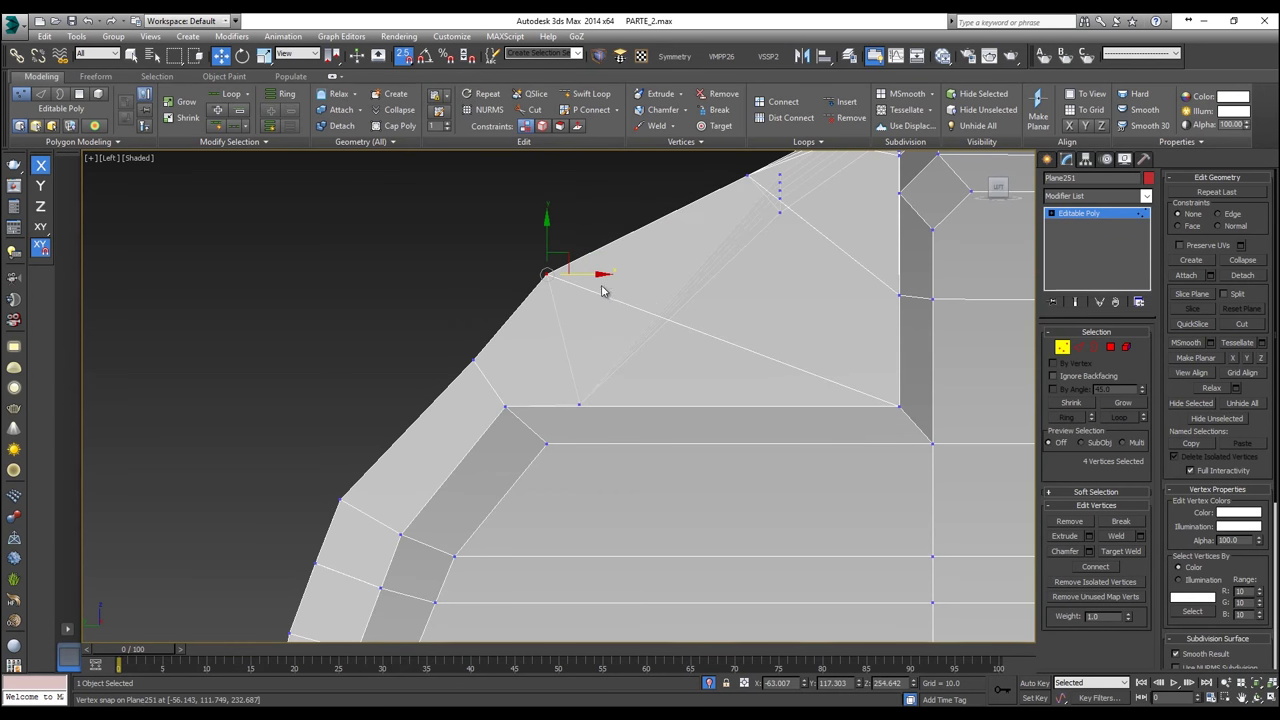
{"action": "left_click_drag", "start_coordinate": [595, 281], "coordinate": [588, 392]}
{"action": "key", "text": "s"}
{"action": "left_click_drag", "start_coordinate": [583, 231], "coordinate": [583, 240]}
{"action": "scroll", "coordinate": [594, 343], "scroll_direction": "down", "scroll_amount": 3}
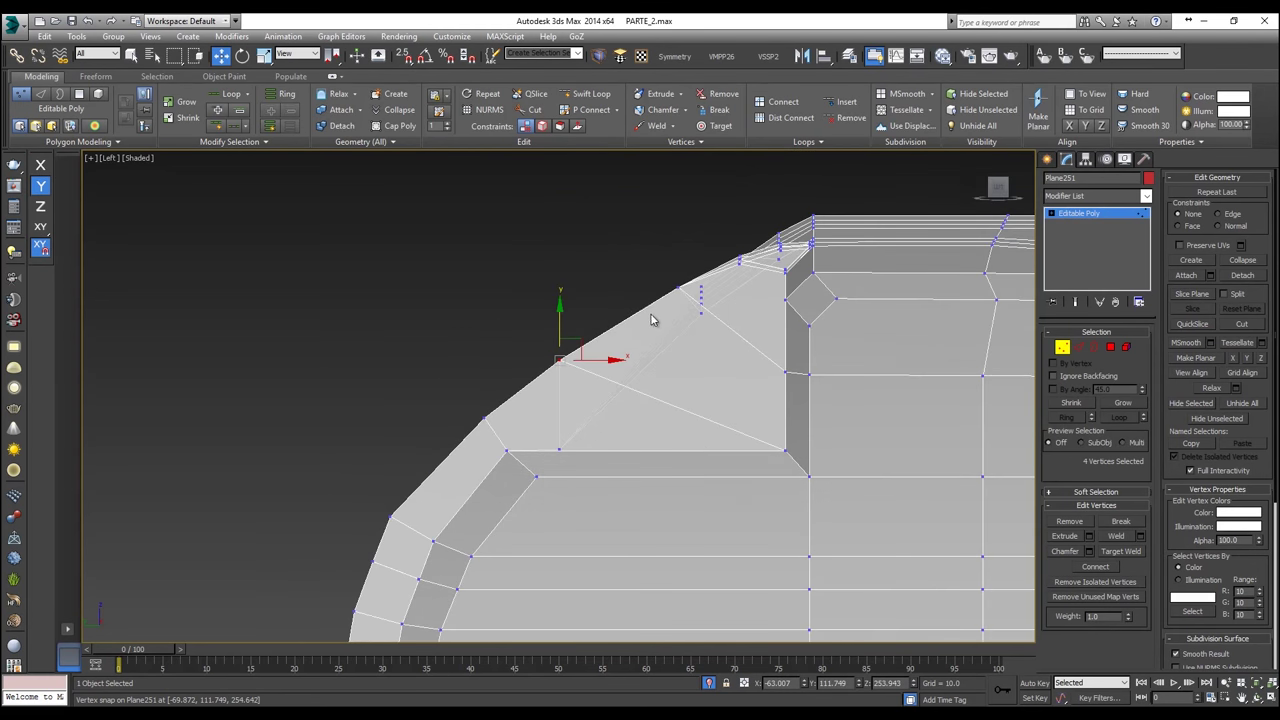
Step: In the perspective view, select the middle row's vertex near the side recess and raise it slightly along Z
{"action": "key", "text": "p"}
{"action": "key", "text": "z"}
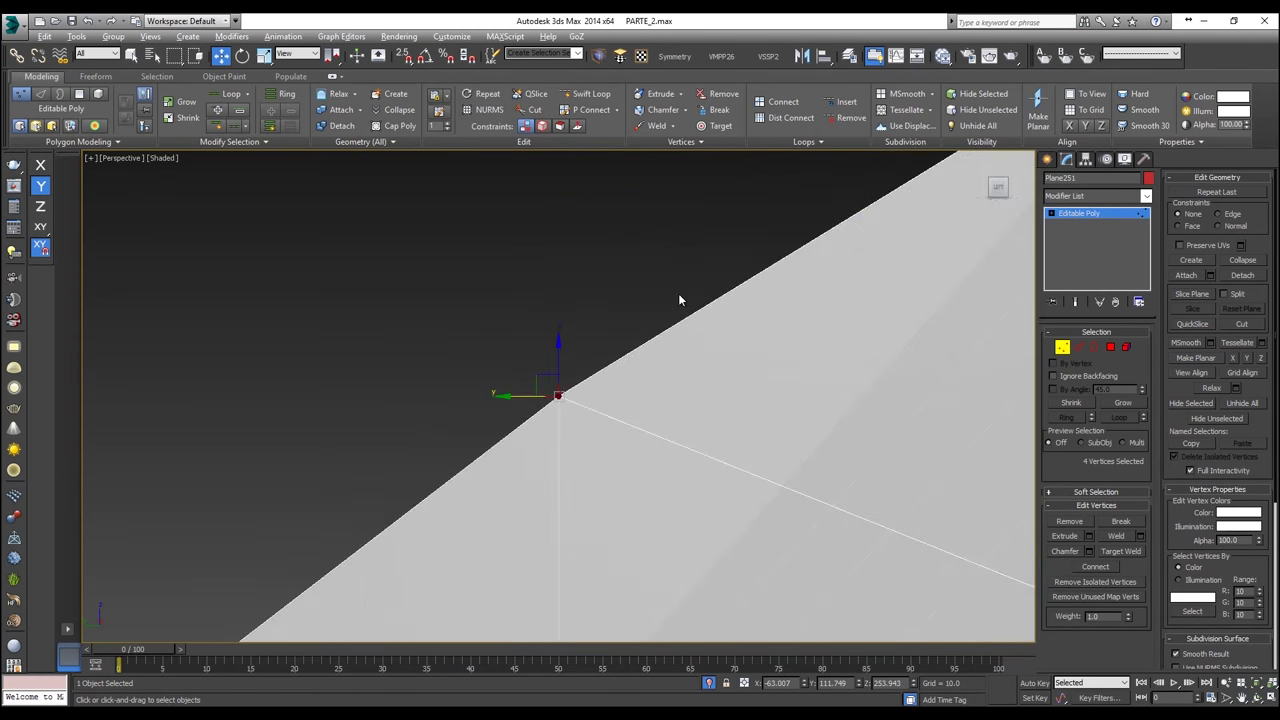
{"action": "key", "text": "alt+x"}
{"action": "scroll", "coordinate": [681, 325], "scroll_direction": "down", "scroll_amount": 5}
{"action": "middle_click_drag", "start_coordinate": [682, 355], "coordinate": [467, 338], "text": "alt"}
{"action": "middle_click_drag", "start_coordinate": [678, 290], "coordinate": [566, 342], "text": "alt"}
{"action": "middle_click_drag", "start_coordinate": [795, 193], "coordinate": [649, 279]}
{"action": "middle_click_drag", "start_coordinate": [716, 353], "coordinate": [733, 294], "text": "alt"}
{"action": "left_click_drag", "start_coordinate": [688, 274], "coordinate": [690, 300]}
{"action": "scroll", "coordinate": [740, 327], "scroll_direction": "up", "scroll_amount": 3}
{"action": "left_click", "coordinate": [762, 329]}
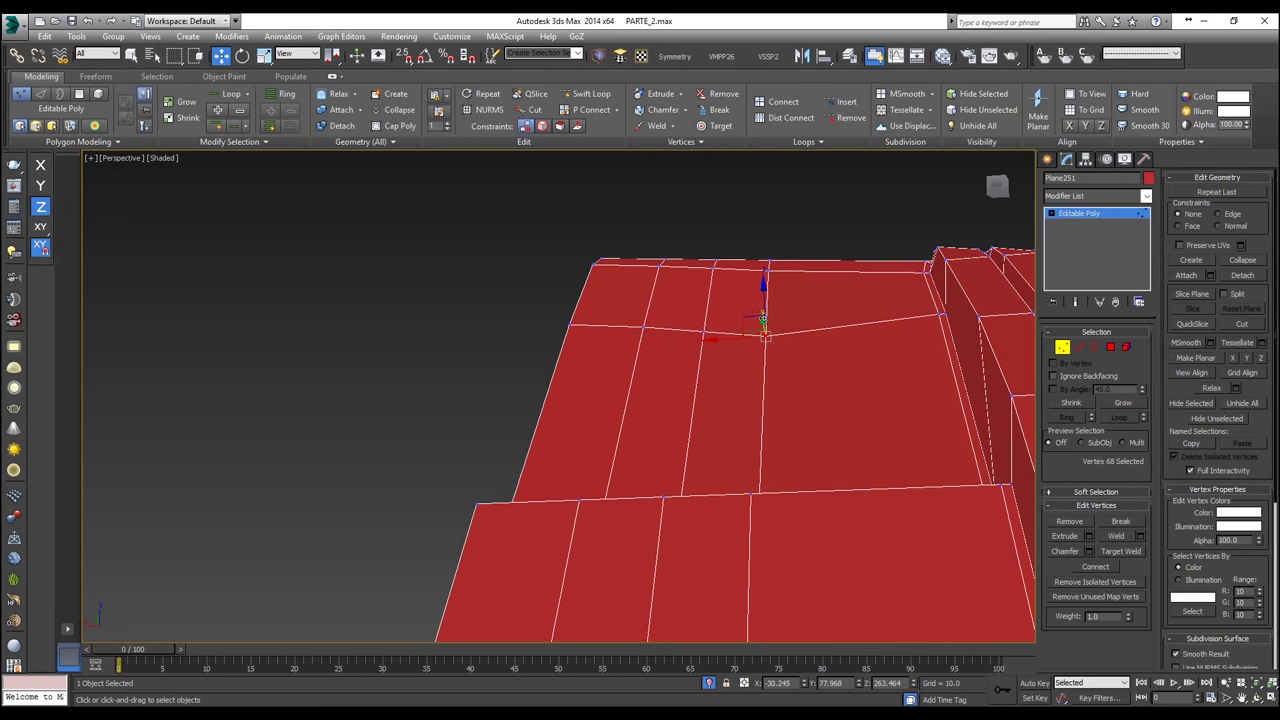
{"action": "left_click_drag", "start_coordinate": [753, 310], "coordinate": [753, 305]}
Step: Select the adjacent middle-row vertex and the outer vertex pair to fine-tune the row's slope along Z
{"action": "left_click", "coordinate": [704, 333]}
{"action": "middle_click_drag", "start_coordinate": [700, 330], "coordinate": [808, 340], "text": "alt"}
{"action": "key", "text": "alt+x"}
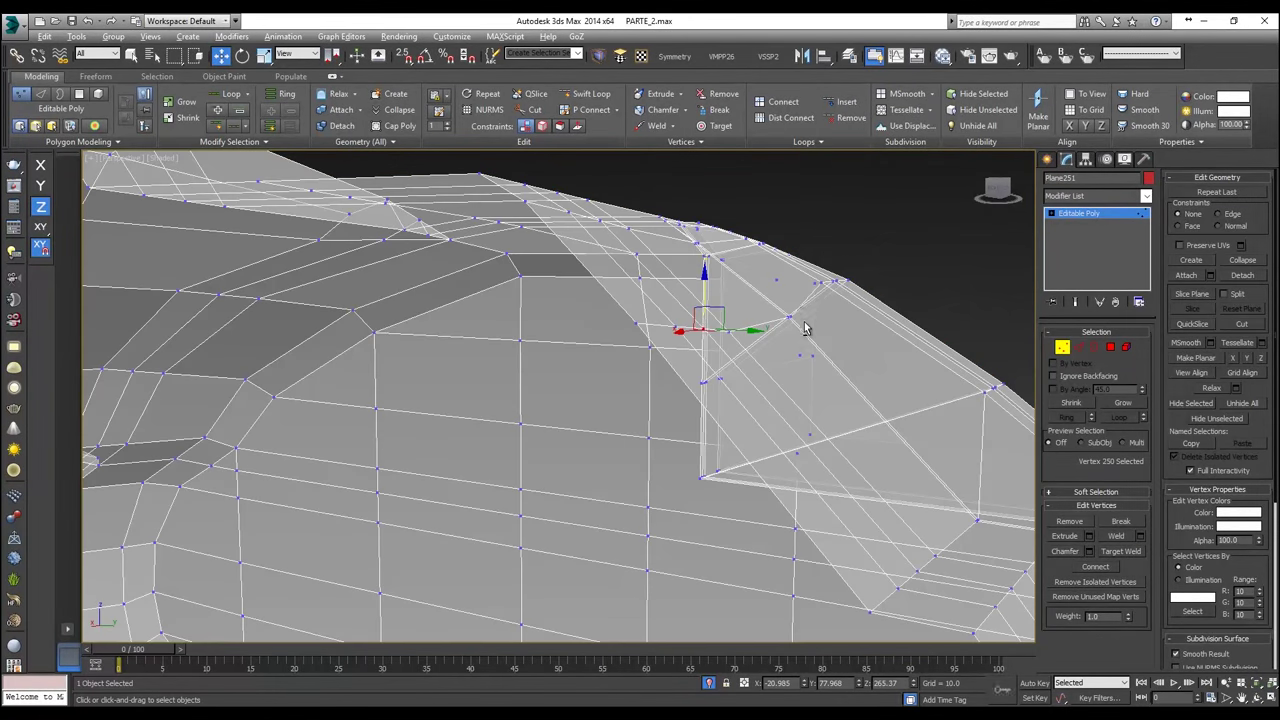
{"action": "key", "text": "alt+x"}
{"action": "mouse_move", "coordinate": [801, 308]}
{"action": "left_mouse_down"}
{"action": "mouse_move", "coordinate": [758, 331]}
{"action": "mouse_move", "coordinate": [792, 314]}
{"action": "left_mouse_up"}
{"action": "middle_click_drag", "start_coordinate": [792, 314], "coordinate": [893, 380], "text": "alt"}
Step: Select the six-vertex front row, move it back along Y to about 101.76, and leave vertex editing
{"action": "key", "text": "alt+x"}
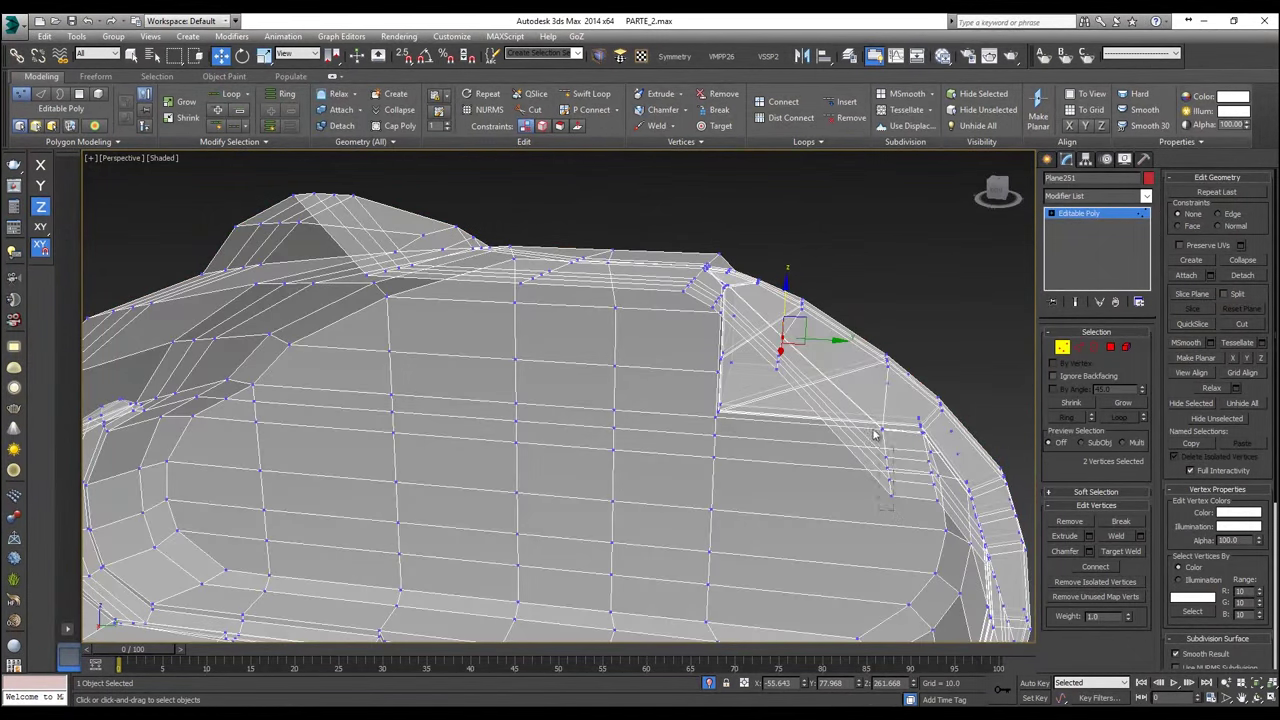
{"action": "left_click_drag", "start_coordinate": [873, 430], "coordinate": [861, 408]}
{"action": "key", "text": "alt+x"}
{"action": "left_click_drag", "start_coordinate": [920, 461], "coordinate": [887, 449]}
{"action": "key", "text": "alt+x"}
{"action": "key", "text": "alt+x"}
{"action": "middle_click_drag", "start_coordinate": [887, 449], "coordinate": [665, 397], "text": "alt"}
{"action": "left_click", "coordinate": [1060, 348]}
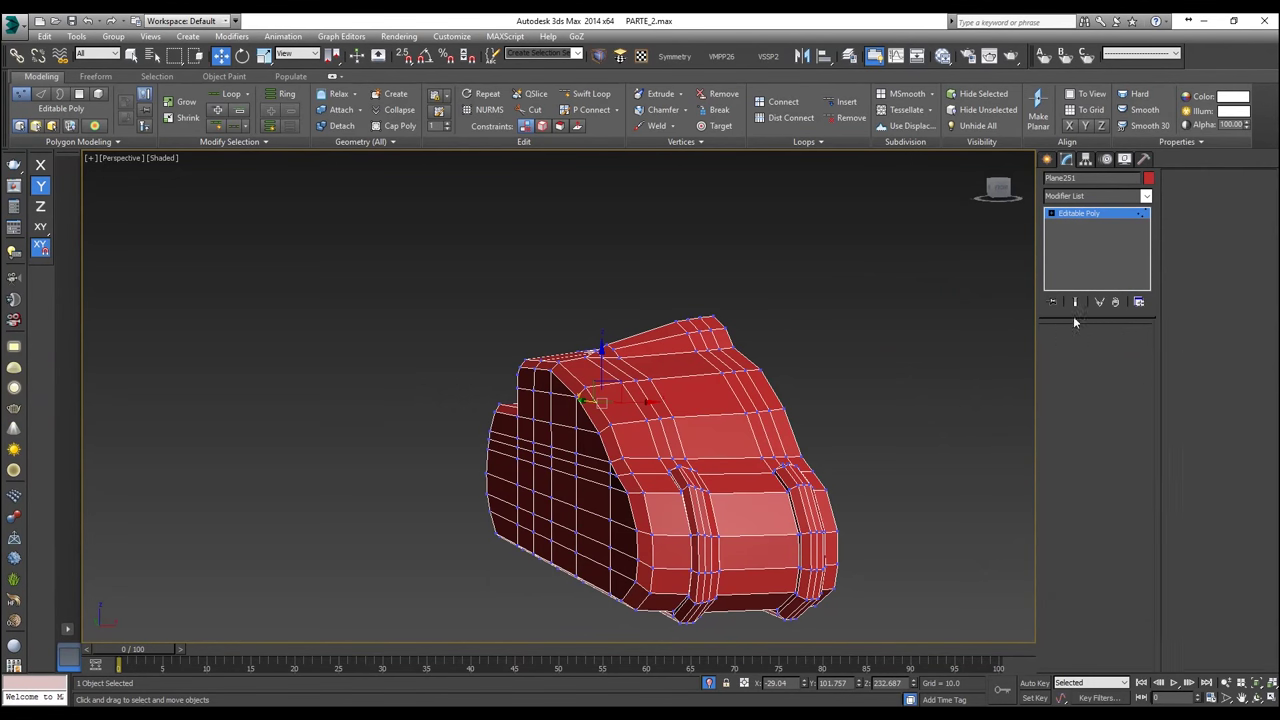
Step: Add a Symmetry modifier to the half body and set its mirror axis to Z
{"action": "left_click", "coordinate": [1108, 198]}
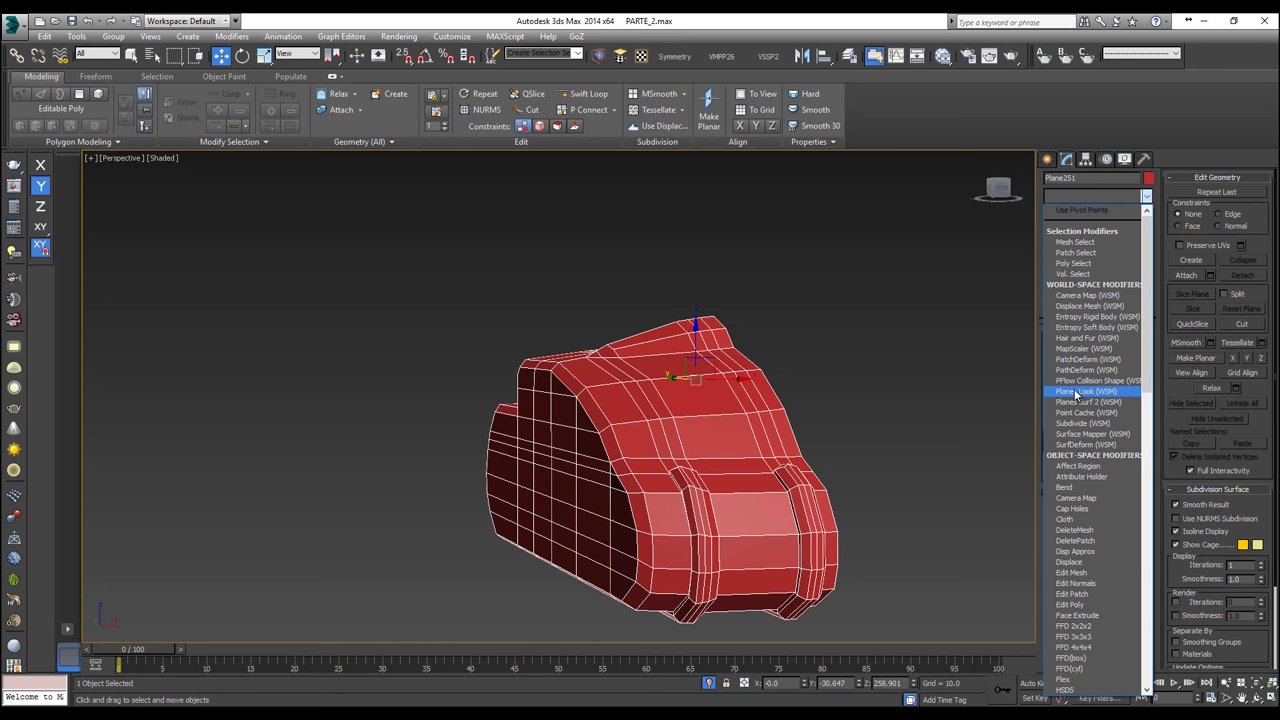
{"action": "type", "text": "sym"}
{"action": "key", "text": "Return"}
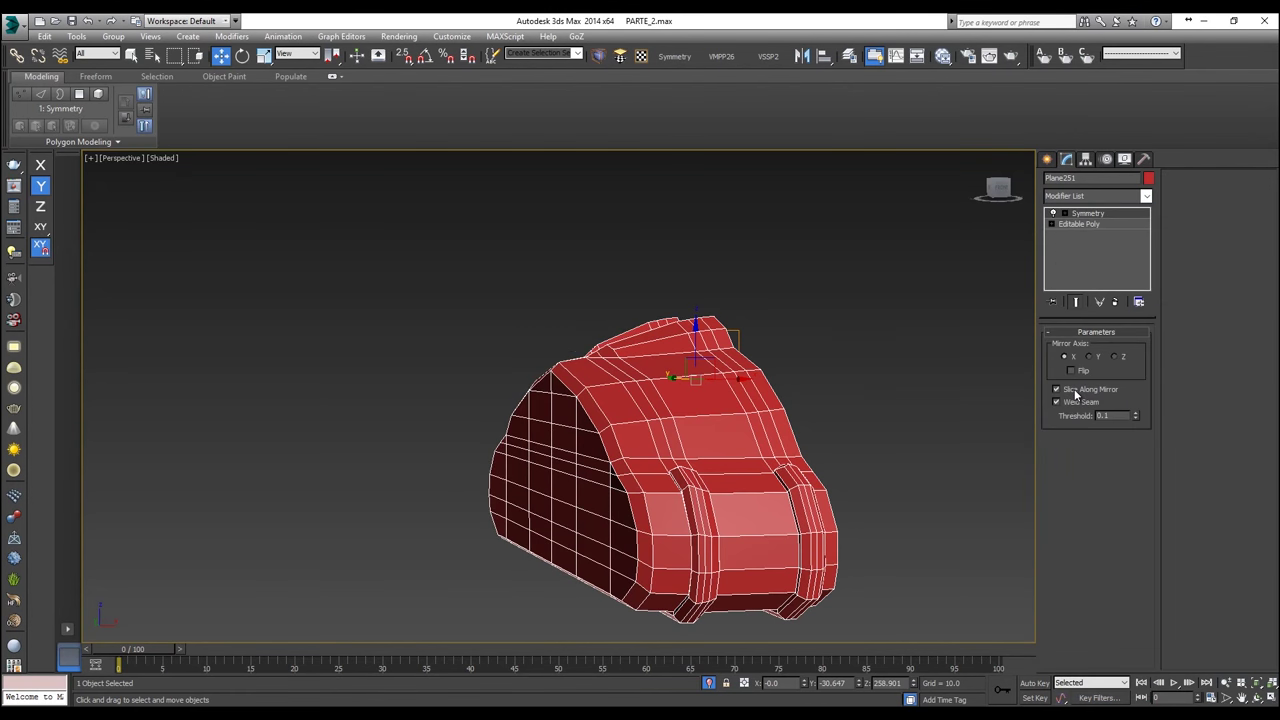
{"action": "middle_click_drag", "start_coordinate": [869, 376], "coordinate": [952, 405], "text": "alt"}
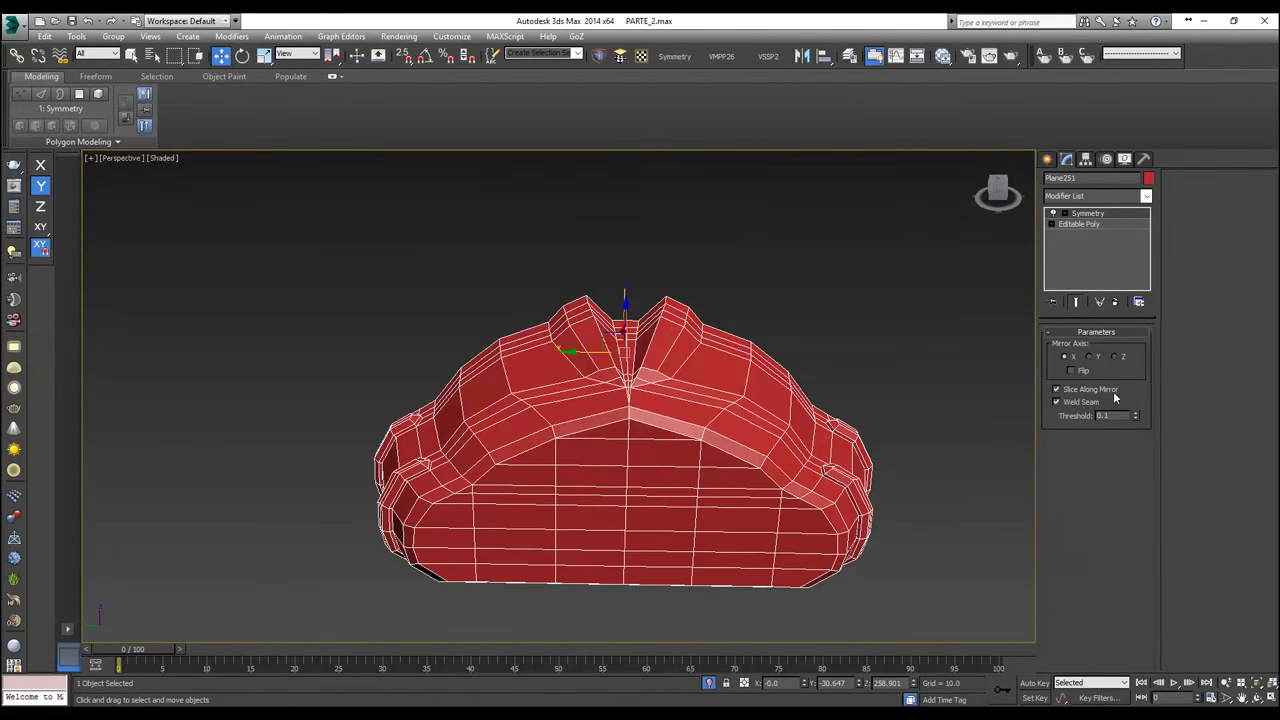
{"action": "left_click", "coordinate": [1117, 359]}
{"action": "middle_click_drag", "start_coordinate": [1030, 365], "coordinate": [832, 355], "text": "alt"}
Step: End the isolation to bring back the tracks and reference image, and frame the body from the front
{"action": "key", "text": "f"}
{"action": "middle_click_drag", "start_coordinate": [717, 339], "coordinate": [699, 377]}
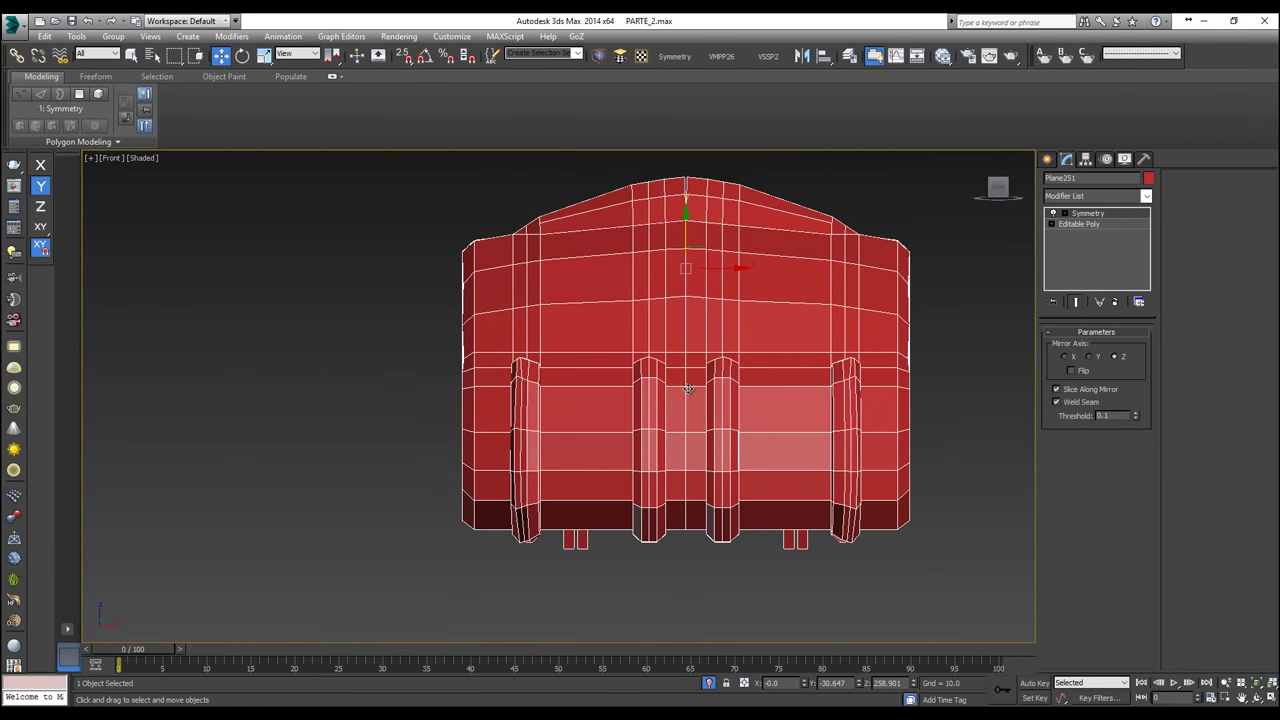
{"action": "right_click", "coordinate": [713, 368]}
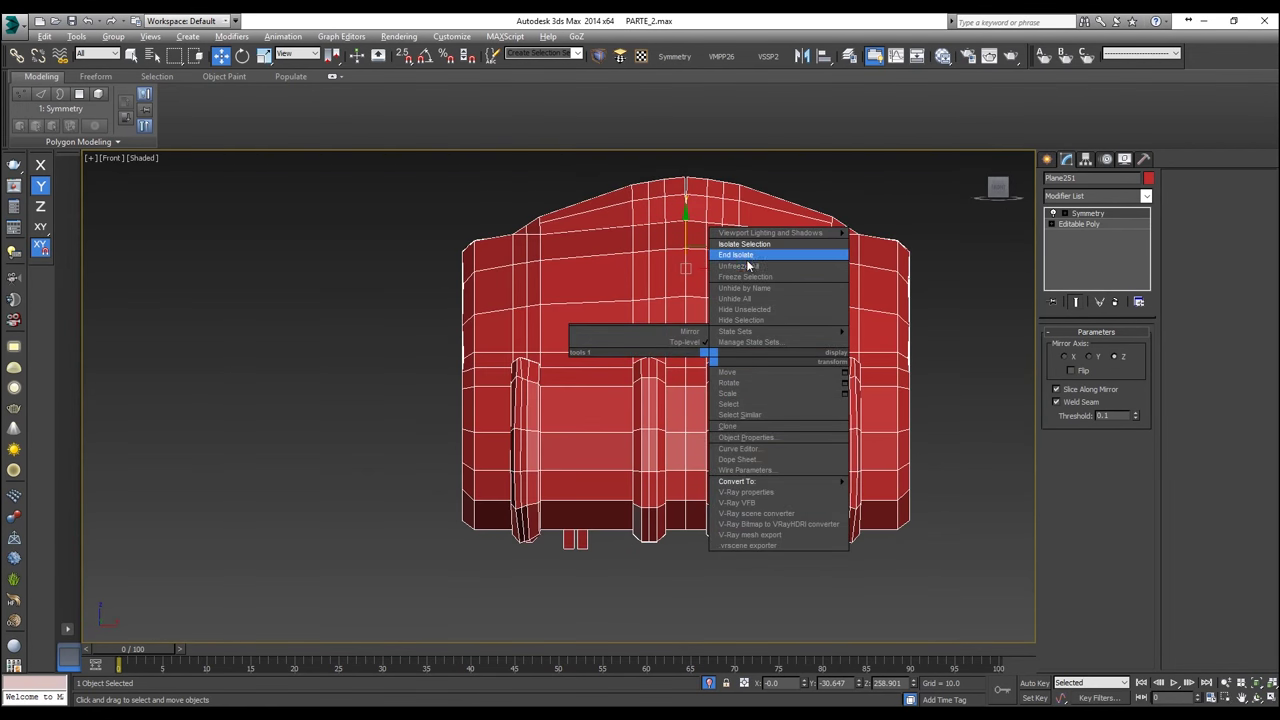
{"action": "left_click", "coordinate": [742, 262]}
{"action": "middle_click_drag", "start_coordinate": [742, 262], "coordinate": [708, 327]}
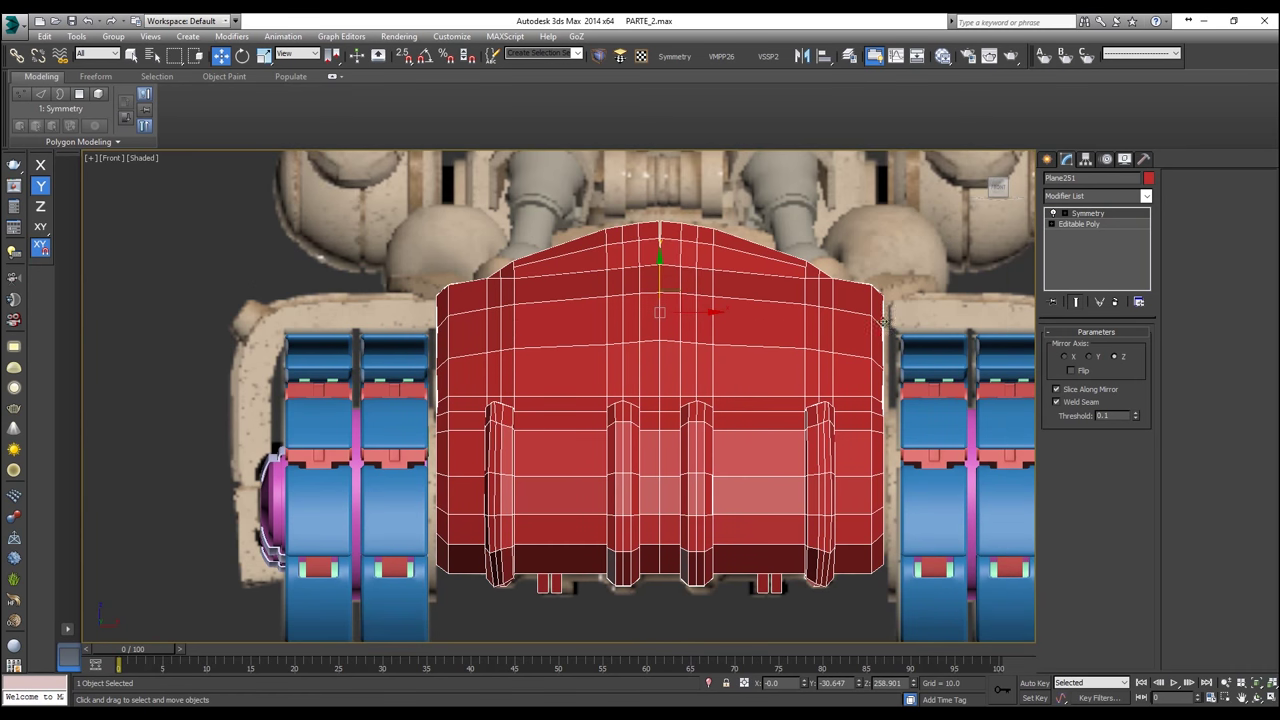
Step: Move the Symmetry modifier's mirror plane along X to about 1.115 and make the body see-through
{"action": "left_click", "coordinate": [1062, 216]}
{"action": "left_click", "coordinate": [1087, 224]}
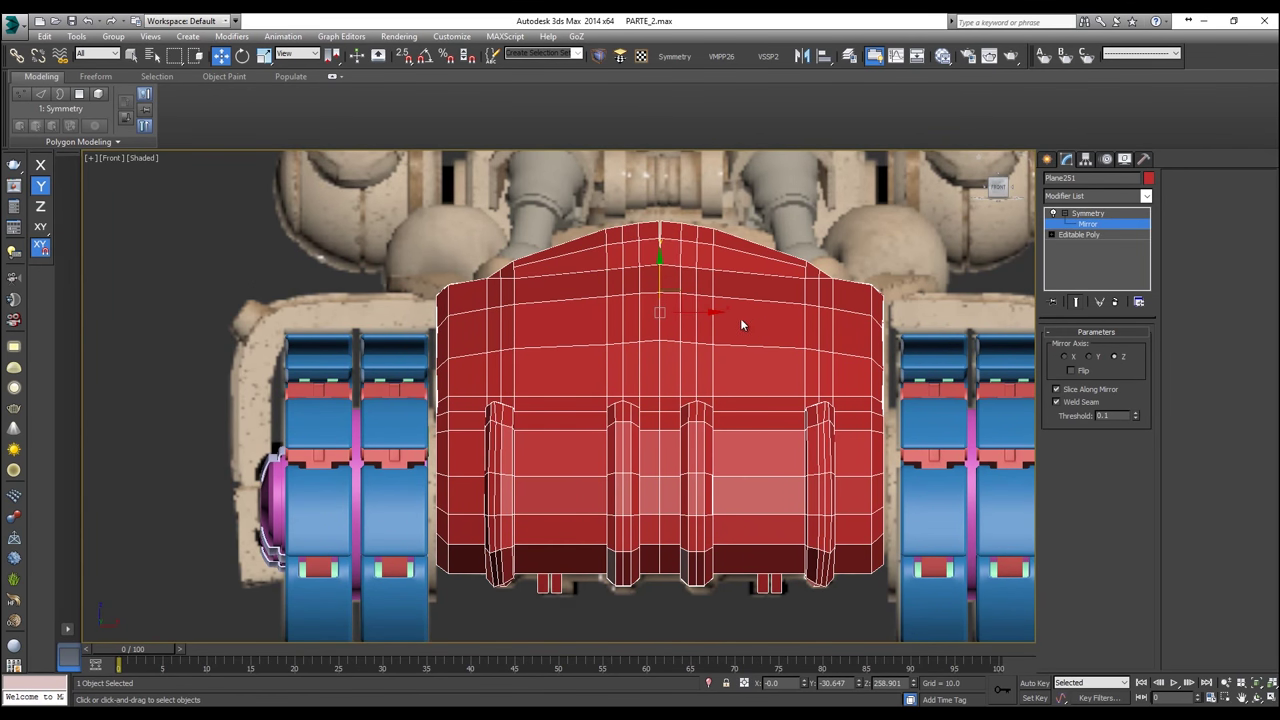
{"action": "left_click_drag", "start_coordinate": [708, 313], "coordinate": [715, 321]}
{"action": "key", "text": "alt+x"}
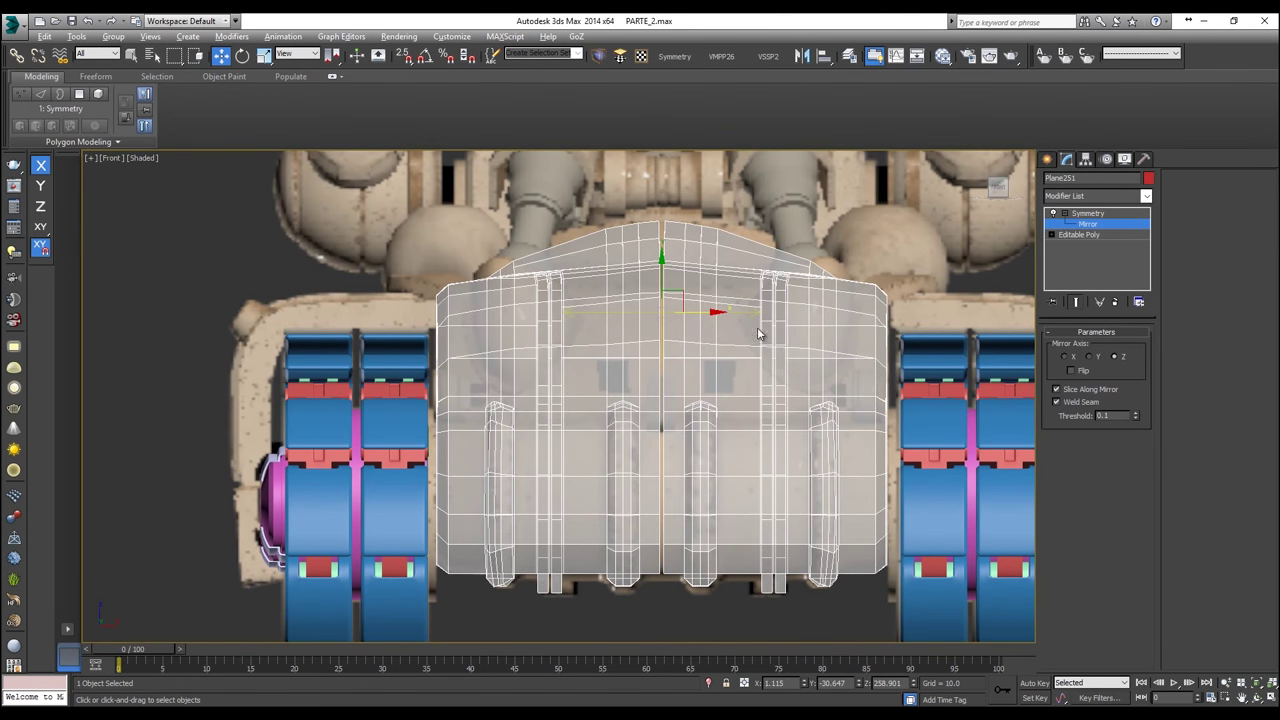
Step: In the base Editable Poly, select the centre seam's vertices and move them outward along X to about 6.43
{"action": "left_click", "coordinate": [1077, 234]}
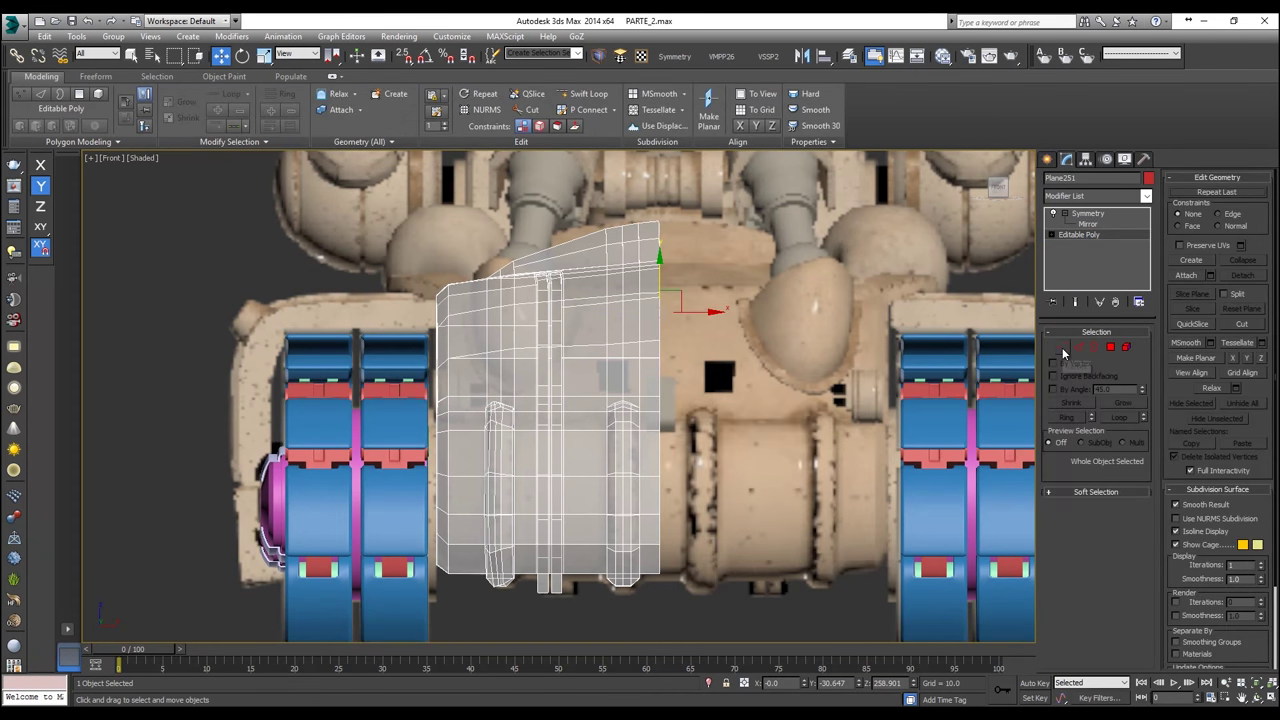
{"action": "left_click", "coordinate": [1062, 347]}
{"action": "left_click_drag", "start_coordinate": [655, 193], "coordinate": [656, 194]}
{"action": "left_click_drag", "start_coordinate": [681, 419], "coordinate": [693, 419]}
{"action": "scroll", "coordinate": [538, 225], "scroll_direction": "up", "scroll_amount": 3}
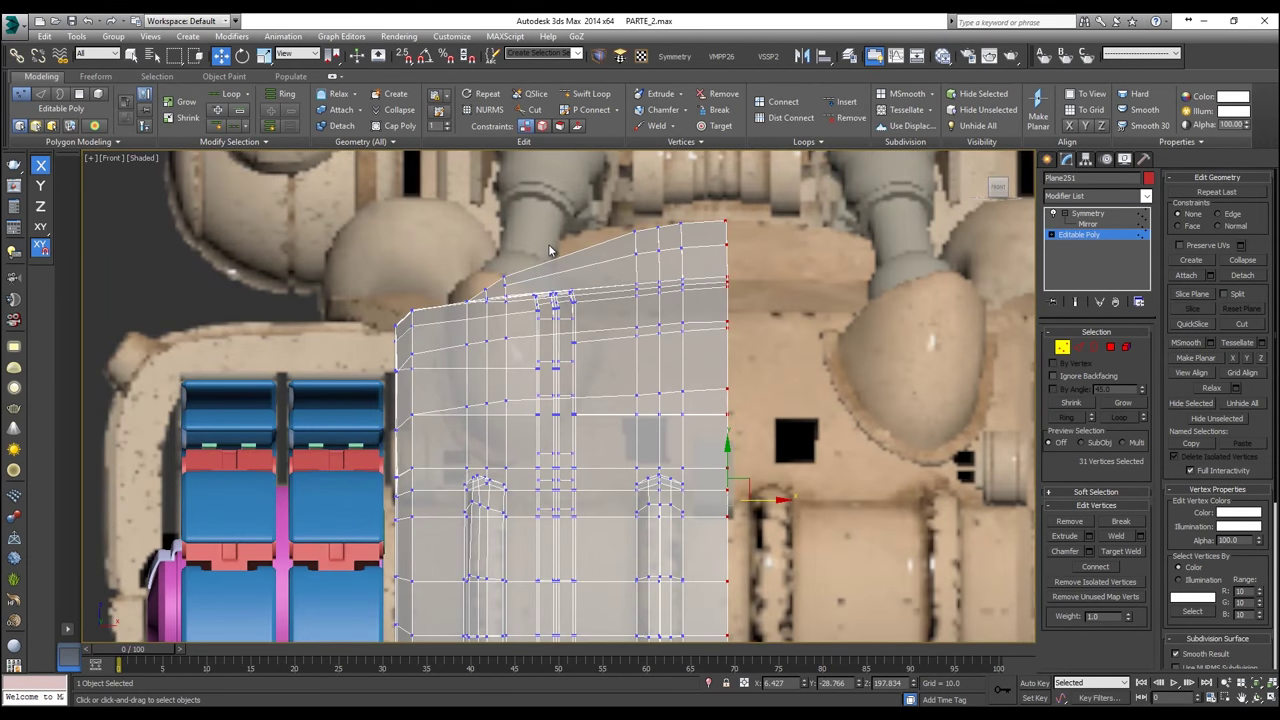
{"action": "key", "text": "p"}
{"action": "key", "text": "alt+x"}
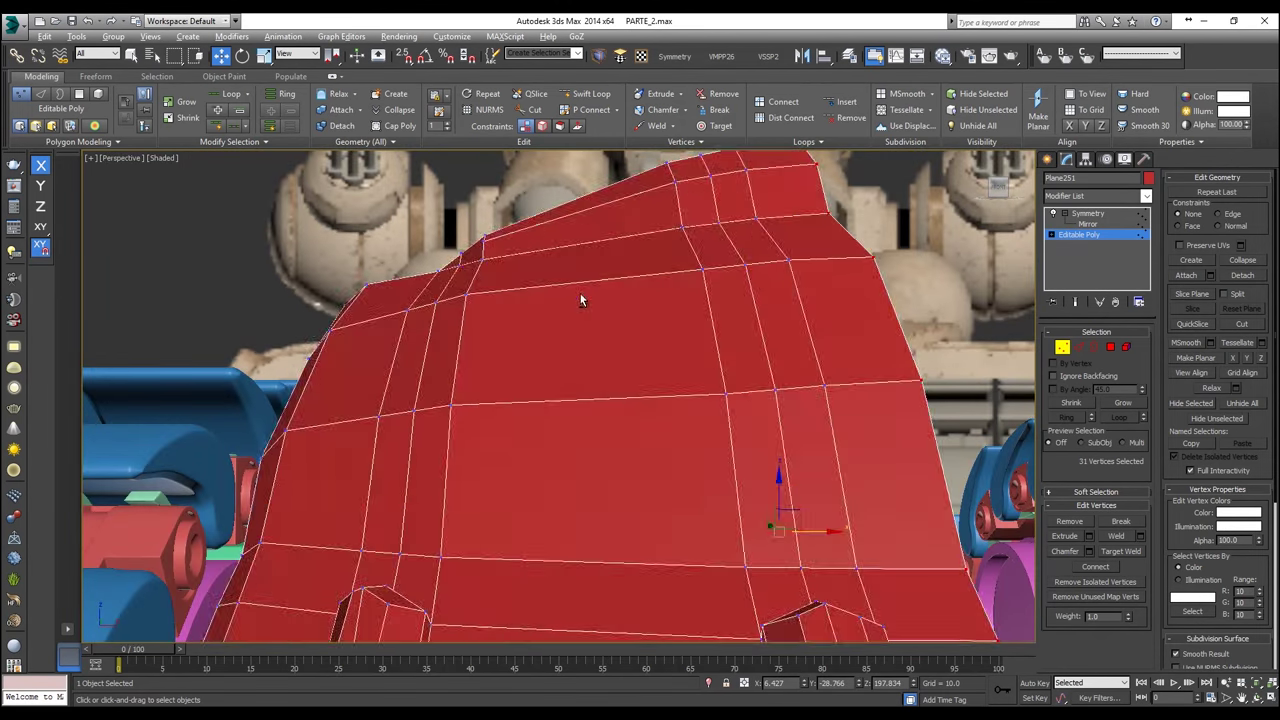
{"action": "mouse_move", "coordinate": [586, 300]}
{"action": "middle_mouse_down", "text": "alt"}
{"action": "mouse_move", "coordinate": [589, 393]}
{"action": "mouse_move", "coordinate": [591, 243]}
{"action": "mouse_move", "coordinate": [582, 323]}
{"action": "middle_mouse_up", "text": "alt"}
{"action": "scroll", "coordinate": [588, 330], "scroll_direction": "down", "scroll_amount": 5}
{"action": "key", "text": "alt+x"}
{"action": "key", "text": "alt+x"}
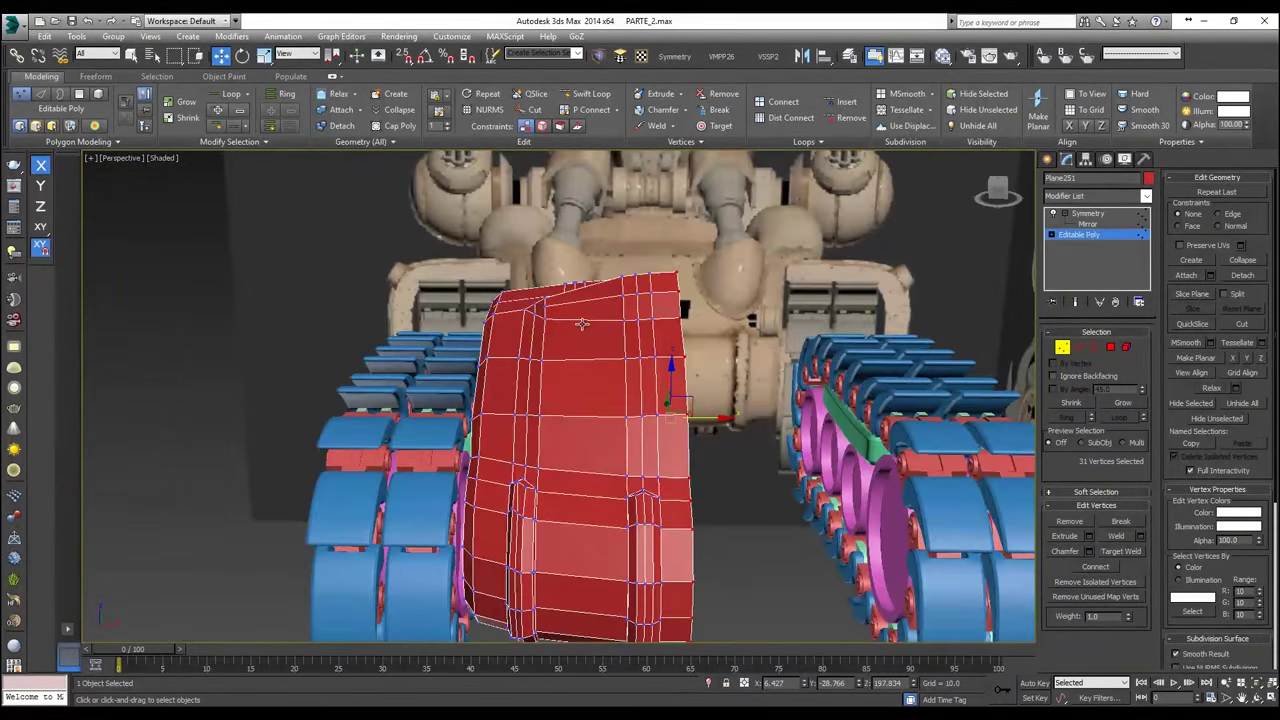
{"action": "key", "text": "f"}
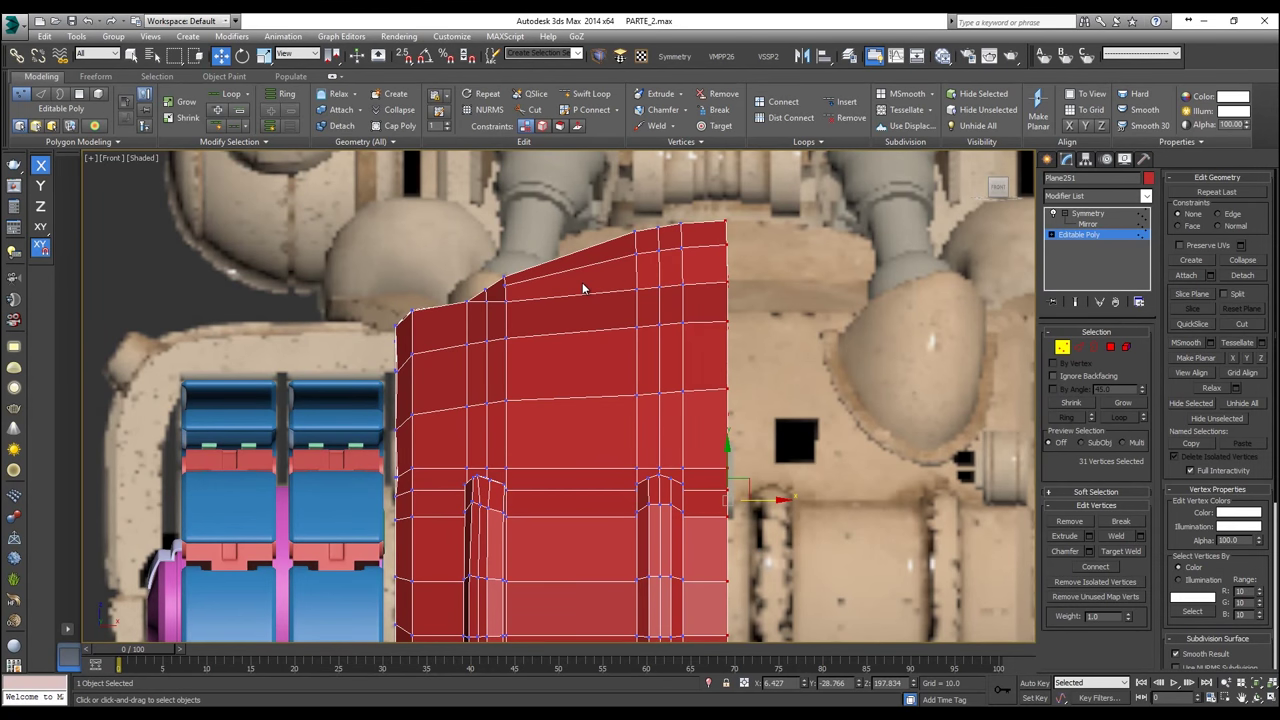
Step: Show the full mirrored body and examine its fit against the reference from the front, left and perspective views
{"action": "left_click", "coordinate": [1106, 235]}
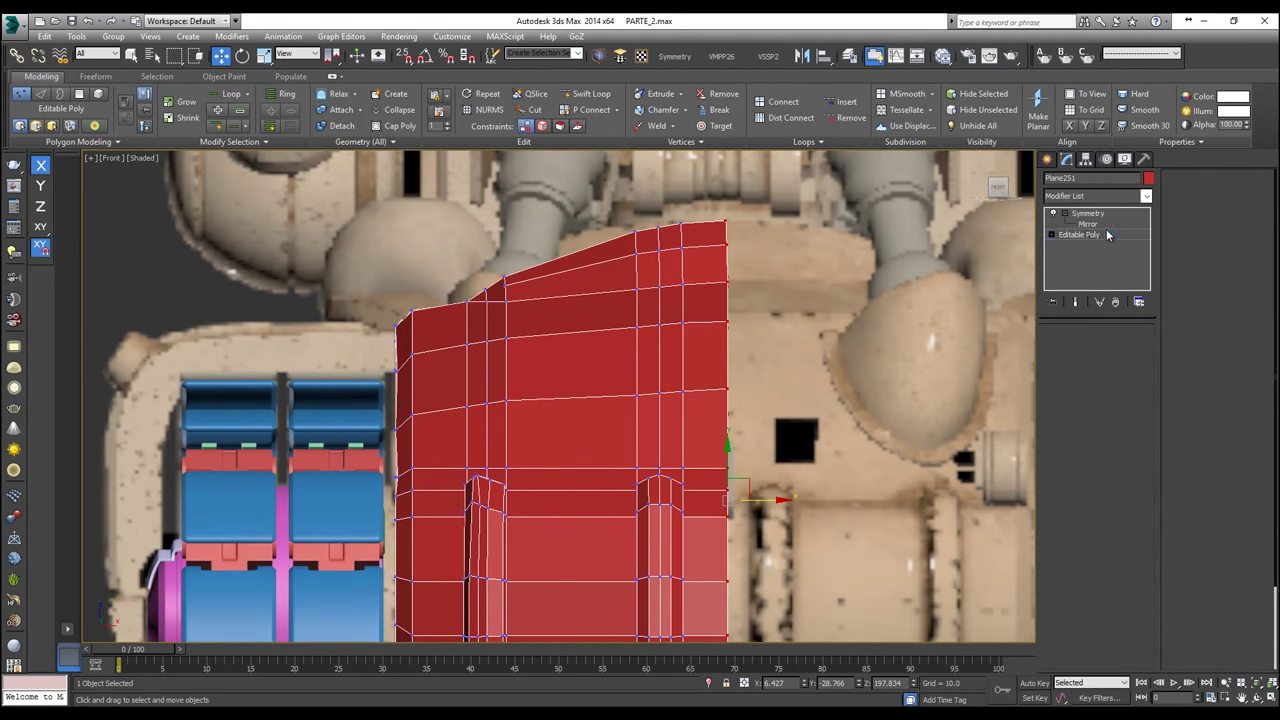
{"action": "left_click", "coordinate": [1108, 215]}
{"action": "key", "text": "alt+x"}
{"action": "middle_click_drag", "start_coordinate": [834, 297], "coordinate": [813, 288]}
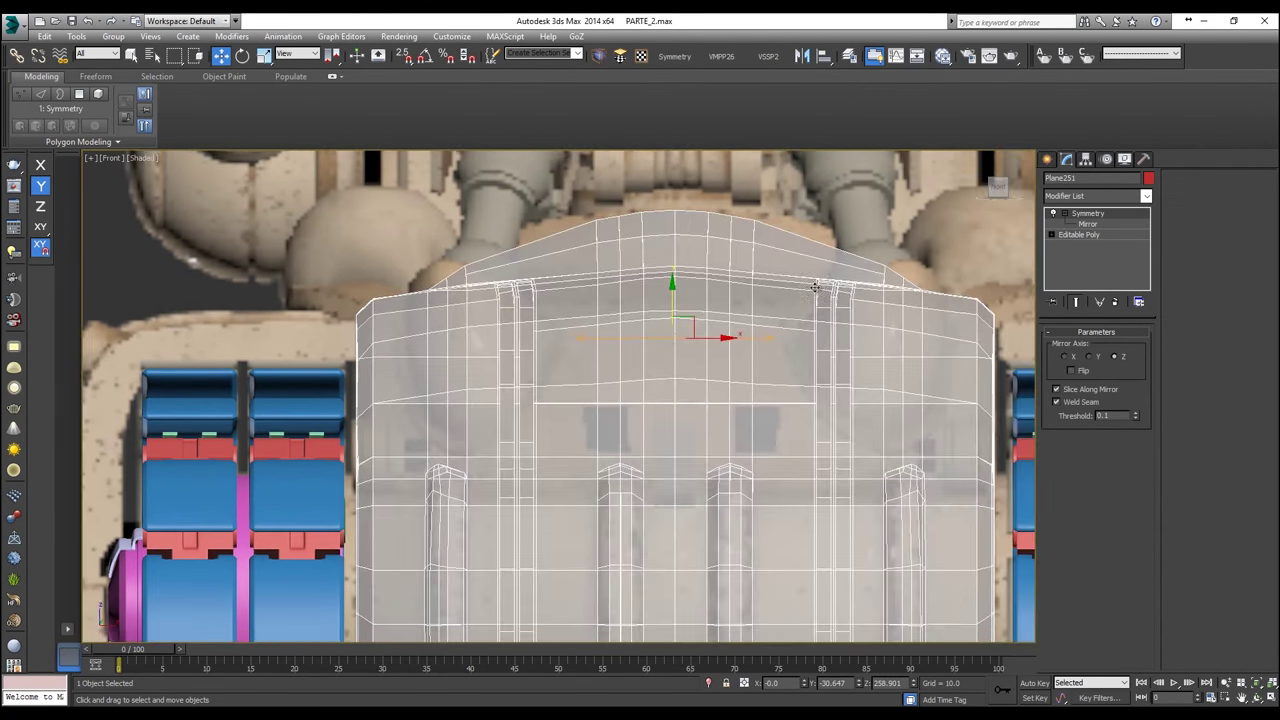
{"action": "scroll", "coordinate": [866, 283], "scroll_direction": "down", "scroll_amount": 3}
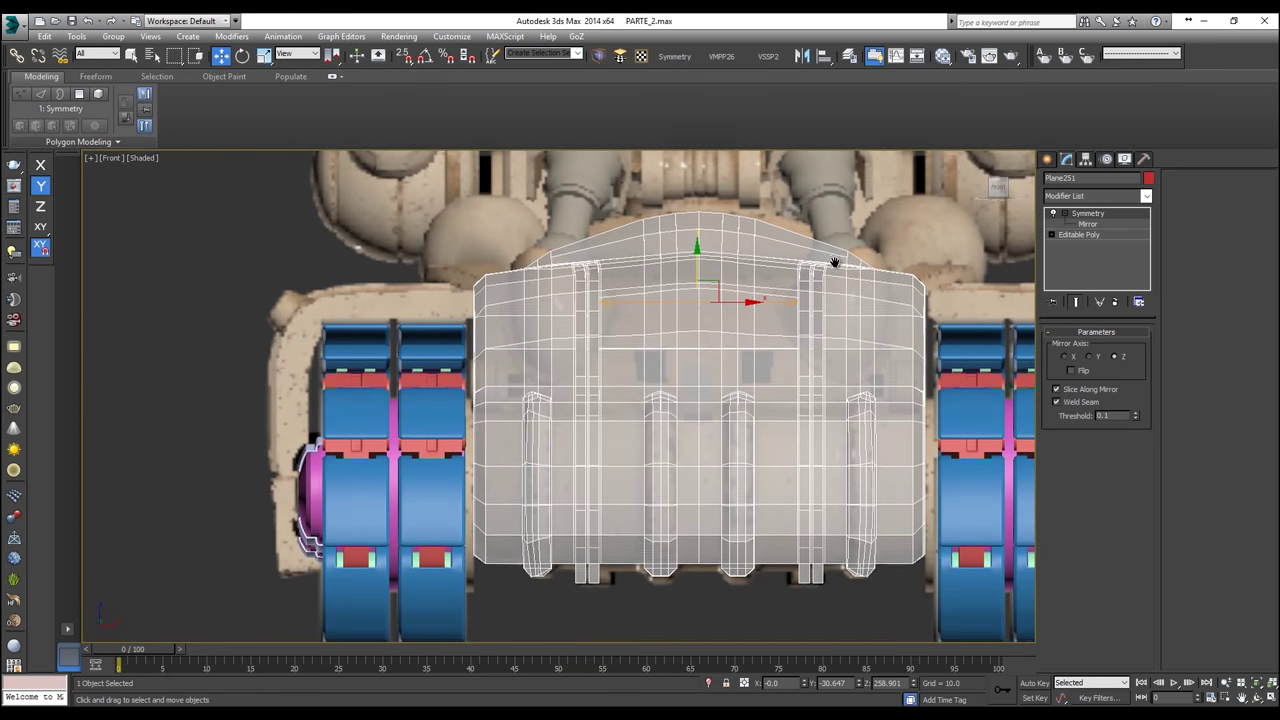
{"action": "key", "text": "alt+x"}
{"action": "key", "text": "alt+x"}
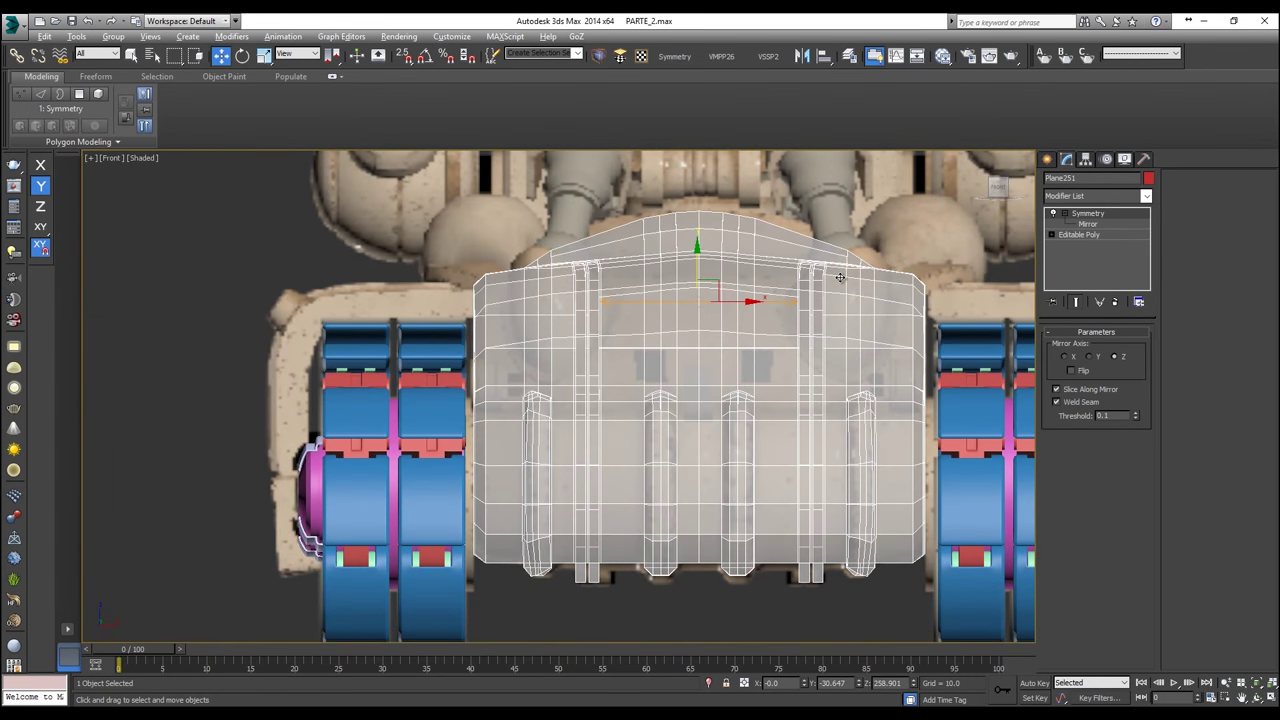
{"action": "key", "text": "alt+x"}
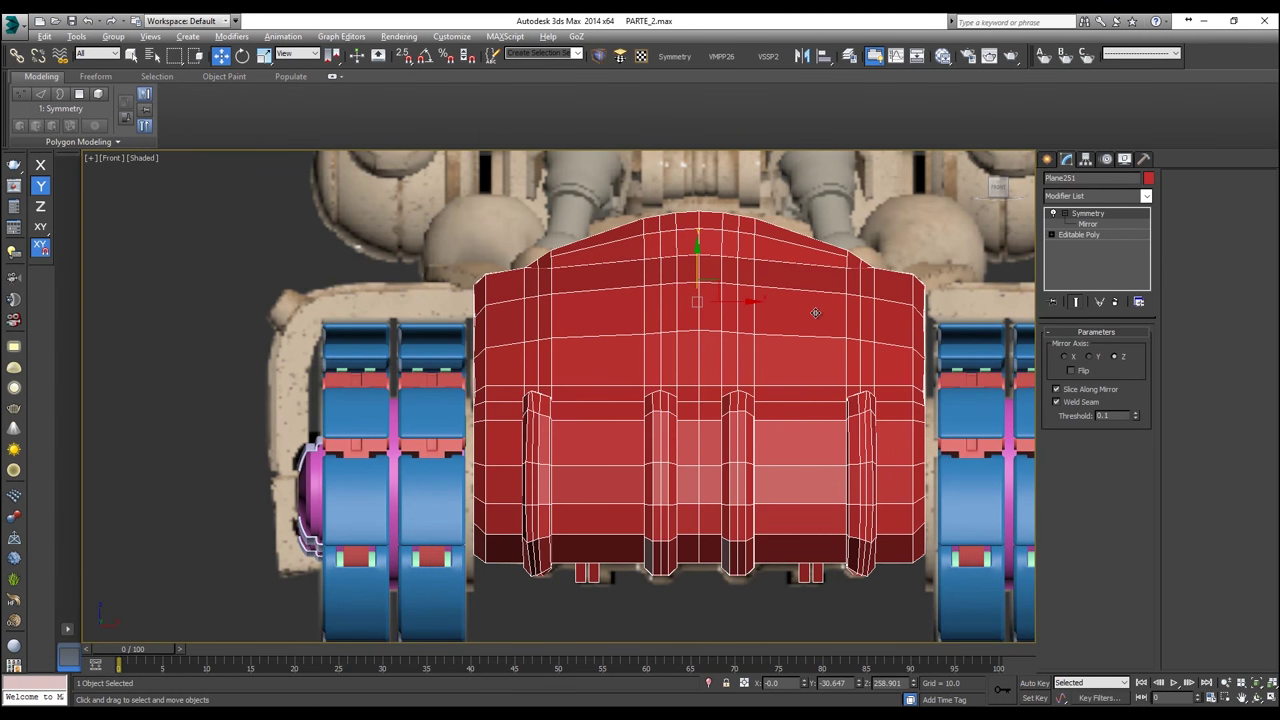
{"action": "key", "text": "l"}
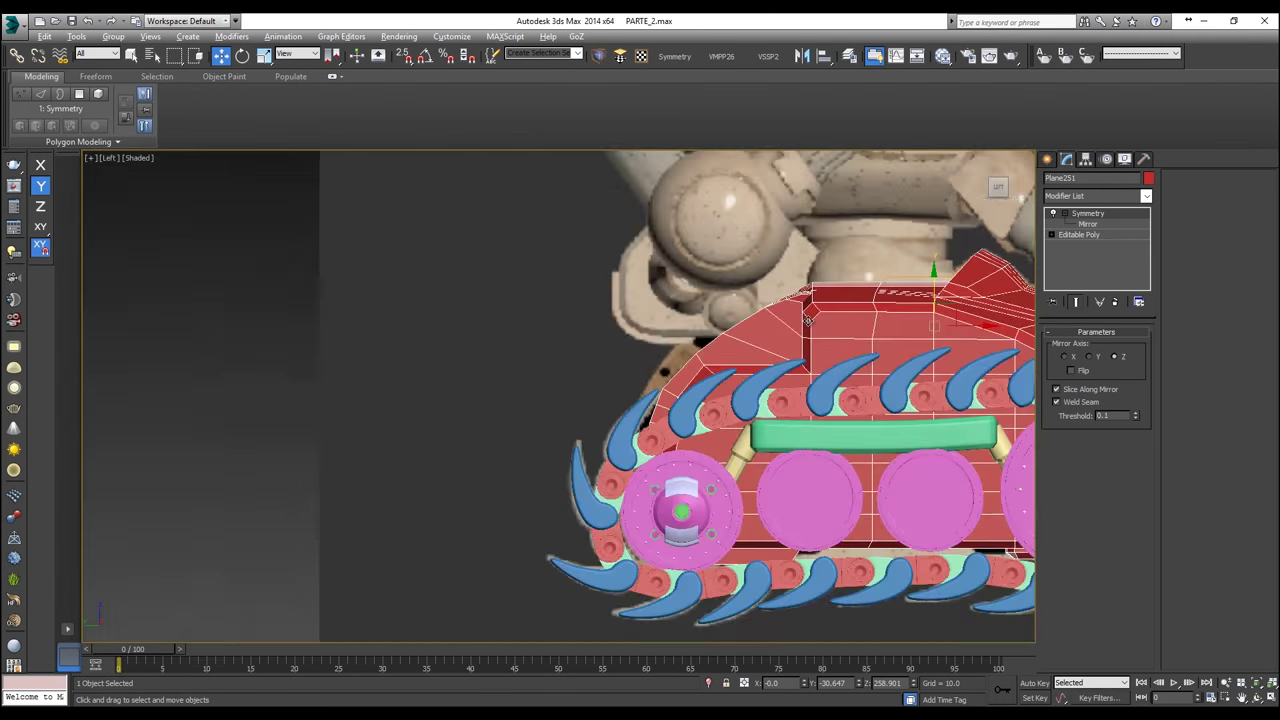
{"action": "middle_click_drag", "start_coordinate": [808, 318], "coordinate": [605, 302]}
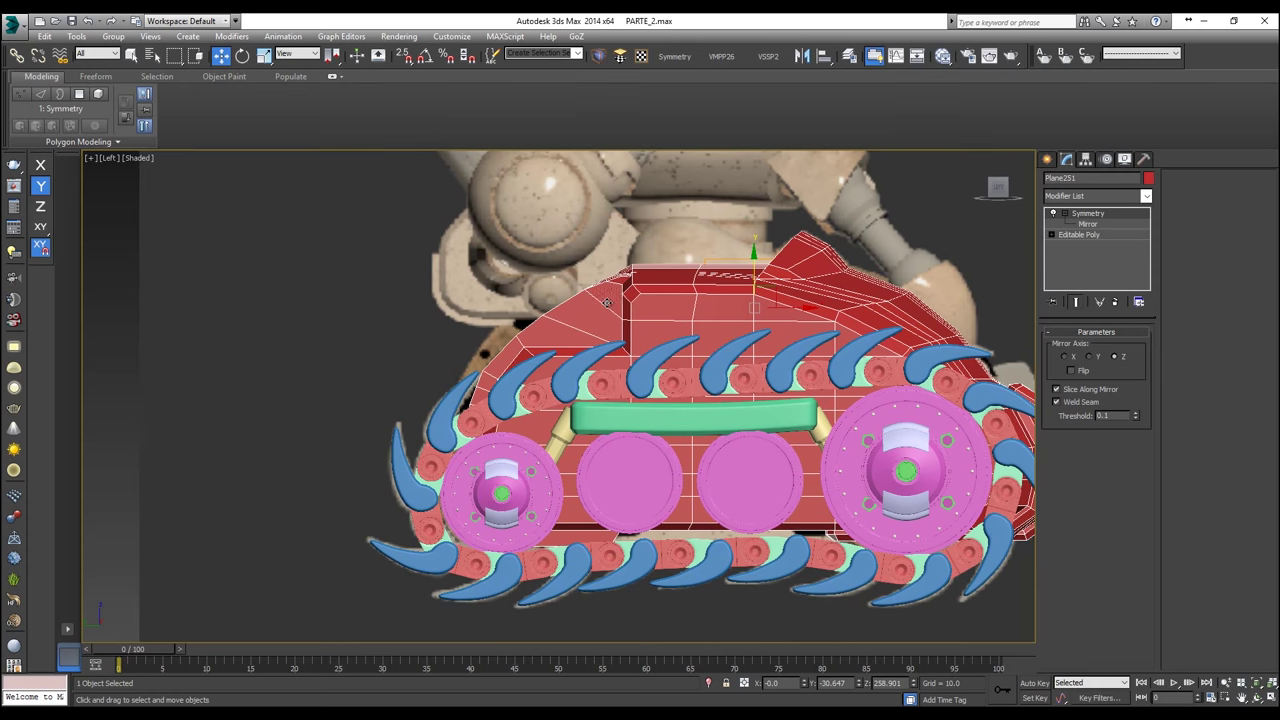
{"action": "key", "text": "p"}
{"action": "middle_click_drag", "start_coordinate": [620, 314], "coordinate": [481, 297], "text": "alt"}
{"action": "key", "text": "f"}
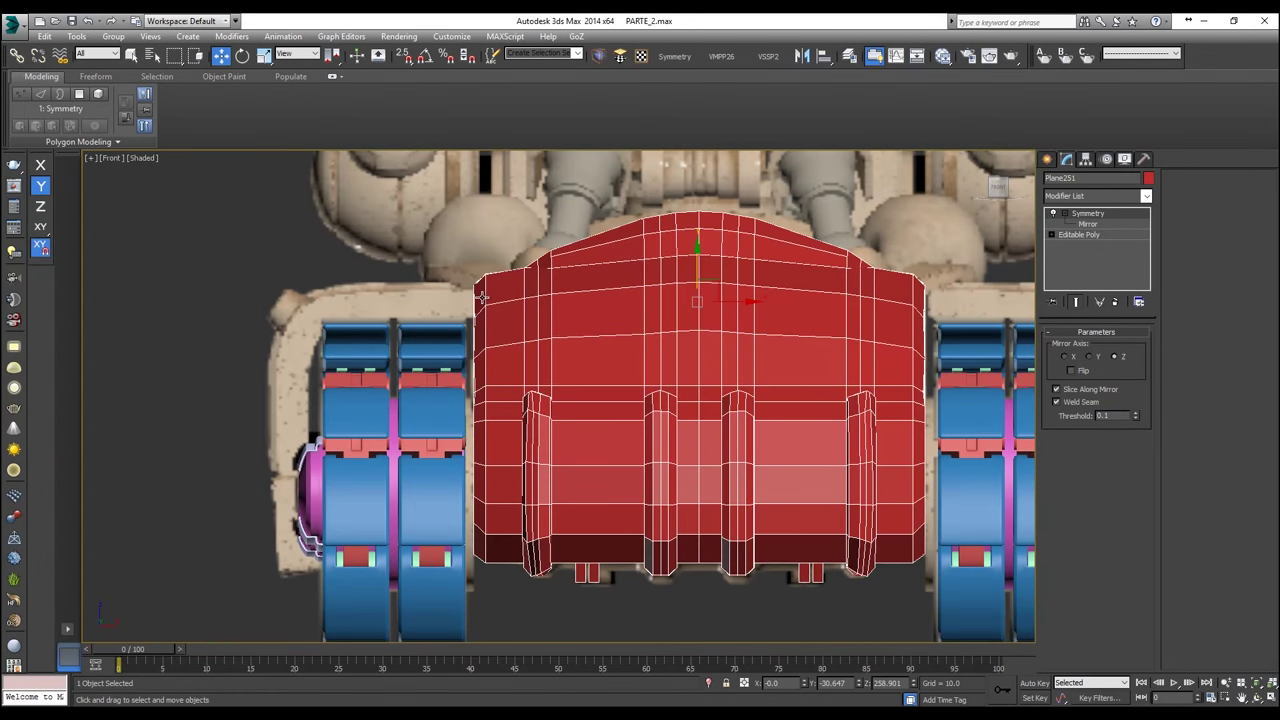
Step: In the base Editable Poly, select all vertices along the body's underside and lower them along Z to about 106.54
{"action": "left_click", "coordinate": [1085, 224]}
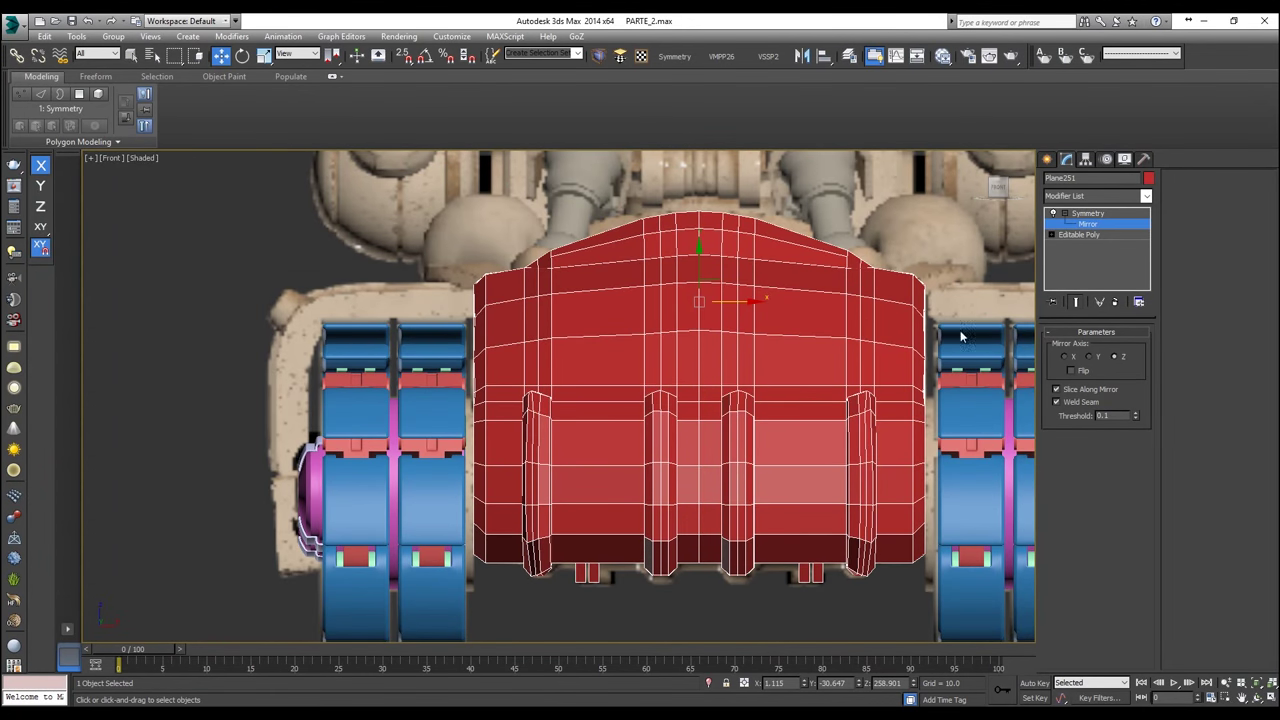
{"action": "left_click", "coordinate": [1098, 235]}
{"action": "middle_click_drag", "start_coordinate": [800, 512], "coordinate": [827, 423]}
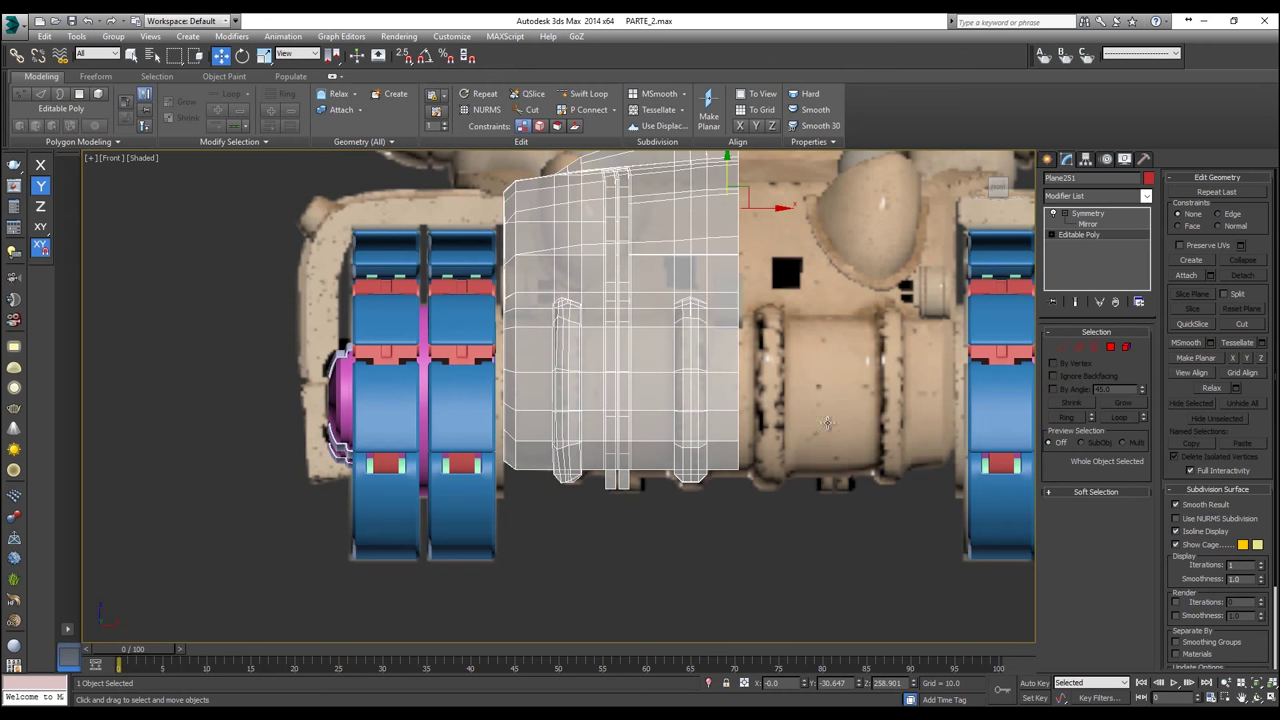
{"action": "left_click", "coordinate": [1062, 347]}
{"action": "left_click_drag", "start_coordinate": [816, 520], "coordinate": [440, 440]}
{"action": "scroll", "coordinate": [610, 448], "scroll_direction": "up", "scroll_amount": 2}
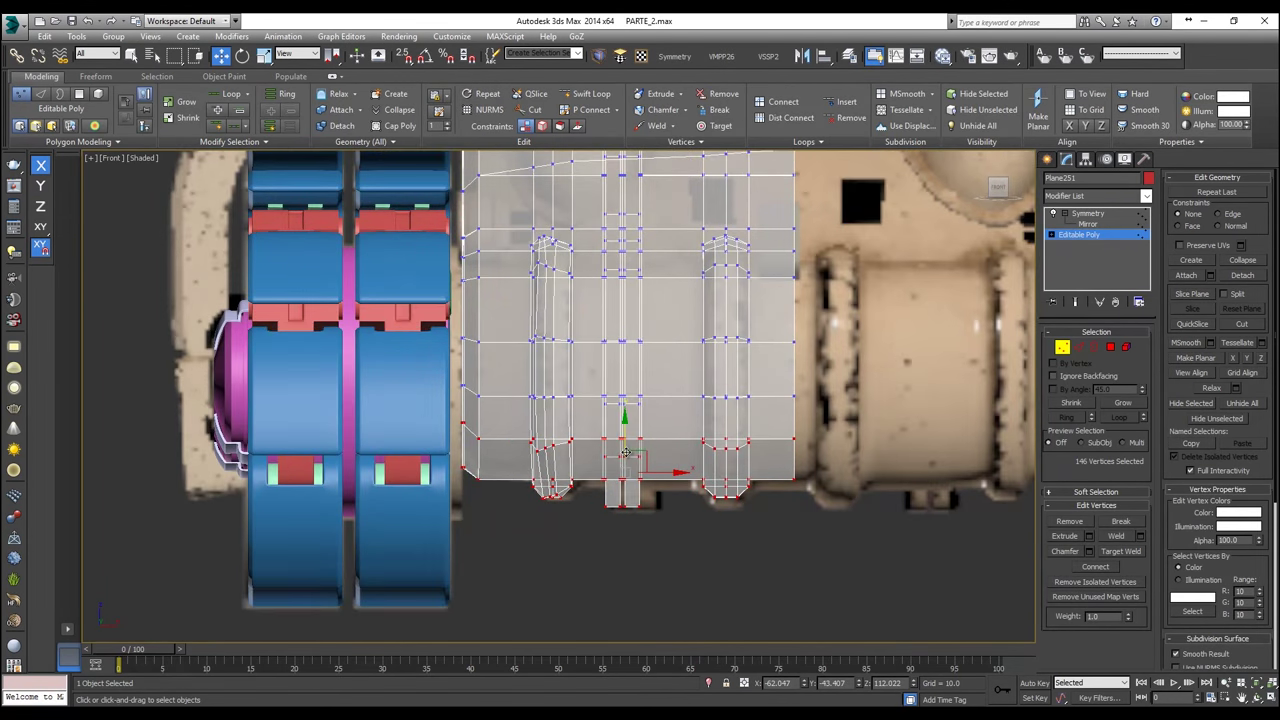
{"action": "key", "text": "p"}
{"action": "scroll", "coordinate": [626, 449], "scroll_direction": "down", "scroll_amount": 3}
{"action": "middle_click_drag", "start_coordinate": [626, 450], "coordinate": [575, 460], "text": "alt"}
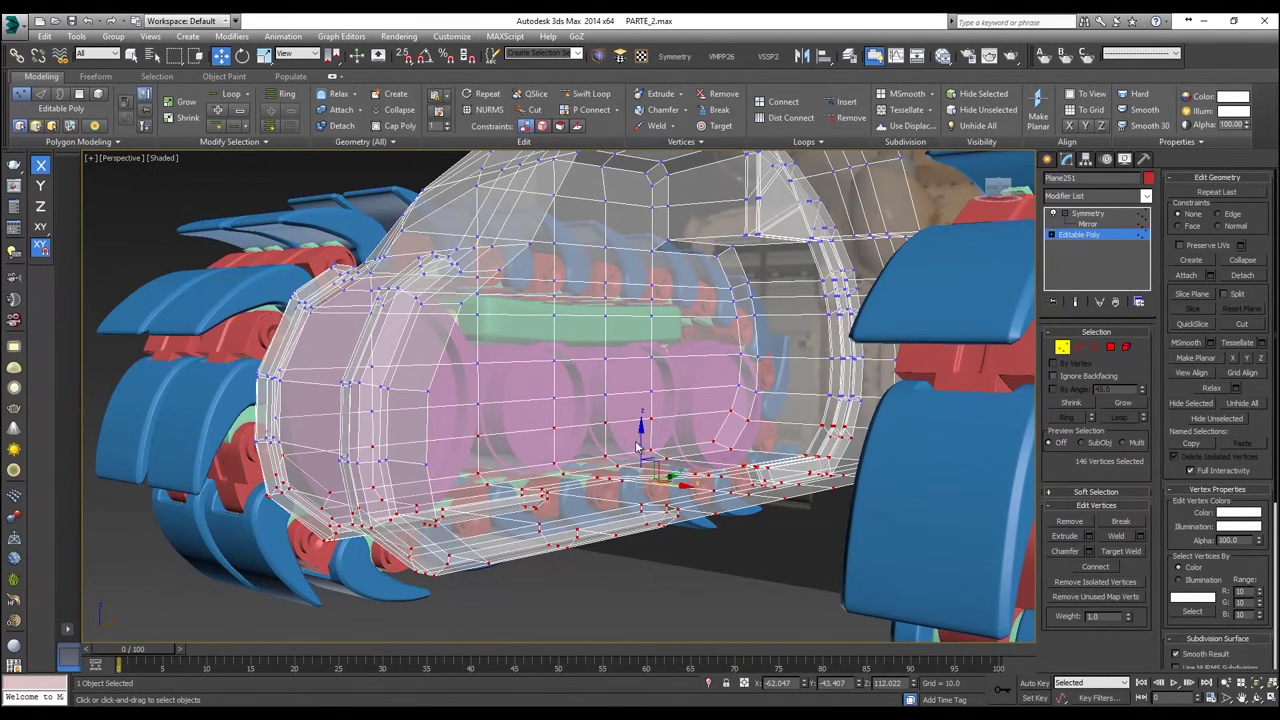
{"action": "left_click_drag", "start_coordinate": [641, 442], "coordinate": [641, 464]}
{"action": "middle_click_drag", "start_coordinate": [636, 464], "coordinate": [657, 456], "text": "alt"}
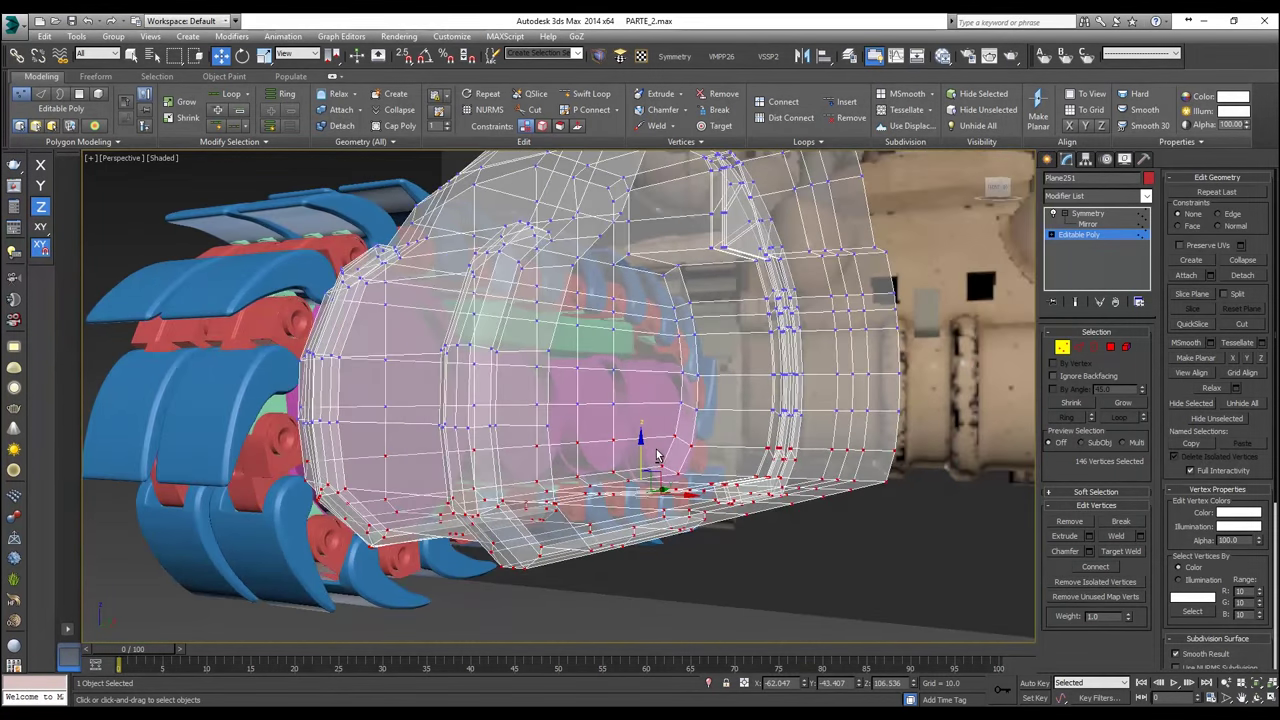
{"action": "key", "text": "f"}
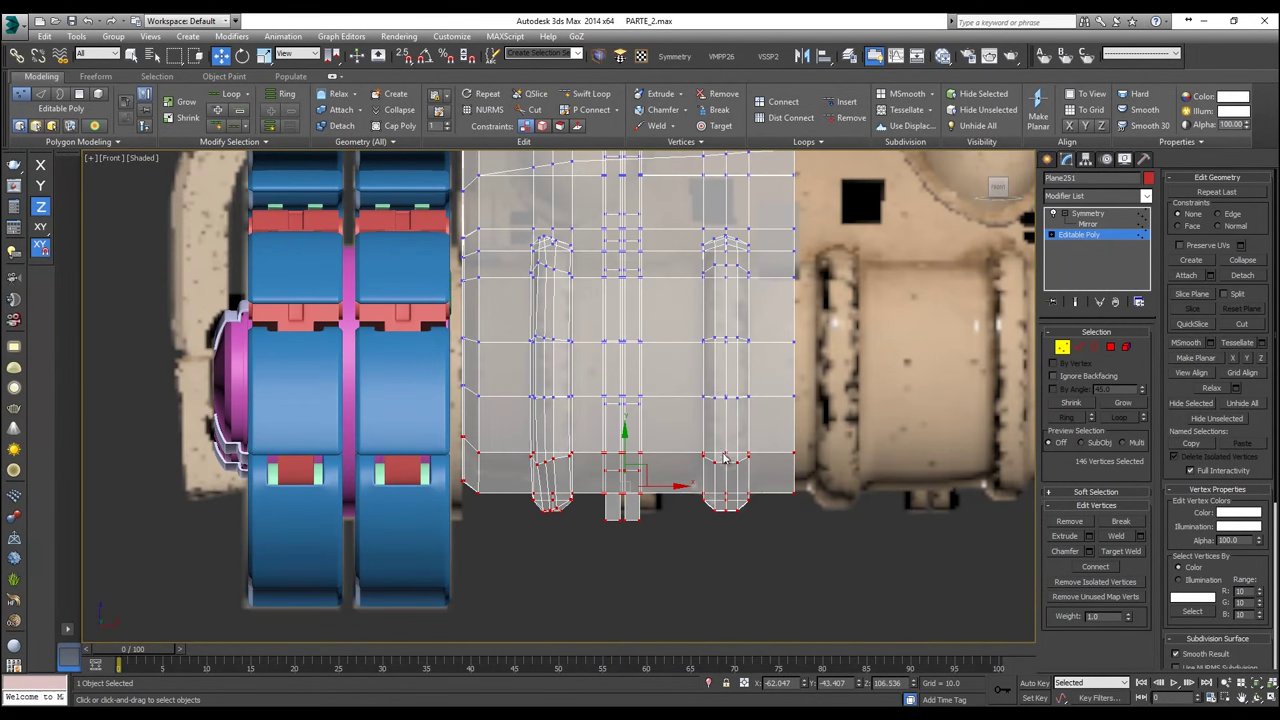
{"action": "key", "text": "alt"}
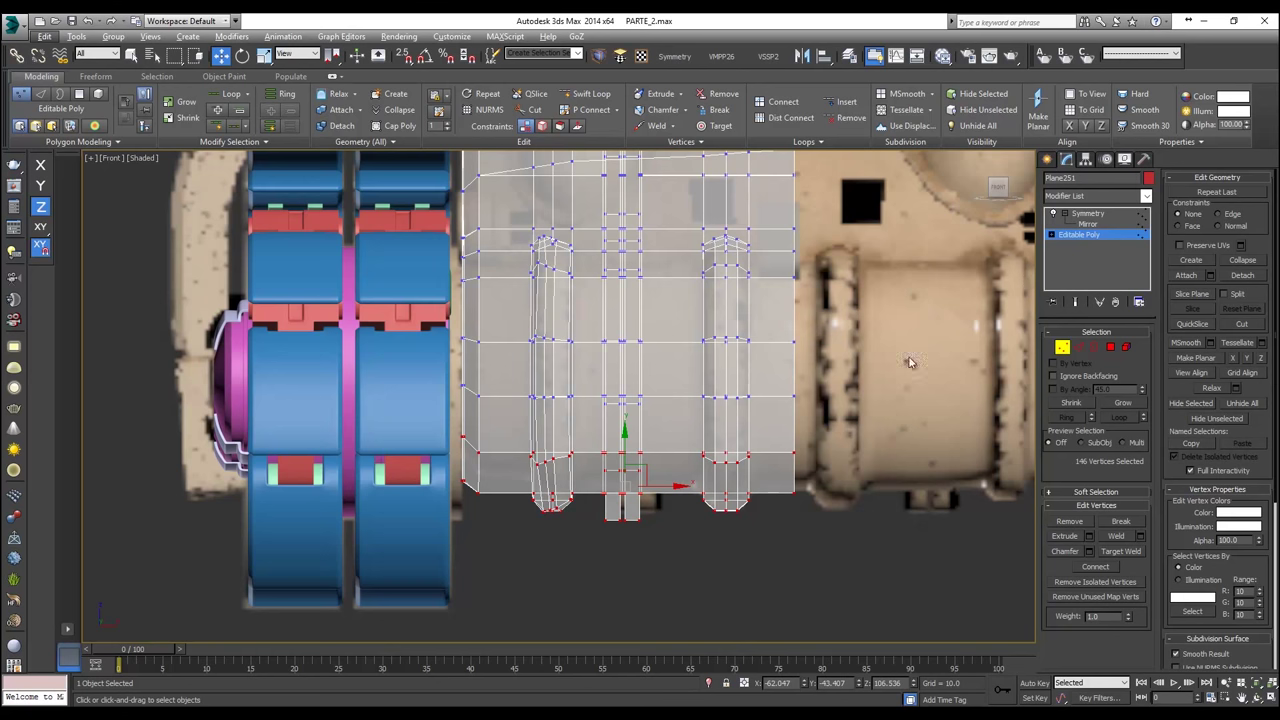
Step: Examine the mirrored body's shape and clearance against the tracks in the left and perspective views, both with Symmetry shown and on the base mesh
{"action": "key", "text": "l"}
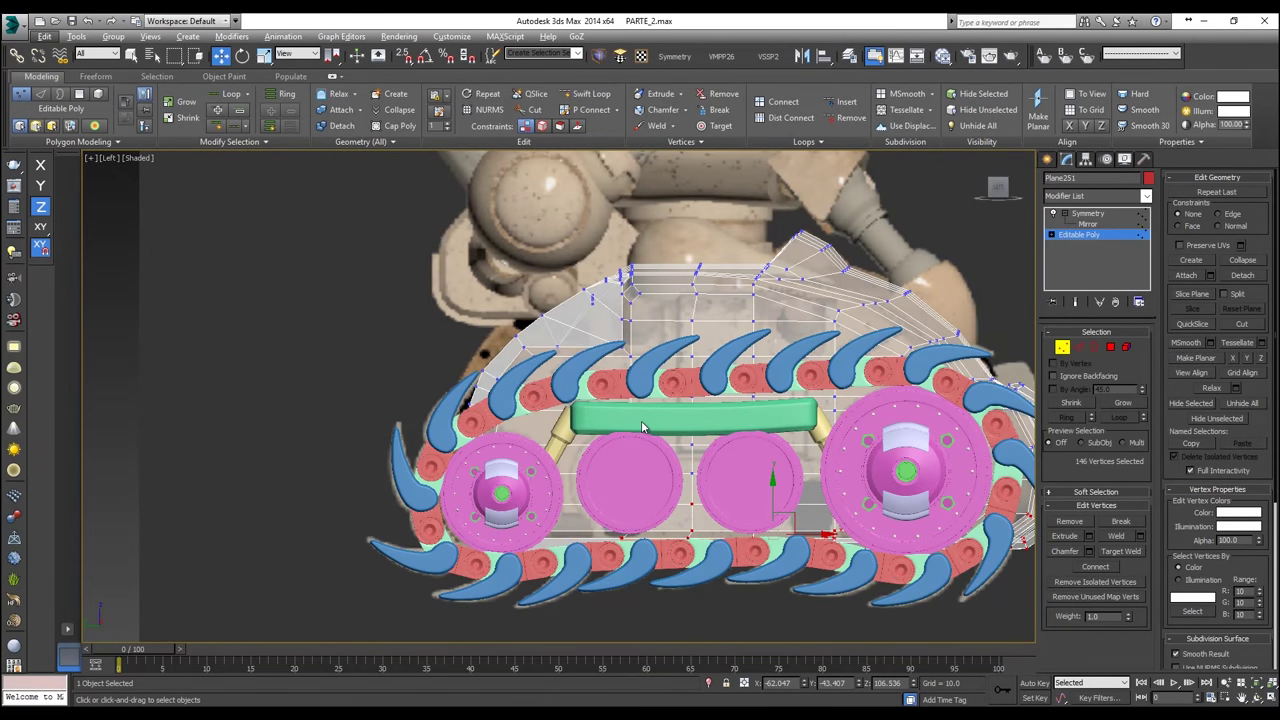
{"action": "key", "text": "p"}
{"action": "middle_click_drag", "start_coordinate": [652, 432], "coordinate": [547, 445], "text": "alt"}
{"action": "left_click", "coordinate": [1062, 347]}
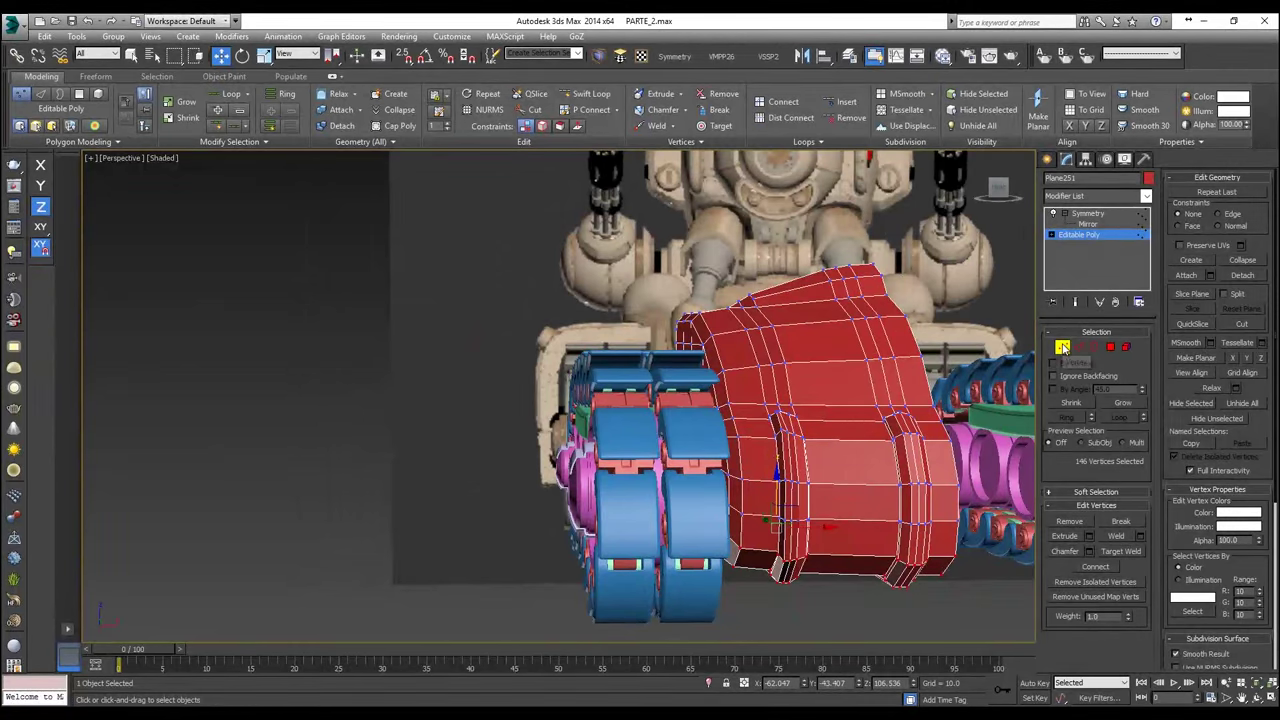
{"action": "left_click", "coordinate": [1087, 214]}
{"action": "middle_click_drag", "start_coordinate": [888, 317], "coordinate": [740, 328]}
{"action": "scroll", "coordinate": [586, 367], "scroll_direction": "up", "scroll_amount": 3}
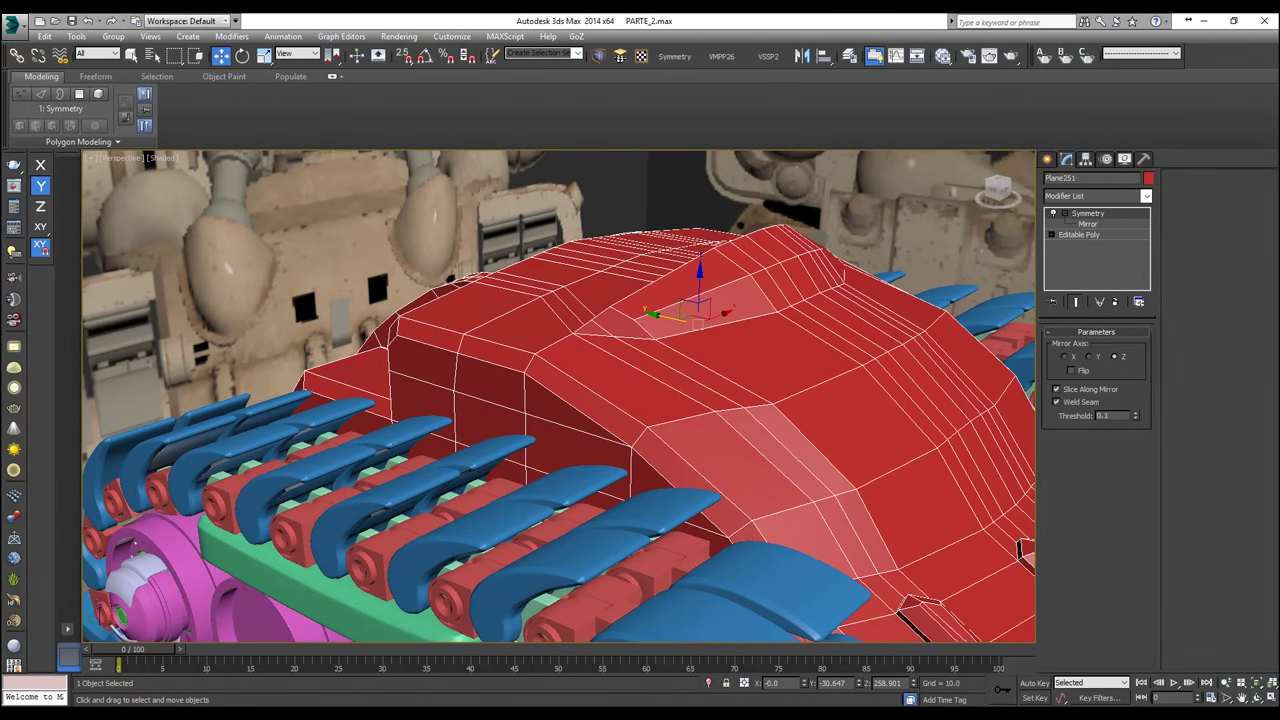
{"action": "left_click", "coordinate": [1078, 236]}
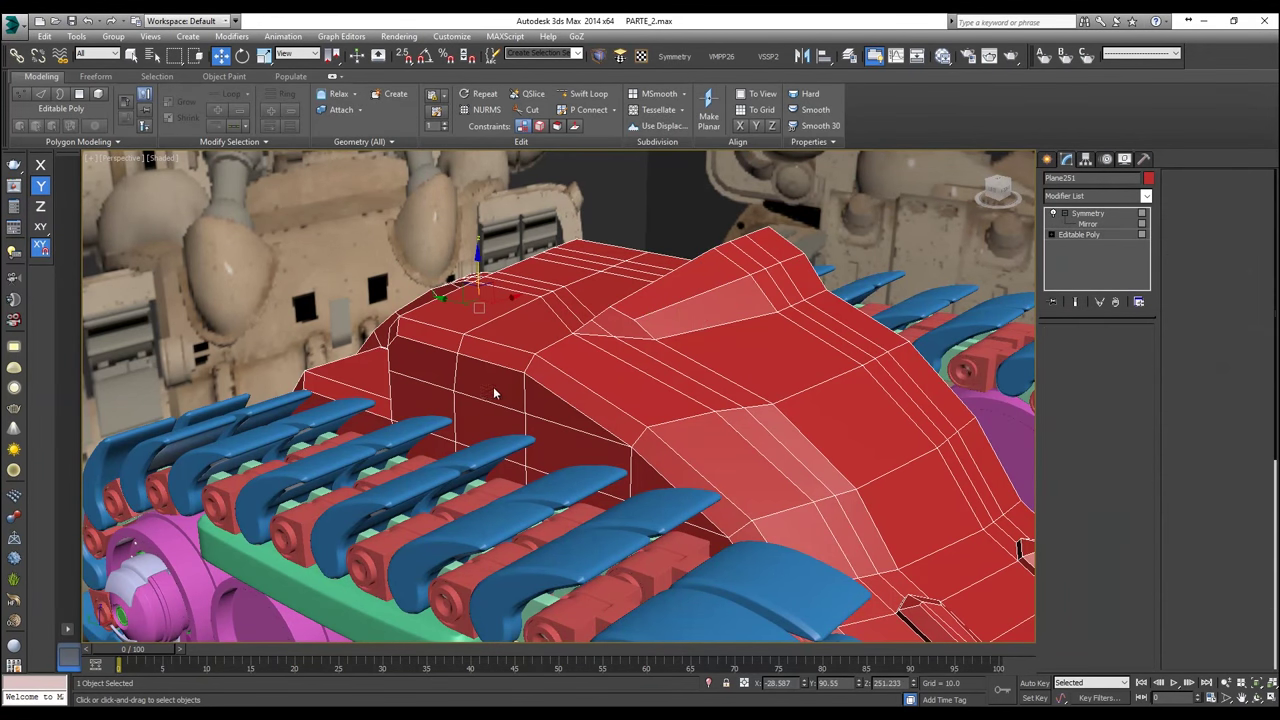
{"action": "middle_click_drag", "start_coordinate": [521, 365], "coordinate": [640, 363], "text": "alt"}
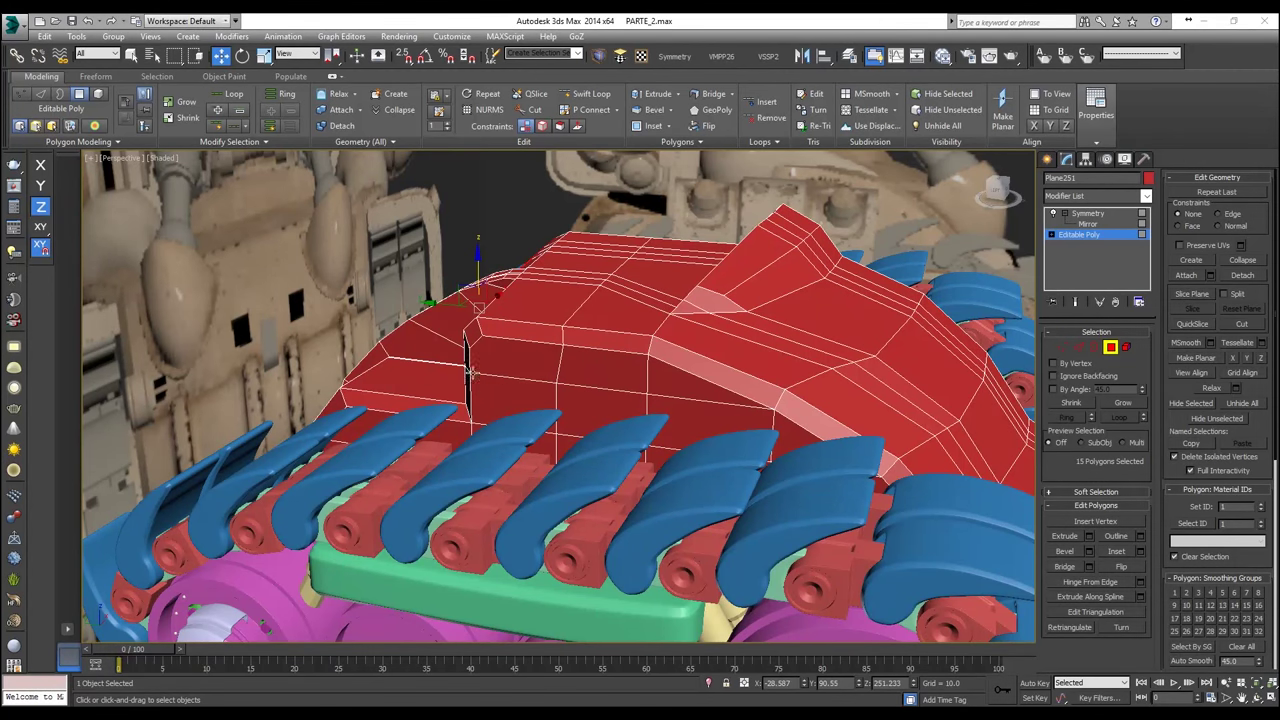
{"action": "middle_click_drag", "start_coordinate": [533, 353], "coordinate": [628, 360], "text": "alt"}
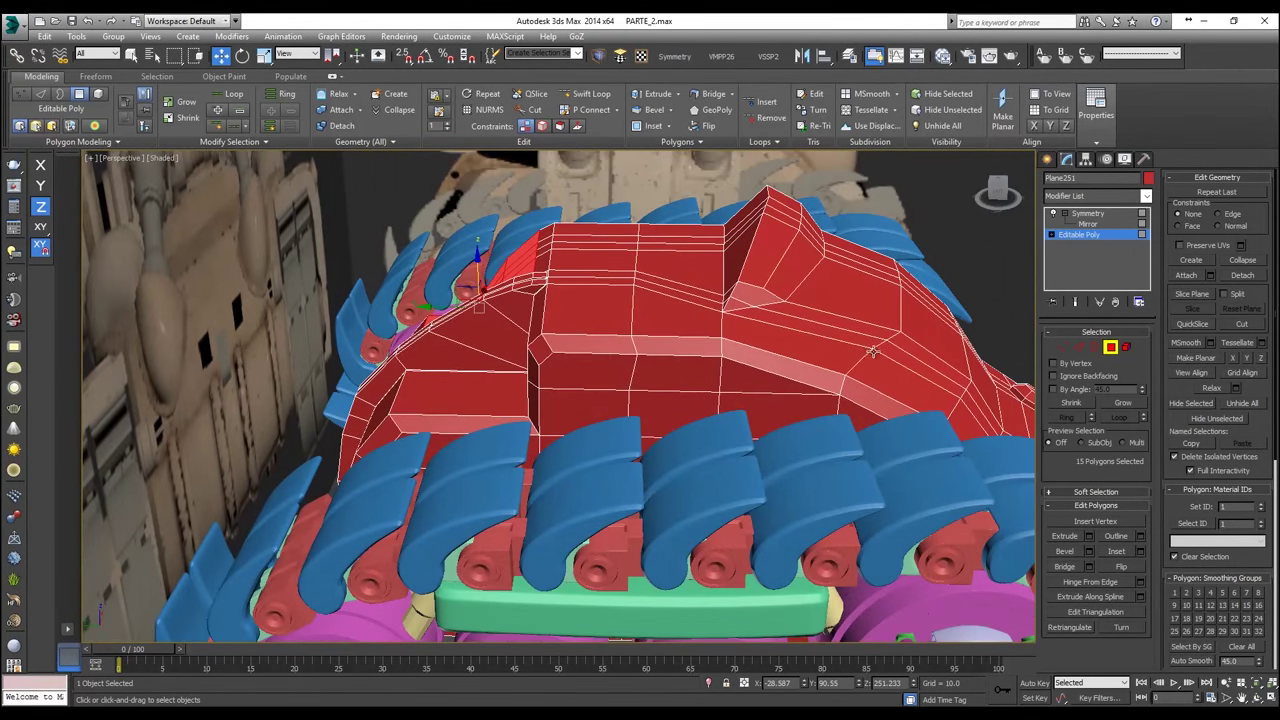
Step: Switch the body to edge editing and isolate it from the rest of the robot
{"action": "left_click", "coordinate": [1078, 346]}
{"action": "right_click", "coordinate": [832, 362]}
{"action": "left_click", "coordinate": [866, 248]}
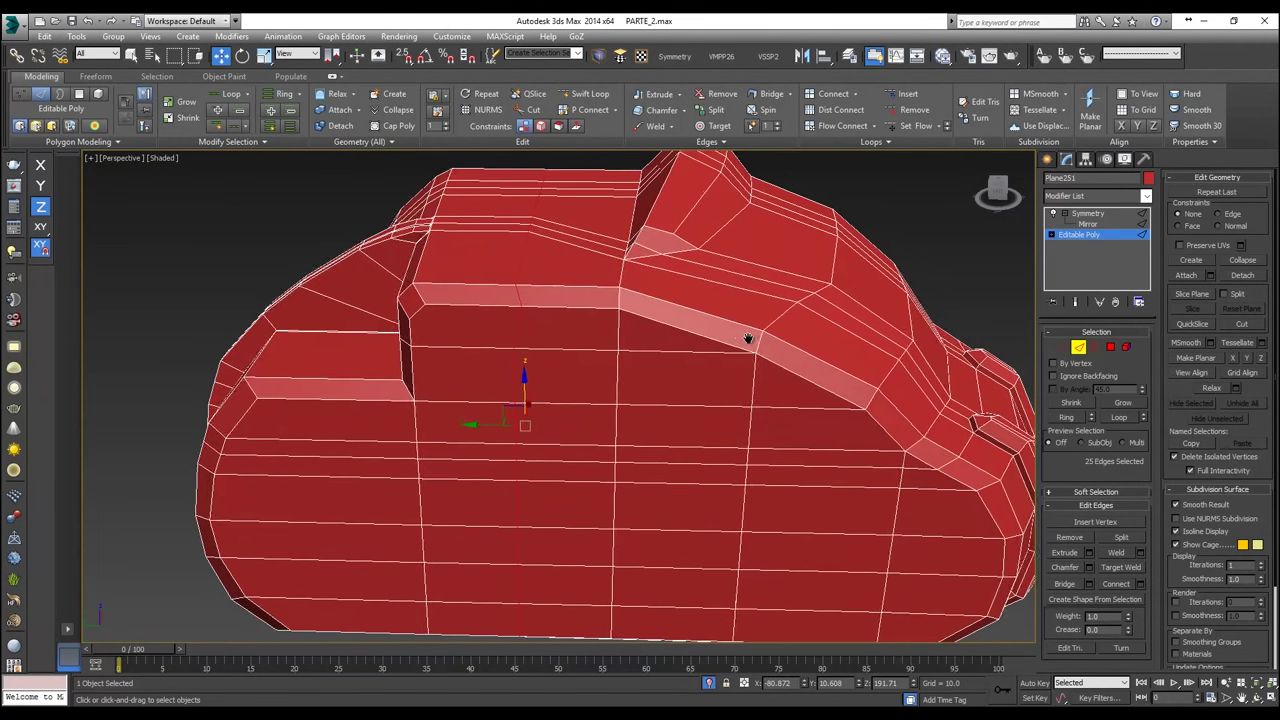
Step: Select the ring of edges crossing the body below the raised fin and connect them with one new vertical edge loop
{"action": "key", "text": "alt+x"}
{"action": "left_click", "coordinate": [690, 301]}
{"action": "key", "text": "alt+r"}
{"action": "middle_click_drag", "start_coordinate": [734, 290], "coordinate": [646, 368]}
{"action": "scroll", "coordinate": [650, 363], "scroll_direction": "up", "scroll_amount": 3}
{"action": "left_click_drag", "start_coordinate": [706, 281], "coordinate": [648, 413], "text": "ctrl"}
{"action": "left_click", "coordinate": [660, 384], "text": "ctrl"}
{"action": "left_click", "coordinate": [826, 94]}
{"action": "middle_click_drag", "start_coordinate": [676, 387], "coordinate": [642, 367], "text": "alt"}
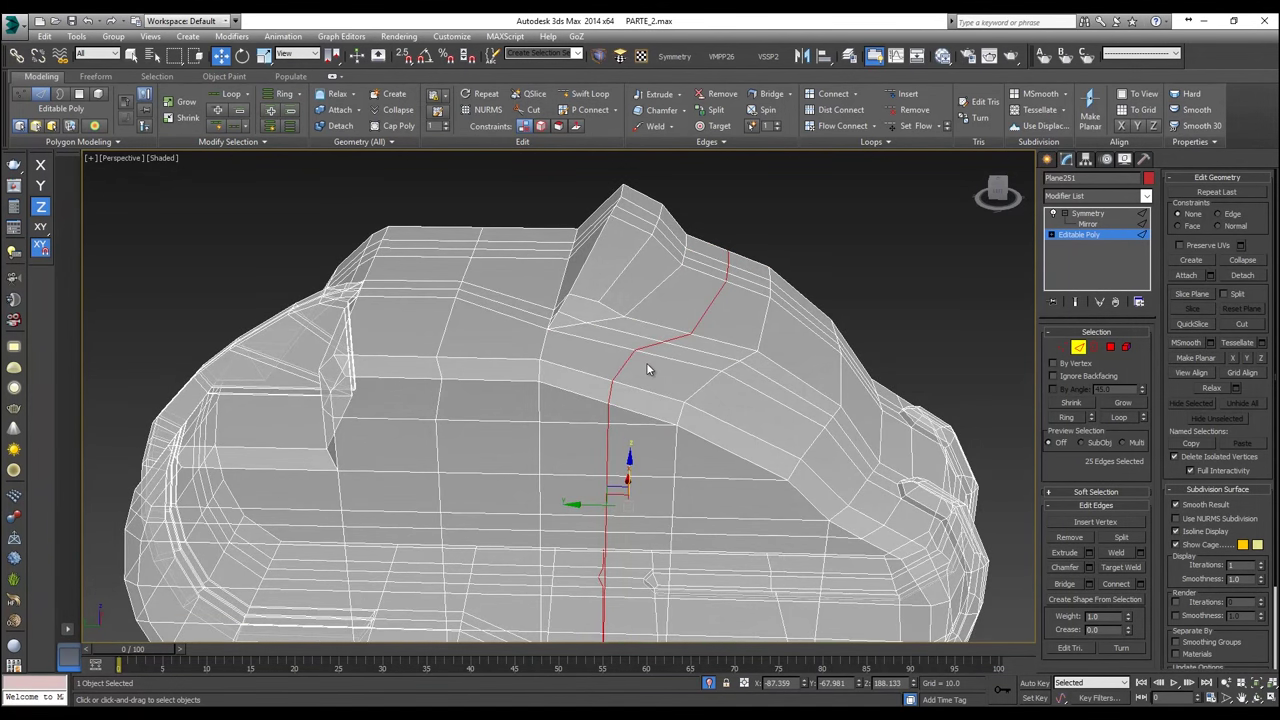
Step: In the left view, adjust the height of the new edge loop's upper vertices to even out the surface beside the raised fin
{"action": "key", "text": "f"}
{"action": "middle_click_drag", "start_coordinate": [691, 274], "coordinate": [400, 512]}
{"action": "key", "text": "l"}
{"action": "scroll", "coordinate": [752, 328], "scroll_direction": "up", "scroll_amount": 3}
{"action": "left_click", "coordinate": [1062, 347]}
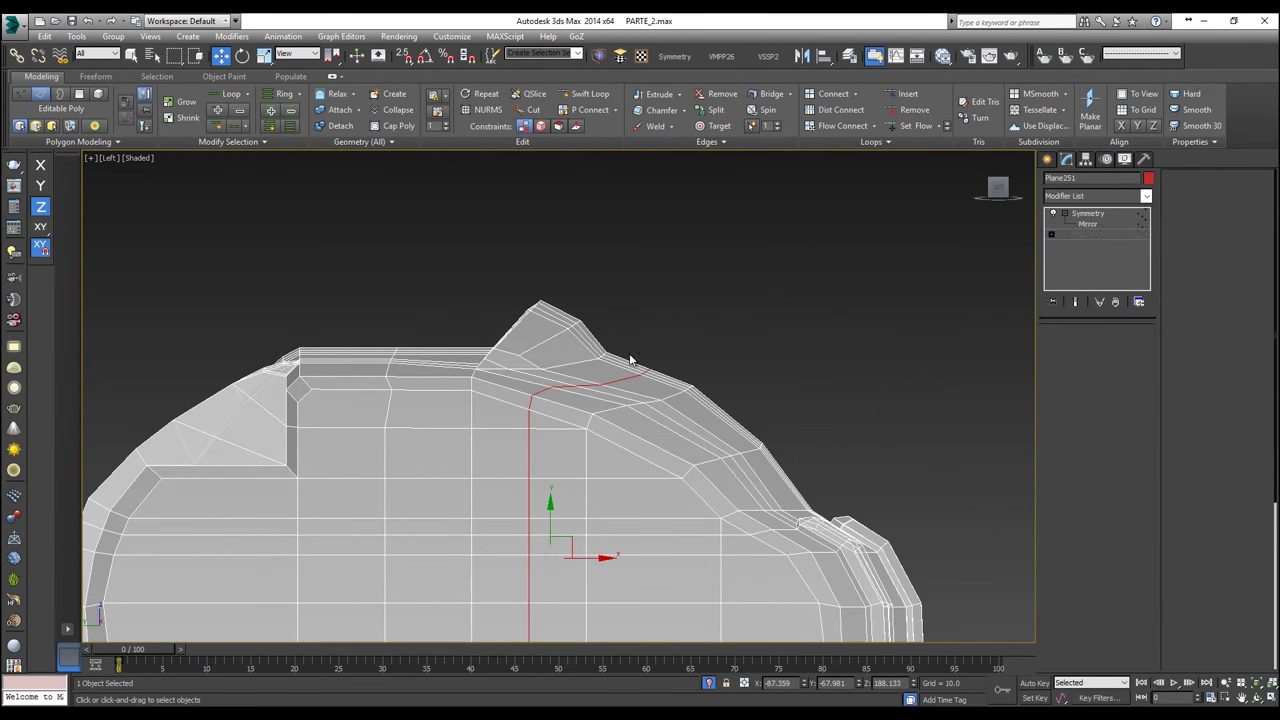
{"action": "scroll", "coordinate": [655, 381], "scroll_direction": "up", "scroll_amount": 2}
{"action": "left_click_drag", "start_coordinate": [591, 411], "coordinate": [595, 408]}
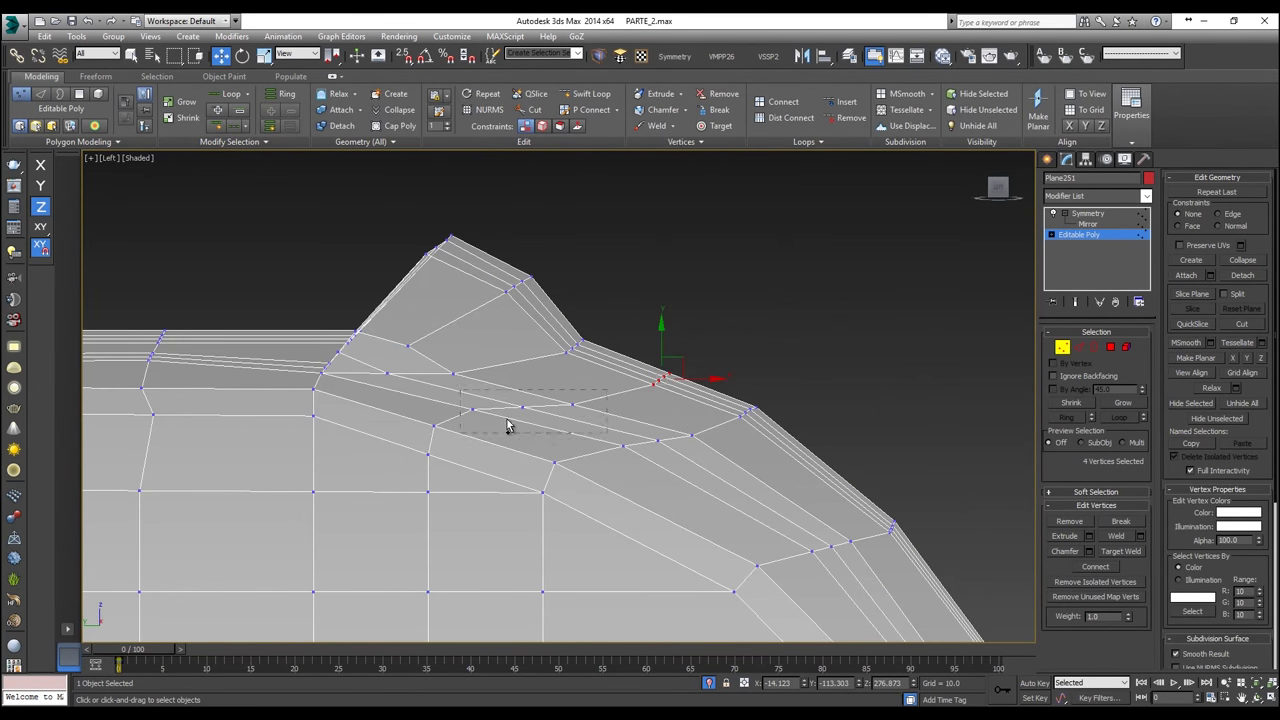
{"action": "left_click_drag", "start_coordinate": [601, 362], "coordinate": [601, 352]}
{"action": "scroll", "coordinate": [477, 390], "scroll_direction": "up", "scroll_amount": 2}
{"action": "key", "text": "ctrl+a"}
{"action": "left_click", "coordinate": [551, 400]}
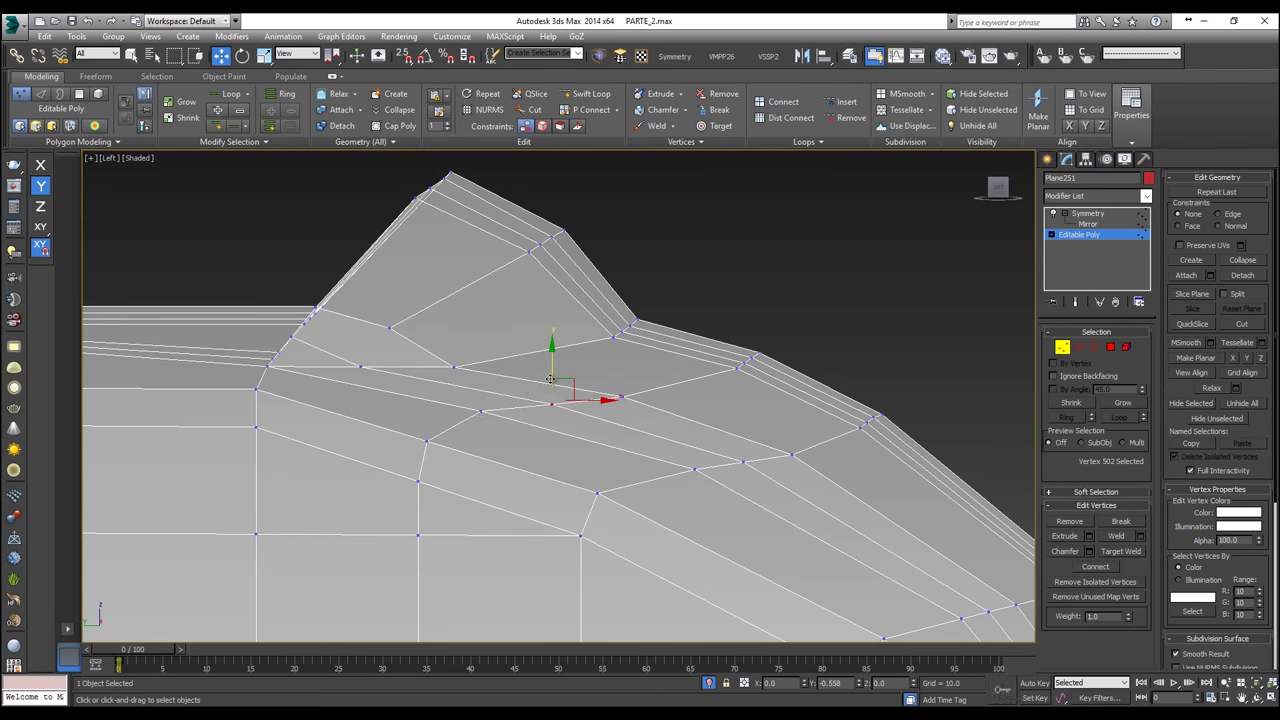
Step: Examine the reshaped upper surface and the side's edge flow in the left and perspective views
{"action": "scroll", "coordinate": [574, 404], "scroll_direction": "down", "scroll_amount": 2}
{"action": "scroll", "coordinate": [574, 404], "scroll_direction": "down", "scroll_amount": 2}
{"action": "middle_click_drag", "start_coordinate": [603, 389], "coordinate": [682, 302]}
{"action": "scroll", "coordinate": [710, 333], "scroll_direction": "down", "scroll_amount": 2}
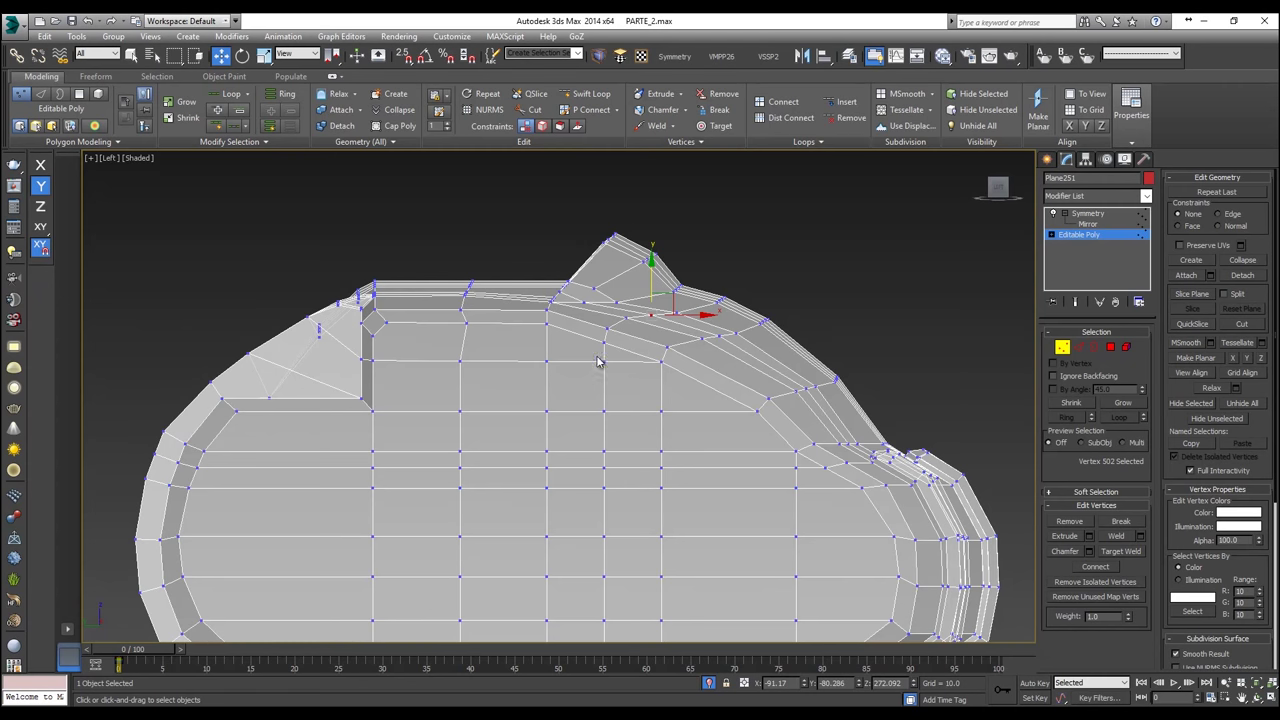
{"action": "scroll", "coordinate": [598, 362], "scroll_direction": "up", "scroll_amount": 1}
{"action": "scroll", "coordinate": [628, 362], "scroll_direction": "down", "scroll_amount": 2}
{"action": "scroll", "coordinate": [628, 363], "scroll_direction": "up", "scroll_amount": 1}
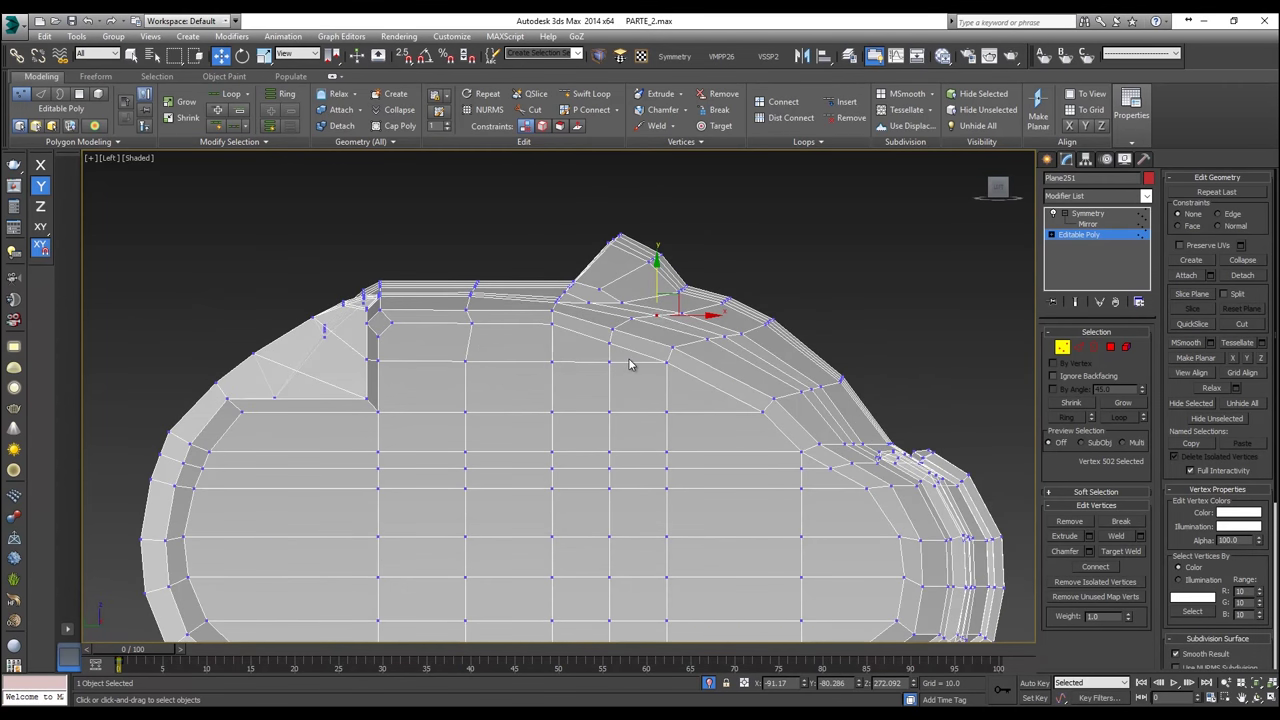
{"action": "key", "text": "p"}
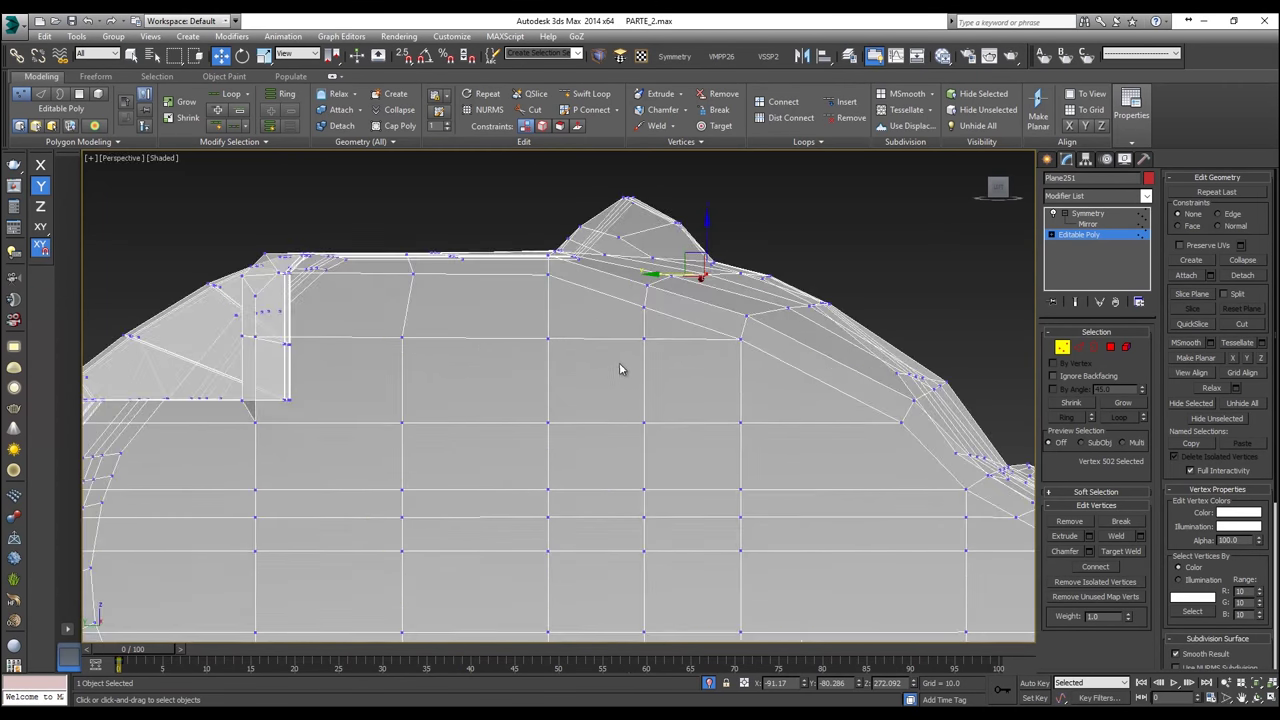
{"action": "key", "text": "alt+x"}
{"action": "middle_click_drag", "start_coordinate": [606, 406], "coordinate": [1036, 398], "text": "alt"}
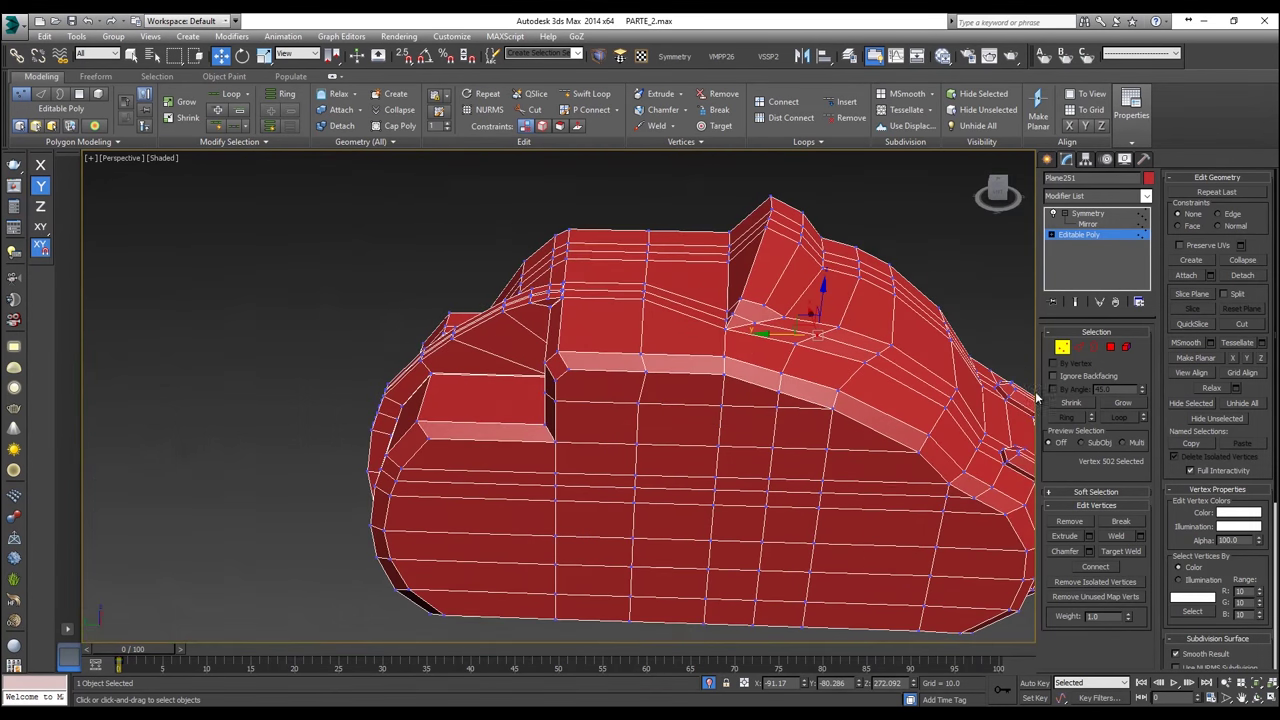
Step: Select the two adjoining bevel polygons on the side's upper edge, beneath the base of the raised fin
{"action": "left_click", "coordinate": [1110, 347]}
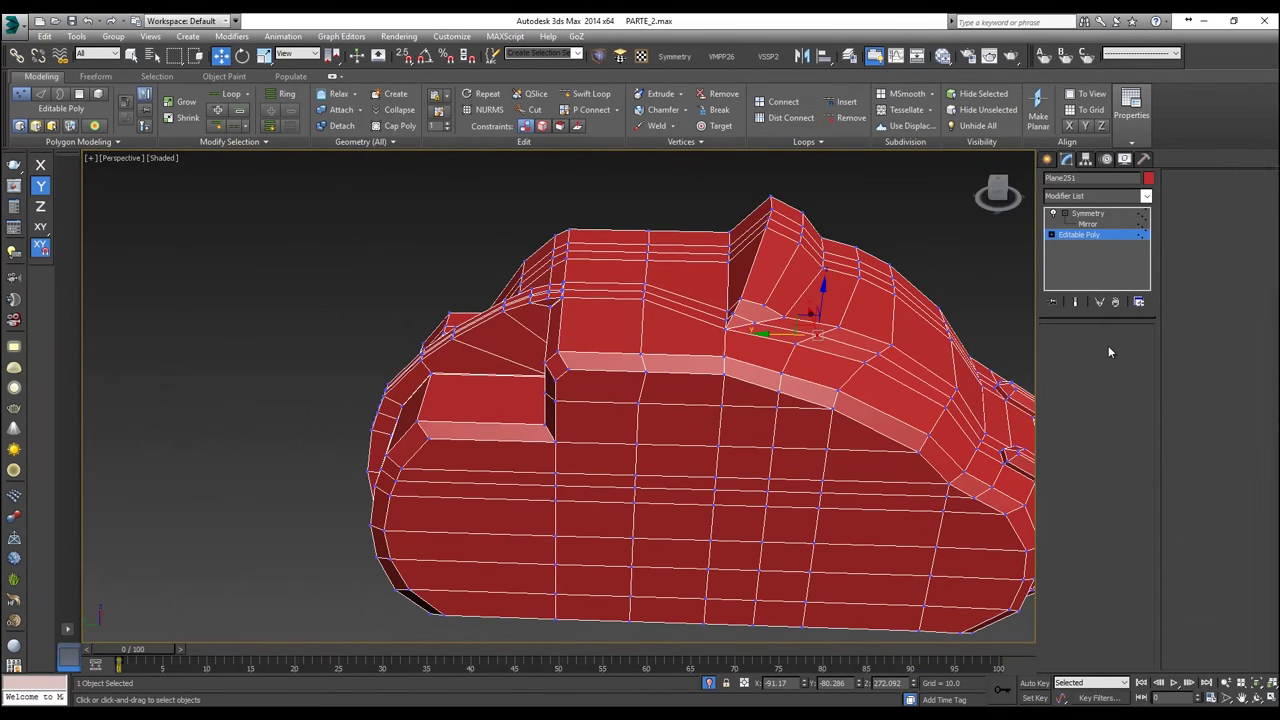
{"action": "left_click", "coordinate": [672, 363]}
{"action": "left_click", "coordinate": [705, 365], "text": "shift"}
{"action": "left_click", "coordinate": [746, 371], "text": "ctrl"}
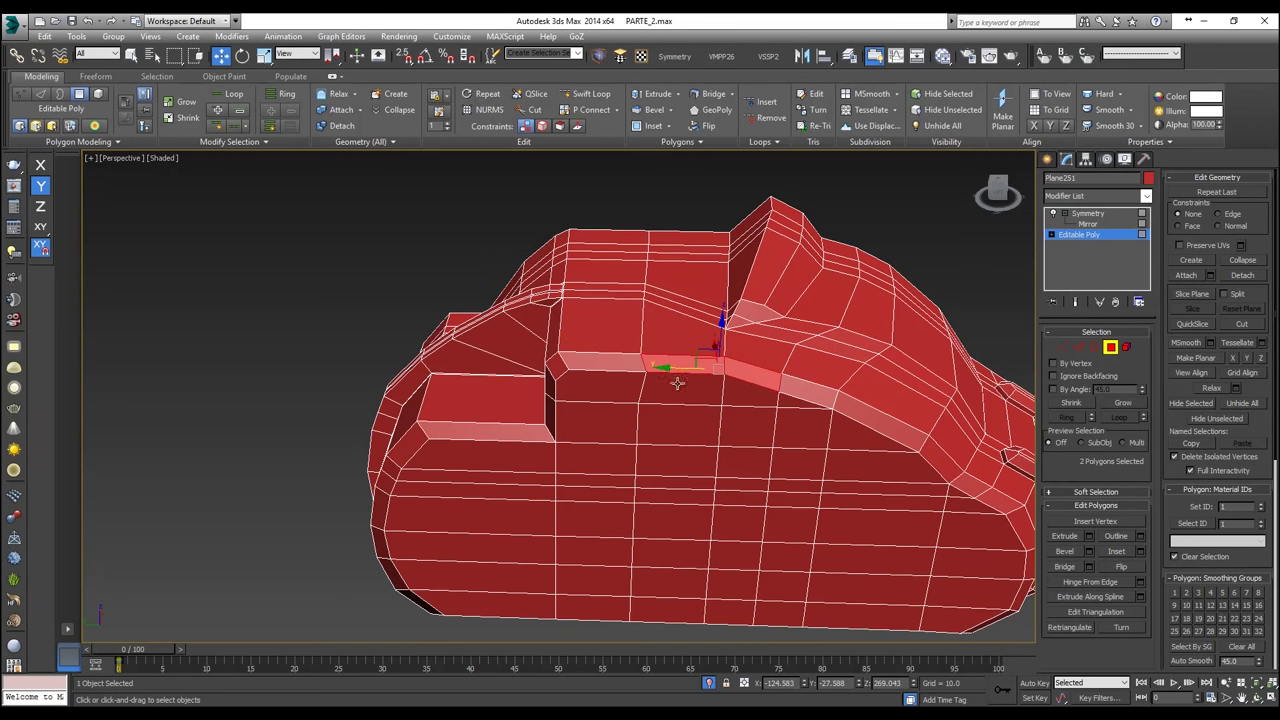
{"action": "key", "text": "alt+x"}
{"action": "middle_click_drag", "start_coordinate": [647, 376], "coordinate": [652, 370], "text": "alt"}
{"action": "key", "text": "alt+x"}
{"action": "middle_click_drag", "start_coordinate": [866, 378], "coordinate": [866, 342]}
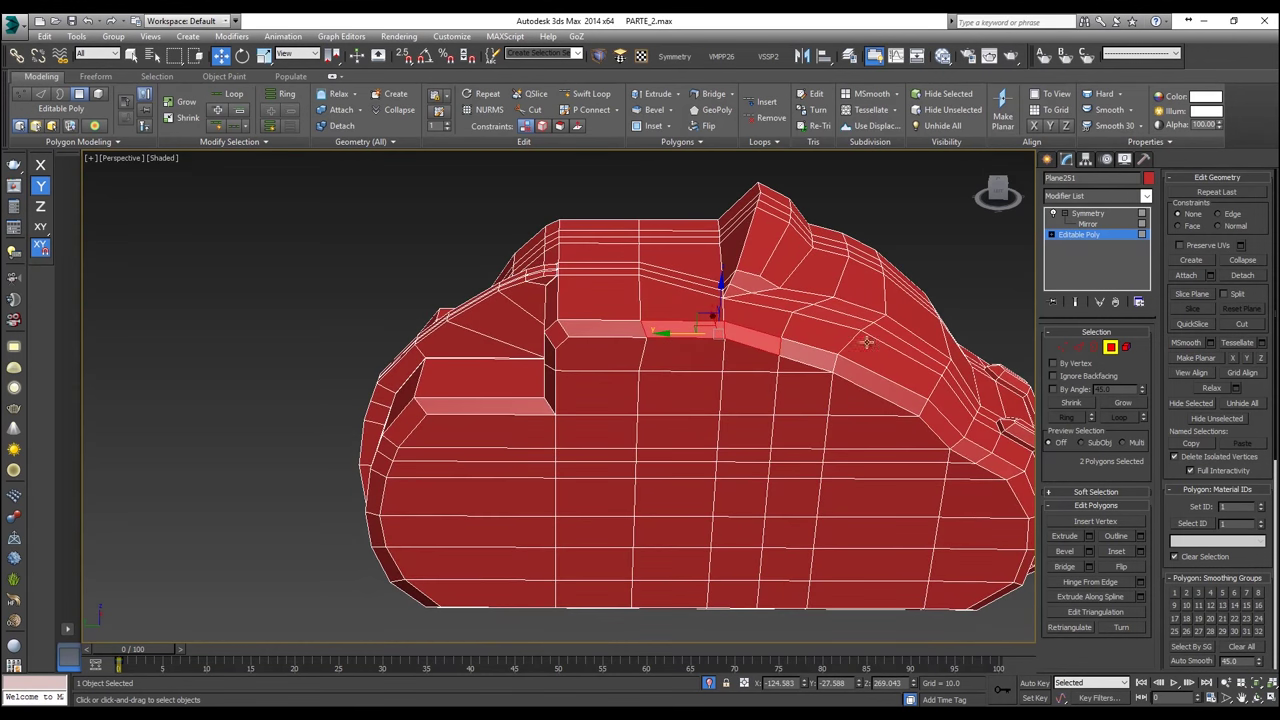
Step: Snap the bevel vertex on the vertical edge loop ahead of the fin along Y to about 11.42, in line with the vertices below
{"action": "key", "text": "1"}
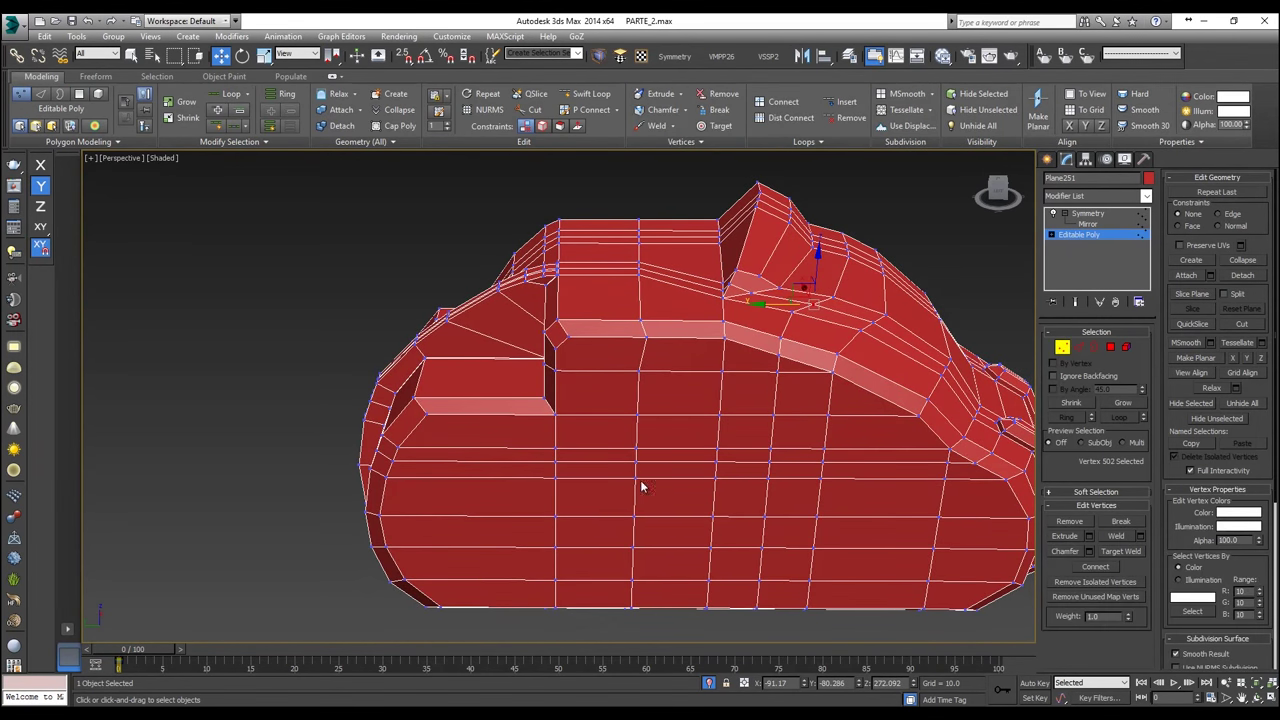
{"action": "left_click", "coordinate": [645, 337]}
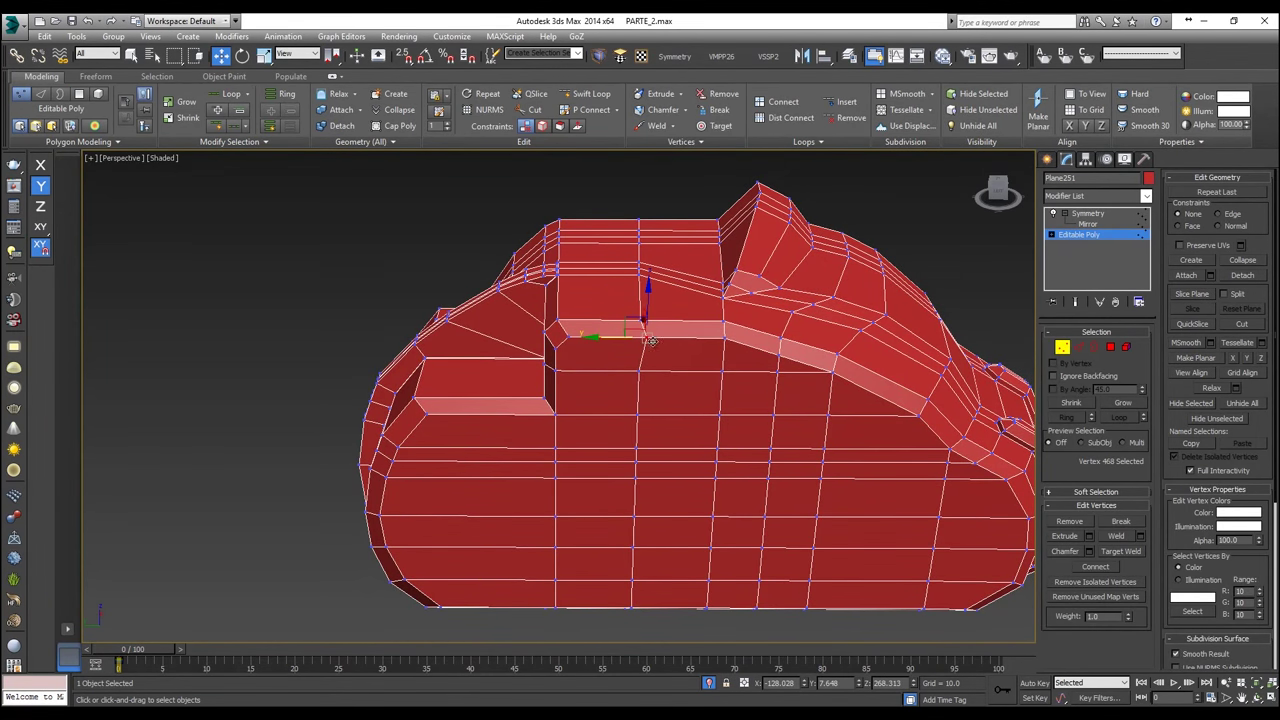
{"action": "key", "text": "s"}
{"action": "left_click", "coordinate": [626, 344]}
{"action": "key", "text": "ctrl+z"}
{"action": "left_click_drag", "start_coordinate": [612, 335], "coordinate": [648, 383]}
{"action": "key", "text": "s"}
{"action": "middle_click_drag", "start_coordinate": [671, 588], "coordinate": [661, 553]}
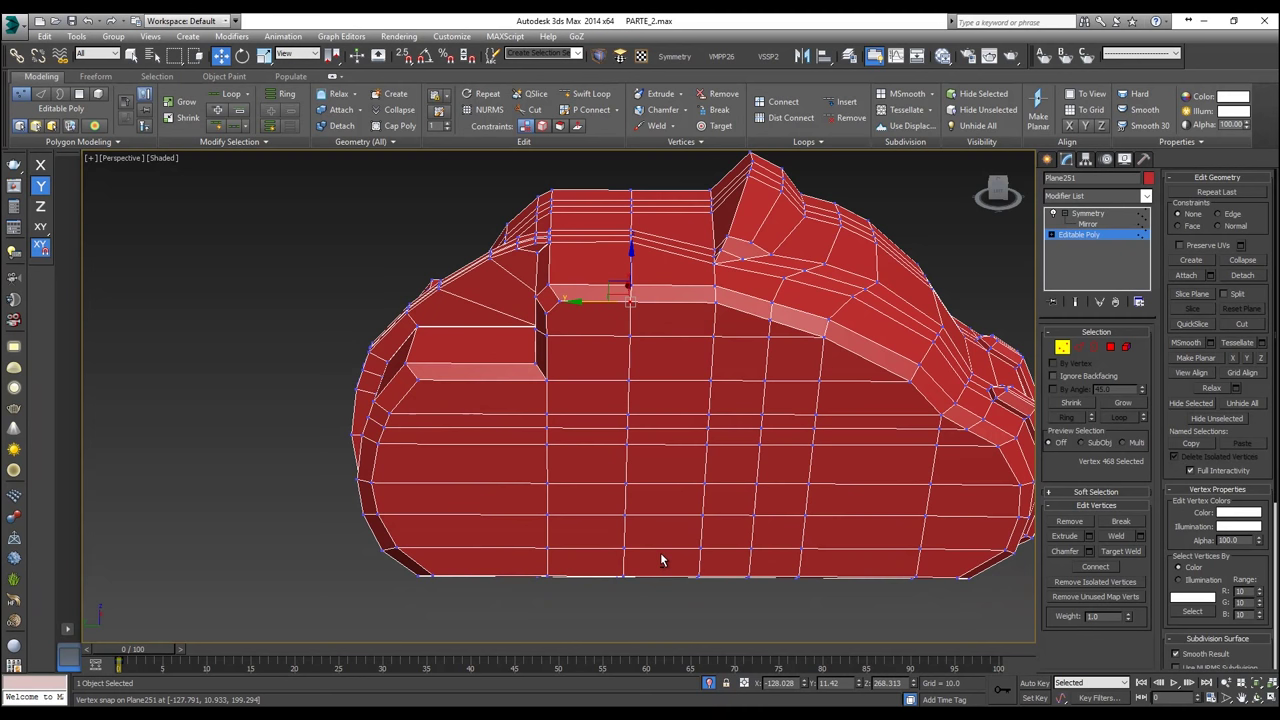
Step: Select all vertices of that vertical edge loop through the see-through body and move them along Y to about 18.07
{"action": "key", "text": "alt+x"}
{"action": "left_click_drag", "start_coordinate": [560, 190], "coordinate": [592, 188]}
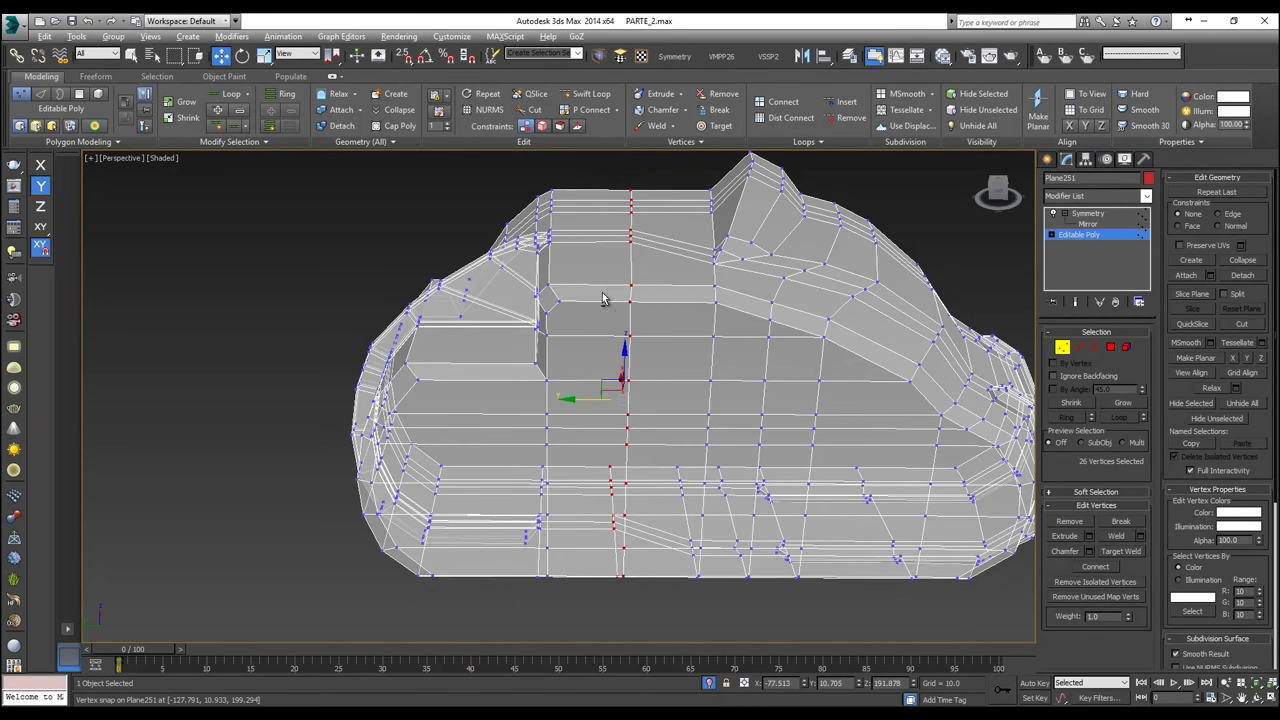
{"action": "key", "text": "alt+x"}
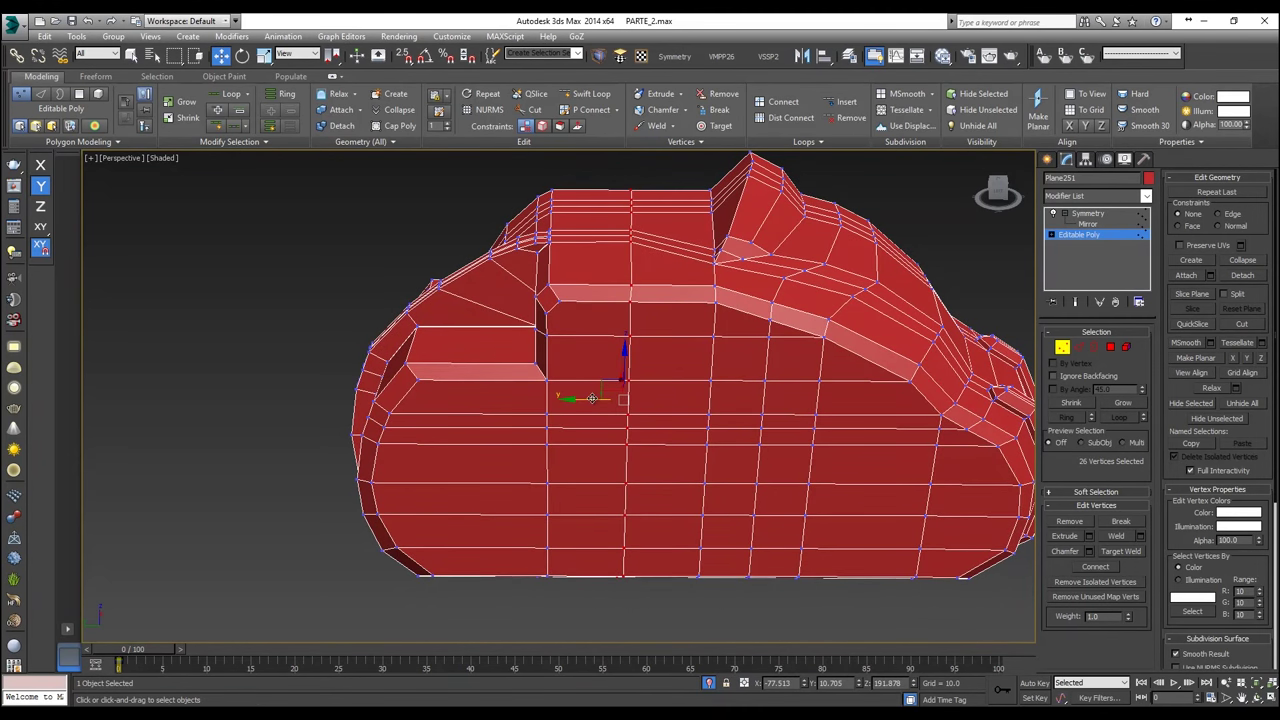
{"action": "key", "text": "s"}
{"action": "left_click_drag", "start_coordinate": [598, 399], "coordinate": [610, 399]}
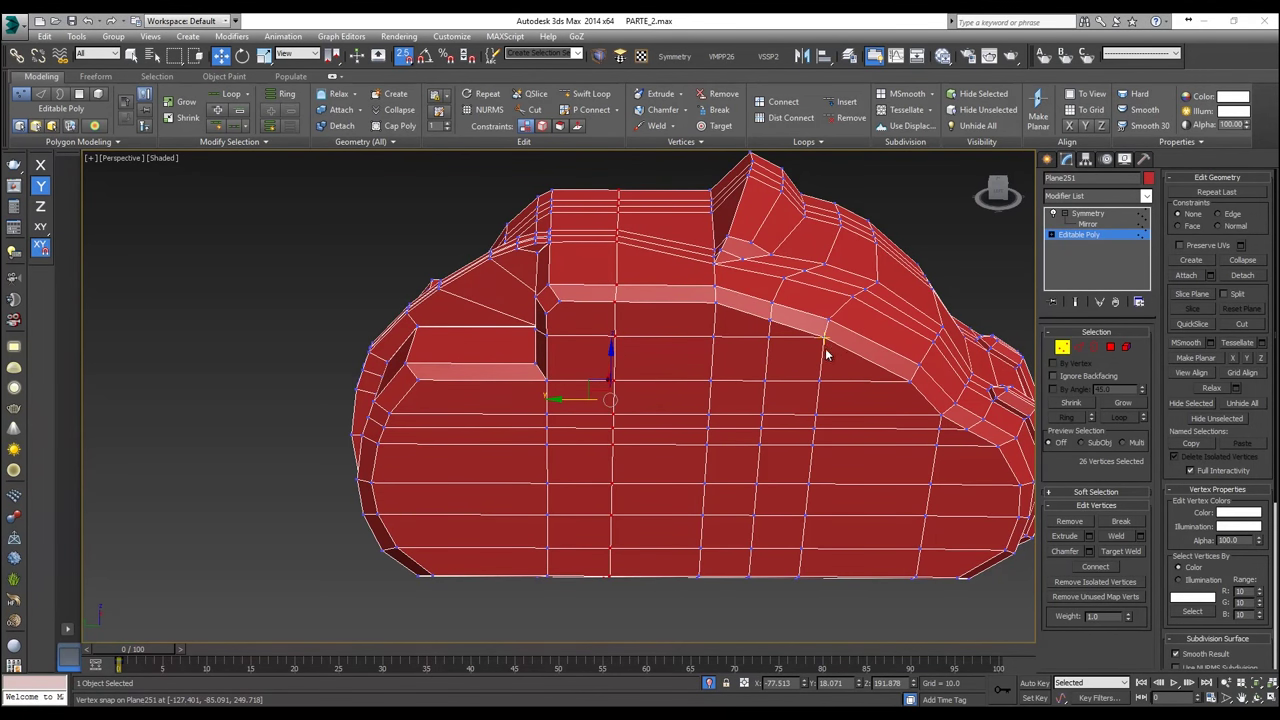
Step: Return to the two selected bevel polygons on the side's upper edge and turn vertex snapping off
{"action": "left_click", "coordinate": [1112, 349]}
{"action": "key", "text": "s"}
{"action": "middle_click_drag", "start_coordinate": [729, 300], "coordinate": [707, 327], "text": "alt"}
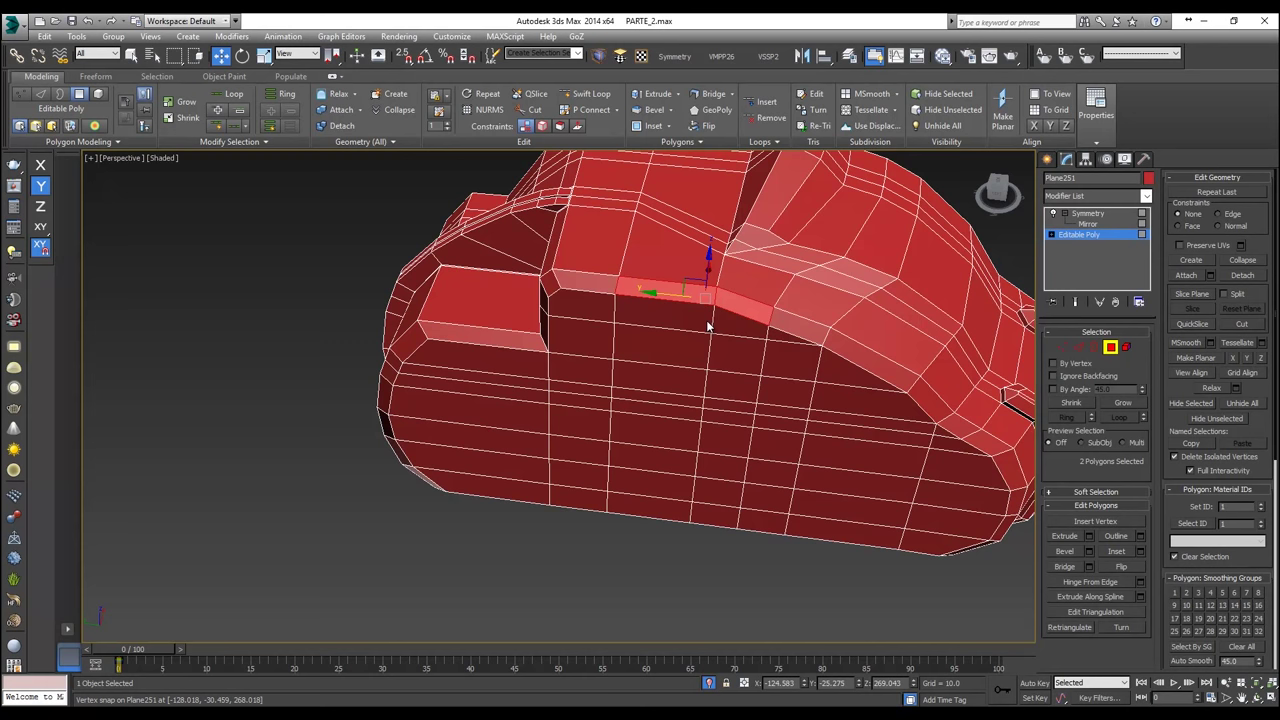
{"action": "right_click", "coordinate": [705, 318]}
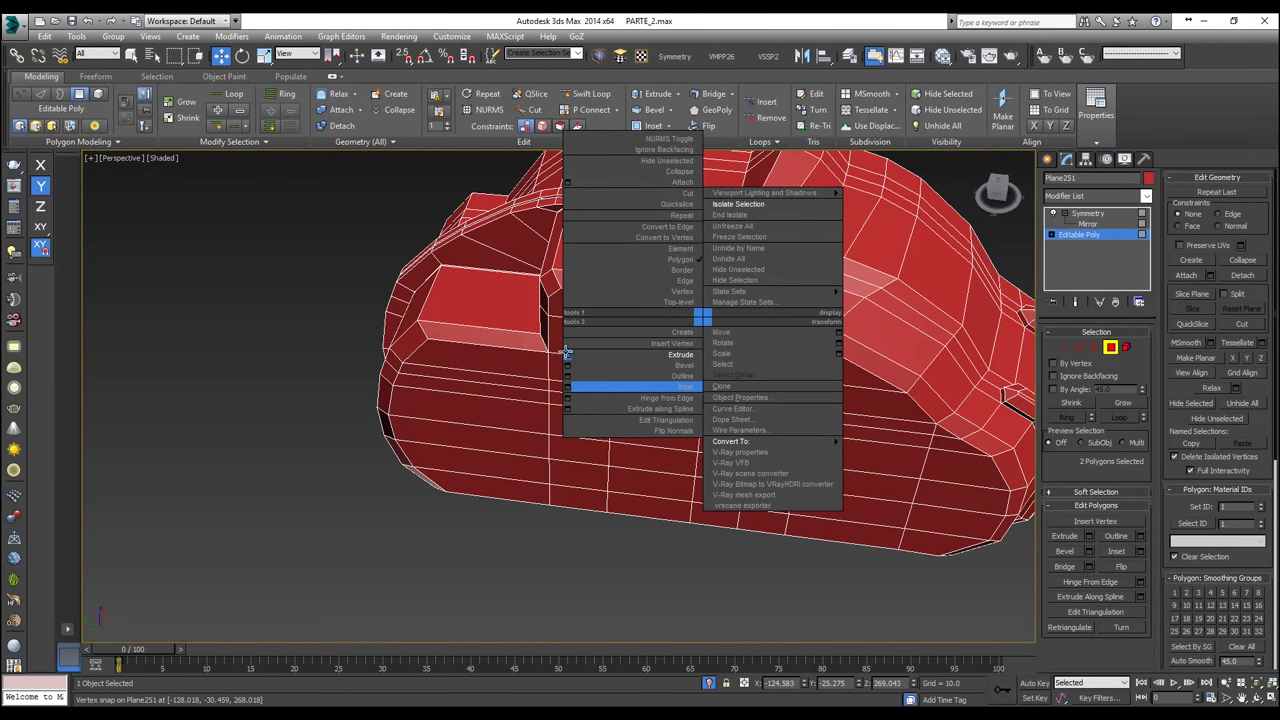
{"action": "left_click", "coordinate": [564, 357]}
{"action": "middle_click_drag", "start_coordinate": [731, 349], "coordinate": [637, 355], "text": "alt"}
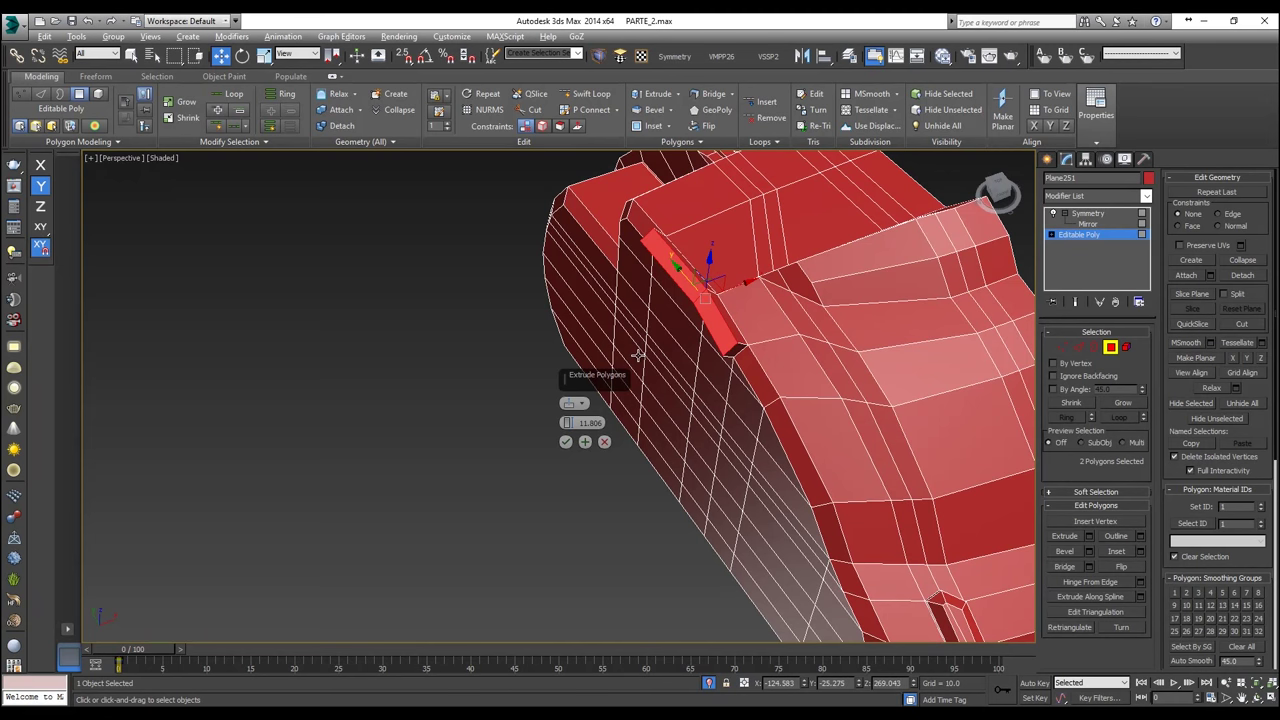
{"action": "middle_click_drag", "start_coordinate": [637, 355], "coordinate": [741, 354], "text": "alt"}
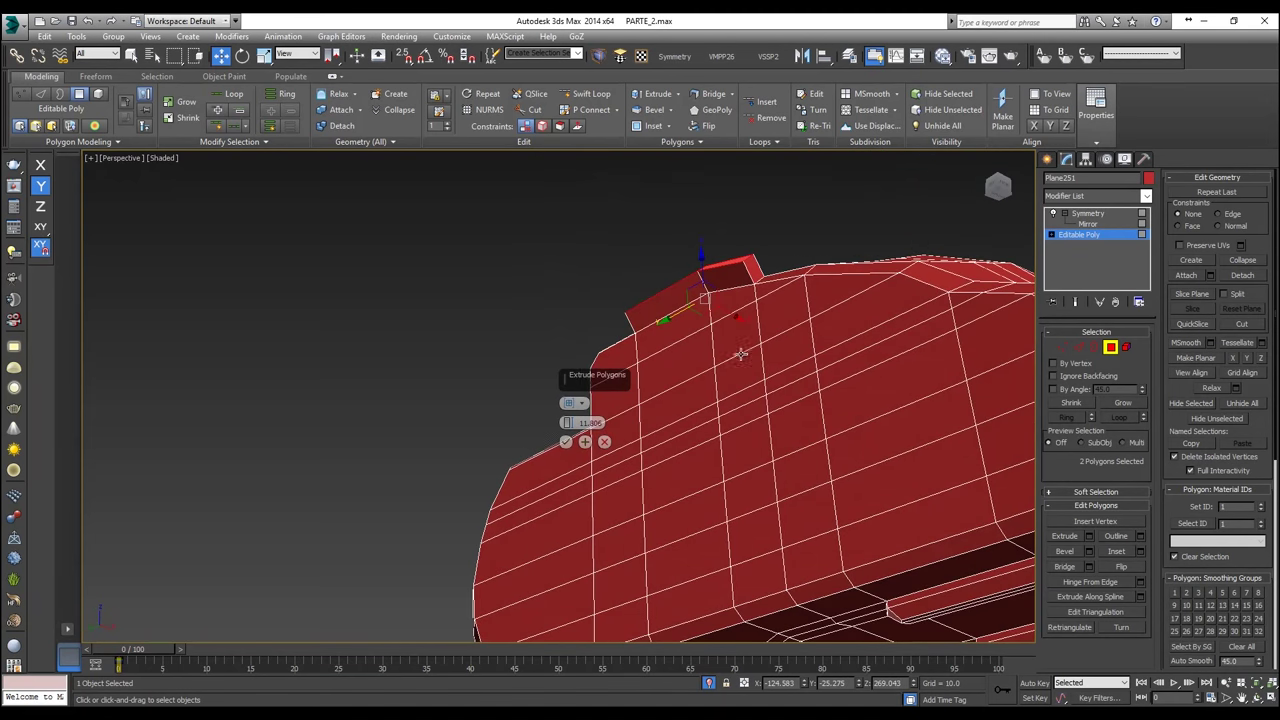
{"action": "left_click", "coordinate": [562, 445]}
{"action": "key", "text": "ctrl+z"}
Step: Extrude the two selected bevel polygons by 11.806
{"action": "right_click", "coordinate": [661, 388]}
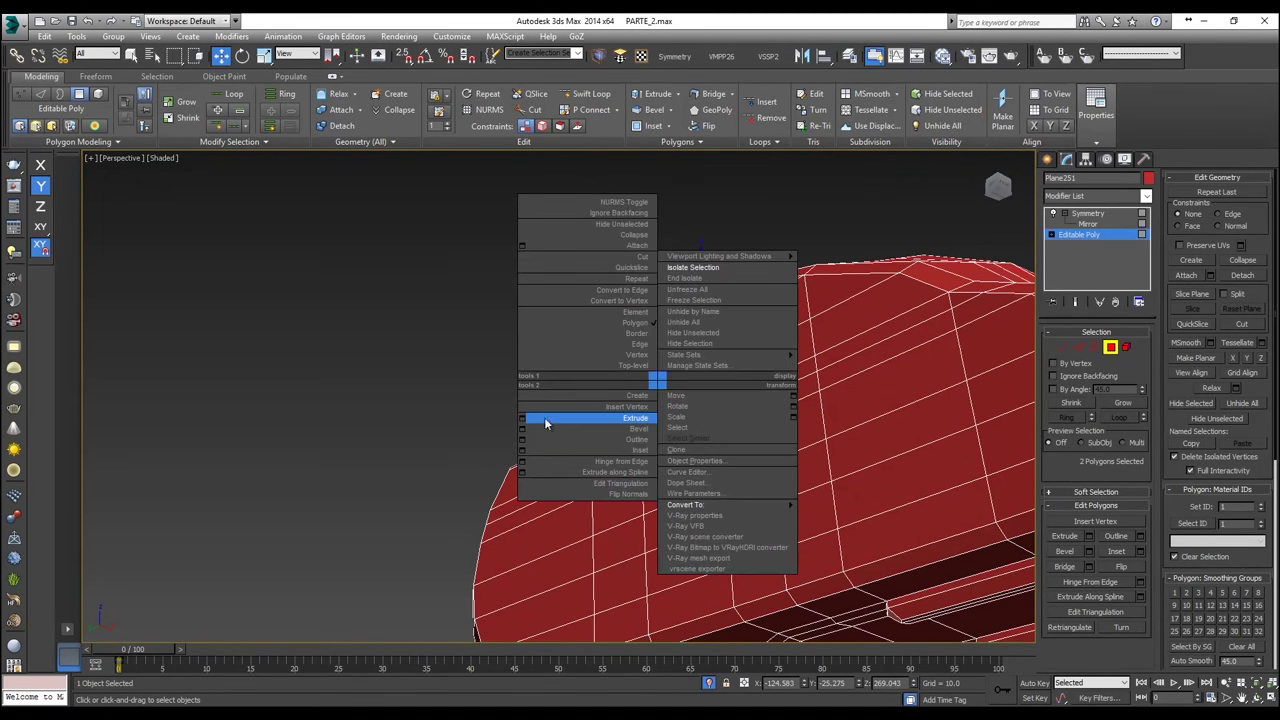
{"action": "left_click", "coordinate": [524, 417]}
{"action": "left_click", "coordinate": [572, 441]}
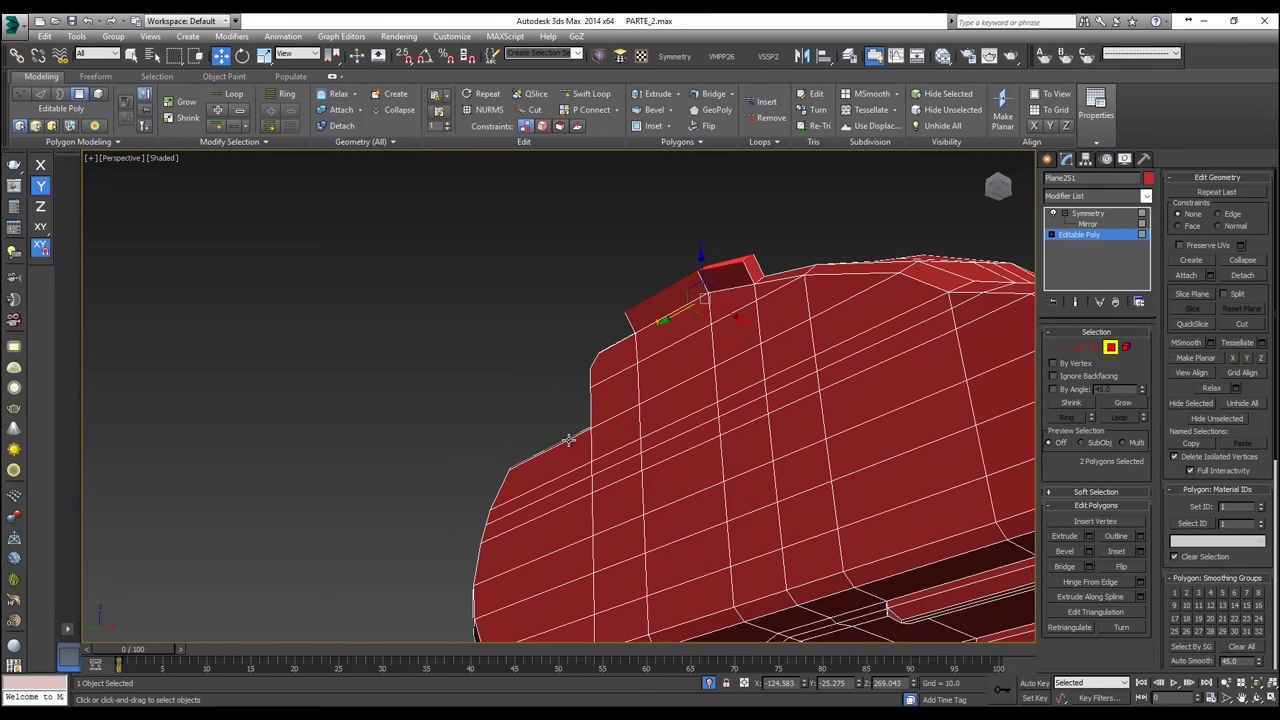
Step: In the front view, move the extruded polygons outward and down to about X -139.07, Z 268.29, so the extrusion projects sideways
{"action": "key", "text": "d"}
{"action": "key", "text": "f"}
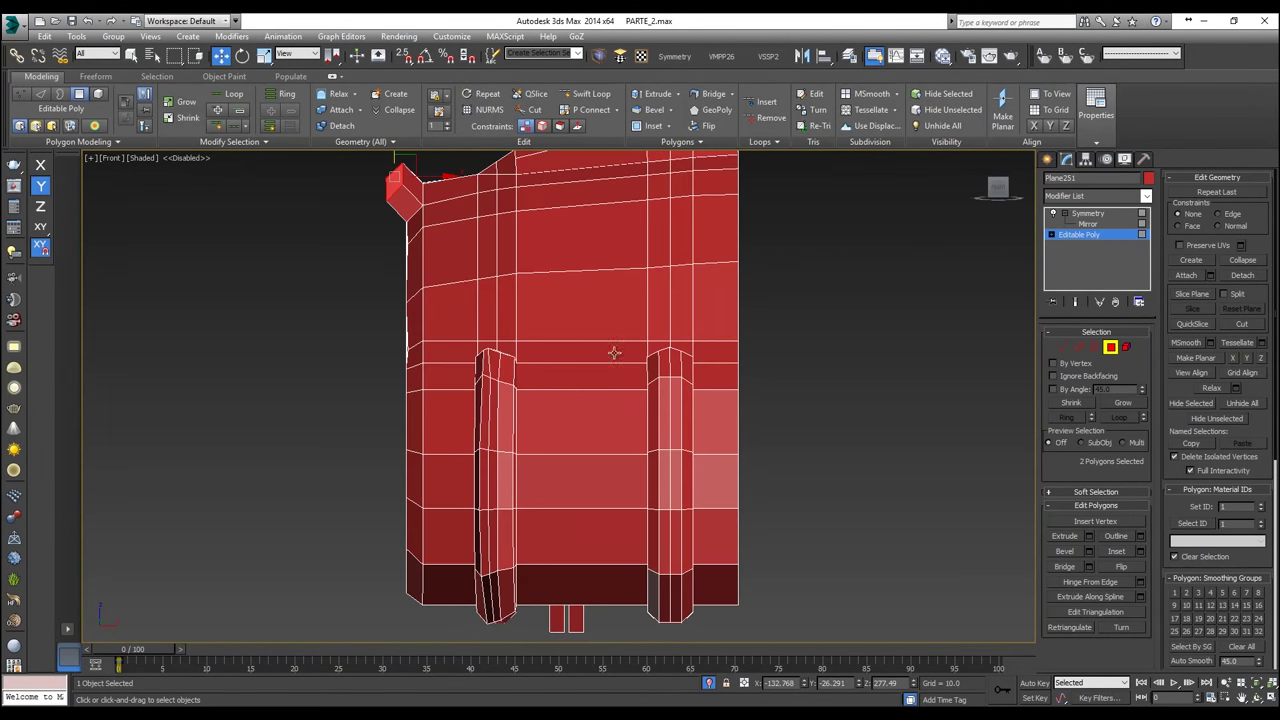
{"action": "middle_click_drag", "start_coordinate": [615, 353], "coordinate": [709, 380]}
{"action": "scroll", "coordinate": [618, 300], "scroll_direction": "up", "scroll_amount": 2}
{"action": "left_click_drag", "start_coordinate": [624, 287], "coordinate": [604, 318]}
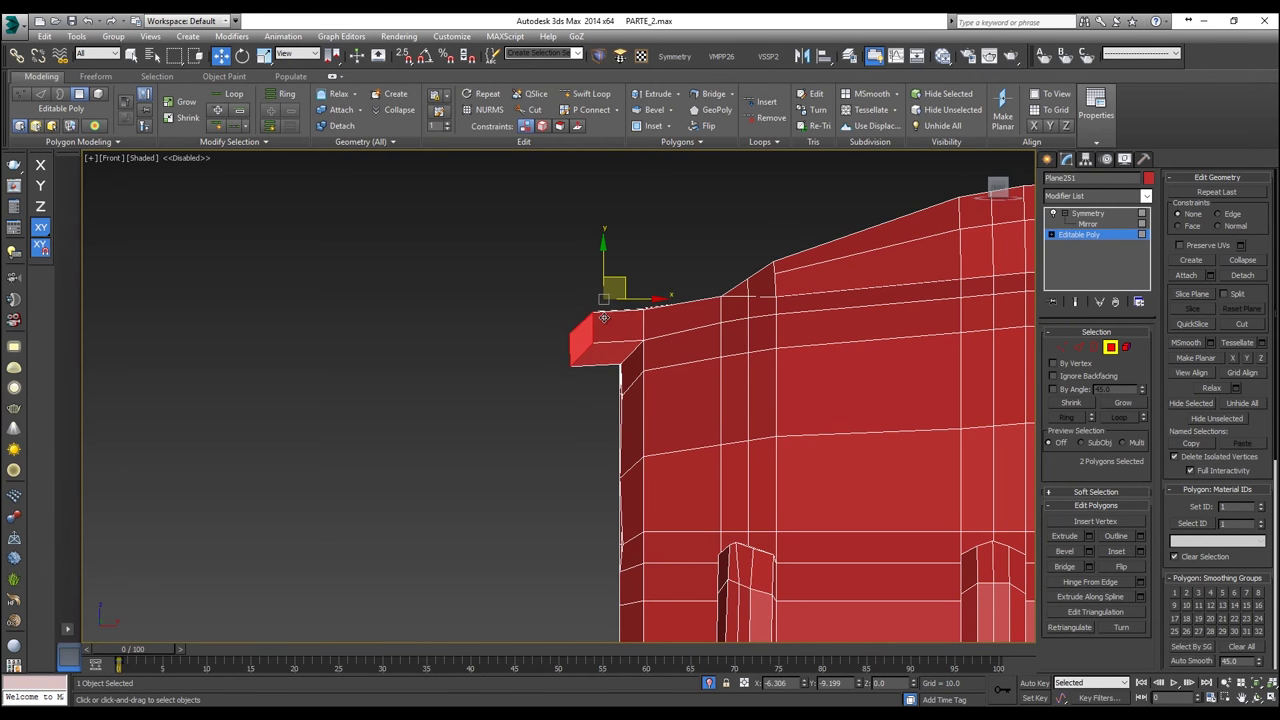
{"action": "scroll", "coordinate": [604, 318], "scroll_direction": "up", "scroll_amount": 2}
Step: Snap the extrusion's outer vertices along X to about -135.72 so that its end face stands vertical
{"action": "left_click", "coordinate": [1062, 347]}
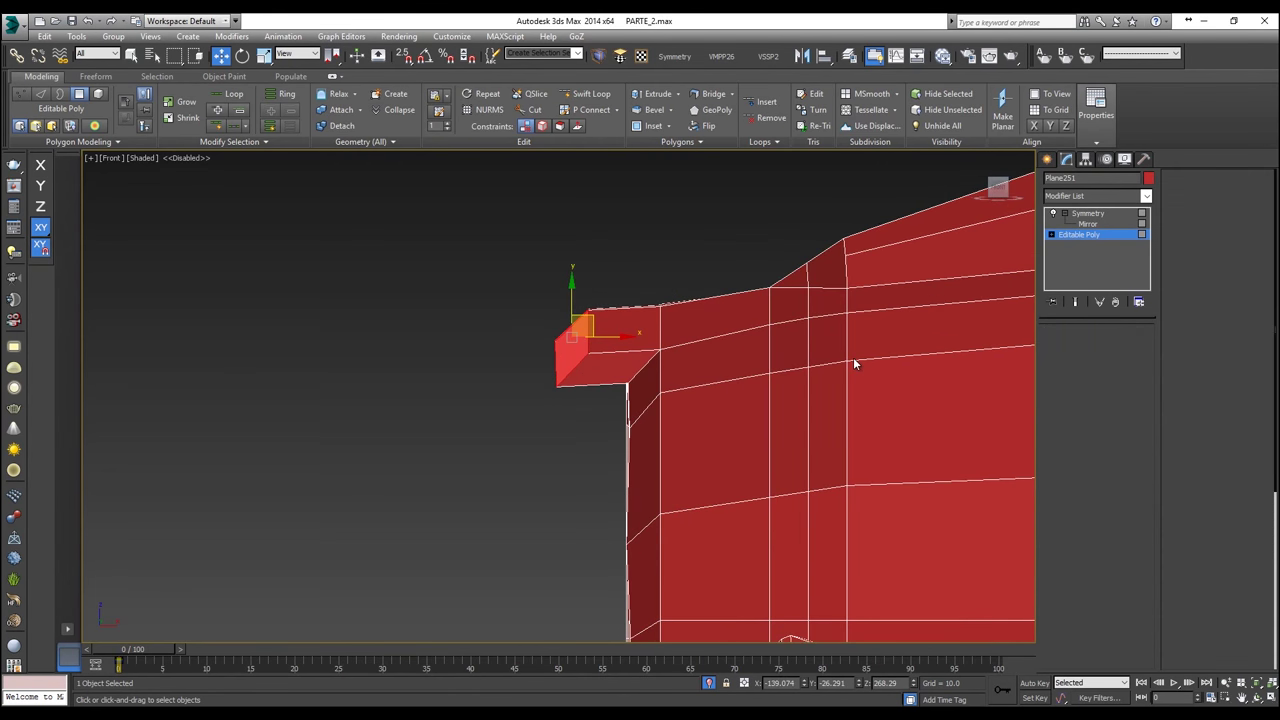
{"action": "left_click_drag", "start_coordinate": [547, 336], "coordinate": [617, 400]}
{"action": "left_click", "coordinate": [574, 454]}
{"action": "key", "text": "s"}
{"action": "left_click_drag", "start_coordinate": [606, 453], "coordinate": [697, 292]}
{"action": "scroll", "coordinate": [571, 362], "scroll_direction": "up", "scroll_amount": 3}
{"action": "scroll", "coordinate": [697, 292], "scroll_direction": "down", "scroll_amount": 3}
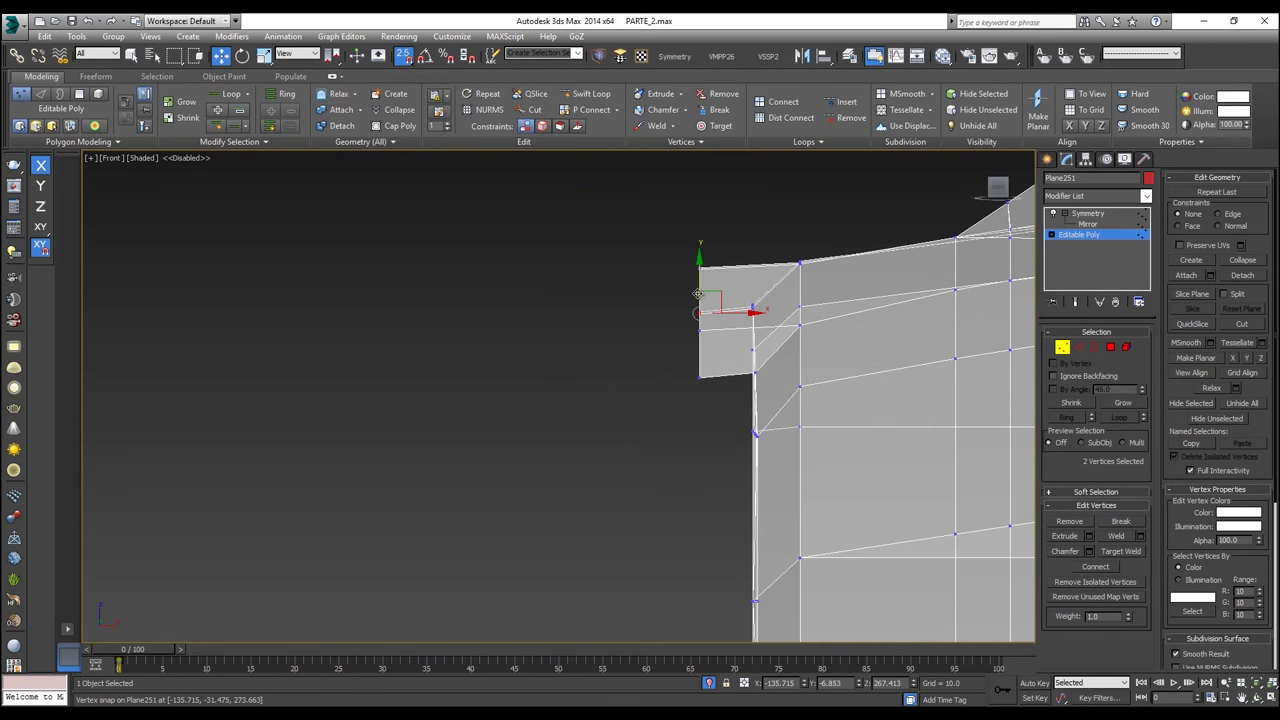
Step: In perspective, move the extrusion's outer end polygons farther outward along X to about -154.06
{"action": "key", "text": "p"}
{"action": "middle_click_drag", "start_coordinate": [703, 312], "coordinate": [875, 366], "text": "alt"}
{"action": "key", "text": "4"}
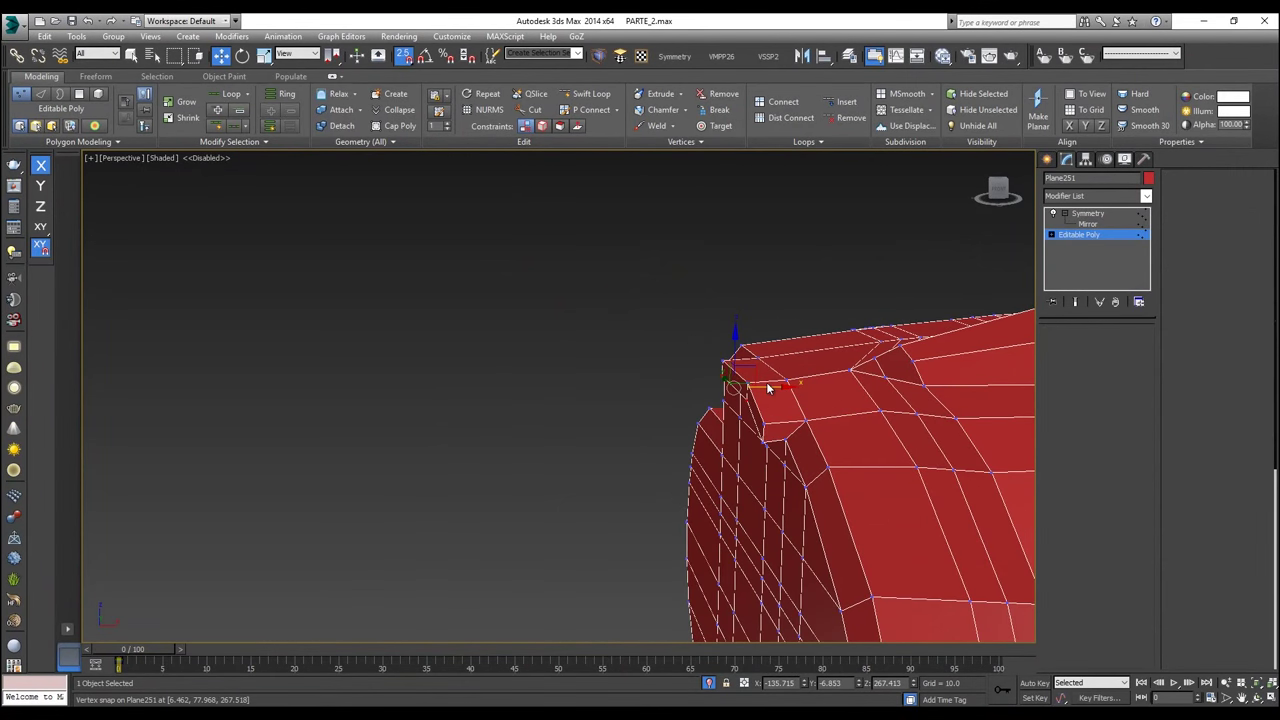
{"action": "left_click_drag", "start_coordinate": [785, 401], "coordinate": [735, 401]}
{"action": "middle_click_drag", "start_coordinate": [735, 401], "coordinate": [760, 300], "text": "alt"}
{"action": "scroll", "coordinate": [852, 473], "scroll_direction": "down", "scroll_amount": 2}
{"action": "key", "text": "alt+x"}
{"action": "key", "text": "alt+x"}
{"action": "left_click", "coordinate": [1059, 346]}
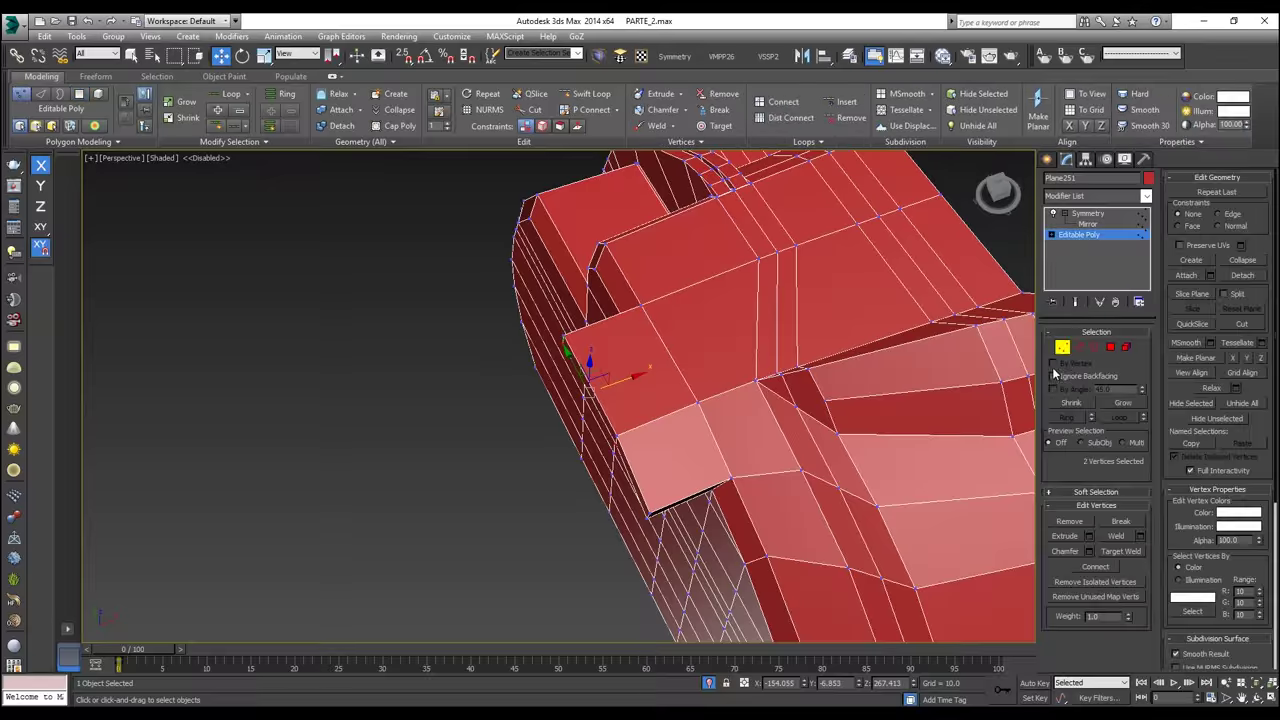
Step: Target-weld the two outer corner vertices of the side tab onto the neighbouring vertices, narrowing the tab to its middle section
{"action": "middle_click_drag", "start_coordinate": [884, 413], "coordinate": [756, 154], "text": "alt"}
{"action": "left_click", "coordinate": [716, 125]}
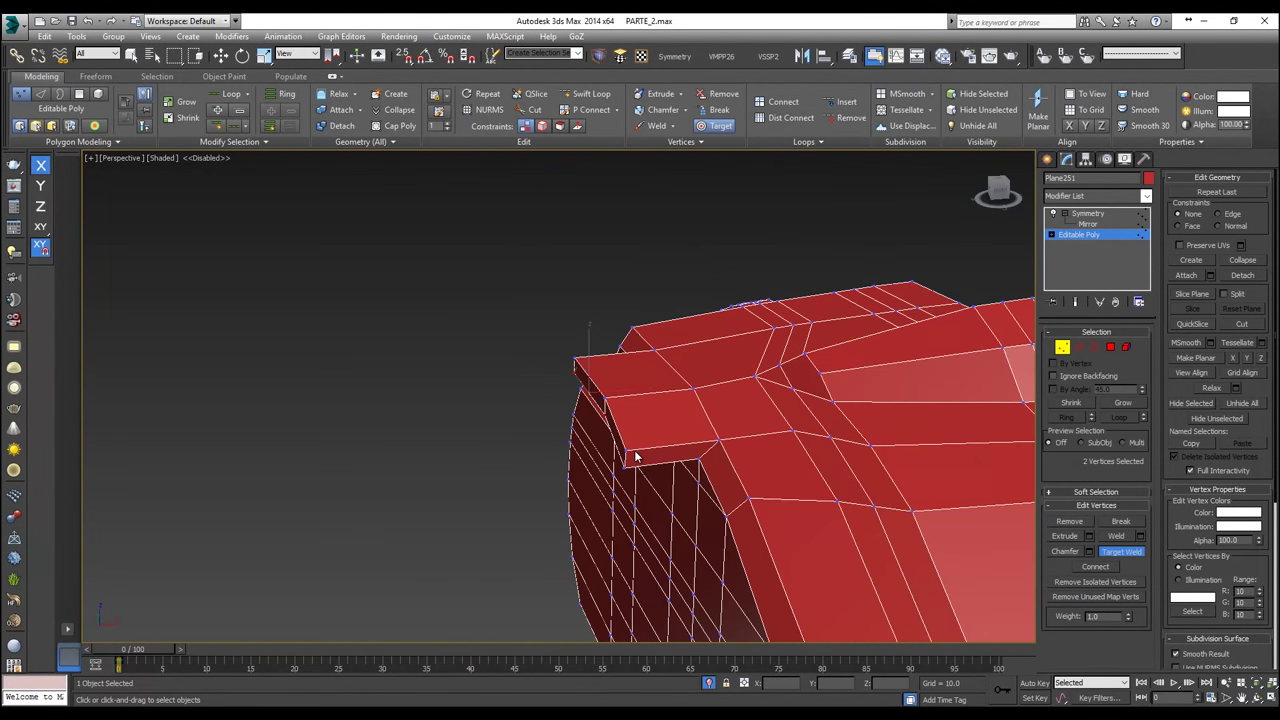
{"action": "left_click", "coordinate": [718, 437]}
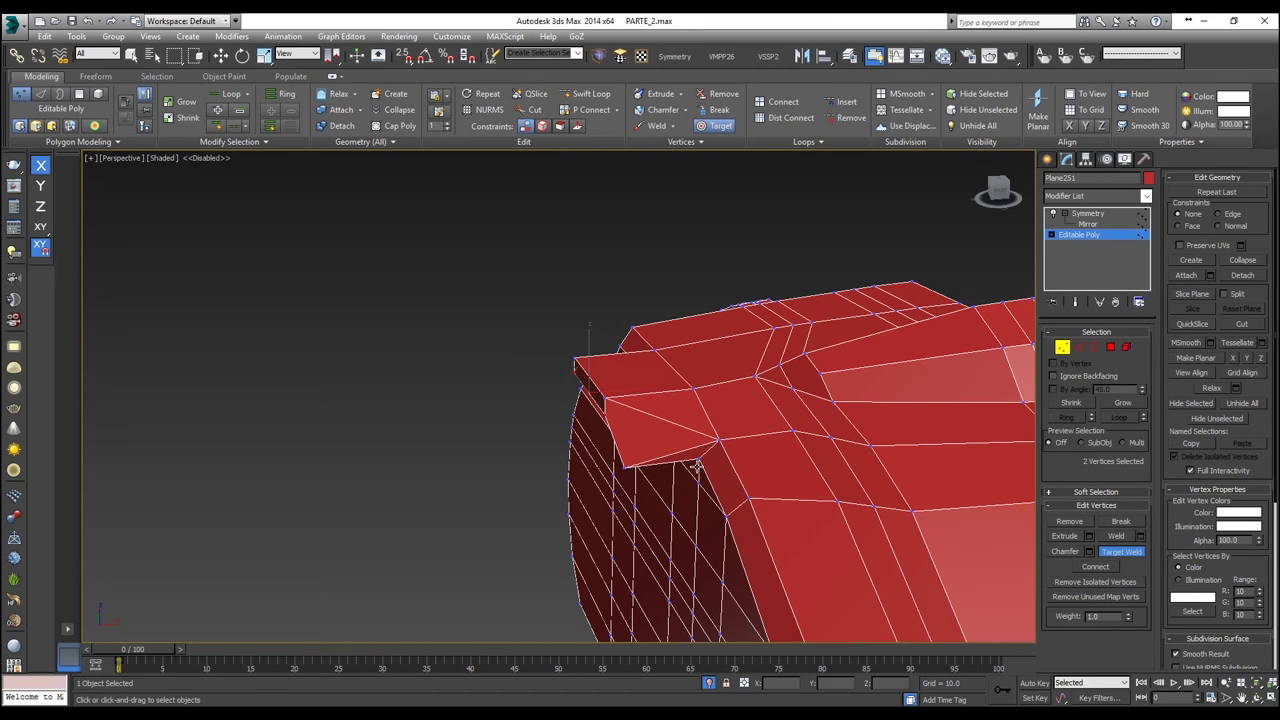
{"action": "left_click", "coordinate": [627, 466]}
{"action": "left_click", "coordinate": [698, 461]}
{"action": "middle_click_drag", "start_coordinate": [698, 461], "coordinate": [666, 463], "text": "alt"}
{"action": "key", "text": "w"}
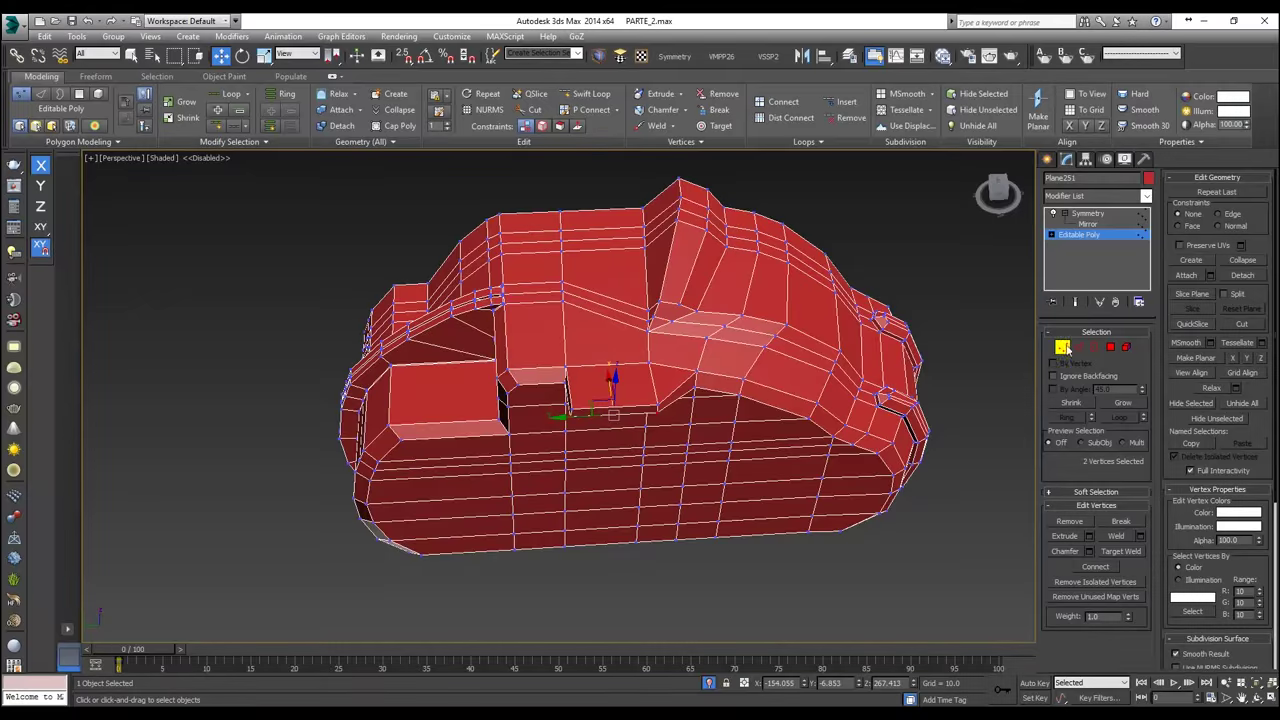
Step: Connect the edge ring running through the side tab with two segments and a pinch of 12
{"action": "left_click", "coordinate": [1077, 349]}
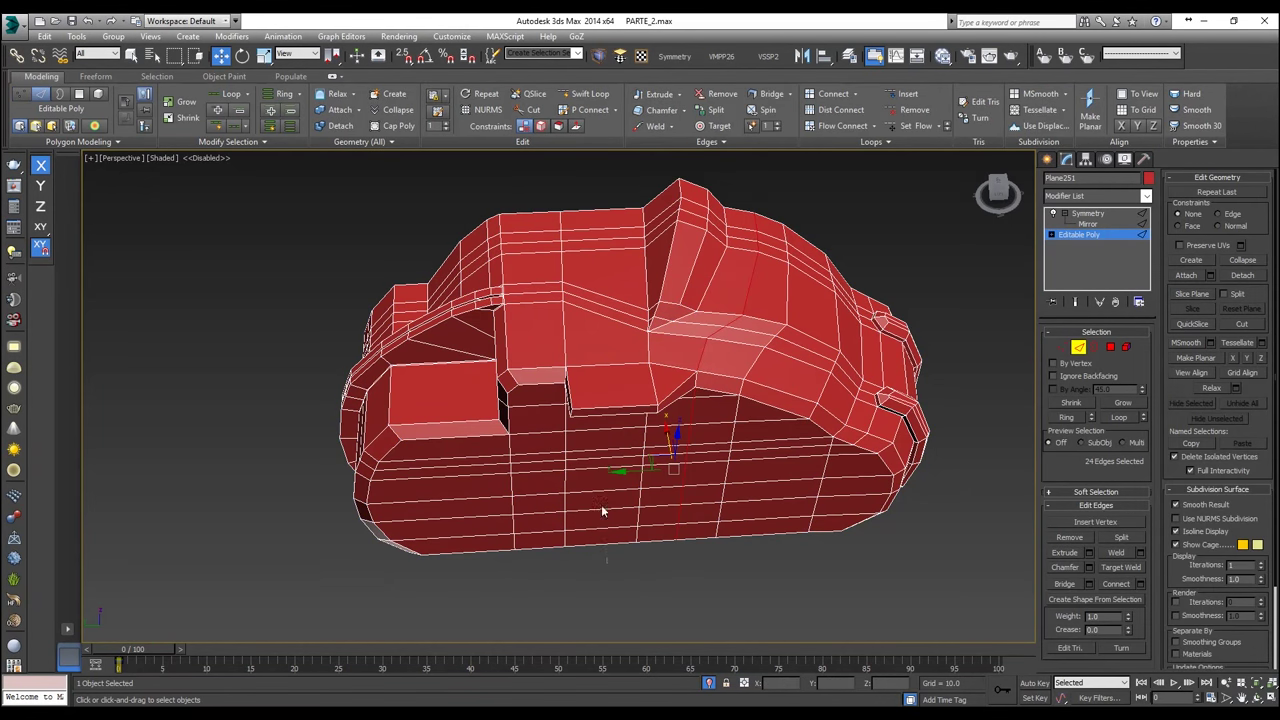
{"action": "left_click_drag", "start_coordinate": [596, 176], "coordinate": [597, 174]}
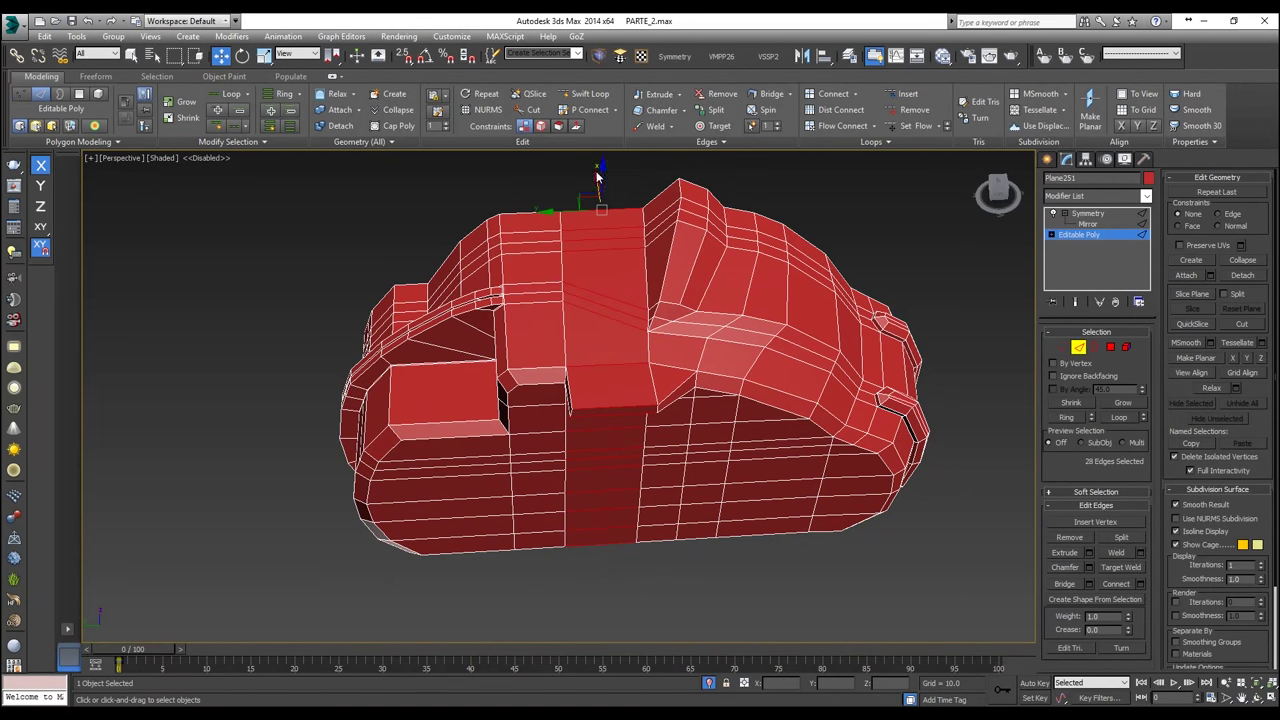
{"action": "left_click", "coordinate": [856, 95]}
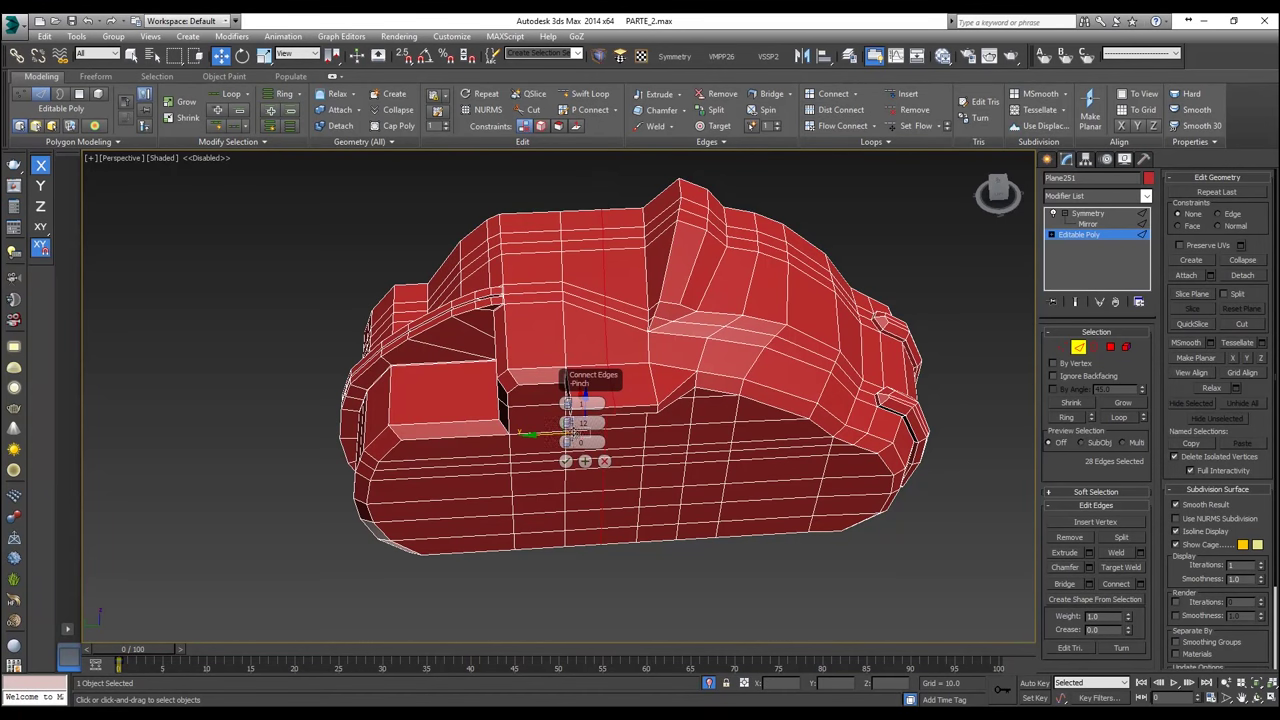
{"action": "left_click", "coordinate": [569, 403]}
{"action": "left_click", "coordinate": [566, 460]}
{"action": "middle_click_drag", "start_coordinate": [580, 400], "coordinate": [614, 290], "text": "alt"}
Step: Move the tab's outer vertices in see-through view so its front edge becomes a rounded outline with sloped corners
{"action": "left_click", "coordinate": [1063, 348]}
{"action": "key", "text": "alt+x"}
{"action": "middle_click_drag", "start_coordinate": [640, 380], "coordinate": [623, 360], "text": "alt"}
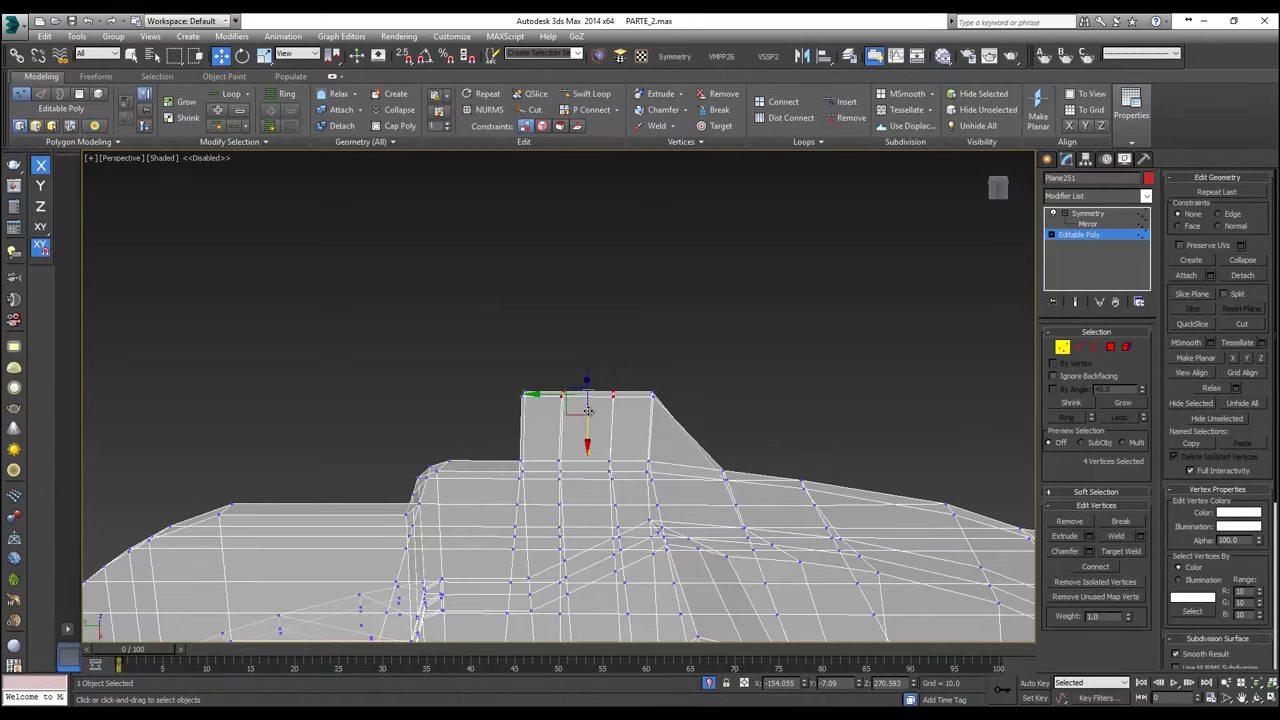
{"action": "left_click_drag", "start_coordinate": [590, 415], "coordinate": [590, 400]}
{"action": "left_click_drag", "start_coordinate": [683, 378], "coordinate": [649, 447]}
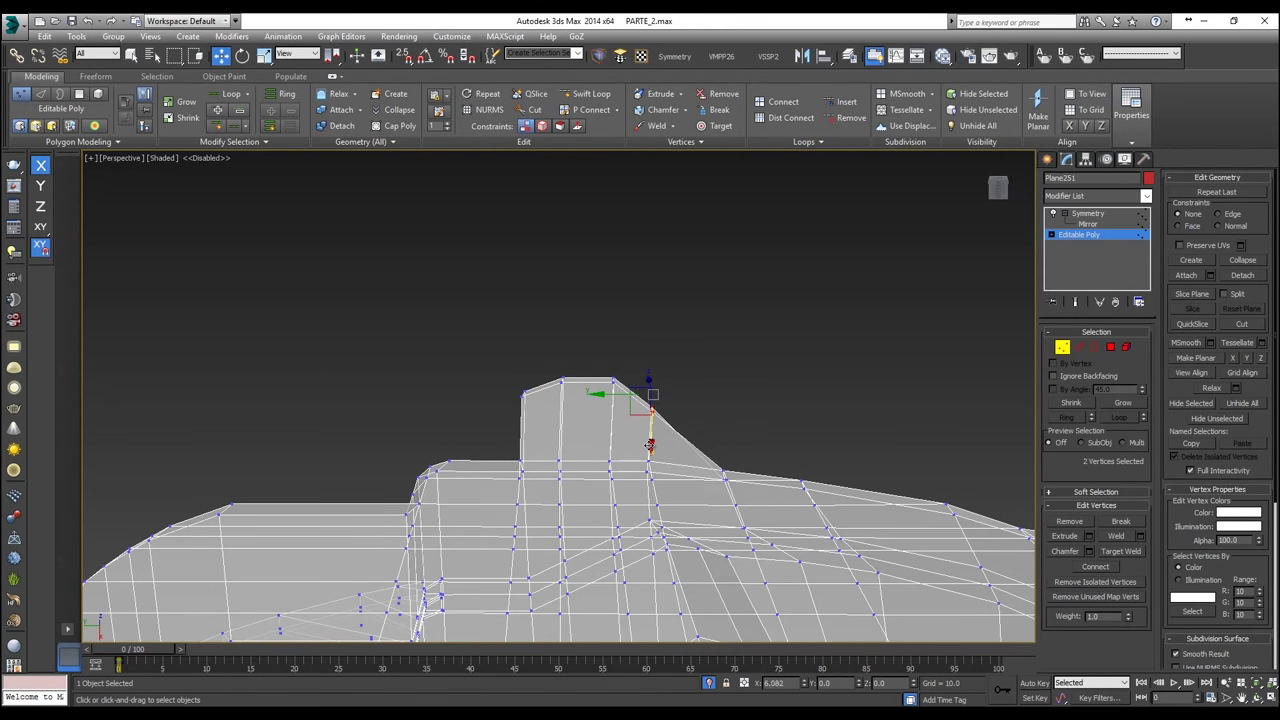
{"action": "left_click_drag", "start_coordinate": [537, 425], "coordinate": [586, 421]}
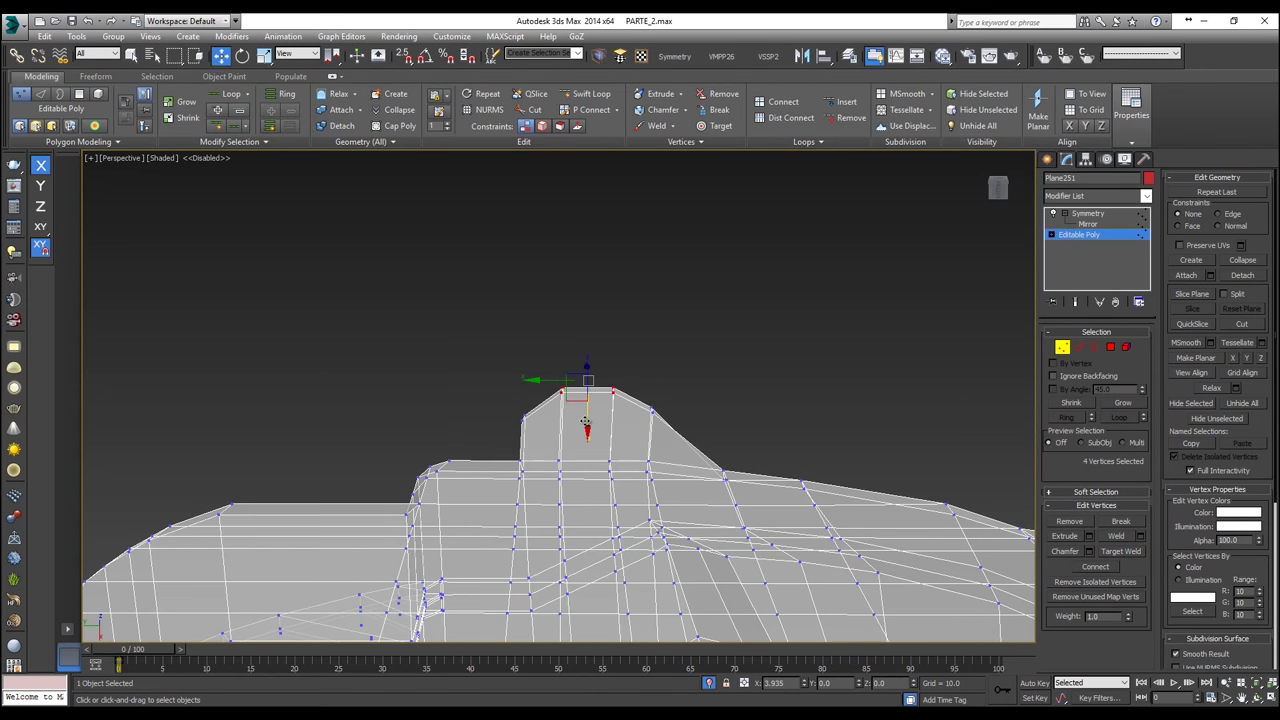
{"action": "middle_click_drag", "start_coordinate": [620, 434], "coordinate": [614, 497], "text": "alt"}
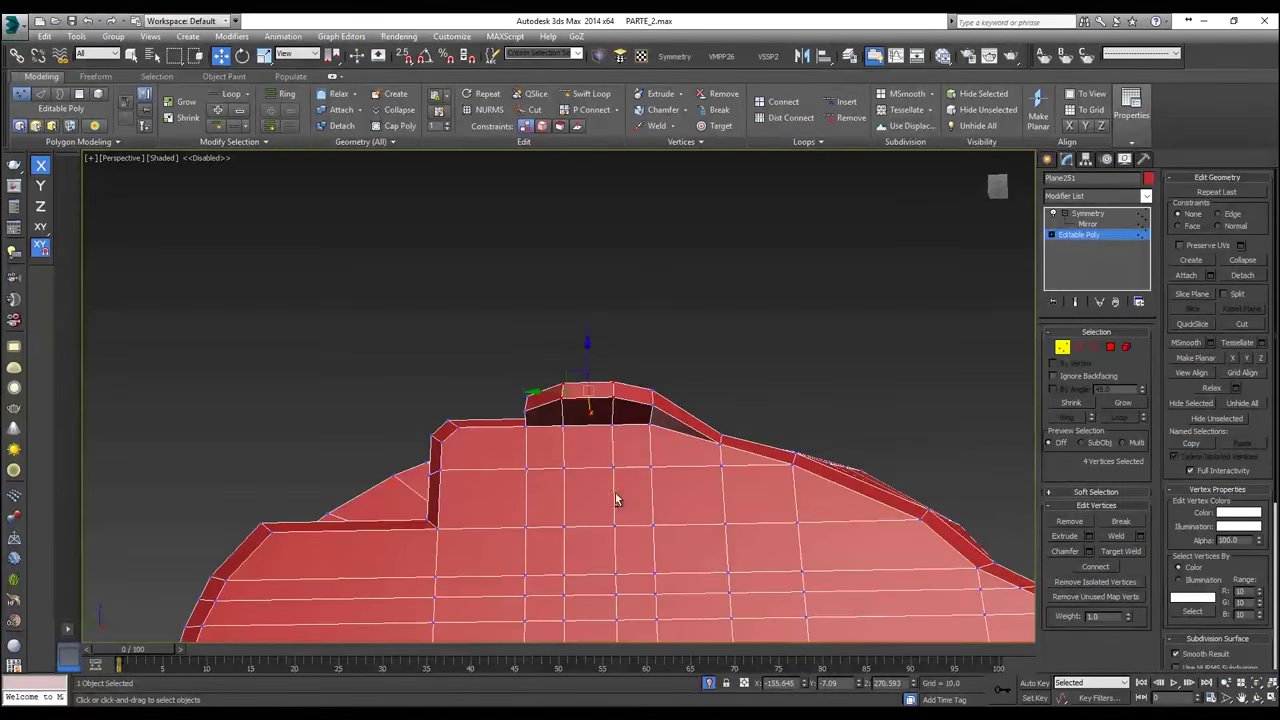
Step: Move the single vertex at the base of the side tab along the Y axis to smooth its transition
{"action": "scroll", "coordinate": [757, 437], "scroll_direction": "up", "scroll_amount": 2}
{"action": "left_click", "coordinate": [700, 453]}
{"action": "left_click_drag", "start_coordinate": [662, 455], "coordinate": [638, 452]}
{"action": "mouse_move", "coordinate": [638, 452]}
{"action": "middle_mouse_down", "text": "alt"}
{"action": "mouse_move", "coordinate": [537, 520]}
{"action": "mouse_move", "coordinate": [600, 540]}
{"action": "mouse_move", "coordinate": [624, 509]}
{"action": "mouse_move", "coordinate": [532, 487]}
{"action": "middle_mouse_up", "text": "alt"}
{"action": "key", "text": "alt+x"}
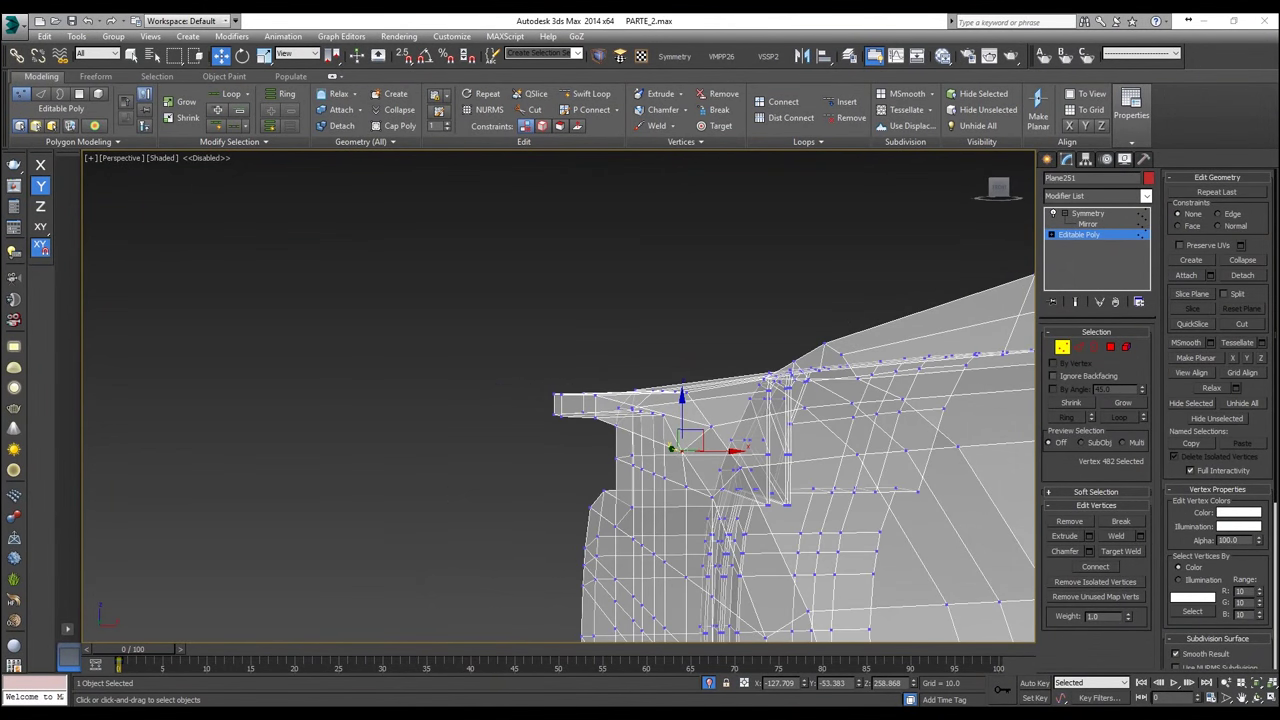
{"action": "mouse_move", "coordinate": [619, 366]}
{"action": "middle_mouse_down", "text": "alt"}
{"action": "mouse_move", "coordinate": [584, 348]}
{"action": "mouse_move", "coordinate": [603, 398]}
{"action": "mouse_move", "coordinate": [678, 424]}
{"action": "mouse_move", "coordinate": [712, 406]}
{"action": "middle_mouse_up", "text": "alt"}
{"action": "key", "text": "alt+x"}
{"action": "scroll", "coordinate": [606, 368], "scroll_direction": "down", "scroll_amount": 5}
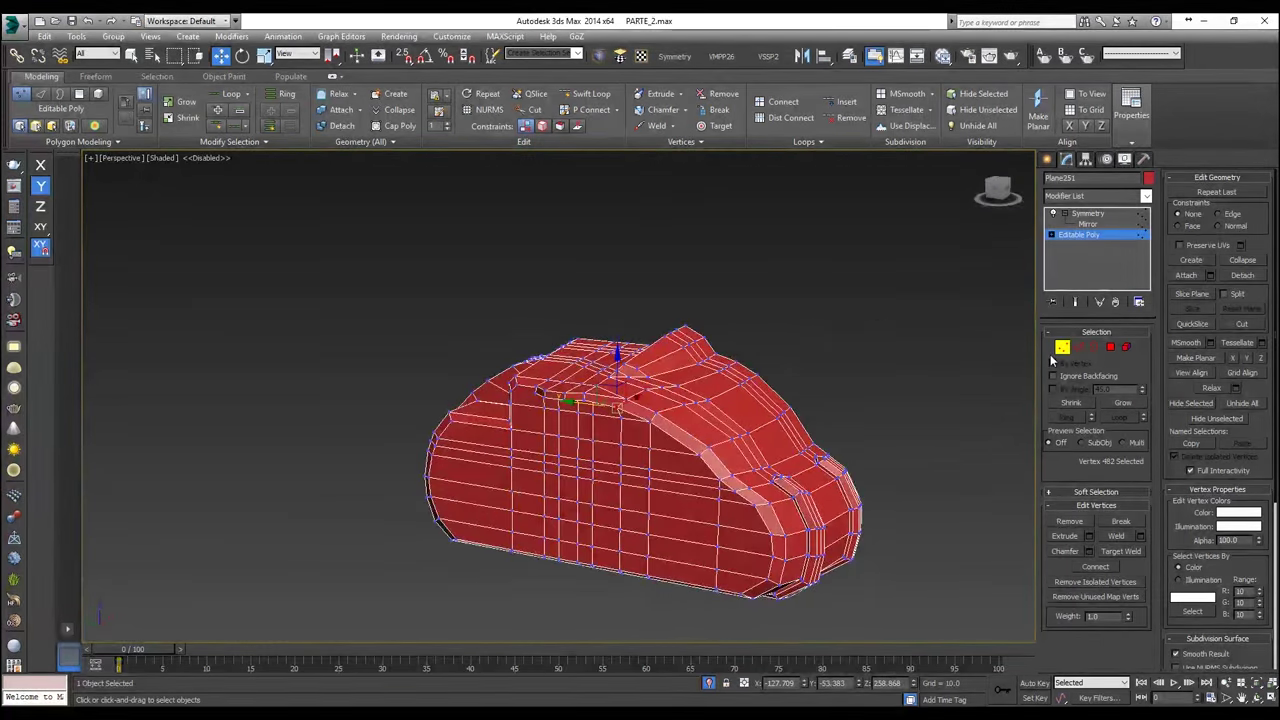
Step: Examine the whole mirrored model at the Symmetry level, checking the reshaped tab with and without its wireframe
{"action": "left_click", "coordinate": [1062, 350]}
{"action": "left_click", "coordinate": [1094, 215]}
{"action": "middle_click_drag", "start_coordinate": [815, 335], "coordinate": [760, 352], "text": "alt"}
{"action": "left_click", "coordinate": [895, 338]}
{"action": "mouse_move", "coordinate": [894, 338]}
{"action": "middle_mouse_down", "text": "alt"}
{"action": "mouse_move", "coordinate": [882, 294]}
{"action": "mouse_move", "coordinate": [840, 286]}
{"action": "mouse_move", "coordinate": [814, 254]}
{"action": "mouse_move", "coordinate": [743, 269]}
{"action": "mouse_move", "coordinate": [725, 294]}
{"action": "mouse_move", "coordinate": [757, 343]}
{"action": "mouse_move", "coordinate": [834, 351]}
{"action": "mouse_move", "coordinate": [895, 321]}
{"action": "middle_mouse_up", "text": "alt"}
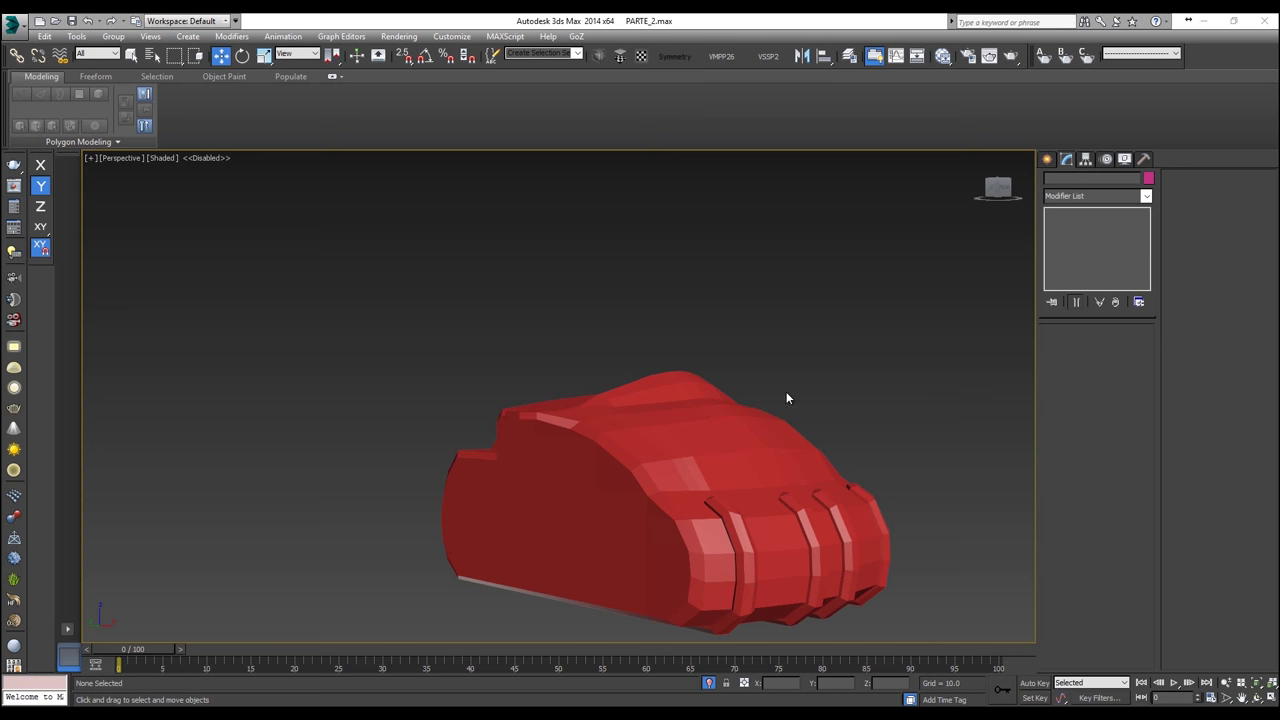
{"action": "middle_click_drag", "start_coordinate": [786, 398], "coordinate": [770, 421], "text": "alt"}
{"action": "left_click", "coordinate": [619, 347]}
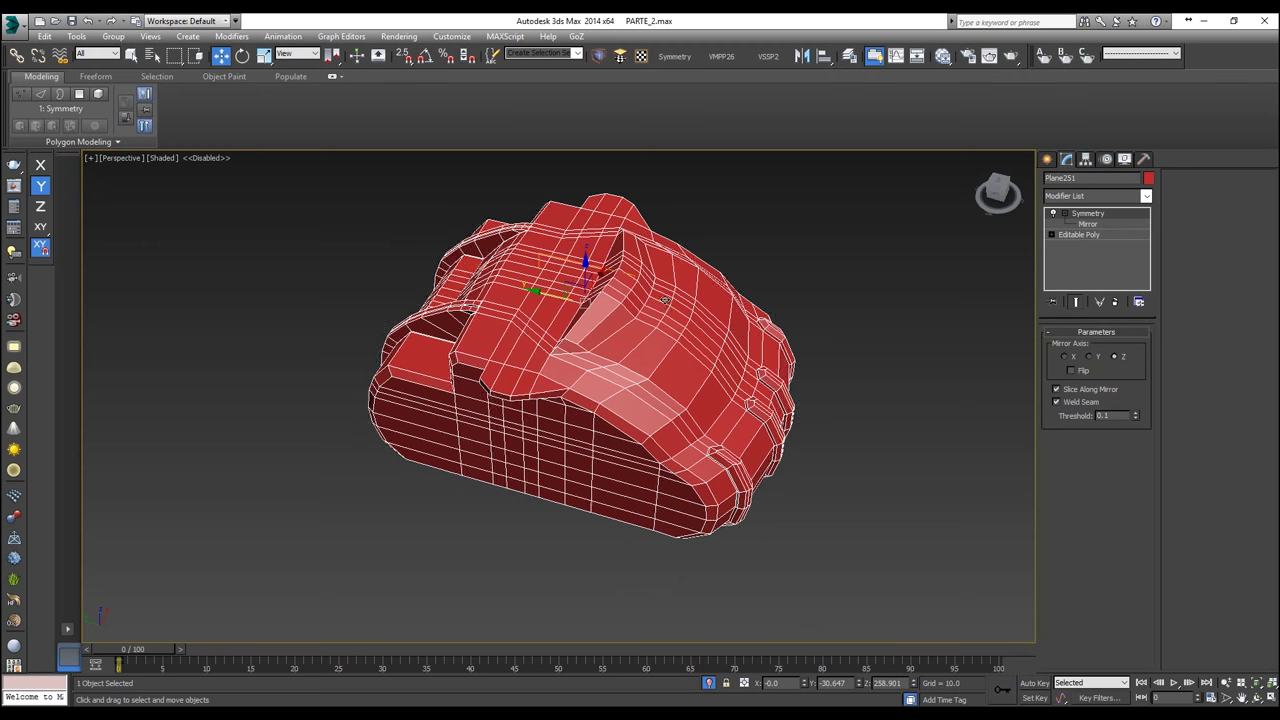
{"action": "scroll", "coordinate": [655, 298], "scroll_direction": "up", "scroll_amount": 4}
{"action": "middle_click_drag", "start_coordinate": [636, 385], "coordinate": [680, 352], "text": "alt"}
{"action": "scroll", "coordinate": [680, 352], "scroll_direction": "down", "scroll_amount": 3}
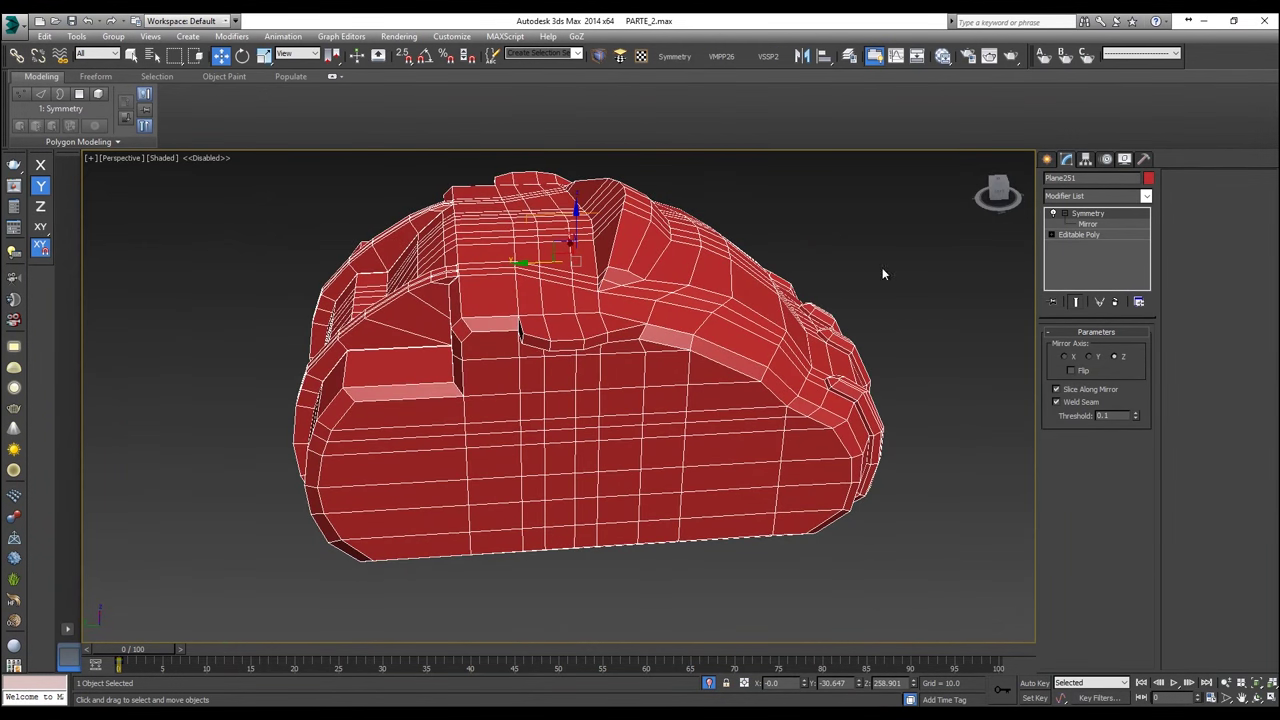
Step: Turn on the Edge constraint in Editable Poly and slide two vertices beside the tab along their edges in Y
{"action": "left_click", "coordinate": [1078, 236]}
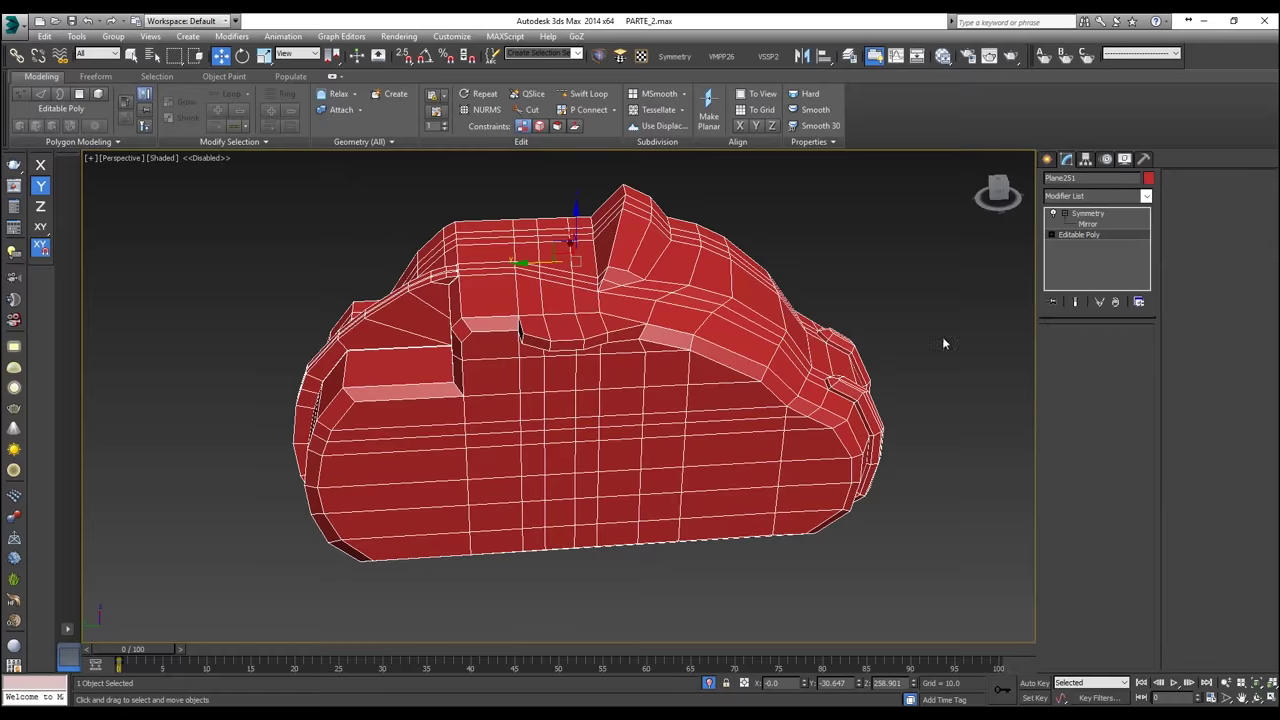
{"action": "left_click", "coordinate": [1062, 346]}
{"action": "scroll", "coordinate": [616, 328], "scroll_direction": "up", "scroll_amount": 5}
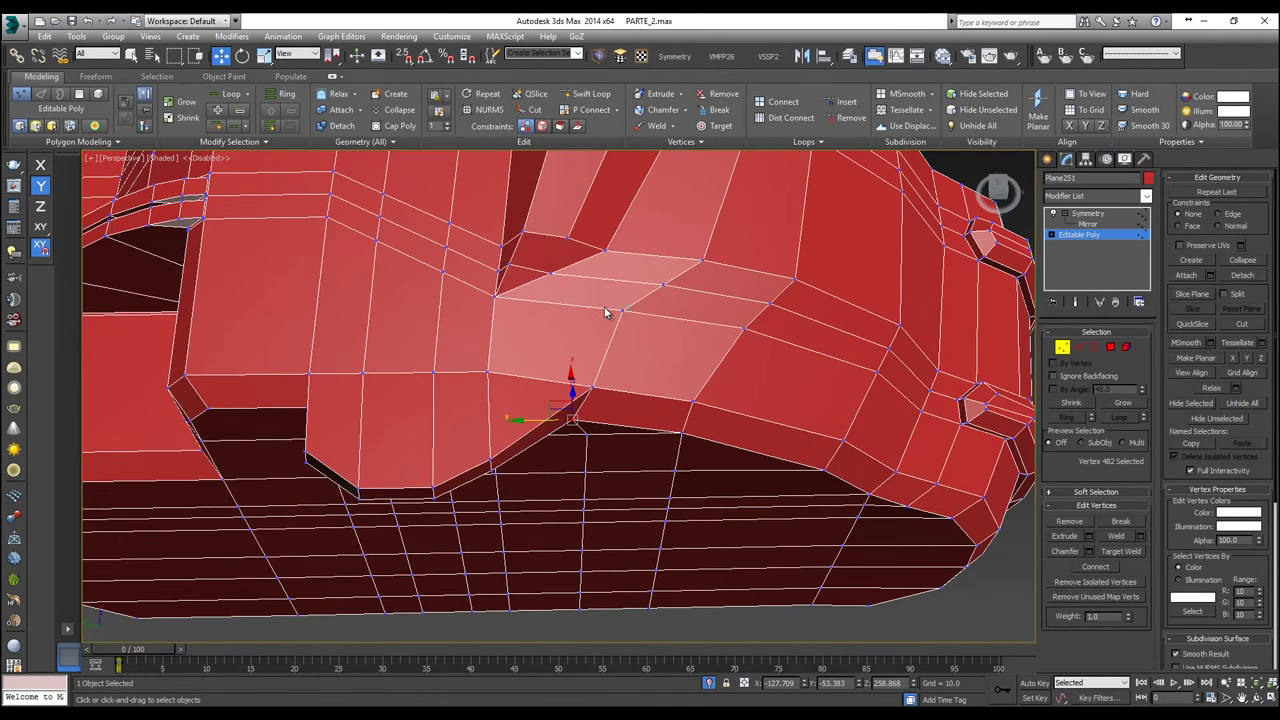
{"action": "key", "text": "alt+x"}
{"action": "key", "text": "alt+x"}
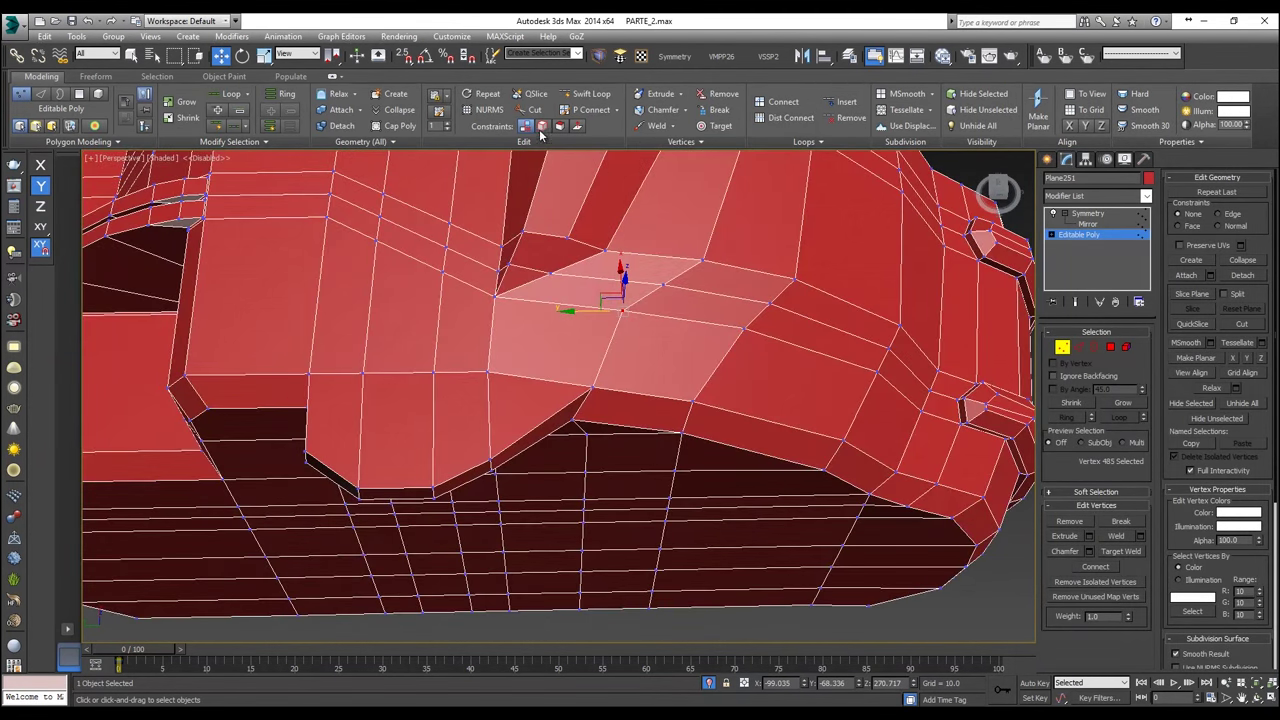
{"action": "left_click_drag", "start_coordinate": [591, 315], "coordinate": [637, 318]}
{"action": "left_click", "coordinate": [664, 284]}
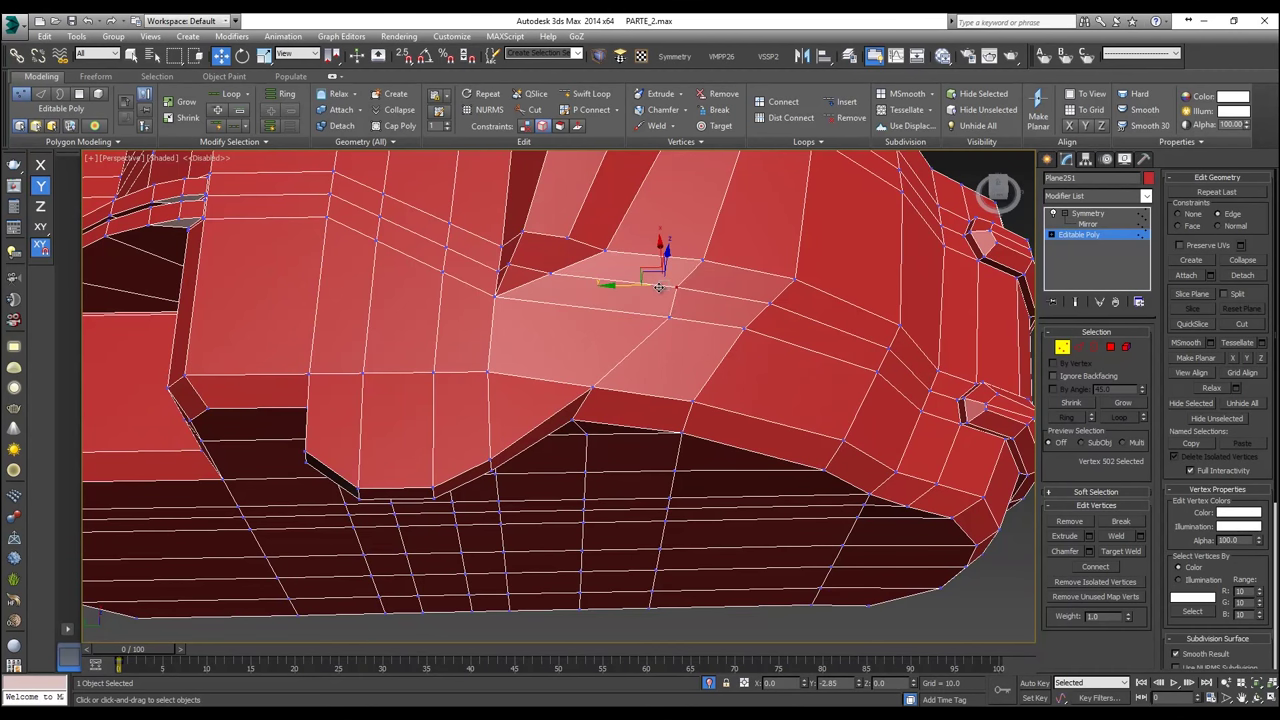
{"action": "left_click_drag", "start_coordinate": [659, 287], "coordinate": [750, 334]}
Step: Slide the upper vertex of the same row along its edge in Y to even out the shoulder's edge flow
{"action": "left_click", "coordinate": [771, 303]}
{"action": "left_click", "coordinate": [741, 329]}
{"action": "left_click", "coordinate": [701, 262]}
{"action": "left_click_drag", "start_coordinate": [686, 263], "coordinate": [706, 266]}
{"action": "middle_click_drag", "start_coordinate": [693, 279], "coordinate": [638, 431]}
{"action": "scroll", "coordinate": [666, 346], "scroll_direction": "down", "scroll_amount": 3}
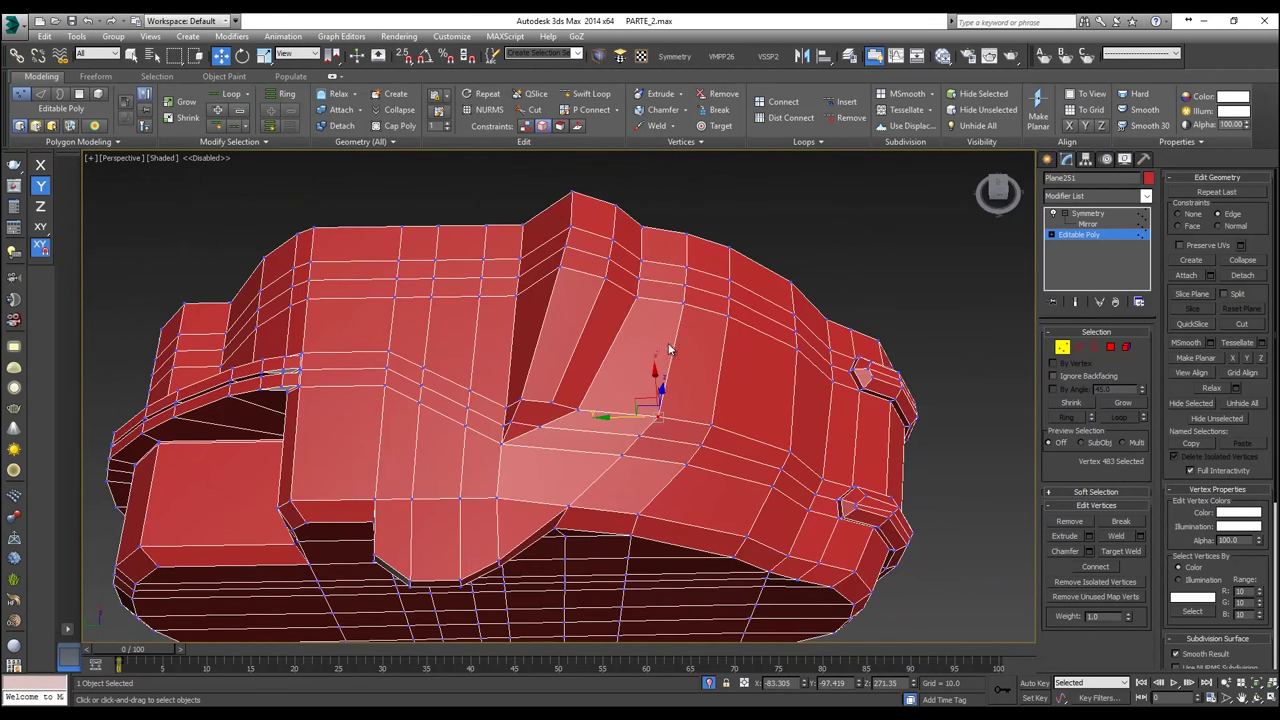
{"action": "scroll", "coordinate": [660, 350], "scroll_direction": "up", "scroll_amount": 2}
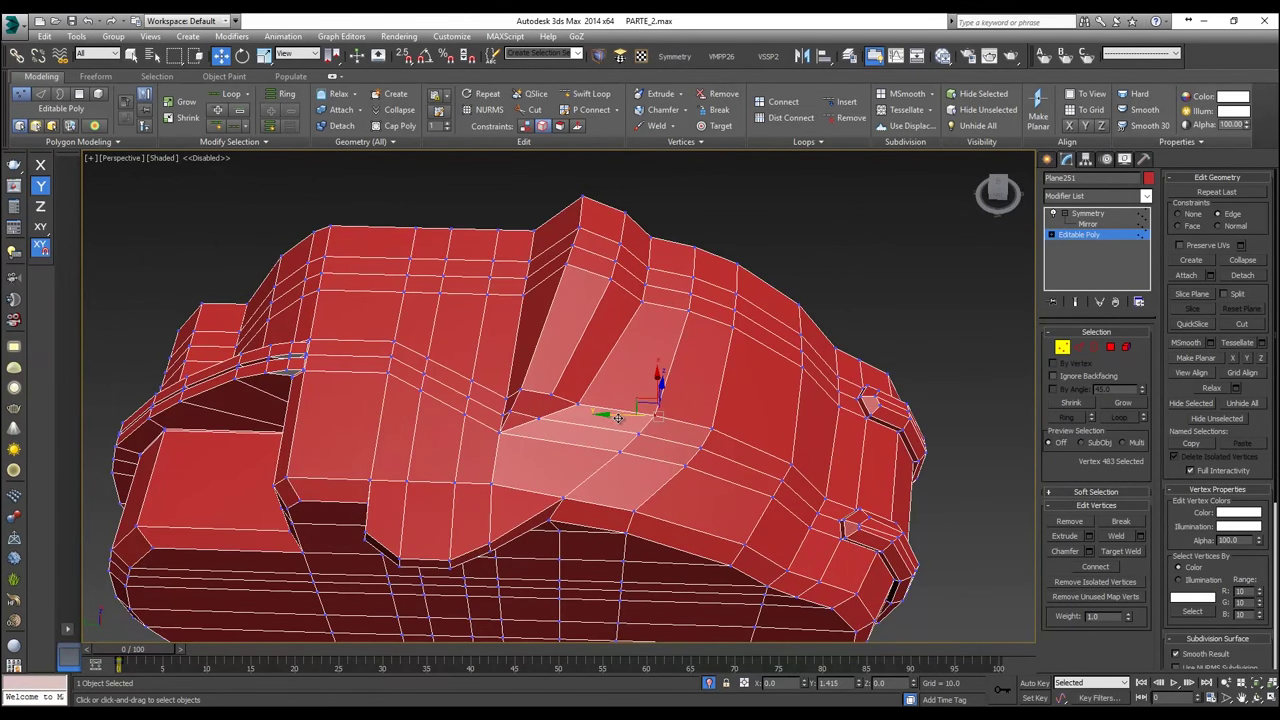
{"action": "mouse_move", "coordinate": [618, 418]}
{"action": "middle_mouse_down", "text": "alt"}
{"action": "mouse_move", "coordinate": [571, 346]}
{"action": "mouse_move", "coordinate": [545, 364]}
{"action": "mouse_move", "coordinate": [599, 427]}
{"action": "middle_mouse_up", "text": "alt"}
Step: Adjust the height of two shoulder vertices along Z from a side view to smooth the profile above the tab
{"action": "middle_click_drag", "start_coordinate": [564, 299], "coordinate": [626, 455], "text": "alt"}
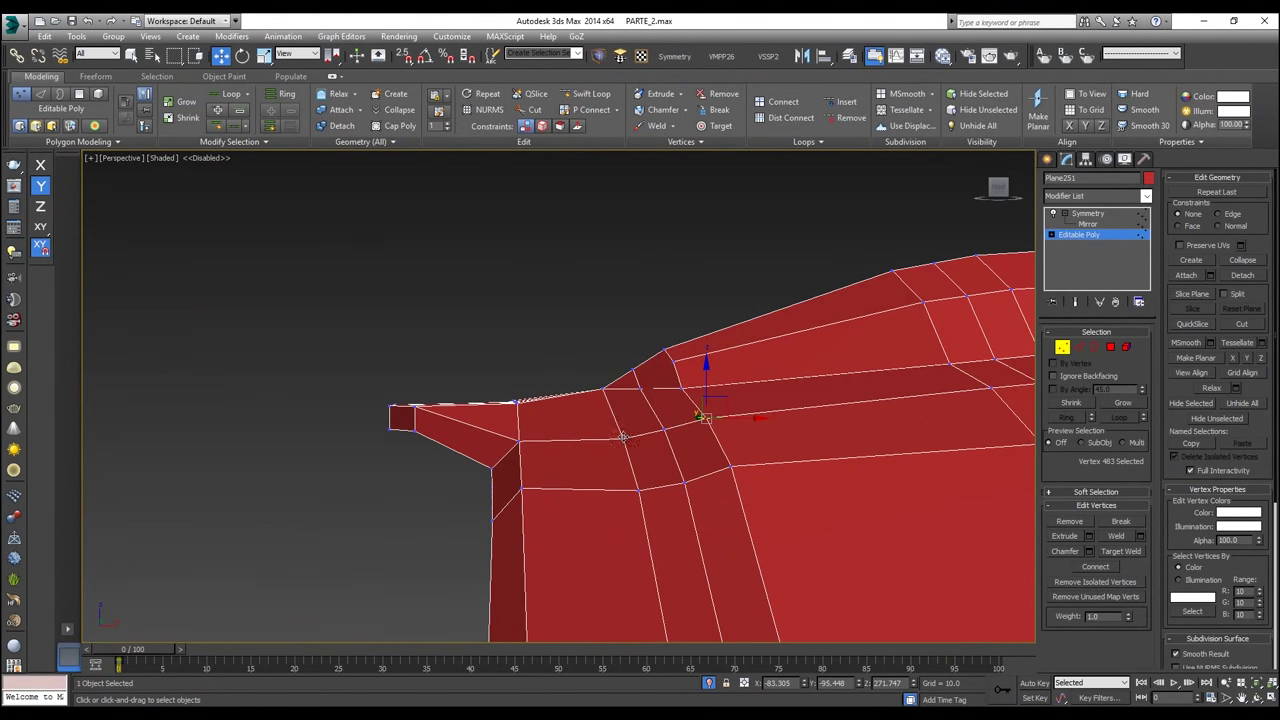
{"action": "left_click", "coordinate": [622, 436]}
{"action": "left_click_drag", "start_coordinate": [622, 394], "coordinate": [665, 418]}
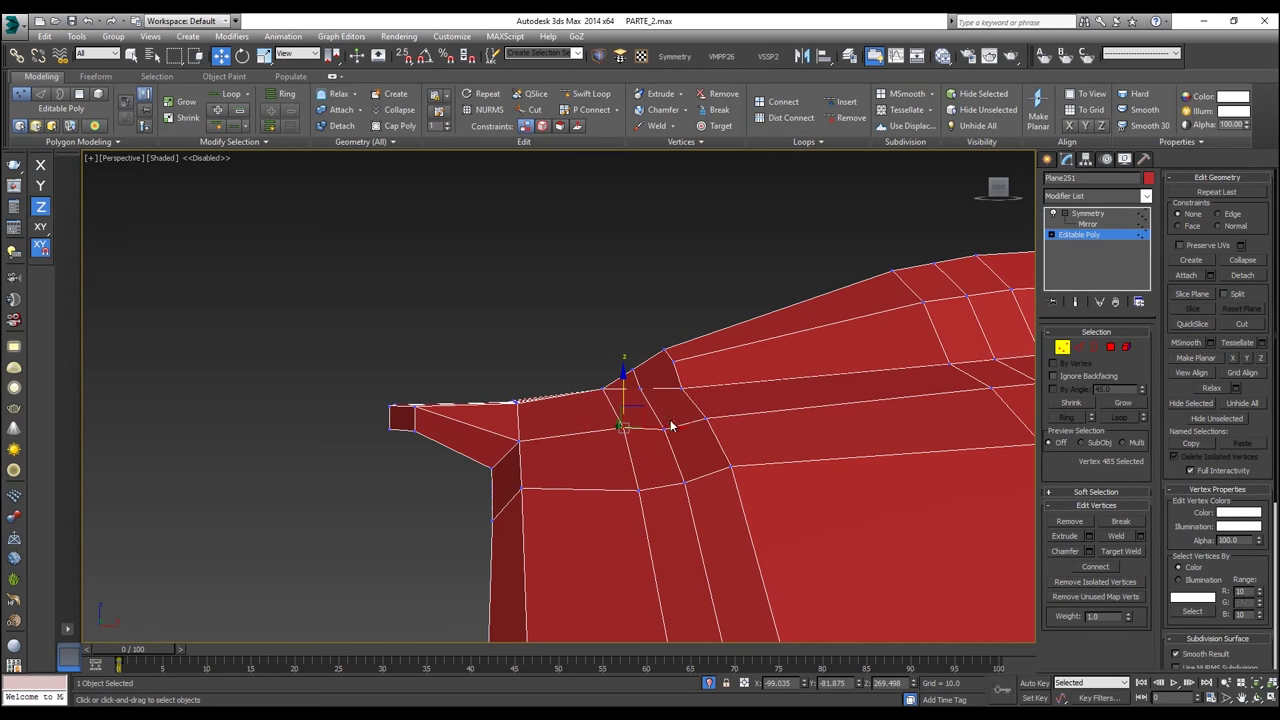
{"action": "left_click", "coordinate": [659, 399]}
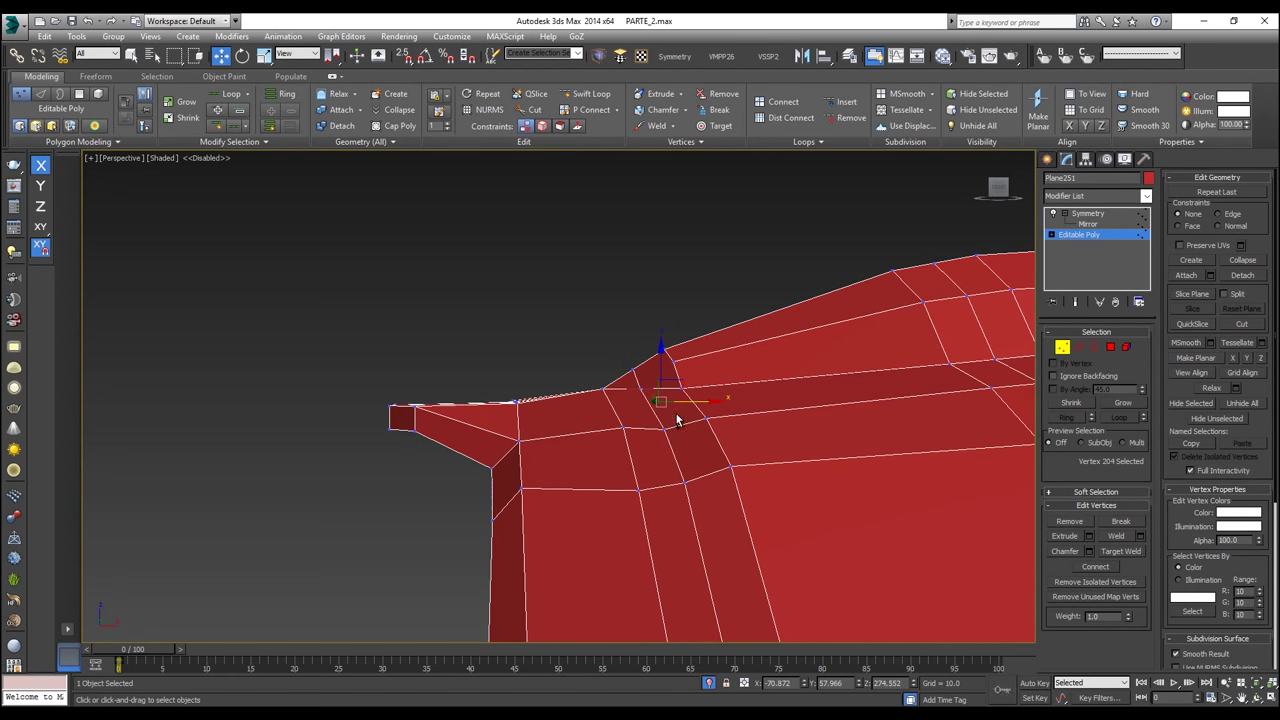
{"action": "left_click", "coordinate": [665, 428]}
{"action": "left_click_drag", "start_coordinate": [666, 395], "coordinate": [667, 389]}
{"action": "middle_click_drag", "start_coordinate": [667, 389], "coordinate": [685, 374], "text": "alt"}
Step: Select the two neighbouring vertices on the lower shoulder row, adjust their height, and check the overall surface
{"action": "left_click", "coordinate": [713, 429]}
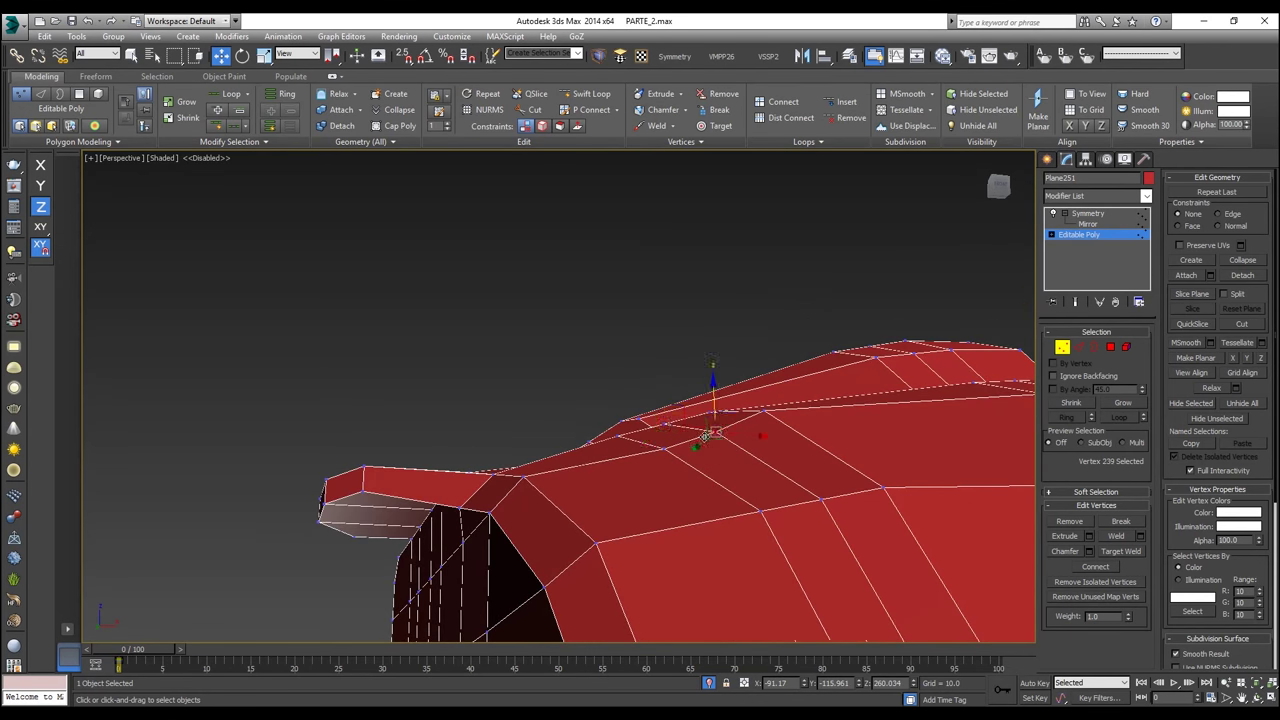
{"action": "middle_click_drag", "start_coordinate": [713, 429], "coordinate": [679, 453], "text": "alt"}
{"action": "left_click", "coordinate": [670, 448], "text": "ctrl"}
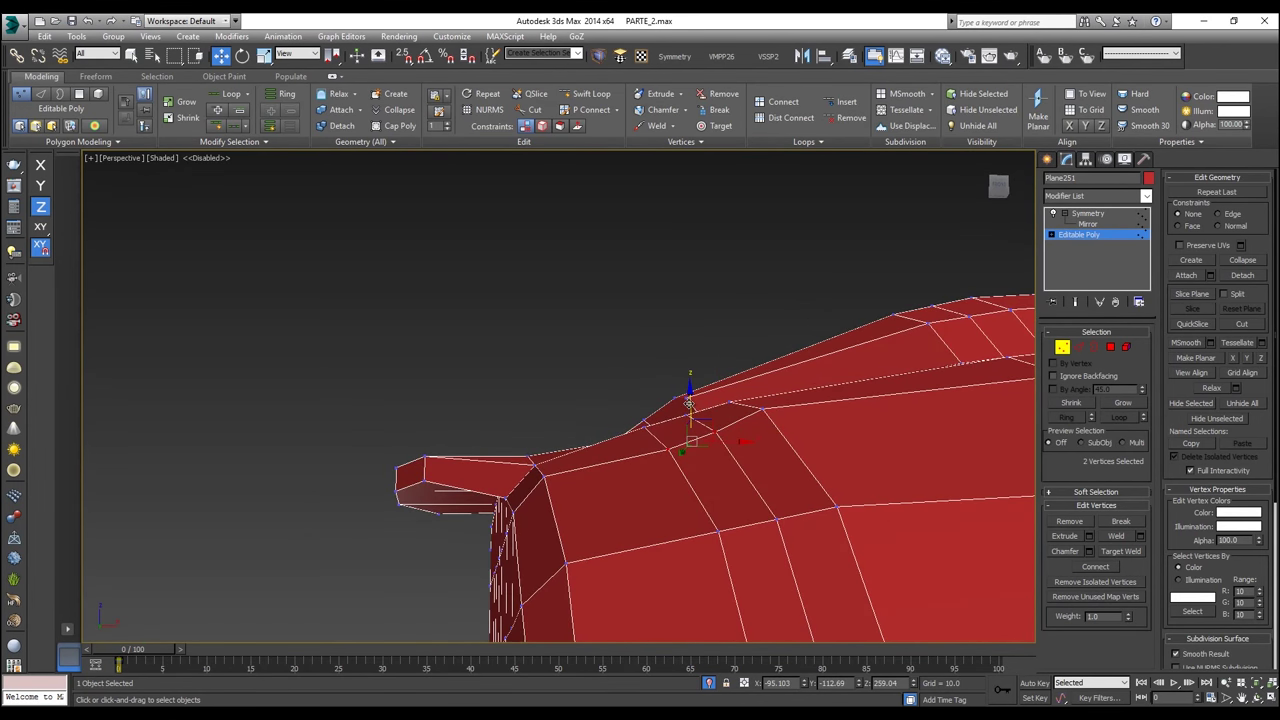
{"action": "middle_click_drag", "start_coordinate": [690, 446], "coordinate": [650, 395], "text": "alt"}
{"action": "left_click", "coordinate": [754, 418]}
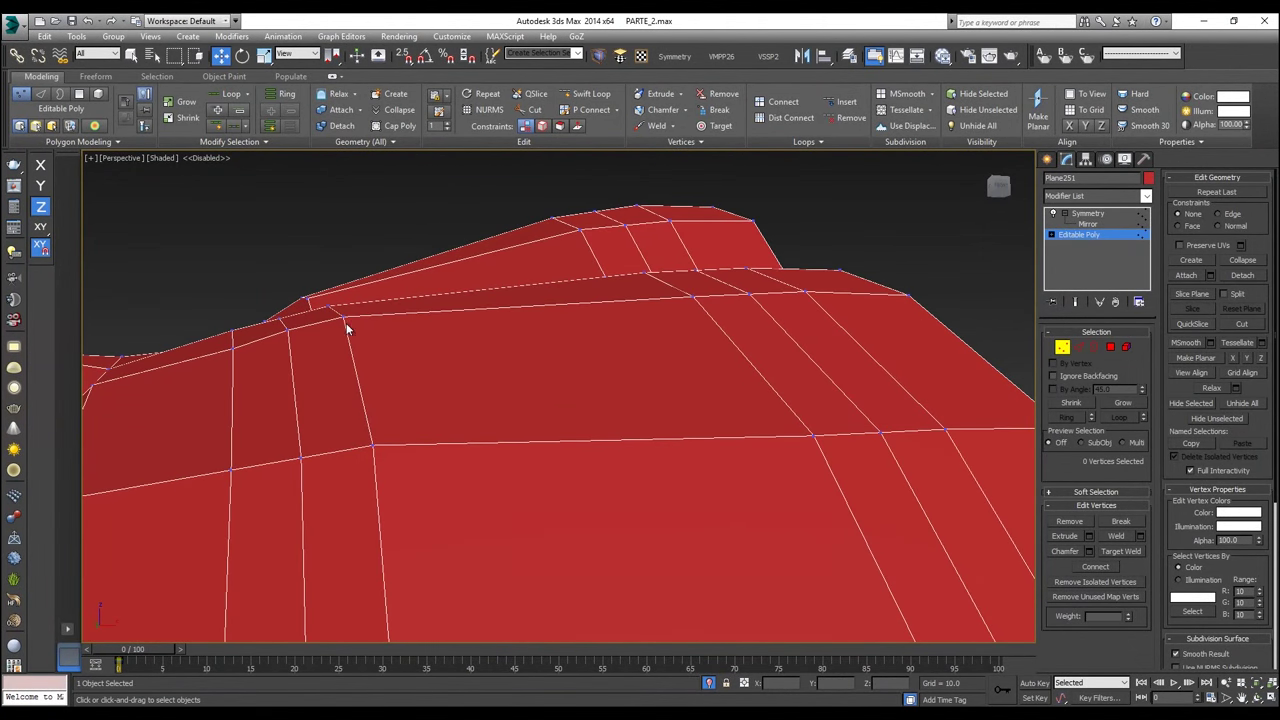
{"action": "scroll", "coordinate": [703, 317], "scroll_direction": "down", "scroll_amount": 5}
{"action": "middle_click_drag", "start_coordinate": [705, 317], "coordinate": [838, 400], "text": "alt"}
{"action": "key", "text": "alt+x"}
{"action": "key", "text": "alt+x"}
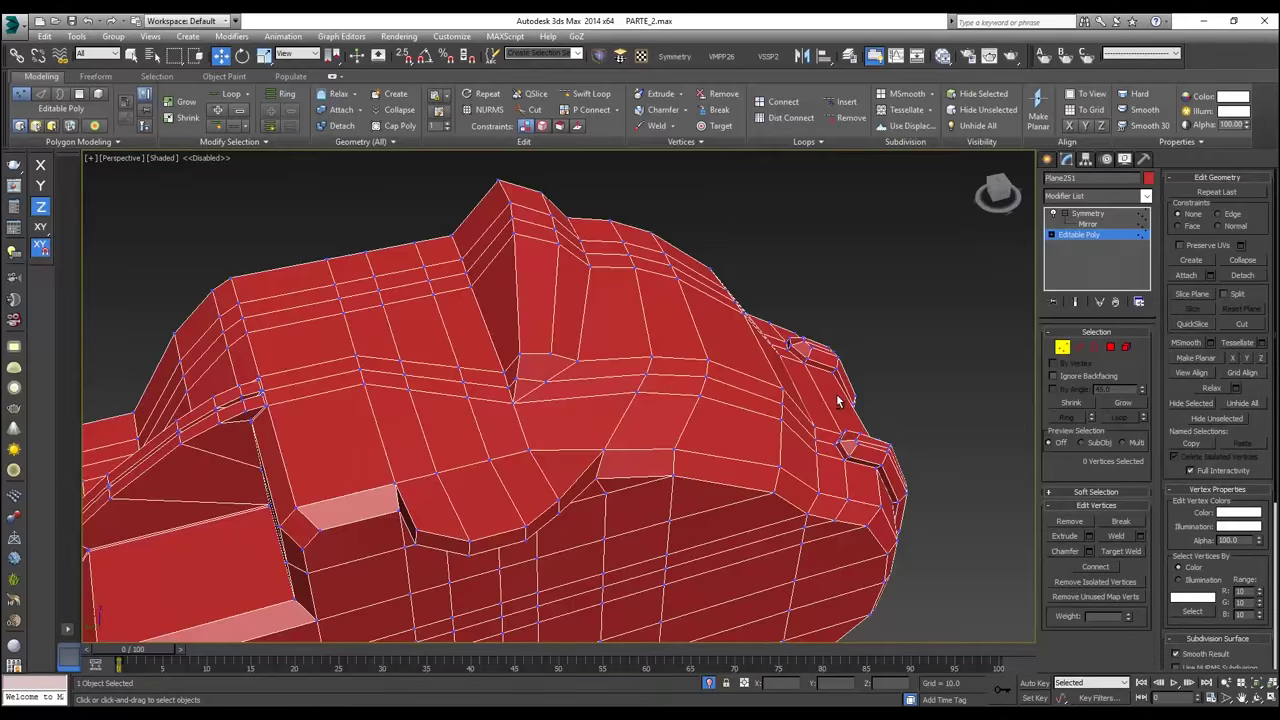
Step: Select the edges along the inner corner of the rear recess beside the arched strip
{"action": "left_click", "coordinate": [1078, 346]}
{"action": "middle_click_drag", "start_coordinate": [636, 431], "coordinate": [538, 376], "text": "alt"}
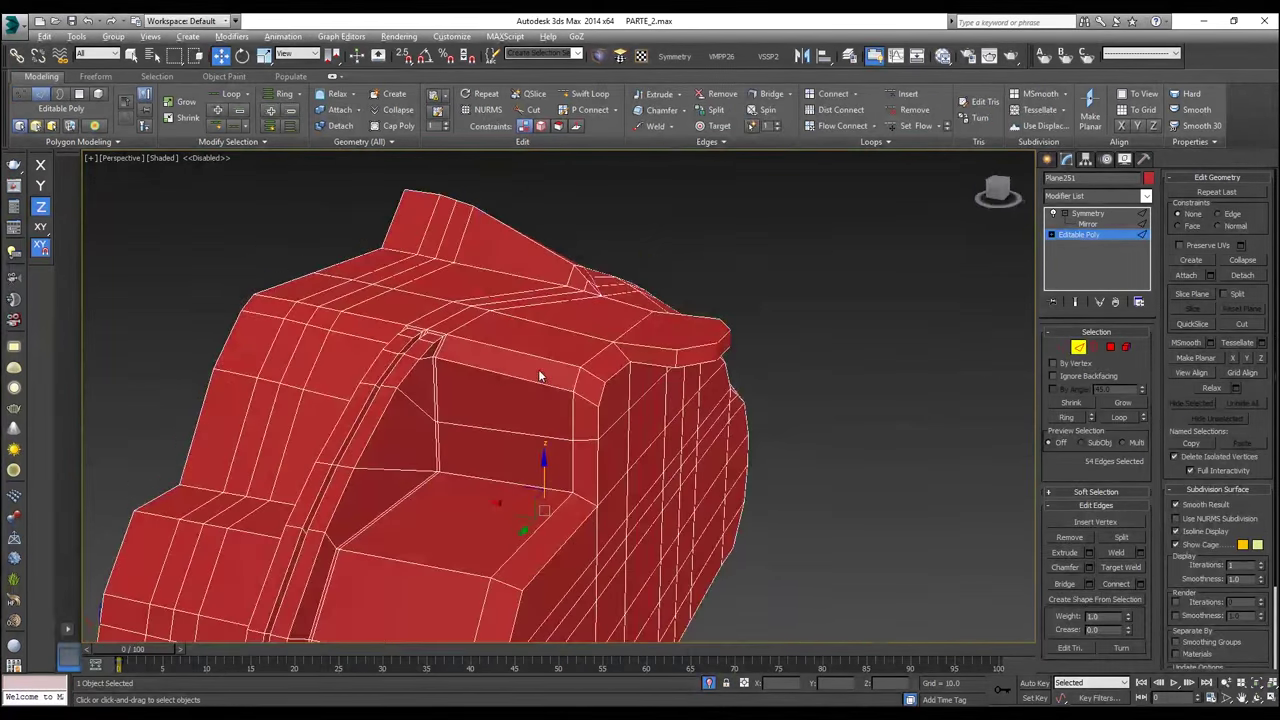
{"action": "scroll", "coordinate": [424, 352], "scroll_direction": "up", "scroll_amount": 2}
{"action": "scroll", "coordinate": [441, 343], "scroll_direction": "up", "scroll_amount": 2}
{"action": "left_click", "coordinate": [450, 338]}
{"action": "left_click", "coordinate": [449, 344], "text": "ctrl"}
{"action": "left_click", "coordinate": [436, 379], "text": "ctrl"}
{"action": "middle_click_drag", "start_coordinate": [451, 531], "coordinate": [507, 338]}
{"action": "left_click", "coordinate": [511, 339], "text": "ctrl"}
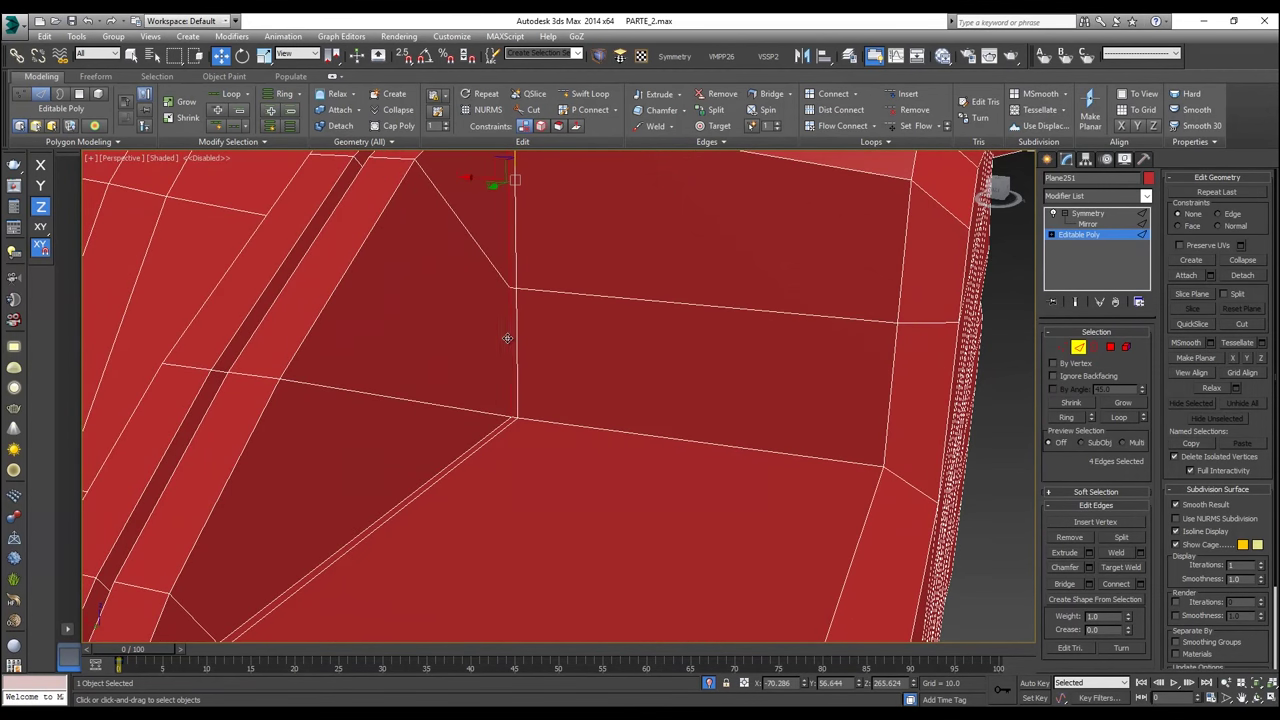
{"action": "left_click", "coordinate": [482, 440], "text": "ctrl"}
Step: Add the groove edge at the foot of the arched strip and extend the edge selection to full loops
{"action": "middle_click_drag", "start_coordinate": [349, 569], "coordinate": [497, 330], "text": "alt"}
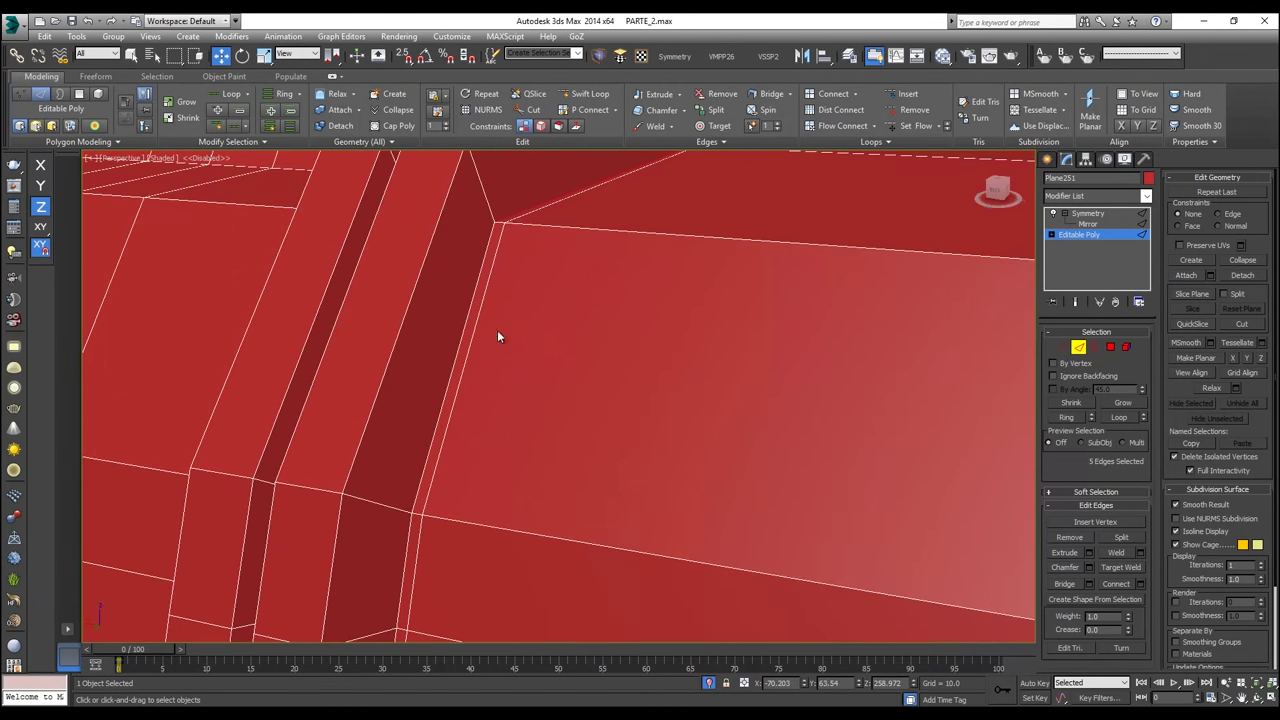
{"action": "left_click", "coordinate": [486, 260], "text": "ctrl"}
{"action": "middle_click_drag", "start_coordinate": [486, 260], "coordinate": [560, 297], "text": "alt"}
{"action": "scroll", "coordinate": [434, 337], "scroll_direction": "down", "scroll_amount": 5}
{"action": "left_click", "coordinate": [234, 95]}
Step: Add the remaining border edges at the strip's end in see-through view and extend them to full loops
{"action": "key", "text": "alt+x"}
{"action": "middle_click_drag", "start_coordinate": [552, 380], "coordinate": [498, 369], "text": "alt"}
{"action": "scroll", "coordinate": [565, 330], "scroll_direction": "up", "scroll_amount": 3}
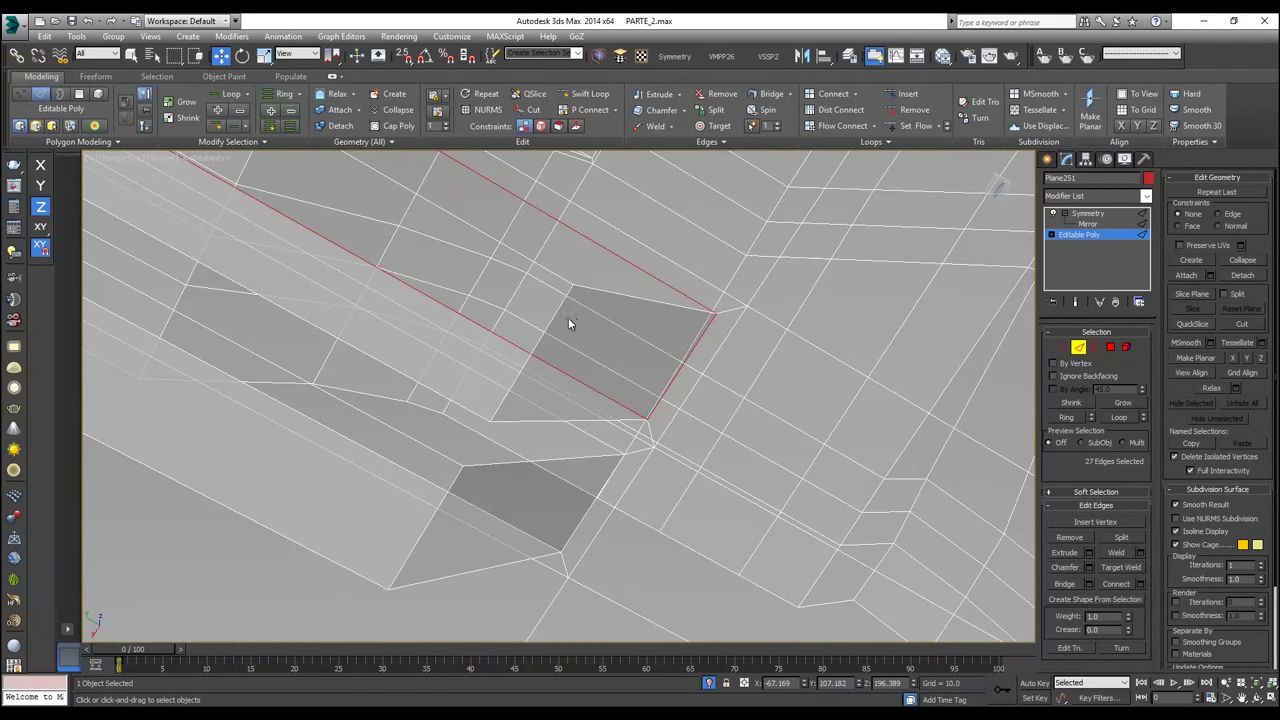
{"action": "middle_click_drag", "start_coordinate": [586, 303], "coordinate": [656, 302]}
{"action": "left_click", "coordinate": [671, 304], "text": "ctrl"}
{"action": "left_click", "coordinate": [660, 274], "text": "ctrl"}
{"action": "left_click", "coordinate": [555, 398], "text": "ctrl"}
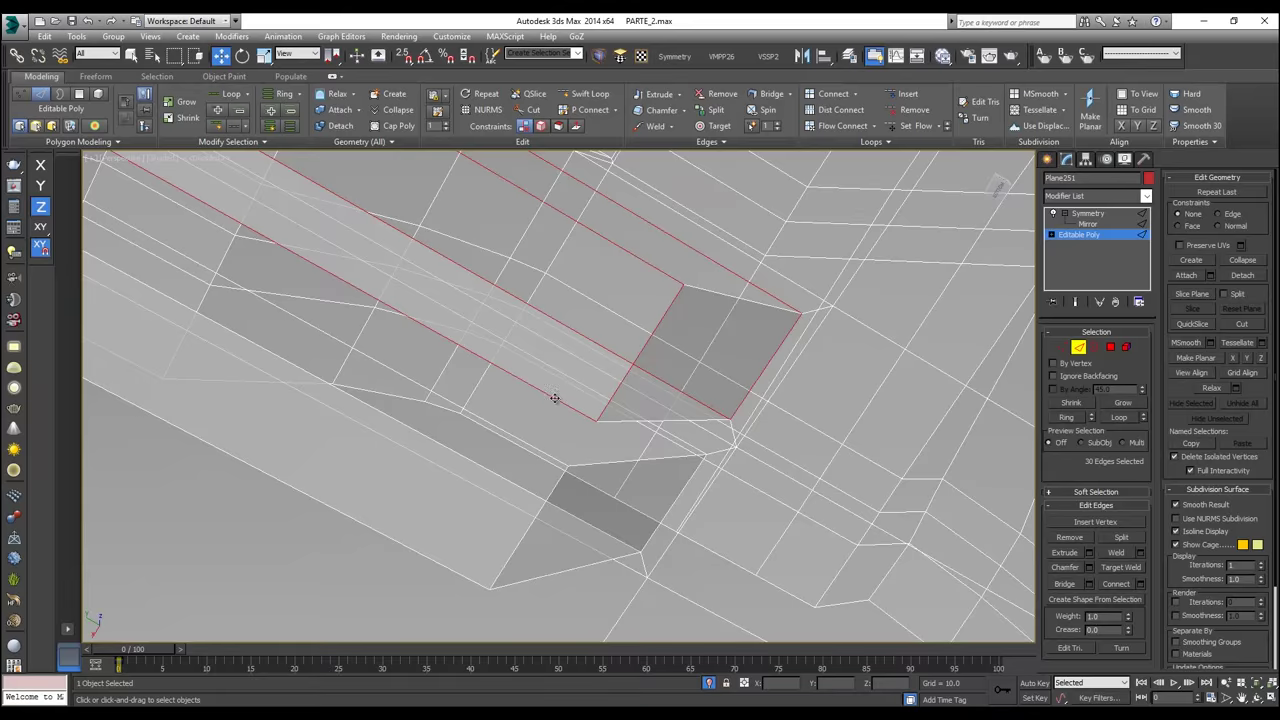
{"action": "left_click", "coordinate": [235, 99]}
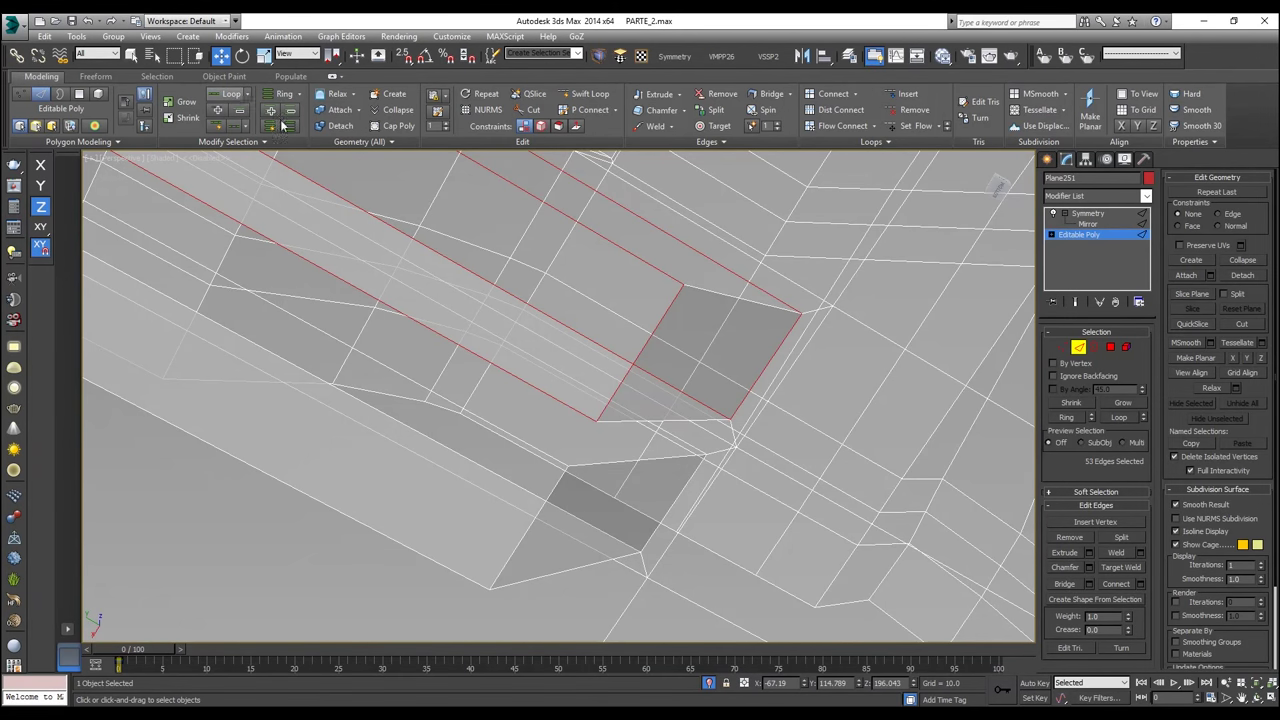
{"action": "scroll", "coordinate": [556, 376], "scroll_direction": "down", "scroll_amount": 8}
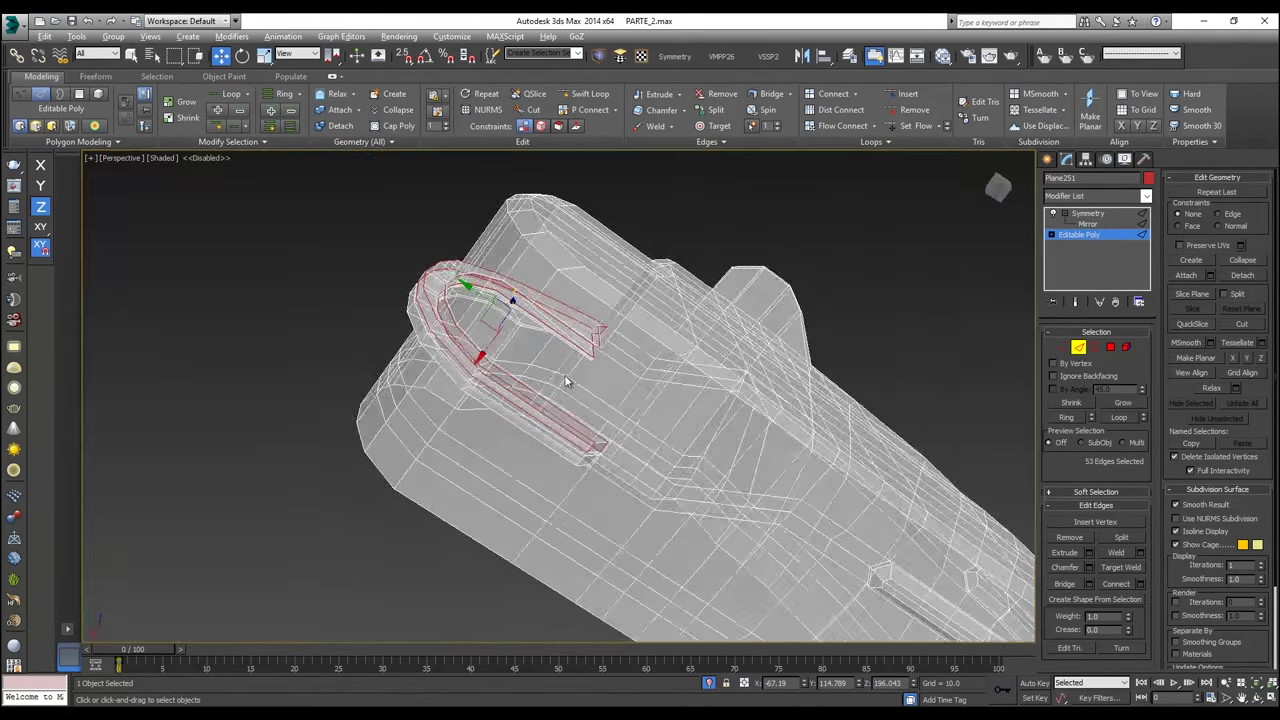
Step: Correct the edge selection at the arched strip's corner by dropping the wrongly included edge and adding the adjoining groove edge
{"action": "middle_click_drag", "start_coordinate": [565, 381], "coordinate": [519, 349], "text": "alt"}
{"action": "scroll", "coordinate": [601, 372], "scroll_direction": "up", "scroll_amount": 5}
{"action": "left_click", "coordinate": [645, 349], "text": "alt"}
{"action": "scroll", "coordinate": [519, 349], "scroll_direction": "up", "scroll_amount": 5}
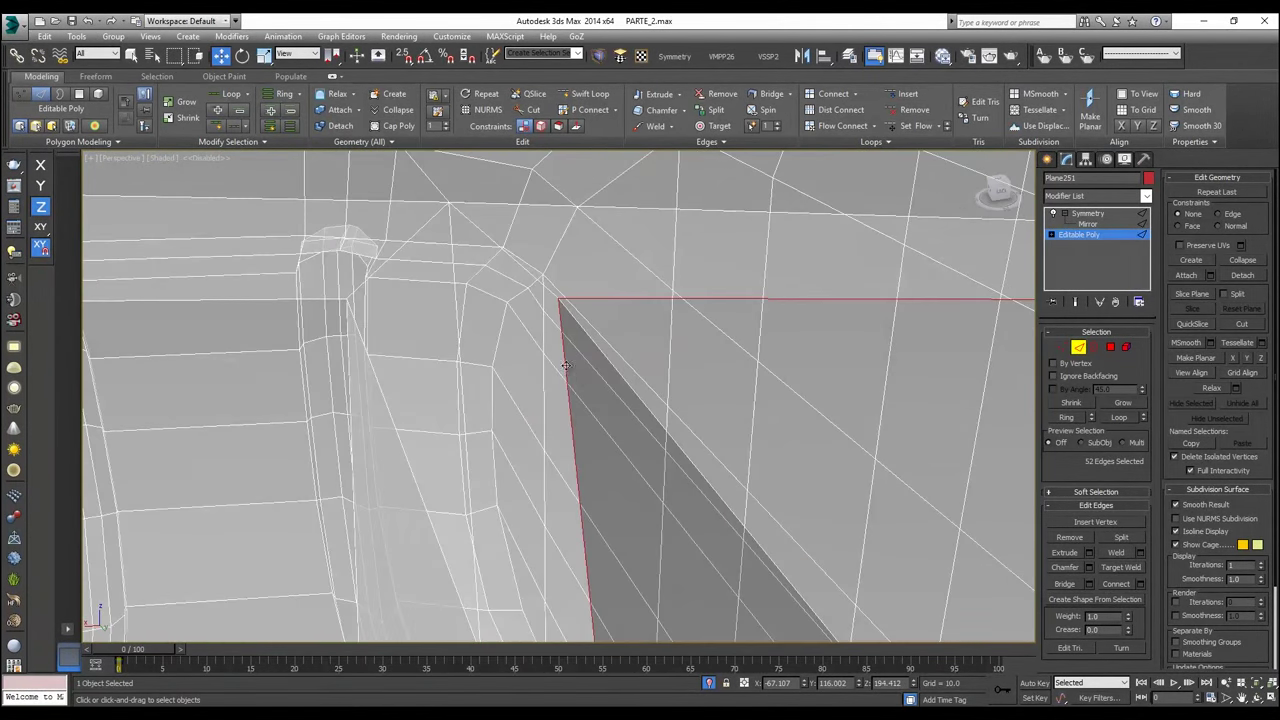
{"action": "left_click", "coordinate": [630, 386], "text": "ctrl"}
{"action": "key", "text": "alt+x"}
Step: Add the two missing edges at the strip's lower end to the selection in see-through view
{"action": "scroll", "coordinate": [632, 390], "scroll_direction": "down", "scroll_amount": 5}
{"action": "left_click_drag", "start_coordinate": [634, 394], "coordinate": [631, 349], "text": "alt"}
{"action": "key", "text": "alt+x"}
{"action": "mouse_move", "coordinate": [631, 349]}
{"action": "middle_mouse_down", "text": "alt"}
{"action": "mouse_move", "coordinate": [610, 345]}
{"action": "mouse_move", "coordinate": [654, 417]}
{"action": "mouse_move", "coordinate": [660, 489]}
{"action": "mouse_move", "coordinate": [748, 550]}
{"action": "mouse_move", "coordinate": [680, 443]}
{"action": "mouse_move", "coordinate": [686, 280]}
{"action": "mouse_move", "coordinate": [694, 475]}
{"action": "mouse_move", "coordinate": [604, 426]}
{"action": "mouse_move", "coordinate": [662, 414]}
{"action": "mouse_move", "coordinate": [610, 345]}
{"action": "middle_mouse_up", "text": "alt"}
{"action": "scroll", "coordinate": [631, 353], "scroll_direction": "up", "scroll_amount": 4}
{"action": "left_click", "coordinate": [640, 351], "text": "ctrl"}
{"action": "left_click", "coordinate": [682, 361], "text": "ctrl"}
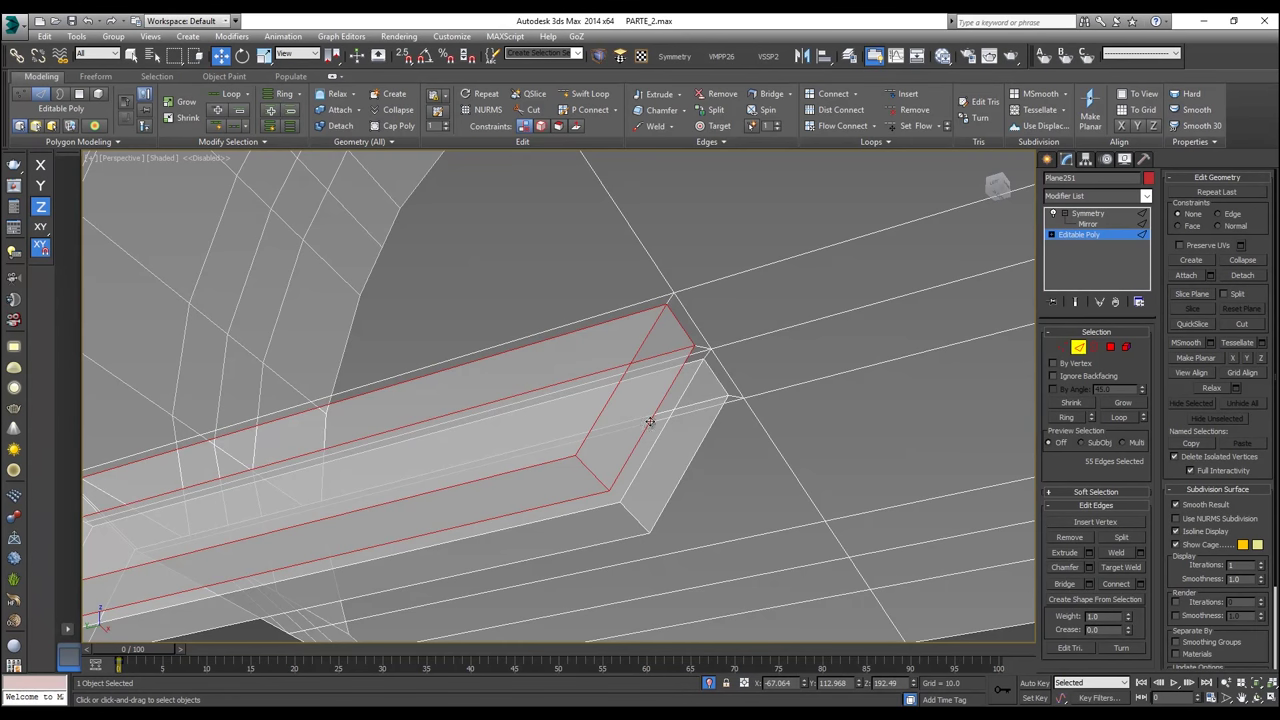
Step: Add the end edges and the short corner edges of the neighbouring groove at the strip's lower end
{"action": "scroll", "coordinate": [707, 378], "scroll_direction": "up", "scroll_amount": 3}
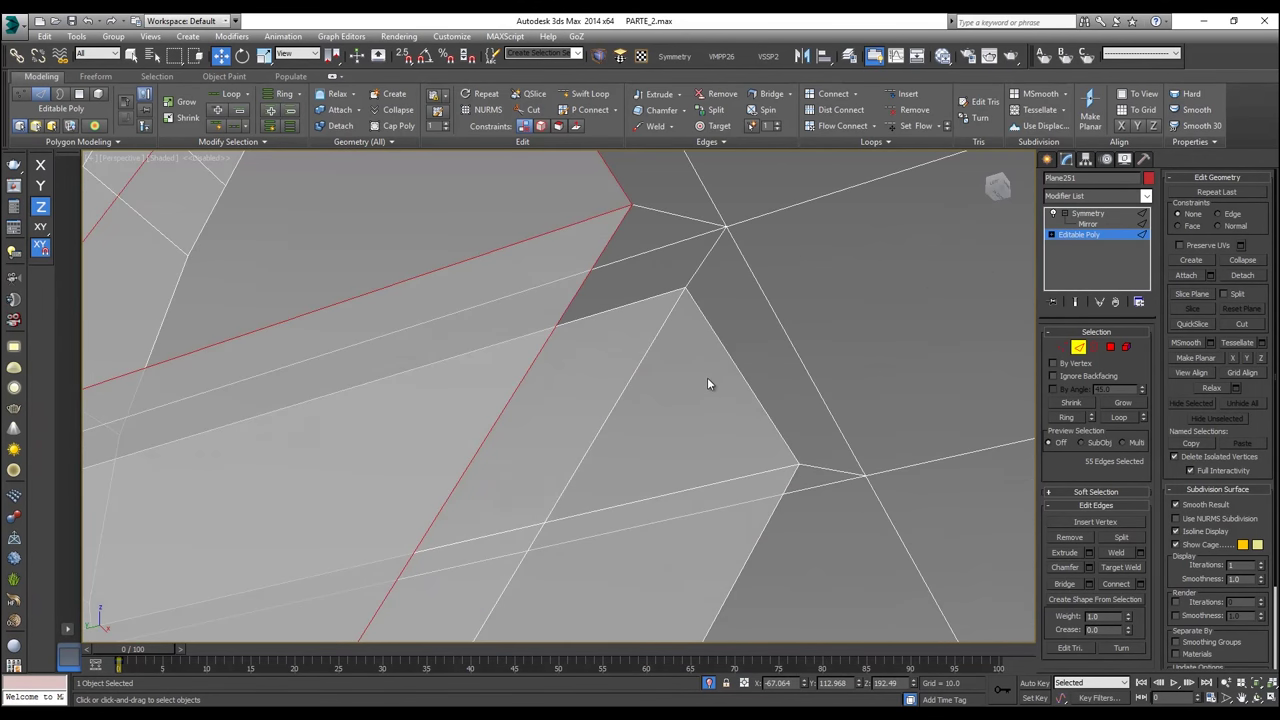
{"action": "left_click", "coordinate": [646, 354], "text": "ctrl"}
{"action": "left_click", "coordinate": [717, 342], "text": "ctrl"}
{"action": "left_click", "coordinate": [634, 305], "text": "ctrl"}
{"action": "left_click", "coordinate": [751, 474], "text": "ctrl"}
Step: Add the three border edges around the outer groove's end face and extend the selection to full loops
{"action": "scroll", "coordinate": [773, 476], "scroll_direction": "down", "scroll_amount": 5}
{"action": "scroll", "coordinate": [752, 490], "scroll_direction": "up", "scroll_amount": 5}
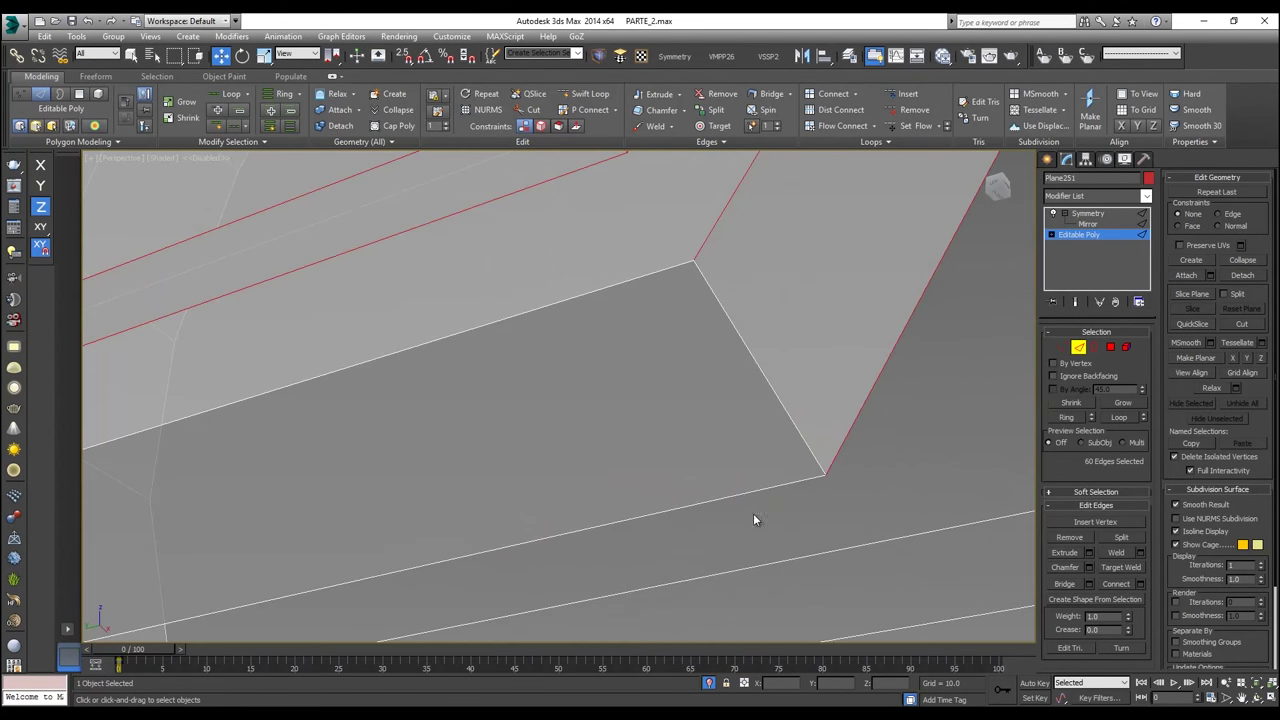
{"action": "left_click_drag", "start_coordinate": [818, 488], "coordinate": [826, 472], "text": "ctrl"}
{"action": "left_click", "coordinate": [604, 288], "text": "ctrl"}
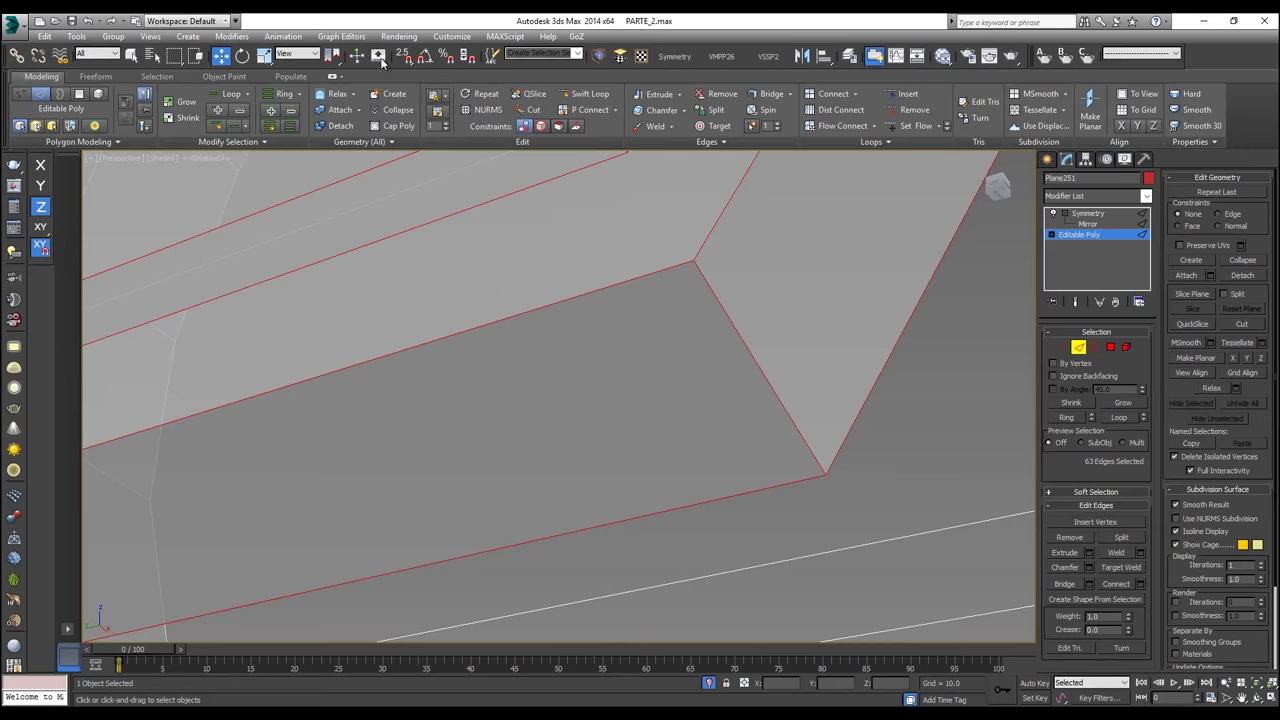
{"action": "left_click", "coordinate": [231, 93]}
Step: Deselect the short corner edges that connect the strip's lower end to the surrounding body mesh
{"action": "scroll", "coordinate": [495, 276], "scroll_direction": "down", "scroll_amount": 5}
{"action": "scroll", "coordinate": [530, 239], "scroll_direction": "up", "scroll_amount": 6}
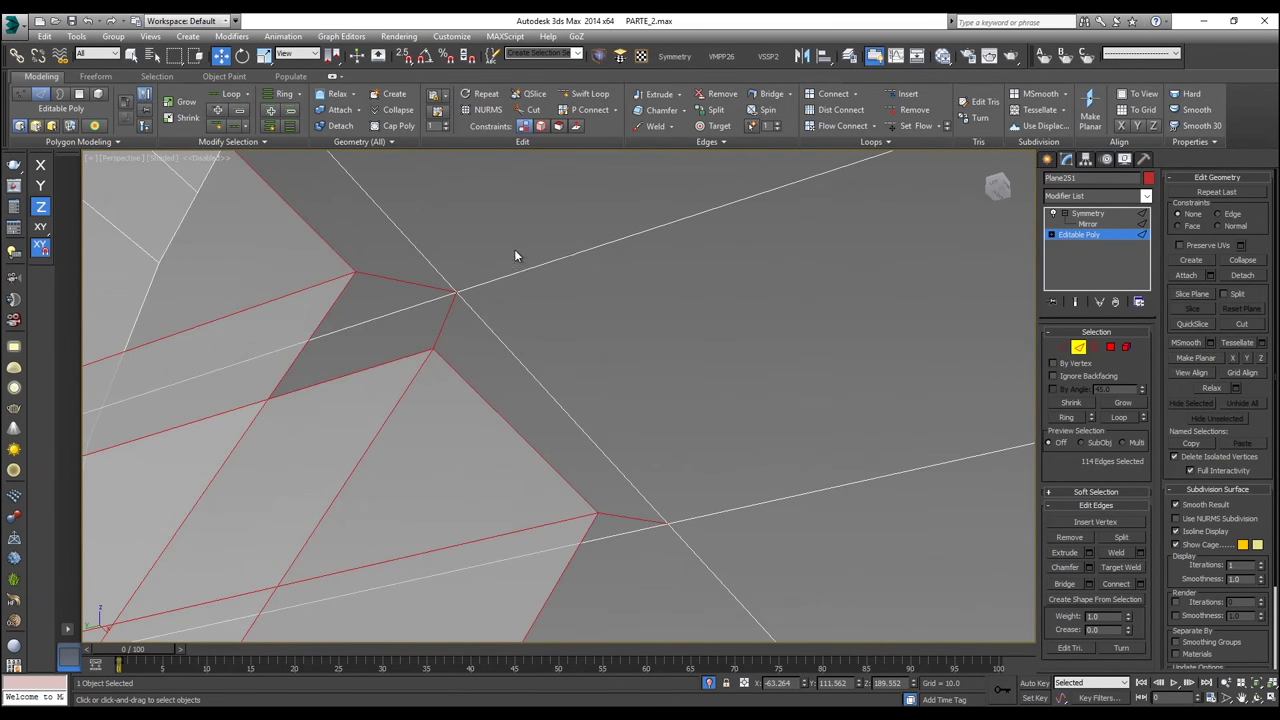
{"action": "middle_click_drag", "start_coordinate": [489, 302], "coordinate": [476, 304], "text": "alt"}
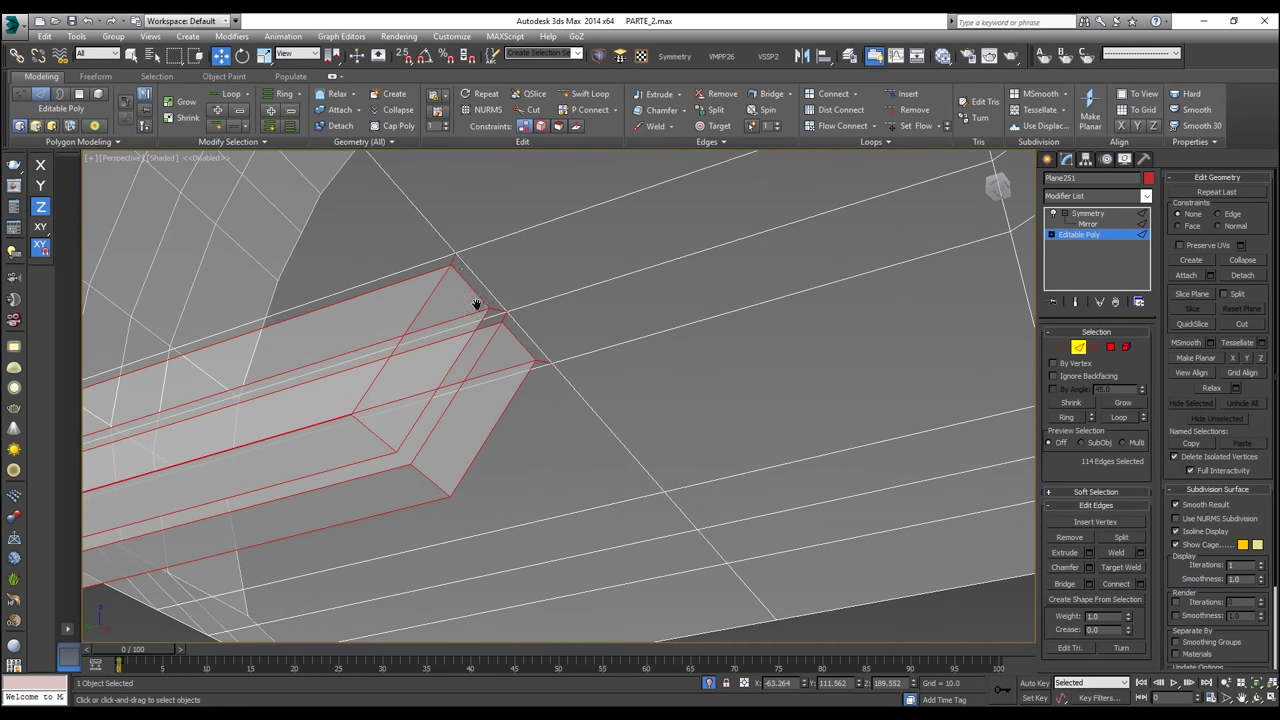
{"action": "scroll", "coordinate": [467, 266], "scroll_direction": "up", "scroll_amount": 6}
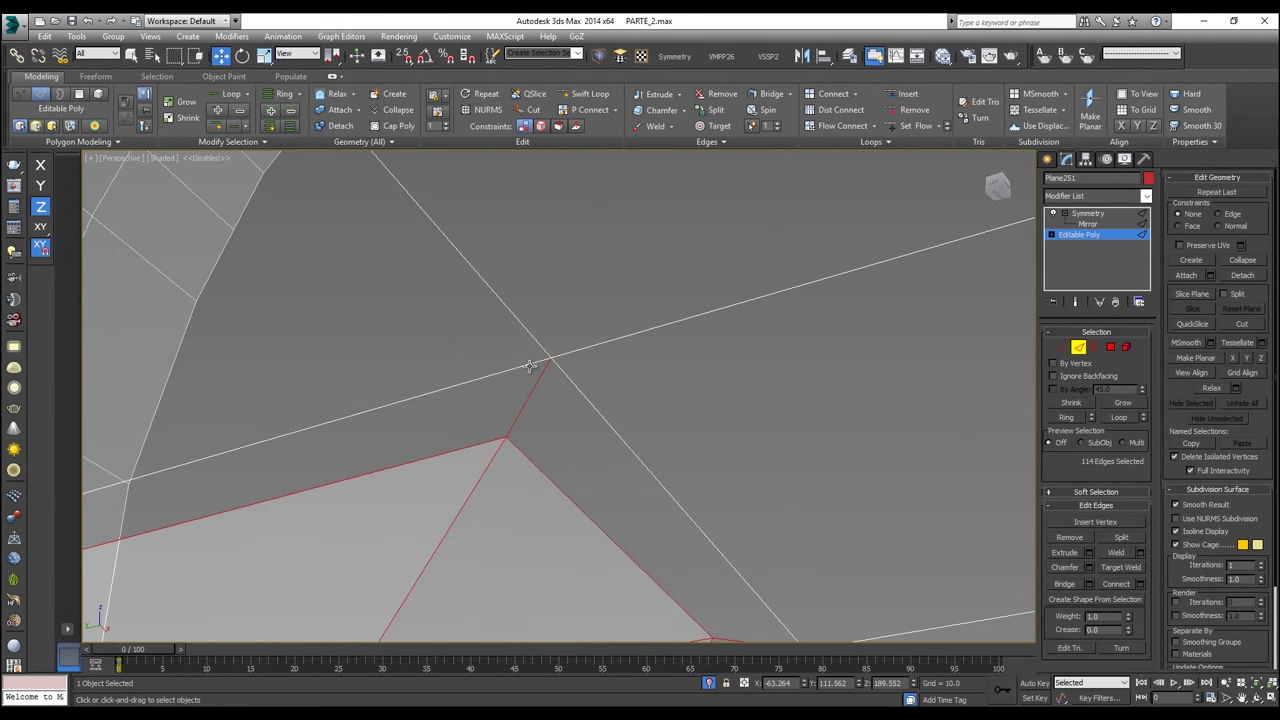
{"action": "middle_click_drag", "start_coordinate": [700, 565], "coordinate": [562, 318]}
{"action": "left_click", "coordinate": [571, 256], "text": "alt"}
{"action": "left_click", "coordinate": [567, 243], "text": "alt"}
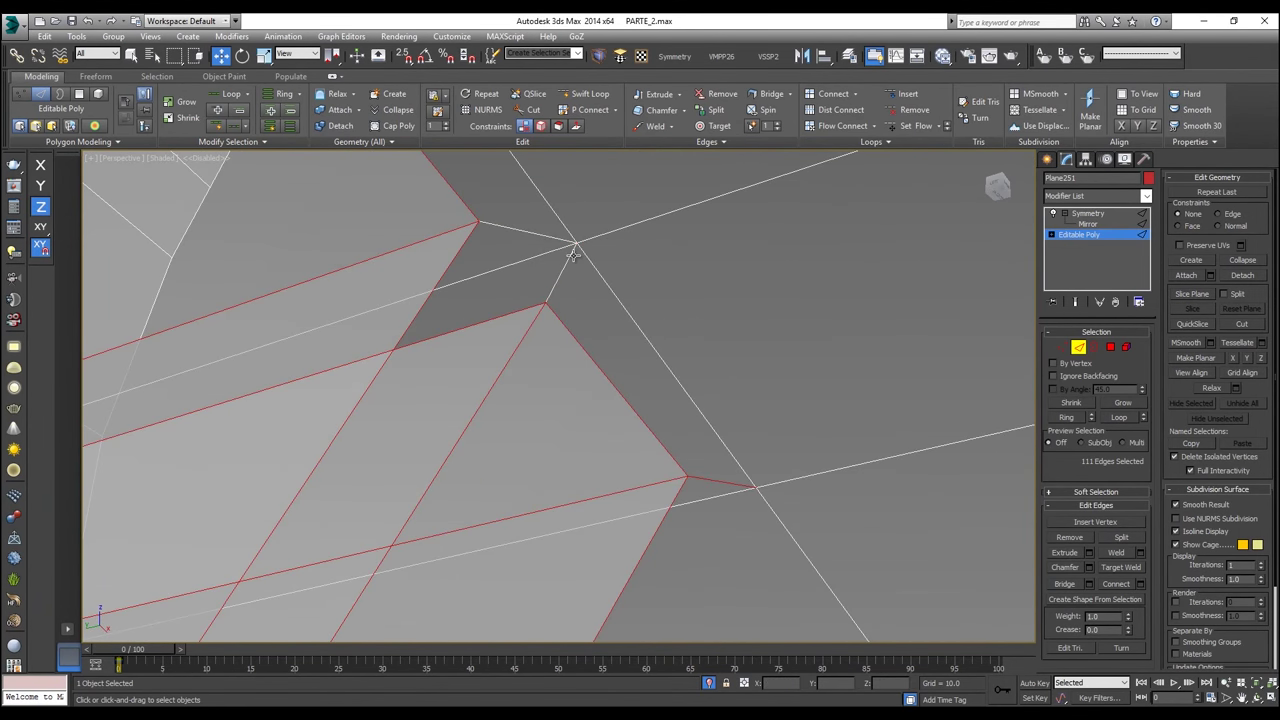
{"action": "left_click", "coordinate": [720, 474], "text": "alt"}
Step: Correct the selection at the strip's upper end, leaving out the cross edge and adding the missing groove edge
{"action": "scroll", "coordinate": [720, 470], "scroll_direction": "down", "scroll_amount": 5}
{"action": "mouse_move", "coordinate": [682, 420]}
{"action": "middle_mouse_down", "text": "alt"}
{"action": "mouse_move", "coordinate": [783, 407]}
{"action": "mouse_move", "coordinate": [614, 340]}
{"action": "mouse_move", "coordinate": [701, 418]}
{"action": "mouse_move", "coordinate": [628, 310]}
{"action": "mouse_move", "coordinate": [646, 411]}
{"action": "mouse_move", "coordinate": [662, 260]}
{"action": "mouse_move", "coordinate": [668, 309]}
{"action": "middle_mouse_up", "text": "alt"}
{"action": "scroll", "coordinate": [612, 460], "scroll_direction": "up", "scroll_amount": 4}
{"action": "key", "text": "alt+x"}
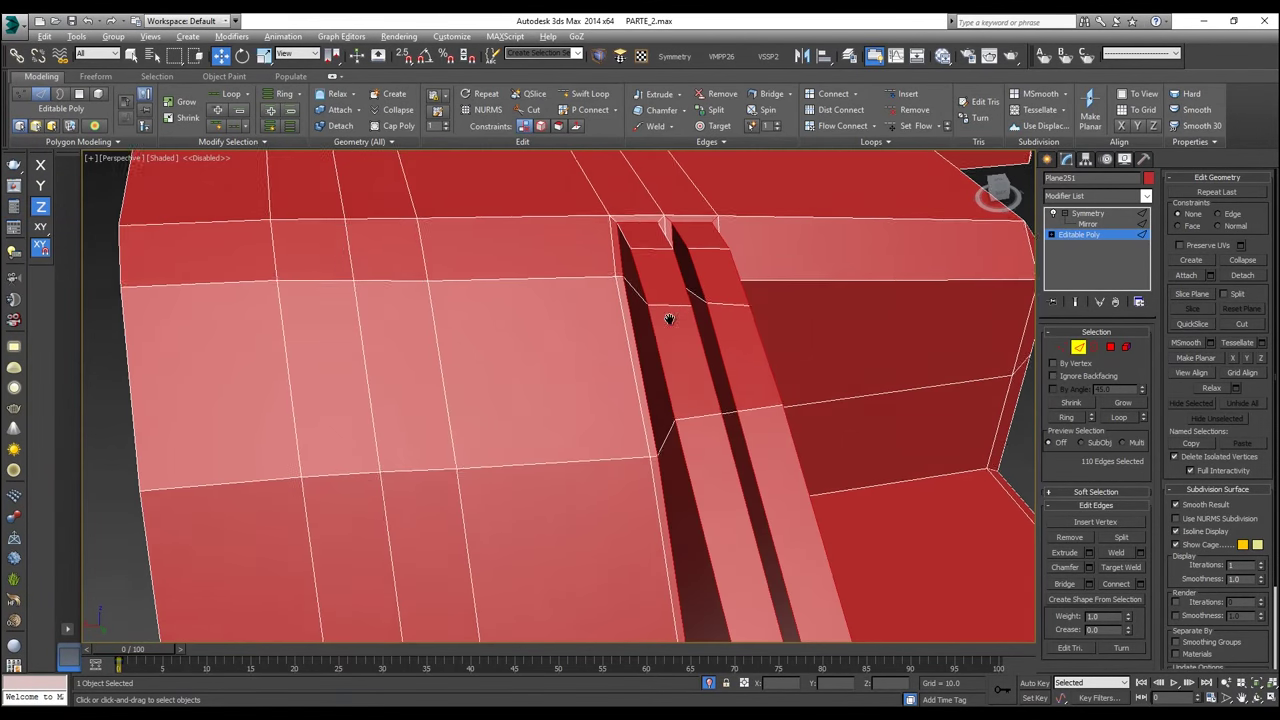
{"action": "scroll", "coordinate": [625, 203], "scroll_direction": "up", "scroll_amount": 5}
{"action": "key", "text": "alt+x"}
{"action": "middle_click_drag", "start_coordinate": [620, 335], "coordinate": [607, 373], "text": "alt"}
{"action": "left_click", "coordinate": [598, 502], "text": "ctrl"}
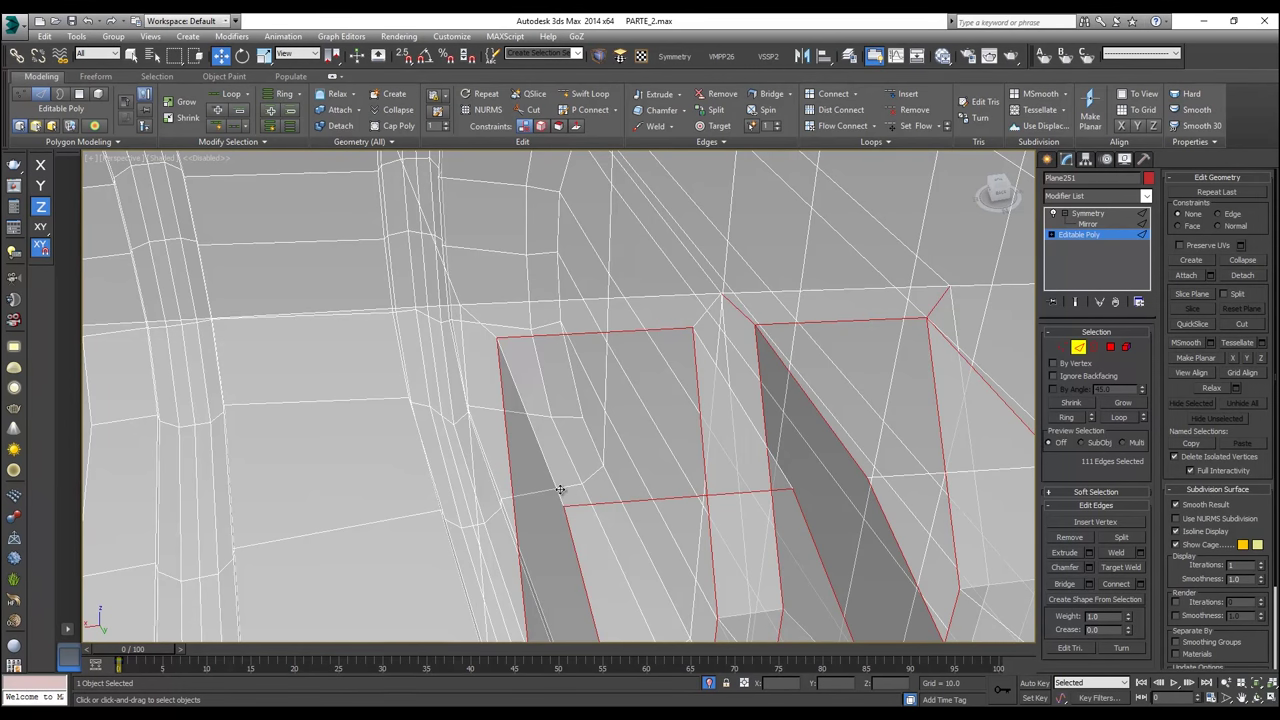
{"action": "left_click", "coordinate": [603, 505], "text": "alt"}
{"action": "left_click", "coordinate": [760, 439], "text": "ctrl"}
Step: Chamfer the selected strip and groove edges by 0.1 with one segment, and check the corners
{"action": "key", "text": "alt+x"}
{"action": "mouse_move", "coordinate": [540, 326]}
{"action": "middle_mouse_down", "text": "alt"}
{"action": "mouse_move", "coordinate": [574, 323]}
{"action": "mouse_move", "coordinate": [681, 499]}
{"action": "middle_mouse_up", "text": "alt"}
{"action": "key", "text": "z"}
{"action": "scroll", "coordinate": [680, 498], "scroll_direction": "up", "scroll_amount": 10}
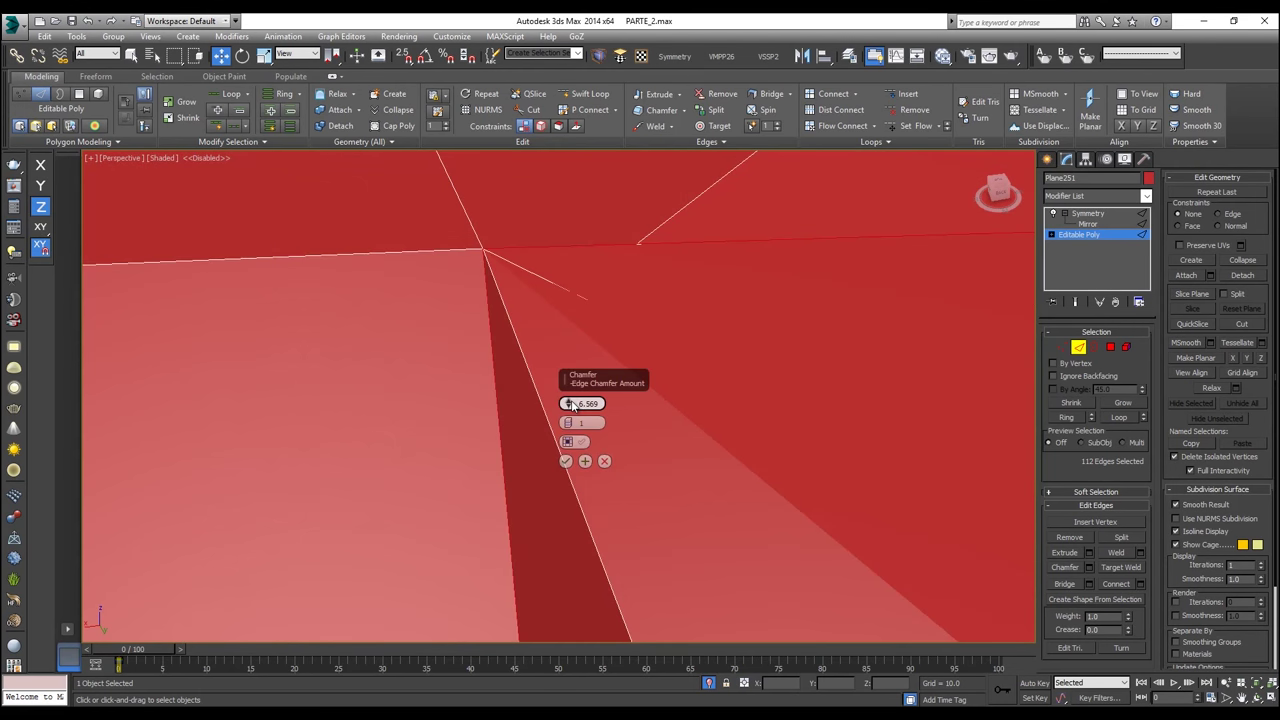
{"action": "left_click_drag", "start_coordinate": [570, 403], "coordinate": [568, 402]}
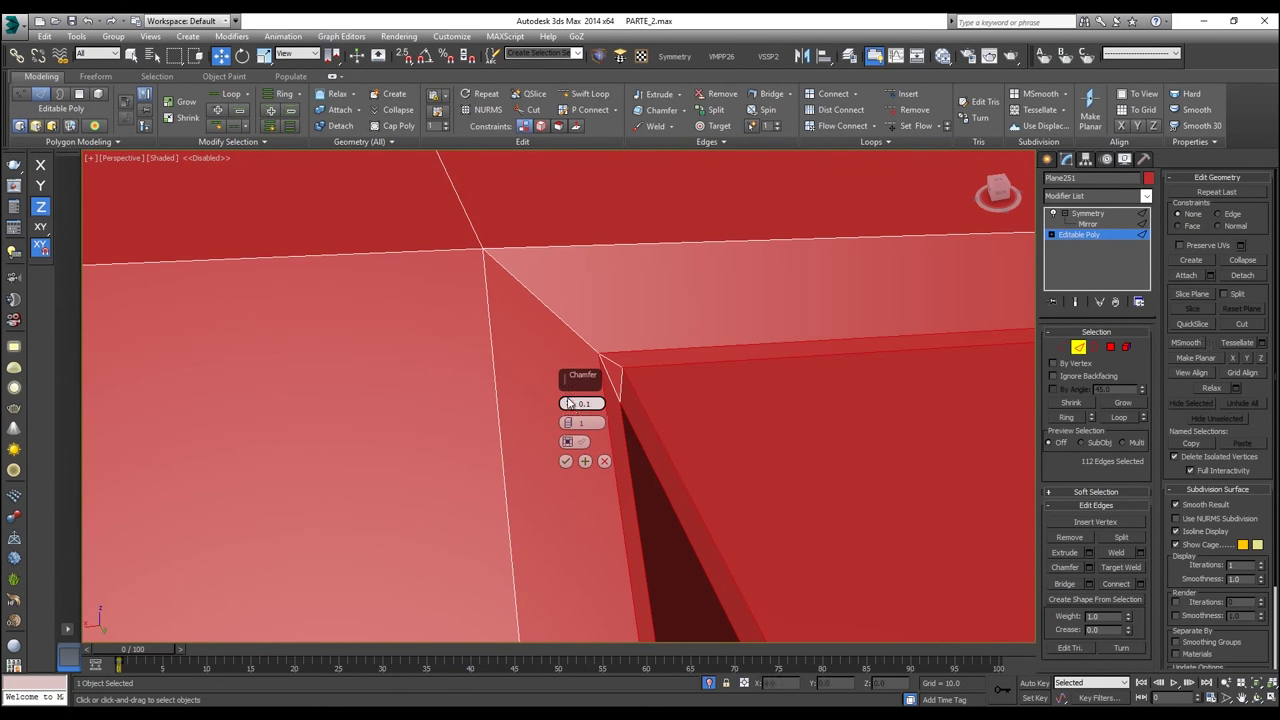
{"action": "left_click", "coordinate": [566, 462]}
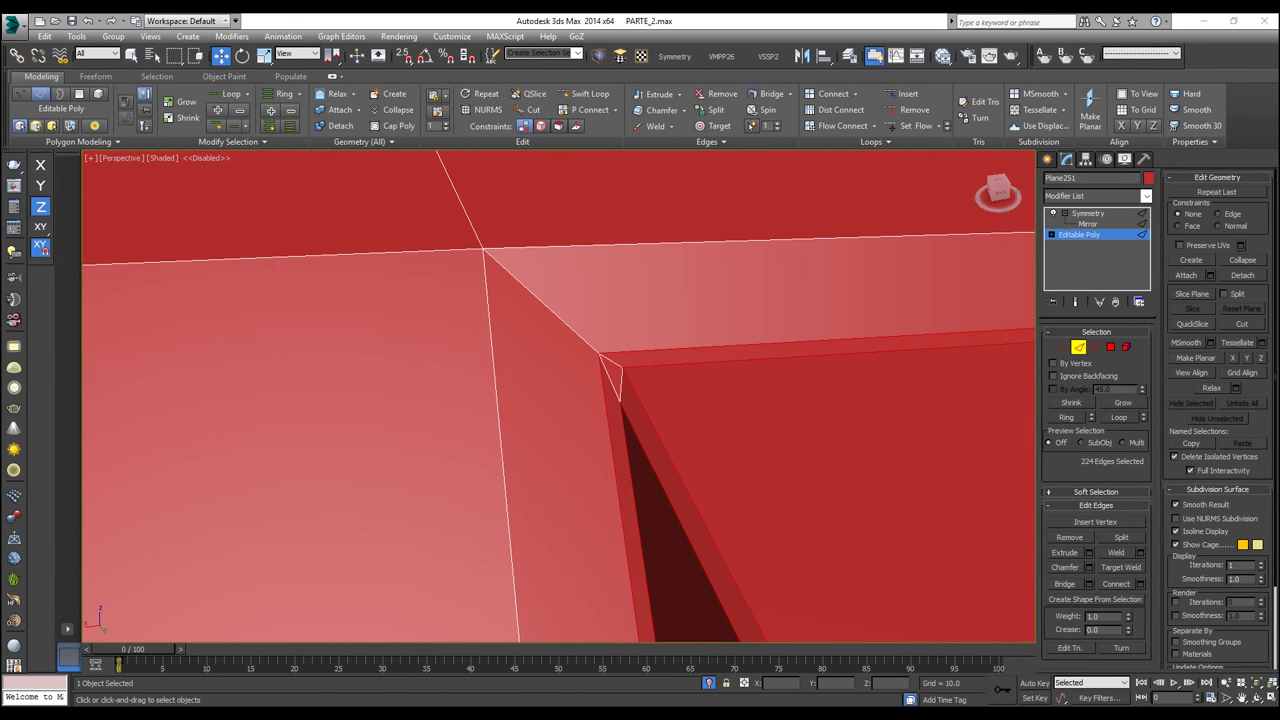
{"action": "scroll", "coordinate": [922, 323], "scroll_direction": "down", "scroll_amount": 3}
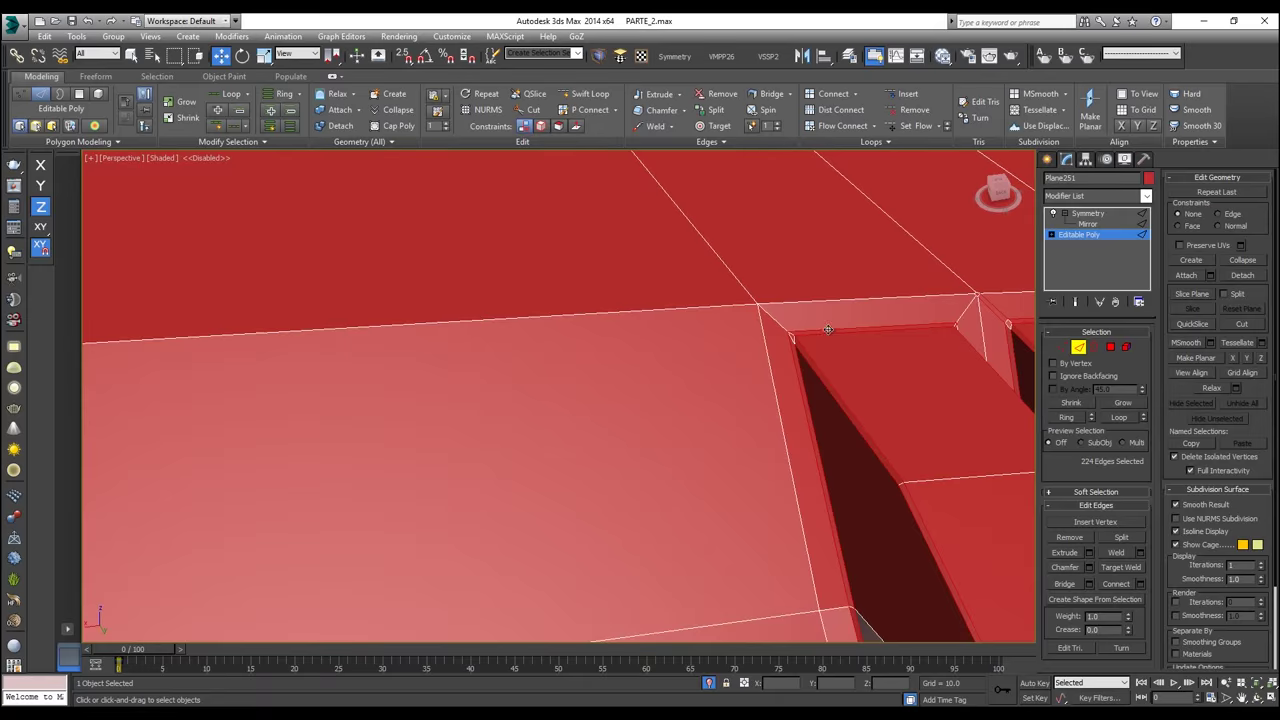
{"action": "scroll", "coordinate": [792, 332], "scroll_direction": "down", "scroll_amount": 2}
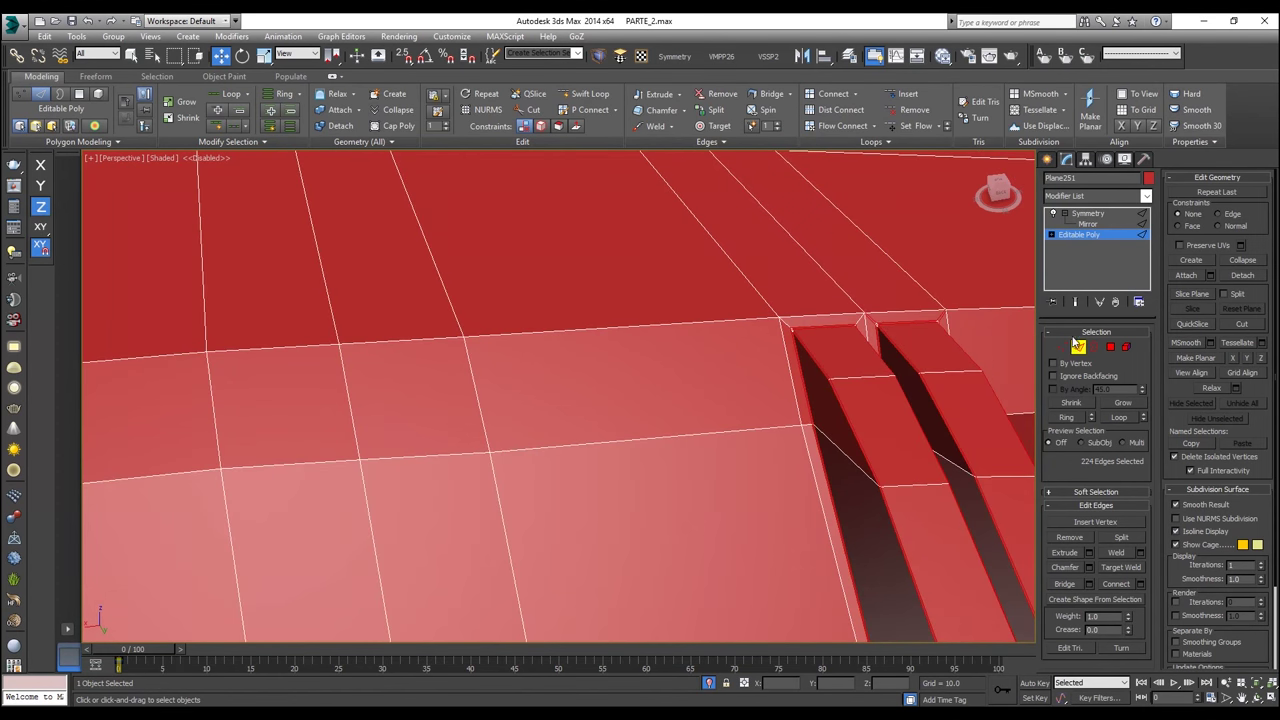
Step: Apply a MeshSmooth modifier above Symmetry and inspect the smoothed corners at the strip's end
{"action": "left_click", "coordinate": [1088, 213]}
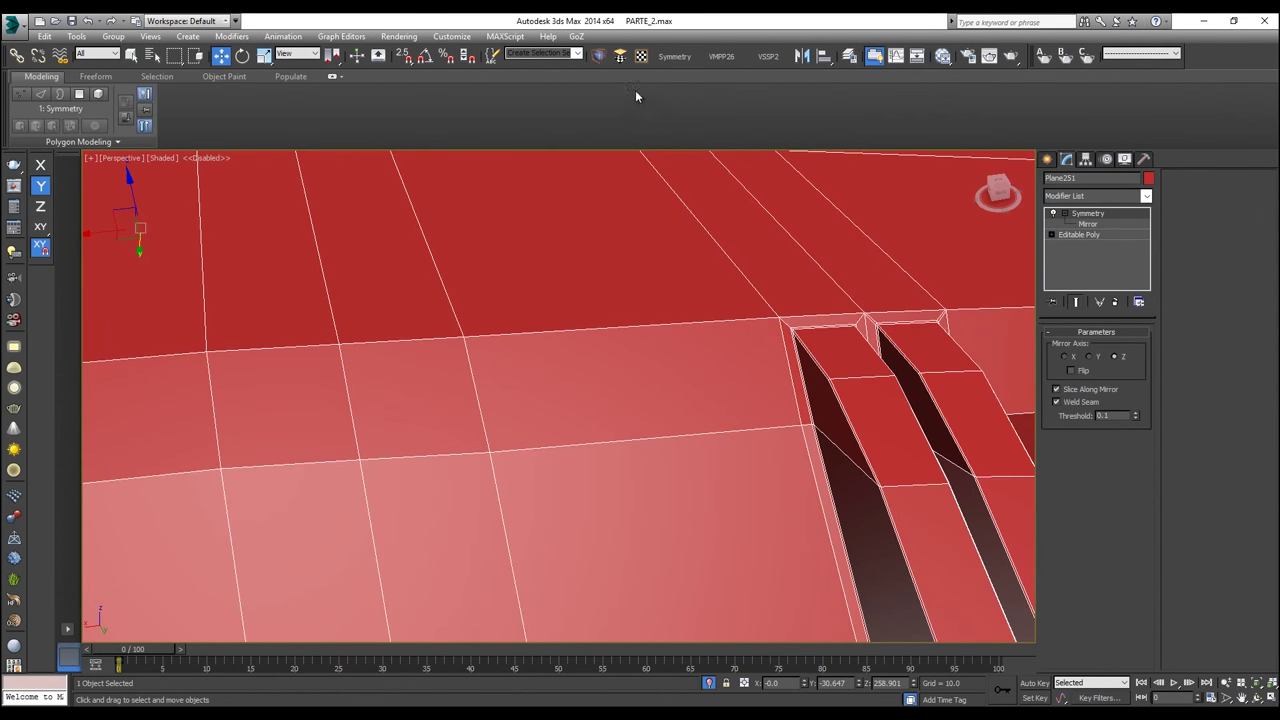
{"action": "left_click", "coordinate": [1103, 198]}
{"action": "type", "text": "mes"}
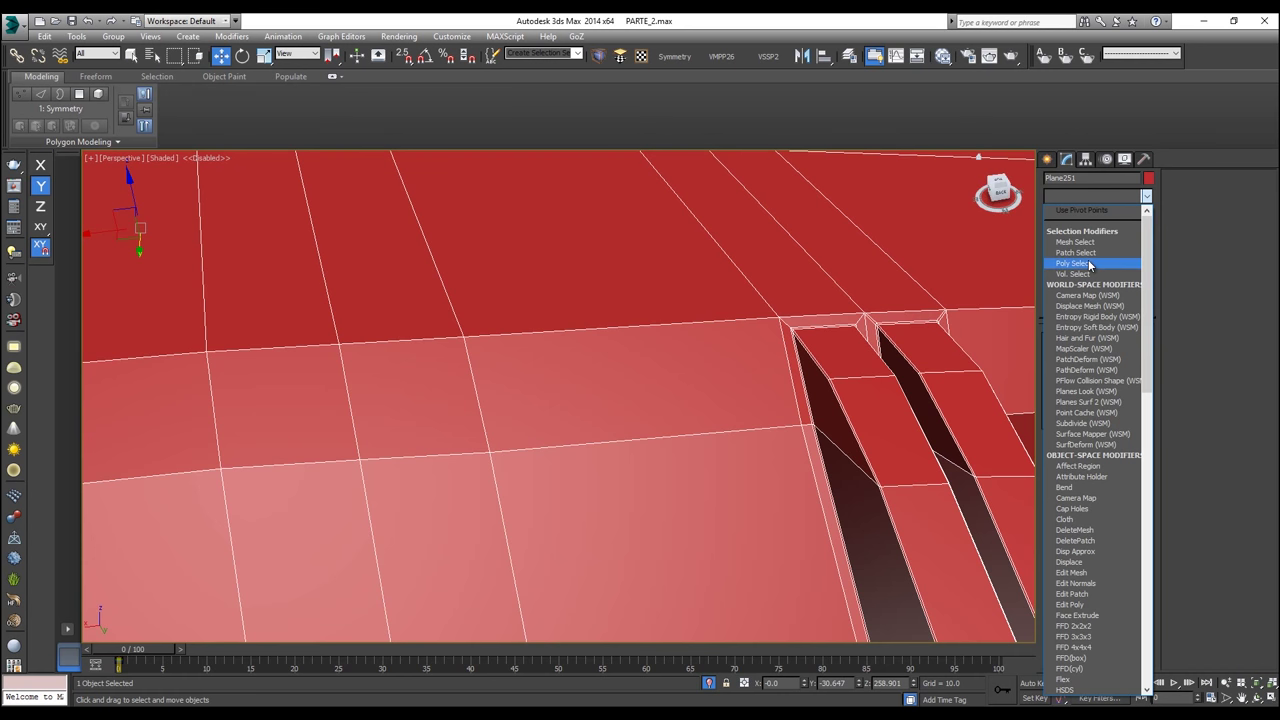
{"action": "key", "text": "Down"}
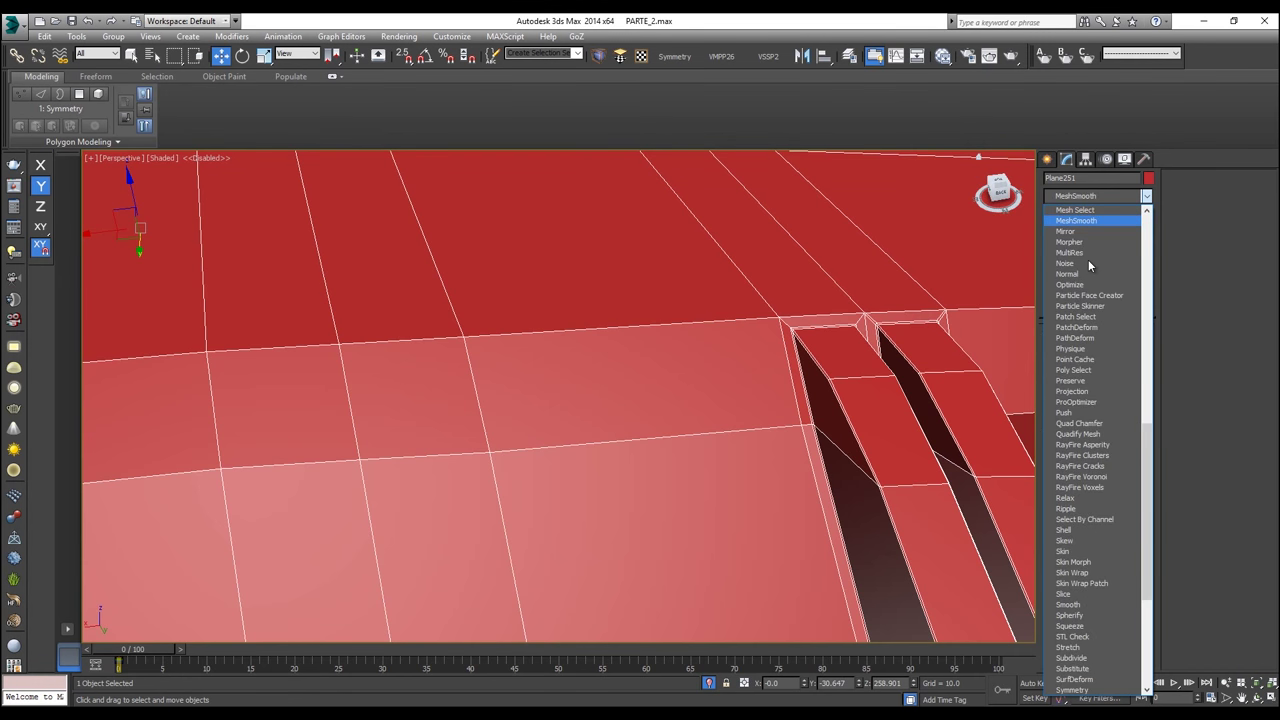
{"action": "key", "text": "Return"}
{"action": "scroll", "coordinate": [822, 321], "scroll_direction": "up", "scroll_amount": 3}
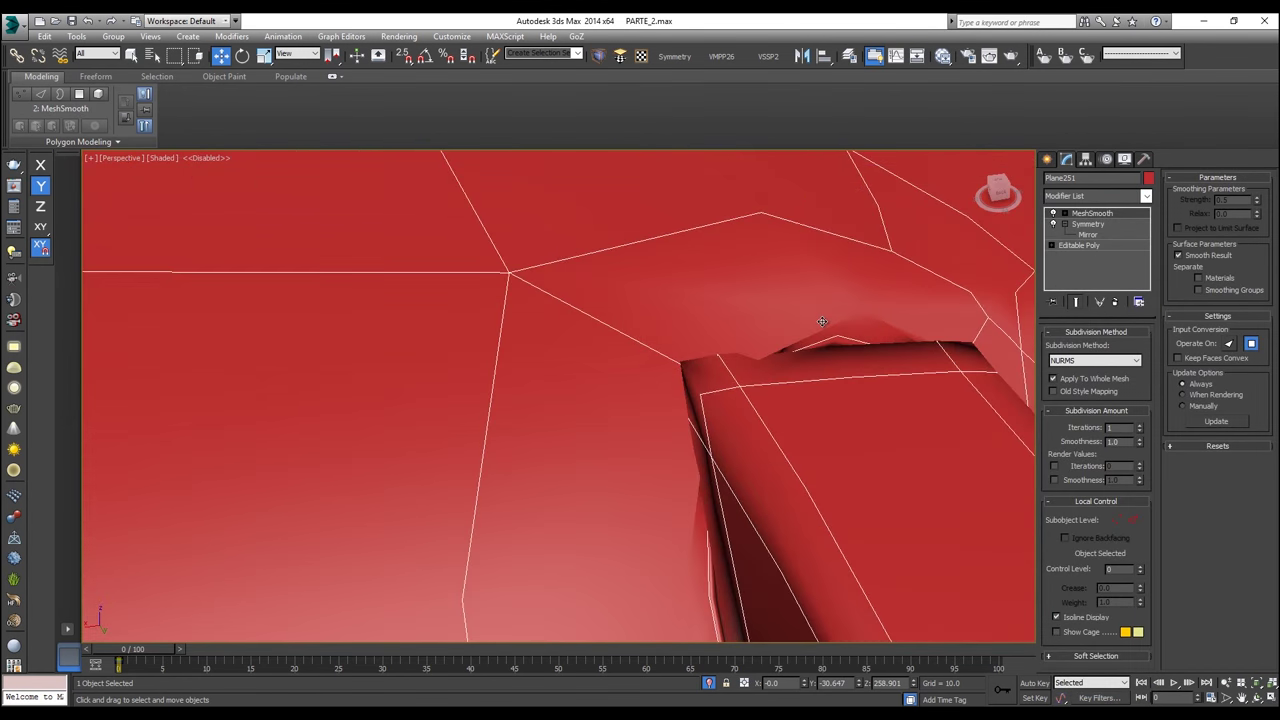
{"action": "scroll", "coordinate": [800, 334], "scroll_direction": "down", "scroll_amount": 2}
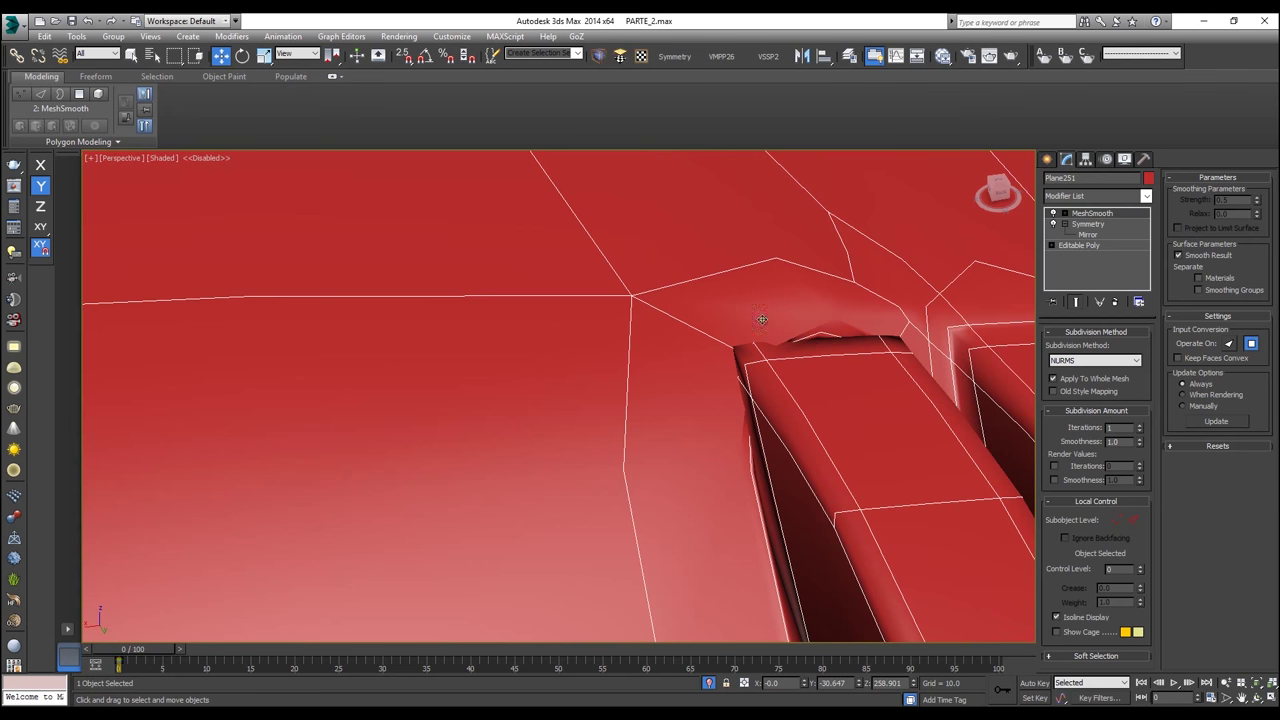
{"action": "scroll", "coordinate": [737, 333], "scroll_direction": "down", "scroll_amount": 8}
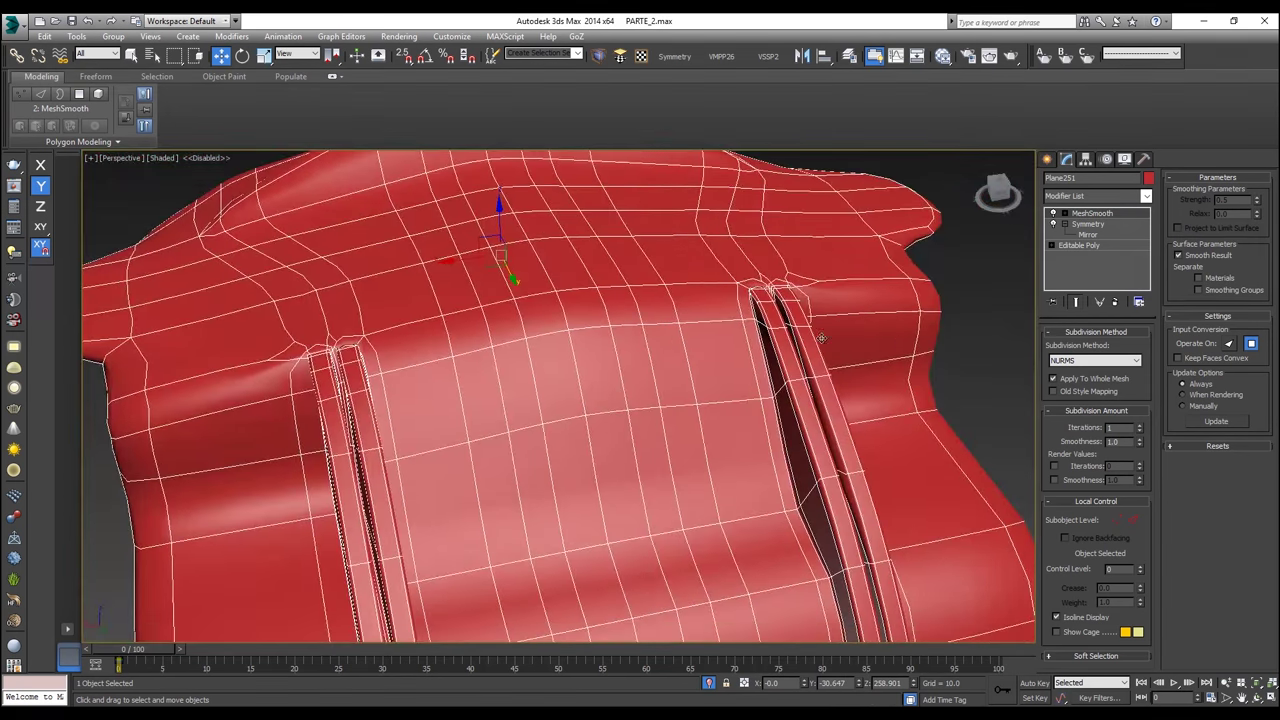
Step: Set the MeshSmooth iterations to 2 and inspect the smoothed strip and recess from several sides
{"action": "middle_click_drag", "start_coordinate": [968, 366], "coordinate": [790, 269], "text": "alt"}
{"action": "scroll", "coordinate": [438, 268], "scroll_direction": "up", "scroll_amount": 5}
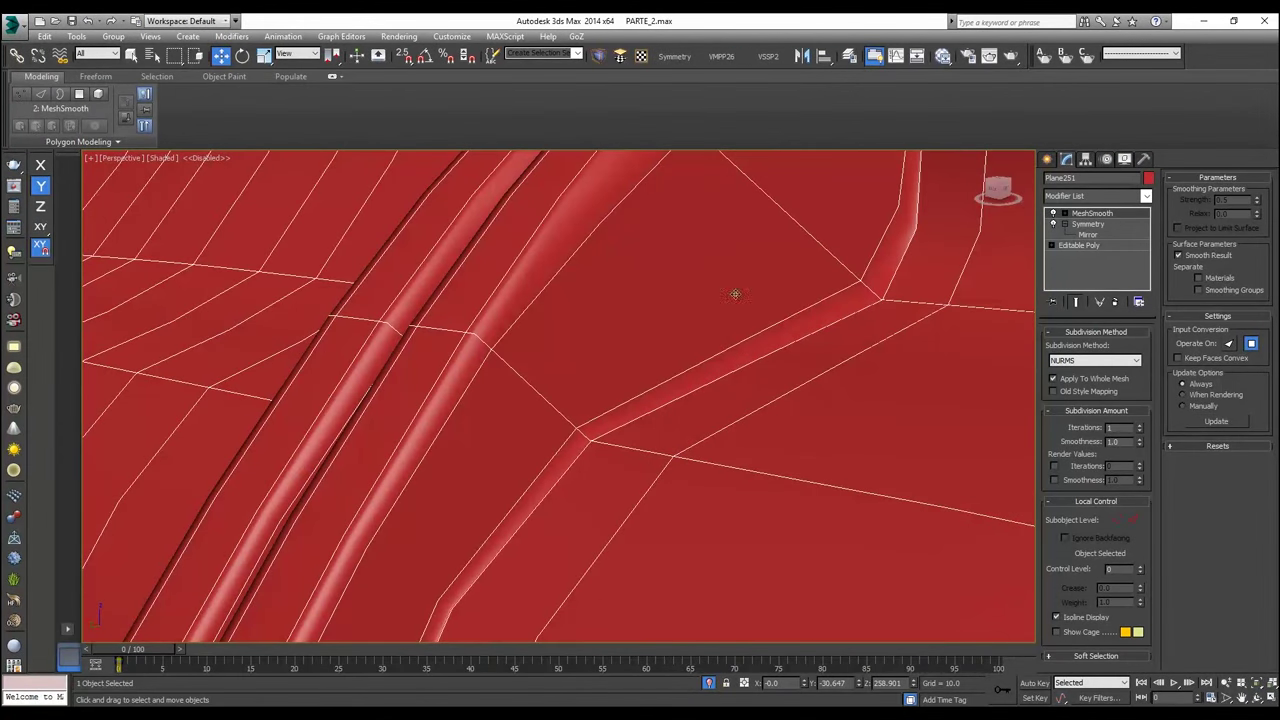
{"action": "scroll", "coordinate": [872, 277], "scroll_direction": "down", "scroll_amount": 4}
{"action": "middle_click_drag", "start_coordinate": [908, 406], "coordinate": [838, 362], "text": "alt"}
{"action": "scroll", "coordinate": [768, 314], "scroll_direction": "up", "scroll_amount": 5}
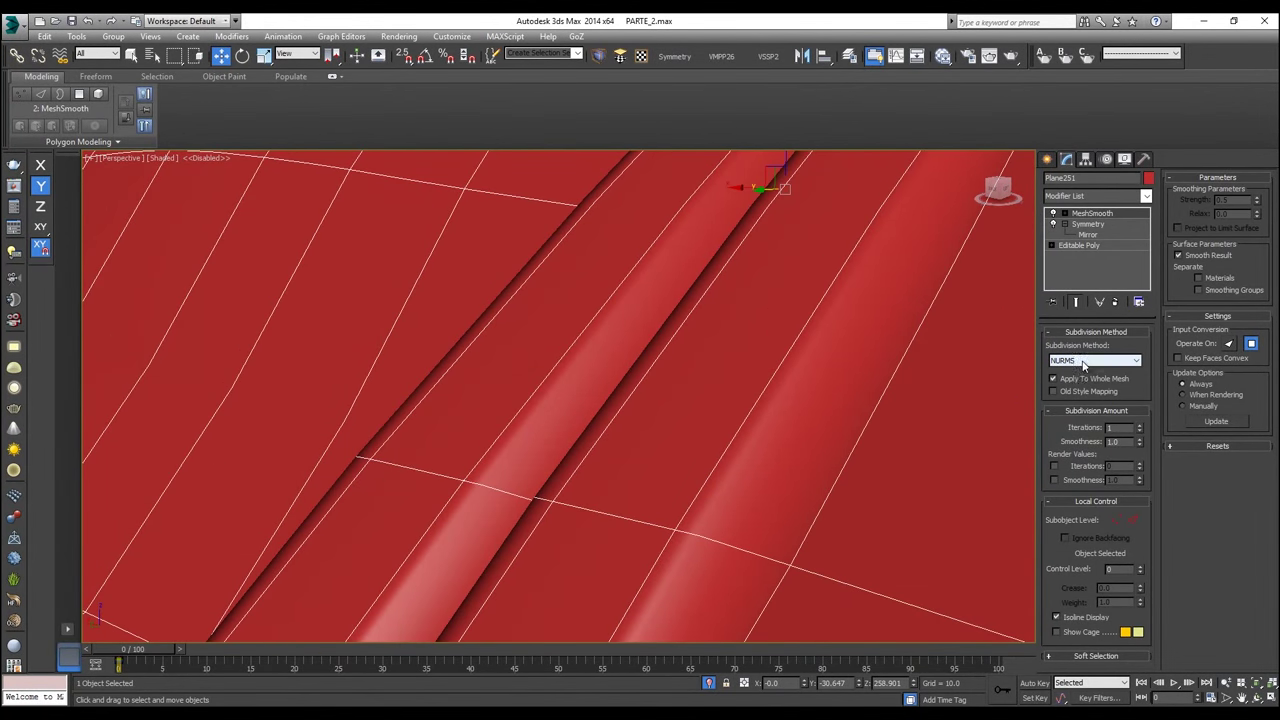
{"action": "left_click", "coordinate": [1141, 428]}
{"action": "middle_click_drag", "start_coordinate": [904, 321], "coordinate": [665, 396], "text": "alt"}
{"action": "scroll", "coordinate": [743, 371], "scroll_direction": "down", "scroll_amount": 4}
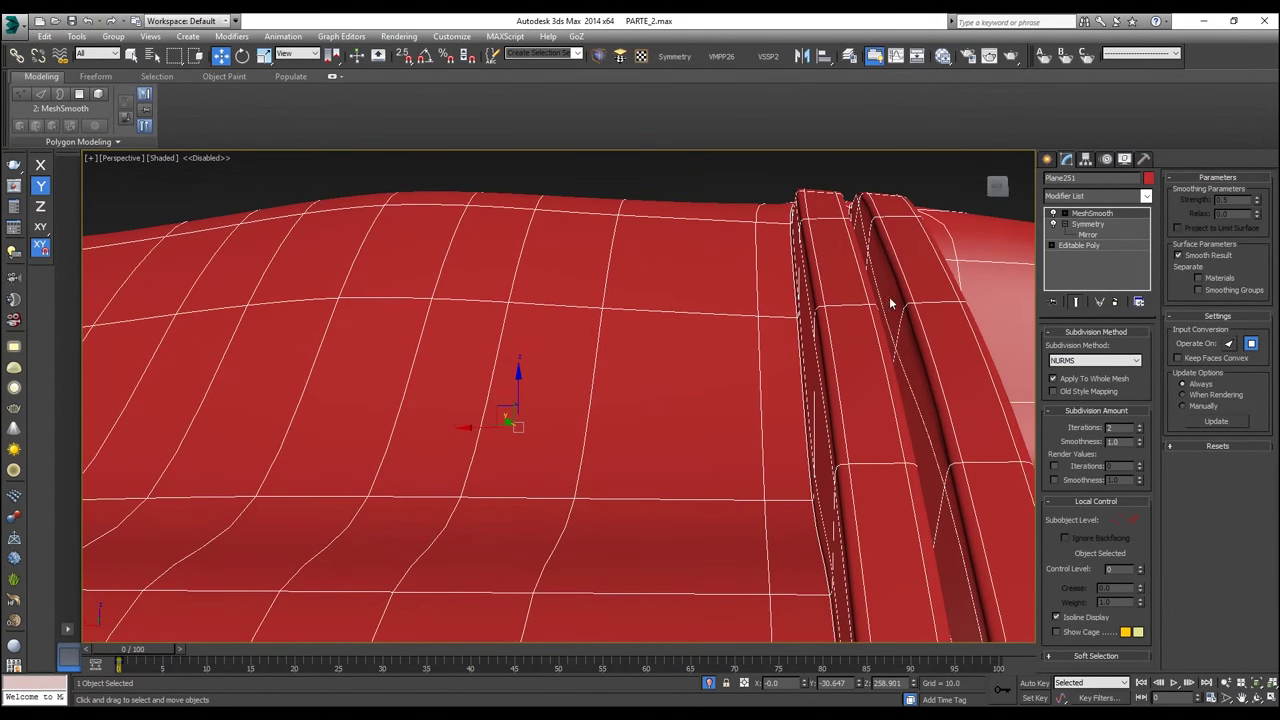
Step: Delete the MeshSmooth modifier, return to the Editable Poly's edges and undo the chamfer
{"action": "key", "text": "Delete"}
{"action": "middle_click_drag", "start_coordinate": [982, 227], "coordinate": [727, 369], "text": "alt"}
{"action": "scroll", "coordinate": [751, 490], "scroll_direction": "up", "scroll_amount": 5}
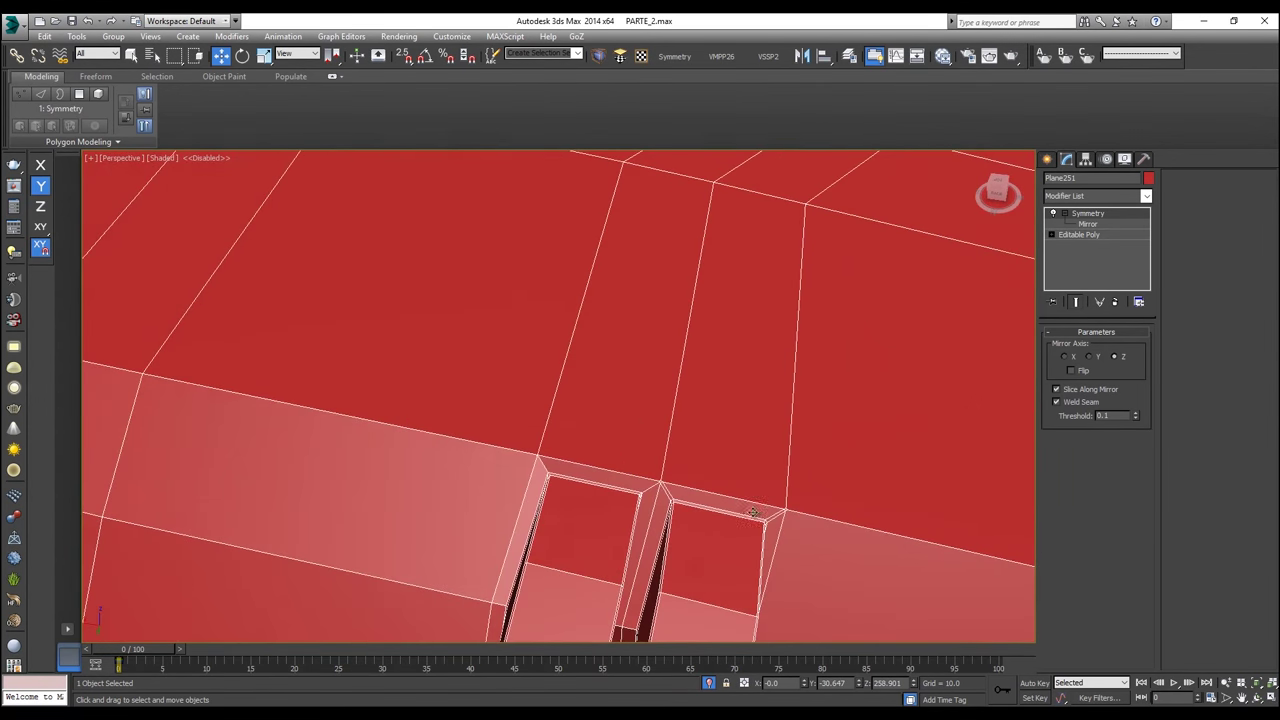
{"action": "left_click", "coordinate": [1092, 232]}
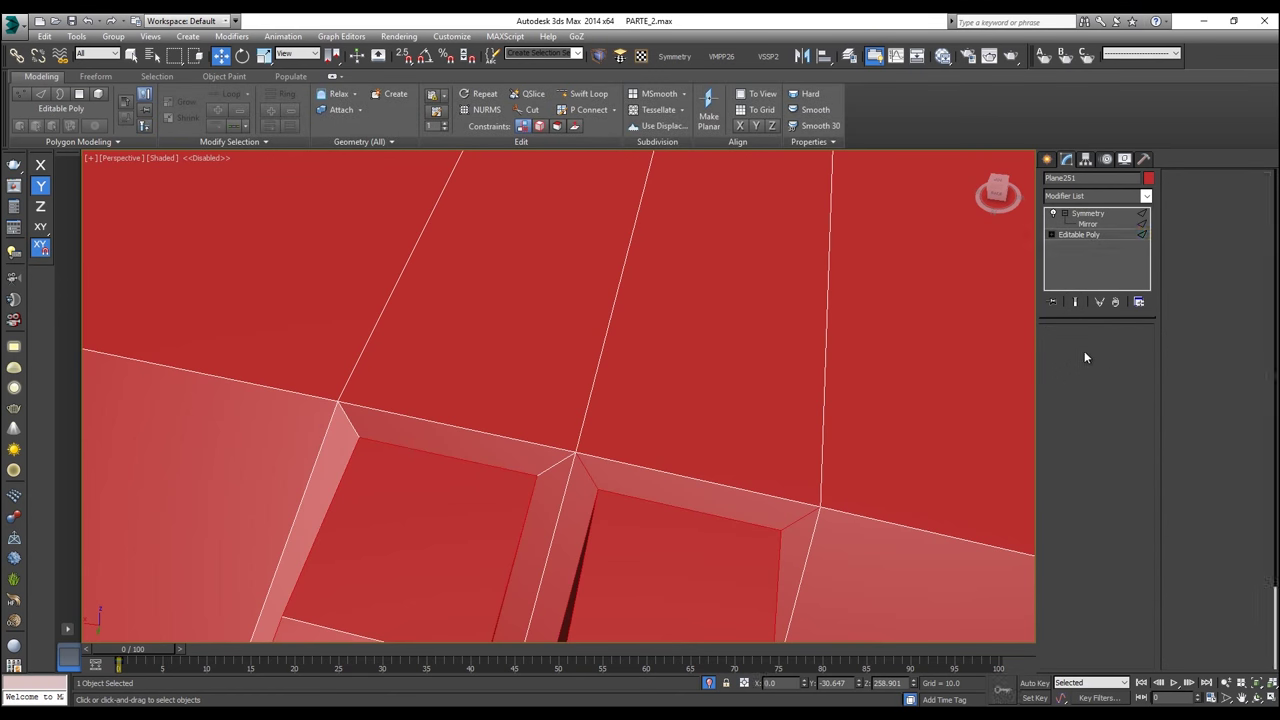
Step: Deselect the diagonal corner edges at one groove's upper end and select those of the neighbouring groove instead
{"action": "key", "text": "alt+x"}
{"action": "left_click", "coordinate": [590, 465], "text": "alt"}
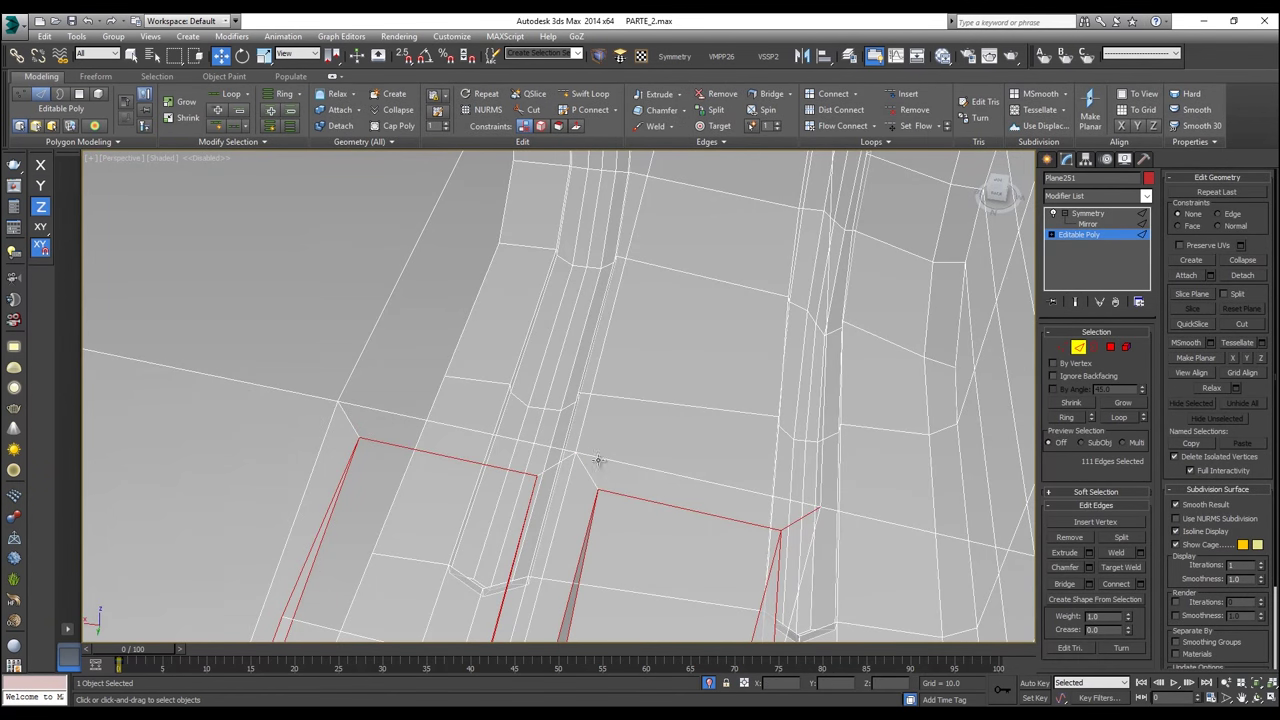
{"action": "left_click", "coordinate": [807, 512], "text": "alt"}
{"action": "left_click", "coordinate": [560, 463], "text": "ctrl"}
{"action": "key", "text": "ctrl+z"}
{"action": "left_click", "coordinate": [566, 461], "text": "ctrl"}
{"action": "left_click", "coordinate": [348, 425], "text": "ctrl"}
Step: Add the crease between the recess's floor and back wall, plus the short edge continuing it across the outer bevel
{"action": "scroll", "coordinate": [413, 419], "scroll_direction": "down", "scroll_amount": 5}
{"action": "middle_click_drag", "start_coordinate": [434, 517], "coordinate": [508, 366], "text": "alt"}
{"action": "scroll", "coordinate": [657, 484], "scroll_direction": "down", "scroll_amount": 2}
{"action": "scroll", "coordinate": [688, 333], "scroll_direction": "up", "scroll_amount": 6}
{"action": "scroll", "coordinate": [508, 366], "scroll_direction": "up", "scroll_amount": 3}
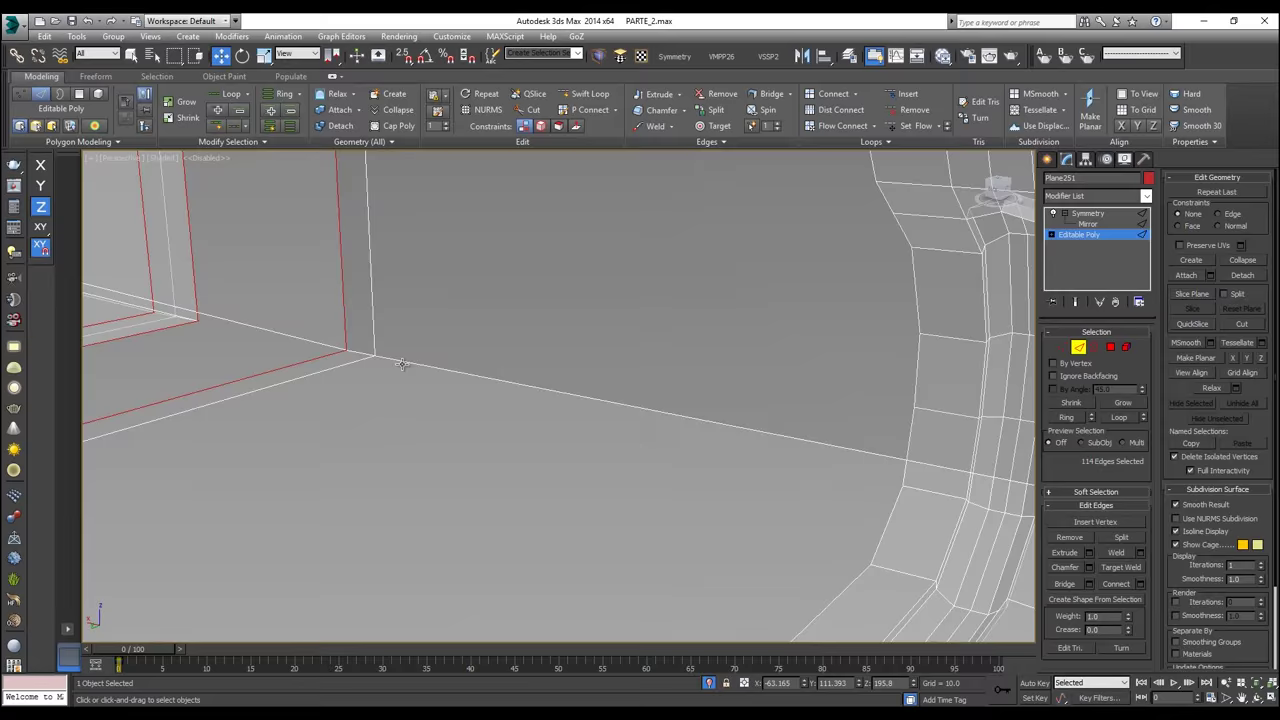
{"action": "left_click", "coordinate": [390, 360], "text": "ctrl"}
{"action": "scroll", "coordinate": [494, 394], "scroll_direction": "down", "scroll_amount": 5}
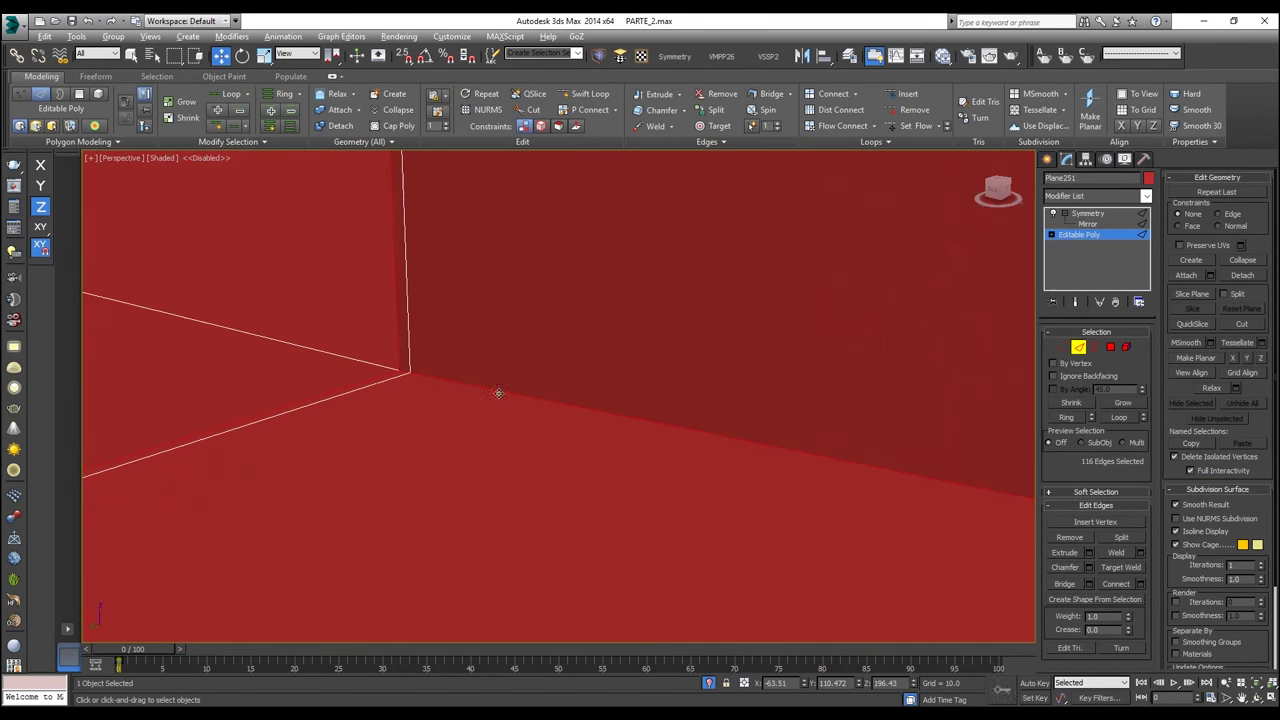
{"action": "scroll", "coordinate": [605, 405], "scroll_direction": "up", "scroll_amount": 2}
{"action": "scroll", "coordinate": [602, 401], "scroll_direction": "down", "scroll_amount": 1}
{"action": "left_click", "coordinate": [601, 402], "text": "ctrl"}
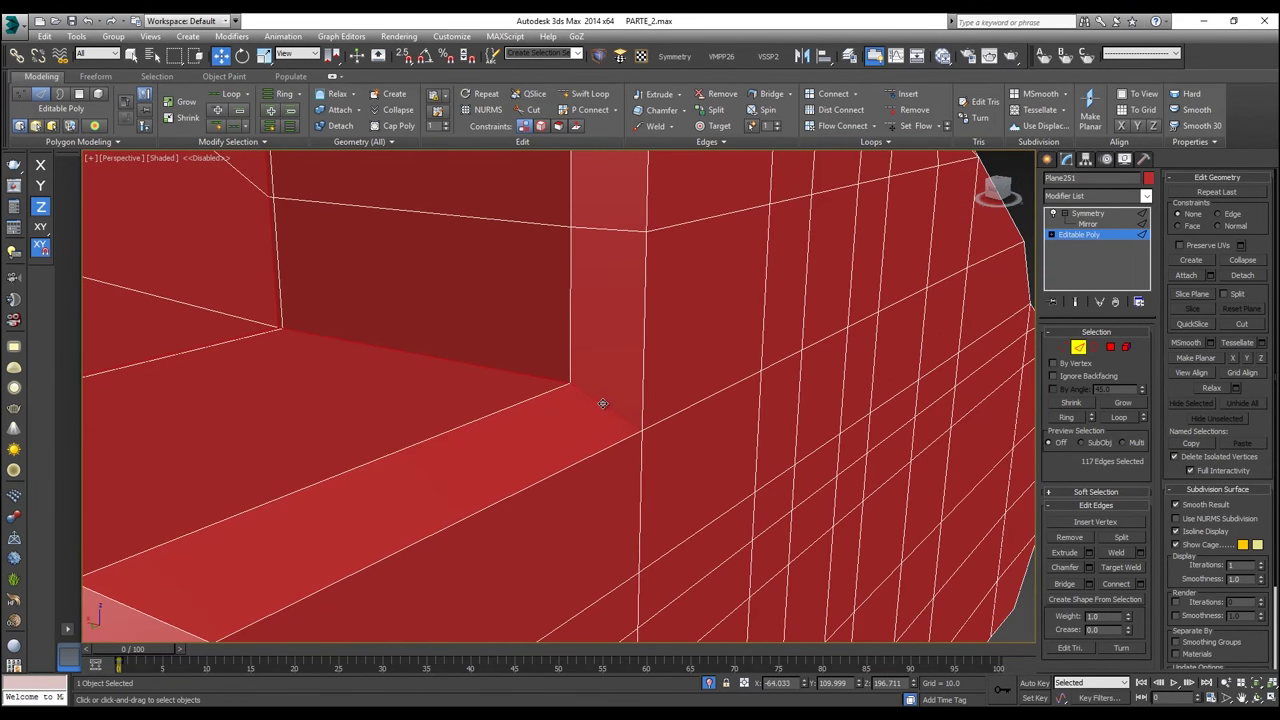
Step: Add the front edge of the recess floor, its short bevel edge and the connecting edge beside the strip
{"action": "scroll", "coordinate": [601, 402], "scroll_direction": "down", "scroll_amount": 3}
{"action": "left_click", "coordinate": [426, 453], "text": "ctrl"}
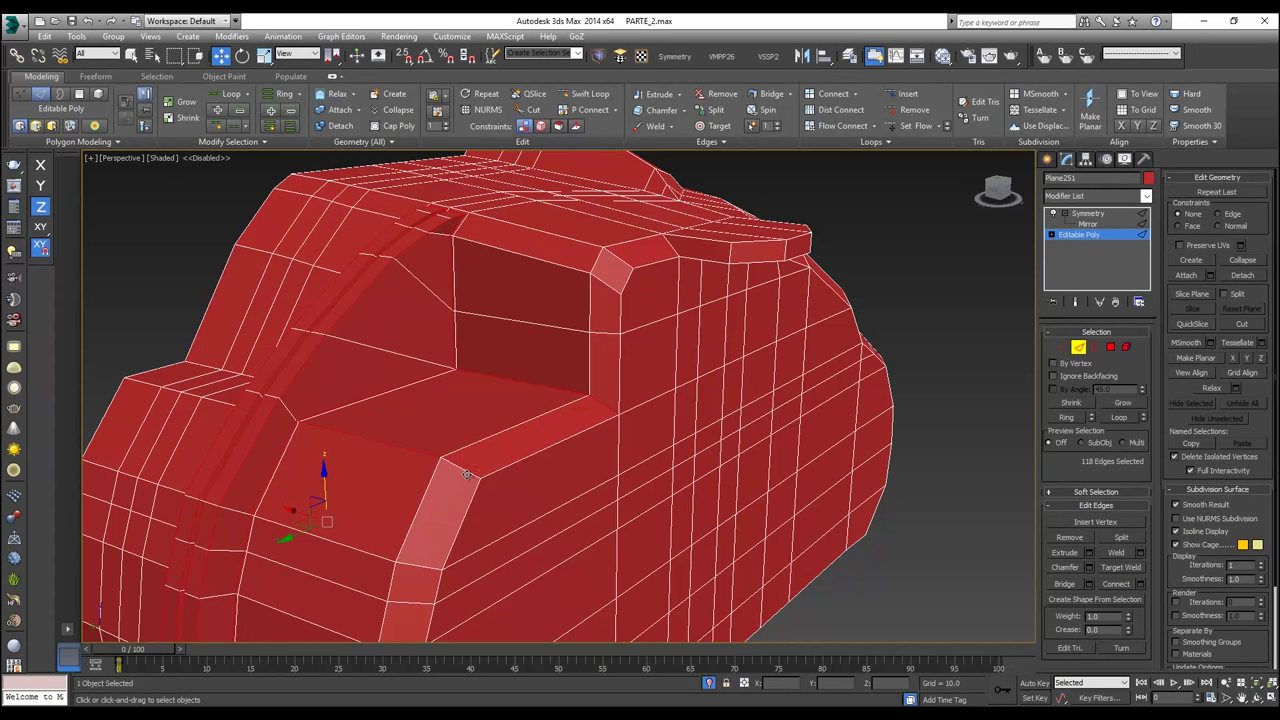
{"action": "scroll", "coordinate": [314, 422], "scroll_direction": "up", "scroll_amount": 3}
{"action": "key", "text": "alt+x"}
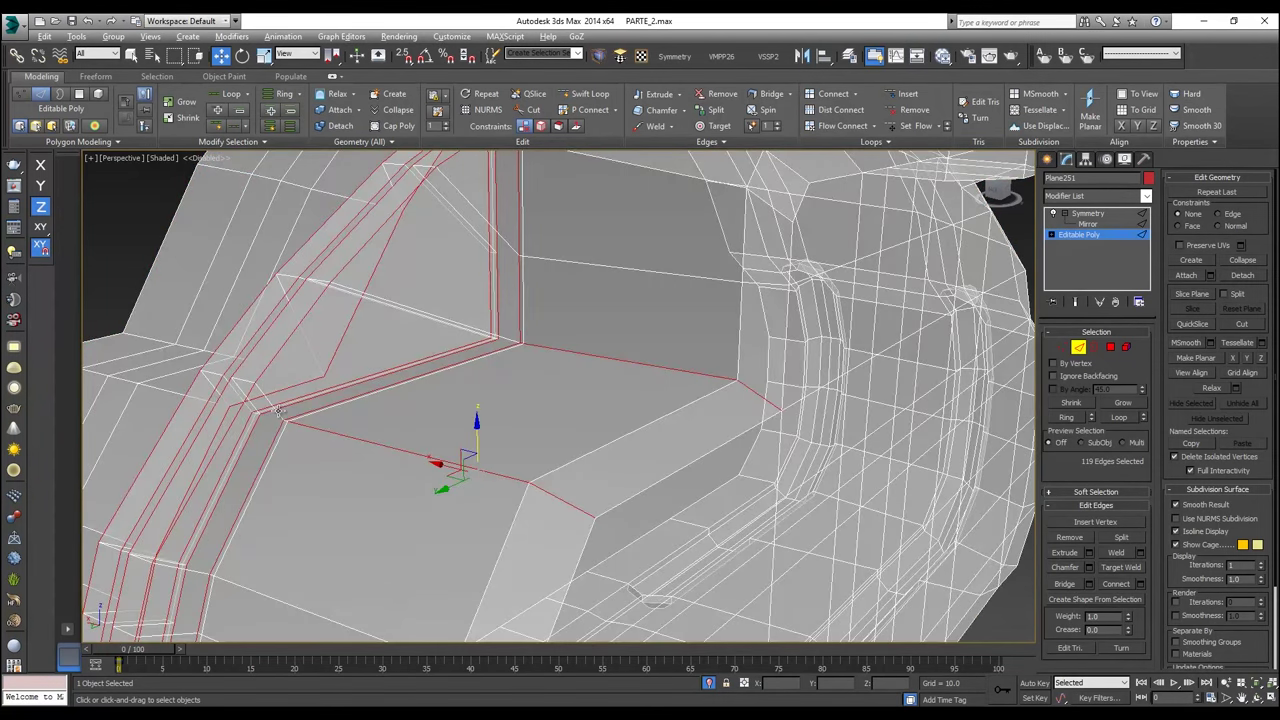
{"action": "key", "text": "alt+x"}
{"action": "scroll", "coordinate": [280, 418], "scroll_direction": "up", "scroll_amount": 3}
{"action": "left_click", "coordinate": [298, 430], "text": "ctrl"}
Step: Continue the selection across the strip's other side and along the lower crease of the central panel's step
{"action": "scroll", "coordinate": [299, 431], "scroll_direction": "down", "scroll_amount": 3}
{"action": "middle_click_drag", "start_coordinate": [303, 432], "coordinate": [711, 406]}
{"action": "scroll", "coordinate": [716, 408], "scroll_direction": "up", "scroll_amount": 4}
{"action": "left_click", "coordinate": [727, 389], "text": "ctrl"}
{"action": "left_click", "coordinate": [667, 396], "text": "ctrl"}
{"action": "scroll", "coordinate": [650, 400], "scroll_direction": "down", "scroll_amount": 6}
{"action": "scroll", "coordinate": [614, 393], "scroll_direction": "up", "scroll_amount": 3}
{"action": "left_click", "coordinate": [630, 410], "text": "ctrl"}
{"action": "left_click", "coordinate": [590, 418], "text": "ctrl"}
{"action": "left_click", "coordinate": [510, 425], "text": "ctrl"}
Step: Add the upper crease edges of the central panel's step, including the tiny corner edge where it meets the strip
{"action": "left_click", "coordinate": [484, 385], "text": "ctrl"}
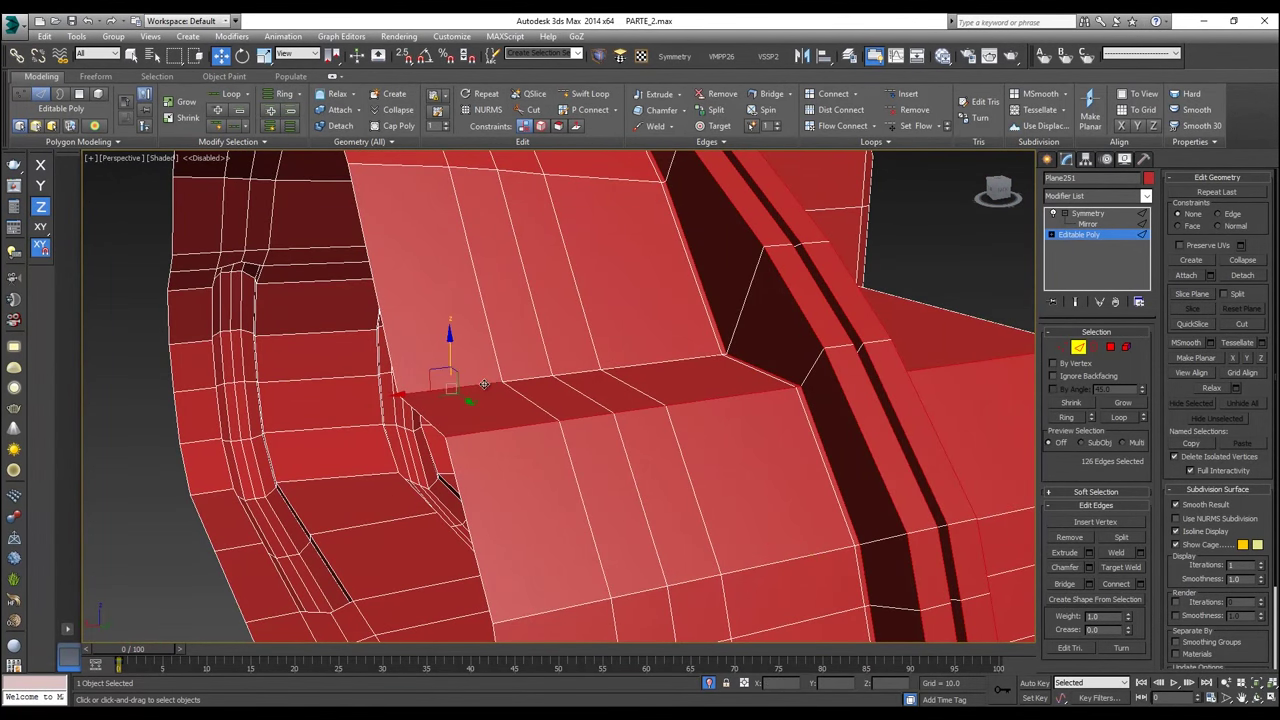
{"action": "left_click", "coordinate": [521, 377], "text": "ctrl"}
{"action": "left_click", "coordinate": [593, 369], "text": "ctrl"}
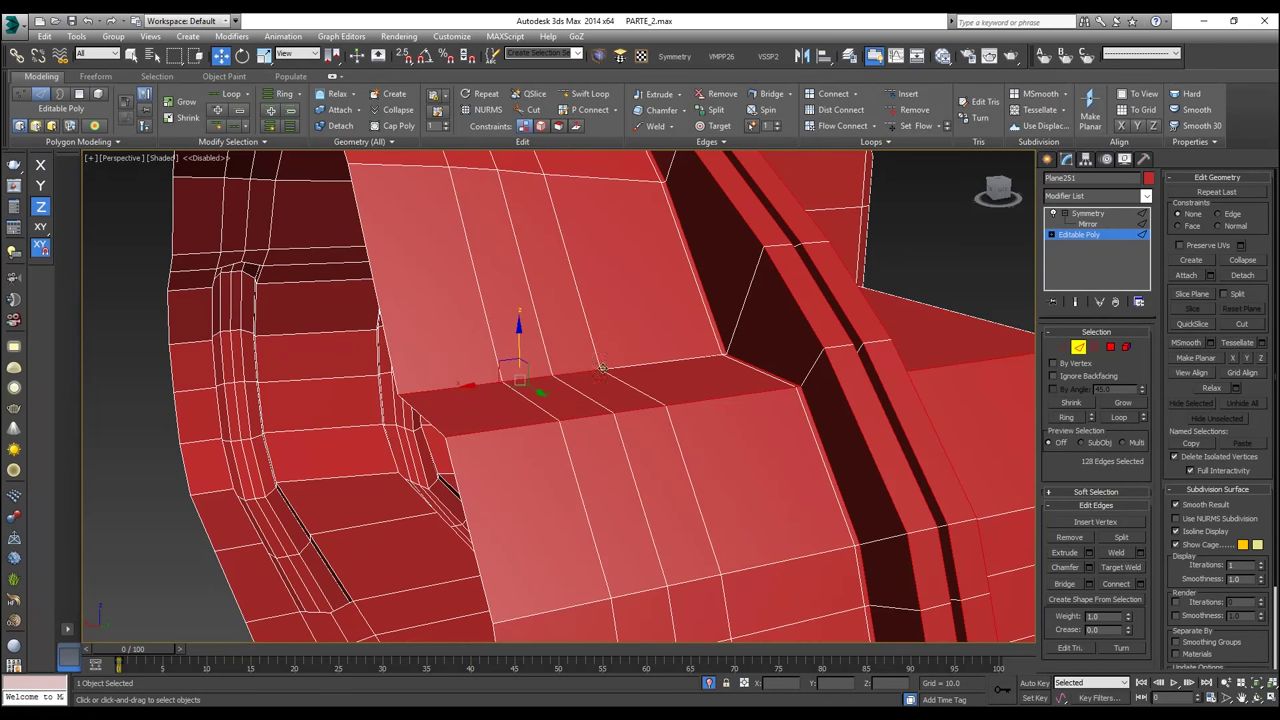
{"action": "left_click", "coordinate": [648, 362], "text": "ctrl"}
{"action": "scroll", "coordinate": [690, 360], "scroll_direction": "up", "scroll_amount": 3}
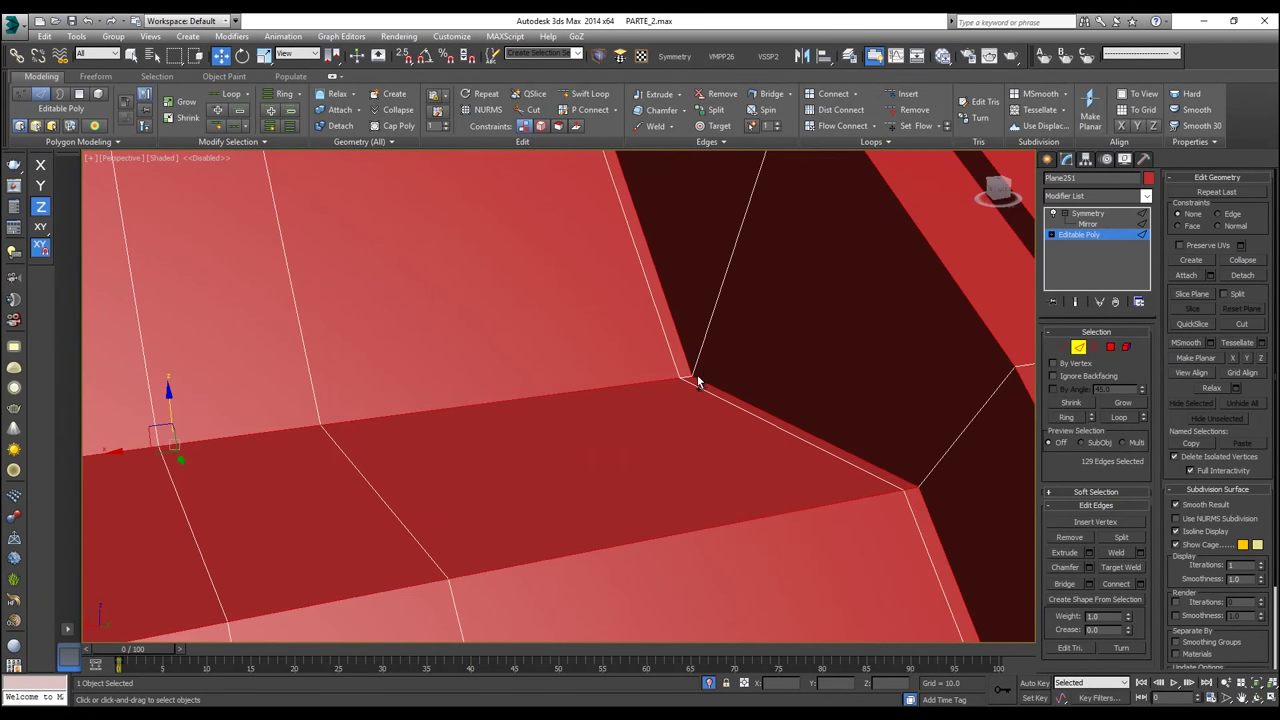
{"action": "left_click", "coordinate": [692, 378], "text": "ctrl"}
{"action": "scroll", "coordinate": [684, 376], "scroll_direction": "down", "scroll_amount": 4}
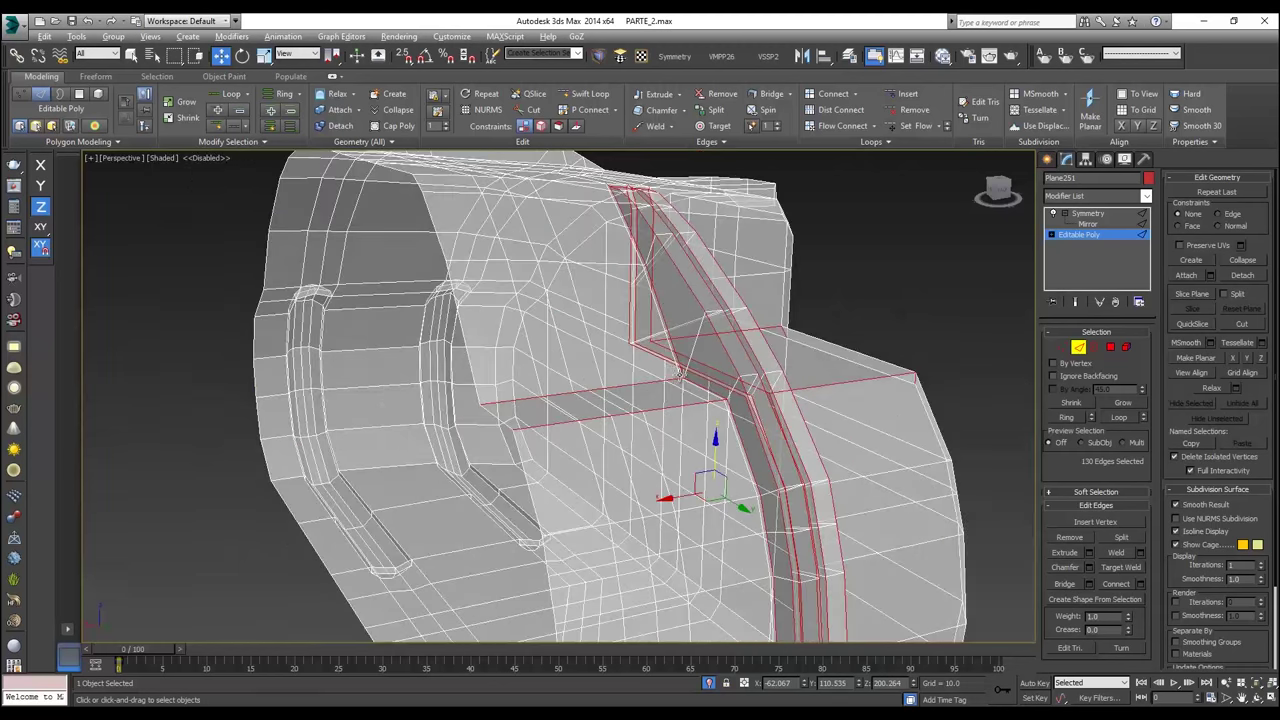
Step: Add the edges of the body's upper crease at the ends of the strip's grooves and beside the strip on the recess side
{"action": "key", "text": "alt+x"}
{"action": "scroll", "coordinate": [650, 340], "scroll_direction": "up", "scroll_amount": 8}
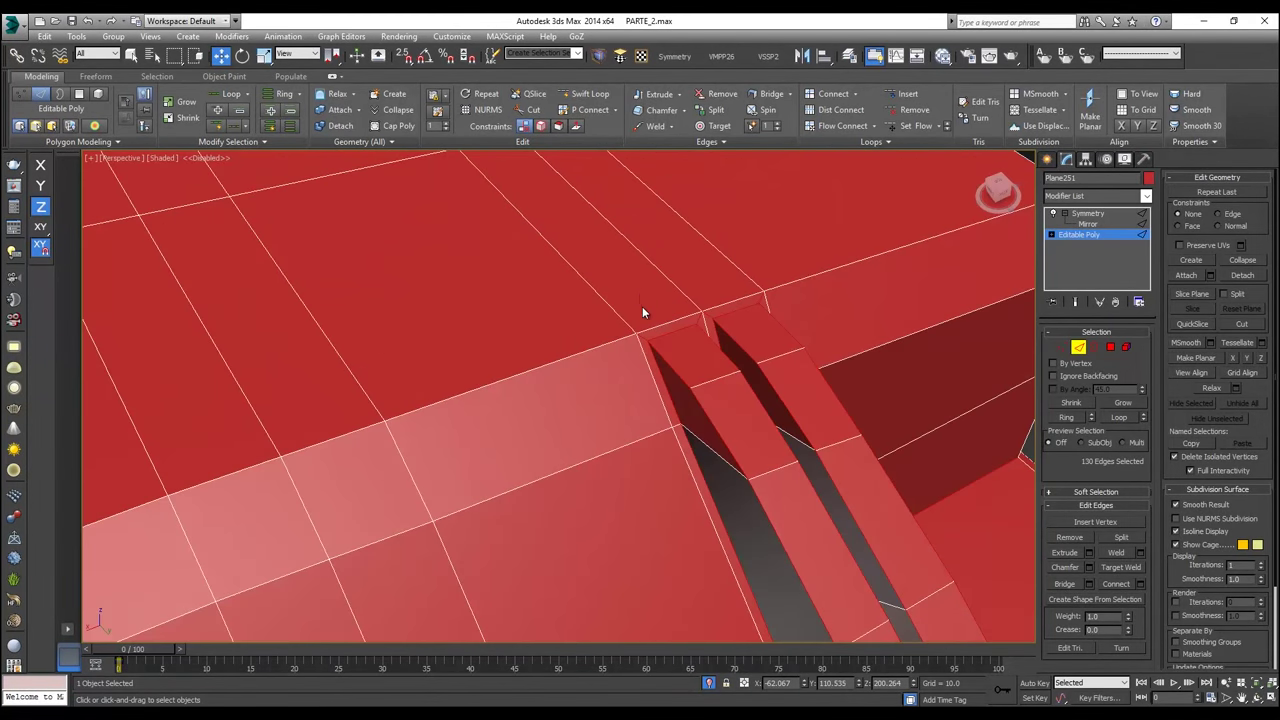
{"action": "left_click", "coordinate": [618, 375], "text": "ctrl"}
{"action": "left_click", "coordinate": [659, 364], "text": "ctrl"}
{"action": "left_click", "coordinate": [802, 308], "text": "ctrl"}
{"action": "middle_click_drag", "start_coordinate": [802, 308], "coordinate": [594, 368], "text": "alt"}
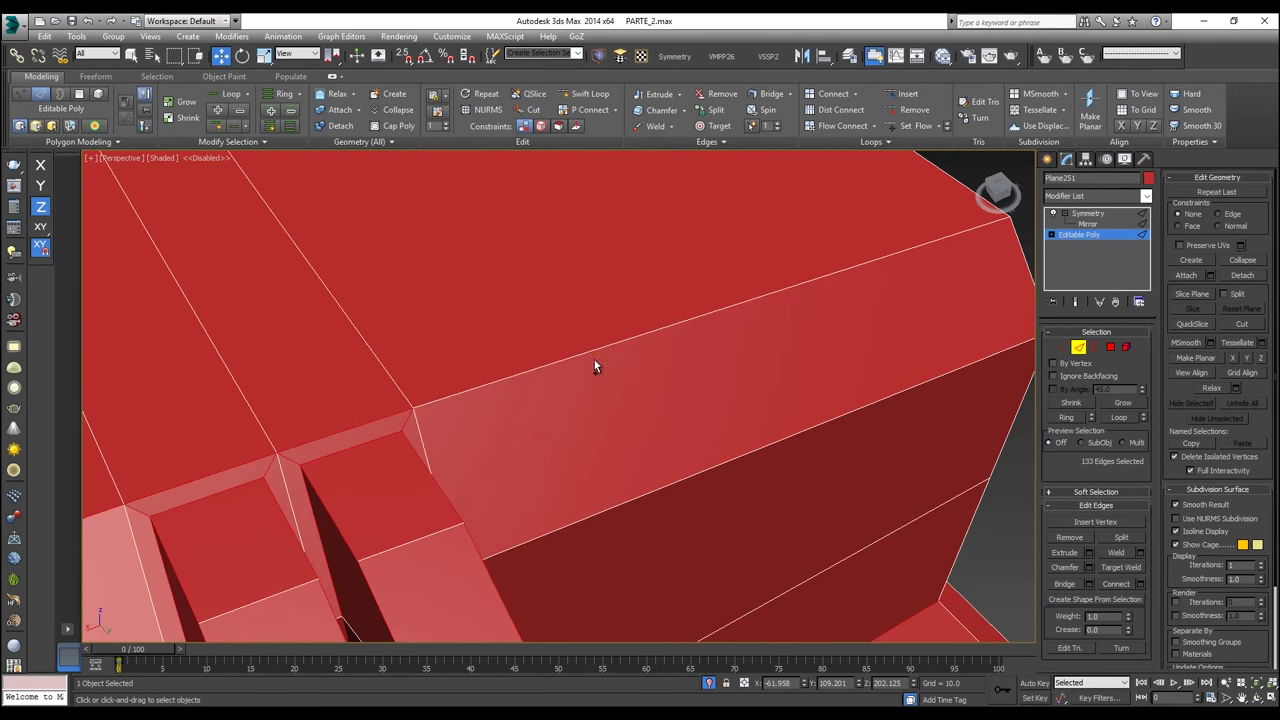
{"action": "left_click", "coordinate": [596, 349], "text": "ctrl"}
Step: Continue the selection along the upper crease across the three segments of the central panel
{"action": "middle_click_drag", "start_coordinate": [808, 286], "coordinate": [967, 477], "text": "alt"}
{"action": "middle_click_drag", "start_coordinate": [570, 291], "coordinate": [778, 450]}
{"action": "scroll", "coordinate": [697, 328], "scroll_direction": "up", "scroll_amount": 4}
{"action": "left_click", "coordinate": [703, 308], "text": "ctrl"}
{"action": "left_click", "coordinate": [663, 278], "text": "ctrl"}
{"action": "left_click", "coordinate": [797, 367], "text": "ctrl"}
{"action": "key", "text": "alt+x"}
{"action": "scroll", "coordinate": [797, 368], "scroll_direction": "down", "scroll_amount": 3}
{"action": "key", "text": "alt+x"}
{"action": "middle_click_drag", "start_coordinate": [806, 451], "coordinate": [860, 455], "text": "alt"}
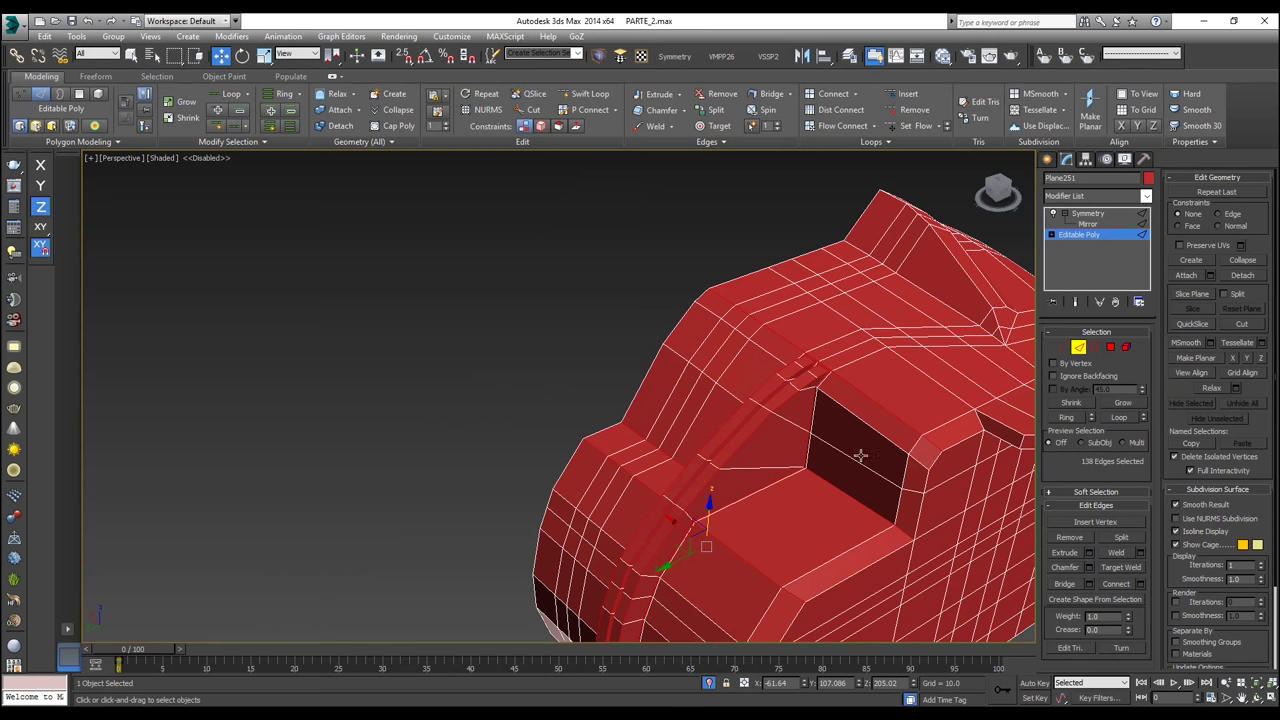
Step: Add the upper edge of the recess's back wall, its short continuation and the small corner edge beside the strip
{"action": "middle_click_drag", "start_coordinate": [650, 472], "coordinate": [634, 434], "text": "alt"}
{"action": "middle_click_drag", "start_coordinate": [720, 468], "coordinate": [660, 340]}
{"action": "middle_click_drag", "start_coordinate": [785, 334], "coordinate": [767, 366], "text": "alt"}
{"action": "scroll", "coordinate": [755, 219], "scroll_direction": "up", "scroll_amount": 2}
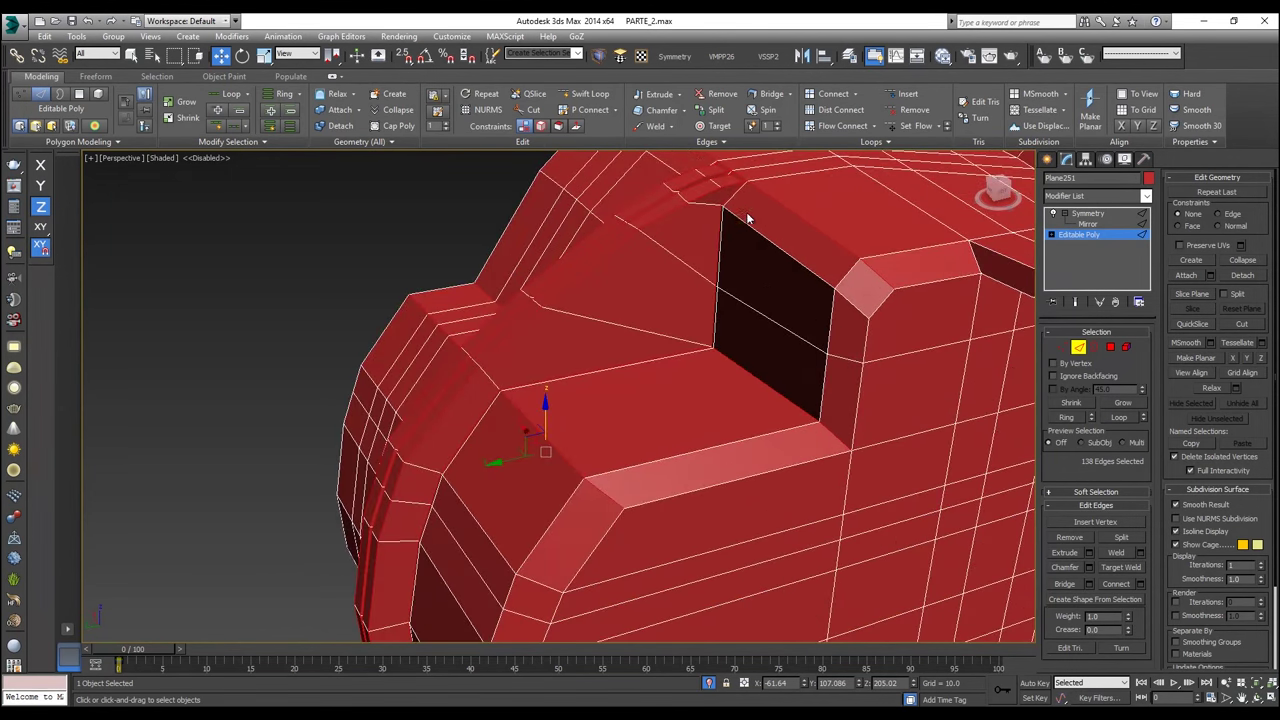
{"action": "left_click", "coordinate": [744, 219], "text": "ctrl"}
{"action": "left_click", "coordinate": [841, 298], "text": "ctrl"}
{"action": "middle_click_drag", "start_coordinate": [727, 212], "coordinate": [743, 273]}
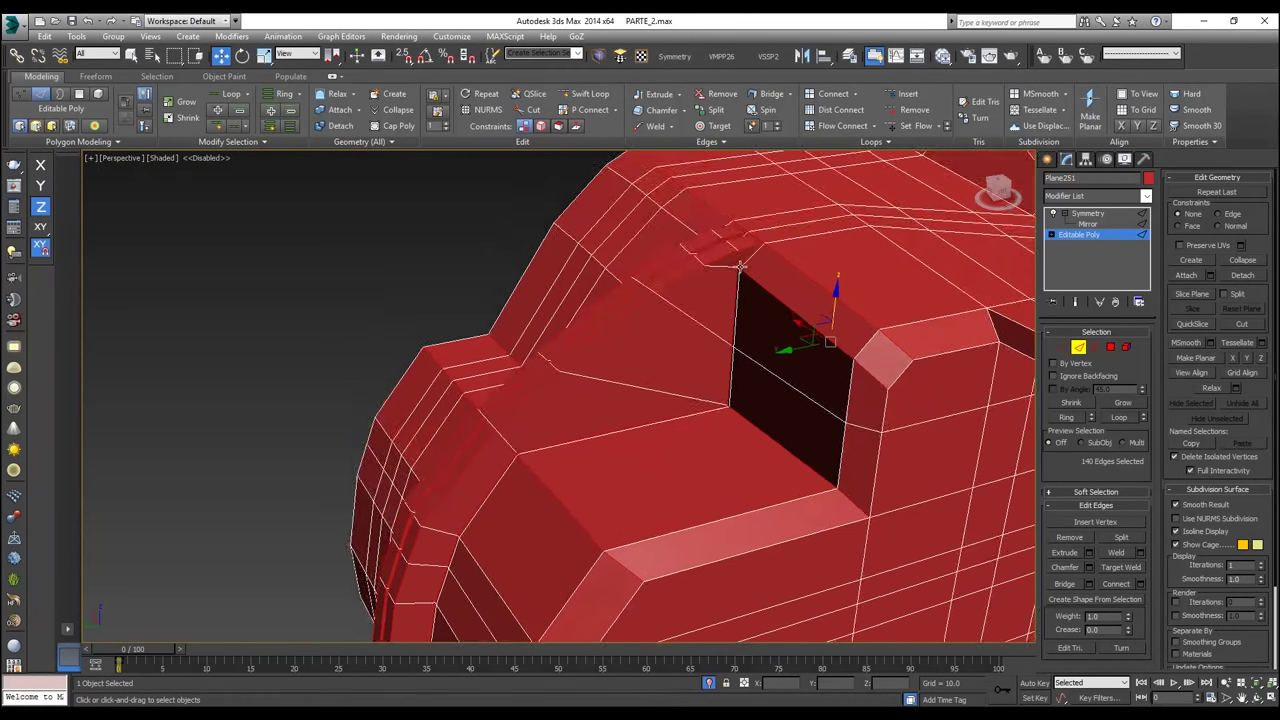
{"action": "scroll", "coordinate": [742, 272], "scroll_direction": "up", "scroll_amount": 4}
{"action": "scroll", "coordinate": [740, 272], "scroll_direction": "up", "scroll_amount": 2}
{"action": "left_click", "coordinate": [723, 273], "text": "ctrl"}
{"action": "scroll", "coordinate": [723, 273], "scroll_direction": "down", "scroll_amount": 6}
{"action": "mouse_move", "coordinate": [723, 273]}
{"action": "middle_mouse_down", "text": "alt"}
{"action": "mouse_move", "coordinate": [837, 274]}
{"action": "mouse_move", "coordinate": [551, 326]}
{"action": "mouse_move", "coordinate": [559, 273]}
{"action": "mouse_move", "coordinate": [526, 269]}
{"action": "mouse_move", "coordinate": [722, 286]}
{"action": "middle_mouse_up", "text": "alt"}
Step: Add the remaining short crease edges beside the strip, working from the underside of the body
{"action": "scroll", "coordinate": [587, 243], "scroll_direction": "up", "scroll_amount": 4}
{"action": "scroll", "coordinate": [587, 242], "scroll_direction": "down", "scroll_amount": 5}
{"action": "middle_click_drag", "start_coordinate": [587, 242], "coordinate": [544, 265], "text": "alt"}
{"action": "scroll", "coordinate": [575, 348], "scroll_direction": "up", "scroll_amount": 4}
{"action": "left_click", "coordinate": [577, 340], "text": "ctrl"}
{"action": "left_click", "coordinate": [512, 431], "text": "ctrl"}
{"action": "scroll", "coordinate": [520, 425], "scroll_direction": "up", "scroll_amount": 6}
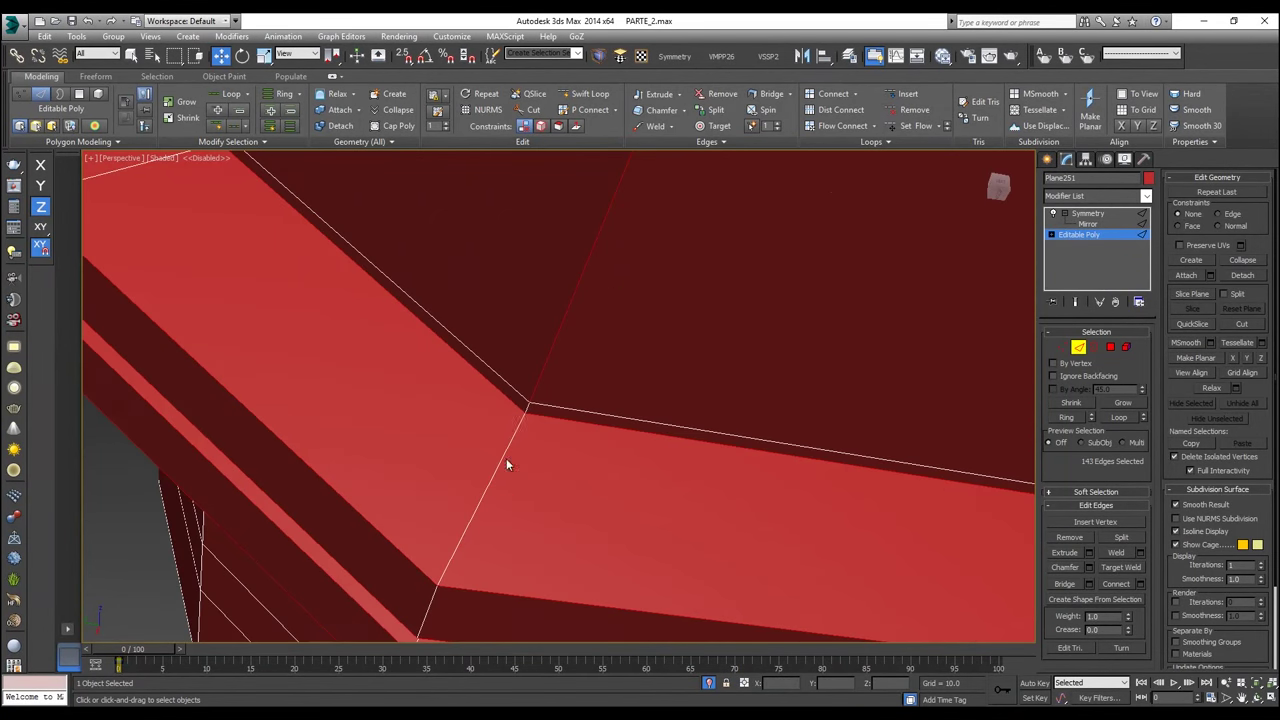
{"action": "left_click", "coordinate": [609, 385], "text": "ctrl"}
{"action": "scroll", "coordinate": [609, 385], "scroll_direction": "down", "scroll_amount": 8}
{"action": "middle_click_drag", "start_coordinate": [612, 385], "coordinate": [745, 406], "text": "alt"}
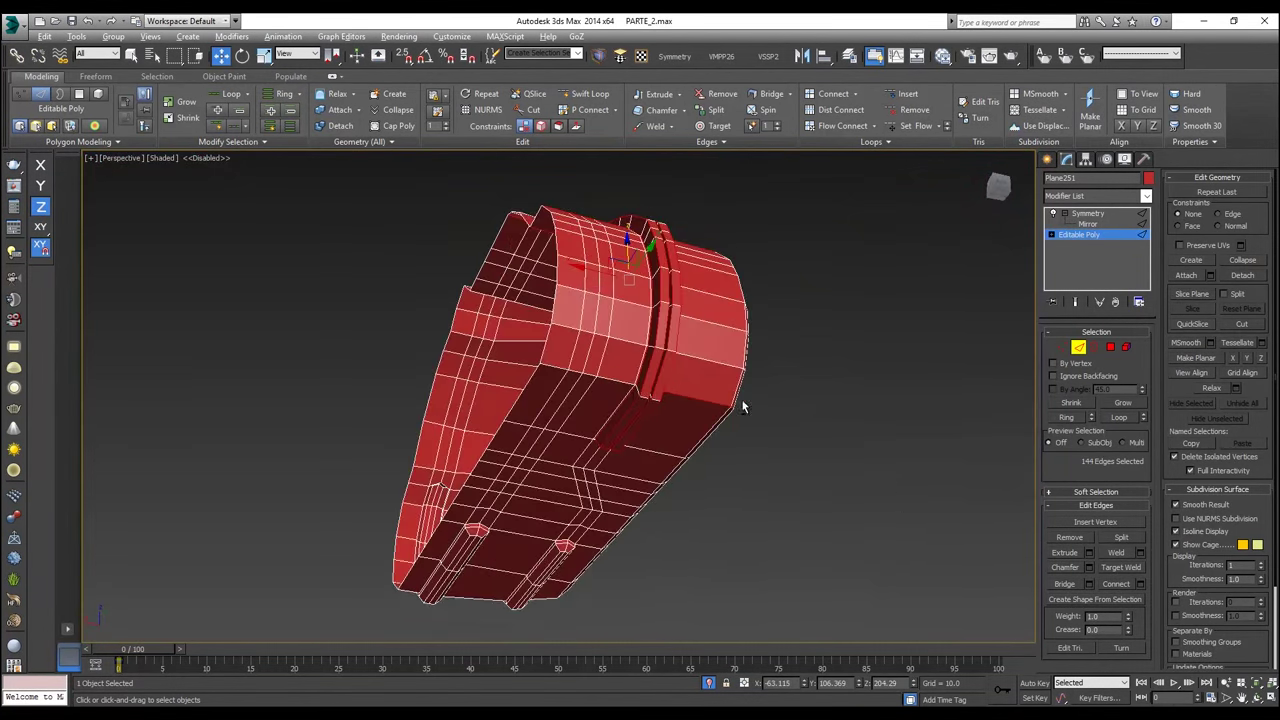
Step: Add the lower crease edges that run across the central panel's underside up to the strip
{"action": "scroll", "coordinate": [605, 411], "scroll_direction": "up", "scroll_amount": 4}
{"action": "left_click", "coordinate": [522, 333], "text": "ctrl"}
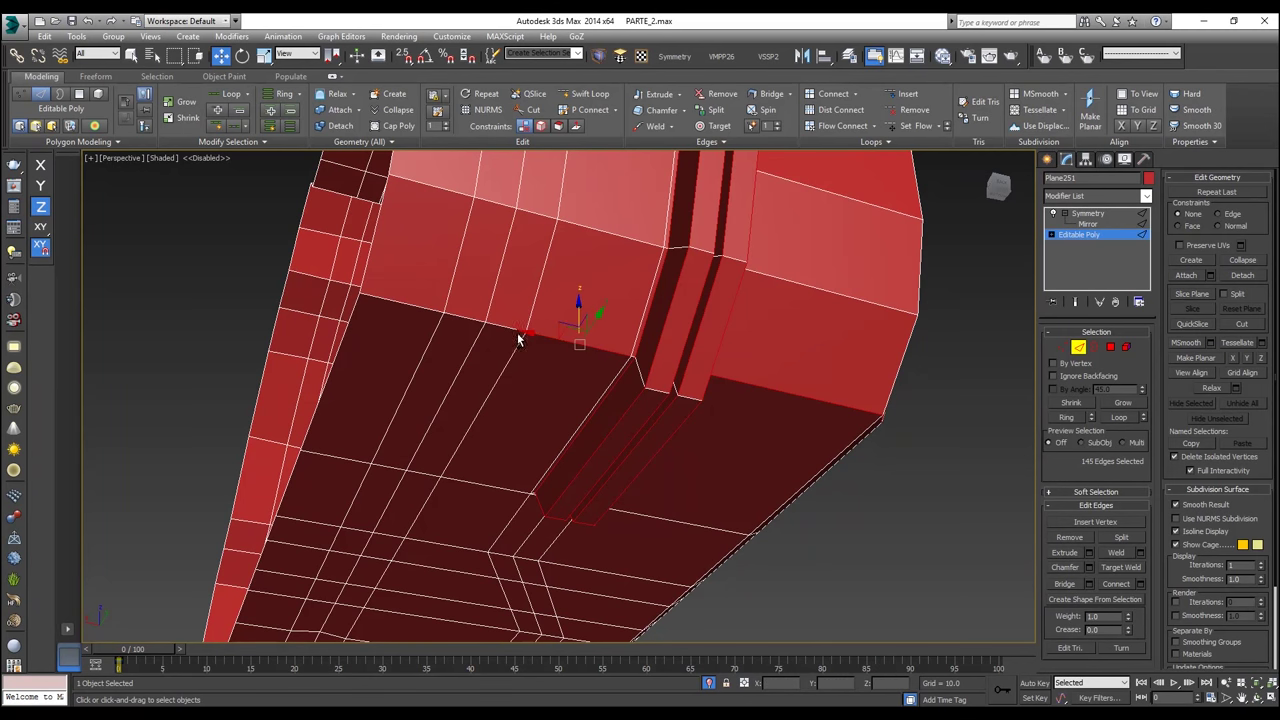
{"action": "left_click", "coordinate": [469, 318], "text": "ctrl"}
{"action": "left_click", "coordinate": [418, 308], "text": "ctrl"}
{"action": "middle_click_drag", "start_coordinate": [420, 309], "coordinate": [582, 337], "text": "alt"}
{"action": "scroll", "coordinate": [655, 312], "scroll_direction": "up", "scroll_amount": 4}
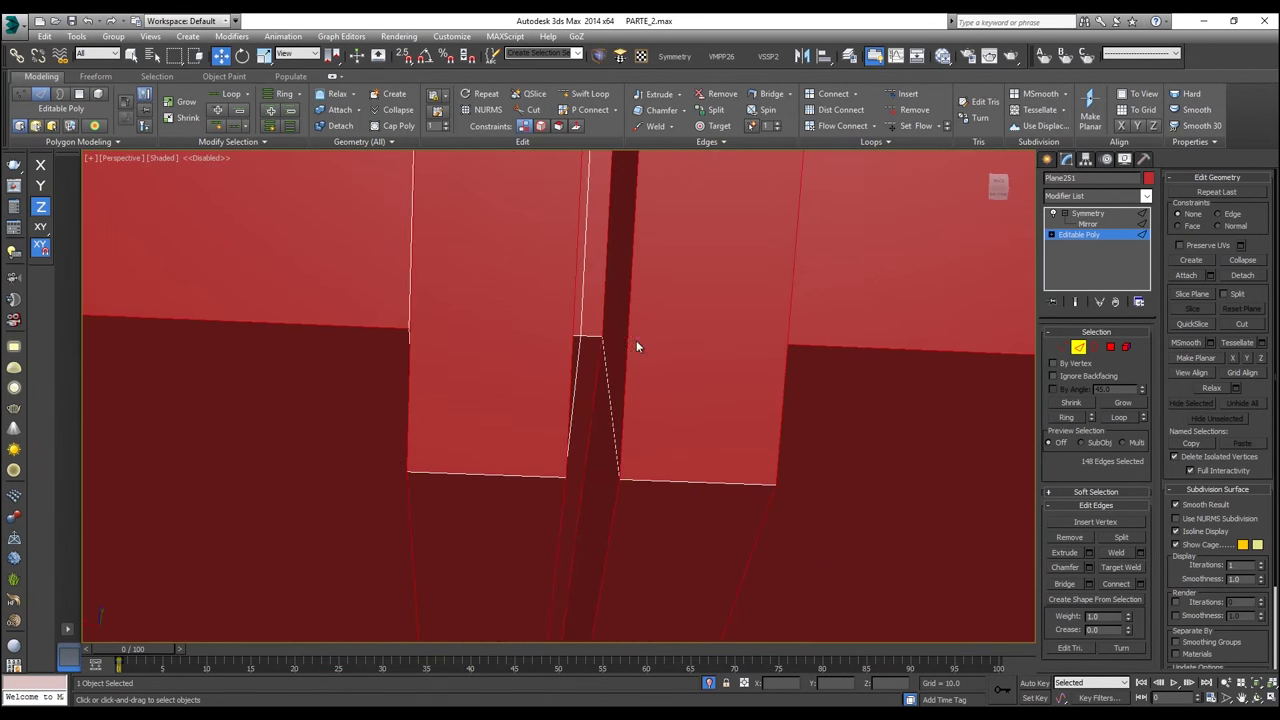
Step: Add the short edges across the strip and its grooves where they cross the body's lower crease
{"action": "middle_click_drag", "start_coordinate": [594, 341], "coordinate": [556, 342], "text": "alt"}
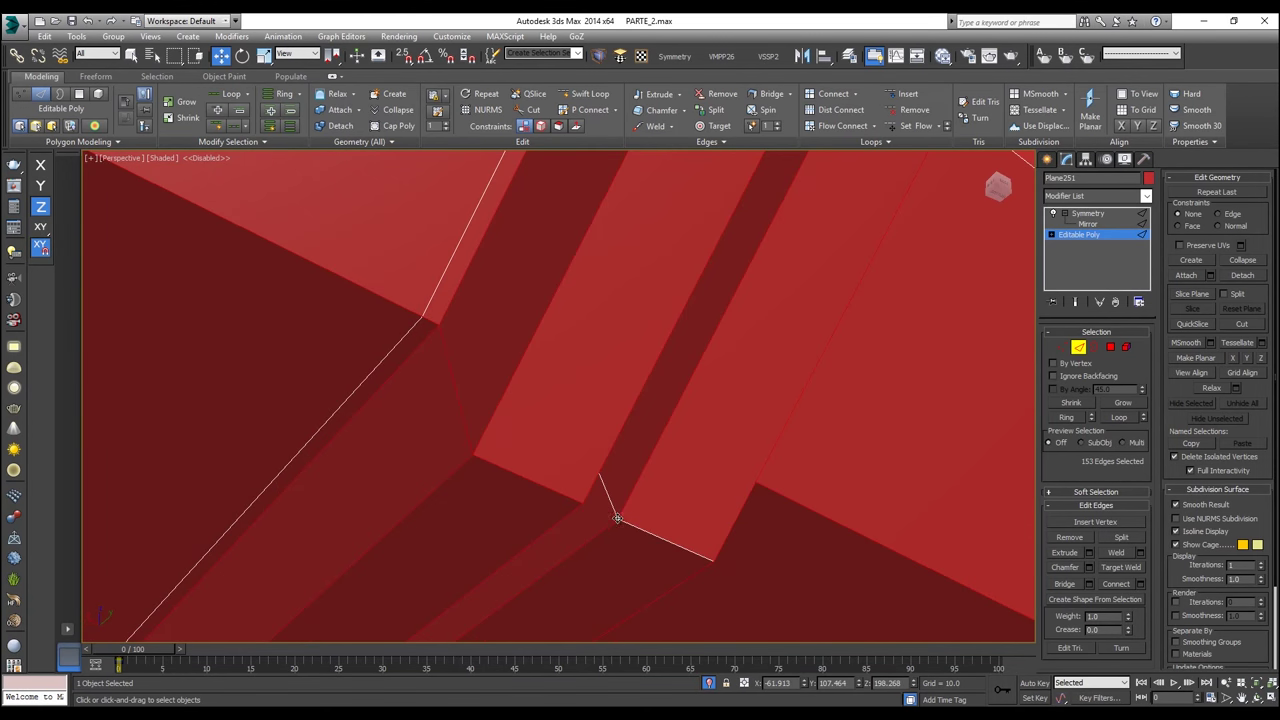
{"action": "left_click", "coordinate": [614, 515], "text": "ctrl"}
{"action": "left_click", "coordinate": [627, 523], "text": "ctrl"}
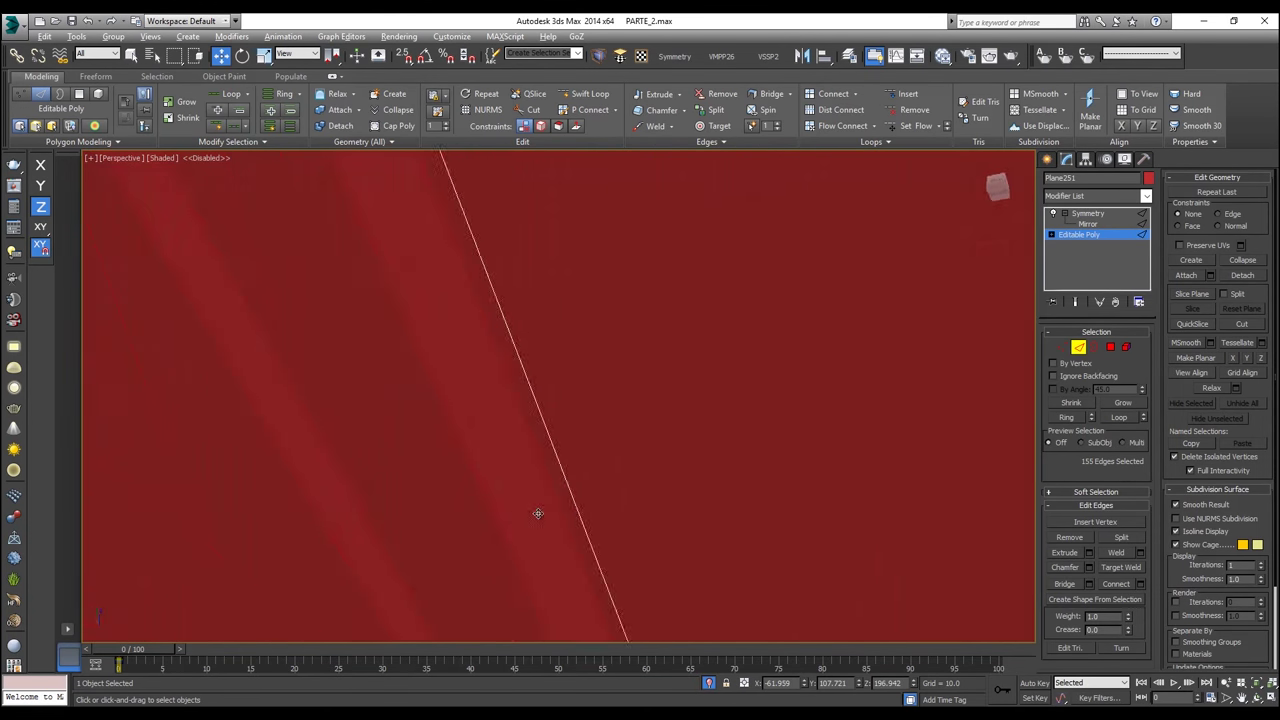
{"action": "middle_click_drag", "start_coordinate": [538, 513], "coordinate": [393, 421], "text": "alt"}
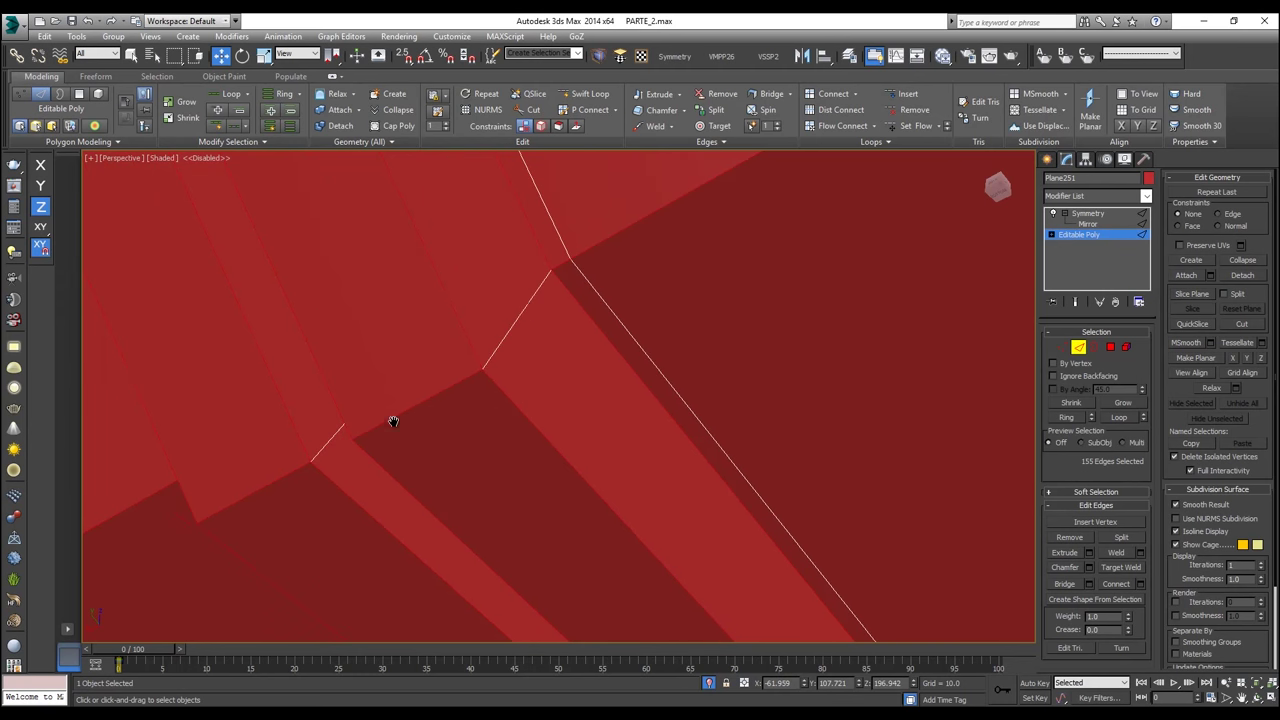
{"action": "left_click", "coordinate": [528, 300], "text": "ctrl"}
{"action": "left_click", "coordinate": [332, 440], "text": "ctrl"}
{"action": "middle_click_drag", "start_coordinate": [332, 440], "coordinate": [487, 438]}
{"action": "scroll", "coordinate": [488, 438], "scroll_direction": "down", "scroll_amount": 5}
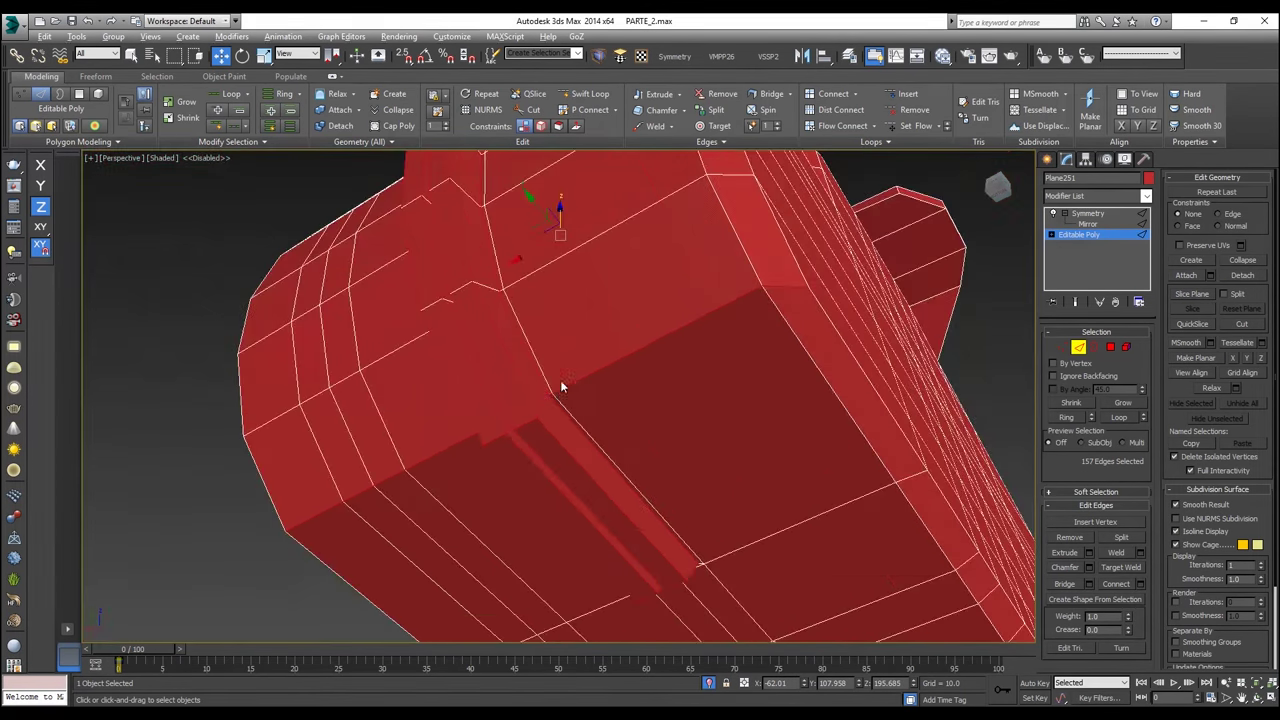
Step: Add the short diagonal edges across the strip's sides and grooves where they bend beside the recess floor
{"action": "middle_click_drag", "start_coordinate": [563, 386], "coordinate": [543, 474], "text": "alt"}
{"action": "middle_click_drag", "start_coordinate": [520, 294], "coordinate": [514, 476]}
{"action": "scroll", "coordinate": [529, 309], "scroll_direction": "up", "scroll_amount": 5}
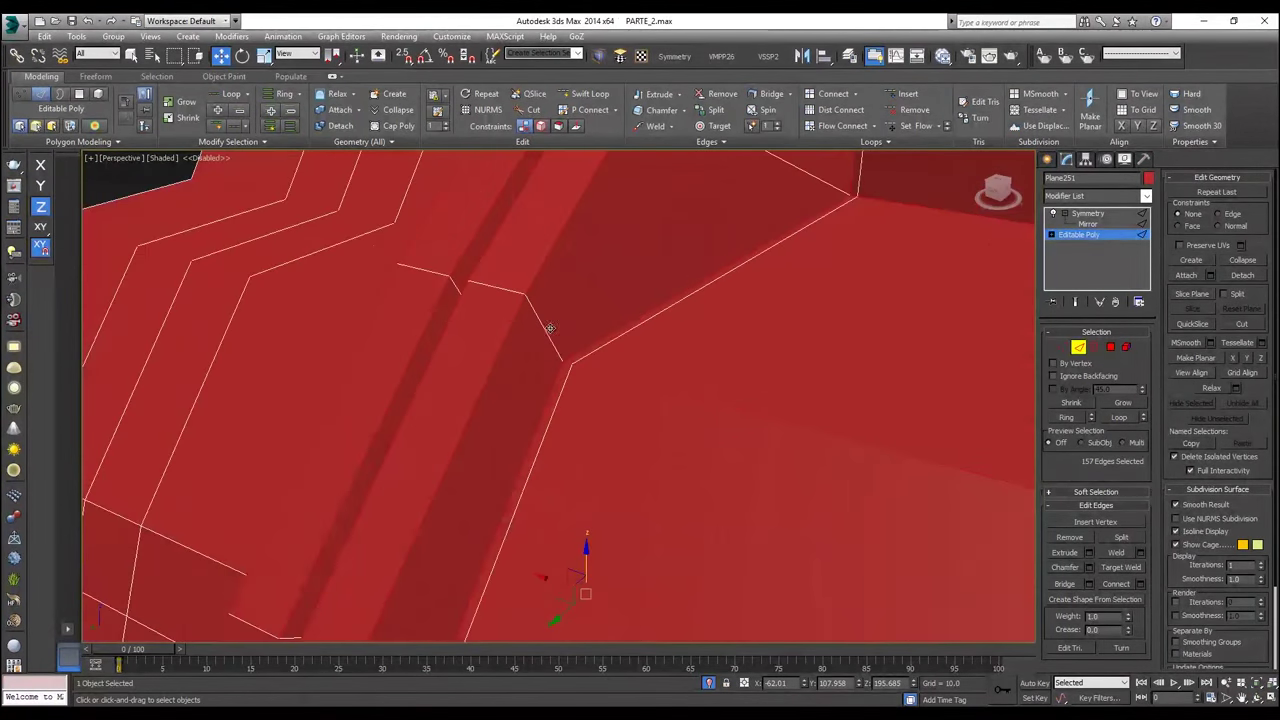
{"action": "left_click", "coordinate": [549, 328], "text": "ctrl"}
{"action": "scroll", "coordinate": [543, 328], "scroll_direction": "down", "scroll_amount": 5}
{"action": "middle_click_drag", "start_coordinate": [543, 328], "coordinate": [472, 304], "text": "alt"}
{"action": "left_click_drag", "start_coordinate": [431, 241], "coordinate": [431, 243], "text": "ctrl"}
{"action": "middle_click_drag", "start_coordinate": [431, 243], "coordinate": [486, 354], "text": "alt"}
{"action": "scroll", "coordinate": [486, 354], "scroll_direction": "up", "scroll_amount": 5}
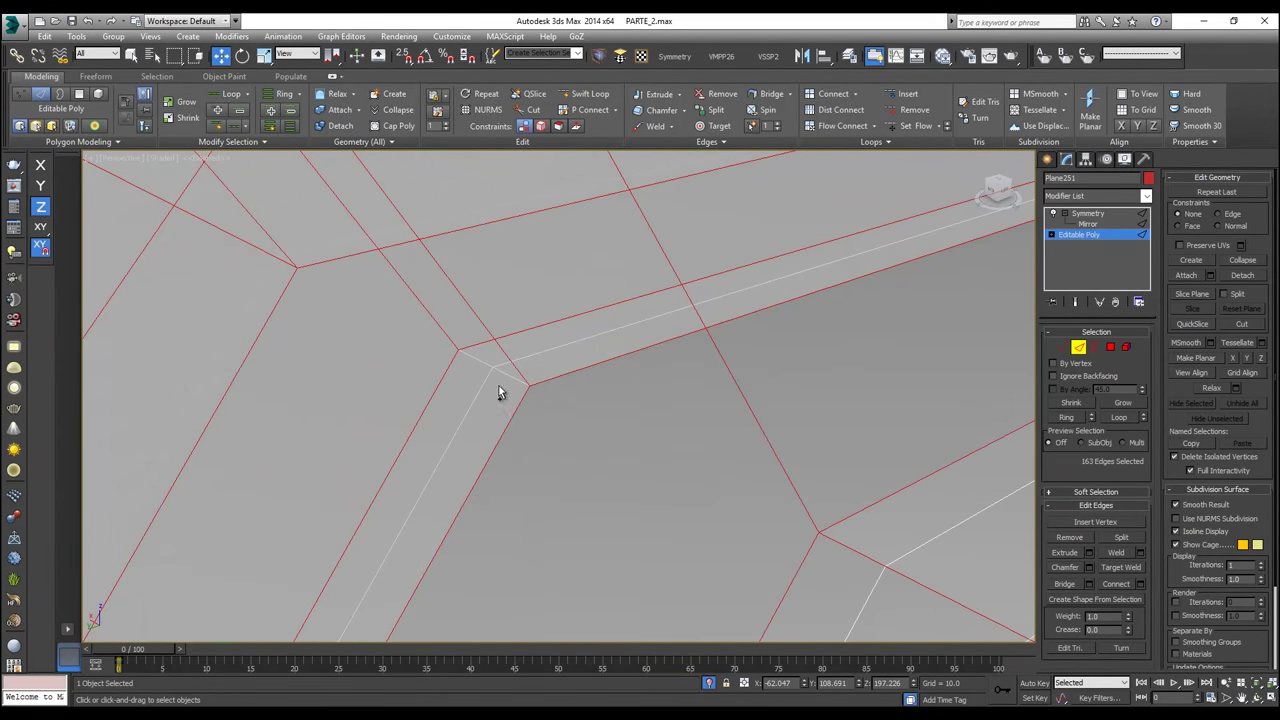
{"action": "left_click", "coordinate": [483, 363], "text": "ctrl"}
{"action": "scroll", "coordinate": [486, 358], "scroll_direction": "down", "scroll_amount": 10}
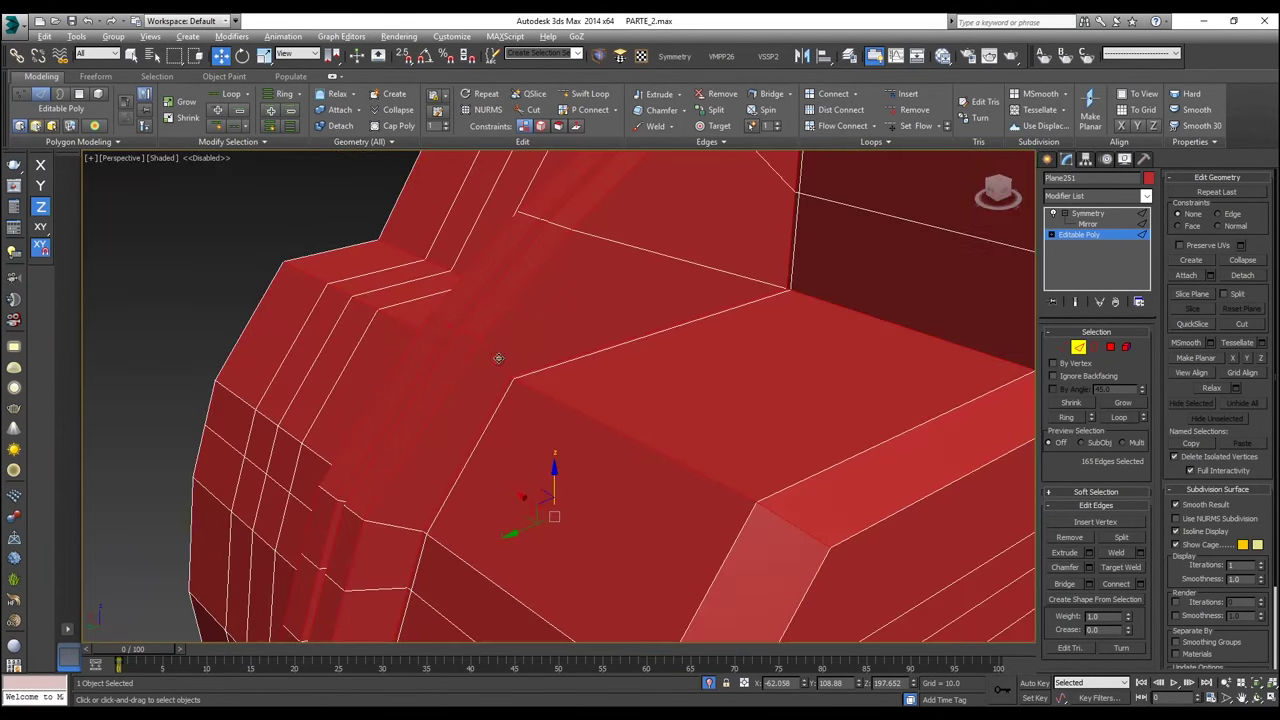
Step: Chamfer all selected crease edges by 0.05 with one segment
{"action": "scroll", "coordinate": [593, 331], "scroll_direction": "up", "scroll_amount": 5}
{"action": "scroll", "coordinate": [760, 298], "scroll_direction": "down", "scroll_amount": 3}
{"action": "middle_click_drag", "start_coordinate": [750, 314], "coordinate": [677, 366]}
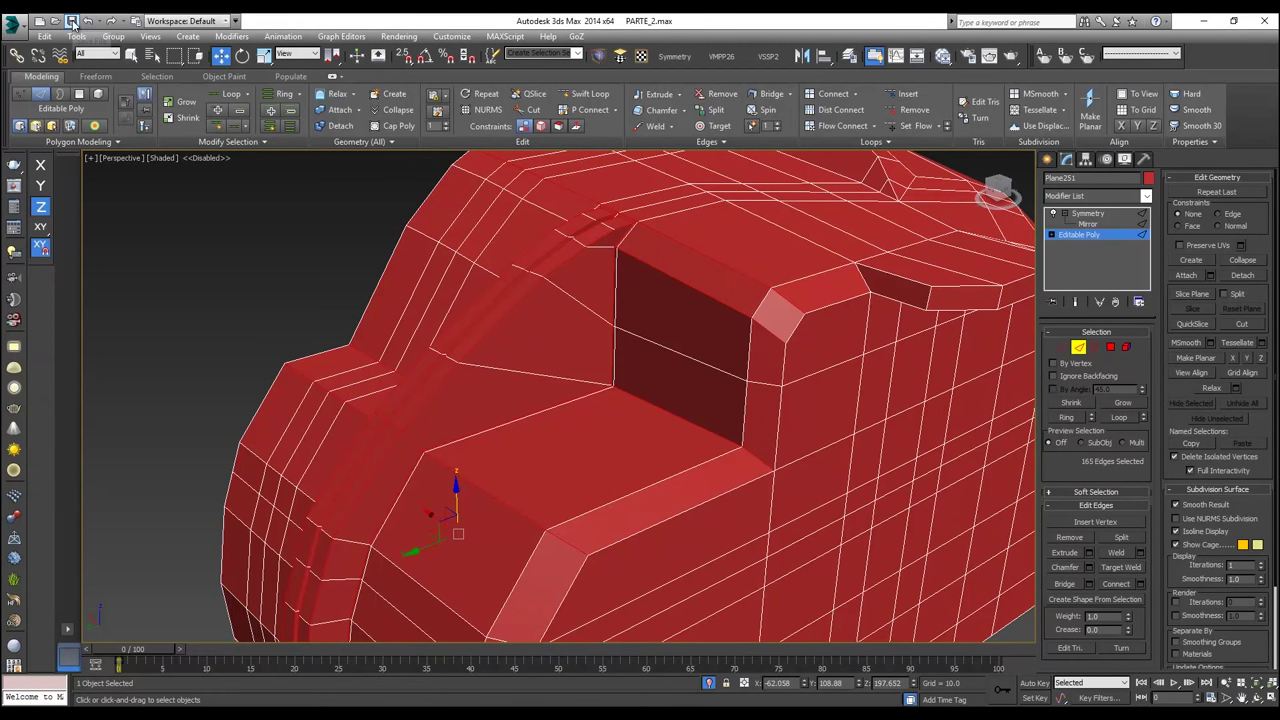
{"action": "middle_click_drag", "start_coordinate": [838, 342], "coordinate": [830, 354]}
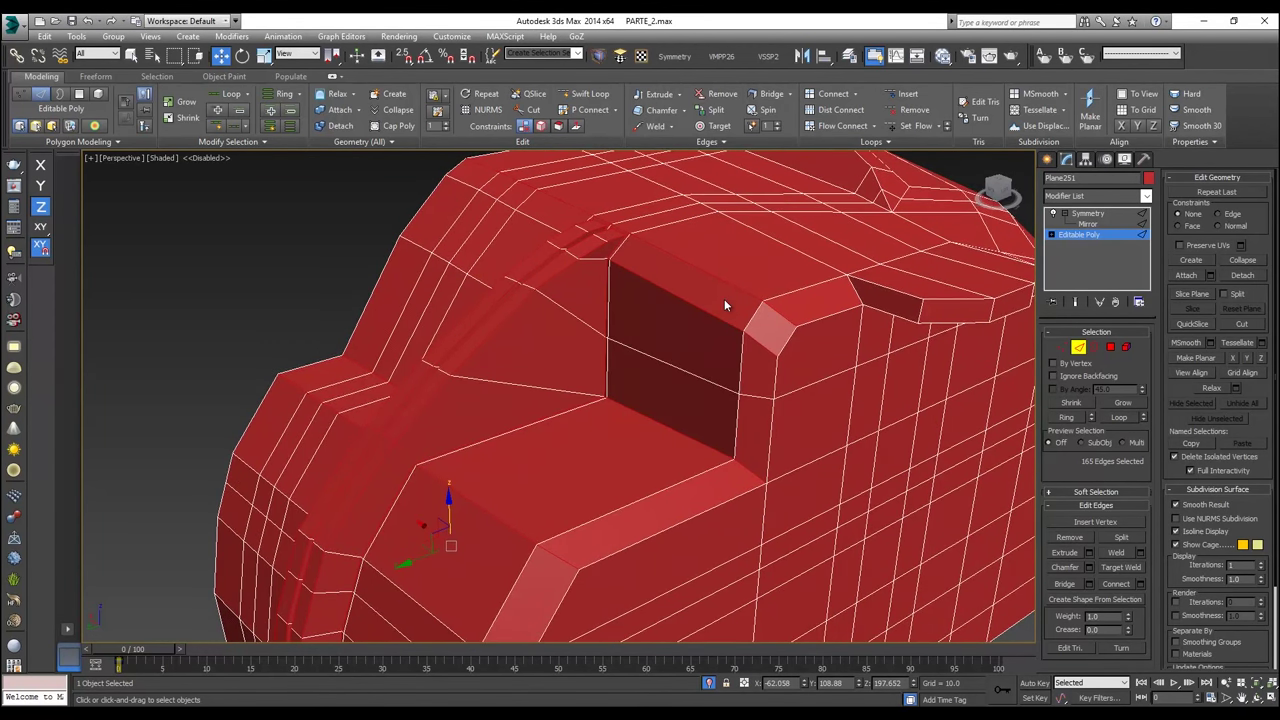
{"action": "right_click", "coordinate": [724, 299]}
{"action": "right_click", "coordinate": [796, 350]}
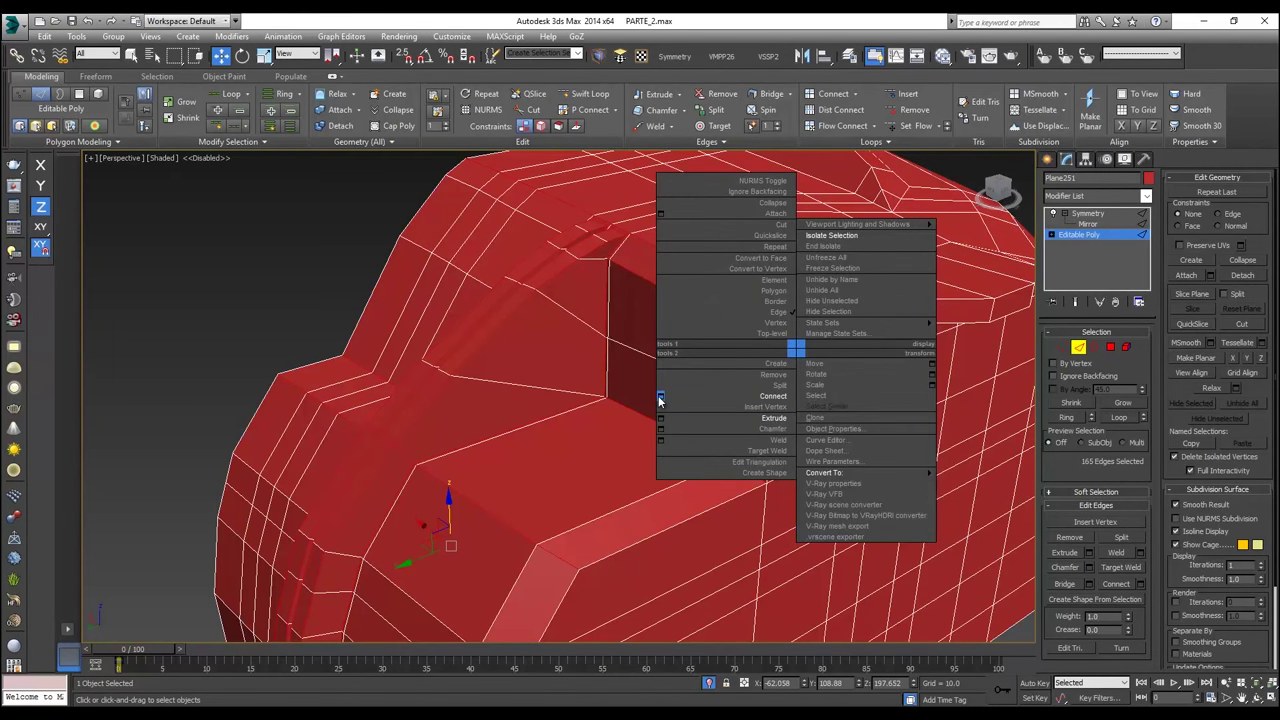
{"action": "left_click", "coordinate": [660, 428]}
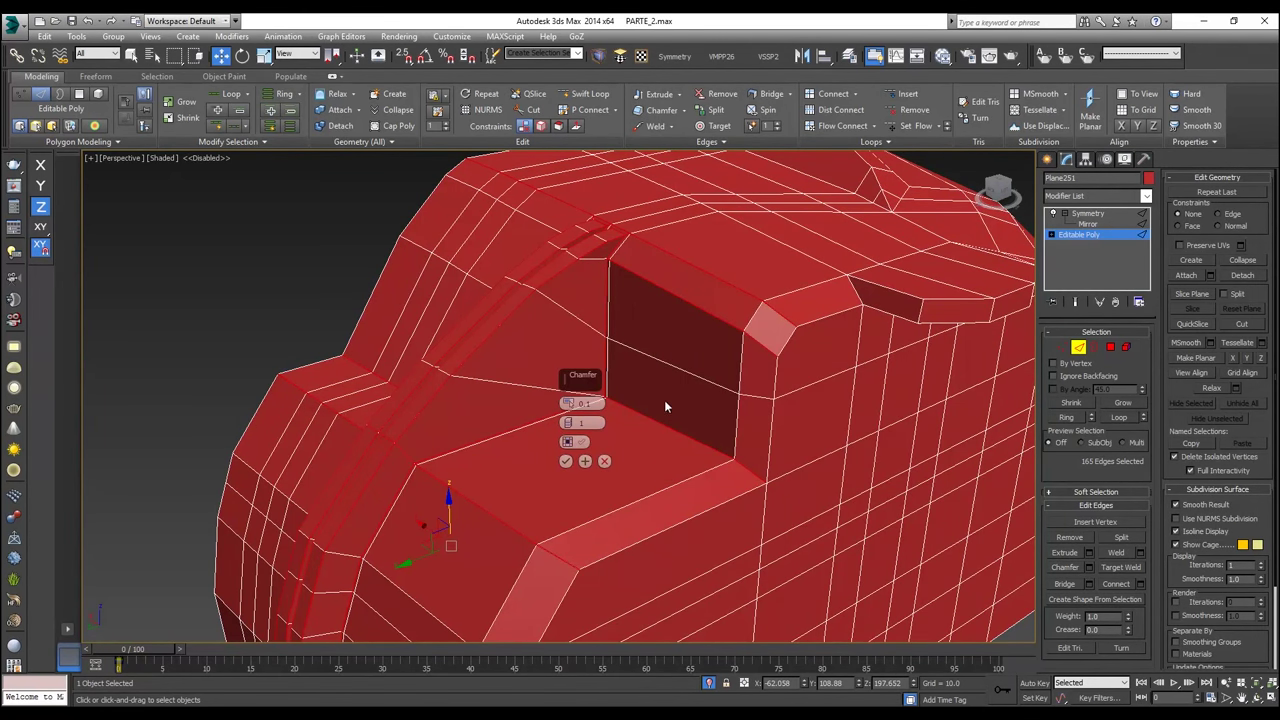
{"action": "scroll", "coordinate": [664, 402], "scroll_direction": "up", "scroll_amount": 3}
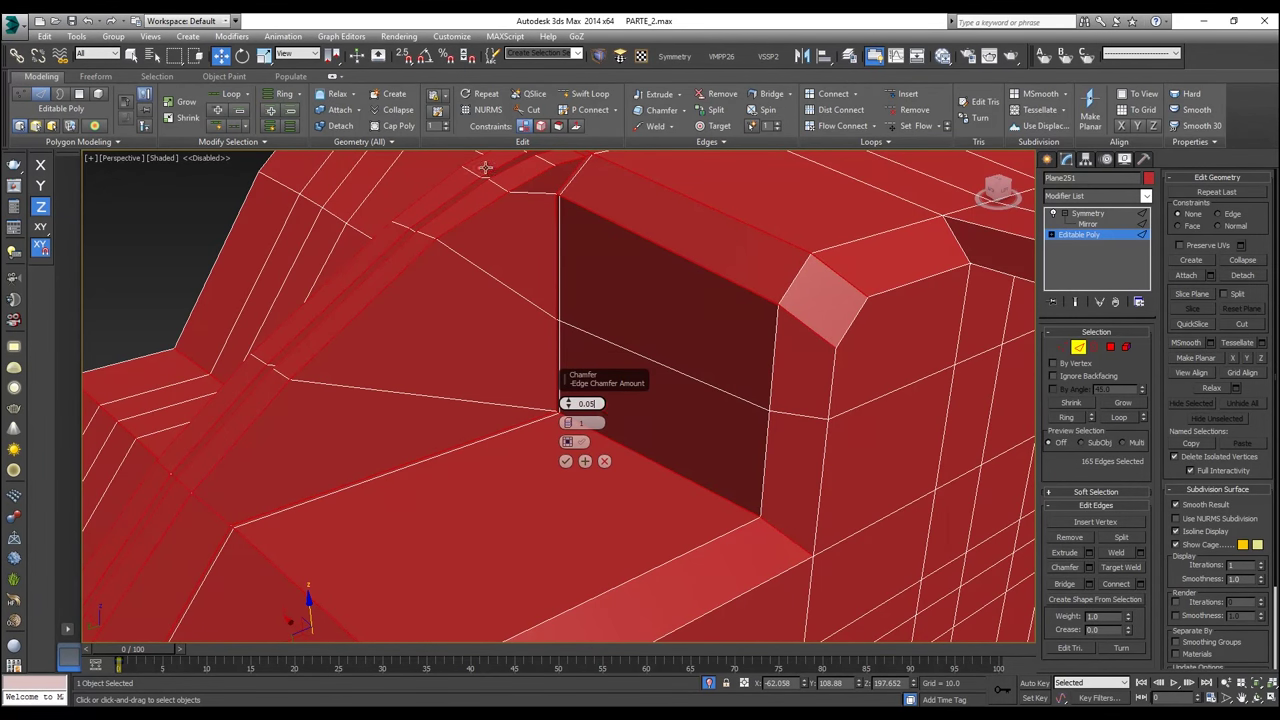
{"action": "scroll", "coordinate": [529, 358], "scroll_direction": "up", "scroll_amount": 6}
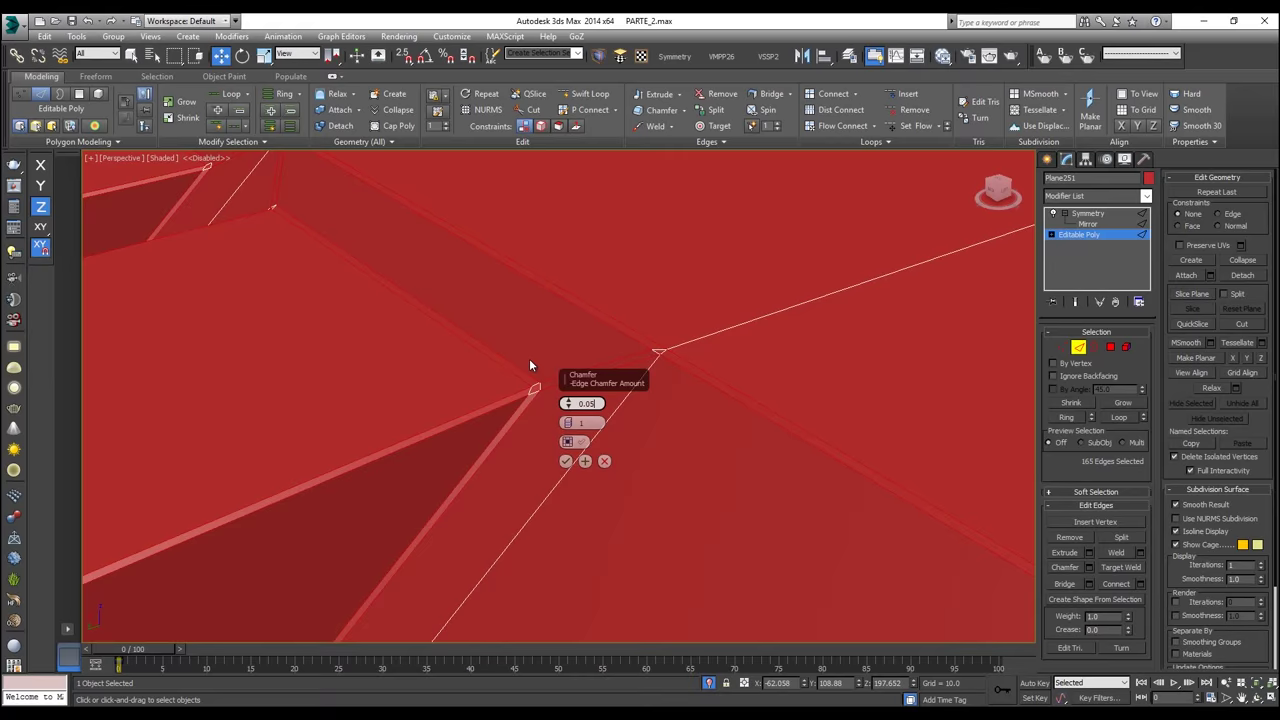
{"action": "middle_click_drag", "start_coordinate": [530, 363], "coordinate": [514, 363]}
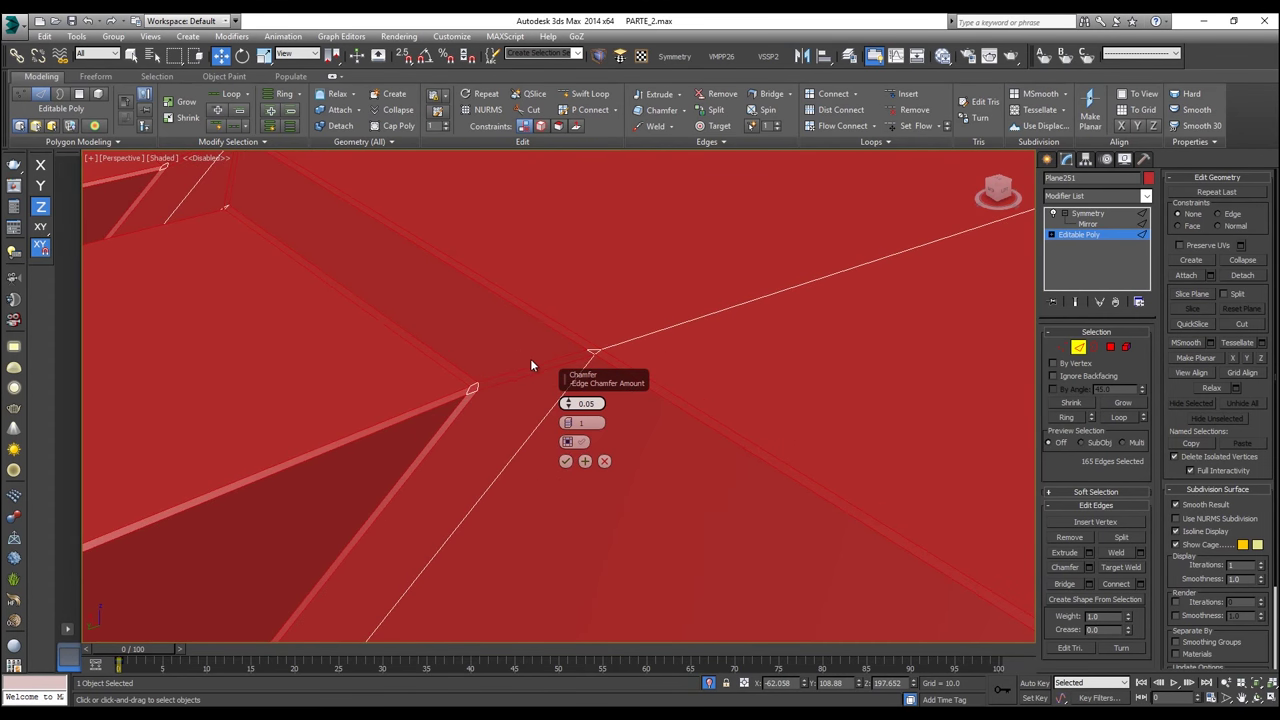
{"action": "left_click", "coordinate": [566, 461]}
Step: Leave edge editing and apply a MeshSmooth modifier above the Symmetry modifier
{"action": "scroll", "coordinate": [569, 460], "scroll_direction": "down", "scroll_amount": 3}
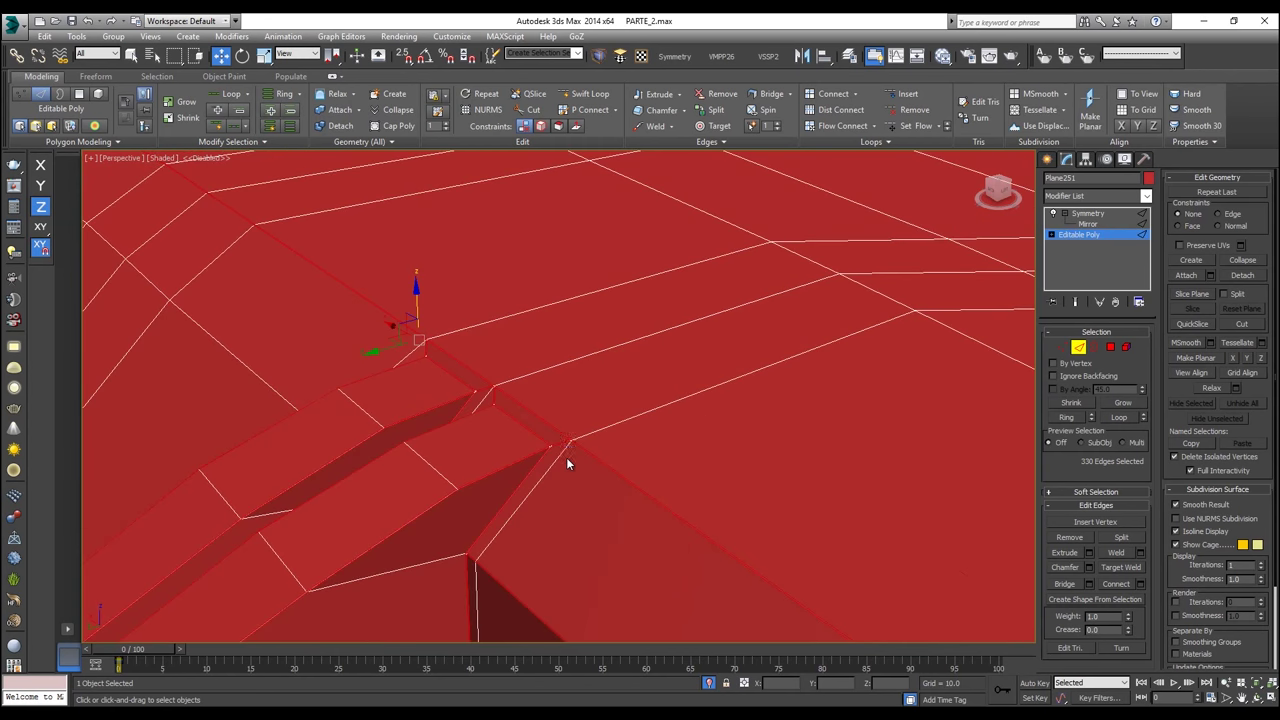
{"action": "middle_click_drag", "start_coordinate": [569, 460], "coordinate": [594, 371]}
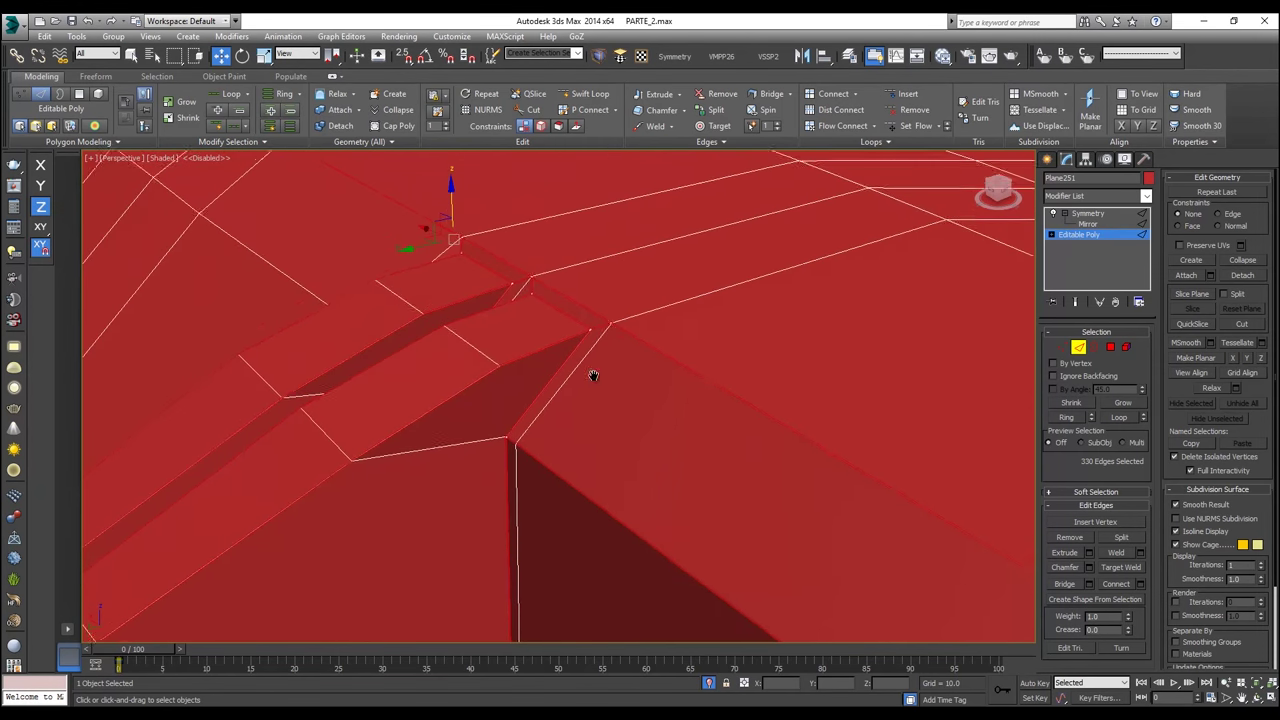
{"action": "left_click", "coordinate": [1077, 347]}
{"action": "left_click", "coordinate": [1090, 215]}
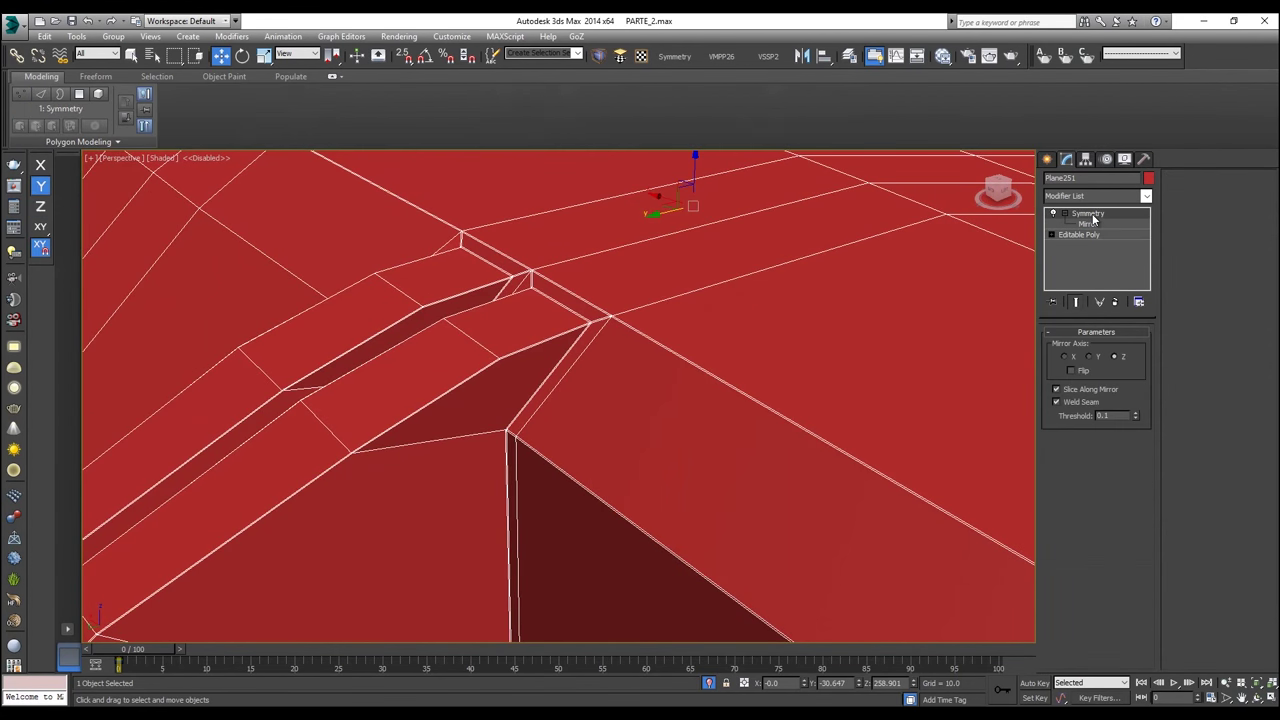
{"action": "left_click", "coordinate": [602, 56]}
{"action": "scroll", "coordinate": [443, 280], "scroll_direction": "down", "scroll_amount": 3}
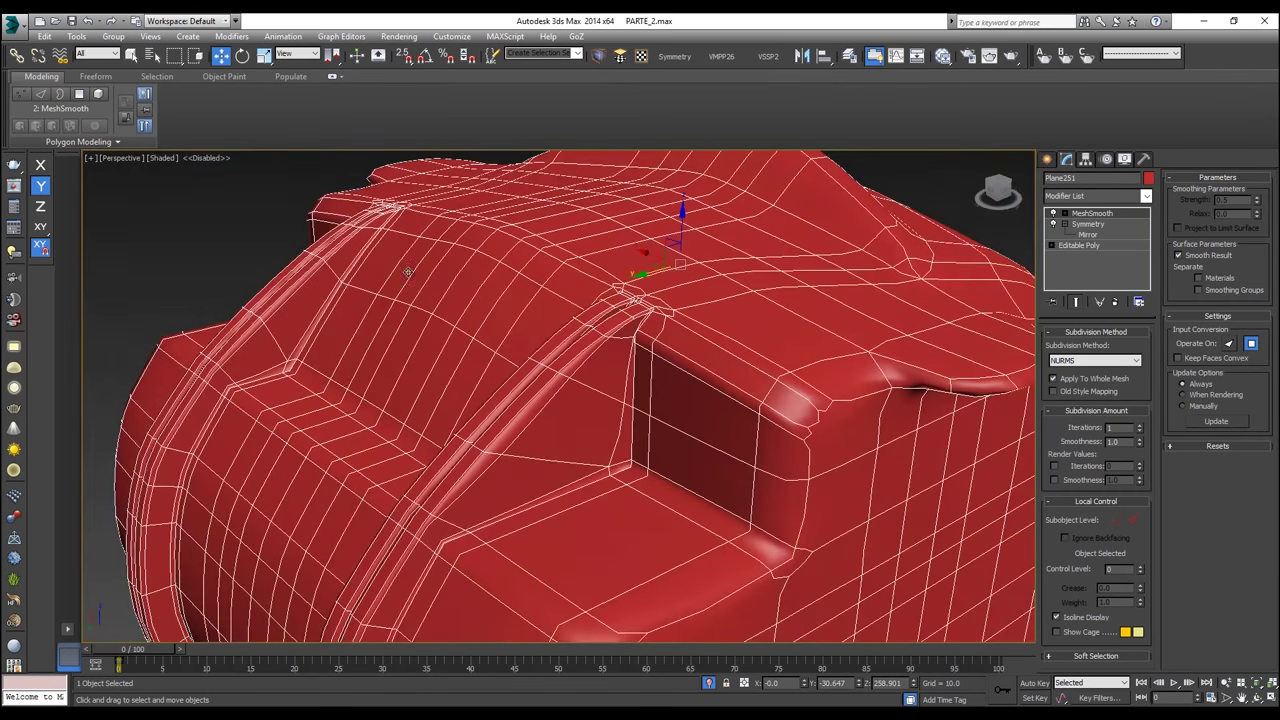
Step: Inspect the smoothed strip and recess without the selection, then reselect the body and set the MeshSmooth iterations to 2
{"action": "left_click", "coordinate": [224, 219]}
{"action": "scroll", "coordinate": [614, 311], "scroll_direction": "up", "scroll_amount": 5}
{"action": "middle_click_drag", "start_coordinate": [614, 311], "coordinate": [683, 296], "text": "alt"}
{"action": "scroll", "coordinate": [662, 327], "scroll_direction": "up", "scroll_amount": 4}
{"action": "scroll", "coordinate": [672, 333], "scroll_direction": "down", "scroll_amount": 6}
{"action": "middle_click_drag", "start_coordinate": [664, 407], "coordinate": [671, 261], "text": "alt"}
{"action": "left_click", "coordinate": [624, 246]}
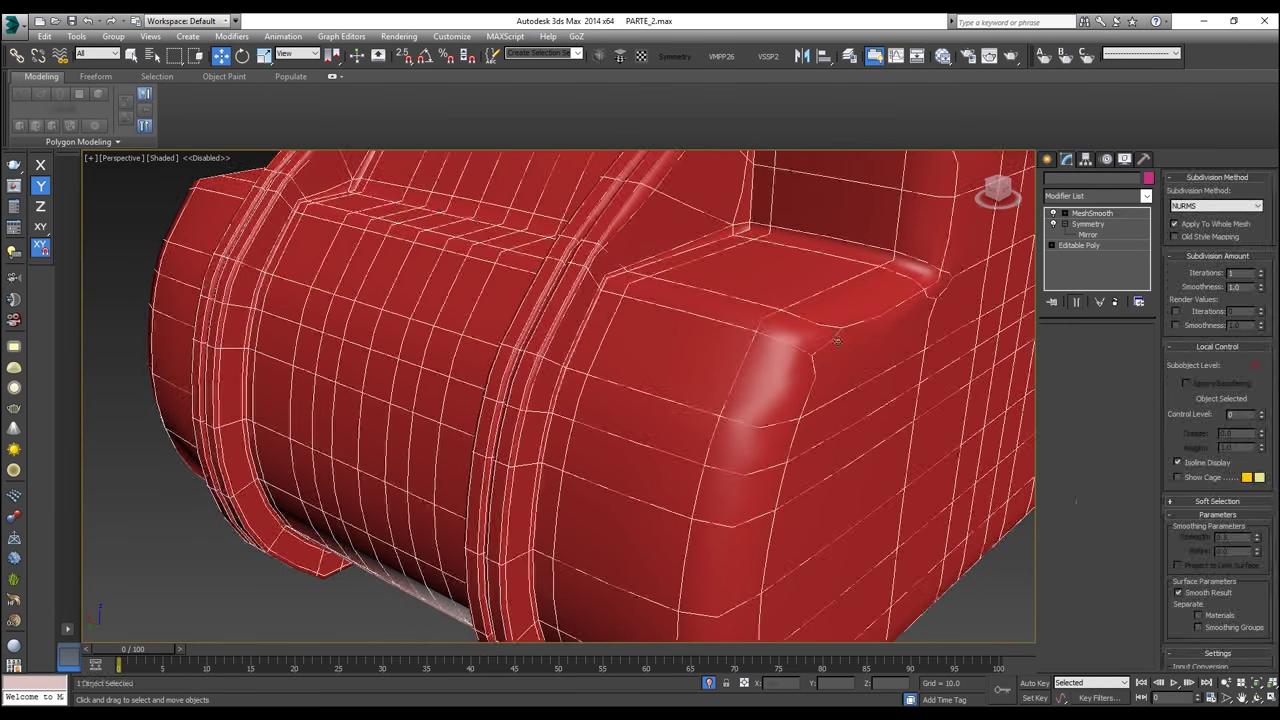
{"action": "left_click", "coordinate": [1139, 426]}
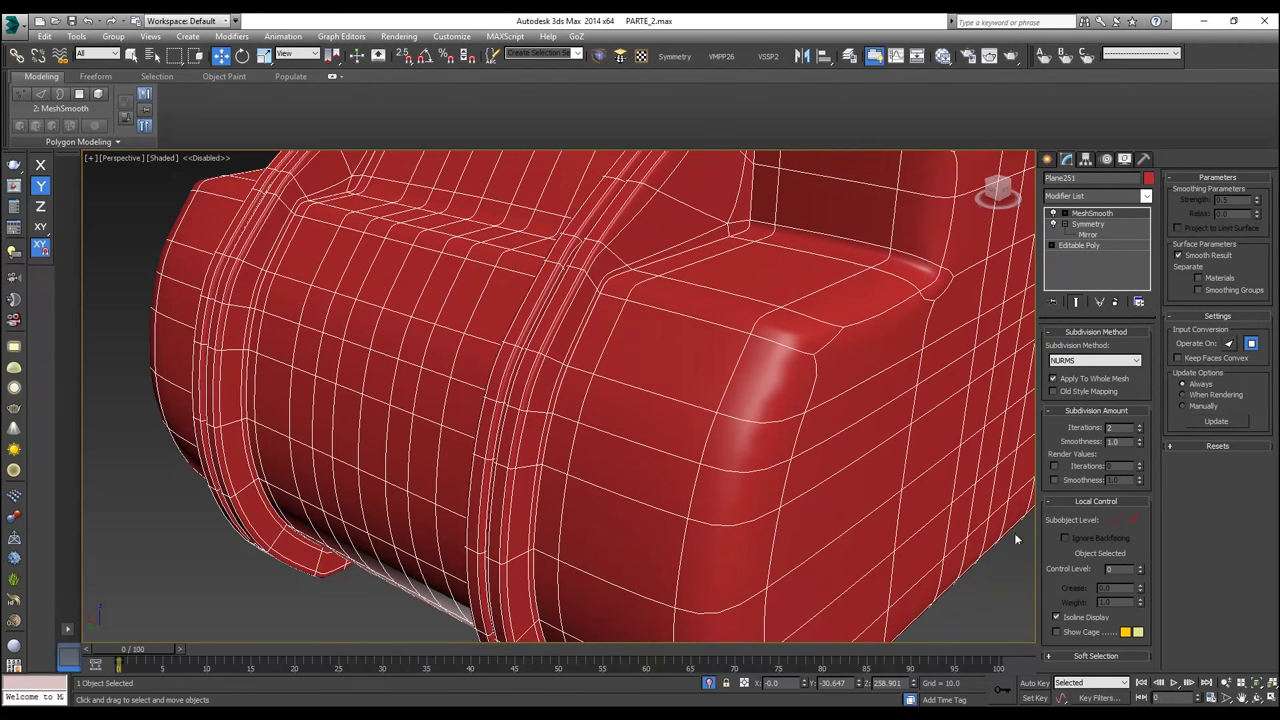
Step: Deselect the body and examine the smoothed strips, grooves and recess corners up close for shading defects
{"action": "left_click", "coordinate": [986, 578]}
{"action": "scroll", "coordinate": [640, 329], "scroll_direction": "up", "scroll_amount": 3}
{"action": "scroll", "coordinate": [663, 223], "scroll_direction": "up", "scroll_amount": 2}
{"action": "scroll", "coordinate": [688, 225], "scroll_direction": "up", "scroll_amount": 4}
{"action": "scroll", "coordinate": [688, 225], "scroll_direction": "down", "scroll_amount": 5}
{"action": "middle_click_drag", "start_coordinate": [688, 225], "coordinate": [803, 212], "text": "alt"}
{"action": "middle_click_drag", "start_coordinate": [636, 241], "coordinate": [651, 306]}
{"action": "scroll", "coordinate": [586, 446], "scroll_direction": "up", "scroll_amount": 5}
{"action": "middle_click_drag", "start_coordinate": [554, 423], "coordinate": [611, 472], "text": "alt"}
{"action": "scroll", "coordinate": [500, 290], "scroll_direction": "down", "scroll_amount": 1}
Step: Select the body, turn on the edged-faces display and examine the mesh around the strip ends on the underside
{"action": "left_click", "coordinate": [506, 292]}
{"action": "key", "text": "F4"}
{"action": "scroll", "coordinate": [515, 300], "scroll_direction": "down", "scroll_amount": 4}
{"action": "middle_click_drag", "start_coordinate": [521, 308], "coordinate": [630, 345], "text": "alt"}
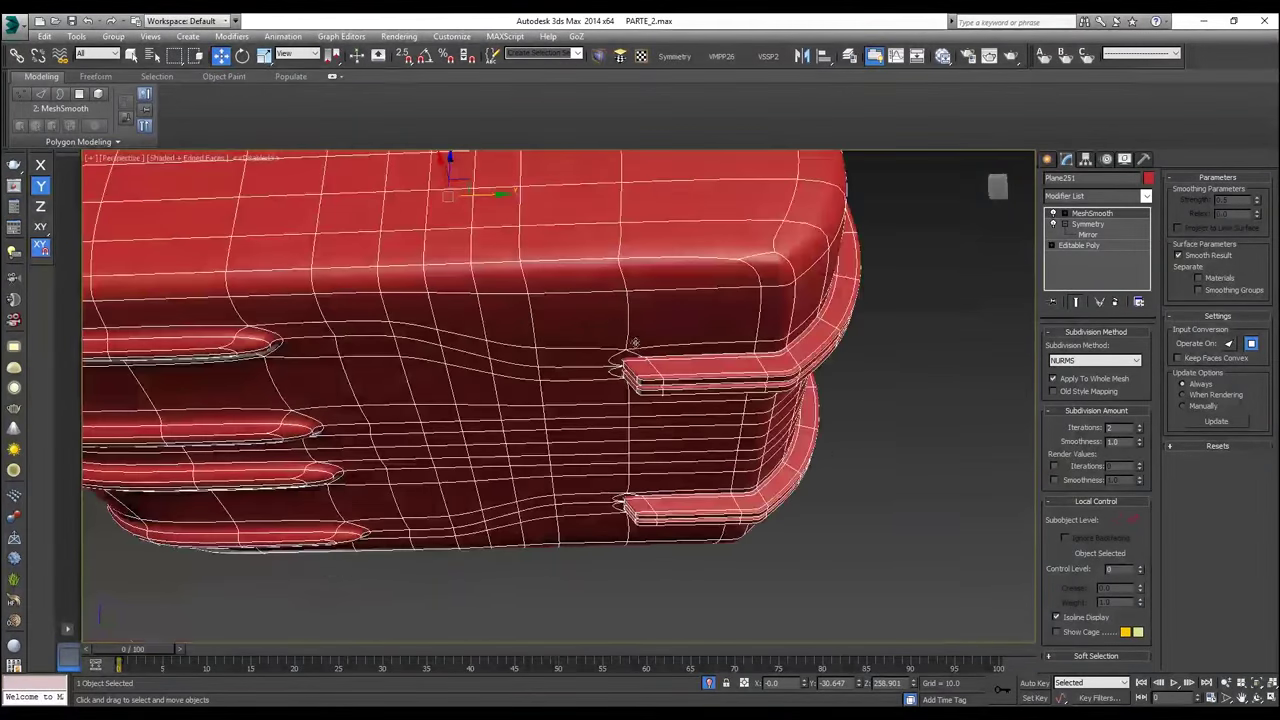
{"action": "scroll", "coordinate": [635, 350], "scroll_direction": "up", "scroll_amount": 5}
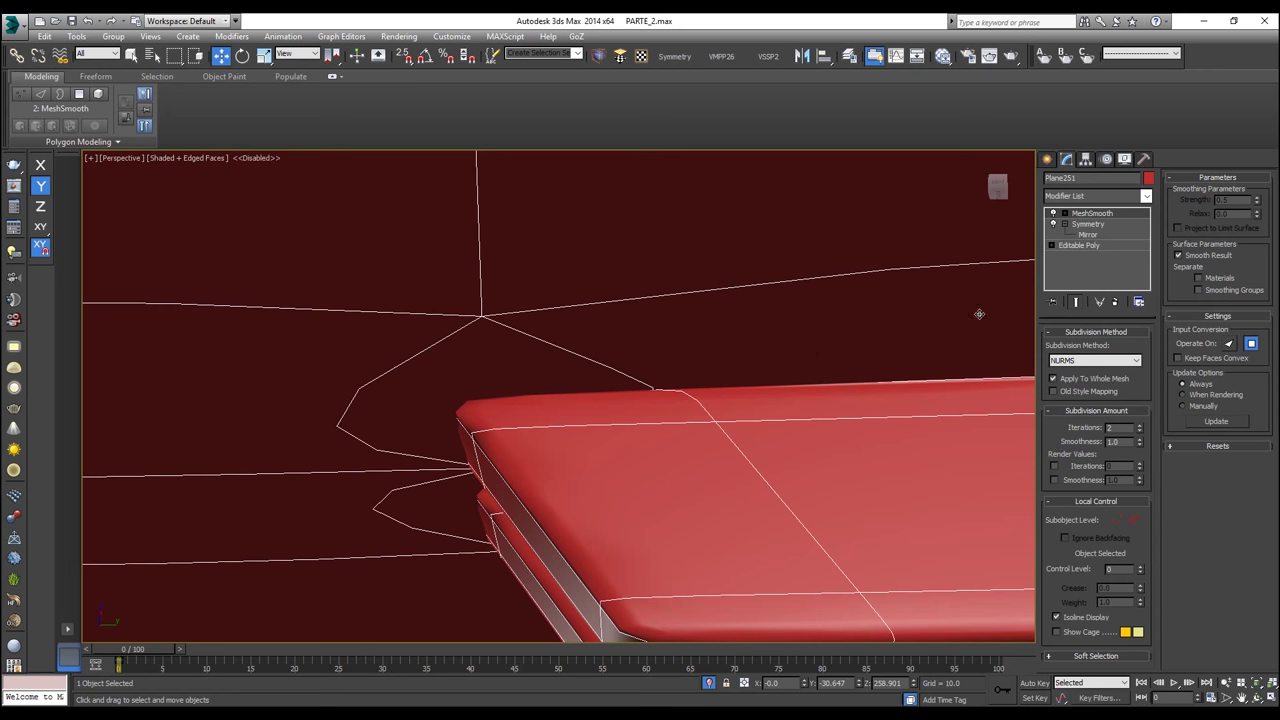
Step: Try the Classic subdivision method in MeshSmooth, dismiss the error and undo the change
{"action": "left_click", "coordinate": [1094, 360]}
{"action": "left_click", "coordinate": [1070, 378]}
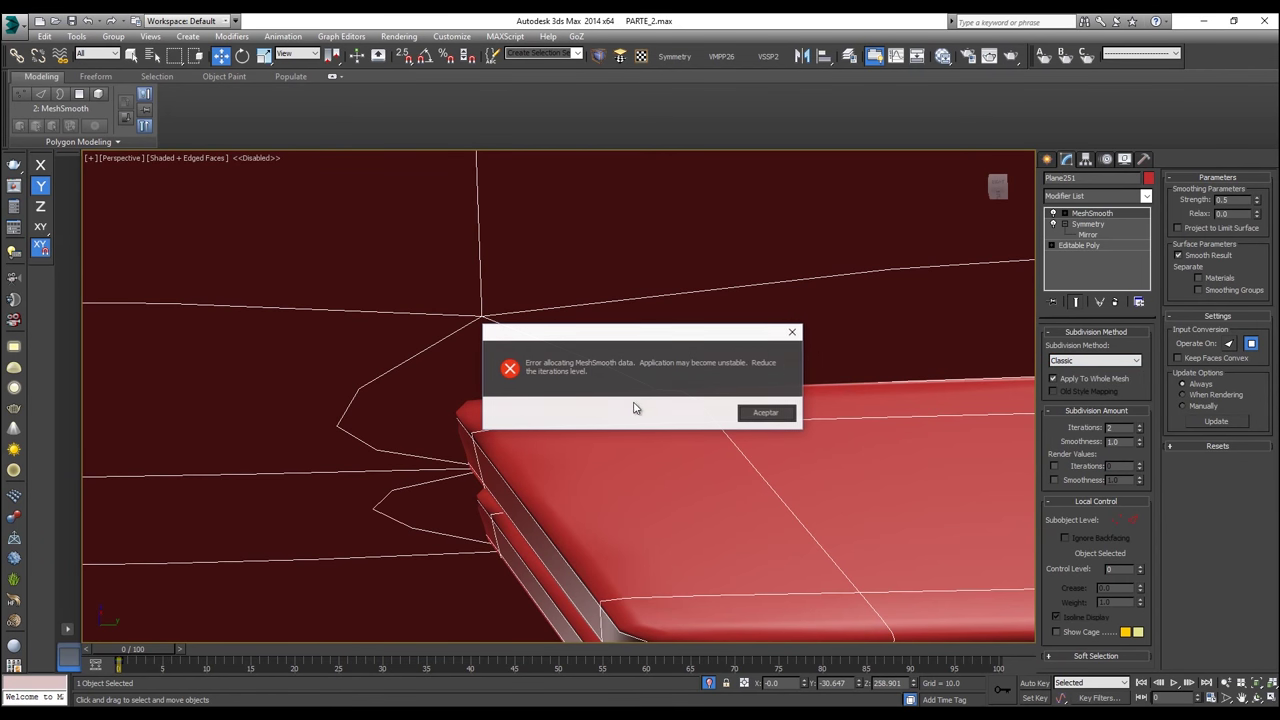
{"action": "left_click", "coordinate": [792, 332]}
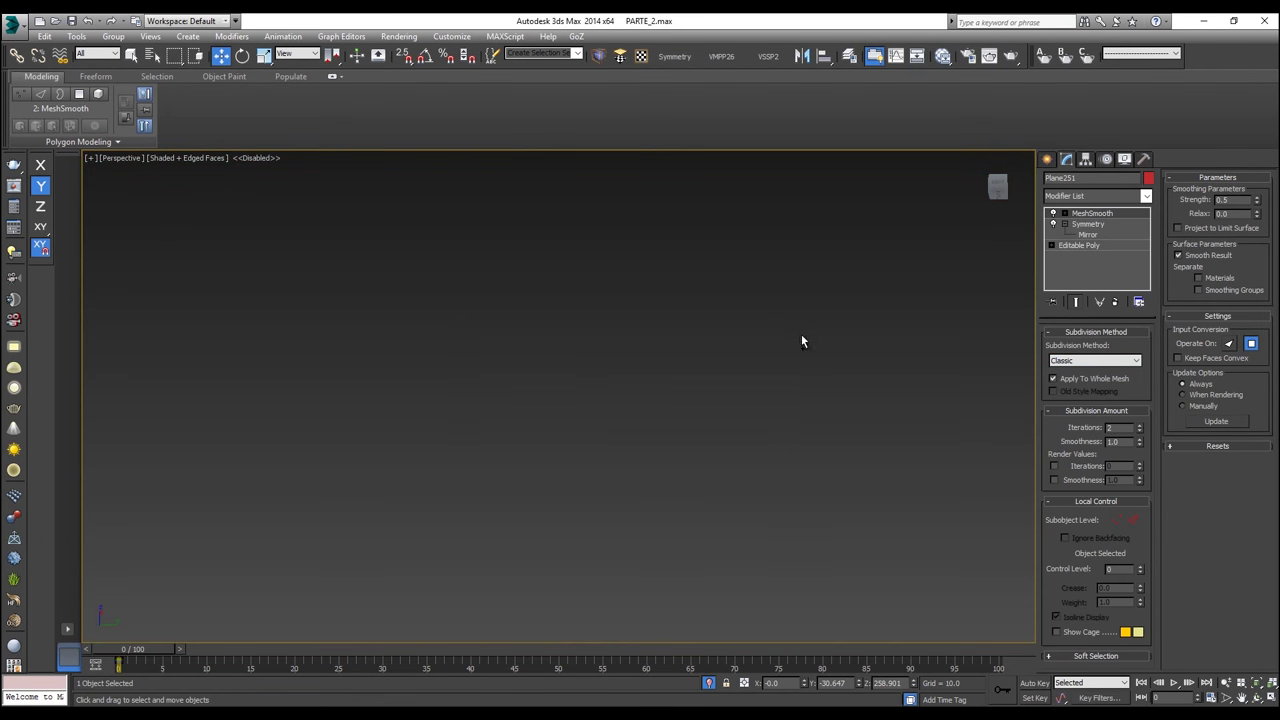
{"action": "key", "text": "ctrl+z"}
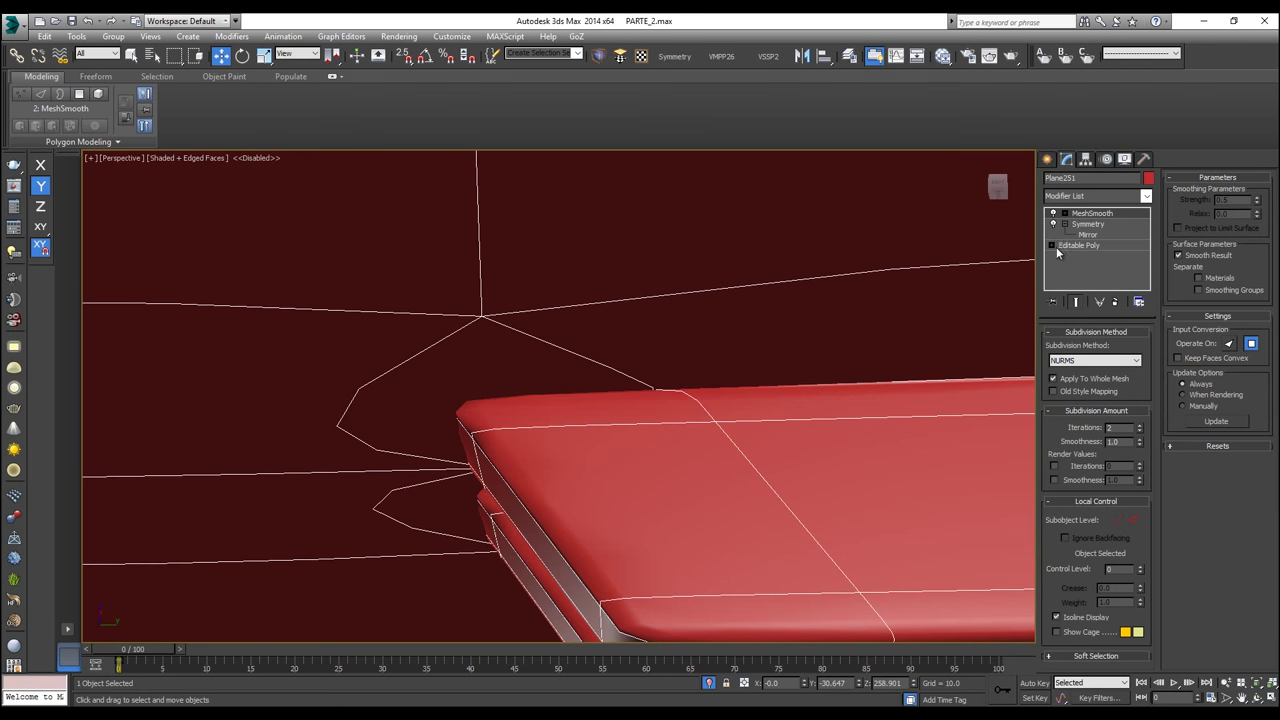
Step: Delete the Symmetry modifier from the body, inspect the mesh and undo the deletion
{"action": "middle_click_drag", "start_coordinate": [917, 315], "coordinate": [879, 327]}
{"action": "right_click", "coordinate": [1078, 228]}
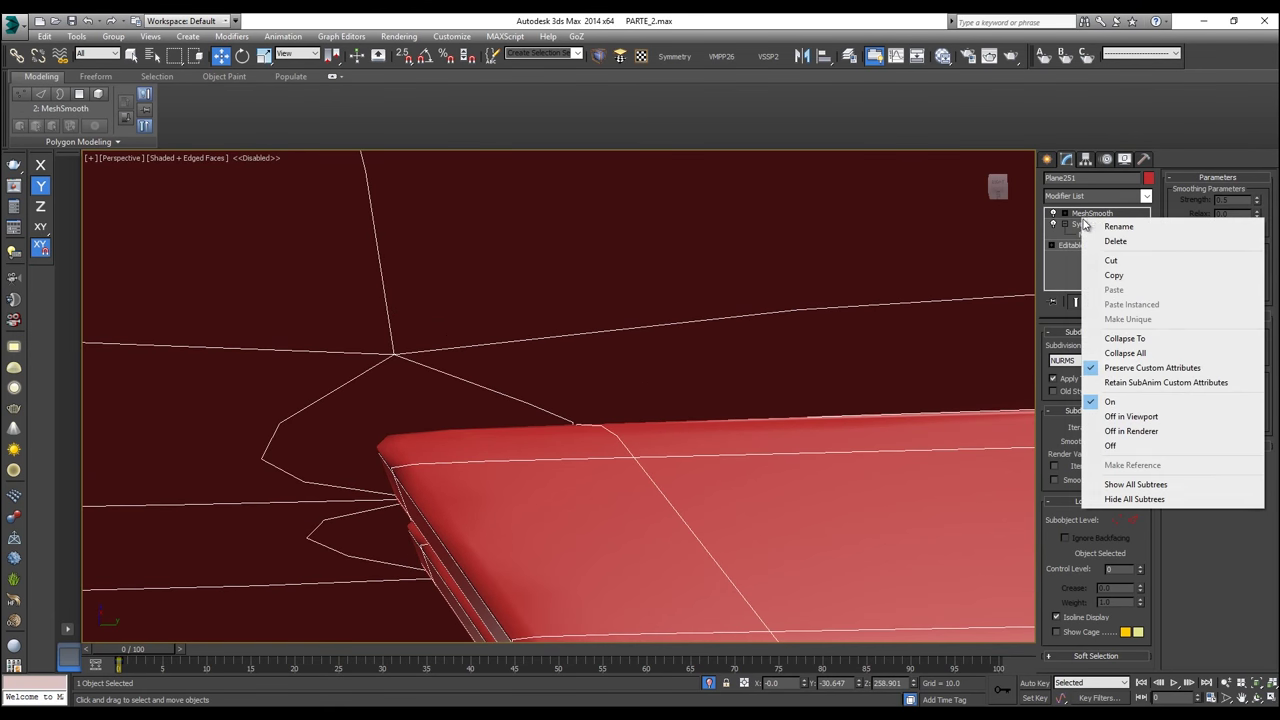
{"action": "left_click", "coordinate": [1114, 243]}
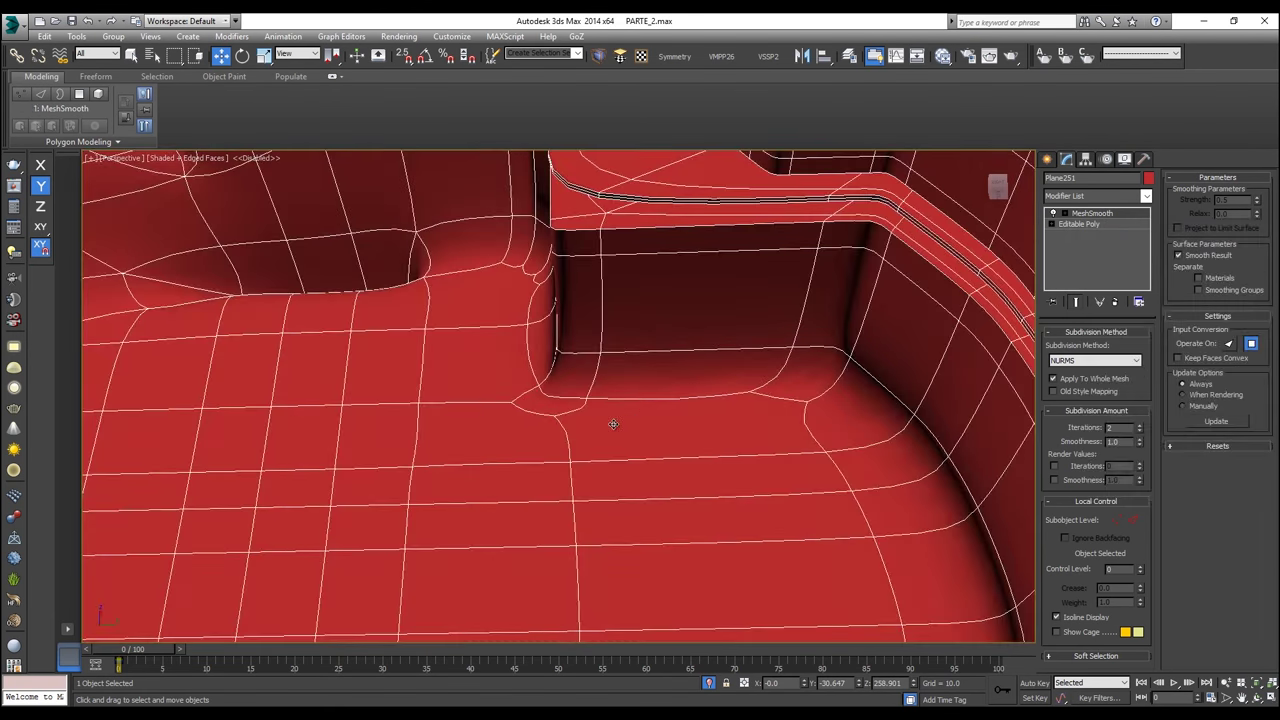
{"action": "scroll", "coordinate": [634, 384], "scroll_direction": "down", "scroll_amount": 3}
{"action": "middle_click_drag", "start_coordinate": [657, 371], "coordinate": [678, 444], "text": "alt"}
{"action": "key", "text": "ctrl+z"}
Step: Delete the MeshSmooth modifier, inspect the unsmoothed strip ends and undo the deletion
{"action": "left_click", "coordinate": [1086, 213]}
{"action": "right_click", "coordinate": [1092, 214]}
{"action": "left_click", "coordinate": [1126, 237]}
{"action": "middle_click_drag", "start_coordinate": [600, 400], "coordinate": [548, 442], "text": "alt"}
{"action": "scroll", "coordinate": [544, 441], "scroll_direction": "up", "scroll_amount": 6}
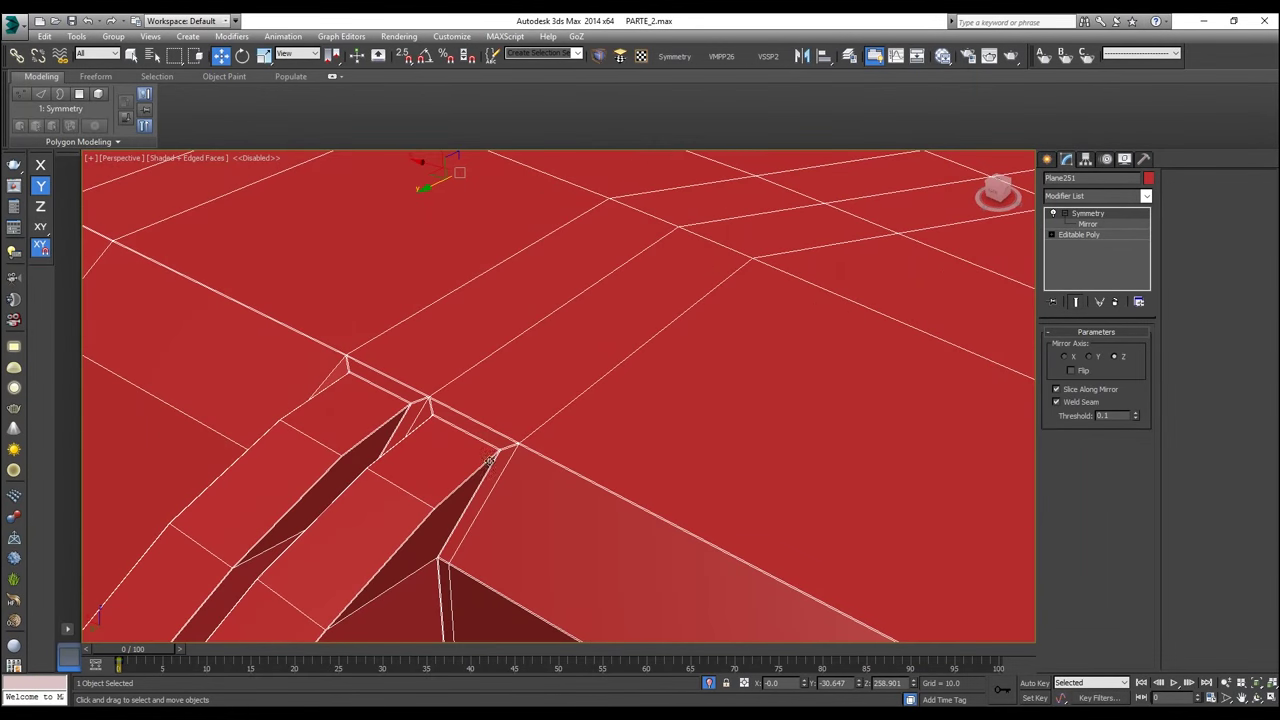
{"action": "key", "text": "ctrl+z"}
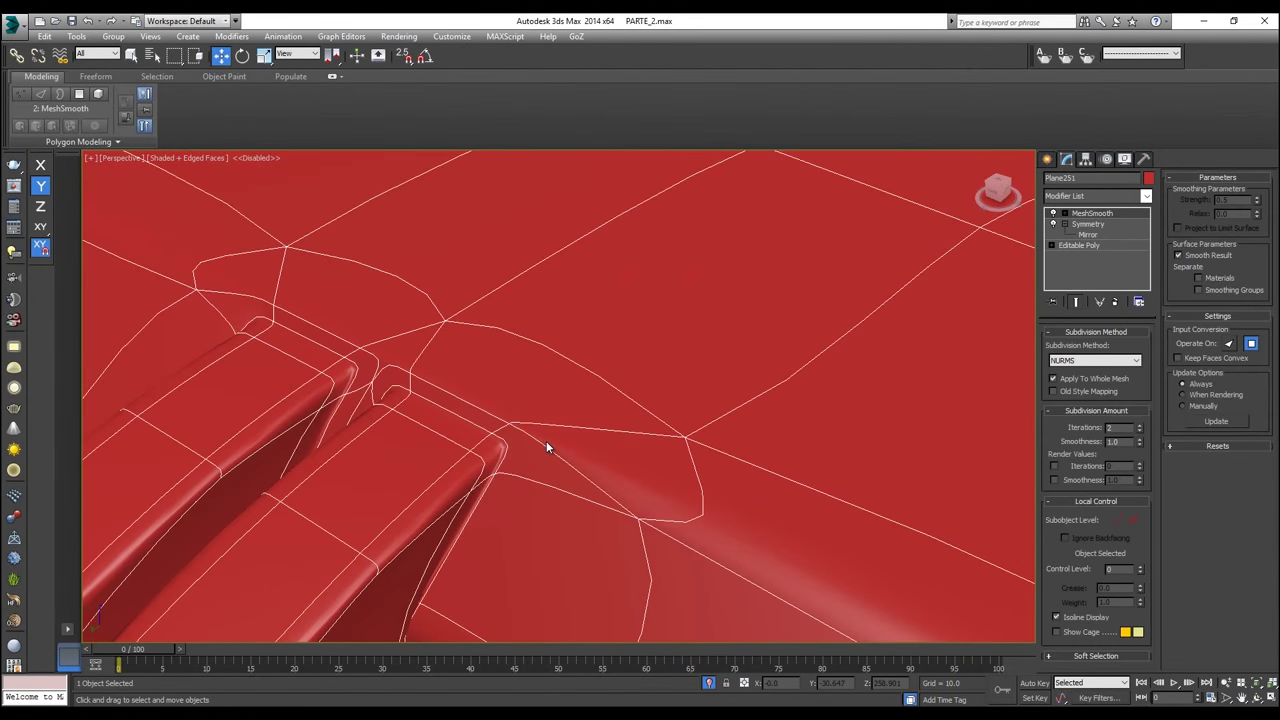
Step: Check the lower stack levels and undo back to the body without the MeshSmooth modifier
{"action": "left_click", "coordinate": [544, 441]}
{"action": "left_click", "coordinate": [1096, 235]}
{"action": "left_click", "coordinate": [1092, 255]}
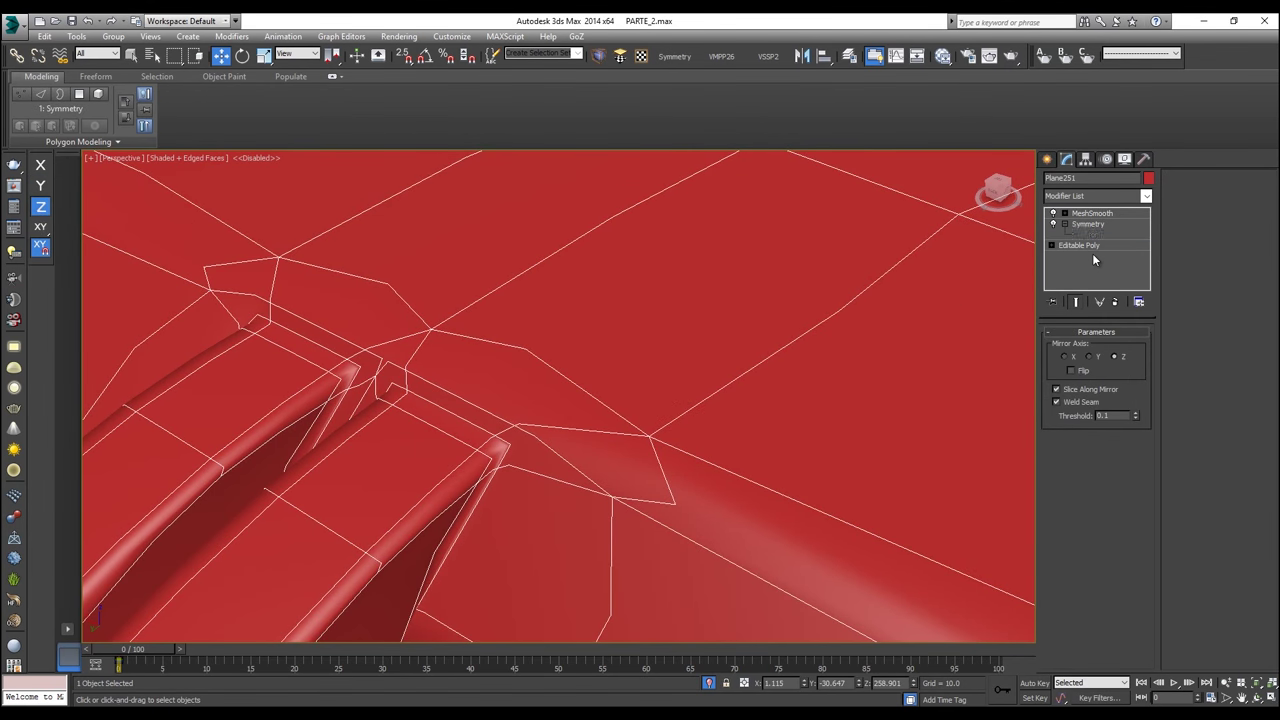
{"action": "left_click", "coordinate": [1092, 246]}
{"action": "key", "text": "ctrl+z"}
{"action": "key", "text": "ctrl+z"}
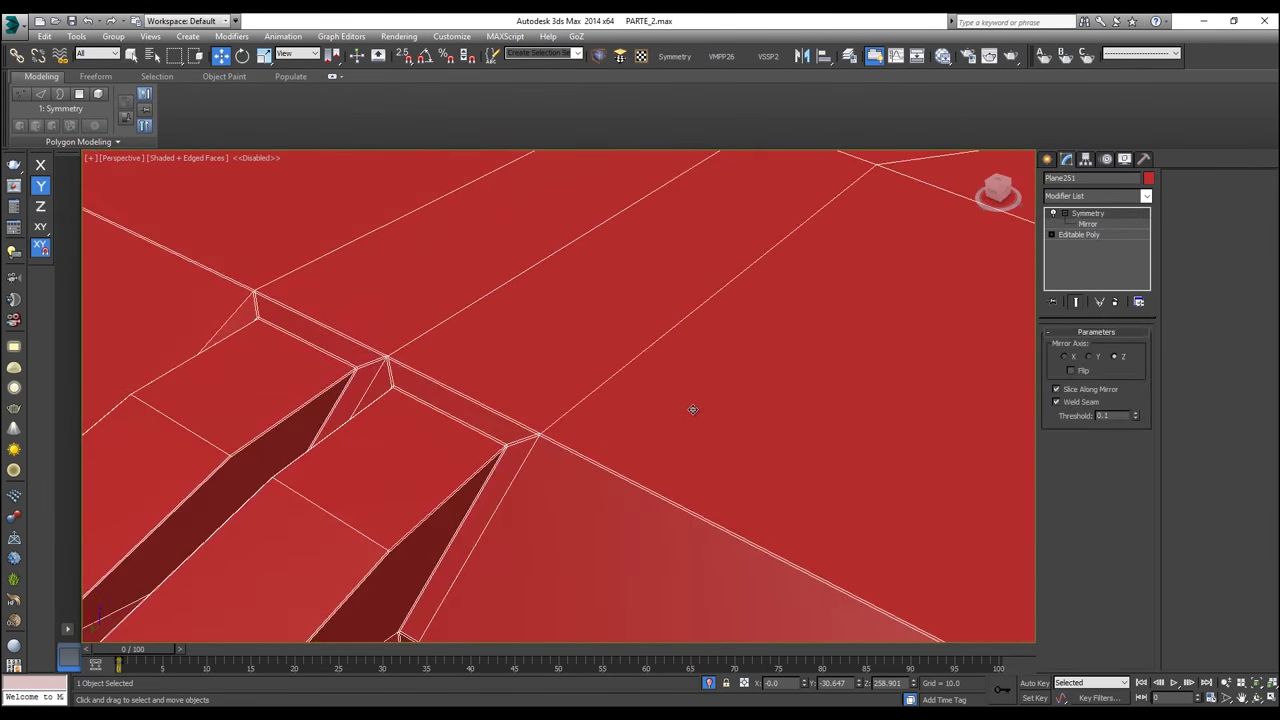
Step: Enter edge editing on the Editable Poly and add the slanted base edge beside the strip end to the crease selection
{"action": "left_click", "coordinate": [1080, 236]}
{"action": "left_click", "coordinate": [1093, 347]}
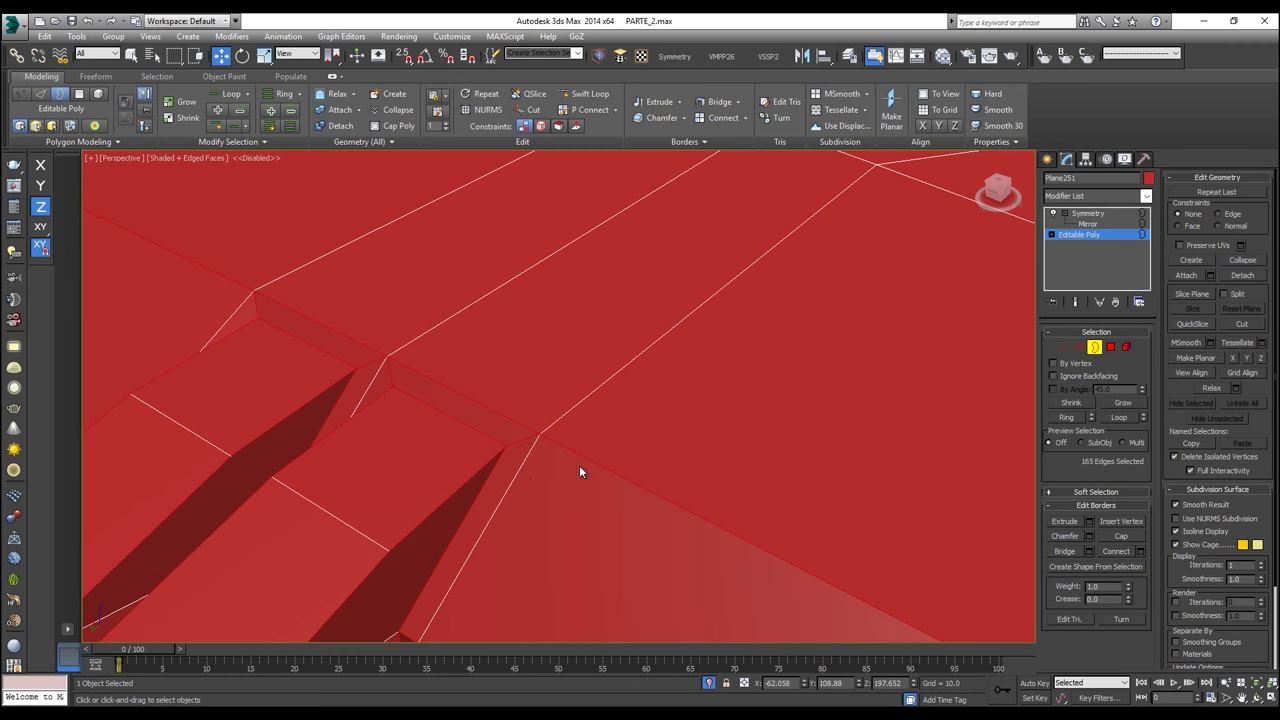
{"action": "middle_click_drag", "start_coordinate": [580, 468], "coordinate": [589, 455]}
{"action": "left_click", "coordinate": [1081, 347]}
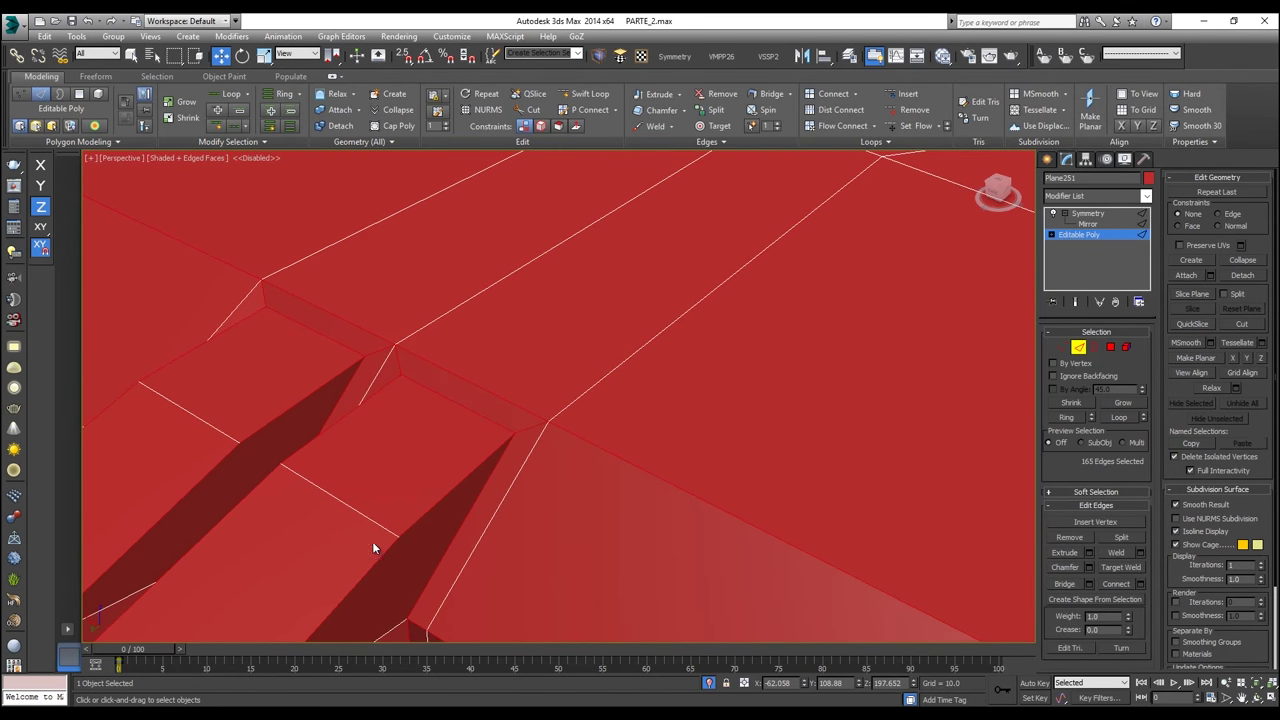
{"action": "left_click", "coordinate": [507, 495]}
{"action": "scroll", "coordinate": [508, 488], "scroll_direction": "down", "scroll_amount": 1}
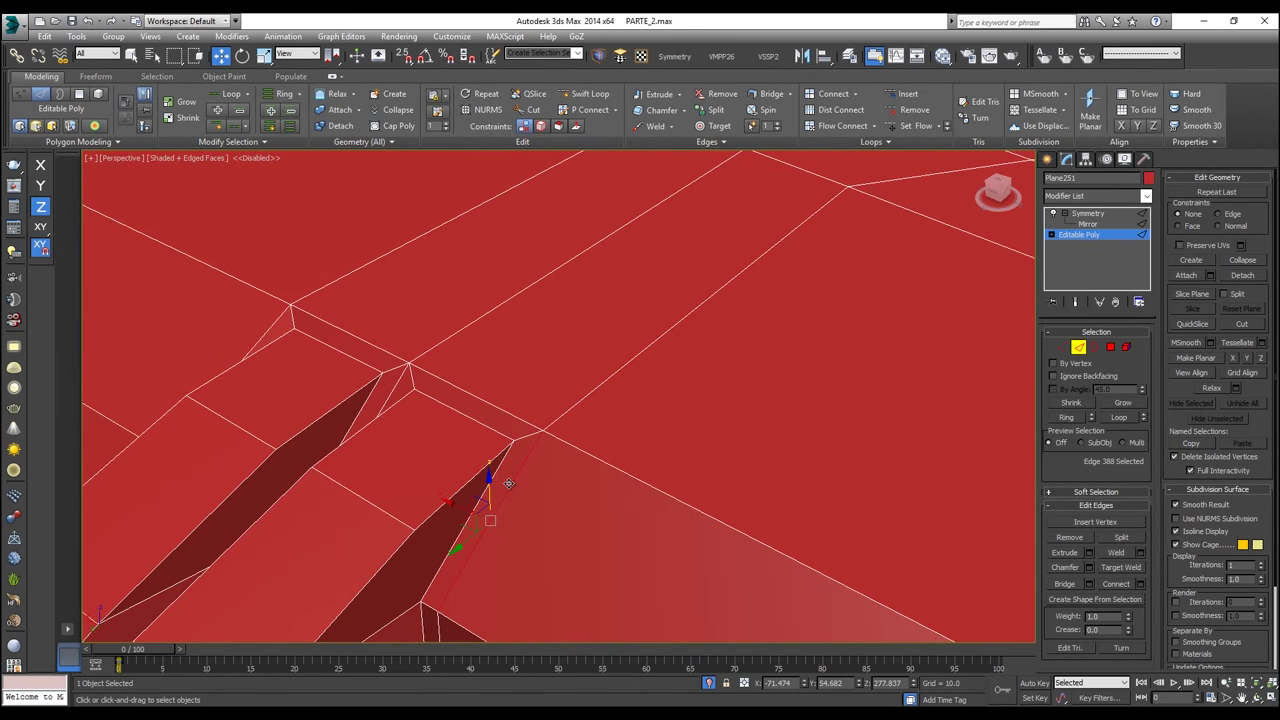
{"action": "double_click", "coordinate": [508, 483]}
{"action": "middle_click_drag", "start_coordinate": [510, 484], "coordinate": [788, 407], "text": "alt"}
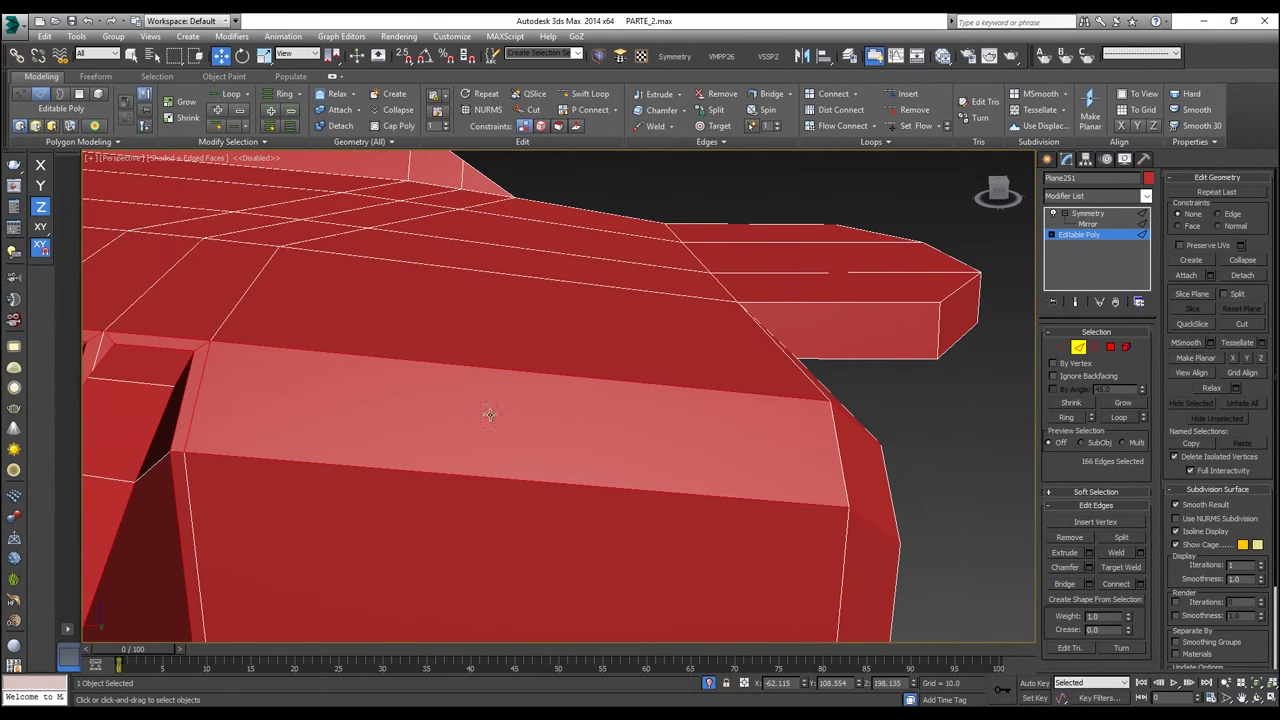
Step: Add the matching base edge on the opposite side and the edge at the strips' upper end to the selection
{"action": "scroll", "coordinate": [198, 424], "scroll_direction": "down", "scroll_amount": 3}
{"action": "key", "text": "z"}
{"action": "middle_click_drag", "start_coordinate": [316, 391], "coordinate": [534, 362], "text": "alt"}
{"action": "scroll", "coordinate": [534, 362], "scroll_direction": "up", "scroll_amount": 6}
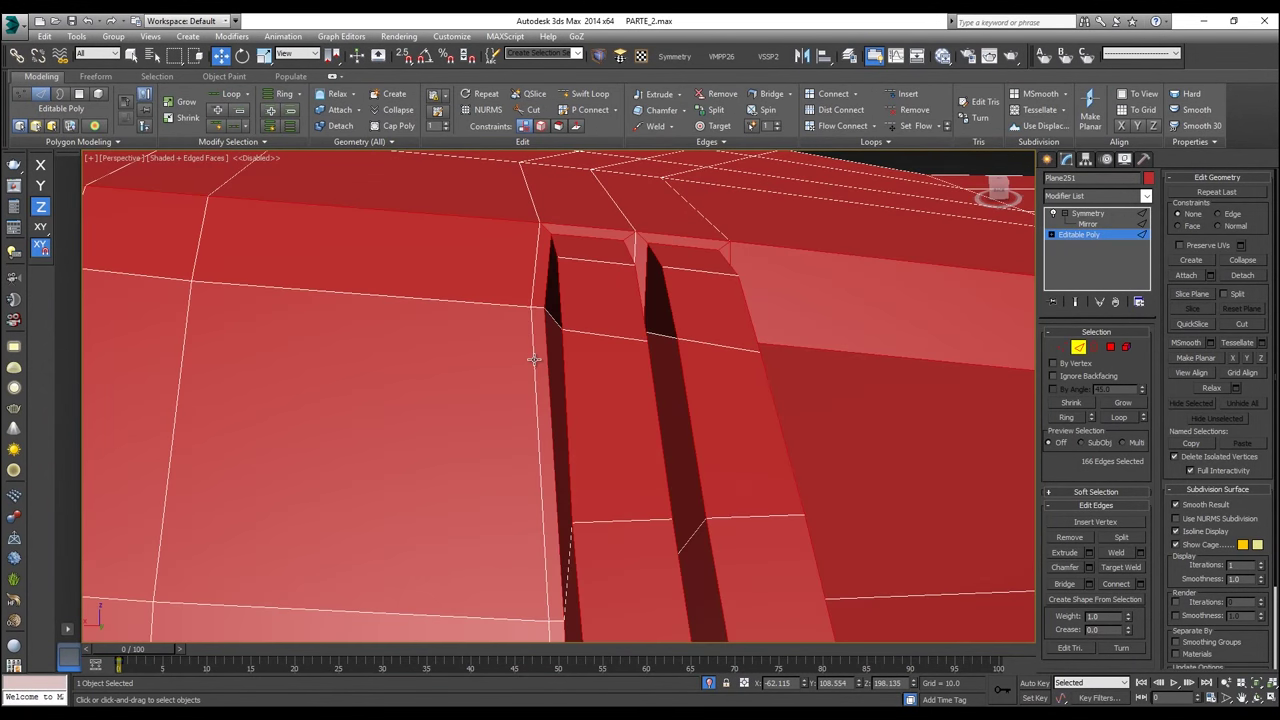
{"action": "left_click", "coordinate": [535, 281], "text": "ctrl"}
{"action": "key", "text": "alt+x"}
{"action": "middle_click_drag", "start_coordinate": [616, 276], "coordinate": [626, 273], "text": "alt"}
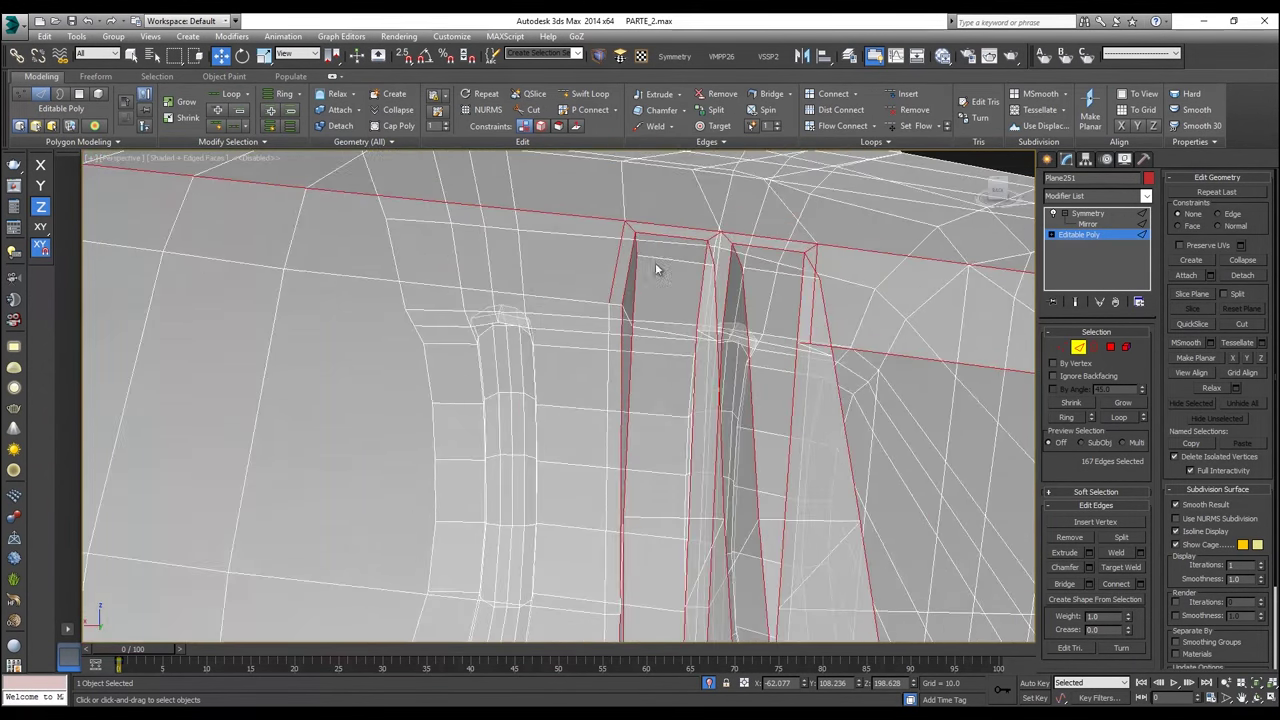
{"action": "left_click", "coordinate": [649, 250], "text": "ctrl"}
Step: Try extending the selected edges to their full loops and undo it
{"action": "left_click", "coordinate": [233, 97]}
{"action": "scroll", "coordinate": [503, 285], "scroll_direction": "down", "scroll_amount": 3}
{"action": "middle_click_drag", "start_coordinate": [530, 298], "coordinate": [564, 304]}
{"action": "key", "text": "ctrl+z"}
{"action": "scroll", "coordinate": [588, 303], "scroll_direction": "up", "scroll_amount": 3}
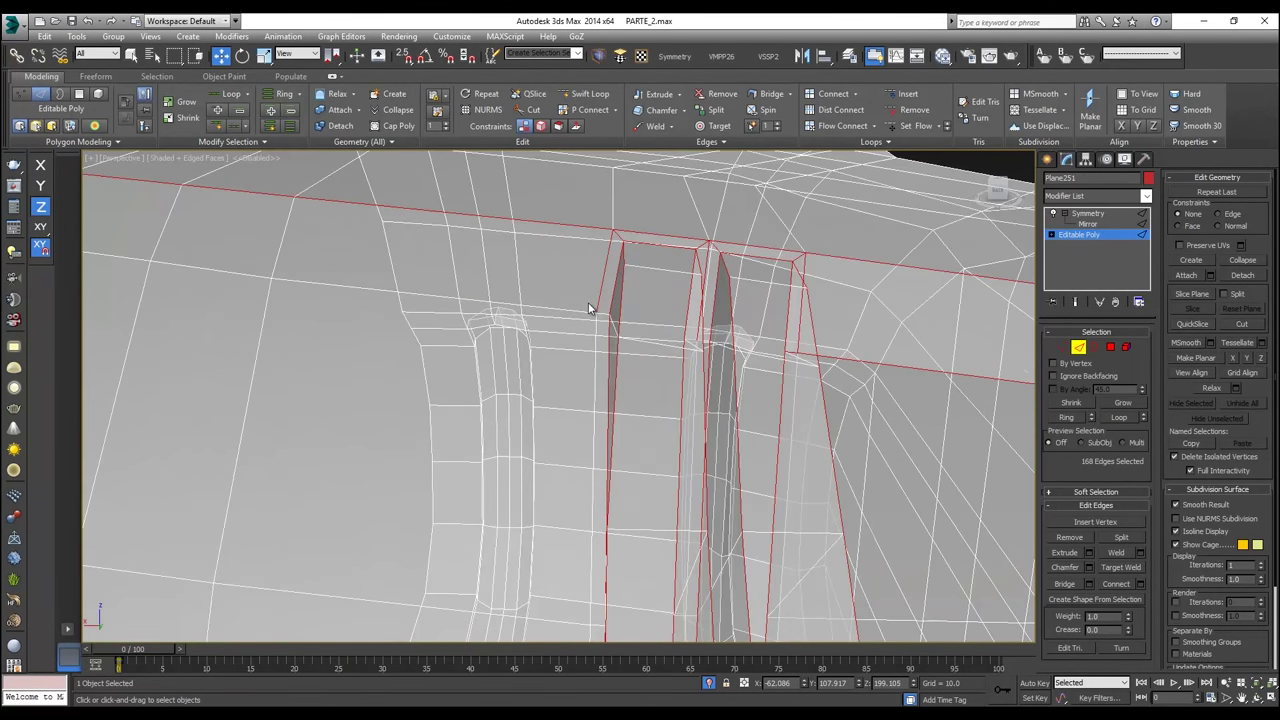
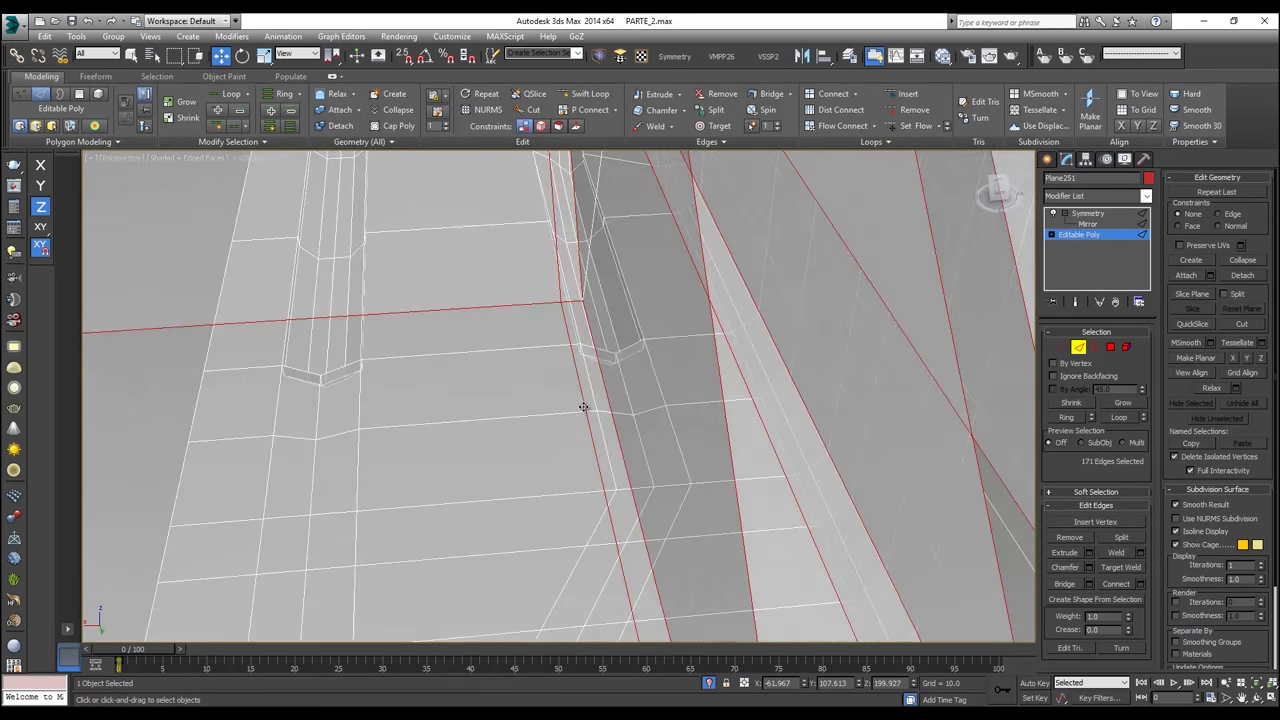
Step: Add the inner base edges of the groove between the two strips, near their upper end, to the selection
{"action": "middle_click_drag", "start_coordinate": [586, 406], "coordinate": [465, 370], "text": "alt"}
{"action": "scroll", "coordinate": [465, 370], "scroll_direction": "up", "scroll_amount": 3}
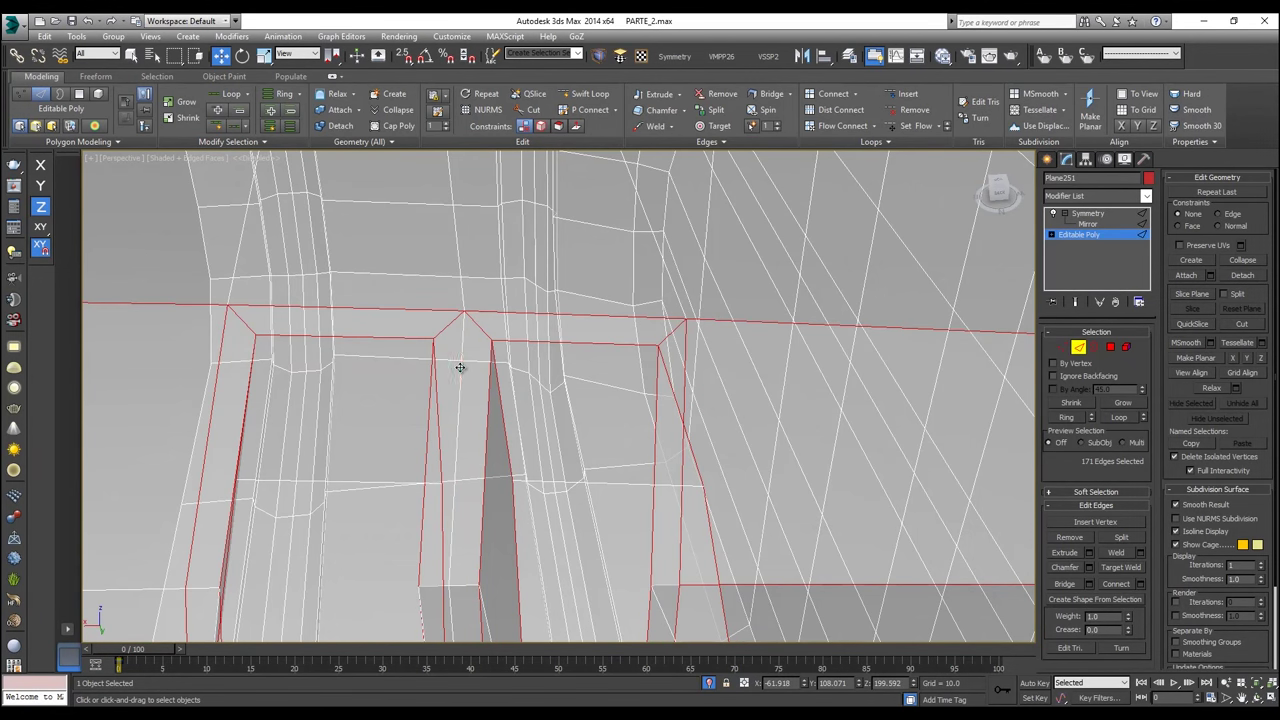
{"action": "middle_click_drag", "start_coordinate": [471, 486], "coordinate": [411, 386], "text": "alt"}
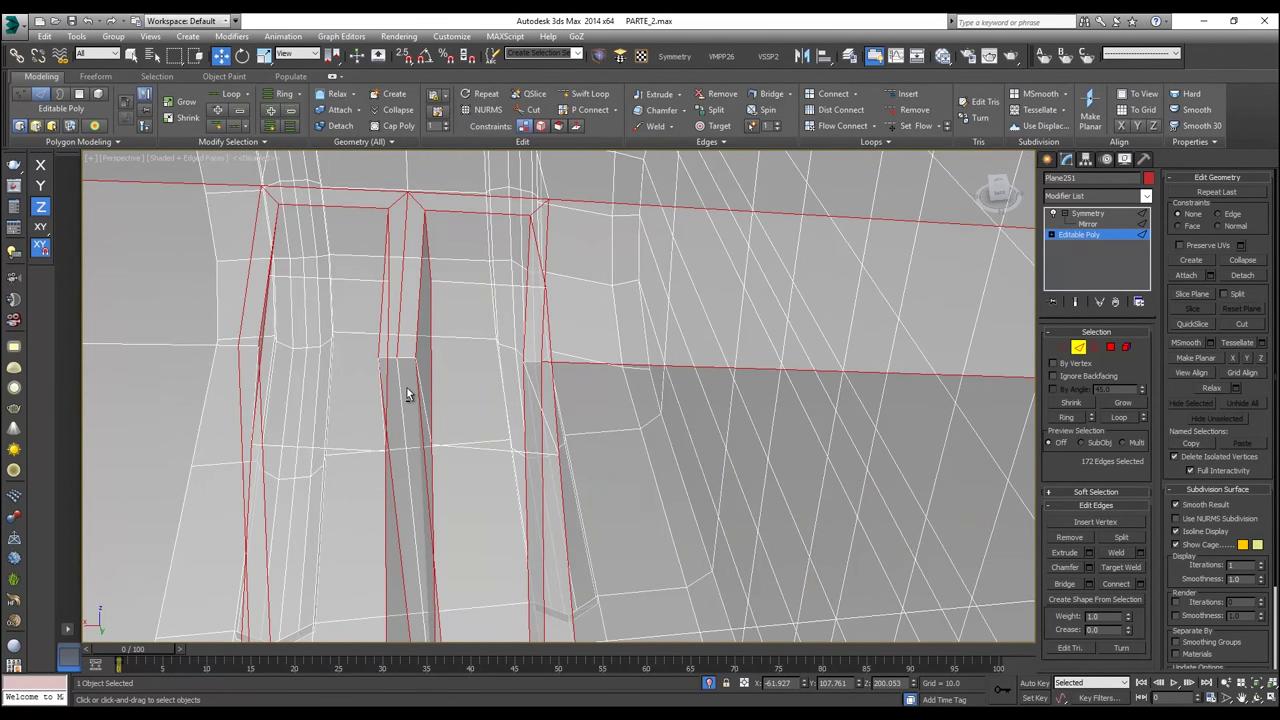
{"action": "key", "text": "alt+x"}
{"action": "left_click", "coordinate": [411, 478], "text": "ctrl"}
{"action": "middle_click_drag", "start_coordinate": [412, 479], "coordinate": [382, 296]}
{"action": "scroll", "coordinate": [385, 341], "scroll_direction": "down", "scroll_amount": 3}
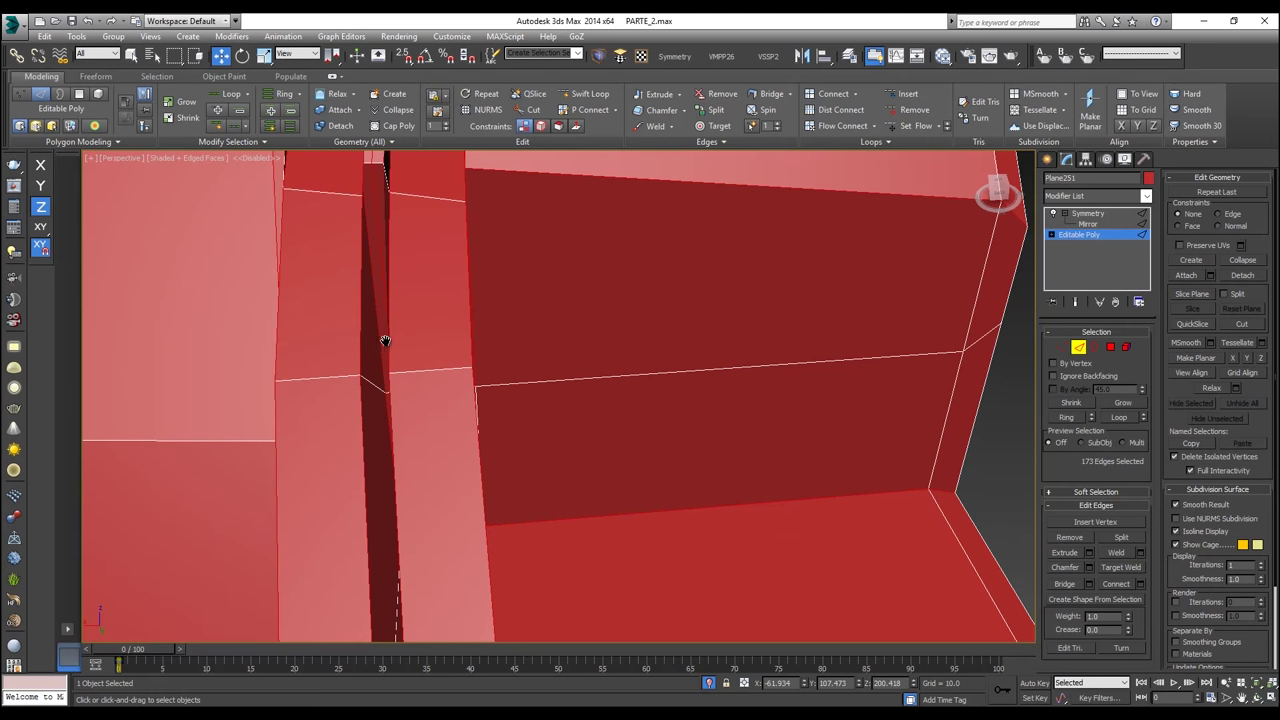
Step: Continue adding the groove's inner base edges segment by segment down the strips
{"action": "middle_click_drag", "start_coordinate": [385, 341], "coordinate": [421, 306]}
{"action": "scroll", "coordinate": [434, 377], "scroll_direction": "up", "scroll_amount": 3}
{"action": "left_click", "coordinate": [439, 377], "text": "ctrl"}
{"action": "left_click", "coordinate": [451, 533], "text": "ctrl"}
{"action": "scroll", "coordinate": [451, 533], "scroll_direction": "down", "scroll_amount": 3}
{"action": "middle_click_drag", "start_coordinate": [451, 533], "coordinate": [466, 245]}
{"action": "middle_click_drag", "start_coordinate": [484, 560], "coordinate": [436, 351]}
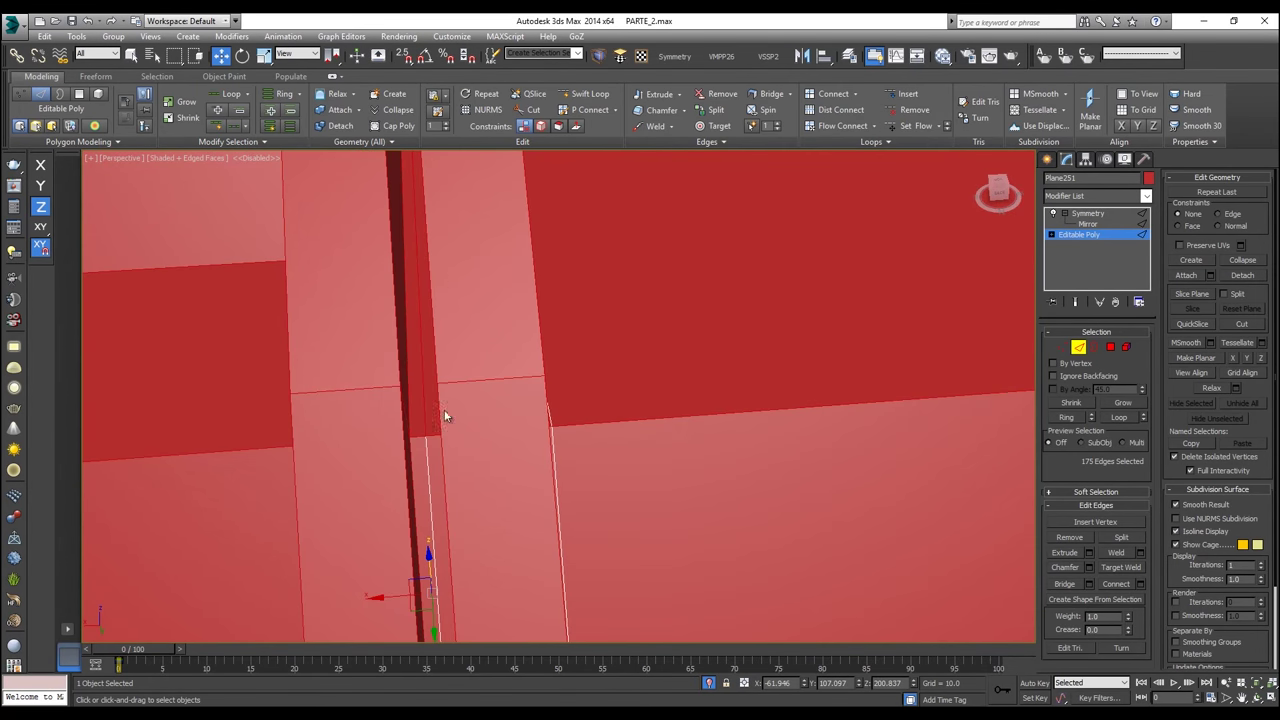
{"action": "left_click", "coordinate": [427, 492], "text": "ctrl"}
{"action": "middle_click_drag", "start_coordinate": [427, 490], "coordinate": [349, 467], "text": "alt"}
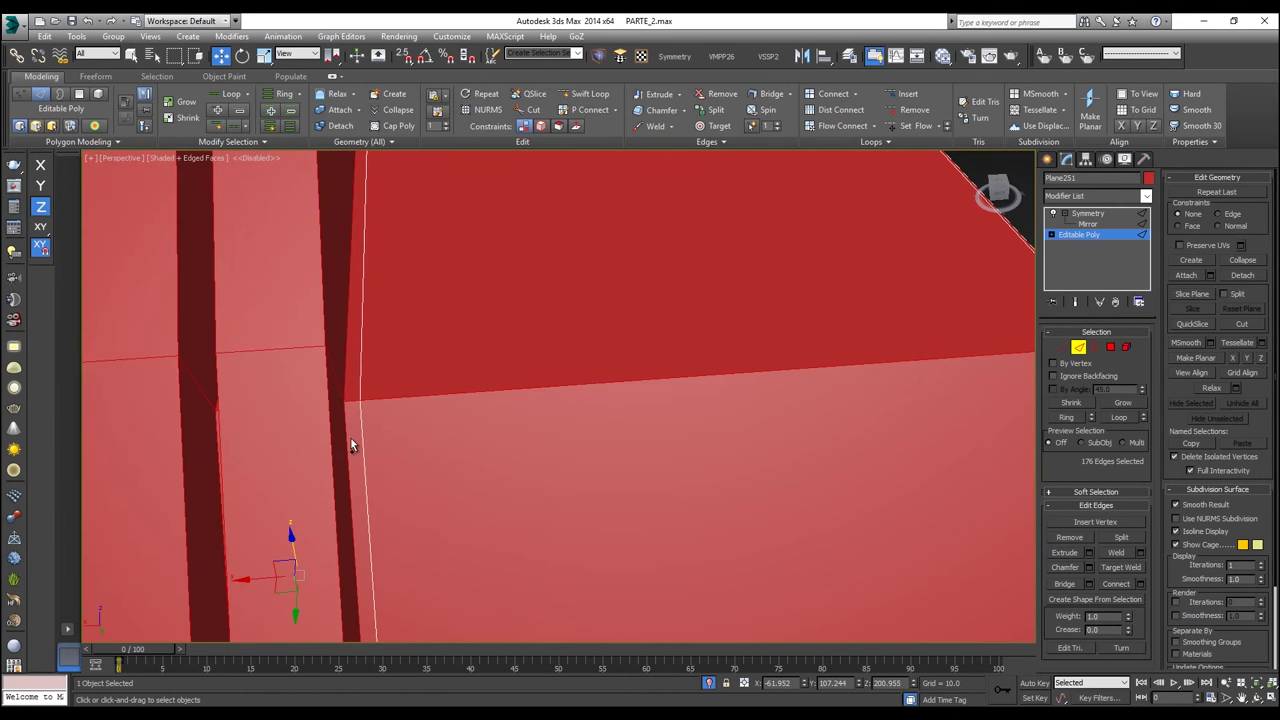
Step: Add the next base edges along the strip's outer side and inside the adjoining groove to the selection
{"action": "left_click", "coordinate": [363, 368], "text": "ctrl"}
{"action": "left_click", "coordinate": [361, 440], "text": "ctrl"}
{"action": "mouse_move", "coordinate": [361, 440]}
{"action": "middle_mouse_down", "text": "alt"}
{"action": "mouse_move", "coordinate": [409, 614]}
{"action": "mouse_move", "coordinate": [440, 580]}
{"action": "mouse_move", "coordinate": [460, 334]}
{"action": "mouse_move", "coordinate": [526, 383]}
{"action": "mouse_move", "coordinate": [524, 369]}
{"action": "mouse_move", "coordinate": [547, 415]}
{"action": "mouse_move", "coordinate": [443, 409]}
{"action": "mouse_move", "coordinate": [468, 414]}
{"action": "mouse_move", "coordinate": [434, 426]}
{"action": "mouse_move", "coordinate": [471, 397]}
{"action": "mouse_move", "coordinate": [318, 400]}
{"action": "mouse_move", "coordinate": [343, 388]}
{"action": "middle_mouse_up", "text": "alt"}
{"action": "left_click", "coordinate": [427, 425], "text": "ctrl"}
{"action": "left_click", "coordinate": [504, 429], "text": "ctrl"}
{"action": "left_click", "coordinate": [478, 398], "text": "ctrl"}
{"action": "left_click", "coordinate": [343, 390], "text": "ctrl"}
{"action": "left_click", "coordinate": [350, 466], "text": "ctrl"}
{"action": "middle_click_drag", "start_coordinate": [350, 466], "coordinate": [374, 357], "text": "alt"}
Step: Add the base edges along the opposite outer side and the groove on the body's steep section
{"action": "left_click", "coordinate": [384, 360], "text": "ctrl"}
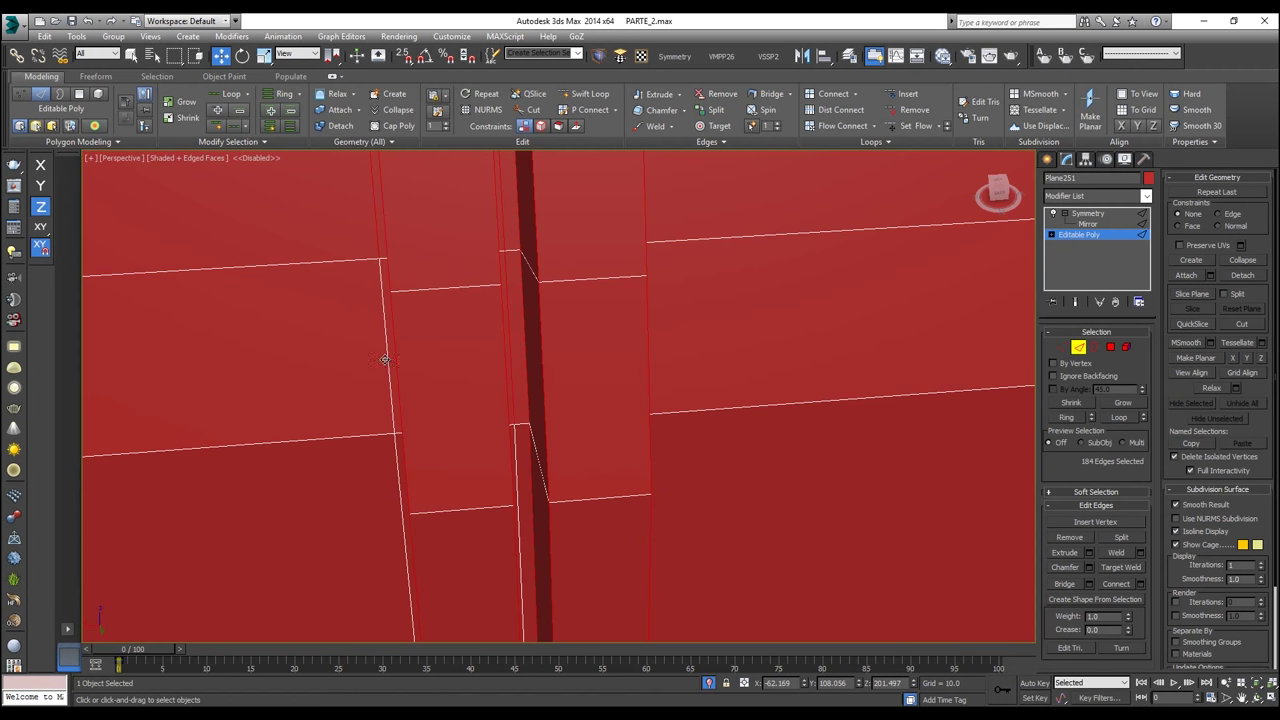
{"action": "left_click", "coordinate": [394, 449], "text": "ctrl"}
{"action": "mouse_move", "coordinate": [394, 449]}
{"action": "middle_mouse_down", "text": "alt"}
{"action": "mouse_move", "coordinate": [451, 434]}
{"action": "mouse_move", "coordinate": [366, 428]}
{"action": "mouse_move", "coordinate": [509, 371]}
{"action": "mouse_move", "coordinate": [472, 348]}
{"action": "mouse_move", "coordinate": [400, 360]}
{"action": "middle_mouse_up", "text": "alt"}
{"action": "left_click", "coordinate": [451, 434], "text": "ctrl"}
{"action": "left_click", "coordinate": [451, 434], "text": "ctrl"}
{"action": "left_click", "coordinate": [414, 422], "text": "ctrl"}
Step: Use see-through shading to add the hidden strip base edge, plus the neighbouring groove and outer base edges
{"action": "key", "text": "F3"}
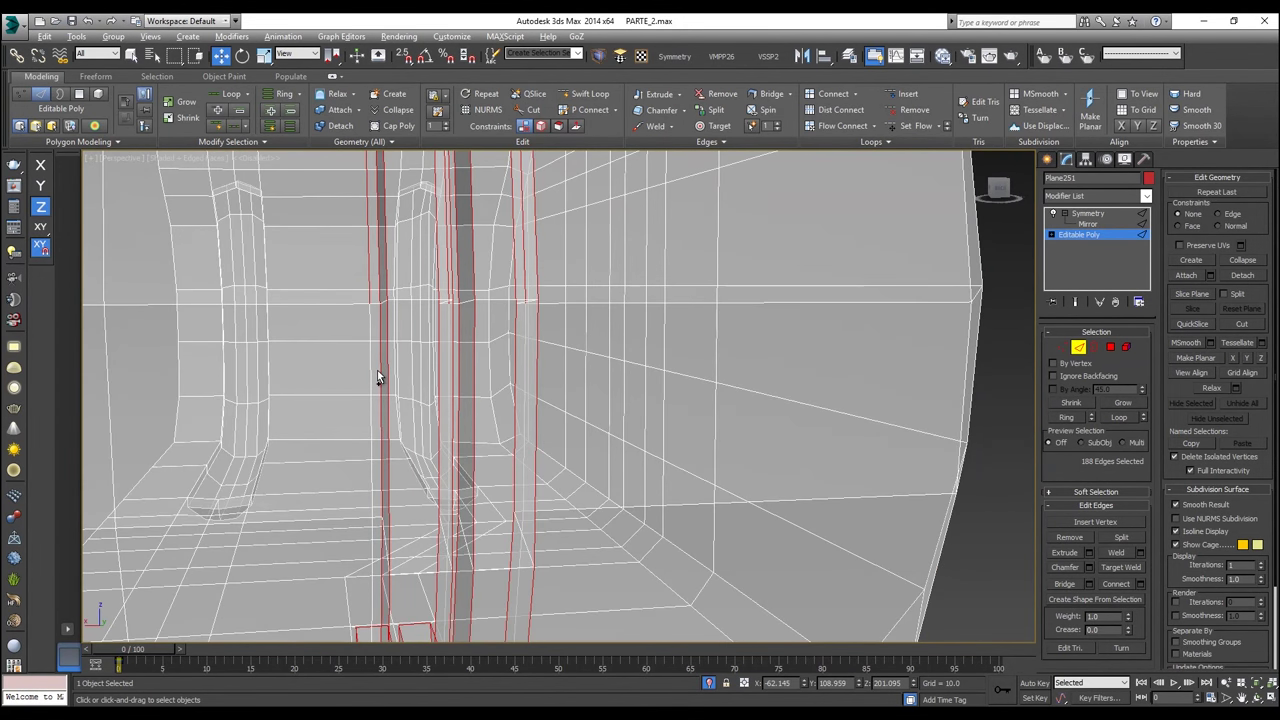
{"action": "left_click", "coordinate": [372, 369], "text": "ctrl"}
{"action": "mouse_move", "coordinate": [372, 369]}
{"action": "middle_mouse_down", "text": "alt"}
{"action": "mouse_move", "coordinate": [363, 380]}
{"action": "mouse_move", "coordinate": [435, 377]}
{"action": "middle_mouse_up", "text": "alt"}
{"action": "key", "text": "F3"}
{"action": "left_click", "coordinate": [427, 378], "text": "ctrl"}
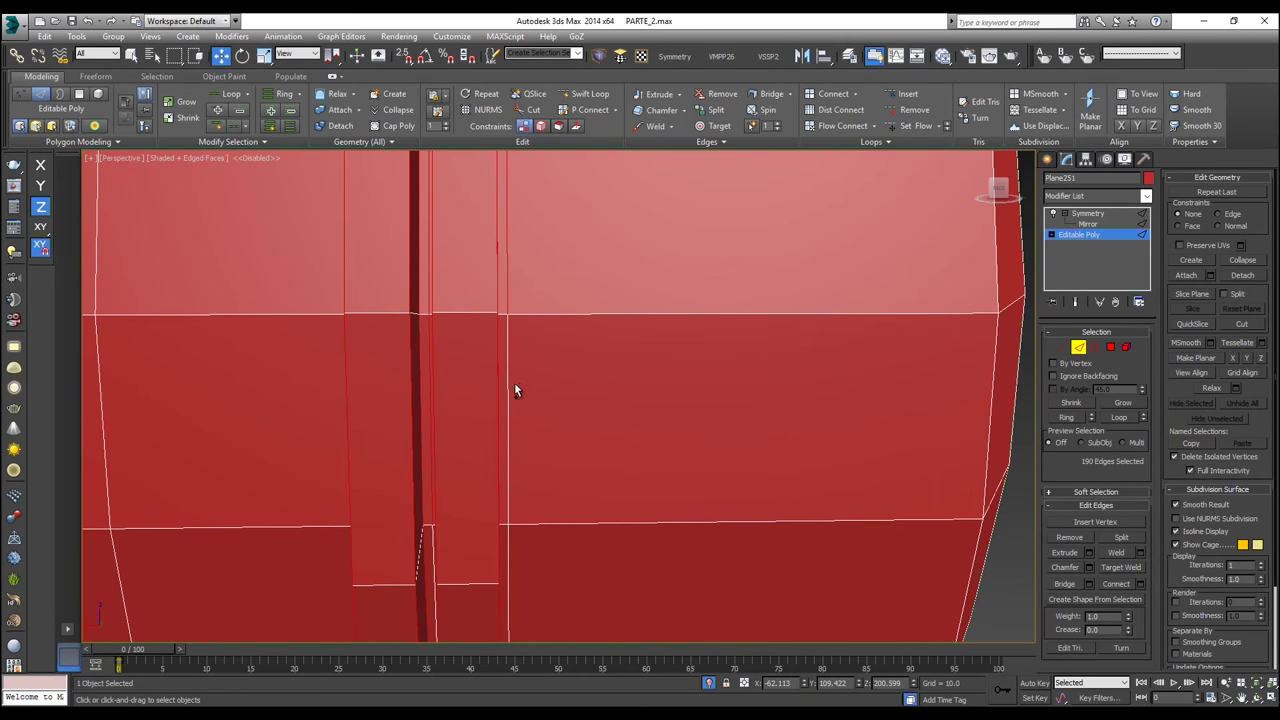
{"action": "left_click", "coordinate": [506, 383], "text": "ctrl"}
Step: Extend the base edge selection along the groove and strip sides toward the body's lower rim, including the hidden segments
{"action": "middle_click_drag", "start_coordinate": [506, 380], "coordinate": [523, 343], "text": "alt"}
{"action": "left_click", "coordinate": [494, 408], "text": "ctrl"}
{"action": "left_click", "coordinate": [445, 402], "text": "ctrl"}
{"action": "key", "text": "alt+x"}
{"action": "left_click", "coordinate": [491, 335], "text": "ctrl"}
{"action": "scroll", "coordinate": [527, 325], "scroll_direction": "up", "scroll_amount": 2}
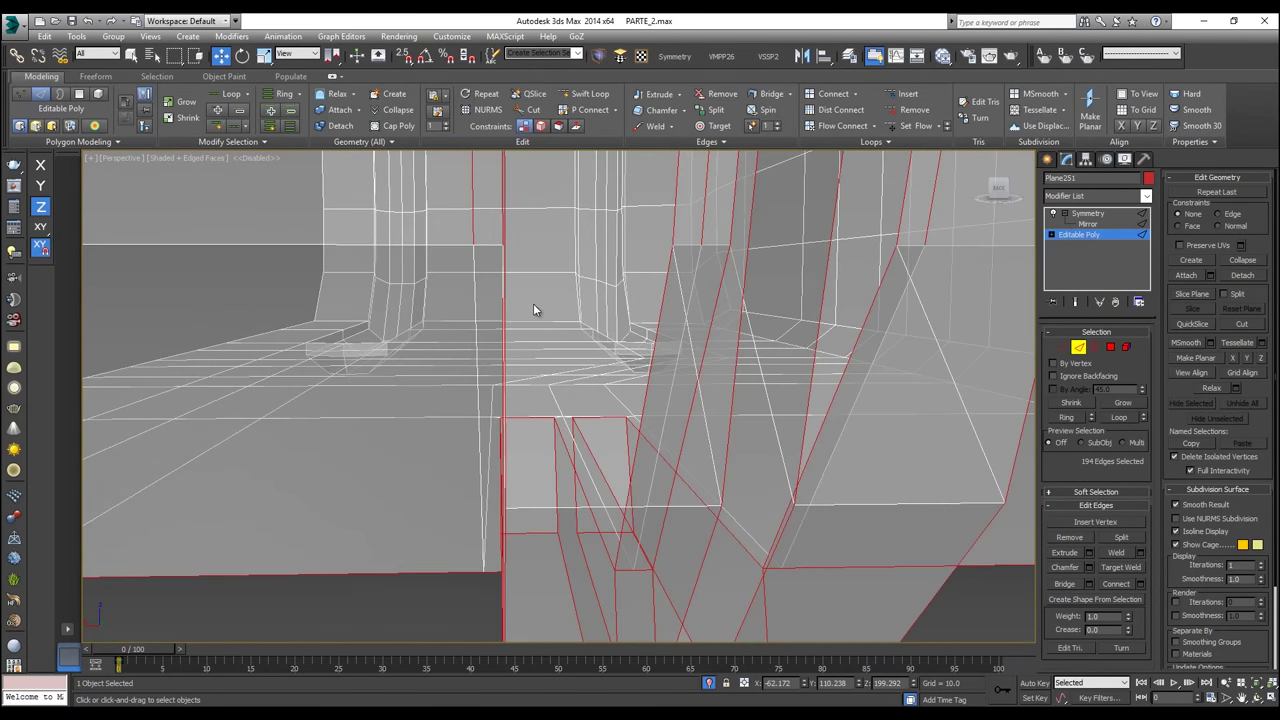
{"action": "left_click_drag", "start_coordinate": [479, 305], "coordinate": [454, 303], "text": "ctrl"}
{"action": "middle_click_drag", "start_coordinate": [454, 303], "coordinate": [461, 297], "text": "alt"}
Step: Add the remaining groove and strip base edges just above the lower rim, using see-through display where needed
{"action": "key", "text": "alt+x"}
{"action": "left_click", "coordinate": [606, 336], "text": "ctrl"}
{"action": "key", "text": "alt+x"}
{"action": "mouse_move", "coordinate": [604, 336]}
{"action": "middle_mouse_down", "text": "alt"}
{"action": "mouse_move", "coordinate": [517, 328]}
{"action": "mouse_move", "coordinate": [571, 335]}
{"action": "middle_mouse_up", "text": "alt"}
{"action": "key", "text": "alt+x"}
{"action": "left_click", "coordinate": [589, 307], "text": "ctrl"}
Step: Add the base edge where the outer strip wraps around the lower rim onto the underside
{"action": "scroll", "coordinate": [462, 383], "scroll_direction": "down", "scroll_amount": 4}
{"action": "middle_click_drag", "start_coordinate": [473, 395], "coordinate": [417, 336], "text": "alt"}
{"action": "middle_click_drag", "start_coordinate": [566, 342], "coordinate": [549, 465], "text": "alt"}
{"action": "left_click", "coordinate": [643, 355], "text": "ctrl"}
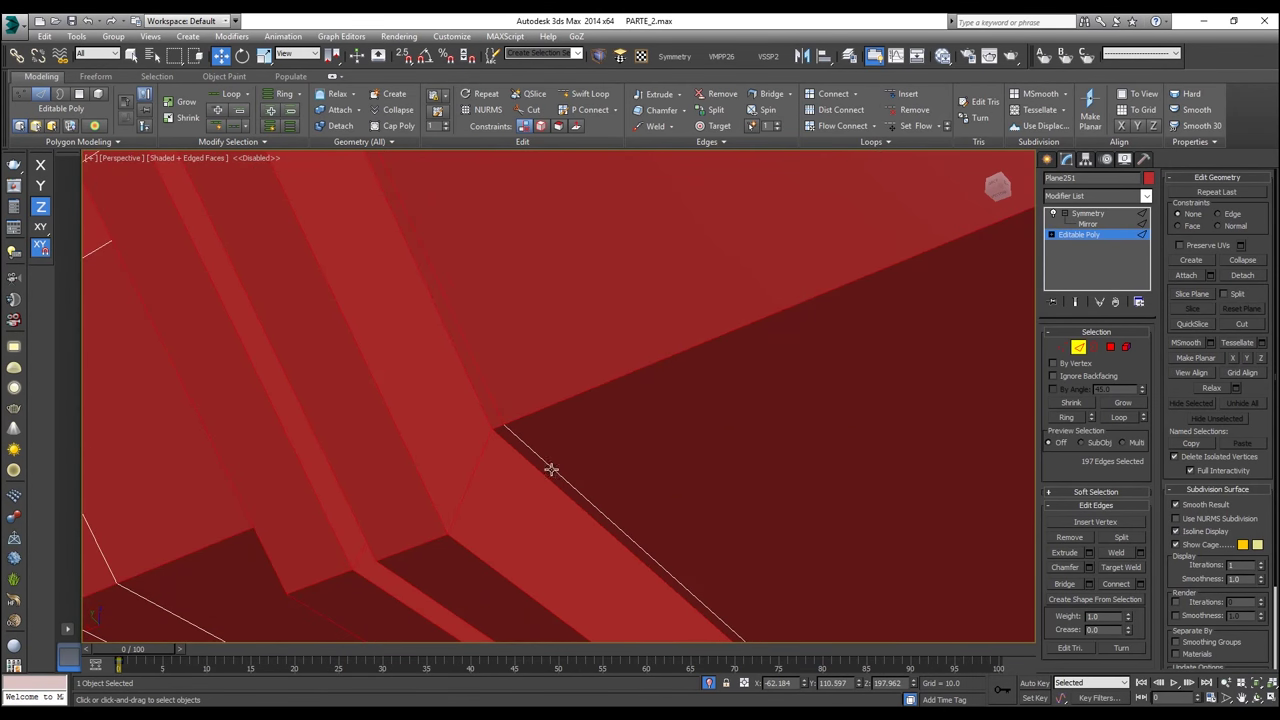
{"action": "middle_click_drag", "start_coordinate": [632, 519], "coordinate": [443, 499], "text": "alt"}
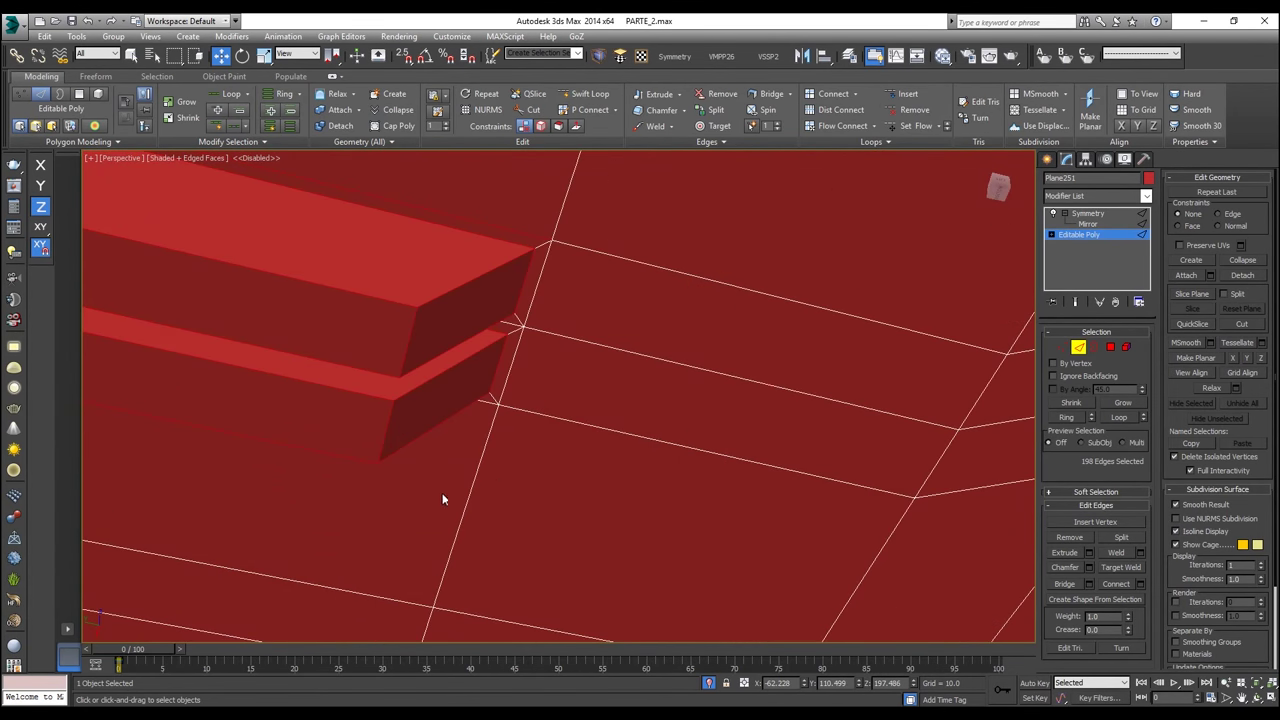
Step: Add the short edges around the strip ends and the groove end on the underside to the selection
{"action": "left_click", "coordinate": [545, 268], "text": "ctrl"}
{"action": "scroll", "coordinate": [538, 289], "scroll_direction": "up", "scroll_amount": 2}
{"action": "scroll", "coordinate": [484, 364], "scroll_direction": "down", "scroll_amount": 1}
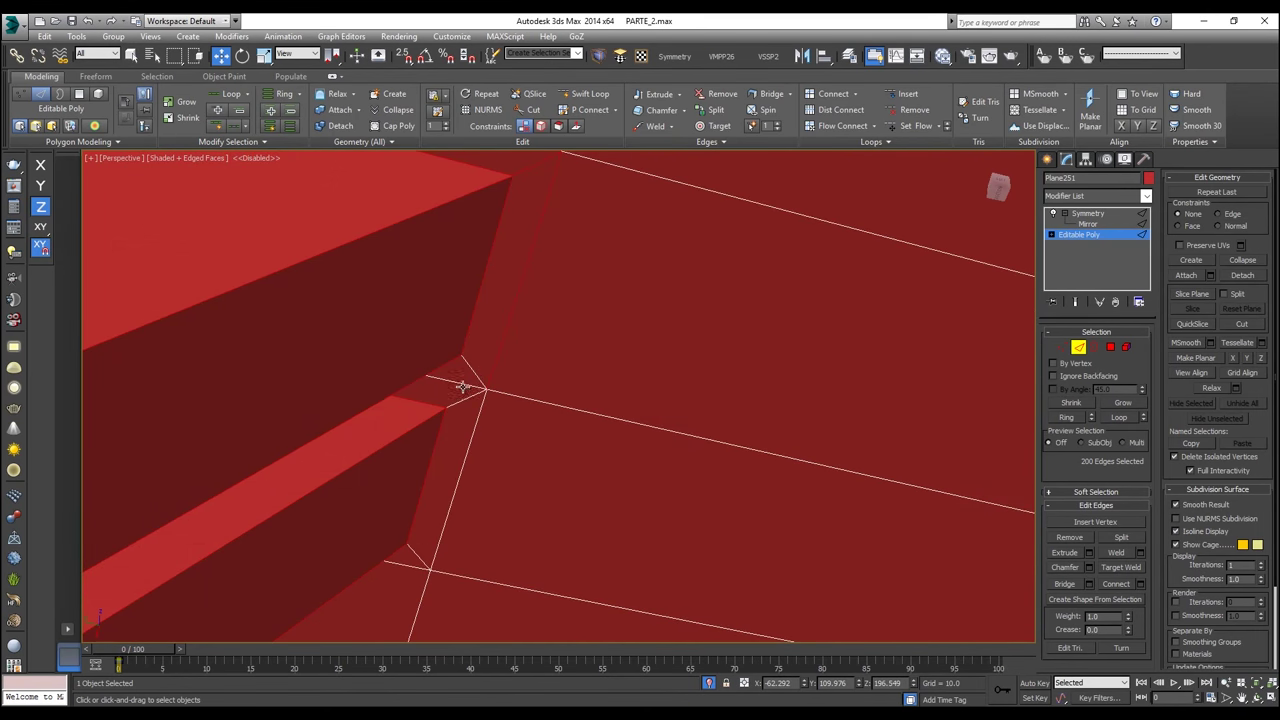
{"action": "left_click", "coordinate": [463, 386], "text": "ctrl"}
{"action": "left_click", "coordinate": [468, 366], "text": "ctrl"}
{"action": "left_click", "coordinate": [466, 458], "text": "ctrl"}
Step: Examine the complete edge selection along the strips, from the underside back to their upper ends
{"action": "scroll", "coordinate": [409, 567], "scroll_direction": "down", "scroll_amount": 8}
{"action": "middle_click_drag", "start_coordinate": [409, 567], "coordinate": [296, 464], "text": "alt"}
{"action": "middle_click_drag", "start_coordinate": [206, 436], "coordinate": [230, 475], "text": "alt"}
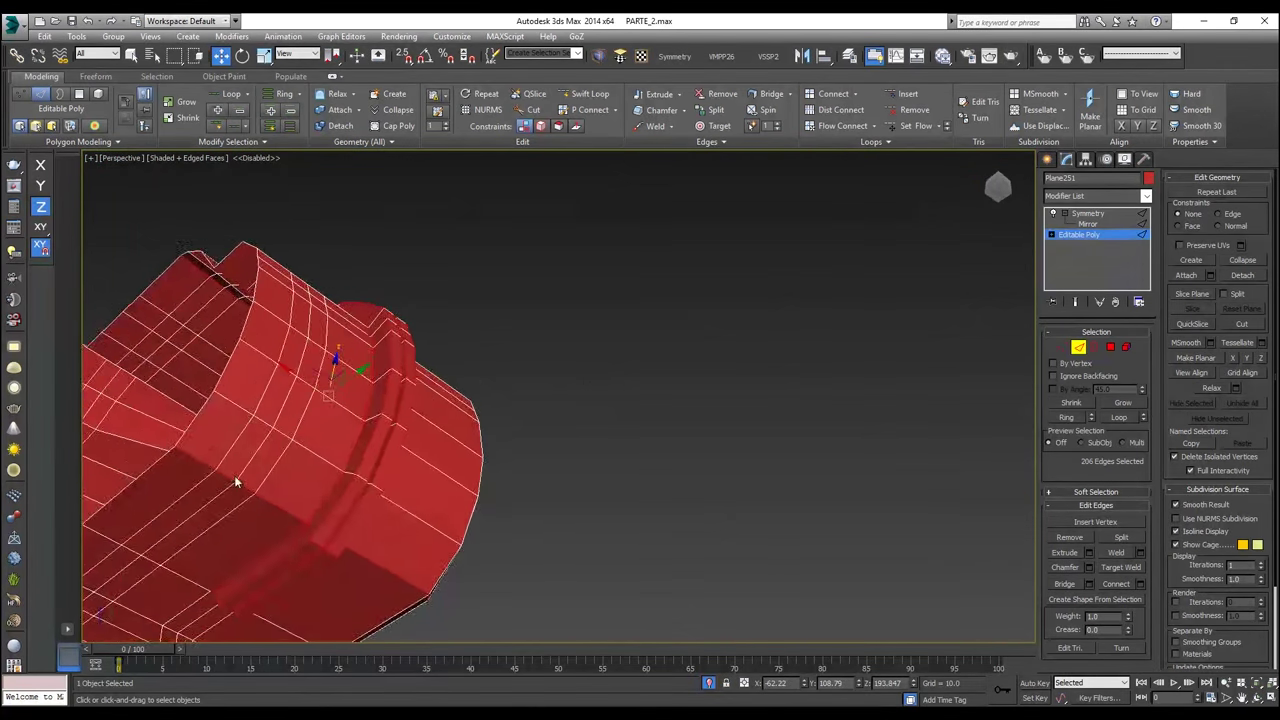
{"action": "scroll", "coordinate": [302, 538], "scroll_direction": "up", "scroll_amount": 5}
{"action": "scroll", "coordinate": [301, 537], "scroll_direction": "down", "scroll_amount": 5}
{"action": "middle_click_drag", "start_coordinate": [338, 471], "coordinate": [330, 320], "text": "alt"}
{"action": "scroll", "coordinate": [326, 297], "scroll_direction": "up", "scroll_amount": 5}
{"action": "scroll", "coordinate": [289, 274], "scroll_direction": "up", "scroll_amount": 3}
{"action": "middle_click_drag", "start_coordinate": [289, 274], "coordinate": [170, 274], "text": "alt"}
{"action": "scroll", "coordinate": [713, 295], "scroll_direction": "up", "scroll_amount": 5}
{"action": "middle_click_drag", "start_coordinate": [713, 294], "coordinate": [667, 320], "text": "alt"}
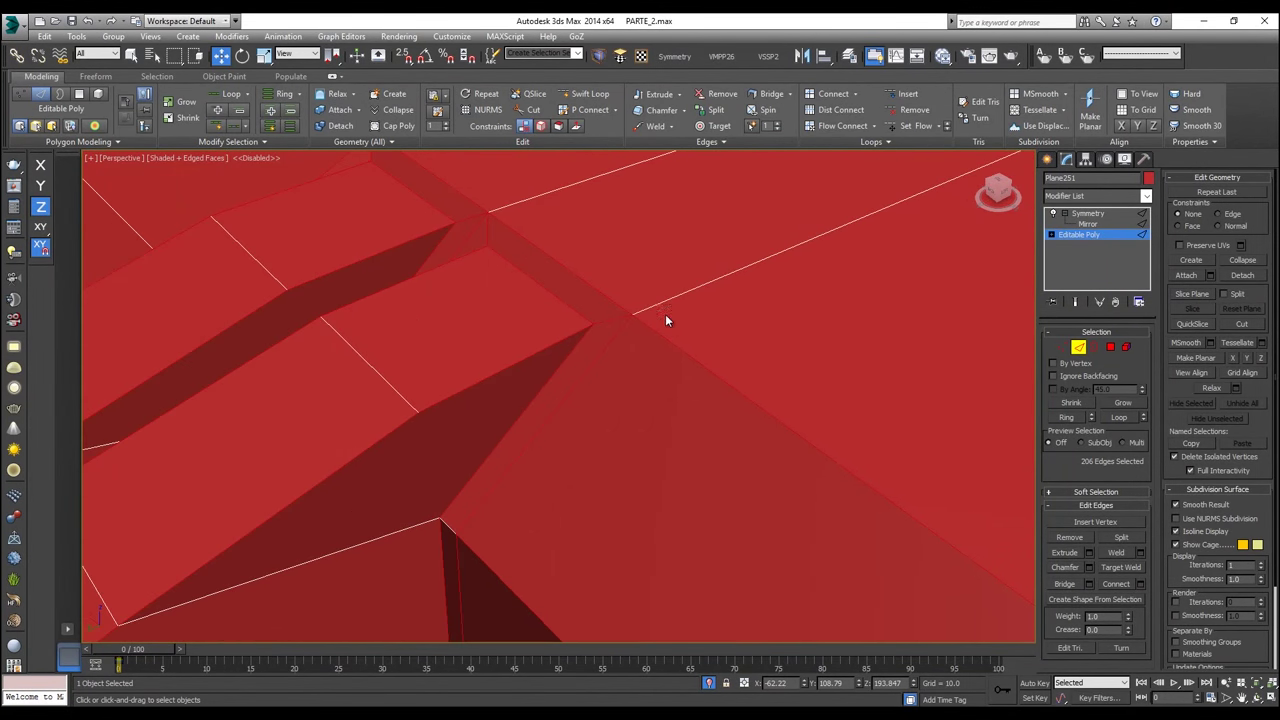
Step: Chamfer the selected crease edges by 0.05 with one segment and go back to the Symmetry modifier
{"action": "right_click", "coordinate": [764, 298]}
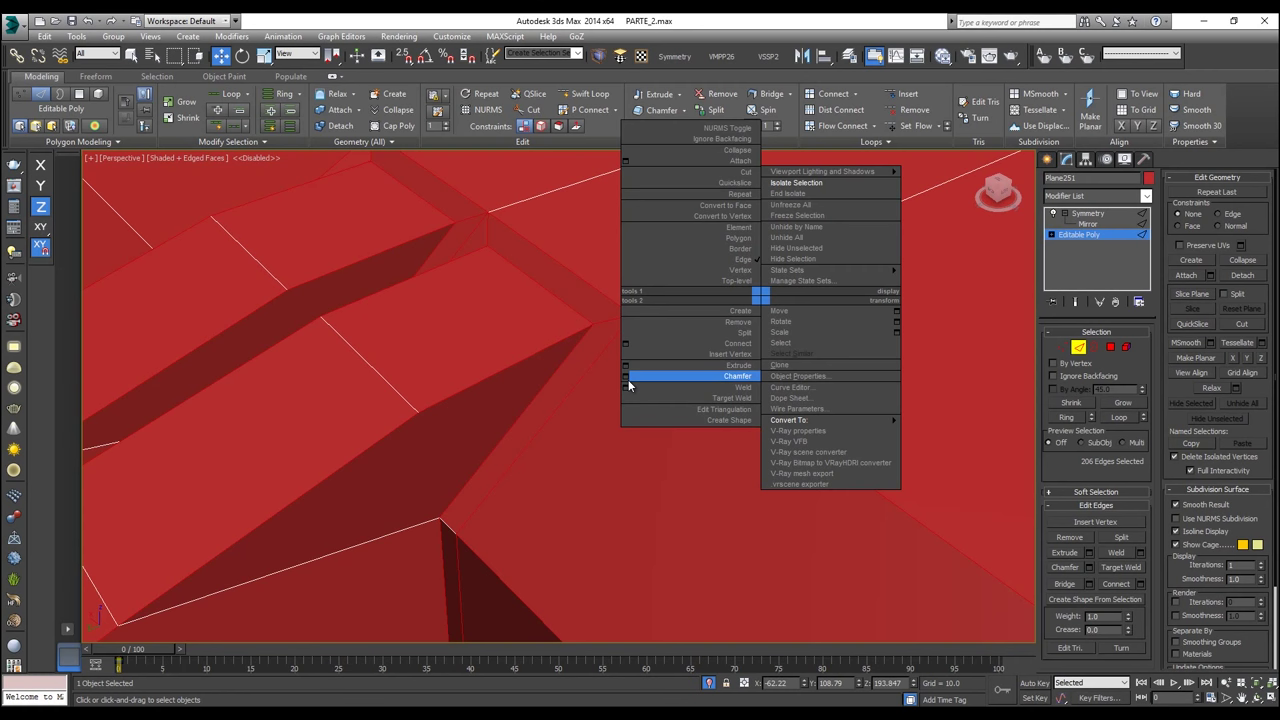
{"action": "left_click", "coordinate": [628, 377]}
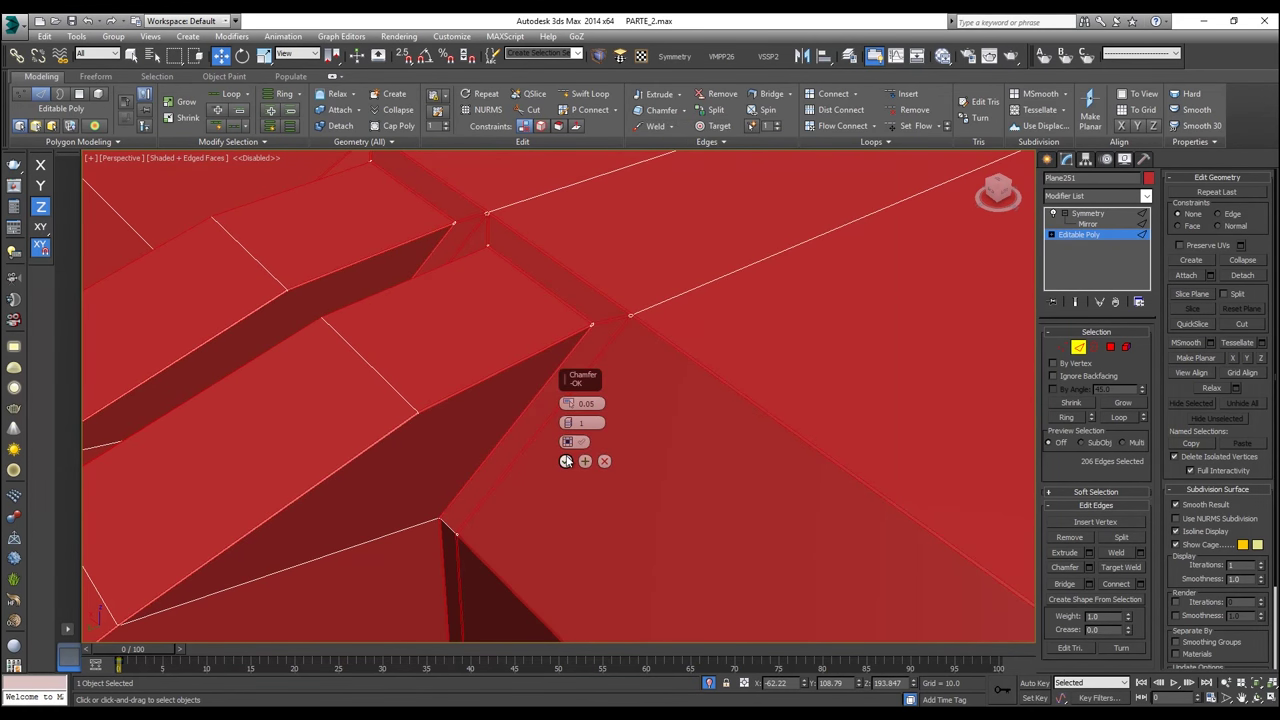
{"action": "left_click", "coordinate": [566, 461]}
{"action": "scroll", "coordinate": [420, 402], "scroll_direction": "up", "scroll_amount": 5}
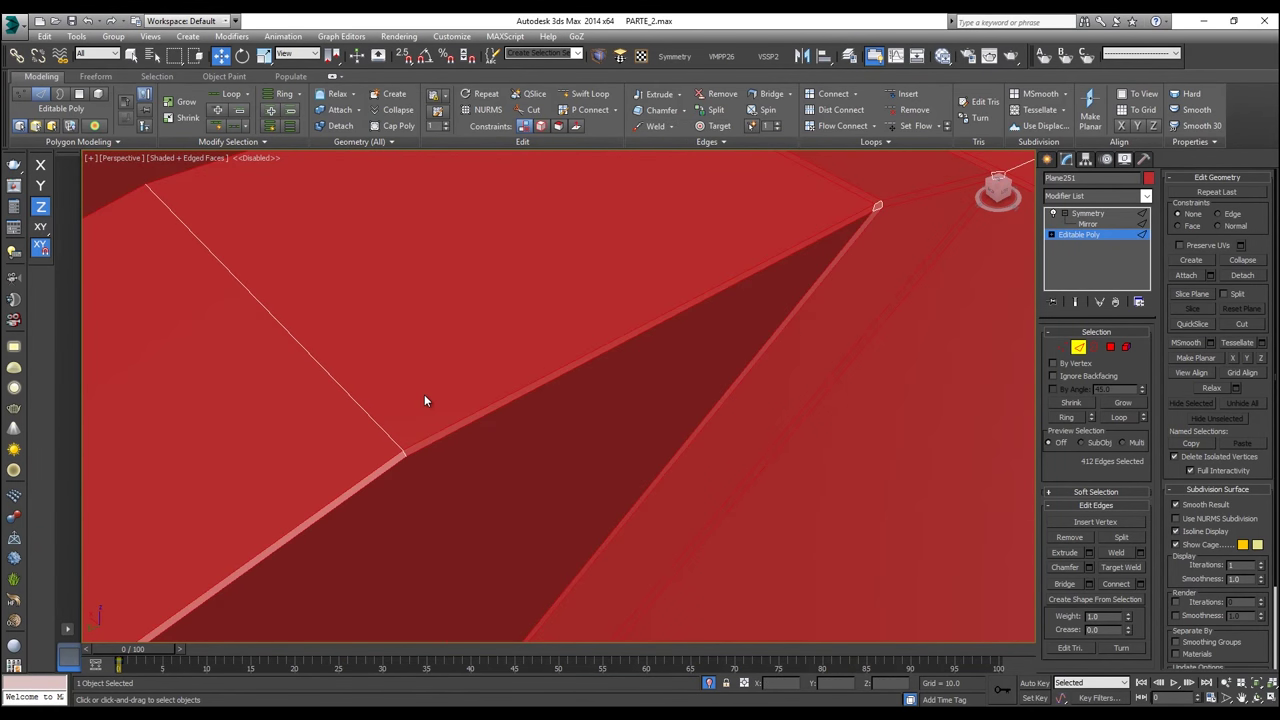
{"action": "left_click", "coordinate": [1080, 214]}
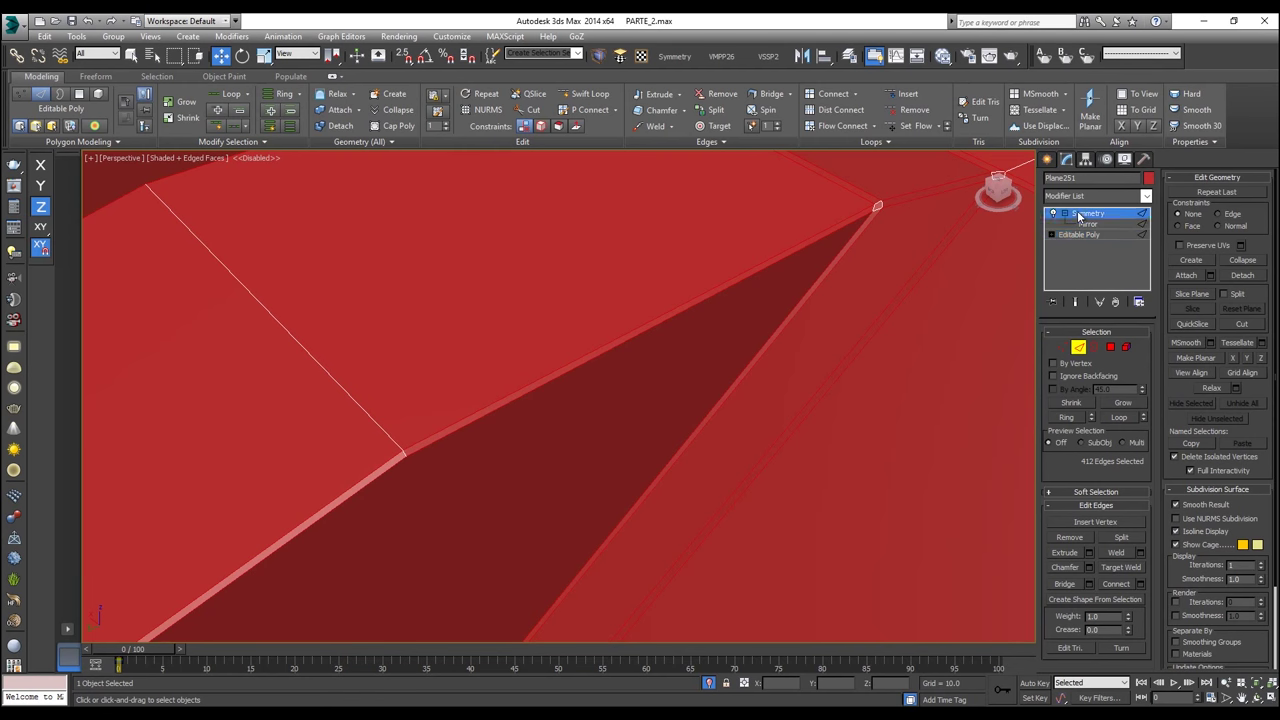
Step: Apply MeshSmooth on top of the Symmetry modifier and examine the strip's upper end at the recess corner
{"action": "scroll", "coordinate": [993, 288], "scroll_direction": "down", "scroll_amount": 4}
{"action": "left_click", "coordinate": [1078, 235]}
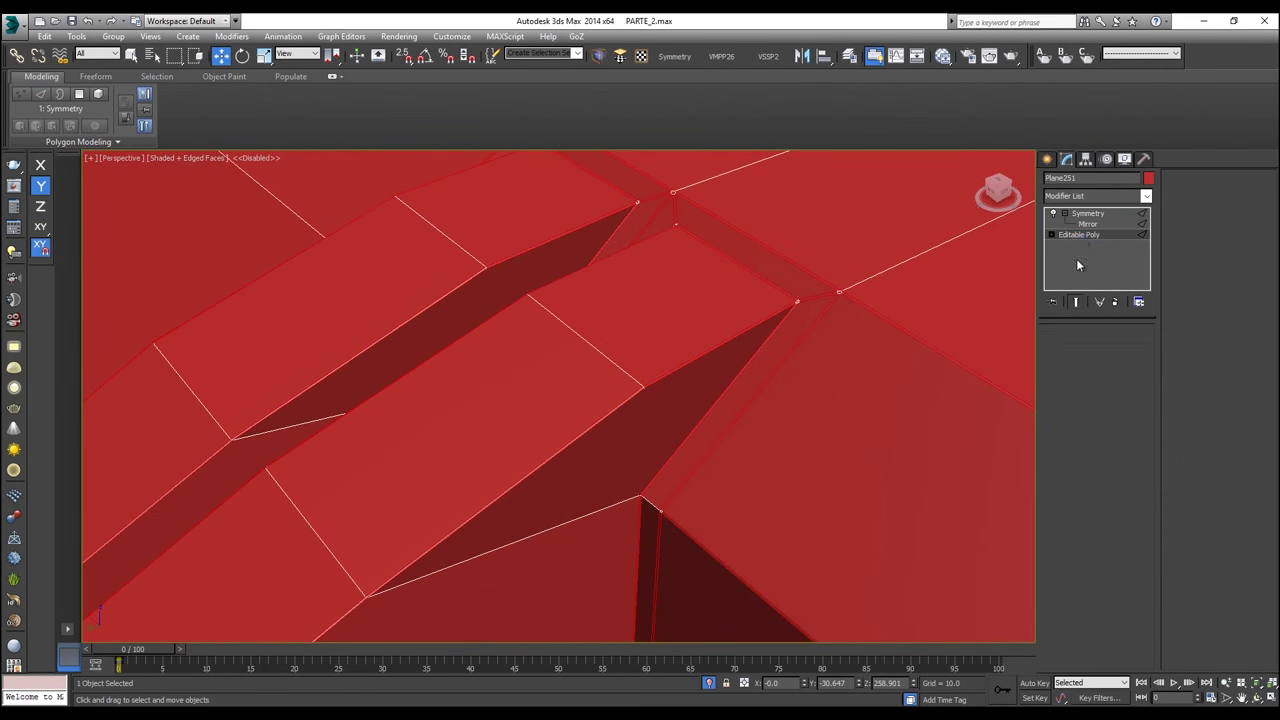
{"action": "left_click", "coordinate": [1098, 215]}
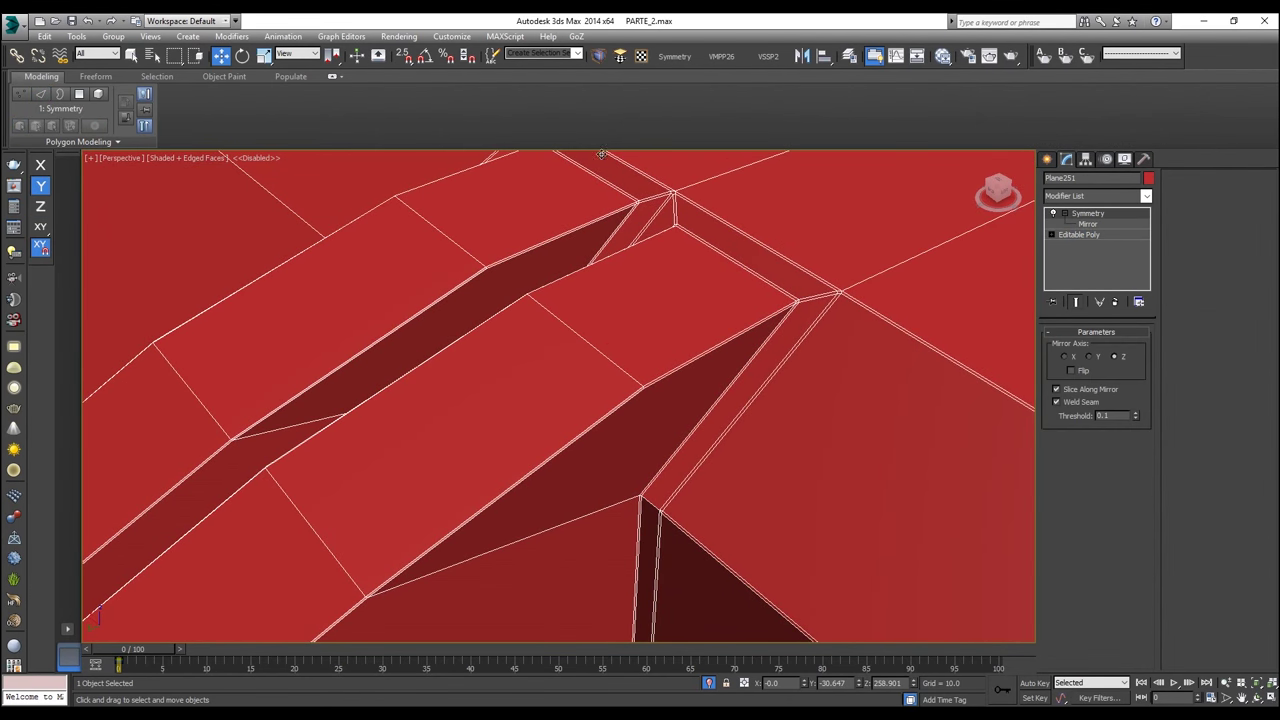
{"action": "left_click", "coordinate": [598, 57]}
{"action": "scroll", "coordinate": [688, 282], "scroll_direction": "up", "scroll_amount": 8}
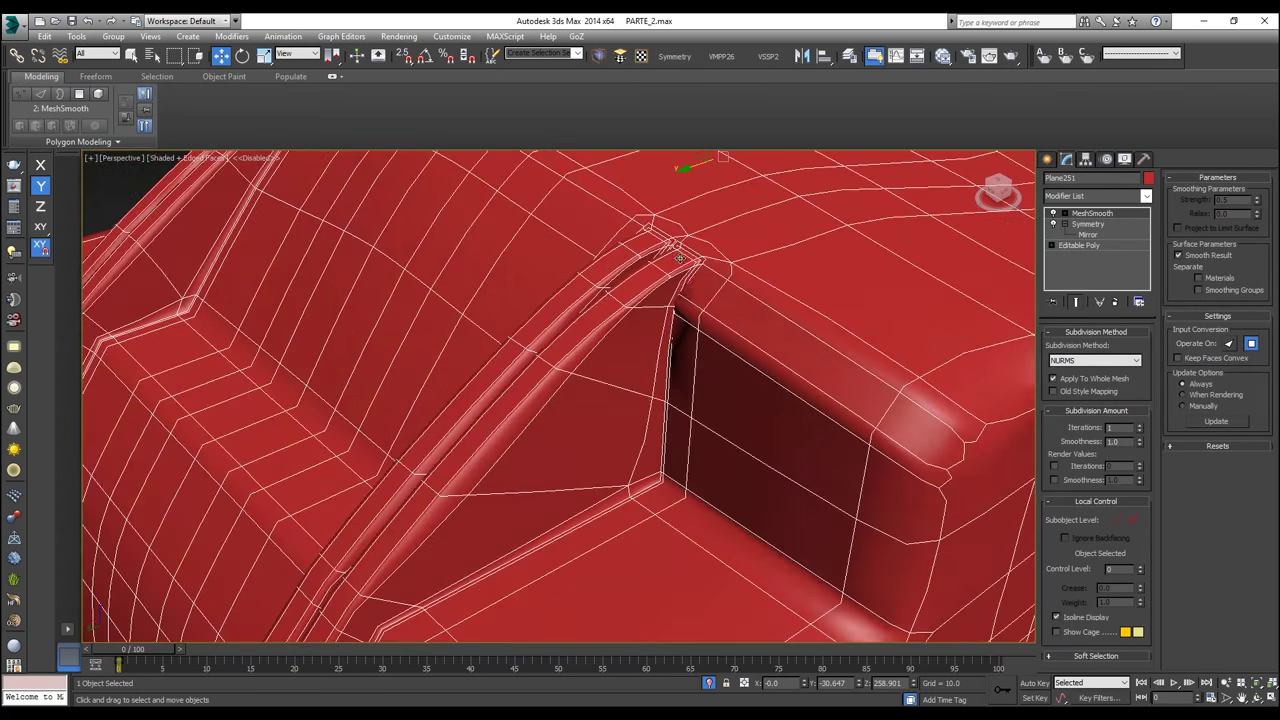
{"action": "scroll", "coordinate": [688, 282], "scroll_direction": "down", "scroll_amount": 8}
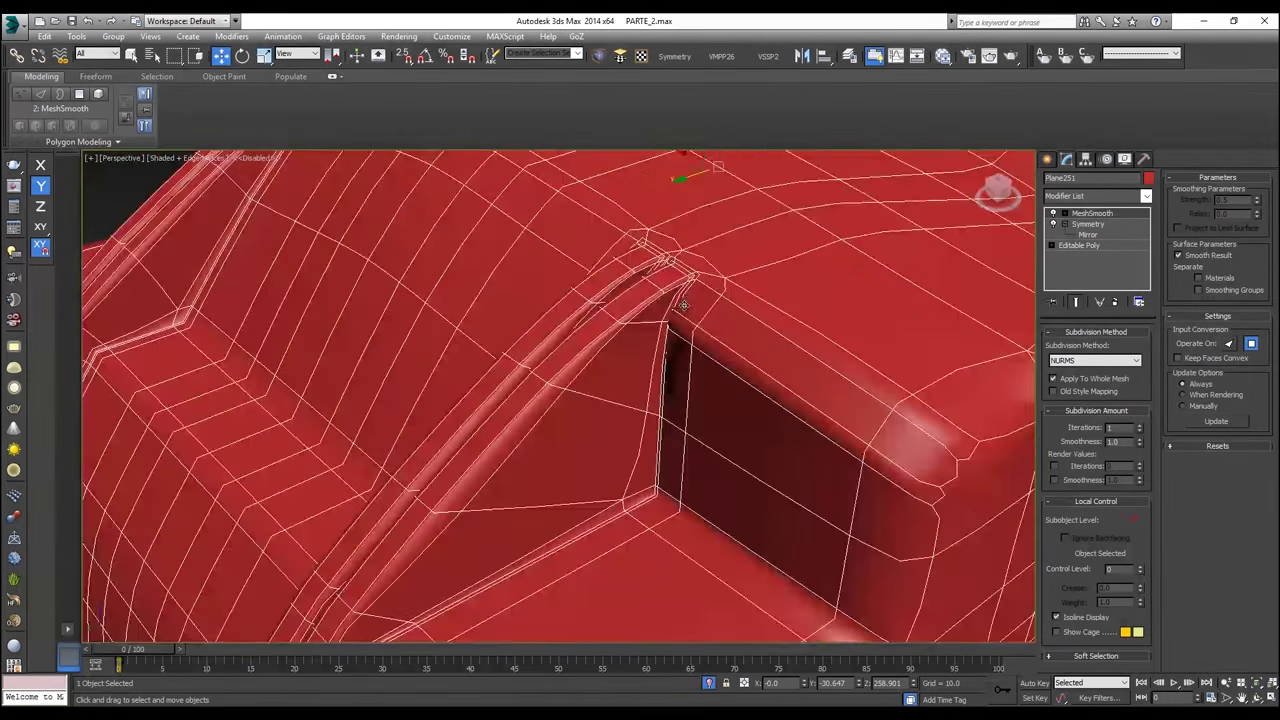
{"action": "scroll", "coordinate": [678, 382], "scroll_direction": "up", "scroll_amount": 8}
{"action": "scroll", "coordinate": [638, 333], "scroll_direction": "down", "scroll_amount": 2}
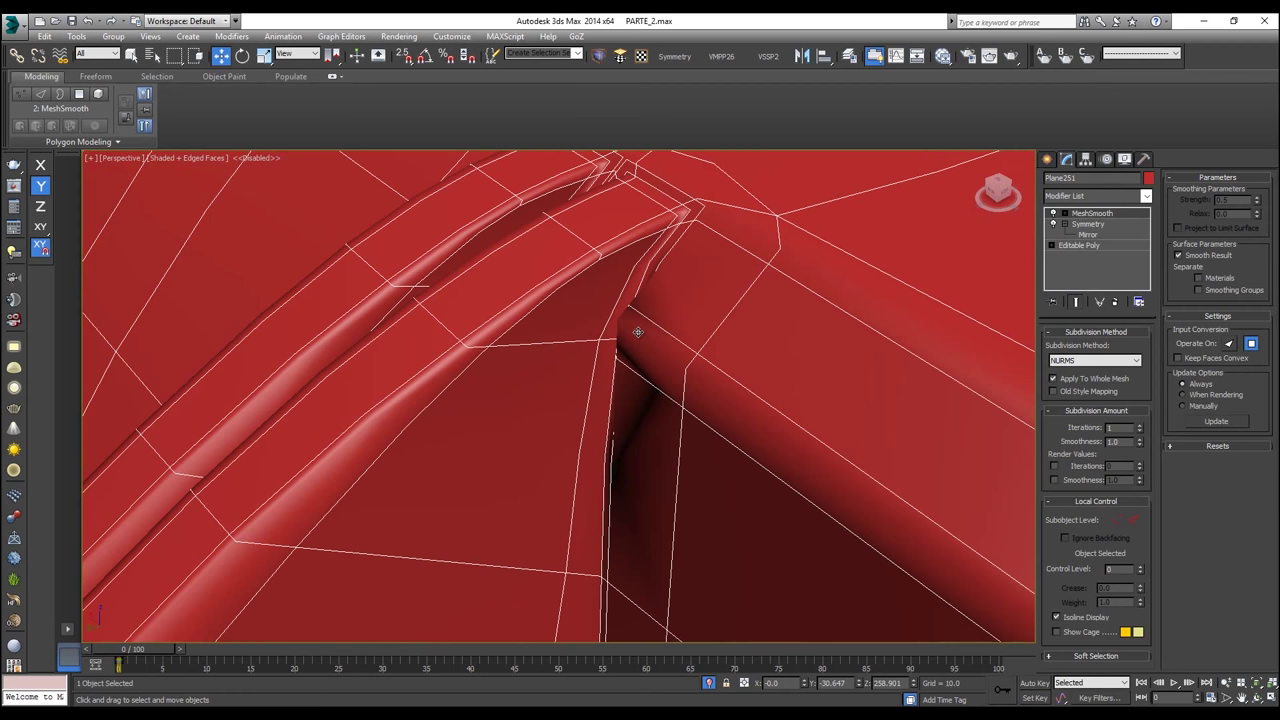
Step: Undo the MeshSmooth modifier and the last chamfer of the crease edges
{"action": "left_click", "coordinate": [1073, 246]}
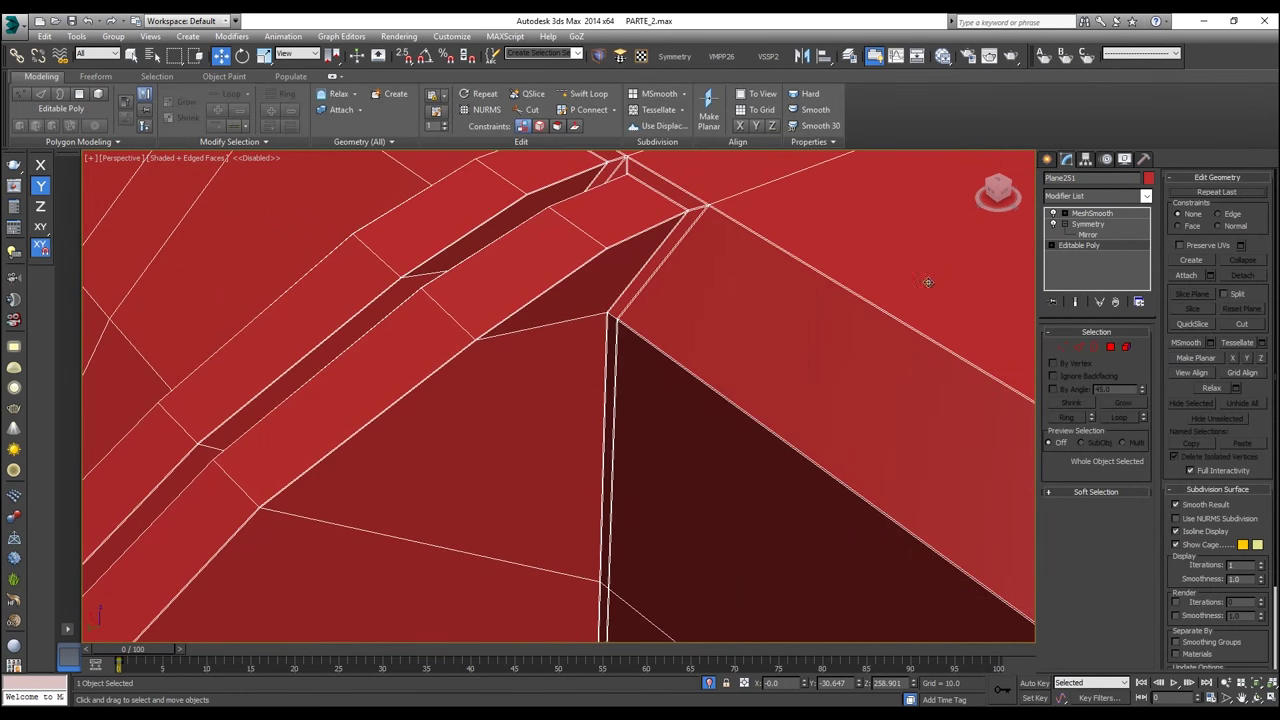
{"action": "scroll", "coordinate": [610, 320], "scroll_direction": "up", "scroll_amount": 3}
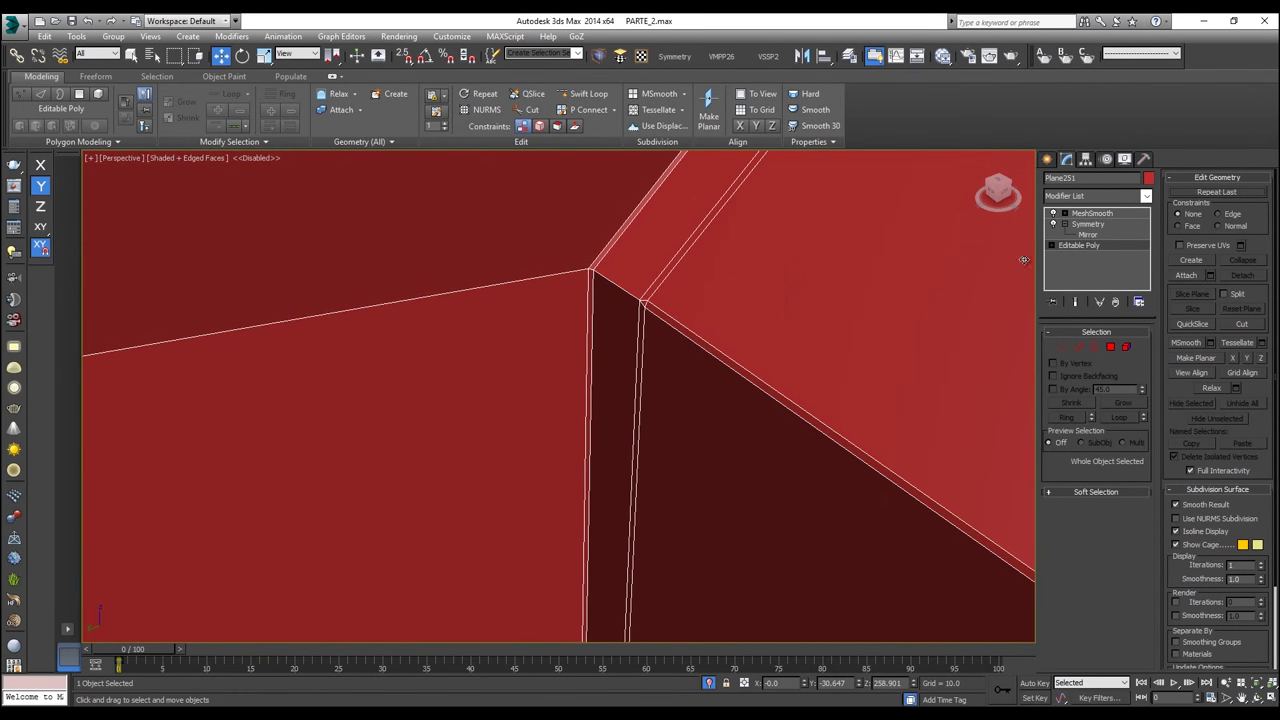
{"action": "left_click", "coordinate": [1077, 348]}
{"action": "key", "text": "ctrl+z"}
{"action": "key", "text": "ctrl+z"}
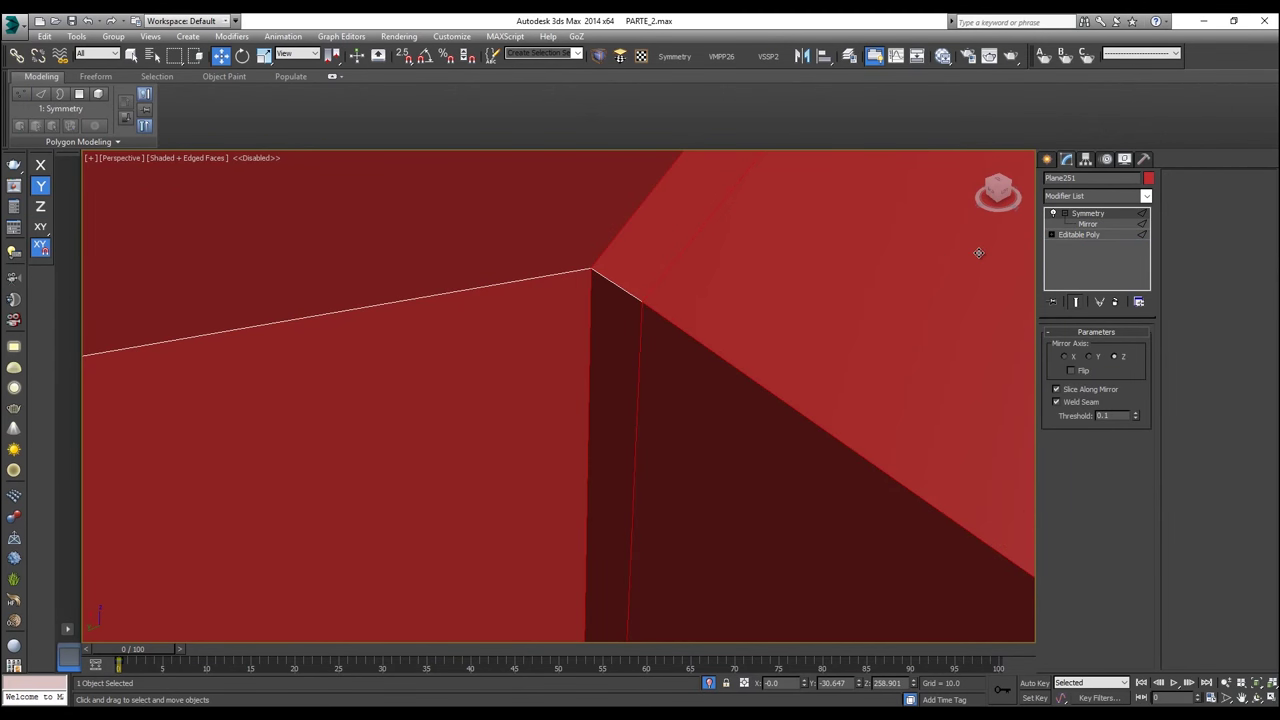
Step: Add the short edge at the recess's upper inner corner, beside the strip end, to the crease edge selection
{"action": "left_click", "coordinate": [1079, 235]}
{"action": "left_click", "coordinate": [622, 291], "text": "ctrl"}
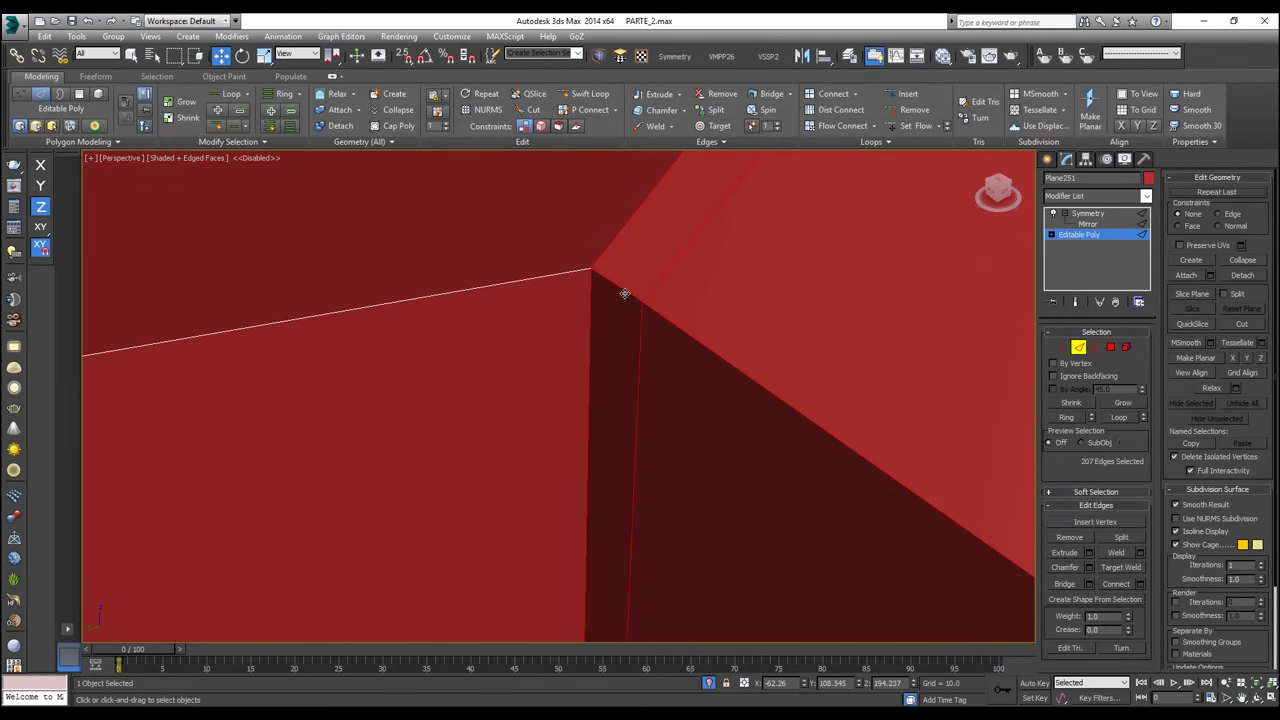
{"action": "scroll", "coordinate": [624, 295], "scroll_direction": "down", "scroll_amount": 5}
{"action": "middle_click_drag", "start_coordinate": [624, 295], "coordinate": [46, 321], "text": "alt"}
{"action": "scroll", "coordinate": [720, 241], "scroll_direction": "down", "scroll_amount": 5}
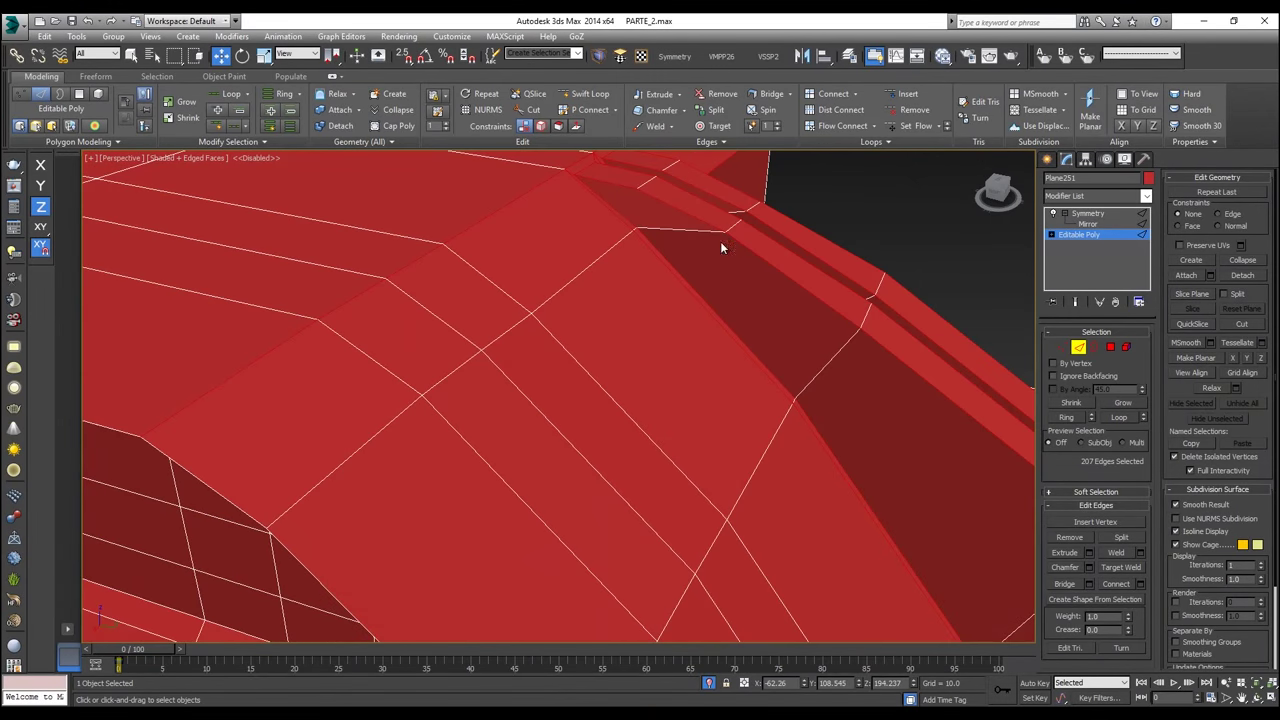
{"action": "scroll", "coordinate": [652, 225], "scroll_direction": "up", "scroll_amount": 7}
{"action": "key", "text": "shift+z"}
{"action": "key", "text": "shift+z"}
{"action": "key", "text": "shift+z"}
{"action": "key", "text": "shift+z"}
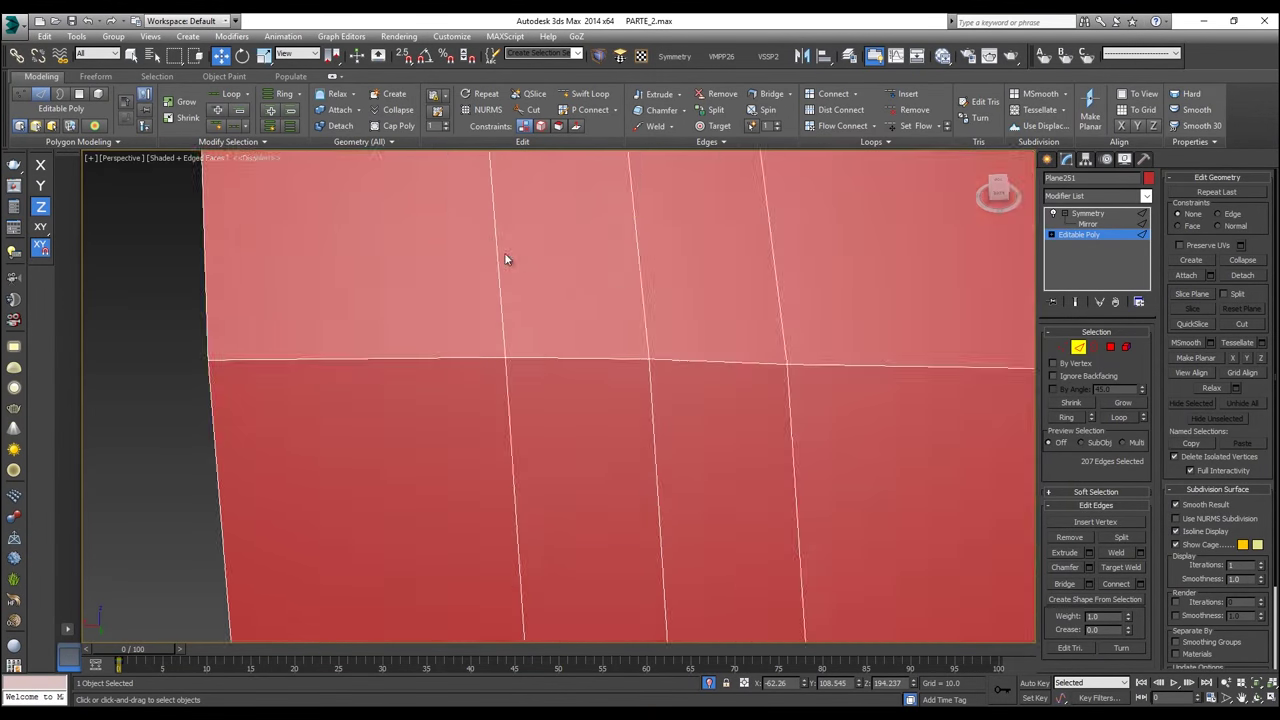
{"action": "key", "text": "shift+z"}
{"action": "key", "text": "shift+z"}
{"action": "key", "text": "shift+z"}
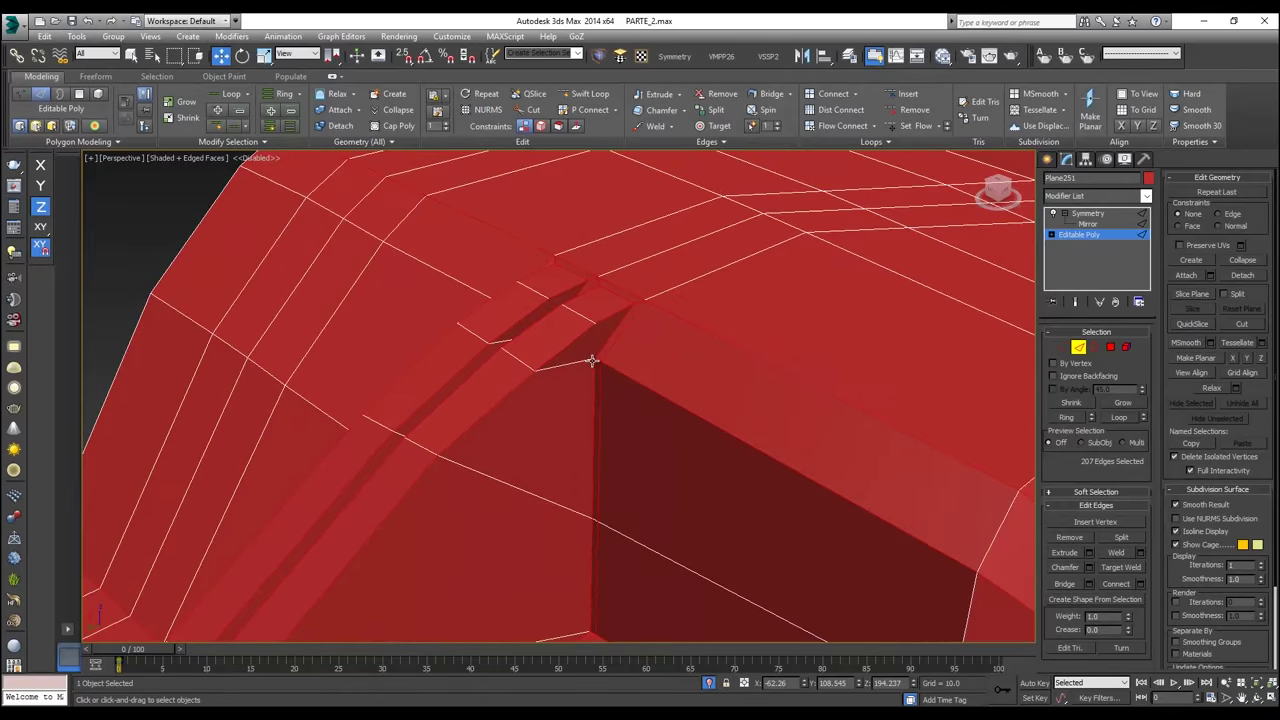
Step: Chamfer the selected crease edges by 0.05 with one segment and return to the Symmetry modifier
{"action": "right_click", "coordinate": [588, 357]}
{"action": "left_click", "coordinate": [453, 438]}
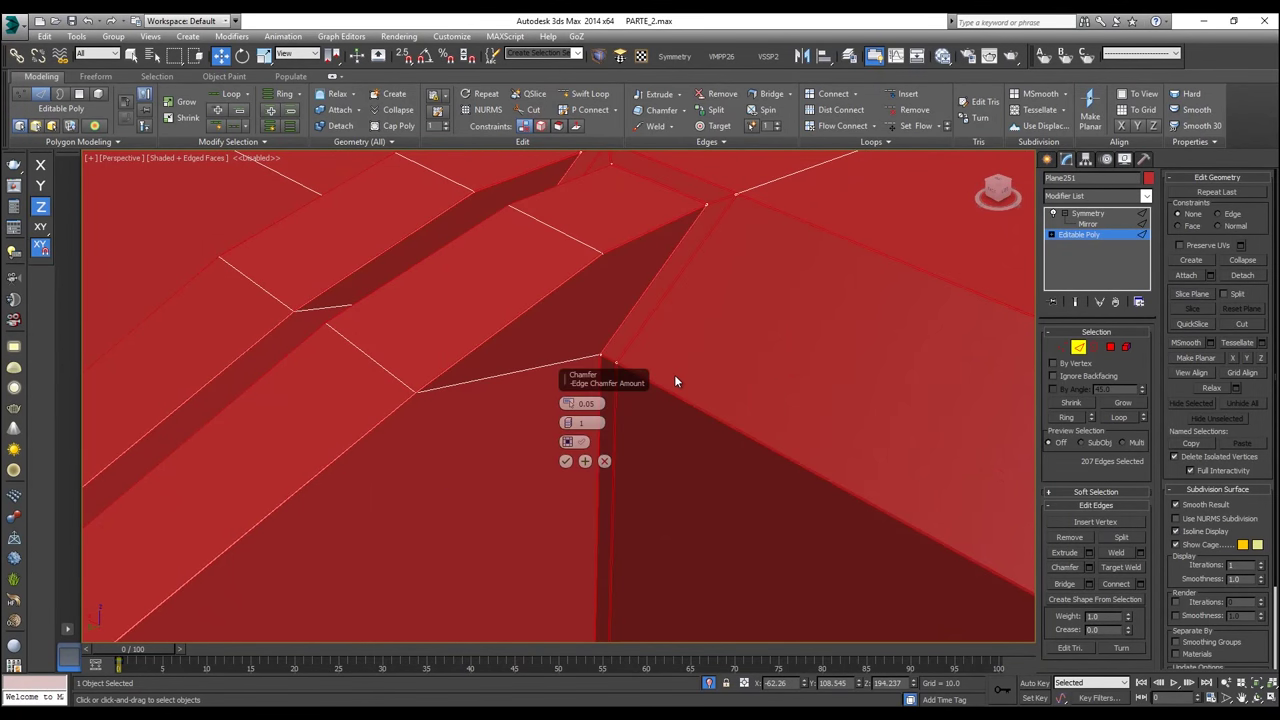
{"action": "left_click", "coordinate": [566, 461]}
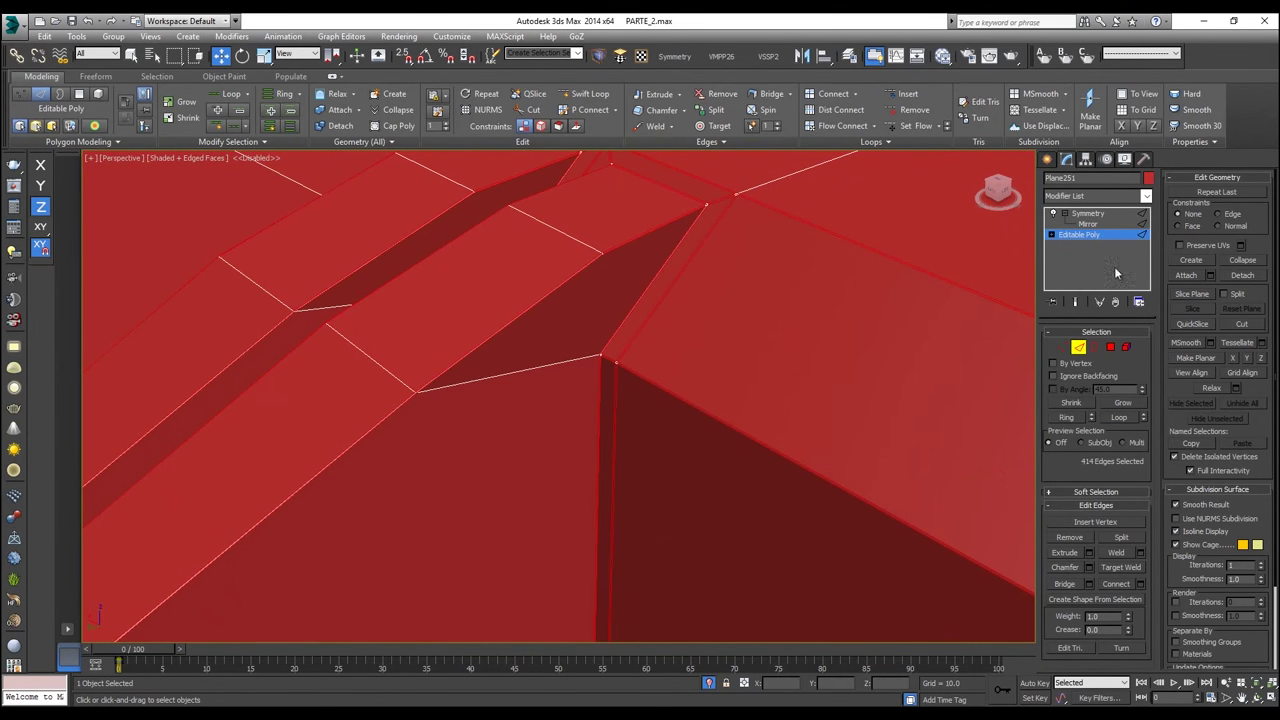
{"action": "left_click", "coordinate": [1078, 348]}
{"action": "left_click", "coordinate": [1088, 213]}
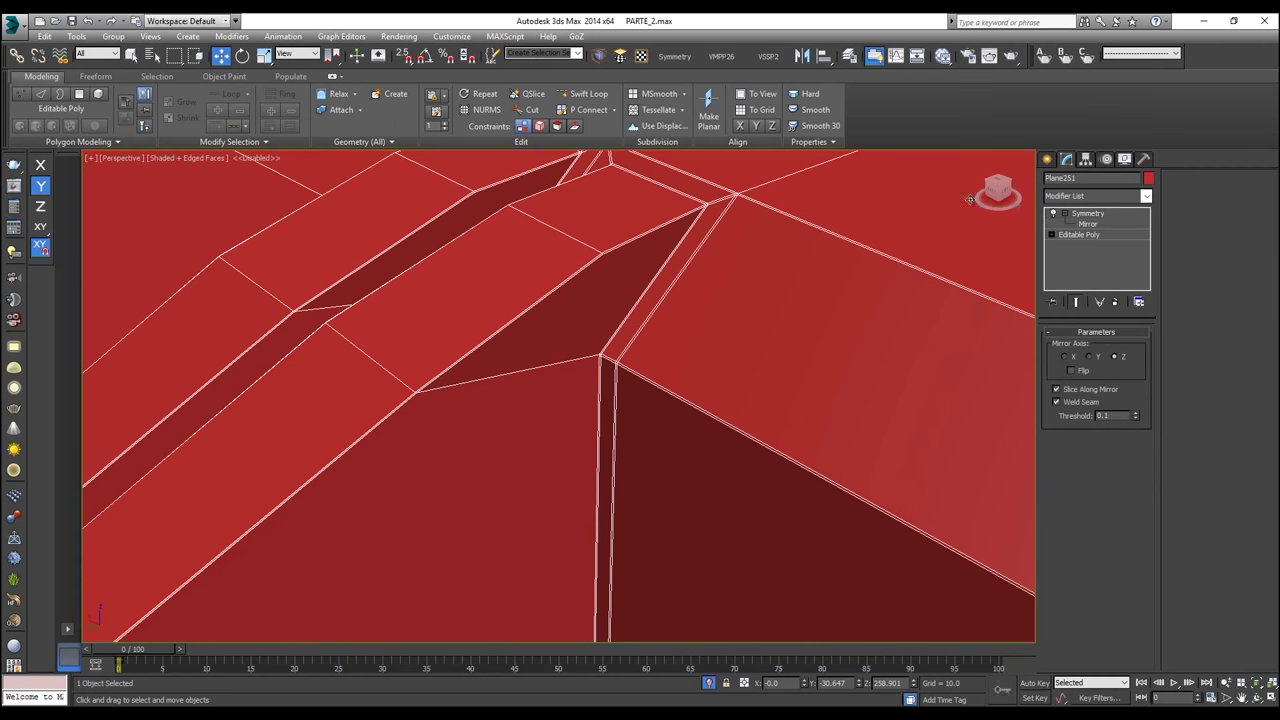
Step: Apply MeshSmooth on top of the Symmetry modifier and set its iterations to 2
{"action": "left_click", "coordinate": [598, 57]}
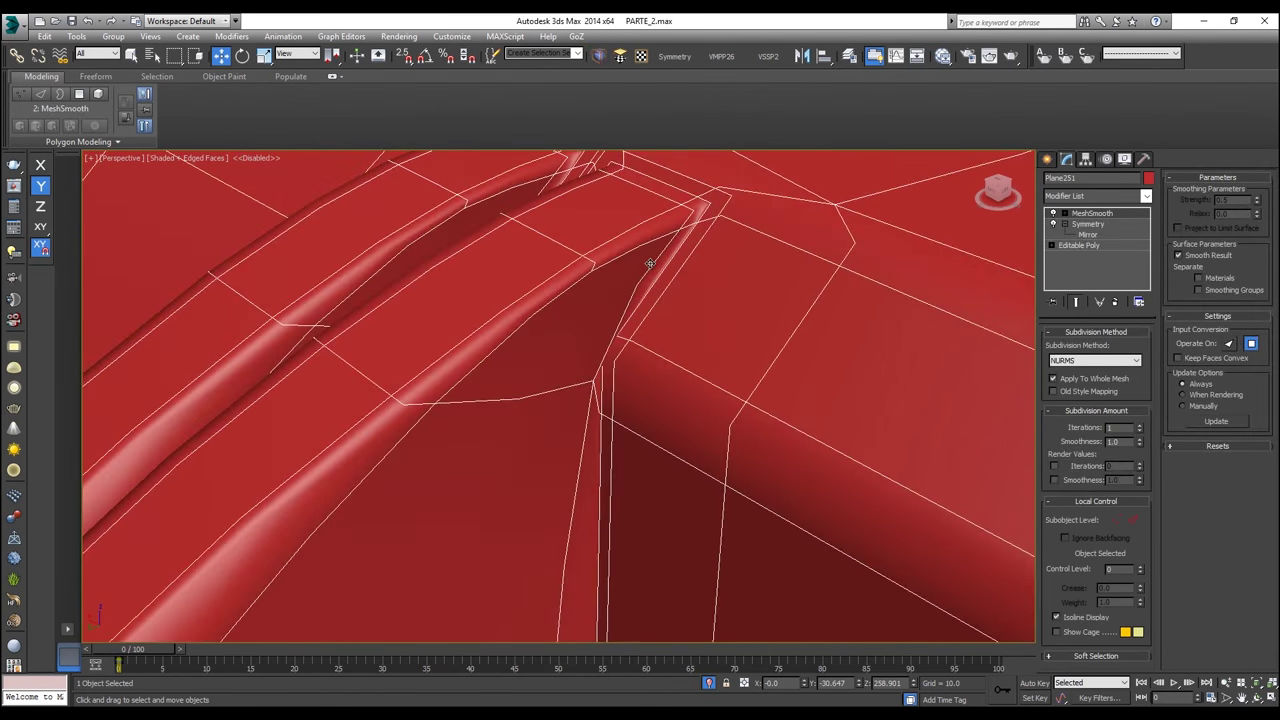
{"action": "scroll", "coordinate": [650, 263], "scroll_direction": "down", "scroll_amount": 6}
{"action": "scroll", "coordinate": [423, 286], "scroll_direction": "up", "scroll_amount": 8}
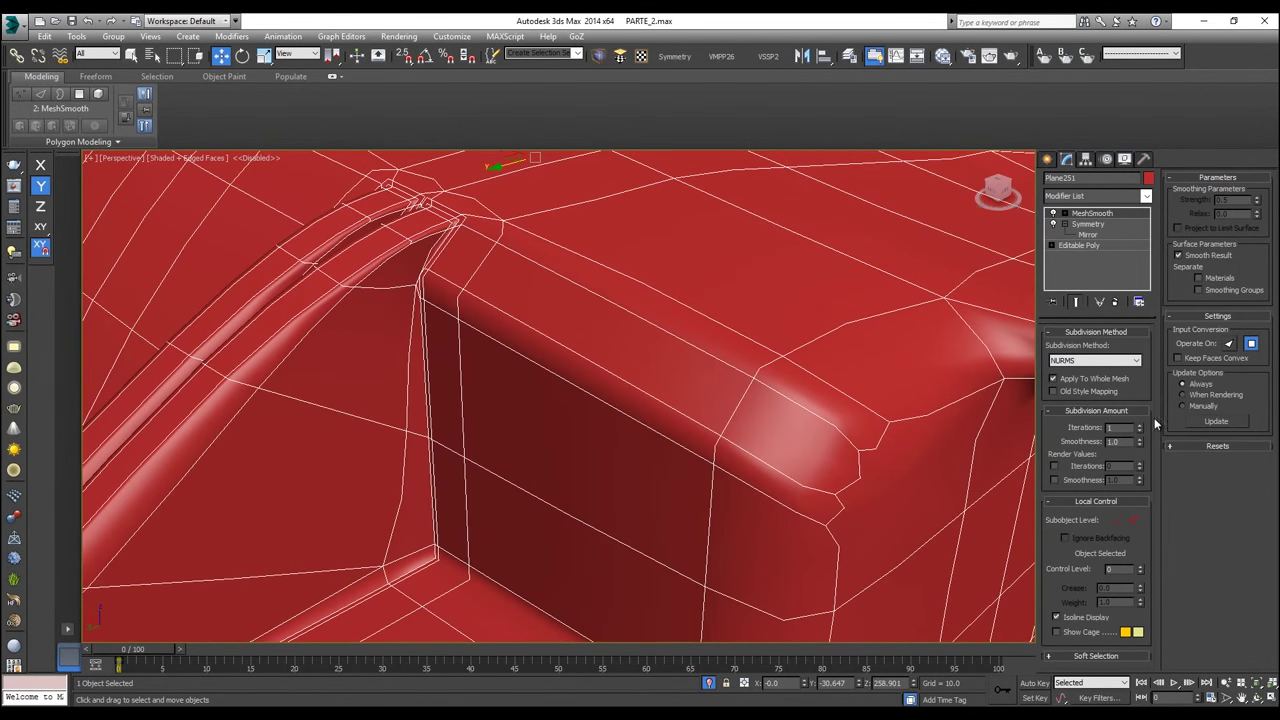
{"action": "scroll", "coordinate": [780, 366], "scroll_direction": "down", "scroll_amount": 6}
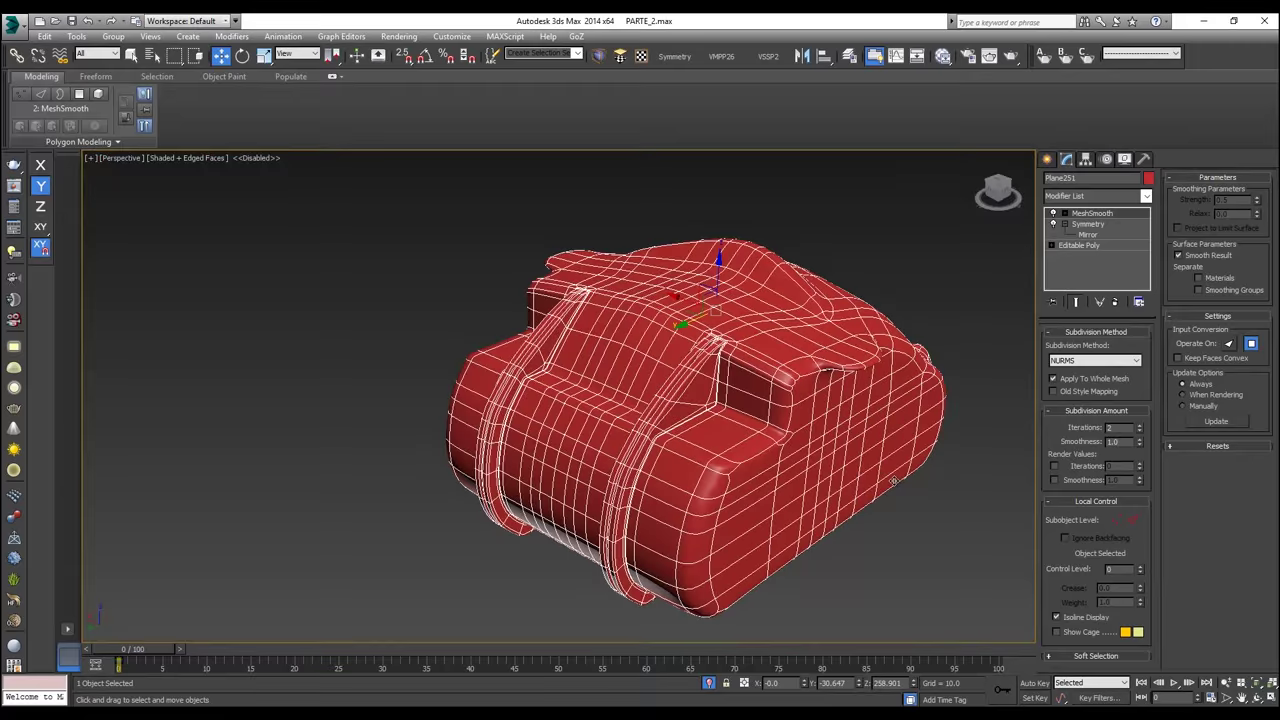
Step: Examine the smoothed strip ends on the underside, with and without the edge display
{"action": "left_click", "coordinate": [936, 528]}
{"action": "scroll", "coordinate": [684, 335], "scroll_direction": "up", "scroll_amount": 2}
{"action": "key", "text": "F4"}
{"action": "middle_click_drag", "start_coordinate": [563, 268], "coordinate": [629, 375], "text": "alt"}
{"action": "scroll", "coordinate": [629, 375], "scroll_direction": "up", "scroll_amount": 8}
{"action": "middle_click_drag", "start_coordinate": [585, 309], "coordinate": [587, 351]}
{"action": "left_click", "coordinate": [589, 346]}
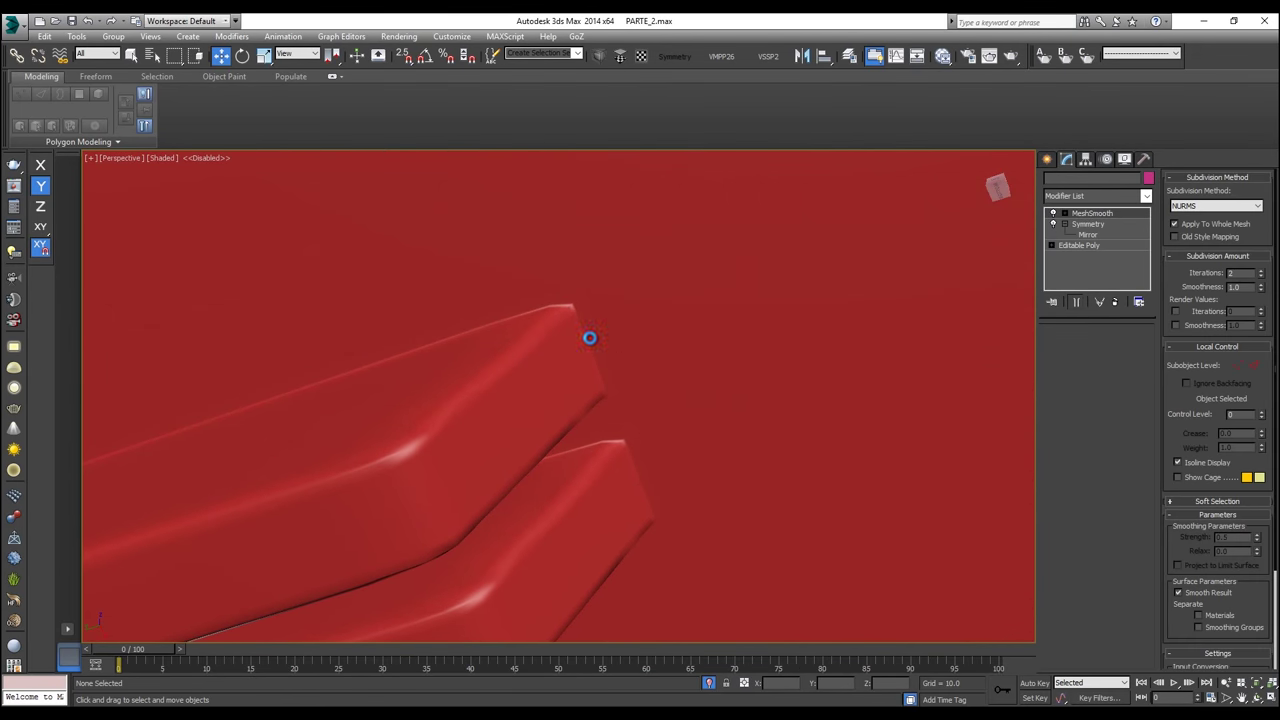
{"action": "key", "text": "F4"}
{"action": "scroll", "coordinate": [591, 342], "scroll_direction": "down", "scroll_amount": 6}
{"action": "key", "text": "F4"}
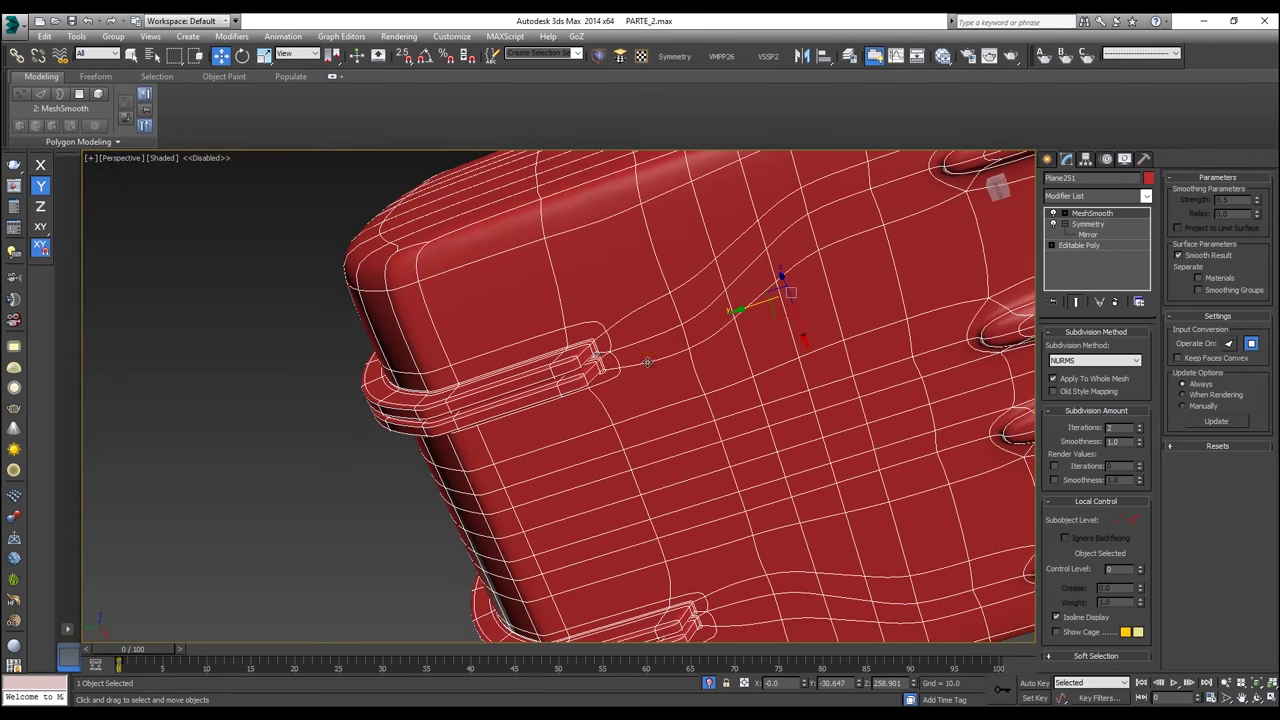
{"action": "key", "text": "F4"}
Step: Examine the smoothed strips and the recess from the upper side with the body deselected
{"action": "left_click", "coordinate": [308, 388]}
{"action": "scroll", "coordinate": [316, 386], "scroll_direction": "down", "scroll_amount": 4}
{"action": "mouse_move", "coordinate": [320, 385]}
{"action": "middle_mouse_down", "text": "alt"}
{"action": "mouse_move", "coordinate": [394, 480]}
{"action": "mouse_move", "coordinate": [397, 506]}
{"action": "middle_mouse_up", "text": "alt"}
{"action": "scroll", "coordinate": [646, 360], "scroll_direction": "up", "scroll_amount": 5}
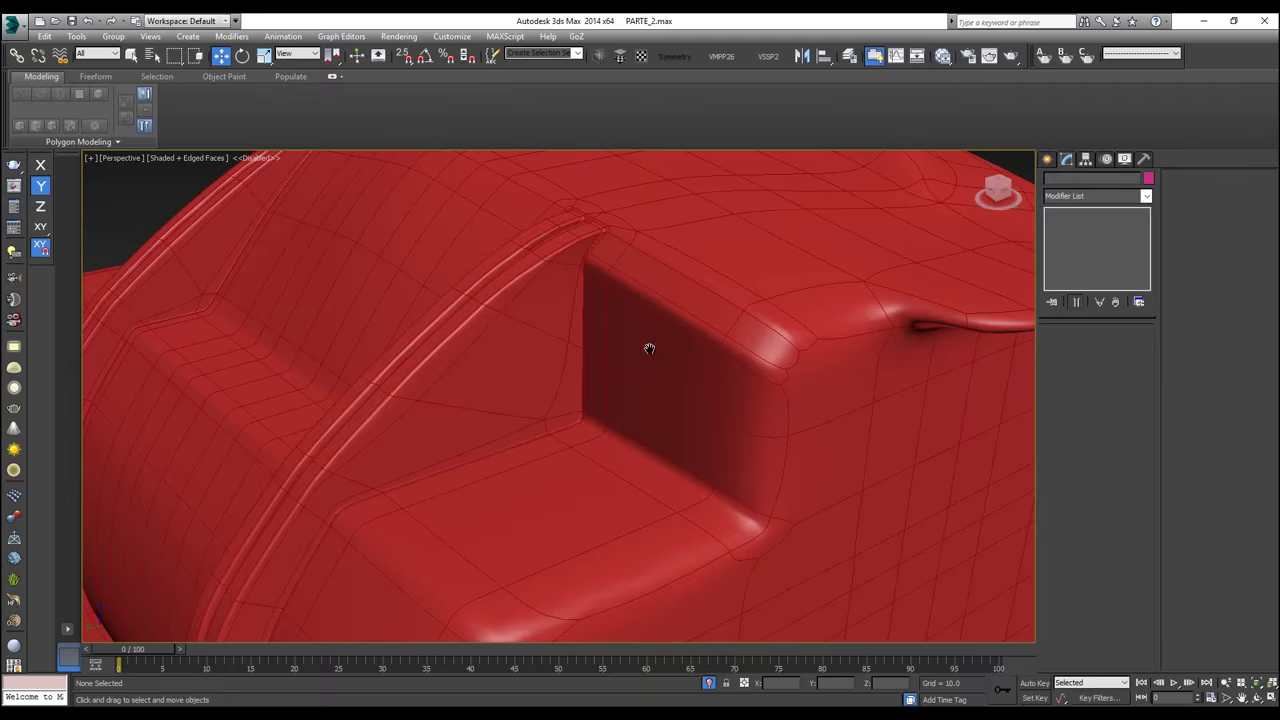
{"action": "scroll", "coordinate": [657, 313], "scroll_direction": "up", "scroll_amount": 2}
{"action": "scroll", "coordinate": [650, 310], "scroll_direction": "down", "scroll_amount": 3}
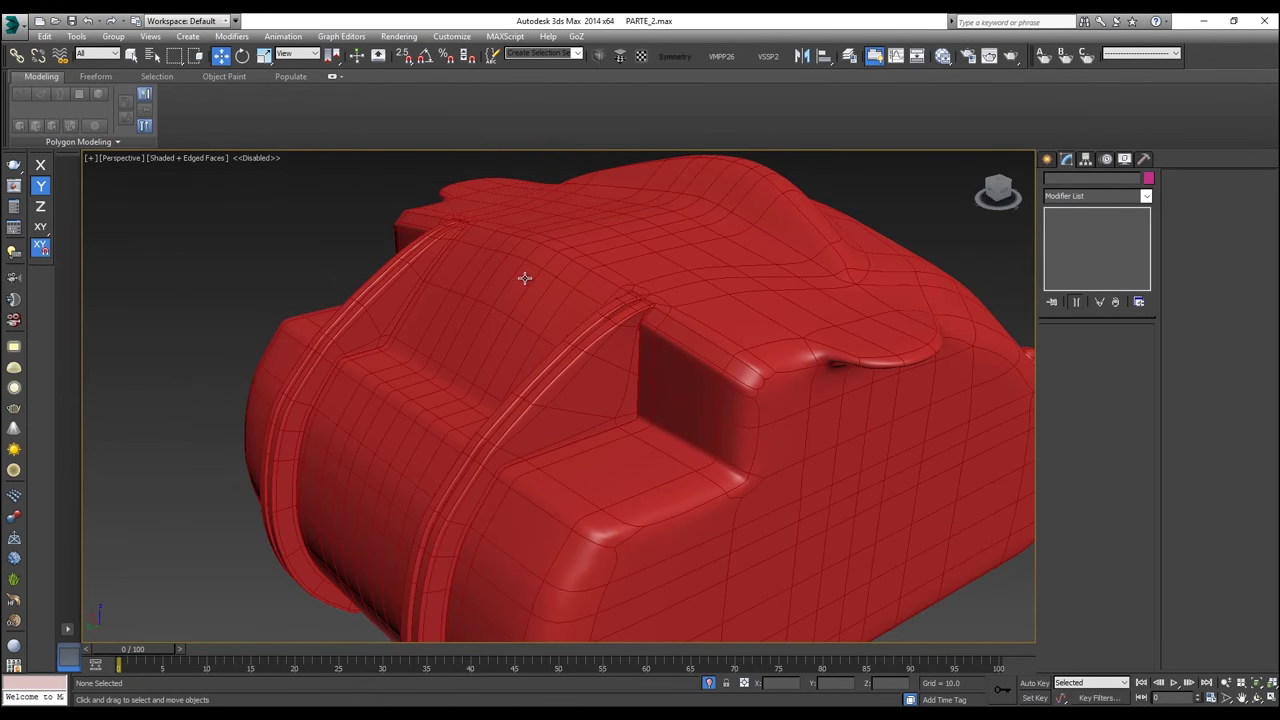
Step: Select the edge loop along the inner side of the recess's bevelled outer corner in the base Editable Poly
{"action": "left_click", "coordinate": [790, 299]}
{"action": "left_click", "coordinate": [1078, 245]}
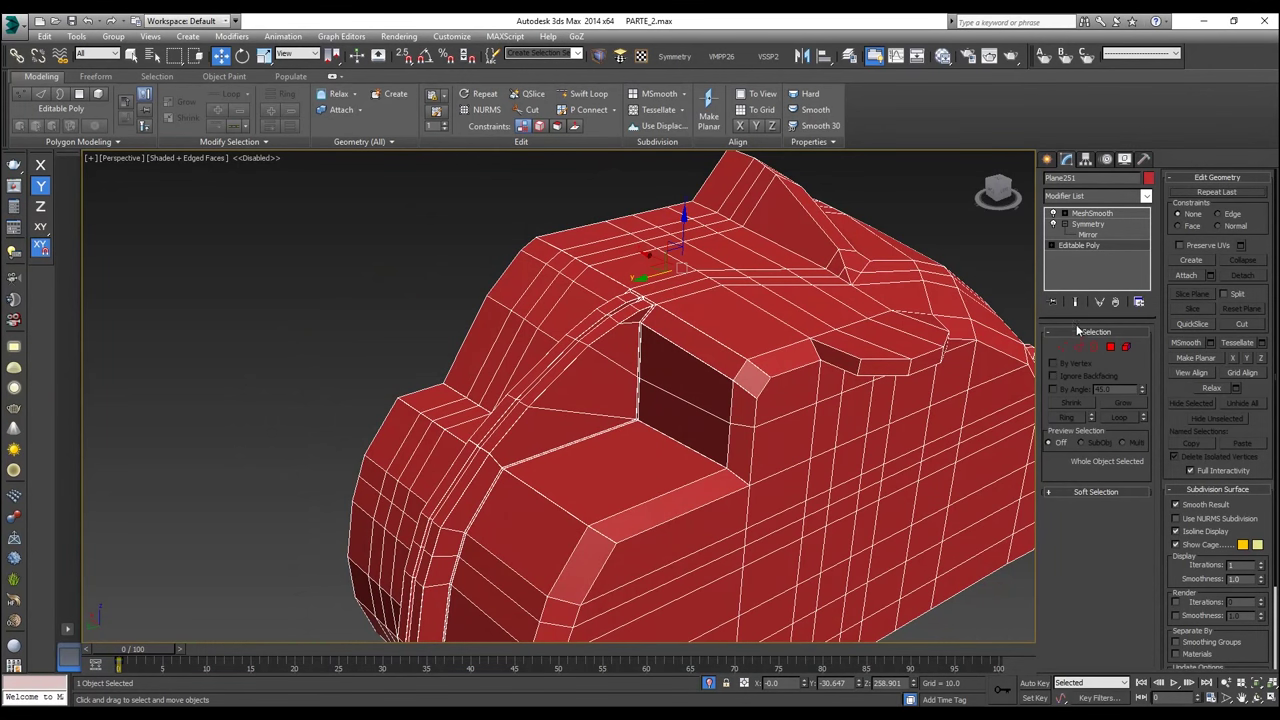
{"action": "left_click", "coordinate": [1077, 348]}
{"action": "mouse_move", "coordinate": [645, 340]}
{"action": "middle_mouse_down", "text": "alt"}
{"action": "mouse_move", "coordinate": [680, 325]}
{"action": "mouse_move", "coordinate": [624, 341]}
{"action": "mouse_move", "coordinate": [619, 327]}
{"action": "mouse_move", "coordinate": [667, 342]}
{"action": "middle_mouse_up", "text": "alt"}
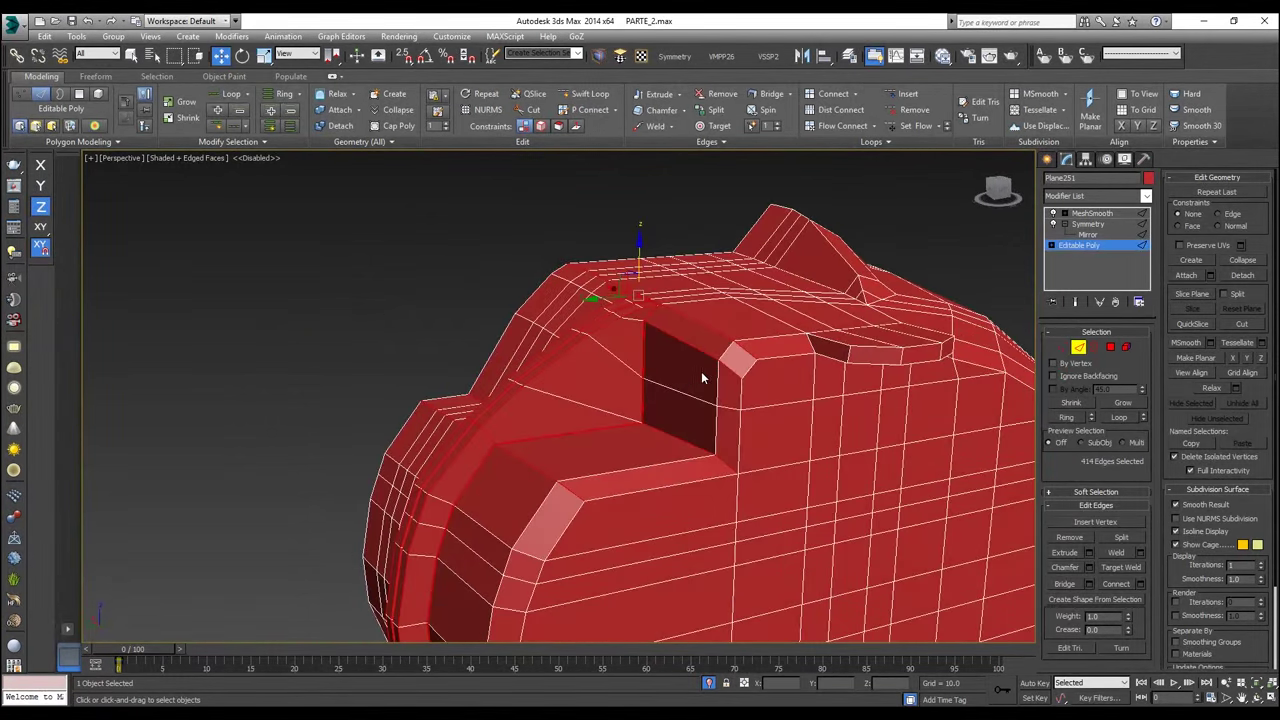
{"action": "scroll", "coordinate": [702, 377], "scroll_direction": "up", "scroll_amount": 10}
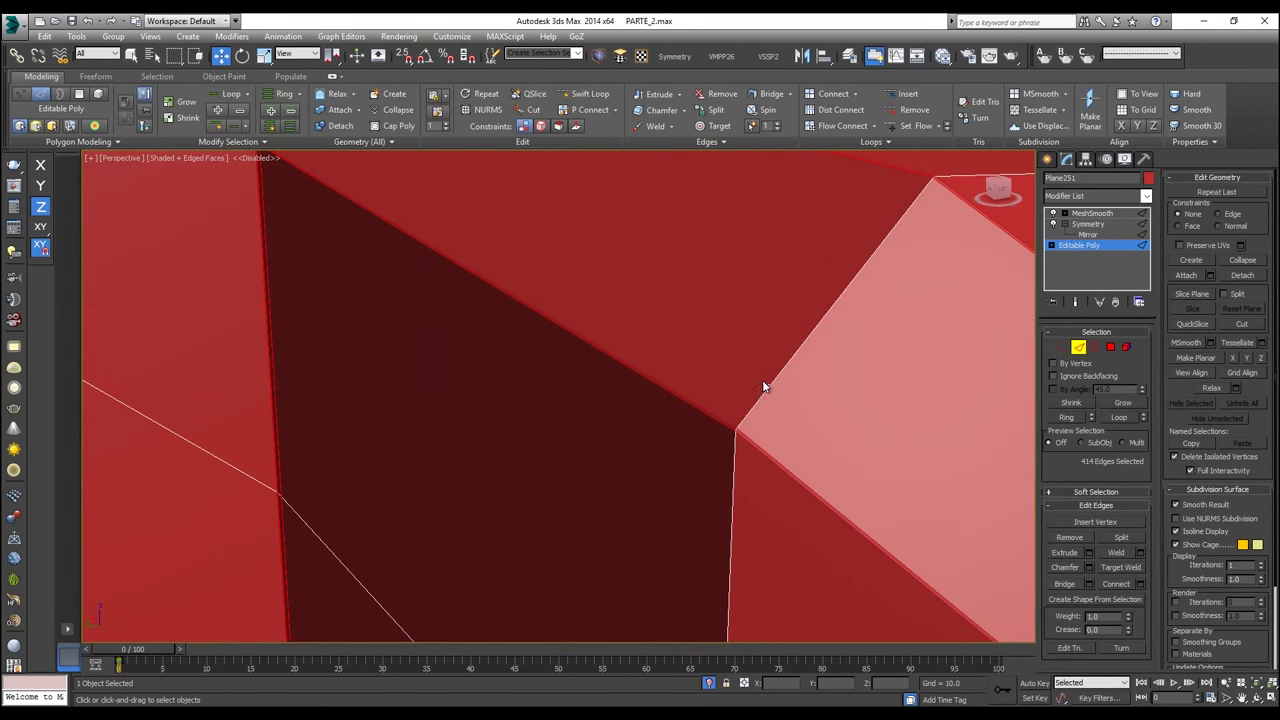
{"action": "left_click", "coordinate": [764, 389]}
{"action": "scroll", "coordinate": [768, 400], "scroll_direction": "down", "scroll_amount": 8}
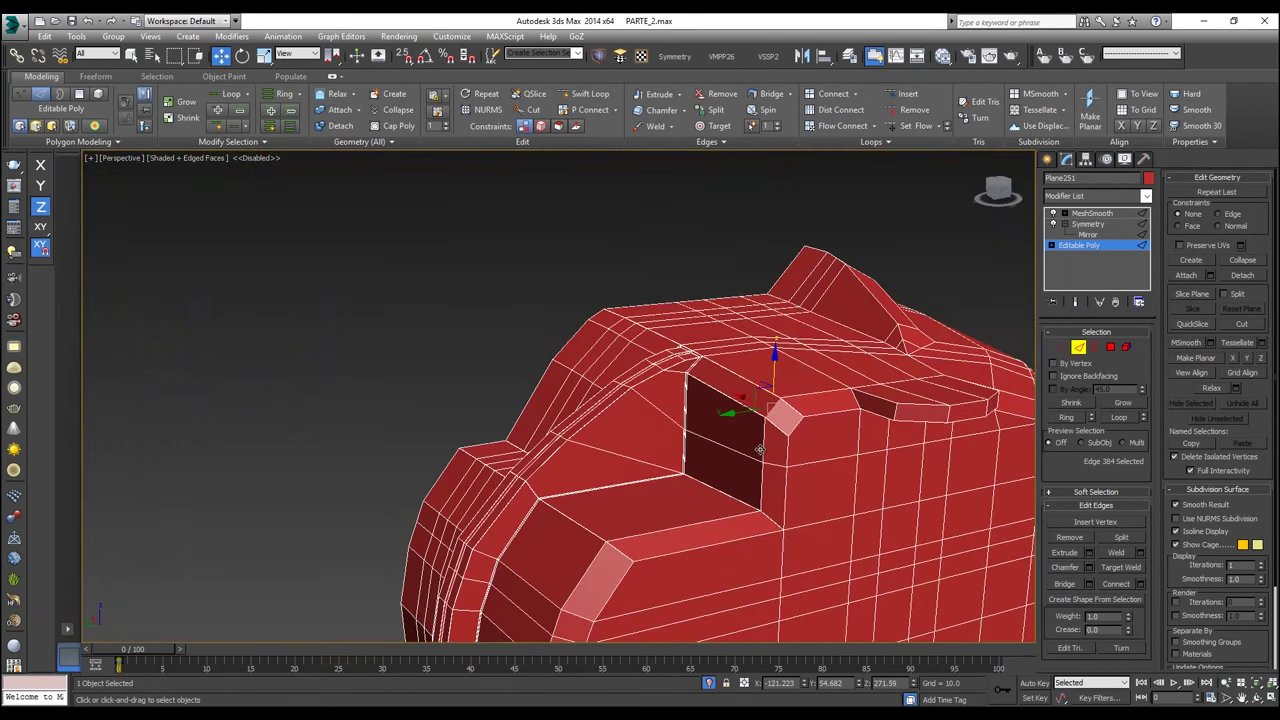
{"action": "left_click", "coordinate": [233, 94]}
Step: Turn on see-through display and add the outer edges of the corner bevel above the recess to the selection
{"action": "middle_click_drag", "start_coordinate": [724, 287], "coordinate": [636, 221]}
{"action": "key", "text": "alt+x"}
{"action": "middle_click_drag", "start_coordinate": [687, 358], "coordinate": [695, 377], "text": "alt"}
{"action": "scroll", "coordinate": [693, 376], "scroll_direction": "up", "scroll_amount": 5}
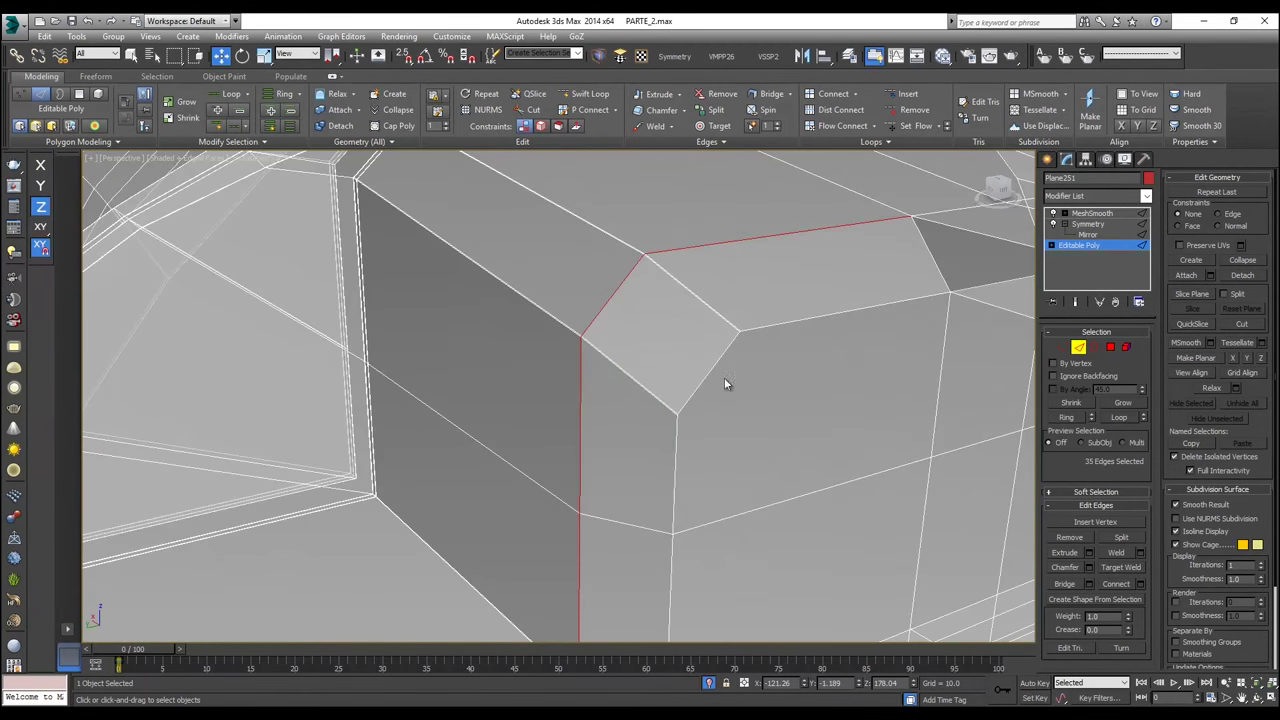
{"action": "scroll", "coordinate": [655, 254], "scroll_direction": "up", "scroll_amount": 5}
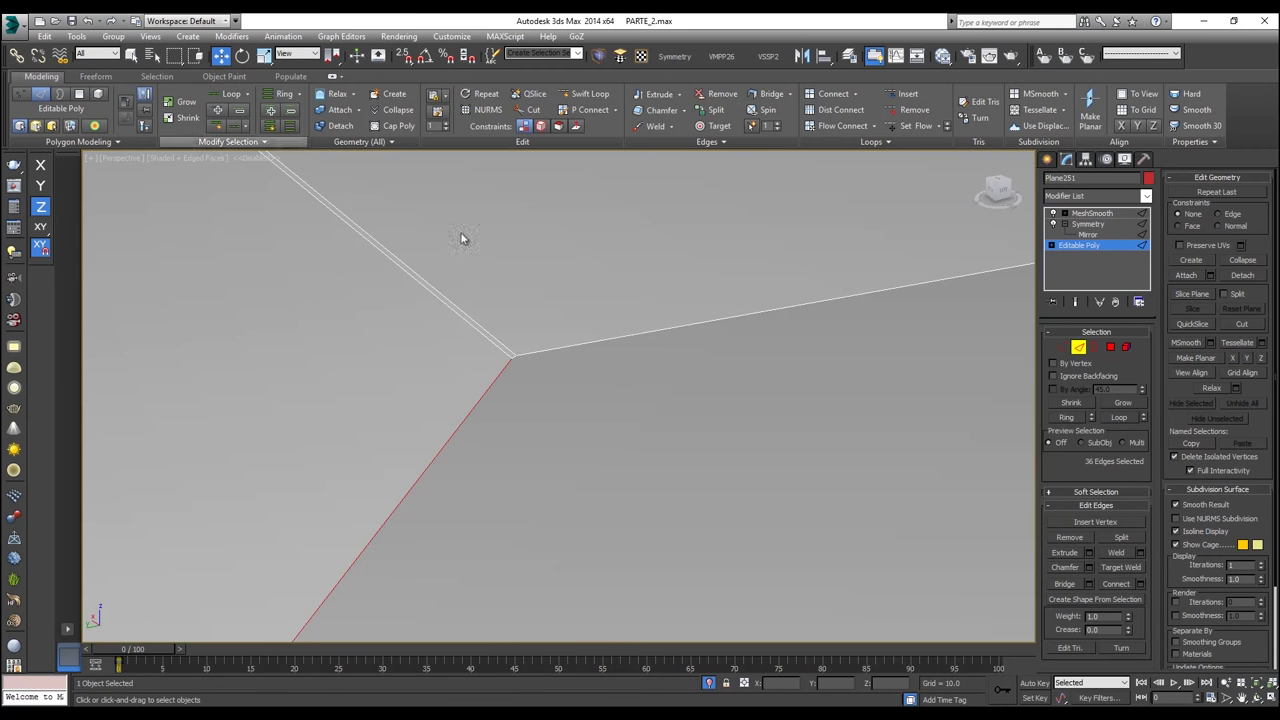
{"action": "left_click", "coordinate": [553, 360], "text": "ctrl"}
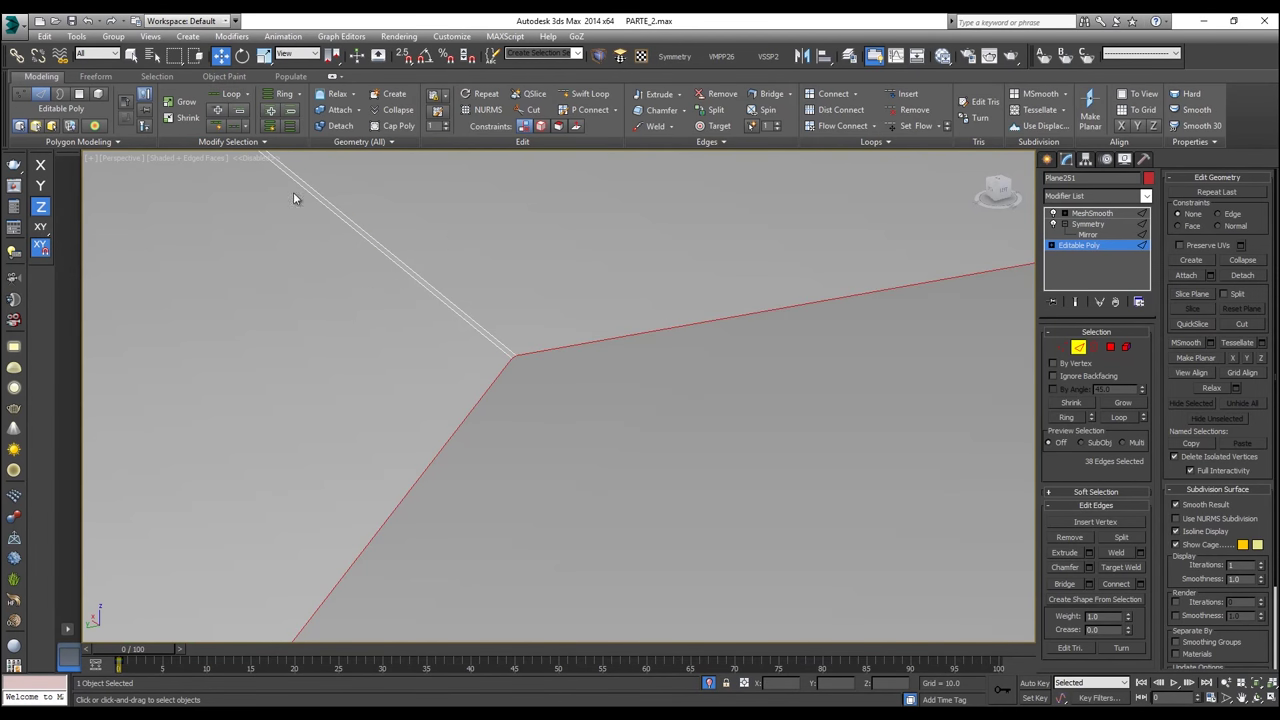
{"action": "scroll", "coordinate": [480, 277], "scroll_direction": "down", "scroll_amount": 5}
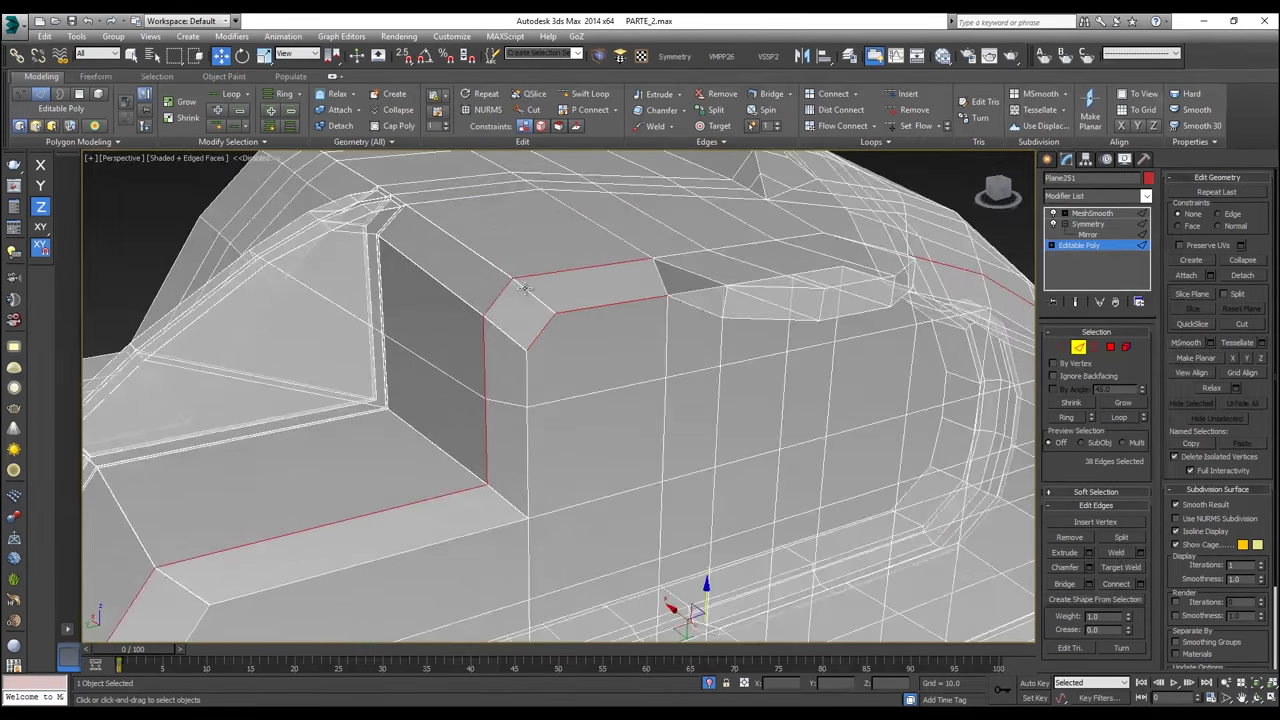
Step: Add the edges below the corner bevel and extend the selection as loops down the recess and along the lower step
{"action": "scroll", "coordinate": [527, 307], "scroll_direction": "up", "scroll_amount": 5}
{"action": "scroll", "coordinate": [527, 306], "scroll_direction": "down", "scroll_amount": 4}
{"action": "left_click", "coordinate": [545, 296], "text": "ctrl"}
{"action": "left_click", "coordinate": [508, 256], "text": "ctrl"}
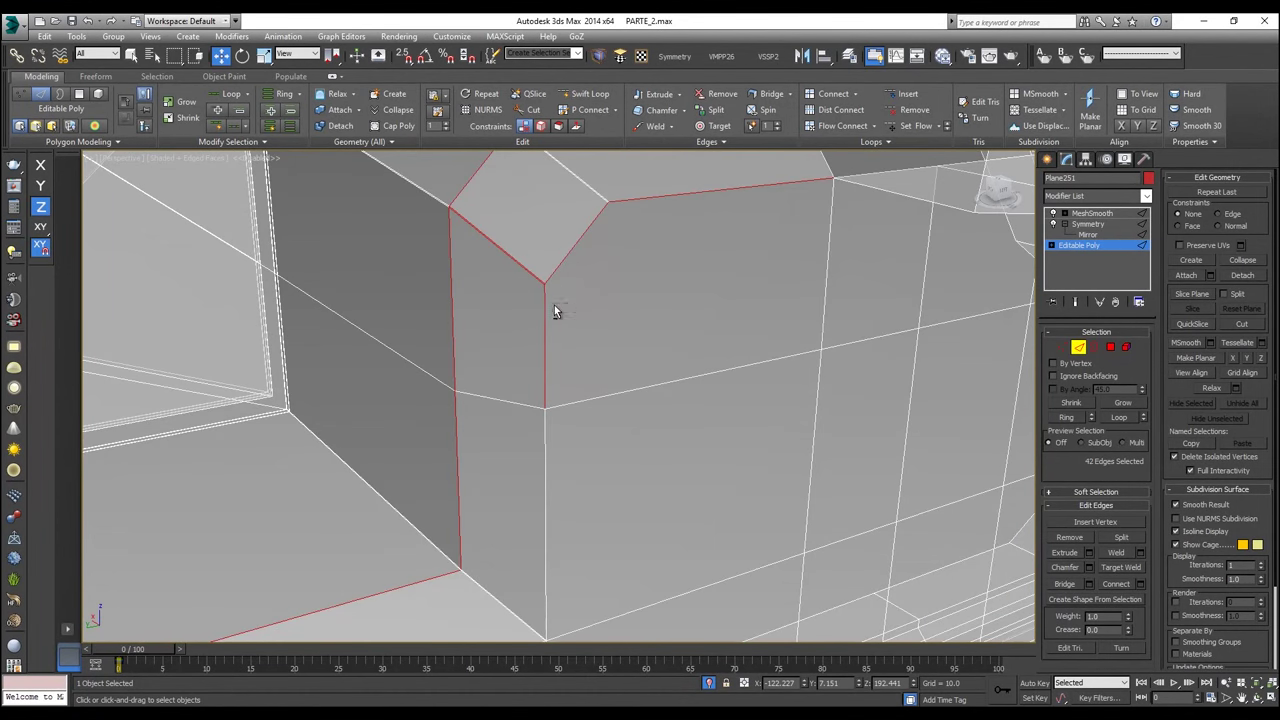
{"action": "left_click", "coordinate": [228, 93]}
{"action": "middle_click_drag", "start_coordinate": [592, 437], "coordinate": [623, 291]}
{"action": "scroll", "coordinate": [620, 324], "scroll_direction": "up", "scroll_amount": 4}
{"action": "scroll", "coordinate": [640, 359], "scroll_direction": "down", "scroll_amount": 2}
{"action": "scroll", "coordinate": [640, 359], "scroll_direction": "down", "scroll_amount": 6}
{"action": "scroll", "coordinate": [364, 350], "scroll_direction": "up", "scroll_amount": 2}
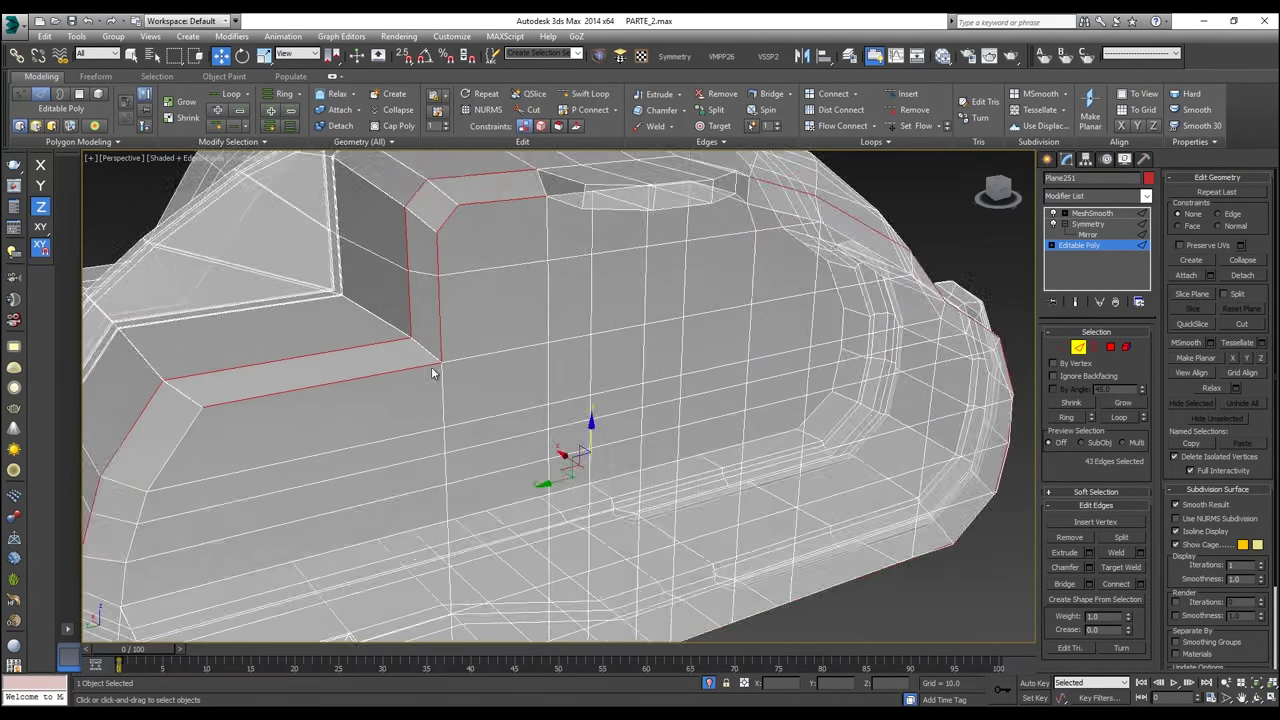
Step: Target weld the stray vertex at the recess's lower corner onto the corner vertex next to it
{"action": "scroll", "coordinate": [434, 373], "scroll_direction": "up", "scroll_amount": 4}
{"action": "scroll", "coordinate": [437, 376], "scroll_direction": "down", "scroll_amount": 2}
{"action": "middle_click_drag", "start_coordinate": [451, 477], "coordinate": [542, 385]}
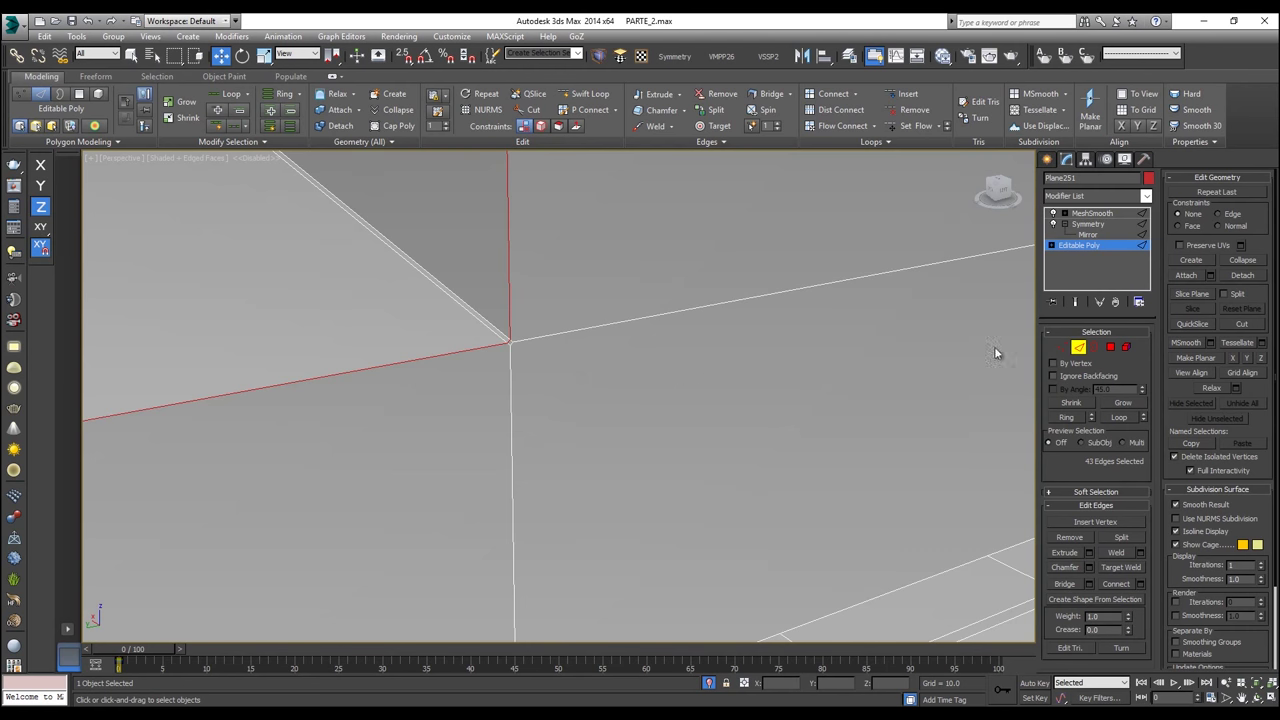
{"action": "left_click", "coordinate": [1063, 347]}
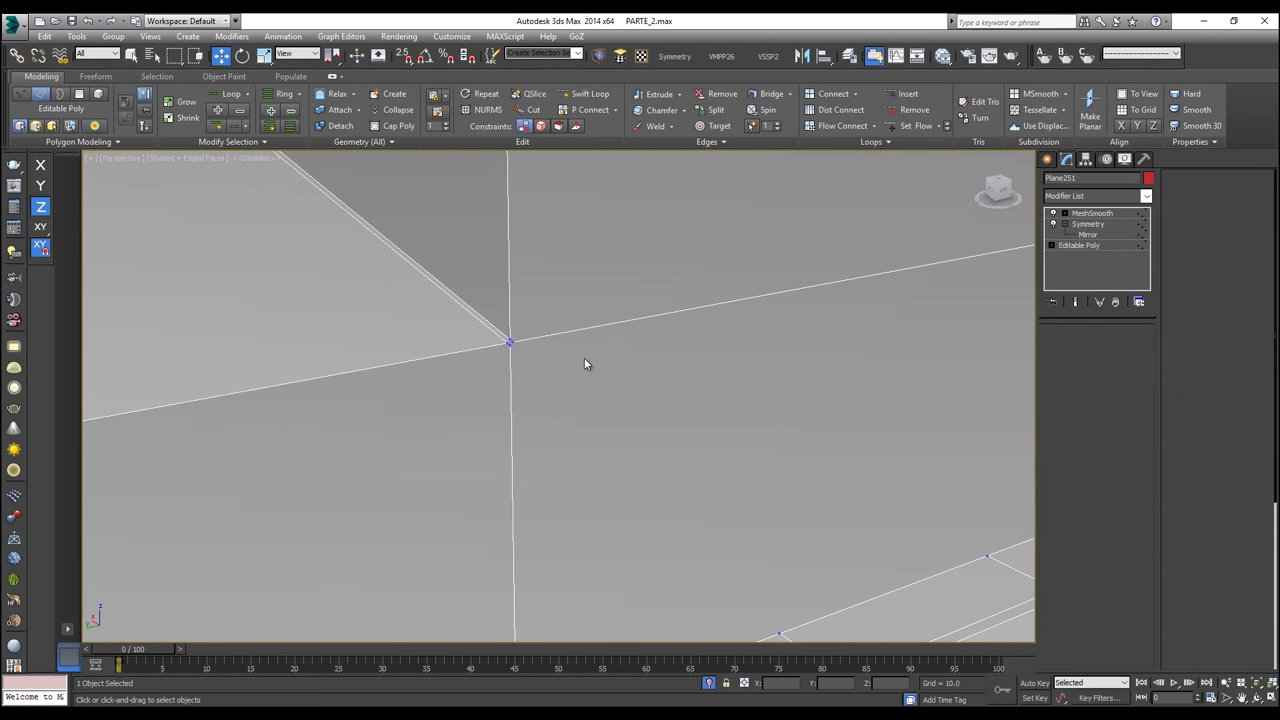
{"action": "left_click", "coordinate": [716, 126]}
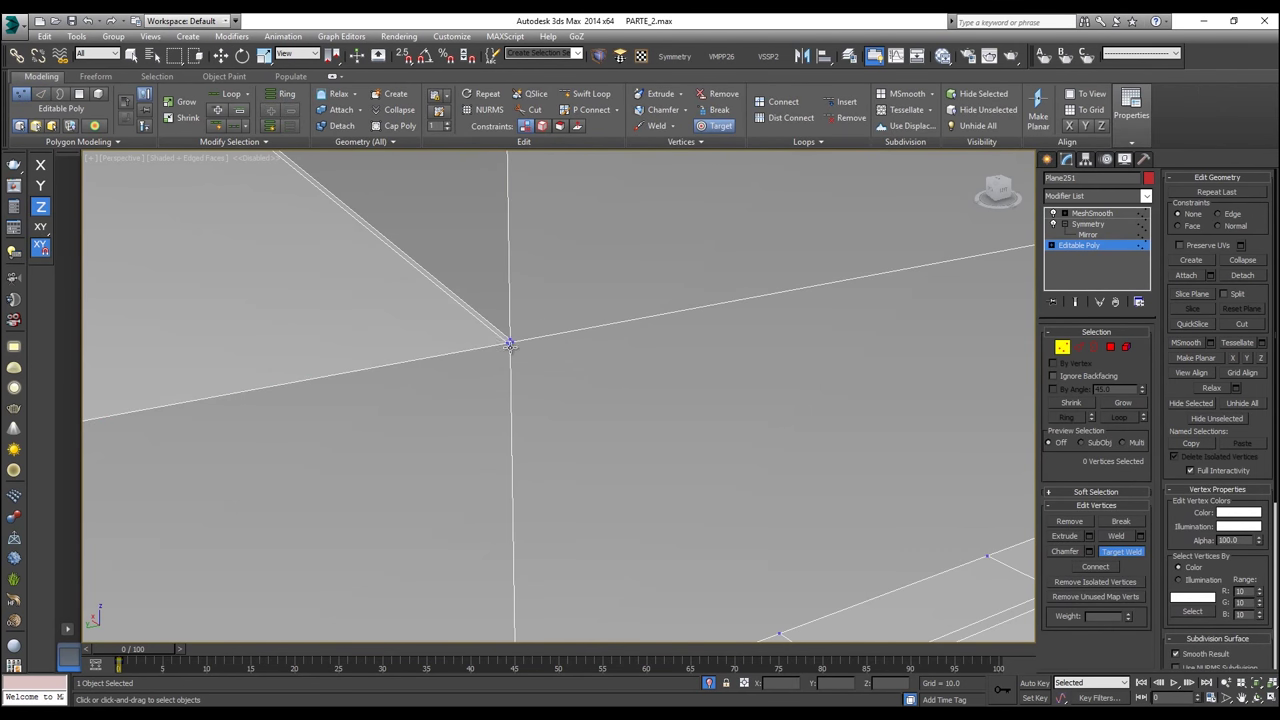
{"action": "left_click", "coordinate": [507, 344]}
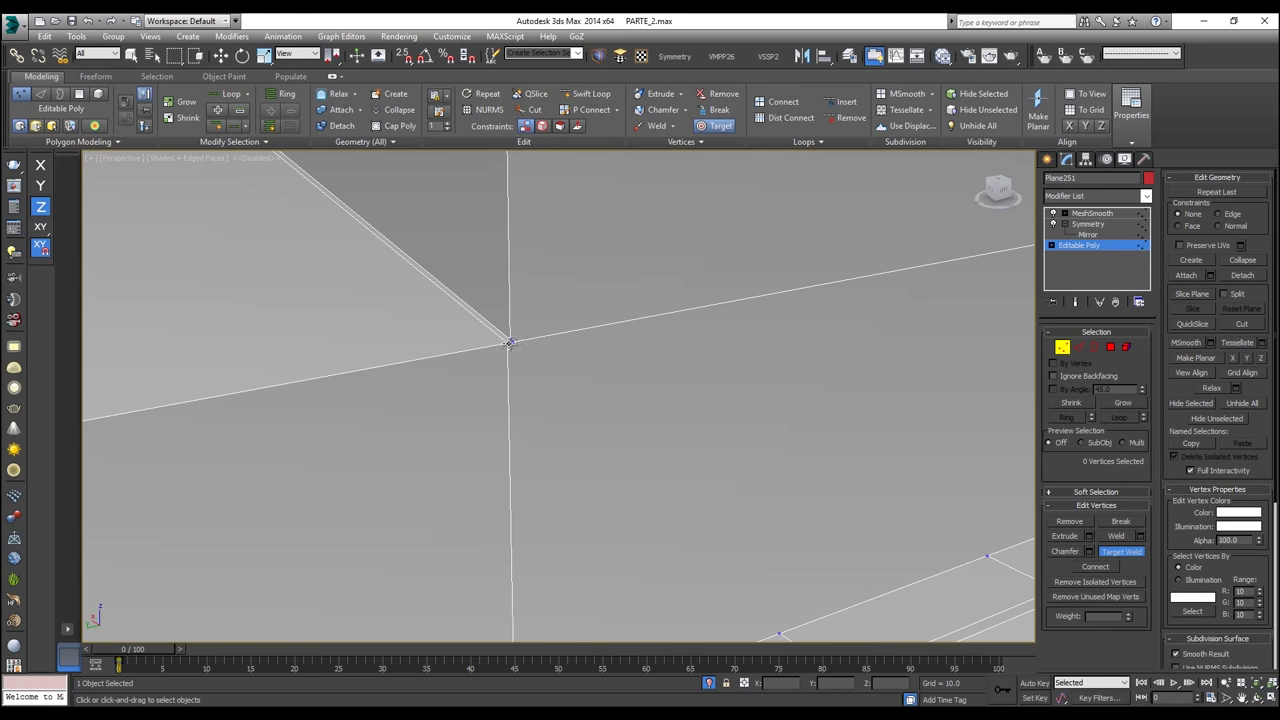
{"action": "left_click", "coordinate": [510, 339]}
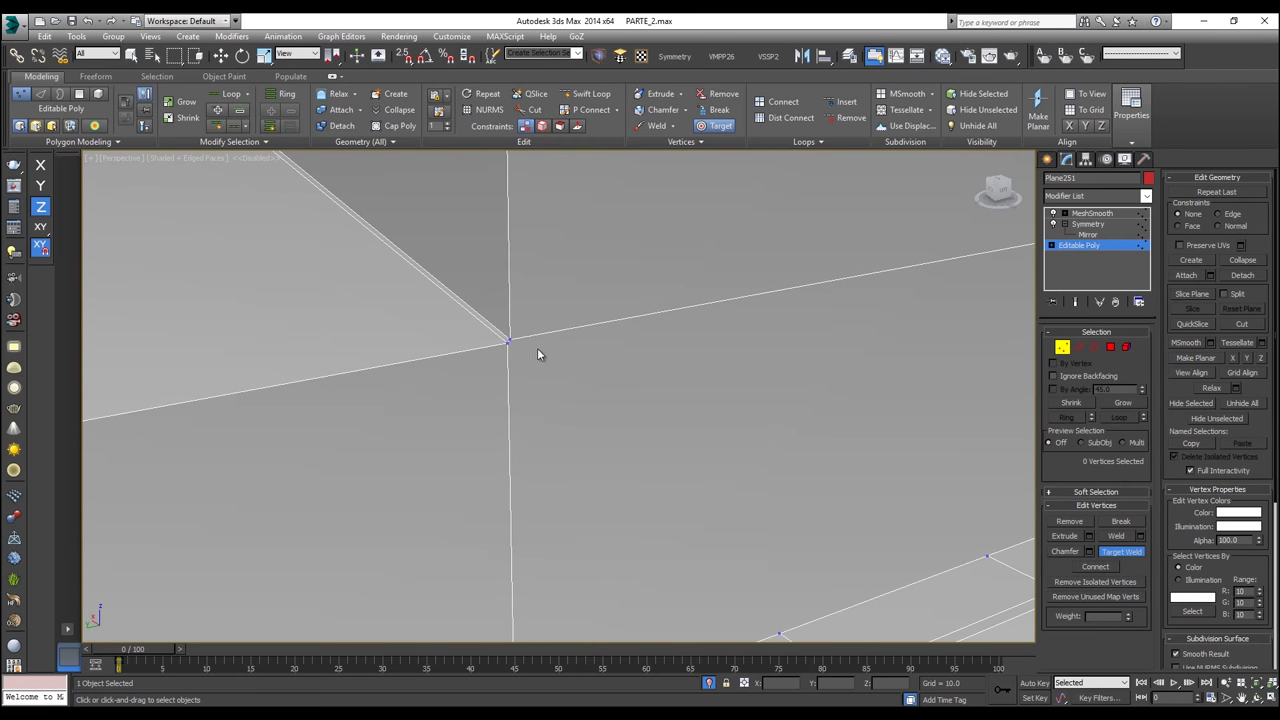
{"action": "right_click", "coordinate": [537, 354]}
Step: Add the lower step's outer bevel edges at its bend to the edge selection, leaving out the two close edges running inward from the bend
{"action": "left_click", "coordinate": [1078, 347]}
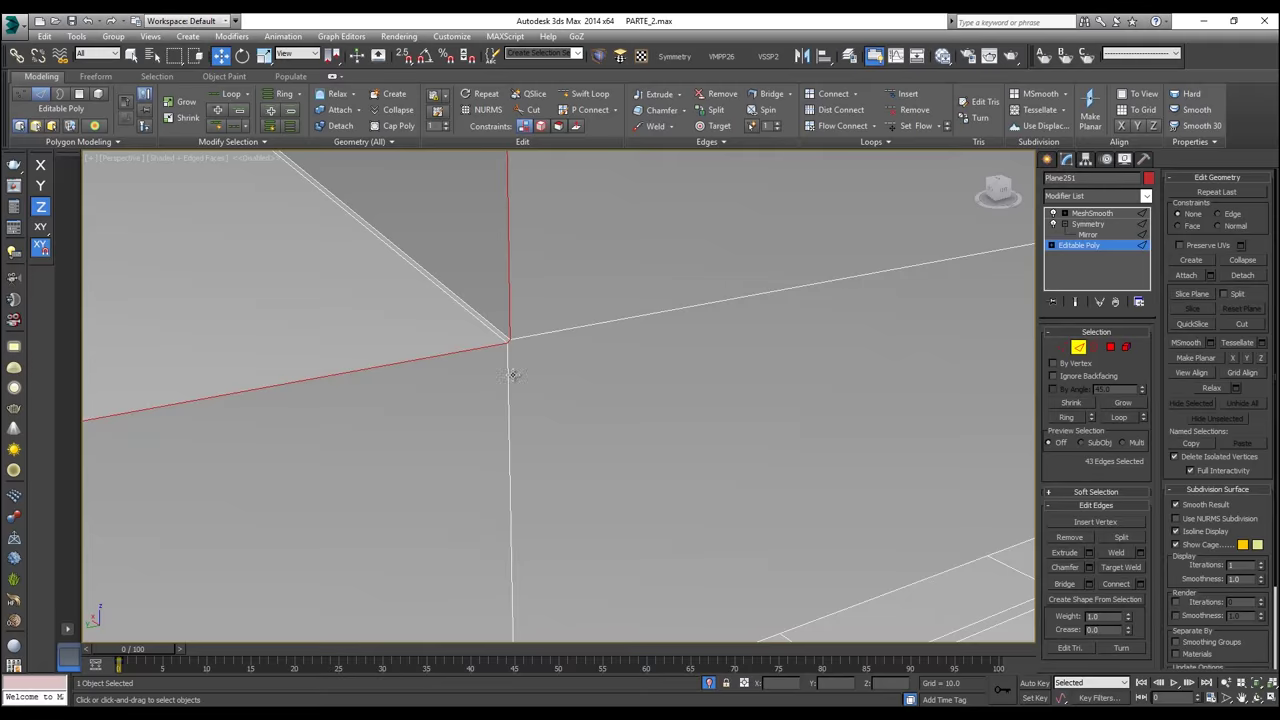
{"action": "scroll", "coordinate": [524, 362], "scroll_direction": "down", "scroll_amount": 2}
{"action": "scroll", "coordinate": [530, 372], "scroll_direction": "down", "scroll_amount": 5}
{"action": "scroll", "coordinate": [620, 329], "scroll_direction": "up", "scroll_amount": 10}
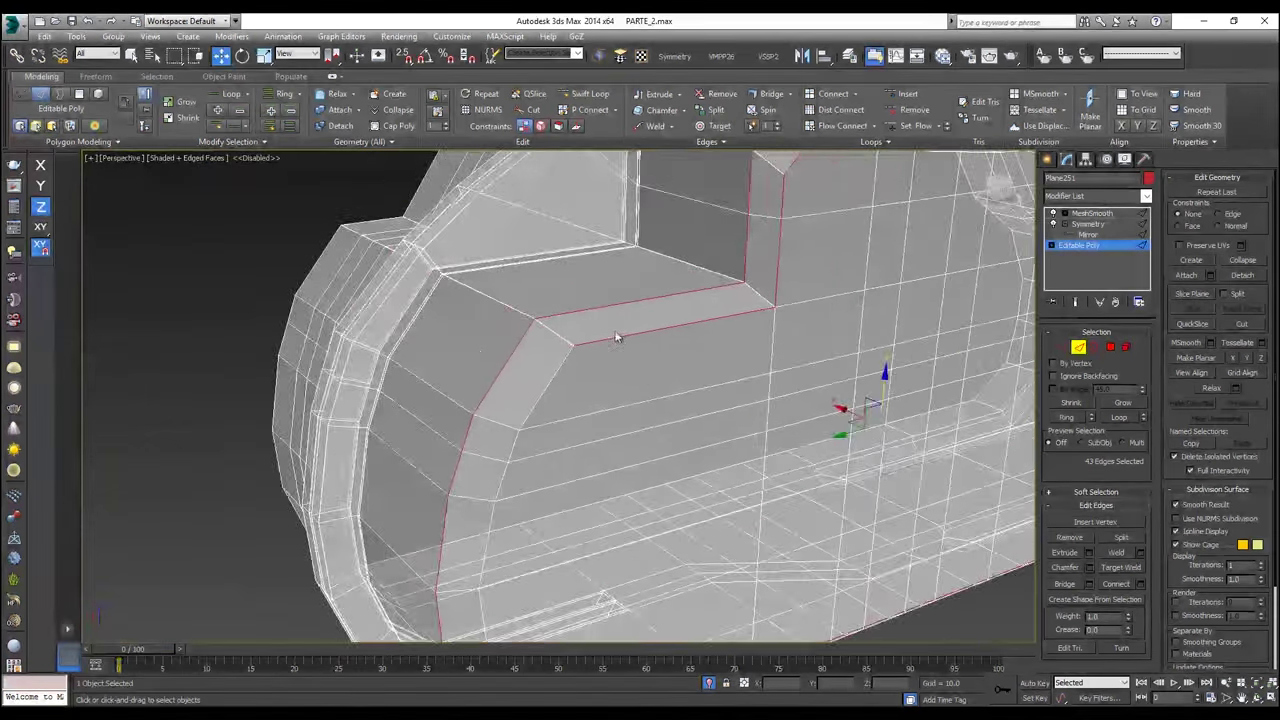
{"action": "left_click_drag", "start_coordinate": [465, 378], "coordinate": [458, 372], "text": "ctrl"}
{"action": "left_click_drag", "start_coordinate": [430, 385], "coordinate": [437, 291], "text": "alt"}
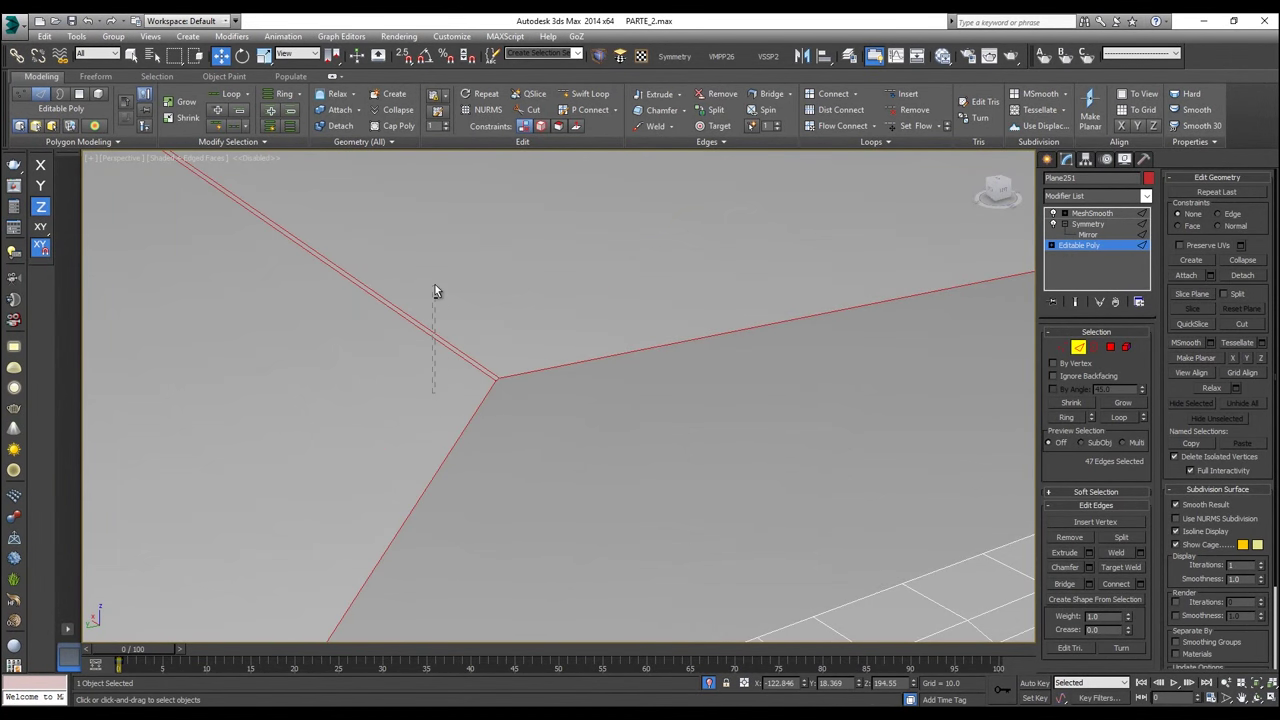
{"action": "scroll", "coordinate": [470, 423], "scroll_direction": "down", "scroll_amount": 5}
{"action": "middle_click_drag", "start_coordinate": [416, 591], "coordinate": [541, 381]}
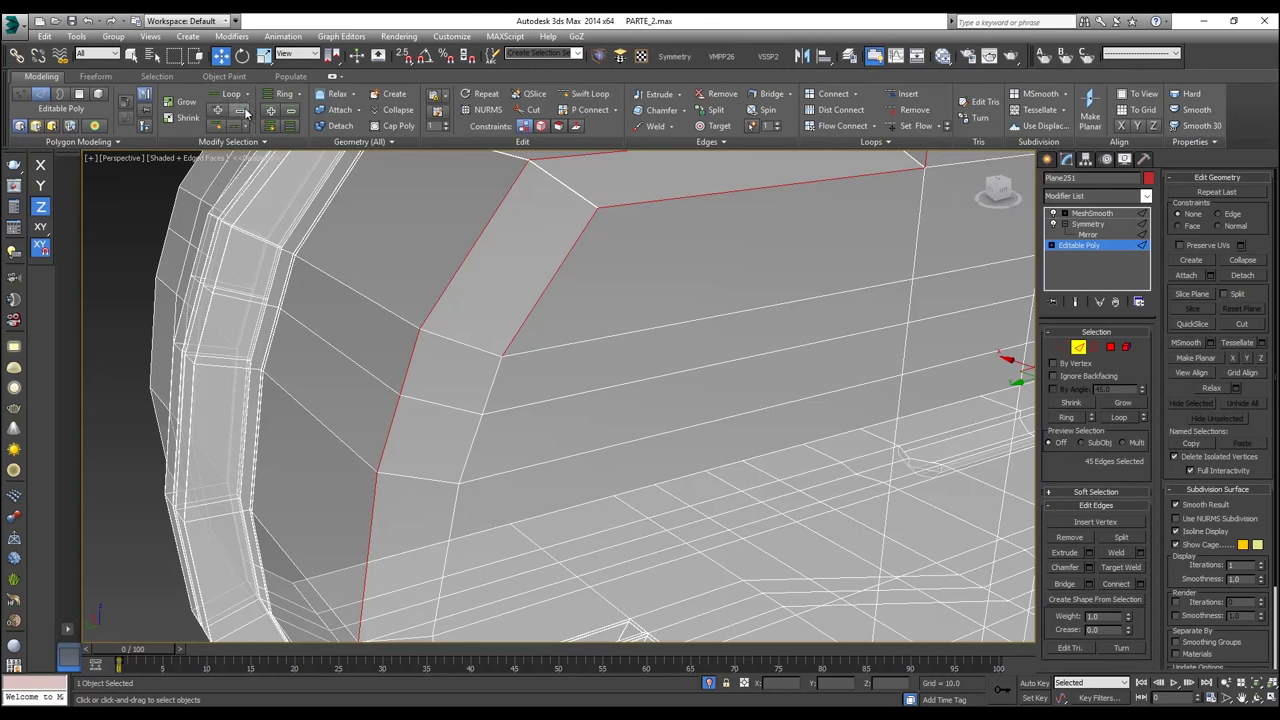
Step: Add the bevel edges continuing down the body's rounded end and extend the selection as loops
{"action": "left_click", "coordinate": [471, 449], "text": "ctrl"}
{"action": "middle_click_drag", "start_coordinate": [471, 449], "coordinate": [551, 389], "text": "alt"}
{"action": "scroll", "coordinate": [545, 360], "scroll_direction": "up", "scroll_amount": 6}
{"action": "scroll", "coordinate": [536, 420], "scroll_direction": "up", "scroll_amount": 4}
{"action": "left_click_drag", "start_coordinate": [740, 530], "coordinate": [543, 520], "text": "ctrl"}
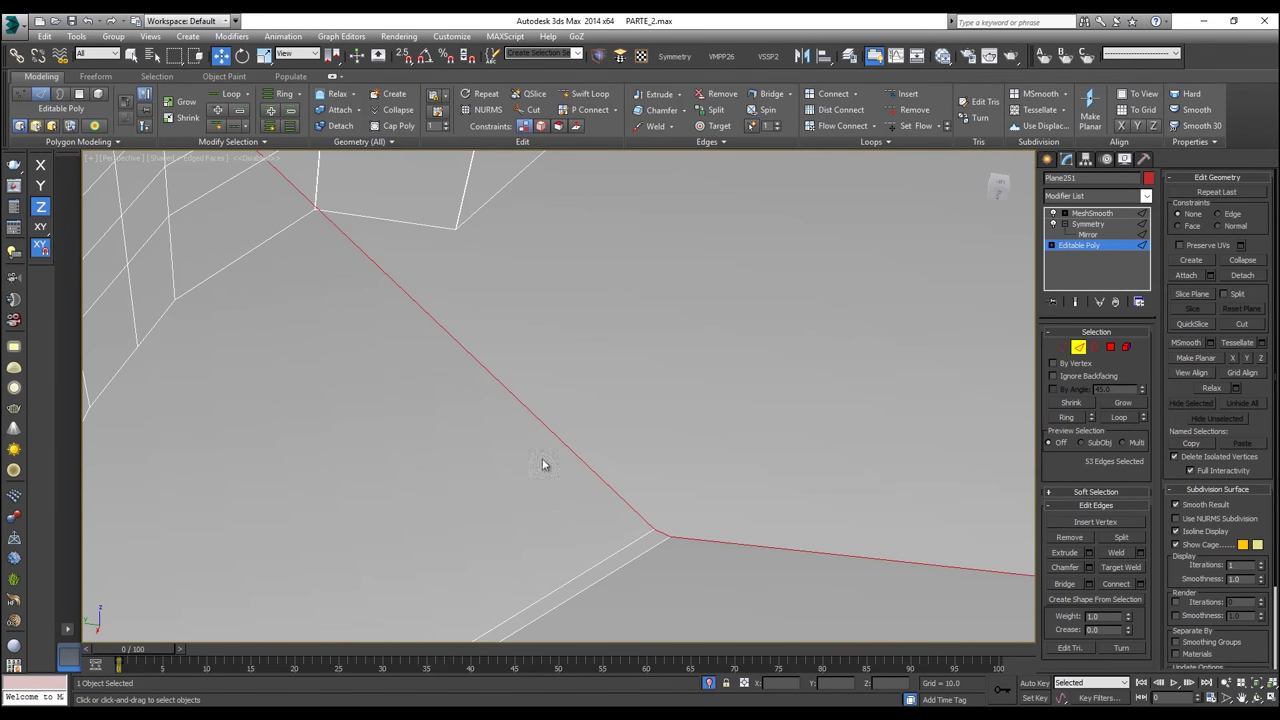
{"action": "left_click", "coordinate": [231, 95]}
Step: Add the bevel edge at the next gap along the lower rim and extend it as a loop
{"action": "scroll", "coordinate": [690, 285], "scroll_direction": "down", "scroll_amount": 6}
{"action": "middle_click_drag", "start_coordinate": [751, 340], "coordinate": [834, 403], "text": "alt"}
{"action": "scroll", "coordinate": [836, 400], "scroll_direction": "up", "scroll_amount": 8}
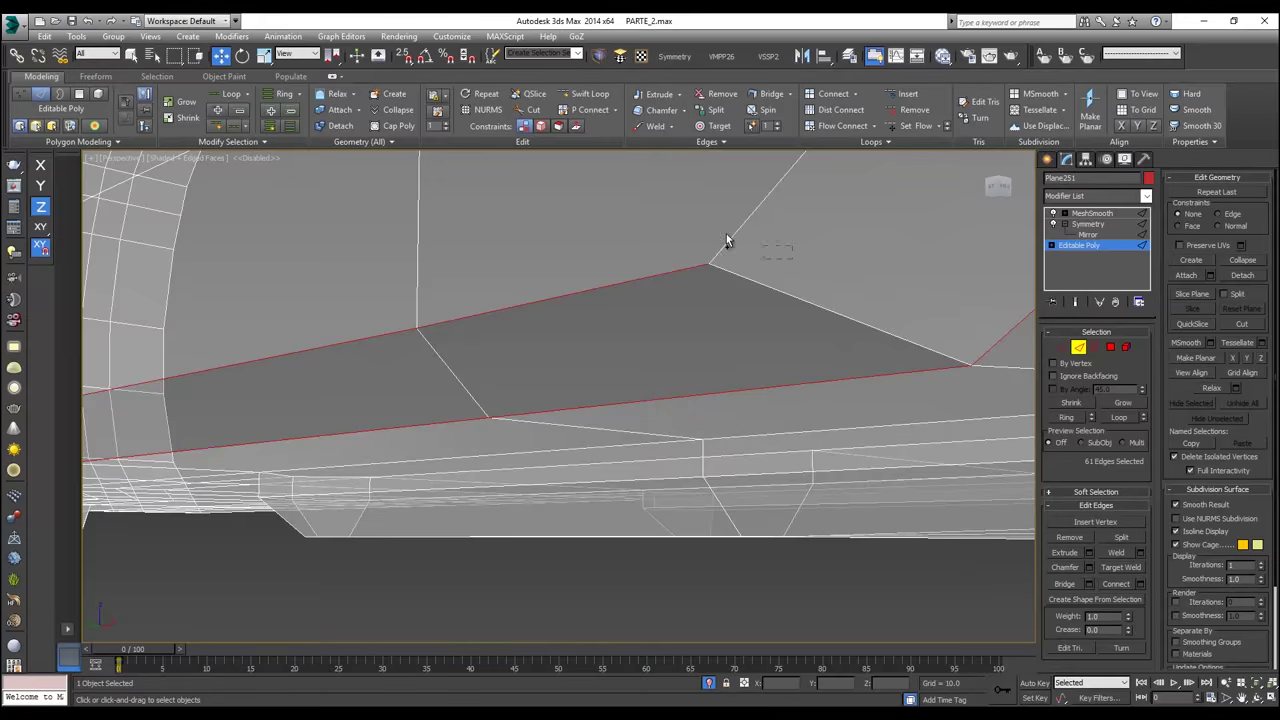
{"action": "left_click_drag", "start_coordinate": [727, 240], "coordinate": [718, 236], "text": "ctrl"}
{"action": "scroll", "coordinate": [678, 352], "scroll_direction": "down", "scroll_amount": 7}
{"action": "left_click", "coordinate": [236, 99]}
Step: Add the unselected lower edge of the sloping shoulder's bevel and extend the selection as a loop
{"action": "scroll", "coordinate": [640, 250], "scroll_direction": "up", "scroll_amount": 10}
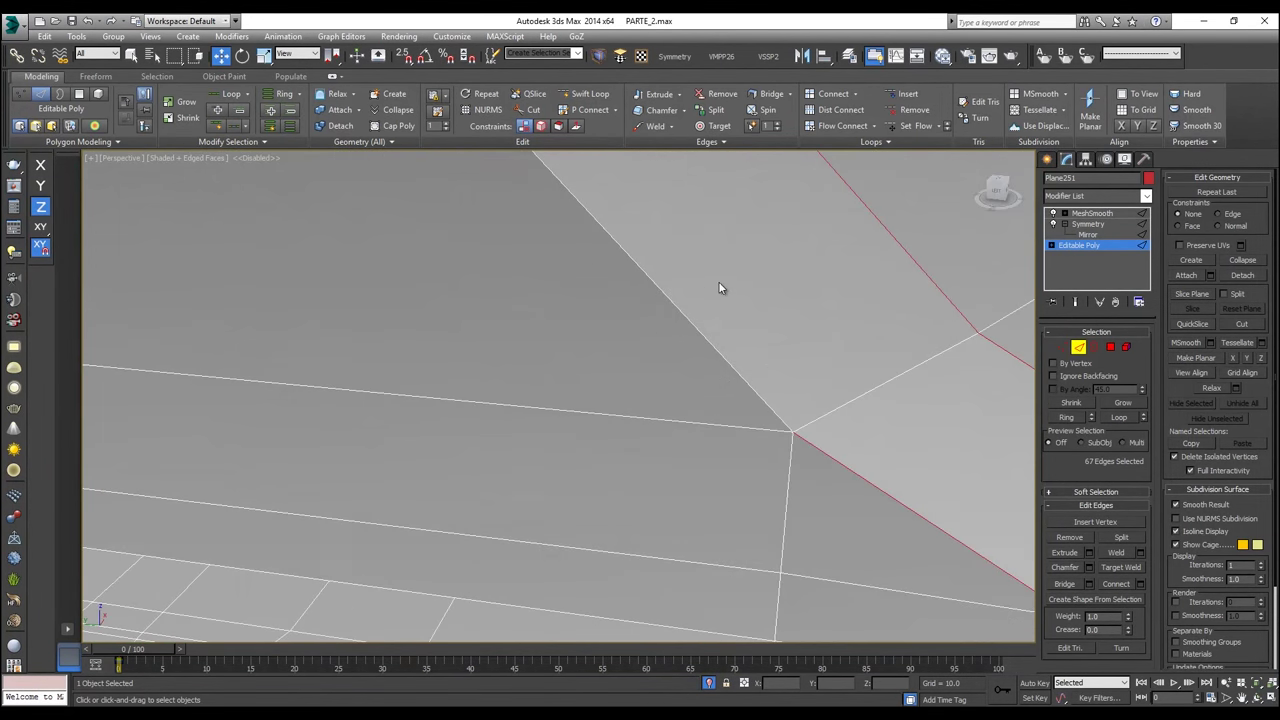
{"action": "left_click", "coordinate": [646, 318], "text": "ctrl"}
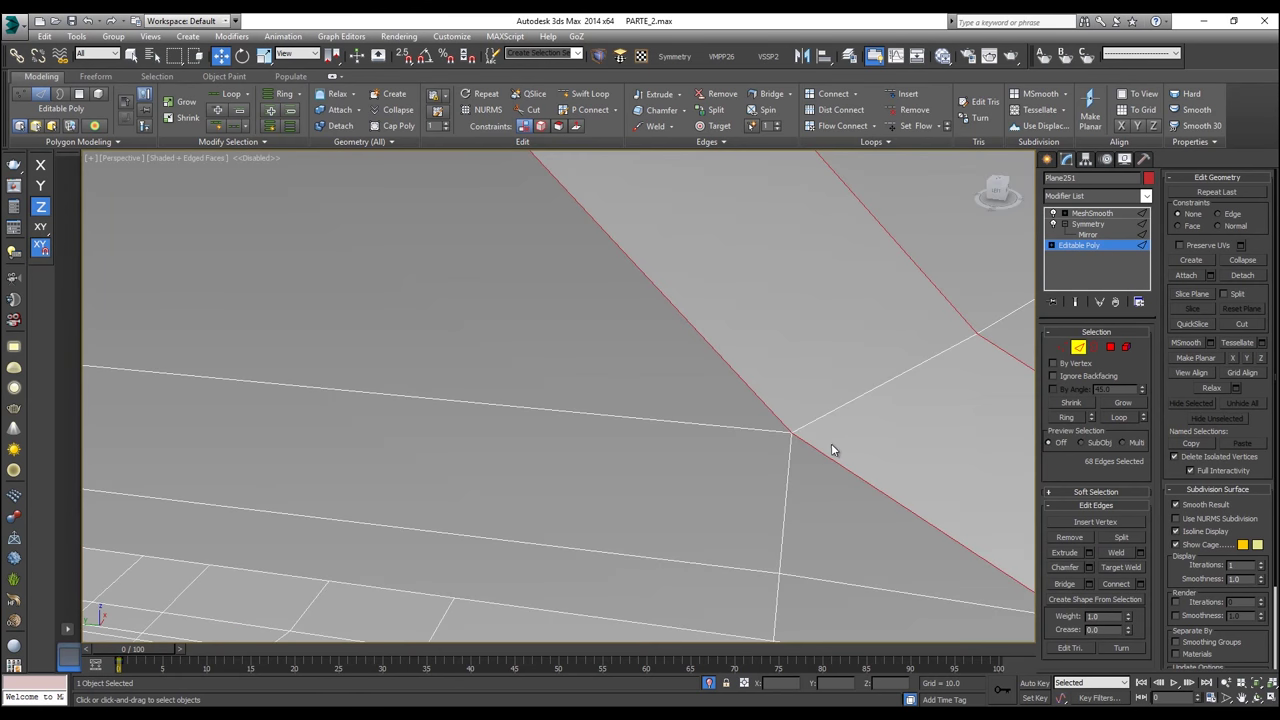
{"action": "scroll", "coordinate": [780, 400], "scroll_direction": "down", "scroll_amount": 10}
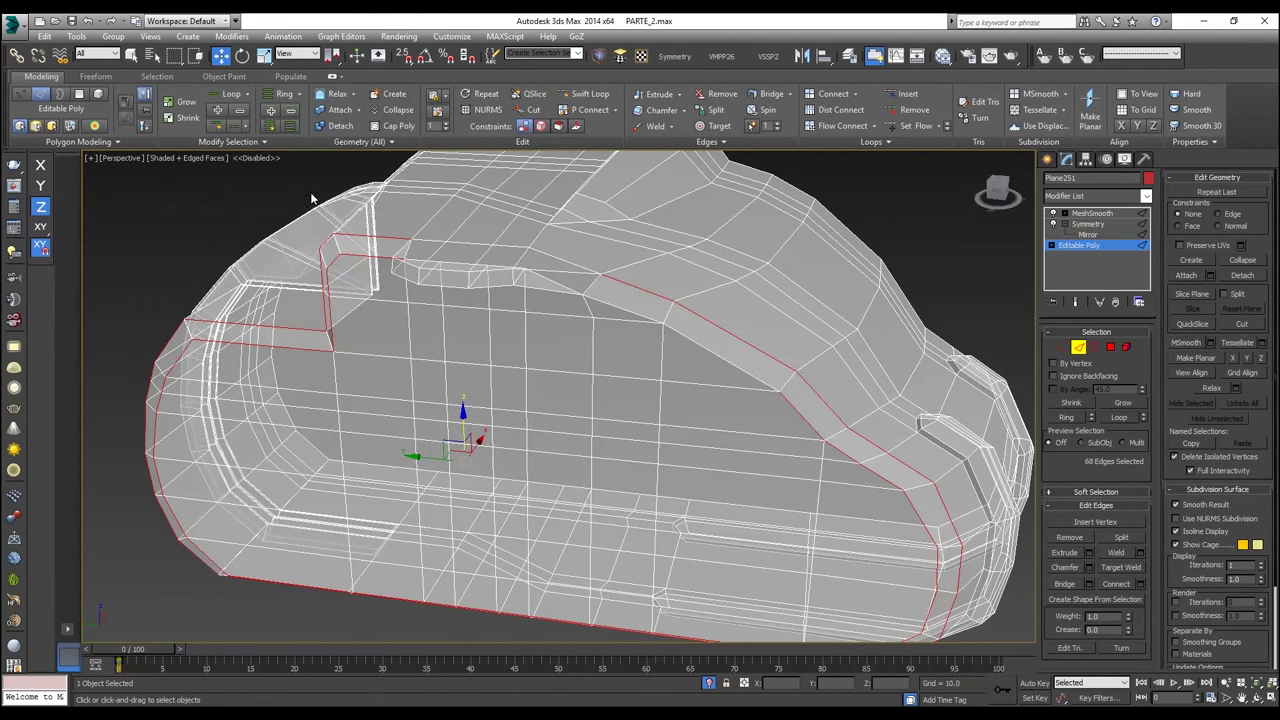
{"action": "left_click", "coordinate": [235, 97]}
Step: Add the remaining bevel edges beside the scalloped lip above the flat side panel to the selection
{"action": "scroll", "coordinate": [653, 295], "scroll_direction": "up", "scroll_amount": 4}
{"action": "left_click", "coordinate": [617, 325], "text": "ctrl"}
{"action": "middle_click_drag", "start_coordinate": [508, 293], "coordinate": [583, 336]}
{"action": "key", "text": "alt+x"}
{"action": "left_click", "coordinate": [583, 337], "text": "ctrl"}
{"action": "left_click", "coordinate": [581, 304], "text": "ctrl"}
{"action": "middle_click_drag", "start_coordinate": [543, 300], "coordinate": [522, 315], "text": "alt"}
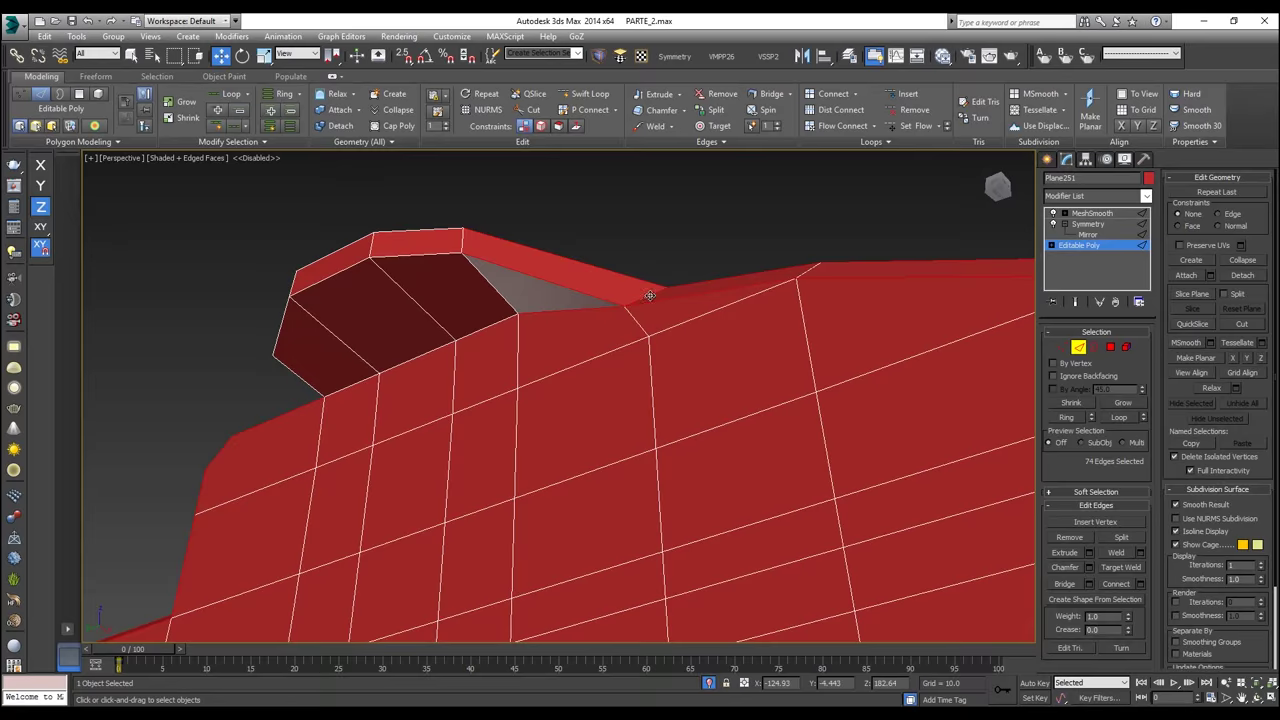
Step: Turn on see-through display and add both bevel edges along the scalloped lip's sloping and outermost segments
{"action": "key", "text": "alt+x"}
{"action": "left_click", "coordinate": [436, 255], "text": "ctrl"}
{"action": "left_click", "coordinate": [427, 229], "text": "ctrl"}
{"action": "middle_click_drag", "start_coordinate": [426, 222], "coordinate": [485, 208], "text": "alt"}
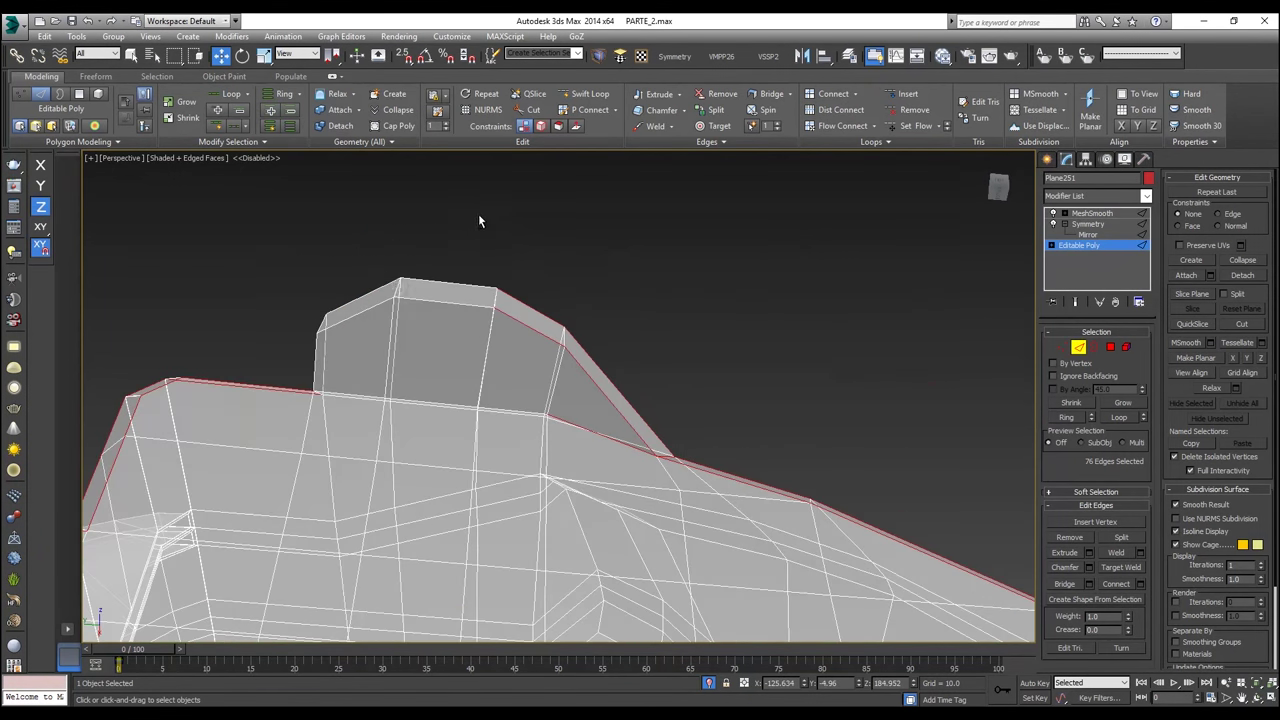
{"action": "left_click", "coordinate": [356, 299], "text": "ctrl"}
{"action": "left_click", "coordinate": [364, 312], "text": "ctrl"}
{"action": "left_click", "coordinate": [434, 301], "text": "ctrl"}
{"action": "left_click", "coordinate": [447, 283], "text": "ctrl"}
Step: Add the edges at the scalloped lip's short end and along its base to complete the selection
{"action": "scroll", "coordinate": [344, 346], "scroll_direction": "up", "scroll_amount": 3}
{"action": "left_click", "coordinate": [319, 349], "text": "ctrl"}
{"action": "left_click", "coordinate": [306, 349], "text": "ctrl"}
{"action": "middle_click_drag", "start_coordinate": [384, 414], "coordinate": [337, 325], "text": "alt"}
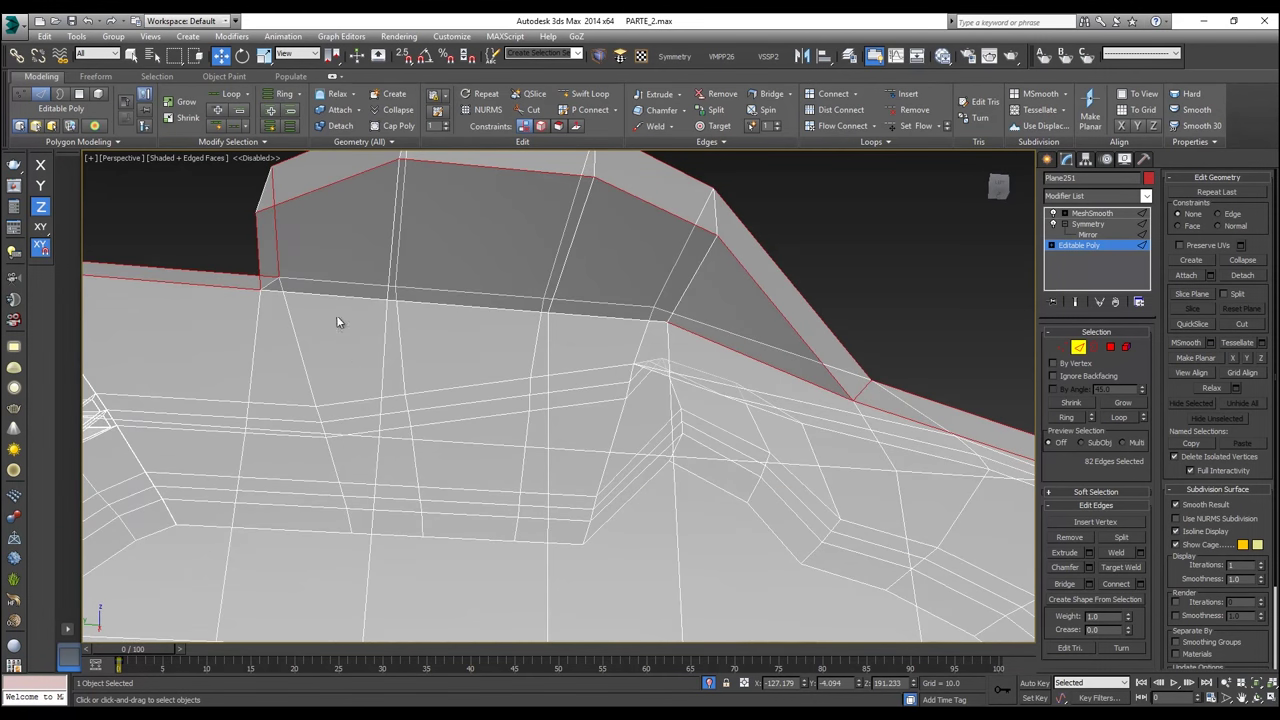
{"action": "left_click", "coordinate": [469, 306], "text": "ctrl"}
{"action": "middle_click_drag", "start_coordinate": [594, 317], "coordinate": [368, 357], "text": "alt"}
{"action": "left_click", "coordinate": [338, 334], "text": "ctrl"}
Step: Chamfer the selected bevel edges by 0.06
{"action": "scroll", "coordinate": [338, 334], "scroll_direction": "down", "scroll_amount": 6}
{"action": "middle_click_drag", "start_coordinate": [497, 374], "coordinate": [486, 257], "text": "alt"}
{"action": "scroll", "coordinate": [498, 370], "scroll_direction": "down", "scroll_amount": 4}
{"action": "middle_click_drag", "start_coordinate": [660, 351], "coordinate": [297, 402], "text": "alt"}
{"action": "scroll", "coordinate": [417, 368], "scroll_direction": "up", "scroll_amount": 8}
{"action": "middle_click_drag", "start_coordinate": [551, 280], "coordinate": [505, 298], "text": "alt"}
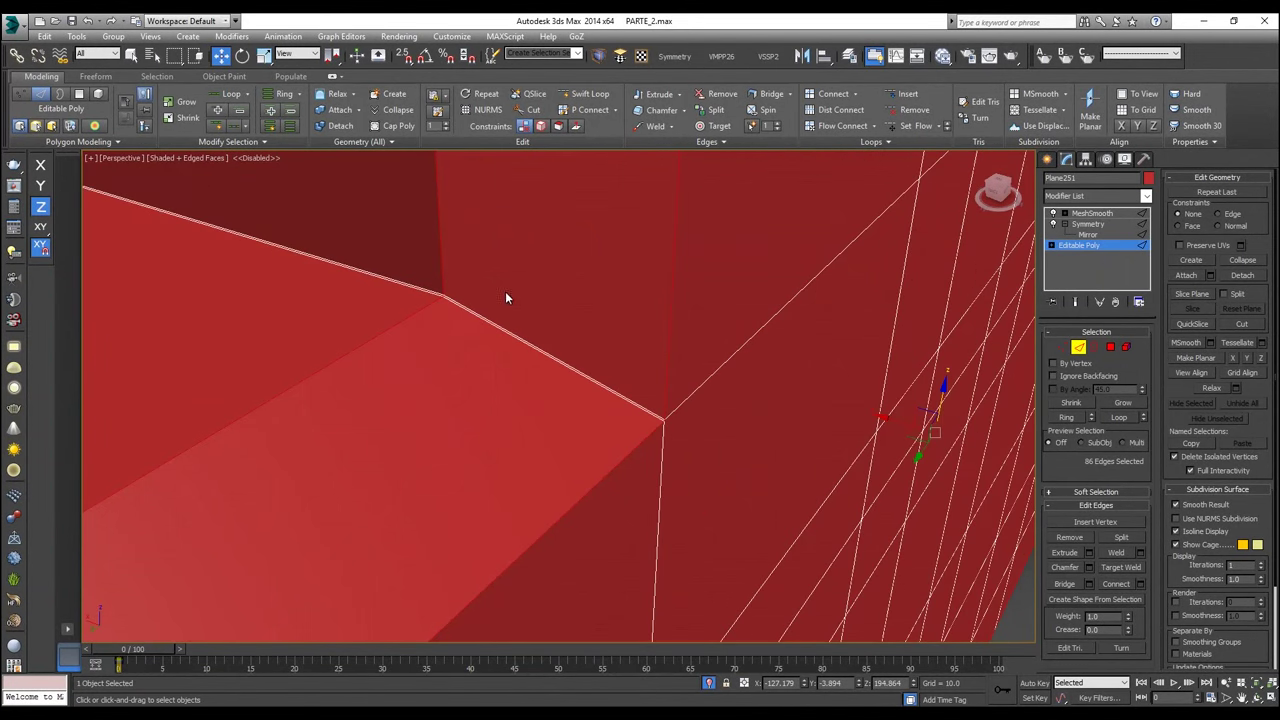
{"action": "right_click", "coordinate": [451, 306]}
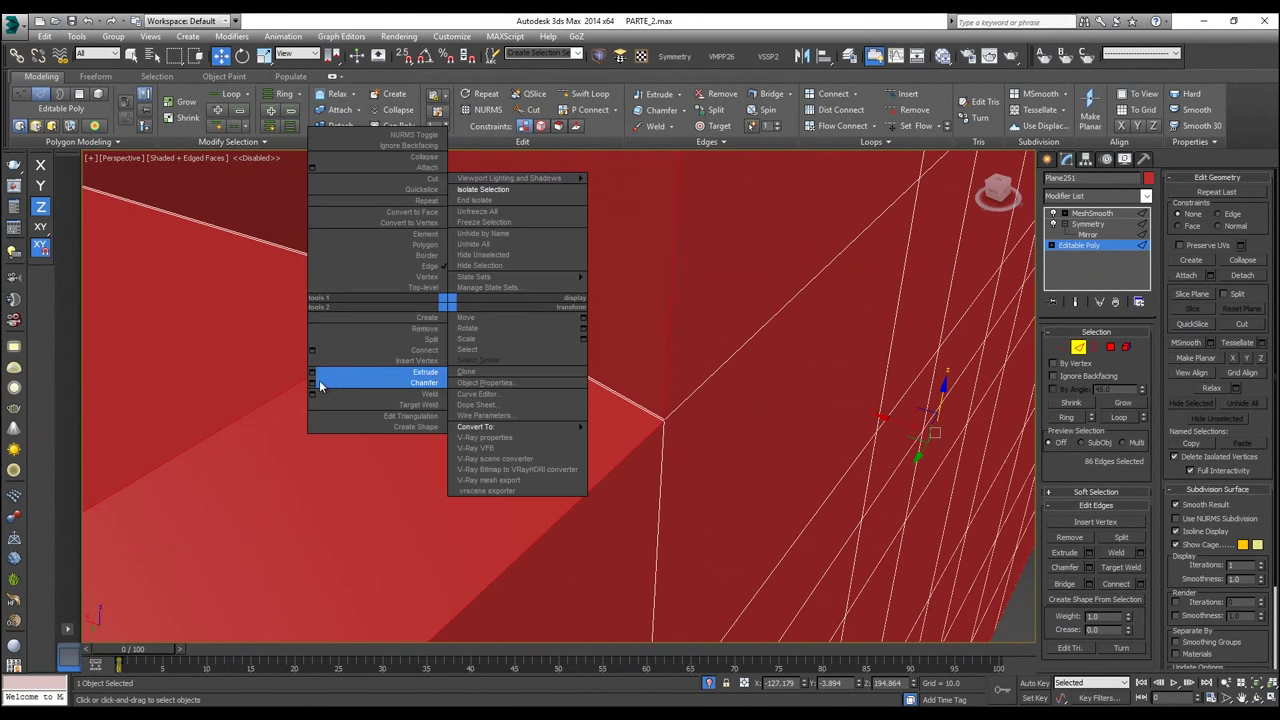
{"action": "left_click", "coordinate": [312, 385]}
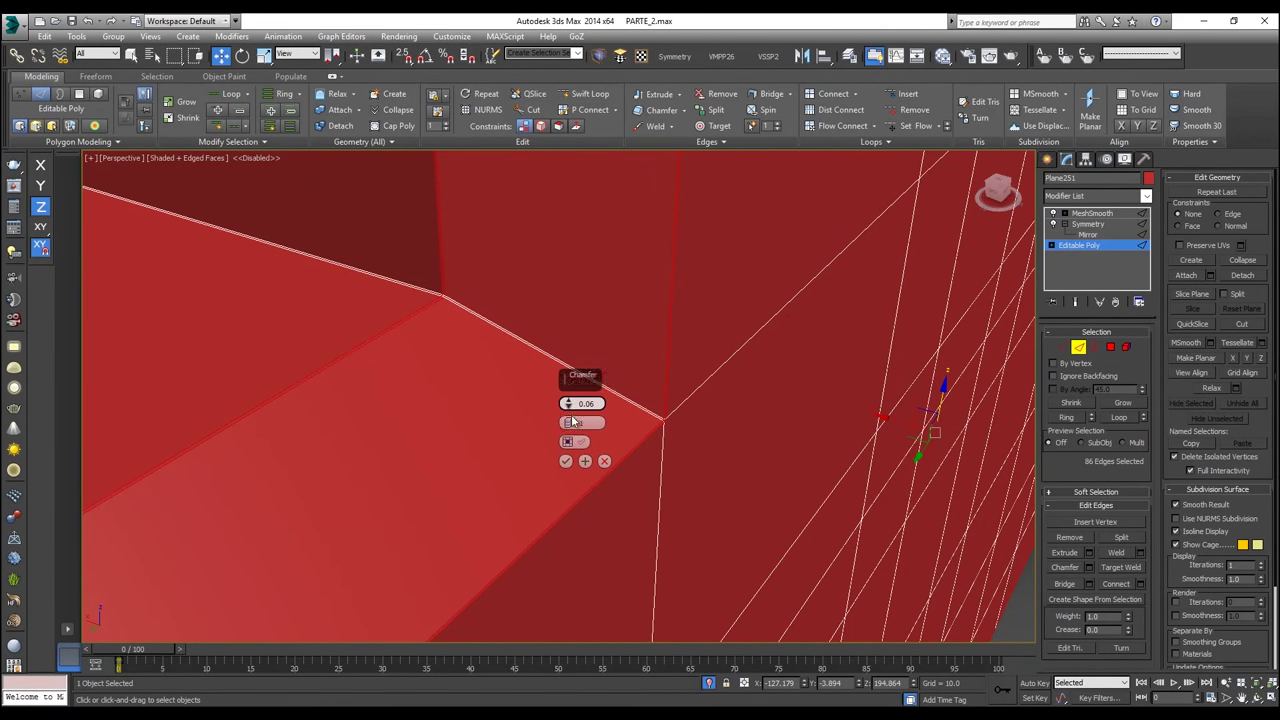
{"action": "left_click", "coordinate": [566, 461]}
Step: Select the four chamfer vertices at the recess's lower corner and examine how the chamfer meets there
{"action": "middle_click_drag", "start_coordinate": [654, 417], "coordinate": [625, 408], "text": "alt"}
{"action": "middle_click_drag", "start_coordinate": [400, 245], "coordinate": [623, 440]}
{"action": "left_click", "coordinate": [1063, 348]}
{"action": "key", "text": "1"}
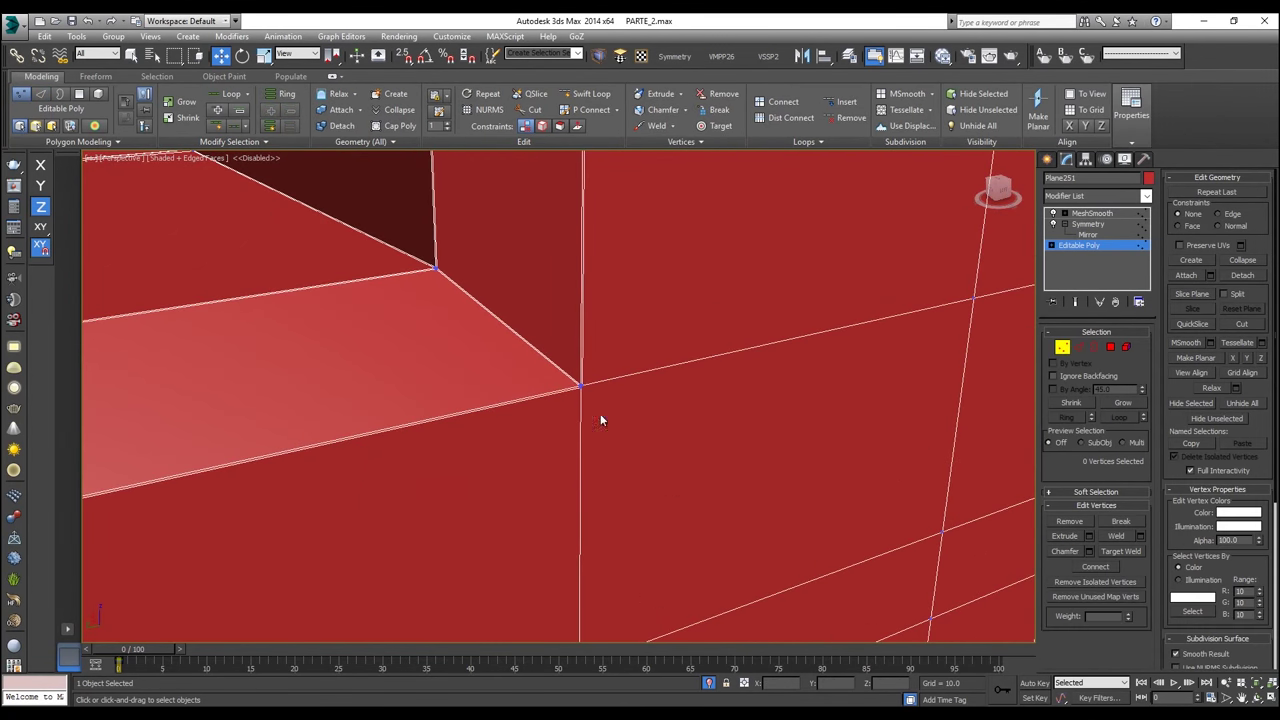
{"action": "scroll", "coordinate": [560, 385], "scroll_direction": "up", "scroll_amount": 8}
{"action": "scroll", "coordinate": [560, 385], "scroll_direction": "down", "scroll_amount": 6}
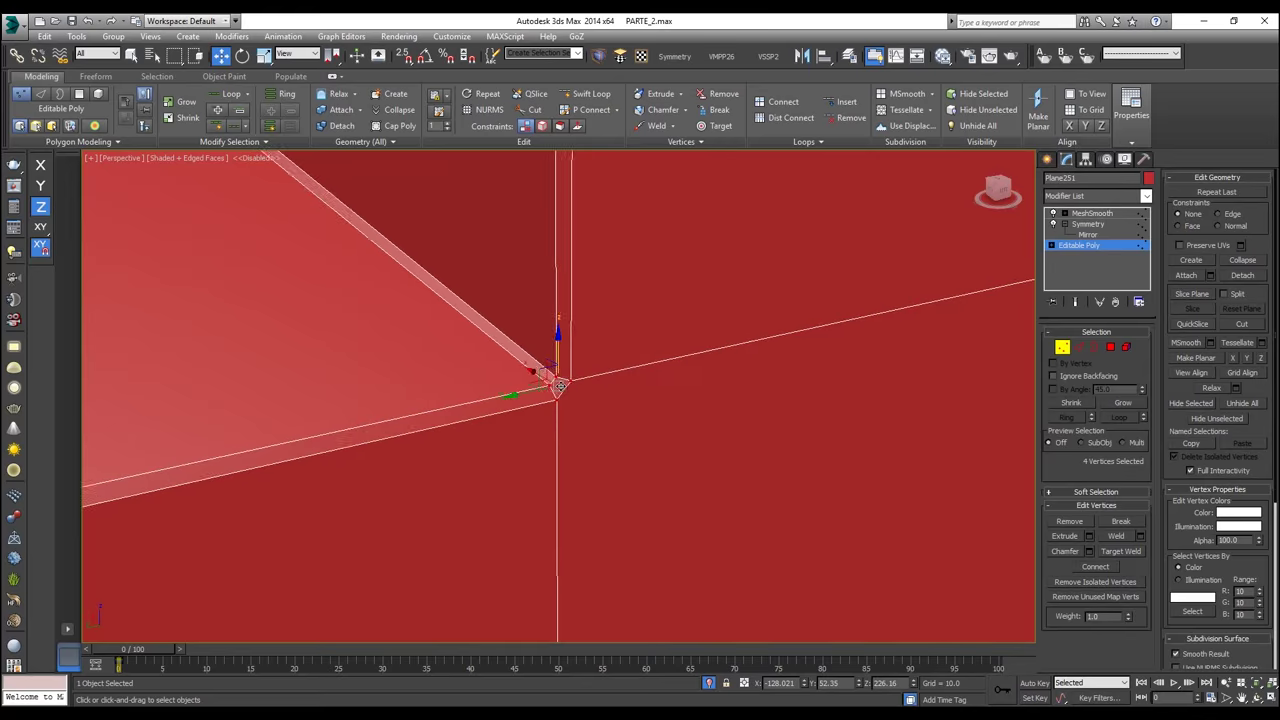
{"action": "scroll", "coordinate": [600, 422], "scroll_direction": "down", "scroll_amount": 4}
{"action": "scroll", "coordinate": [474, 316], "scroll_direction": "up", "scroll_amount": 6}
{"action": "scroll", "coordinate": [400, 241], "scroll_direction": "down", "scroll_amount": 10}
{"action": "middle_click_drag", "start_coordinate": [600, 296], "coordinate": [533, 377]}
{"action": "scroll", "coordinate": [533, 377], "scroll_direction": "up", "scroll_amount": 5}
{"action": "scroll", "coordinate": [497, 343], "scroll_direction": "down", "scroll_amount": 3}
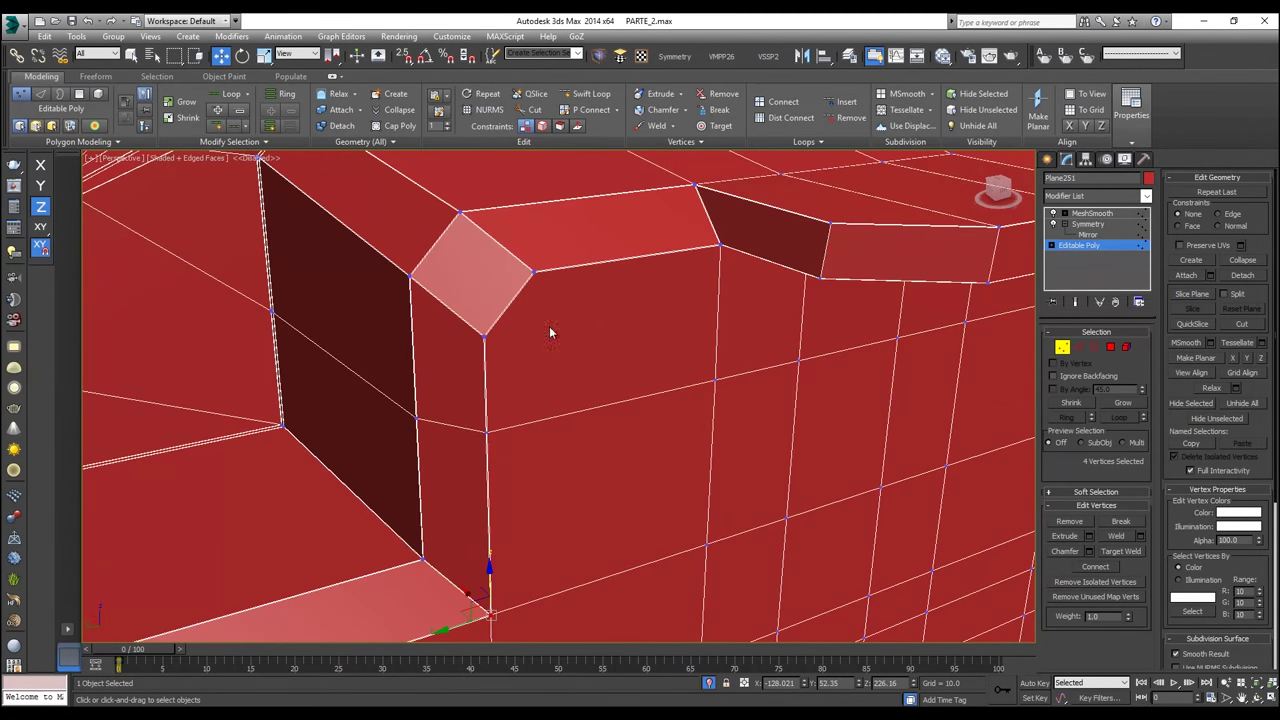
Step: Select the chamfer vertex at the lowest point of the diamond-shaped bevel facet above the recess
{"action": "scroll", "coordinate": [292, 400], "scroll_direction": "up", "scroll_amount": 6}
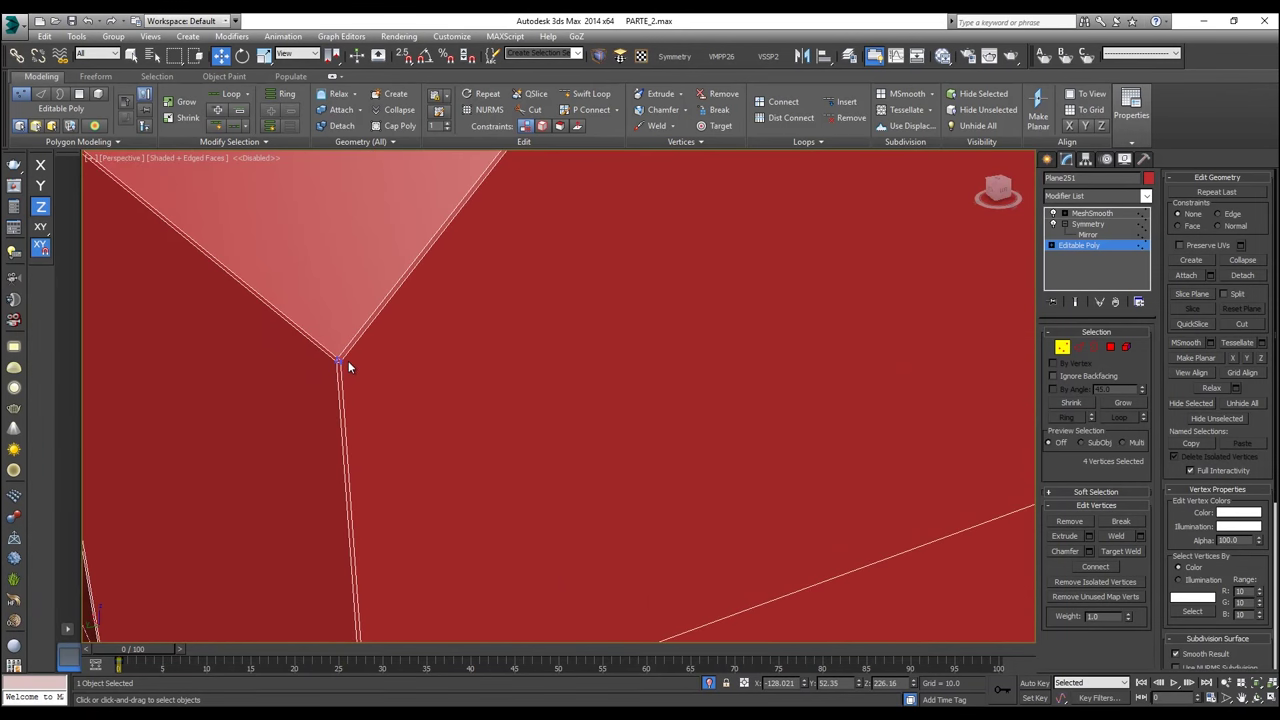
{"action": "middle_click_drag", "start_coordinate": [346, 363], "coordinate": [479, 366]}
{"action": "left_click_drag", "start_coordinate": [575, 396], "coordinate": [548, 356]}
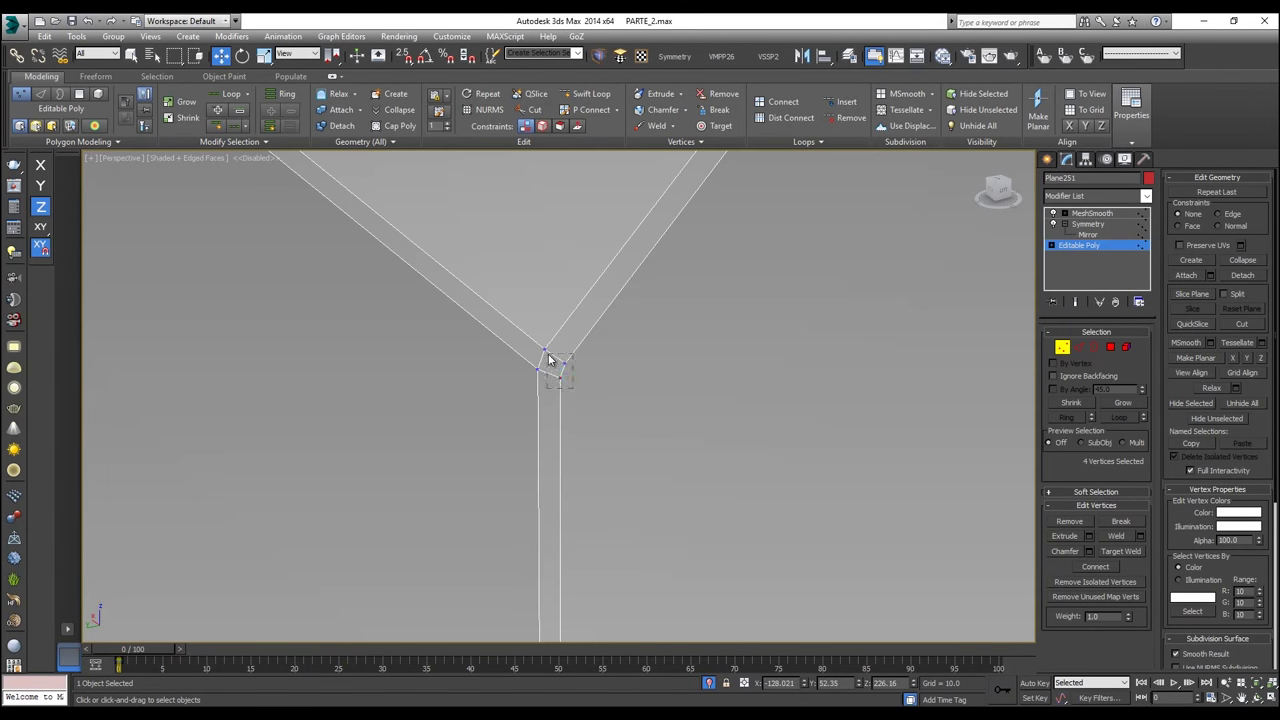
{"action": "left_click", "coordinate": [560, 372]}
{"action": "scroll", "coordinate": [643, 294], "scroll_direction": "down", "scroll_amount": 5}
{"action": "middle_click_drag", "start_coordinate": [606, 318], "coordinate": [463, 363]}
{"action": "scroll", "coordinate": [560, 340], "scroll_direction": "down", "scroll_amount": 2}
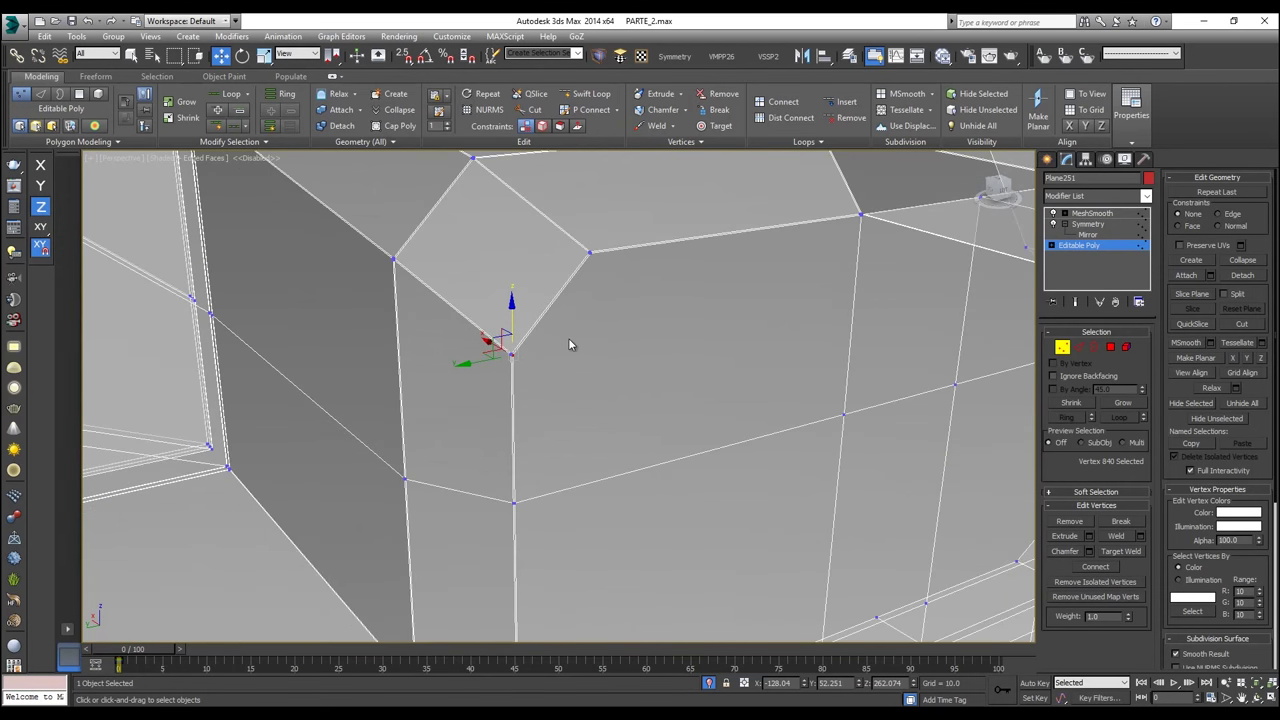
Step: Weld the two neighbouring chamfer vertices at the junction on the body's long upper bevel edge
{"action": "middle_click_drag", "start_coordinate": [508, 370], "coordinate": [798, 495], "text": "alt"}
{"action": "scroll", "coordinate": [667, 425], "scroll_direction": "up", "scroll_amount": 10}
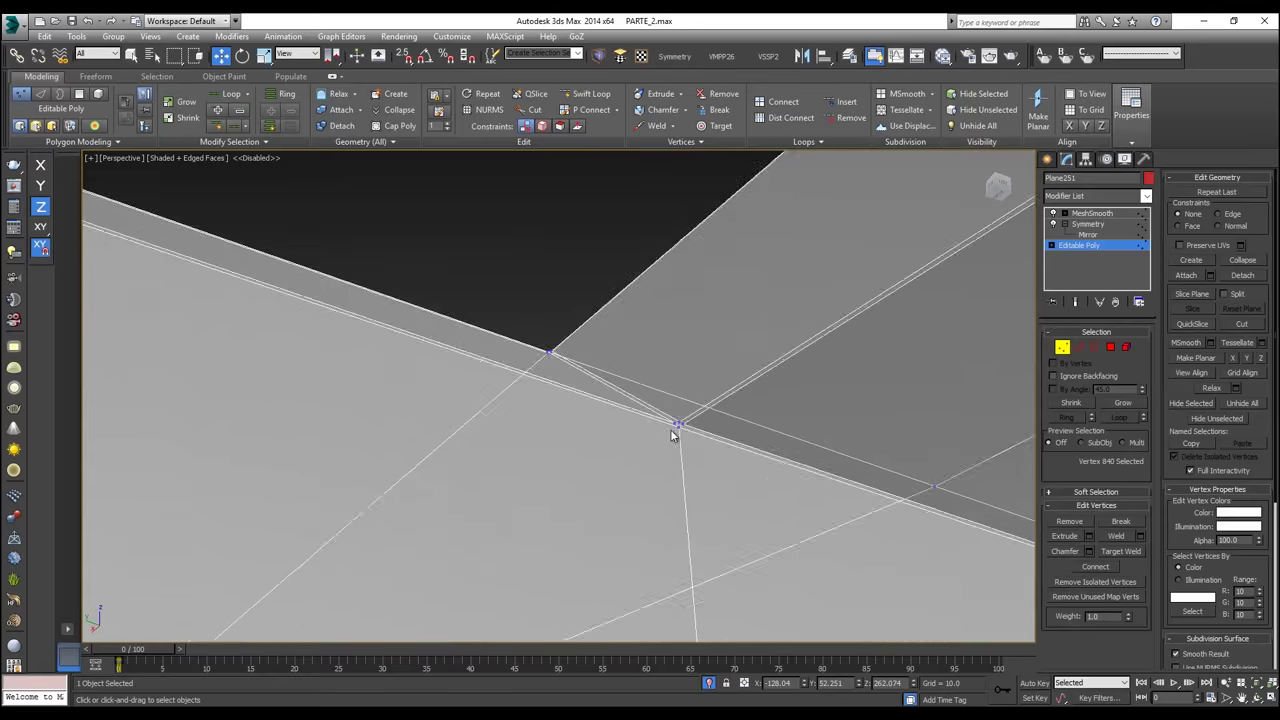
{"action": "scroll", "coordinate": [660, 432], "scroll_direction": "down", "scroll_amount": 10}
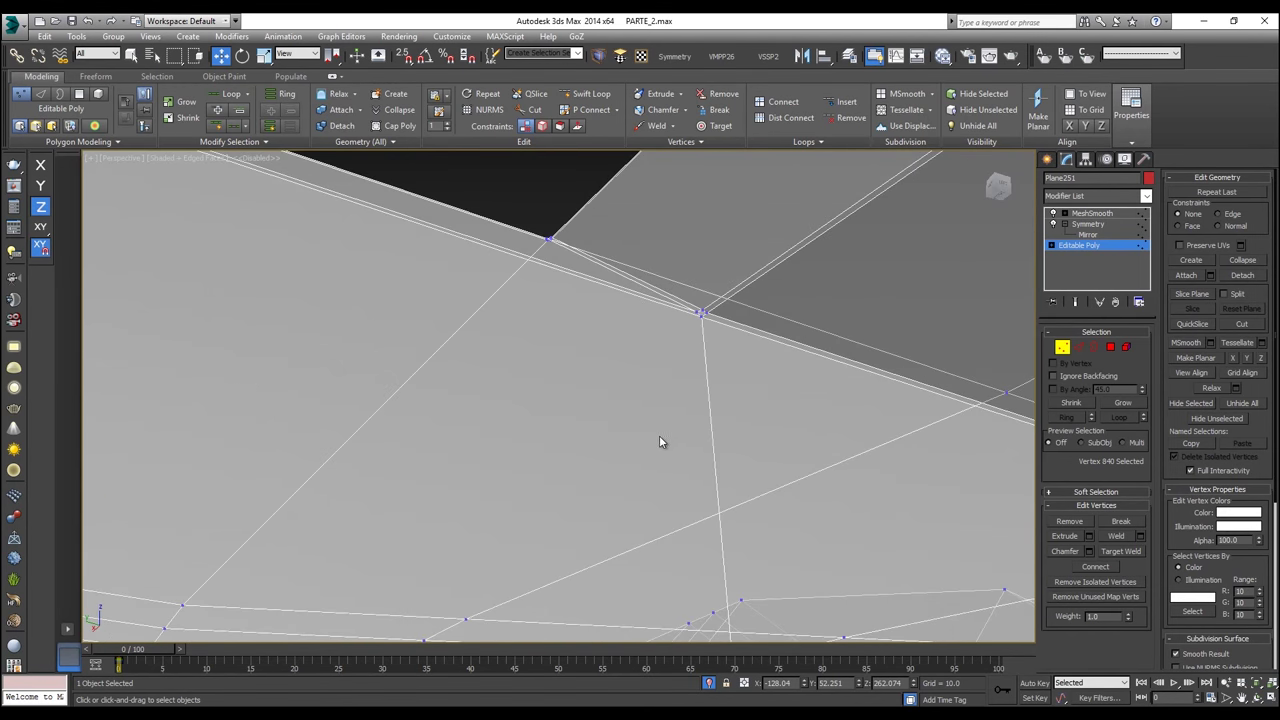
{"action": "scroll", "coordinate": [727, 463], "scroll_direction": "up", "scroll_amount": 10}
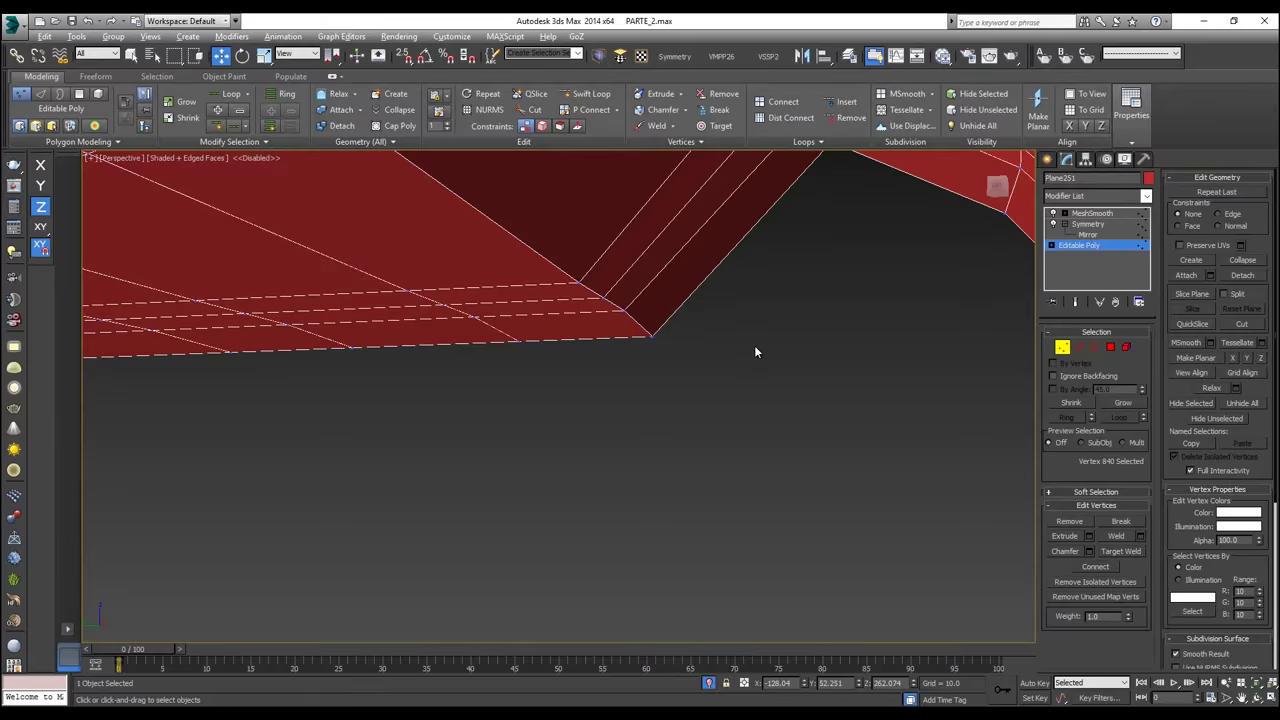
{"action": "scroll", "coordinate": [755, 347], "scroll_direction": "down", "scroll_amount": 3}
{"action": "middle_click_drag", "start_coordinate": [723, 348], "coordinate": [513, 398]}
{"action": "scroll", "coordinate": [621, 477], "scroll_direction": "up", "scroll_amount": 4}
{"action": "scroll", "coordinate": [520, 525], "scroll_direction": "down", "scroll_amount": 3}
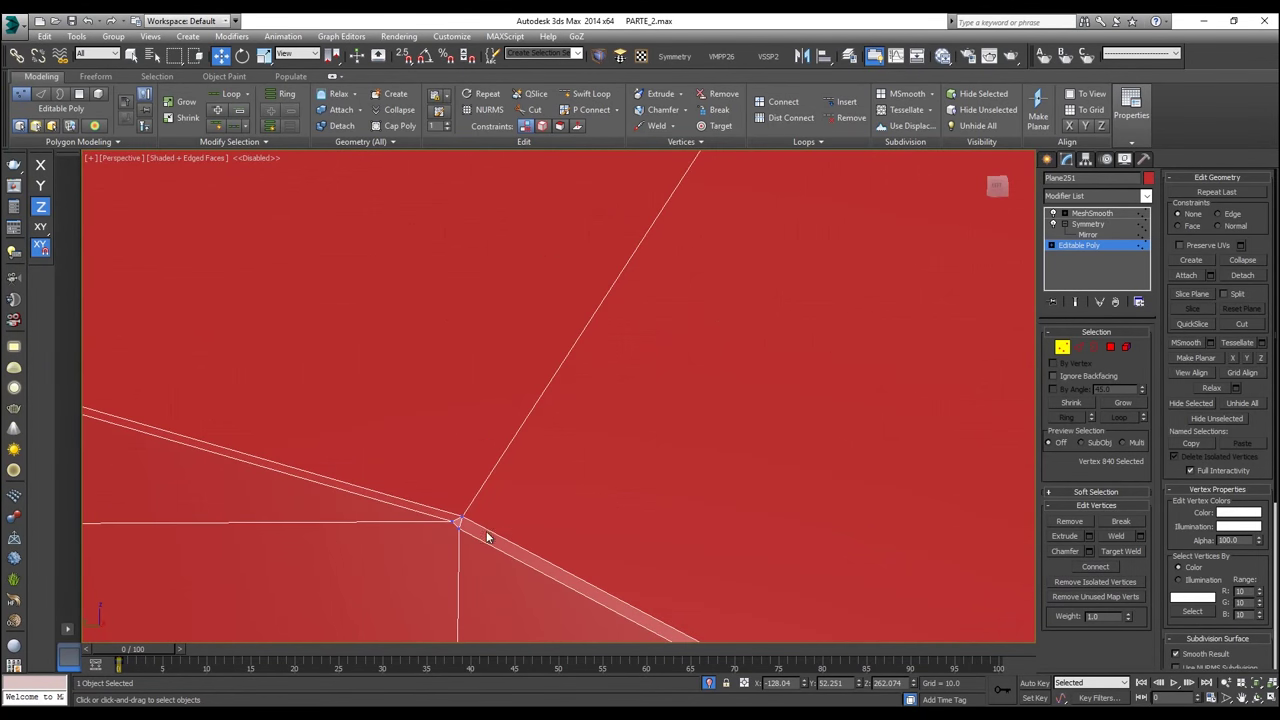
{"action": "key", "text": "alt+x"}
{"action": "left_click_drag", "start_coordinate": [463, 543], "coordinate": [420, 521]}
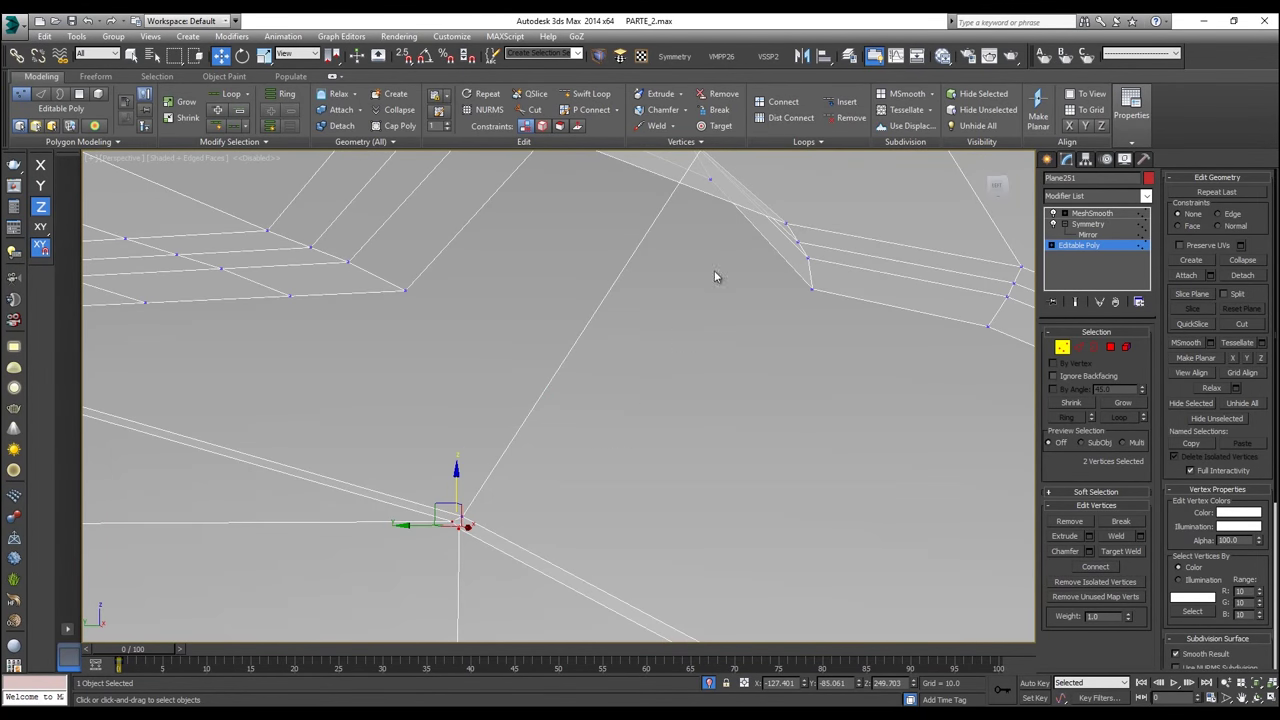
{"action": "left_click", "coordinate": [653, 129]}
{"action": "scroll", "coordinate": [563, 430], "scroll_direction": "down", "scroll_amount": 3}
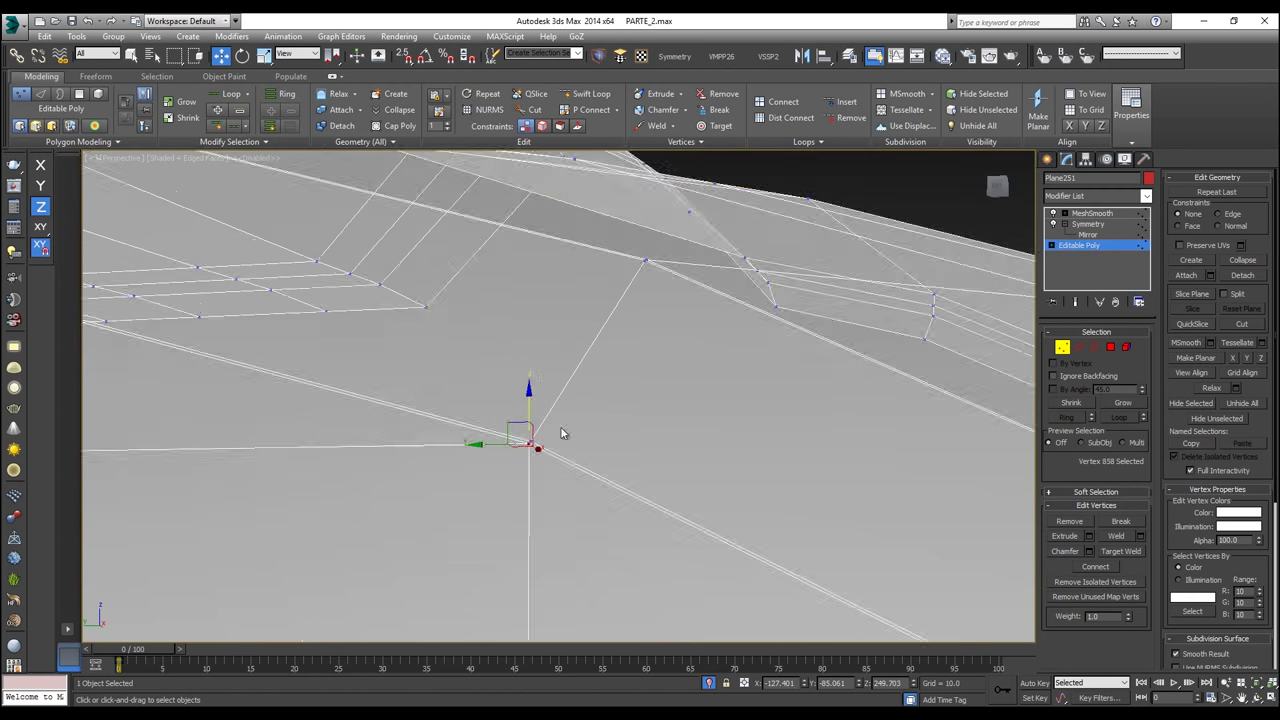
Step: Weld the paired chamfer vertices at the next junction down the sloping bevel edge
{"action": "middle_click_drag", "start_coordinate": [563, 430], "coordinate": [388, 352]}
{"action": "middle_click_drag", "start_coordinate": [706, 492], "coordinate": [545, 424]}
{"action": "scroll", "coordinate": [537, 411], "scroll_direction": "up", "scroll_amount": 4}
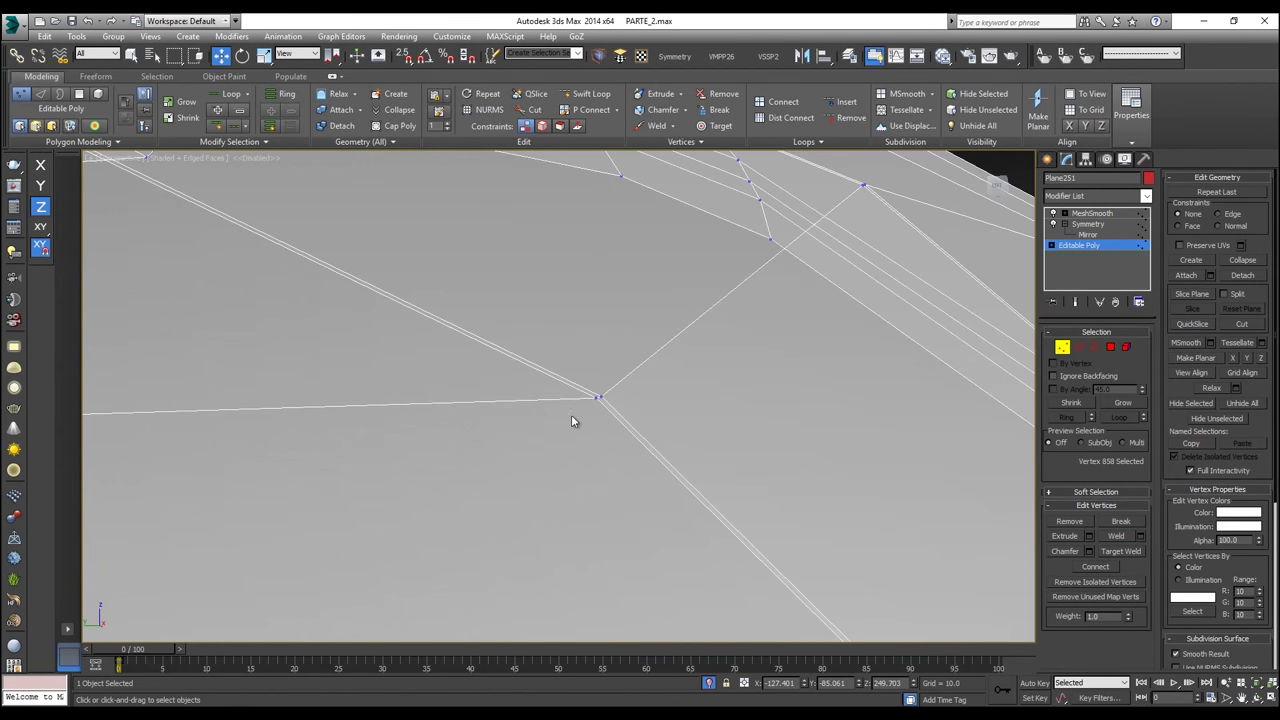
{"action": "scroll", "coordinate": [571, 420], "scroll_direction": "down", "scroll_amount": 6}
{"action": "scroll", "coordinate": [520, 440], "scroll_direction": "up", "scroll_amount": 6}
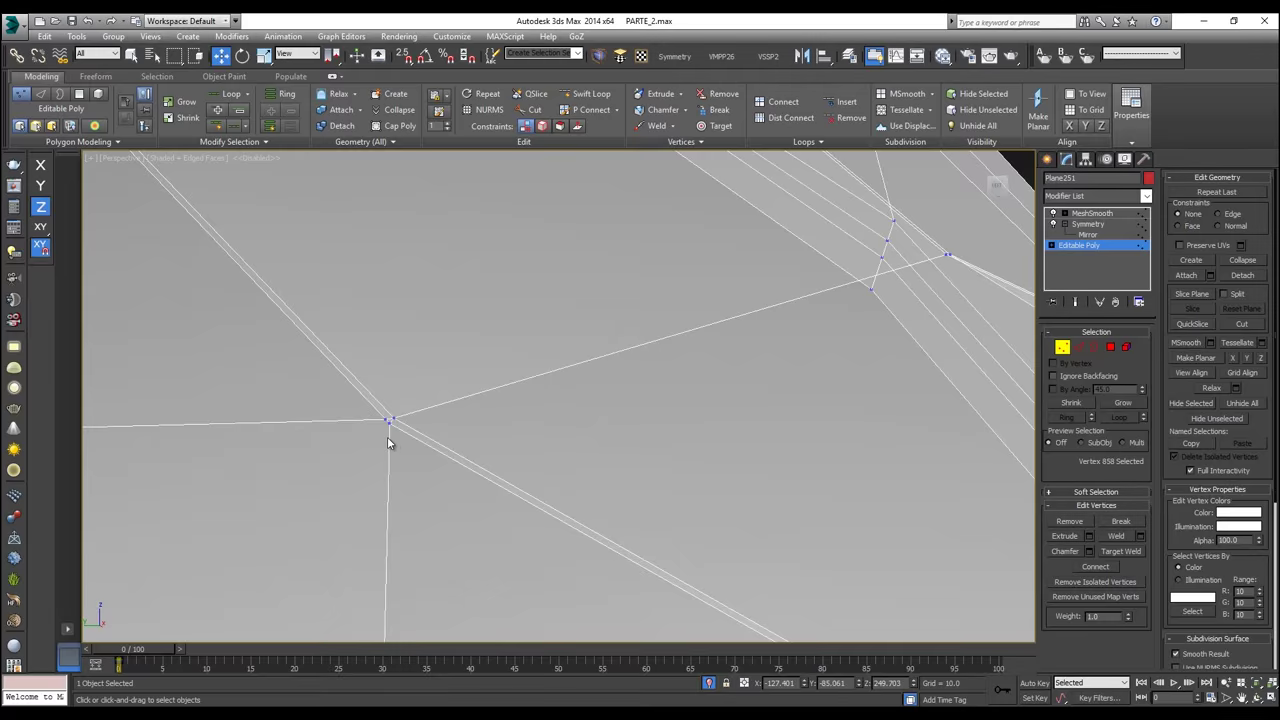
{"action": "mouse_move", "coordinate": [372, 409]}
{"action": "left_mouse_down"}
{"action": "mouse_move", "coordinate": [384, 443]}
{"action": "mouse_move", "coordinate": [415, 442]}
{"action": "mouse_move", "coordinate": [390, 424]}
{"action": "left_mouse_up"}
{"action": "left_click", "coordinate": [656, 129]}
Step: Examine the remaining chamfer junctions along the sloping shoulder and the rounded end of the body
{"action": "middle_click_drag", "start_coordinate": [576, 431], "coordinate": [463, 335]}
{"action": "middle_click_drag", "start_coordinate": [846, 326], "coordinate": [560, 290], "text": "alt"}
{"action": "scroll", "coordinate": [694, 396], "scroll_direction": "down", "scroll_amount": 6}
{"action": "scroll", "coordinate": [618, 410], "scroll_direction": "up", "scroll_amount": 5}
{"action": "scroll", "coordinate": [615, 418], "scroll_direction": "down", "scroll_amount": 6}
{"action": "middle_click_drag", "start_coordinate": [615, 418], "coordinate": [630, 240]}
{"action": "scroll", "coordinate": [620, 435], "scroll_direction": "up", "scroll_amount": 6}
{"action": "middle_click_drag", "start_coordinate": [570, 508], "coordinate": [849, 280]}
{"action": "scroll", "coordinate": [751, 391], "scroll_direction": "down", "scroll_amount": 6}
{"action": "middle_click_drag", "start_coordinate": [729, 416], "coordinate": [780, 355], "text": "alt"}
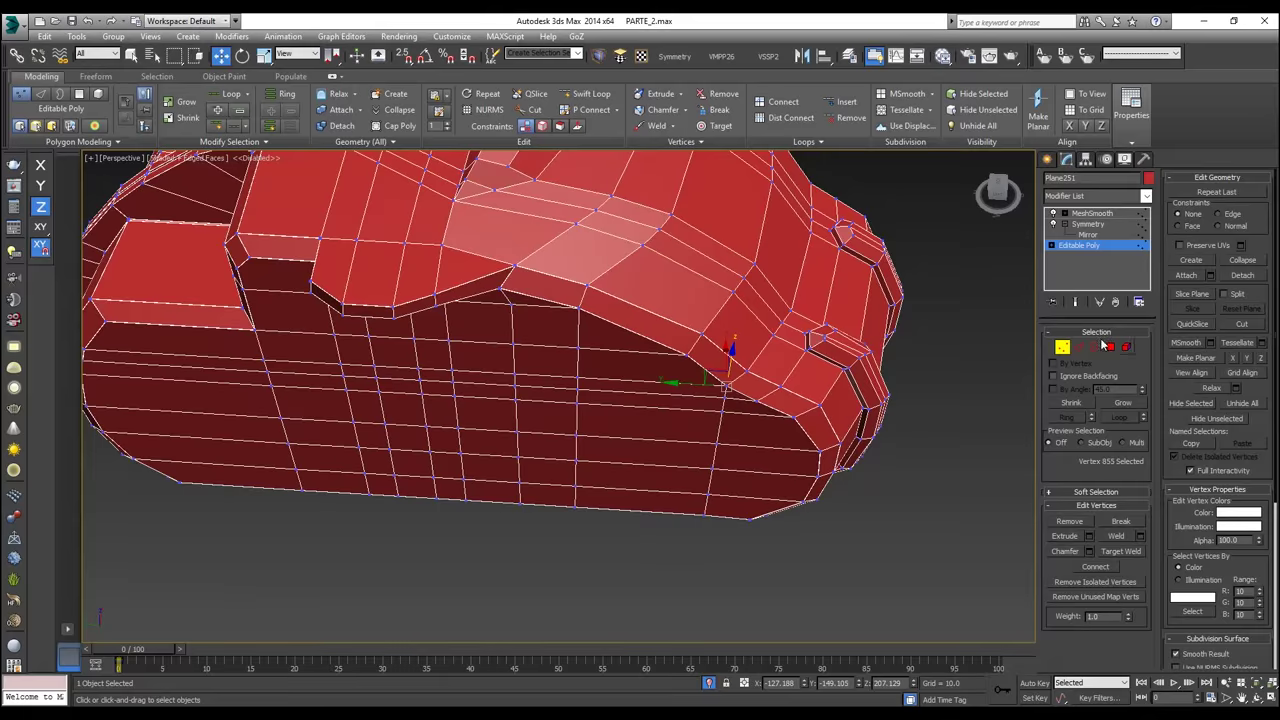
Step: Return the body to its MeshSmooth result, deselect it and hide the edged-faces overlay in the viewport
{"action": "left_click", "coordinate": [1061, 346]}
{"action": "left_click", "coordinate": [1092, 213]}
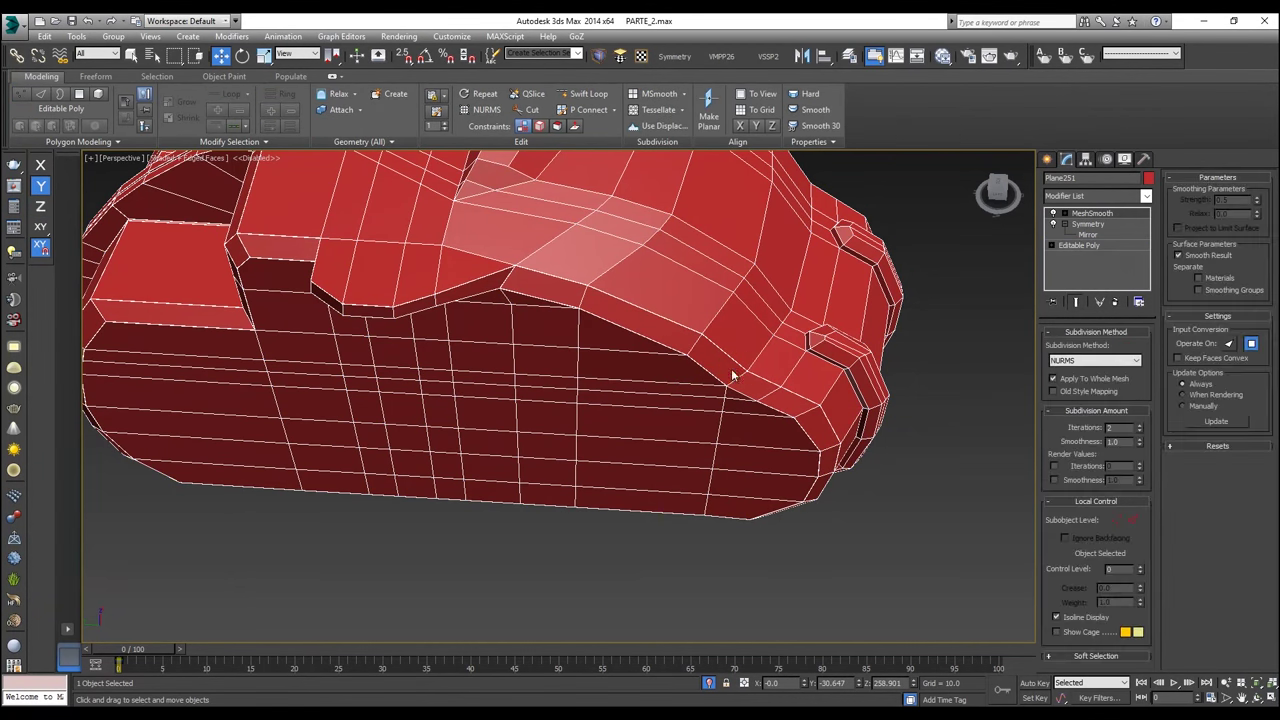
{"action": "left_click", "coordinate": [938, 422]}
{"action": "middle_click_drag", "start_coordinate": [938, 424], "coordinate": [991, 389], "text": "alt"}
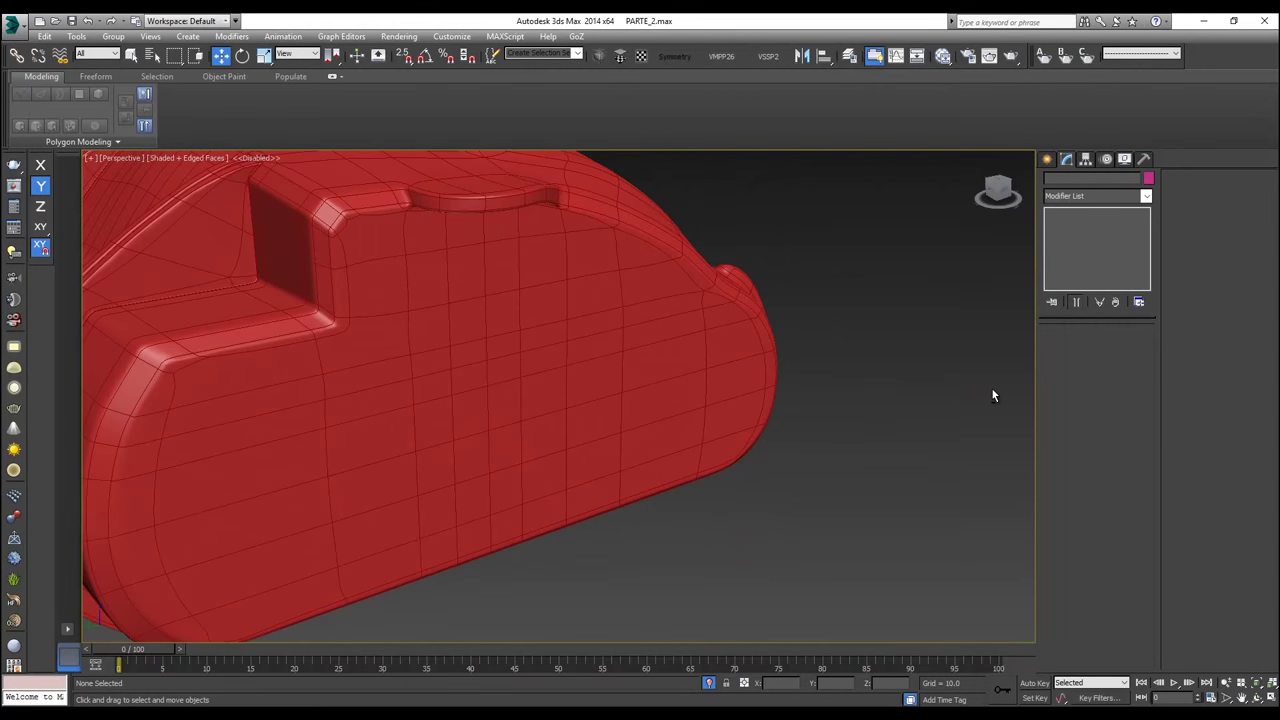
{"action": "key", "text": "F4"}
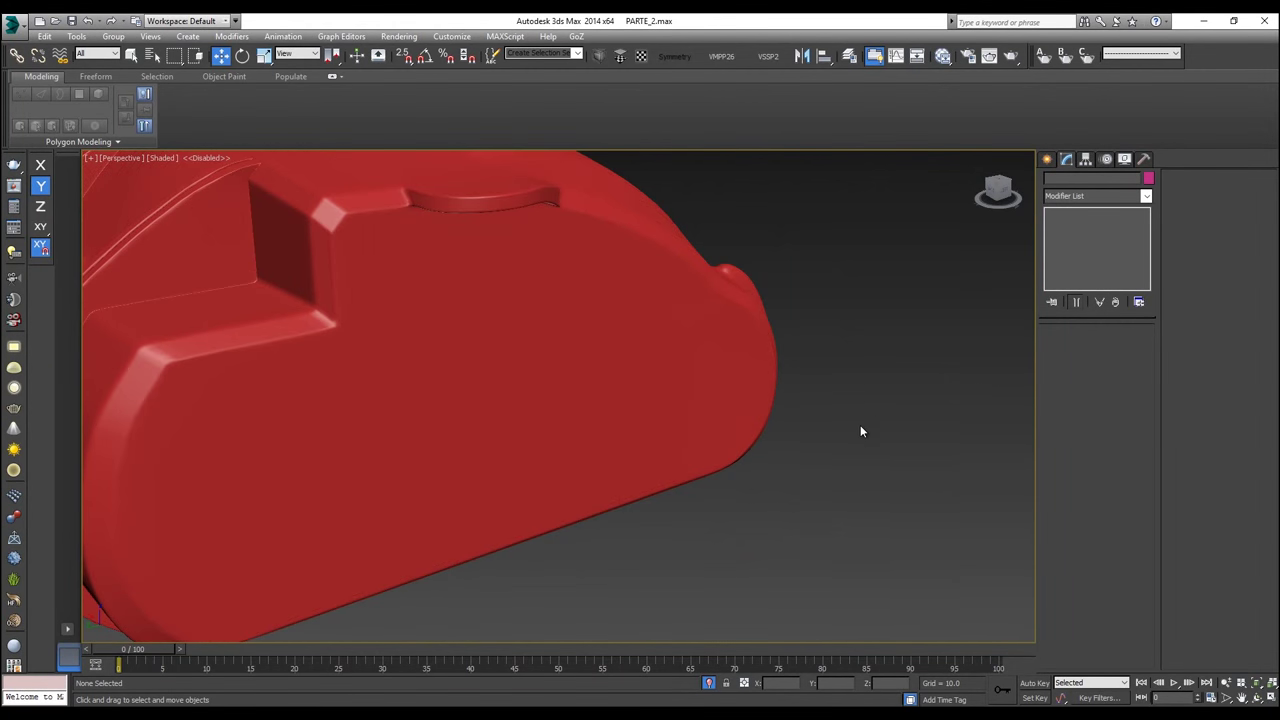
Step: Examine how the smoothed side bevel flows into the ribbed front end of the body
{"action": "scroll", "coordinate": [860, 425], "scroll_direction": "down", "scroll_amount": 6}
{"action": "middle_click_drag", "start_coordinate": [893, 411], "coordinate": [729, 363], "text": "alt"}
{"action": "middle_click_drag", "start_coordinate": [704, 350], "coordinate": [730, 419], "text": "alt"}
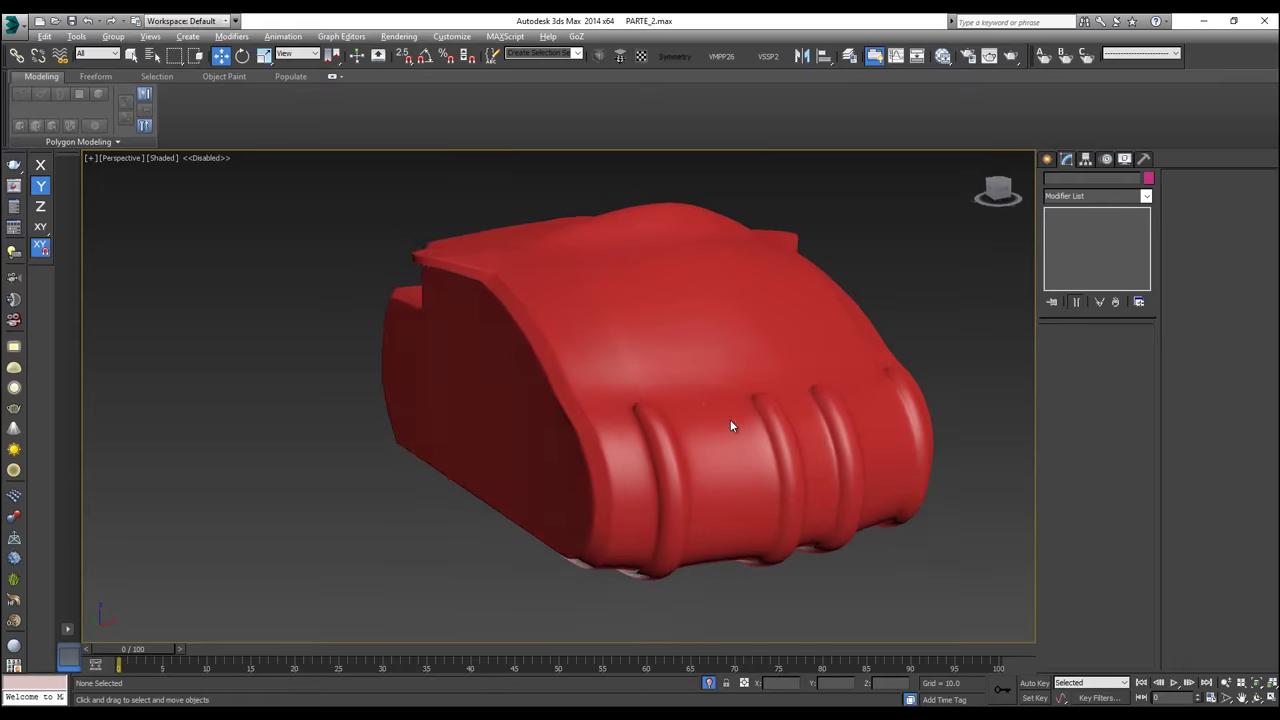
{"action": "left_click", "coordinate": [689, 438]}
{"action": "scroll", "coordinate": [689, 438], "scroll_direction": "up", "scroll_amount": 5}
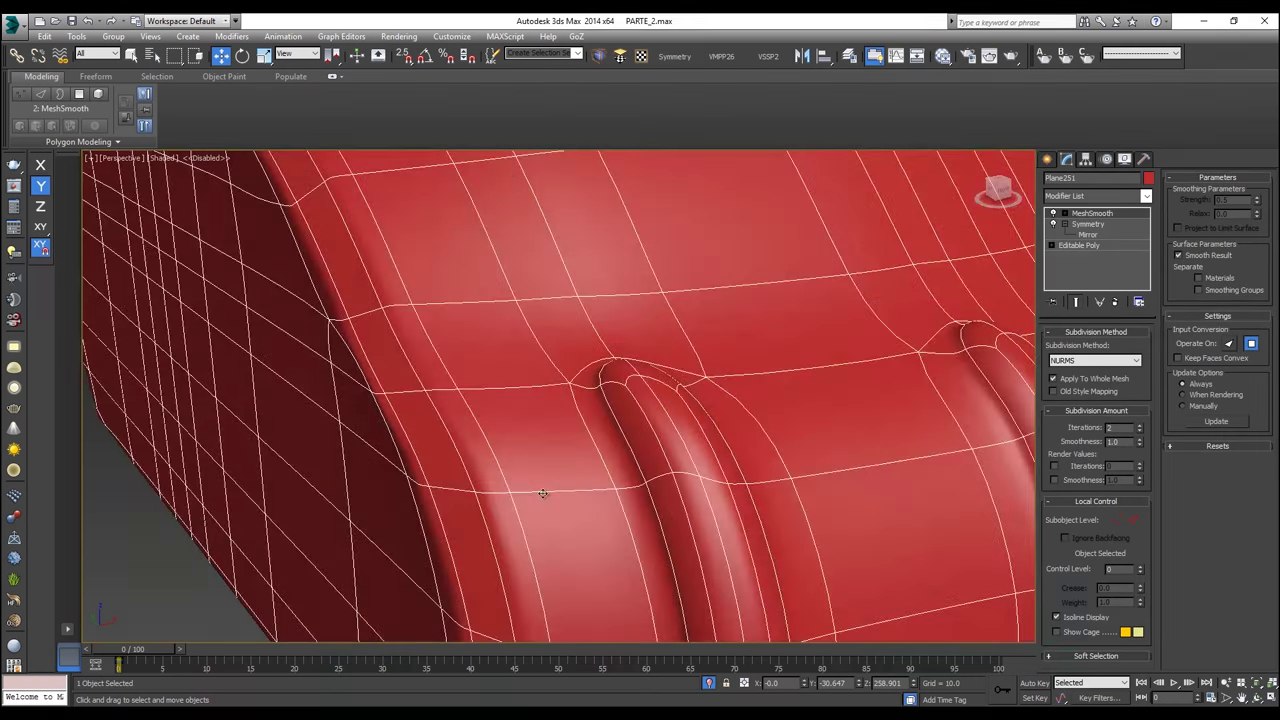
{"action": "left_click", "coordinate": [151, 523]}
{"action": "left_click", "coordinate": [608, 418]}
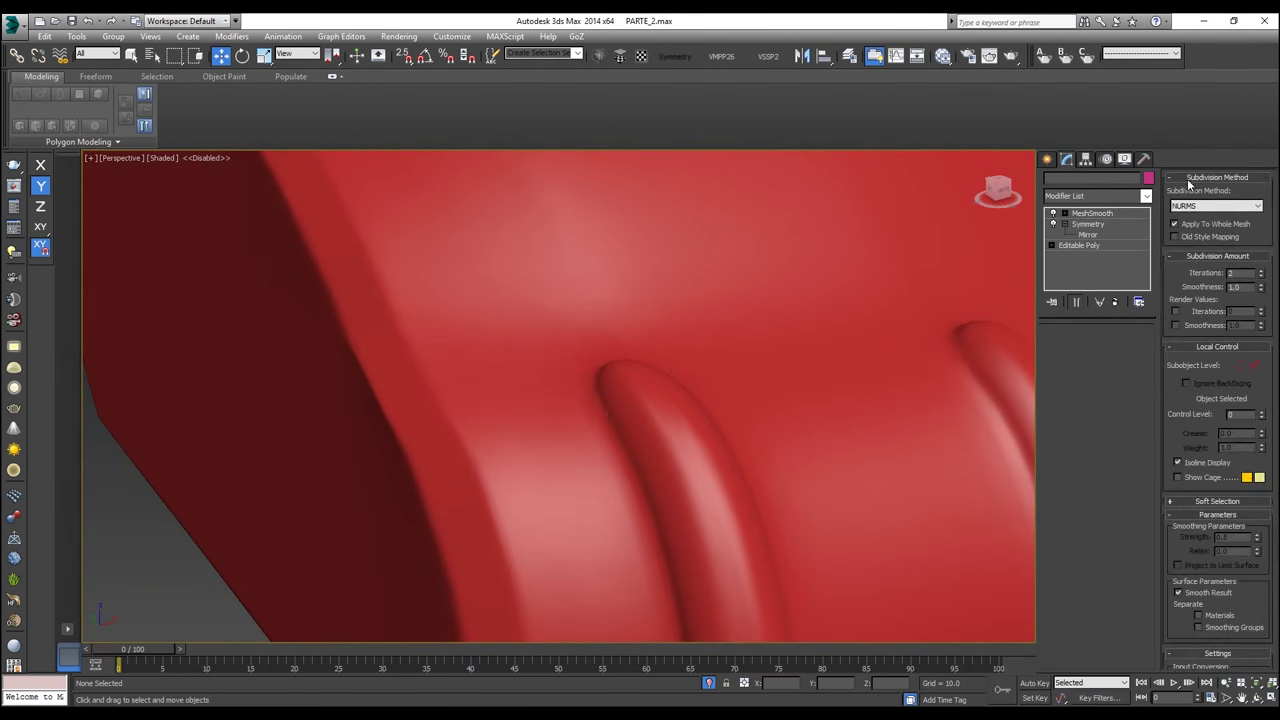
Step: Chamfer the edge loop crossing the shoulder just above the front ribs by 0.06 with 1 segment
{"action": "left_click", "coordinate": [1085, 244]}
{"action": "middle_click_drag", "start_coordinate": [448, 350], "coordinate": [525, 468]}
{"action": "scroll", "coordinate": [456, 378], "scroll_direction": "down", "scroll_amount": 4}
{"action": "middle_click_drag", "start_coordinate": [489, 309], "coordinate": [914, 305], "text": "alt"}
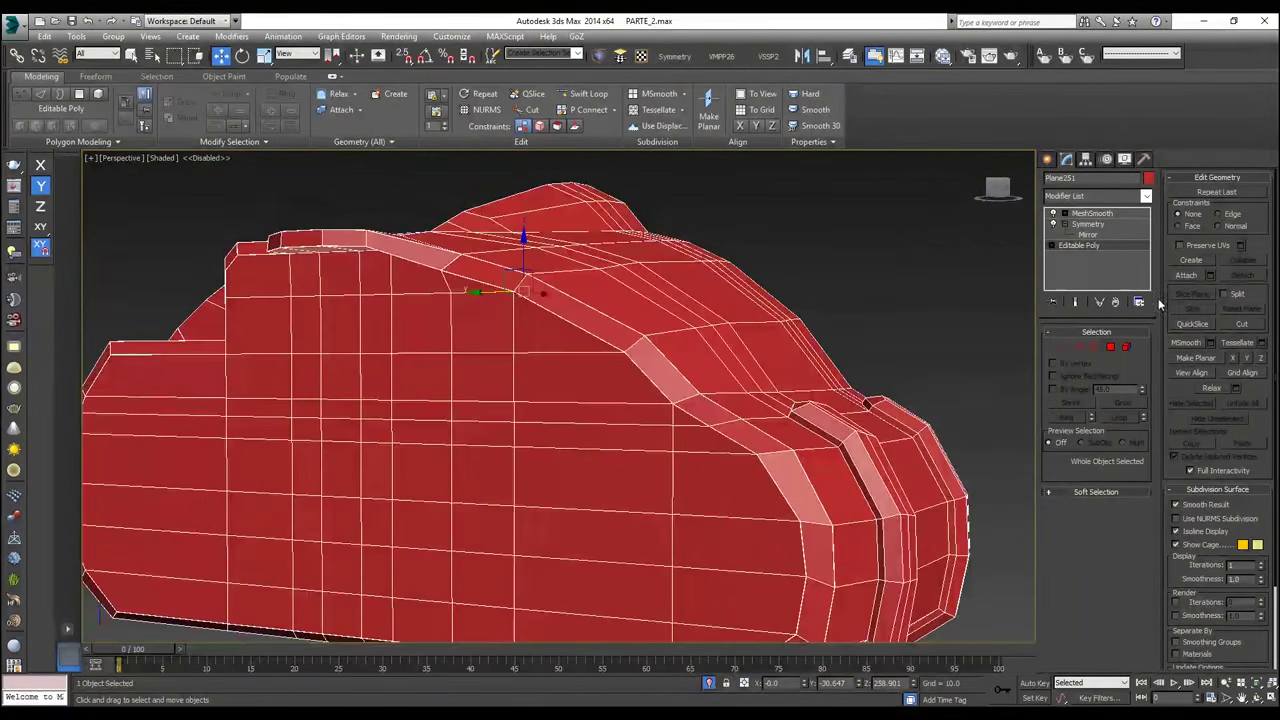
{"action": "left_click", "coordinate": [1078, 346]}
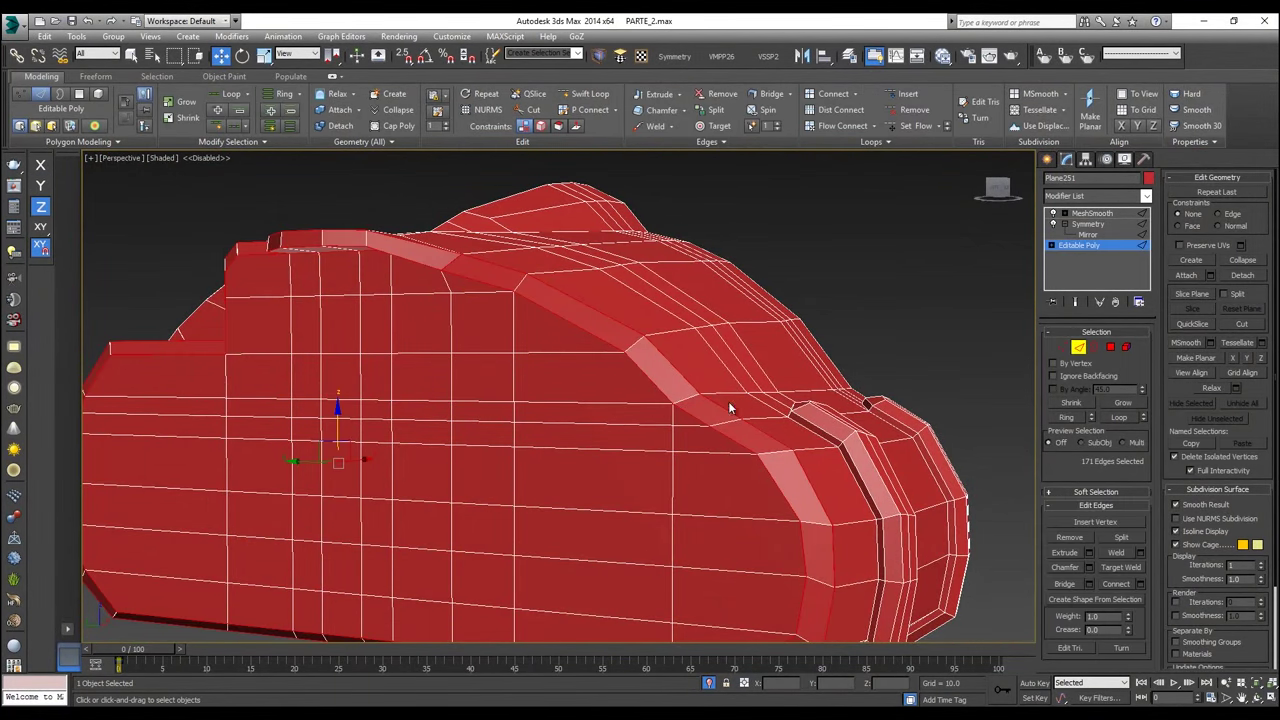
{"action": "double_click", "coordinate": [721, 393]}
{"action": "left_click", "coordinate": [1120, 418]}
{"action": "mouse_move", "coordinate": [782, 430]}
{"action": "middle_mouse_down", "text": "alt"}
{"action": "mouse_move", "coordinate": [854, 425]}
{"action": "mouse_move", "coordinate": [854, 440]}
{"action": "mouse_move", "coordinate": [782, 473]}
{"action": "middle_mouse_up", "text": "alt"}
{"action": "scroll", "coordinate": [666, 406], "scroll_direction": "up", "scroll_amount": 6}
{"action": "middle_click_drag", "start_coordinate": [680, 394], "coordinate": [819, 462], "text": "alt"}
{"action": "key", "text": "z"}
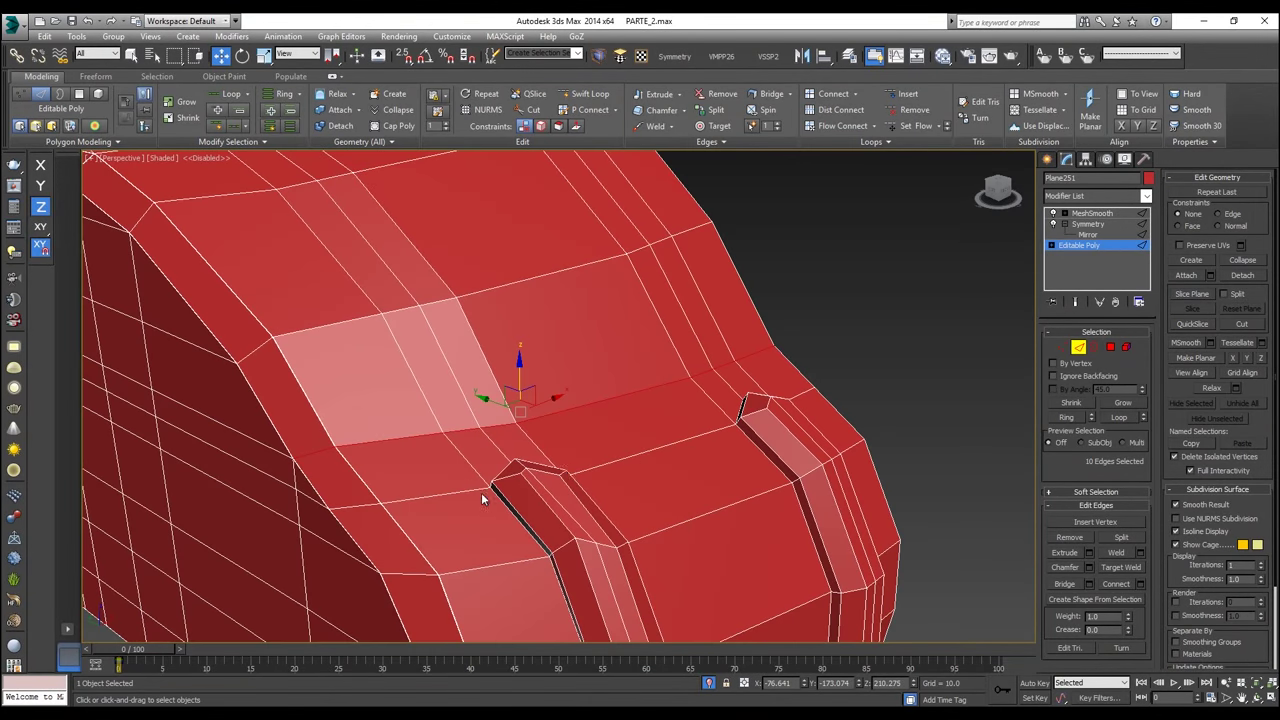
{"action": "middle_click_drag", "start_coordinate": [380, 480], "coordinate": [603, 387]}
{"action": "scroll", "coordinate": [559, 378], "scroll_direction": "up", "scroll_amount": 5}
{"action": "scroll", "coordinate": [560, 380], "scroll_direction": "up", "scroll_amount": 4}
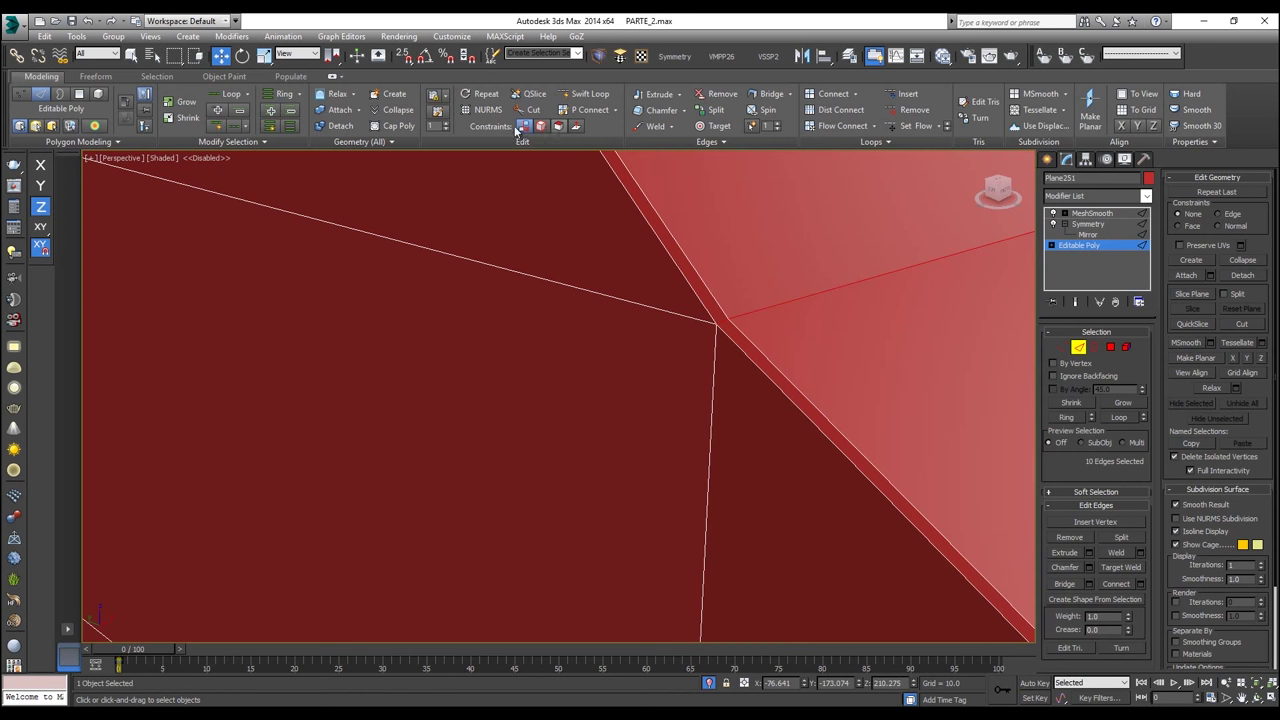
{"action": "left_click", "coordinate": [684, 110]}
{"action": "left_click", "coordinate": [686, 126]}
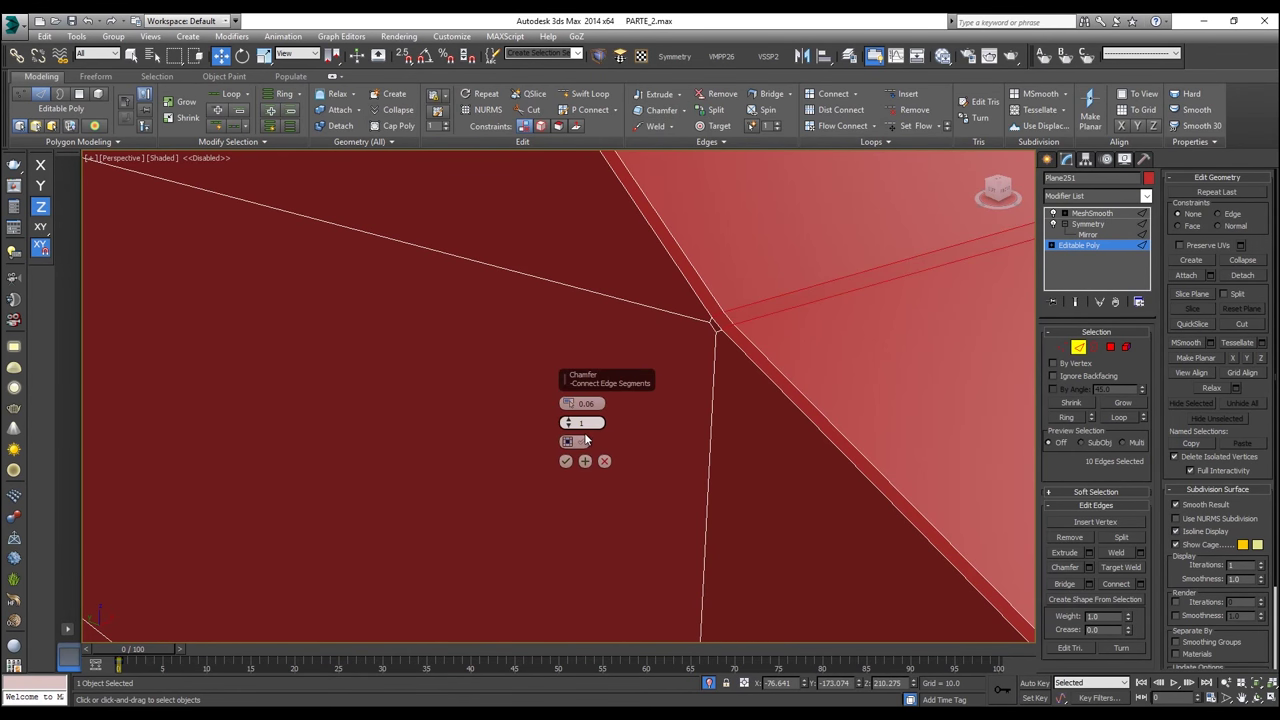
{"action": "left_click", "coordinate": [565, 462]}
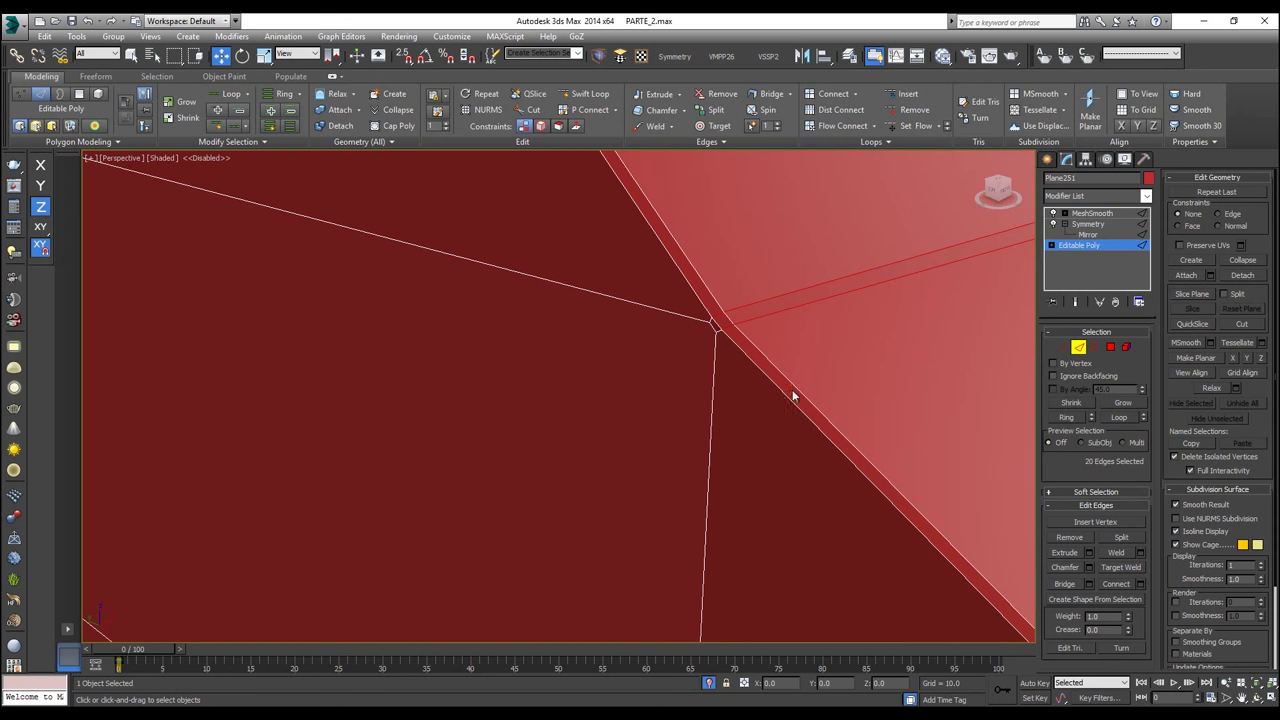
Step: Target-weld the stray chamfer vertices onto their neighbours where the new double loop meets the side bevel
{"action": "left_click", "coordinate": [1062, 346]}
{"action": "left_click", "coordinate": [711, 348]}
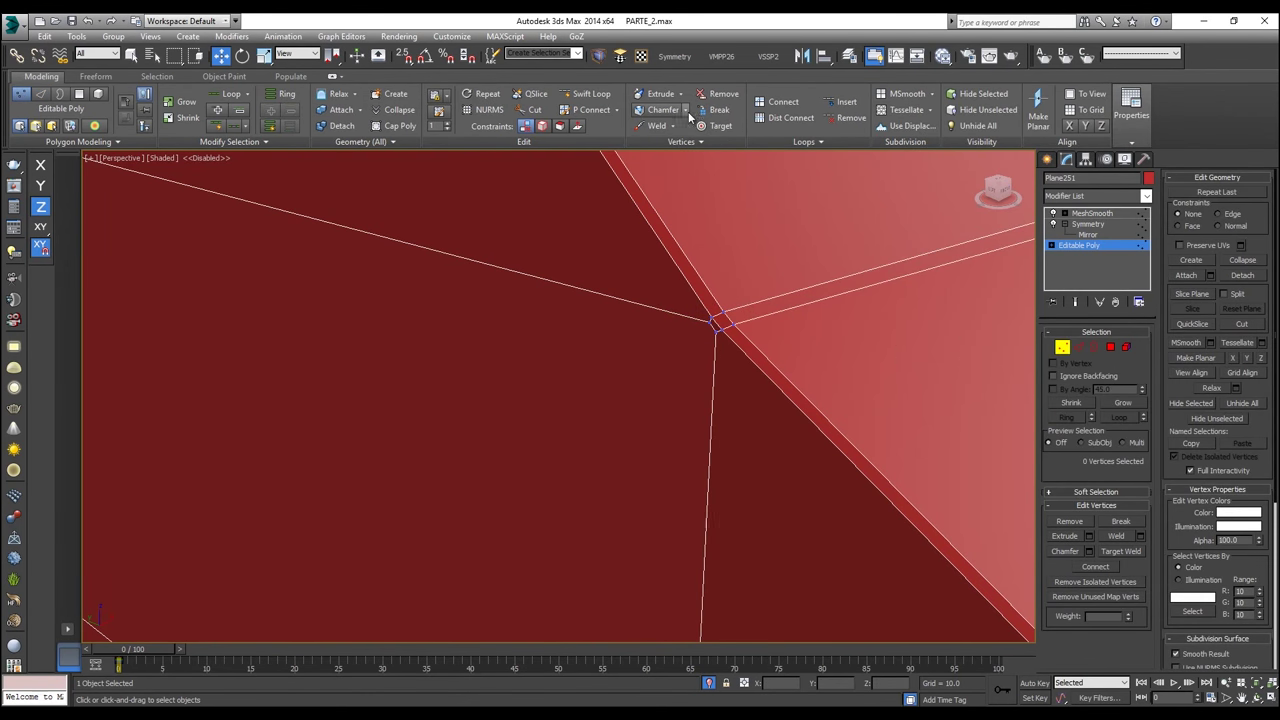
{"action": "left_click", "coordinate": [722, 330]}
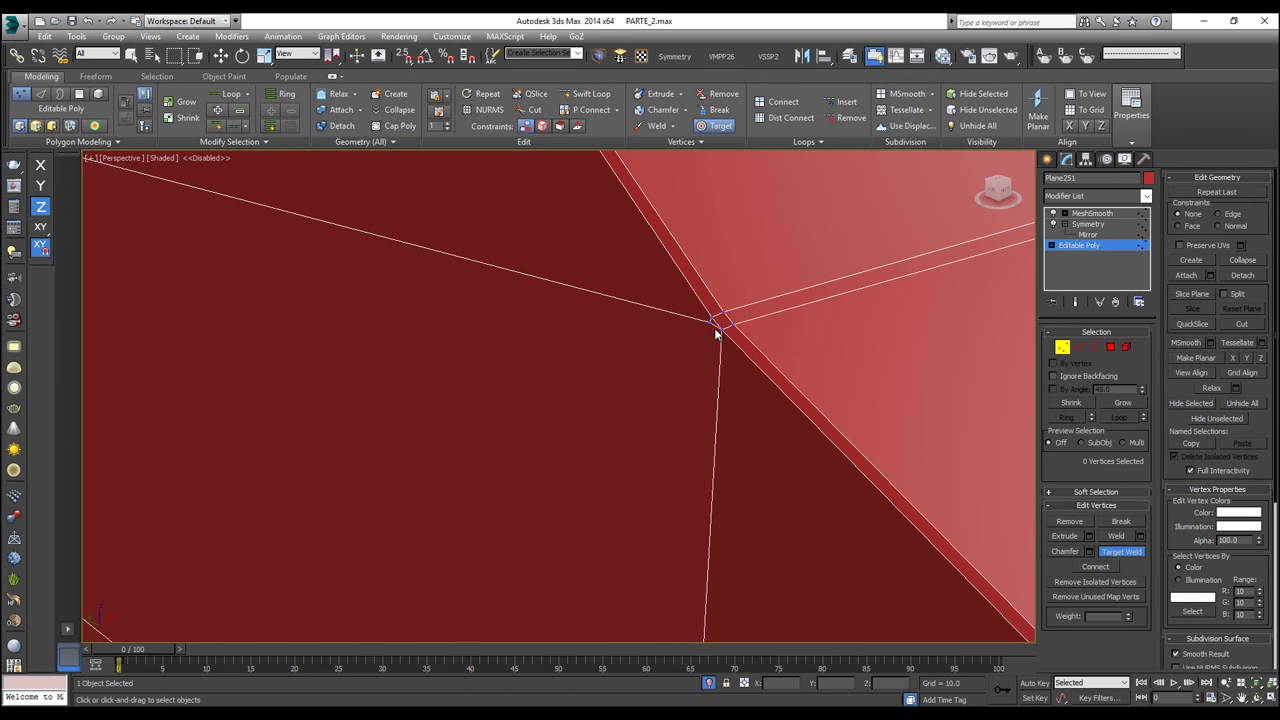
{"action": "left_click", "coordinate": [712, 319]}
{"action": "right_click", "coordinate": [749, 343]}
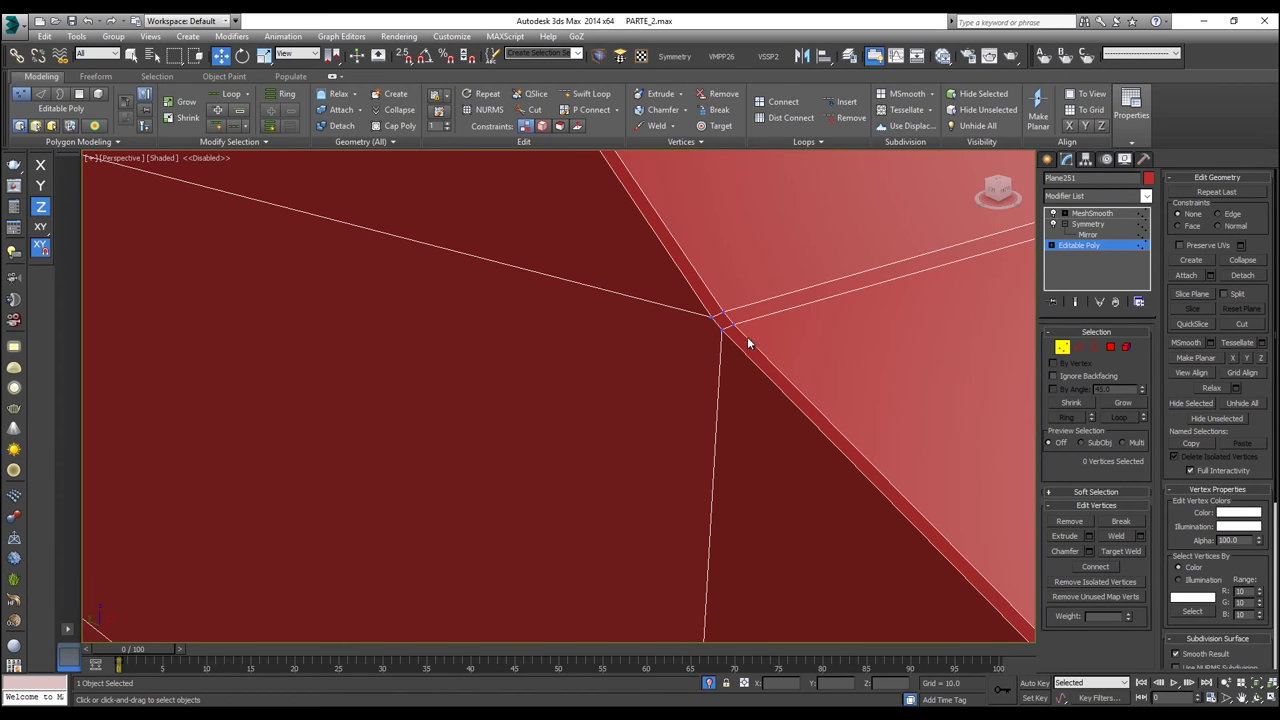
Step: Examine the MeshSmooth result around the newly creased shoulder above the front ribs
{"action": "middle_click_drag", "start_coordinate": [775, 338], "coordinate": [672, 383]}
{"action": "scroll", "coordinate": [672, 383], "scroll_direction": "down", "scroll_amount": 5}
{"action": "scroll", "coordinate": [779, 367], "scroll_direction": "down", "scroll_amount": 4}
{"action": "left_click", "coordinate": [1085, 225]}
{"action": "left_click", "coordinate": [1085, 215]}
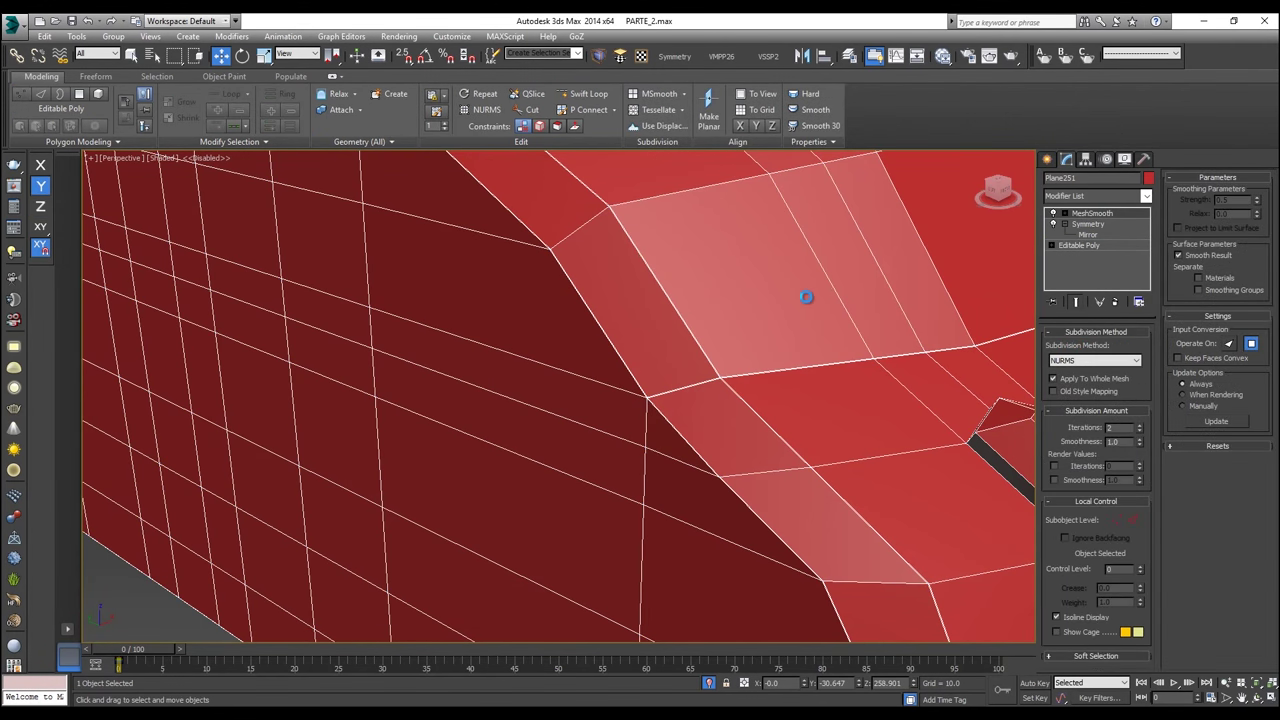
{"action": "scroll", "coordinate": [809, 294], "scroll_direction": "down", "scroll_amount": 8}
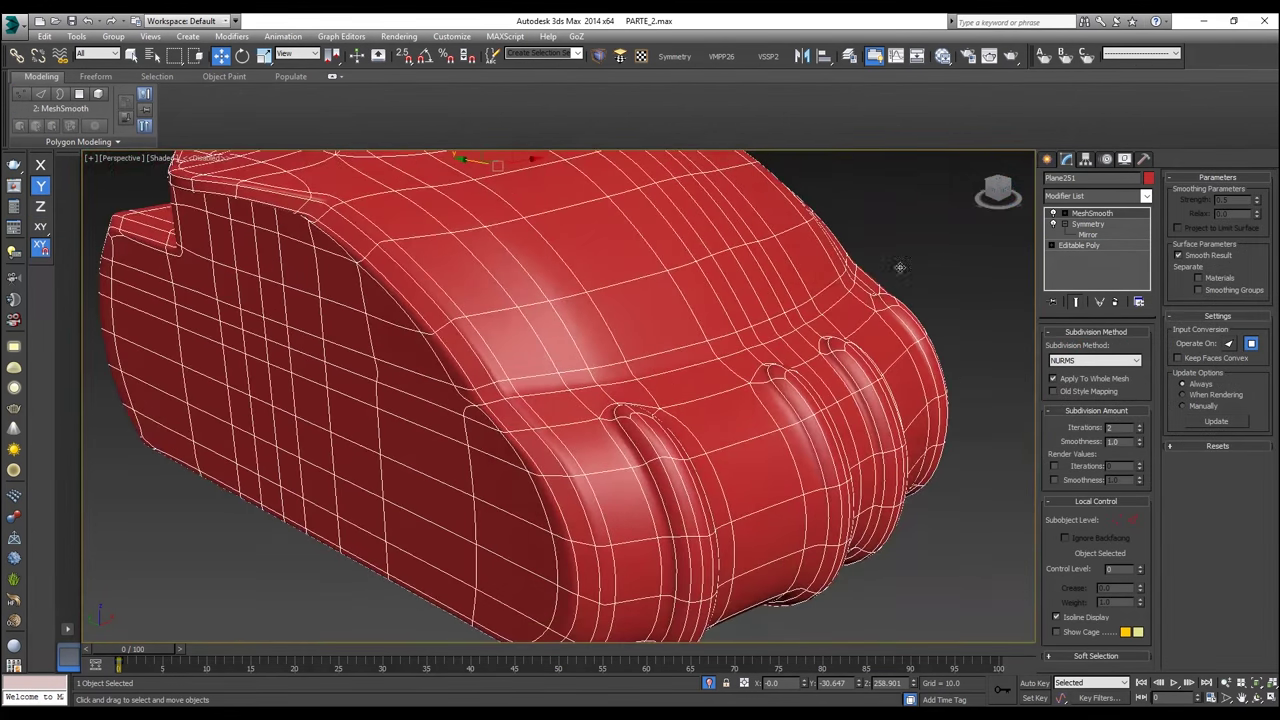
{"action": "left_click", "coordinate": [946, 246]}
{"action": "middle_click_drag", "start_coordinate": [846, 287], "coordinate": [758, 327], "text": "alt"}
{"action": "scroll", "coordinate": [758, 327], "scroll_direction": "down", "scroll_amount": 6}
{"action": "middle_click_drag", "start_coordinate": [846, 280], "coordinate": [963, 394], "text": "alt"}
Step: Nudge a vertex on a crossing edge line of the base mesh's sloping hood slightly along the Y axis
{"action": "left_click", "coordinate": [820, 394]}
{"action": "left_click", "coordinate": [1078, 245]}
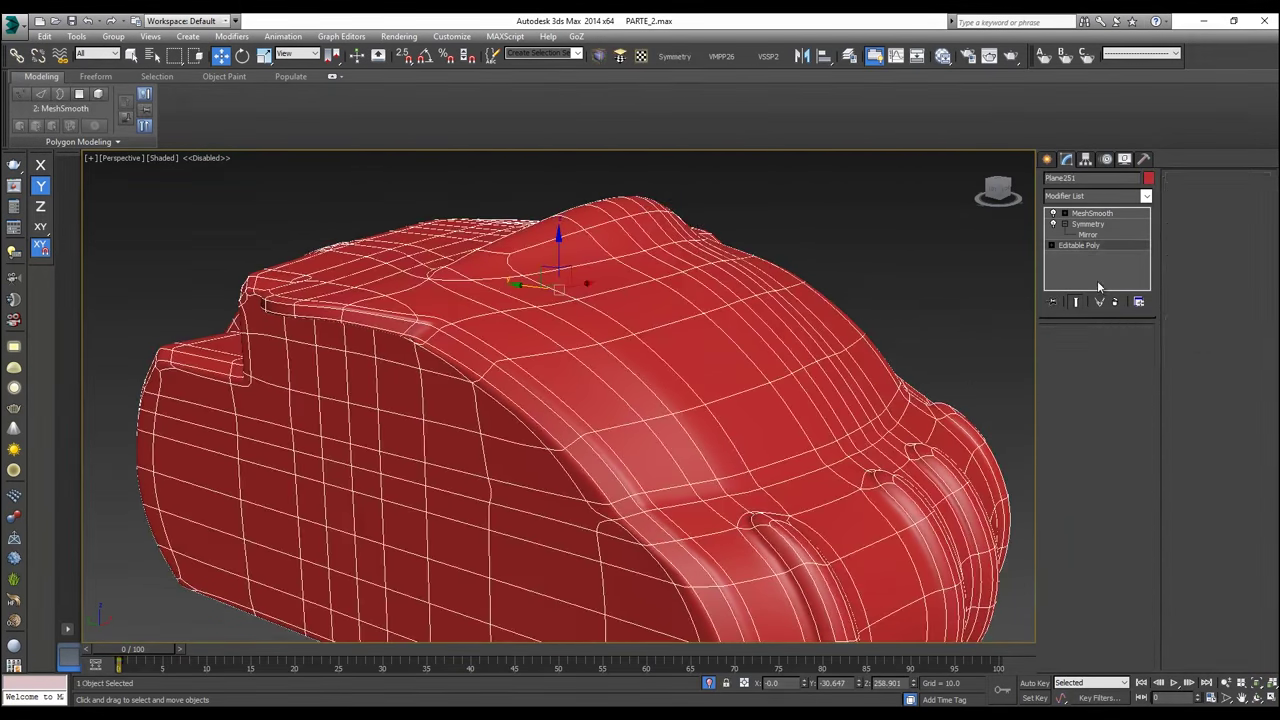
{"action": "left_click", "coordinate": [1077, 348]}
{"action": "middle_click_drag", "start_coordinate": [507, 371], "coordinate": [477, 354], "text": "alt"}
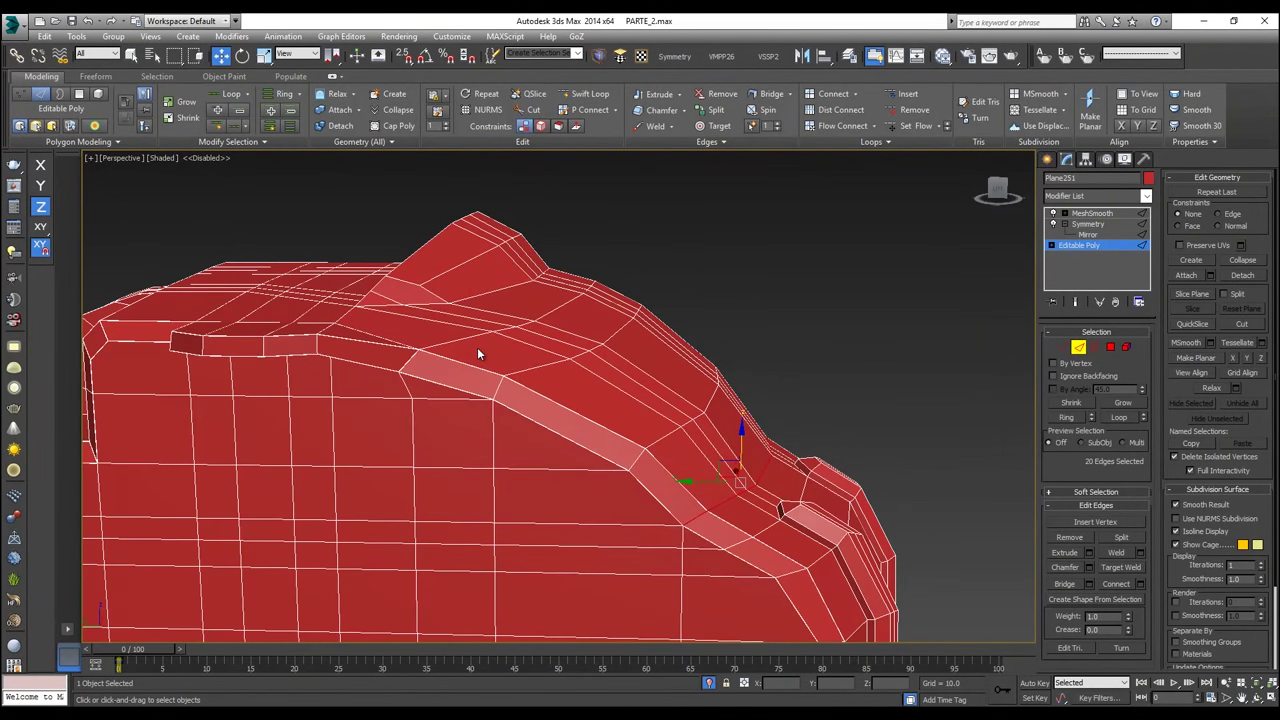
{"action": "middle_click_drag", "start_coordinate": [477, 354], "coordinate": [500, 352], "text": "alt"}
{"action": "key", "text": "1"}
{"action": "left_click", "coordinate": [703, 408]}
{"action": "middle_click_drag", "start_coordinate": [703, 408], "coordinate": [668, 407], "text": "alt"}
{"action": "left_click_drag", "start_coordinate": [674, 401], "coordinate": [668, 401]}
{"action": "middle_click_drag", "start_coordinate": [563, 360], "coordinate": [570, 297], "text": "alt"}
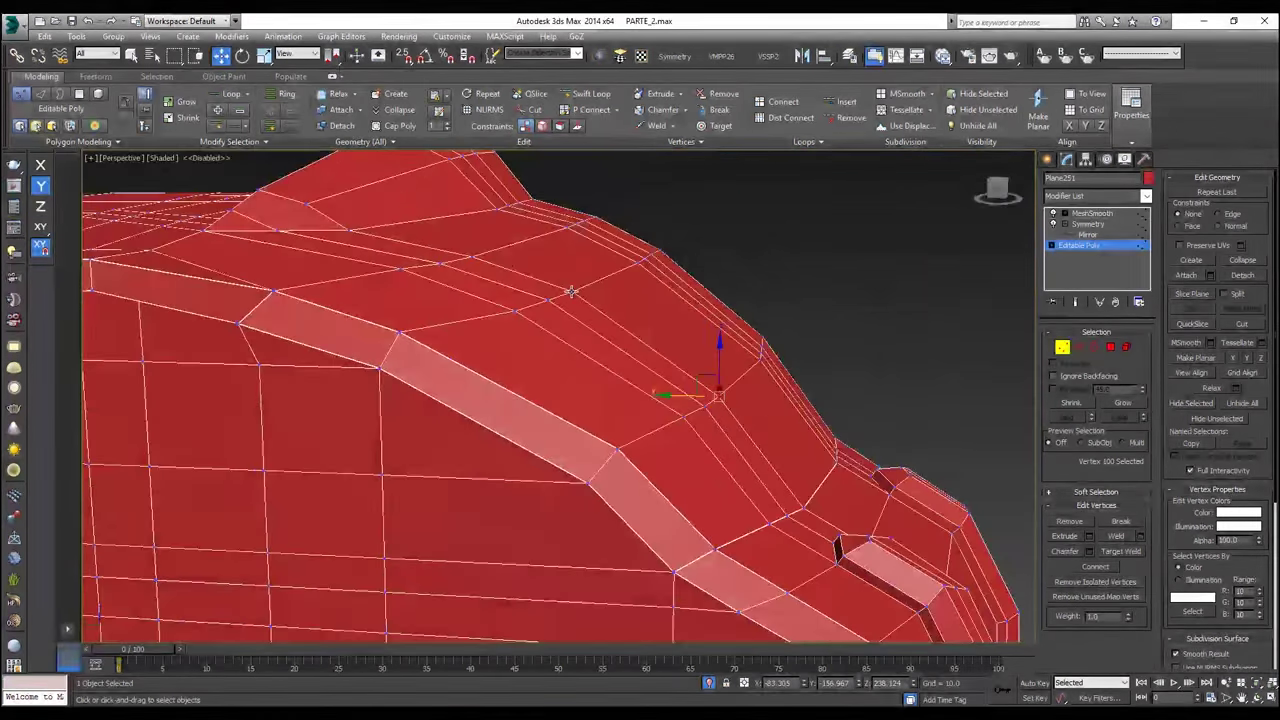
Step: Select the edge loop crossing the hood from the lip corner in see-through display, excluding the two short edges at the bevel
{"action": "left_click", "coordinate": [1082, 349]}
{"action": "mouse_move", "coordinate": [543, 346]}
{"action": "middle_mouse_down", "text": "alt"}
{"action": "mouse_move", "coordinate": [372, 312]}
{"action": "mouse_move", "coordinate": [530, 366]}
{"action": "middle_mouse_up", "text": "alt"}
{"action": "left_click", "coordinate": [594, 350]}
{"action": "left_click", "coordinate": [227, 97]}
{"action": "key", "text": "alt+x"}
{"action": "middle_click_drag", "start_coordinate": [497, 361], "coordinate": [463, 363], "text": "alt"}
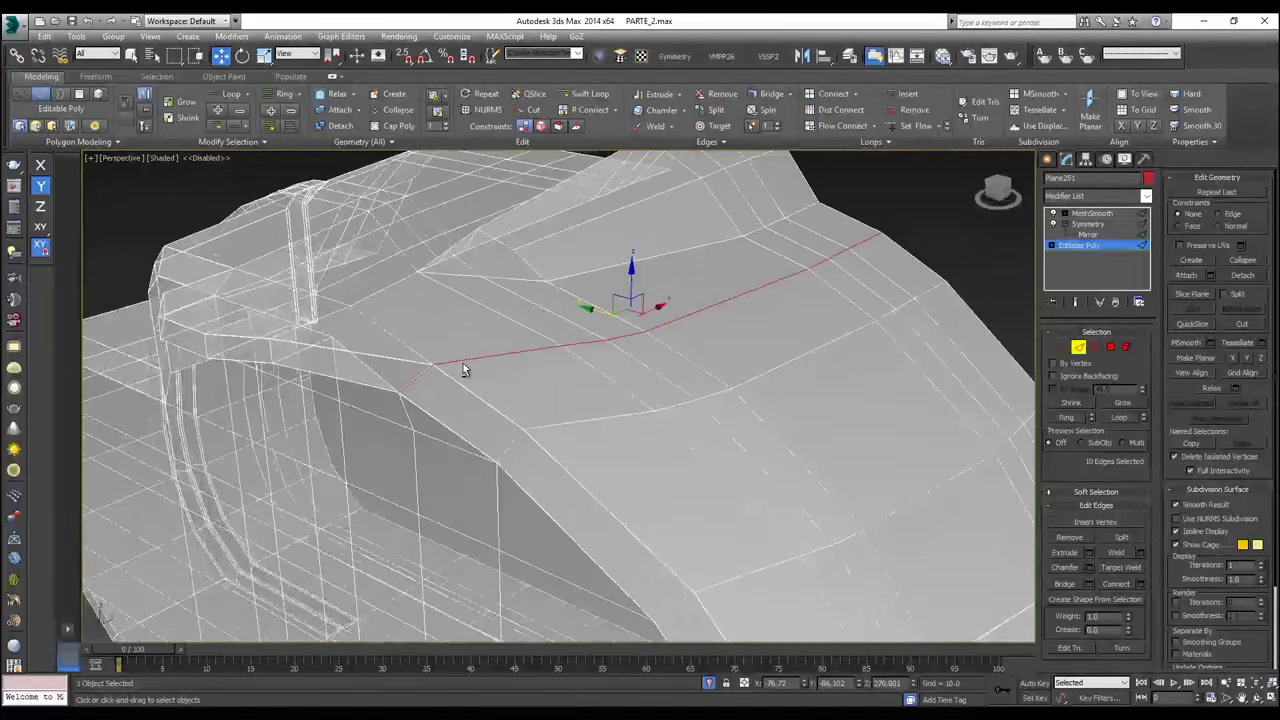
{"action": "scroll", "coordinate": [455, 370], "scroll_direction": "up", "scroll_amount": 6}
{"action": "left_click", "coordinate": [391, 382], "text": "alt"}
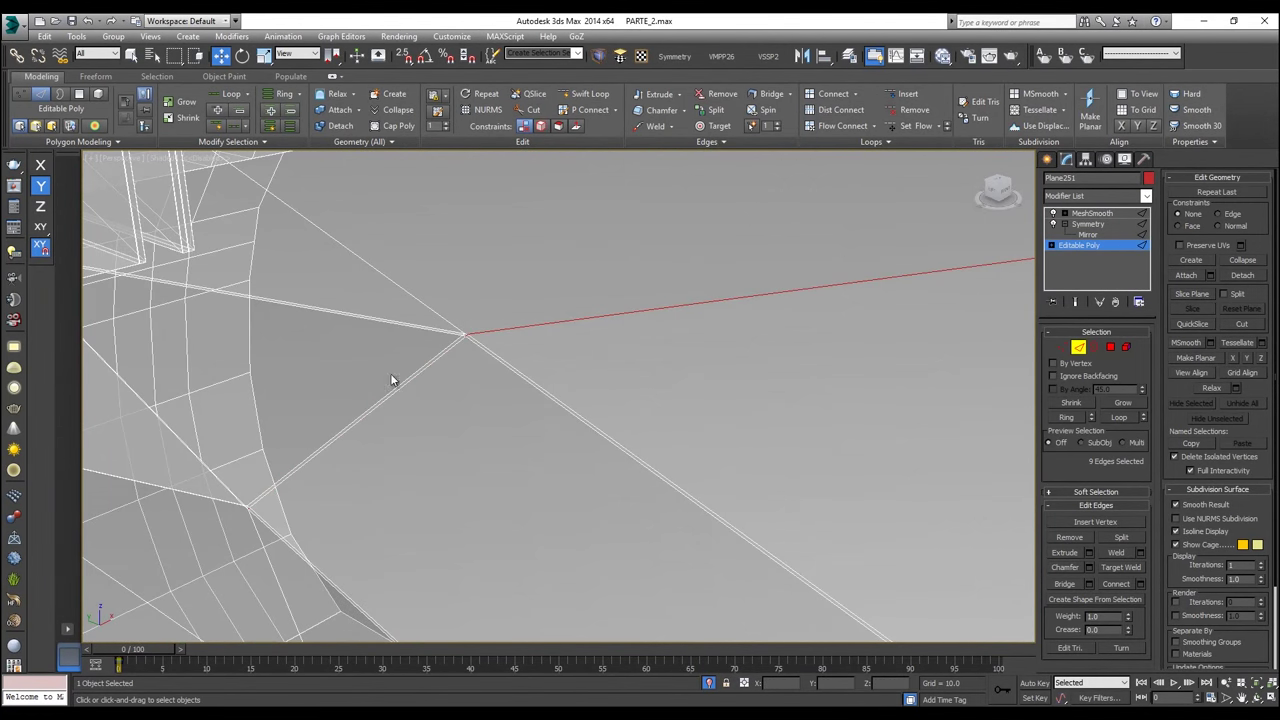
{"action": "scroll", "coordinate": [466, 323], "scroll_direction": "up", "scroll_amount": 3}
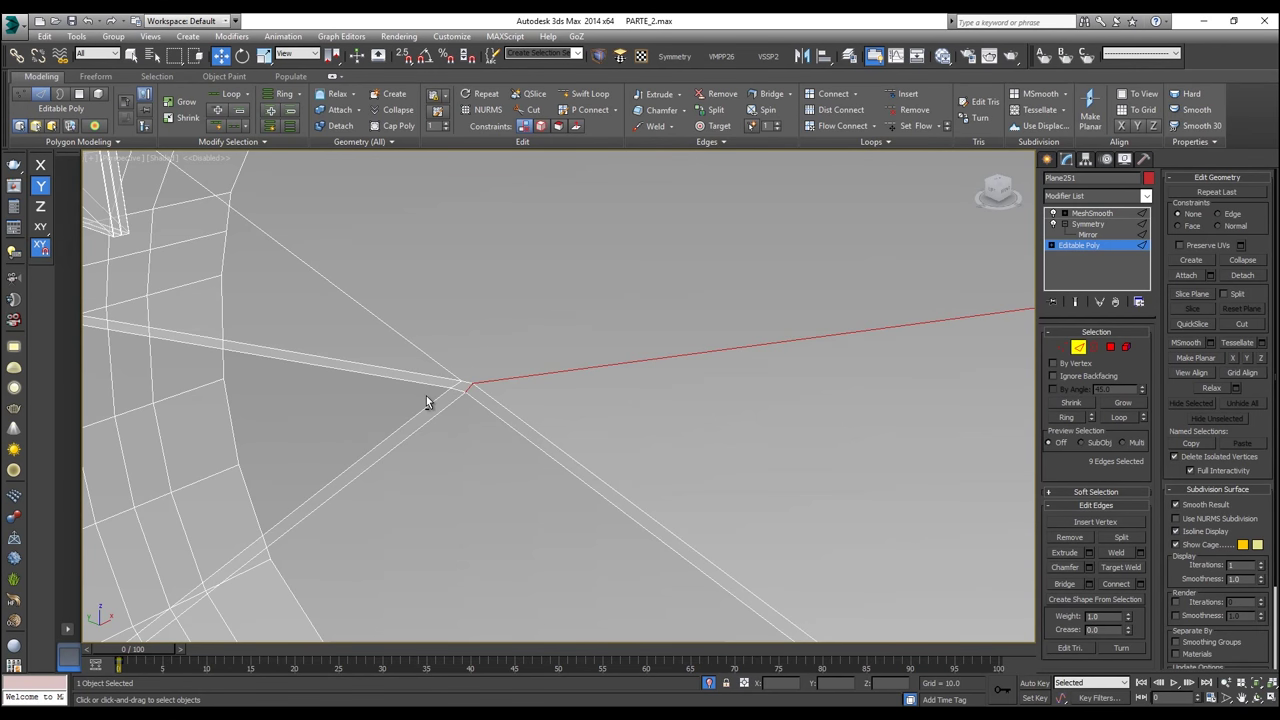
{"action": "left_click", "coordinate": [480, 385], "text": "alt"}
Step: Chamfer the selected edges across the hood by 0.06 with 1 segment
{"action": "scroll", "coordinate": [600, 388], "scroll_direction": "down", "scroll_amount": 6}
{"action": "scroll", "coordinate": [561, 368], "scroll_direction": "up", "scroll_amount": 5}
{"action": "scroll", "coordinate": [663, 410], "scroll_direction": "down", "scroll_amount": 3}
{"action": "middle_click_drag", "start_coordinate": [668, 411], "coordinate": [533, 453]}
{"action": "middle_click_drag", "start_coordinate": [615, 382], "coordinate": [760, 372], "text": "alt"}
{"action": "scroll", "coordinate": [420, 472], "scroll_direction": "up", "scroll_amount": 5}
{"action": "scroll", "coordinate": [657, 380], "scroll_direction": "up", "scroll_amount": 3}
{"action": "middle_click_drag", "start_coordinate": [652, 424], "coordinate": [622, 454], "text": "alt"}
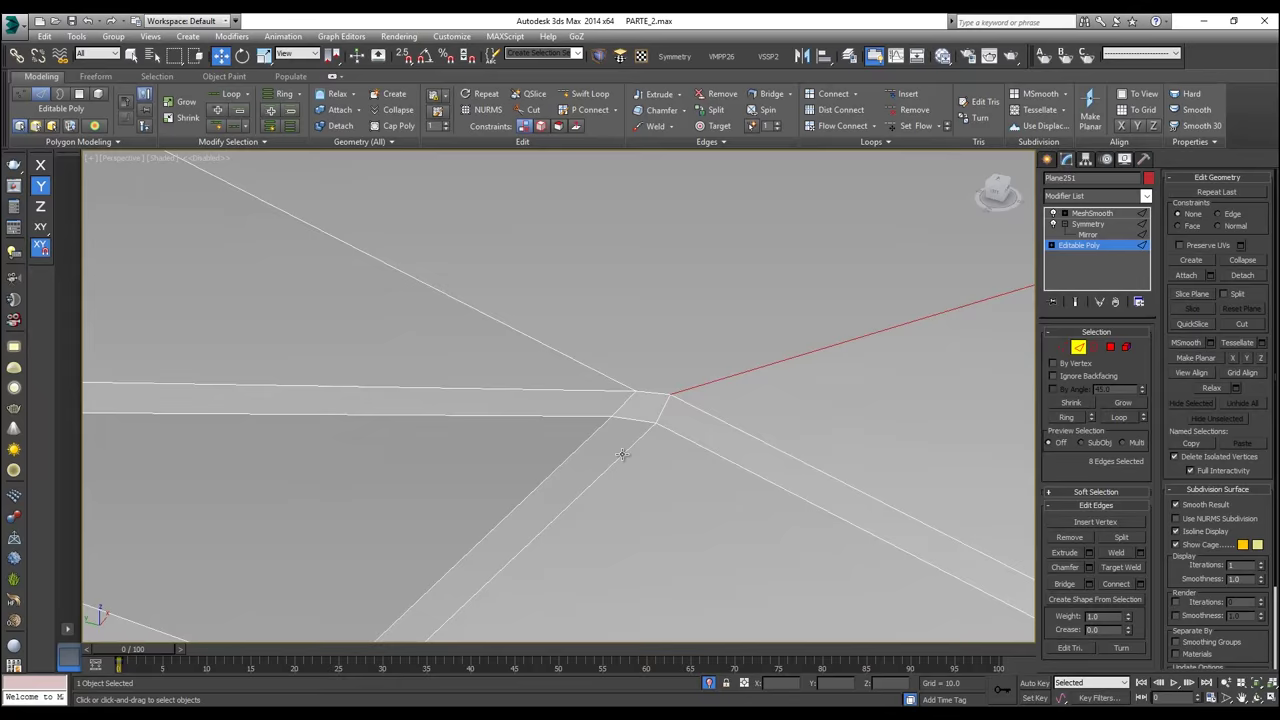
{"action": "right_click", "coordinate": [684, 362]}
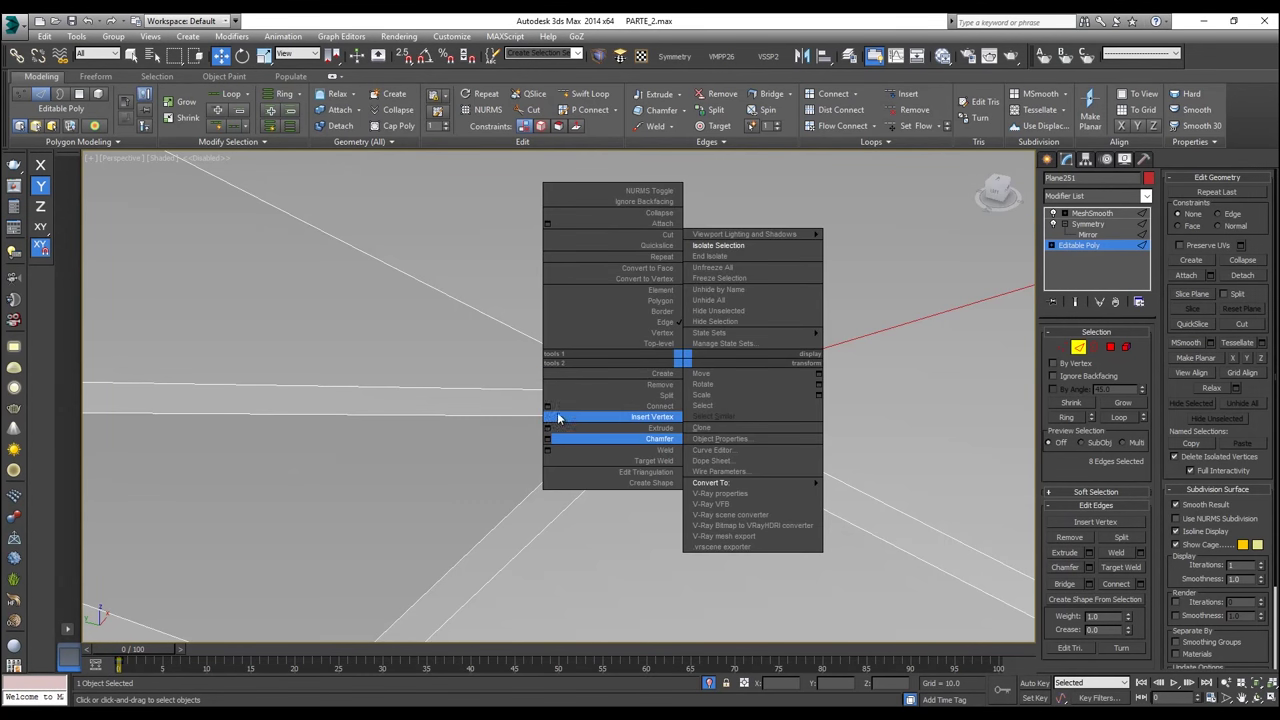
{"action": "left_click", "coordinate": [546, 442]}
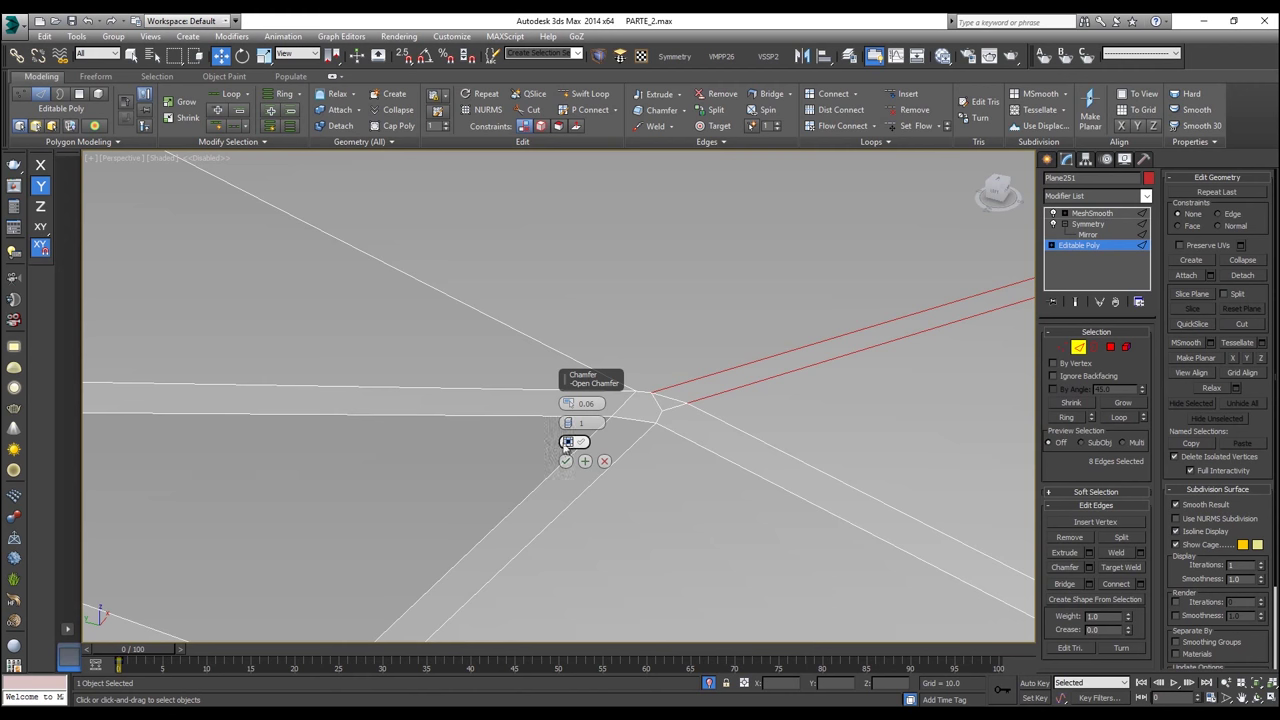
Step: Target-weld the stray chamfer vertices at the lip corner junction and remove the leftover diagonal edge between them
{"action": "left_click", "coordinate": [1063, 346]}
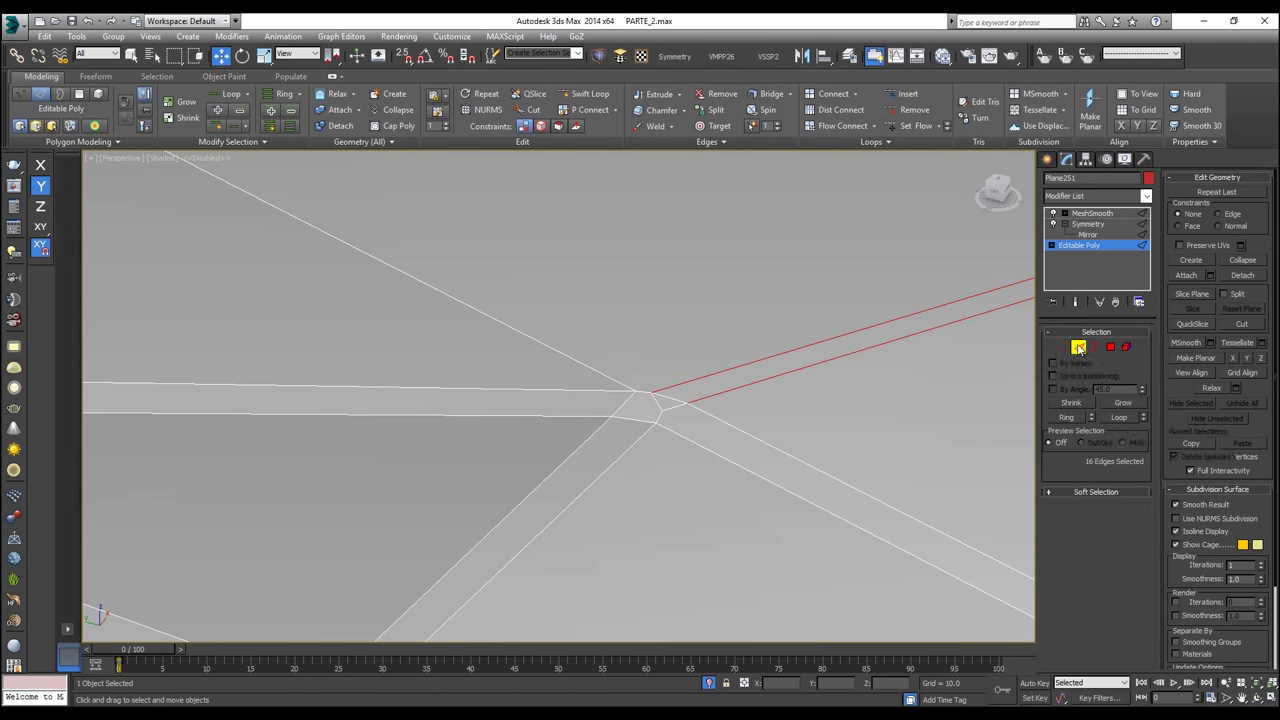
{"action": "left_click", "coordinate": [716, 125]}
{"action": "left_click_drag", "start_coordinate": [652, 393], "coordinate": [656, 423]}
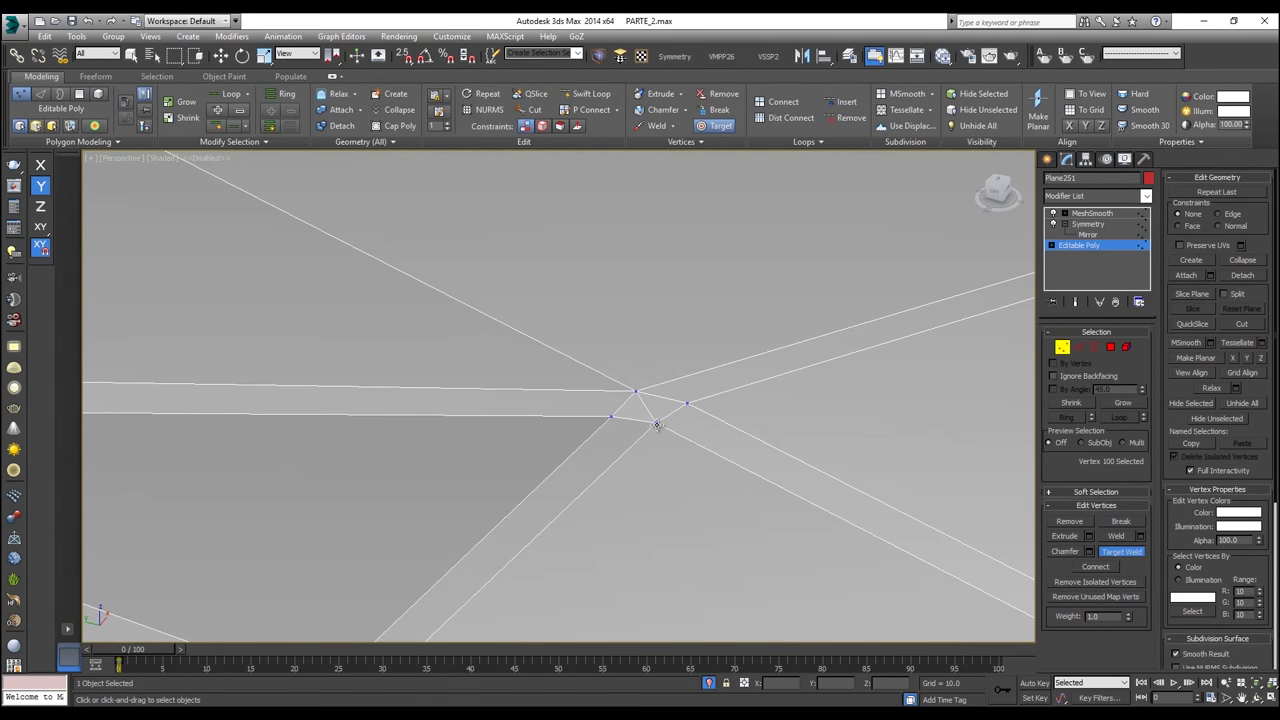
{"action": "right_click", "coordinate": [819, 395]}
{"action": "left_click", "coordinate": [1078, 347]}
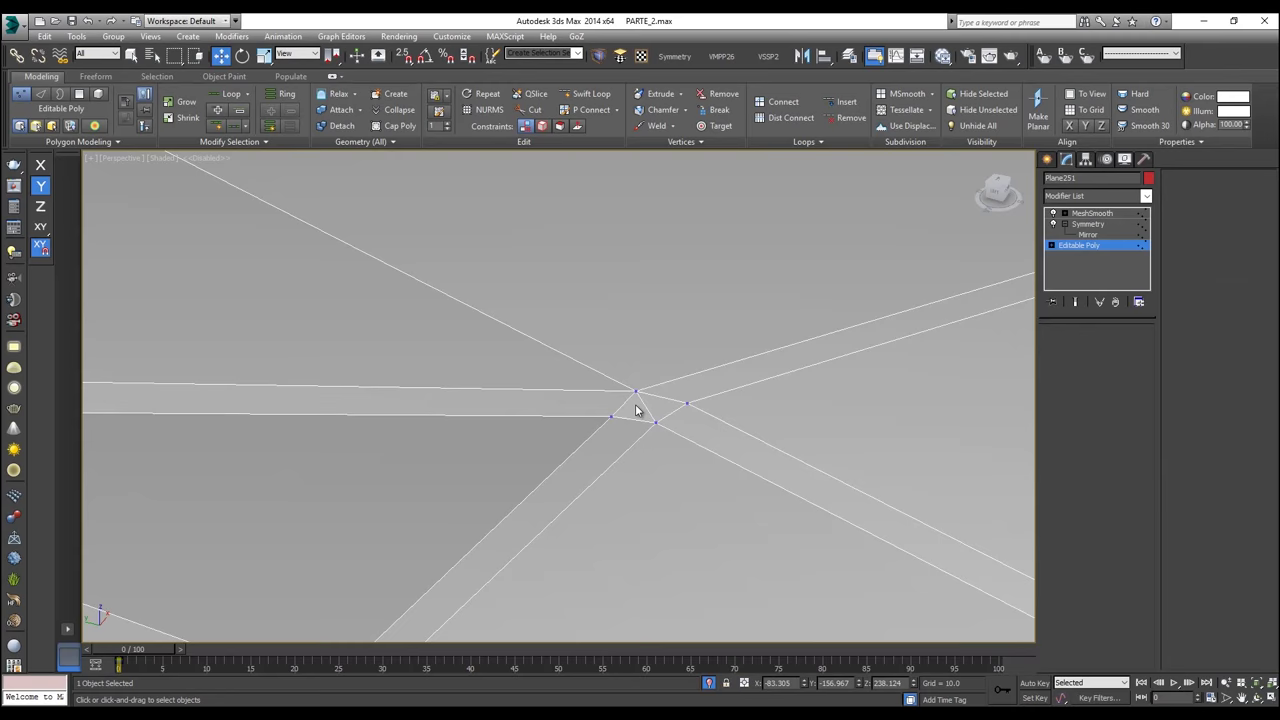
{"action": "left_click", "coordinate": [647, 407]}
{"action": "left_click", "coordinate": [703, 427]}
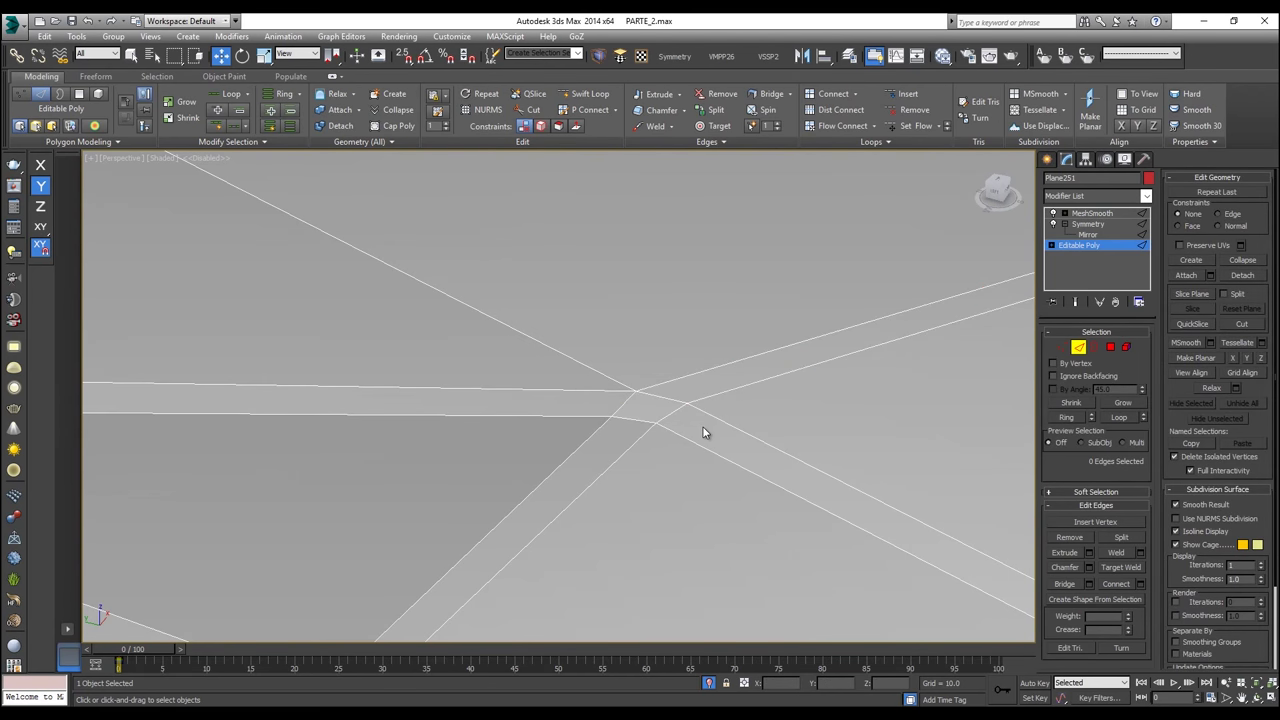
Step: Turn off the body's see-through display
{"action": "scroll", "coordinate": [703, 427], "scroll_direction": "down", "scroll_amount": 5}
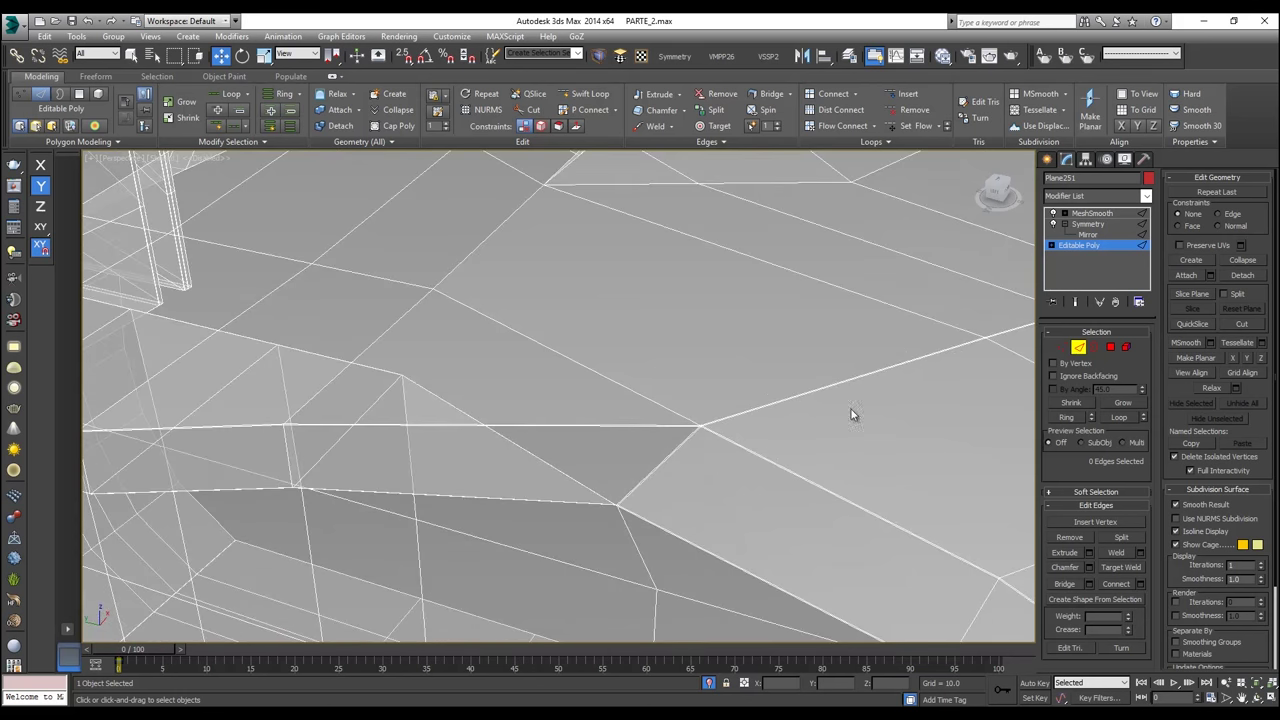
{"action": "key", "text": "alt+x"}
{"action": "scroll", "coordinate": [786, 391], "scroll_direction": "down", "scroll_amount": 5}
{"action": "middle_click_drag", "start_coordinate": [785, 362], "coordinate": [582, 354]}
{"action": "scroll", "coordinate": [605, 343], "scroll_direction": "up", "scroll_amount": 2}
{"action": "scroll", "coordinate": [605, 343], "scroll_direction": "down", "scroll_amount": 5}
{"action": "middle_click_drag", "start_coordinate": [651, 334], "coordinate": [777, 412], "text": "alt"}
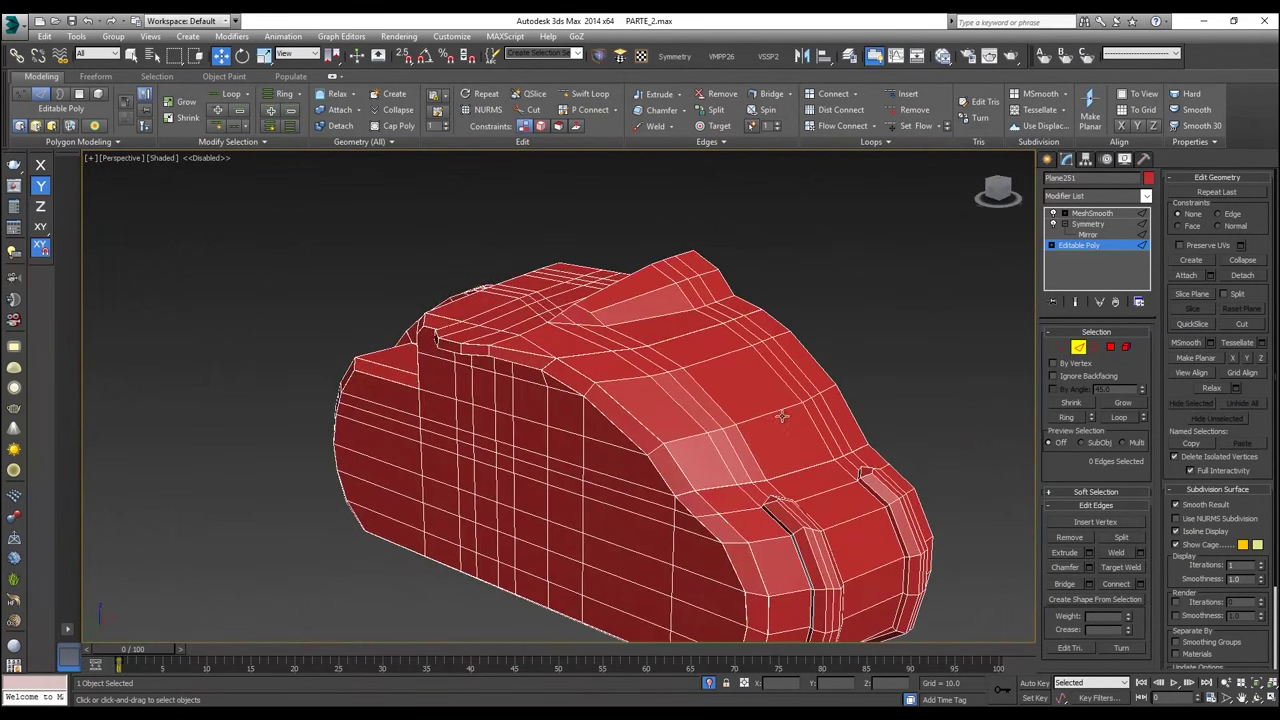
Step: Examine the MeshSmooth result along the new hood crease and the lip corner
{"action": "left_click", "coordinate": [1079, 347]}
{"action": "left_click", "coordinate": [1092, 213]}
{"action": "left_click", "coordinate": [855, 288]}
{"action": "middle_click_drag", "start_coordinate": [860, 246], "coordinate": [823, 277], "text": "alt"}
{"action": "scroll", "coordinate": [760, 283], "scroll_direction": "up", "scroll_amount": 4}
{"action": "middle_click_drag", "start_coordinate": [728, 286], "coordinate": [1028, 423], "text": "alt"}
Step: Return to edge editing on the base Editable Poly and select the crease edges along the near base of the hood's raised scoop
{"action": "left_click", "coordinate": [809, 386]}
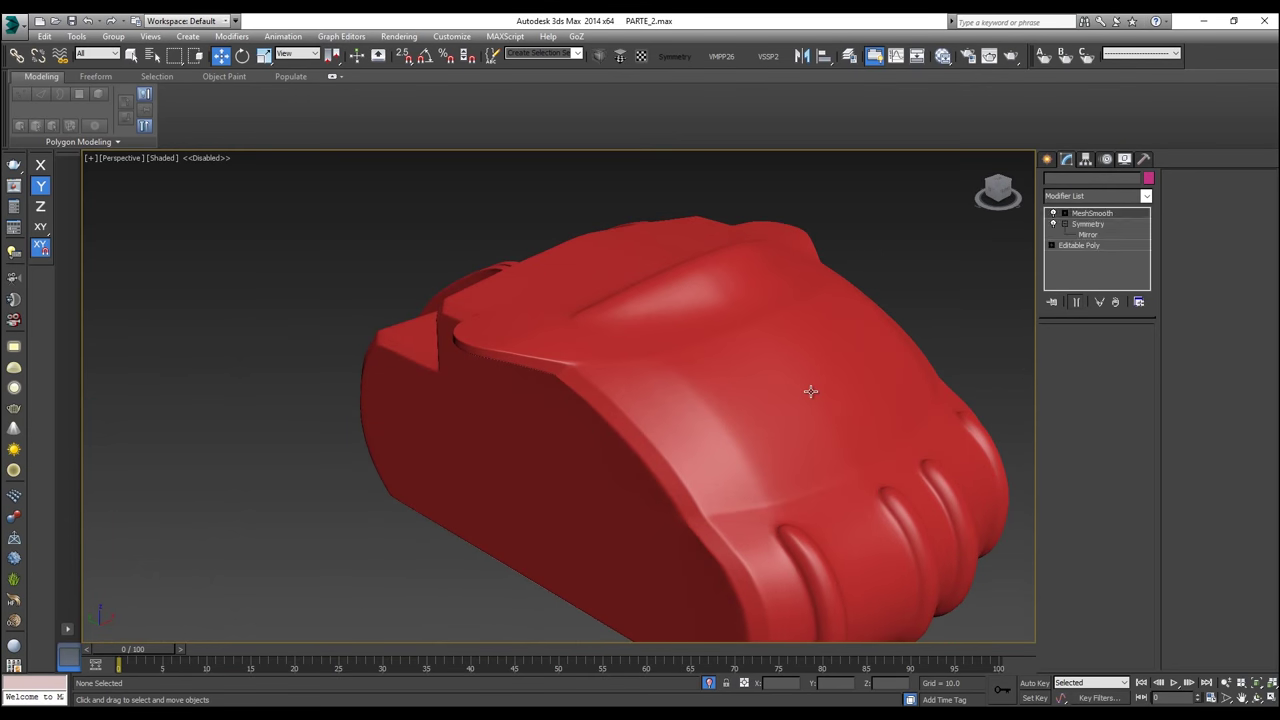
{"action": "left_click", "coordinate": [1098, 247]}
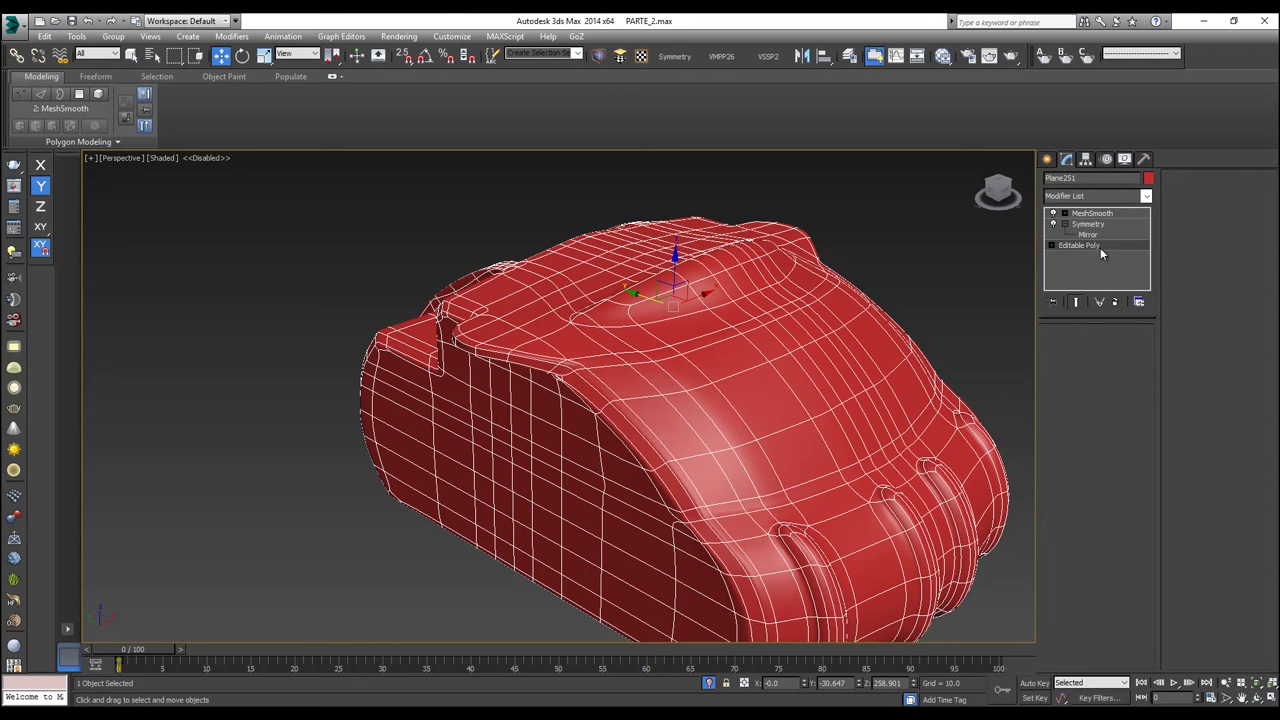
{"action": "key", "text": "2"}
{"action": "scroll", "coordinate": [690, 315], "scroll_direction": "up", "scroll_amount": 3}
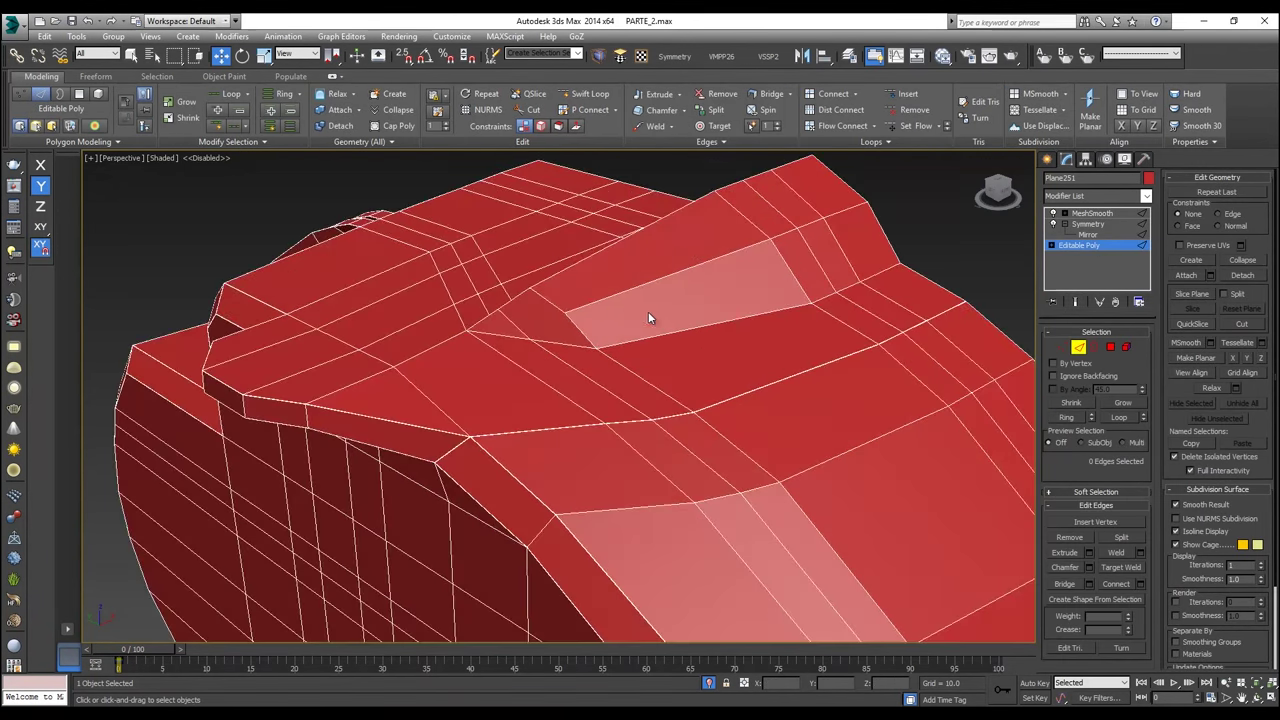
{"action": "left_click", "coordinate": [658, 332]}
{"action": "scroll", "coordinate": [849, 286], "scroll_direction": "up", "scroll_amount": 2}
{"action": "left_click", "coordinate": [852, 293], "text": "ctrl"}
{"action": "left_click", "coordinate": [915, 264], "text": "ctrl"}
{"action": "left_click", "coordinate": [794, 323], "text": "ctrl"}
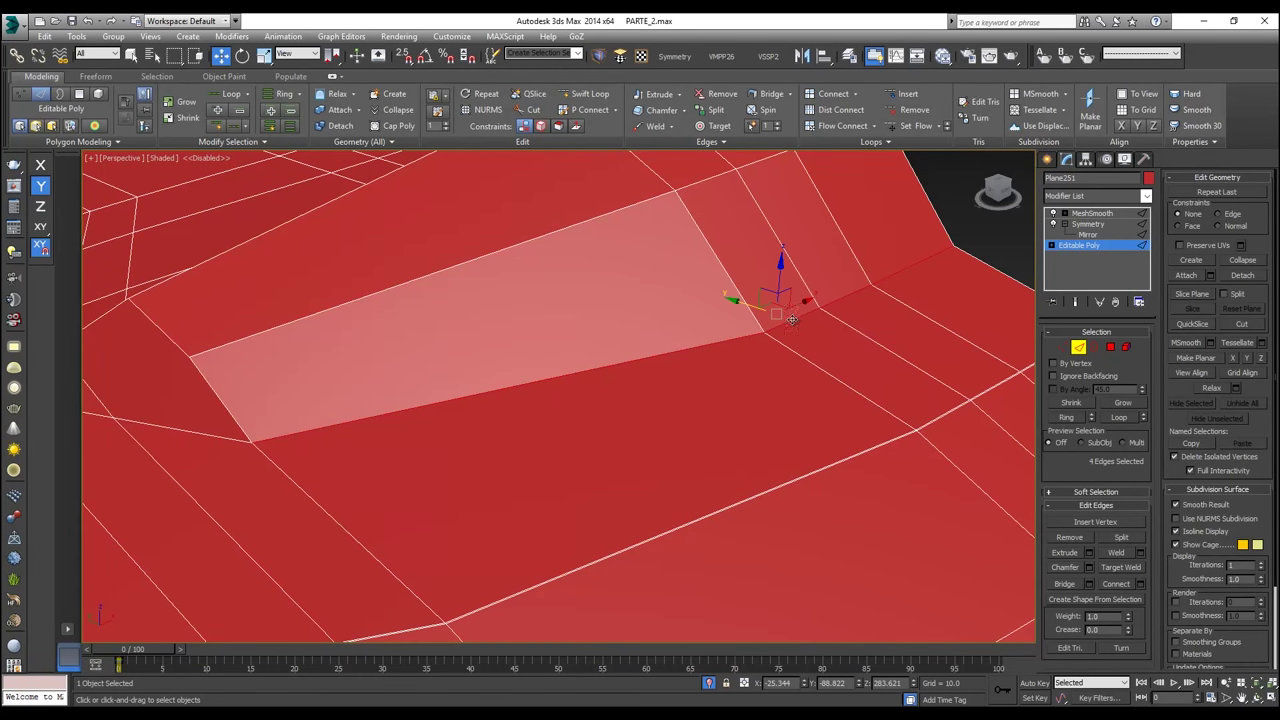
{"action": "middle_click_drag", "start_coordinate": [178, 434], "coordinate": [472, 420]}
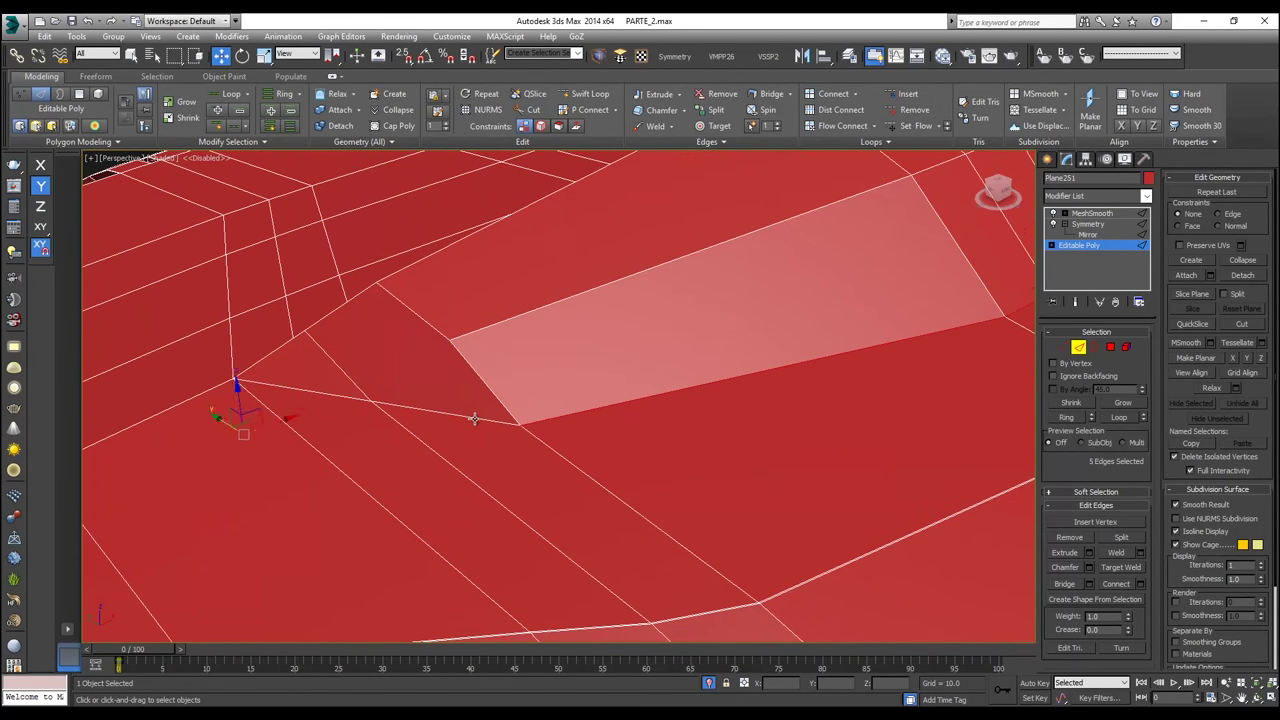
{"action": "left_click", "coordinate": [460, 415], "text": "ctrl"}
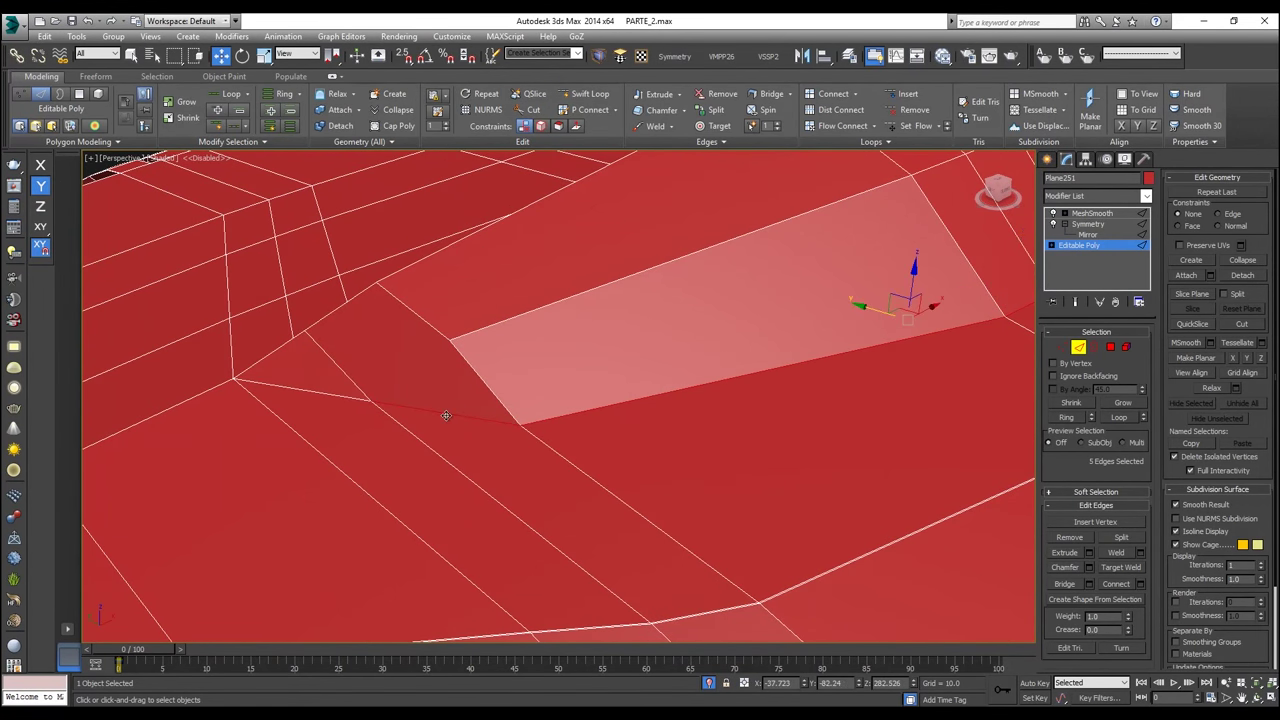
{"action": "left_click", "coordinate": [337, 399], "text": "ctrl"}
Step: Turn on see-through display and add the edges of the scoop's ridge and far-side base to the selection
{"action": "key", "text": "alt+x"}
{"action": "middle_click_drag", "start_coordinate": [345, 396], "coordinate": [697, 507], "text": "alt"}
{"action": "left_click_drag", "start_coordinate": [621, 523], "coordinate": [566, 504], "text": "ctrl"}
{"action": "left_click_drag", "start_coordinate": [537, 390], "coordinate": [534, 396], "text": "ctrl"}
{"action": "key", "text": "ctrl+z"}
{"action": "left_click_drag", "start_coordinate": [553, 454], "coordinate": [500, 464], "text": "ctrl"}
{"action": "left_click_drag", "start_coordinate": [653, 412], "coordinate": [562, 391], "text": "ctrl"}
{"action": "left_click_drag", "start_coordinate": [558, 266], "coordinate": [475, 260], "text": "ctrl"}
{"action": "left_click_drag", "start_coordinate": [449, 362], "coordinate": [413, 385], "text": "ctrl"}
Step: Extend the edge selection along the scoop's far base and ridge up to the part's open symmetry boundary
{"action": "middle_click_drag", "start_coordinate": [450, 367], "coordinate": [752, 534], "text": "alt"}
{"action": "scroll", "coordinate": [658, 440], "scroll_direction": "up", "scroll_amount": 2}
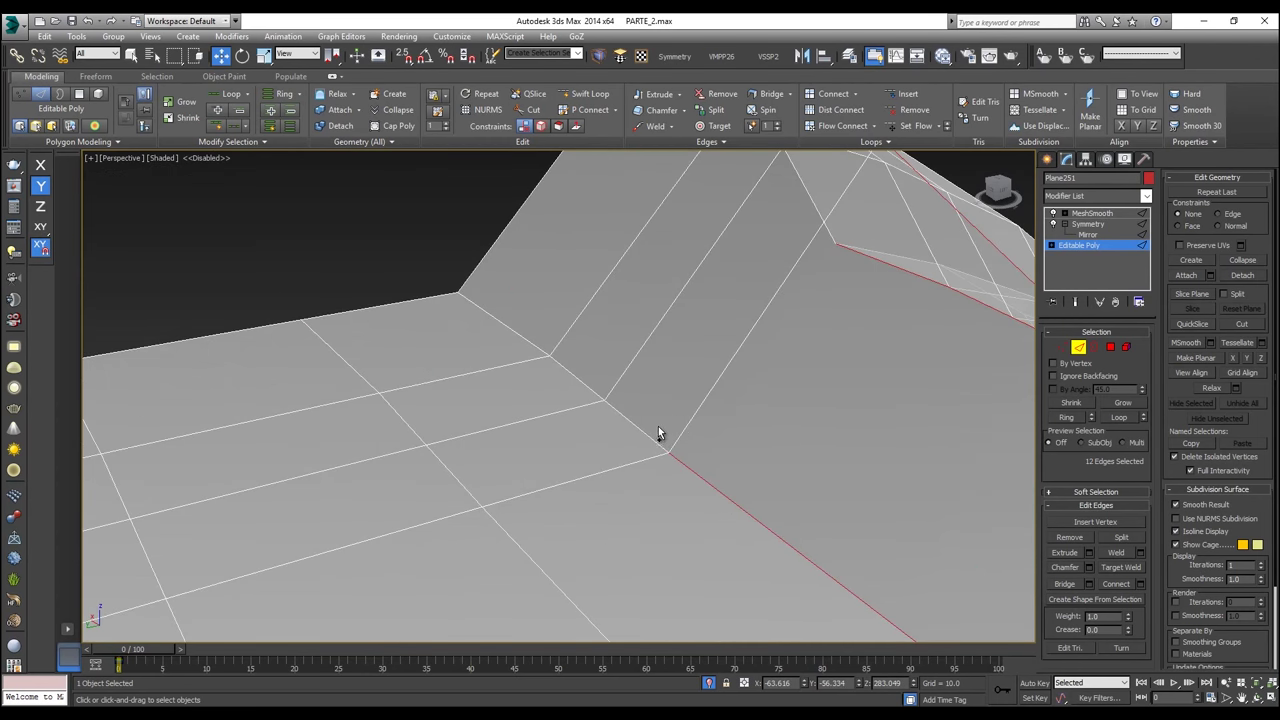
{"action": "left_click", "coordinate": [630, 420], "text": "ctrl"}
{"action": "left_click_drag", "start_coordinate": [522, 340], "coordinate": [507, 357], "text": "ctrl"}
{"action": "middle_click_drag", "start_coordinate": [497, 366], "coordinate": [573, 452], "text": "alt"}
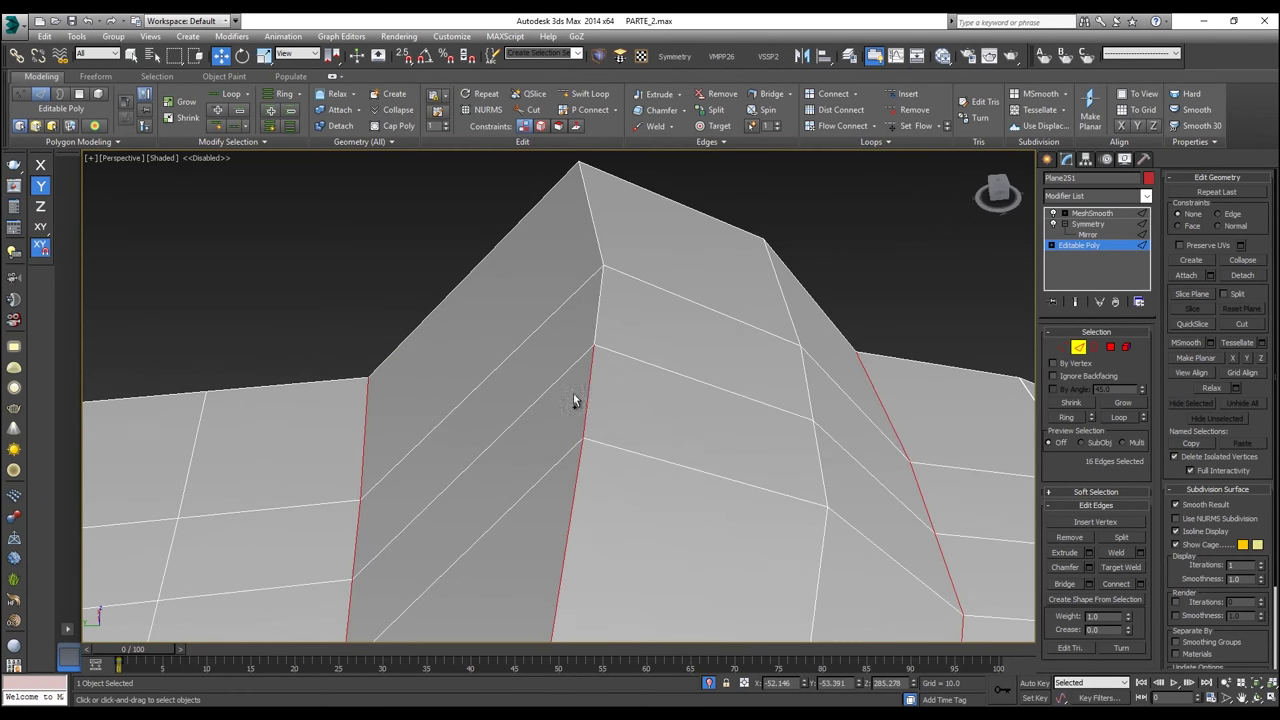
{"action": "left_click_drag", "start_coordinate": [571, 328], "coordinate": [573, 324], "text": "ctrl"}
{"action": "left_click_drag", "start_coordinate": [655, 240], "coordinate": [575, 234], "text": "ctrl"}
Step: Chamfer the selected scoop edges by 0.06 with 1 segment
{"action": "scroll", "coordinate": [642, 302], "scroll_direction": "down", "scroll_amount": 3}
{"action": "middle_click_drag", "start_coordinate": [642, 302], "coordinate": [682, 424], "text": "alt"}
{"action": "scroll", "coordinate": [681, 424], "scroll_direction": "up", "scroll_amount": 5}
{"action": "right_click", "coordinate": [667, 490]}
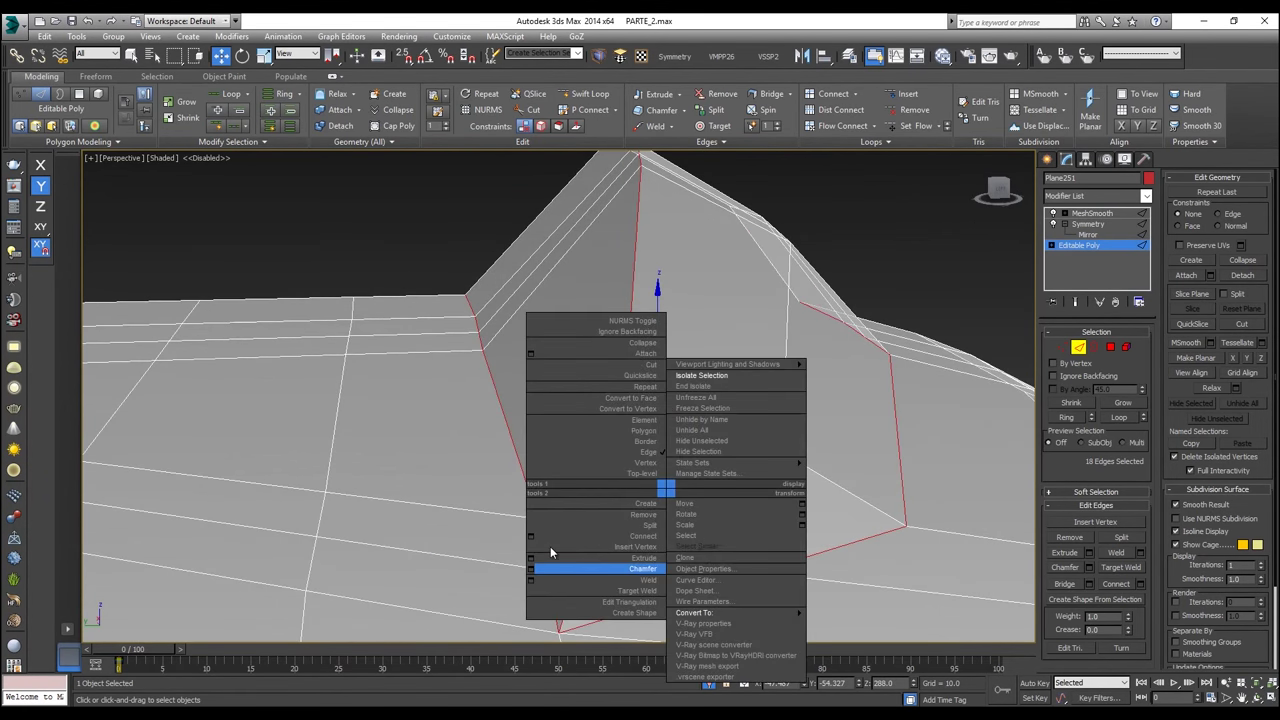
{"action": "left_click", "coordinate": [532, 568]}
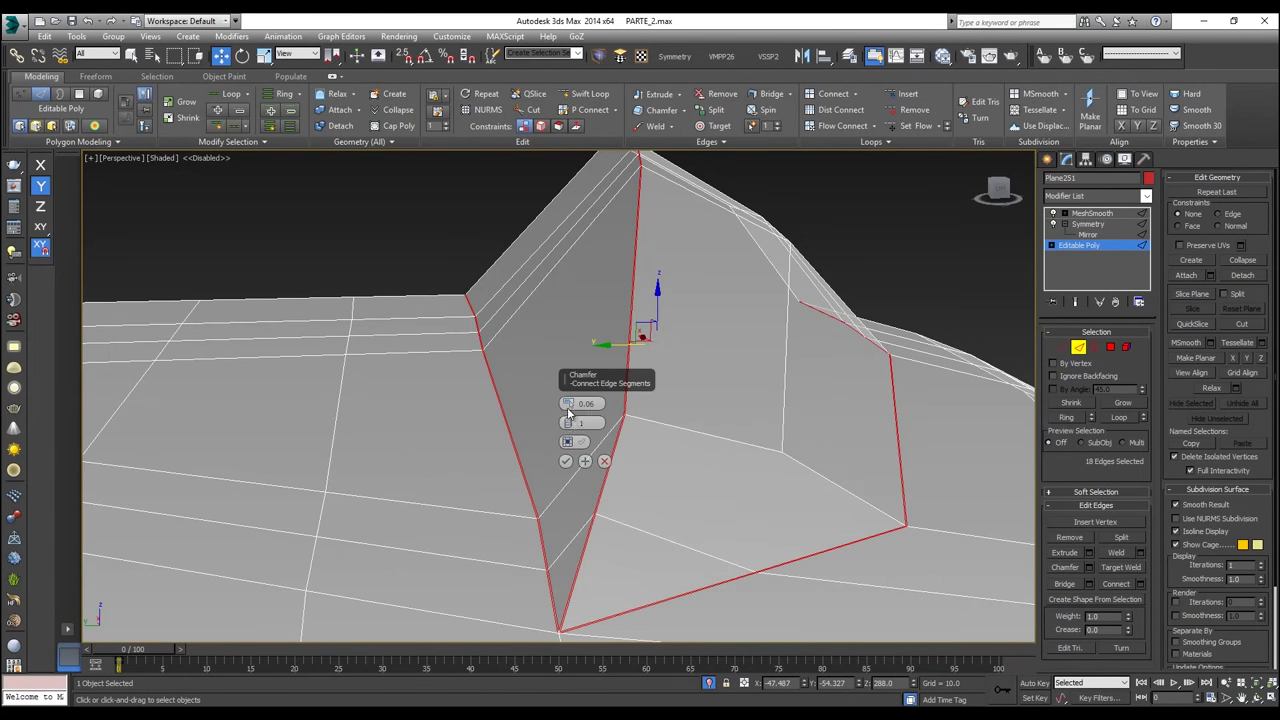
{"action": "left_click", "coordinate": [566, 461]}
Step: Target-weld the lowest stray chamfer vertex at the scoop's pointed corner onto the neighbouring chamfer vertex
{"action": "scroll", "coordinate": [600, 500], "scroll_direction": "up", "scroll_amount": 6}
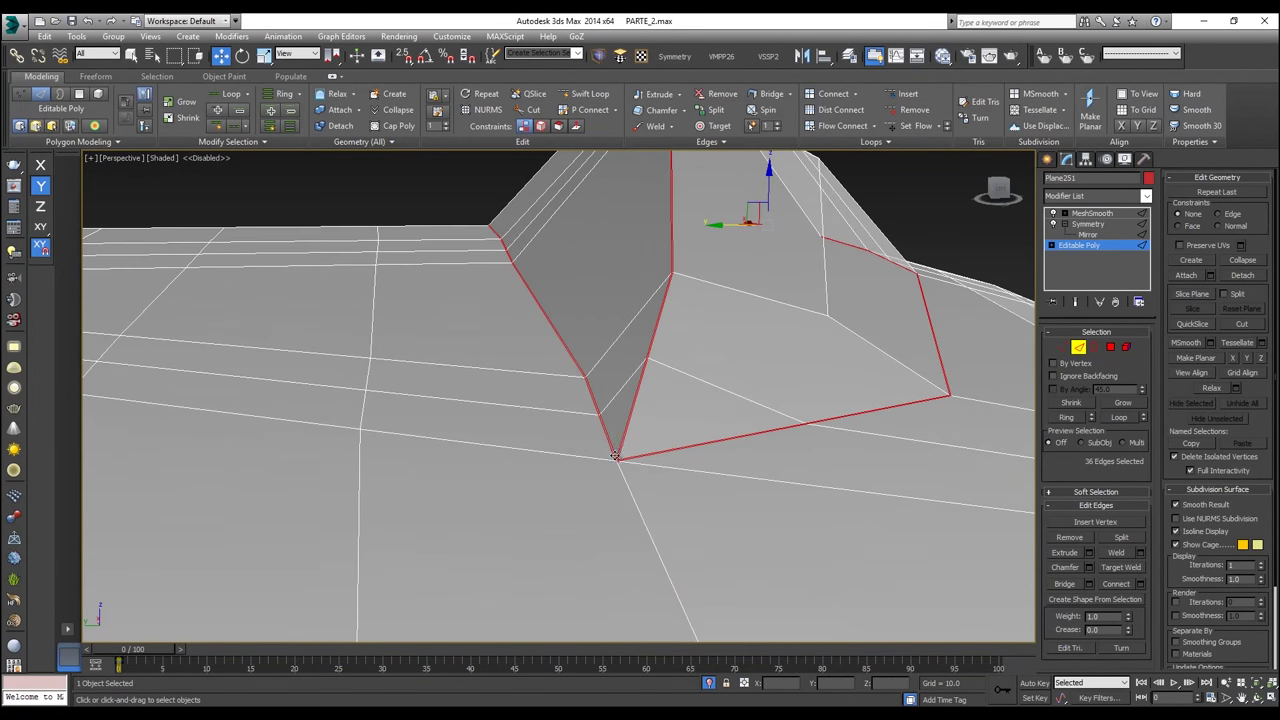
{"action": "middle_click_drag", "start_coordinate": [634, 470], "coordinate": [740, 478], "text": "alt"}
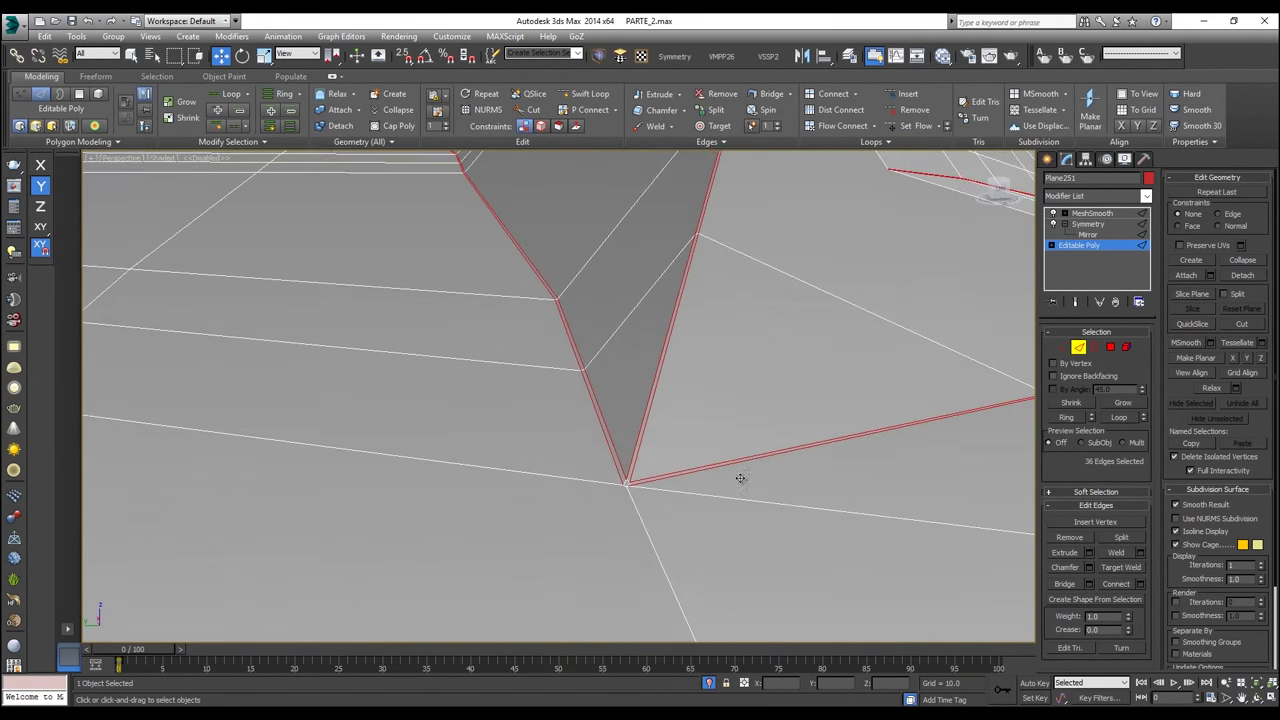
{"action": "left_click", "coordinate": [1062, 347]}
{"action": "left_click_drag", "start_coordinate": [689, 537], "coordinate": [529, 471]}
{"action": "scroll", "coordinate": [657, 506], "scroll_direction": "up", "scroll_amount": 5}
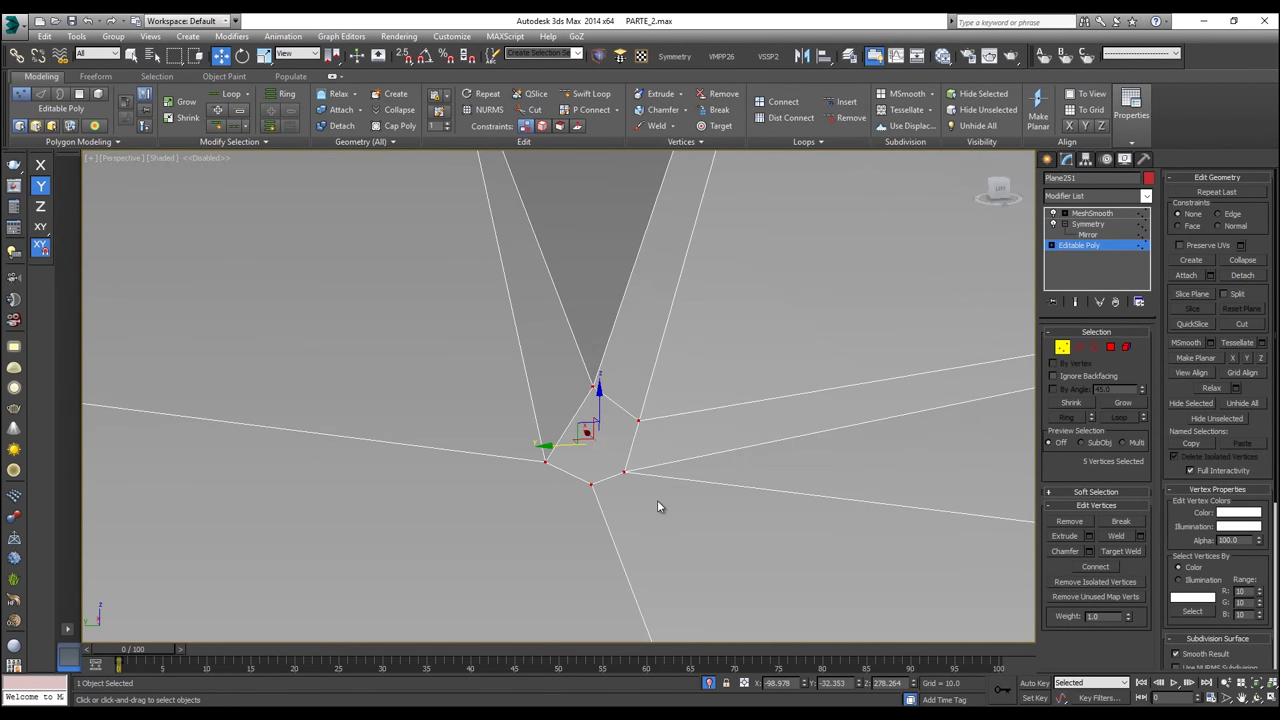
{"action": "middle_click_drag", "start_coordinate": [657, 506], "coordinate": [654, 528], "text": "alt"}
{"action": "left_click", "coordinate": [717, 125]}
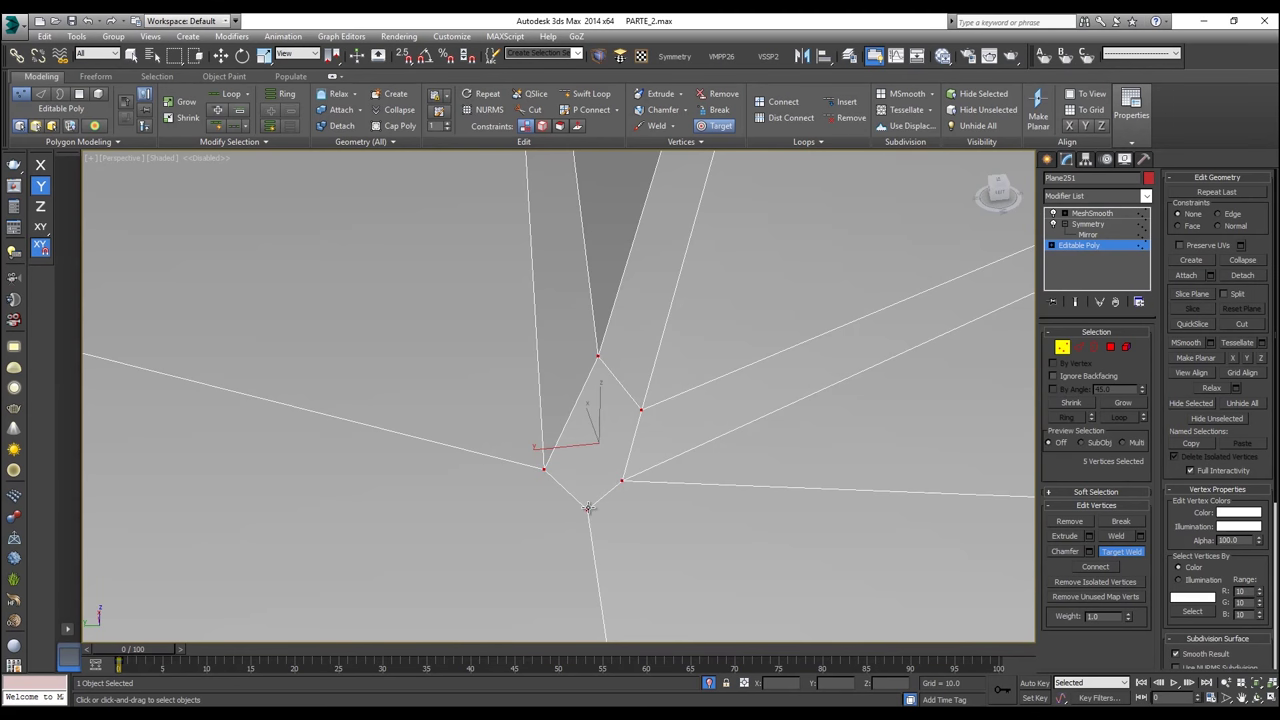
{"action": "left_click", "coordinate": [621, 481]}
{"action": "right_click", "coordinate": [622, 482]}
Step: Target-weld the outer chamfer vertex on the other side of the scoop's pointed corner onto the merged corner vertex
{"action": "scroll", "coordinate": [622, 482], "scroll_direction": "down", "scroll_amount": 3}
{"action": "scroll", "coordinate": [623, 484], "scroll_direction": "up", "scroll_amount": 2}
{"action": "scroll", "coordinate": [623, 484], "scroll_direction": "down", "scroll_amount": 1}
{"action": "scroll", "coordinate": [623, 482], "scroll_direction": "up", "scroll_amount": 1}
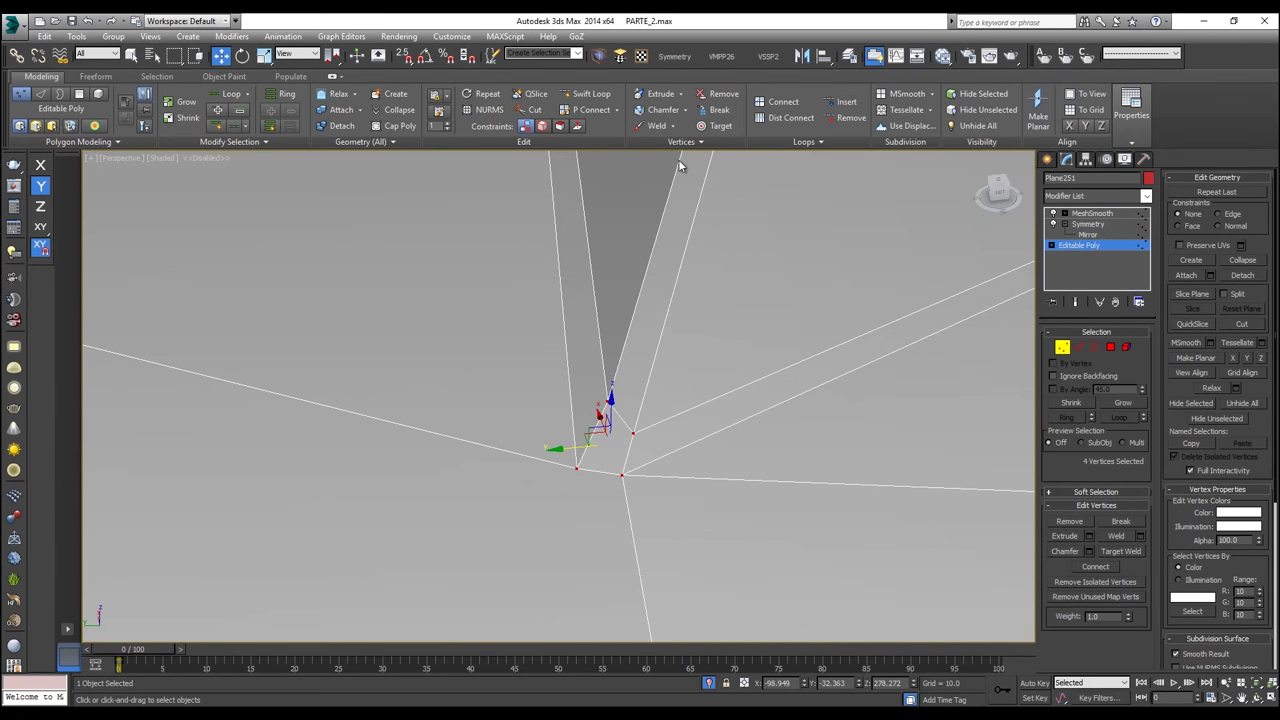
{"action": "left_click", "coordinate": [717, 125]}
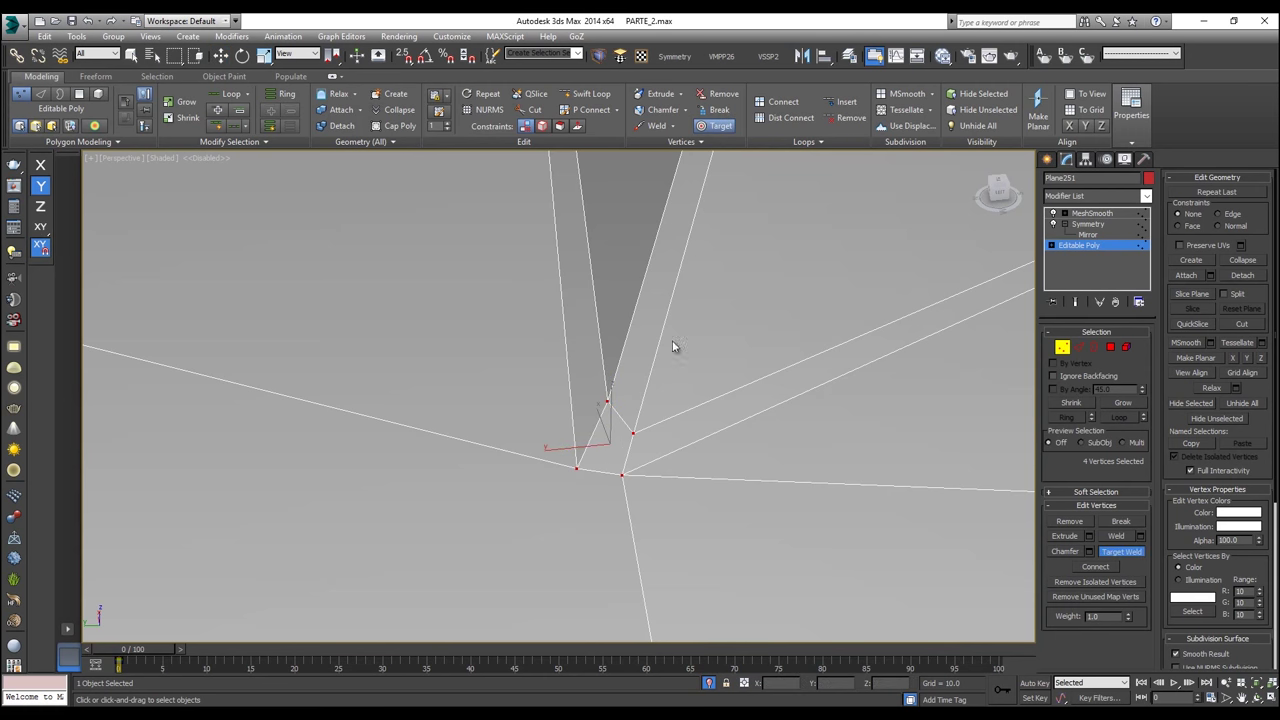
{"action": "left_click", "coordinate": [577, 470]}
{"action": "left_click", "coordinate": [621, 474]}
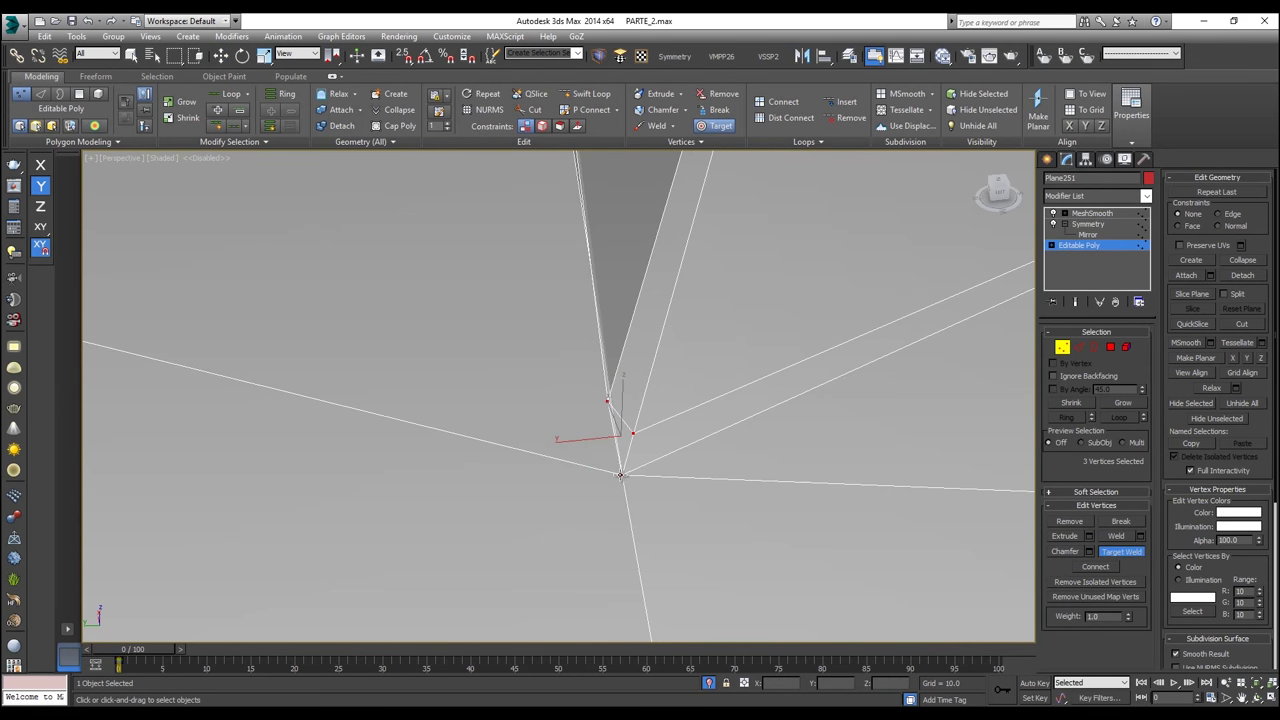
{"action": "key", "text": "w"}
{"action": "left_click", "coordinate": [620, 474]}
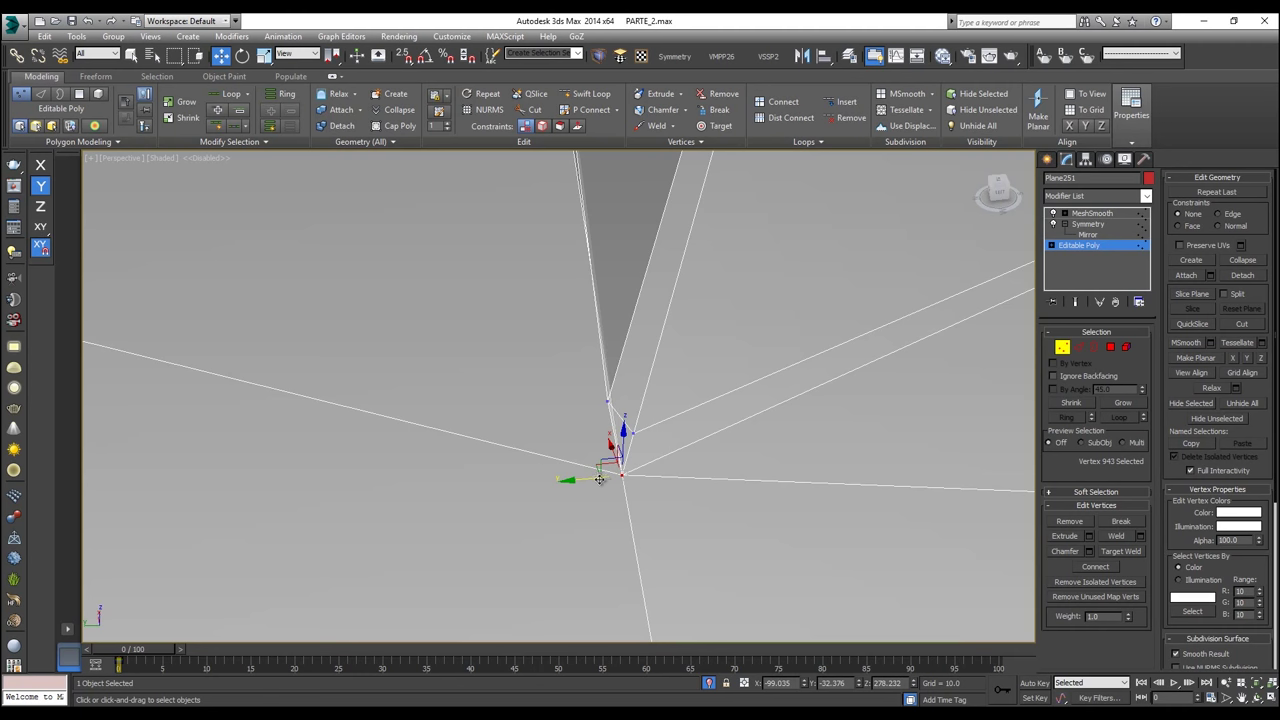
Step: Examine the mesh around the scoop corner and front grooves, turning off the body's see-through display
{"action": "scroll", "coordinate": [599, 479], "scroll_direction": "down", "scroll_amount": 5}
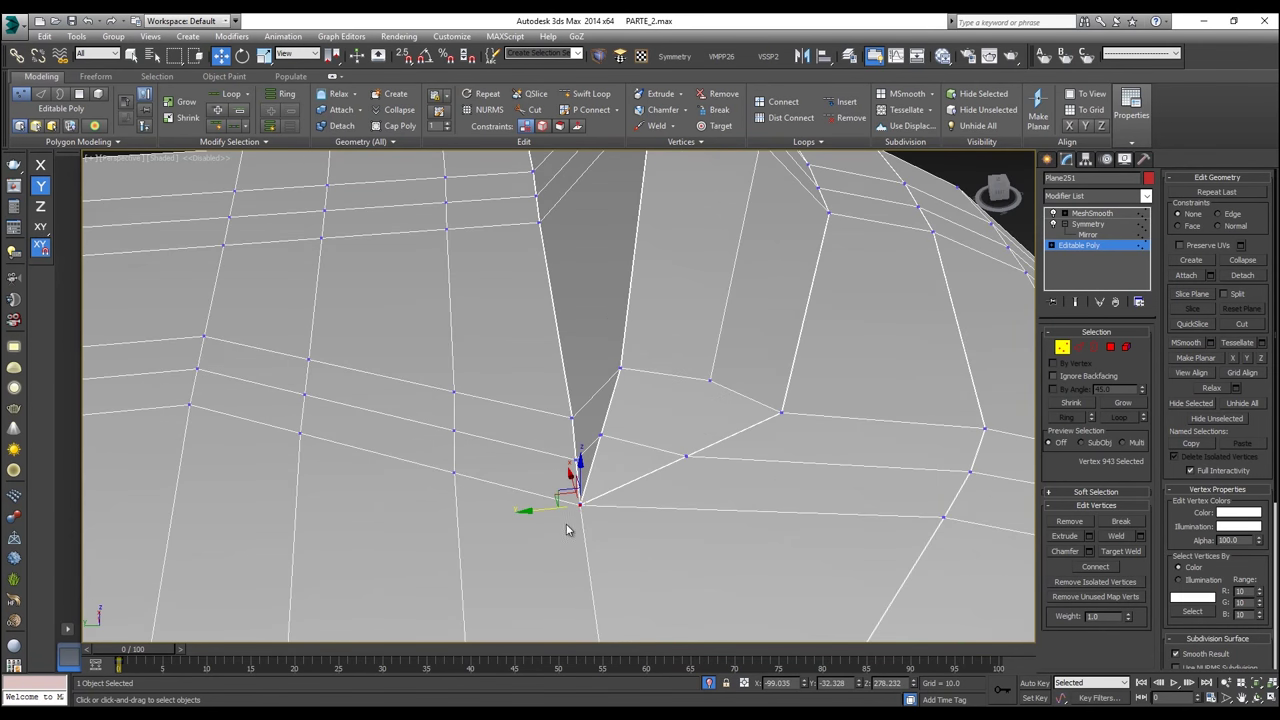
{"action": "scroll", "coordinate": [585, 440], "scroll_direction": "down", "scroll_amount": 3}
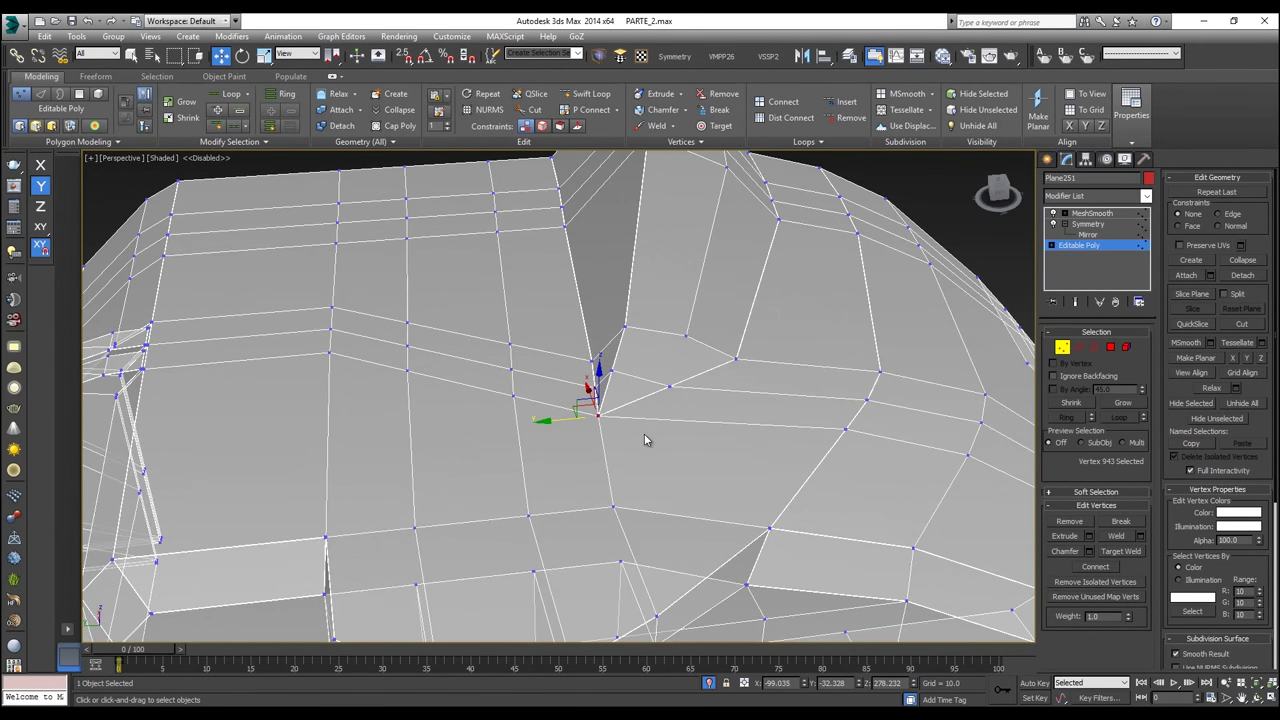
{"action": "scroll", "coordinate": [740, 390], "scroll_direction": "down", "scroll_amount": 4}
{"action": "scroll", "coordinate": [737, 386], "scroll_direction": "up", "scroll_amount": 5}
{"action": "scroll", "coordinate": [709, 345], "scroll_direction": "down", "scroll_amount": 5}
{"action": "scroll", "coordinate": [709, 345], "scroll_direction": "up", "scroll_amount": 2}
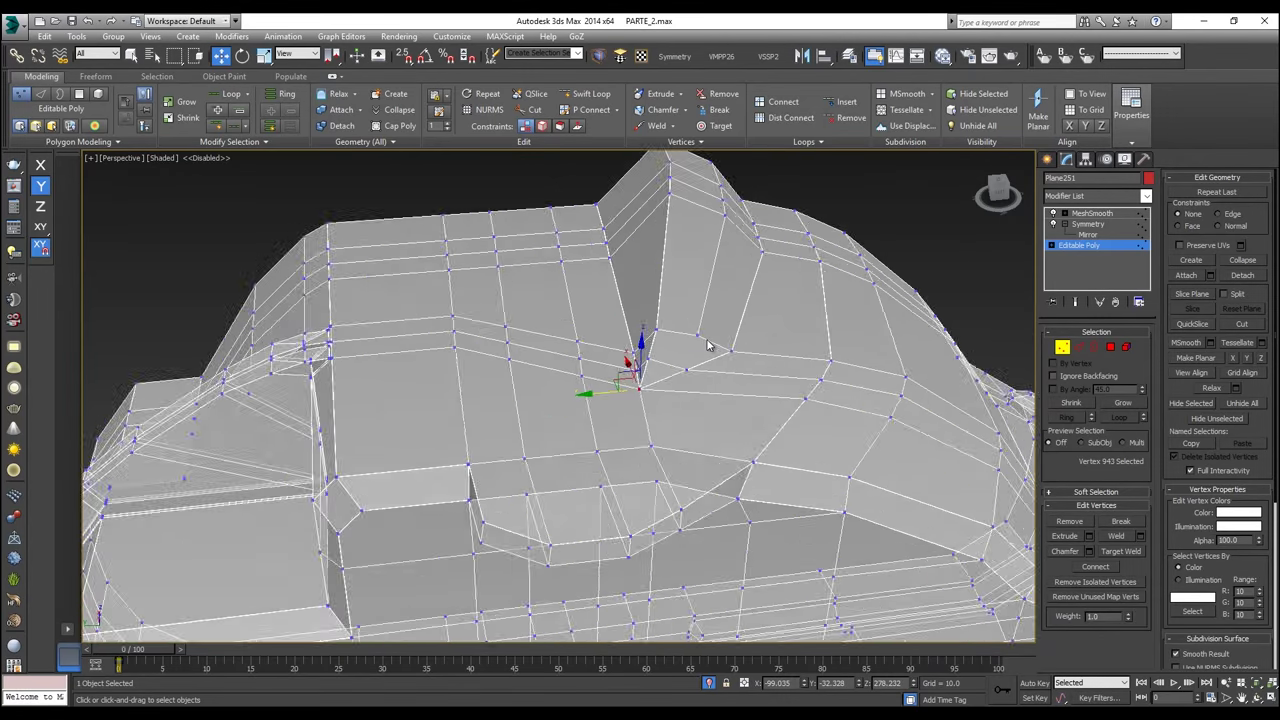
{"action": "scroll", "coordinate": [712, 350], "scroll_direction": "down", "scroll_amount": 3}
{"action": "middle_click_drag", "start_coordinate": [691, 426], "coordinate": [586, 312]}
{"action": "key", "text": "alt+x"}
{"action": "scroll", "coordinate": [673, 411], "scroll_direction": "up", "scroll_amount": 5}
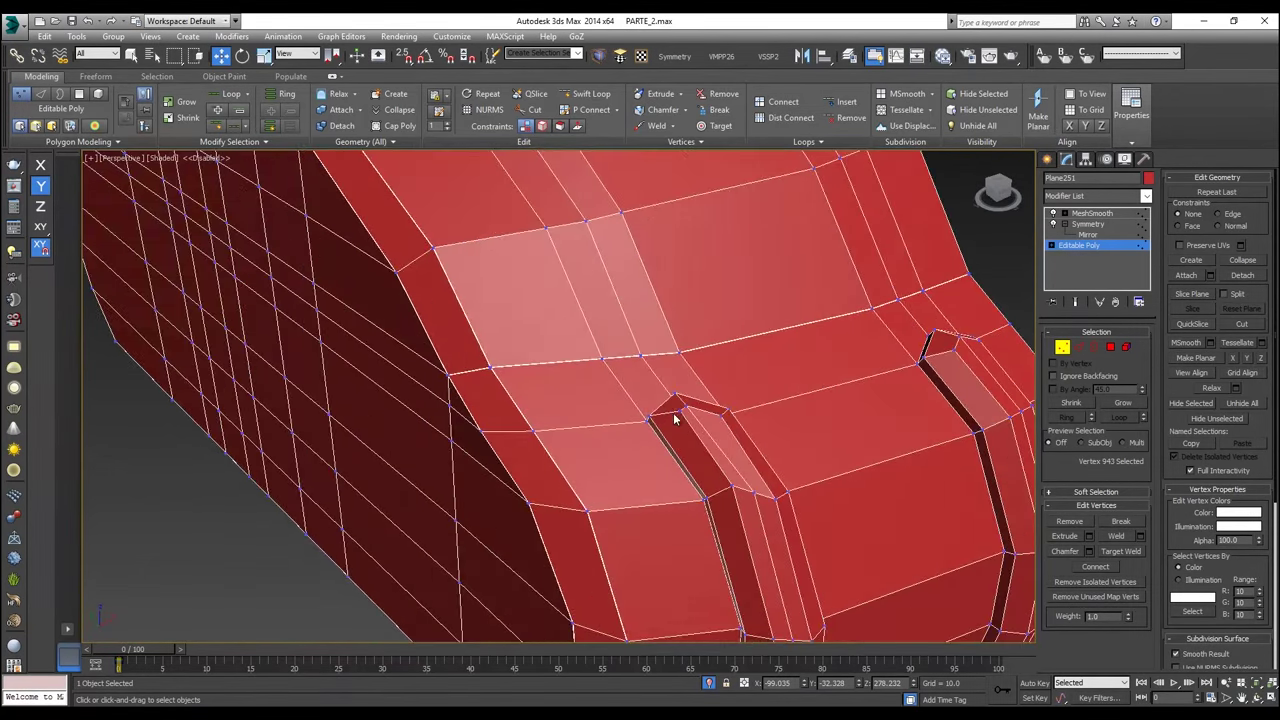
Step: Select the long rim edges on both sides of the front grooves
{"action": "left_click", "coordinate": [1081, 349]}
{"action": "middle_click_drag", "start_coordinate": [850, 435], "coordinate": [968, 408], "text": "alt"}
{"action": "middle_click_drag", "start_coordinate": [968, 408], "coordinate": [679, 465]}
{"action": "left_click", "coordinate": [849, 288]}
{"action": "middle_click_drag", "start_coordinate": [849, 288], "coordinate": [726, 326], "text": "alt"}
{"action": "left_click", "coordinate": [925, 322], "text": "ctrl"}
{"action": "middle_click_drag", "start_coordinate": [965, 346], "coordinate": [578, 282]}
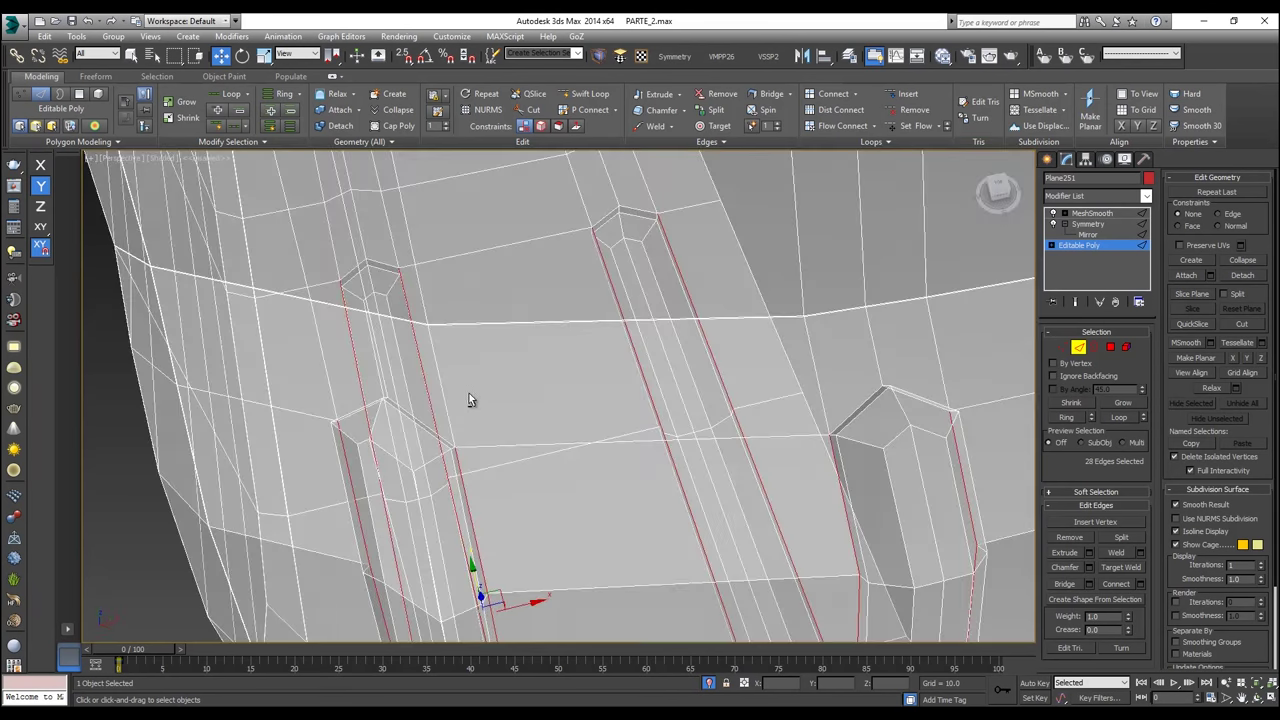
Step: Add the short rim edges at the upper ends of the front grooves to the selection
{"action": "mouse_move", "coordinate": [469, 397]}
{"action": "middle_mouse_down", "text": "alt"}
{"action": "mouse_move", "coordinate": [409, 373]}
{"action": "mouse_move", "coordinate": [491, 223]}
{"action": "mouse_move", "coordinate": [512, 320]}
{"action": "middle_mouse_up", "text": "alt"}
{"action": "left_click", "coordinate": [482, 331], "text": "ctrl"}
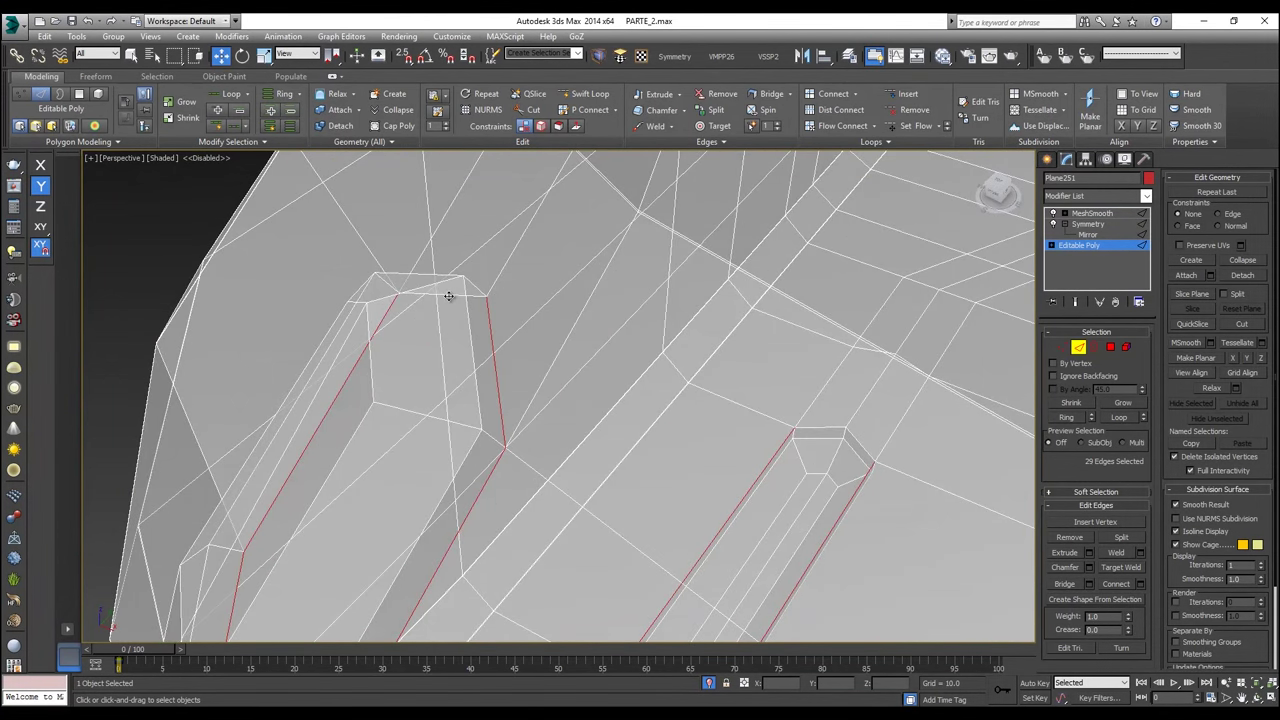
{"action": "left_click", "coordinate": [449, 296], "text": "ctrl"}
{"action": "scroll", "coordinate": [449, 296], "scroll_direction": "down", "scroll_amount": 4}
{"action": "middle_click_drag", "start_coordinate": [449, 296], "coordinate": [600, 256], "text": "alt"}
{"action": "scroll", "coordinate": [743, 311], "scroll_direction": "up", "scroll_amount": 5}
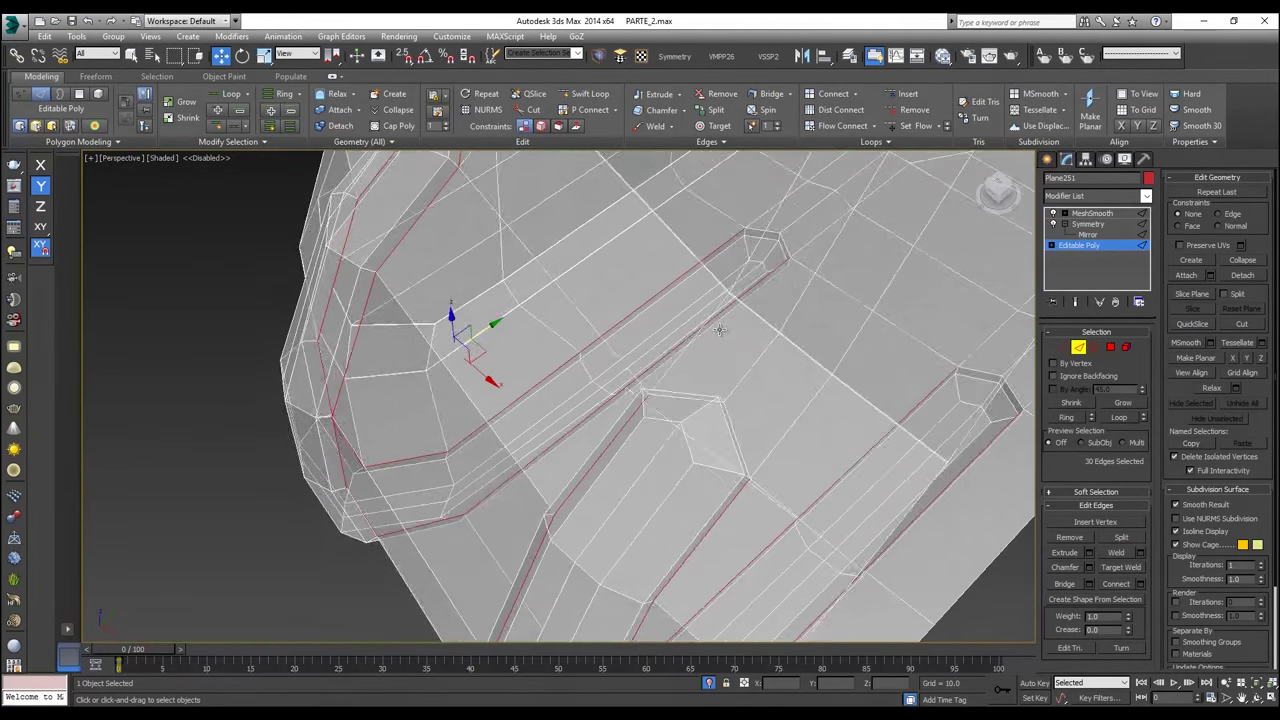
{"action": "left_click", "coordinate": [720, 487], "text": "ctrl"}
{"action": "middle_click_drag", "start_coordinate": [716, 490], "coordinate": [539, 403], "text": "alt"}
{"action": "left_click", "coordinate": [633, 555], "text": "ctrl"}
Step: Add the short rim edges at the lower ends of the grooves under the body to the selection
{"action": "scroll", "coordinate": [633, 555], "scroll_direction": "down", "scroll_amount": 4}
{"action": "scroll", "coordinate": [704, 315], "scroll_direction": "up", "scroll_amount": 5}
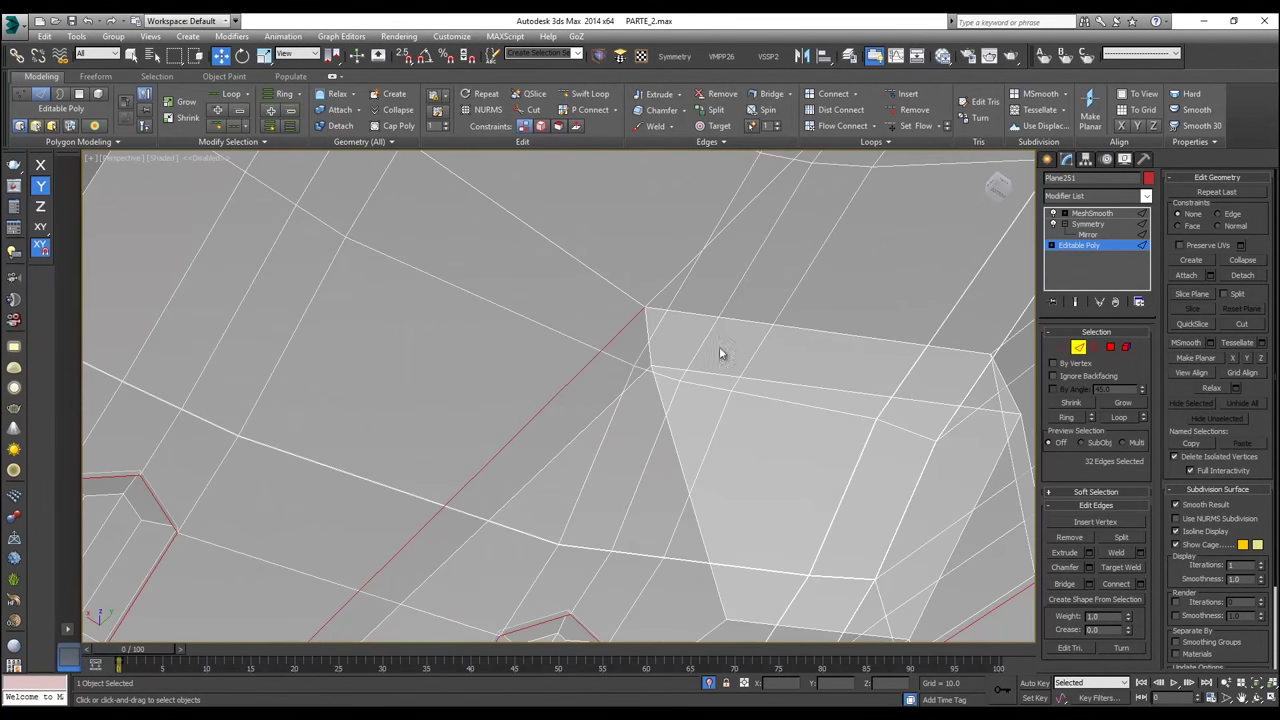
{"action": "left_click", "coordinate": [751, 320], "text": "ctrl"}
{"action": "middle_click_drag", "start_coordinate": [828, 344], "coordinate": [400, 336]}
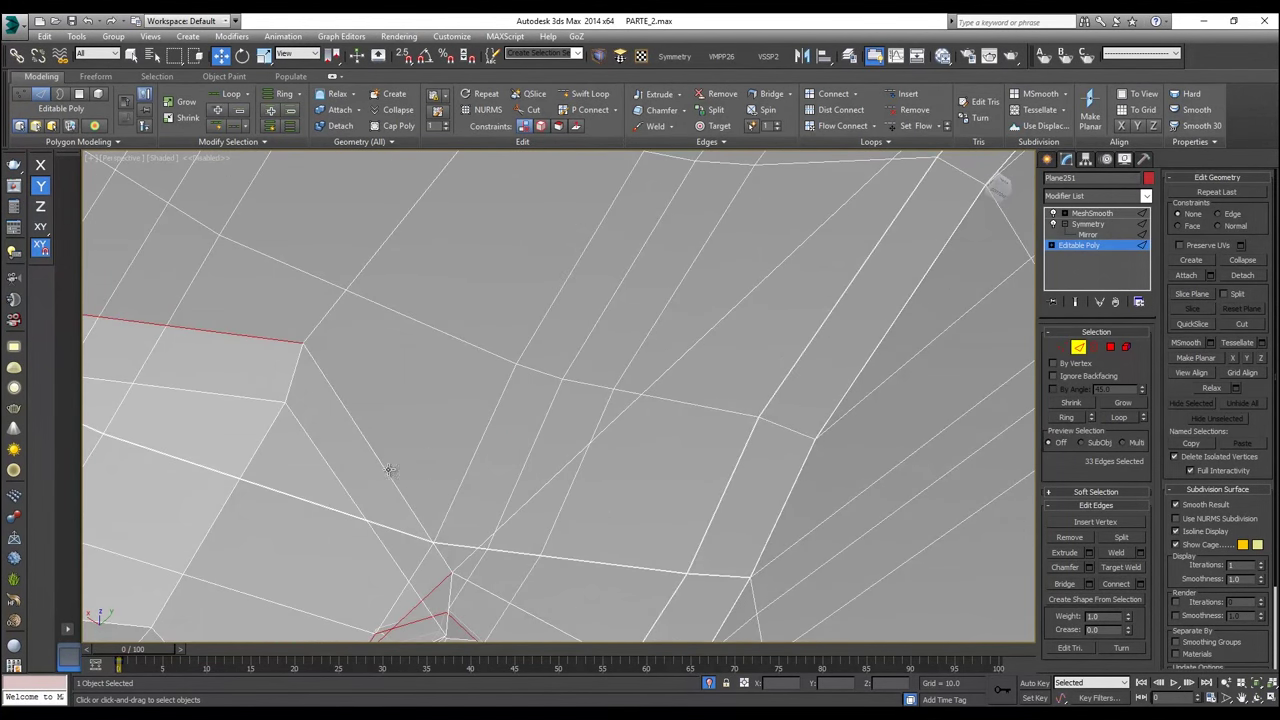
{"action": "left_click", "coordinate": [390, 470], "text": "ctrl"}
{"action": "scroll", "coordinate": [392, 470], "scroll_direction": "down", "scroll_amount": 4}
{"action": "middle_click_drag", "start_coordinate": [435, 520], "coordinate": [430, 338]}
{"action": "middle_click_drag", "start_coordinate": [866, 520], "coordinate": [735, 437]}
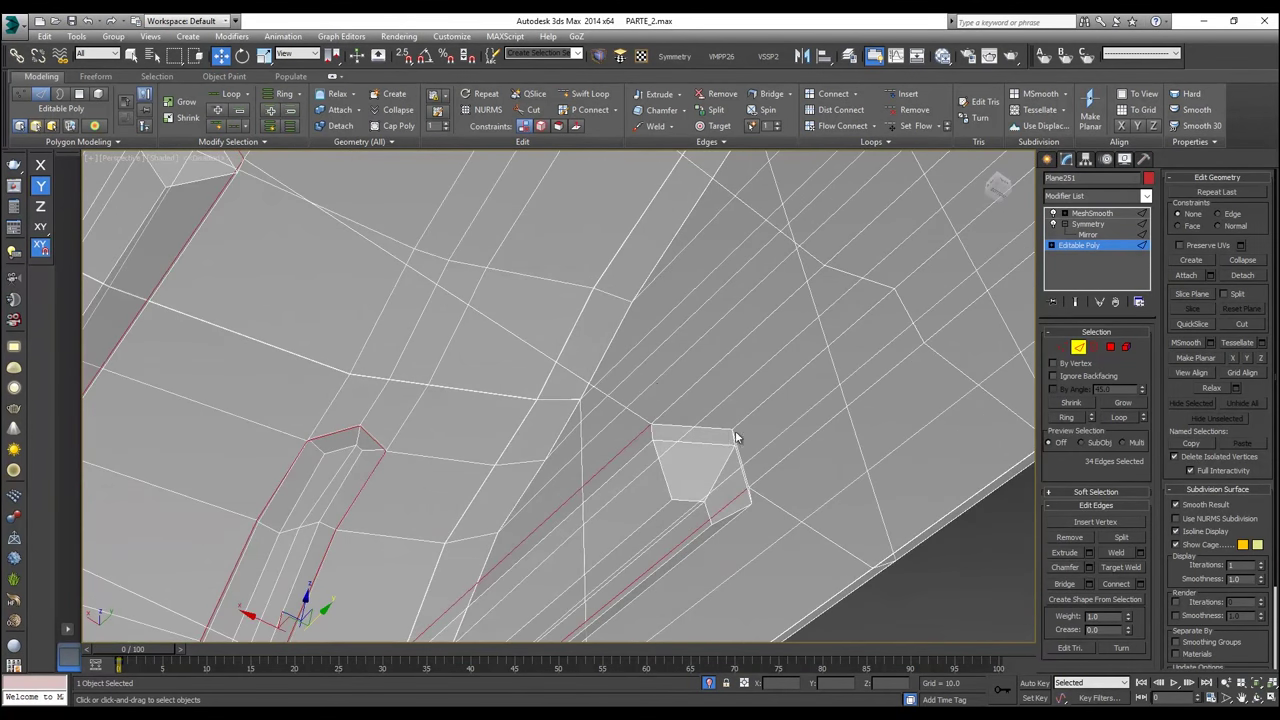
{"action": "scroll", "coordinate": [735, 437], "scroll_direction": "up", "scroll_amount": 3}
{"action": "left_click", "coordinate": [691, 423], "text": "ctrl"}
{"action": "left_click", "coordinate": [741, 464], "text": "ctrl"}
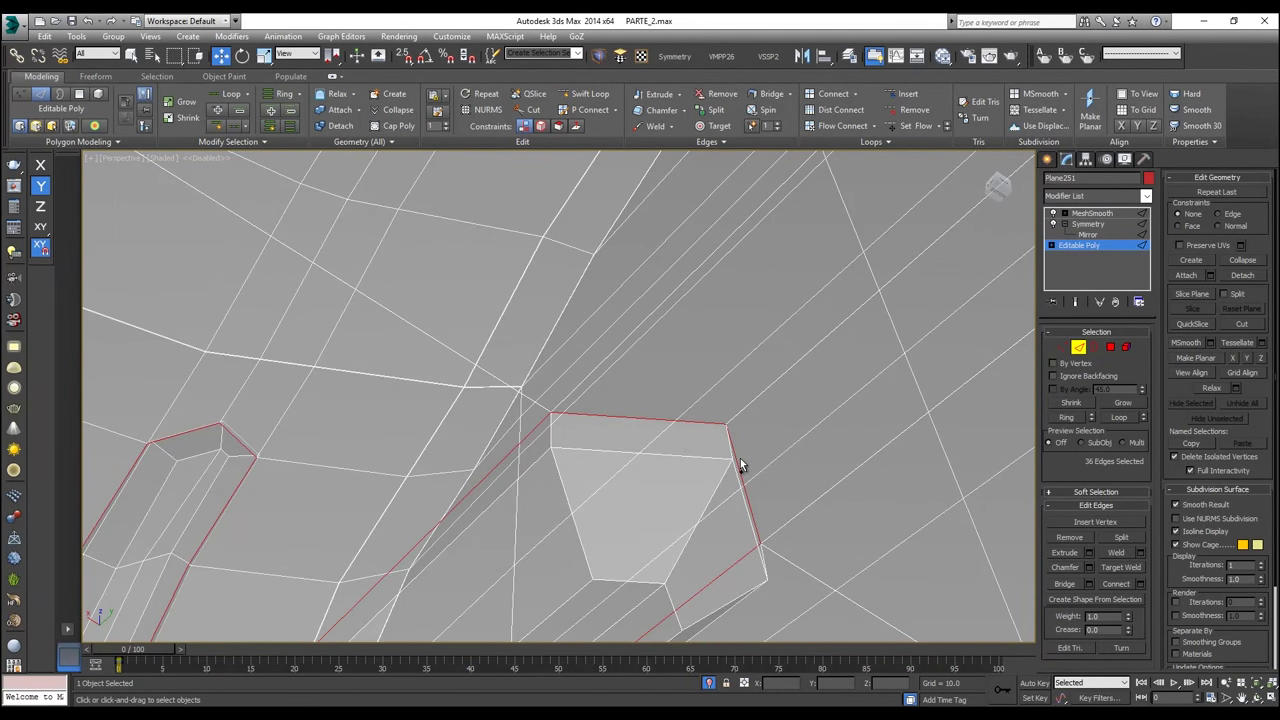
Step: Chamfer the selected rim edges around the front grooves
{"action": "right_click", "coordinate": [686, 455]}
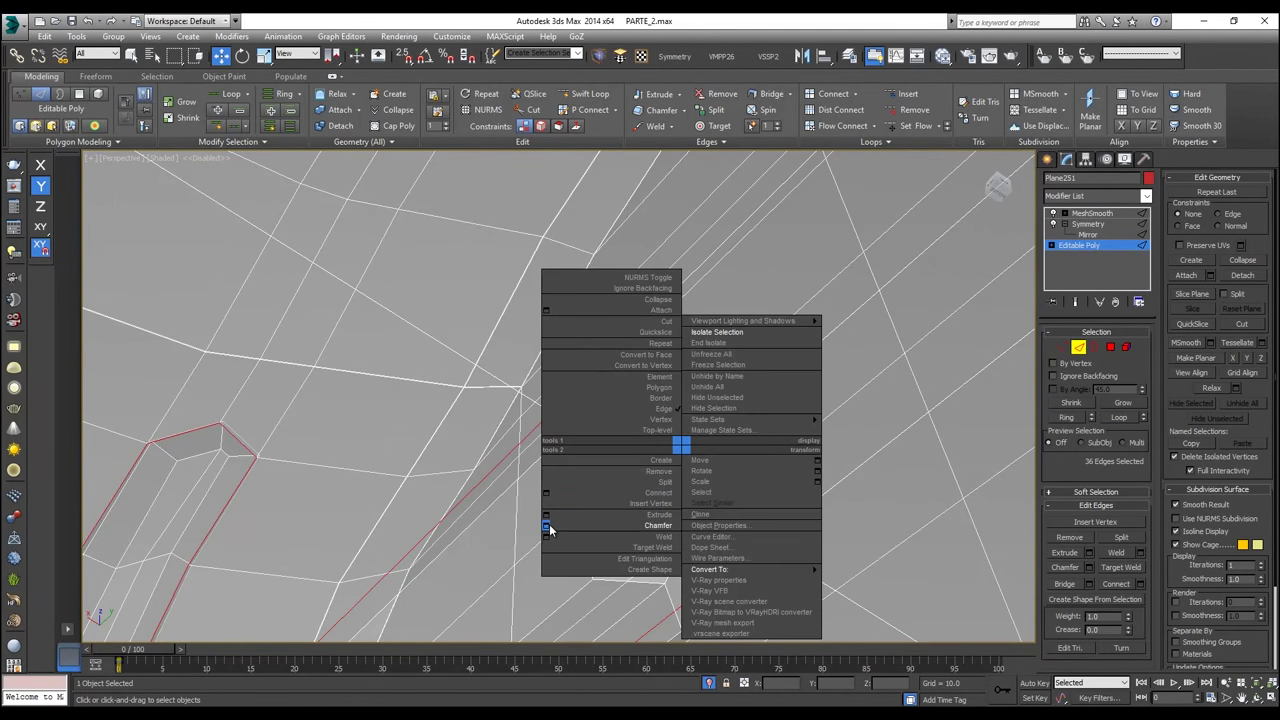
{"action": "left_click", "coordinate": [553, 528]}
{"action": "scroll", "coordinate": [550, 423], "scroll_direction": "up", "scroll_amount": 3}
{"action": "left_click", "coordinate": [567, 461]}
Step: Weld the doubled chamfer vertices at two corners of a groove's lower end
{"action": "key", "text": "alt+x"}
{"action": "left_click", "coordinate": [1062, 347]}
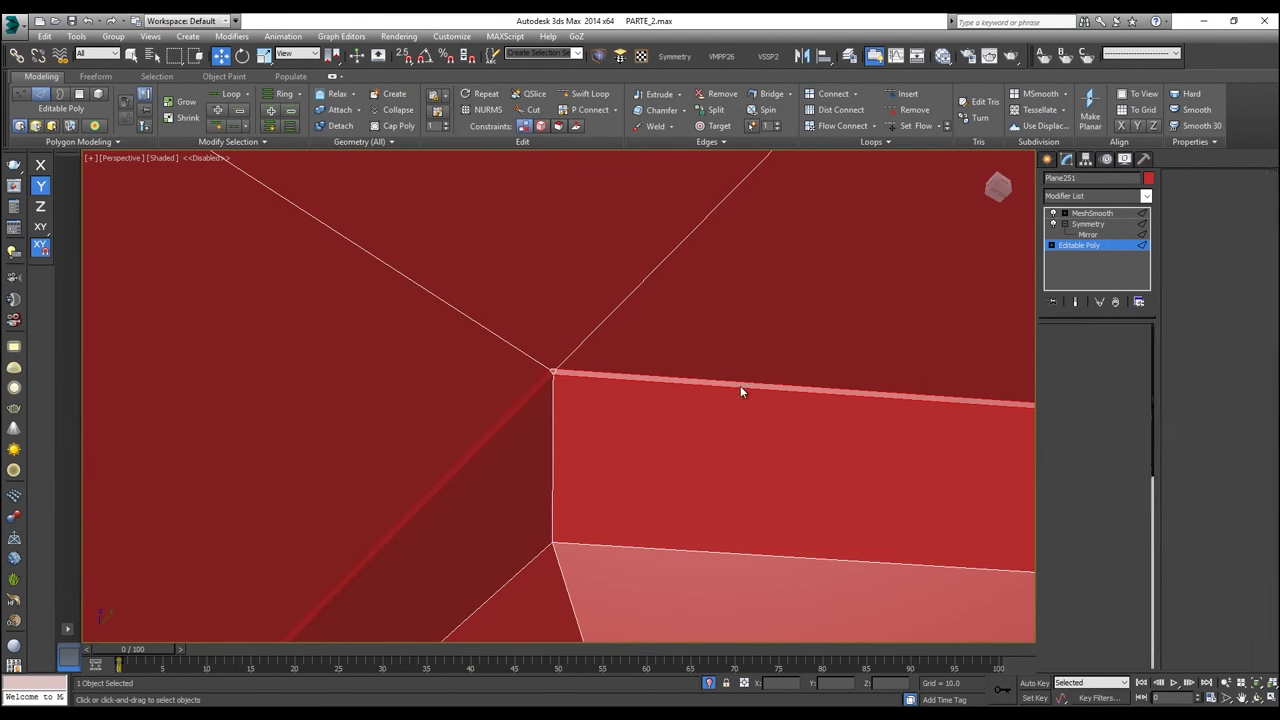
{"action": "left_click_drag", "start_coordinate": [537, 376], "coordinate": [538, 377]}
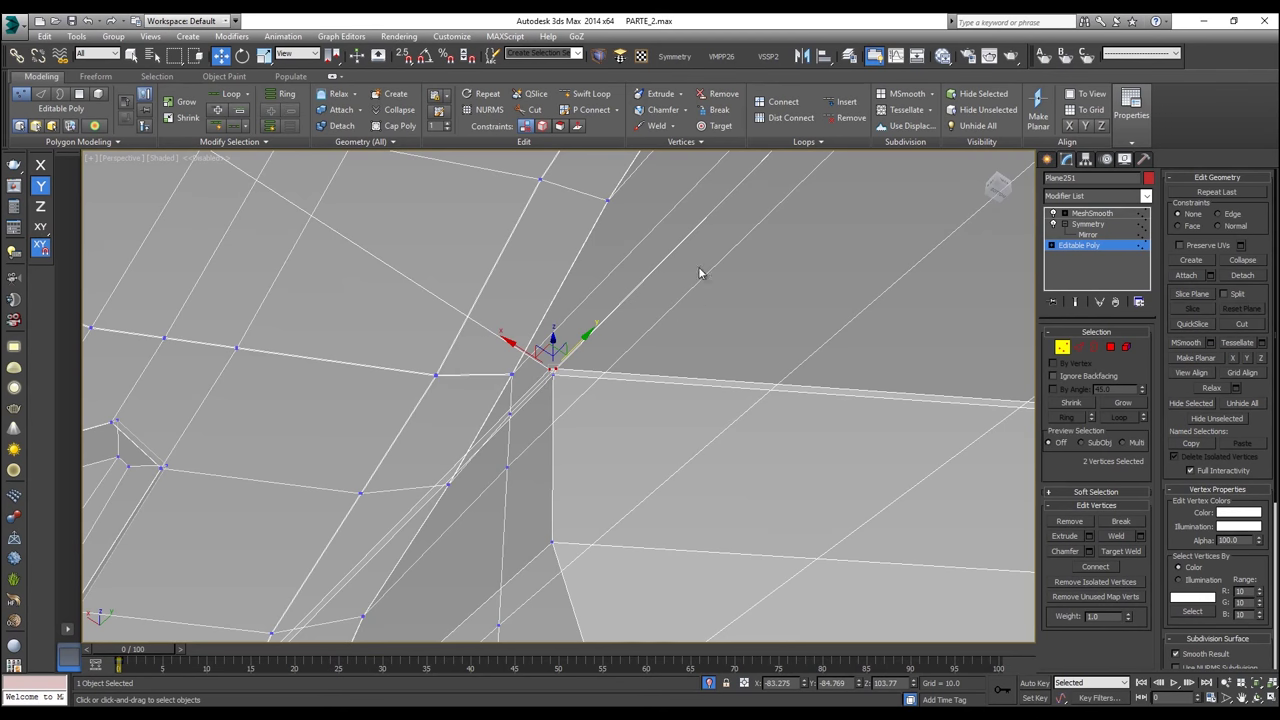
{"action": "left_click", "coordinate": [648, 130]}
{"action": "middle_click_drag", "start_coordinate": [743, 323], "coordinate": [605, 325], "text": "alt"}
{"action": "scroll", "coordinate": [857, 219], "scroll_direction": "up", "scroll_amount": 3}
{"action": "mouse_move", "coordinate": [718, 322]}
{"action": "middle_mouse_down", "text": "alt"}
{"action": "mouse_move", "coordinate": [767, 290]}
{"action": "mouse_move", "coordinate": [713, 299]}
{"action": "middle_mouse_up", "text": "alt"}
{"action": "left_click_drag", "start_coordinate": [409, 401], "coordinate": [368, 414]}
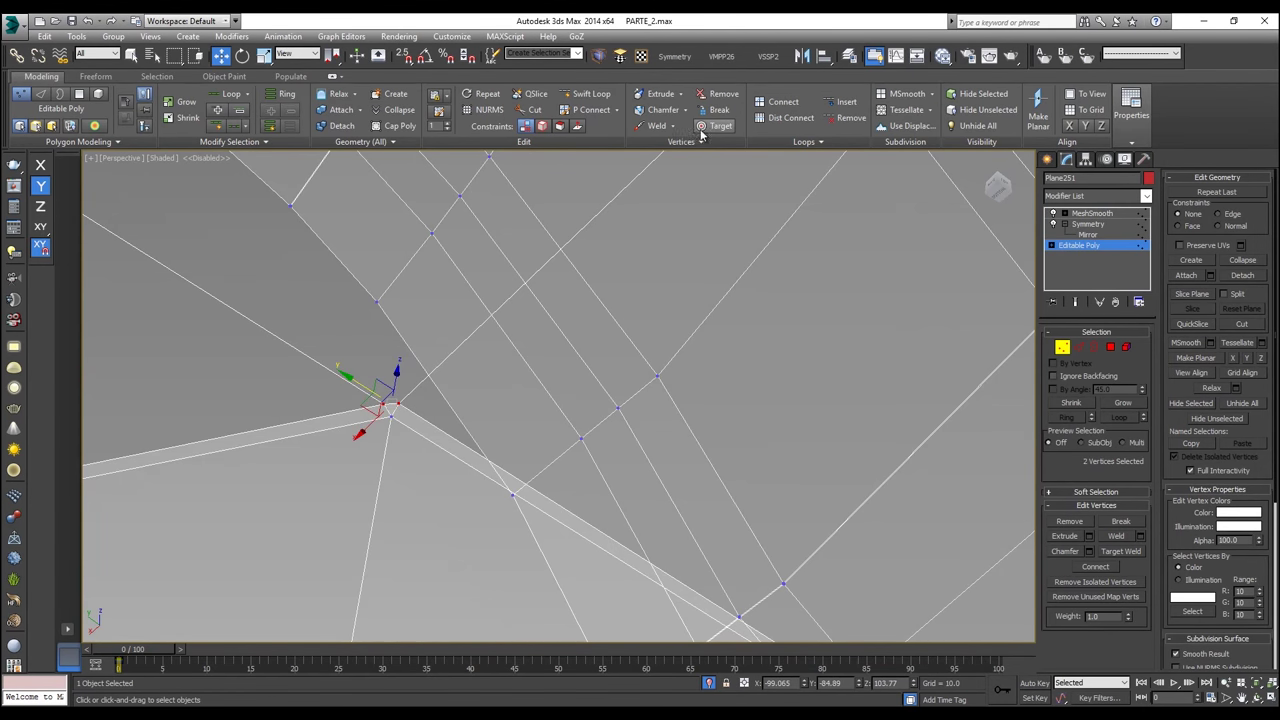
{"action": "left_click", "coordinate": [656, 126]}
Step: Weld the doubled chamfer vertices at the outer corner of the inner front groove's lower end
{"action": "middle_click_drag", "start_coordinate": [516, 342], "coordinate": [802, 160], "text": "alt"}
{"action": "scroll", "coordinate": [751, 503], "scroll_direction": "up", "scroll_amount": 3}
{"action": "middle_click_drag", "start_coordinate": [751, 503], "coordinate": [656, 424]}
{"action": "scroll", "coordinate": [566, 426], "scroll_direction": "up", "scroll_amount": 4}
{"action": "scroll", "coordinate": [552, 371], "scroll_direction": "up", "scroll_amount": 1}
{"action": "scroll", "coordinate": [552, 371], "scroll_direction": "down", "scroll_amount": 1}
{"action": "middle_click_drag", "start_coordinate": [552, 371], "coordinate": [683, 372]}
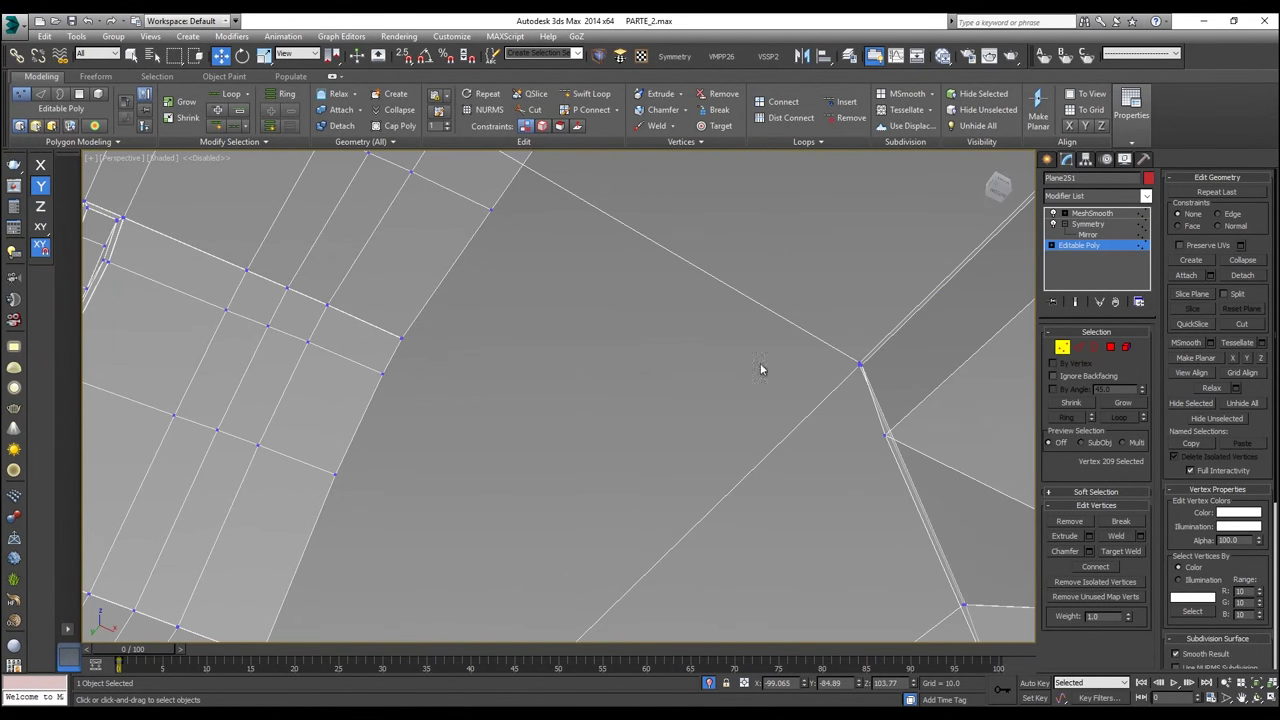
{"action": "left_click_drag", "start_coordinate": [844, 356], "coordinate": [887, 380]}
{"action": "key", "text": "z"}
{"action": "middle_click_drag", "start_coordinate": [857, 376], "coordinate": [948, 368], "text": "alt"}
{"action": "scroll", "coordinate": [682, 369], "scroll_direction": "down", "scroll_amount": 2}
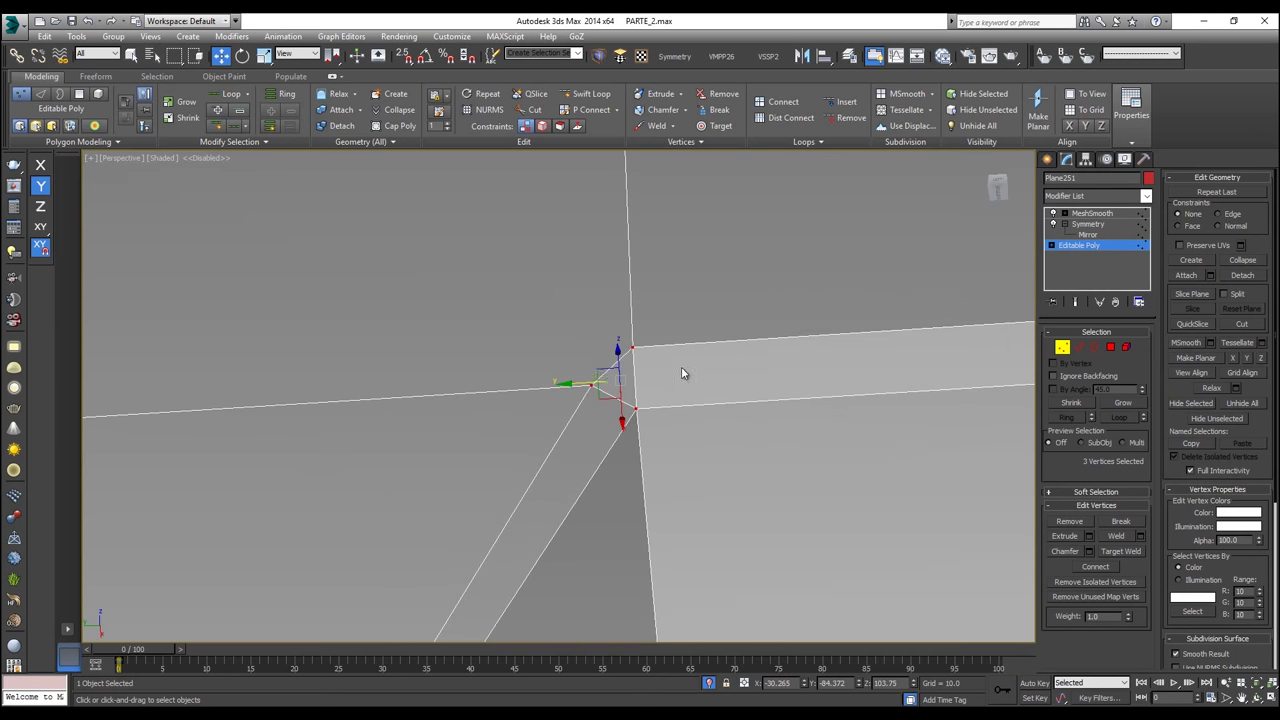
{"action": "left_click_drag", "start_coordinate": [670, 389], "coordinate": [672, 391]}
{"action": "left_click_drag", "start_coordinate": [654, 320], "coordinate": [609, 369], "text": "ctrl"}
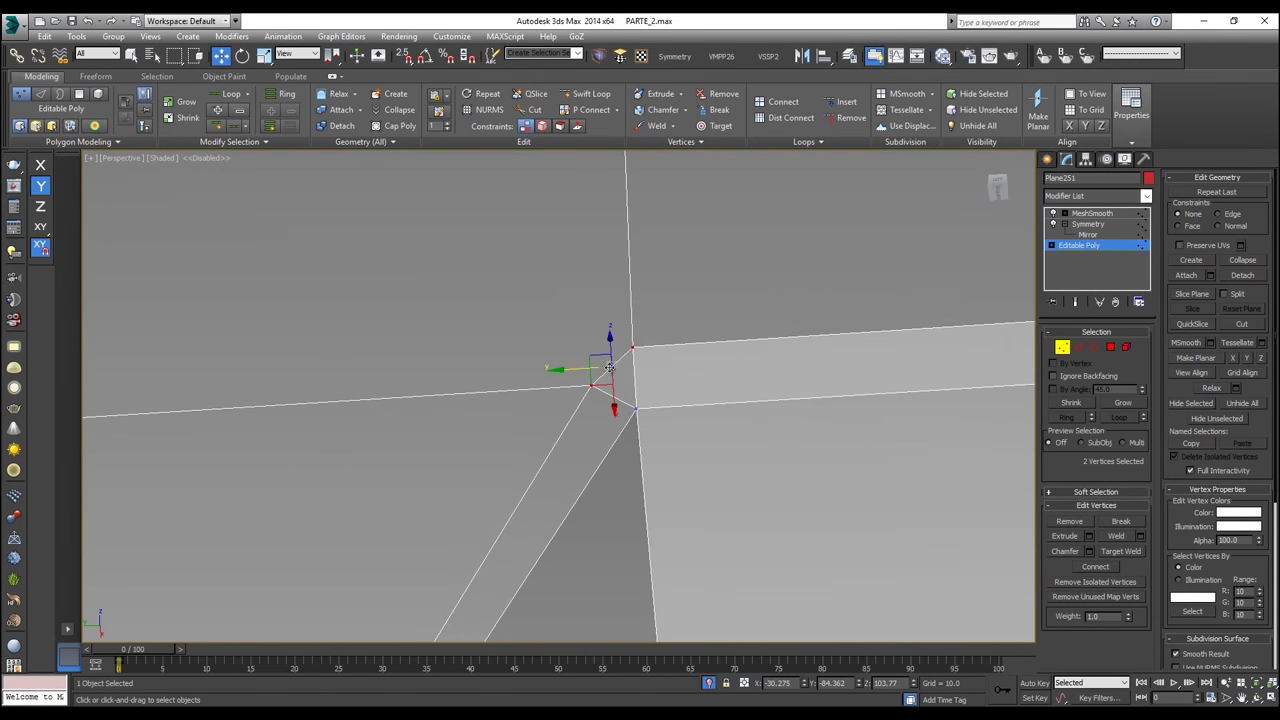
{"action": "left_click", "coordinate": [654, 128]}
{"action": "scroll", "coordinate": [587, 345], "scroll_direction": "down", "scroll_amount": 5}
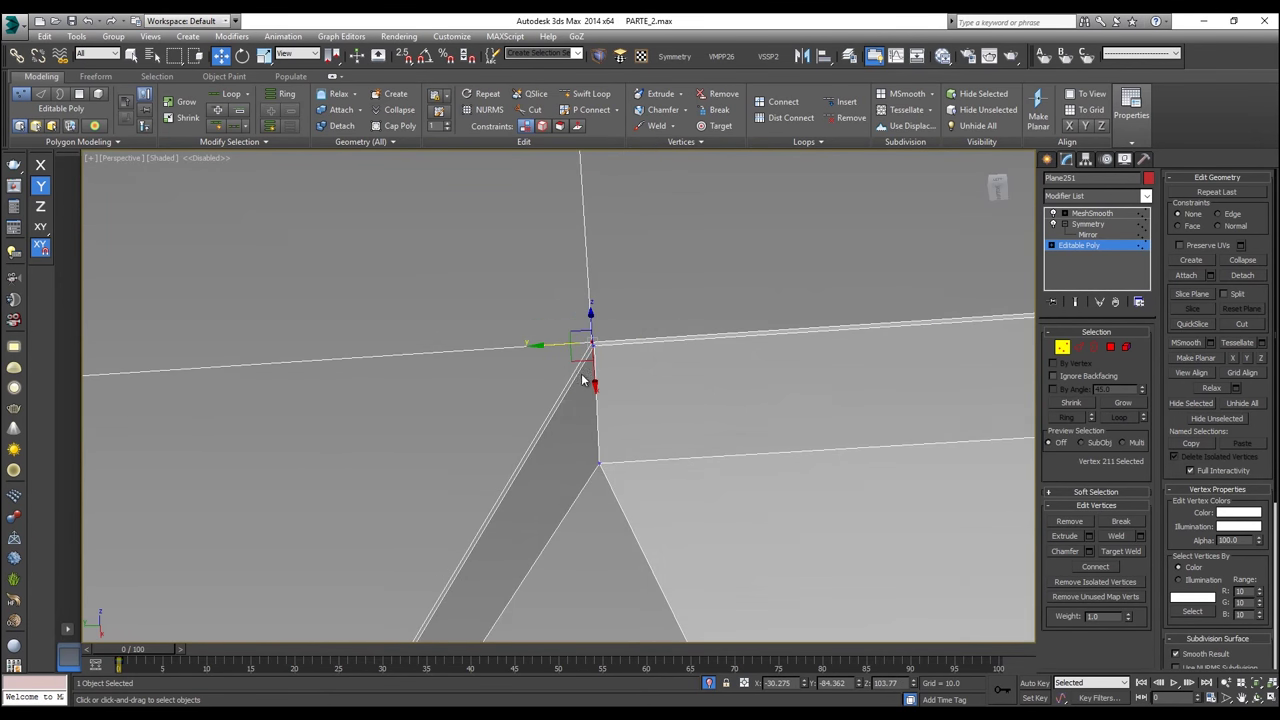
Step: Weld the two doubled chamfer vertices at the inner groove's other lower corner, nearest the symmetry centre
{"action": "middle_click_drag", "start_coordinate": [556, 426], "coordinate": [437, 469], "text": "alt"}
{"action": "middle_click_drag", "start_coordinate": [383, 214], "coordinate": [445, 256], "text": "alt"}
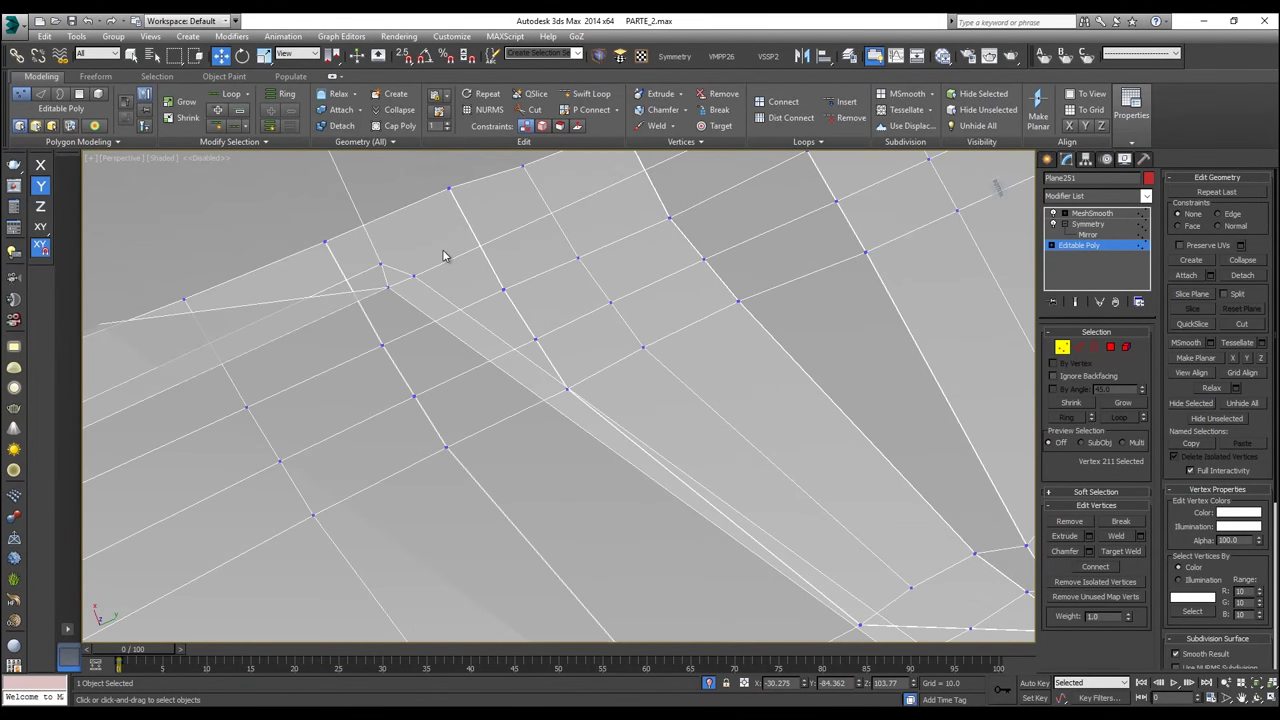
{"action": "left_click_drag", "start_coordinate": [361, 288], "coordinate": [360, 286]}
{"action": "left_click", "coordinate": [656, 127]}
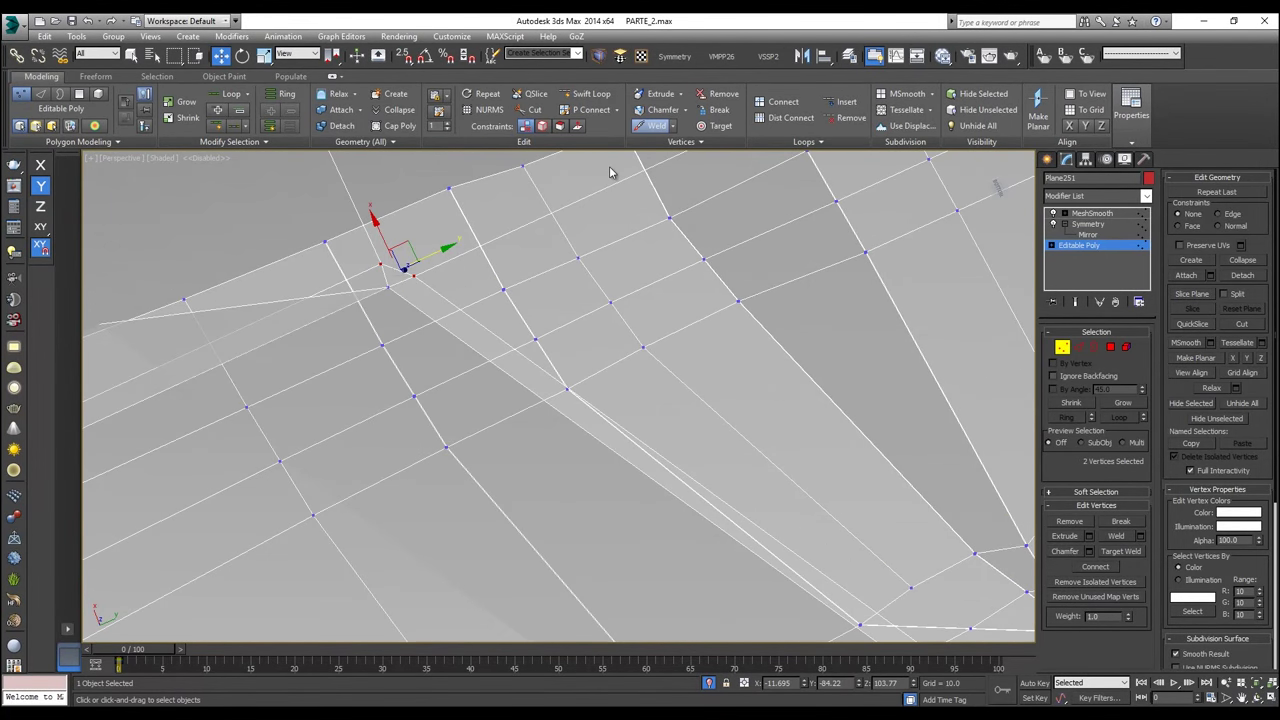
{"action": "scroll", "coordinate": [540, 288], "scroll_direction": "down", "scroll_amount": 4}
{"action": "mouse_move", "coordinate": [540, 288]}
{"action": "middle_mouse_down", "text": "alt"}
{"action": "mouse_move", "coordinate": [528, 344]}
{"action": "mouse_move", "coordinate": [666, 466]}
{"action": "mouse_move", "coordinate": [584, 324]}
{"action": "mouse_move", "coordinate": [562, 348]}
{"action": "middle_mouse_up", "text": "alt"}
{"action": "scroll", "coordinate": [528, 344], "scroll_direction": "down", "scroll_amount": 6}
{"action": "key", "text": "alt+x"}
{"action": "key", "text": "alt+x"}
Step: Weld the doubled chamfer vertices at both side corners of the inner groove's upper end
{"action": "scroll", "coordinate": [562, 348], "scroll_direction": "up", "scroll_amount": 10}
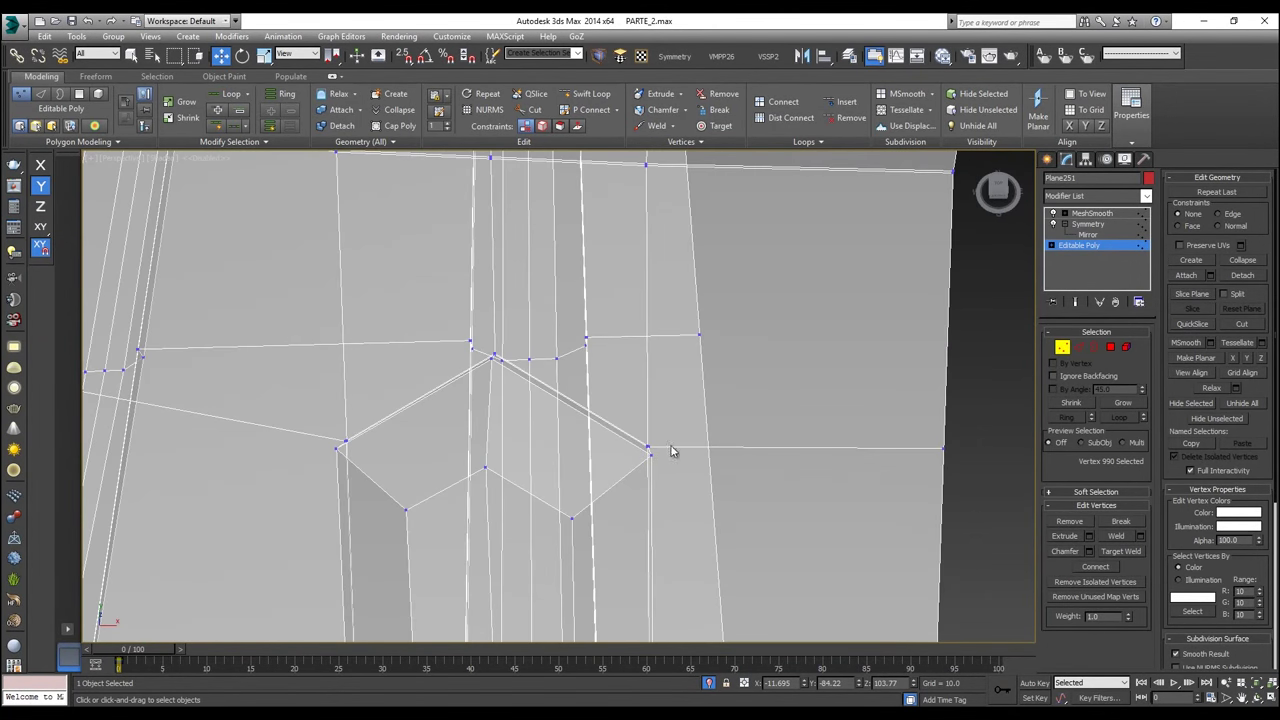
{"action": "left_click_drag", "start_coordinate": [628, 456], "coordinate": [632, 456]}
{"action": "middle_click_drag", "start_coordinate": [634, 457], "coordinate": [563, 429], "text": "alt"}
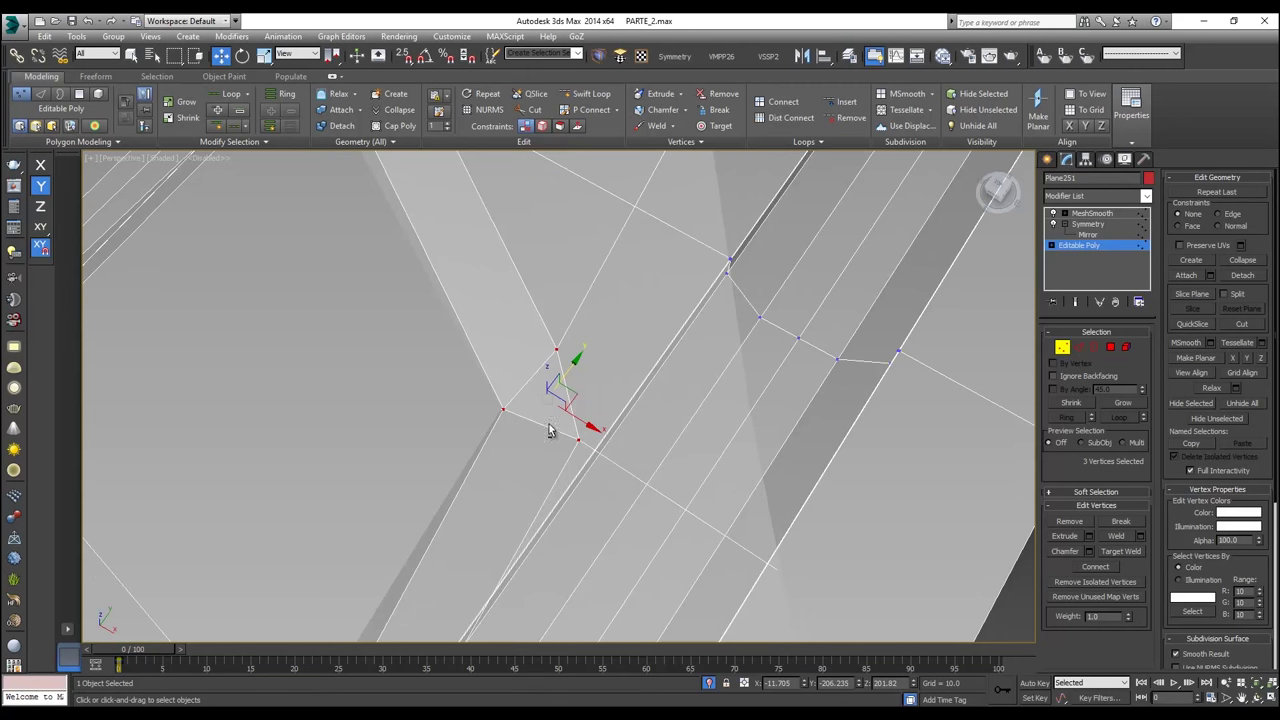
{"action": "left_click", "coordinate": [666, 130]}
{"action": "middle_click_drag", "start_coordinate": [560, 372], "coordinate": [683, 349], "text": "alt"}
{"action": "scroll", "coordinate": [567, 343], "scroll_direction": "down", "scroll_amount": 7}
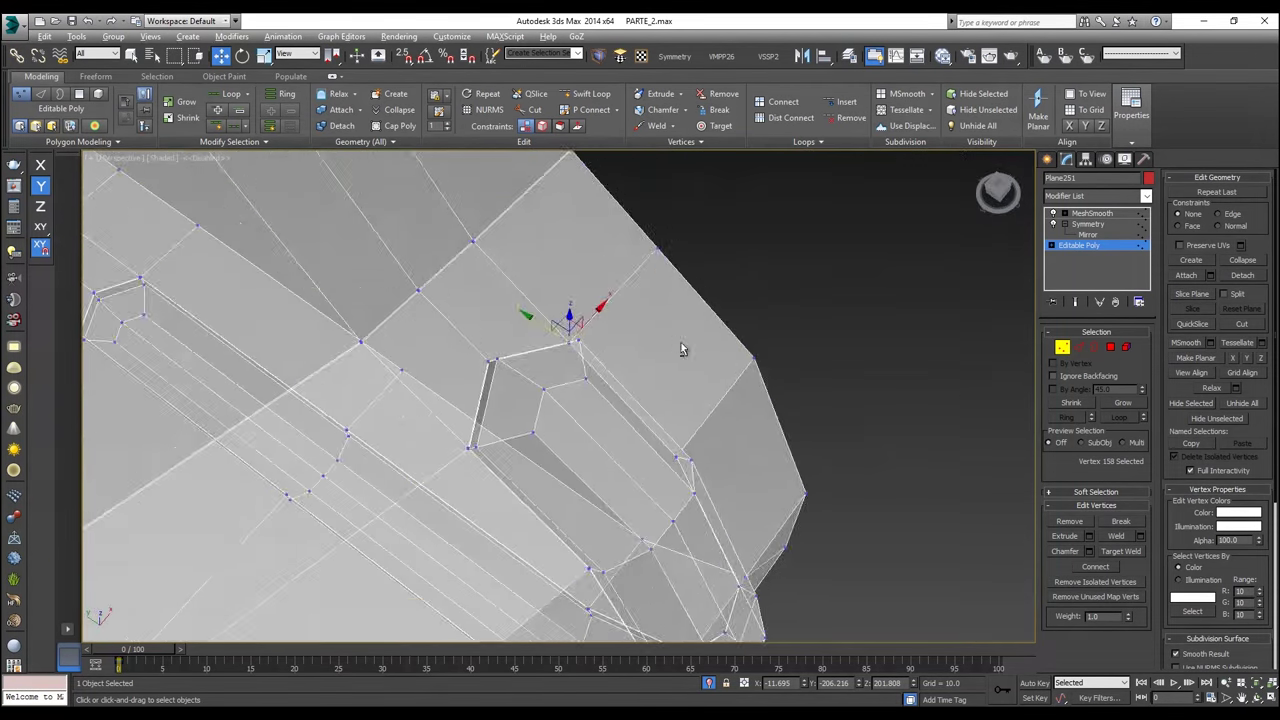
{"action": "scroll", "coordinate": [451, 480], "scroll_direction": "up", "scroll_amount": 5}
{"action": "scroll", "coordinate": [451, 482], "scroll_direction": "up", "scroll_amount": 6}
{"action": "left_click_drag", "start_coordinate": [537, 391], "coordinate": [602, 462]}
{"action": "left_click", "coordinate": [656, 125]}
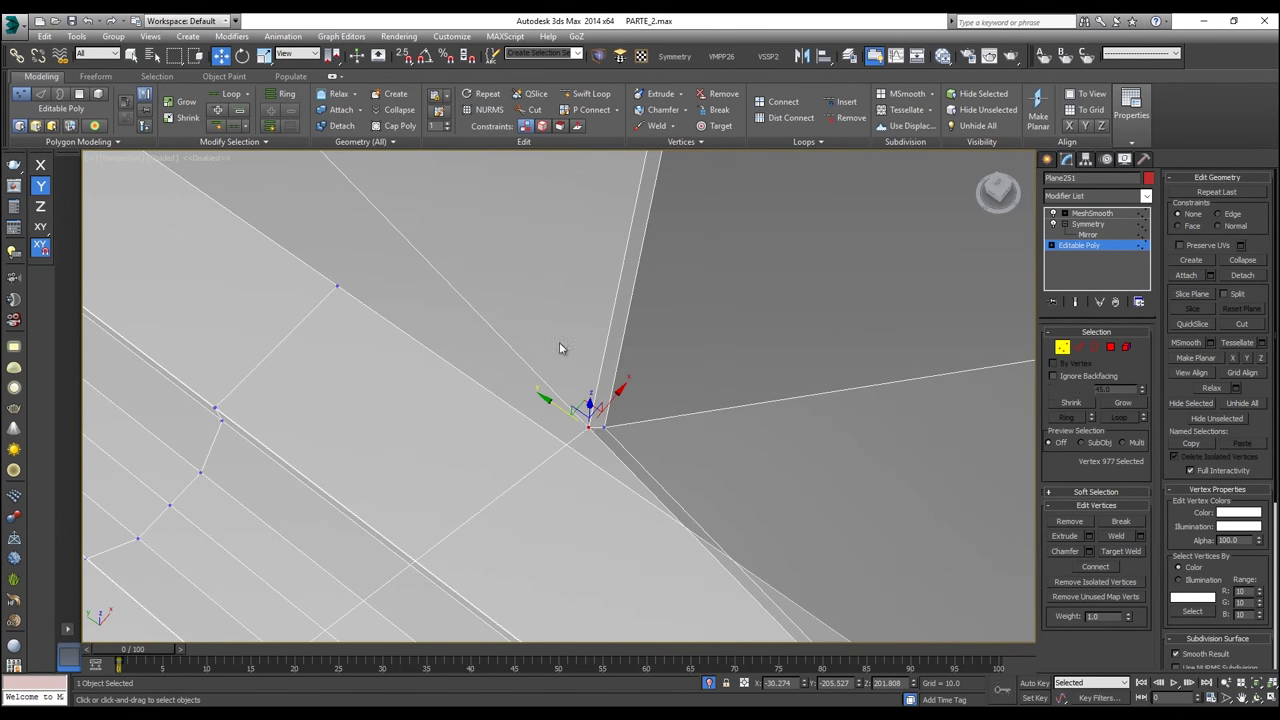
{"action": "scroll", "coordinate": [563, 349], "scroll_direction": "down", "scroll_amount": 8}
Step: Weld the doubled chamfer vertices at the side corners of the outer groove's upper end
{"action": "scroll", "coordinate": [470, 340], "scroll_direction": "up", "scroll_amount": 6}
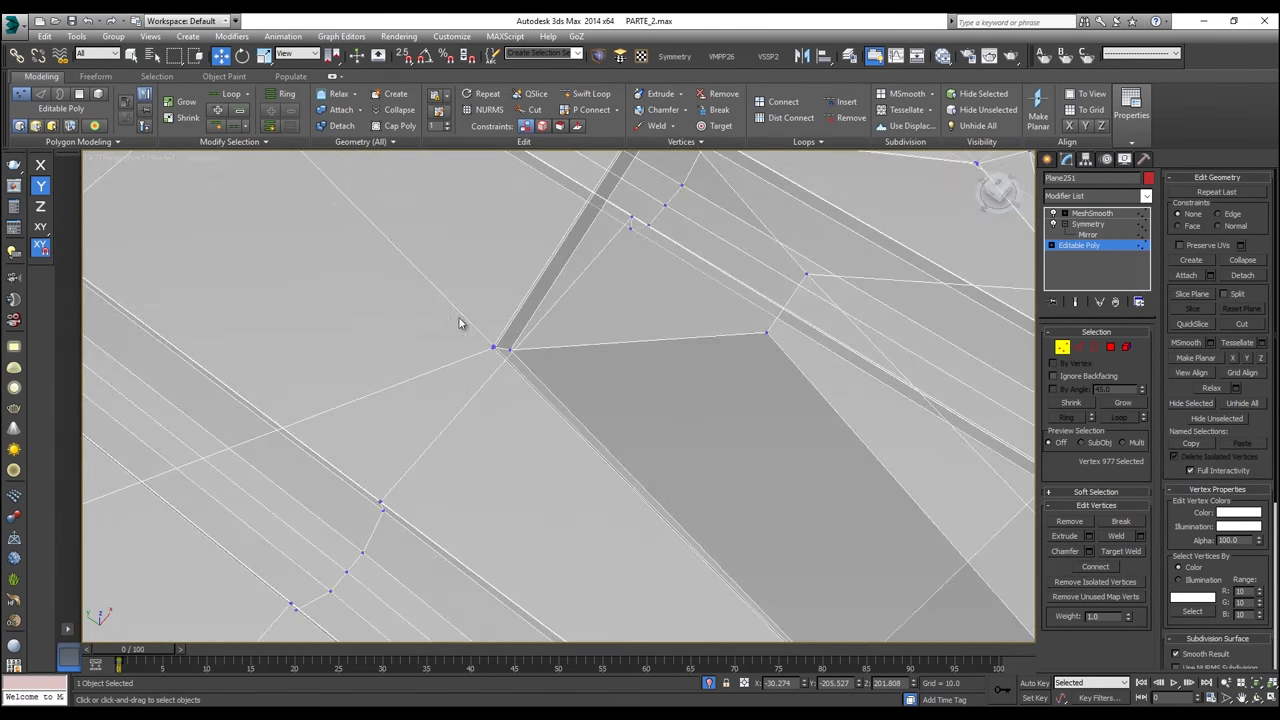
{"action": "left_click_drag", "start_coordinate": [507, 401], "coordinate": [507, 396]}
{"action": "scroll", "coordinate": [507, 396], "scroll_direction": "up", "scroll_amount": 3}
{"action": "left_click_drag", "start_coordinate": [574, 472], "coordinate": [572, 470]}
{"action": "left_click", "coordinate": [654, 126]}
{"action": "middle_click_drag", "start_coordinate": [600, 426], "coordinate": [573, 418], "text": "alt"}
{"action": "scroll", "coordinate": [726, 384], "scroll_direction": "down", "scroll_amount": 6}
{"action": "scroll", "coordinate": [677, 485], "scroll_direction": "up", "scroll_amount": 6}
{"action": "left_click_drag", "start_coordinate": [549, 367], "coordinate": [548, 368]}
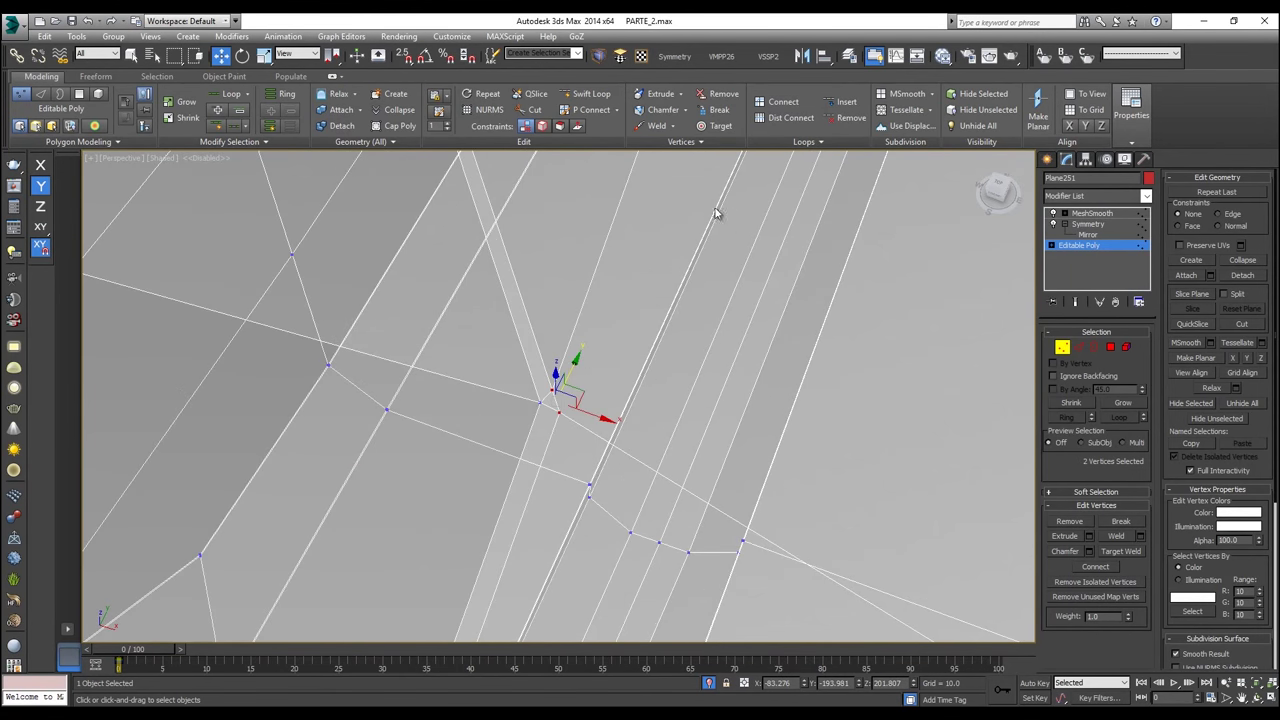
{"action": "scroll", "coordinate": [632, 415], "scroll_direction": "down", "scroll_amount": 10}
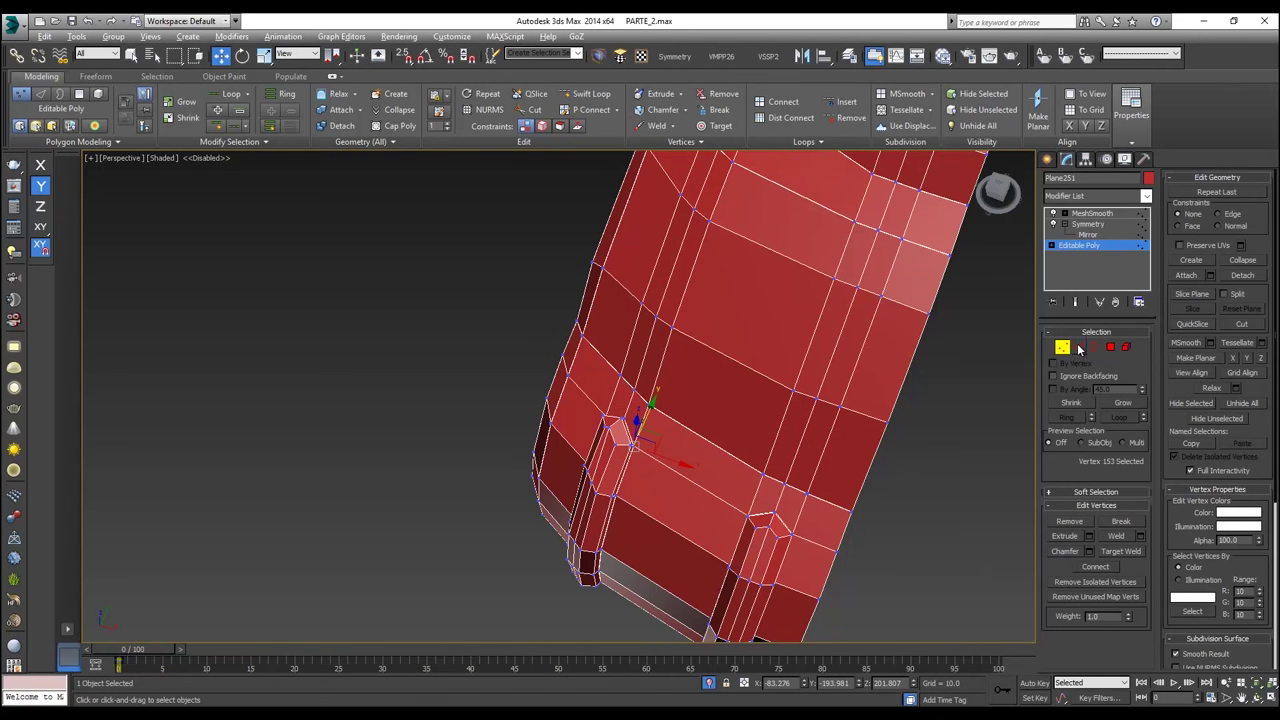
Step: Leave vertex editing and return to the MeshSmooth level to check the smoothed front grooves
{"action": "left_click", "coordinate": [1063, 347]}
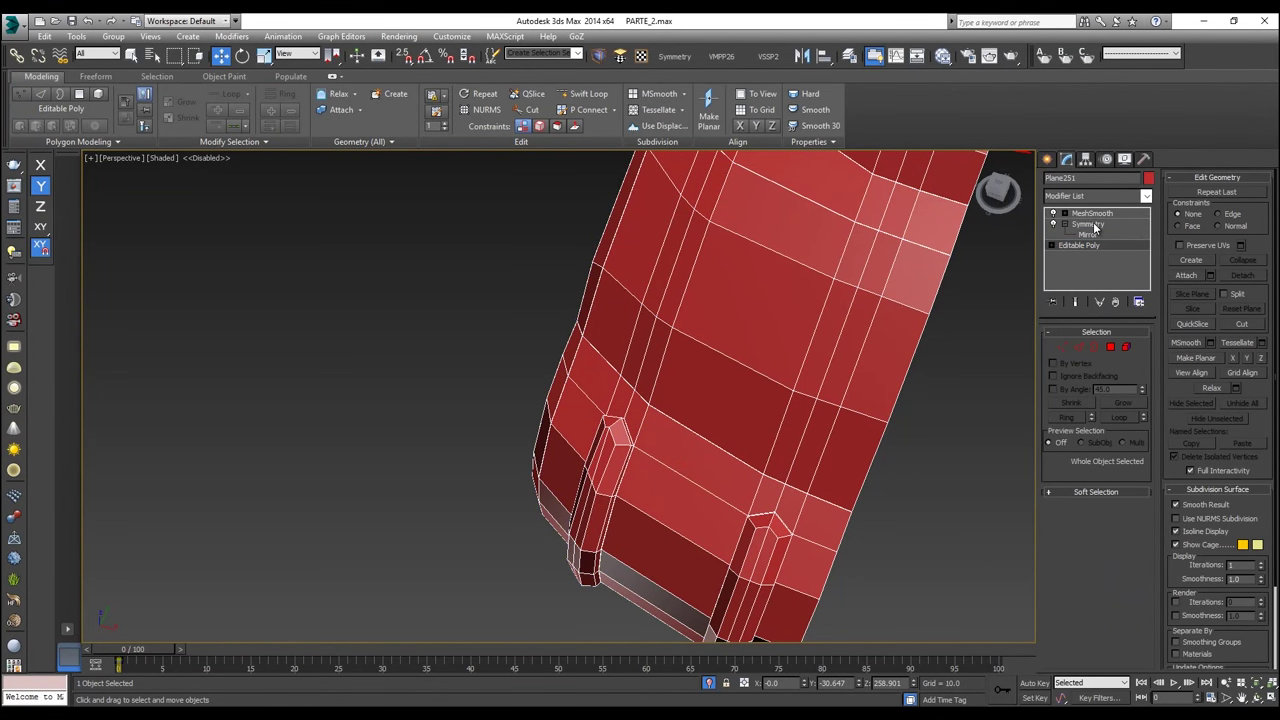
{"action": "scroll", "coordinate": [711, 423], "scroll_direction": "up", "scroll_amount": 8}
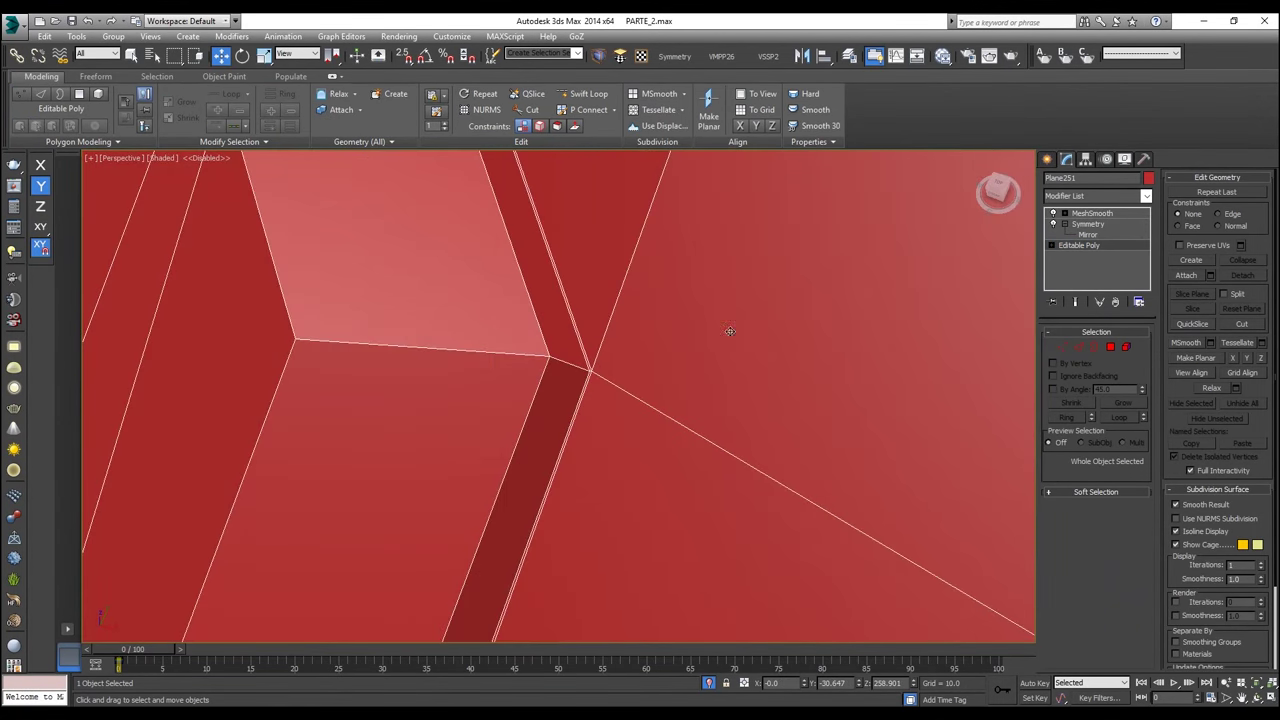
{"action": "left_click", "coordinate": [1100, 223]}
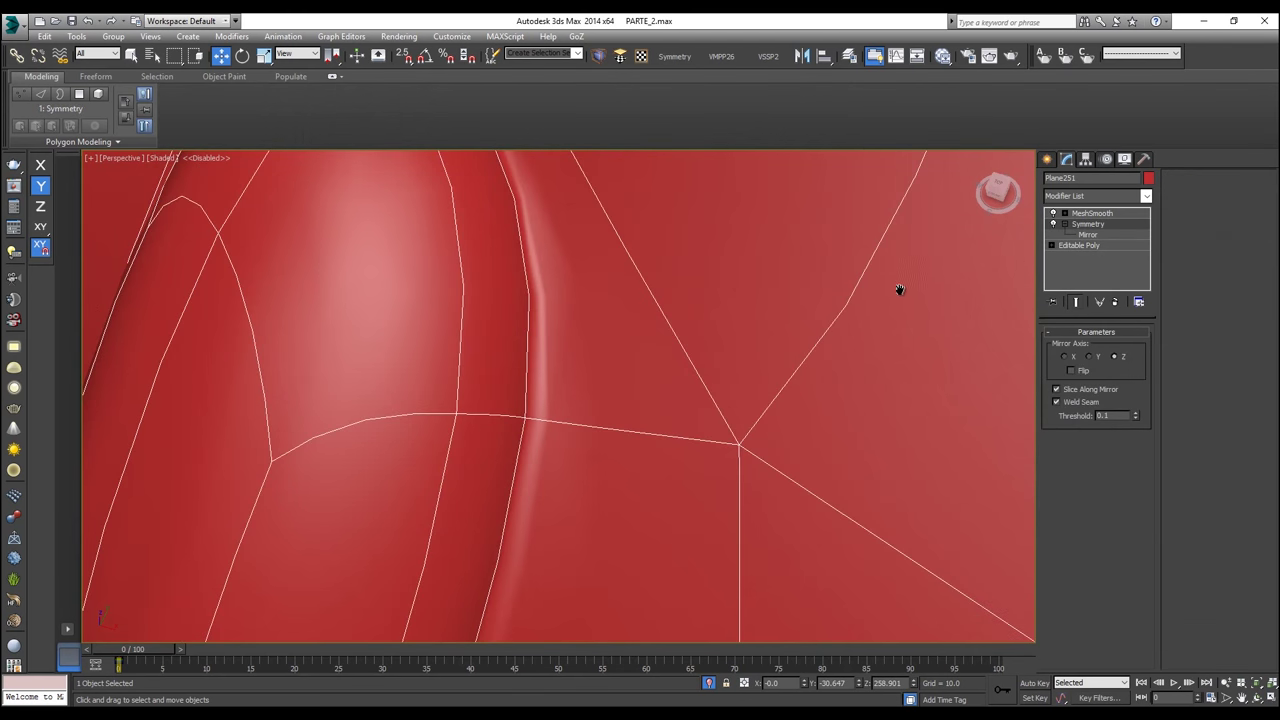
{"action": "left_click", "coordinate": [1093, 213]}
{"action": "scroll", "coordinate": [729, 349], "scroll_direction": "down", "scroll_amount": 6}
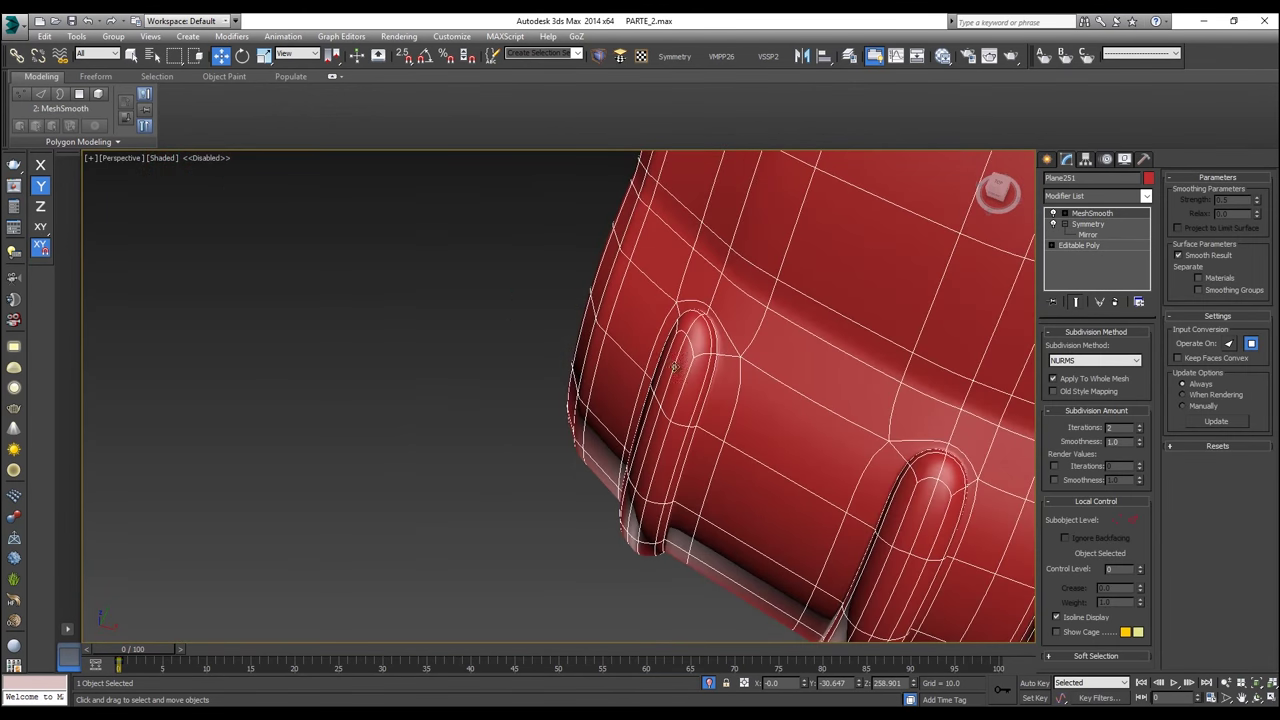
Step: Deselect the body, switch to the front view and end isolation to bring back the tracks and reference images
{"action": "left_click", "coordinate": [450, 405]}
{"action": "middle_click_drag", "start_coordinate": [450, 405], "coordinate": [507, 344], "text": "alt"}
{"action": "key", "text": "f"}
{"action": "scroll", "coordinate": [553, 365], "scroll_direction": "down", "scroll_amount": 3}
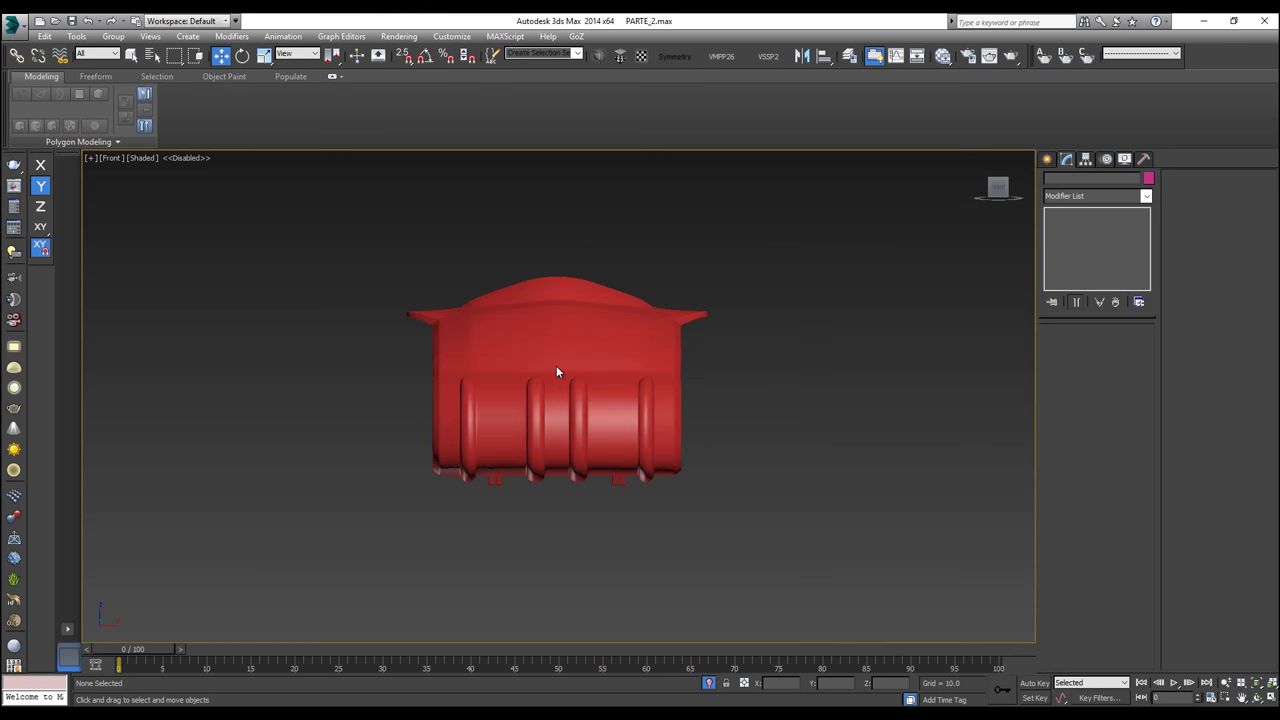
{"action": "right_click", "coordinate": [556, 364]}
{"action": "left_click", "coordinate": [606, 262]}
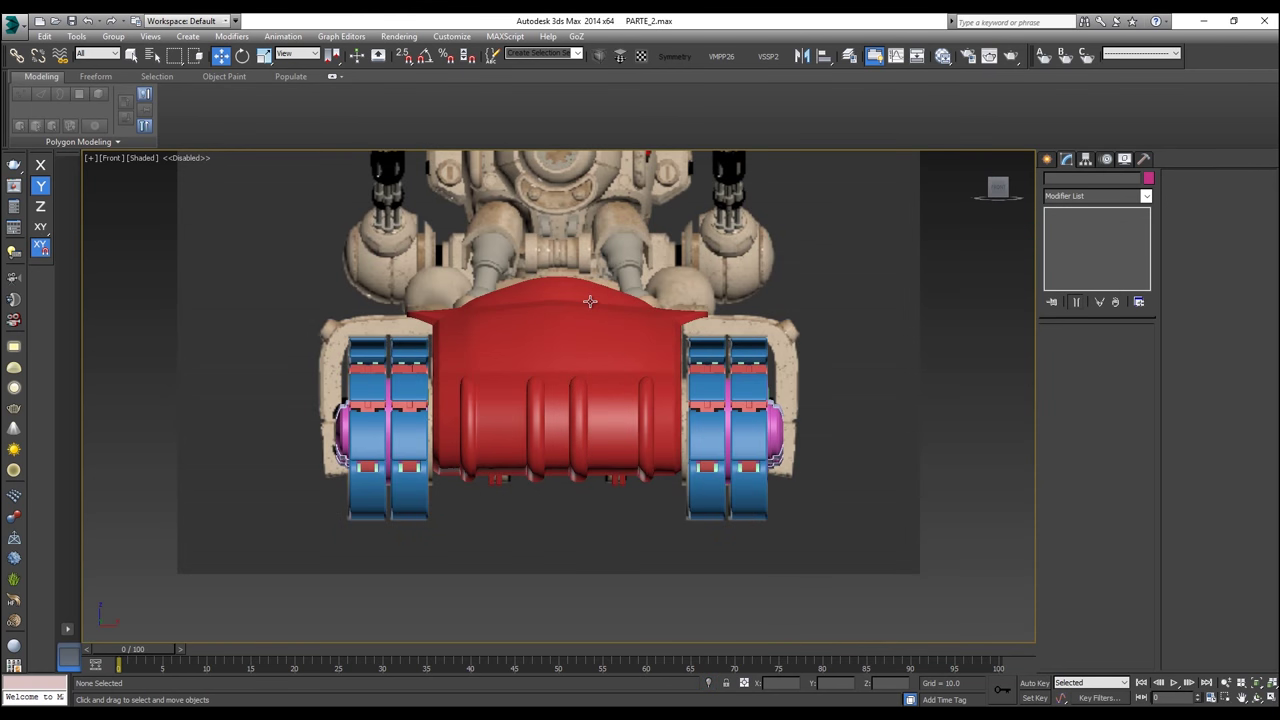
{"action": "scroll", "coordinate": [590, 301], "scroll_direction": "up", "scroll_amount": 5}
{"action": "middle_click_drag", "start_coordinate": [592, 308], "coordinate": [686, 260]}
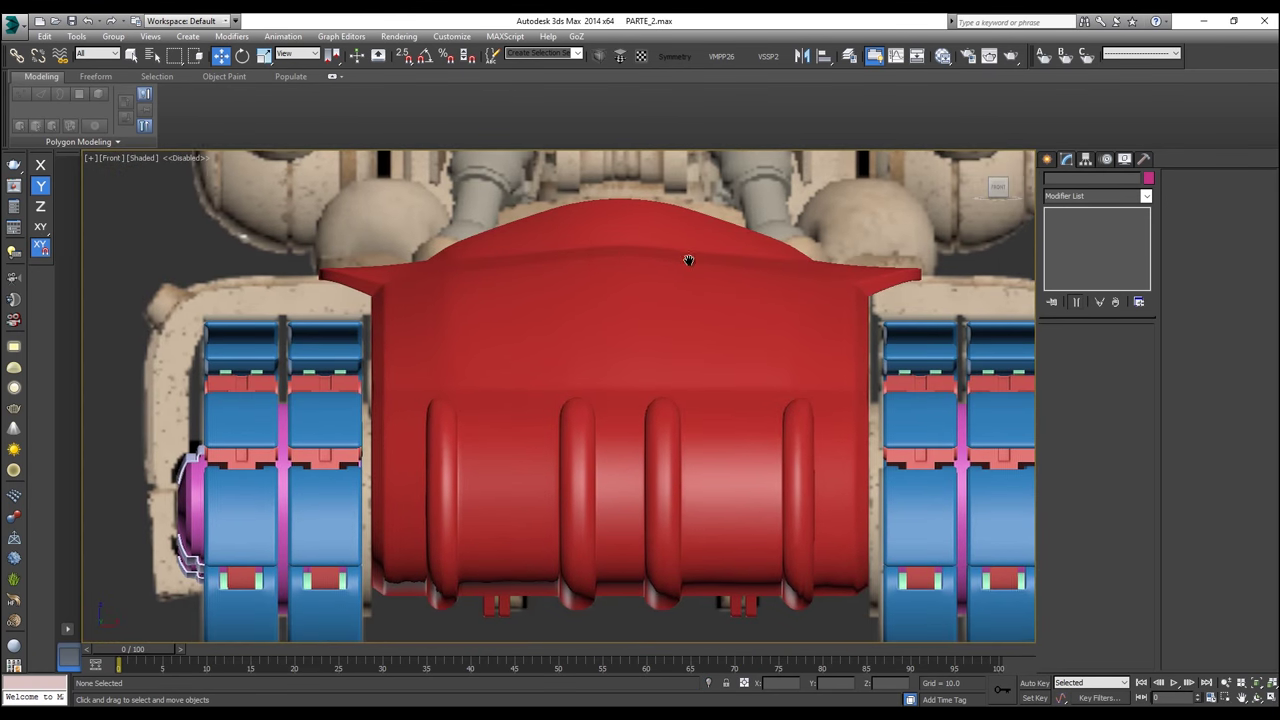
{"action": "scroll", "coordinate": [690, 262], "scroll_direction": "down", "scroll_amount": 2}
Step: Compare the red body's silhouette with the reference images in the front and left views, using see-through display
{"action": "left_click", "coordinate": [688, 319]}
{"action": "key", "text": "alt+x"}
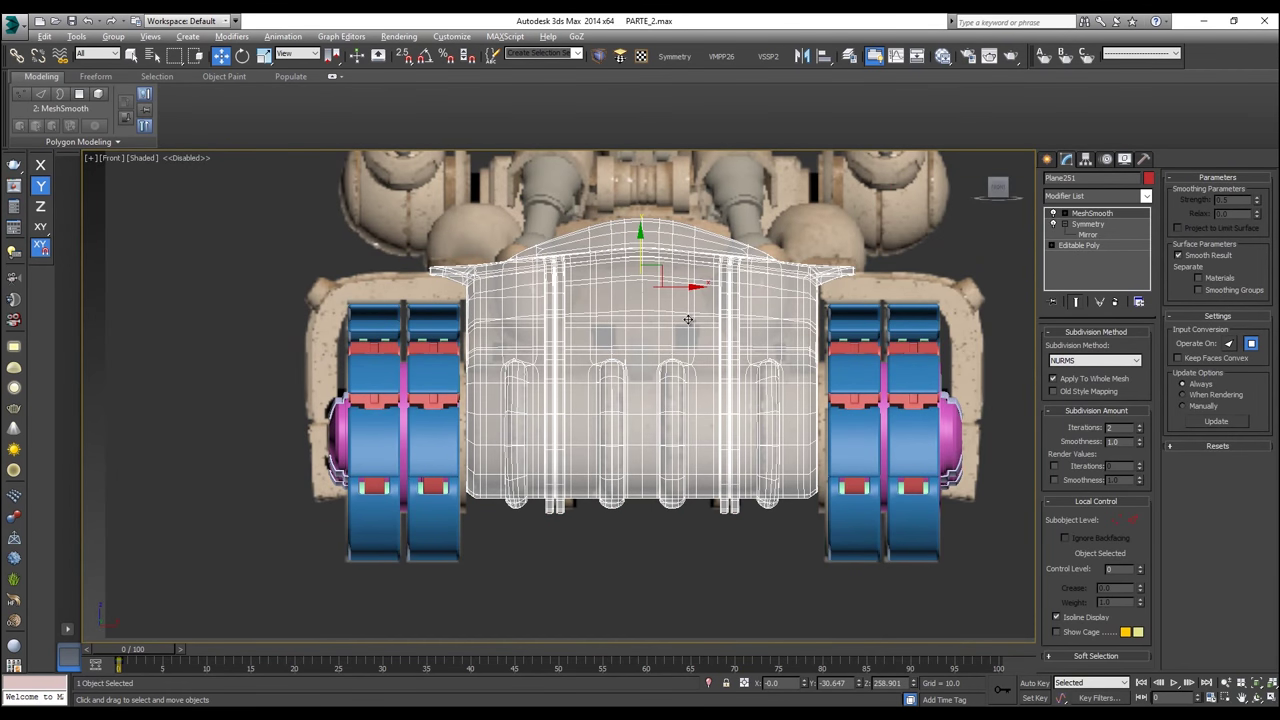
{"action": "key", "text": "alt+x"}
{"action": "key", "text": "l"}
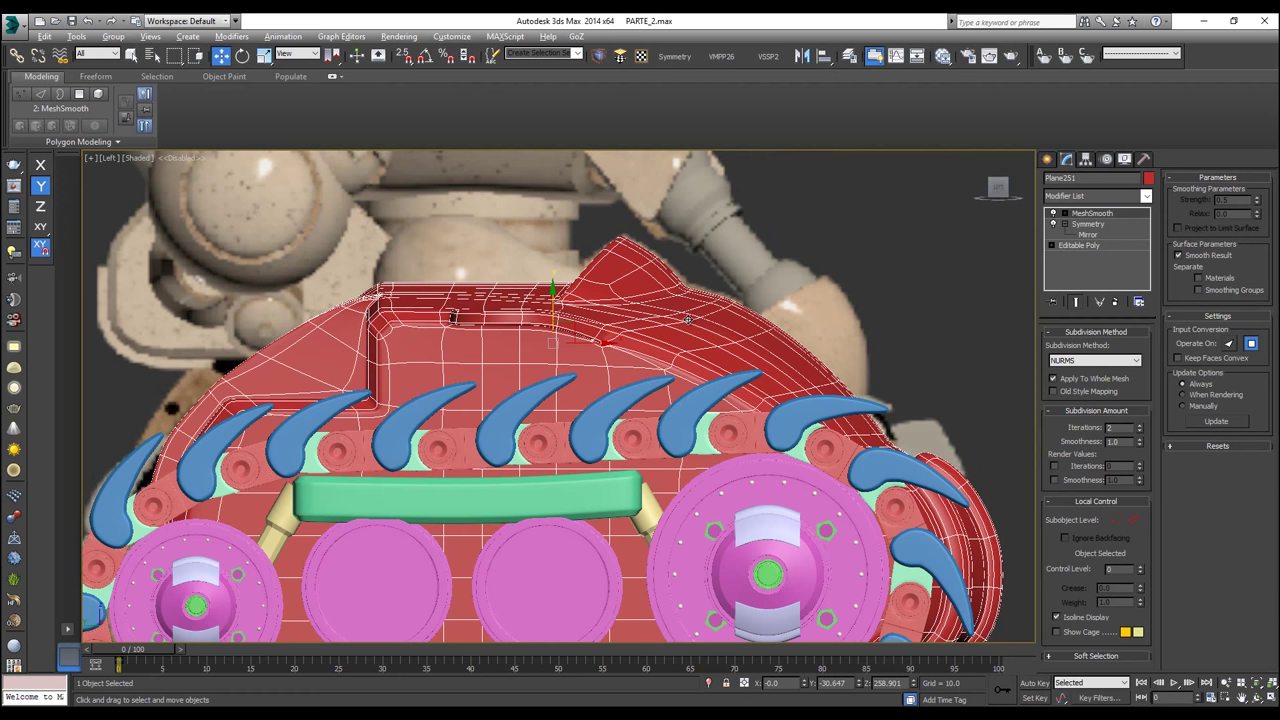
{"action": "scroll", "coordinate": [688, 319], "scroll_direction": "down", "scroll_amount": 5}
{"action": "left_click", "coordinate": [376, 364]}
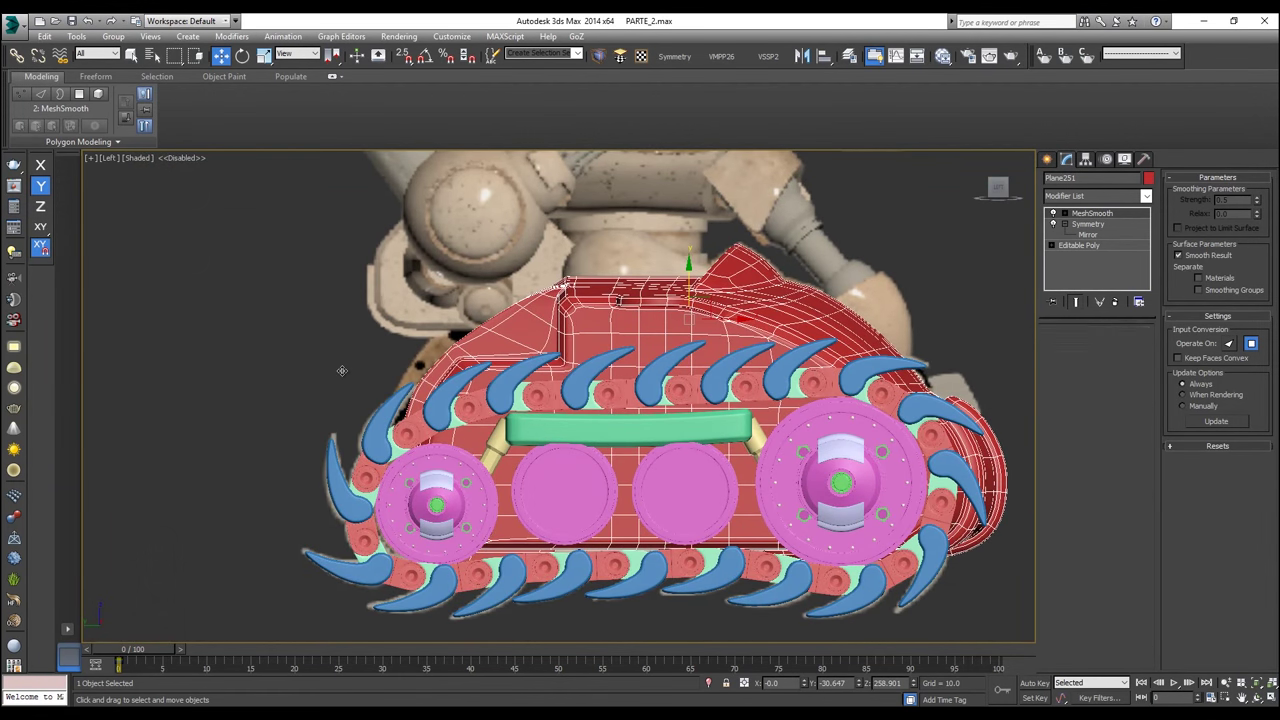
{"action": "scroll", "coordinate": [417, 352], "scroll_direction": "up", "scroll_amount": 4}
{"action": "scroll", "coordinate": [455, 350], "scroll_direction": "down", "scroll_amount": 3}
{"action": "middle_click_drag", "start_coordinate": [490, 365], "coordinate": [548, 361]}
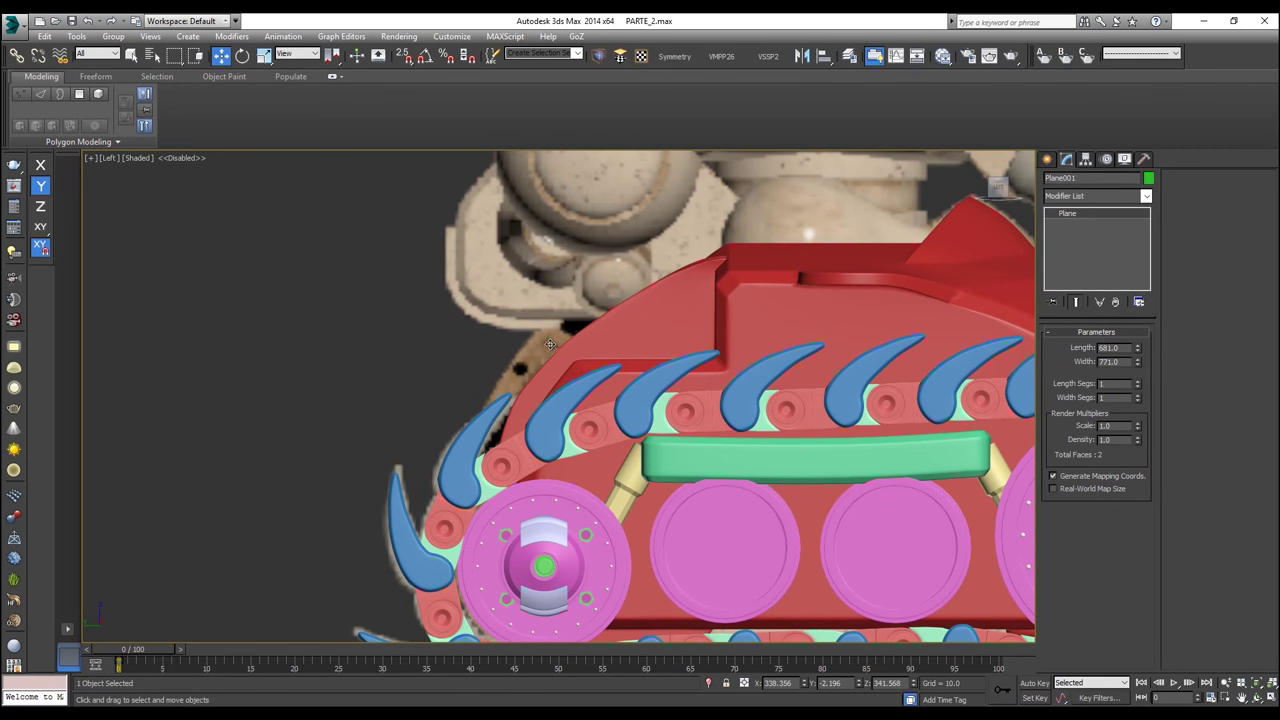
Step: In the left view, make the red body see-through and shift its rear base-mesh vertices horizontally out to the reference outline
{"action": "left_click", "coordinate": [866, 323]}
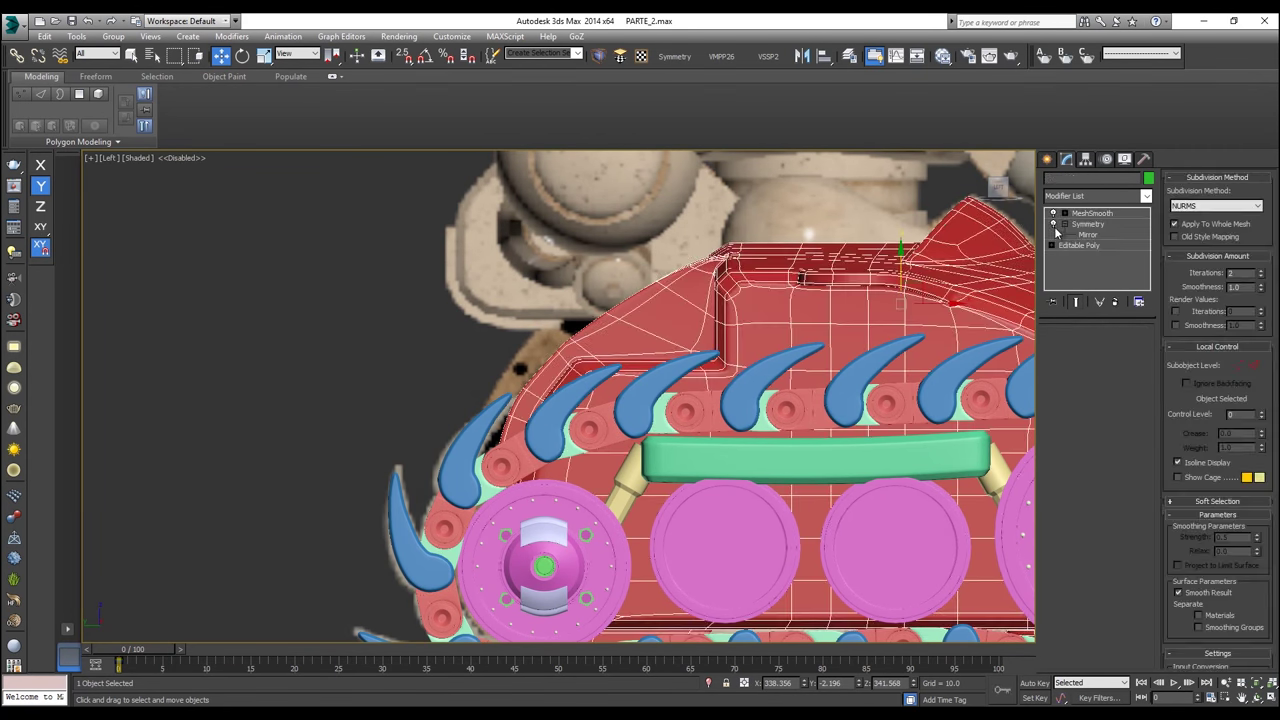
{"action": "left_click", "coordinate": [1088, 224]}
{"action": "left_click", "coordinate": [1073, 245]}
{"action": "left_click", "coordinate": [1062, 347]}
{"action": "key", "text": "alt+x"}
{"action": "scroll", "coordinate": [673, 457], "scroll_direction": "down", "scroll_amount": 3}
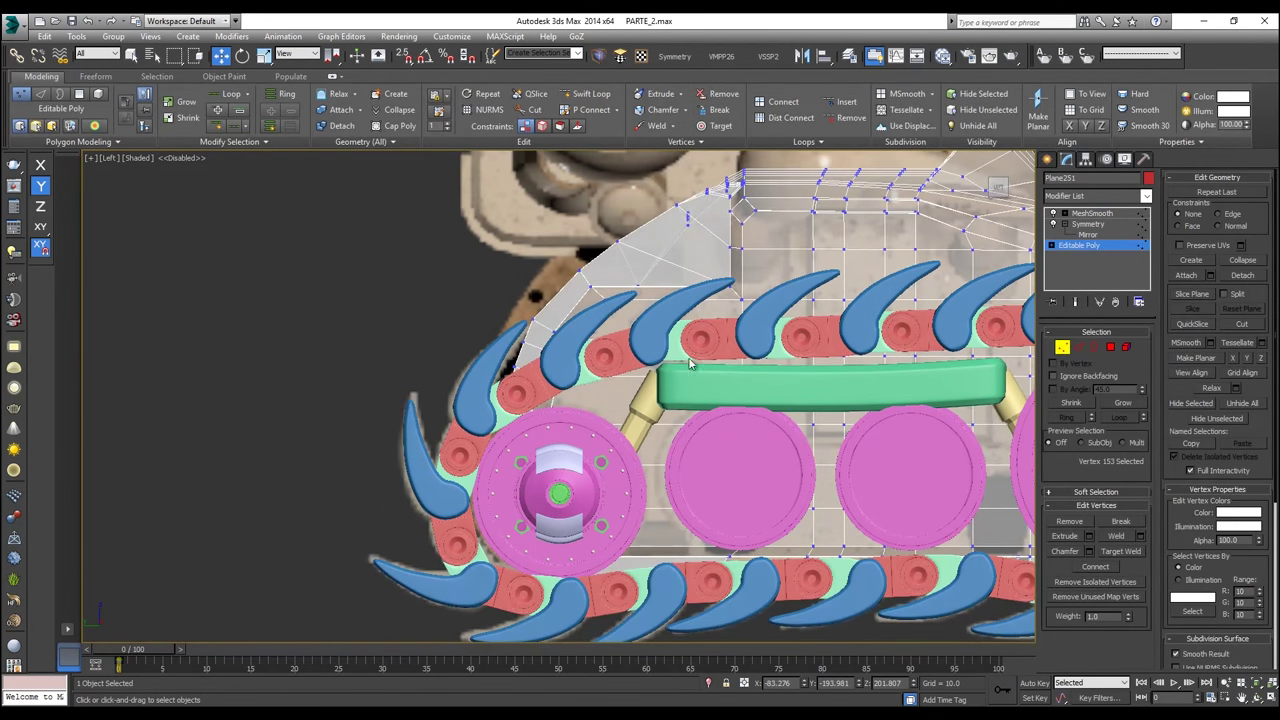
{"action": "left_click_drag", "start_coordinate": [473, 283], "coordinate": [465, 288]}
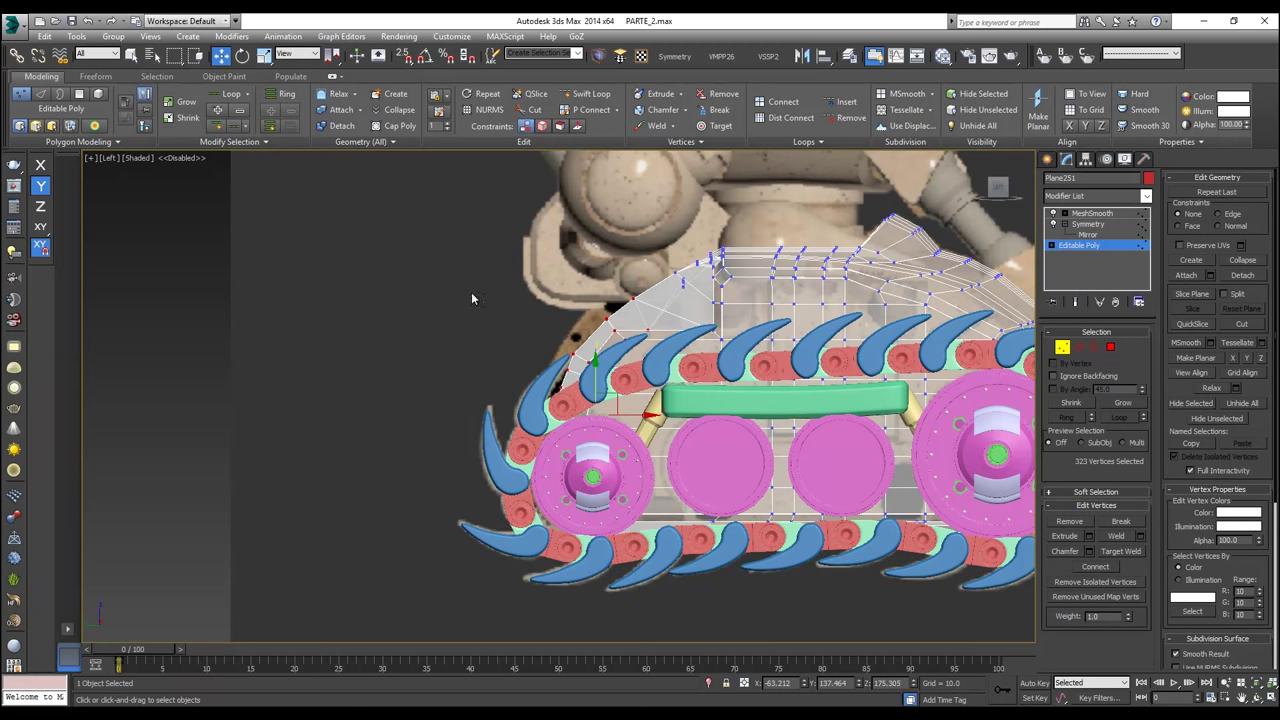
{"action": "scroll", "coordinate": [605, 370], "scroll_direction": "up", "scroll_amount": 2}
{"action": "left_click_drag", "start_coordinate": [634, 442], "coordinate": [608, 441]}
Step: Adjust the vertex groups at the two bends of the body's upper rear profile to follow the reference image
{"action": "scroll", "coordinate": [588, 228], "scroll_direction": "up", "scroll_amount": 3}
{"action": "mouse_move", "coordinate": [577, 371]}
{"action": "left_mouse_down"}
{"action": "mouse_move", "coordinate": [618, 397]}
{"action": "mouse_move", "coordinate": [595, 386]}
{"action": "left_mouse_up"}
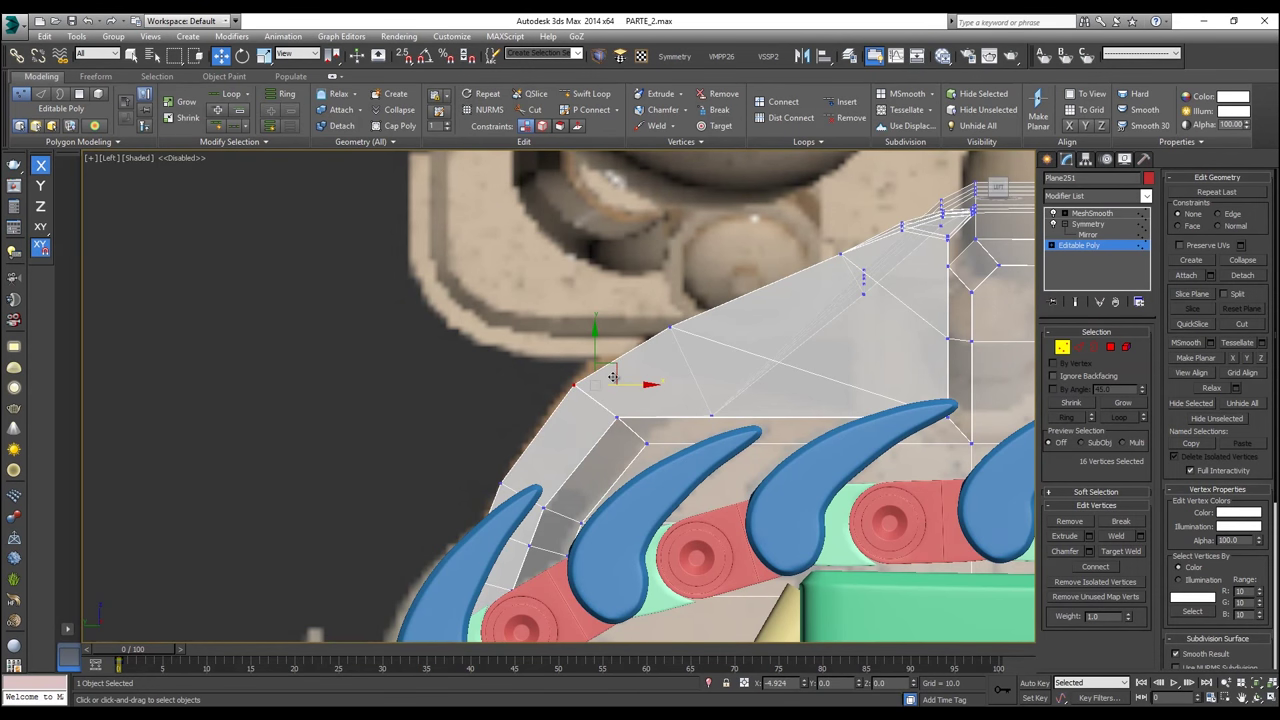
{"action": "left_click_drag", "start_coordinate": [641, 312], "coordinate": [700, 346]}
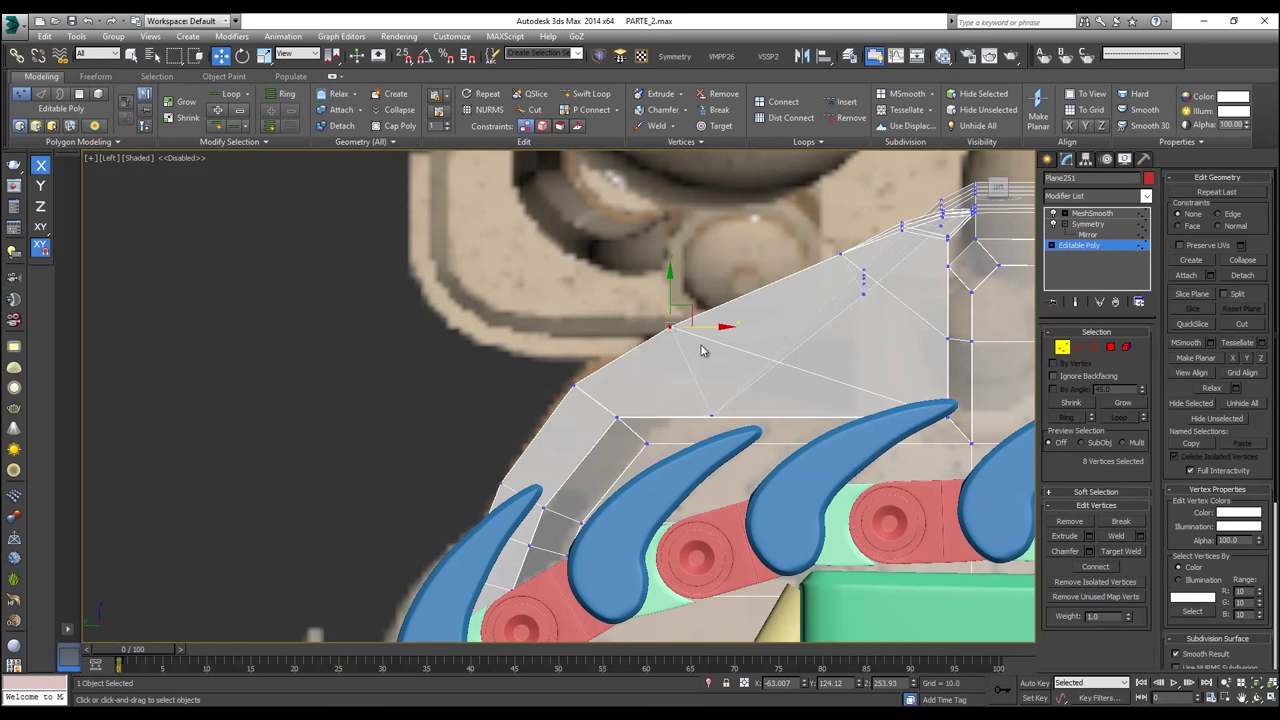
Step: Return the body to the MeshSmooth level and turn off its see-through display
{"action": "scroll", "coordinate": [701, 345], "scroll_direction": "down", "scroll_amount": 5}
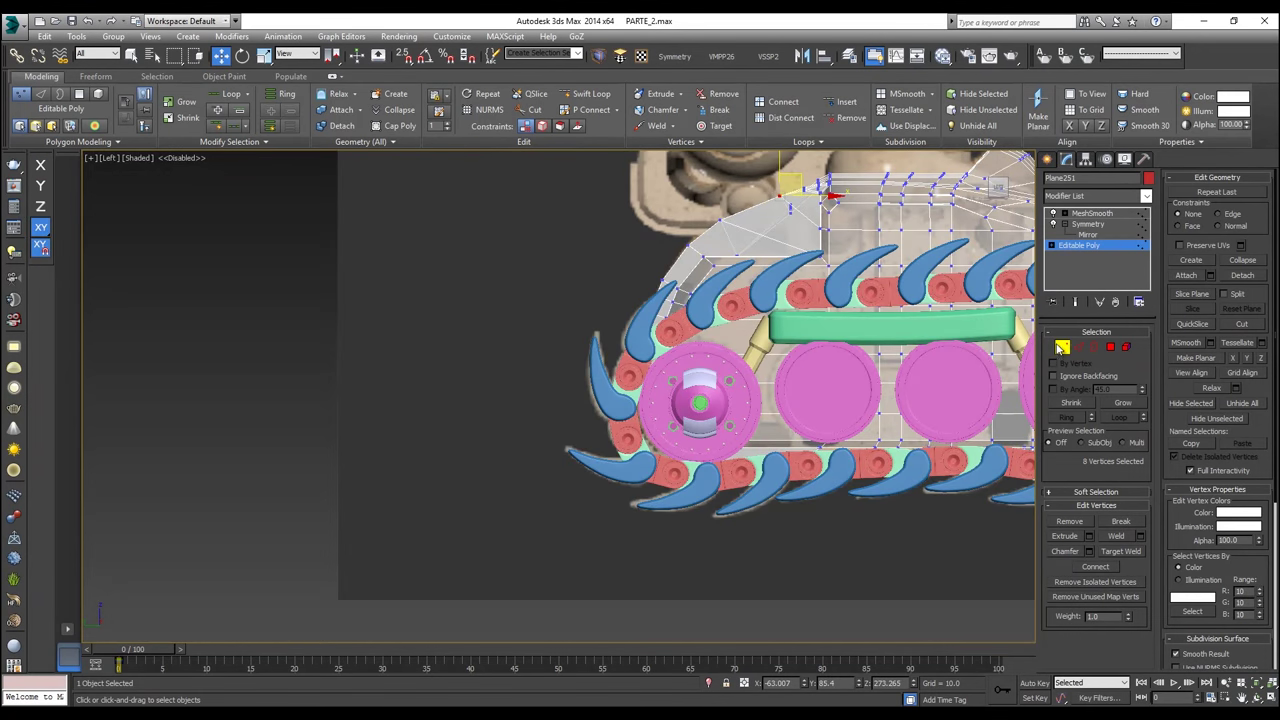
{"action": "left_click", "coordinate": [1092, 213]}
{"action": "middle_click_drag", "start_coordinate": [821, 295], "coordinate": [741, 320]}
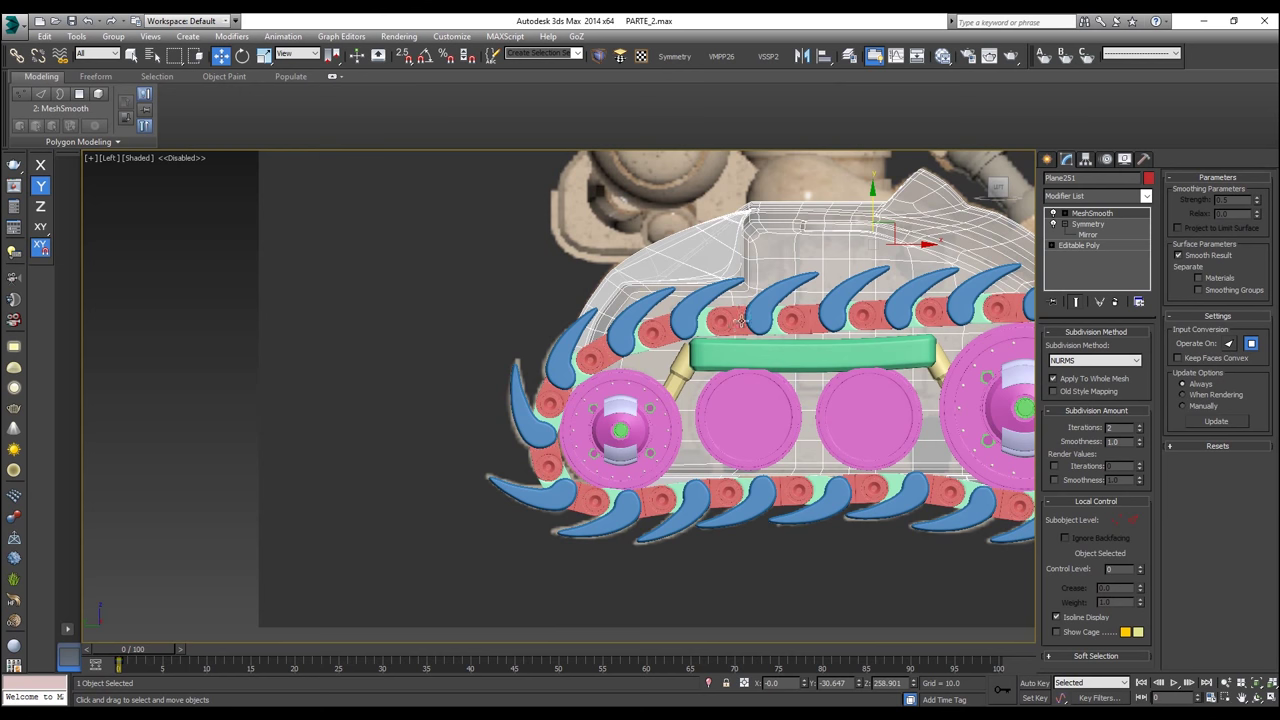
{"action": "key", "text": "alt+x"}
{"action": "scroll", "coordinate": [634, 279], "scroll_direction": "up", "scroll_amount": 2}
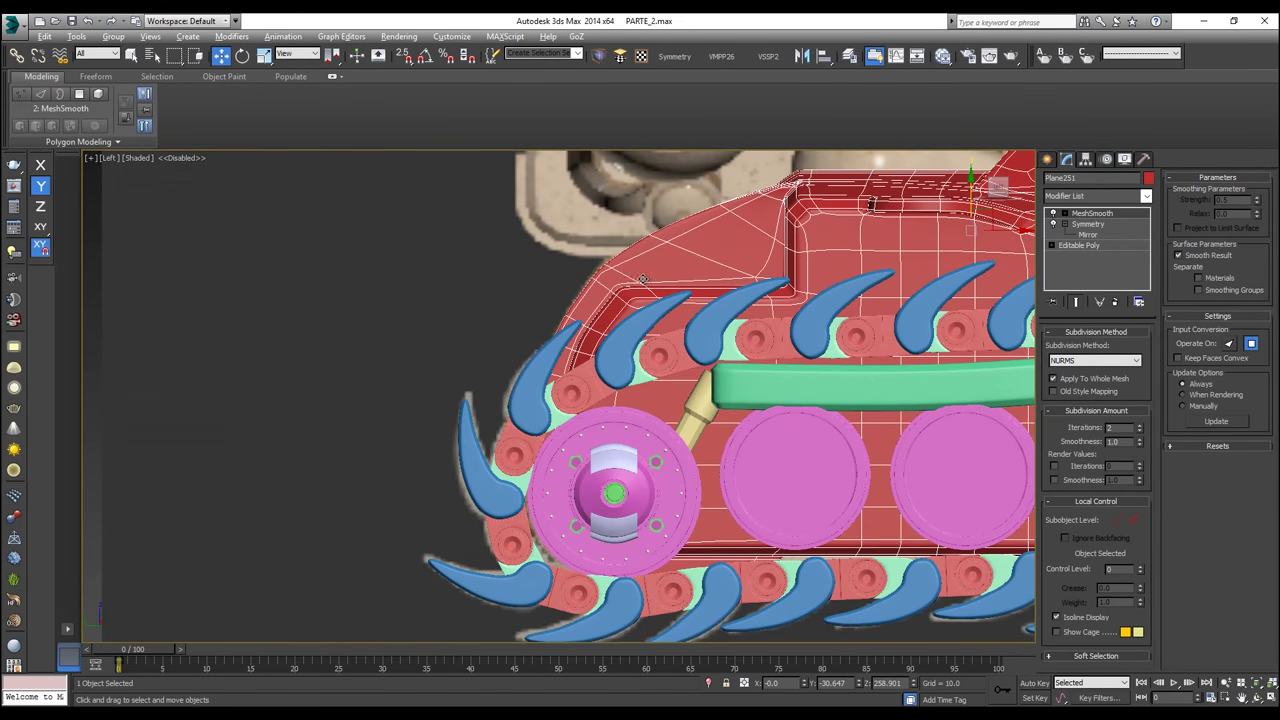
Step: Inspect the smoothed red body together with the tracks and wheels from several angles in the perspective view
{"action": "key", "text": "p"}
{"action": "scroll", "coordinate": [680, 338], "scroll_direction": "down", "scroll_amount": 6}
{"action": "middle_click_drag", "start_coordinate": [680, 342], "coordinate": [530, 420], "text": "alt"}
{"action": "left_click", "coordinate": [906, 614]}
{"action": "middle_click_drag", "start_coordinate": [906, 614], "coordinate": [746, 523], "text": "alt"}
{"action": "scroll", "coordinate": [735, 544], "scroll_direction": "up", "scroll_amount": 3}
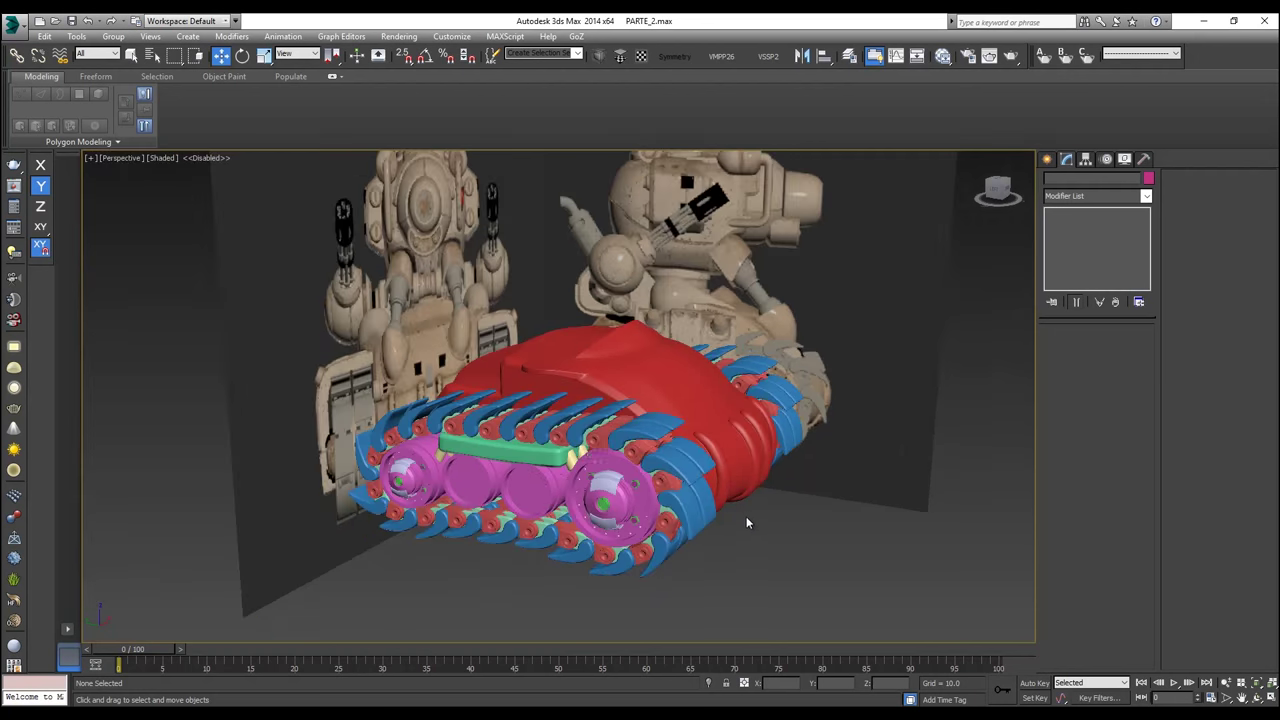
{"action": "scroll", "coordinate": [550, 475], "scroll_direction": "up", "scroll_amount": 4}
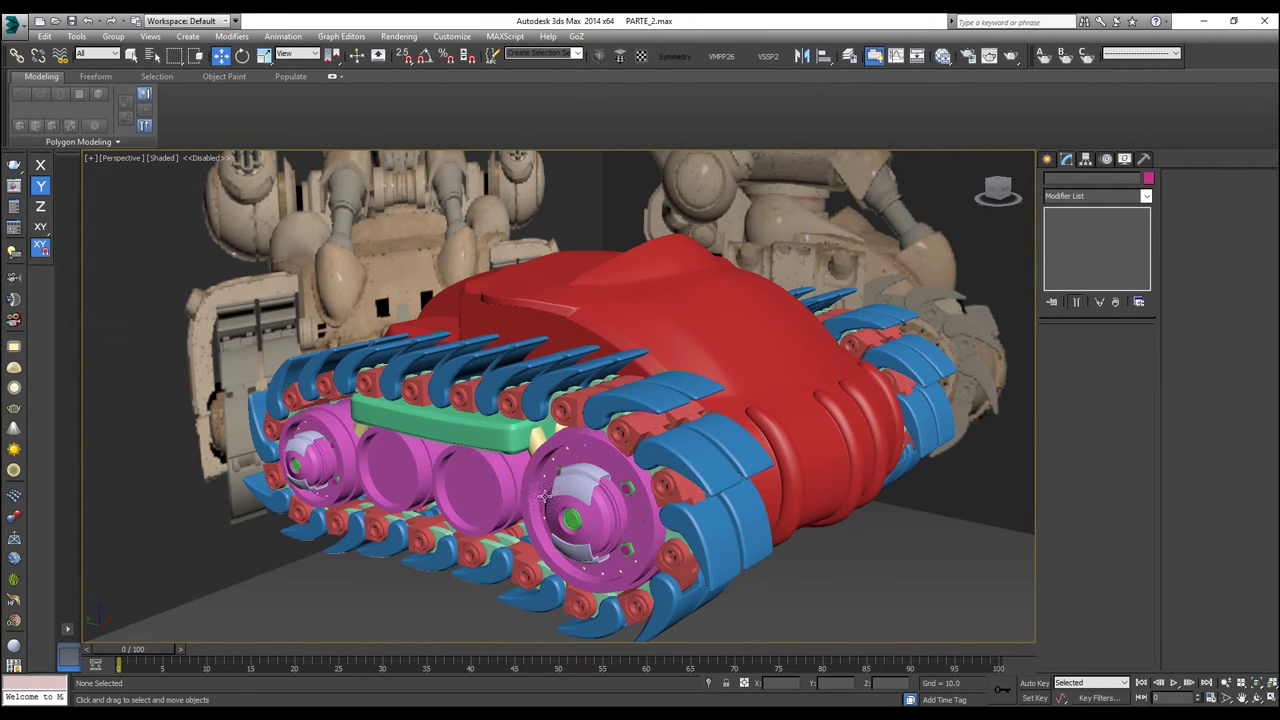
{"action": "middle_click_drag", "start_coordinate": [627, 470], "coordinate": [664, 503], "text": "alt"}
{"action": "middle_click_drag", "start_coordinate": [664, 456], "coordinate": [648, 406], "text": "alt"}
{"action": "scroll", "coordinate": [666, 352], "scroll_direction": "down", "scroll_amount": 5}
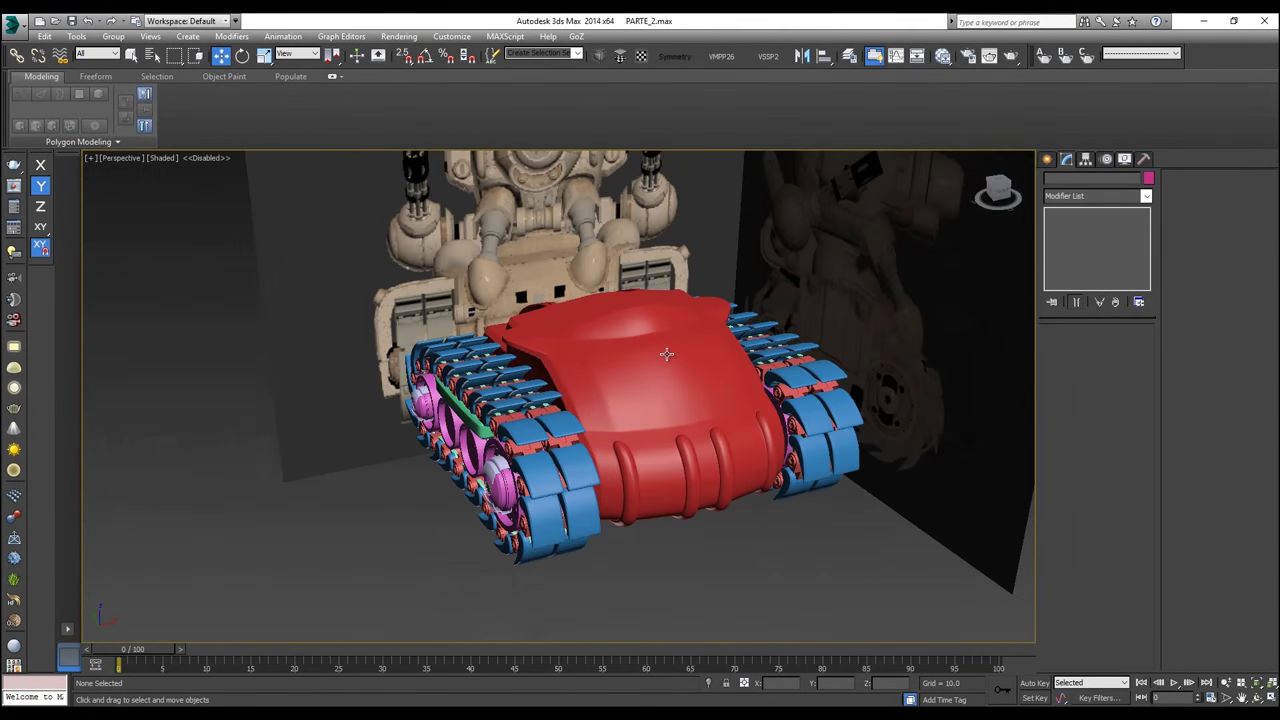
Step: Examine the tank base's red hull, tracks and wheels up close and from the side against the robot reference images
{"action": "scroll", "coordinate": [590, 375], "scroll_direction": "up", "scroll_amount": 5}
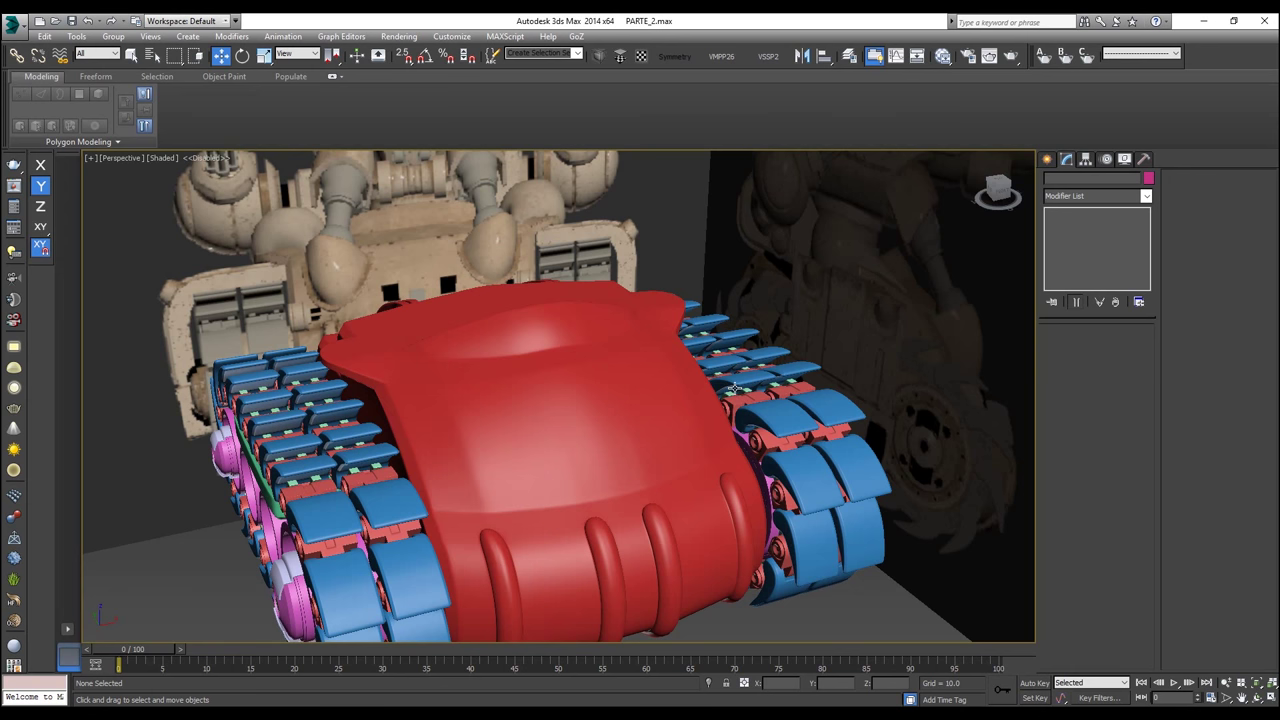
{"action": "mouse_move", "coordinate": [734, 388]}
{"action": "middle_mouse_down", "text": "alt"}
{"action": "mouse_move", "coordinate": [758, 358]}
{"action": "mouse_move", "coordinate": [739, 381]}
{"action": "middle_mouse_up", "text": "alt"}
{"action": "scroll", "coordinate": [758, 358], "scroll_direction": "down", "scroll_amount": 4}
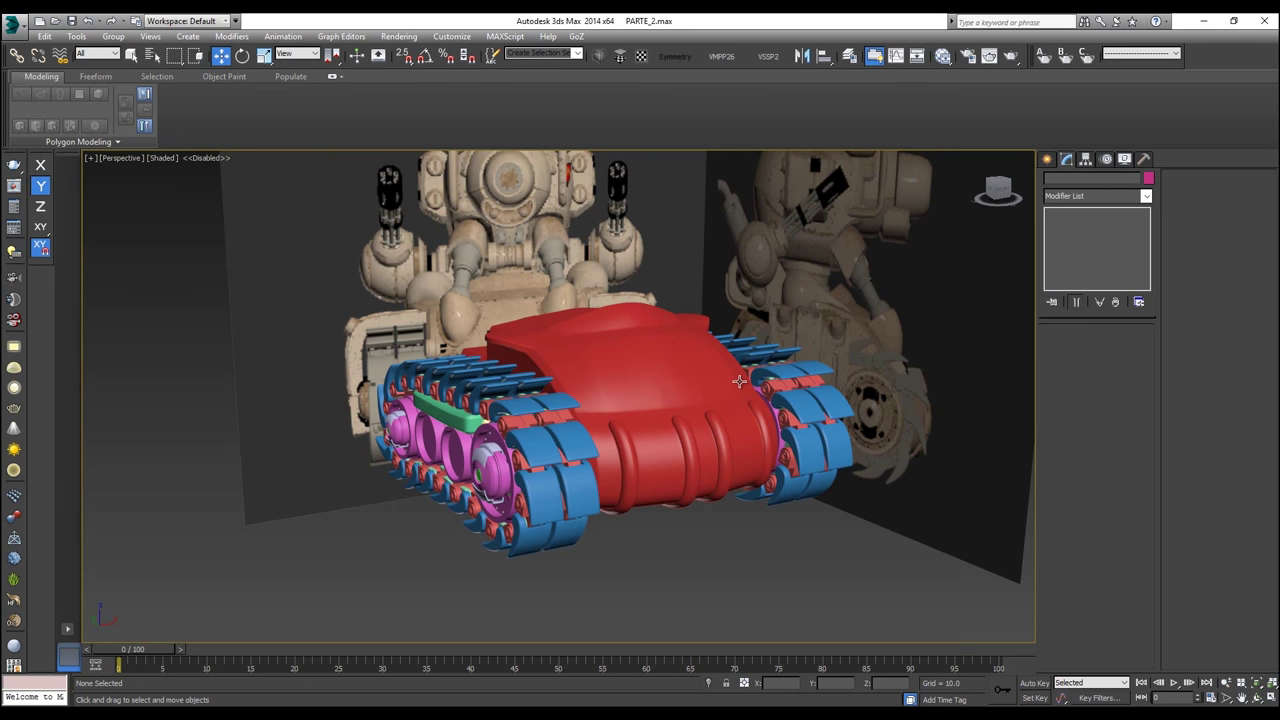
{"action": "middle_click_drag", "start_coordinate": [700, 223], "coordinate": [727, 264], "text": "alt"}
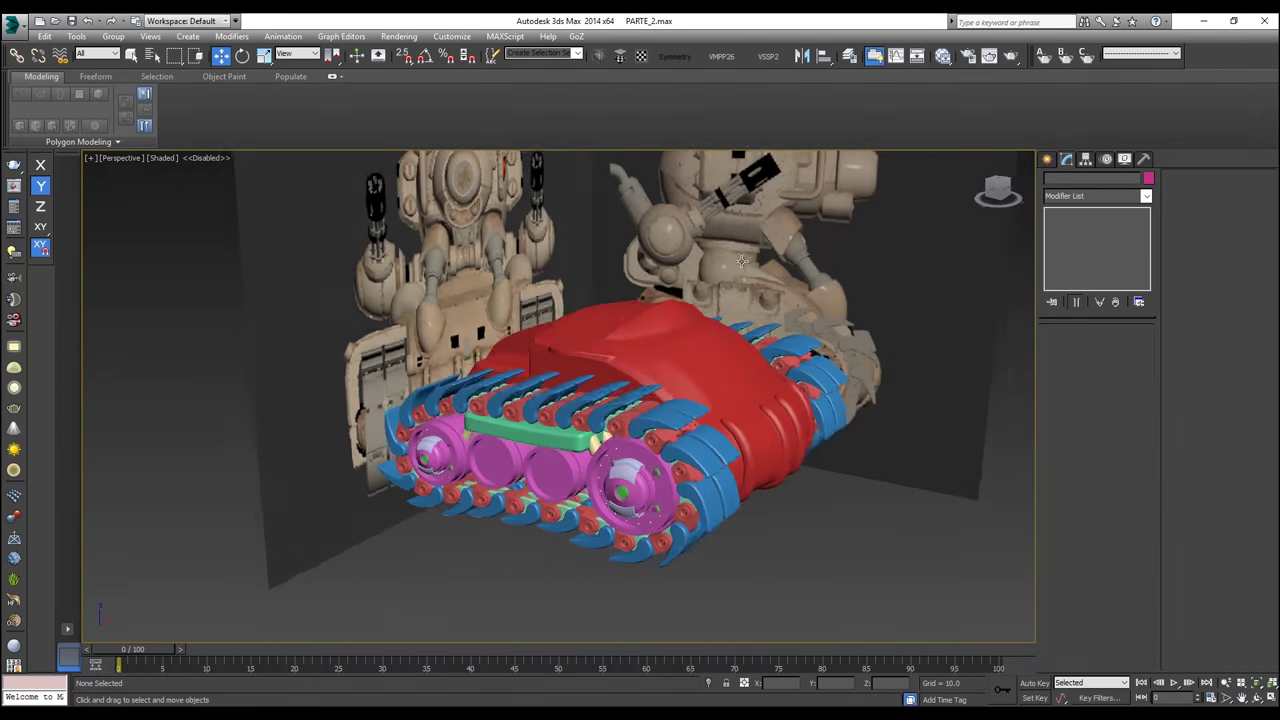
{"action": "scroll", "coordinate": [727, 264], "scroll_direction": "up", "scroll_amount": 3}
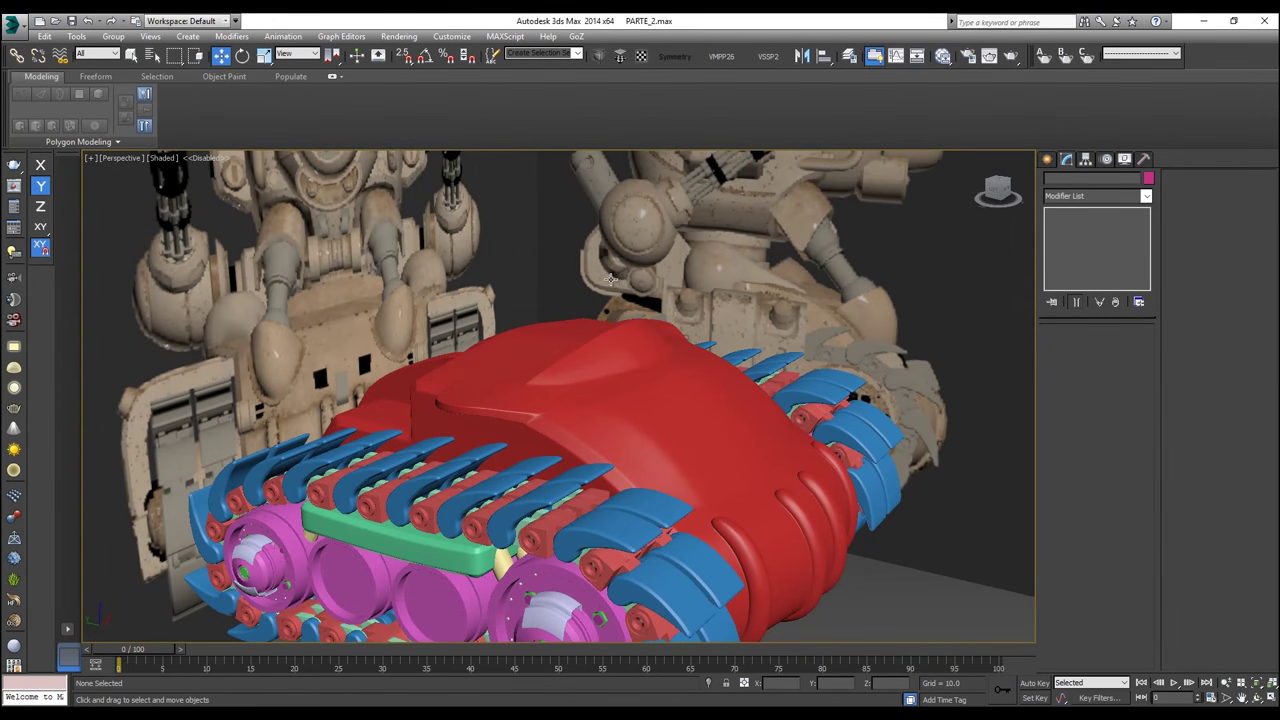
{"action": "middle_click_drag", "start_coordinate": [272, 384], "coordinate": [203, 370], "text": "alt"}
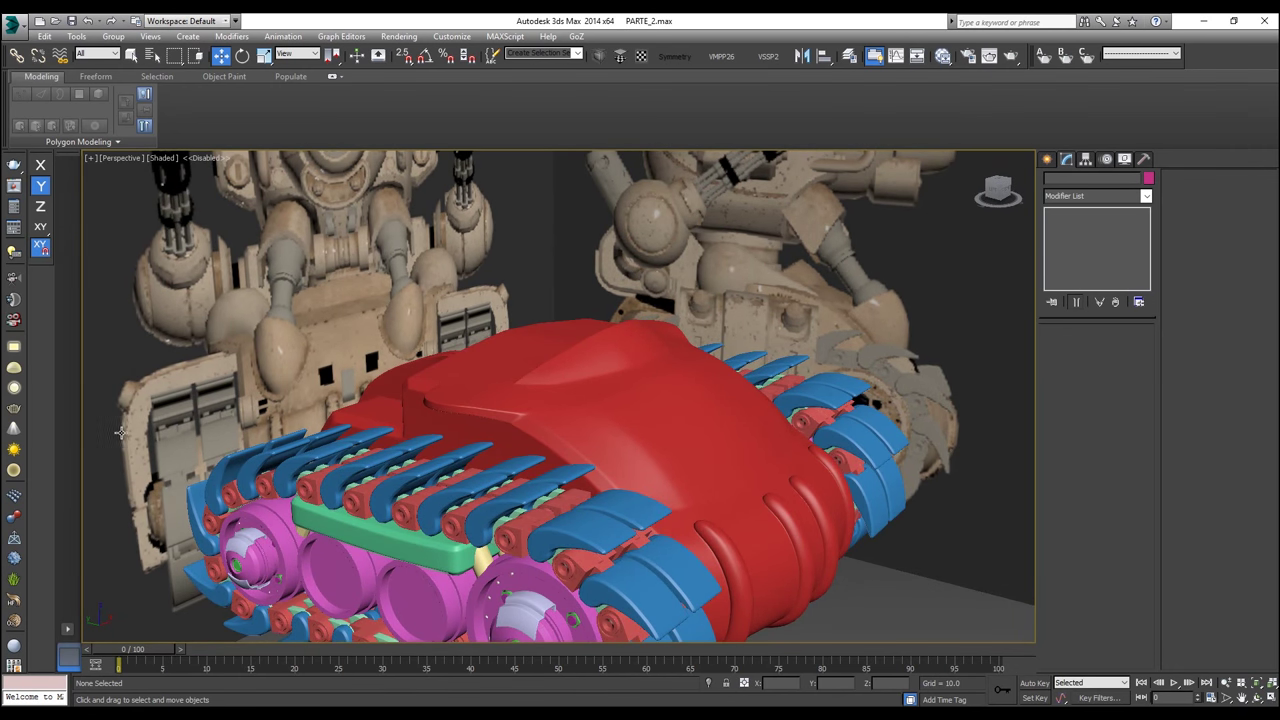
{"action": "middle_click_drag", "start_coordinate": [436, 330], "coordinate": [442, 336], "text": "alt"}
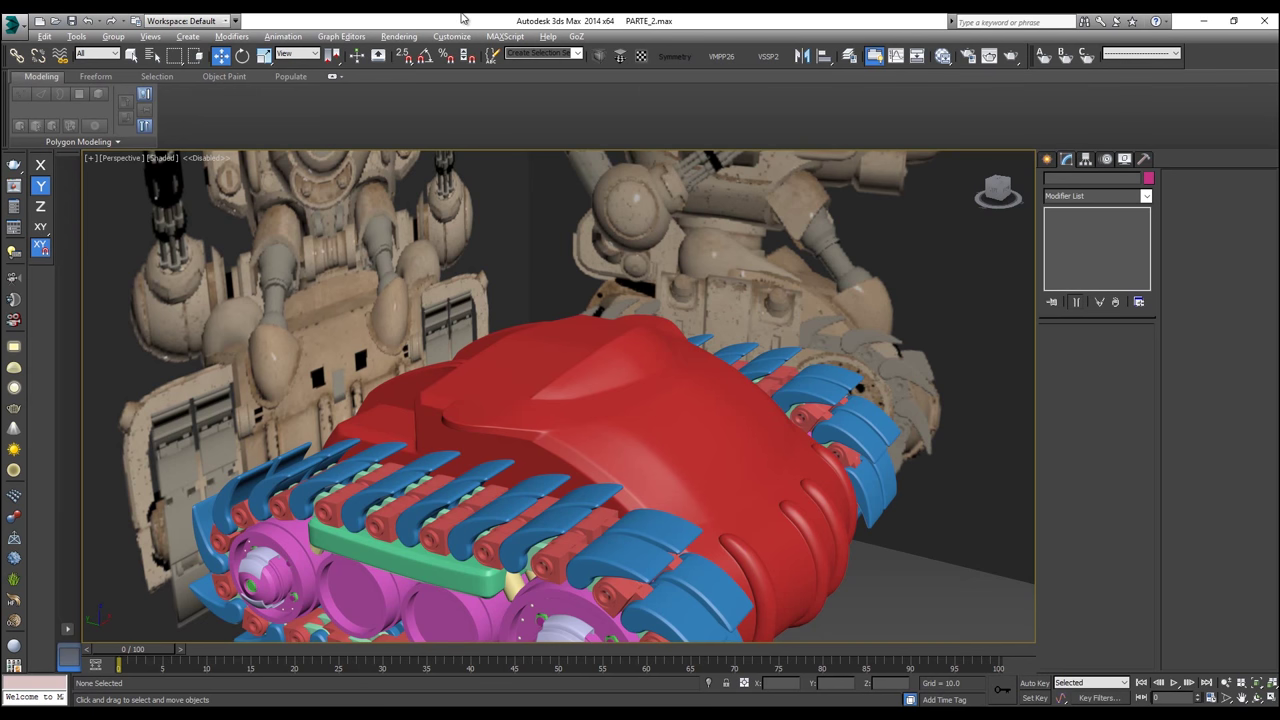
{"action": "middle_click_drag", "start_coordinate": [800, 464], "coordinate": [600, 330], "text": "alt"}
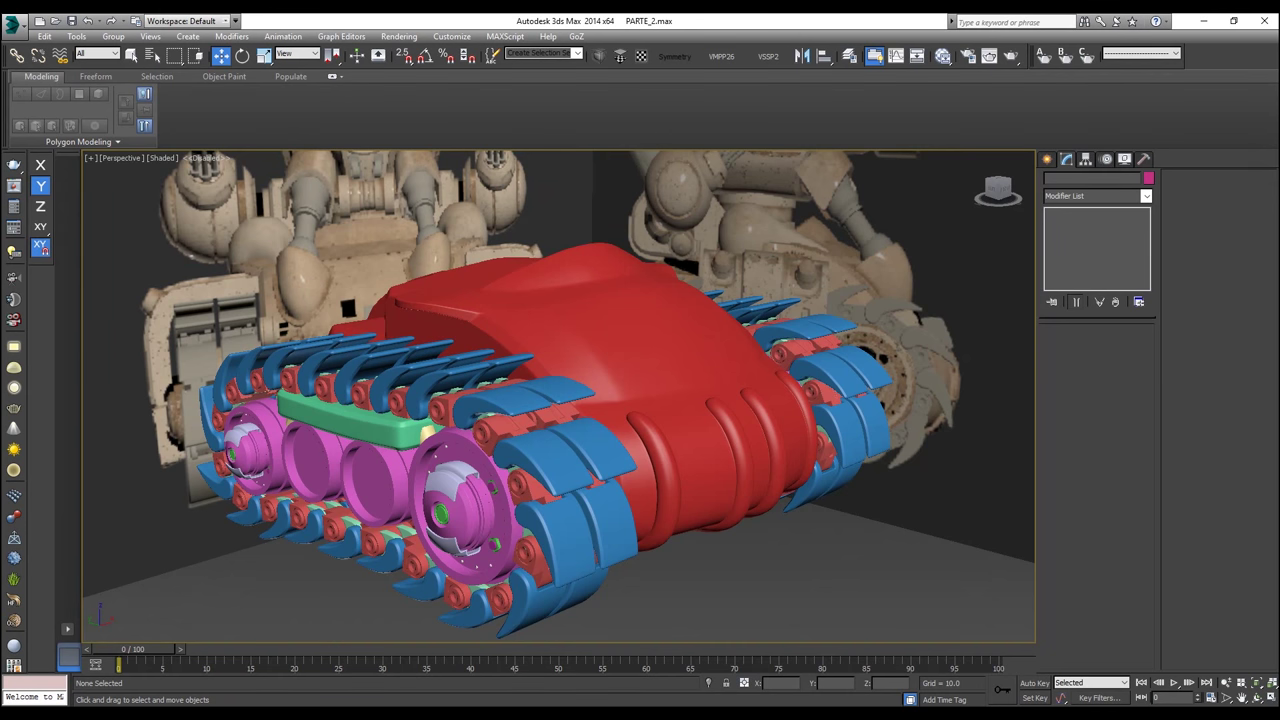